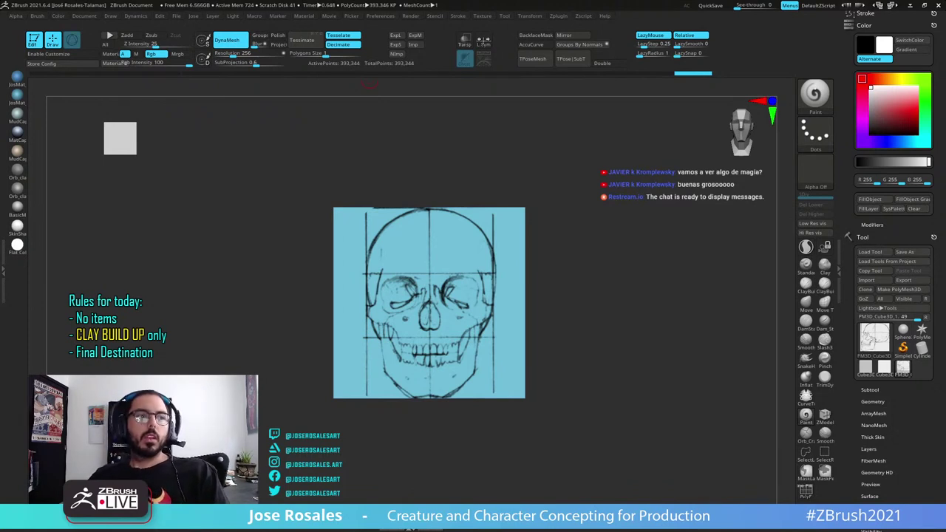
# Examine the skull drawings on the cube's front and side faces from several angles
pyautogui.moveTo(668, 314); pyautogui.dragTo(597, 321)
pyautogui.moveTo(676, 255)
pyautogui.keyDown('alt'); pyautogui.mouseDown()
pyautogui.moveTo(547, 295)
pyautogui.moveTo(629, 261)
pyautogui.moveTo(569, 283)
pyautogui.moveTo(565, 269)
pyautogui.moveTo(589, 242)
pyautogui.mouseUp(); pyautogui.keyUp('alt')
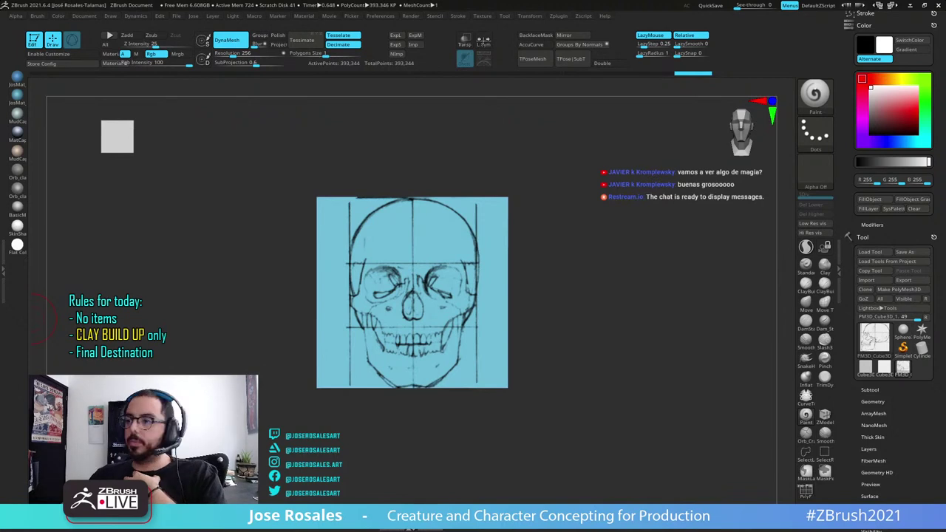
pyautogui.moveTo(602, 292)
pyautogui.mouseDown()
pyautogui.moveTo(525, 299)
pyautogui.moveTo(513, 346)
pyautogui.moveTo(495, 362)
pyautogui.mouseUp()
pyautogui.keyDown('alt'); pyautogui.moveTo(513, 302); pyautogui.dragTo(486, 254, button='right'); pyautogui.keyUp('alt')
pyautogui.keyDown('ctrl'); pyautogui.moveTo(446, 302); pyautogui.dragTo(486, 288, button='right'); pyautogui.keyUp('ctrl')
pyautogui.moveTo(491, 296); pyautogui.dragTo(456, 362, button='right')
pyautogui.keyDown('alt'); pyautogui.moveTo(493, 253); pyautogui.dragTo(445, 378, button='right'); pyautogui.keyUp('alt')
pyautogui.moveTo(443, 377); pyautogui.dragTo(484, 316)
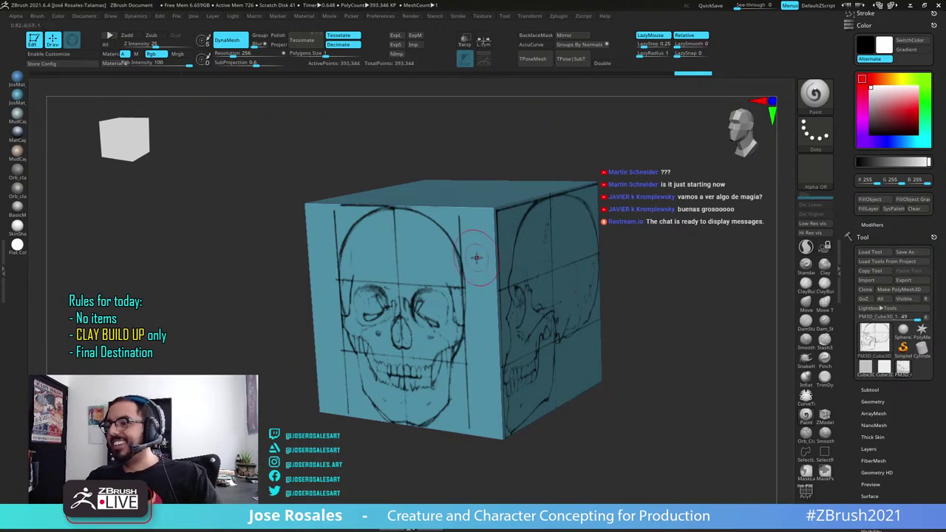
pyautogui.moveTo(476, 257); pyautogui.dragTo(370, 373, button='right')
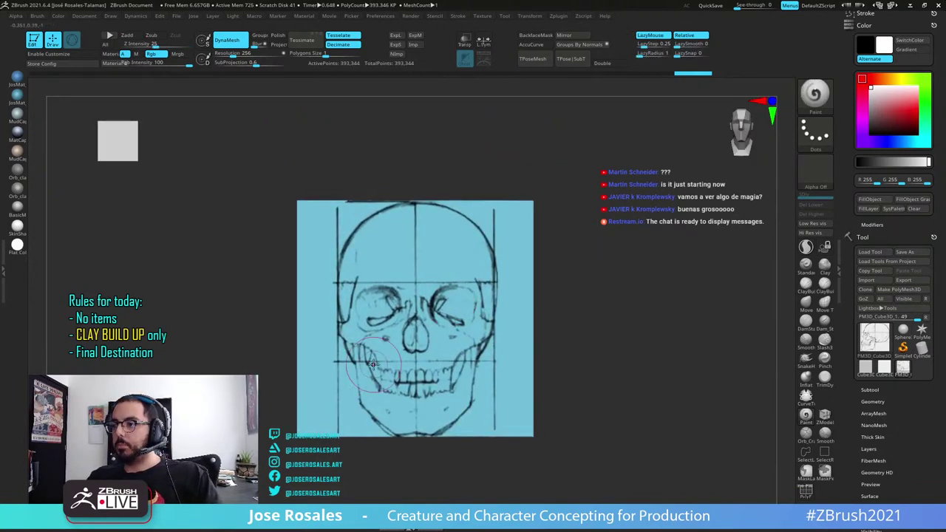
pyautogui.moveTo(477, 274); pyautogui.dragTo(409, 300, button='right')
# Toggle the cube's polypaint display to compare the block with and without the skull drawings
pyautogui.click(870, 390)
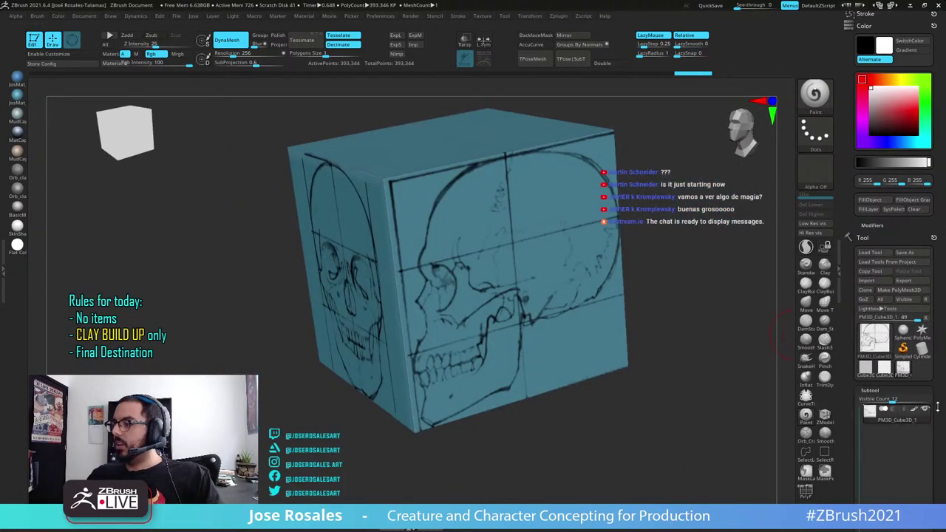
pyautogui.click(915, 411)
pyautogui.click(914, 412)
pyautogui.click(914, 412)
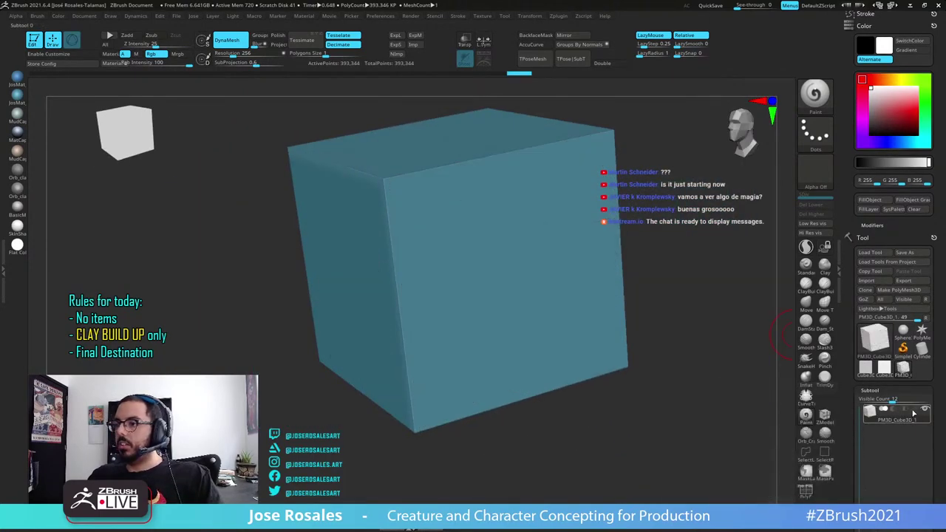
pyautogui.click(913, 412)
# Examine how the front and side skull drawings line up around the cube, including the blank back face
pyautogui.keyDown('shift'); pyautogui.moveTo(564, 357); pyautogui.dragTo(491, 302, button='right'); pyautogui.keyUp('shift')
pyautogui.moveTo(440, 323); pyautogui.dragTo(459, 316, button='right')
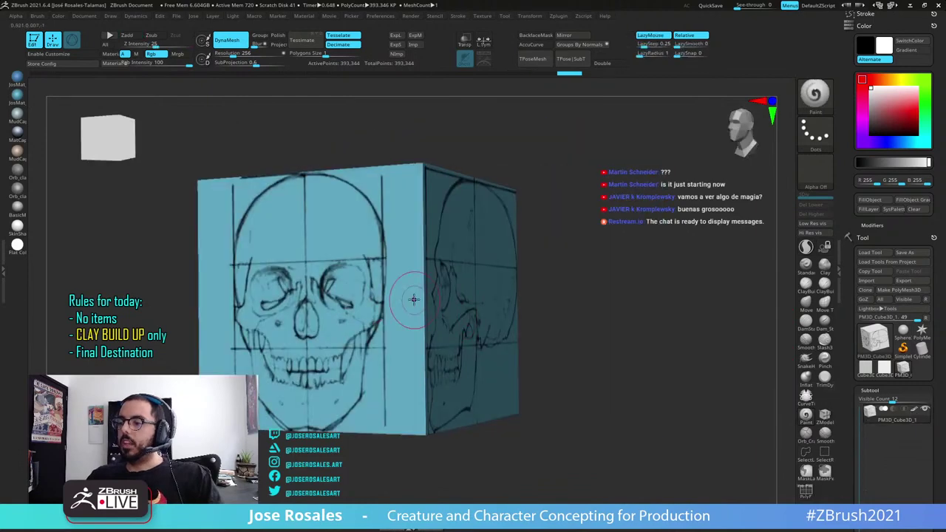
pyautogui.moveTo(401, 320); pyautogui.dragTo(421, 238, button='right')
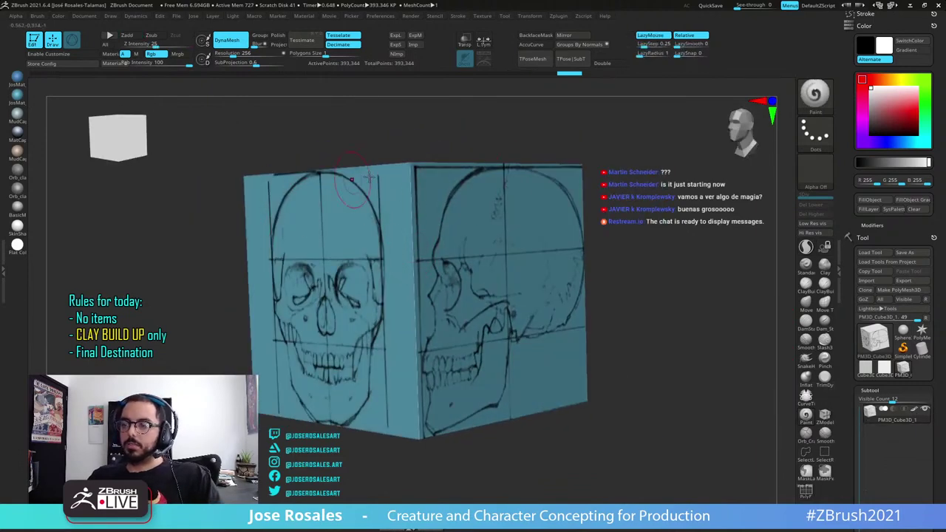
pyautogui.moveTo(476, 223); pyautogui.dragTo(514, 215, button='right')
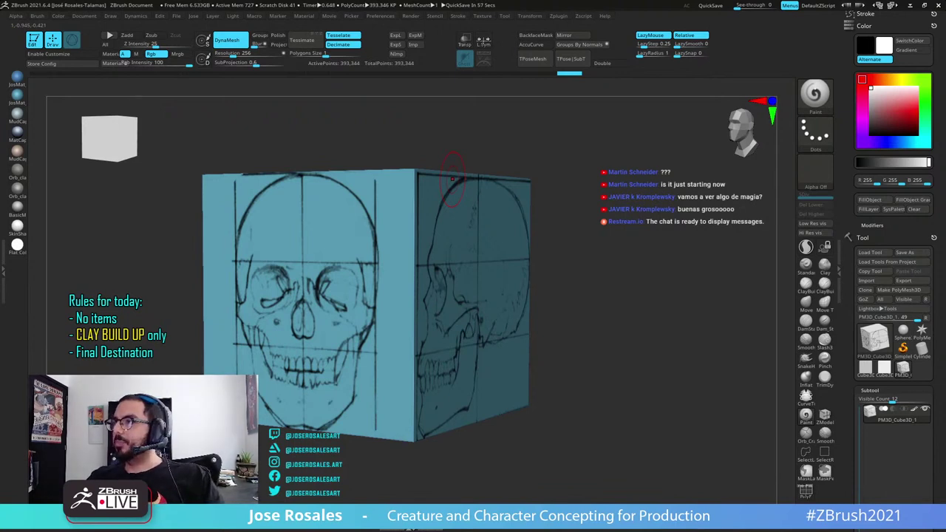
pyautogui.moveTo(380, 274); pyautogui.dragTo(422, 214, button='right')
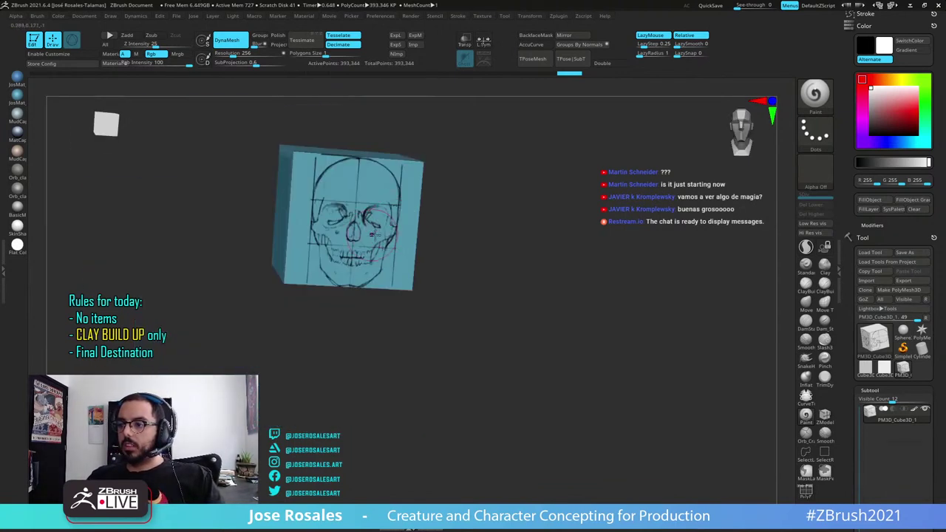
pyautogui.moveTo(546, 191); pyautogui.dragTo(428, 277, button='right')
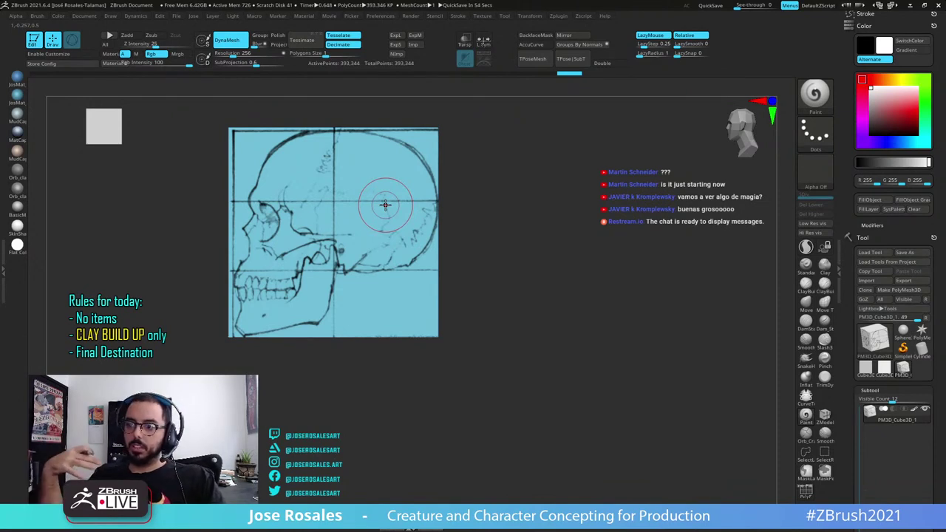
pyautogui.moveTo(411, 353); pyautogui.dragTo(376, 334)
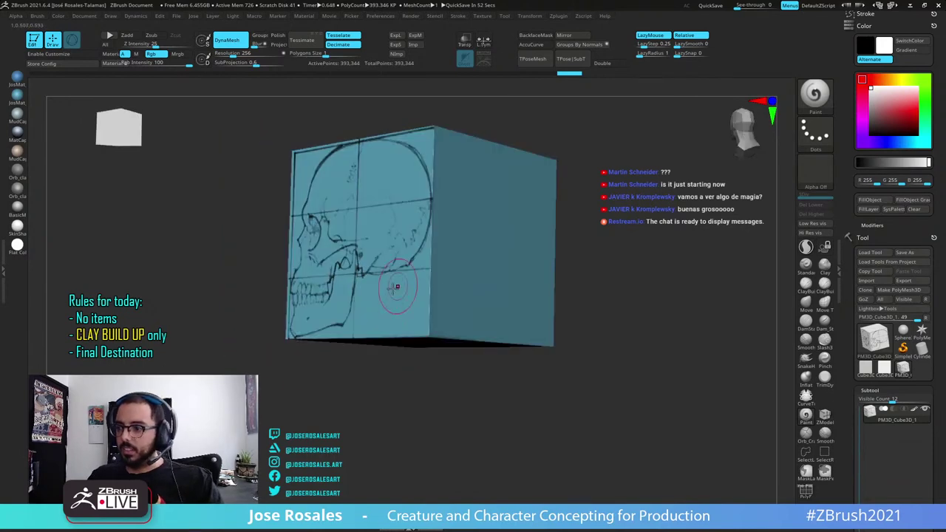
# Start carving the cube's lower rear corner below the side skull drawing with the ClayBuildup brush
pyautogui.press('b')
pyautogui.press('c')
pyautogui.press('b')
pyautogui.moveTo(439, 384); pyautogui.dragTo(436, 342)
pyautogui.moveTo(447, 417)
pyautogui.mouseDown()
pyautogui.moveTo(422, 275)
pyautogui.moveTo(451, 295)
pyautogui.moveTo(503, 218)
pyautogui.mouseUp()
pyautogui.moveTo(443, 344); pyautogui.dragTo(417, 429, button='right')
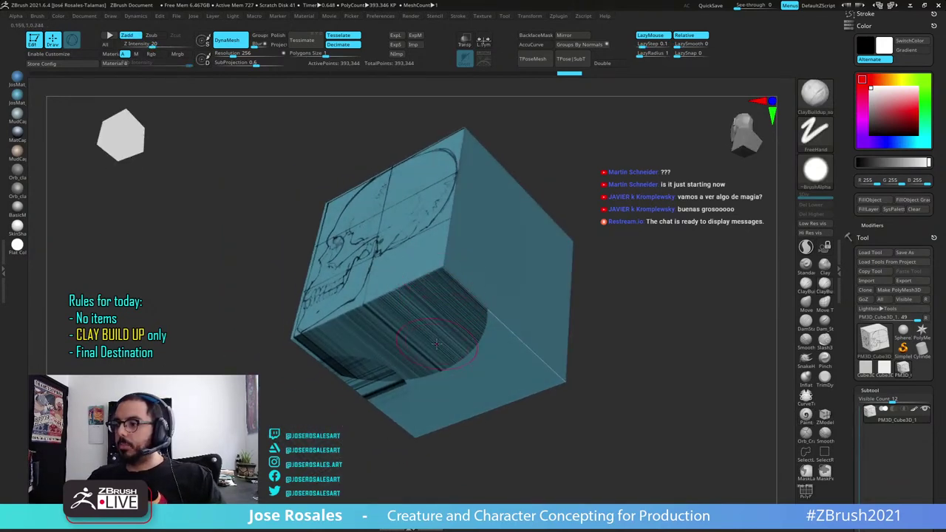
pyautogui.moveTo(453, 296); pyautogui.dragTo(455, 347, button='right')
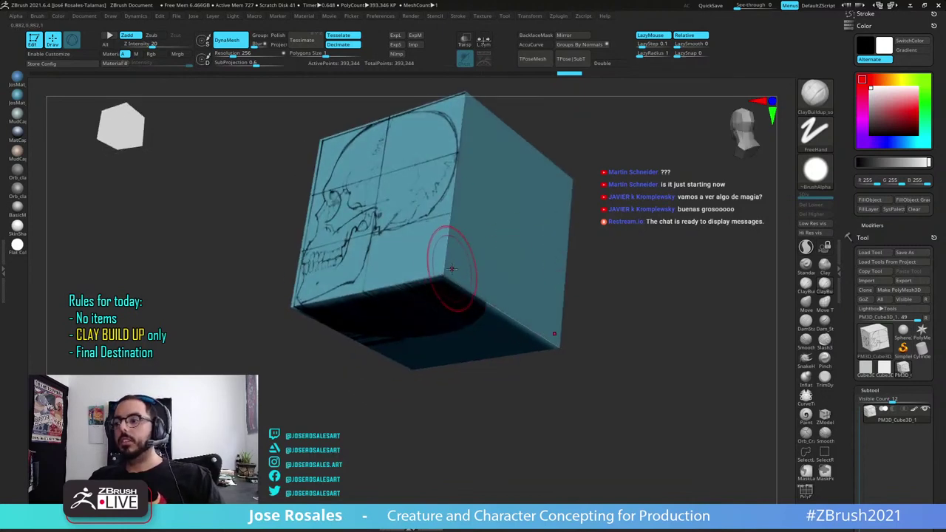
pyautogui.moveTo(447, 276)
pyautogui.mouseDown()
pyautogui.moveTo(422, 278)
pyautogui.moveTo(492, 291)
pyautogui.moveTo(516, 321)
pyautogui.mouseUp()
pyautogui.moveTo(521, 345); pyautogui.dragTo(458, 325, button='right')
pyautogui.moveTo(448, 270)
pyautogui.keyDown('alt'); pyautogui.mouseDown()
pyautogui.moveTo(554, 323)
pyautogui.moveTo(493, 304)
pyautogui.moveTo(456, 317)
pyautogui.mouseUp(); pyautogui.keyUp('alt')
# Cut deeper into the lower rear corner and round the bottom edge behind the drawn jaw
pyautogui.moveTo(456, 317); pyautogui.dragTo(510, 322, button='right')
pyautogui.moveTo(442, 286)
pyautogui.keyDown('alt'); pyautogui.mouseDown()
pyautogui.moveTo(455, 276)
pyautogui.moveTo(473, 297)
pyautogui.moveTo(429, 314)
pyautogui.mouseUp(); pyautogui.keyUp('alt')
pyautogui.moveTo(420, 311); pyautogui.dragTo(460, 330, button='right')
pyautogui.keyDown('alt'); pyautogui.moveTo(460, 259); pyautogui.dragTo(464, 304); pyautogui.keyUp('alt')
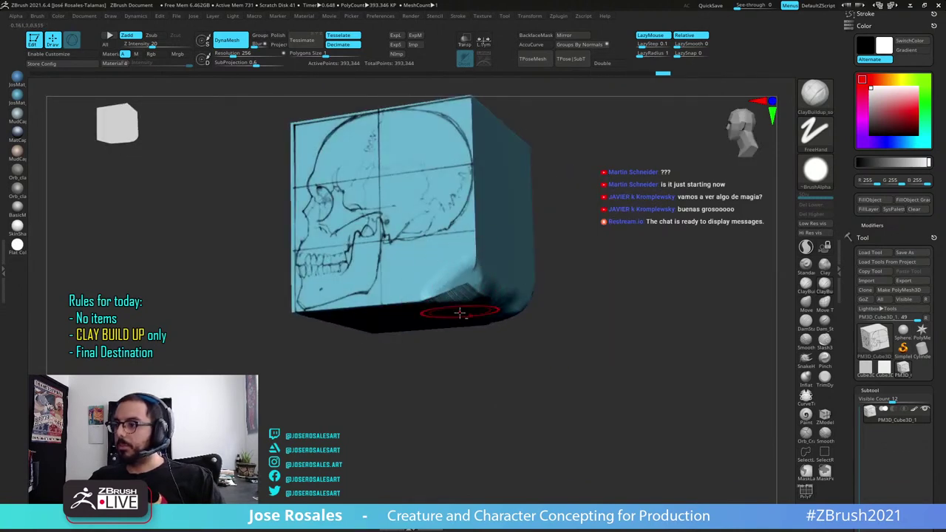
pyautogui.moveTo(510, 318); pyautogui.dragTo(460, 325, button='right')
pyautogui.keyDown('alt'); pyautogui.moveTo(480, 263); pyautogui.dragTo(472, 287); pyautogui.keyUp('alt')
pyautogui.moveTo(460, 319); pyautogui.dragTo(510, 321, button='right')
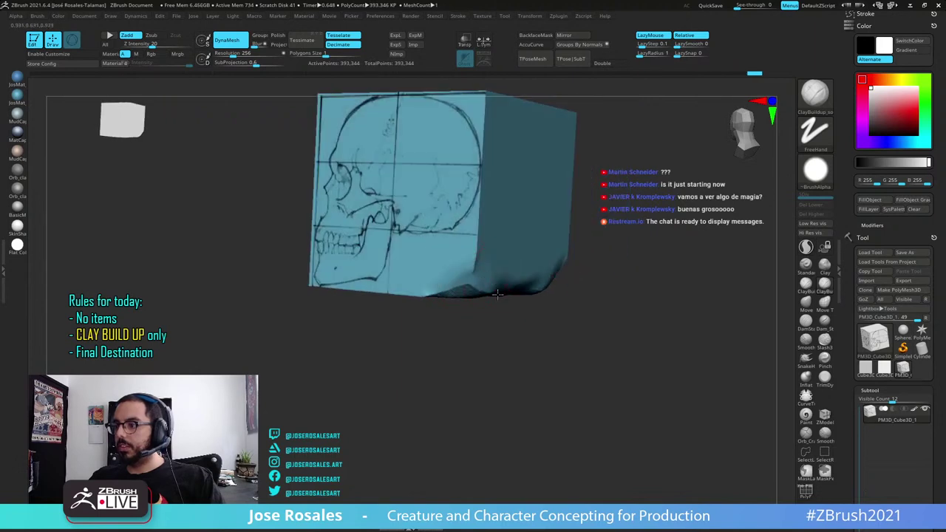
pyautogui.keyDown('alt'); pyautogui.moveTo(457, 273); pyautogui.dragTo(472, 308); pyautogui.keyUp('alt')
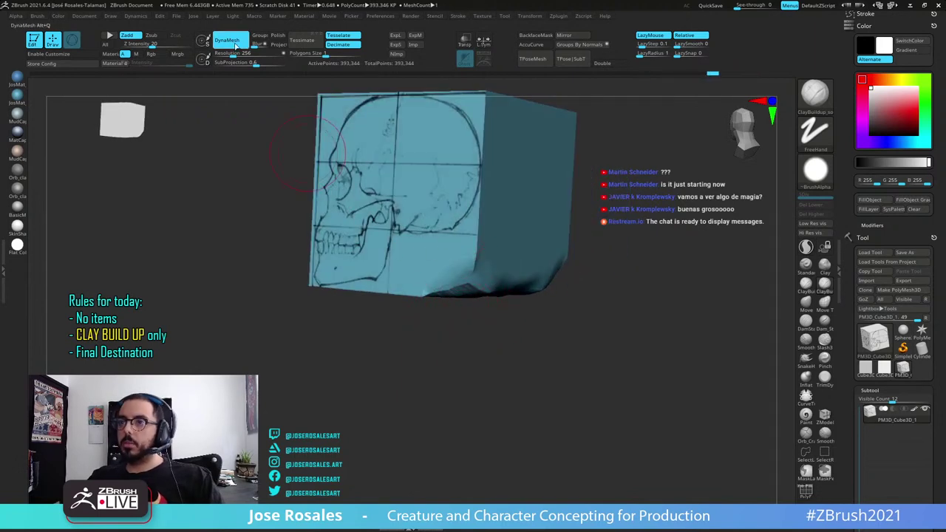
# Carve a bevel between the side face and the underside, working from behind the jaw to the rear corner
pyautogui.moveTo(404, 322)
pyautogui.keyDown('ctrl'); pyautogui.mouseDown(button='right')
pyautogui.moveTo(408, 347)
pyautogui.moveTo(440, 292)
pyautogui.mouseUp(button='right'); pyautogui.keyUp('ctrl')
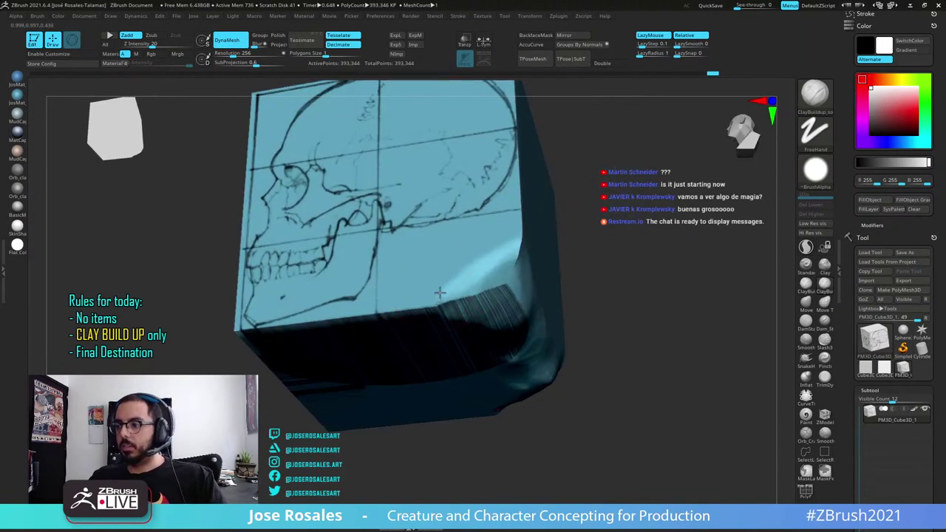
pyautogui.moveTo(440, 292)
pyautogui.keyDown('alt'); pyautogui.mouseDown()
pyautogui.moveTo(495, 275)
pyautogui.moveTo(469, 295)
pyautogui.mouseUp(); pyautogui.keyUp('alt')
pyautogui.moveTo(415, 310); pyautogui.dragTo(438, 303, button='right')
pyautogui.moveTo(438, 303)
pyautogui.keyDown('alt'); pyautogui.mouseDown()
pyautogui.moveTo(490, 276)
pyautogui.moveTo(532, 274)
pyautogui.mouseUp(); pyautogui.keyUp('alt')
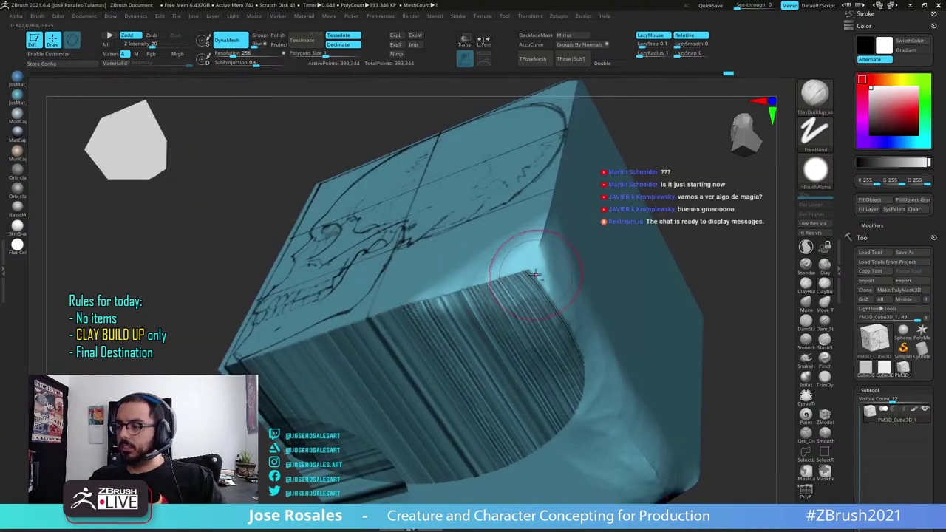
pyautogui.moveTo(531, 275)
pyautogui.mouseDown(button='right')
pyautogui.moveTo(539, 309)
pyautogui.moveTo(500, 264)
pyautogui.mouseUp(button='right')
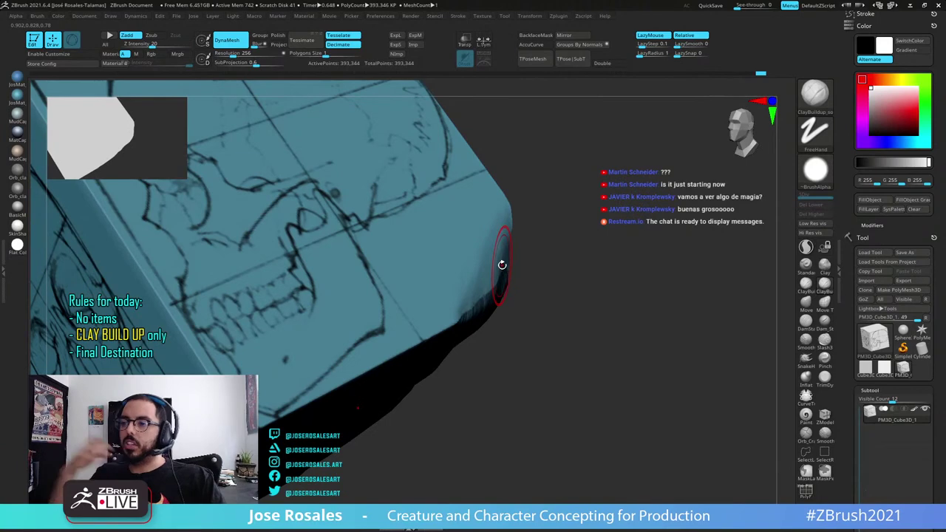
pyautogui.moveTo(530, 303); pyautogui.dragTo(467, 263, button='right')
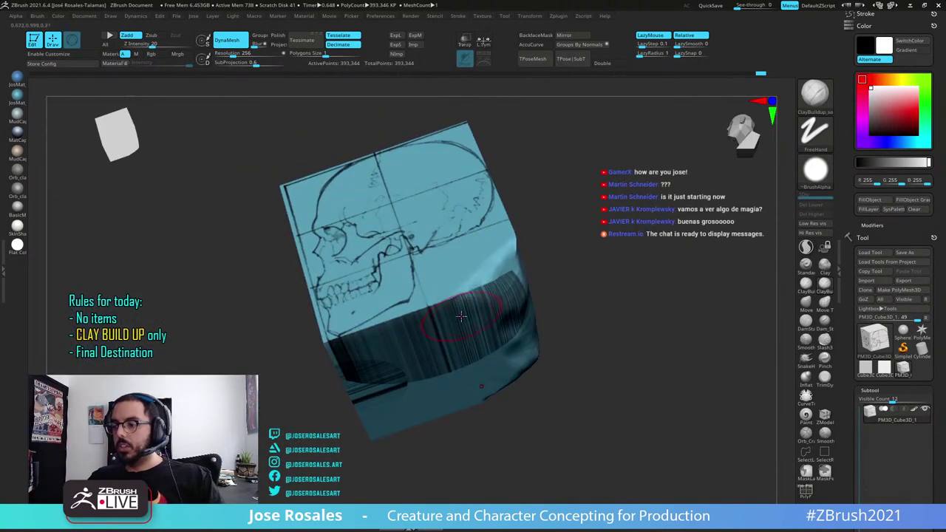
pyautogui.moveTo(458, 302)
pyautogui.keyDown('alt'); pyautogui.mouseDown()
pyautogui.moveTo(447, 301)
pyautogui.moveTo(478, 287)
pyautogui.moveTo(512, 315)
pyautogui.mouseUp(); pyautogui.keyUp('alt')
pyautogui.moveTo(497, 343)
pyautogui.mouseDown(button='right')
pyautogui.moveTo(480, 295)
pyautogui.moveTo(490, 318)
pyautogui.mouseUp(button='right')
# Cover the dark streaks on the rear and middle of the cube's underside in white with the Paint brush
pyautogui.press('b')
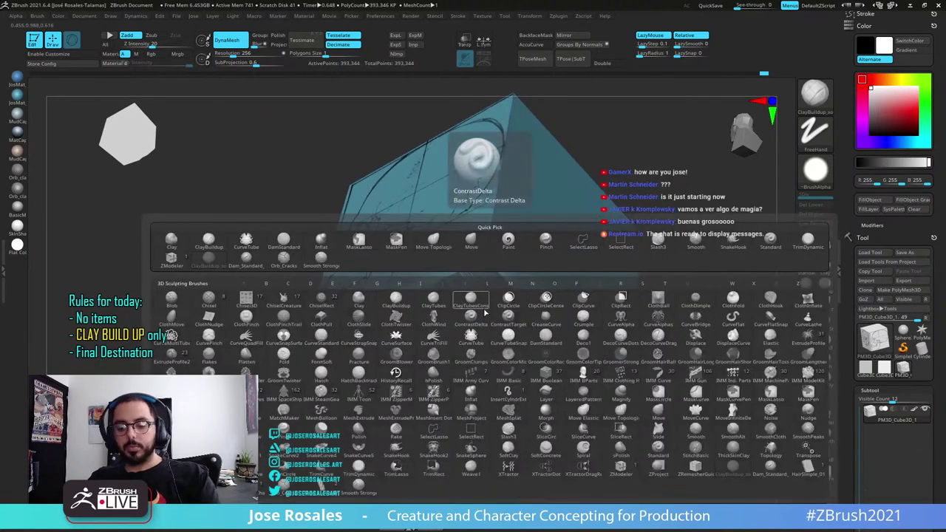
pyautogui.press('p')
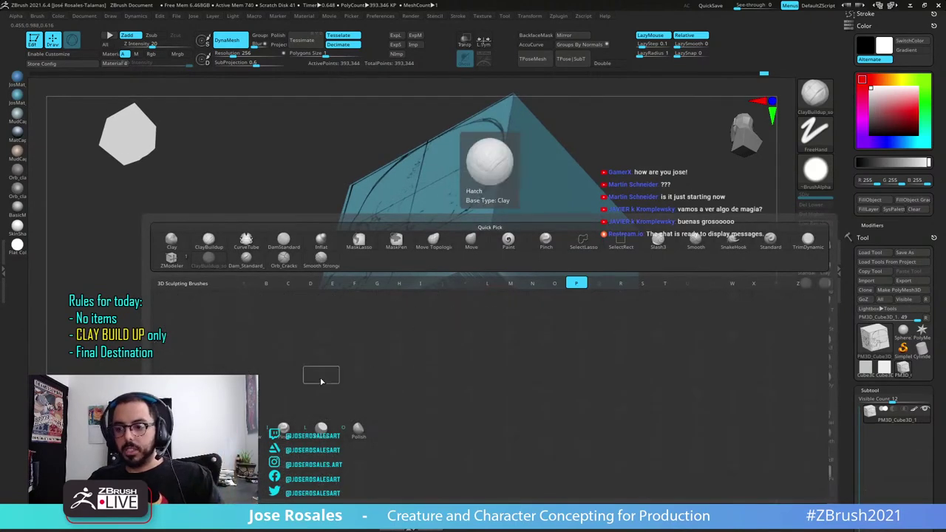
pyautogui.click(171, 430)
pyautogui.moveTo(377, 320); pyautogui.dragTo(434, 292, button='right')
pyautogui.moveTo(423, 359)
pyautogui.mouseDown()
pyautogui.moveTo(410, 373)
pyautogui.moveTo(474, 354)
pyautogui.moveTo(499, 286)
pyautogui.moveTo(454, 277)
pyautogui.moveTo(432, 303)
pyautogui.mouseUp()
pyautogui.moveTo(456, 329); pyautogui.dragTo(462, 296, button='right')
pyautogui.moveTo(360, 405)
pyautogui.mouseDown()
pyautogui.moveTo(361, 434)
pyautogui.moveTo(376, 422)
pyautogui.moveTo(328, 350)
pyautogui.moveTo(428, 289)
pyautogui.moveTo(353, 354)
pyautogui.moveTo(396, 309)
pyautogui.mouseUp()
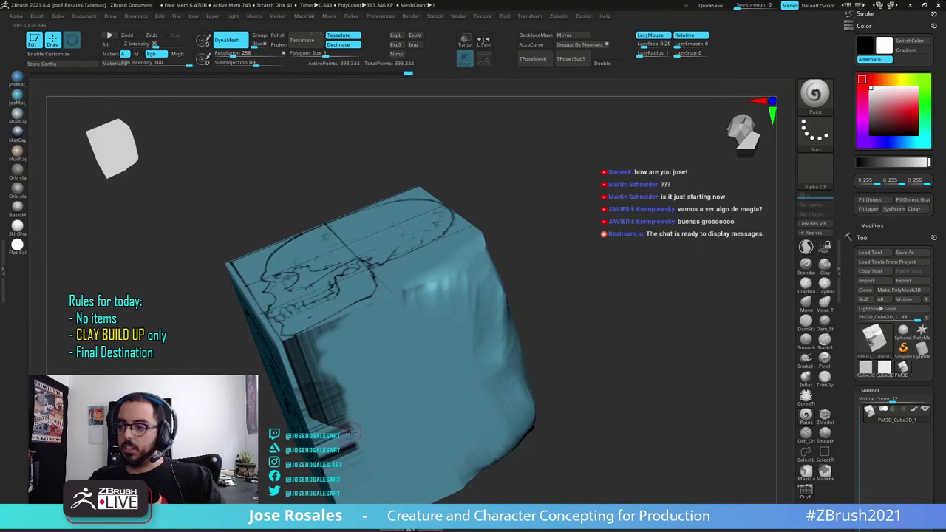
pyautogui.moveTo(352, 431)
pyautogui.mouseDown(button='right')
pyautogui.moveTo(286, 352)
pyautogui.moveTo(322, 328)
pyautogui.mouseUp(button='right')
pyautogui.moveTo(322, 328)
pyautogui.mouseDown()
pyautogui.moveTo(299, 313)
pyautogui.moveTo(349, 292)
pyautogui.moveTo(336, 294)
pyautogui.mouseUp()
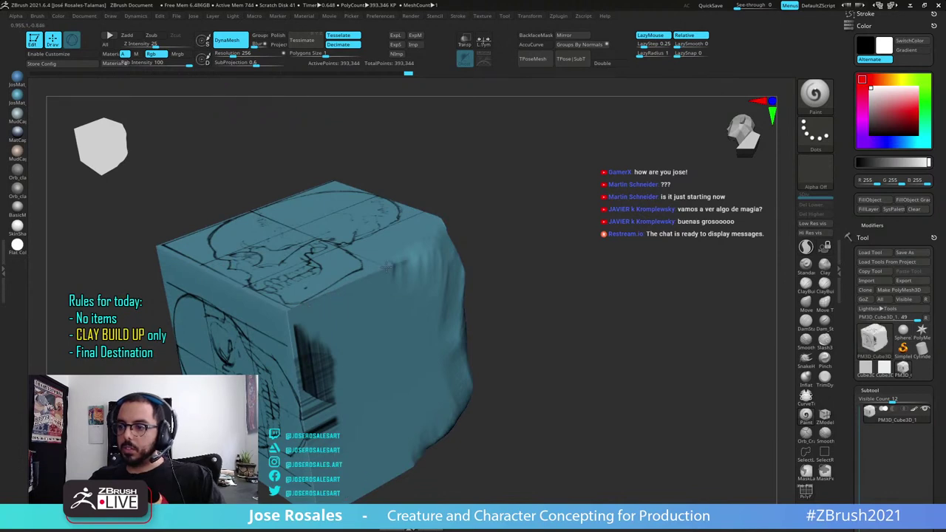
# Paint out the remaining dark streaks on the underside near the front edge, below the jaw
pyautogui.moveTo(386, 267); pyautogui.dragTo(377, 284)
pyautogui.moveTo(319, 341)
pyautogui.mouseDown()
pyautogui.moveTo(334, 415)
pyautogui.moveTo(334, 397)
pyautogui.moveTo(328, 422)
pyautogui.moveTo(316, 358)
pyautogui.moveTo(301, 336)
pyautogui.moveTo(342, 352)
pyautogui.mouseUp()
pyautogui.keyDown('alt'); pyautogui.moveTo(316, 360); pyautogui.dragTo(315, 339, button='right'); pyautogui.keyUp('alt')
pyautogui.moveTo(311, 408); pyautogui.dragTo(311, 381, button='right')
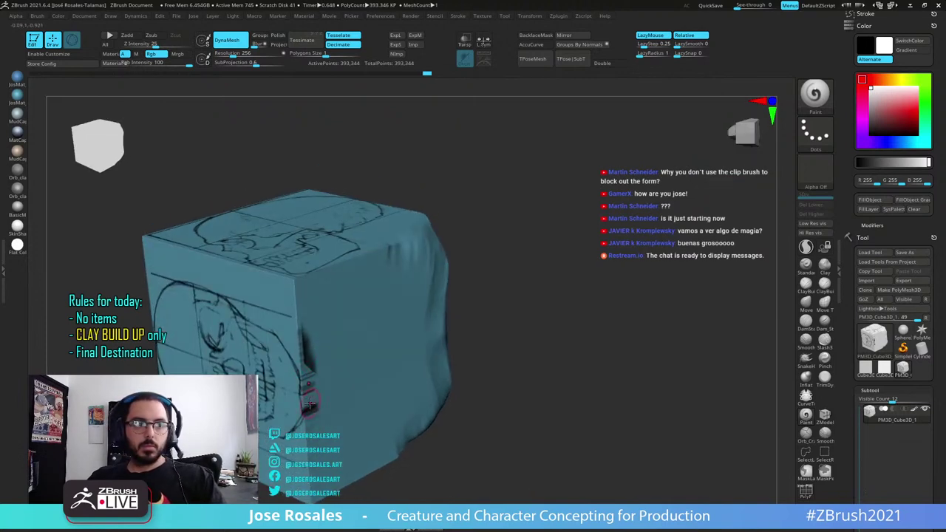
pyautogui.moveTo(310, 407); pyautogui.dragTo(305, 348)
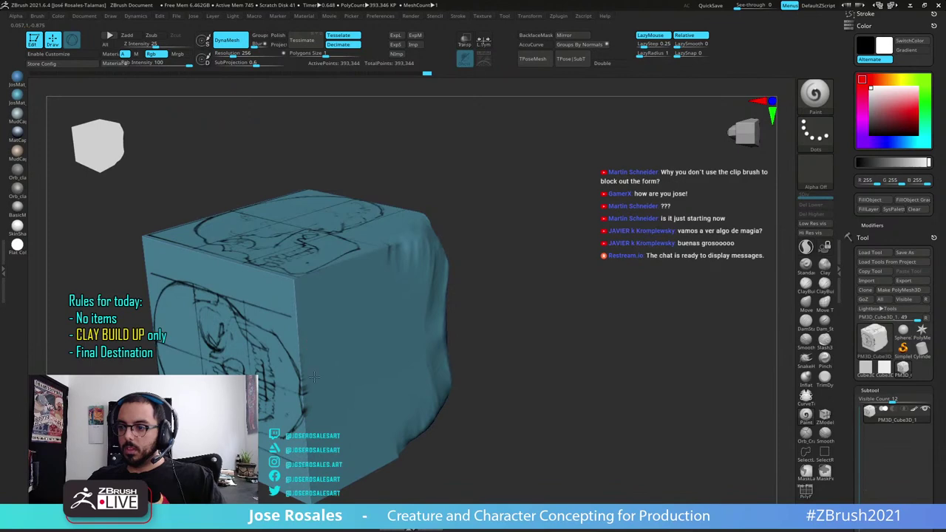
pyautogui.moveTo(313, 419); pyautogui.dragTo(306, 357)
pyautogui.moveTo(369, 255)
pyautogui.mouseDown(button='right')
pyautogui.moveTo(364, 318)
pyautogui.moveTo(395, 317)
pyautogui.moveTo(390, 285)
pyautogui.moveTo(370, 335)
pyautogui.moveTo(399, 407)
pyautogui.mouseUp(button='right')
pyautogui.moveTo(363, 306)
pyautogui.mouseDown(button='right')
pyautogui.moveTo(418, 337)
pyautogui.moveTo(483, 345)
pyautogui.moveTo(464, 367)
pyautogui.mouseUp(button='right')
# Return to the ClayBuildup brush and carve more volume from the side of the lower rear corner
pyautogui.press('b')
pyautogui.press('c')
pyautogui.press('b')
pyautogui.moveTo(472, 340)
pyautogui.mouseDown()
pyautogui.moveTo(455, 368)
pyautogui.moveTo(497, 382)
pyautogui.mouseUp()
pyautogui.moveTo(509, 305)
pyautogui.mouseDown(button='right')
pyautogui.moveTo(468, 338)
pyautogui.moveTo(435, 176)
pyautogui.mouseUp(button='right')
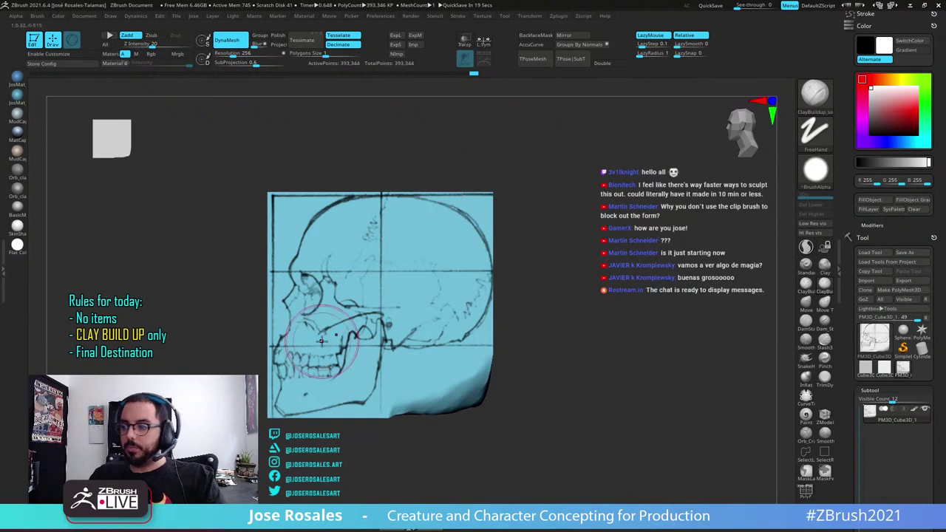
pyautogui.moveTo(576, 318)
pyautogui.mouseDown(button='right')
pyautogui.moveTo(492, 294)
pyautogui.moveTo(407, 318)
pyautogui.moveTo(416, 314)
pyautogui.moveTo(450, 355)
pyautogui.mouseUp(button='right')
pyautogui.keyDown('alt'); pyautogui.moveTo(443, 349); pyautogui.dragTo(431, 370); pyautogui.keyUp('alt')
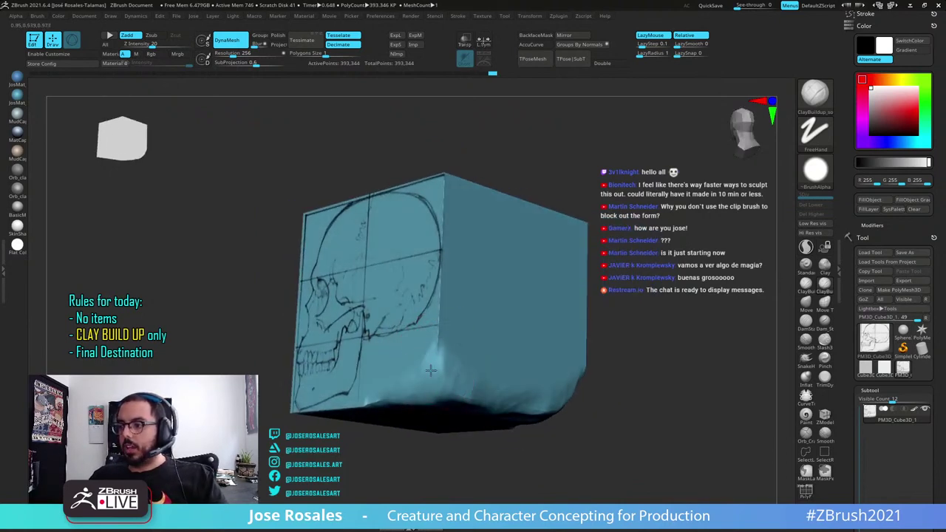
pyautogui.moveTo(446, 350); pyautogui.dragTo(446, 376, button='right')
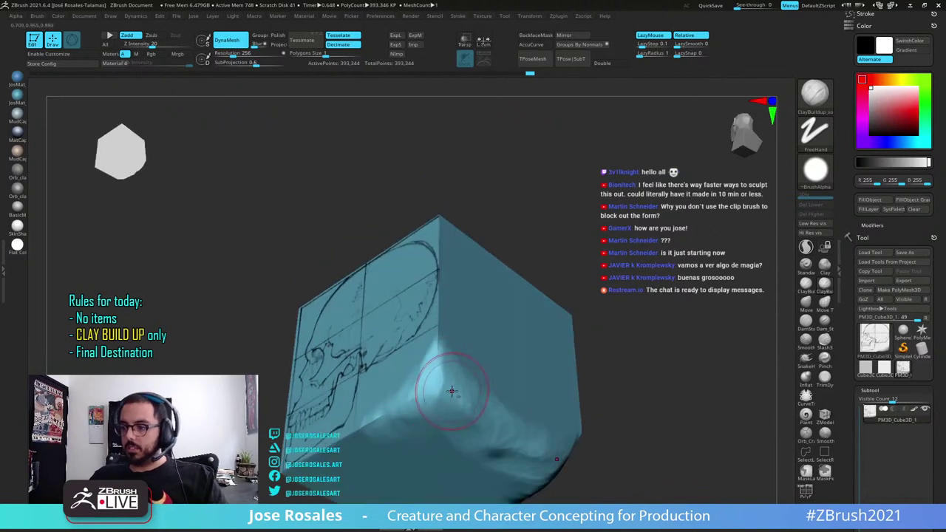
pyautogui.moveTo(432, 378)
pyautogui.keyDown('alt'); pyautogui.mouseDown()
pyautogui.moveTo(411, 403)
pyautogui.moveTo(437, 402)
pyautogui.mouseUp(); pyautogui.keyUp('alt')
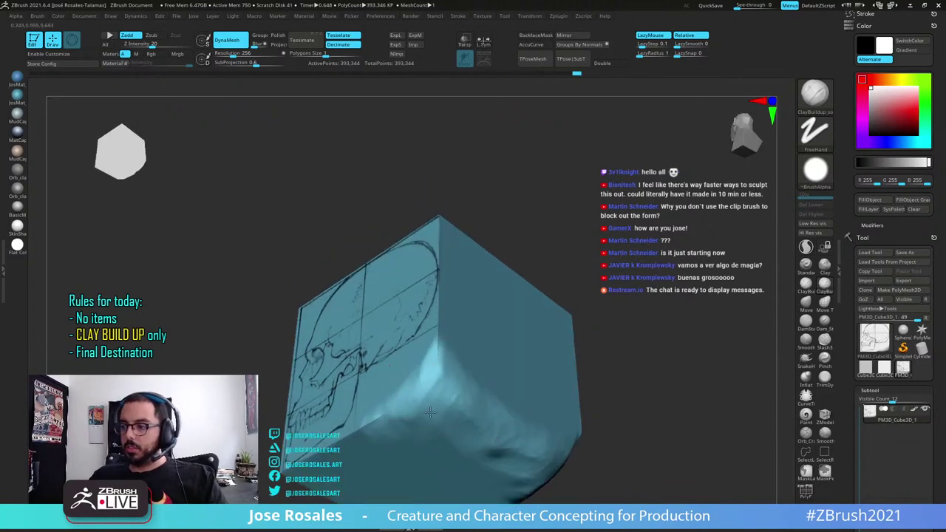
# Deepen the cut at the lower rear corner toward the base of the drawn cranium
pyautogui.moveTo(436, 398); pyautogui.dragTo(452, 380, button='right')
pyautogui.moveTo(436, 373)
pyautogui.keyDown('alt'); pyautogui.mouseDown()
pyautogui.moveTo(412, 399)
pyautogui.moveTo(425, 396)
pyautogui.moveTo(443, 425)
pyautogui.mouseUp(); pyautogui.keyUp('alt')
pyautogui.moveTo(472, 390)
pyautogui.mouseDown(button='right')
pyautogui.moveTo(433, 404)
pyautogui.moveTo(415, 378)
pyautogui.moveTo(462, 357)
pyautogui.moveTo(472, 325)
pyautogui.moveTo(497, 310)
pyautogui.mouseUp(button='right')
pyautogui.keyDown('ctrl'); pyautogui.moveTo(481, 230); pyautogui.dragTo(517, 291, button='right'); pyautogui.keyUp('ctrl')
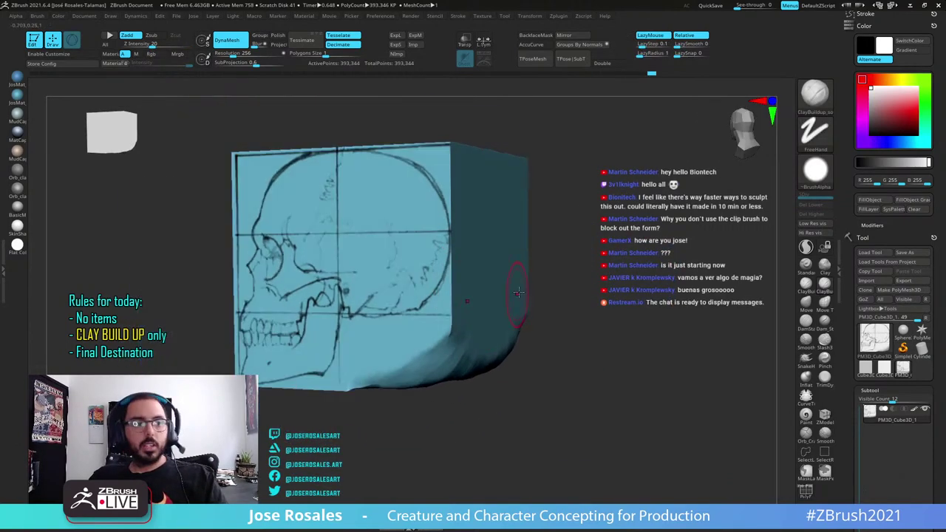
pyautogui.keyDown('ctrl'); pyautogui.moveTo(459, 337); pyautogui.dragTo(473, 240, button='right'); pyautogui.keyUp('ctrl')
pyautogui.moveTo(438, 337); pyautogui.dragTo(448, 324, button='right')
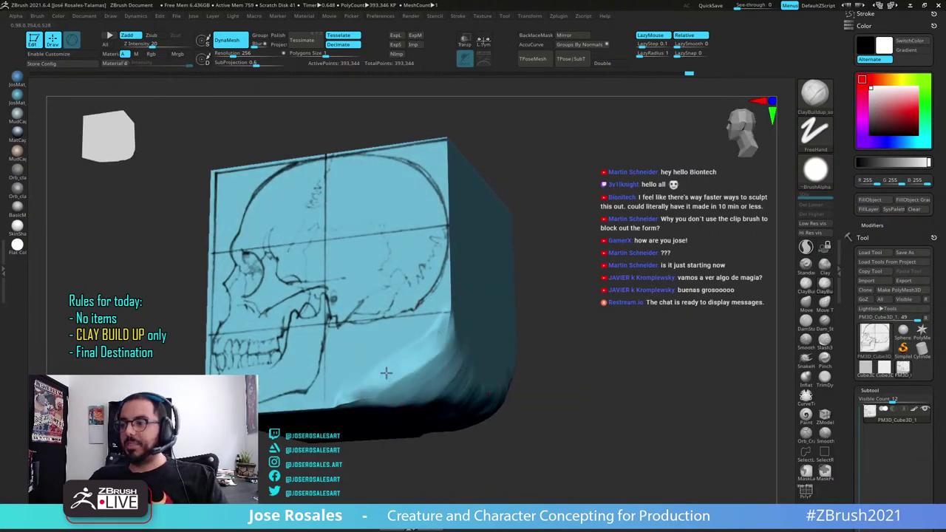
# Extend the carving across the cube's bottom rear edge, hollowing the area beneath the back of the cranium
pyautogui.moveTo(433, 354); pyautogui.dragTo(449, 325, button='right')
pyautogui.moveTo(450, 325)
pyautogui.keyDown('ctrl'); pyautogui.mouseDown(button='right')
pyautogui.moveTo(400, 363)
pyautogui.moveTo(451, 386)
pyautogui.moveTo(390, 360)
pyautogui.mouseUp(button='right'); pyautogui.keyUp('ctrl')
pyautogui.moveTo(463, 394); pyautogui.dragTo(462, 402, button='right')
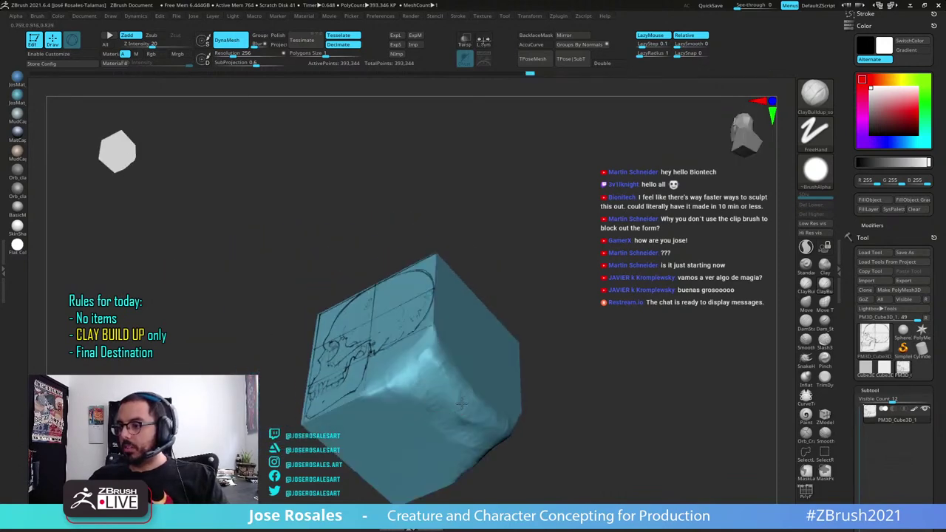
pyautogui.moveTo(457, 382)
pyautogui.mouseDown()
pyautogui.moveTo(498, 421)
pyautogui.moveTo(407, 379)
pyautogui.mouseUp()
pyautogui.moveTo(407, 380)
pyautogui.mouseDown(button='right')
pyautogui.moveTo(363, 355)
pyautogui.moveTo(418, 356)
pyautogui.mouseUp(button='right')
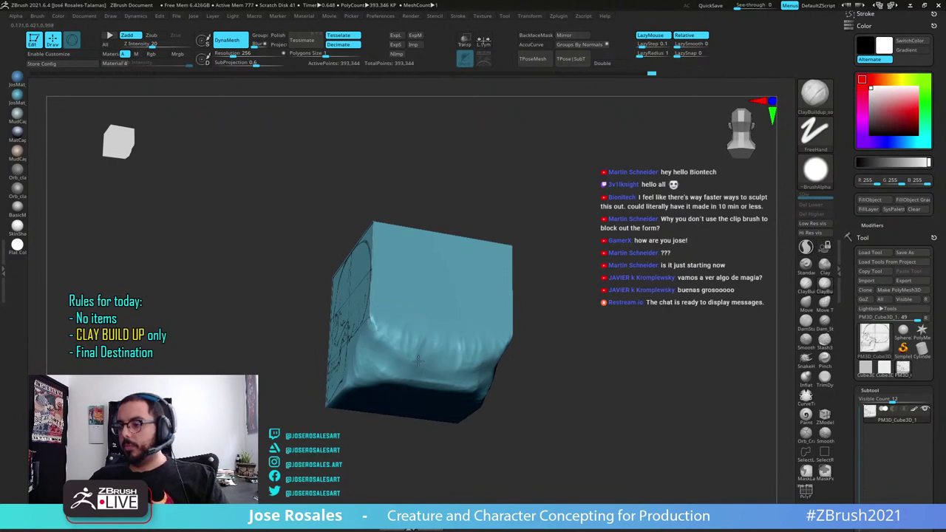
pyautogui.moveTo(391, 353); pyautogui.dragTo(404, 367, button='right')
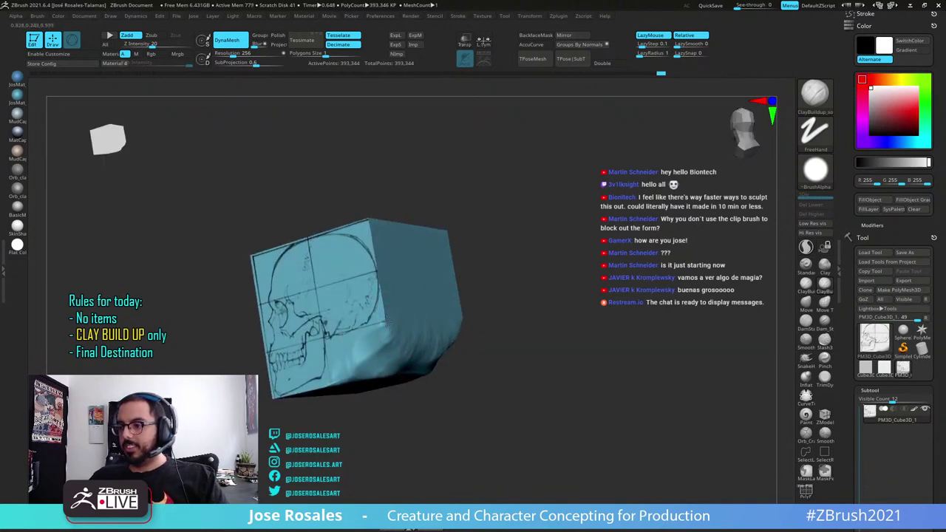
# Carve away the side surface at the lower rear corner, right behind the drawn jaw
pyautogui.moveTo(387, 323)
pyautogui.keyDown('alt'); pyautogui.mouseDown()
pyautogui.moveTo(379, 328)
pyautogui.moveTo(393, 311)
pyautogui.moveTo(360, 350)
pyautogui.mouseUp(); pyautogui.keyUp('alt')
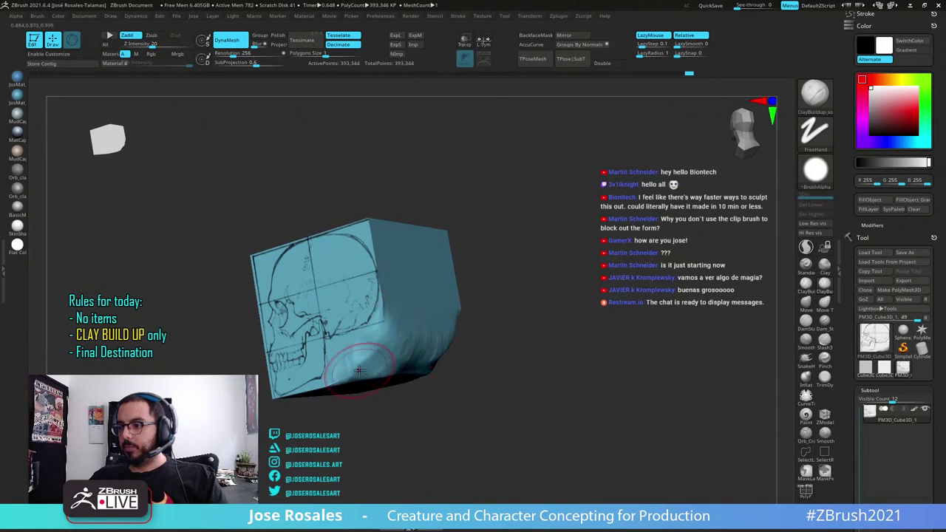
pyautogui.moveTo(360, 349)
pyautogui.keyDown('shift'); pyautogui.mouseDown(button='right')
pyautogui.moveTo(428, 337)
pyautogui.moveTo(399, 323)
pyautogui.mouseUp(button='right'); pyautogui.keyUp('shift')
pyautogui.moveTo(386, 312)
pyautogui.keyDown('alt'); pyautogui.mouseDown()
pyautogui.moveTo(377, 322)
pyautogui.moveTo(376, 295)
pyautogui.moveTo(363, 331)
pyautogui.mouseUp(); pyautogui.keyUp('alt')
pyautogui.moveTo(364, 331)
pyautogui.mouseDown(button='right')
pyautogui.moveTo(383, 339)
pyautogui.moveTo(441, 327)
pyautogui.moveTo(362, 323)
pyautogui.moveTo(436, 354)
pyautogui.mouseUp(button='right')
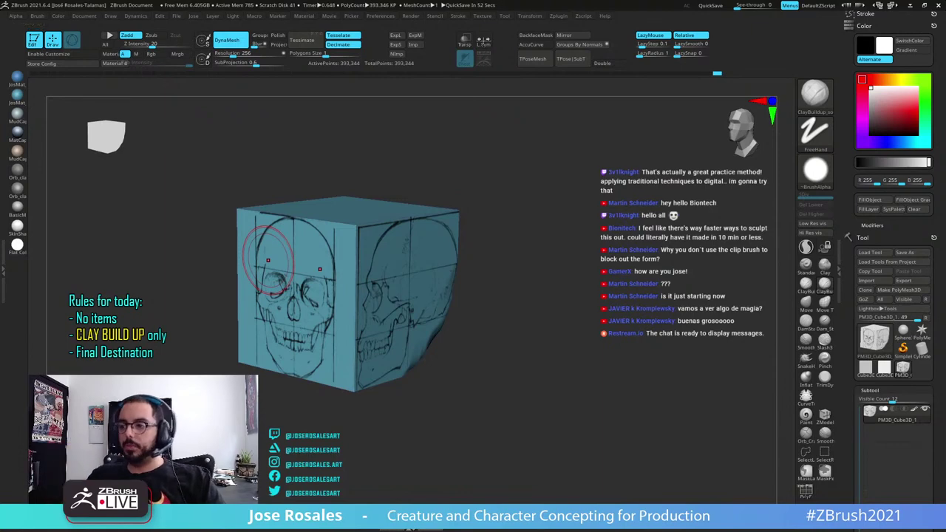
# Compare the block with the front and side drawings, and carve the underside bevel below the back of the cranium
pyautogui.moveTo(268, 260); pyautogui.dragTo(302, 249, button='right')
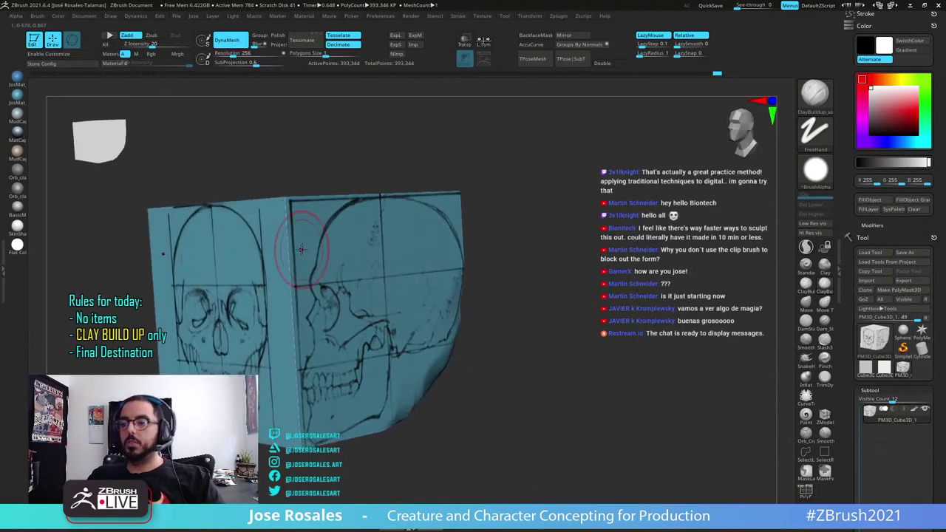
pyautogui.moveTo(369, 275); pyautogui.dragTo(401, 260, button='right')
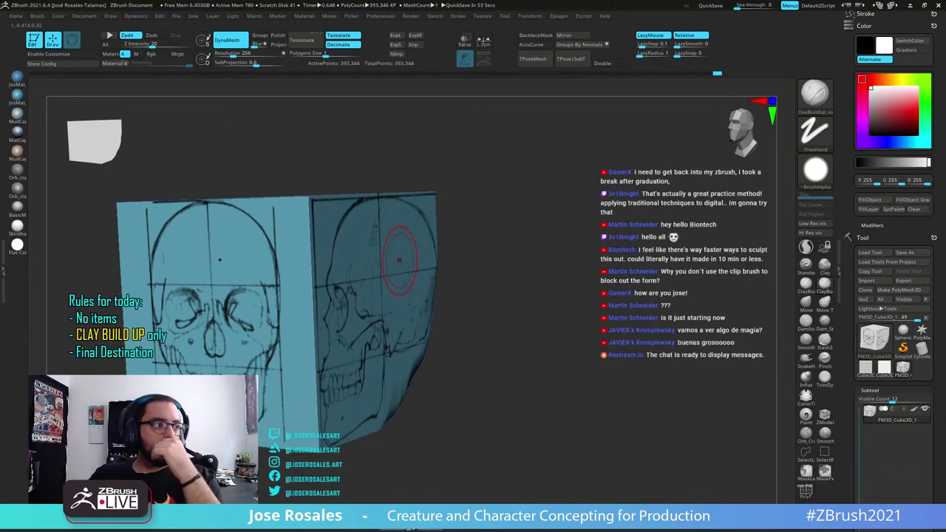
pyautogui.moveTo(436, 369)
pyautogui.mouseDown(button='right')
pyautogui.moveTo(399, 387)
pyautogui.moveTo(318, 362)
pyautogui.mouseUp(button='right')
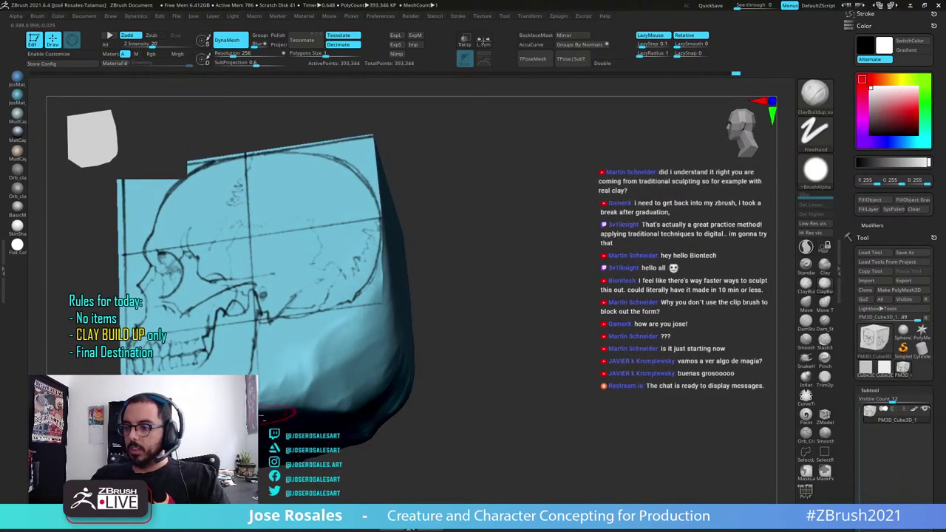
pyautogui.keyDown('ctrl'); pyautogui.moveTo(297, 425); pyautogui.dragTo(314, 407, button='right'); pyautogui.keyUp('ctrl')
pyautogui.moveTo(314, 406); pyautogui.dragTo(348, 382, button='right')
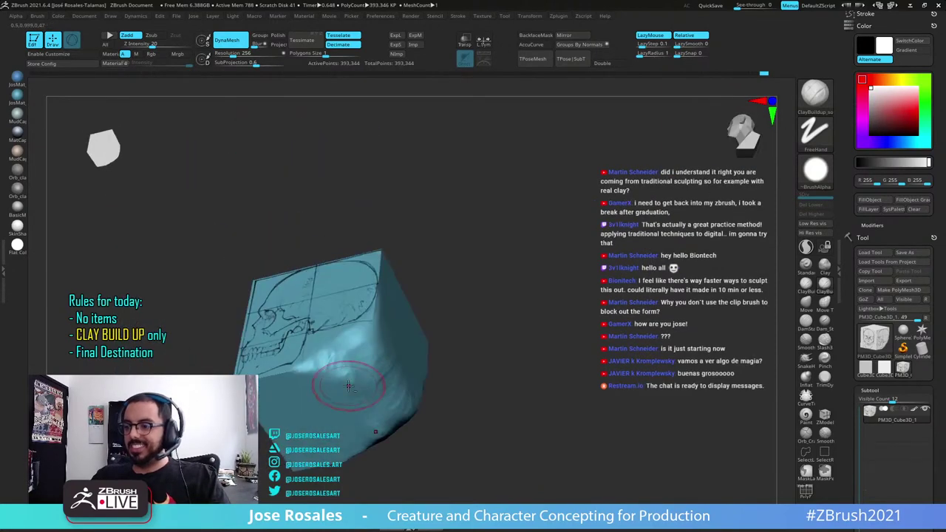
pyautogui.moveTo(345, 369); pyautogui.dragTo(360, 409)
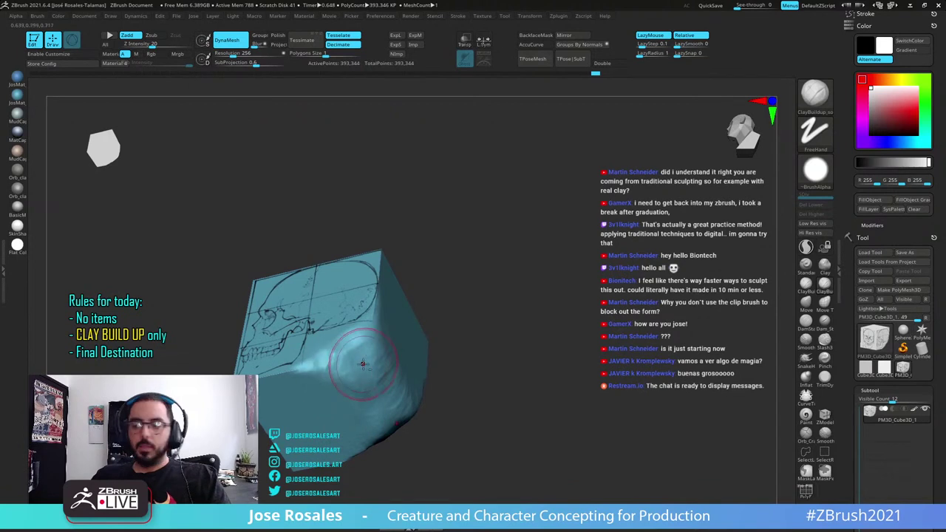
pyautogui.moveTo(364, 343); pyautogui.dragTo(395, 328, button='right')
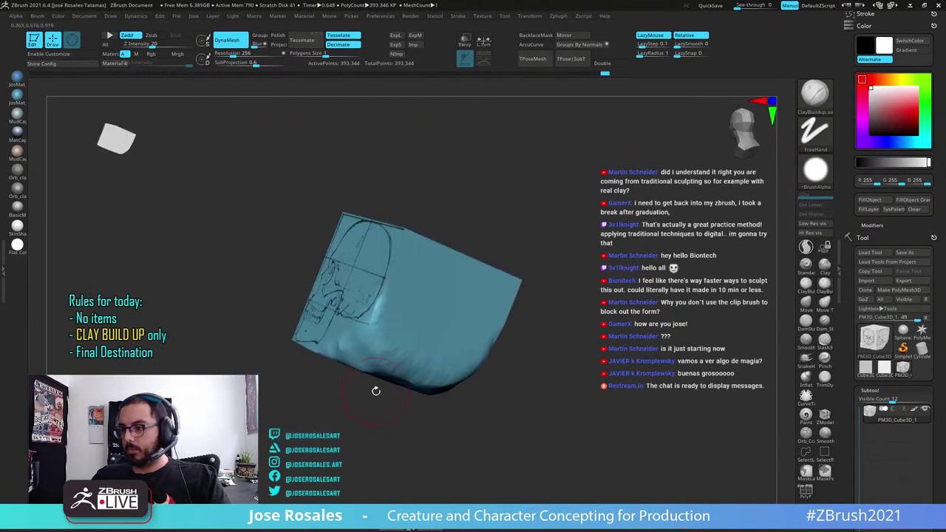
# Shave the lower rear corner back toward the drawn base of the cranium and the outline of the nape
pyautogui.moveTo(340, 376); pyautogui.dragTo(350, 347, button='right')
pyautogui.moveTo(349, 347)
pyautogui.keyDown('alt'); pyautogui.mouseDown()
pyautogui.moveTo(347, 333)
pyautogui.moveTo(352, 352)
pyautogui.mouseUp(); pyautogui.keyUp('alt')
pyautogui.moveTo(357, 368)
pyautogui.mouseDown(button='right')
pyautogui.moveTo(348, 326)
pyautogui.moveTo(362, 335)
pyautogui.mouseUp(button='right')
pyautogui.moveTo(334, 363)
pyautogui.keyDown('alt'); pyautogui.mouseDown()
pyautogui.moveTo(361, 331)
pyautogui.moveTo(399, 403)
pyautogui.moveTo(378, 365)
pyautogui.mouseUp(); pyautogui.keyUp('alt')
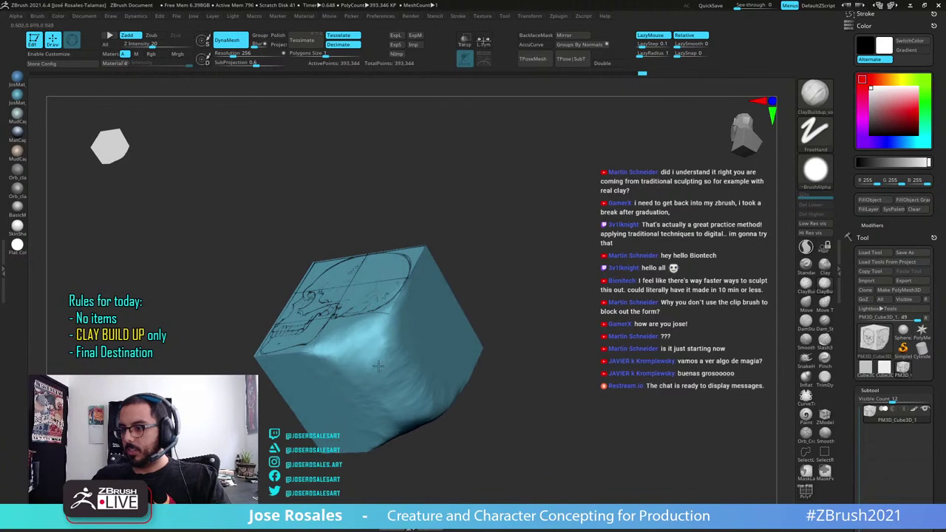
pyautogui.moveTo(377, 365)
pyautogui.mouseDown(button='right')
pyautogui.moveTo(353, 378)
pyautogui.moveTo(391, 361)
pyautogui.moveTo(421, 370)
pyautogui.mouseUp(button='right')
pyautogui.keyDown('ctrl'); pyautogui.moveTo(421, 370); pyautogui.dragTo(414, 340, button='right'); pyautogui.keyUp('ctrl')
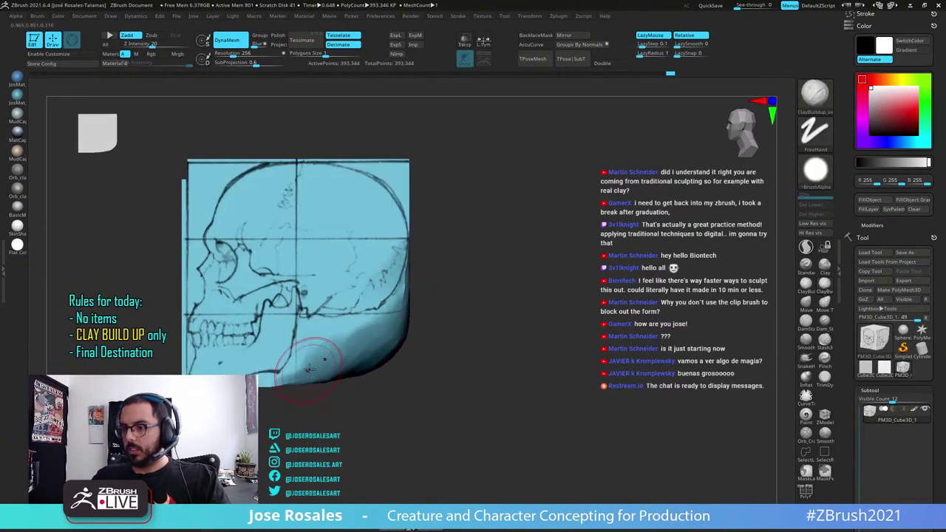
pyautogui.moveTo(309, 369)
pyautogui.keyDown('alt'); pyautogui.mouseDown()
pyautogui.moveTo(341, 324)
pyautogui.moveTo(408, 303)
pyautogui.mouseUp(); pyautogui.keyUp('alt')
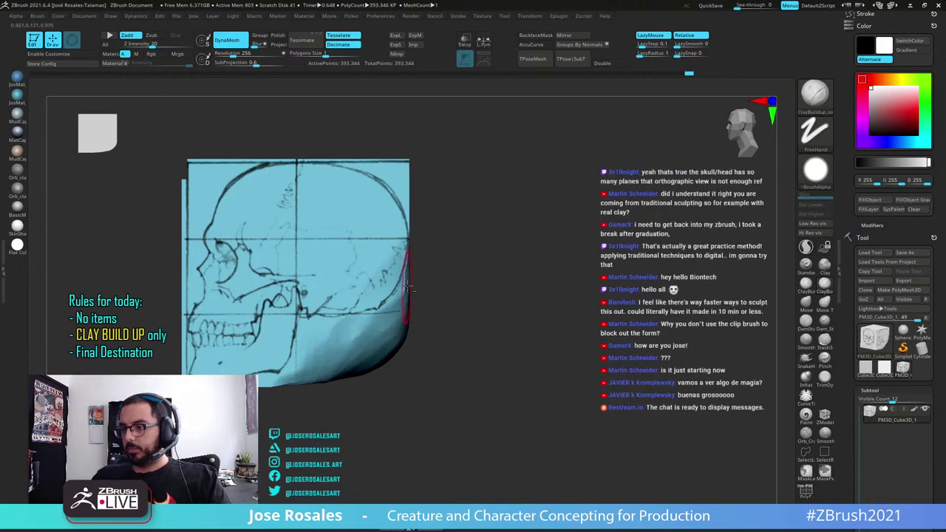
# Carve across the cube's upper rear edge to start rounding the back of the cranium
pyautogui.moveTo(367, 318)
pyautogui.mouseDown(button='right')
pyautogui.moveTo(349, 331)
pyautogui.moveTo(401, 318)
pyautogui.moveTo(445, 291)
pyautogui.moveTo(357, 320)
pyautogui.mouseUp(button='right')
pyautogui.keyDown('alt'); pyautogui.moveTo(358, 320); pyautogui.dragTo(401, 352, button='right'); pyautogui.keyUp('alt')
pyautogui.moveTo(427, 270); pyautogui.dragTo(519, 255, button='right')
pyautogui.moveTo(452, 309); pyautogui.dragTo(400, 323, button='right')
pyautogui.keyDown('alt'); pyautogui.moveTo(400, 323); pyautogui.dragTo(459, 294, button='right'); pyautogui.keyUp('alt')
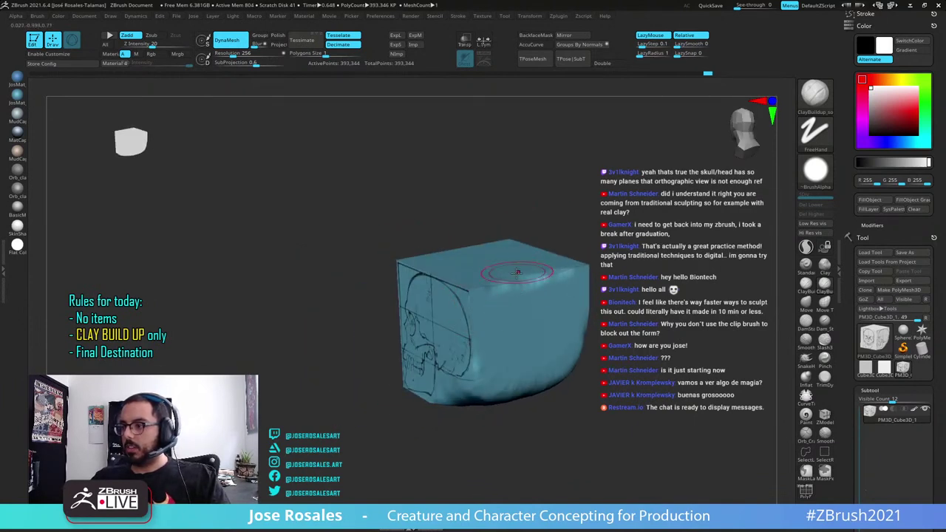
pyautogui.moveTo(506, 293)
pyautogui.mouseDown()
pyautogui.moveTo(468, 293)
pyautogui.moveTo(526, 279)
pyautogui.mouseUp()
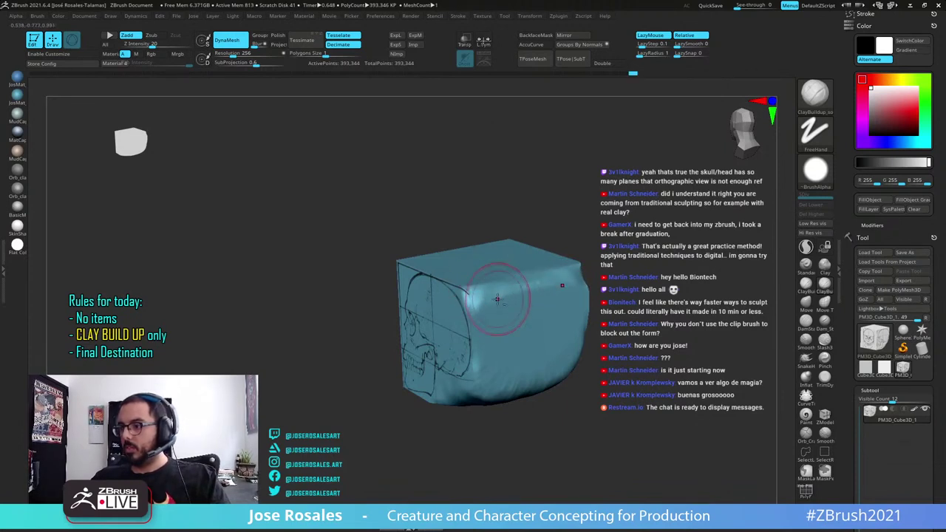
# Remesh the carved block with DynaMesh at resolution 256
pyautogui.moveTo(511, 316); pyautogui.dragTo(565, 292, button='right')
pyautogui.keyDown('ctrl'); pyautogui.moveTo(621, 233); pyautogui.dragTo(632, 263); pyautogui.keyUp('ctrl')
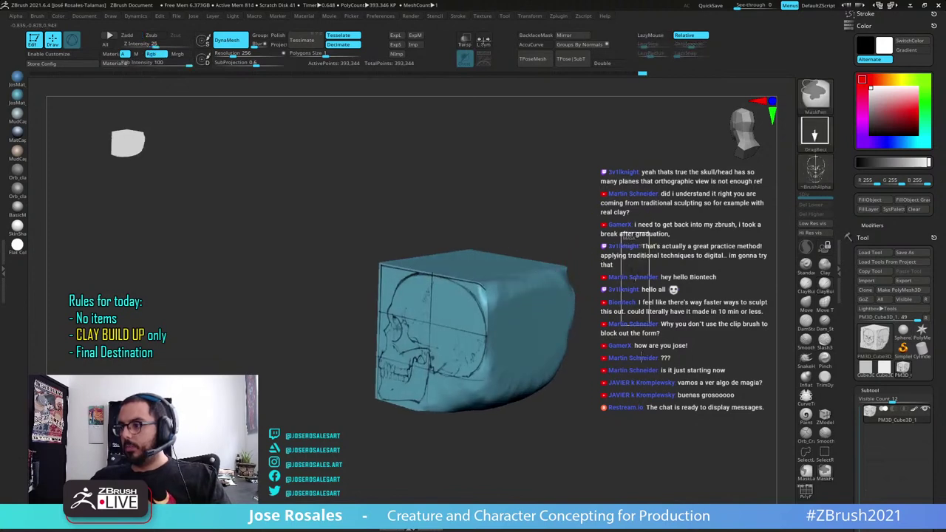
pyautogui.keyDown('ctrl'); pyautogui.moveTo(586, 287); pyautogui.dragTo(583, 333, button='right'); pyautogui.keyUp('ctrl')
pyautogui.moveTo(628, 252); pyautogui.dragTo(582, 292, button='right')
pyautogui.keyDown('alt'); pyautogui.moveTo(635, 258); pyautogui.dragTo(547, 301); pyautogui.keyUp('alt')
pyautogui.moveTo(548, 243); pyautogui.dragTo(532, 256)
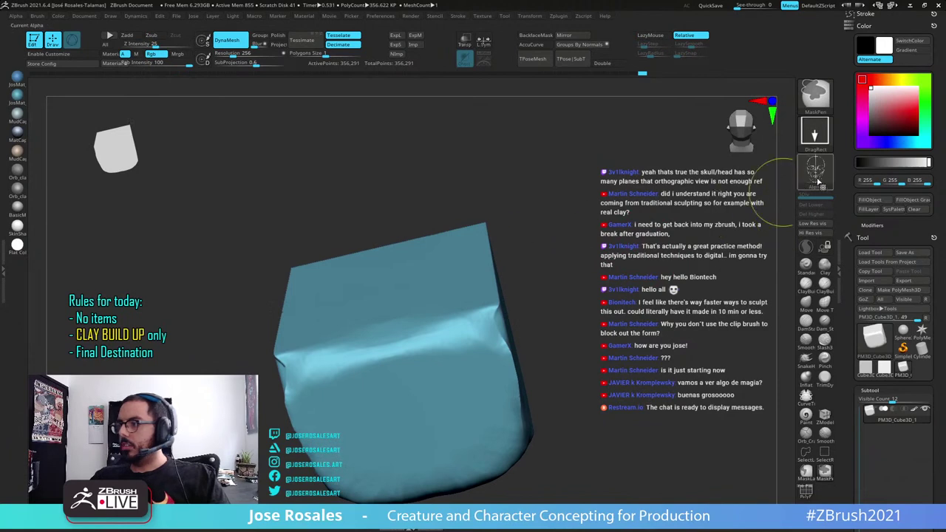
# Set the MaskPen brush's alpha to Alpha Off
pyautogui.click(815, 170)
pyautogui.click(351, 336)
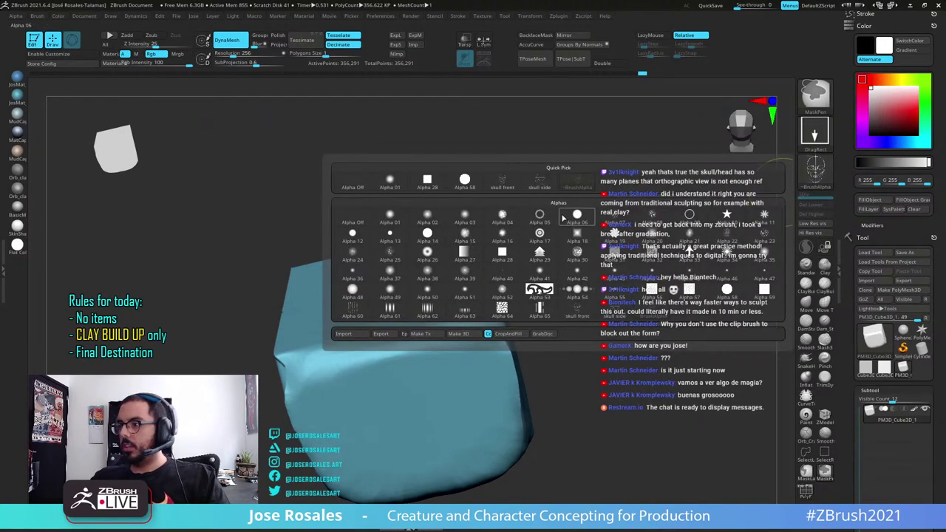
pyautogui.click(353, 219)
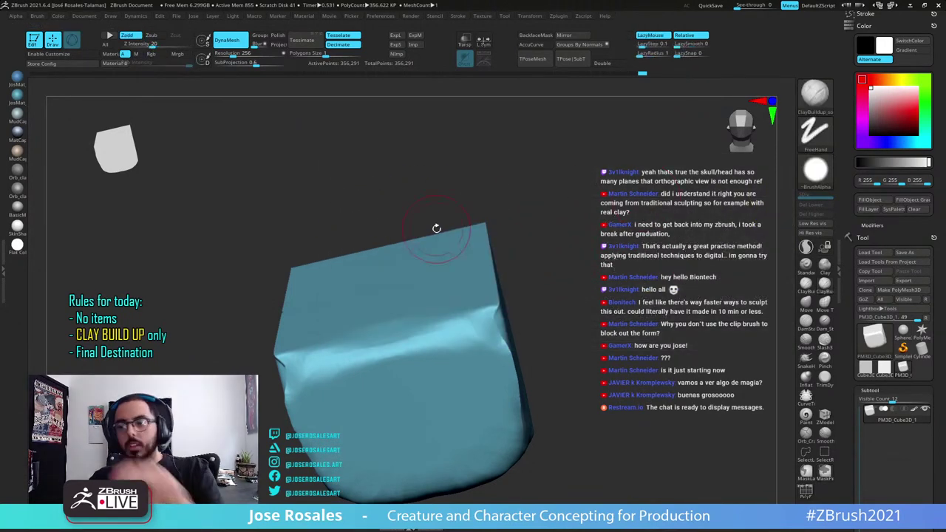
# Carve down the upper rear edge across the block's width, starting at the curve of the drawn cranium
pyautogui.moveTo(436, 229)
pyautogui.mouseDown()
pyautogui.moveTo(291, 390)
pyautogui.moveTo(297, 322)
pyautogui.mouseUp()
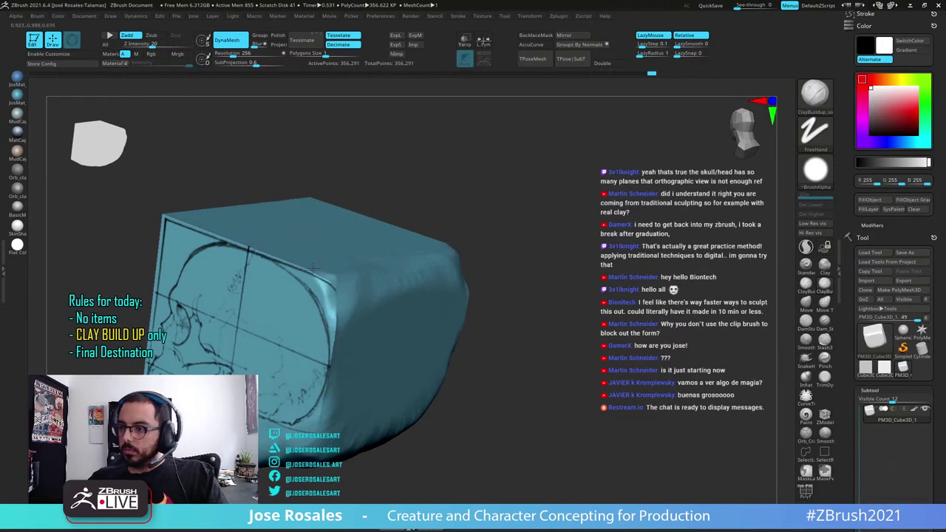
pyautogui.moveTo(326, 286); pyautogui.dragTo(444, 246)
pyautogui.moveTo(355, 268); pyautogui.dragTo(348, 290, button='right')
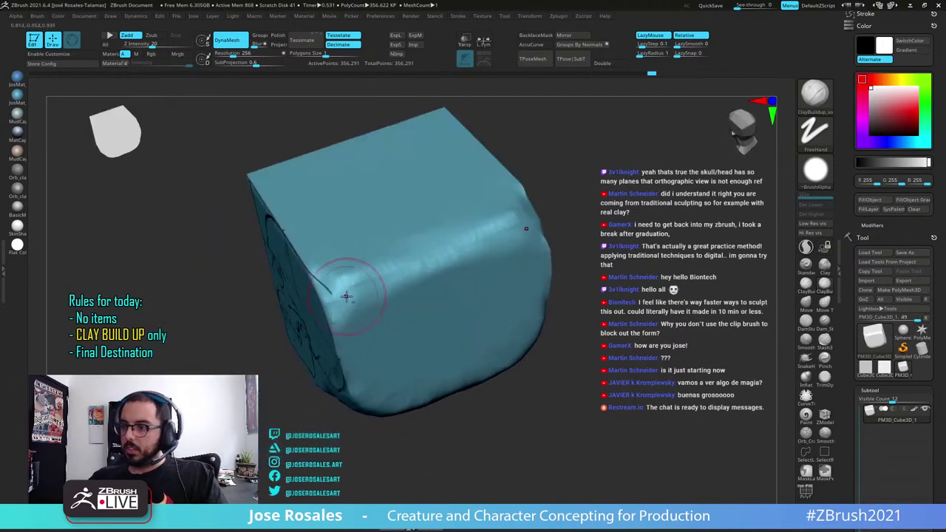
pyautogui.moveTo(347, 290); pyautogui.dragTo(347, 263)
# Inspect the remeshed block's topology from several angles with the polyframe displayed
pyautogui.hotkey('shift', 'f')
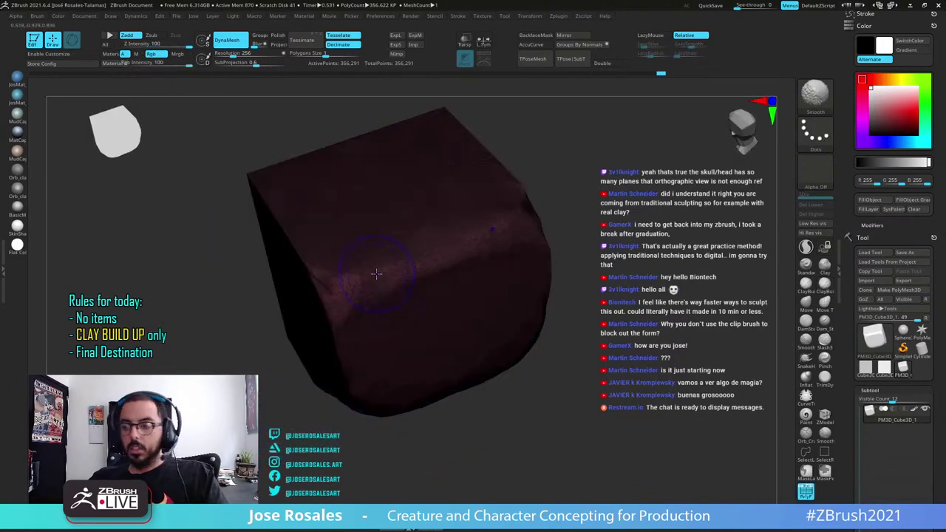
pyautogui.keyDown('ctrl'); pyautogui.moveTo(407, 294); pyautogui.dragTo(584, 306, button='right'); pyautogui.keyUp('ctrl')
pyautogui.moveTo(239, 357); pyautogui.dragTo(355, 288, button='right')
pyautogui.moveTo(428, 312)
pyautogui.keyDown('ctrl'); pyautogui.mouseDown(button='right')
pyautogui.moveTo(288, 295)
pyautogui.moveTo(215, 321)
pyautogui.moveTo(267, 348)
pyautogui.moveTo(280, 398)
pyautogui.mouseUp(button='right'); pyautogui.keyUp('ctrl')
pyautogui.moveTo(360, 294)
pyautogui.keyDown('ctrl'); pyautogui.mouseDown(button='right')
pyautogui.moveTo(161, 308)
pyautogui.moveTo(422, 298)
pyautogui.moveTo(366, 240)
pyautogui.moveTo(489, 288)
pyautogui.moveTo(534, 154)
pyautogui.moveTo(470, 271)
pyautogui.mouseUp(button='right'); pyautogui.keyUp('ctrl')
pyautogui.hotkey('shift', 'f')
# Carve the top surface toward the rear so it follows the cranium curve in the side drawing
pyautogui.moveTo(469, 271)
pyautogui.mouseDown()
pyautogui.moveTo(528, 273)
pyautogui.moveTo(540, 261)
pyautogui.moveTo(562, 268)
pyautogui.mouseUp()
pyautogui.keyDown('shift'); pyautogui.moveTo(561, 268); pyautogui.dragTo(538, 212, button='right'); pyautogui.keyUp('shift')
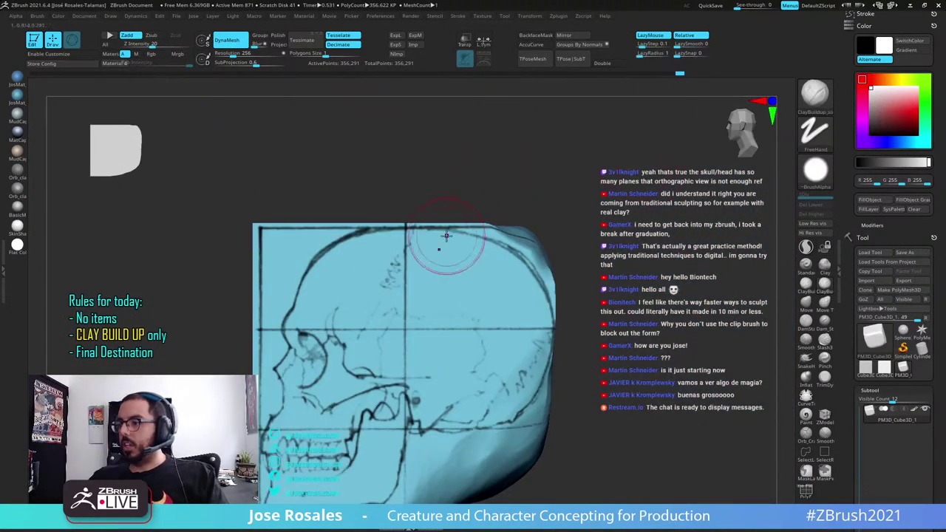
pyautogui.moveTo(443, 243)
pyautogui.keyDown('ctrl'); pyautogui.mouseDown(button='right')
pyautogui.moveTo(436, 217)
pyautogui.moveTo(461, 216)
pyautogui.moveTo(421, 263)
pyautogui.moveTo(434, 299)
pyautogui.moveTo(441, 296)
pyautogui.mouseUp(button='right'); pyautogui.keyUp('ctrl')
pyautogui.keyDown('alt'); pyautogui.moveTo(447, 284); pyautogui.dragTo(521, 271); pyautogui.keyUp('alt')
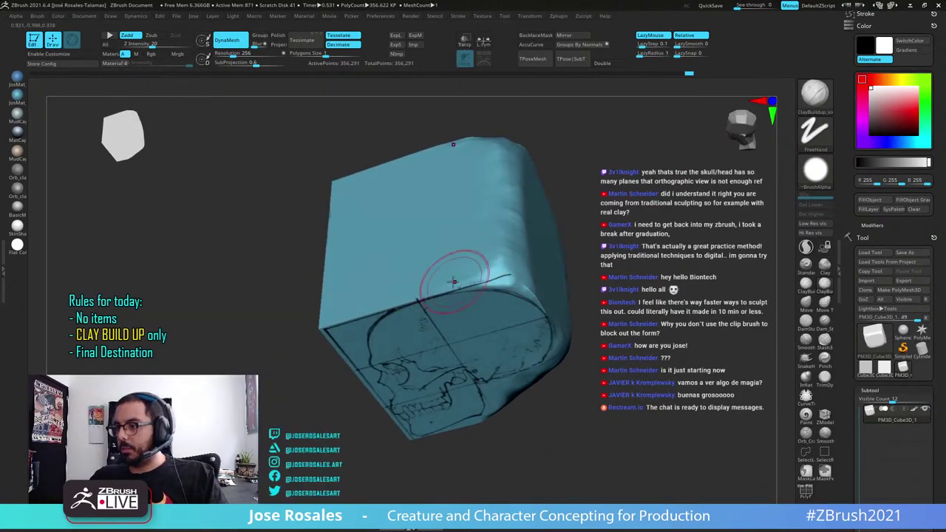
pyautogui.moveTo(454, 281)
pyautogui.keyDown('alt'); pyautogui.mouseDown()
pyautogui.moveTo(518, 262)
pyautogui.moveTo(500, 238)
pyautogui.moveTo(543, 220)
pyautogui.mouseUp(); pyautogui.keyUp('alt')
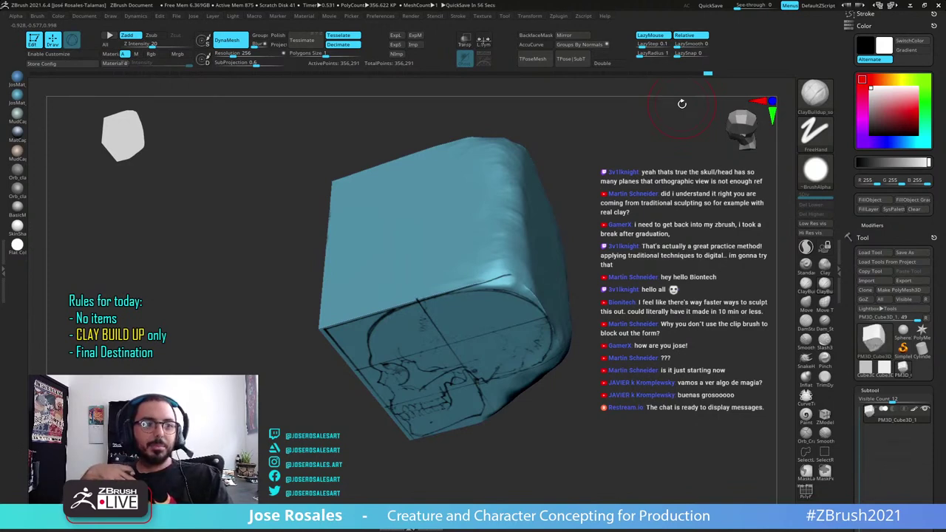
# Round the upper rear edge further with carving strokes running from one side of the block to the other
pyautogui.keyDown('alt'); pyautogui.moveTo(433, 205); pyautogui.dragTo(401, 270, button='right'); pyautogui.keyUp('alt')
pyautogui.keyDown('alt'); pyautogui.moveTo(441, 191); pyautogui.dragTo(358, 345); pyautogui.keyUp('alt')
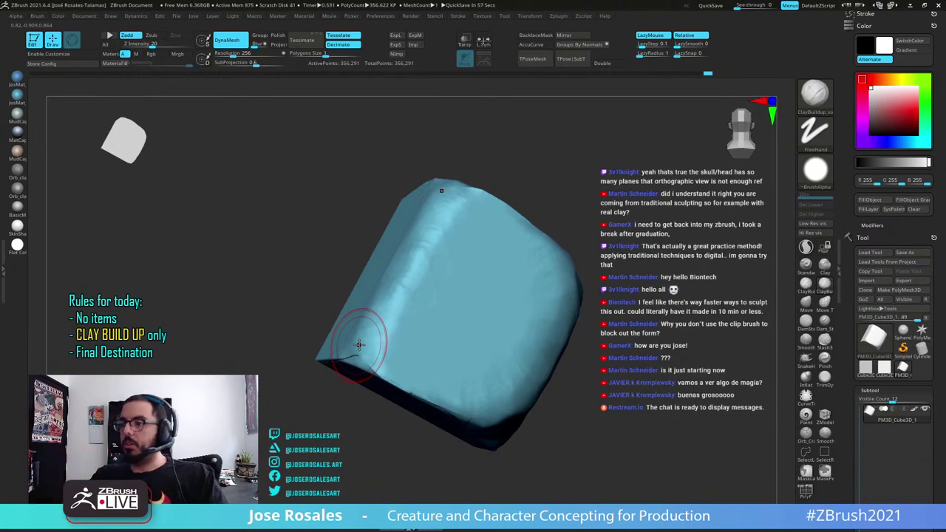
pyautogui.moveTo(460, 315); pyautogui.dragTo(360, 328, button='right')
pyautogui.keyDown('alt'); pyautogui.moveTo(359, 329); pyautogui.dragTo(346, 362); pyautogui.keyUp('alt')
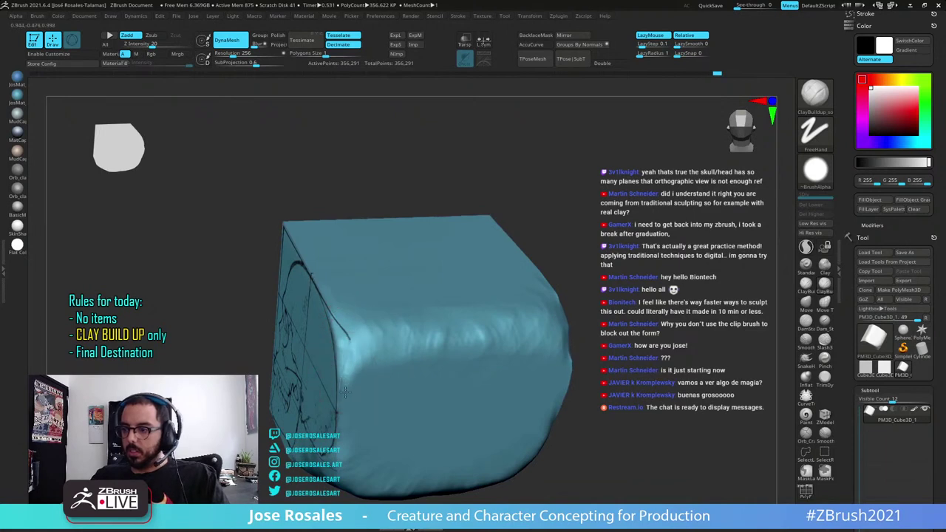
# Carve the side's rear edge along the drawn cranium outline and smooth the cut near its top
pyautogui.moveTo(353, 373); pyautogui.dragTo(346, 337, button='right')
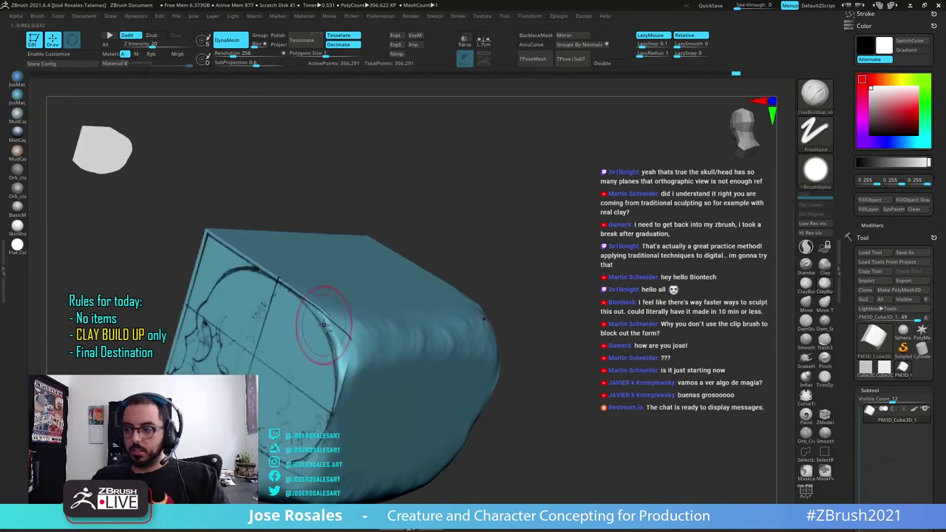
pyautogui.moveTo(346, 368); pyautogui.dragTo(334, 407)
pyautogui.moveTo(443, 362)
pyautogui.mouseDown(button='right')
pyautogui.moveTo(428, 291)
pyautogui.moveTo(392, 274)
pyautogui.mouseUp(button='right')
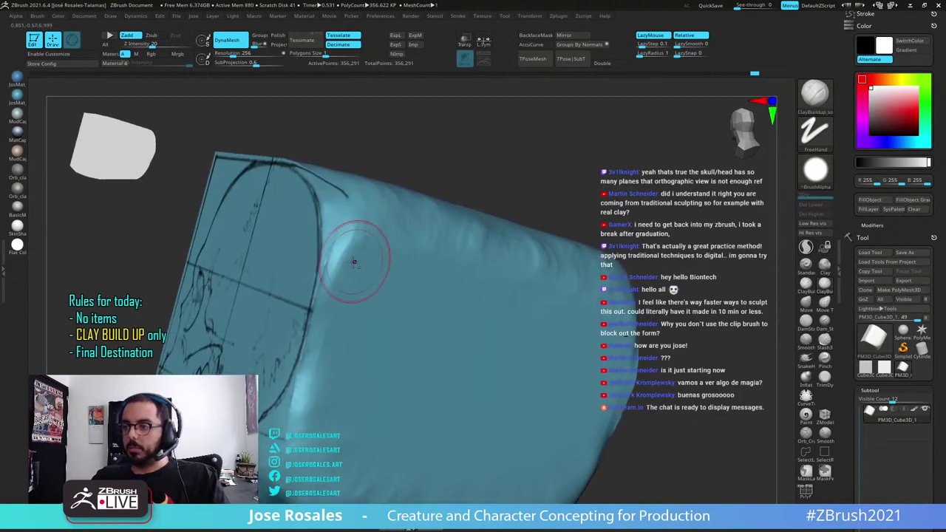
pyautogui.moveTo(353, 255)
pyautogui.mouseDown()
pyautogui.moveTo(329, 299)
pyautogui.moveTo(332, 291)
pyautogui.mouseUp()
pyautogui.moveTo(329, 293)
pyautogui.mouseDown(button='right')
pyautogui.moveTo(364, 288)
pyautogui.moveTo(340, 270)
pyautogui.mouseUp(button='right')
pyautogui.keyDown('shift'); pyautogui.moveTo(361, 248); pyautogui.dragTo(369, 217); pyautogui.keyUp('shift')
# Carve along the vertical rear edge on the opposite side of the block to soften its ridge
pyautogui.moveTo(371, 221)
pyautogui.mouseDown(button='right')
pyautogui.moveTo(458, 236)
pyautogui.moveTo(573, 227)
pyautogui.moveTo(364, 303)
pyautogui.mouseUp(button='right')
pyautogui.moveTo(420, 324); pyautogui.dragTo(480, 307, button='right')
pyautogui.moveTo(447, 303); pyautogui.dragTo(478, 388)
pyautogui.moveTo(439, 255); pyautogui.dragTo(464, 318)
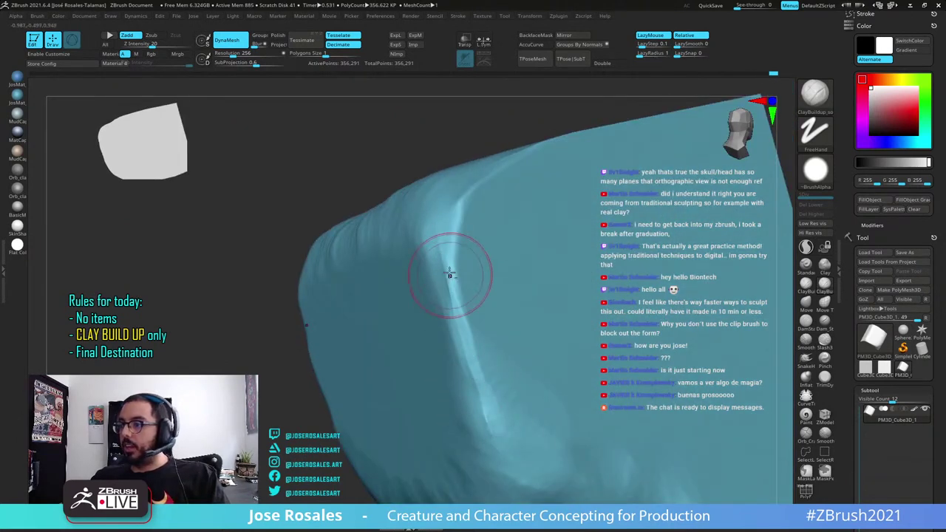
pyautogui.moveTo(448, 272); pyautogui.dragTo(472, 350)
pyautogui.moveTo(434, 253); pyautogui.dragTo(485, 427)
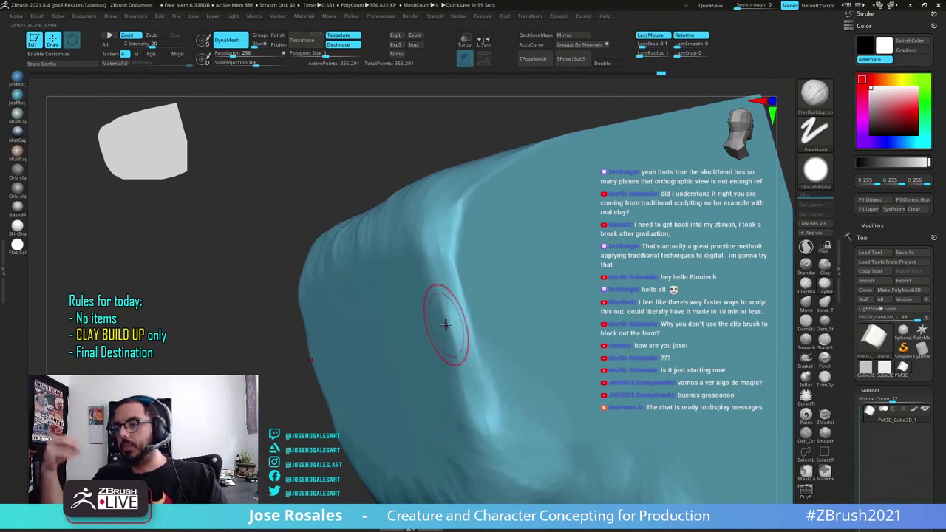
# Carve the rear face and its lower side corner to round off the back of the skull
pyautogui.keyDown('alt'); pyautogui.moveTo(61, 348); pyautogui.dragTo(378, 330); pyautogui.keyUp('alt')
pyautogui.moveTo(378, 331)
pyautogui.mouseDown(button='right')
pyautogui.moveTo(352, 329)
pyautogui.moveTo(344, 318)
pyautogui.moveTo(348, 353)
pyautogui.mouseUp(button='right')
pyautogui.moveTo(348, 353)
pyautogui.mouseDown()
pyautogui.moveTo(342, 380)
pyautogui.moveTo(436, 288)
pyautogui.mouseUp()
pyautogui.moveTo(436, 288); pyautogui.dragTo(391, 295)
pyautogui.moveTo(330, 299); pyautogui.dragTo(337, 280, button='right')
pyautogui.moveTo(384, 341)
pyautogui.mouseDown()
pyautogui.moveTo(395, 333)
pyautogui.moveTo(415, 360)
pyautogui.mouseUp()
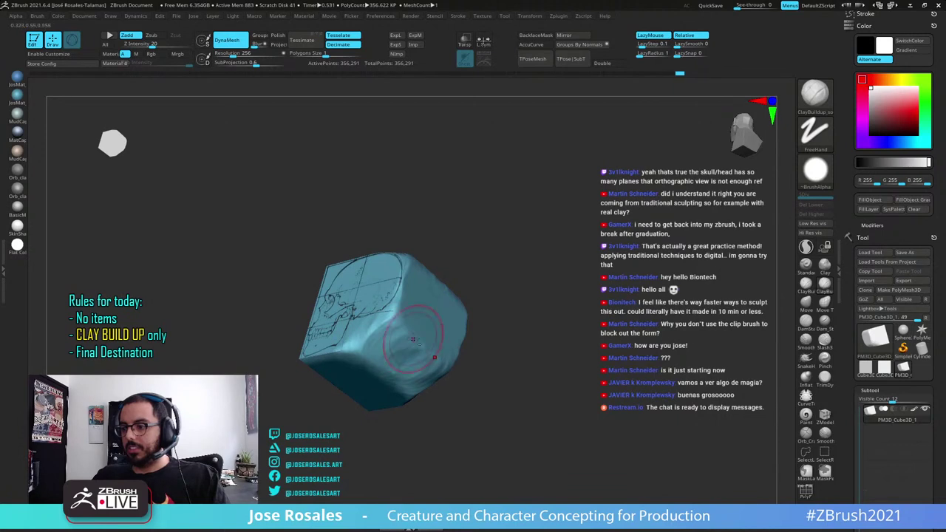
# Cut deeper into the side below the cranium's base, behind the drawn jaw and toward the underside
pyautogui.moveTo(411, 345); pyautogui.dragTo(403, 365, button='right')
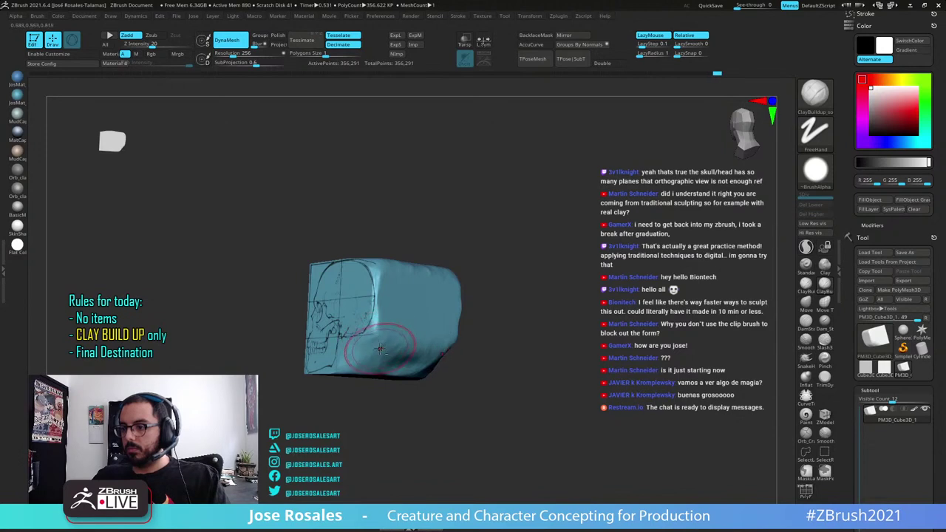
pyautogui.moveTo(380, 349); pyautogui.dragTo(356, 362)
pyautogui.keyDown('shift'); pyautogui.moveTo(356, 362); pyautogui.dragTo(377, 366, button='right'); pyautogui.keyUp('shift')
pyautogui.moveTo(356, 371); pyautogui.dragTo(346, 369)
pyautogui.moveTo(355, 368); pyautogui.dragTo(366, 313, button='right')
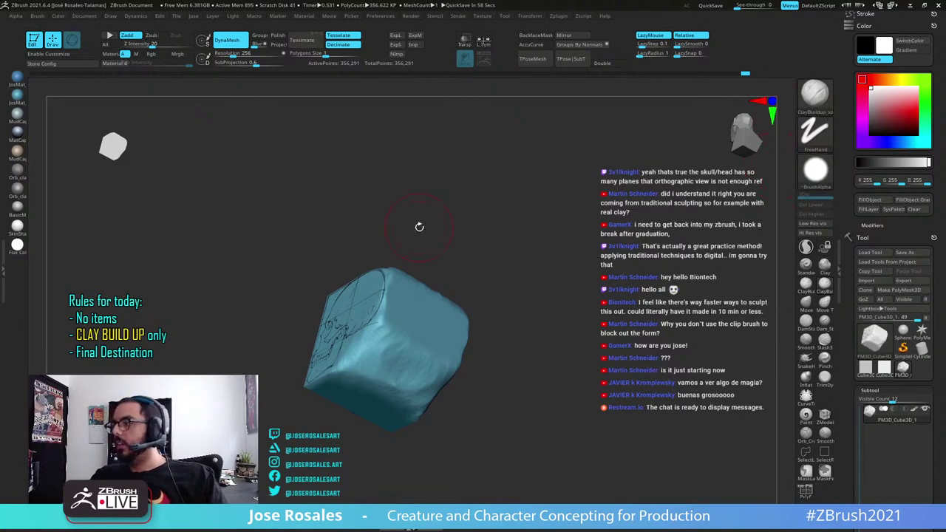
pyautogui.click(815, 175)
pyautogui.click(572, 214)
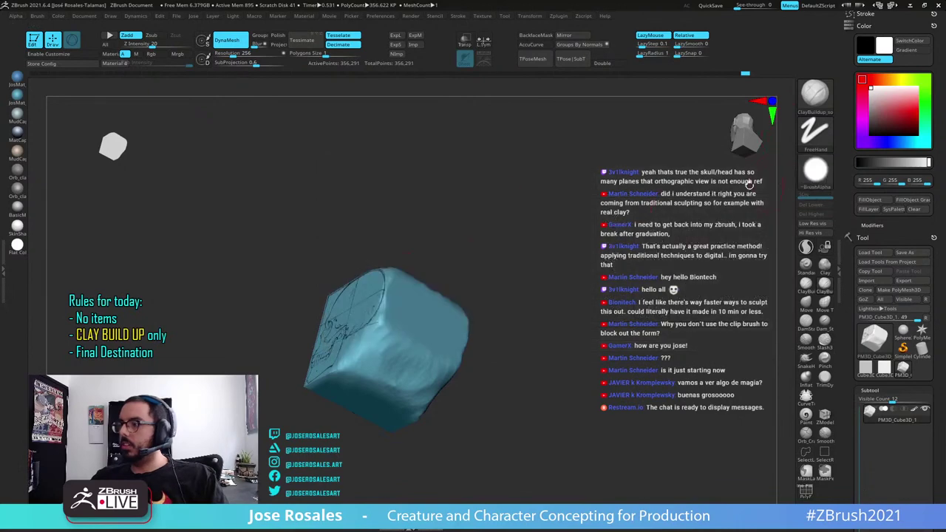
pyautogui.click(812, 183)
pyautogui.moveTo(430, 184)
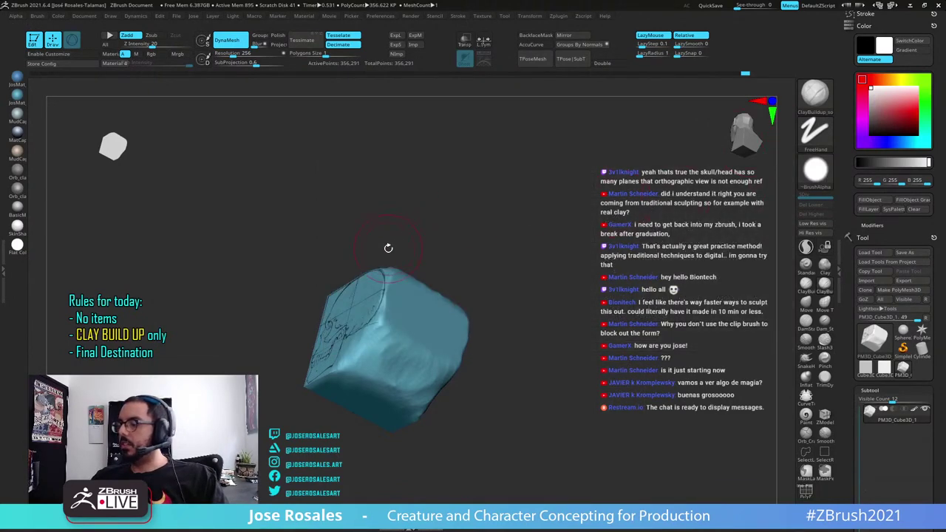
# Continue carving the block's rear side edge beside the drawn cranium
pyautogui.moveTo(389, 249); pyautogui.dragTo(341, 308)
pyautogui.moveTo(340, 308); pyautogui.dragTo(352, 284, button='right')
pyautogui.moveTo(390, 266); pyautogui.dragTo(414, 255)
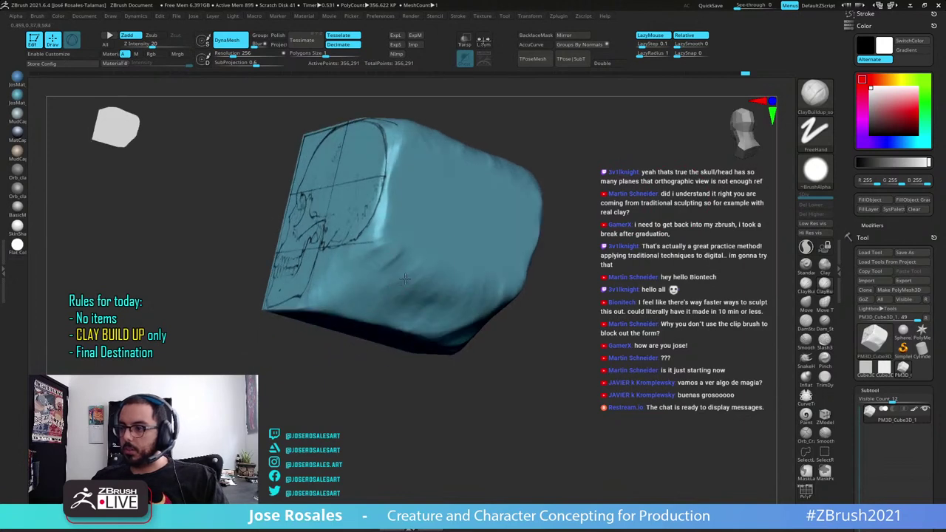
# Carve the block's rear side edge and the area below the drawn cranium, behind the jaw, with ClayBuildup
pyautogui.moveTo(390, 285)
pyautogui.mouseDown(button='right')
pyautogui.moveTo(406, 257)
pyautogui.moveTo(351, 261)
pyautogui.mouseUp(button='right')
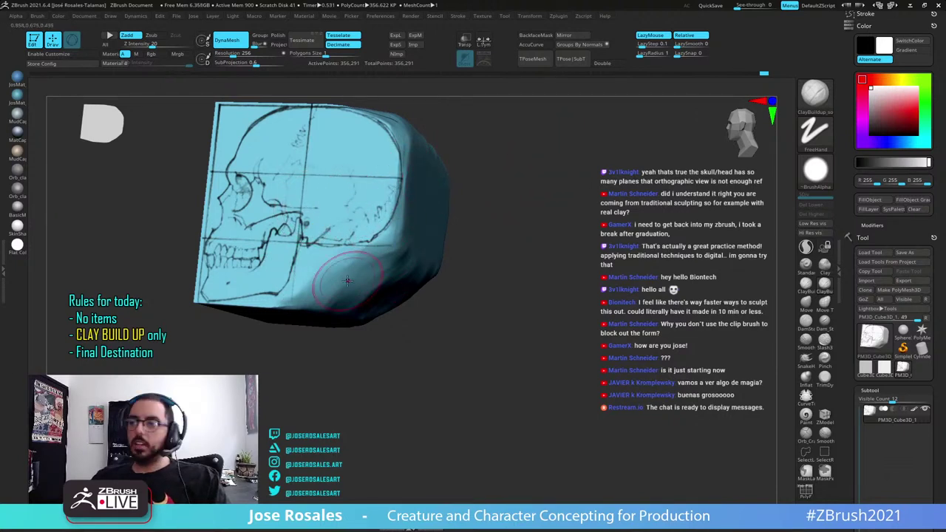
pyautogui.moveTo(358, 337); pyautogui.dragTo(372, 219)
pyautogui.moveTo(353, 258); pyautogui.dragTo(379, 229, button='right')
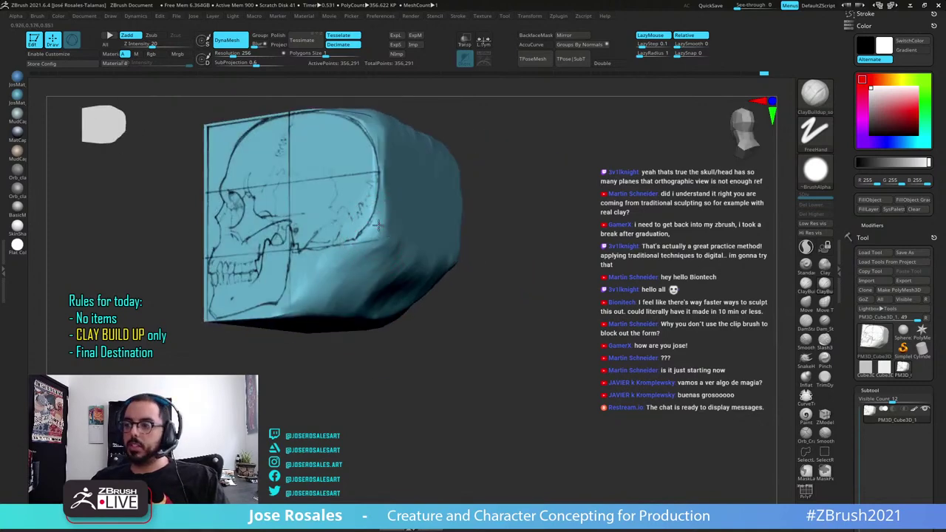
pyautogui.moveTo(386, 214); pyautogui.dragTo(371, 210)
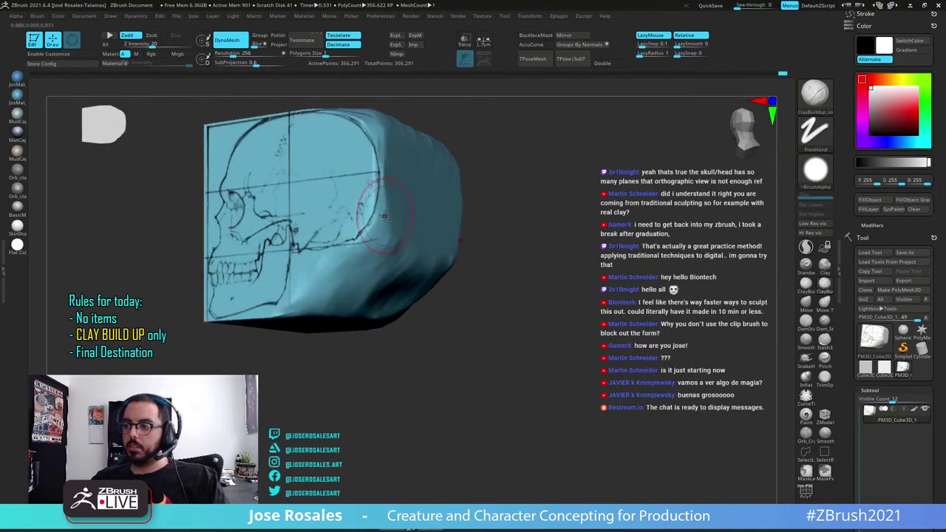
pyautogui.moveTo(380, 229)
pyautogui.mouseDown(button='right')
pyautogui.moveTo(406, 261)
pyautogui.moveTo(371, 259)
pyautogui.mouseUp(button='right')
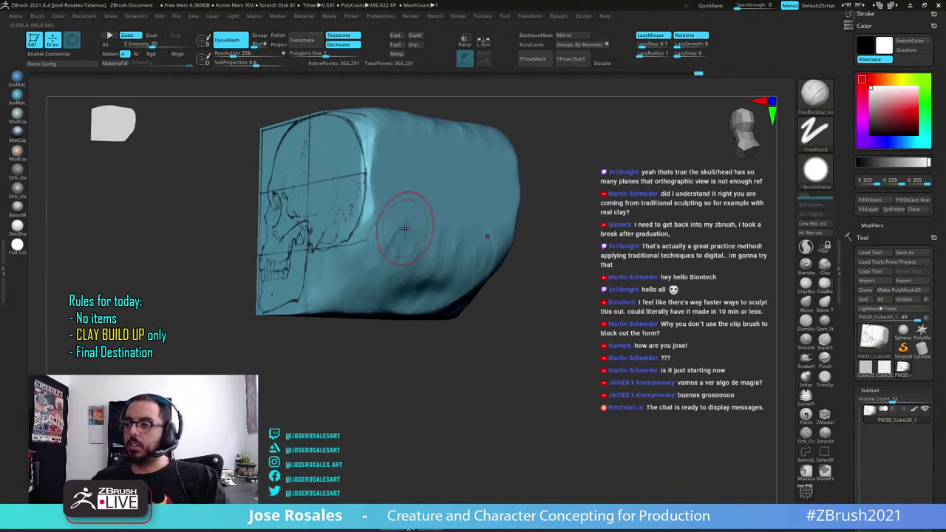
pyautogui.moveTo(377, 263); pyautogui.dragTo(402, 279, button='right')
pyautogui.moveTo(377, 316)
pyautogui.mouseDown(button='right')
pyautogui.moveTo(393, 314)
pyautogui.moveTo(380, 295)
pyautogui.moveTo(417, 316)
pyautogui.moveTo(435, 313)
pyautogui.moveTo(361, 284)
pyautogui.moveTo(363, 305)
pyautogui.moveTo(347, 309)
pyautogui.moveTo(392, 264)
pyautogui.mouseUp(button='right')
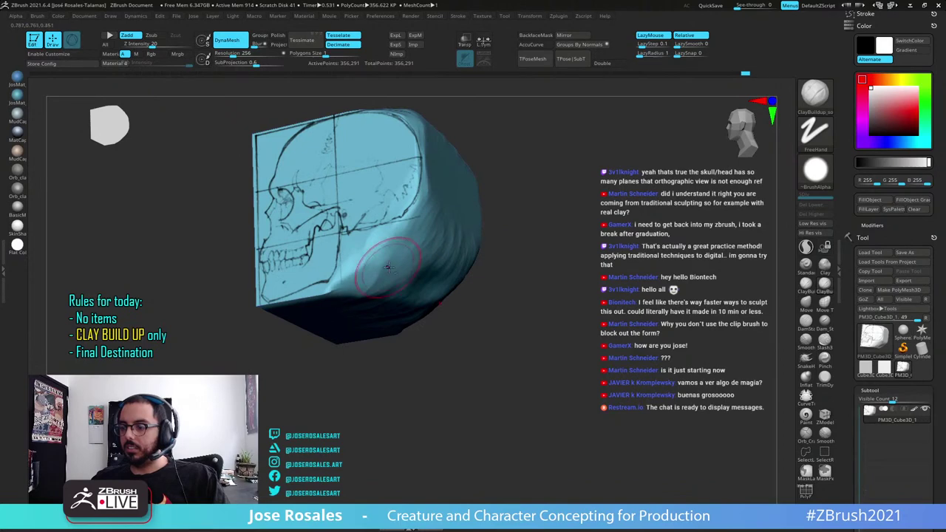
# Examine the rounded back and underside of the block against the side skull drawing from several angles
pyautogui.moveTo(408, 316); pyautogui.dragTo(447, 296, button='right')
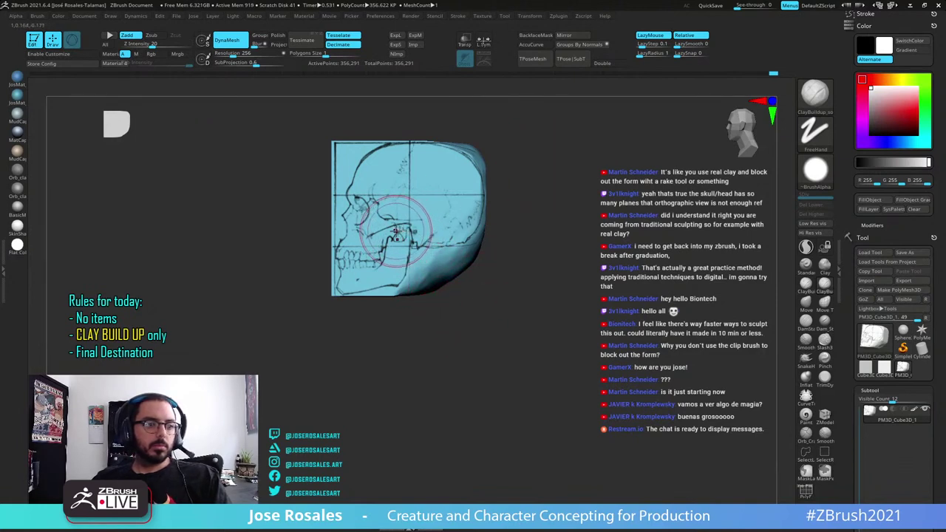
pyautogui.keyDown('alt'); pyautogui.moveTo(458, 223); pyautogui.dragTo(464, 288, button='right'); pyautogui.keyUp('alt')
pyautogui.moveTo(464, 288); pyautogui.dragTo(434, 269, button='right')
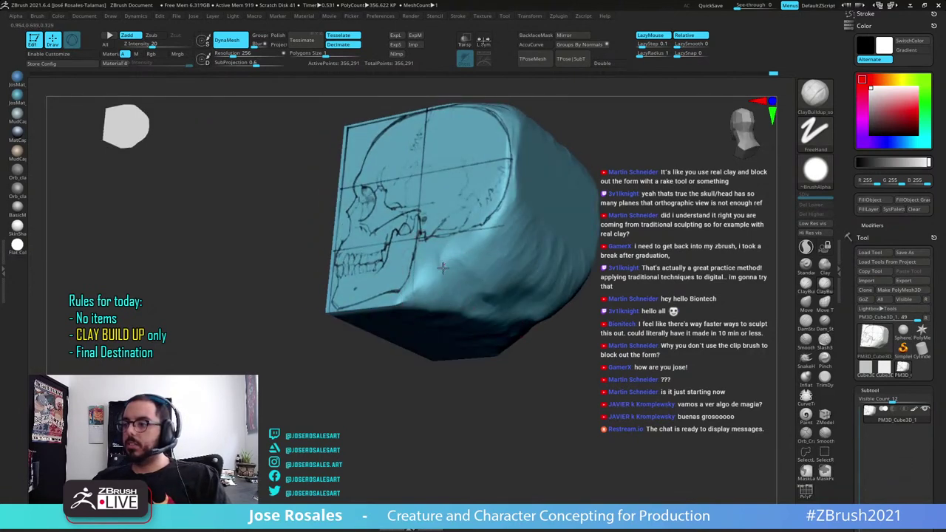
pyautogui.moveTo(518, 288)
pyautogui.mouseDown(button='right')
pyautogui.moveTo(408, 241)
pyautogui.moveTo(410, 276)
pyautogui.moveTo(457, 232)
pyautogui.mouseUp(button='right')
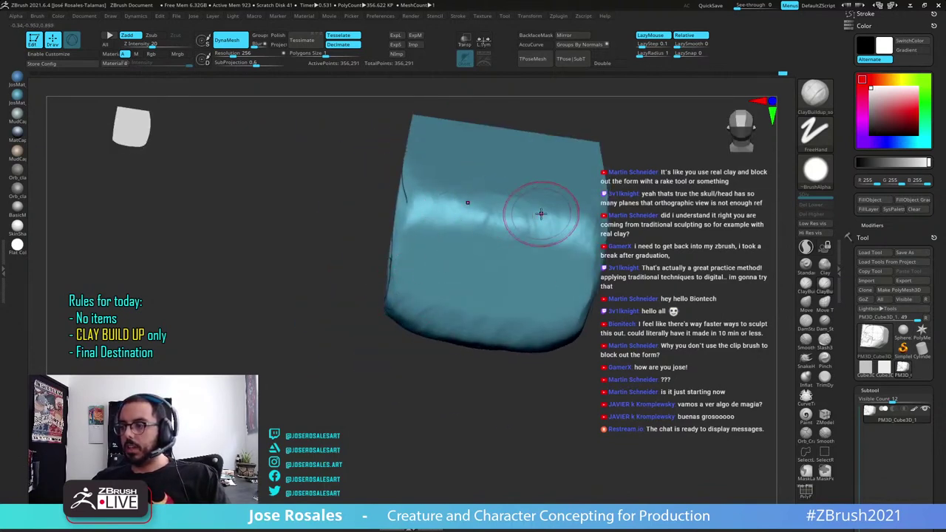
pyautogui.keyDown('ctrl'); pyautogui.moveTo(540, 213); pyautogui.dragTo(512, 222, button='right'); pyautogui.keyUp('ctrl')
pyautogui.keyDown('shift'); pyautogui.moveTo(523, 256); pyautogui.dragTo(615, 201, button='right'); pyautogui.keyUp('shift')
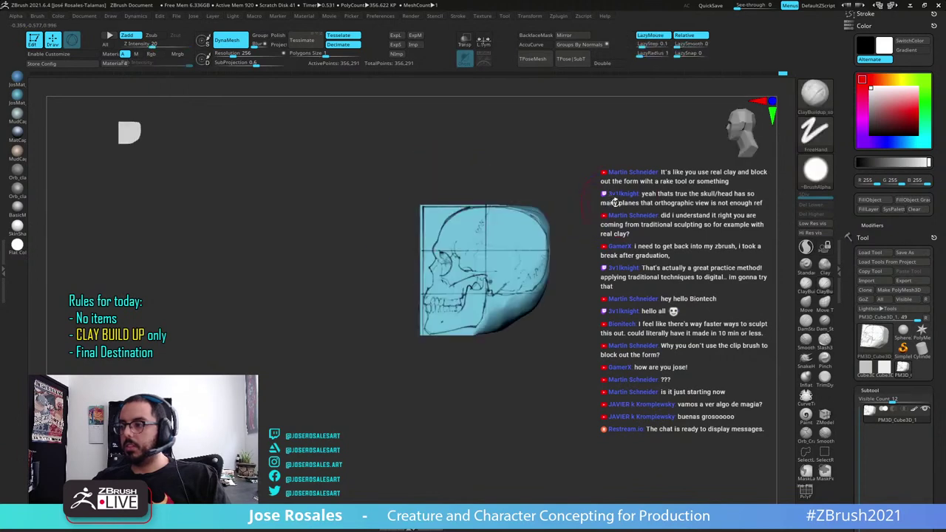
pyautogui.moveTo(538, 202); pyautogui.dragTo(478, 279, button='right')
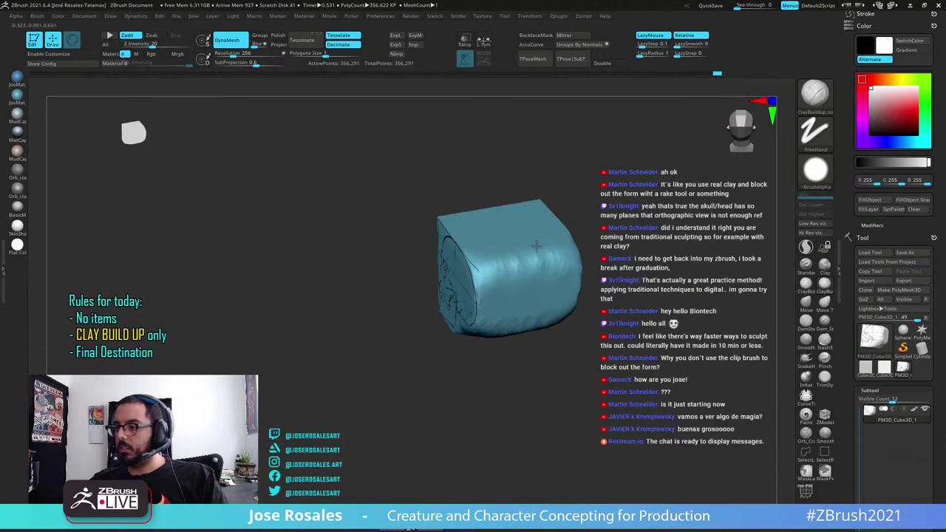
pyautogui.moveTo(518, 271); pyautogui.dragTo(566, 250, button='right')
pyautogui.moveTo(495, 254); pyautogui.dragTo(510, 333, button='right')
# Carve away the block's upper front corners beside the cranium outline of the front skull drawing
pyautogui.moveTo(561, 296); pyautogui.dragTo(540, 251, button='right')
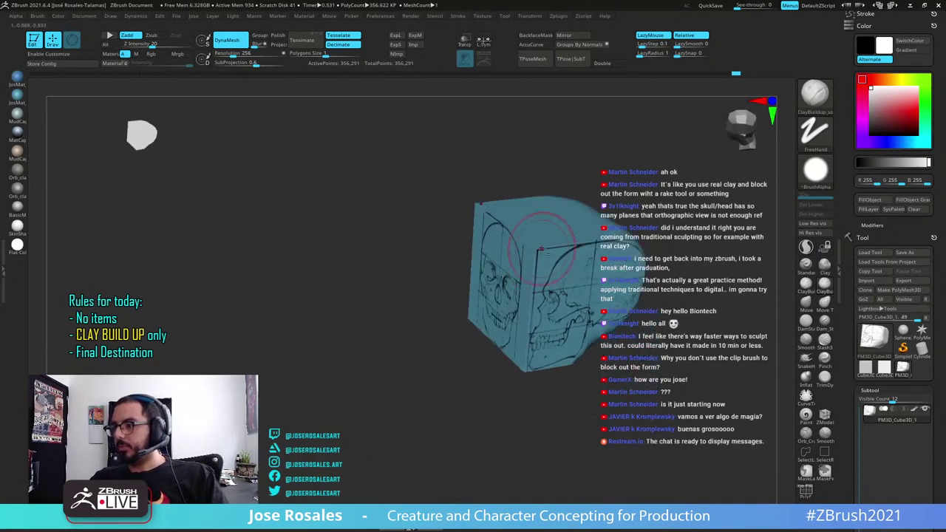
pyautogui.moveTo(543, 251); pyautogui.dragTo(545, 265)
pyautogui.moveTo(451, 259)
pyautogui.mouseDown(button='right')
pyautogui.moveTo(540, 239)
pyautogui.moveTo(361, 249)
pyautogui.moveTo(406, 257)
pyautogui.mouseUp(button='right')
pyautogui.moveTo(405, 256); pyautogui.dragTo(415, 241)
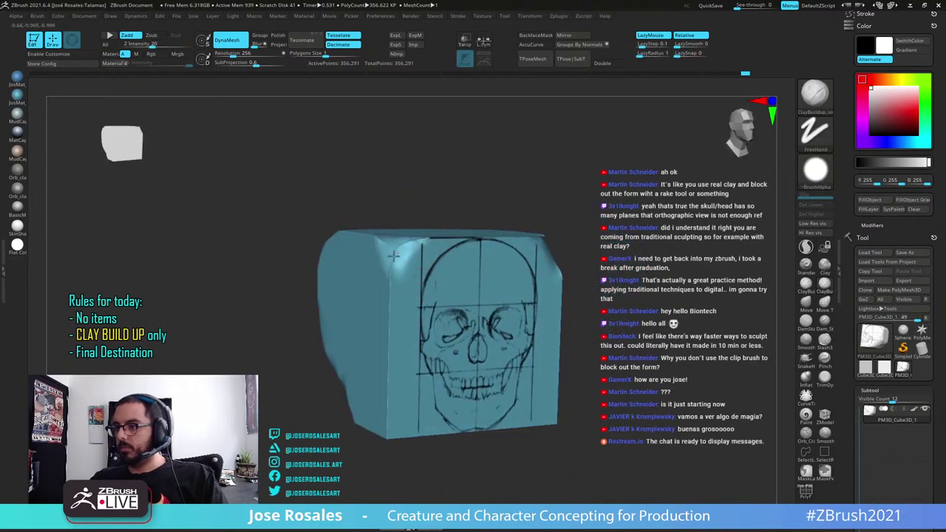
pyautogui.moveTo(393, 255); pyautogui.dragTo(376, 290, button='right')
pyautogui.moveTo(437, 227)
pyautogui.mouseDown()
pyautogui.moveTo(378, 285)
pyautogui.moveTo(397, 298)
pyautogui.mouseUp()
pyautogui.moveTo(384, 306); pyautogui.dragTo(408, 272, button='right')
pyautogui.moveTo(433, 231); pyautogui.dragTo(403, 267)
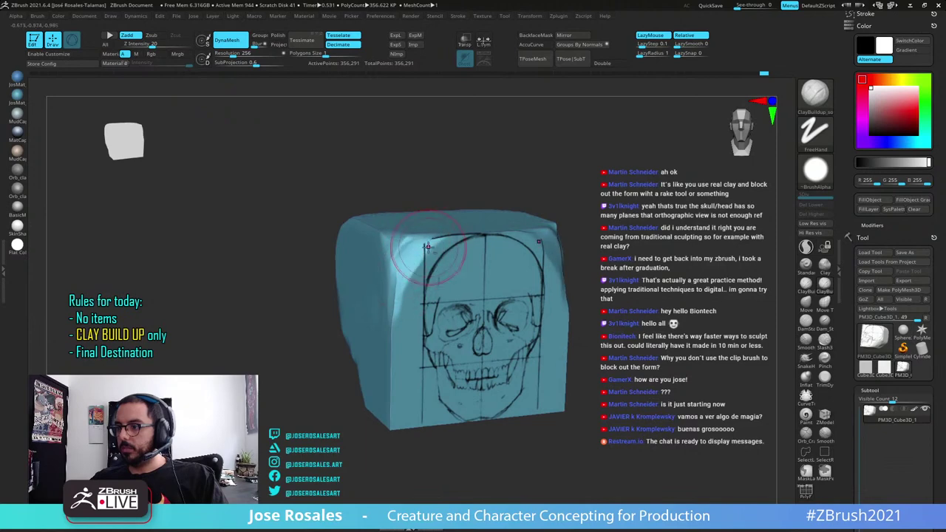
# Remesh the carved block with DynaMesh at resolution 256 to even out its polygons
pyautogui.moveTo(415, 257); pyautogui.dragTo(362, 254, button='right')
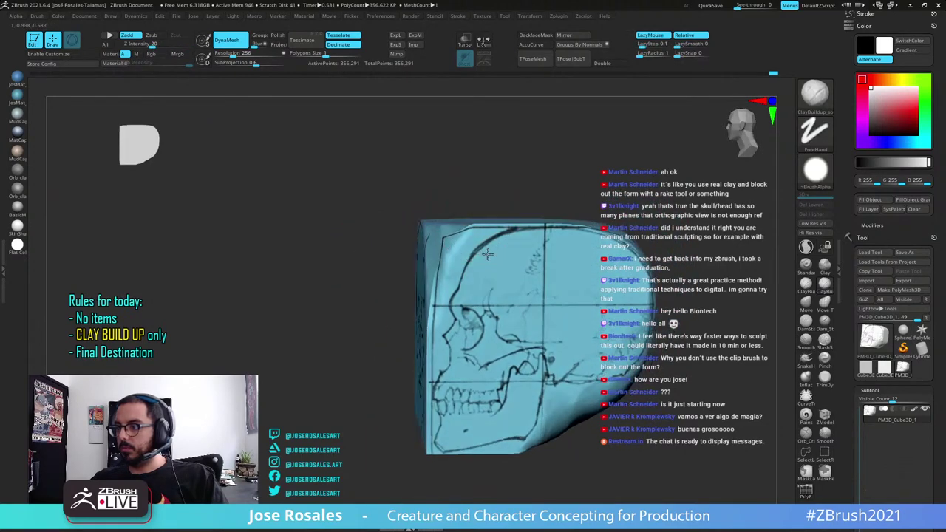
pyautogui.moveTo(456, 231); pyautogui.dragTo(475, 241, button='right')
pyautogui.keyDown('ctrl'); pyautogui.moveTo(244, 258); pyautogui.dragTo(266, 292); pyautogui.keyUp('ctrl')
pyautogui.keyDown('shift'); pyautogui.moveTo(299, 288); pyautogui.dragTo(287, 285, button='right'); pyautogui.keyUp('shift')
# Carve deeper below the drawn cranium, behind the jaw and across toward the block's underside
pyautogui.keyDown('alt'); pyautogui.moveTo(496, 219); pyautogui.dragTo(463, 255, button='right'); pyautogui.keyUp('alt')
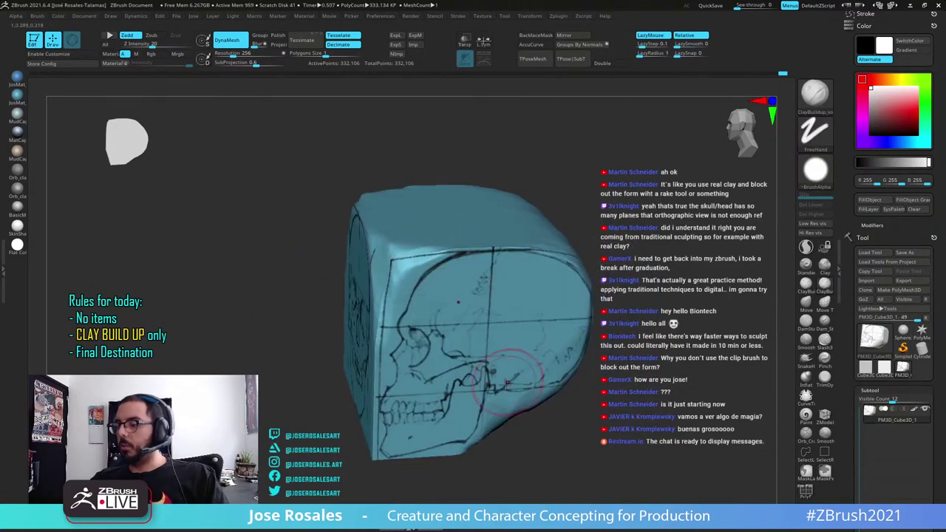
pyautogui.keyDown('shift'); pyautogui.moveTo(488, 359); pyautogui.dragTo(476, 333, button='right'); pyautogui.keyUp('shift')
pyautogui.keyDown('alt'); pyautogui.moveTo(490, 298); pyautogui.dragTo(463, 197, button='right'); pyautogui.keyUp('alt')
pyautogui.moveTo(507, 332); pyautogui.dragTo(494, 314, button='right')
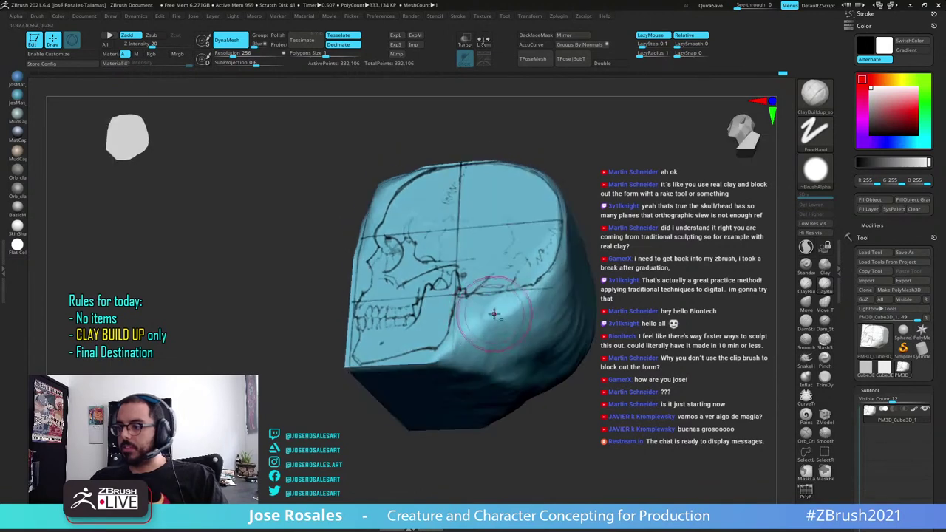
pyautogui.moveTo(491, 345); pyautogui.dragTo(474, 328)
pyautogui.moveTo(530, 402)
pyautogui.keyDown('alt'); pyautogui.mouseDown(button='right')
pyautogui.moveTo(487, 397)
pyautogui.moveTo(433, 353)
pyautogui.mouseUp(button='right'); pyautogui.keyUp('alt')
pyautogui.moveTo(412, 301); pyautogui.dragTo(325, 319)
pyautogui.moveTo(337, 341); pyautogui.dragTo(393, 311, button='right')
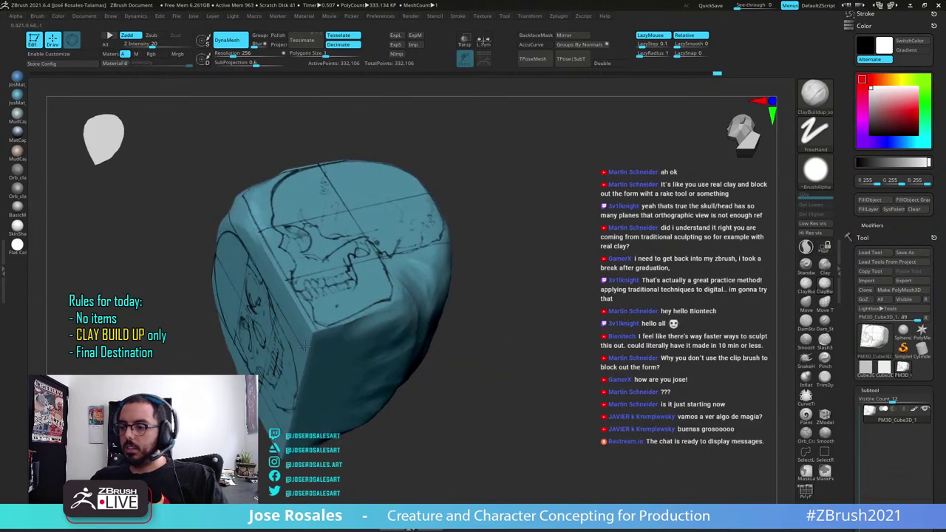
# Hide the painted skull drawings to check the bare form from the side and front, and show them again
pyautogui.moveTo(305, 346)
pyautogui.keyDown('ctrl'); pyautogui.mouseDown(button='right')
pyautogui.moveTo(311, 323)
pyautogui.moveTo(314, 421)
pyautogui.moveTo(325, 348)
pyautogui.mouseUp(button='right'); pyautogui.keyUp('ctrl')
pyautogui.moveTo(325, 347); pyautogui.dragTo(510, 272, button='right')
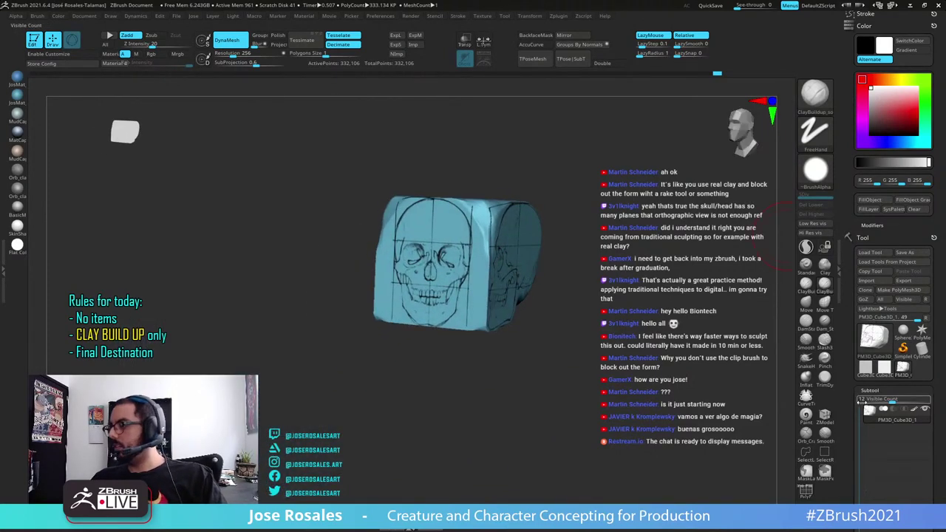
pyautogui.moveTo(844, 415); pyautogui.dragTo(844, 396)
pyautogui.keyDown('shift'); pyautogui.click(914, 391); pyautogui.keyUp('shift')
pyautogui.moveTo(406, 266)
pyautogui.mouseDown(button='right')
pyautogui.moveTo(497, 269)
pyautogui.moveTo(421, 317)
pyautogui.mouseUp(button='right')
pyautogui.keyDown('ctrl'); pyautogui.moveTo(421, 317); pyautogui.dragTo(365, 293, button='right'); pyautogui.keyUp('ctrl')
pyautogui.keyDown('ctrl'); pyautogui.moveTo(419, 173); pyautogui.dragTo(441, 231, button='right'); pyautogui.keyUp('ctrl')
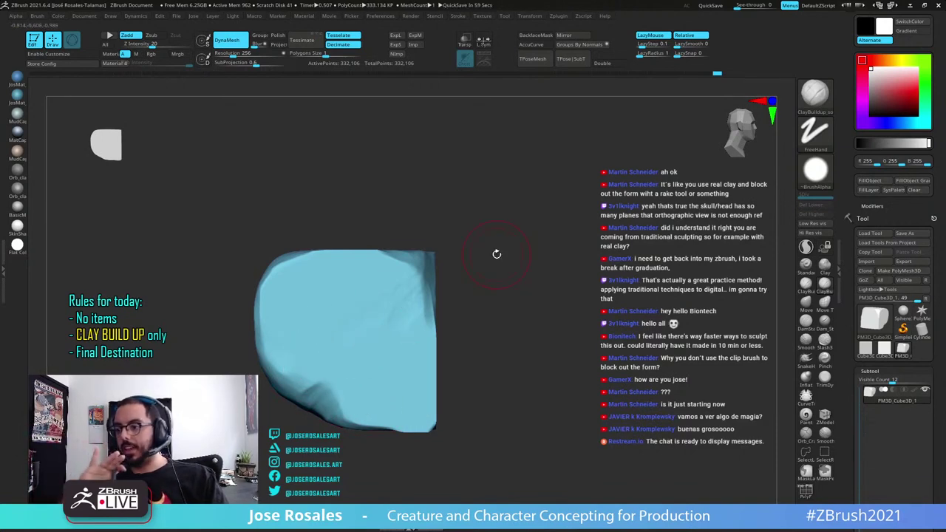
pyautogui.moveTo(369, 285); pyautogui.dragTo(312, 302, button='right')
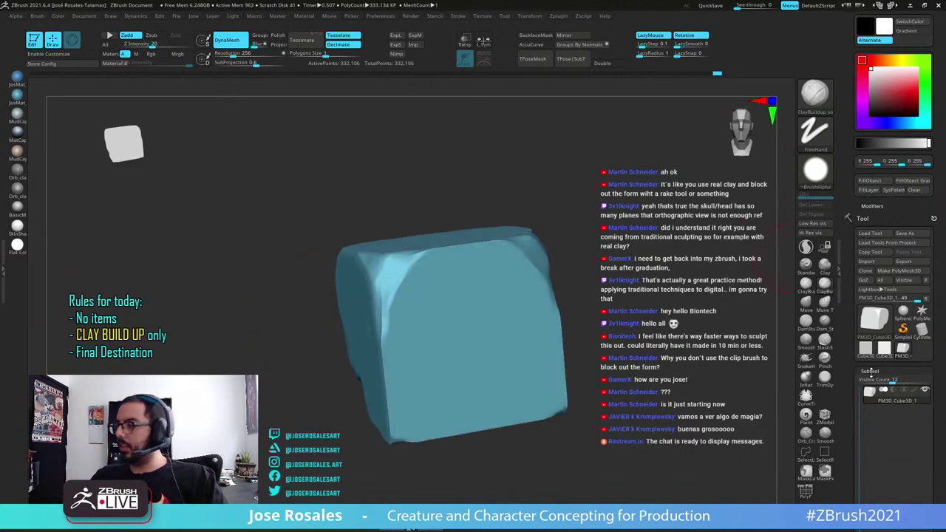
pyautogui.click(916, 392)
# Carve the upper front corner and the adjoining top side edge to soften them toward the forehead
pyautogui.moveTo(350, 257); pyautogui.dragTo(399, 282, button='right')
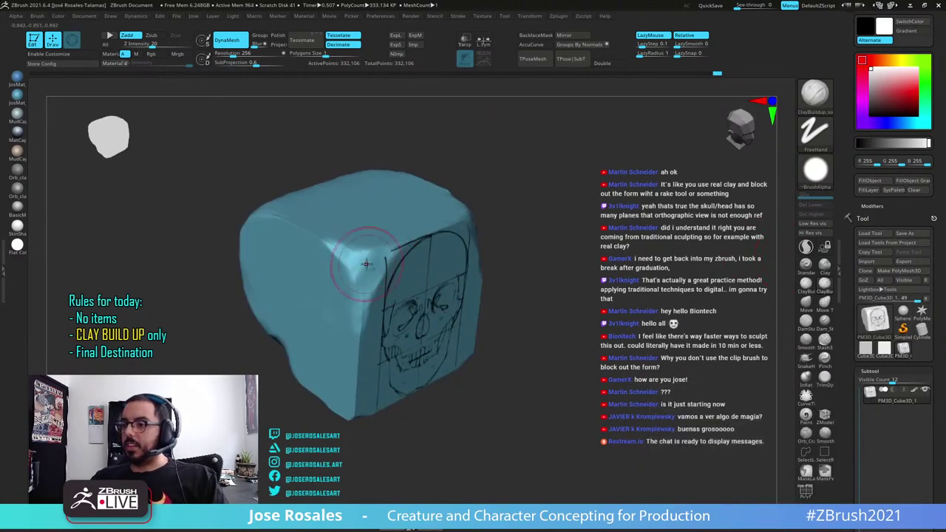
pyautogui.moveTo(366, 264); pyautogui.dragTo(357, 254)
pyautogui.moveTo(308, 235); pyautogui.dragTo(338, 250)
pyautogui.moveTo(339, 250)
pyautogui.mouseDown(button='right')
pyautogui.moveTo(329, 245)
pyautogui.moveTo(502, 260)
pyautogui.mouseUp(button='right')
pyautogui.moveTo(495, 263)
pyautogui.mouseDown()
pyautogui.moveTo(438, 310)
pyautogui.moveTo(452, 316)
pyautogui.moveTo(431, 310)
pyautogui.mouseUp()
# Carve down the vertical front side edge beside the front skull drawing, from the forehead toward the jaw
pyautogui.moveTo(431, 338)
pyautogui.mouseDown(button='right')
pyautogui.moveTo(416, 310)
pyautogui.moveTo(340, 309)
pyautogui.moveTo(375, 321)
pyautogui.mouseUp(button='right')
pyautogui.moveTo(359, 293)
pyautogui.mouseDown()
pyautogui.moveTo(334, 311)
pyautogui.moveTo(314, 358)
pyautogui.mouseUp()
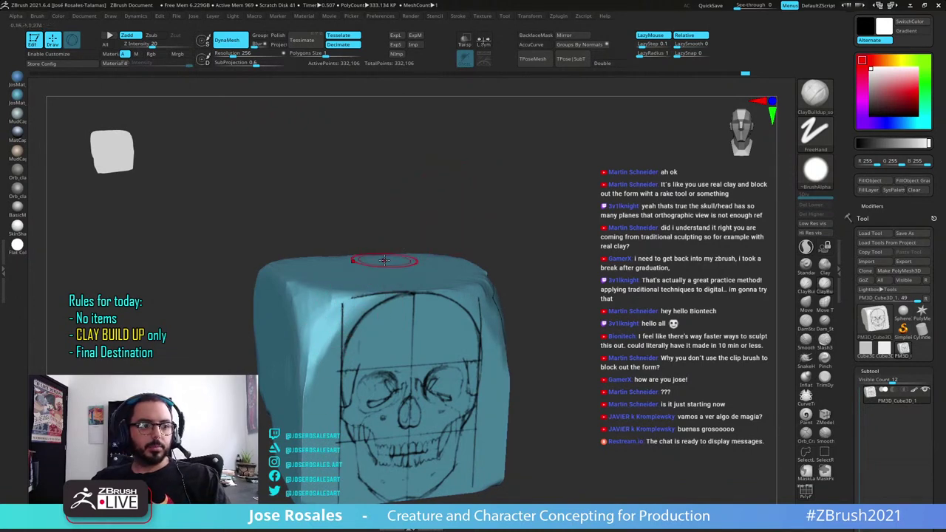
pyautogui.moveTo(362, 316); pyautogui.dragTo(390, 290, button='right')
pyautogui.moveTo(317, 336); pyautogui.dragTo(305, 432)
pyautogui.moveTo(311, 390); pyautogui.dragTo(303, 444)
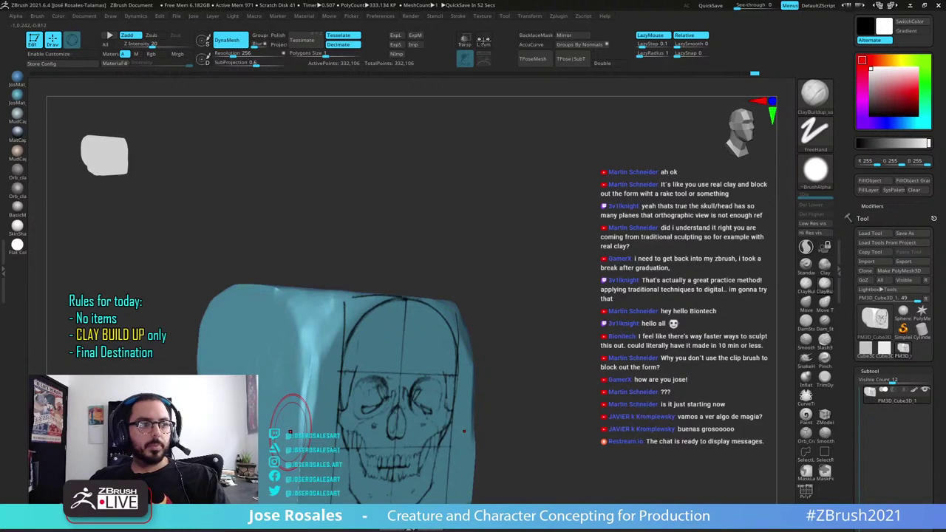
# Compare the block's silhouette with the painted skull outlines from the front and side
pyautogui.moveTo(313, 332)
pyautogui.mouseDown(button='right')
pyautogui.moveTo(292, 339)
pyautogui.moveTo(301, 399)
pyautogui.moveTo(327, 338)
pyautogui.moveTo(419, 336)
pyautogui.moveTo(376, 325)
pyautogui.moveTo(362, 362)
pyautogui.moveTo(409, 350)
pyautogui.mouseUp(button='right')
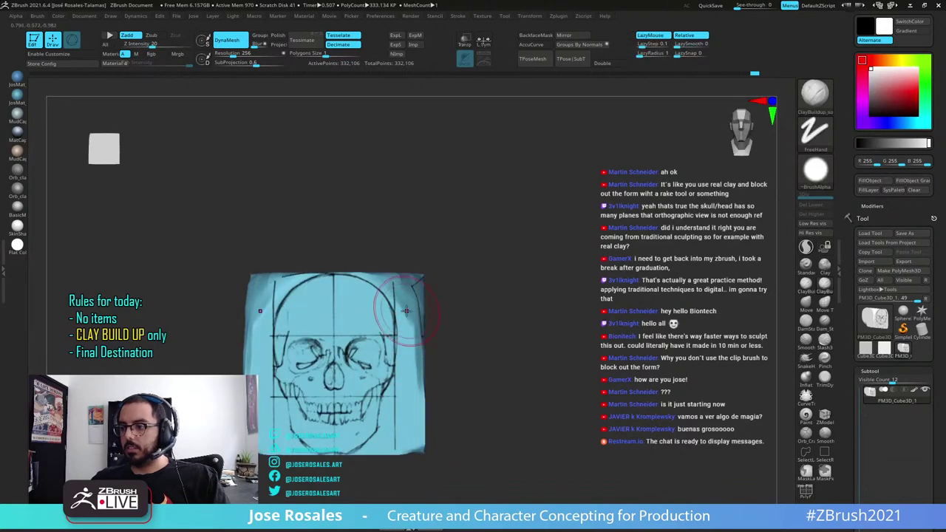
pyautogui.keyDown('alt'); pyautogui.moveTo(467, 279); pyautogui.dragTo(455, 250, button='right'); pyautogui.keyUp('alt')
pyautogui.moveTo(435, 329); pyautogui.dragTo(372, 332, button='right')
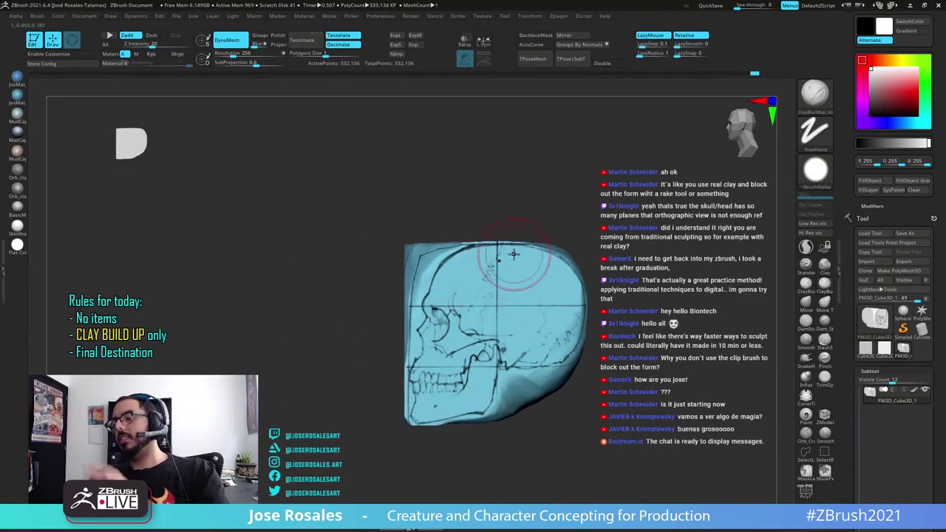
pyautogui.moveTo(522, 308); pyautogui.dragTo(538, 316, button='right')
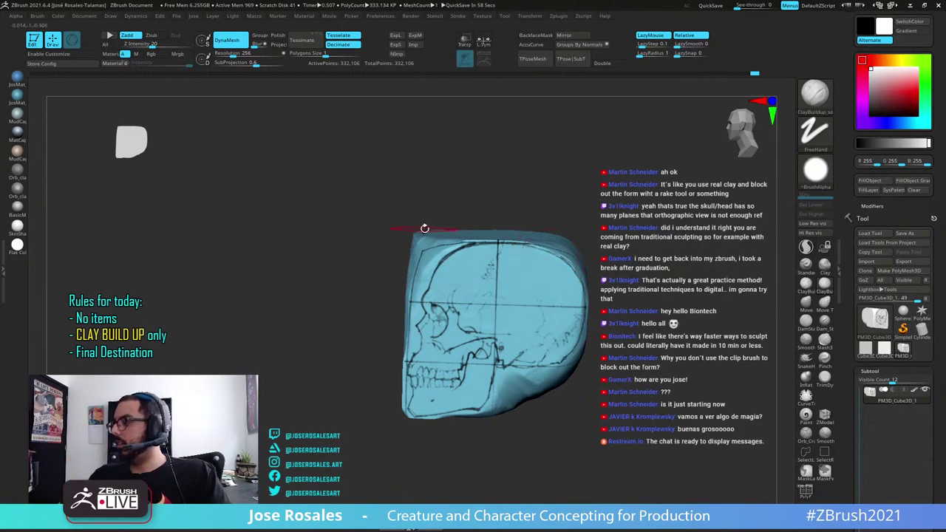
pyautogui.moveTo(424, 228); pyautogui.dragTo(458, 287)
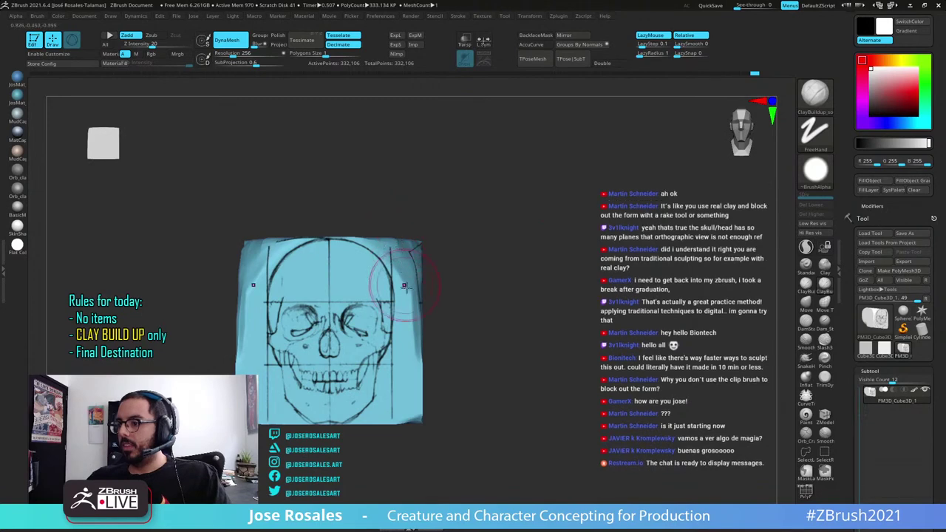
pyautogui.press('ctrl')
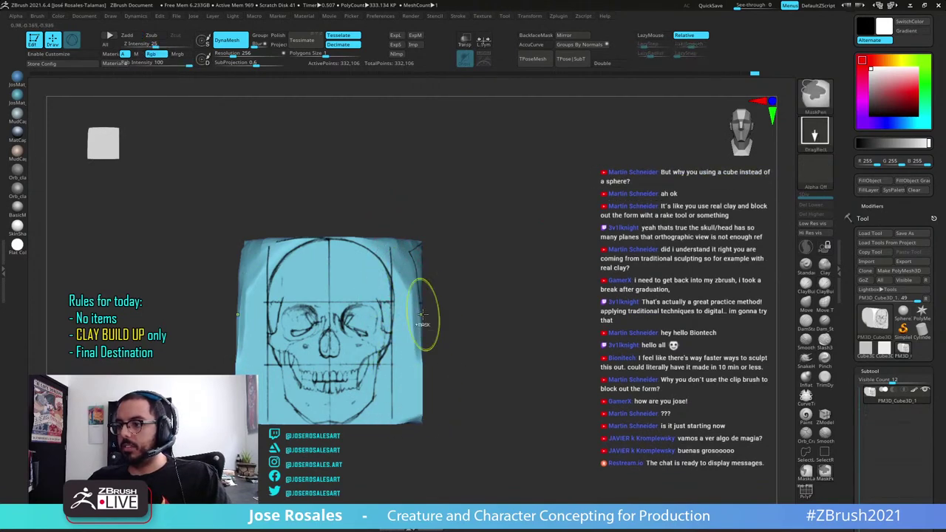
pyautogui.moveTo(497, 198); pyautogui.dragTo(439, 187)
# Carve the long top side edge above the cranium of the side skull drawing
pyautogui.moveTo(426, 286); pyautogui.dragTo(384, 277, button='right')
pyautogui.moveTo(518, 245)
pyautogui.mouseDown(button='right')
pyautogui.moveTo(550, 270)
pyautogui.moveTo(565, 238)
pyautogui.moveTo(520, 232)
pyautogui.mouseUp(button='right')
pyautogui.moveTo(467, 245)
pyautogui.mouseDown()
pyautogui.moveTo(555, 223)
pyautogui.moveTo(485, 248)
pyautogui.mouseUp()
pyautogui.moveTo(484, 247); pyautogui.dragTo(483, 244, button='right')
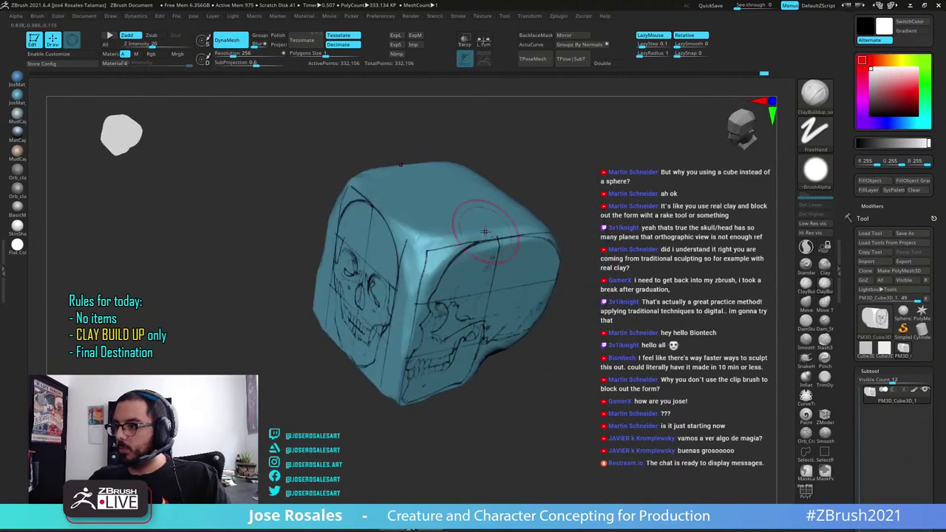
pyautogui.moveTo(433, 244); pyautogui.dragTo(488, 245, button='right')
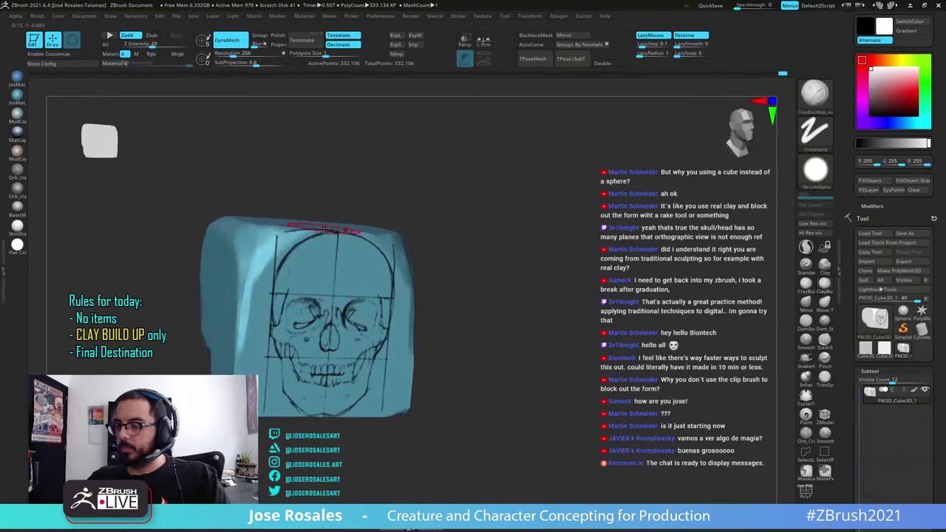
# Cut the upper front corners back further around the forehead outline of the front skull drawing
pyautogui.moveTo(332, 231); pyautogui.dragTo(369, 254, button='right')
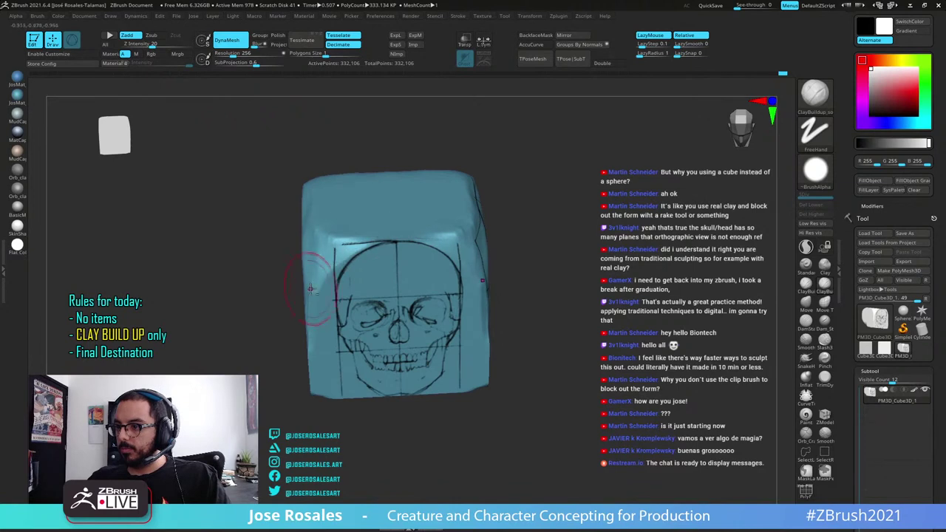
pyautogui.moveTo(333, 266)
pyautogui.keyDown('alt'); pyautogui.mouseDown()
pyautogui.moveTo(348, 240)
pyautogui.moveTo(320, 272)
pyautogui.mouseUp(); pyautogui.keyUp('alt')
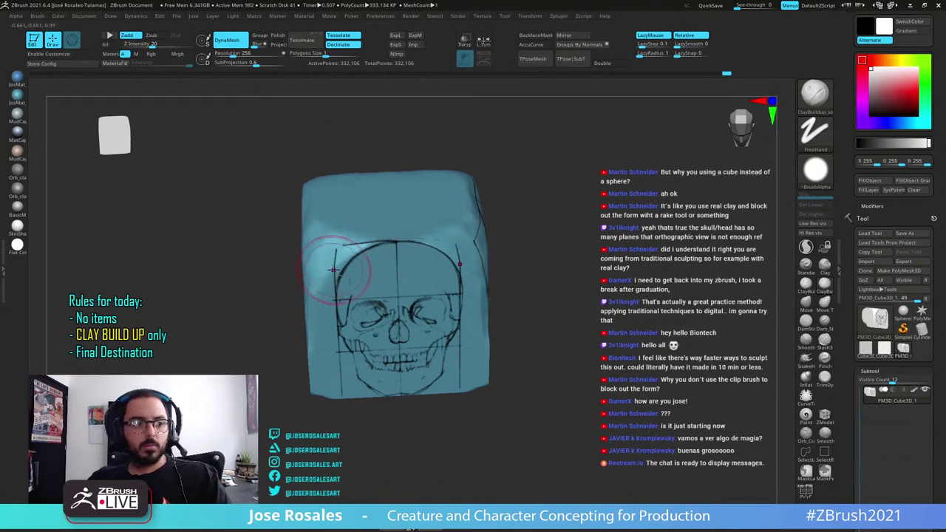
pyautogui.moveTo(336, 254)
pyautogui.keyDown('alt'); pyautogui.mouseDown(button='right')
pyautogui.moveTo(381, 245)
pyautogui.moveTo(385, 220)
pyautogui.mouseUp(button='right'); pyautogui.keyUp('alt')
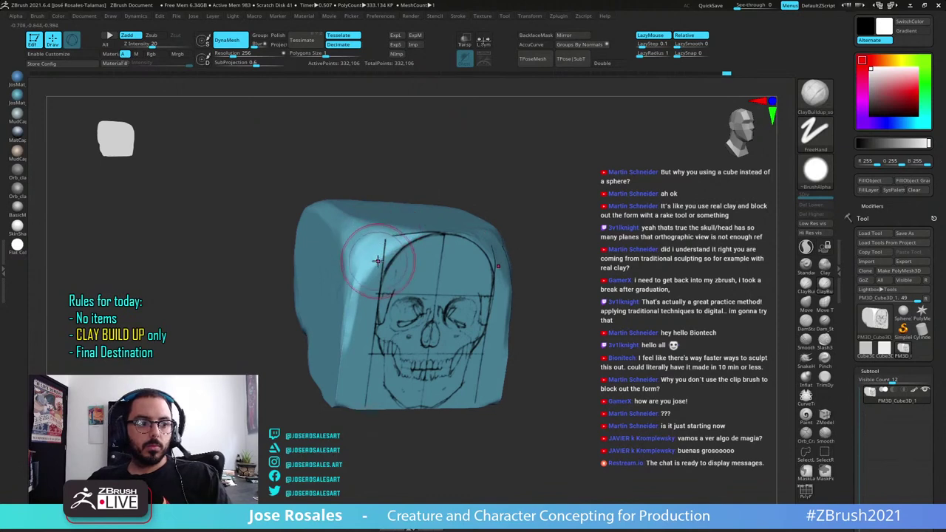
pyautogui.moveTo(376, 260); pyautogui.dragTo(412, 212, button='right')
pyautogui.moveTo(379, 291); pyautogui.dragTo(409, 240, button='right')
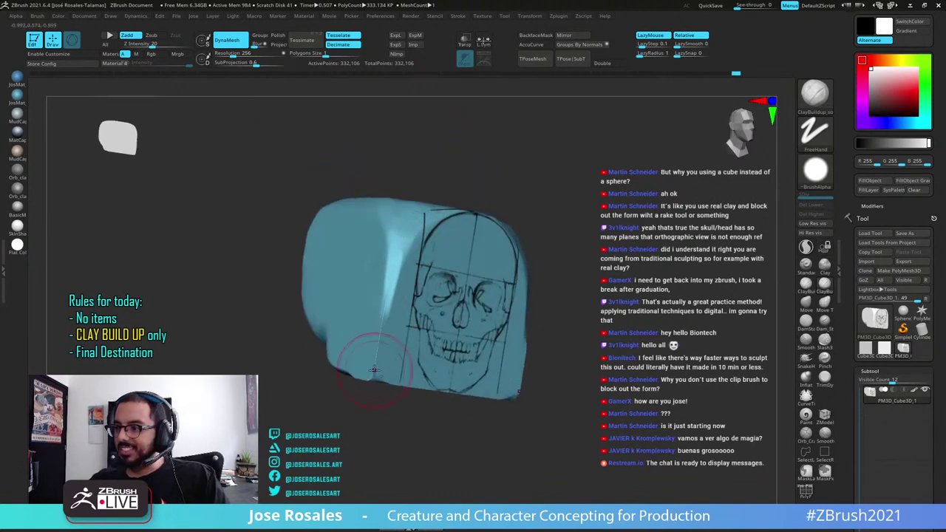
pyautogui.moveTo(374, 370); pyautogui.dragTo(444, 365, button='right')
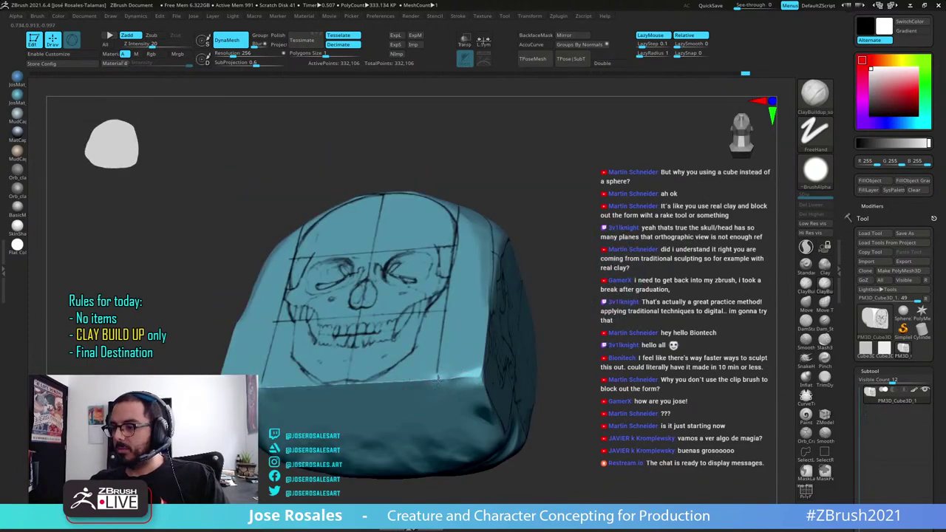
# Carve the bottom front edge of the block beneath the chin of the front skull drawing
pyautogui.moveTo(440, 372); pyautogui.dragTo(392, 380)
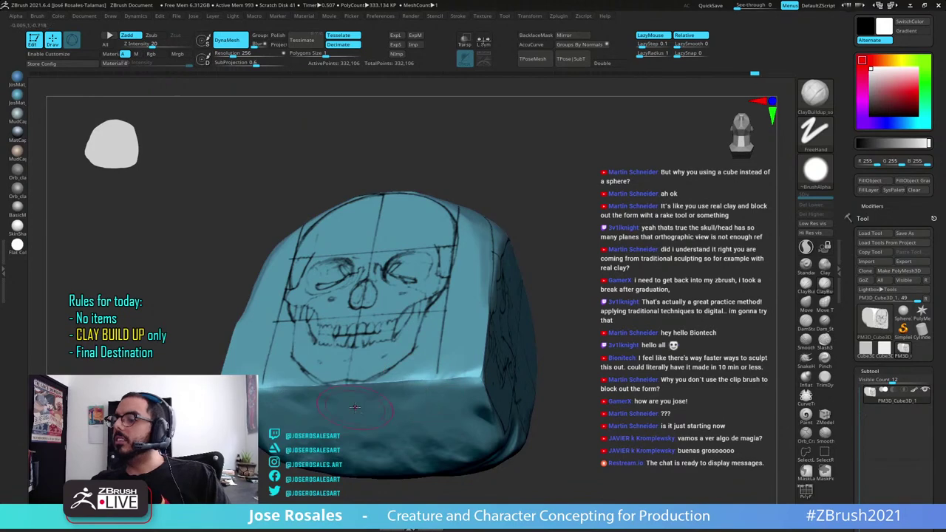
pyautogui.moveTo(391, 381)
pyautogui.mouseDown(button='right')
pyautogui.moveTo(410, 411)
pyautogui.moveTo(402, 361)
pyautogui.moveTo(352, 337)
pyautogui.moveTo(361, 323)
pyautogui.mouseUp(button='right')
pyautogui.moveTo(365, 306); pyautogui.dragTo(332, 339)
pyautogui.moveTo(334, 355); pyautogui.dragTo(336, 335, button='right')
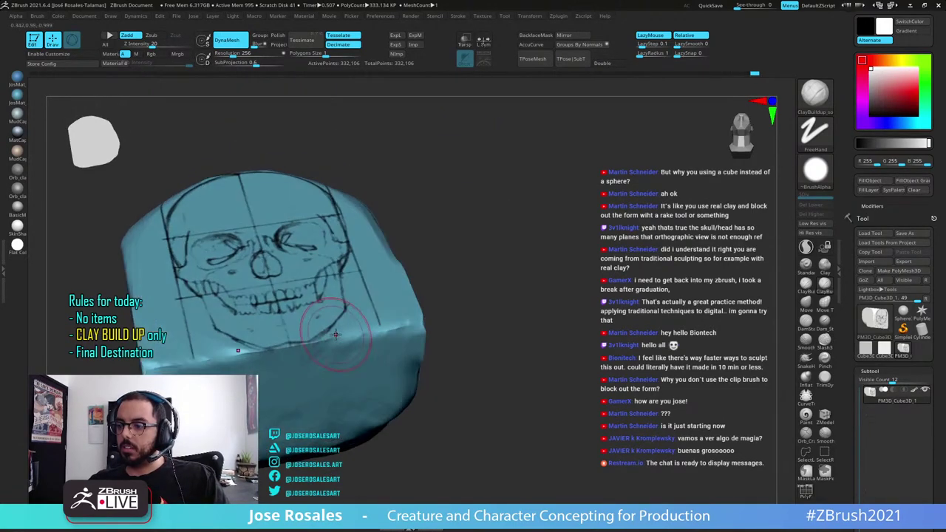
# Deepen the hollow behind the jaw and under the cranium of the side skull drawing
pyautogui.moveTo(395, 341)
pyautogui.mouseDown(button='right')
pyautogui.moveTo(382, 328)
pyautogui.moveTo(362, 331)
pyautogui.mouseUp(button='right')
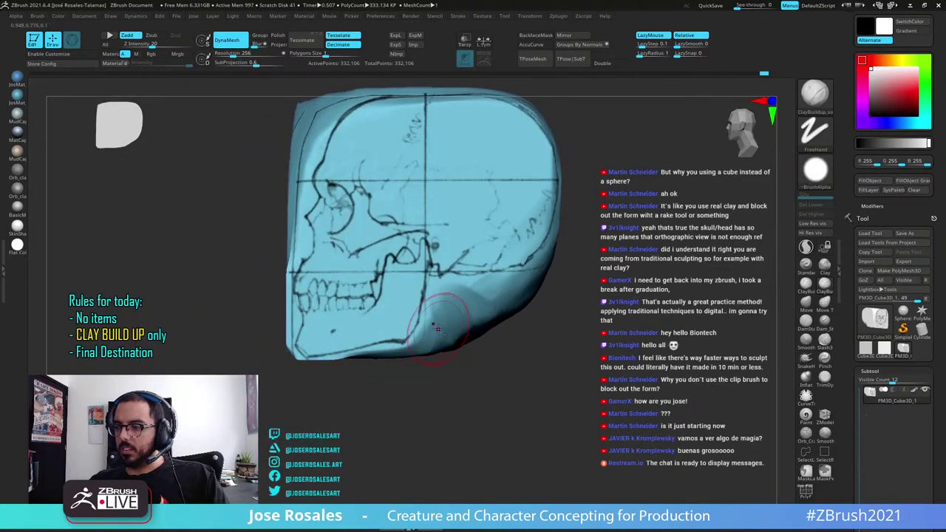
pyautogui.moveTo(458, 339); pyautogui.dragTo(404, 333, button='right')
pyautogui.moveTo(432, 319); pyautogui.dragTo(437, 342)
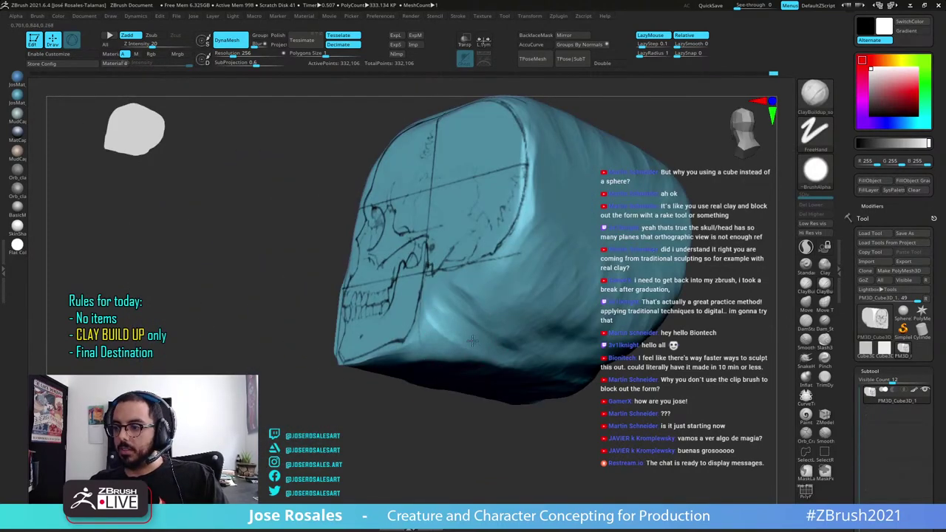
pyautogui.moveTo(440, 344); pyautogui.dragTo(479, 345, button='right')
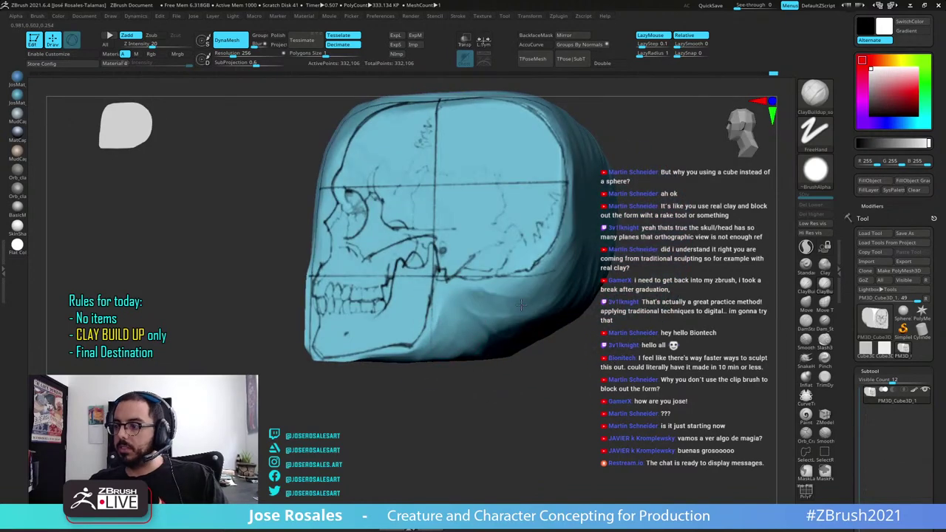
pyautogui.moveTo(521, 304); pyautogui.dragTo(552, 304)
pyautogui.moveTo(553, 304)
pyautogui.mouseDown(button='right')
pyautogui.moveTo(521, 306)
pyautogui.moveTo(546, 305)
pyautogui.moveTo(556, 284)
pyautogui.mouseUp(button='right')
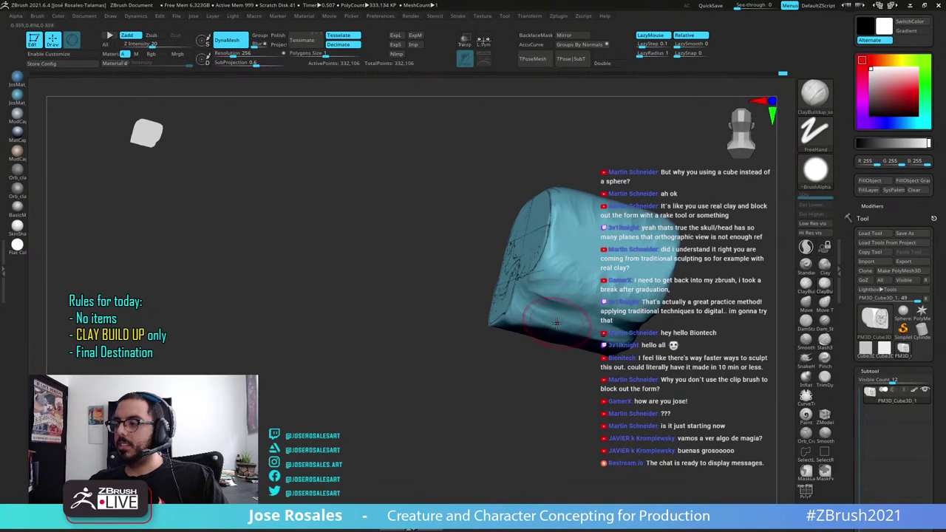
# Cut back the vertical front edge between the unpainted side and the front skull drawing, from jaw to forehead
pyautogui.moveTo(556, 323)
pyautogui.mouseDown(button='right')
pyautogui.moveTo(575, 279)
pyautogui.moveTo(517, 307)
pyautogui.moveTo(527, 317)
pyautogui.moveTo(498, 357)
pyautogui.mouseUp(button='right')
pyautogui.moveTo(313, 359); pyautogui.dragTo(377, 354, button='right')
pyautogui.moveTo(403, 345)
pyautogui.keyDown('alt'); pyautogui.mouseDown()
pyautogui.moveTo(411, 370)
pyautogui.moveTo(416, 320)
pyautogui.moveTo(414, 371)
pyautogui.moveTo(415, 318)
pyautogui.mouseUp(); pyautogui.keyUp('alt')
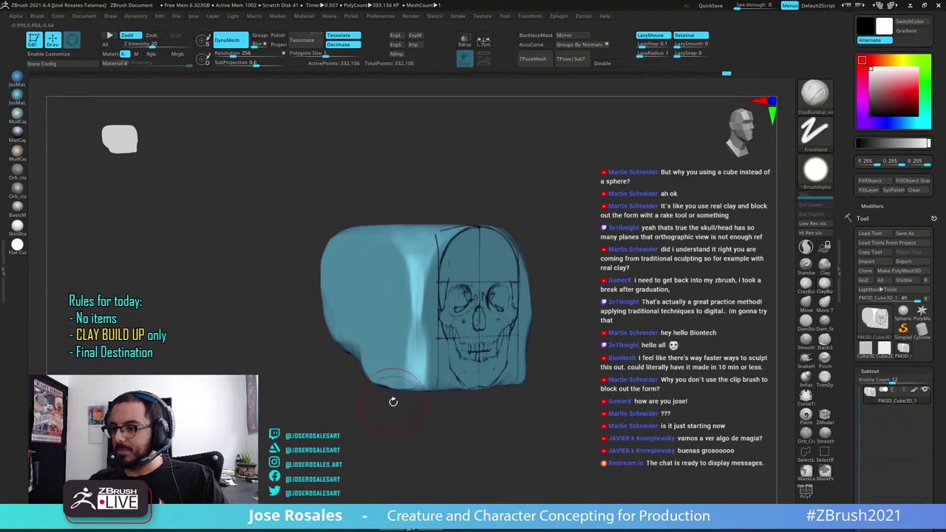
pyautogui.moveTo(393, 402); pyautogui.dragTo(435, 371, button='right')
pyautogui.moveTo(414, 376)
pyautogui.keyDown('alt'); pyautogui.mouseDown()
pyautogui.moveTo(403, 361)
pyautogui.moveTo(380, 385)
pyautogui.moveTo(364, 387)
pyautogui.moveTo(352, 352)
pyautogui.mouseUp(); pyautogui.keyUp('alt')
pyautogui.moveTo(384, 350); pyautogui.dragTo(355, 371, button='right')
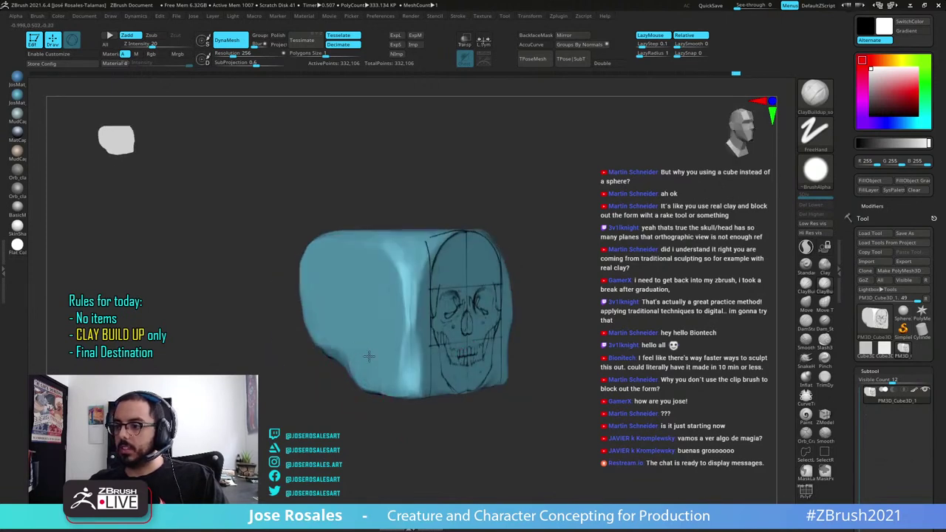
pyautogui.keyDown('alt'); pyautogui.moveTo(369, 356); pyautogui.dragTo(375, 371); pyautogui.keyUp('alt')
pyautogui.moveTo(378, 368)
pyautogui.mouseDown(button='right')
pyautogui.moveTo(331, 366)
pyautogui.moveTo(372, 328)
pyautogui.moveTo(376, 337)
pyautogui.mouseUp(button='right')
pyautogui.keyDown('alt'); pyautogui.moveTo(397, 281); pyautogui.dragTo(407, 296); pyautogui.keyUp('alt')
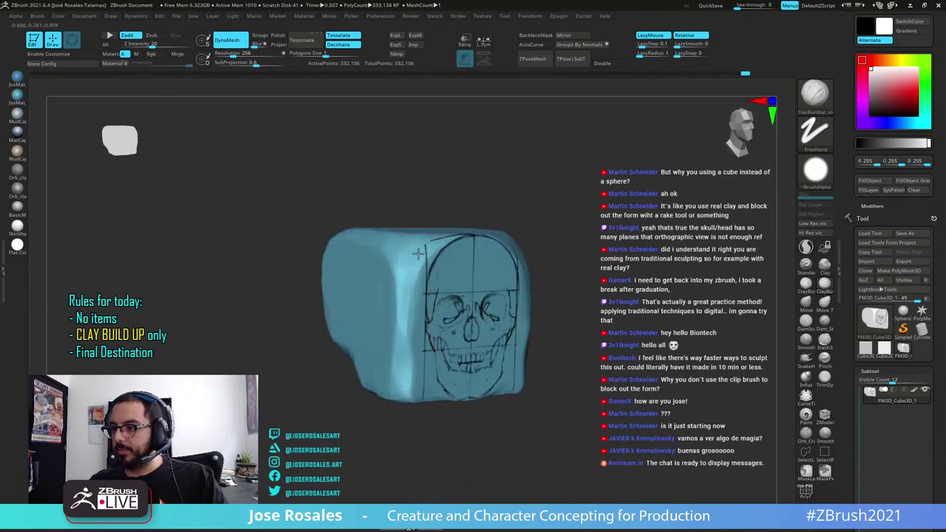
pyautogui.moveTo(418, 257)
pyautogui.keyDown('alt'); pyautogui.mouseDown()
pyautogui.moveTo(415, 299)
pyautogui.moveTo(395, 288)
pyautogui.moveTo(403, 291)
pyautogui.mouseUp(); pyautogui.keyUp('alt')
# Round the top front edge of the block along the forehead outline of the front skull drawing
pyautogui.moveTo(423, 271); pyautogui.dragTo(387, 261, button='right')
pyautogui.keyDown('alt'); pyautogui.moveTo(453, 242); pyautogui.dragTo(448, 270); pyautogui.keyUp('alt')
pyautogui.moveTo(431, 252); pyautogui.dragTo(456, 248, button='right')
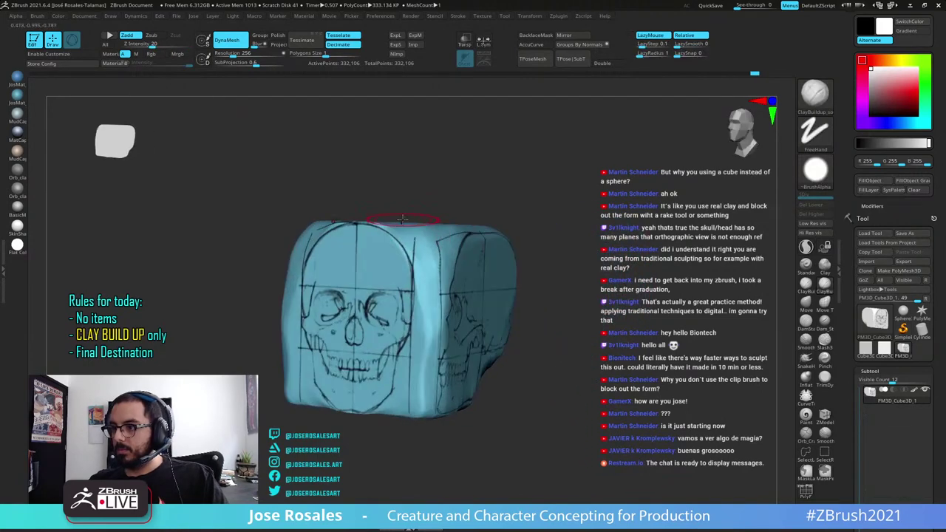
pyautogui.moveTo(391, 215); pyautogui.dragTo(415, 208, button='right')
pyautogui.moveTo(297, 226); pyautogui.dragTo(260, 231, button='right')
pyautogui.moveTo(325, 212)
pyautogui.keyDown('alt'); pyautogui.mouseDown()
pyautogui.moveTo(299, 235)
pyautogui.moveTo(318, 235)
pyautogui.mouseUp(); pyautogui.keyUp('alt')
pyautogui.keyDown('alt'); pyautogui.moveTo(384, 214); pyautogui.dragTo(531, 282, button='right'); pyautogui.keyUp('alt')
pyautogui.moveTo(414, 244)
pyautogui.mouseDown(button='right')
pyautogui.moveTo(534, 205)
pyautogui.moveTo(508, 194)
pyautogui.moveTo(512, 209)
pyautogui.mouseUp(button='right')
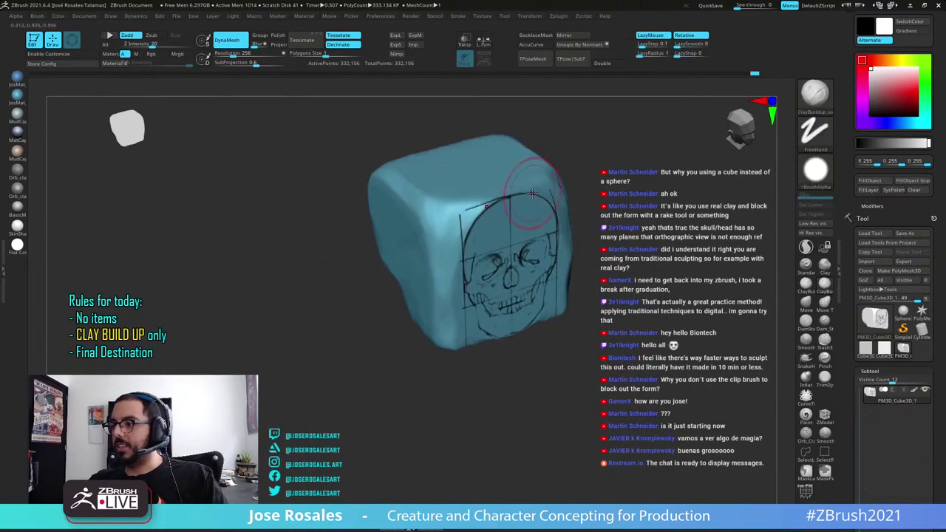
pyautogui.moveTo(523, 196); pyautogui.dragTo(463, 200)
pyautogui.moveTo(523, 195); pyautogui.dragTo(472, 208)
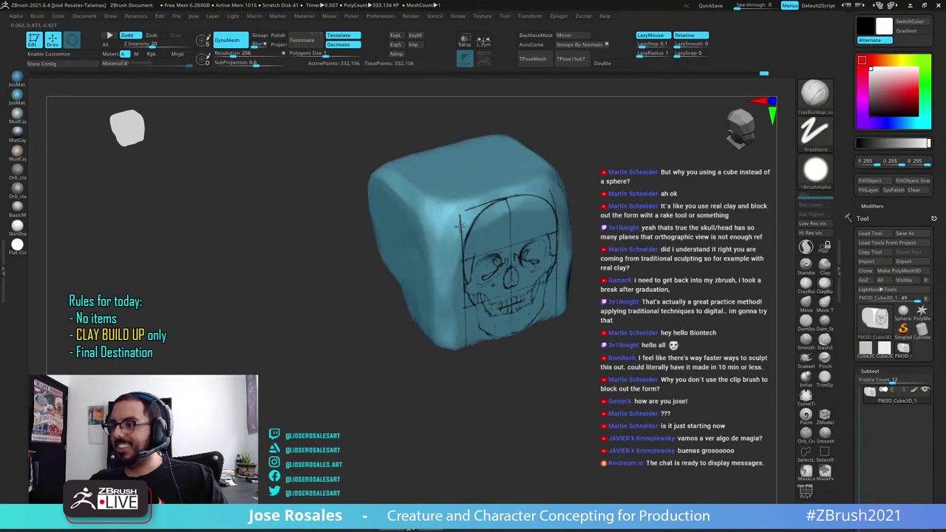
# Carve down the upper front corner where the forehead outlines of the front and side skull drawings meet
pyautogui.moveTo(628, 178); pyautogui.dragTo(515, 154, button='right')
pyautogui.keyDown('alt'); pyautogui.moveTo(458, 195); pyautogui.dragTo(447, 288, button='right'); pyautogui.keyUp('alt')
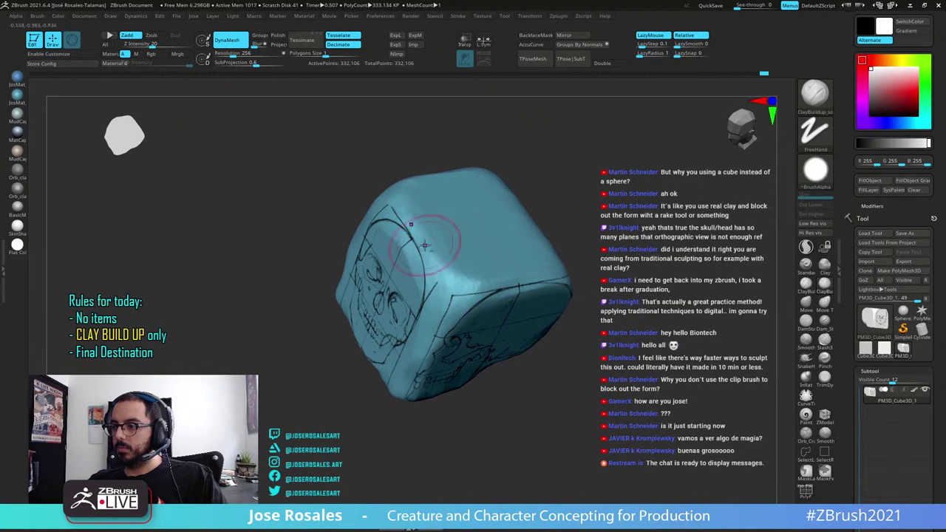
pyautogui.moveTo(437, 316); pyautogui.dragTo(473, 295, button='right')
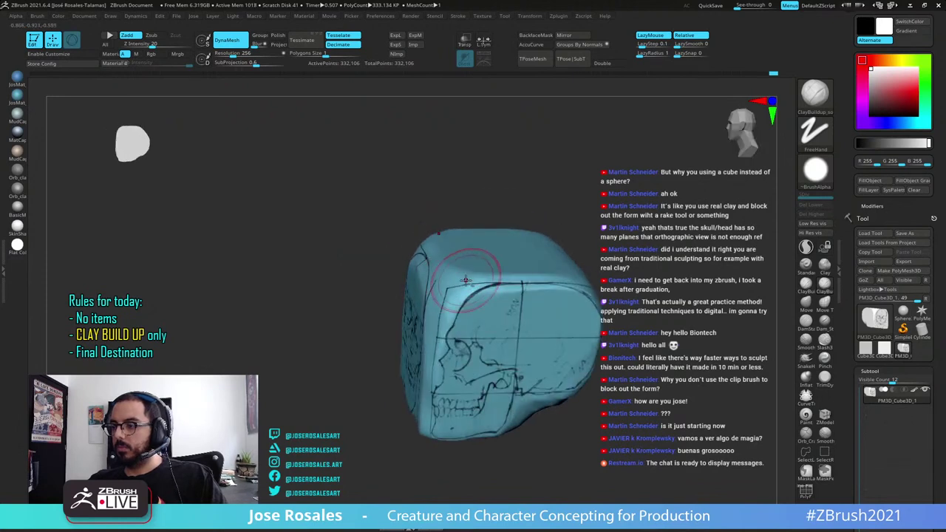
pyautogui.moveTo(447, 286); pyautogui.dragTo(445, 282)
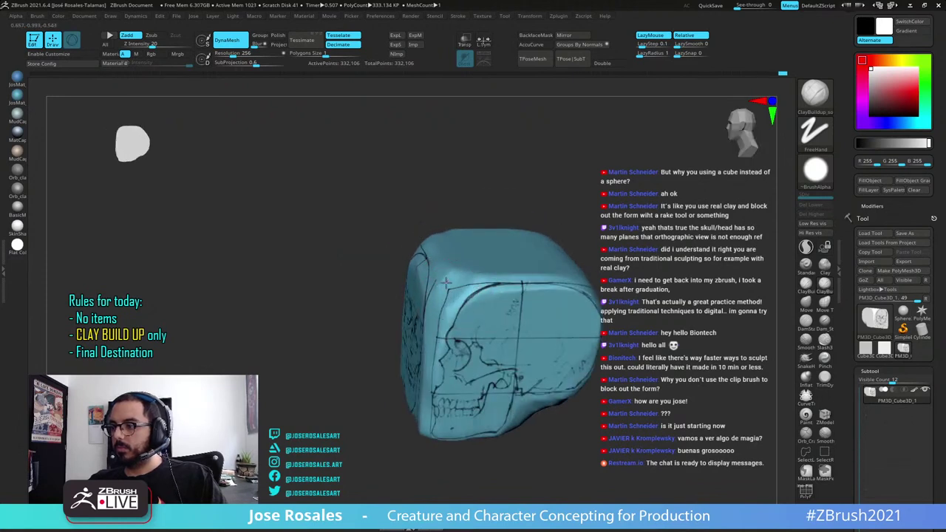
pyautogui.moveTo(466, 290); pyautogui.dragTo(476, 309, button='right')
pyautogui.moveTo(484, 268); pyautogui.dragTo(468, 290)
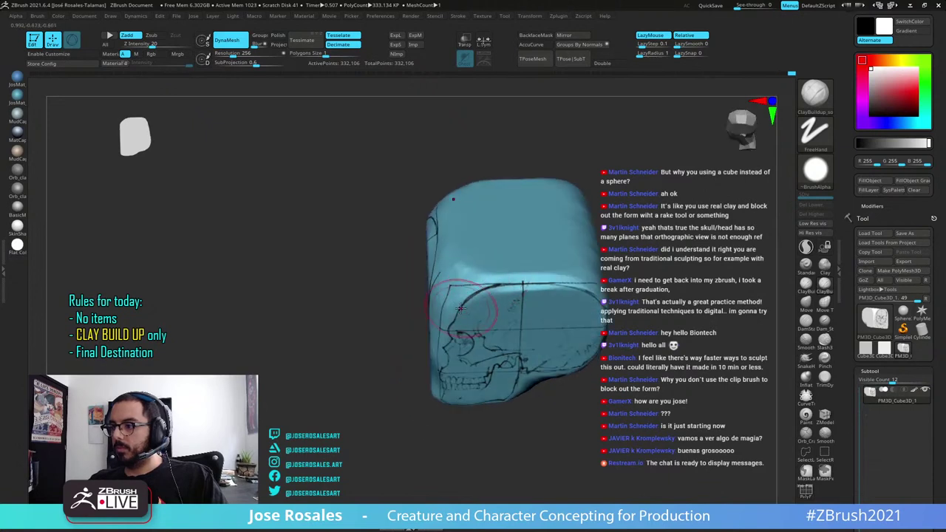
pyautogui.moveTo(468, 291); pyautogui.dragTo(501, 272, button='right')
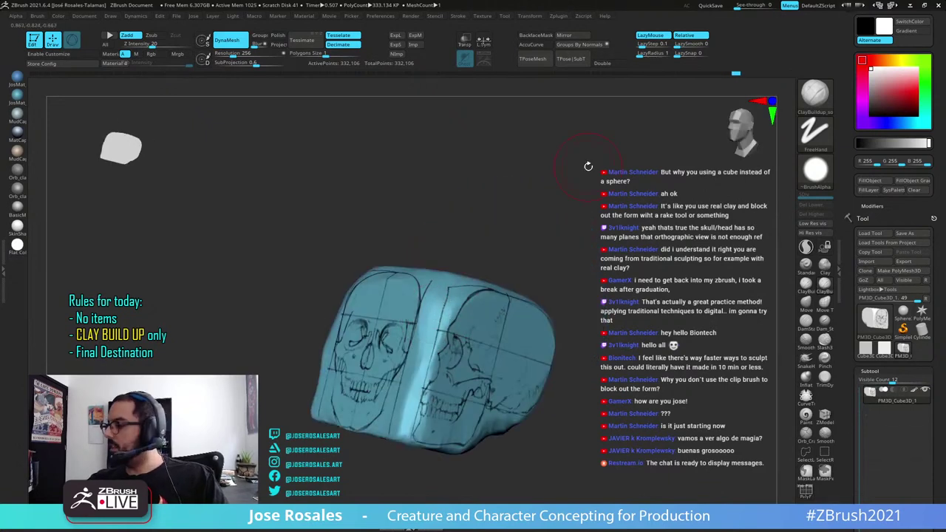
# Round the lower front corners on both sides of the chin in the front skull drawing
pyautogui.moveTo(493, 267)
pyautogui.mouseDown(button='right')
pyautogui.moveTo(501, 250)
pyautogui.moveTo(535, 270)
pyautogui.moveTo(529, 303)
pyautogui.moveTo(502, 273)
pyautogui.mouseUp(button='right')
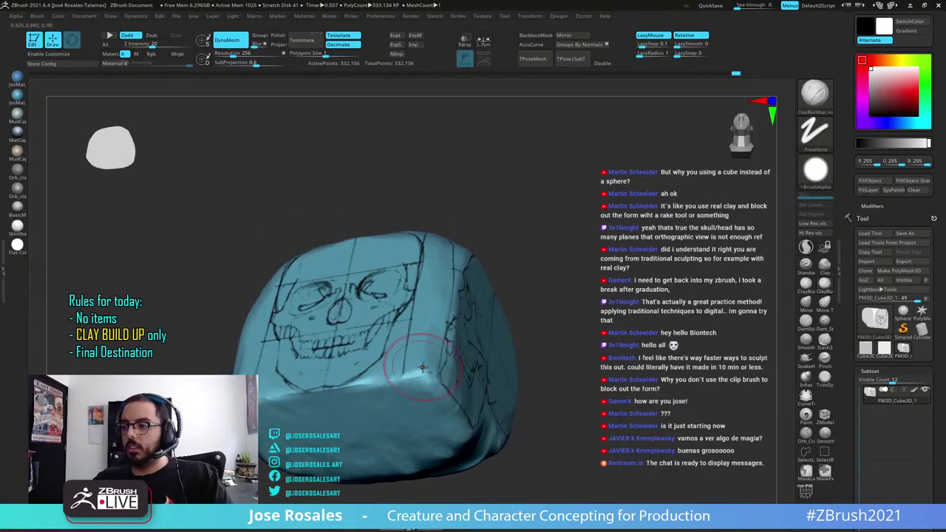
pyautogui.moveTo(402, 378); pyautogui.dragTo(373, 384)
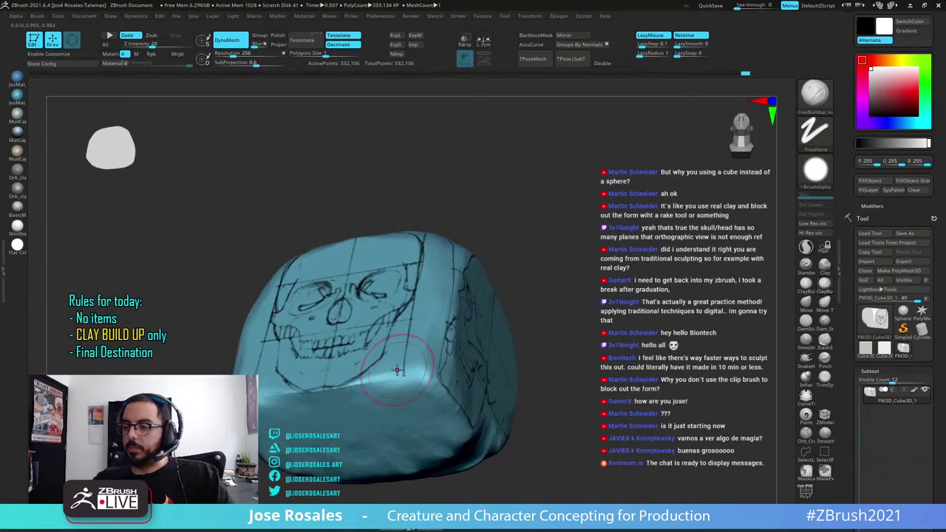
pyautogui.moveTo(393, 378); pyautogui.dragTo(390, 429, button='right')
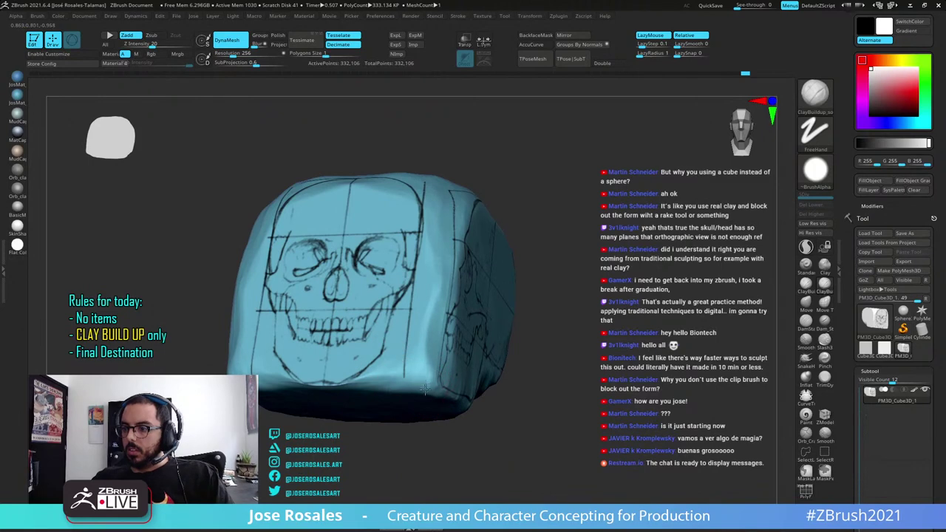
pyautogui.moveTo(397, 386)
pyautogui.mouseDown(button='right')
pyautogui.moveTo(418, 353)
pyautogui.moveTo(436, 350)
pyautogui.mouseUp(button='right')
pyautogui.moveTo(247, 365); pyautogui.dragTo(258, 381)
pyautogui.moveTo(235, 377)
pyautogui.mouseDown(button='right')
pyautogui.moveTo(264, 380)
pyautogui.moveTo(259, 391)
pyautogui.mouseUp(button='right')
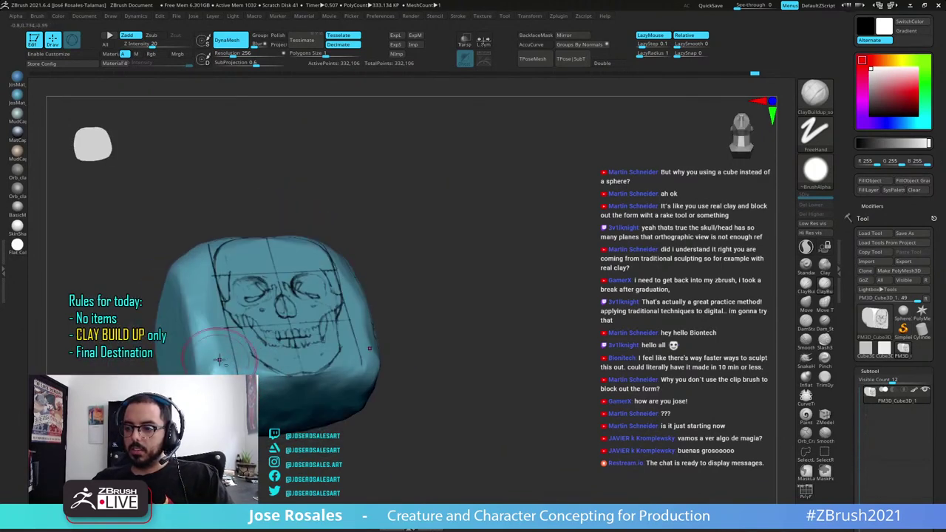
pyautogui.moveTo(189, 407); pyautogui.dragTo(226, 381, button='right')
pyautogui.moveTo(223, 370); pyautogui.dragTo(205, 378)
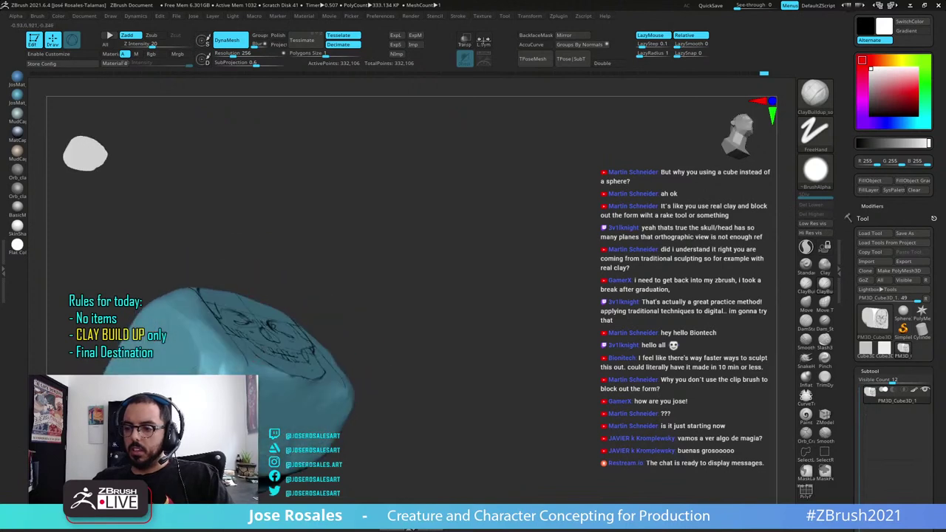
pyautogui.moveTo(225, 399); pyautogui.dragTo(252, 384, button='right')
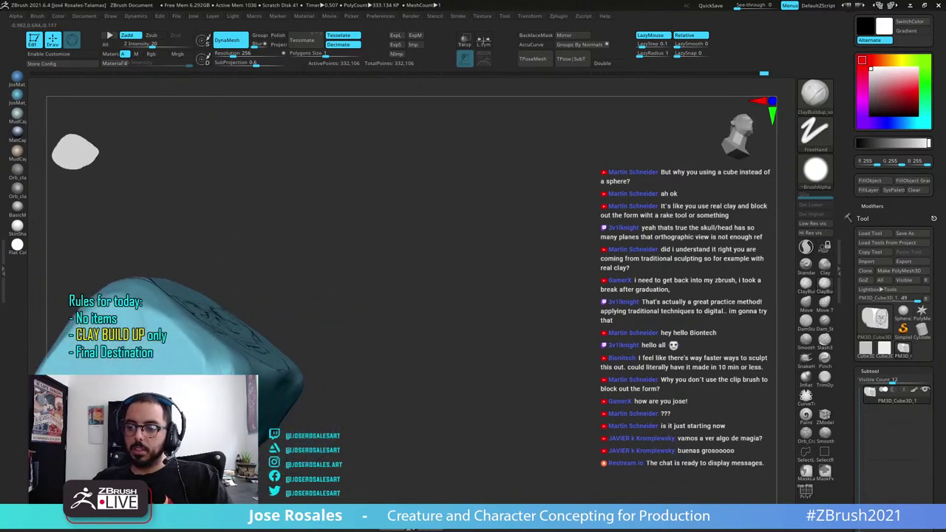
# Carve the rear vertical edge and the adjoining top edge on the unpainted side of the block
pyautogui.moveTo(194, 385)
pyautogui.mouseDown(button='right')
pyautogui.moveTo(183, 392)
pyautogui.moveTo(144, 362)
pyautogui.moveTo(140, 314)
pyautogui.mouseUp(button='right')
pyautogui.keyDown('alt'); pyautogui.moveTo(81, 307); pyautogui.dragTo(215, 299, button='right'); pyautogui.keyUp('alt')
pyautogui.moveTo(322, 349)
pyautogui.mouseDown(button='right')
pyautogui.moveTo(291, 323)
pyautogui.moveTo(337, 352)
pyautogui.moveTo(327, 333)
pyautogui.mouseUp(button='right')
pyautogui.moveTo(332, 308); pyautogui.dragTo(322, 372)
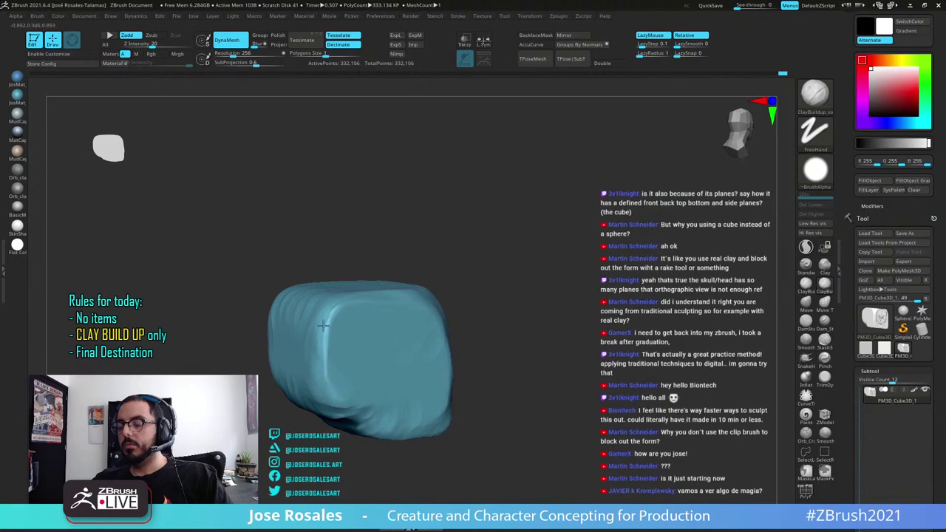
pyautogui.moveTo(333, 314)
pyautogui.mouseDown()
pyautogui.moveTo(361, 303)
pyautogui.moveTo(325, 362)
pyautogui.mouseUp()
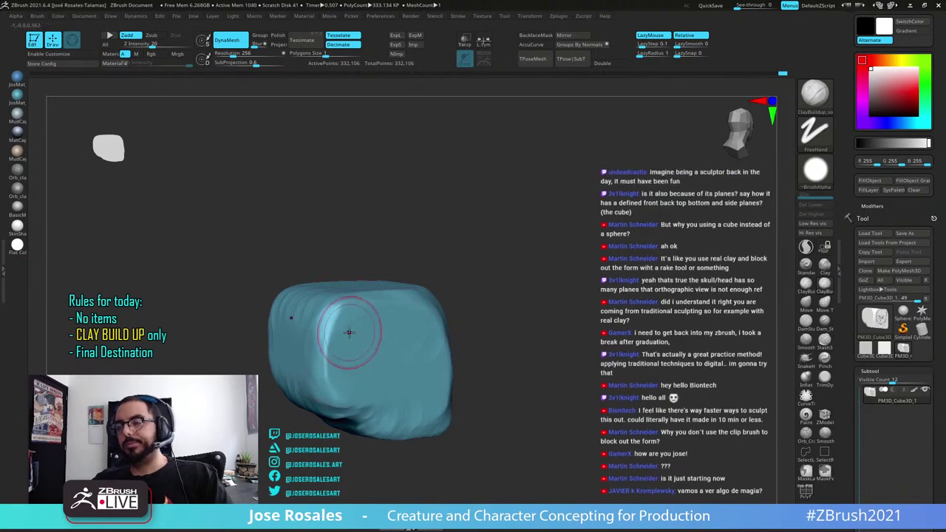
pyautogui.moveTo(351, 330); pyautogui.dragTo(369, 358, button='right')
pyautogui.moveTo(370, 294); pyautogui.dragTo(326, 312)
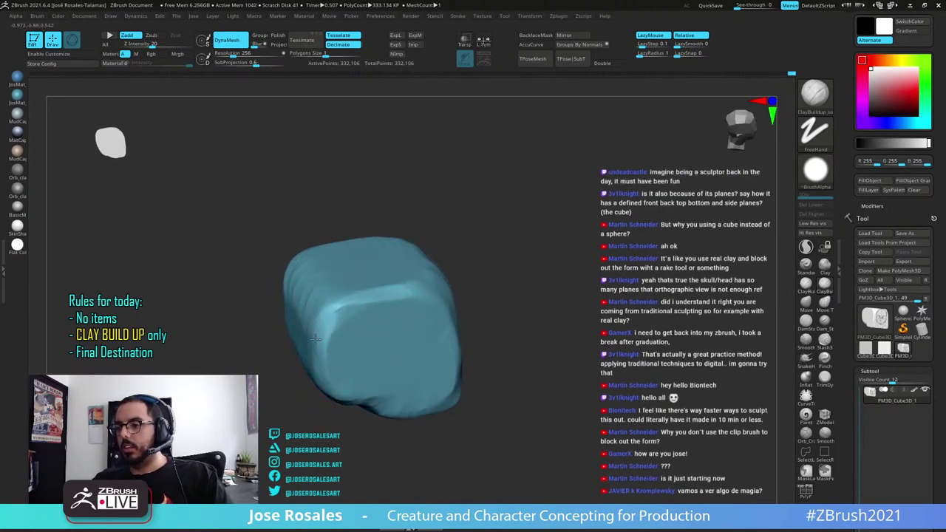
# Extend the rear edge cut on the unpainted side down toward the base of the cranium
pyautogui.moveTo(292, 370); pyautogui.dragTo(347, 325, button='right')
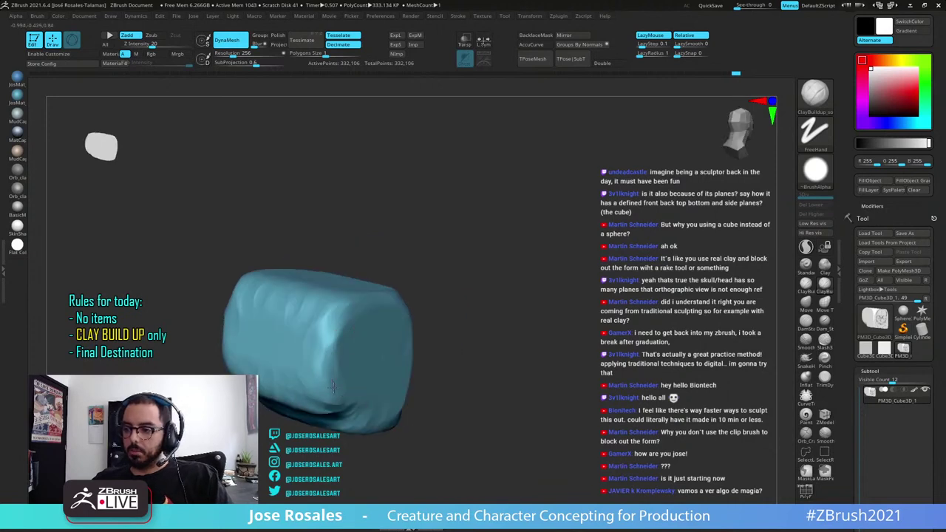
pyautogui.moveTo(320, 385); pyautogui.dragTo(331, 348, button='right')
pyautogui.moveTo(331, 381); pyautogui.dragTo(339, 430)
pyautogui.moveTo(339, 430)
pyautogui.mouseDown(button='right')
pyautogui.moveTo(325, 406)
pyautogui.moveTo(348, 377)
pyautogui.moveTo(407, 186)
pyautogui.mouseUp(button='right')
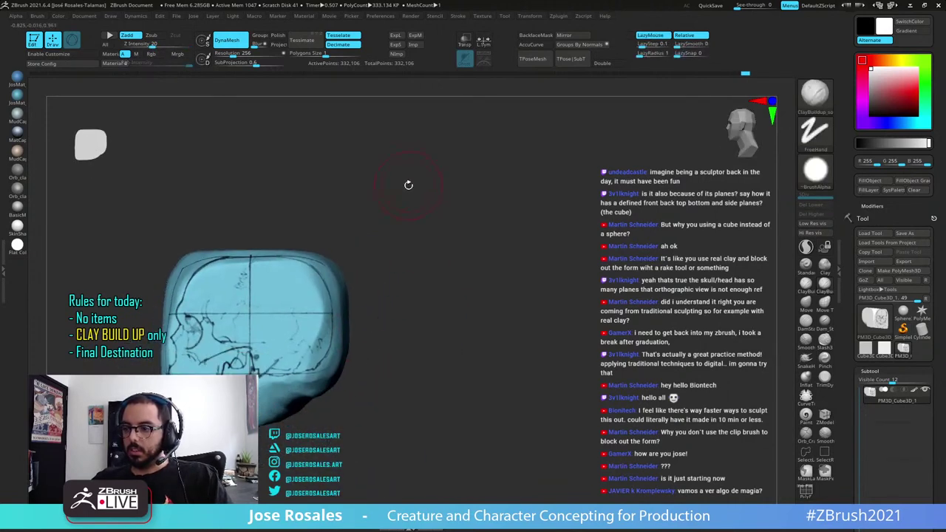
# Carve the side plane across the rear of the cranium in the side skull drawing and check the block's form
pyautogui.moveTo(288, 326)
pyautogui.keyDown('alt'); pyautogui.mouseDown(button='right')
pyautogui.moveTo(338, 336)
pyautogui.moveTo(468, 266)
pyautogui.mouseUp(button='right'); pyautogui.keyUp('alt')
pyautogui.moveTo(386, 321)
pyautogui.keyDown('ctrl'); pyautogui.mouseDown(button='right')
pyautogui.moveTo(346, 369)
pyautogui.moveTo(388, 383)
pyautogui.moveTo(335, 348)
pyautogui.moveTo(310, 370)
pyautogui.moveTo(283, 365)
pyautogui.moveTo(355, 313)
pyautogui.mouseUp(button='right'); pyautogui.keyUp('ctrl')
pyautogui.keyDown('shift'); pyautogui.moveTo(394, 284); pyautogui.dragTo(374, 297, button='right'); pyautogui.keyUp('shift')
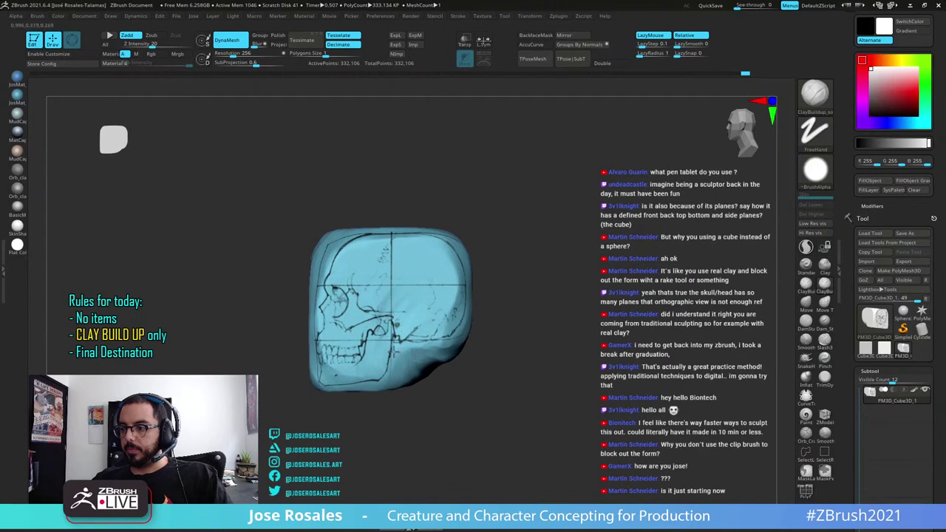
pyautogui.moveTo(451, 308); pyautogui.dragTo(440, 295)
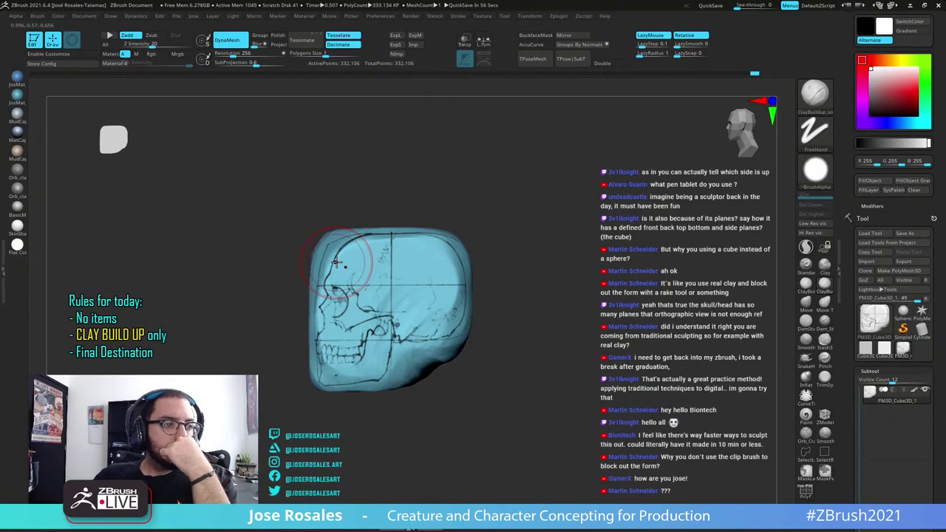
pyautogui.moveTo(344, 287)
pyautogui.mouseDown(button='right')
pyautogui.moveTo(413, 292)
pyautogui.moveTo(317, 244)
pyautogui.moveTo(333, 292)
pyautogui.mouseUp(button='right')
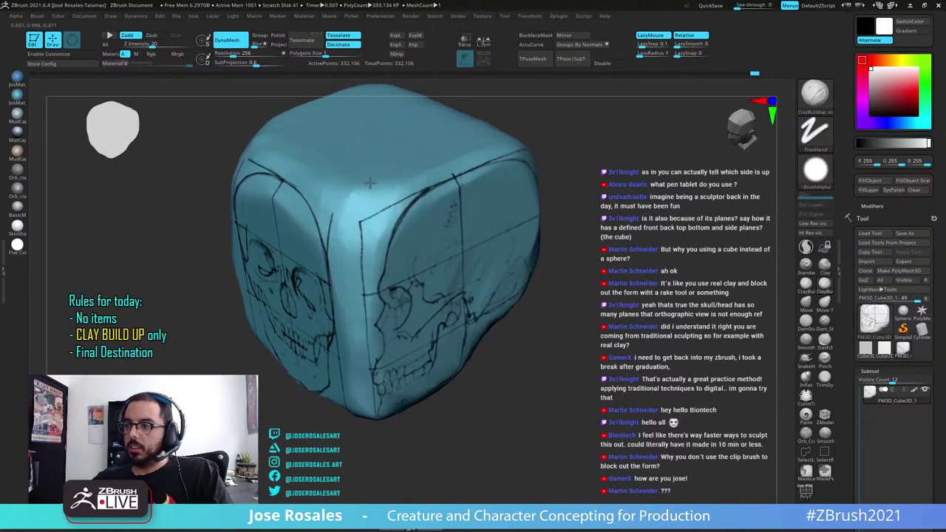
pyautogui.moveTo(359, 192)
pyautogui.mouseDown(button='right')
pyautogui.moveTo(344, 226)
pyautogui.moveTo(280, 197)
pyautogui.mouseUp(button='right')
pyautogui.moveTo(236, 316); pyautogui.dragTo(261, 318, button='right')
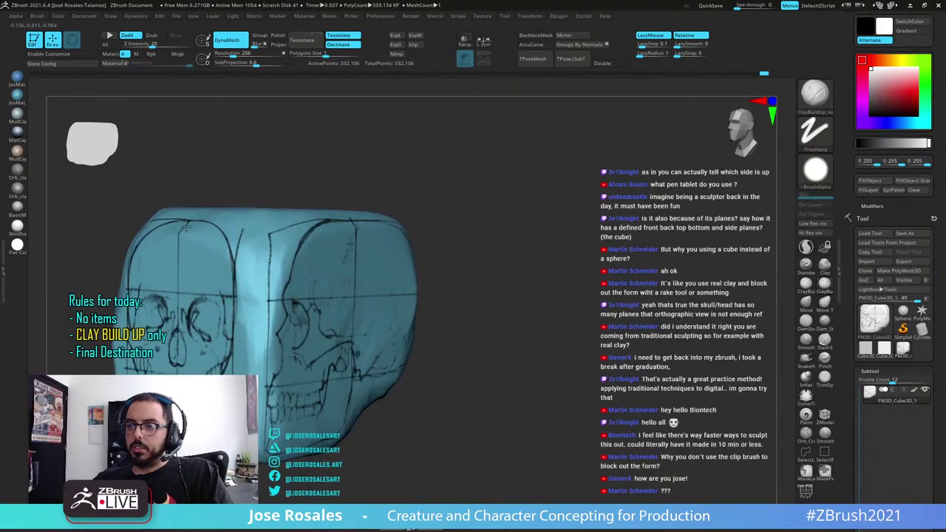
# Carve away more of the lower block behind the jaw angle, beneath the back of the cranium
pyautogui.keyDown('ctrl'); pyautogui.moveTo(282, 244); pyautogui.dragTo(277, 205, button='right'); pyautogui.keyUp('ctrl')
pyautogui.moveTo(347, 314); pyautogui.dragTo(296, 321, button='right')
pyautogui.moveTo(384, 325)
pyautogui.keyDown('ctrl'); pyautogui.mouseDown(button='right')
pyautogui.moveTo(388, 386)
pyautogui.moveTo(351, 365)
pyautogui.moveTo(392, 353)
pyautogui.moveTo(318, 347)
pyautogui.mouseUp(button='right'); pyautogui.keyUp('ctrl')
pyautogui.moveTo(405, 385)
pyautogui.keyDown('ctrl'); pyautogui.mouseDown(button='right')
pyautogui.moveTo(403, 314)
pyautogui.moveTo(444, 324)
pyautogui.moveTo(442, 351)
pyautogui.moveTo(375, 276)
pyautogui.mouseUp(button='right'); pyautogui.keyUp('ctrl')
pyautogui.moveTo(361, 290); pyautogui.dragTo(382, 275)
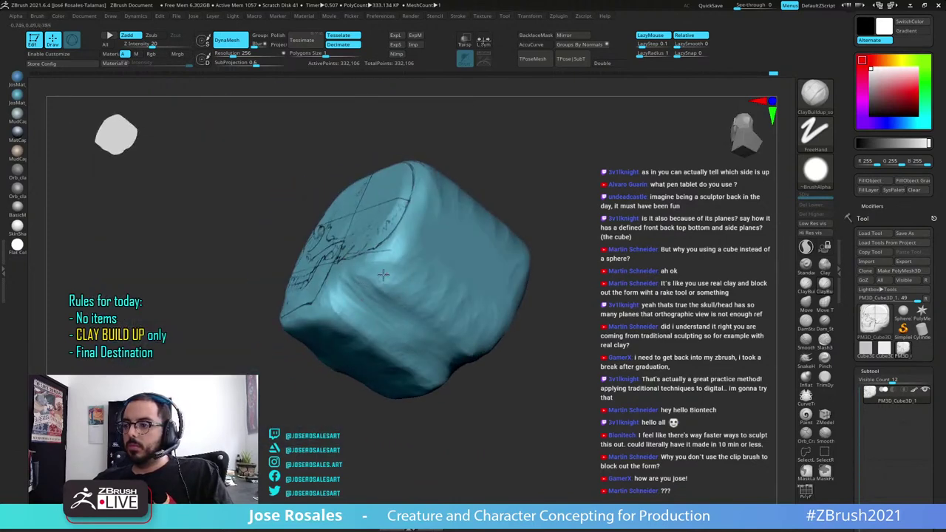
pyautogui.moveTo(346, 299); pyautogui.dragTo(371, 302, button='right')
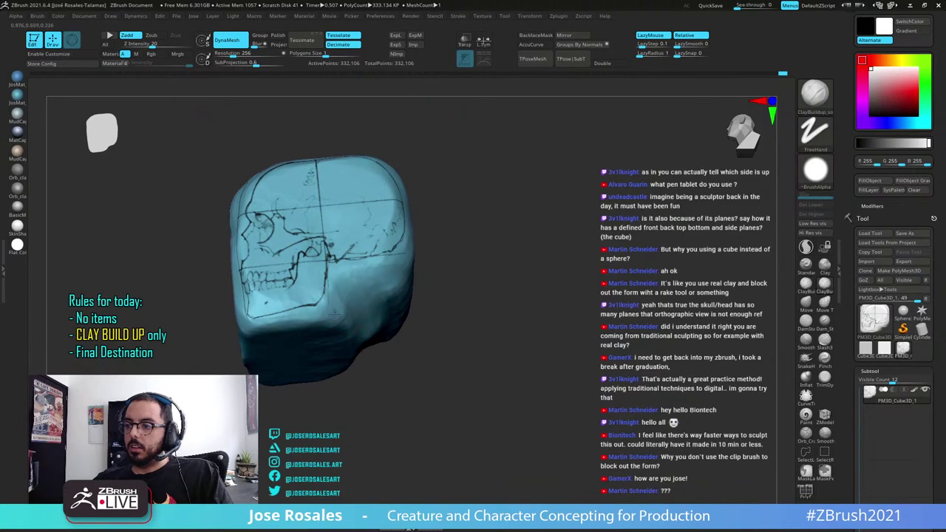
pyautogui.moveTo(351, 314)
pyautogui.mouseDown(button='right')
pyautogui.moveTo(330, 334)
pyautogui.moveTo(337, 313)
pyautogui.mouseUp(button='right')
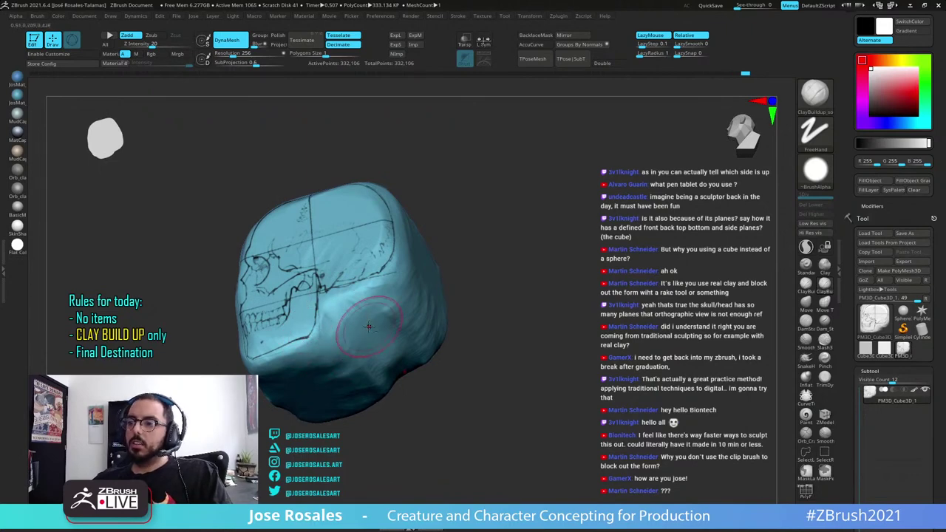
# Carve the rear corners of the block behind the jaw, beneath the back of the cranium on both sides
pyautogui.moveTo(369, 327)
pyautogui.mouseDown(button='right')
pyautogui.moveTo(345, 334)
pyautogui.moveTo(377, 300)
pyautogui.mouseUp(button='right')
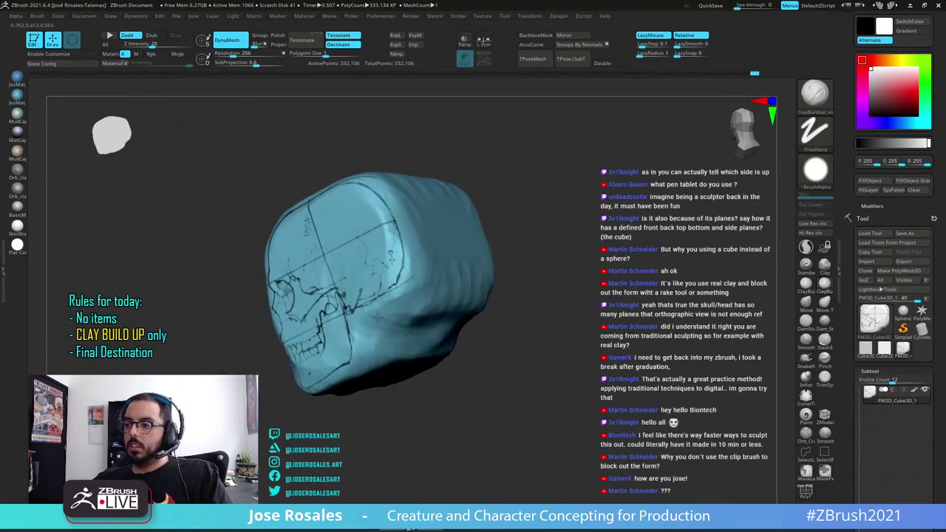
pyautogui.moveTo(411, 333)
pyautogui.mouseDown(button='right')
pyautogui.moveTo(369, 318)
pyautogui.moveTo(403, 304)
pyautogui.mouseUp(button='right')
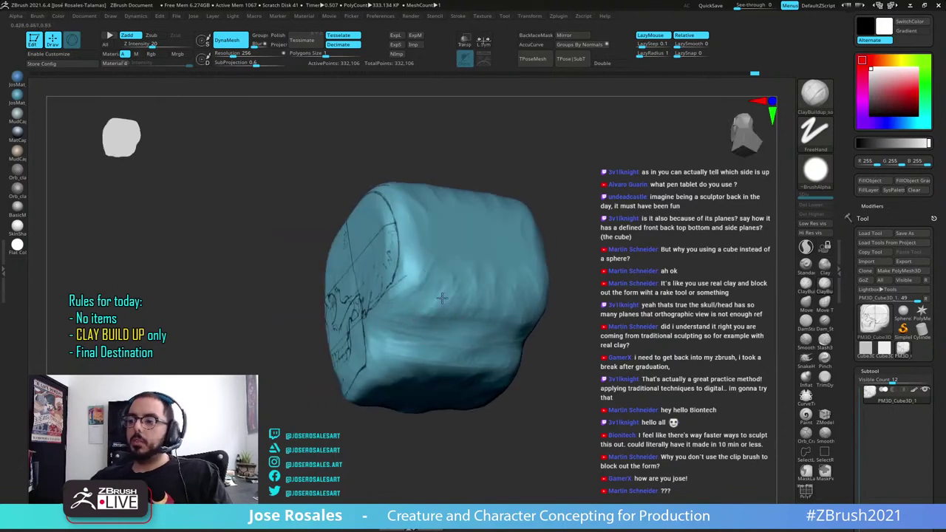
pyautogui.moveTo(534, 220); pyautogui.dragTo(430, 274, button='right')
pyautogui.moveTo(411, 275)
pyautogui.mouseDown()
pyautogui.moveTo(373, 290)
pyautogui.moveTo(411, 292)
pyautogui.mouseUp()
pyautogui.moveTo(412, 300)
pyautogui.mouseDown(button='right')
pyautogui.moveTo(444, 293)
pyautogui.moveTo(399, 285)
pyautogui.moveTo(424, 262)
pyautogui.moveTo(402, 253)
pyautogui.mouseUp(button='right')
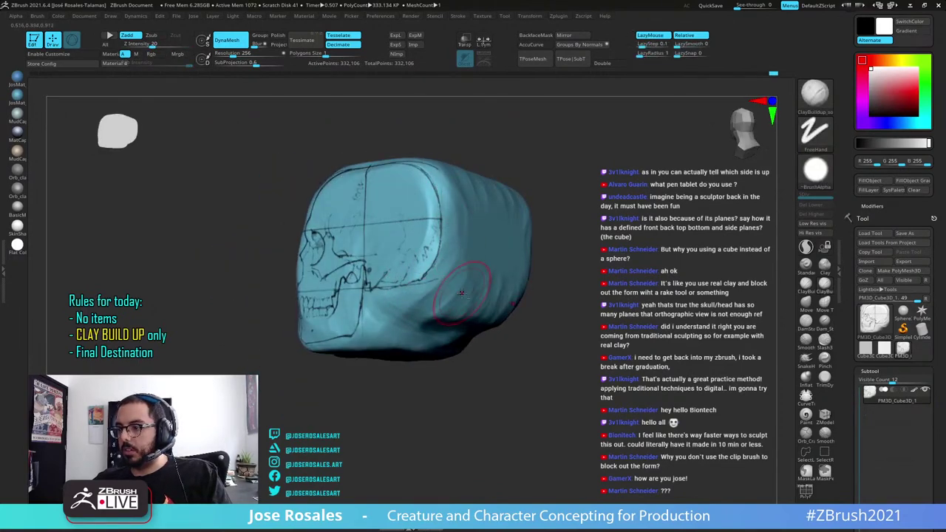
pyautogui.moveTo(440, 292)
pyautogui.mouseDown(button='right')
pyautogui.moveTo(494, 279)
pyautogui.moveTo(481, 287)
pyautogui.moveTo(544, 288)
pyautogui.mouseUp(button='right')
pyautogui.moveTo(544, 288); pyautogui.dragTo(547, 324)
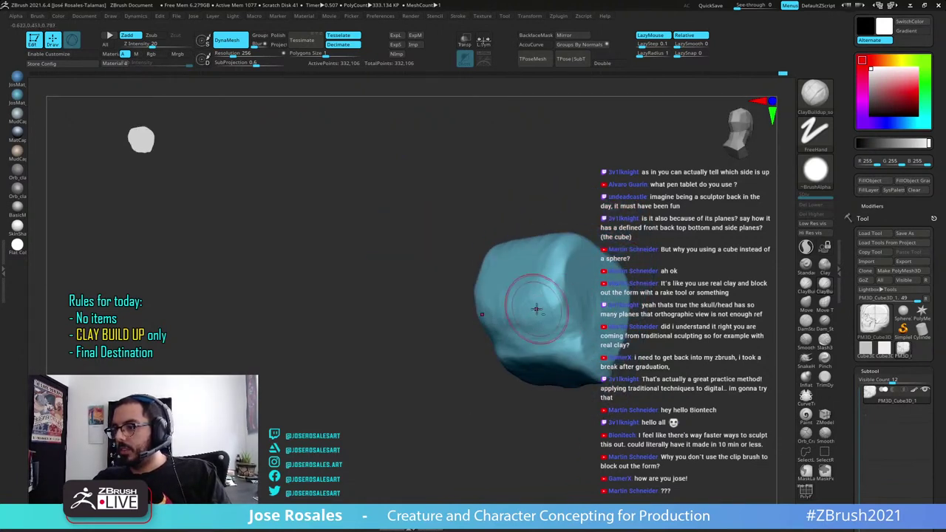
pyautogui.moveTo(538, 289); pyautogui.dragTo(547, 284)
pyautogui.moveTo(454, 307); pyautogui.dragTo(538, 311, button='right')
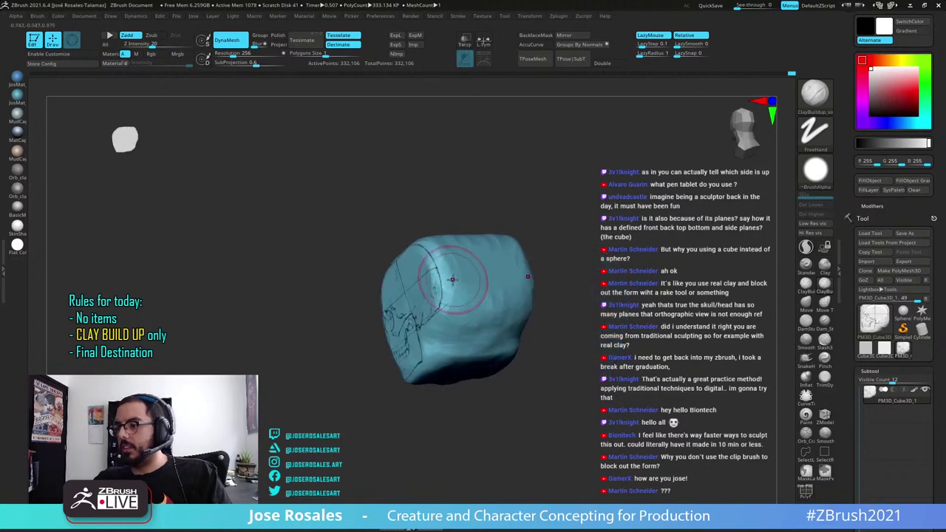
pyautogui.moveTo(391, 288)
pyautogui.mouseDown(button='right')
pyautogui.moveTo(493, 285)
pyautogui.moveTo(448, 252)
pyautogui.mouseUp(button='right')
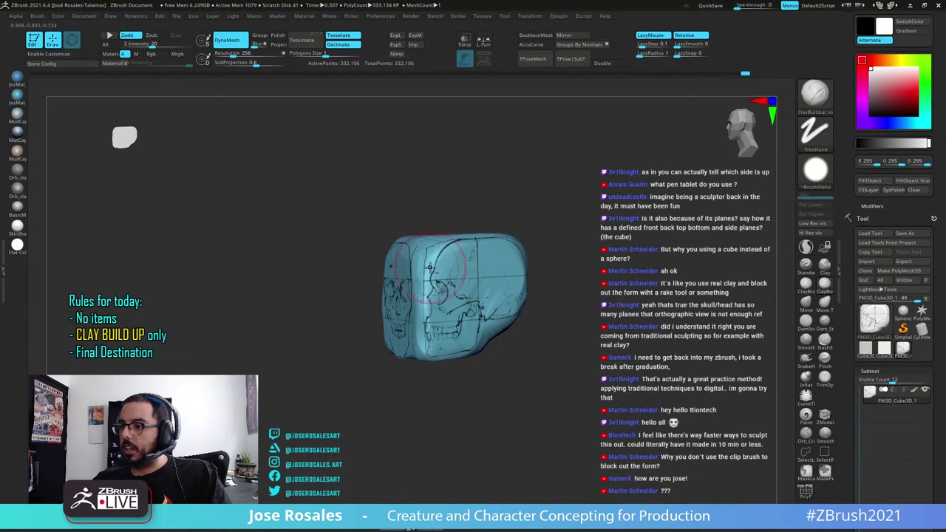
# Carve the lower end of the vertical edge between the front and side skull drawings, next to the teeth and chin
pyautogui.moveTo(410, 356); pyautogui.dragTo(432, 358, button='right')
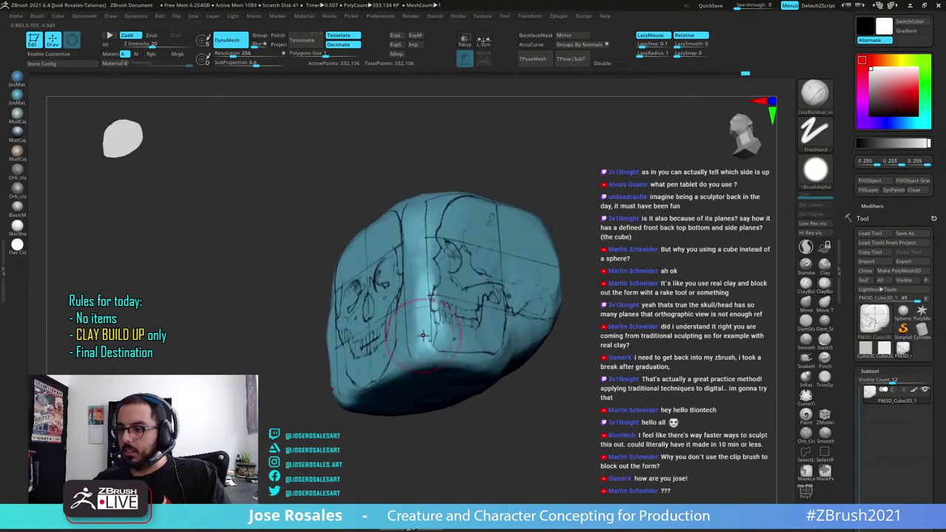
pyautogui.moveTo(412, 362); pyautogui.dragTo(415, 346)
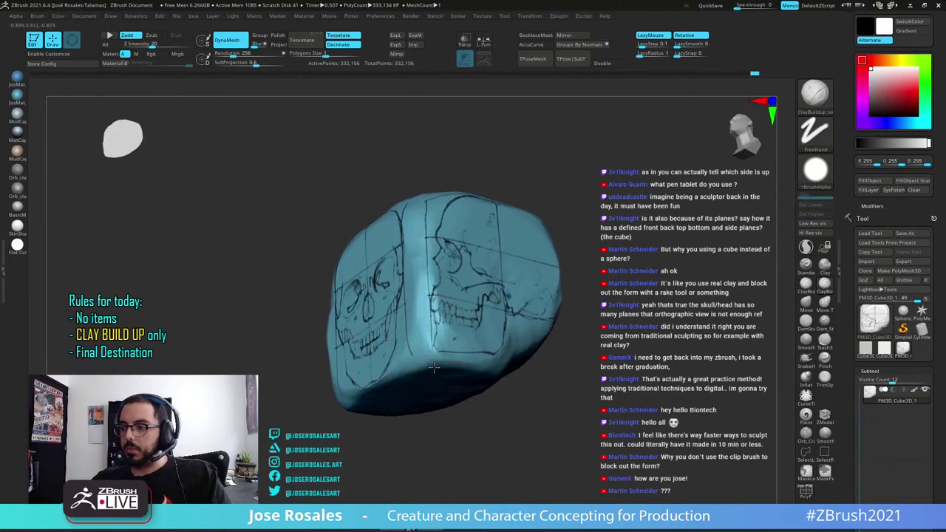
pyautogui.moveTo(457, 341)
pyautogui.keyDown('ctrl'); pyautogui.mouseDown(button='right')
pyautogui.moveTo(455, 303)
pyautogui.moveTo(449, 327)
pyautogui.mouseUp(button='right'); pyautogui.keyUp('ctrl')
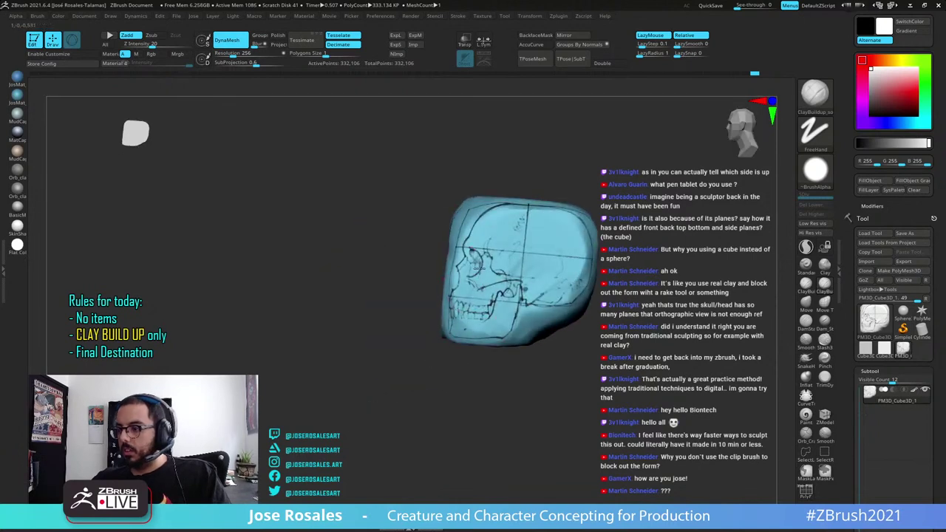
pyautogui.moveTo(505, 337)
pyautogui.mouseDown()
pyautogui.moveTo(511, 318)
pyautogui.moveTo(529, 316)
pyautogui.moveTo(495, 293)
pyautogui.mouseUp()
# Continue flattening the front vertical edge between the two drawings with longer downward cuts toward the jaw
pyautogui.moveTo(462, 288); pyautogui.dragTo(540, 292, button='right')
pyautogui.keyDown('alt'); pyautogui.moveTo(539, 292); pyautogui.dragTo(516, 342, button='right'); pyautogui.keyUp('alt')
pyautogui.moveTo(516, 343); pyautogui.dragTo(482, 337, button='right')
pyautogui.moveTo(456, 311)
pyautogui.mouseDown()
pyautogui.moveTo(463, 336)
pyautogui.moveTo(449, 380)
pyautogui.mouseUp()
pyautogui.moveTo(417, 373); pyautogui.dragTo(454, 369, button='right')
pyautogui.moveTo(452, 352)
pyautogui.mouseDown()
pyautogui.moveTo(452, 389)
pyautogui.moveTo(429, 391)
pyautogui.mouseUp()
pyautogui.moveTo(518, 396); pyautogui.dragTo(452, 497, button='right')
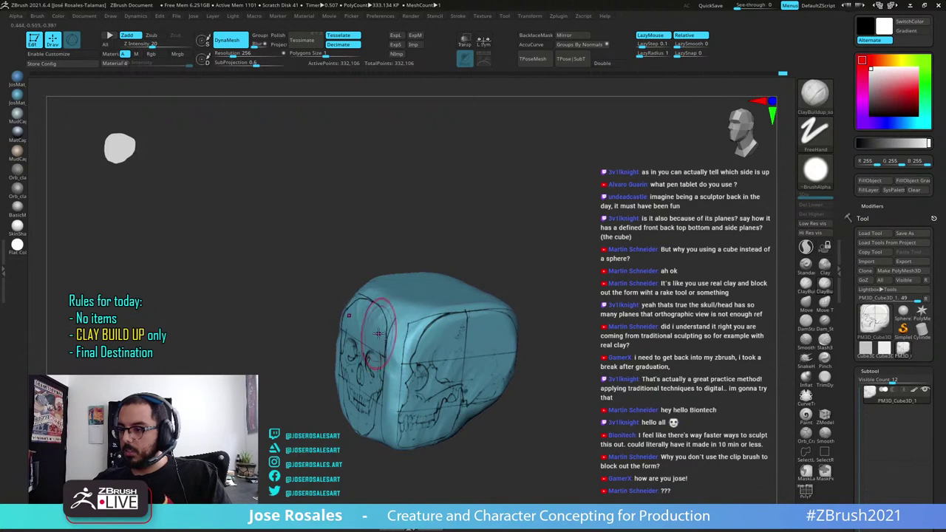
# Carve the front vertical edge on the unpainted side of the block from the forehead down to the jaw
pyautogui.moveTo(398, 289); pyautogui.dragTo(545, 291, button='right')
pyautogui.moveTo(461, 313); pyautogui.dragTo(523, 203, button='right')
pyautogui.keyDown('alt'); pyautogui.moveTo(505, 306); pyautogui.dragTo(514, 274, button='right'); pyautogui.keyUp('alt')
pyautogui.moveTo(477, 380); pyautogui.dragTo(460, 360, button='right')
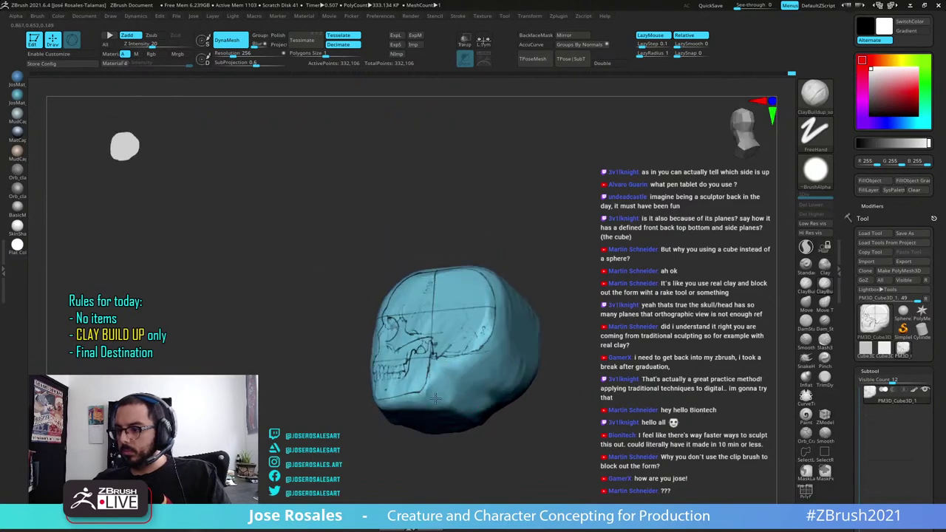
pyautogui.moveTo(469, 406); pyautogui.dragTo(510, 340, button='right')
pyautogui.moveTo(368, 305)
pyautogui.mouseDown(button='right')
pyautogui.moveTo(400, 311)
pyautogui.moveTo(378, 299)
pyautogui.mouseUp(button='right')
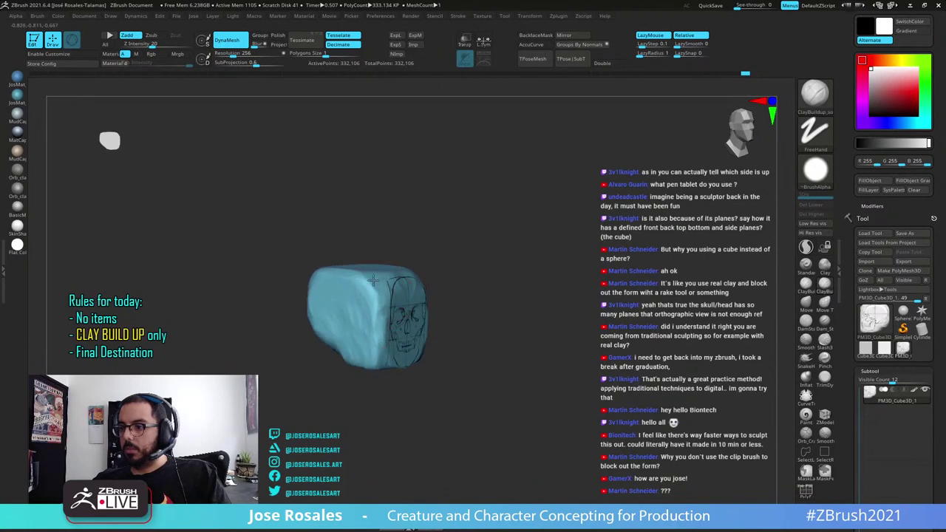
pyautogui.moveTo(352, 292)
pyautogui.mouseDown()
pyautogui.moveTo(365, 349)
pyautogui.moveTo(367, 334)
pyautogui.moveTo(380, 351)
pyautogui.mouseUp()
pyautogui.moveTo(368, 347)
pyautogui.mouseDown(button='right')
pyautogui.moveTo(369, 303)
pyautogui.moveTo(371, 382)
pyautogui.moveTo(340, 375)
pyautogui.moveTo(380, 338)
pyautogui.moveTo(428, 344)
pyautogui.mouseUp(button='right')
pyautogui.moveTo(428, 343); pyautogui.dragTo(470, 358, button='right')
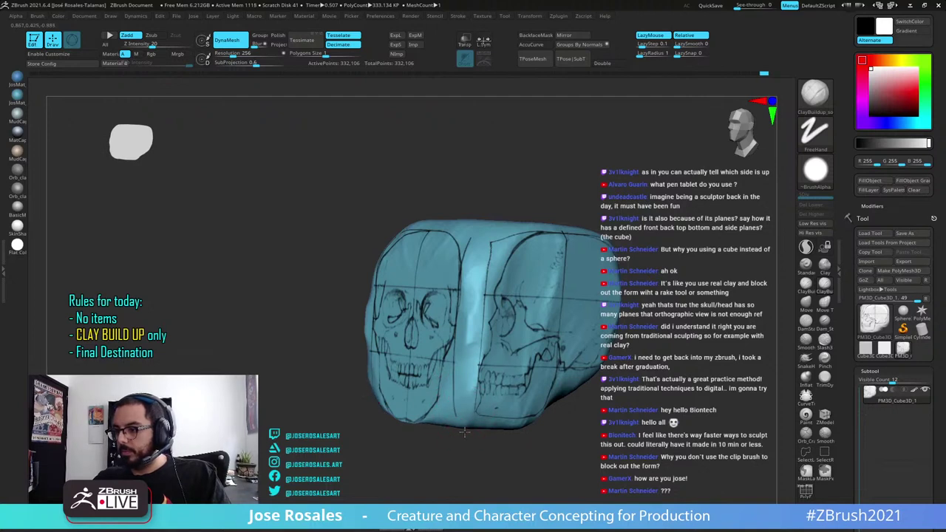
# Shave the edge between the front and side drawings from chin level up to the eye sockets and check both faces
pyautogui.moveTo(449, 411); pyautogui.dragTo(472, 301)
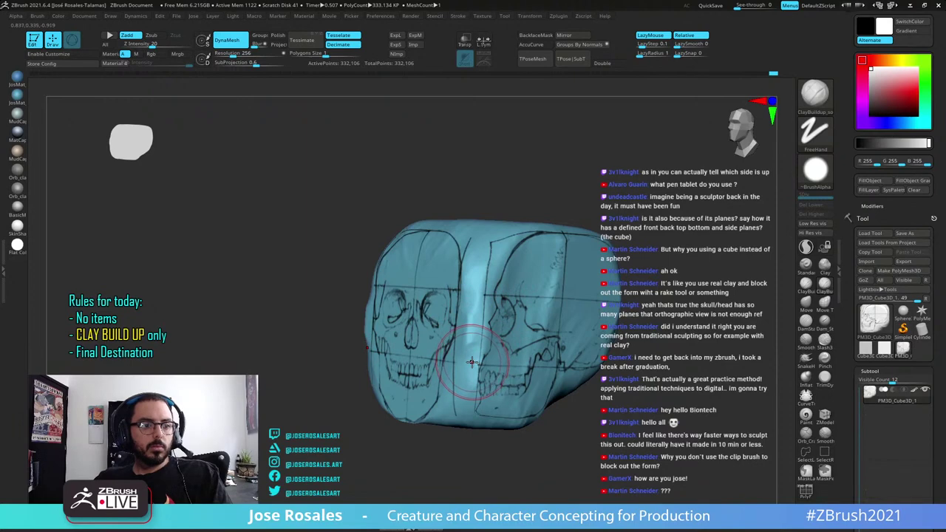
pyautogui.moveTo(474, 363); pyautogui.dragTo(532, 362, button='right')
pyautogui.moveTo(423, 342)
pyautogui.keyDown('ctrl'); pyautogui.mouseDown(button='right')
pyautogui.moveTo(487, 360)
pyautogui.moveTo(446, 349)
pyautogui.mouseUp(button='right'); pyautogui.keyUp('ctrl')
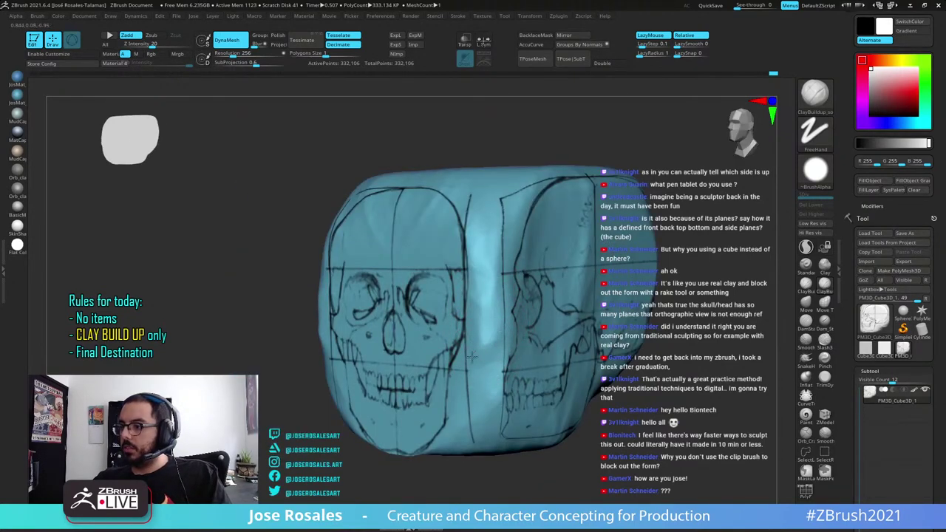
pyautogui.keyDown('ctrl'); pyautogui.moveTo(490, 324); pyautogui.dragTo(510, 331, button='right'); pyautogui.keyUp('ctrl')
pyautogui.moveTo(393, 339)
pyautogui.keyDown('ctrl'); pyautogui.mouseDown(button='right')
pyautogui.moveTo(394, 382)
pyautogui.moveTo(410, 385)
pyautogui.mouseUp(button='right'); pyautogui.keyUp('ctrl')
pyautogui.moveTo(383, 415)
pyautogui.mouseDown(button='right')
pyautogui.moveTo(391, 376)
pyautogui.moveTo(396, 393)
pyautogui.mouseUp(button='right')
pyautogui.moveTo(364, 345)
pyautogui.keyDown('shift'); pyautogui.mouseDown(button='right')
pyautogui.moveTo(335, 344)
pyautogui.moveTo(362, 351)
pyautogui.mouseUp(button='right'); pyautogui.keyUp('shift')
pyautogui.moveTo(412, 376); pyautogui.dragTo(407, 320, button='right')
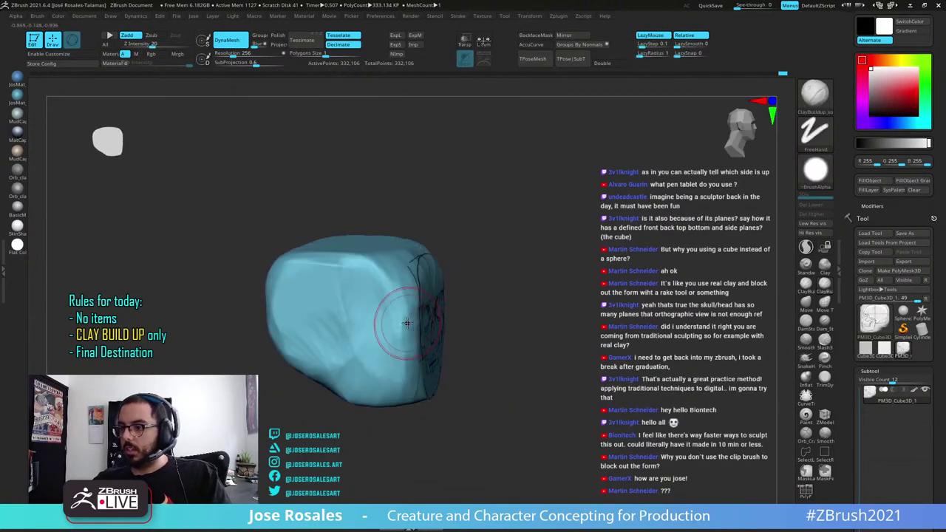
# Carve the unpainted side's front edge beside the face and the upper corner between the forehead and temple
pyautogui.moveTo(402, 332)
pyautogui.mouseDown()
pyautogui.moveTo(406, 285)
pyautogui.moveTo(397, 351)
pyautogui.mouseUp()
pyautogui.moveTo(443, 332)
pyautogui.mouseDown(button='right')
pyautogui.moveTo(361, 293)
pyautogui.moveTo(498, 275)
pyautogui.mouseUp(button='right')
pyautogui.moveTo(543, 264)
pyautogui.mouseDown()
pyautogui.moveTo(509, 291)
pyautogui.moveTo(517, 276)
pyautogui.mouseUp()
pyautogui.moveTo(520, 255); pyautogui.dragTo(563, 263, button='right')
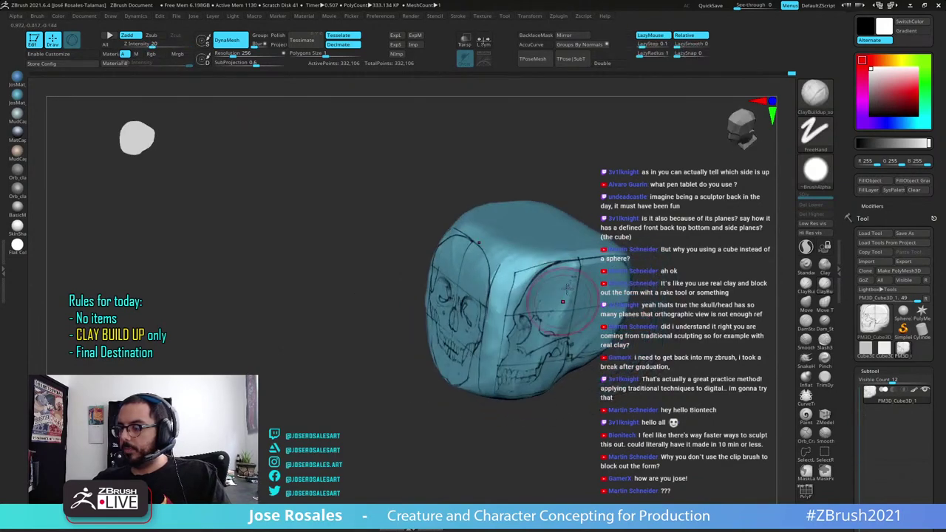
pyautogui.moveTo(514, 254); pyautogui.dragTo(502, 272)
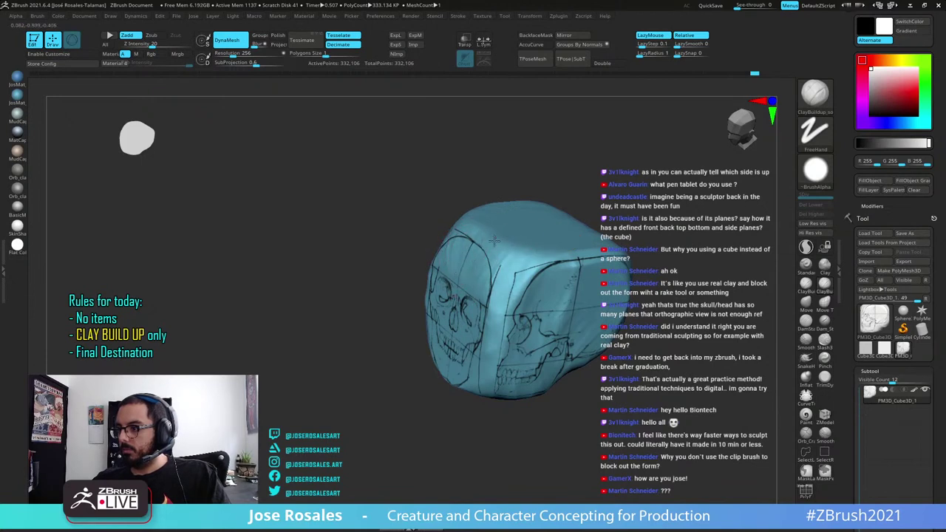
# Bevel the top edge of the block above the forehead in the front skull drawing
pyautogui.moveTo(508, 251)
pyautogui.mouseDown(button='right')
pyautogui.moveTo(480, 258)
pyautogui.moveTo(484, 292)
pyautogui.moveTo(401, 319)
pyautogui.mouseUp(button='right')
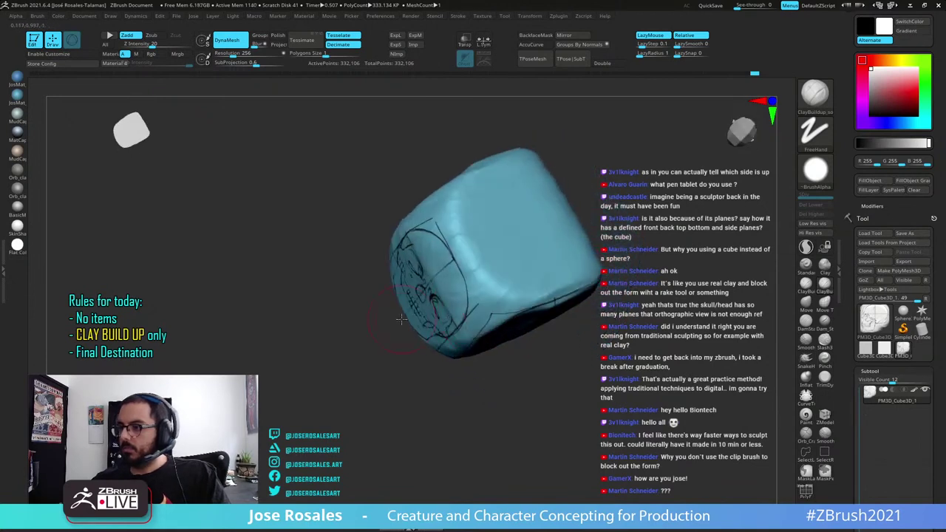
pyautogui.moveTo(469, 219); pyautogui.dragTo(462, 273)
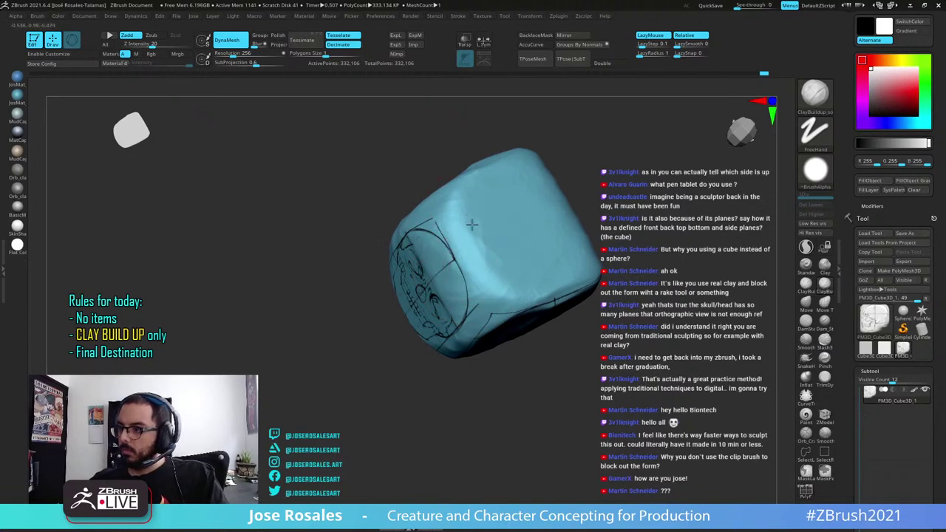
pyautogui.moveTo(450, 248); pyautogui.dragTo(455, 163, button='right')
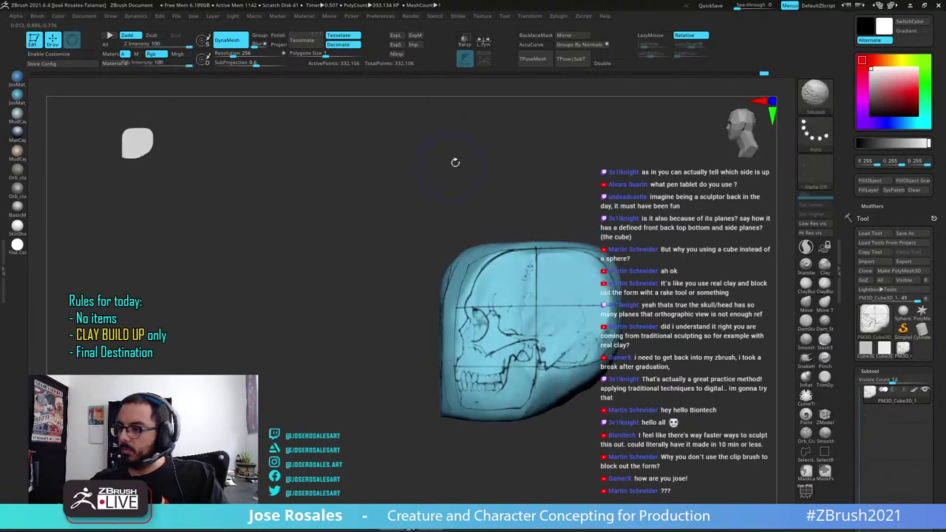
# Carve the upper rear corner of the cranium behind the side skull drawing
pyautogui.moveTo(506, 264)
pyautogui.mouseDown(button='right')
pyautogui.moveTo(476, 270)
pyautogui.moveTo(473, 286)
pyautogui.mouseUp(button='right')
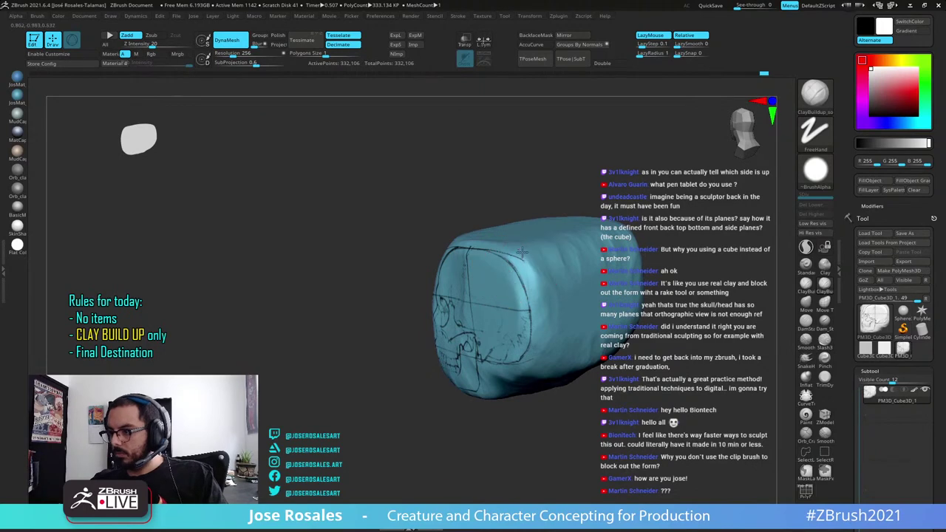
pyautogui.moveTo(521, 252); pyautogui.dragTo(511, 249)
pyautogui.moveTo(534, 292); pyautogui.dragTo(540, 239)
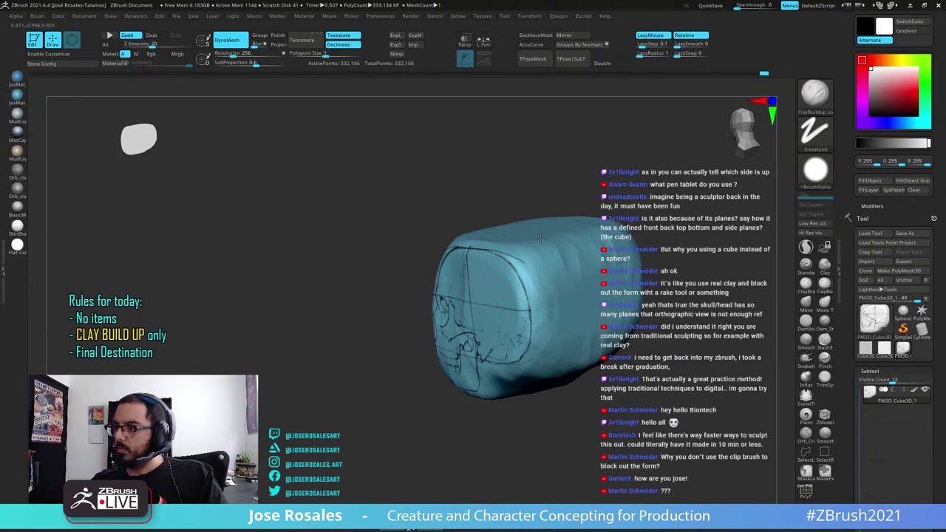
# Cut the edge between the two drawings from the cheekbone down beside the teeth
pyautogui.moveTo(599, 274); pyautogui.dragTo(499, 222, button='right')
pyautogui.keyDown('alt'); pyautogui.moveTo(474, 274); pyautogui.dragTo(421, 325, button='right'); pyautogui.keyUp('alt')
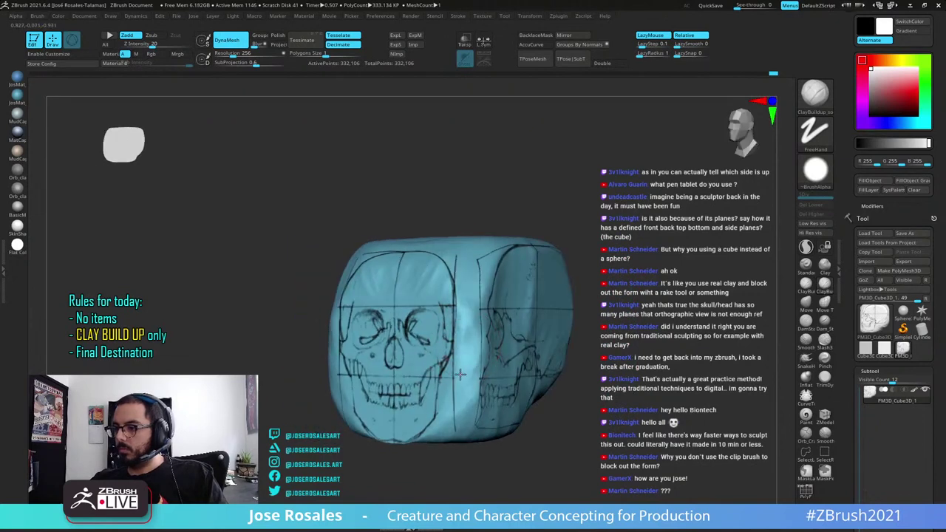
pyautogui.moveTo(480, 356); pyautogui.dragTo(451, 389)
pyautogui.moveTo(470, 362)
pyautogui.keyDown('ctrl'); pyautogui.mouseDown(button='right')
pyautogui.moveTo(437, 251)
pyautogui.moveTo(432, 263)
pyautogui.moveTo(504, 325)
pyautogui.moveTo(565, 319)
pyautogui.mouseUp(button='right'); pyautogui.keyUp('ctrl')
pyautogui.keyDown('alt'); pyautogui.moveTo(369, 362); pyautogui.dragTo(358, 351, button='right'); pyautogui.keyUp('alt')
pyautogui.keyDown('ctrl'); pyautogui.moveTo(295, 214); pyautogui.dragTo(325, 258, button='right'); pyautogui.keyUp('ctrl')
pyautogui.keyDown('ctrl'); pyautogui.moveTo(325, 258); pyautogui.dragTo(349, 171, button='right'); pyautogui.keyUp('ctrl')
# Carve the vertical edge beside the front drawing's cheek and jaw on the unpainted side and check the block's form
pyautogui.moveTo(349, 171); pyautogui.dragTo(385, 197, button='right')
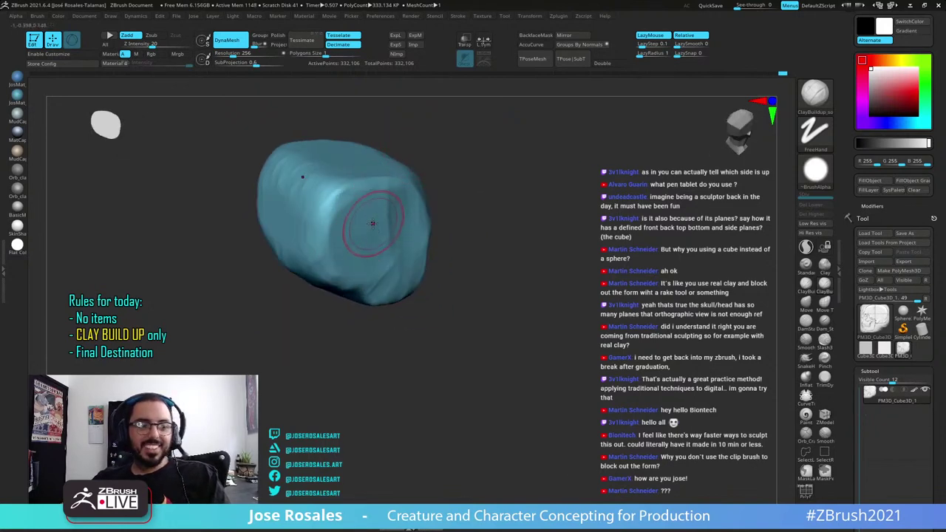
pyautogui.moveTo(372, 223); pyautogui.dragTo(385, 198, button='right')
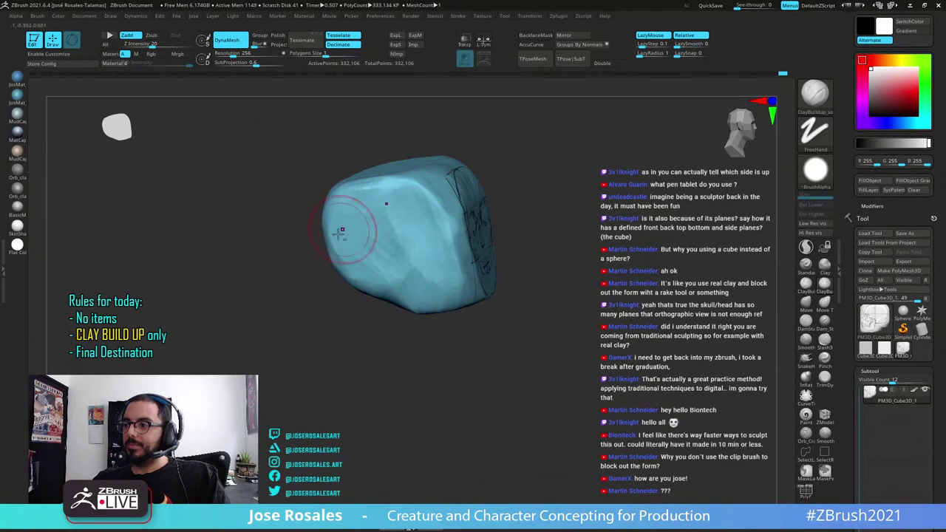
pyautogui.moveTo(338, 234)
pyautogui.mouseDown(button='right')
pyautogui.moveTo(299, 217)
pyautogui.moveTo(327, 233)
pyautogui.moveTo(351, 232)
pyautogui.mouseUp(button='right')
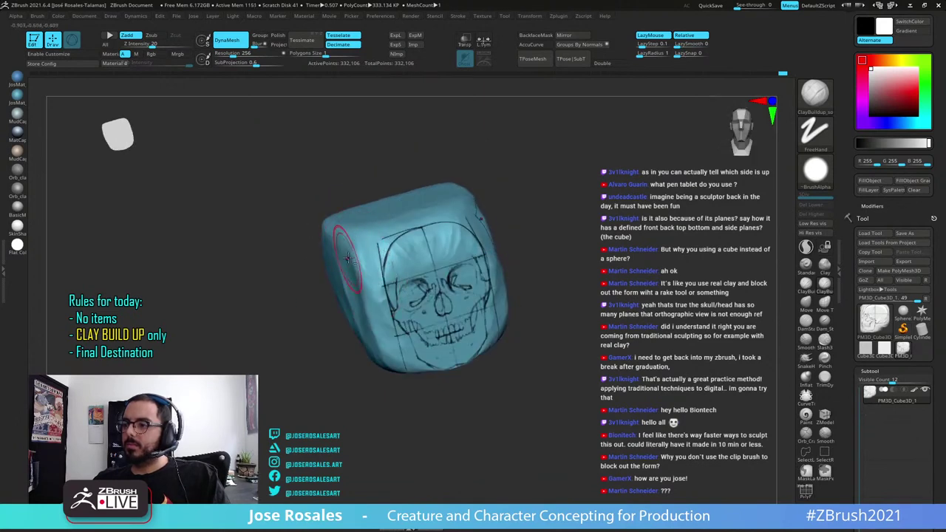
pyautogui.moveTo(369, 278); pyautogui.dragTo(361, 331)
pyautogui.moveTo(361, 331); pyautogui.dragTo(369, 301, button='right')
pyautogui.moveTo(350, 334)
pyautogui.mouseDown(button='right')
pyautogui.moveTo(401, 274)
pyautogui.moveTo(795, 244)
pyautogui.mouseUp(button='right')
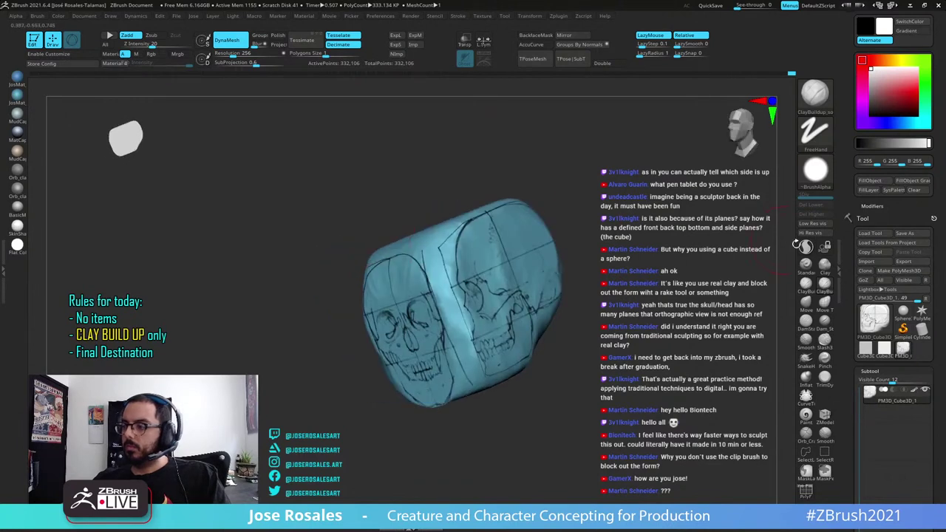
# Hide the painted skull drawings on the subtool to show the bare sculpted form
pyautogui.click(914, 391)
pyautogui.moveTo(584, 348)
pyautogui.keyDown('ctrl'); pyautogui.mouseDown(button='right')
pyautogui.moveTo(497, 328)
pyautogui.moveTo(589, 281)
pyautogui.moveTo(494, 353)
pyautogui.moveTo(543, 357)
pyautogui.moveTo(473, 336)
pyautogui.moveTo(447, 342)
pyautogui.mouseUp(button='right'); pyautogui.keyUp('ctrl')
pyautogui.keyDown('alt'); pyautogui.moveTo(447, 342); pyautogui.dragTo(466, 362, button='right'); pyautogui.keyUp('alt')
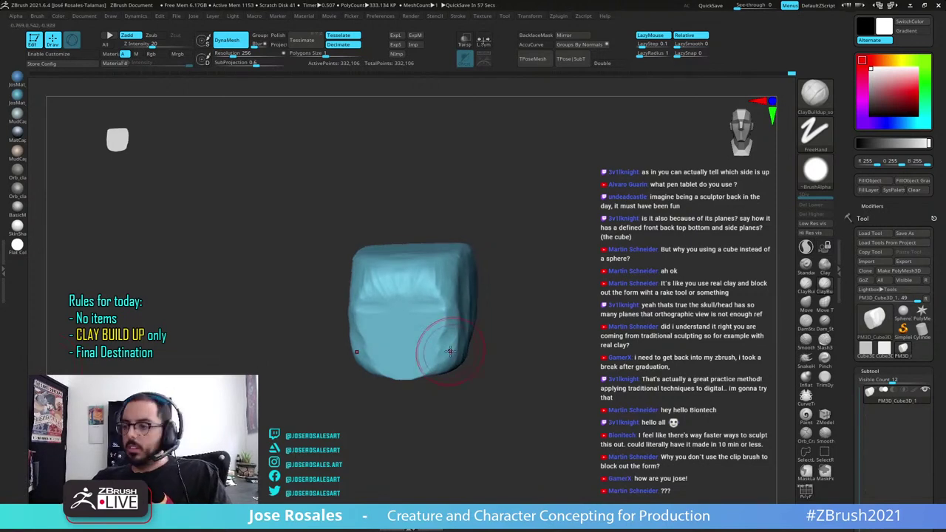
# Carve the bare block's front vertical edge from the cheek down to the lower jaw
pyautogui.moveTo(428, 347)
pyautogui.keyDown('ctrl'); pyautogui.mouseDown(button='right')
pyautogui.moveTo(449, 356)
pyautogui.moveTo(440, 355)
pyautogui.mouseUp(button='right'); pyautogui.keyUp('ctrl')
pyautogui.moveTo(464, 316)
pyautogui.mouseDown()
pyautogui.moveTo(477, 345)
pyautogui.moveTo(479, 384)
pyautogui.mouseUp()
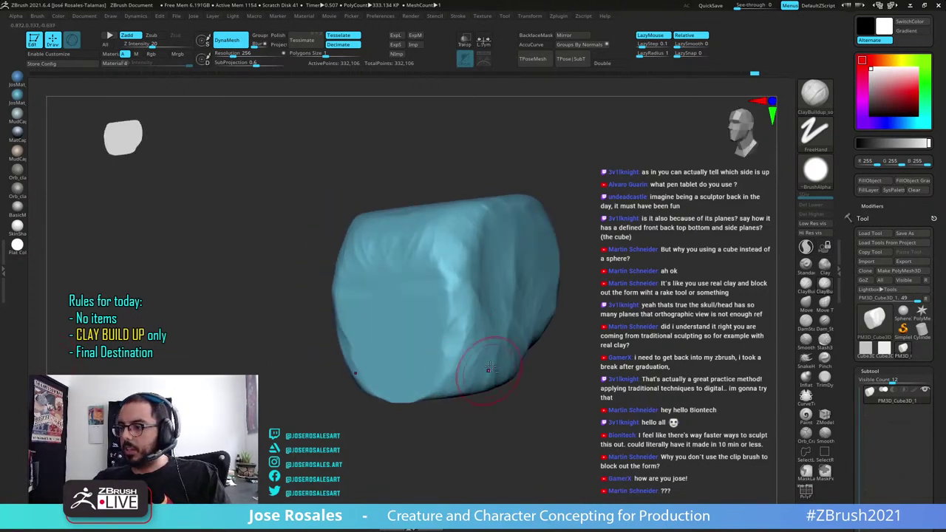
pyautogui.moveTo(494, 343); pyautogui.dragTo(421, 334, button='right')
pyautogui.moveTo(499, 306); pyautogui.dragTo(475, 319)
# Carve the side of the lower jaw on the opposite side of the block, near its front corner
pyautogui.moveTo(441, 388)
pyautogui.mouseDown(button='right')
pyautogui.moveTo(485, 331)
pyautogui.moveTo(416, 348)
pyautogui.mouseUp(button='right')
pyautogui.moveTo(325, 345); pyautogui.dragTo(306, 370, button='right')
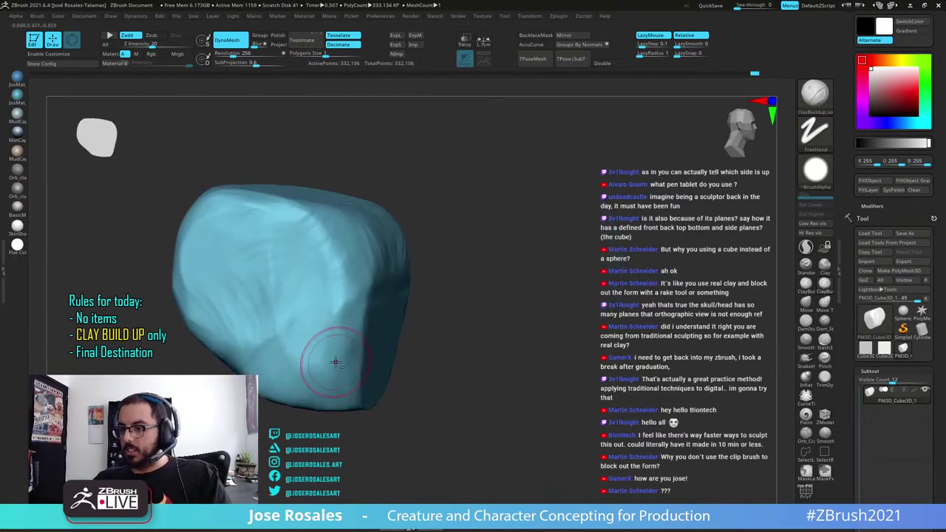
pyautogui.moveTo(307, 375); pyautogui.dragTo(296, 348)
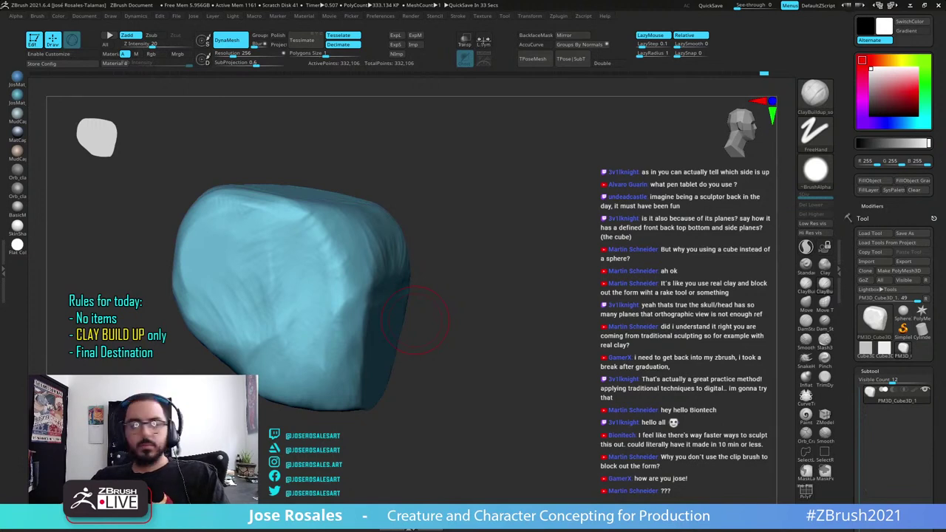
# Carve the lower front side of the block beside the chin and check it from the front
pyautogui.moveTo(478, 344)
pyautogui.mouseDown()
pyautogui.moveTo(338, 322)
pyautogui.moveTo(406, 346)
pyautogui.moveTo(375, 359)
pyautogui.moveTo(412, 387)
pyautogui.mouseUp()
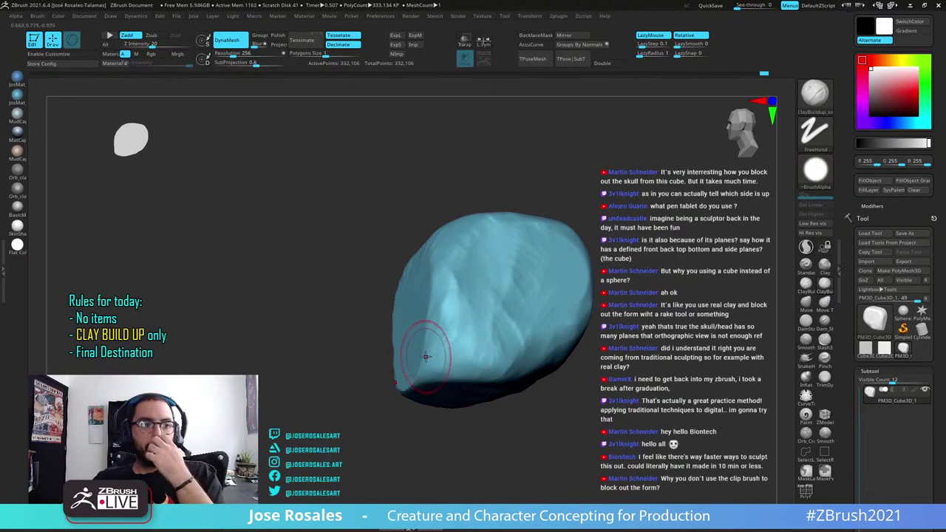
pyautogui.moveTo(462, 332); pyautogui.dragTo(458, 313, button='right')
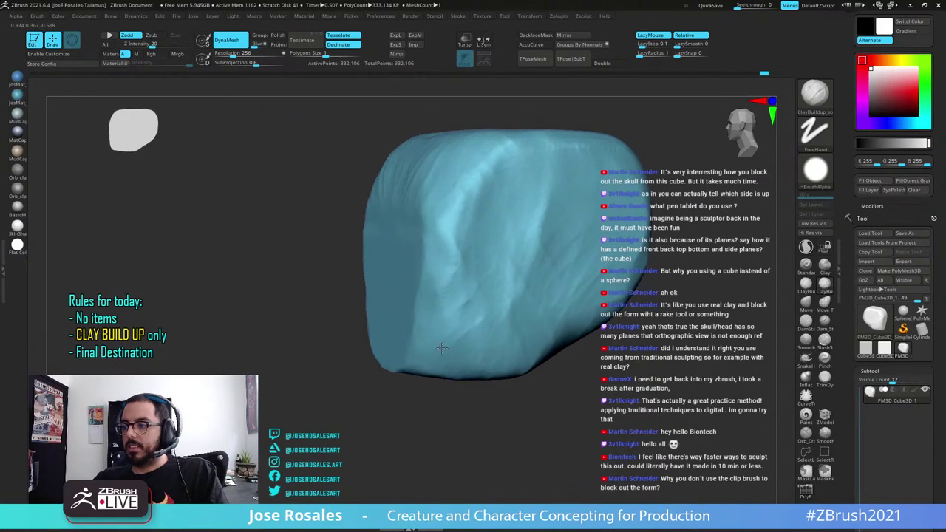
pyautogui.moveTo(463, 329); pyautogui.dragTo(488, 339)
pyautogui.moveTo(546, 297)
pyautogui.keyDown('alt'); pyautogui.mouseDown(button='right')
pyautogui.moveTo(486, 304)
pyautogui.moveTo(478, 275)
pyautogui.mouseUp(button='right'); pyautogui.keyUp('alt')
pyautogui.moveTo(477, 275); pyautogui.dragTo(503, 267, button='right')
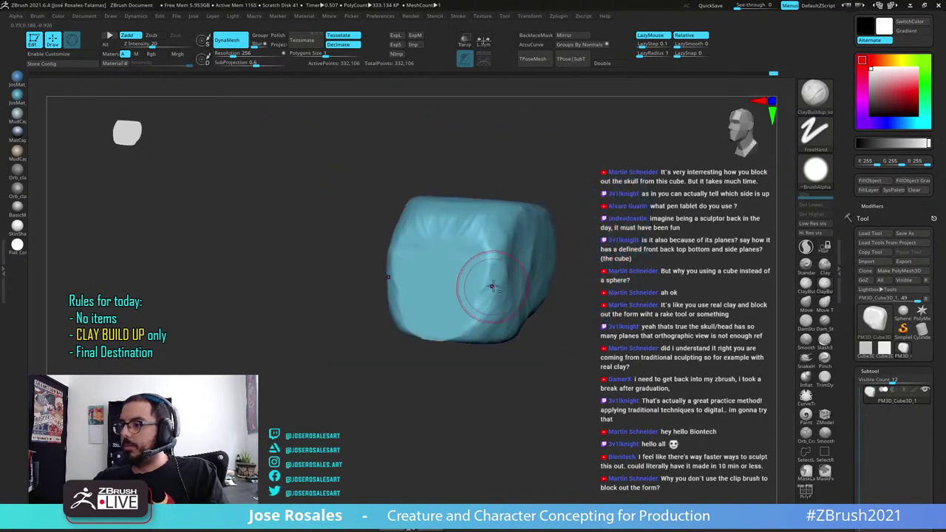
# Carve the bare block's lower front edge beneath the chin and check it from the front
pyautogui.moveTo(456, 320); pyautogui.dragTo(484, 325, button='right')
pyautogui.moveTo(458, 341)
pyautogui.mouseDown()
pyautogui.moveTo(449, 279)
pyautogui.moveTo(447, 340)
pyautogui.mouseUp()
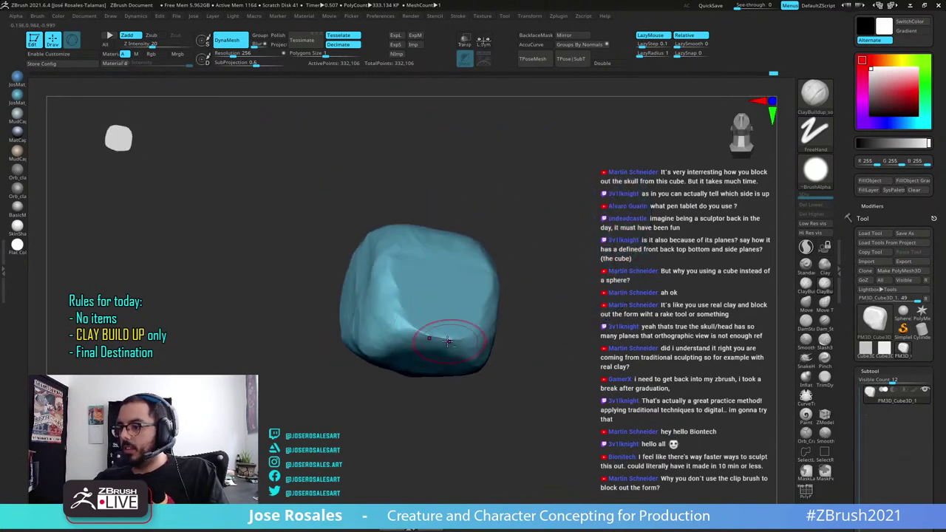
pyautogui.moveTo(423, 341)
pyautogui.mouseDown(button='right')
pyautogui.moveTo(436, 314)
pyautogui.moveTo(428, 322)
pyautogui.moveTo(448, 355)
pyautogui.mouseUp(button='right')
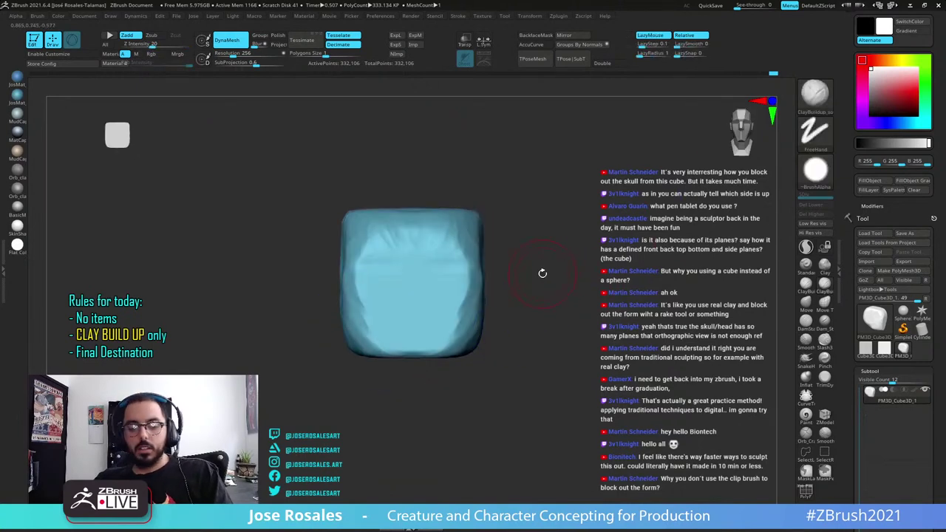
pyautogui.moveTo(539, 288)
pyautogui.mouseDown()
pyautogui.moveTo(394, 294)
pyautogui.moveTo(554, 326)
pyautogui.moveTo(543, 369)
pyautogui.moveTo(473, 374)
pyautogui.mouseUp()
# Show the painted skull drawings on the subtool again and carve the lower jaw's front corner beside the drawn chin
pyautogui.keyDown('shift'); pyautogui.click(915, 390); pyautogui.keyUp('shift')
pyautogui.keyDown('alt'); pyautogui.moveTo(473, 375); pyautogui.dragTo(439, 382, button='right'); pyautogui.keyUp('alt')
pyautogui.moveTo(438, 382)
pyautogui.keyDown('alt'); pyautogui.mouseDown(button='right')
pyautogui.moveTo(433, 371)
pyautogui.moveTo(450, 373)
pyautogui.mouseUp(button='right'); pyautogui.keyUp('alt')
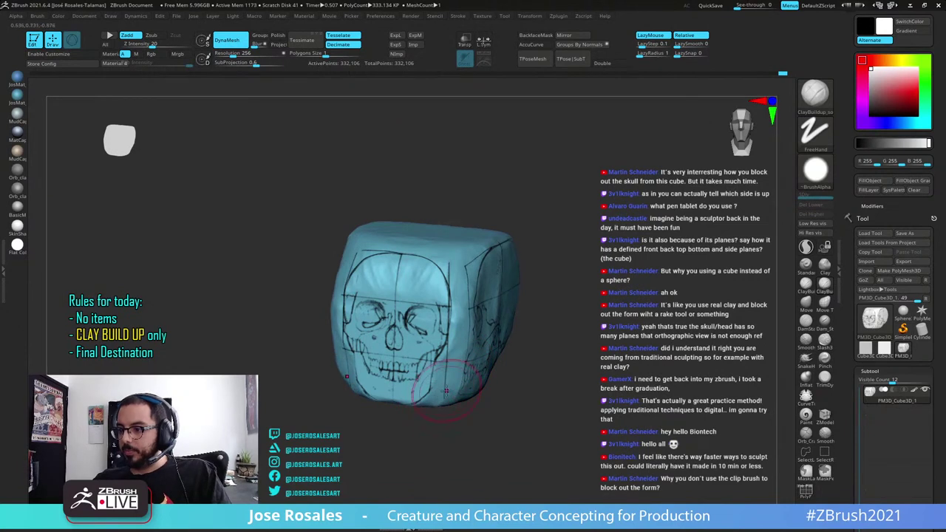
pyautogui.moveTo(445, 391)
pyautogui.mouseDown(button='right')
pyautogui.moveTo(428, 378)
pyautogui.moveTo(473, 378)
pyautogui.moveTo(447, 379)
pyautogui.mouseUp(button='right')
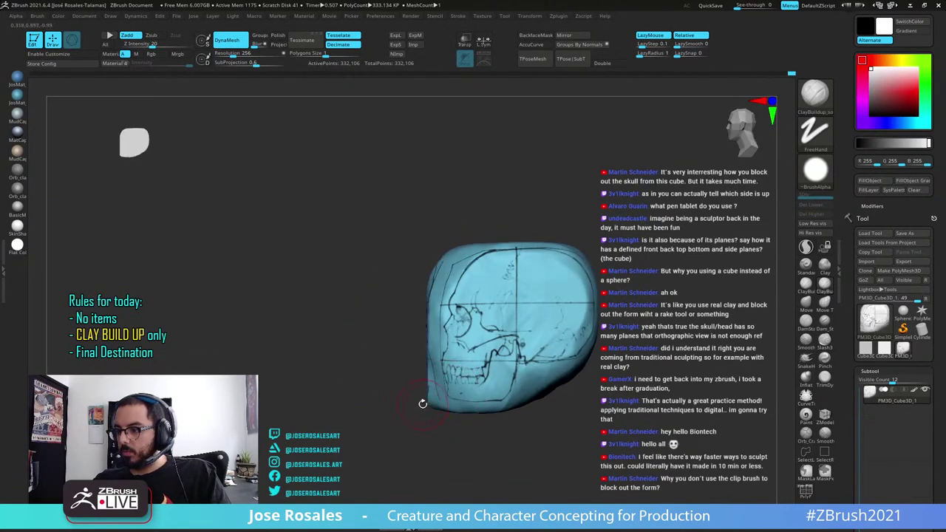
pyautogui.moveTo(454, 413); pyautogui.dragTo(436, 396)
pyautogui.moveTo(428, 400)
pyautogui.mouseDown(button='right')
pyautogui.moveTo(510, 390)
pyautogui.moveTo(484, 381)
pyautogui.moveTo(490, 332)
pyautogui.moveTo(445, 355)
pyautogui.mouseUp(button='right')
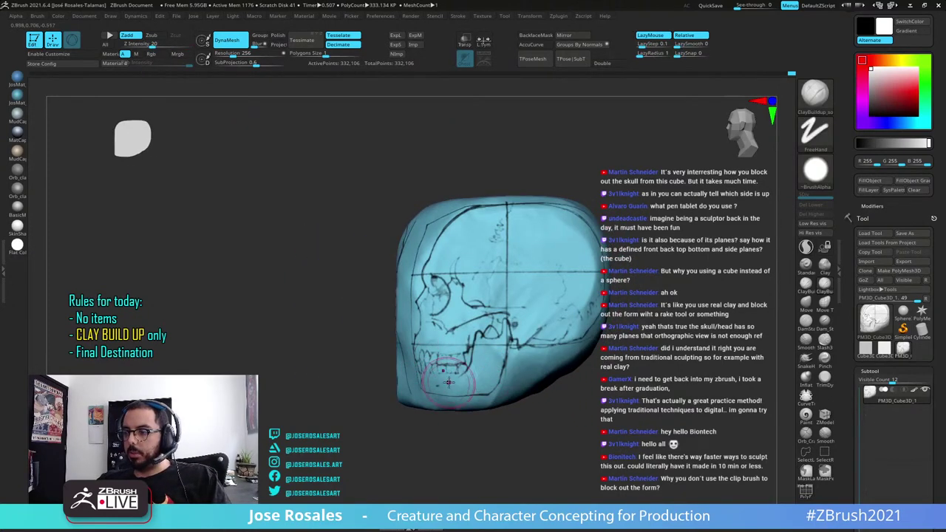
pyautogui.moveTo(437, 379)
pyautogui.mouseDown(button='right')
pyautogui.moveTo(507, 374)
pyautogui.moveTo(468, 380)
pyautogui.mouseUp(button='right')
pyautogui.moveTo(468, 380); pyautogui.dragTo(446, 382)
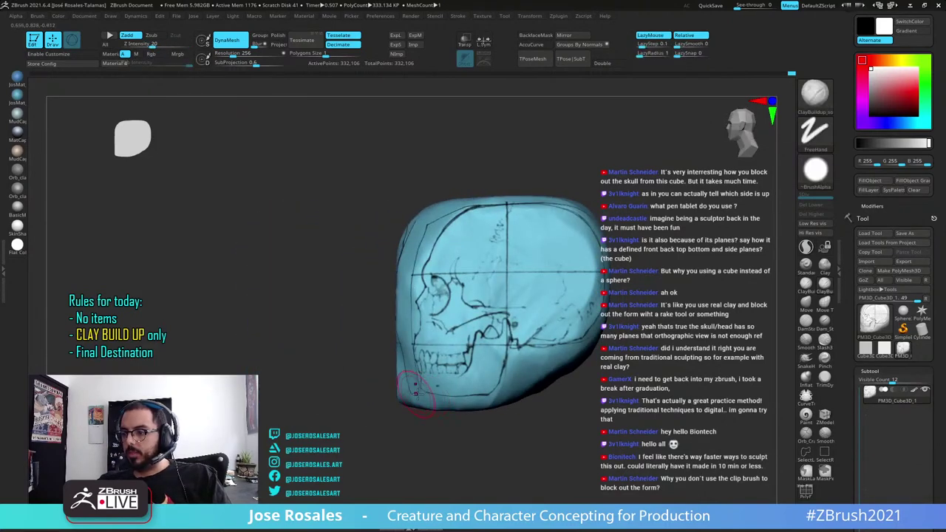
pyautogui.moveTo(422, 363)
pyautogui.mouseDown(button='right')
pyautogui.moveTo(452, 385)
pyautogui.moveTo(382, 389)
pyautogui.moveTo(463, 276)
pyautogui.mouseUp(button='right')
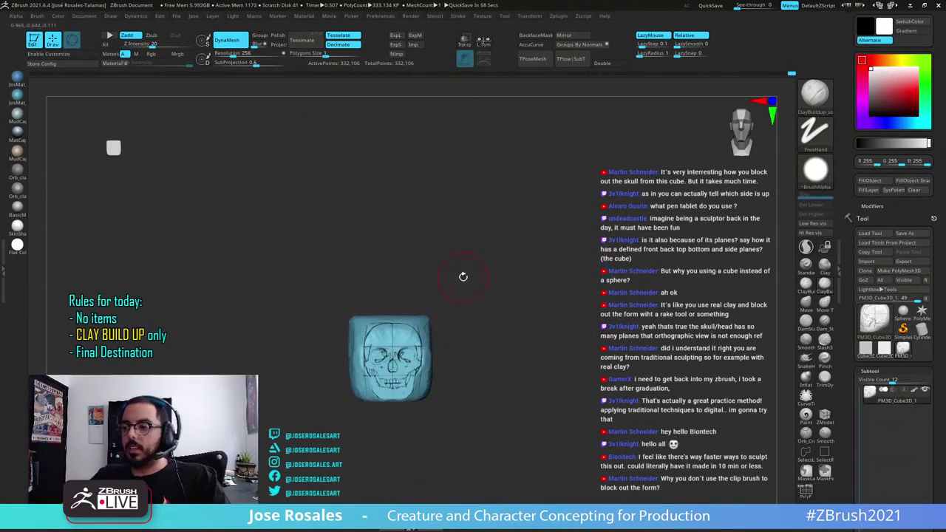
# Carve the upper edge of the block where the top of the cranium meets its side
pyautogui.moveTo(507, 292); pyautogui.dragTo(478, 341, button='right')
pyautogui.keyDown('ctrl'); pyautogui.moveTo(478, 341); pyautogui.dragTo(484, 422, button='right'); pyautogui.keyUp('ctrl')
pyautogui.moveTo(380, 427); pyautogui.dragTo(413, 481, button='right')
pyautogui.moveTo(517, 244); pyautogui.dragTo(489, 263, button='right')
pyautogui.keyDown('ctrl'); pyautogui.moveTo(490, 413); pyautogui.dragTo(487, 368, button='right'); pyautogui.keyUp('ctrl')
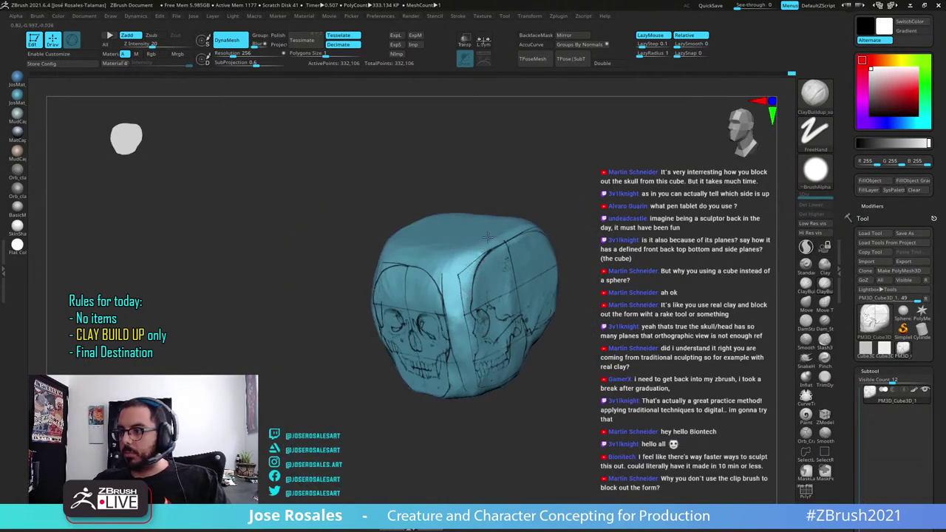
pyautogui.moveTo(449, 275)
pyautogui.mouseDown(button='right')
pyautogui.moveTo(473, 299)
pyautogui.moveTo(476, 257)
pyautogui.moveTo(456, 278)
pyautogui.mouseUp(button='right')
pyautogui.moveTo(240, 304); pyautogui.dragTo(286, 322, button='right')
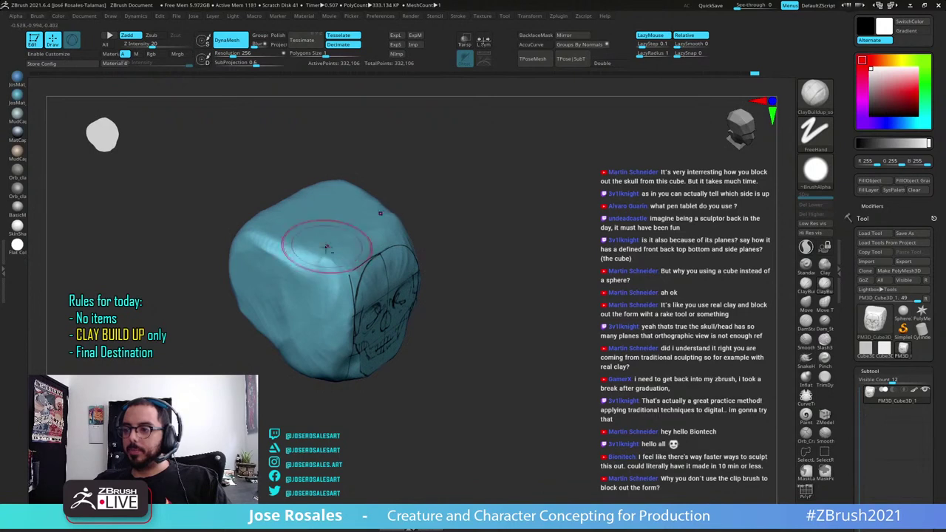
pyautogui.moveTo(288, 264)
pyautogui.mouseDown()
pyautogui.moveTo(283, 238)
pyautogui.moveTo(275, 246)
pyautogui.mouseUp()
pyautogui.moveTo(221, 268); pyautogui.dragTo(251, 244)
pyautogui.moveTo(194, 222); pyautogui.dragTo(245, 242)
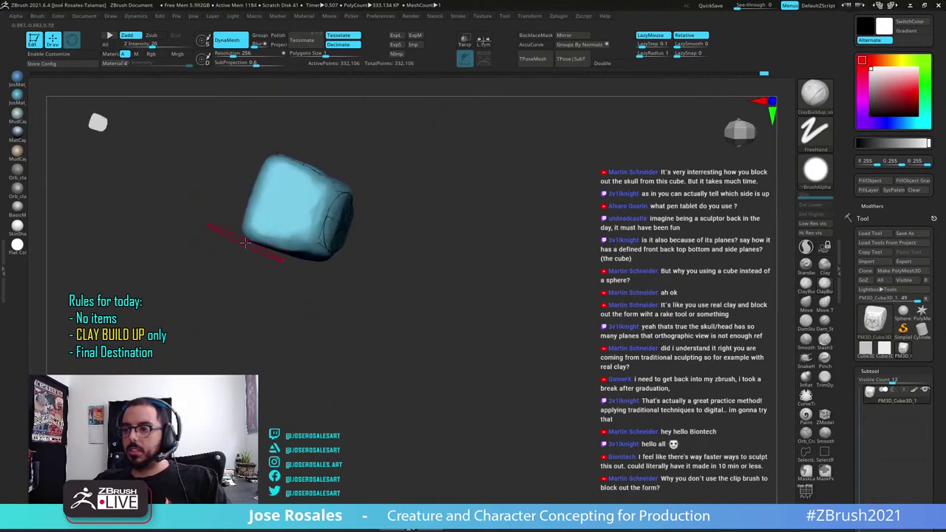
# Round the upper rear corner of the cranium between the back plane and the side skull drawing
pyautogui.moveTo(245, 242); pyautogui.dragTo(329, 277, button='right')
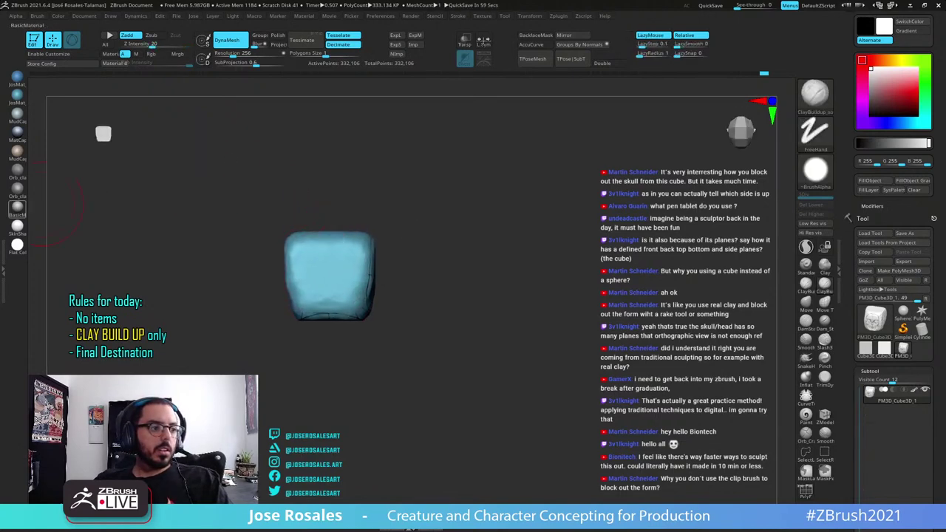
pyautogui.moveTo(384, 295)
pyautogui.mouseDown(button='right')
pyautogui.moveTo(358, 244)
pyautogui.moveTo(336, 255)
pyautogui.mouseUp(button='right')
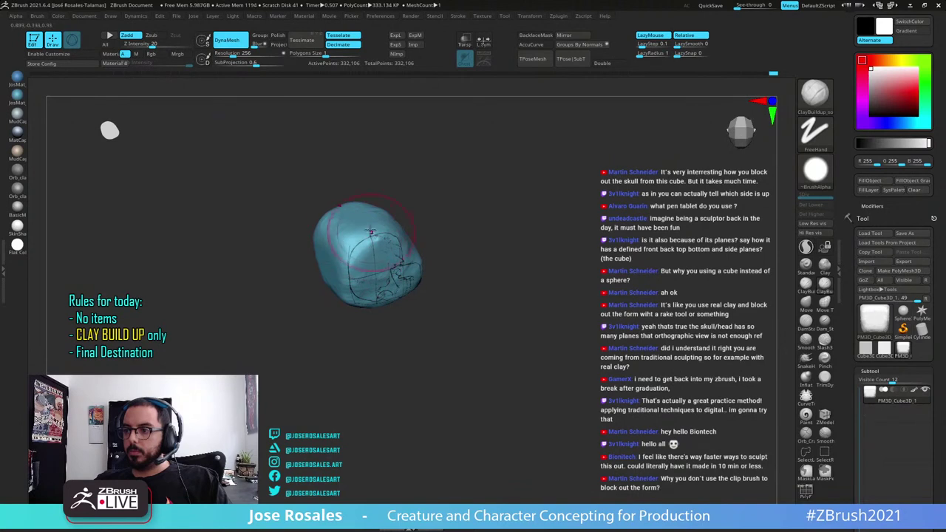
pyautogui.moveTo(385, 238)
pyautogui.mouseDown(button='right')
pyautogui.moveTo(407, 232)
pyautogui.moveTo(395, 240)
pyautogui.mouseUp(button='right')
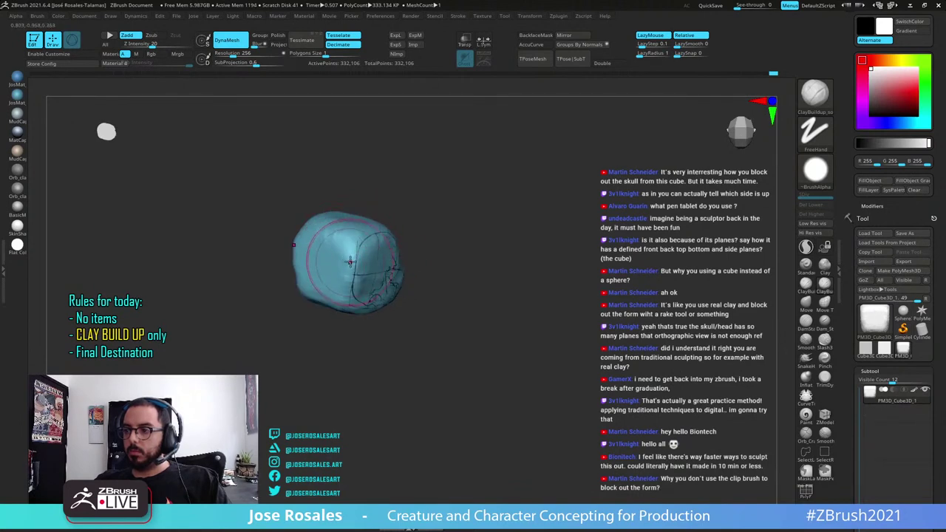
pyautogui.moveTo(351, 261)
pyautogui.mouseDown(button='right')
pyautogui.moveTo(327, 234)
pyautogui.moveTo(318, 247)
pyautogui.moveTo(353, 239)
pyautogui.mouseUp(button='right')
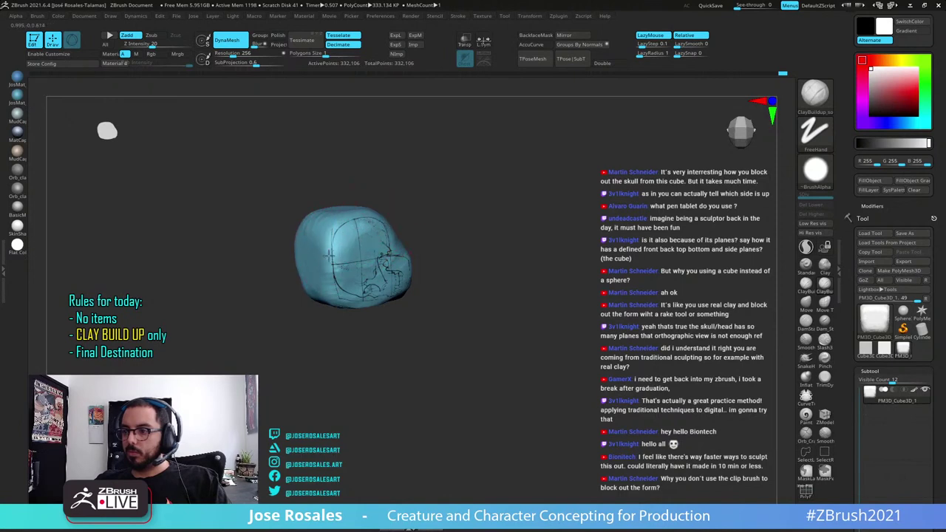
# Carve the front vertical edge beside the face drawing from the forehead down to the cheek
pyautogui.moveTo(330, 307)
pyautogui.mouseDown(button='right')
pyautogui.moveTo(321, 286)
pyautogui.moveTo(264, 310)
pyautogui.moveTo(278, 295)
pyautogui.moveTo(258, 321)
pyautogui.mouseUp(button='right')
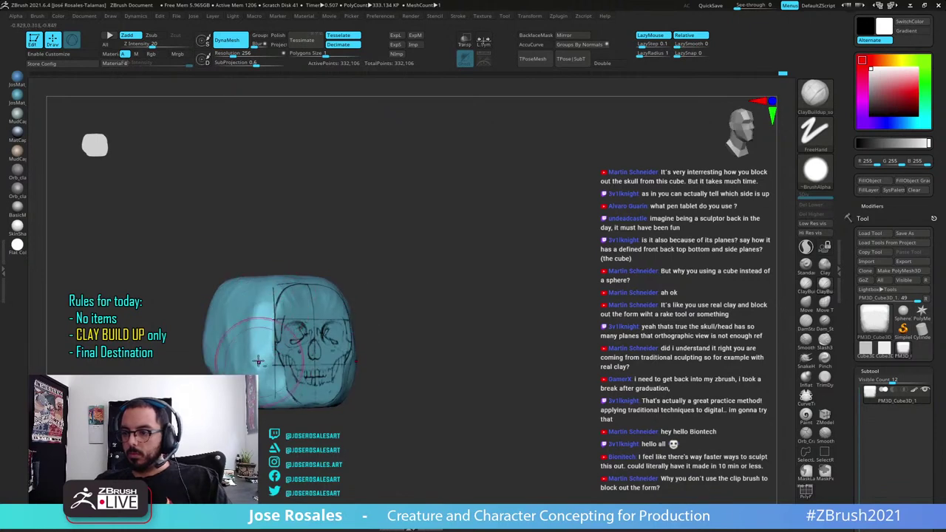
pyautogui.moveTo(264, 309); pyautogui.dragTo(257, 333)
pyautogui.moveTo(267, 287); pyautogui.dragTo(249, 360)
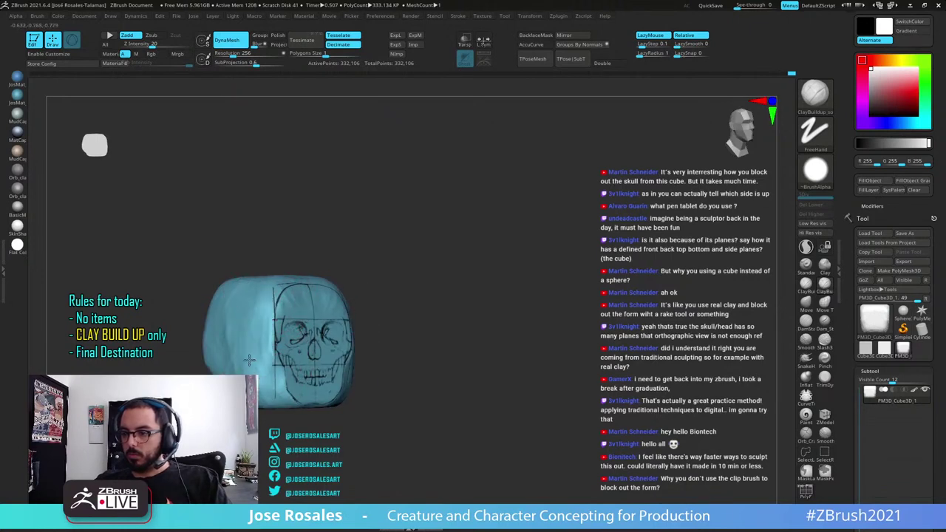
# Carve the opposite lower front edge between the front and side jaw drawings and check it from the front
pyautogui.moveTo(318, 237)
pyautogui.mouseDown(button='right')
pyautogui.moveTo(281, 221)
pyautogui.moveTo(258, 180)
pyautogui.moveTo(274, 229)
pyautogui.mouseUp(button='right')
pyautogui.moveTo(369, 339); pyautogui.dragTo(339, 359, button='right')
pyautogui.moveTo(339, 359)
pyautogui.mouseDown()
pyautogui.moveTo(340, 302)
pyautogui.moveTo(359, 368)
pyautogui.mouseUp()
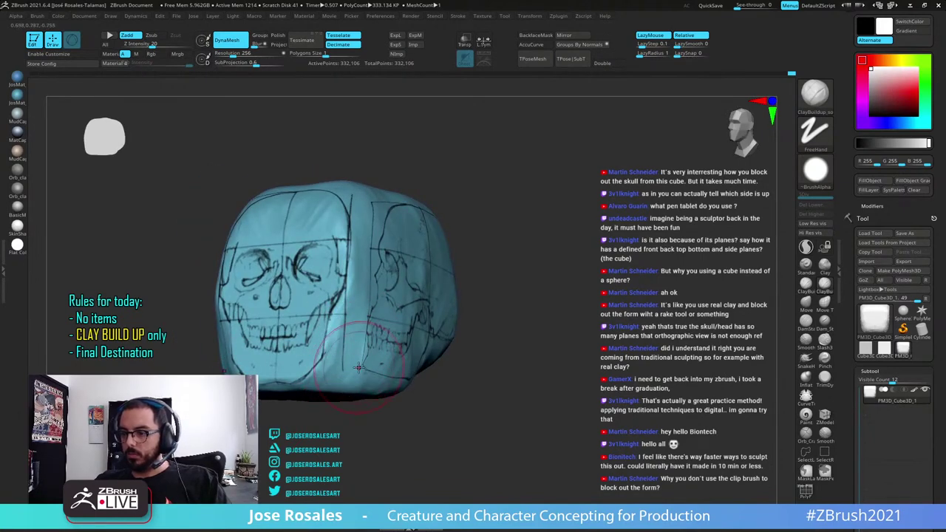
pyautogui.keyDown('alt'); pyautogui.moveTo(358, 387); pyautogui.dragTo(363, 323, button='right'); pyautogui.keyUp('alt')
pyautogui.moveTo(364, 324)
pyautogui.mouseDown()
pyautogui.moveTo(369, 290)
pyautogui.moveTo(376, 345)
pyautogui.mouseUp()
pyautogui.keyDown('shift'); pyautogui.moveTo(382, 340); pyautogui.dragTo(488, 302, button='right'); pyautogui.keyUp('shift')
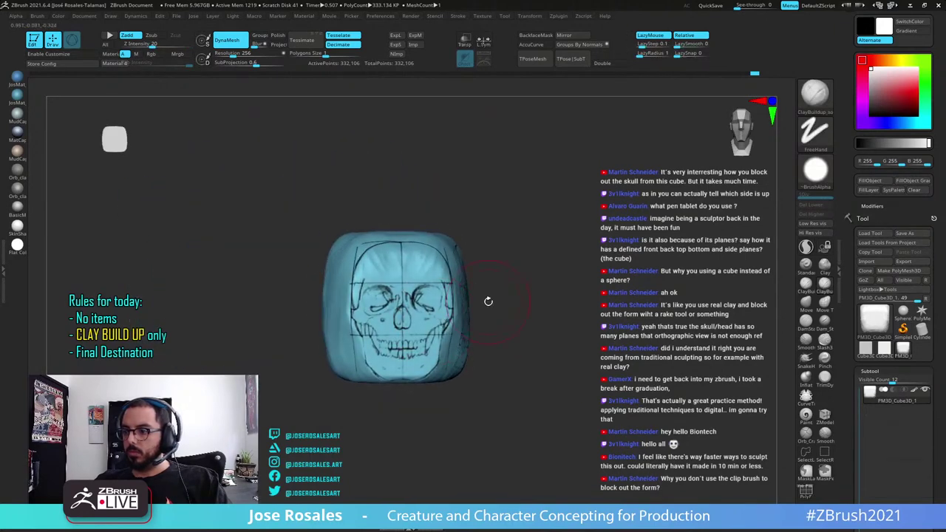
# Hide the painted skull drawings on the subtool and inspect the bare form from the front and side
pyautogui.moveTo(496, 338); pyautogui.dragTo(428, 334, button='right')
pyautogui.moveTo(914, 391); pyautogui.dragTo(914, 409)
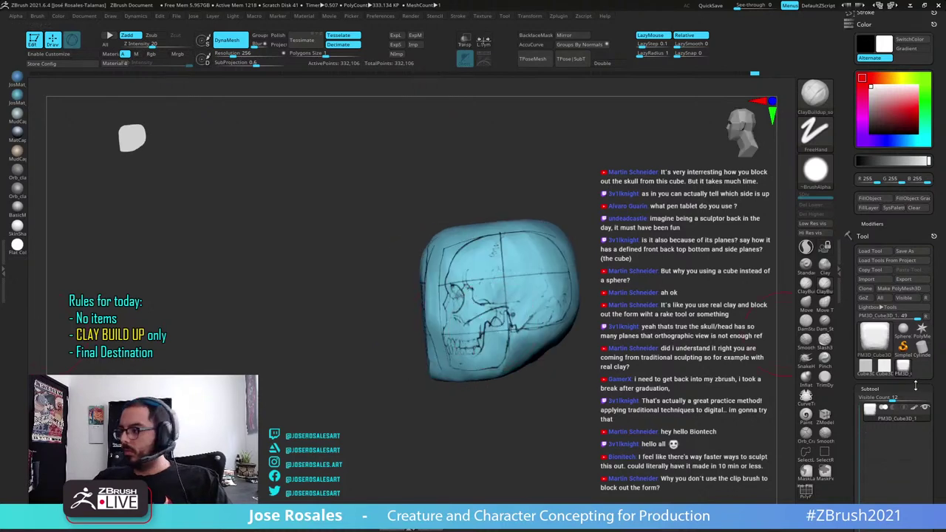
pyautogui.click(915, 408)
pyautogui.keyDown('ctrl'); pyautogui.moveTo(548, 307); pyautogui.dragTo(545, 248, button='right'); pyautogui.keyUp('ctrl')
pyautogui.moveTo(447, 332); pyautogui.dragTo(477, 377, button='right')
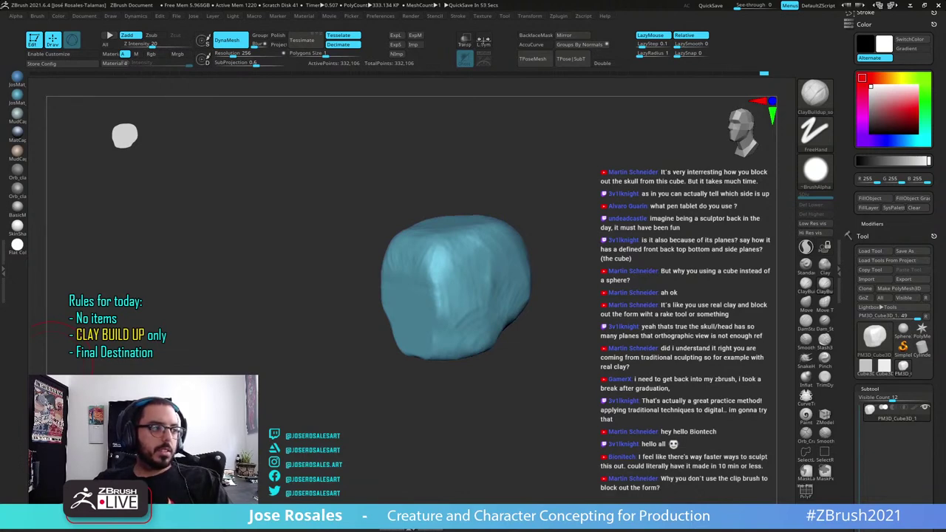
pyautogui.moveTo(399, 285)
pyautogui.mouseDown(button='right')
pyautogui.moveTo(414, 288)
pyautogui.moveTo(419, 328)
pyautogui.moveTo(403, 287)
pyautogui.mouseUp(button='right')
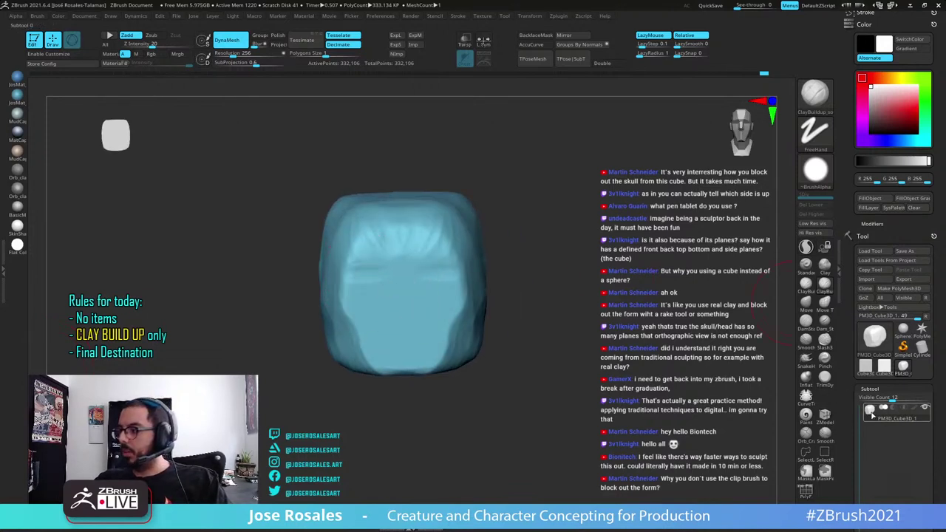
pyautogui.moveTo(391, 308); pyautogui.dragTo(384, 317, button='right')
# Carve the side plane of the bare lower jaw from the chin corner back to the jaw angle
pyautogui.moveTo(431, 354); pyautogui.dragTo(436, 358, button='right')
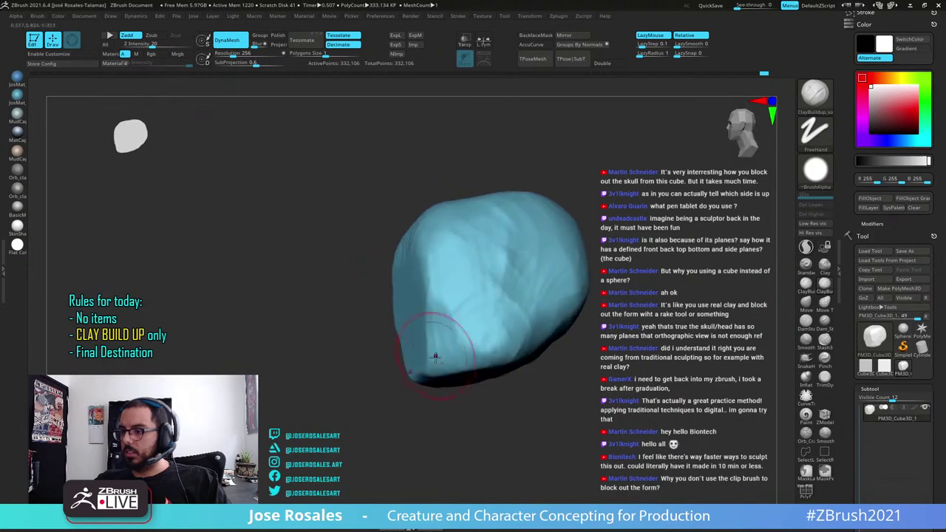
pyautogui.moveTo(435, 357); pyautogui.dragTo(433, 363)
pyautogui.moveTo(430, 366); pyautogui.dragTo(433, 370, button='right')
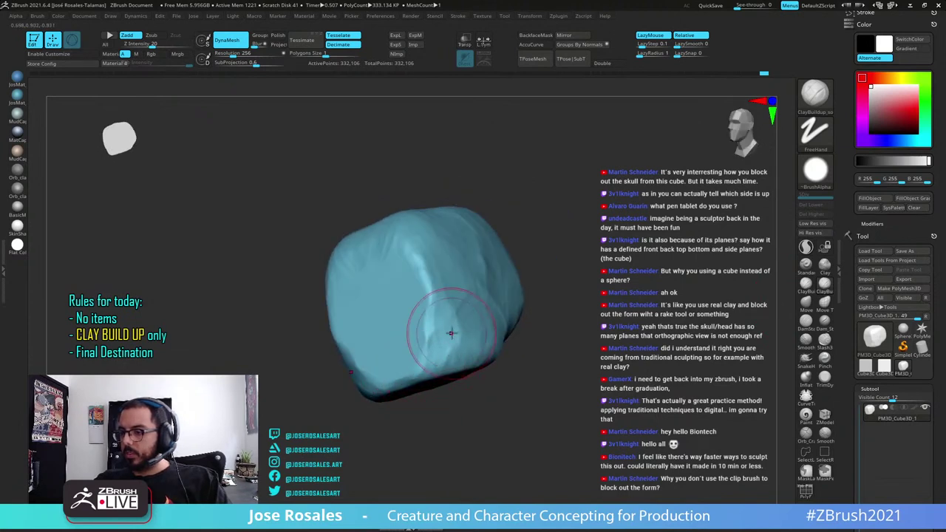
pyautogui.moveTo(534, 320)
pyautogui.mouseDown()
pyautogui.moveTo(479, 325)
pyautogui.moveTo(504, 342)
pyautogui.moveTo(510, 331)
pyautogui.moveTo(498, 345)
pyautogui.mouseUp()
pyautogui.moveTo(498, 346); pyautogui.dragTo(520, 347, button='right')
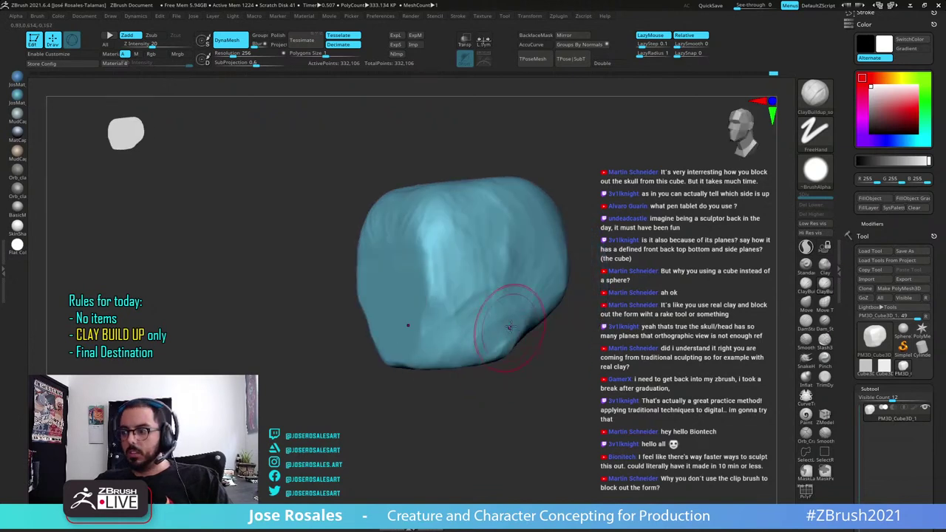
pyautogui.moveTo(502, 318); pyautogui.dragTo(467, 364)
pyautogui.moveTo(488, 374); pyautogui.dragTo(510, 375, button='right')
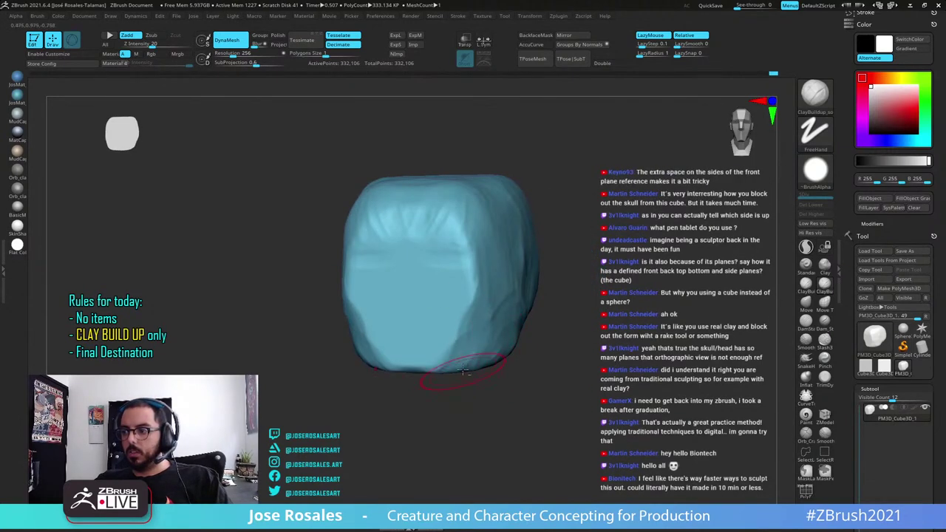
# Carve the edge from cheek to jaw on the opposite side and check the front silhouette
pyautogui.moveTo(431, 375); pyautogui.dragTo(457, 373, button='right')
pyautogui.moveTo(346, 316); pyautogui.dragTo(354, 335)
pyautogui.moveTo(353, 334); pyautogui.dragTo(434, 311, button='right')
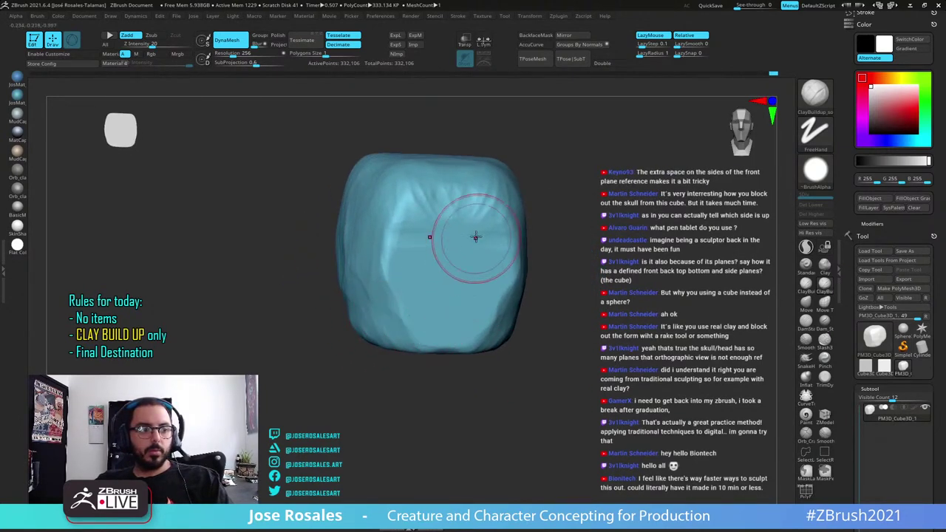
pyautogui.moveTo(435, 270)
pyautogui.keyDown('alt'); pyautogui.mouseDown(button='right')
pyautogui.moveTo(403, 250)
pyautogui.moveTo(470, 236)
pyautogui.mouseUp(button='right'); pyautogui.keyUp('alt')
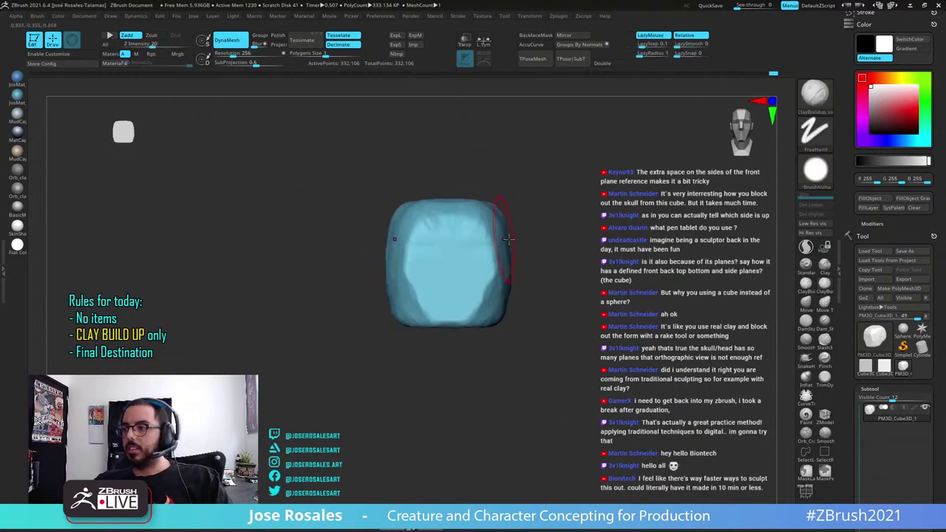
# Carve the side of the cranium and the rear vertical edge where it meets the back plane
pyautogui.moveTo(374, 265); pyautogui.dragTo(431, 273, button='right')
pyautogui.moveTo(362, 238)
pyautogui.mouseDown()
pyautogui.moveTo(337, 281)
pyautogui.moveTo(320, 230)
pyautogui.mouseUp()
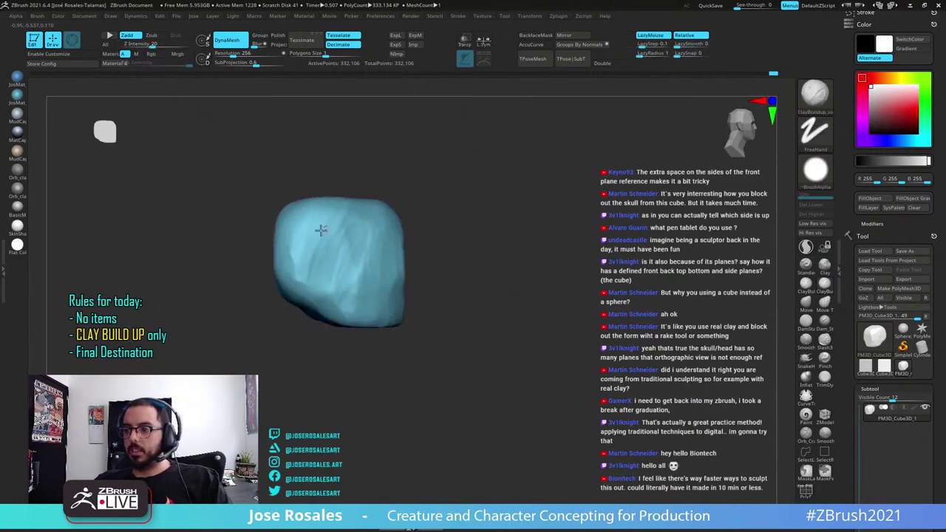
pyautogui.moveTo(290, 293)
pyautogui.mouseDown(button='right')
pyautogui.moveTo(380, 327)
pyautogui.moveTo(376, 318)
pyautogui.mouseUp(button='right')
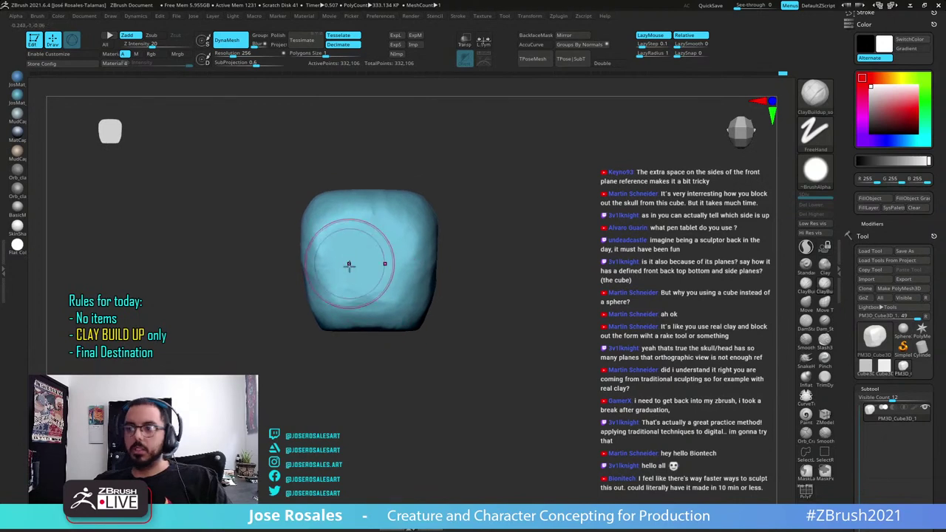
pyautogui.moveTo(331, 223); pyautogui.dragTo(358, 210, button='right')
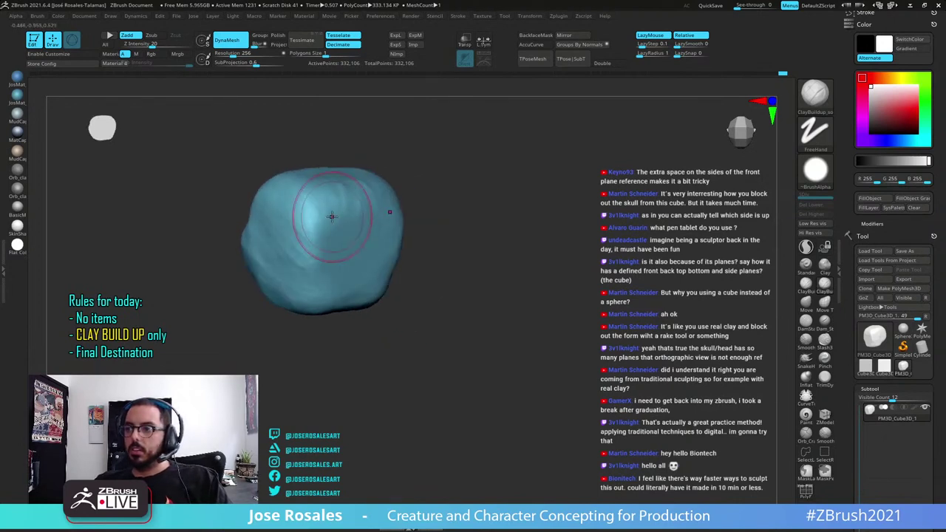
pyautogui.moveTo(258, 202); pyautogui.dragTo(340, 179, button='right')
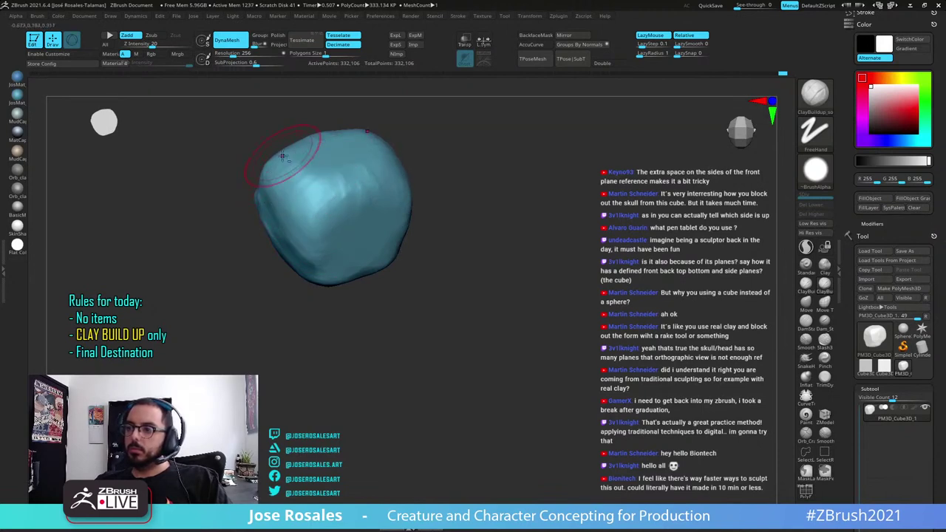
pyautogui.moveTo(282, 156); pyautogui.dragTo(232, 183, button='right')
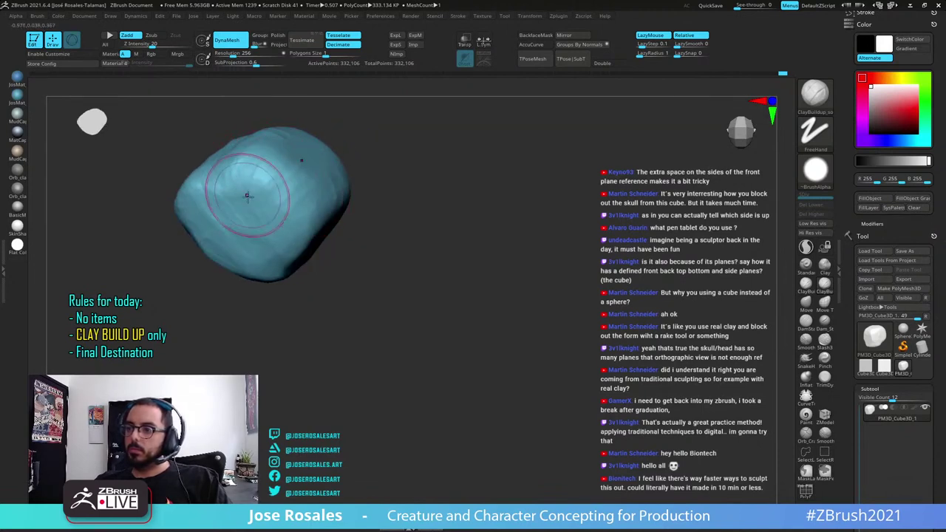
pyautogui.moveTo(247, 194); pyautogui.dragTo(274, 172)
# Round the upper rear corner of the bare cranium where its back, side and top planes meet
pyautogui.moveTo(310, 191); pyautogui.dragTo(315, 206, button='right')
pyautogui.moveTo(312, 271)
pyautogui.mouseDown(button='right')
pyautogui.moveTo(336, 201)
pyautogui.moveTo(329, 237)
pyautogui.mouseUp(button='right')
pyautogui.moveTo(317, 189); pyautogui.dragTo(331, 178, button='right')
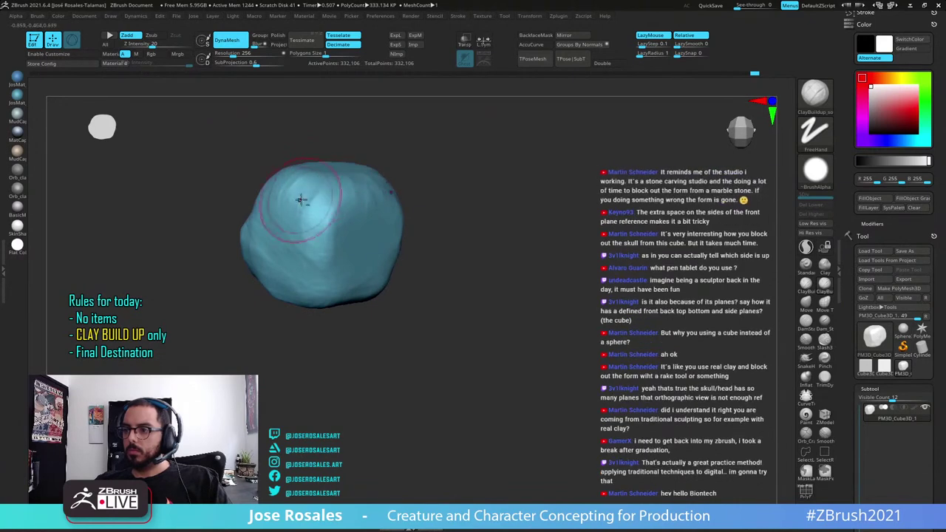
pyautogui.moveTo(301, 199); pyautogui.dragTo(303, 179)
pyautogui.moveTo(304, 212); pyautogui.dragTo(322, 196, button='right')
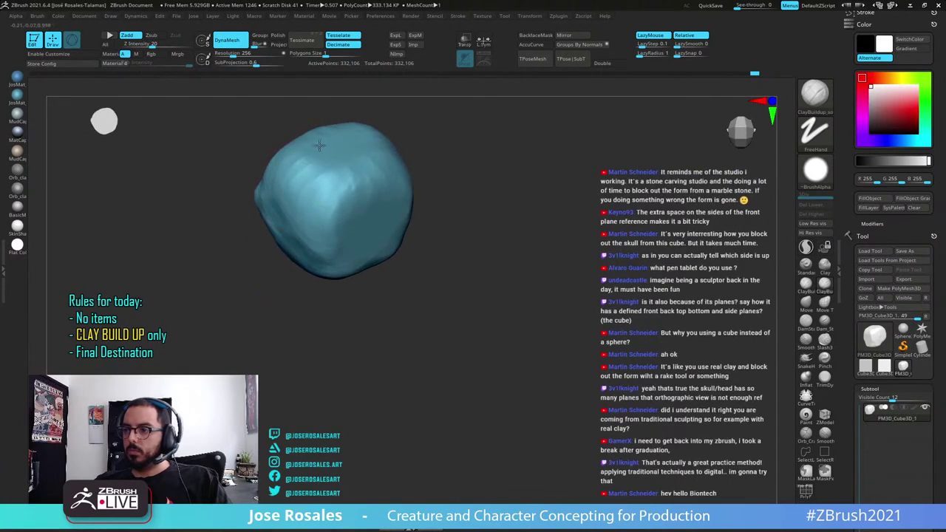
pyautogui.moveTo(277, 160); pyautogui.dragTo(280, 193)
pyautogui.moveTo(293, 188)
pyautogui.mouseDown(button='right')
pyautogui.moveTo(266, 224)
pyautogui.moveTo(311, 223)
pyautogui.mouseUp(button='right')
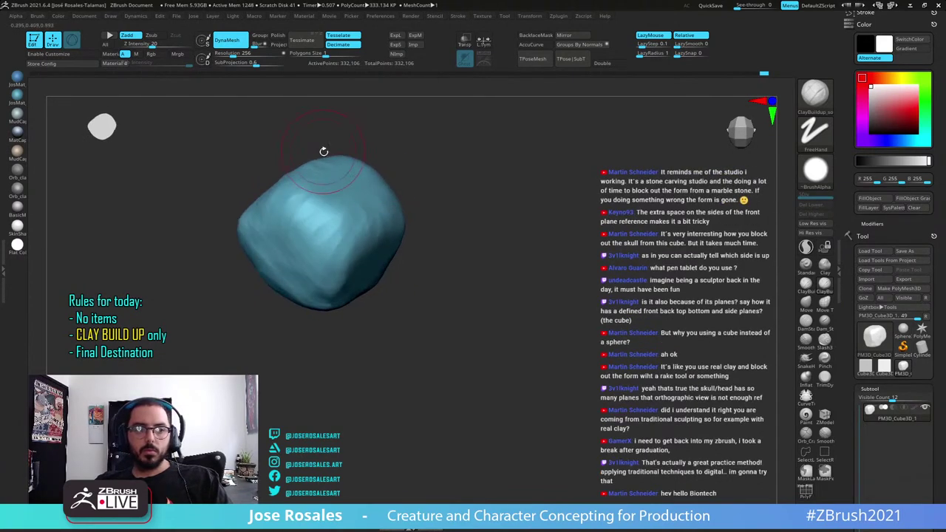
# Soften the remaining rear edges of the bare cranium, carving from the crown over the back toward the base
pyautogui.moveTo(376, 187); pyautogui.dragTo(338, 224)
pyautogui.moveTo(396, 127); pyautogui.dragTo(424, 205)
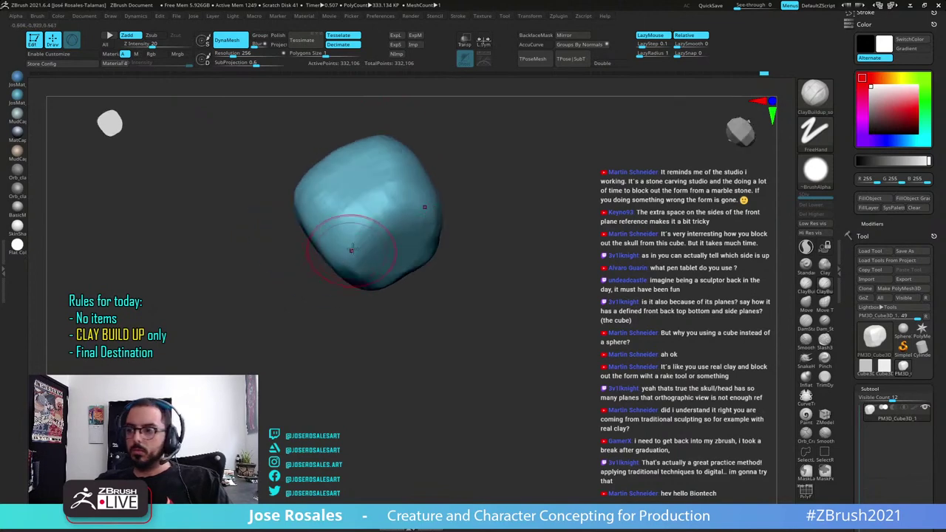
pyautogui.moveTo(367, 199); pyautogui.dragTo(338, 237)
pyautogui.moveTo(341, 222)
pyautogui.mouseDown(button='right')
pyautogui.moveTo(363, 226)
pyautogui.moveTo(353, 255)
pyautogui.mouseUp(button='right')
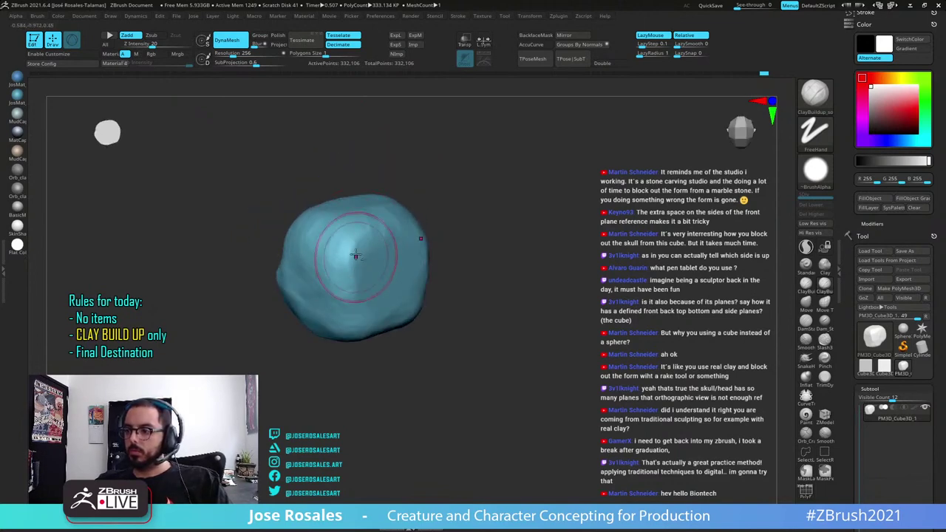
pyautogui.moveTo(354, 256)
pyautogui.mouseDown()
pyautogui.moveTo(368, 228)
pyautogui.moveTo(351, 274)
pyautogui.mouseUp()
pyautogui.moveTo(351, 280); pyautogui.dragTo(318, 215, button='right')
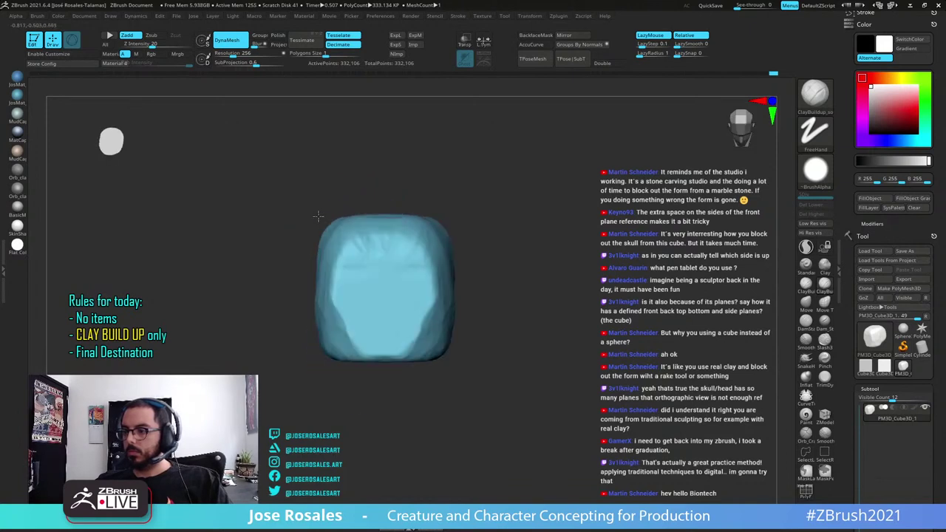
# Carve the temple edge between forehead and side plane, from its upper corner downward
pyautogui.moveTo(431, 206)
pyautogui.mouseDown(button='right')
pyautogui.moveTo(413, 223)
pyautogui.moveTo(427, 208)
pyautogui.mouseUp(button='right')
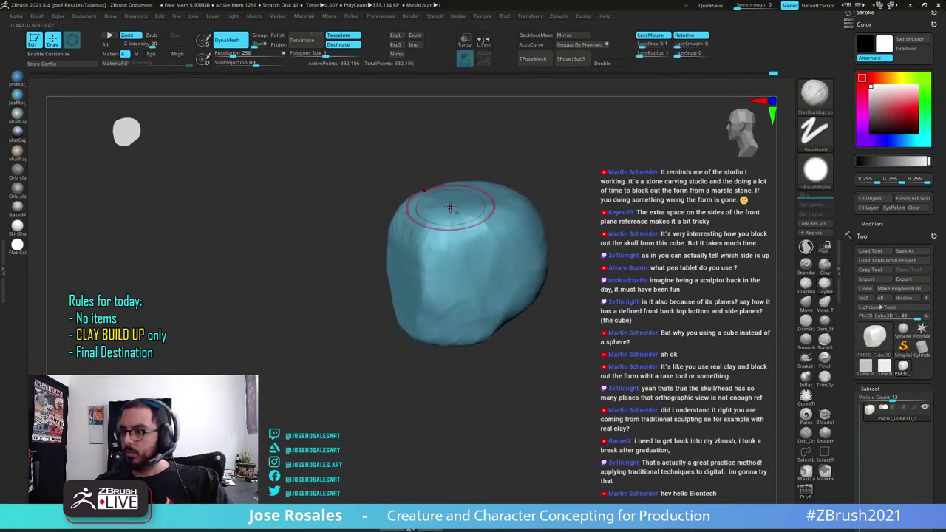
pyautogui.moveTo(437, 233); pyautogui.dragTo(422, 268)
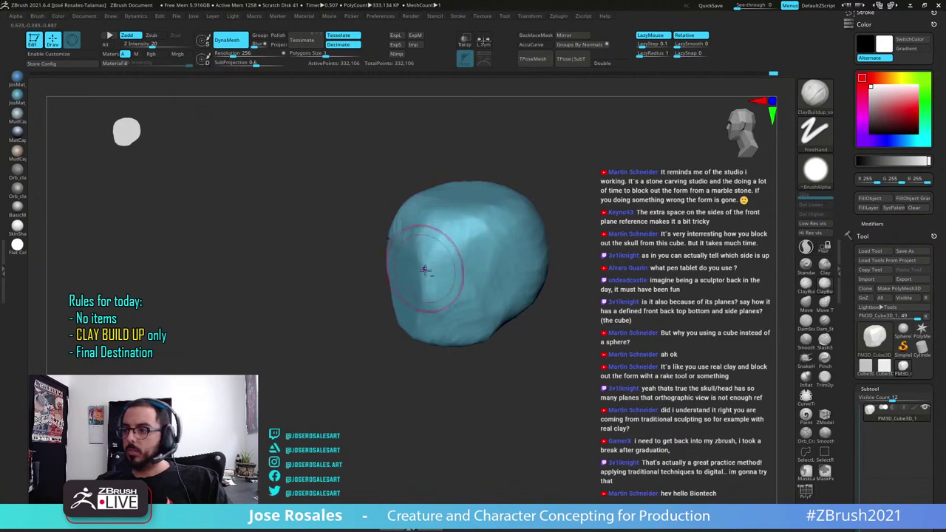
pyautogui.moveTo(418, 267)
pyautogui.mouseDown(button='right')
pyautogui.moveTo(443, 244)
pyautogui.moveTo(421, 216)
pyautogui.mouseUp(button='right')
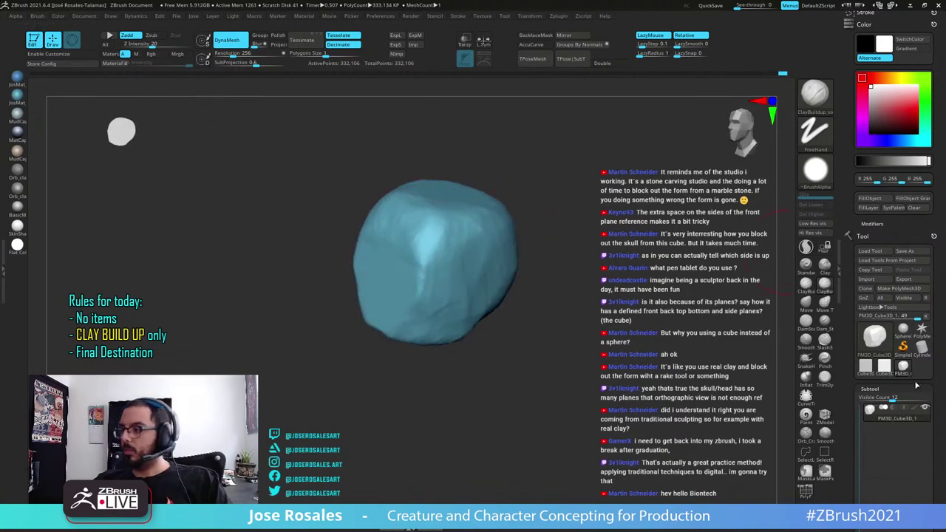
# Show the painted skull drawing and carve in the eye sockets and the nasal opening
pyautogui.click(915, 408)
pyautogui.moveTo(407, 281)
pyautogui.mouseDown(button='right')
pyautogui.moveTo(441, 266)
pyautogui.moveTo(431, 229)
pyautogui.mouseUp(button='right')
pyautogui.moveTo(391, 249)
pyautogui.mouseDown()
pyautogui.moveTo(408, 250)
pyautogui.moveTo(389, 245)
pyautogui.mouseUp()
pyautogui.moveTo(424, 255)
pyautogui.keyDown('ctrl'); pyautogui.mouseDown(button='right')
pyautogui.moveTo(403, 246)
pyautogui.moveTo(444, 276)
pyautogui.mouseUp(button='right'); pyautogui.keyUp('ctrl')
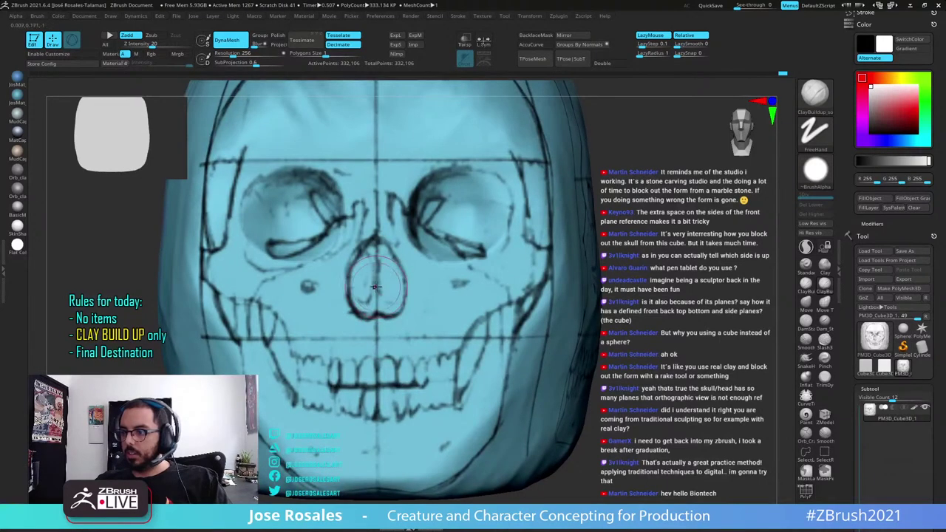
pyautogui.moveTo(374, 273); pyautogui.dragTo(368, 307)
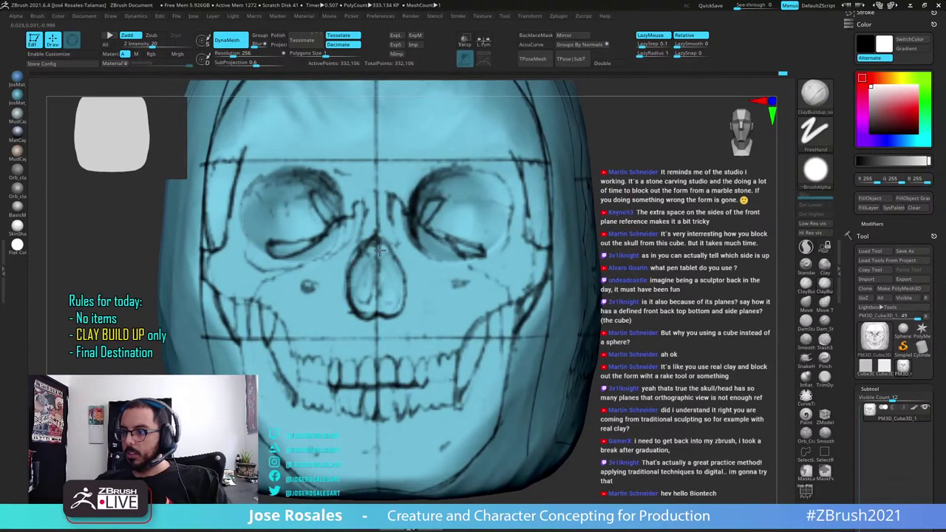
pyautogui.keyDown('ctrl'); pyautogui.moveTo(444, 283); pyautogui.dragTo(418, 270, button='right'); pyautogui.keyUp('ctrl')
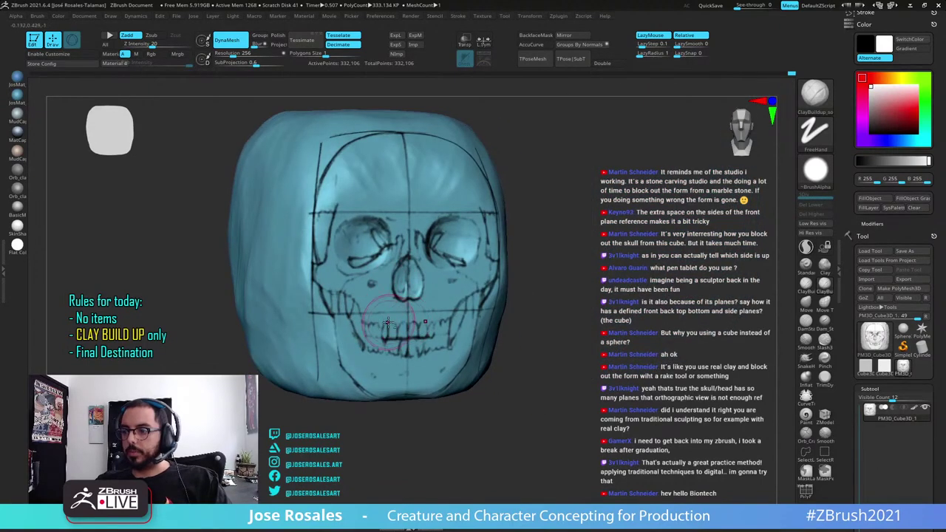
# Carve the hollows beside the teeth along the drawn lines running from cheekbone to lower jaw
pyautogui.moveTo(395, 326); pyautogui.dragTo(373, 325, button='right')
pyautogui.keyDown('ctrl'); pyautogui.moveTo(373, 325); pyautogui.dragTo(443, 316, button='right'); pyautogui.keyUp('ctrl')
pyautogui.moveTo(514, 296); pyautogui.dragTo(501, 335)
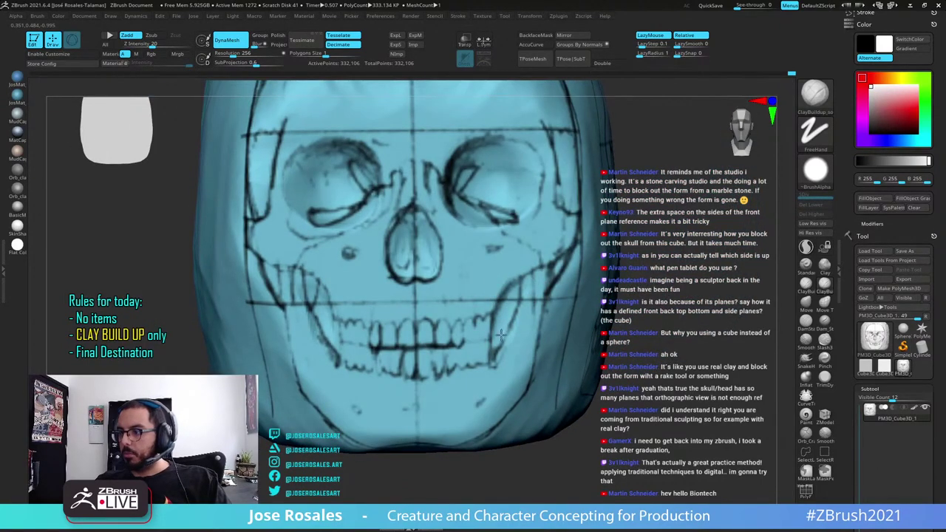
pyautogui.moveTo(512, 294); pyautogui.dragTo(508, 329)
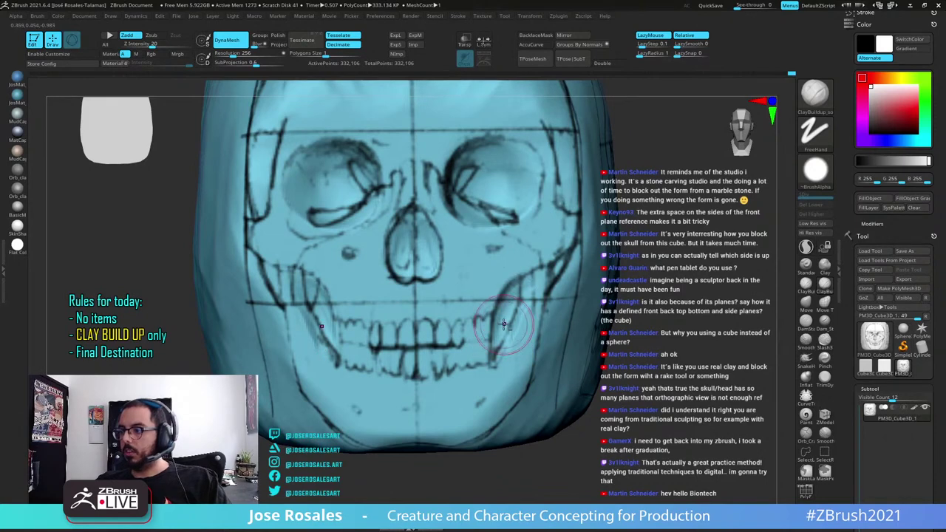
pyautogui.moveTo(512, 344)
pyautogui.keyDown('ctrl'); pyautogui.mouseDown(button='right')
pyautogui.moveTo(506, 305)
pyautogui.moveTo(462, 309)
pyautogui.mouseUp(button='right'); pyautogui.keyUp('ctrl')
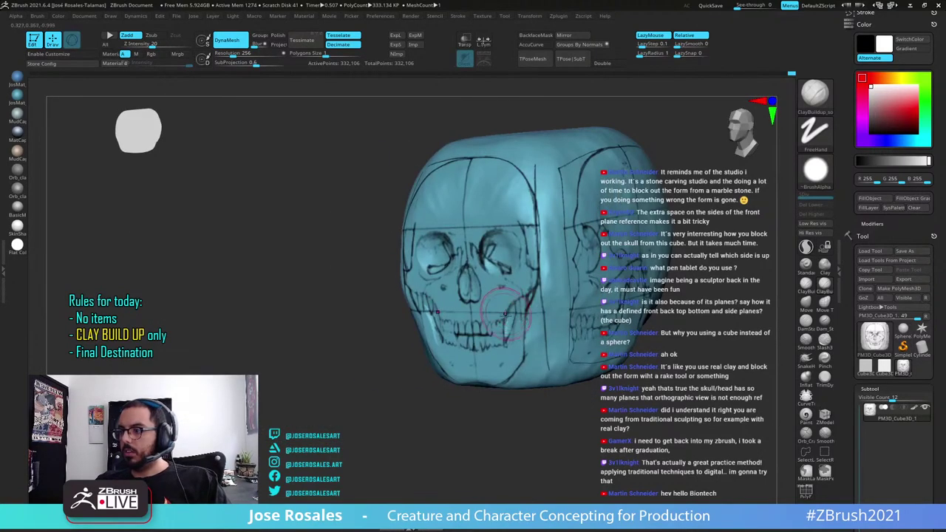
# Hide the painted drawing and deepen the eye sockets on the bare form
pyautogui.click(914, 408)
pyautogui.moveTo(593, 353); pyautogui.dragTo(676, 341, button='right')
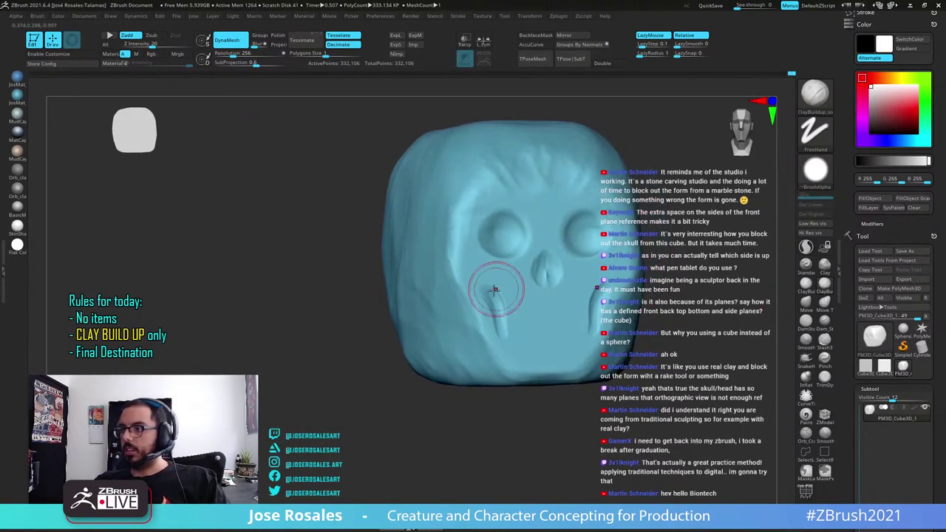
pyautogui.moveTo(528, 254)
pyautogui.keyDown('ctrl'); pyautogui.mouseDown(button='right')
pyautogui.moveTo(503, 238)
pyautogui.moveTo(467, 243)
pyautogui.mouseUp(button='right'); pyautogui.keyUp('ctrl')
pyautogui.keyDown('alt'); pyautogui.moveTo(467, 243); pyautogui.dragTo(355, 278, button='right'); pyautogui.keyUp('alt')
pyautogui.moveTo(487, 279)
pyautogui.mouseDown(button='right')
pyautogui.moveTo(405, 276)
pyautogui.moveTo(443, 273)
pyautogui.moveTo(446, 285)
pyautogui.mouseUp(button='right')
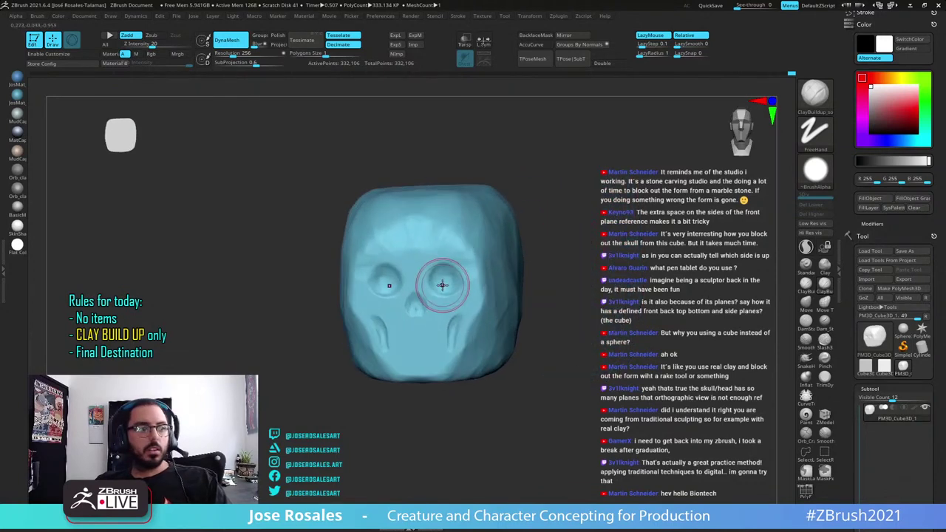
pyautogui.moveTo(445, 285)
pyautogui.keyDown('alt'); pyautogui.mouseDown()
pyautogui.moveTo(471, 276)
pyautogui.moveTo(455, 272)
pyautogui.mouseUp(); pyautogui.keyUp('alt')
pyautogui.moveTo(463, 253)
pyautogui.keyDown('ctrl'); pyautogui.mouseDown(button='right')
pyautogui.moveTo(395, 242)
pyautogui.moveTo(487, 209)
pyautogui.moveTo(472, 248)
pyautogui.moveTo(473, 230)
pyautogui.mouseUp(button='right'); pyautogui.keyUp('ctrl')
# Carve the edge from temple to cheek and cut a groove behind the jaw angle beneath the cranium
pyautogui.moveTo(423, 192); pyautogui.dragTo(413, 260, button='right')
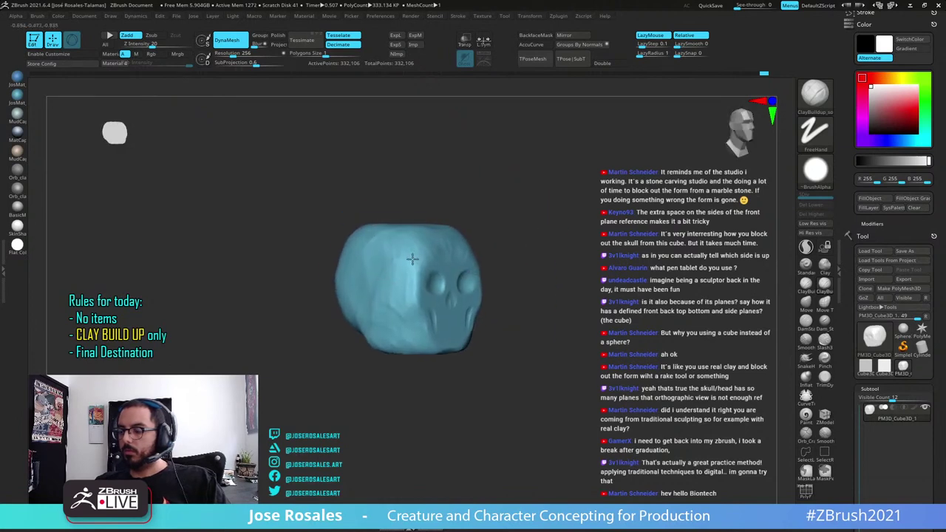
pyautogui.moveTo(414, 259); pyautogui.dragTo(396, 317)
pyautogui.moveTo(392, 349)
pyautogui.mouseDown(button='right')
pyautogui.moveTo(389, 337)
pyautogui.moveTo(407, 328)
pyautogui.moveTo(365, 346)
pyautogui.mouseUp(button='right')
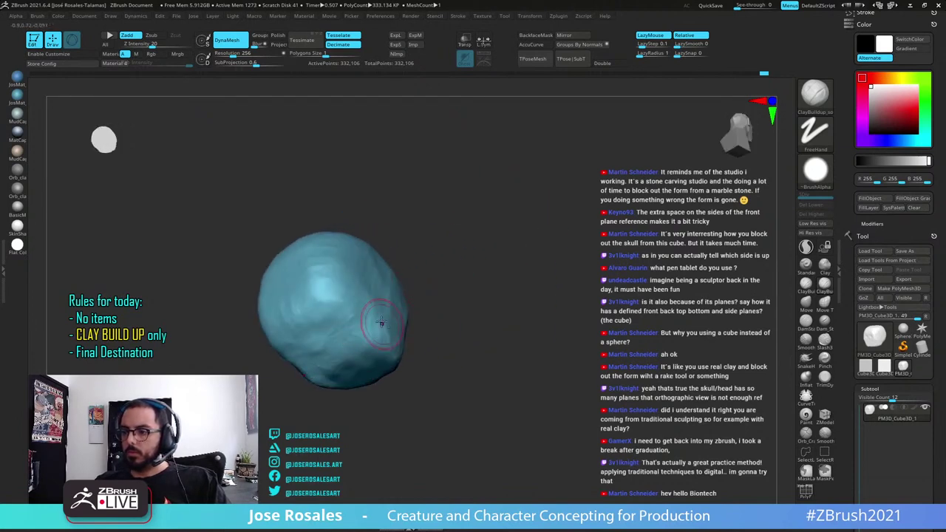
pyautogui.moveTo(370, 345)
pyautogui.mouseDown()
pyautogui.moveTo(357, 310)
pyautogui.moveTo(345, 332)
pyautogui.mouseUp()
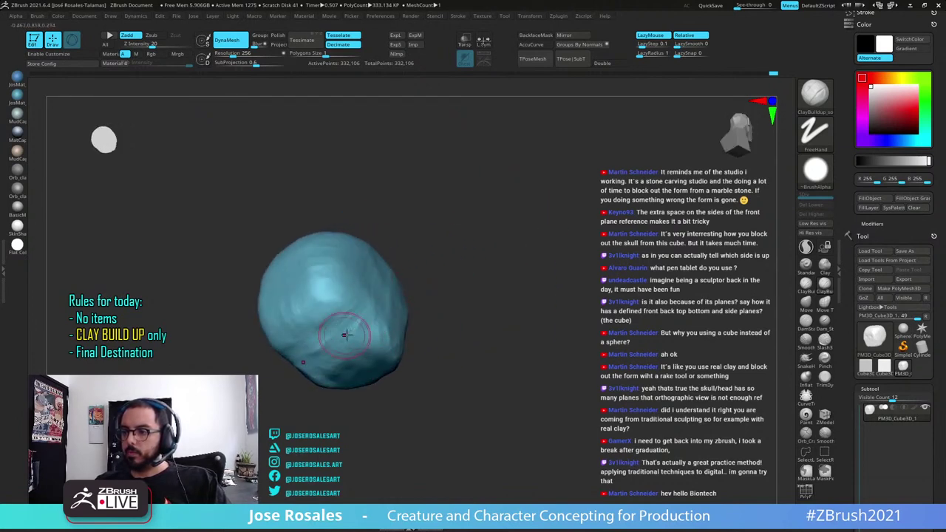
pyautogui.moveTo(345, 332); pyautogui.dragTo(331, 357, button='right')
pyautogui.moveTo(340, 322); pyautogui.dragTo(370, 325, button='right')
pyautogui.moveTo(368, 298); pyautogui.dragTo(328, 331)
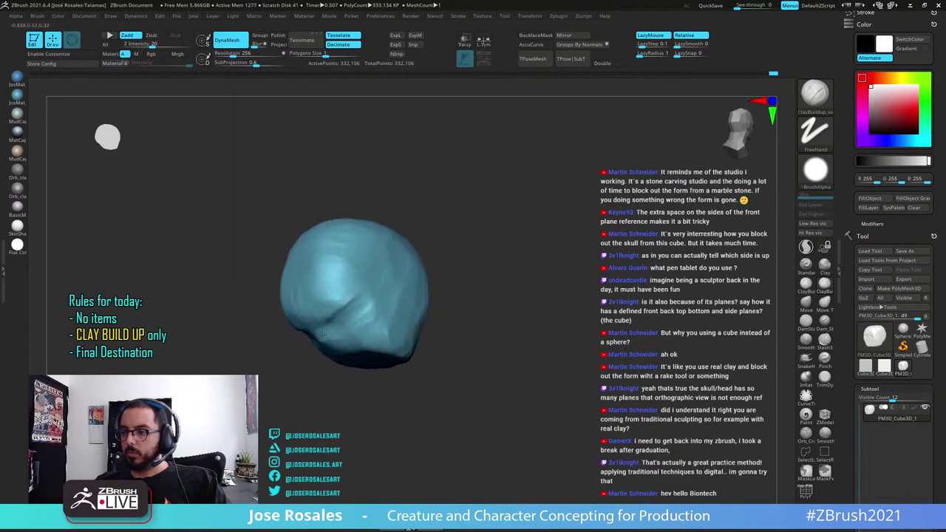
# Compare the carved jaw and cranium with the painted side drawing
pyautogui.moveTo(303, 357); pyautogui.dragTo(556, 342, button='right')
pyautogui.click(915, 408)
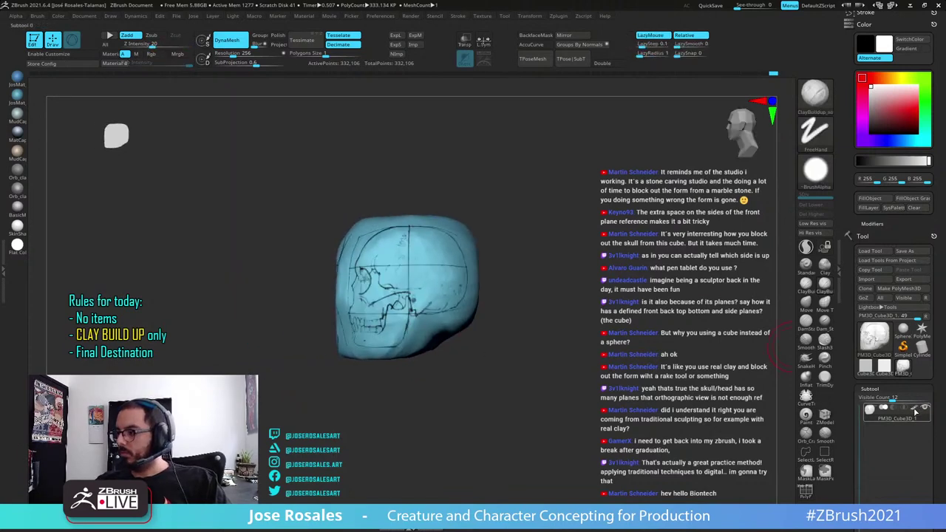
pyautogui.click(915, 408)
pyautogui.moveTo(383, 345); pyautogui.dragTo(428, 346, button='right')
pyautogui.moveTo(428, 346); pyautogui.dragTo(444, 316, button='right')
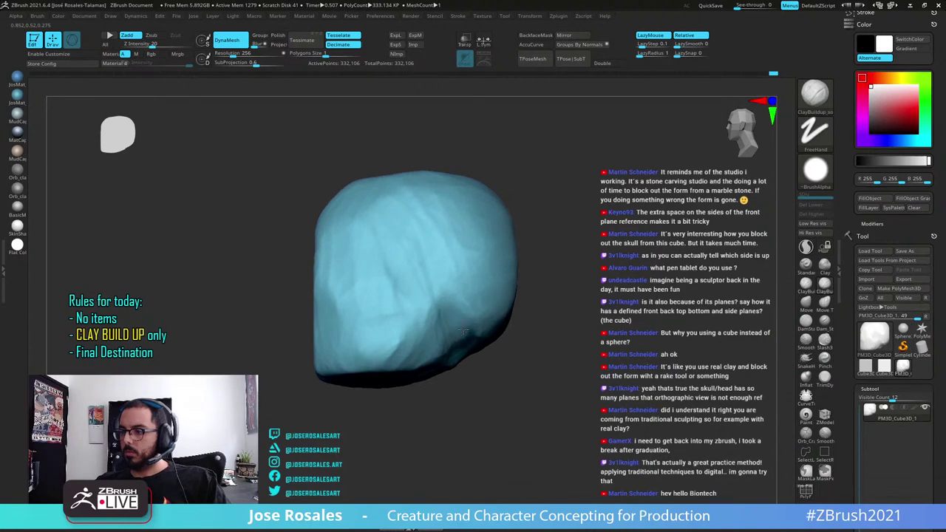
# Carve the upper rear side of the cranium to break its corner into a rounder plane
pyautogui.moveTo(535, 316)
pyautogui.mouseDown(button='right')
pyautogui.moveTo(474, 338)
pyautogui.moveTo(468, 325)
pyautogui.moveTo(480, 331)
pyautogui.moveTo(467, 318)
pyautogui.moveTo(546, 249)
pyautogui.mouseUp(button='right')
pyautogui.moveTo(507, 342)
pyautogui.mouseDown(button='right')
pyautogui.moveTo(454, 287)
pyautogui.moveTo(505, 337)
pyautogui.moveTo(485, 308)
pyautogui.moveTo(470, 362)
pyautogui.moveTo(589, 257)
pyautogui.moveTo(571, 240)
pyautogui.moveTo(530, 251)
pyautogui.mouseUp(button='right')
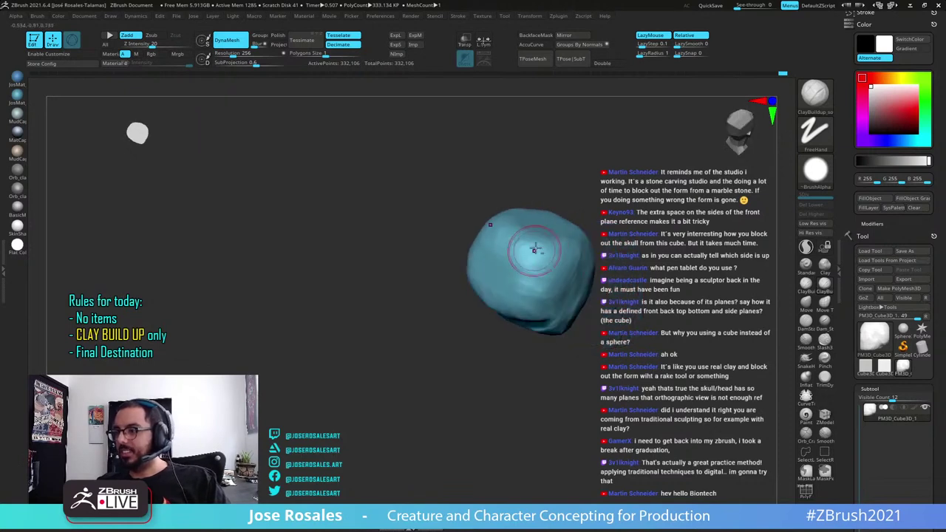
pyautogui.moveTo(532, 251)
pyautogui.keyDown('alt'); pyautogui.mouseDown()
pyautogui.moveTo(554, 235)
pyautogui.moveTo(553, 276)
pyautogui.mouseUp(); pyautogui.keyUp('alt')
pyautogui.moveTo(553, 276)
pyautogui.mouseDown(button='right')
pyautogui.moveTo(543, 264)
pyautogui.moveTo(569, 253)
pyautogui.mouseUp(button='right')
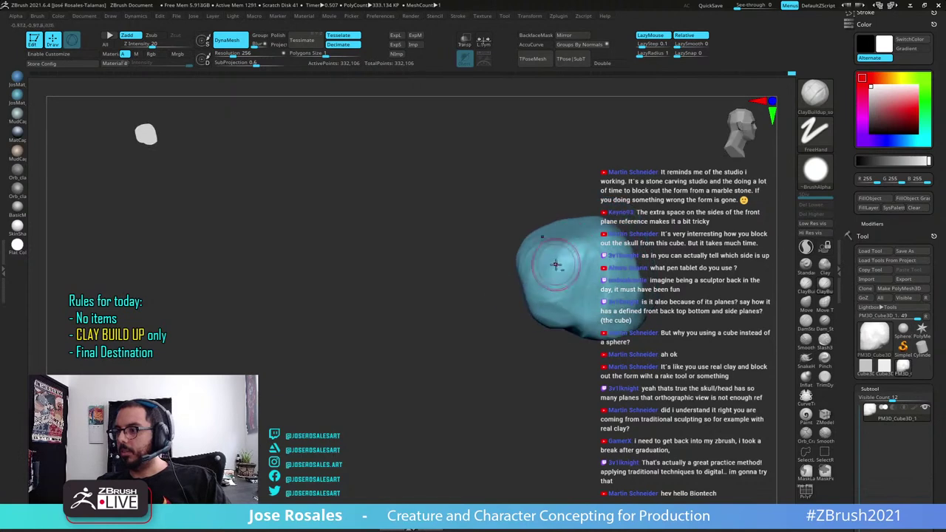
pyautogui.moveTo(550, 276)
pyautogui.keyDown('alt'); pyautogui.mouseDown()
pyautogui.moveTo(578, 251)
pyautogui.moveTo(585, 262)
pyautogui.mouseUp(); pyautogui.keyUp('alt')
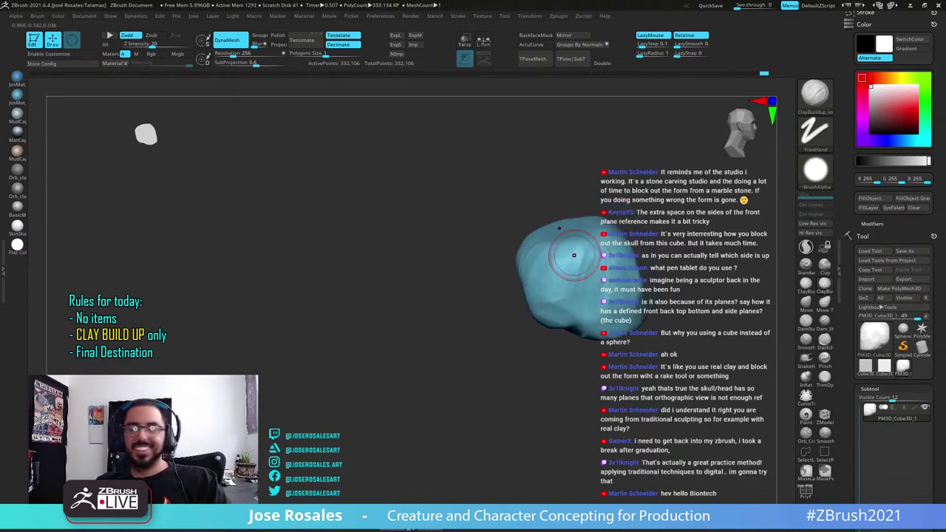
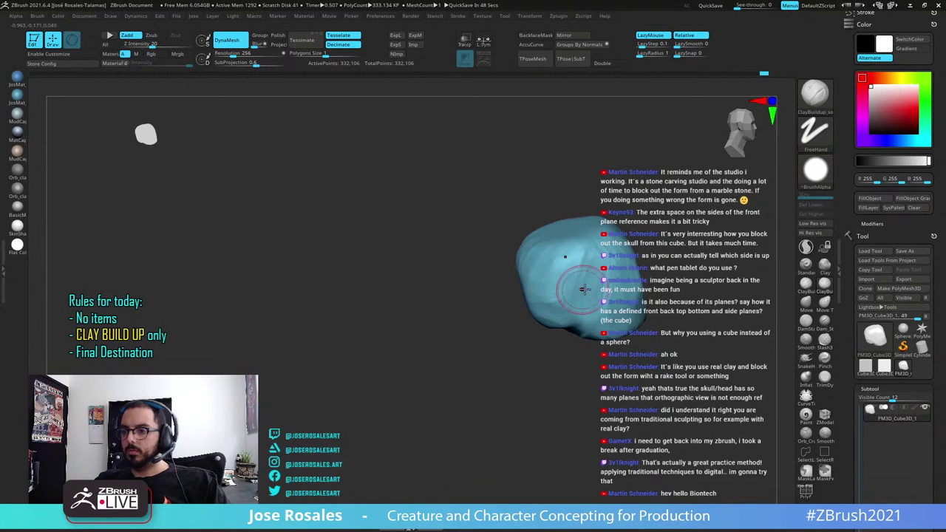
# Enlarge the brush slightly and carve the transition from forehead to crown and side
pyautogui.moveTo(585, 289)
pyautogui.mouseDown(button='right')
pyautogui.moveTo(622, 274)
pyautogui.moveTo(537, 279)
pyautogui.moveTo(388, 321)
pyautogui.moveTo(458, 303)
pyautogui.moveTo(333, 313)
pyautogui.moveTo(338, 336)
pyautogui.mouseUp(button='right')
pyautogui.press('s')
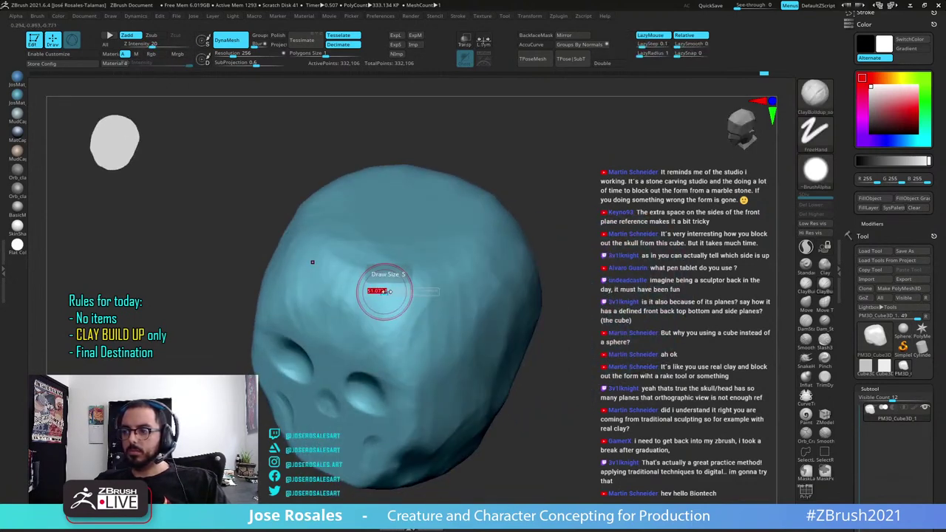
pyautogui.moveTo(386, 291); pyautogui.dragTo(392, 291)
pyautogui.moveTo(392, 291); pyautogui.dragTo(402, 325, button='right')
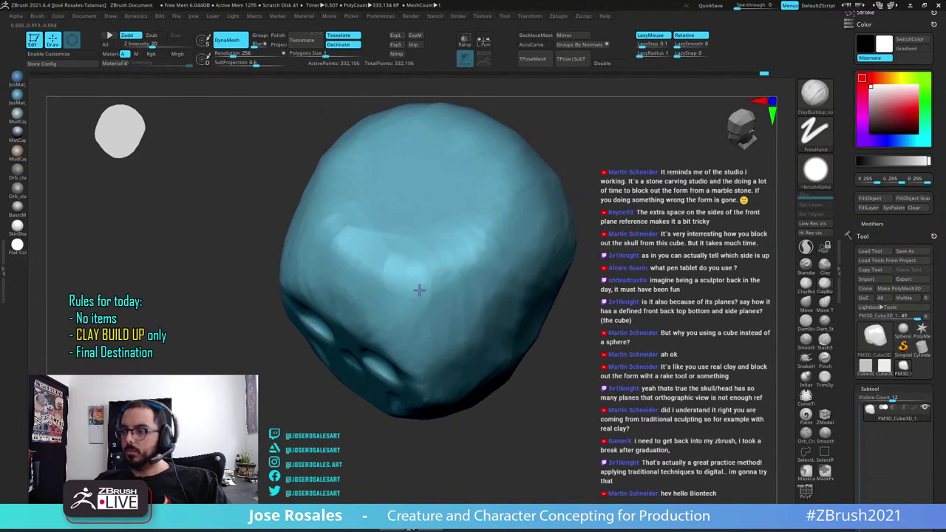
pyautogui.keyDown('alt'); pyautogui.moveTo(467, 264); pyautogui.dragTo(412, 258, button='right'); pyautogui.keyUp('alt')
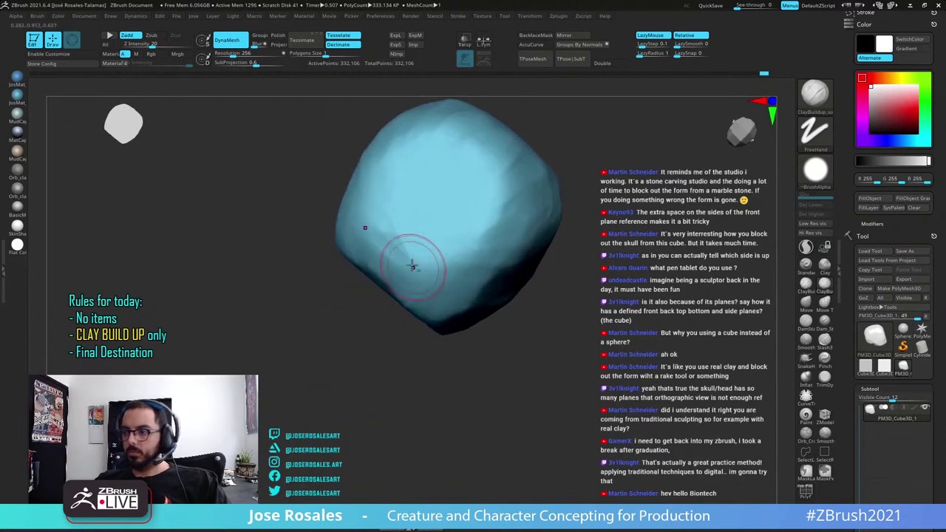
pyautogui.moveTo(412, 266)
pyautogui.mouseDown(button='right')
pyautogui.moveTo(422, 243)
pyautogui.moveTo(454, 291)
pyautogui.moveTo(407, 333)
pyautogui.moveTo(461, 368)
pyautogui.mouseUp(button='right')
pyautogui.keyDown('alt'); pyautogui.moveTo(382, 231); pyautogui.dragTo(386, 325, button='right'); pyautogui.keyUp('alt')
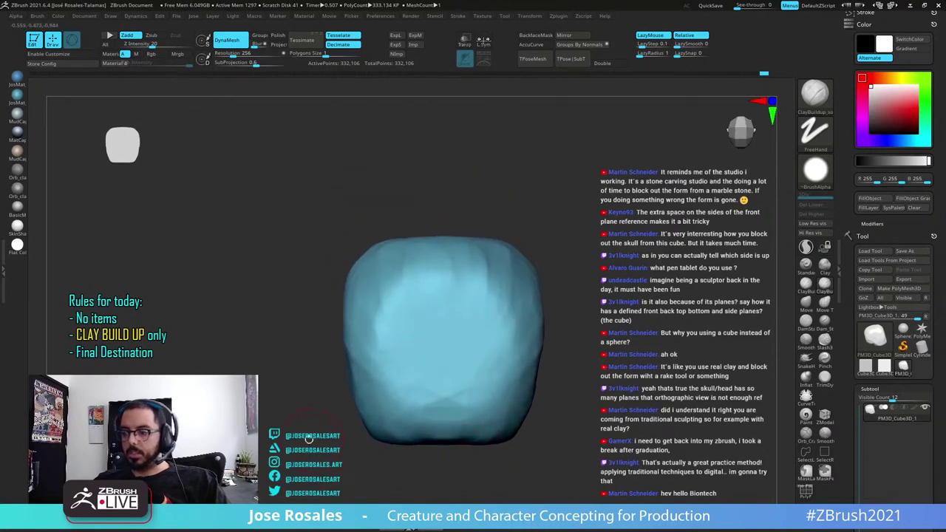
# Carve the forehead and temple corners above the eye sockets to round the front of the cranium
pyautogui.moveTo(464, 427)
pyautogui.mouseDown(button='right')
pyautogui.moveTo(361, 392)
pyautogui.moveTo(339, 370)
pyautogui.mouseUp(button='right')
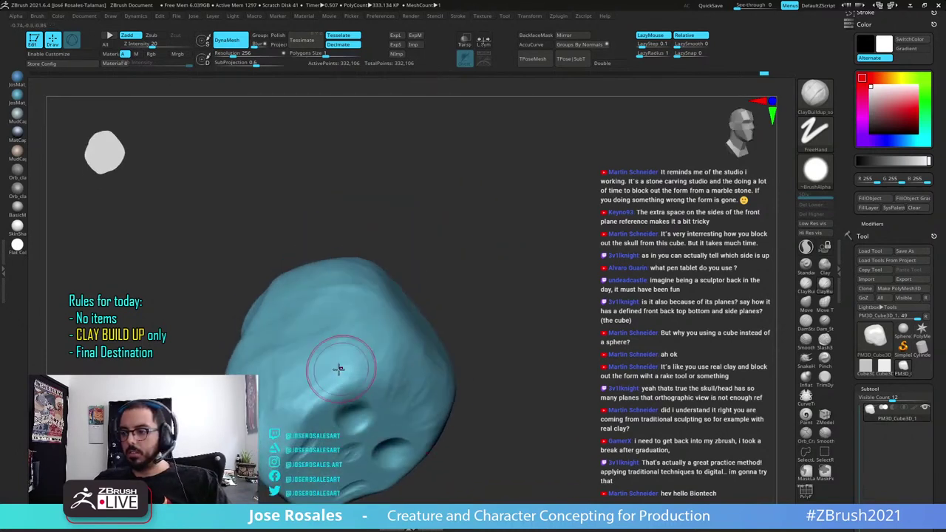
pyautogui.moveTo(325, 401); pyautogui.dragTo(372, 354)
pyautogui.moveTo(373, 352)
pyautogui.keyDown('alt'); pyautogui.mouseDown(button='right')
pyautogui.moveTo(352, 355)
pyautogui.moveTo(389, 335)
pyautogui.mouseUp(button='right'); pyautogui.keyUp('alt')
pyautogui.keyDown('shift'); pyautogui.moveTo(357, 372); pyautogui.dragTo(355, 397, button='right'); pyautogui.keyUp('shift')
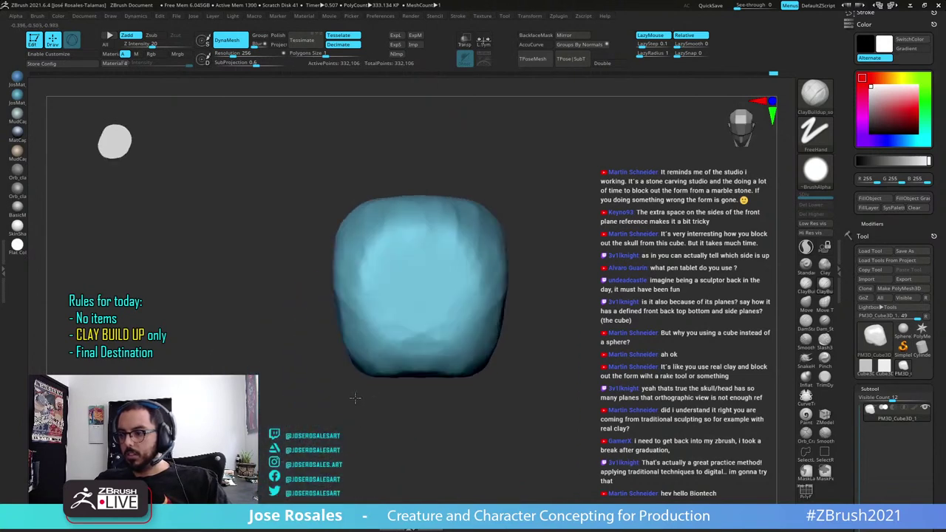
pyautogui.moveTo(389, 364); pyautogui.dragTo(394, 369, button='right')
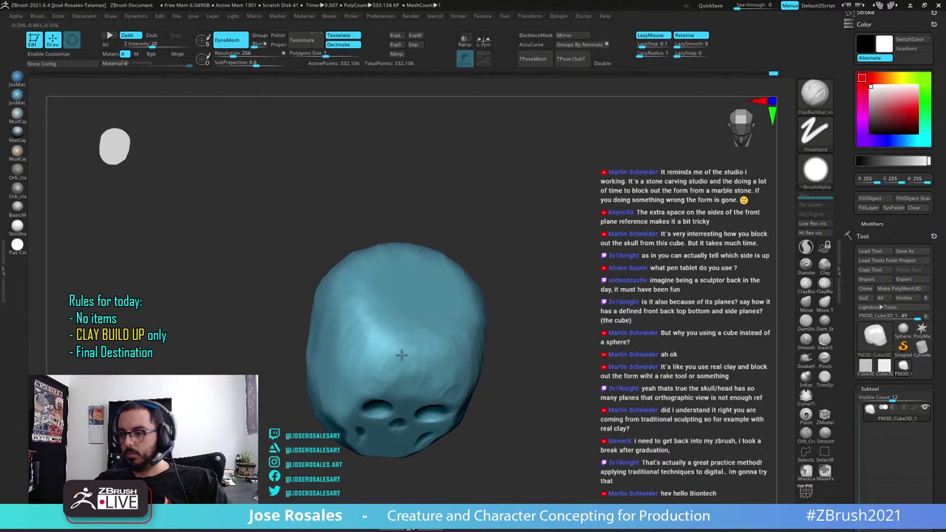
pyautogui.moveTo(384, 350)
pyautogui.mouseDown(button='right')
pyautogui.moveTo(401, 330)
pyautogui.moveTo(434, 350)
pyautogui.mouseUp(button='right')
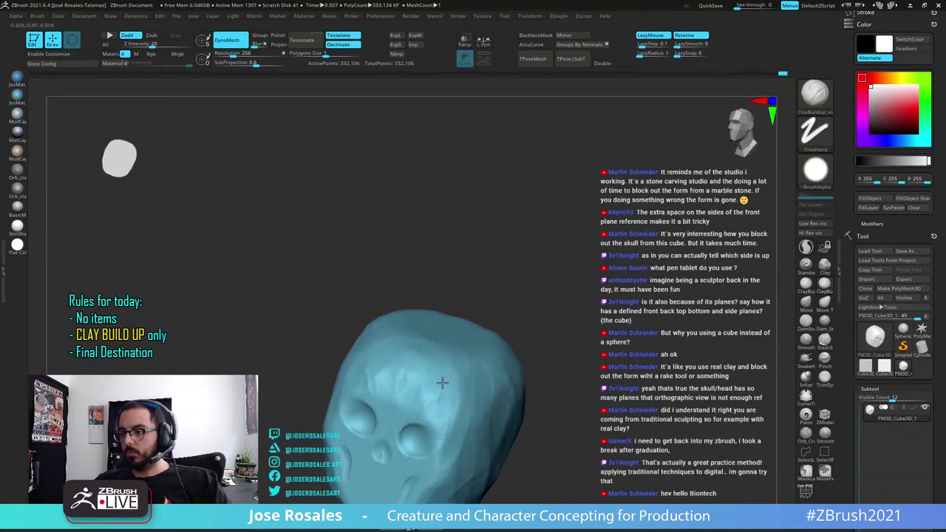
pyautogui.moveTo(449, 400); pyautogui.dragTo(475, 374, button='right')
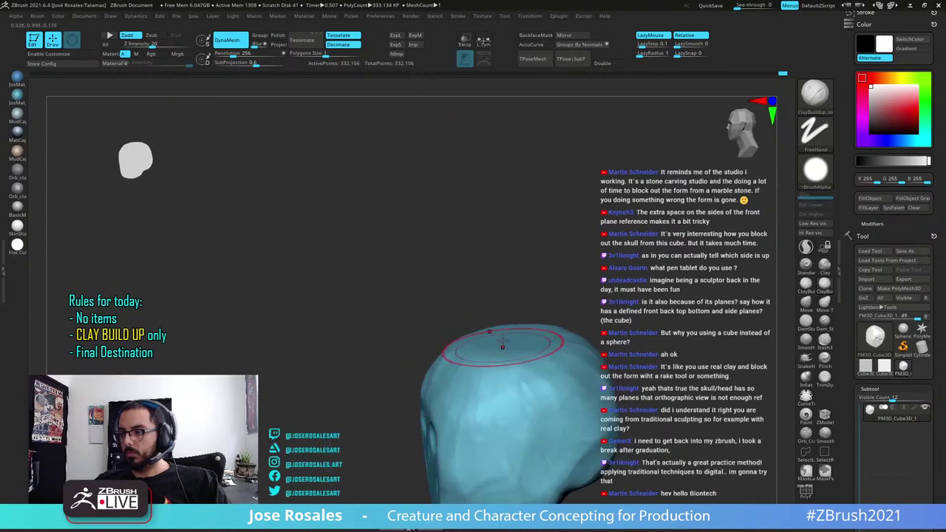
# Remesh the sculpt with DynaMesh and carve the side plane from behind the cheek down to the jaw
pyautogui.keyDown('ctrl'); pyautogui.moveTo(434, 215); pyautogui.dragTo(544, 276); pyautogui.keyUp('ctrl')
pyautogui.moveTo(526, 411); pyautogui.dragTo(569, 413, button='right')
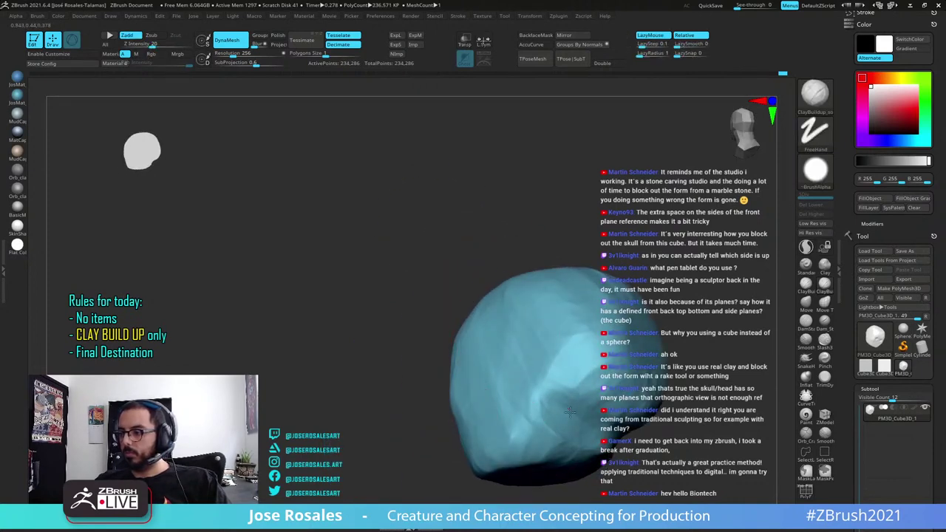
pyautogui.moveTo(532, 372)
pyautogui.mouseDown()
pyautogui.moveTo(539, 422)
pyautogui.moveTo(521, 435)
pyautogui.mouseUp()
pyautogui.moveTo(551, 414)
pyautogui.mouseDown(button='right')
pyautogui.moveTo(485, 408)
pyautogui.moveTo(439, 323)
pyautogui.mouseUp(button='right')
pyautogui.moveTo(332, 363)
pyautogui.mouseDown(button='right')
pyautogui.moveTo(380, 354)
pyautogui.moveTo(368, 362)
pyautogui.moveTo(376, 363)
pyautogui.mouseUp(button='right')
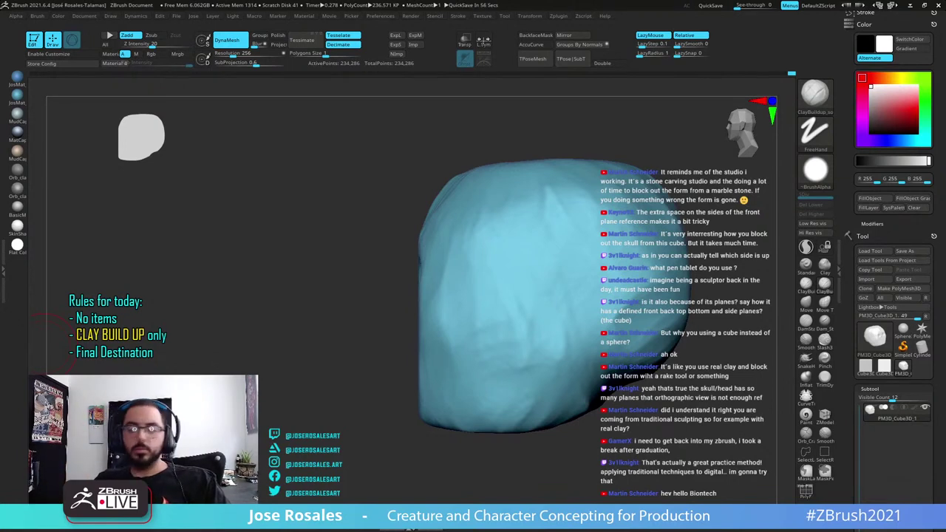
# Carve the lower part of the nasal opening and set the brush to subtract with Zsub
pyautogui.moveTo(43, 349); pyautogui.dragTo(360, 339, button='right')
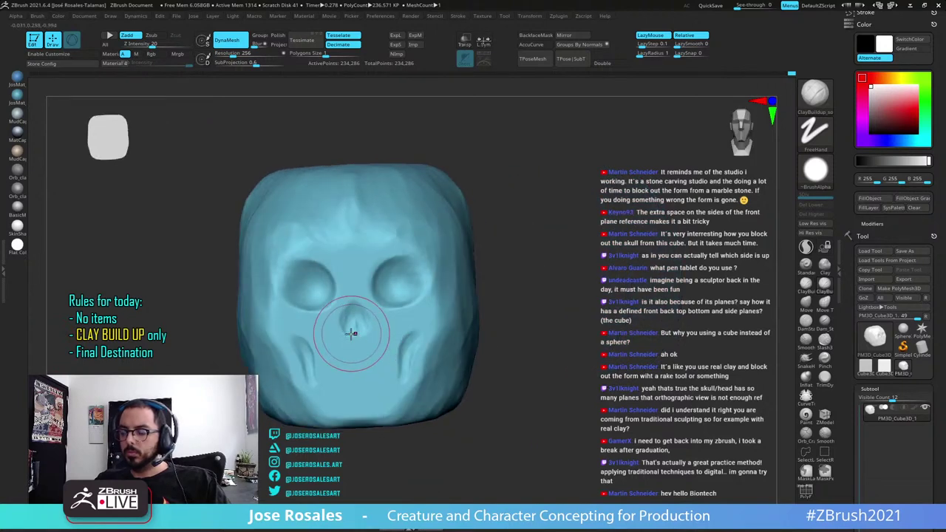
pyautogui.moveTo(350, 328)
pyautogui.mouseDown()
pyautogui.moveTo(347, 336)
pyautogui.moveTo(357, 336)
pyautogui.mouseUp()
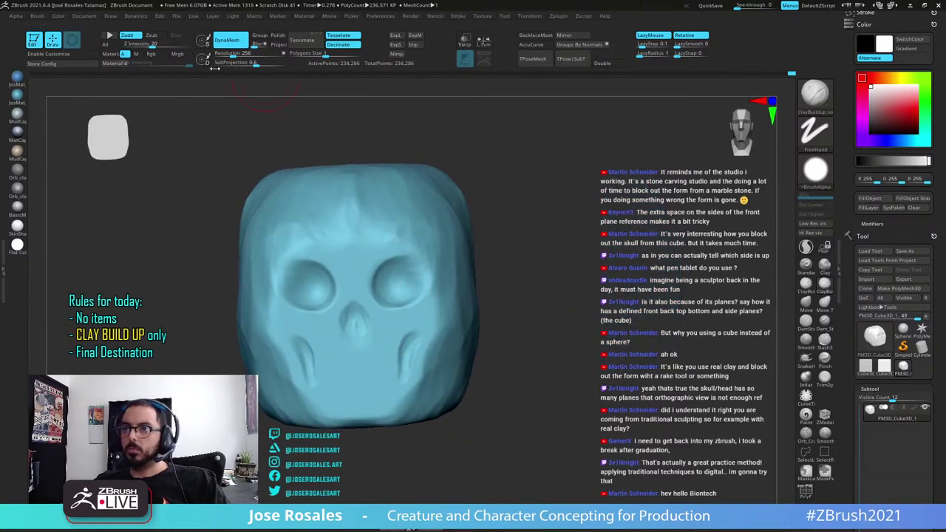
pyautogui.click(110, 16)
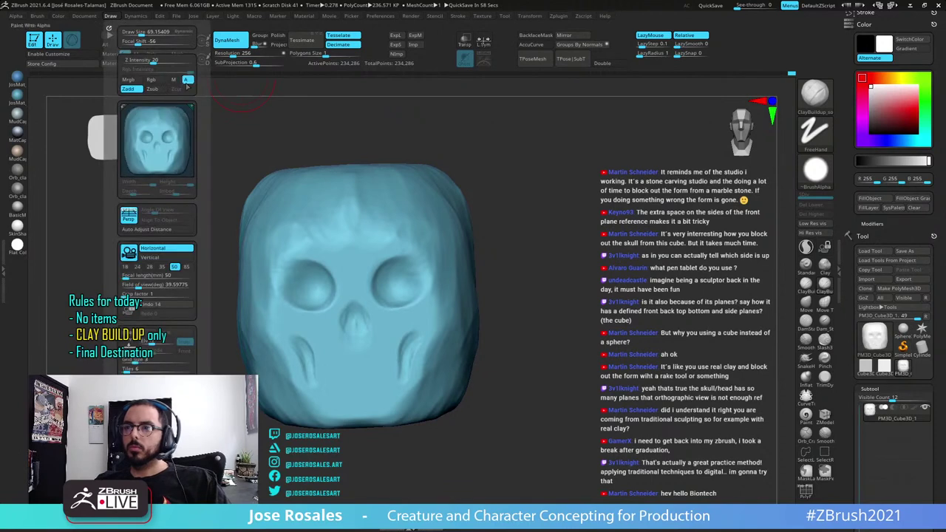
pyautogui.click(155, 93)
# Carve the mouth area below the nose, cutting a horizontal mouth line between the cheek hollows and shaping the chin
pyautogui.moveTo(353, 284); pyautogui.dragTo(378, 390, button='right')
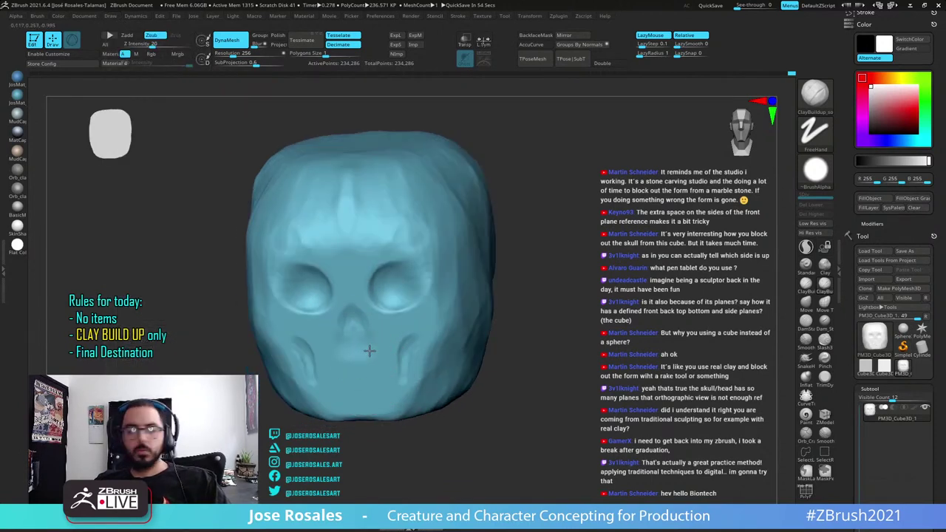
pyautogui.moveTo(349, 349)
pyautogui.mouseDown()
pyautogui.moveTo(397, 363)
pyautogui.moveTo(397, 346)
pyautogui.mouseUp()
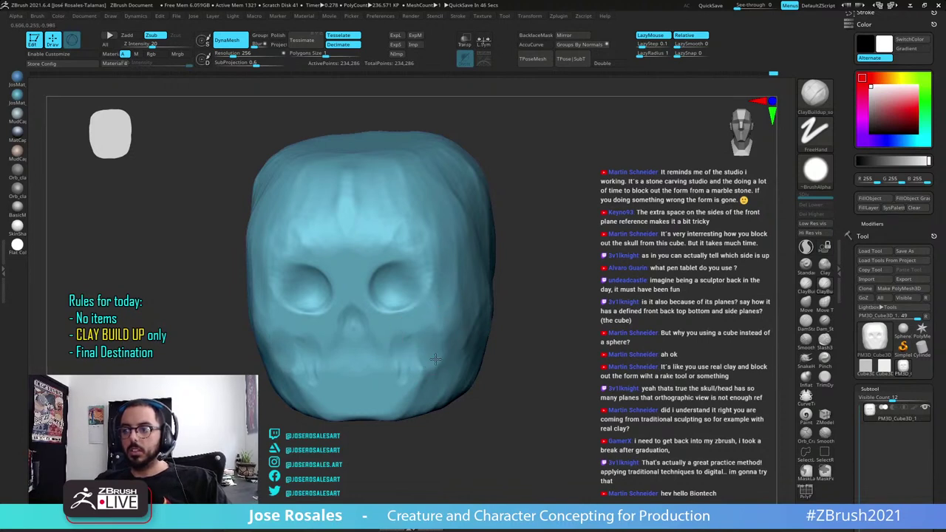
pyautogui.moveTo(393, 367)
pyautogui.keyDown('alt'); pyautogui.mouseDown(button='right')
pyautogui.moveTo(391, 331)
pyautogui.moveTo(378, 350)
pyautogui.mouseUp(button='right'); pyautogui.keyUp('alt')
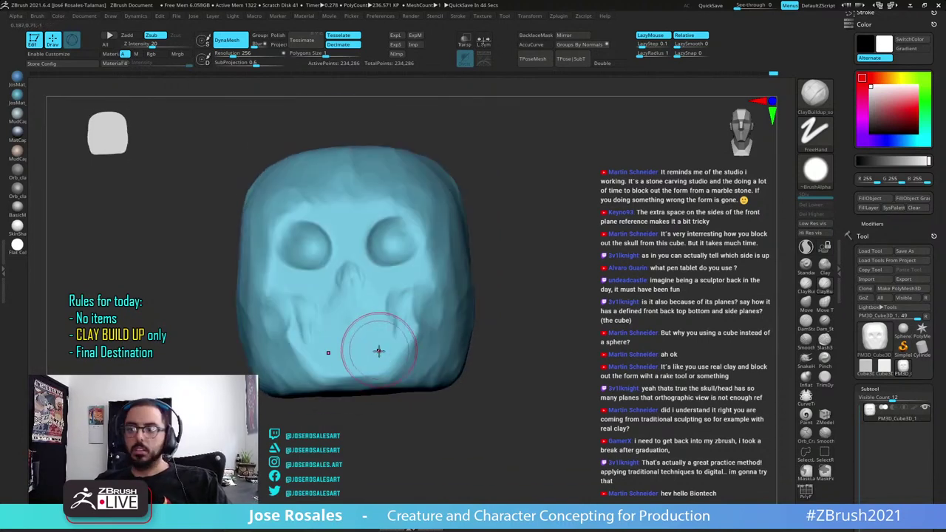
pyautogui.moveTo(377, 350)
pyautogui.mouseDown()
pyautogui.moveTo(384, 346)
pyautogui.moveTo(369, 346)
pyautogui.mouseUp()
pyautogui.moveTo(369, 348)
pyautogui.mouseDown()
pyautogui.moveTo(363, 367)
pyautogui.moveTo(382, 363)
pyautogui.moveTo(332, 361)
pyautogui.mouseUp()
pyautogui.moveTo(285, 369); pyautogui.dragTo(318, 380, button='right')
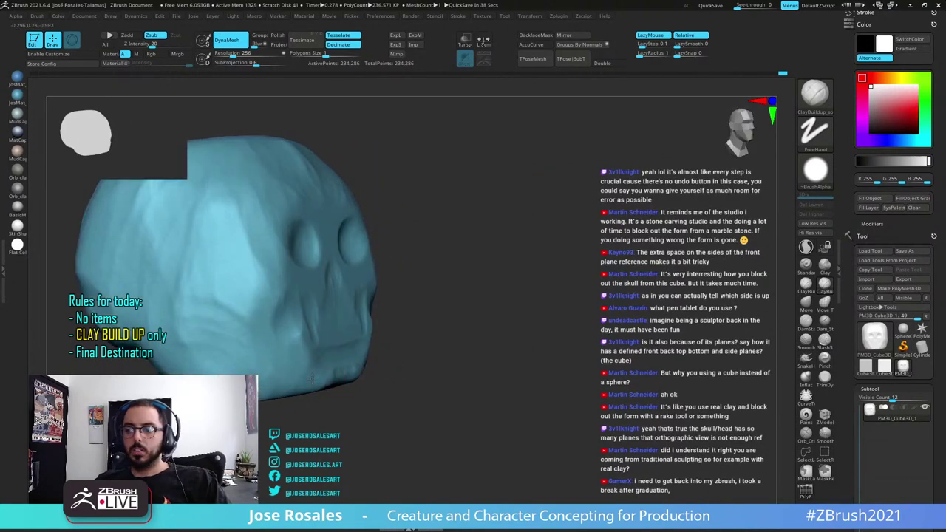
pyautogui.moveTo(283, 405); pyautogui.dragTo(240, 391, button='right')
# Carve away the side of the face from below the cheekbone down toward the jaw
pyautogui.moveTo(314, 360); pyautogui.dragTo(270, 355, button='right')
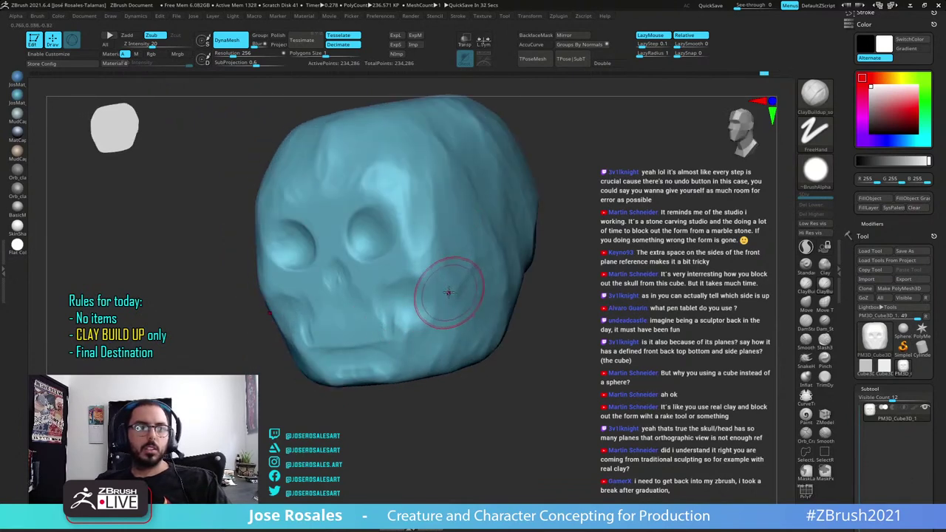
pyautogui.moveTo(447, 293)
pyautogui.mouseDown(button='right')
pyautogui.moveTo(428, 294)
pyautogui.moveTo(422, 278)
pyautogui.moveTo(478, 276)
pyautogui.mouseUp(button='right')
pyautogui.moveTo(430, 247)
pyautogui.mouseDown()
pyautogui.moveTo(411, 278)
pyautogui.moveTo(441, 264)
pyautogui.moveTo(409, 321)
pyautogui.mouseUp()
pyautogui.moveTo(444, 283); pyautogui.dragTo(418, 315)
pyautogui.moveTo(418, 315)
pyautogui.mouseDown(button='right')
pyautogui.moveTo(404, 278)
pyautogui.moveTo(405, 329)
pyautogui.mouseUp(button='right')
pyautogui.moveTo(406, 330); pyautogui.dragTo(354, 333, button='right')
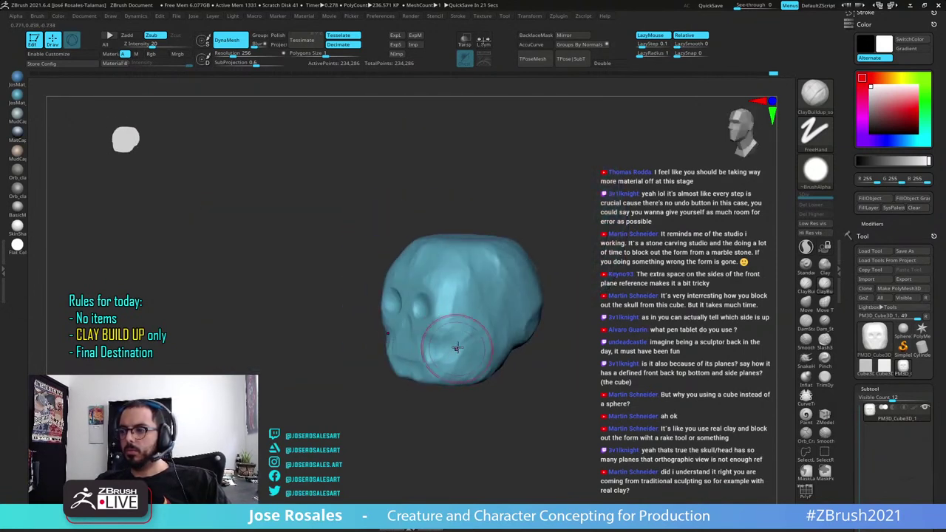
pyautogui.moveTo(453, 349); pyautogui.dragTo(458, 359, button='right')
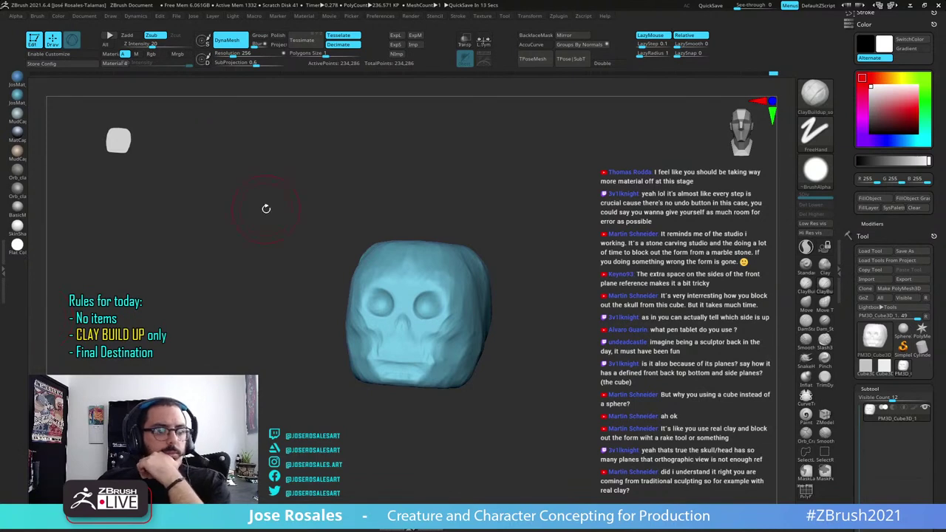
# Carve the forehead and the upper side of the cranium to round the transition toward the crown
pyautogui.moveTo(325, 355); pyautogui.dragTo(351, 281, button='right')
pyautogui.keyDown('ctrl'); pyautogui.moveTo(351, 280); pyautogui.dragTo(481, 304, button='right'); pyautogui.keyUp('ctrl')
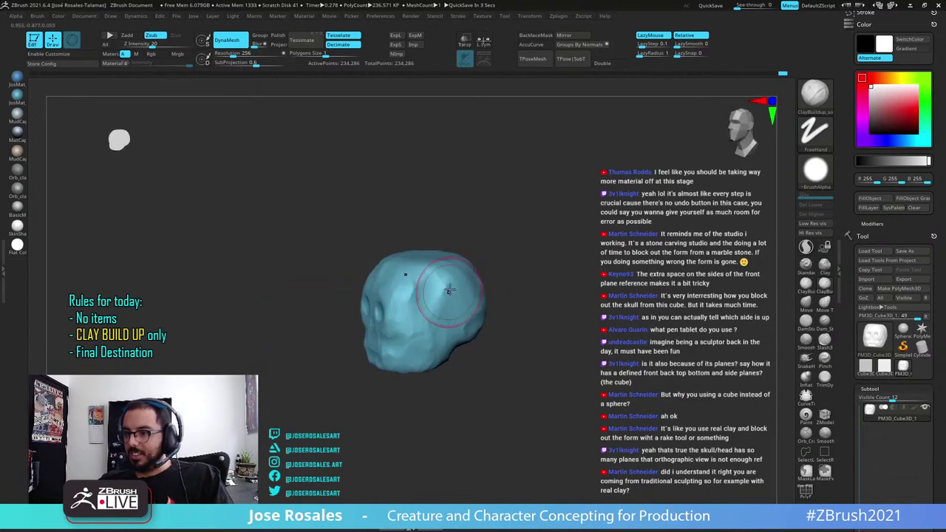
pyautogui.moveTo(461, 281); pyautogui.dragTo(399, 318, button='right')
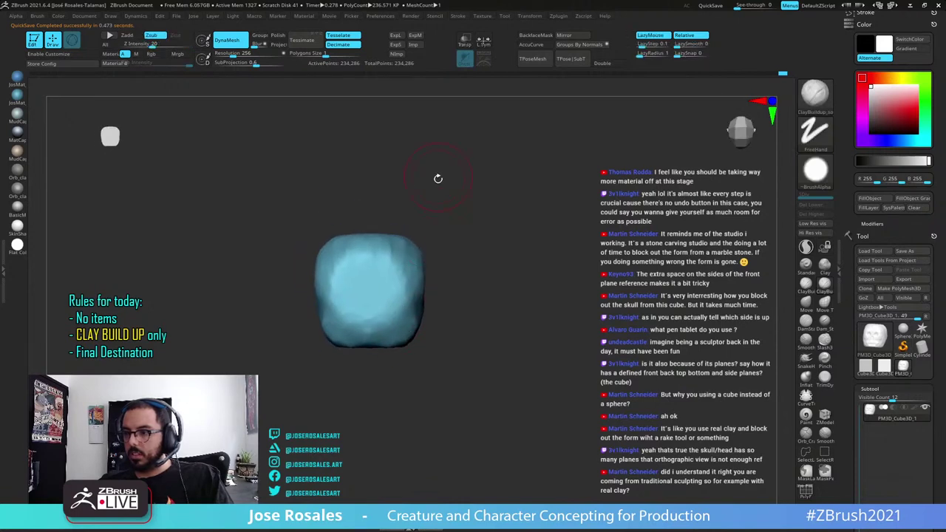
pyautogui.moveTo(365, 249); pyautogui.dragTo(334, 274, button='right')
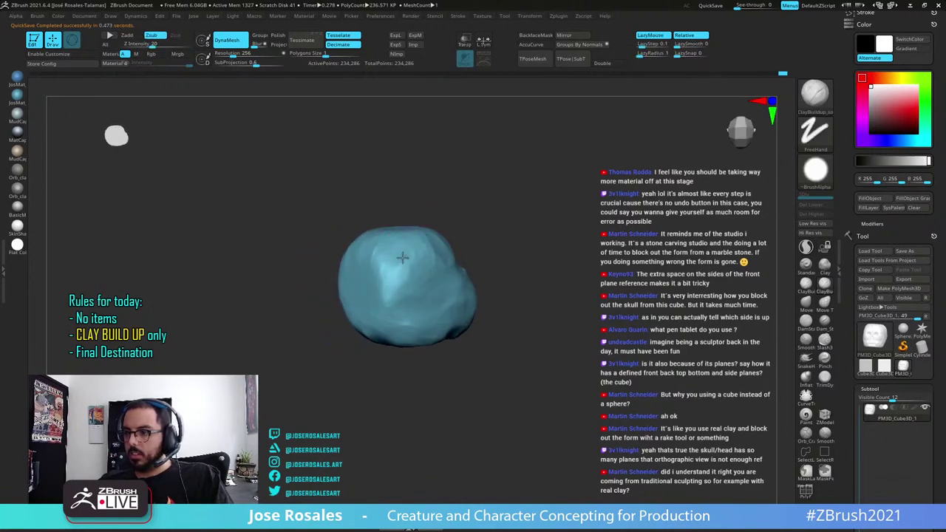
pyautogui.moveTo(422, 264)
pyautogui.mouseDown(button='right')
pyautogui.moveTo(411, 268)
pyautogui.moveTo(407, 249)
pyautogui.moveTo(378, 312)
pyautogui.moveTo(354, 323)
pyautogui.mouseUp(button='right')
pyautogui.moveTo(355, 323); pyautogui.dragTo(380, 315, button='right')
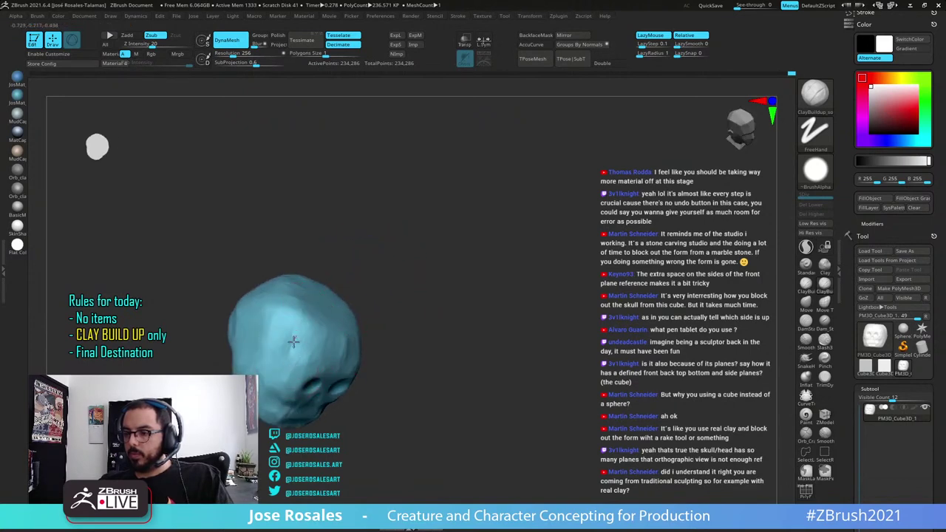
pyautogui.moveTo(293, 341); pyautogui.dragTo(293, 350)
pyautogui.moveTo(293, 350)
pyautogui.mouseDown(button='right')
pyautogui.moveTo(311, 332)
pyautogui.moveTo(364, 337)
pyautogui.mouseUp(button='right')
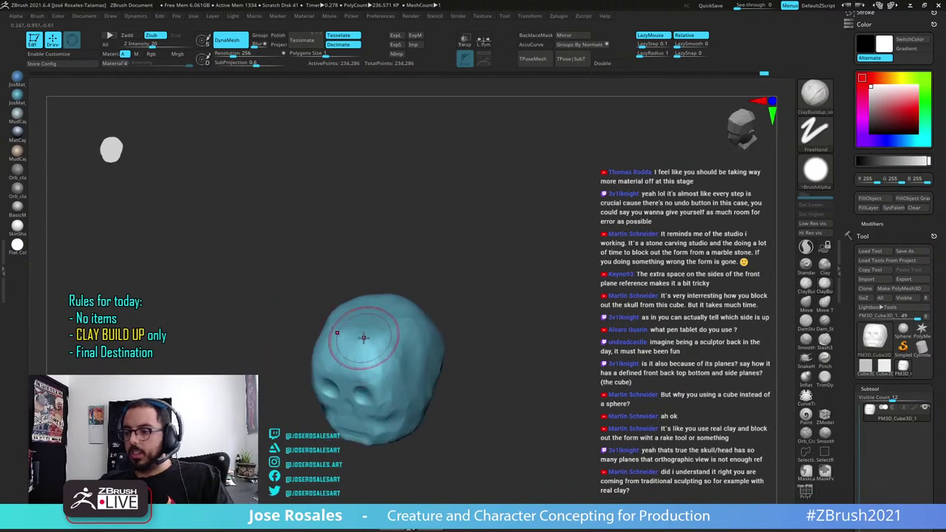
pyautogui.moveTo(385, 368); pyautogui.dragTo(374, 337, button='right')
pyautogui.moveTo(354, 341)
pyautogui.mouseDown()
pyautogui.moveTo(380, 321)
pyautogui.moveTo(394, 353)
pyautogui.mouseUp()
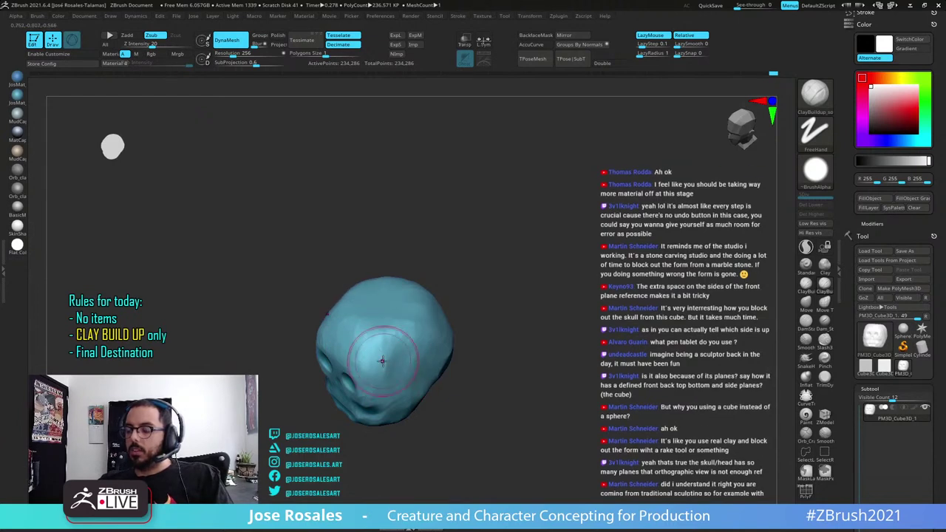
# Deepen the eye sockets and carve their inner edges beside the nose bridge
pyautogui.moveTo(382, 359); pyautogui.dragTo(407, 225, button='right')
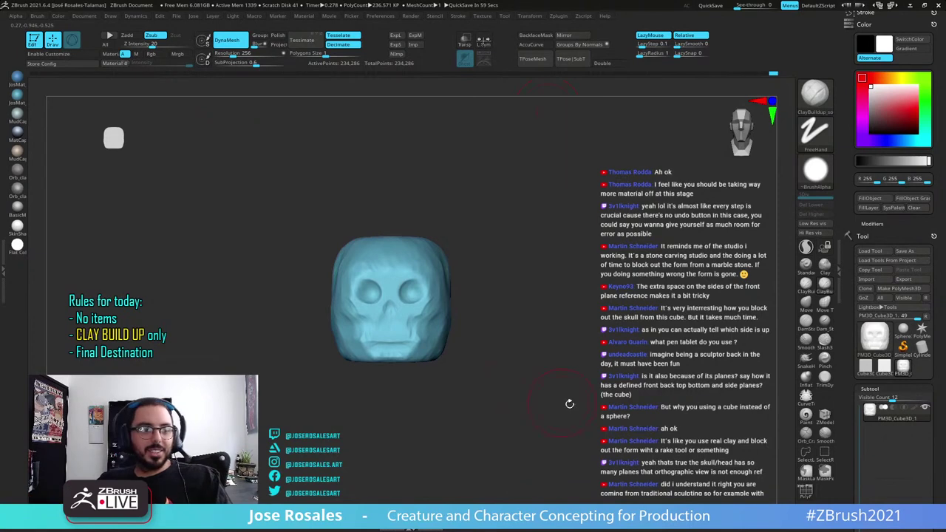
pyautogui.keyDown('ctrl'); pyautogui.moveTo(376, 358); pyautogui.dragTo(377, 388, button='right'); pyautogui.keyUp('ctrl')
pyautogui.moveTo(376, 387); pyautogui.dragTo(461, 362, button='right')
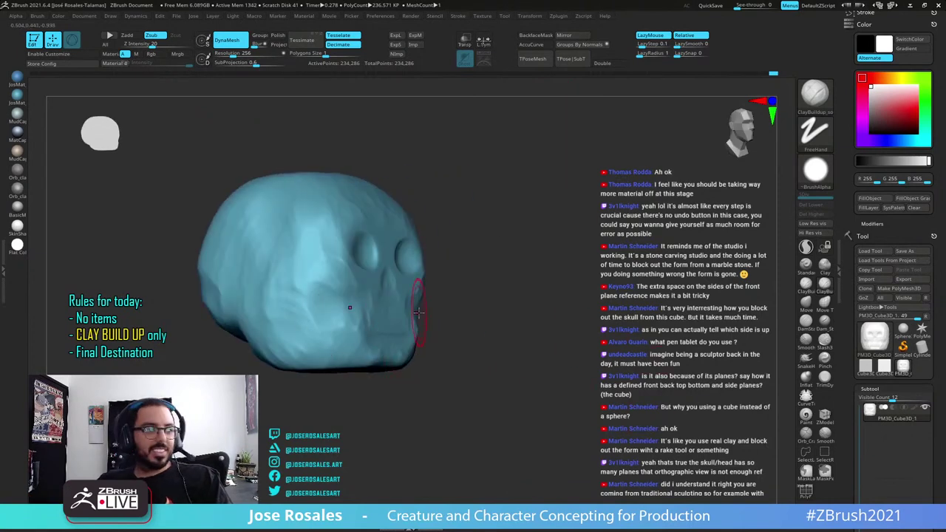
pyautogui.moveTo(418, 317); pyautogui.dragTo(347, 317, button='right')
pyautogui.moveTo(456, 306); pyautogui.dragTo(397, 298, button='right')
pyautogui.moveTo(329, 254); pyautogui.dragTo(344, 262, button='right')
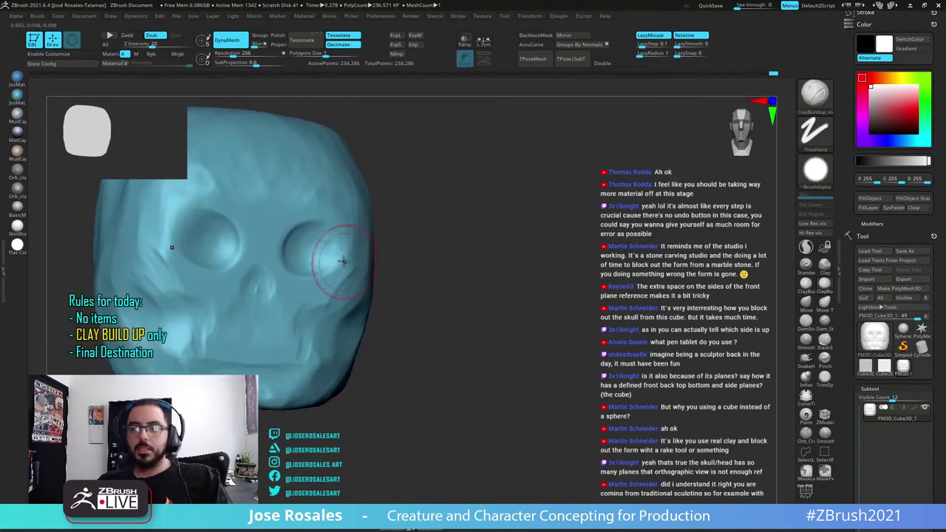
pyautogui.moveTo(302, 266)
pyautogui.mouseDown()
pyautogui.moveTo(291, 245)
pyautogui.moveTo(290, 253)
pyautogui.moveTo(328, 248)
pyautogui.moveTo(305, 234)
pyautogui.moveTo(324, 255)
pyautogui.mouseUp()
pyautogui.moveTo(325, 255); pyautogui.dragTo(296, 256, button='right')
pyautogui.moveTo(284, 244)
pyautogui.mouseDown()
pyautogui.moveTo(308, 263)
pyautogui.moveTo(322, 248)
pyautogui.mouseUp()
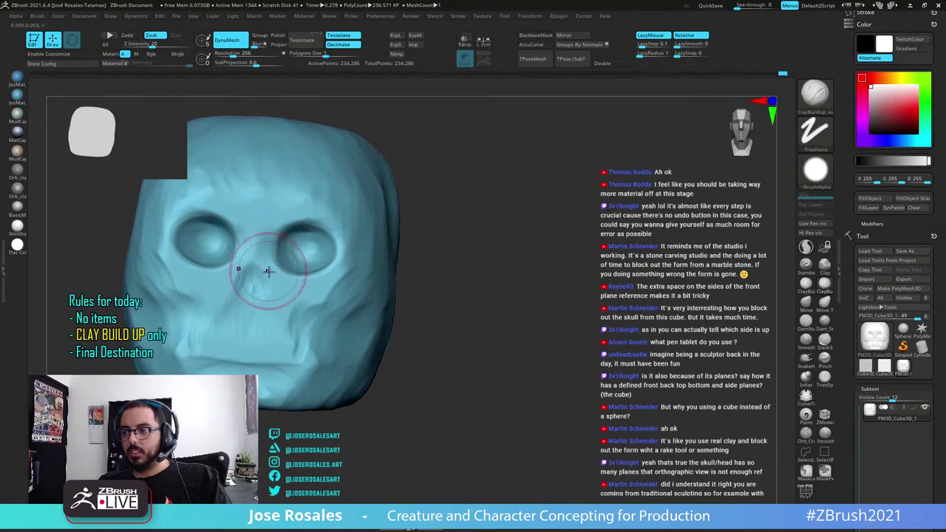
pyautogui.moveTo(269, 224)
pyautogui.mouseDown()
pyautogui.moveTo(290, 271)
pyautogui.moveTo(275, 255)
pyautogui.mouseUp()
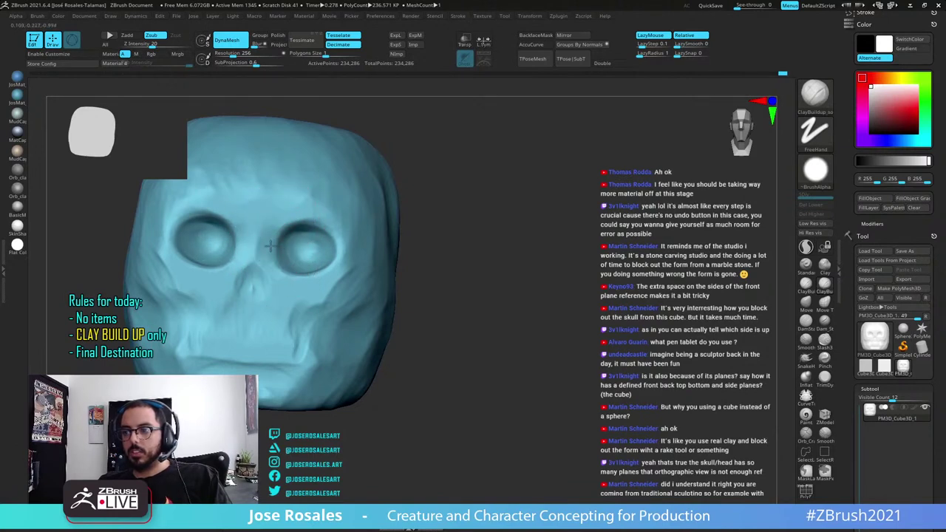
# Carve the outer rim of the eye socket back toward the temple
pyautogui.moveTo(319, 275); pyautogui.dragTo(281, 279, button='right')
pyautogui.moveTo(348, 286)
pyautogui.mouseDown(button='right')
pyautogui.moveTo(365, 259)
pyautogui.moveTo(357, 245)
pyautogui.mouseUp(button='right')
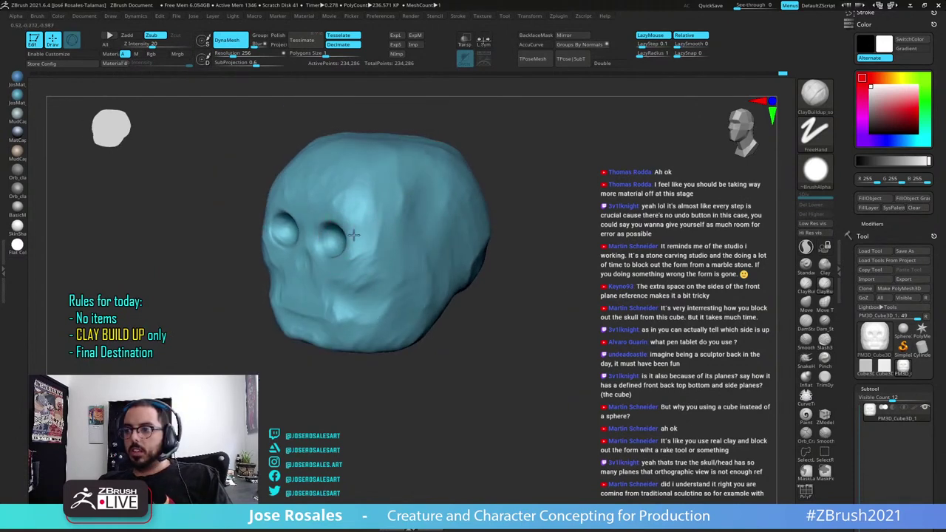
pyautogui.moveTo(360, 241); pyautogui.dragTo(359, 255)
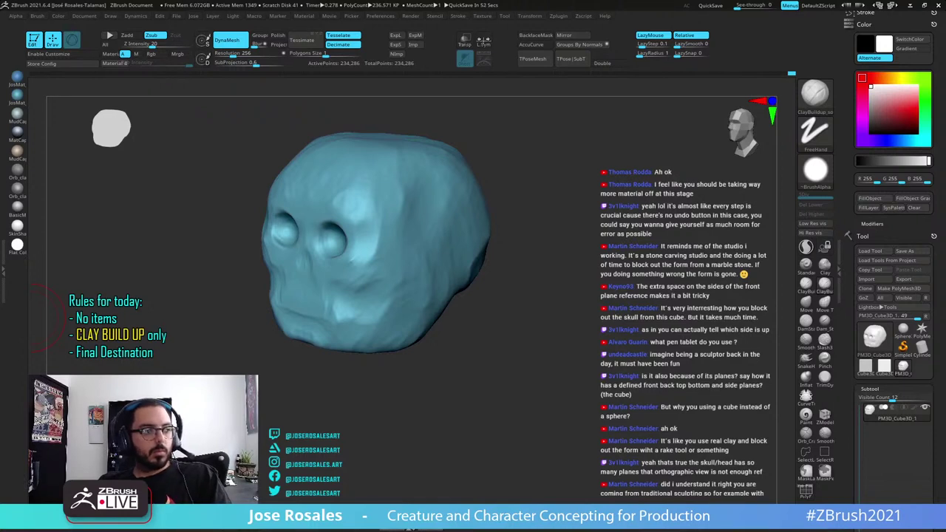
# Carve the side plane of the skull behind the cheekbone
pyautogui.moveTo(34, 318)
pyautogui.mouseDown(button='right')
pyautogui.moveTo(274, 291)
pyautogui.moveTo(185, 244)
pyautogui.moveTo(380, 228)
pyautogui.moveTo(262, 270)
pyautogui.moveTo(279, 299)
pyautogui.moveTo(340, 309)
pyautogui.mouseUp(button='right')
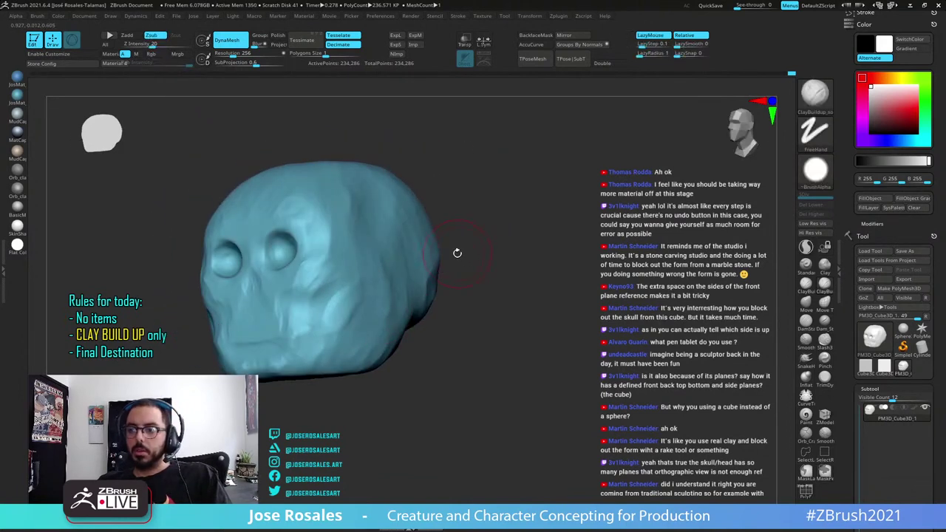
pyautogui.moveTo(361, 298); pyautogui.dragTo(348, 299)
pyautogui.moveTo(348, 299)
pyautogui.mouseDown(button='right')
pyautogui.moveTo(347, 321)
pyautogui.moveTo(363, 317)
pyautogui.mouseUp(button='right')
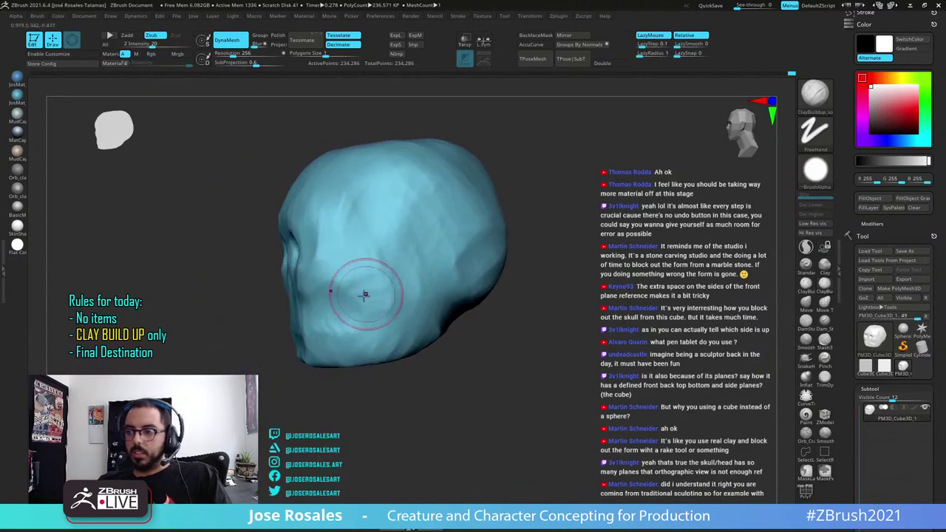
pyautogui.moveTo(335, 289); pyautogui.dragTo(373, 306, button='right')
pyautogui.moveTo(289, 319)
pyautogui.mouseDown(button='right')
pyautogui.moveTo(312, 327)
pyautogui.moveTo(302, 306)
pyautogui.mouseUp(button='right')
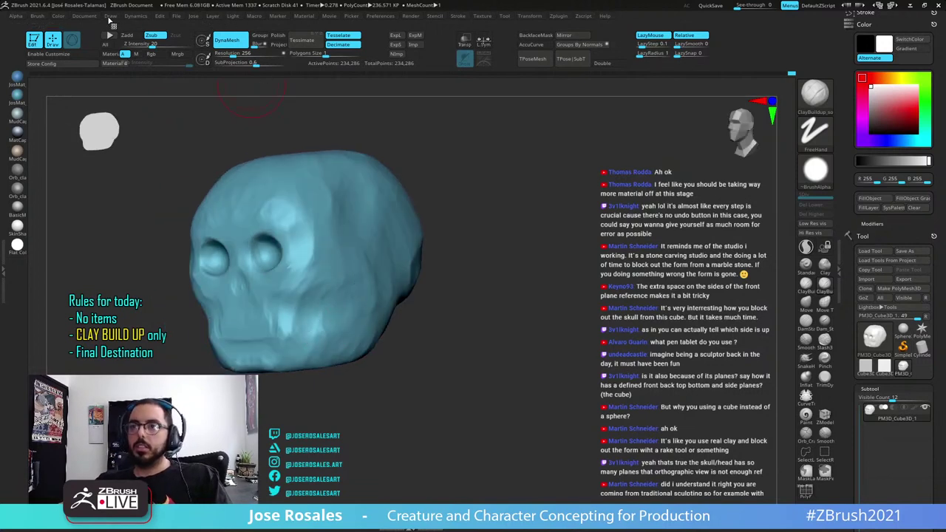
# Carve the hollow beneath the cheekbone forward and down beside the upper jaw with the brush in Zsub mode
pyautogui.moveTo(142, 21)
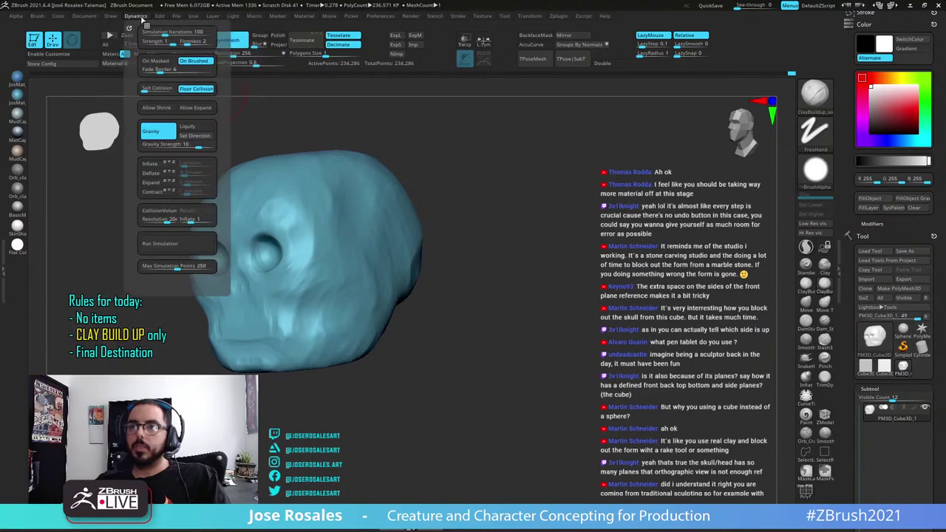
pyautogui.moveTo(113, 18)
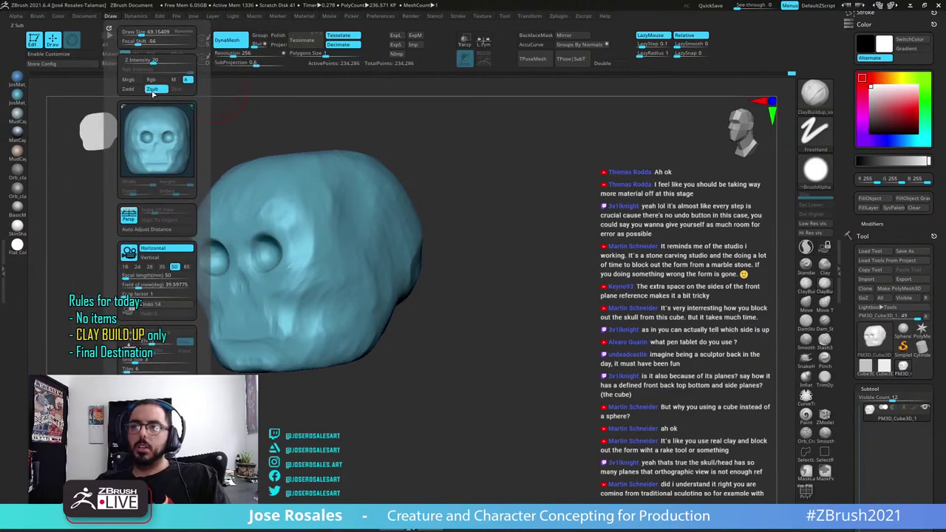
pyautogui.moveTo(315, 329)
pyautogui.mouseDown(button='right')
pyautogui.moveTo(277, 325)
pyautogui.moveTo(351, 361)
pyautogui.moveTo(327, 321)
pyautogui.mouseUp(button='right')
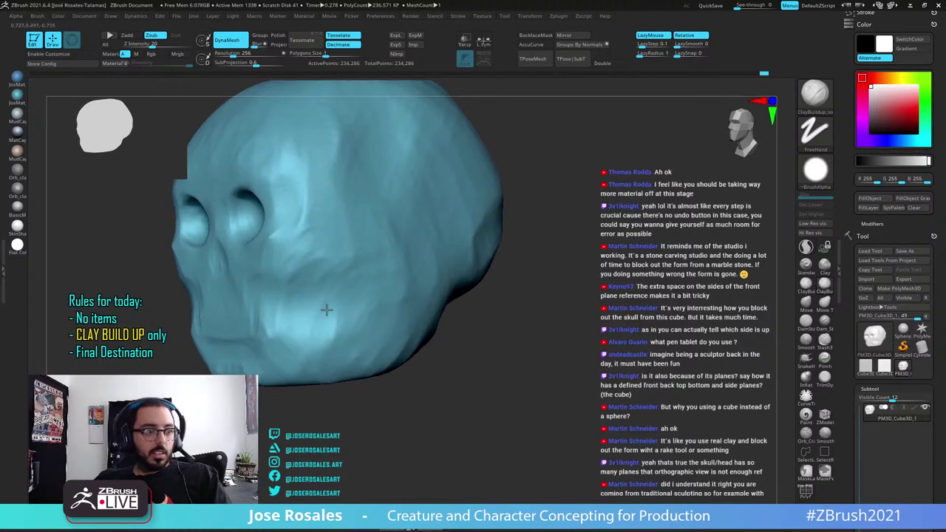
pyautogui.moveTo(307, 289)
pyautogui.mouseDown()
pyautogui.moveTo(297, 327)
pyautogui.moveTo(270, 337)
pyautogui.mouseUp()
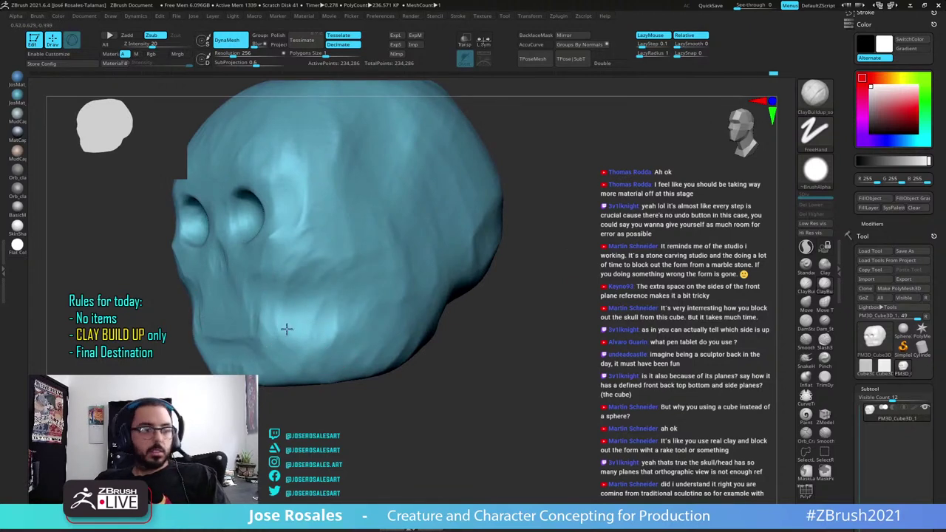
pyautogui.moveTo(287, 329); pyautogui.dragTo(301, 326, button='right')
pyautogui.moveTo(271, 299)
pyautogui.mouseDown()
pyautogui.moveTo(268, 323)
pyautogui.moveTo(277, 316)
pyautogui.mouseUp()
pyautogui.moveTo(275, 311); pyautogui.dragTo(304, 301, button='right')
pyautogui.moveTo(260, 277); pyautogui.dragTo(259, 302)
# Carve the rear underside of the skull to round the base behind and beneath the jaw
pyautogui.moveTo(266, 303); pyautogui.dragTo(259, 292, button='right')
pyautogui.moveTo(444, 248)
pyautogui.mouseDown(button='right')
pyautogui.moveTo(382, 246)
pyautogui.moveTo(413, 299)
pyautogui.mouseUp(button='right')
pyautogui.moveTo(456, 320); pyautogui.dragTo(465, 275, button='right')
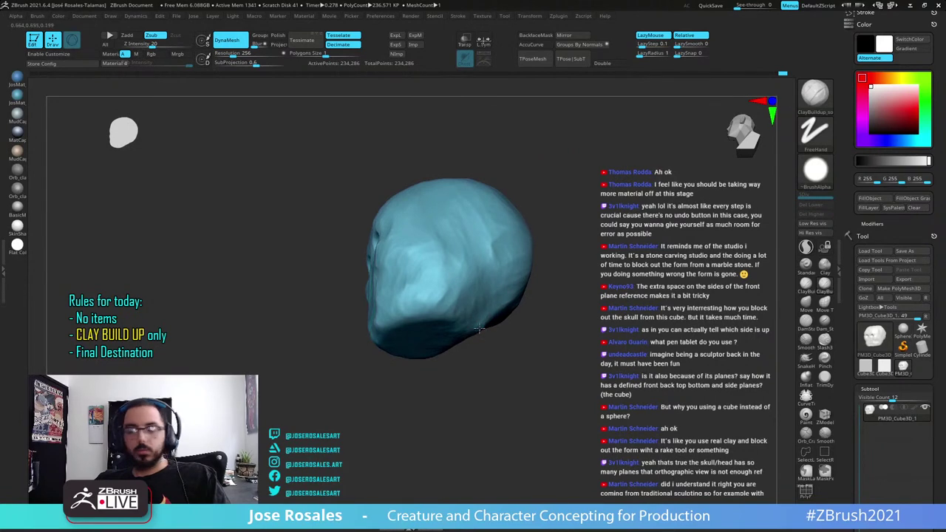
pyautogui.moveTo(502, 317); pyautogui.dragTo(484, 329, button='right')
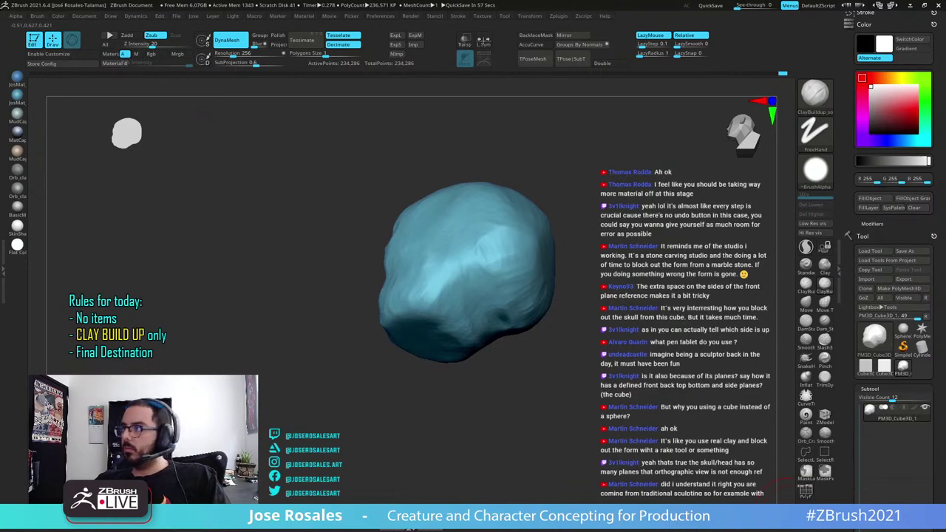
pyautogui.moveTo(492, 259); pyautogui.dragTo(533, 138, button='right')
pyautogui.moveTo(502, 223)
pyautogui.mouseDown(button='right')
pyautogui.moveTo(483, 224)
pyautogui.moveTo(511, 205)
pyautogui.moveTo(465, 270)
pyautogui.moveTo(492, 222)
pyautogui.moveTo(477, 230)
pyautogui.mouseUp(button='right')
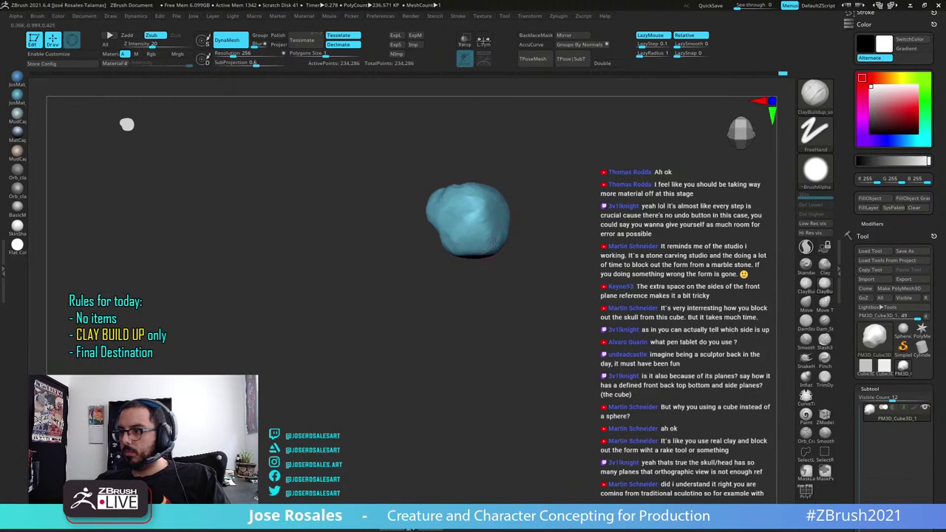
pyautogui.moveTo(494, 241); pyautogui.dragTo(480, 232, button='right')
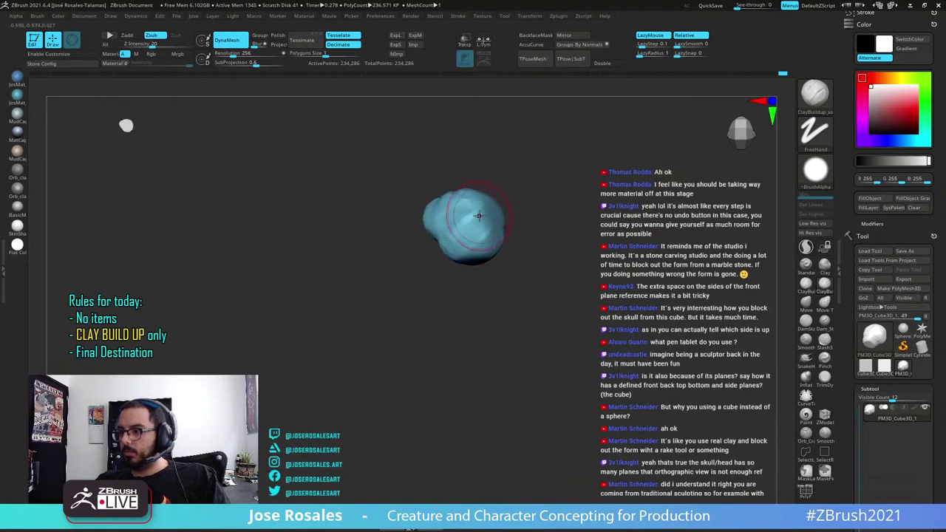
pyautogui.moveTo(492, 212); pyautogui.dragTo(475, 229)
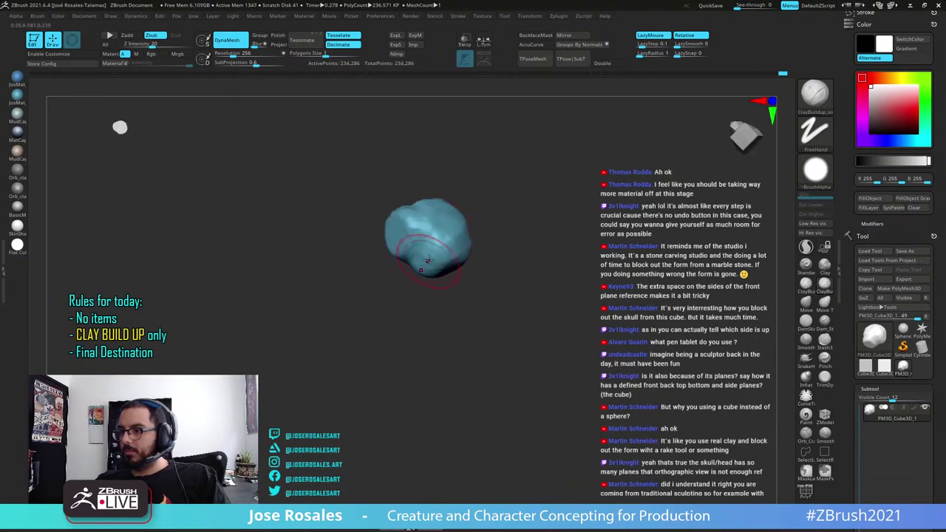
pyautogui.moveTo(442, 289)
pyautogui.mouseDown()
pyautogui.moveTo(465, 275)
pyautogui.moveTo(458, 318)
pyautogui.moveTo(476, 297)
pyautogui.moveTo(533, 286)
pyautogui.mouseUp()
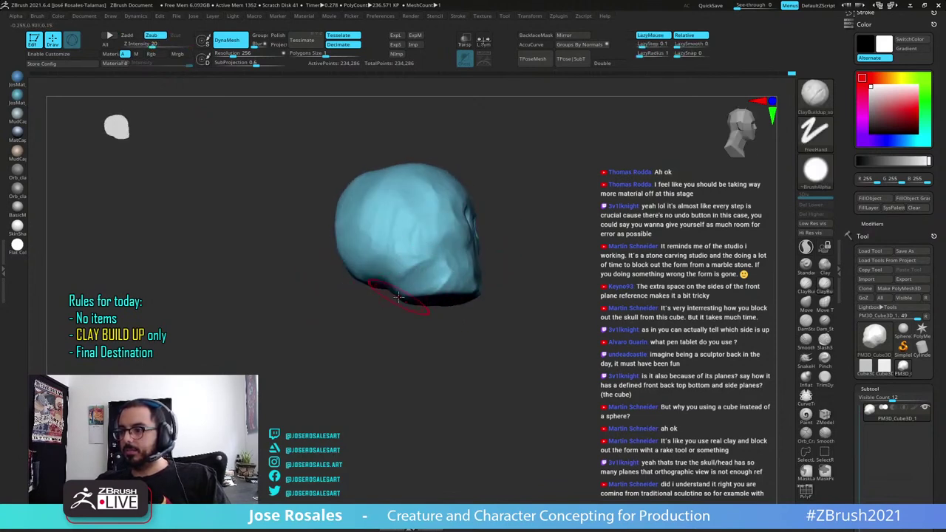
# Trim the lower side of the jaw at its rear corner beneath the cheek hollow
pyautogui.moveTo(398, 297); pyautogui.dragTo(406, 291, button='right')
pyautogui.moveTo(433, 310)
pyautogui.mouseDown()
pyautogui.moveTo(378, 308)
pyautogui.moveTo(427, 315)
pyautogui.mouseUp()
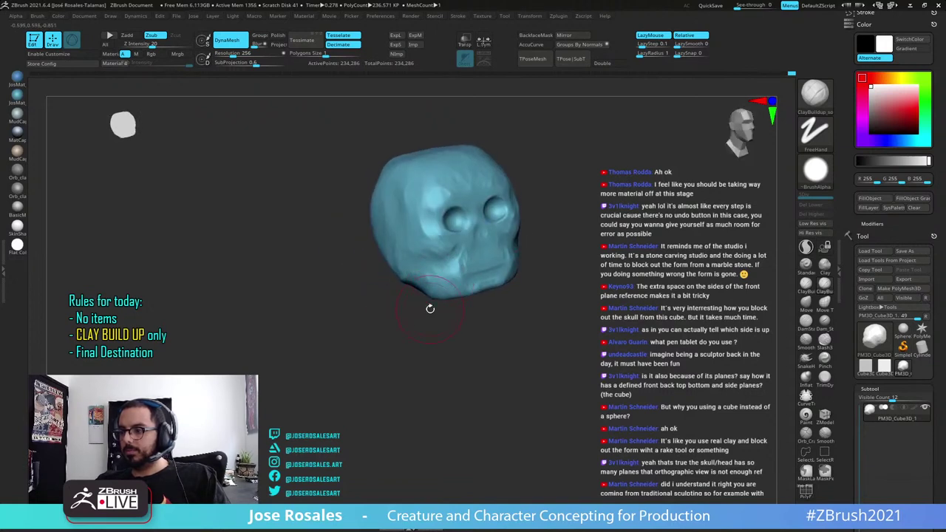
pyautogui.moveTo(464, 273); pyautogui.dragTo(411, 270, button='right')
pyautogui.moveTo(513, 248)
pyautogui.mouseDown(button='right')
pyautogui.moveTo(557, 280)
pyautogui.moveTo(420, 323)
pyautogui.mouseUp(button='right')
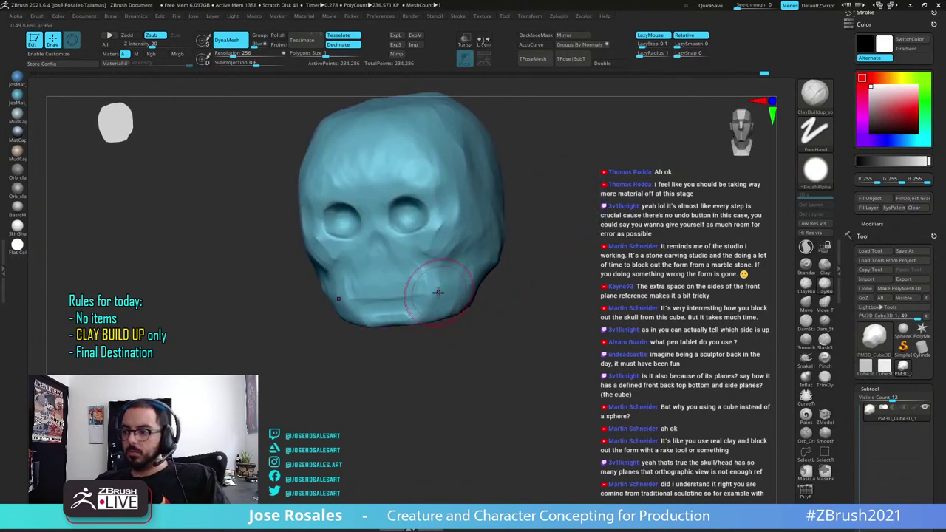
pyautogui.moveTo(425, 307)
pyautogui.mouseDown()
pyautogui.moveTo(433, 275)
pyautogui.moveTo(468, 278)
pyautogui.moveTo(449, 293)
pyautogui.moveTo(448, 279)
pyautogui.mouseUp()
pyautogui.moveTo(509, 287); pyautogui.dragTo(405, 296)
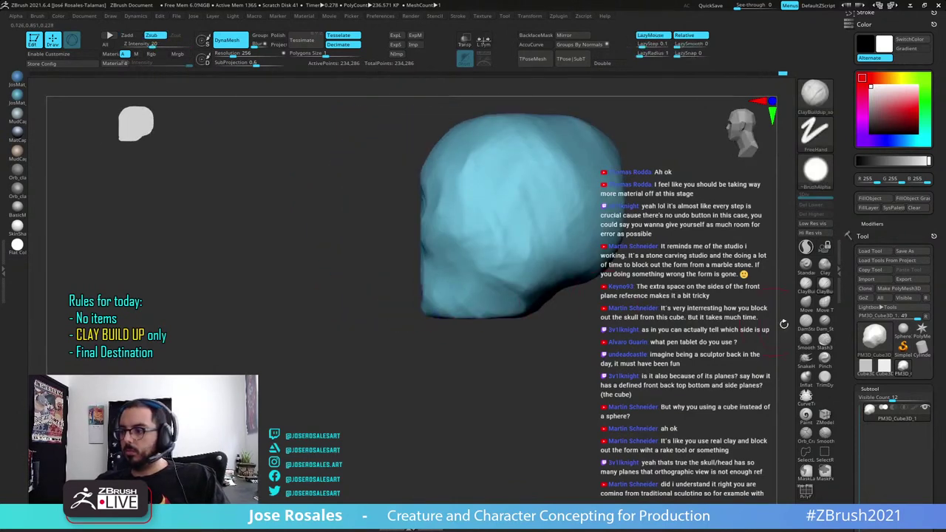
# Examine the skull's face and profile from the three-quarter, front and side views
pyautogui.click(915, 409)
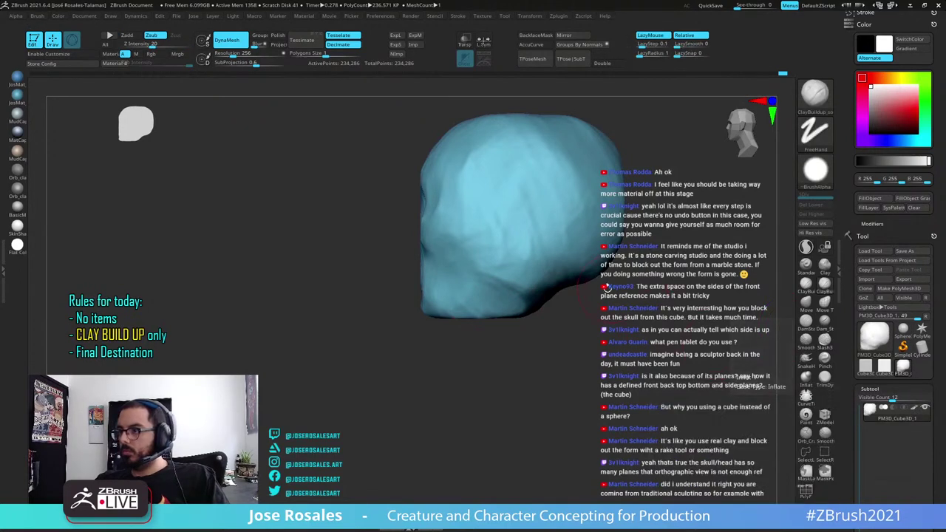
pyautogui.moveTo(425, 350)
pyautogui.mouseDown()
pyautogui.moveTo(532, 348)
pyautogui.moveTo(457, 351)
pyautogui.mouseUp()
pyautogui.keyDown('shift'); pyautogui.click(914, 411); pyautogui.keyUp('shift')
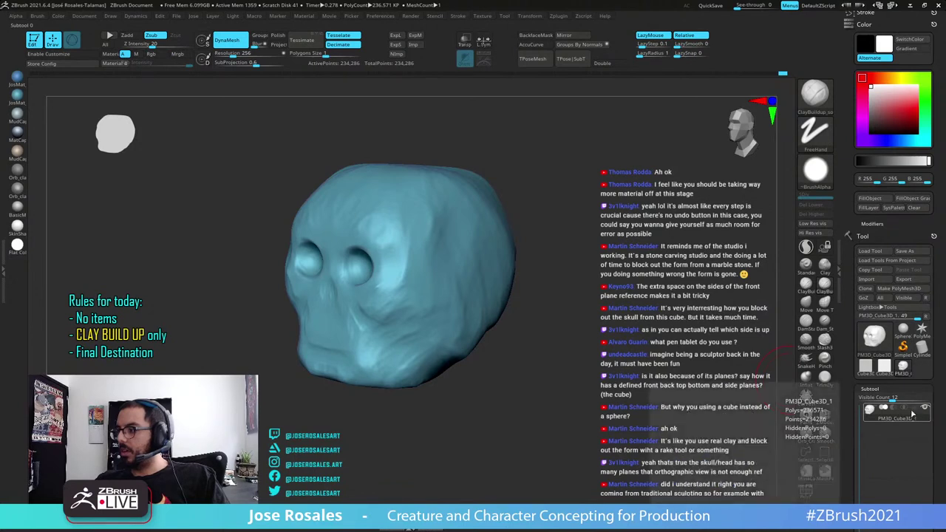
pyautogui.keyDown('ctrl'); pyautogui.moveTo(458, 266); pyautogui.dragTo(510, 259, button='right'); pyautogui.keyUp('ctrl')
pyautogui.moveTo(413, 251)
pyautogui.keyDown('alt'); pyautogui.mouseDown(button='right')
pyautogui.moveTo(436, 282)
pyautogui.moveTo(424, 260)
pyautogui.mouseUp(button='right'); pyautogui.keyUp('alt')
pyautogui.moveTo(402, 244); pyautogui.dragTo(410, 249)
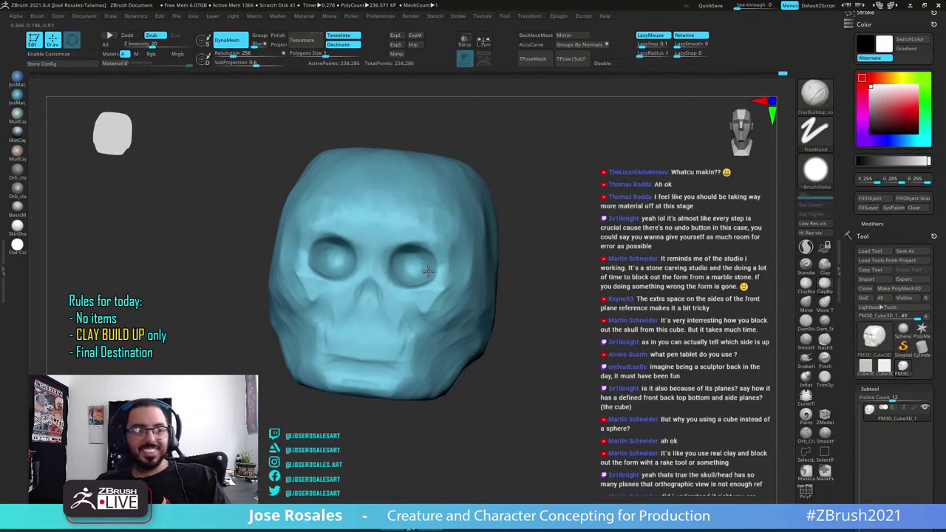
pyautogui.keyDown('ctrl'); pyautogui.moveTo(474, 225); pyautogui.dragTo(446, 235, button='right'); pyautogui.keyUp('ctrl')
pyautogui.moveTo(446, 235); pyautogui.dragTo(399, 247, button='right')
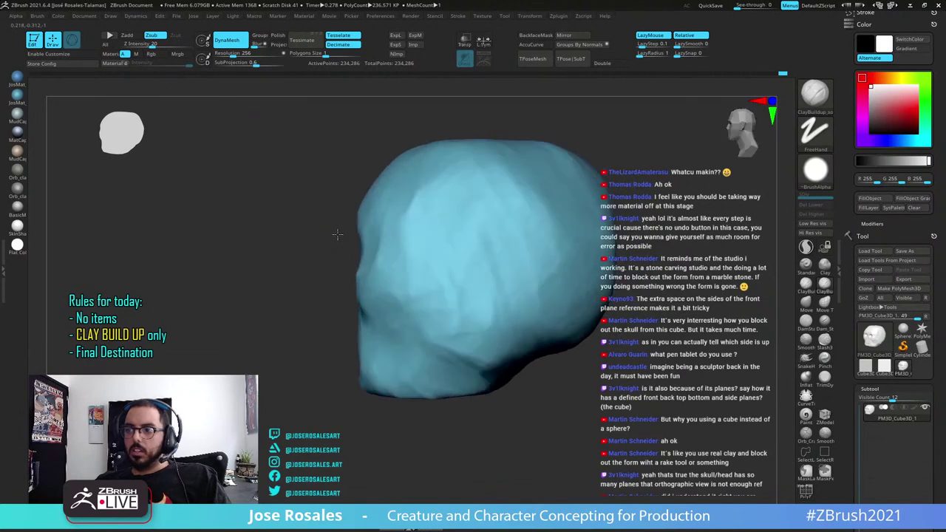
pyautogui.moveTo(340, 219); pyautogui.dragTo(394, 223, button='right')
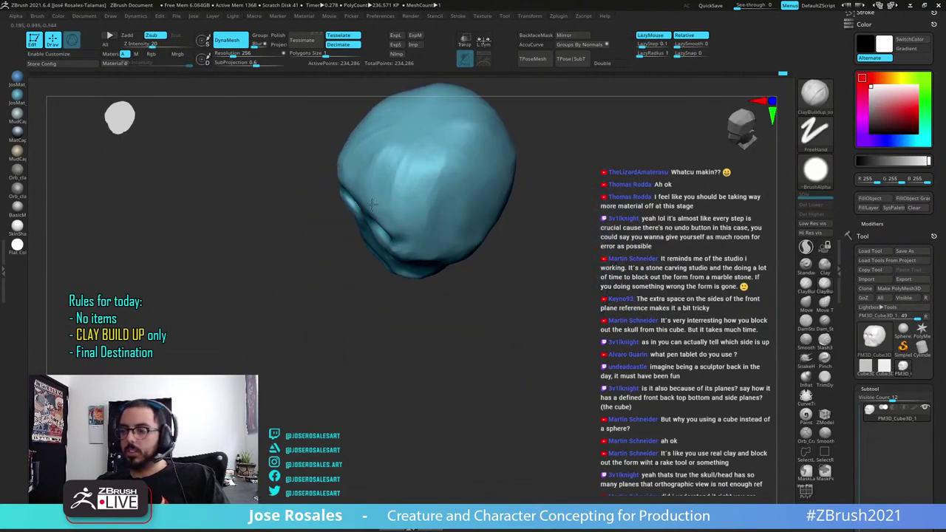
# Round the upper side edges of the cranium from the forehead back above the temples
pyautogui.moveTo(393, 195)
pyautogui.keyDown('alt'); pyautogui.mouseDown(button='right')
pyautogui.moveTo(358, 193)
pyautogui.moveTo(384, 174)
pyautogui.mouseUp(button='right'); pyautogui.keyUp('alt')
pyautogui.moveTo(426, 172); pyautogui.dragTo(431, 226)
pyautogui.moveTo(418, 154)
pyautogui.mouseDown()
pyautogui.moveTo(394, 172)
pyautogui.moveTo(397, 165)
pyautogui.moveTo(395, 191)
pyautogui.moveTo(413, 174)
pyautogui.moveTo(413, 186)
pyautogui.mouseUp()
pyautogui.moveTo(432, 198)
pyautogui.mouseDown(button='right')
pyautogui.moveTo(448, 161)
pyautogui.moveTo(429, 125)
pyautogui.mouseUp(button='right')
pyautogui.moveTo(320, 200)
pyautogui.keyDown('alt'); pyautogui.mouseDown(button='right')
pyautogui.moveTo(368, 220)
pyautogui.moveTo(381, 213)
pyautogui.mouseUp(button='right'); pyautogui.keyUp('alt')
pyautogui.moveTo(381, 212)
pyautogui.mouseDown(button='right')
pyautogui.moveTo(408, 199)
pyautogui.moveTo(376, 173)
pyautogui.mouseUp(button='right')
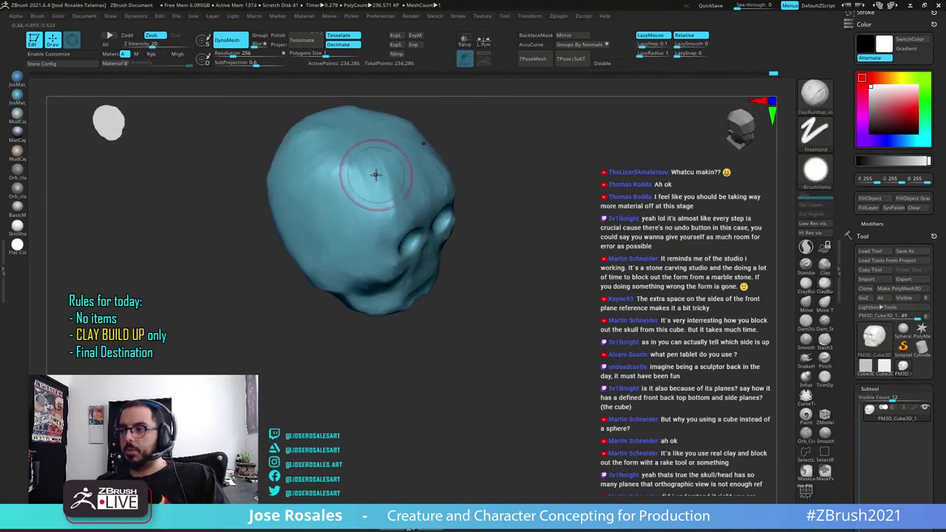
pyautogui.moveTo(376, 173); pyautogui.dragTo(326, 179)
pyautogui.moveTo(360, 150); pyautogui.dragTo(322, 182)
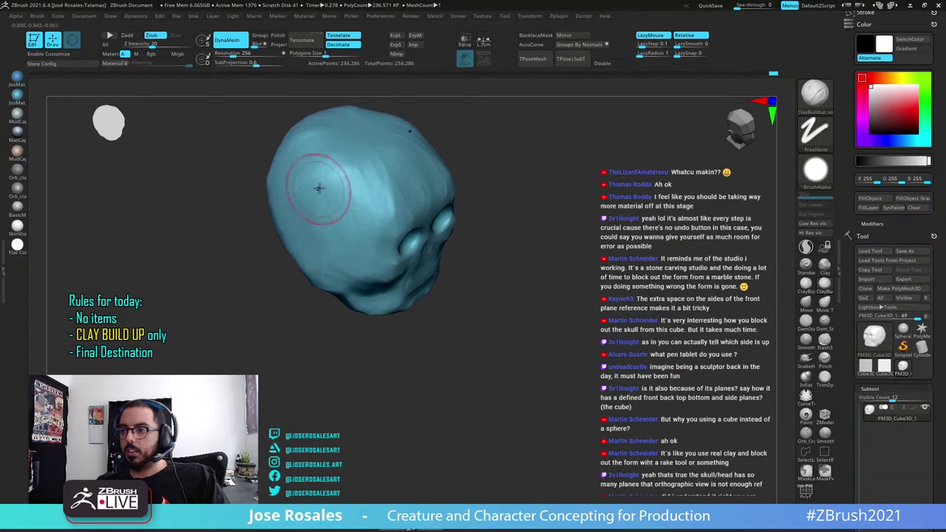
# Carve down the rear upper corner of the cranium to round the back of the head
pyautogui.moveTo(429, 189)
pyautogui.keyDown('alt'); pyautogui.mouseDown(button='right')
pyautogui.moveTo(359, 220)
pyautogui.moveTo(382, 228)
pyautogui.moveTo(321, 255)
pyautogui.mouseUp(button='right'); pyautogui.keyUp('alt')
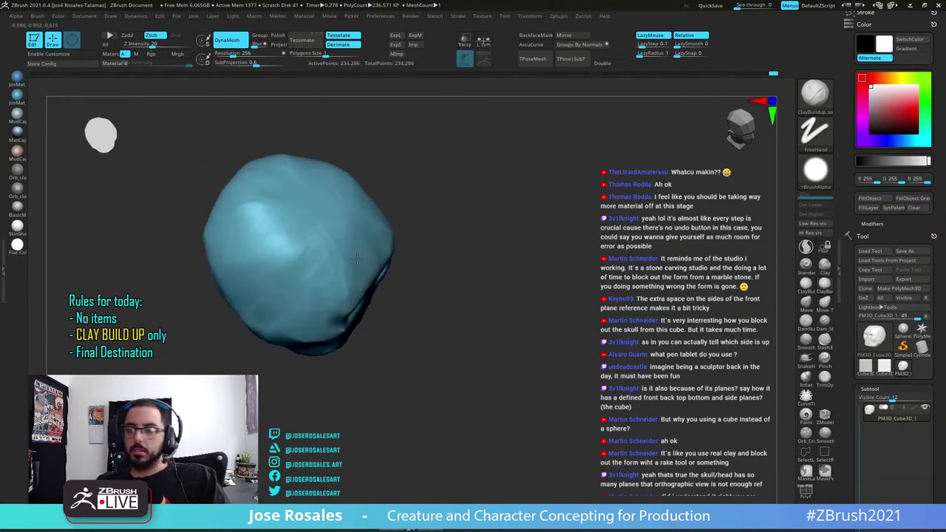
pyautogui.moveTo(299, 221)
pyautogui.mouseDown()
pyautogui.moveTo(278, 261)
pyautogui.moveTo(284, 270)
pyautogui.mouseUp()
pyautogui.moveTo(292, 224)
pyautogui.mouseDown()
pyautogui.moveTo(264, 247)
pyautogui.moveTo(286, 260)
pyautogui.moveTo(272, 235)
pyautogui.moveTo(255, 231)
pyautogui.mouseUp()
pyautogui.moveTo(247, 221)
pyautogui.mouseDown()
pyautogui.moveTo(253, 199)
pyautogui.moveTo(244, 224)
pyautogui.mouseUp()
pyautogui.moveTo(273, 230); pyautogui.dragTo(337, 229, button='right')
pyautogui.moveTo(336, 229); pyautogui.dragTo(300, 242, button='right')
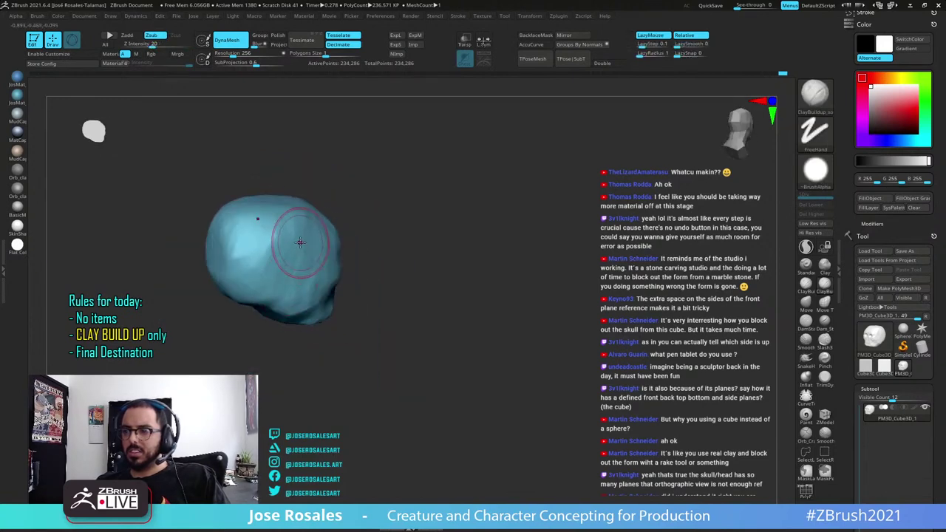
pyautogui.moveTo(291, 207); pyautogui.dragTo(245, 218)
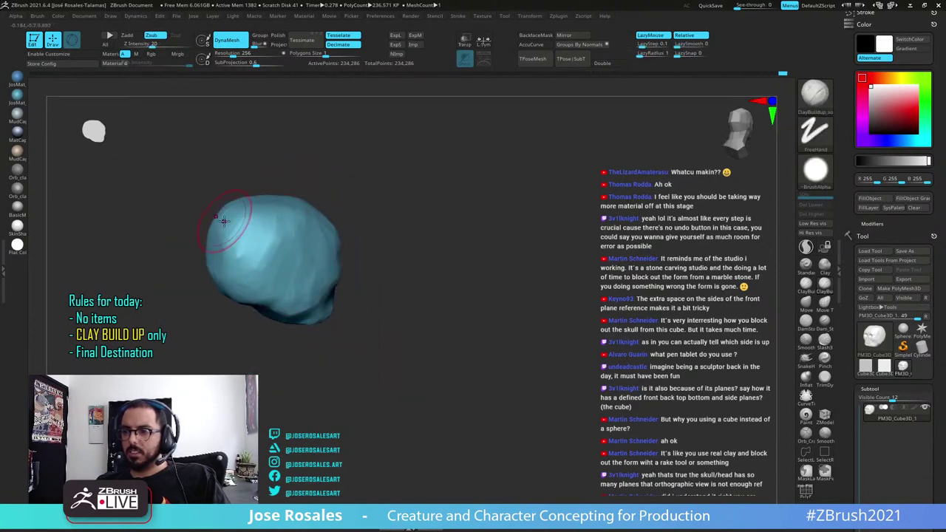
# Smooth out the flat crown of the skull with carving strokes running across its top plane
pyautogui.moveTo(224, 222)
pyautogui.mouseDown(button='right')
pyautogui.moveTo(237, 232)
pyautogui.moveTo(436, 255)
pyautogui.mouseUp(button='right')
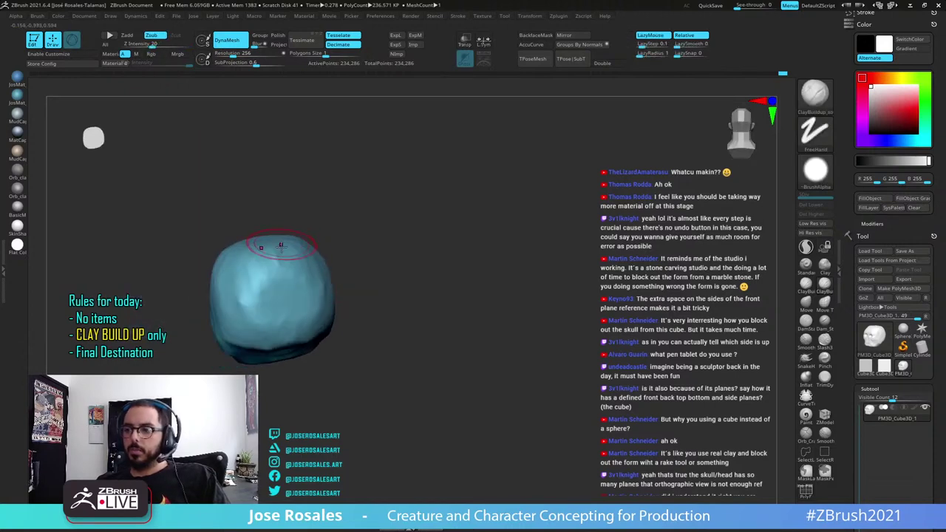
pyautogui.moveTo(281, 246); pyautogui.dragTo(262, 233, button='right')
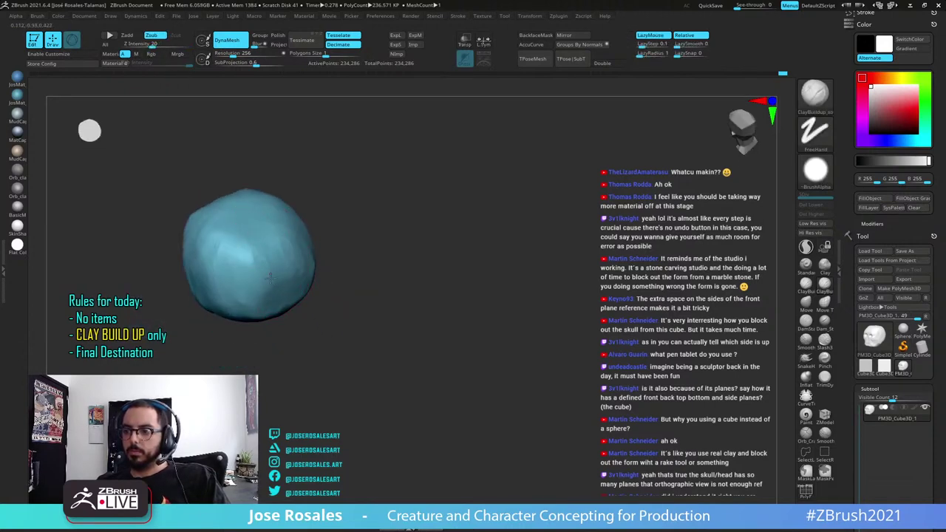
pyautogui.moveTo(254, 235); pyautogui.dragTo(234, 298)
pyautogui.moveTo(249, 253); pyautogui.dragTo(261, 303)
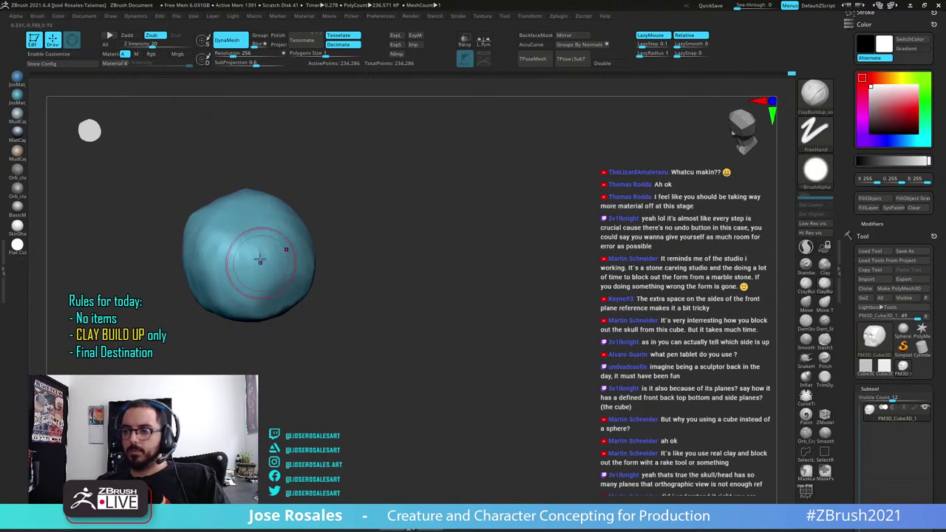
pyautogui.moveTo(238, 231); pyautogui.dragTo(217, 280)
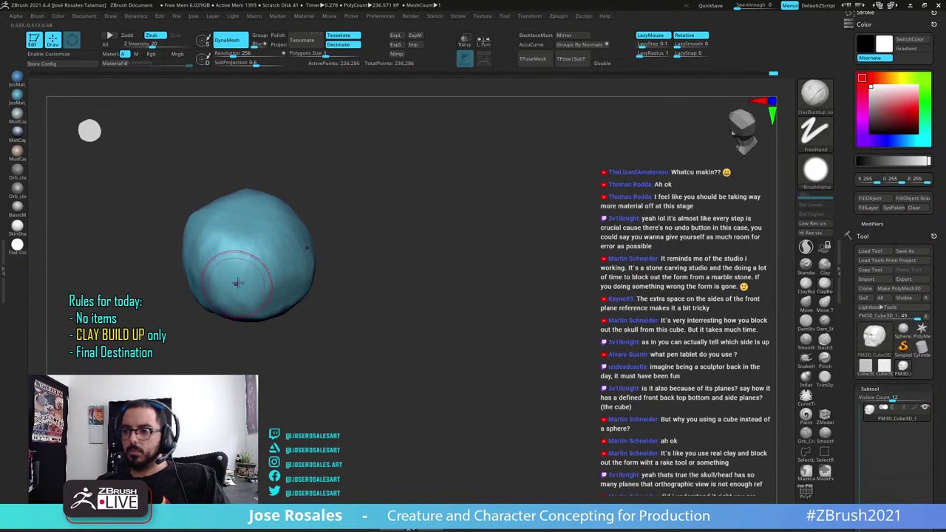
# Narrow the jaw by carving its side and lower edge inward beneath the cheekbone
pyautogui.moveTo(323, 294)
pyautogui.mouseDown()
pyautogui.moveTo(293, 256)
pyautogui.moveTo(317, 292)
pyautogui.mouseUp()
pyautogui.moveTo(377, 191)
pyautogui.mouseDown()
pyautogui.moveTo(368, 291)
pyautogui.moveTo(382, 289)
pyautogui.moveTo(407, 253)
pyautogui.mouseUp()
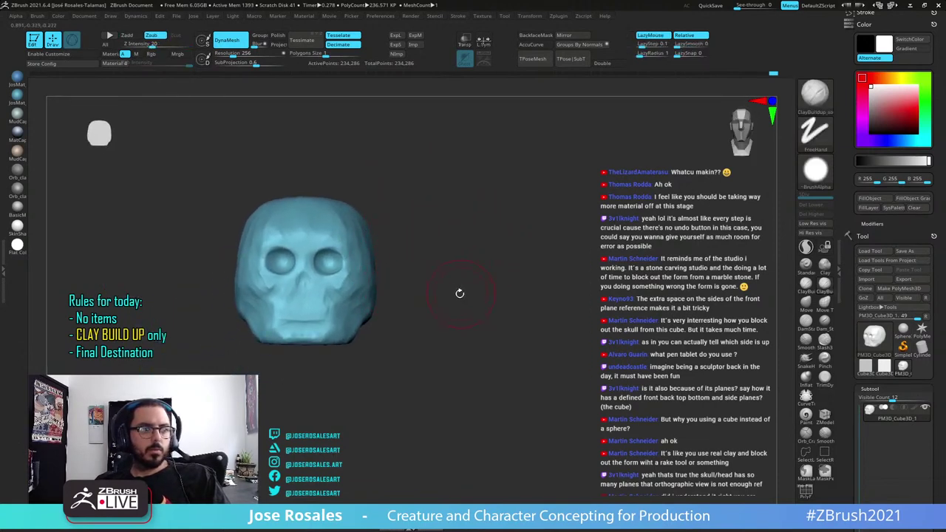
pyautogui.moveTo(432, 291)
pyautogui.mouseDown()
pyautogui.moveTo(383, 290)
pyautogui.moveTo(342, 313)
pyautogui.moveTo(395, 296)
pyautogui.moveTo(386, 321)
pyautogui.moveTo(368, 326)
pyautogui.moveTo(406, 324)
pyautogui.mouseUp()
pyautogui.moveTo(389, 312); pyautogui.dragTo(413, 308, button='right')
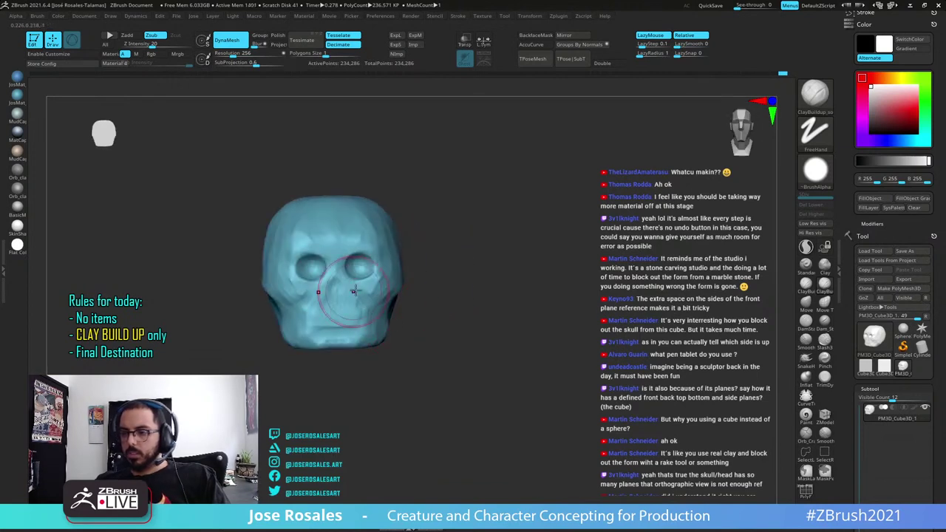
pyautogui.moveTo(279, 354); pyautogui.dragTo(318, 357)
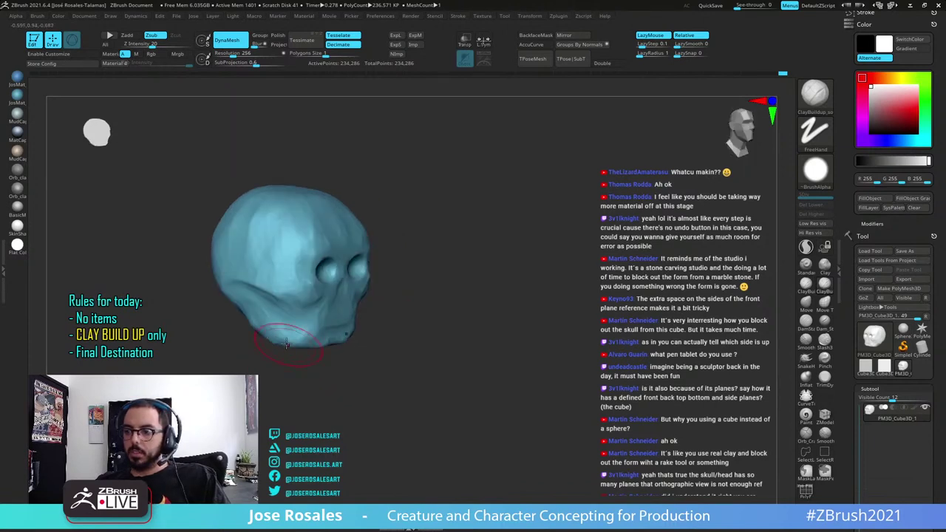
pyautogui.moveTo(302, 347)
pyautogui.mouseDown(button='right')
pyautogui.moveTo(270, 341)
pyautogui.moveTo(292, 344)
pyautogui.mouseUp(button='right')
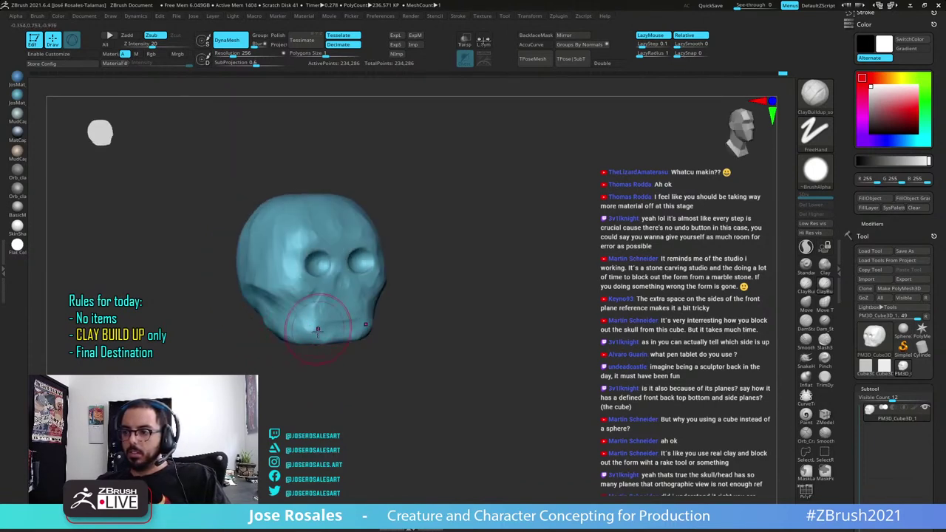
pyautogui.moveTo(345, 249); pyautogui.dragTo(378, 238, button='right')
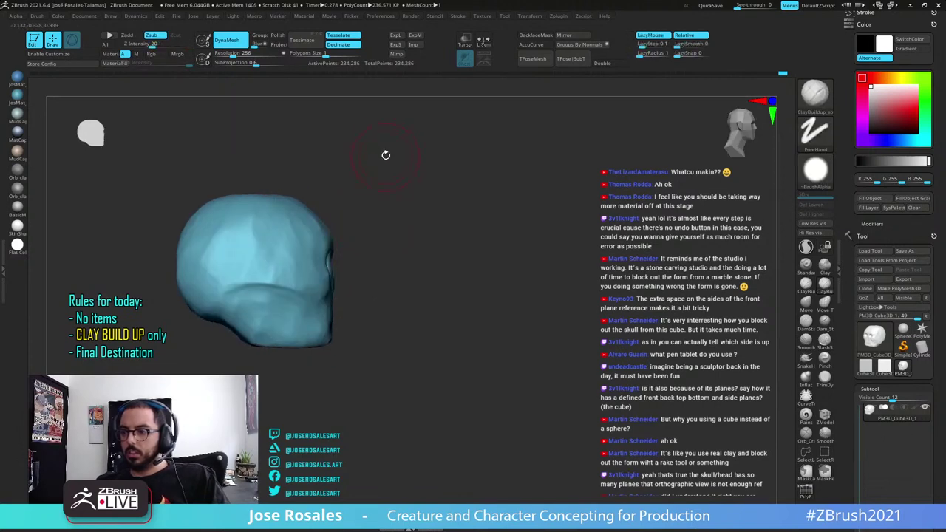
# Widen the eye sockets by carving around their rims and up beneath the brow
pyautogui.moveTo(321, 260); pyautogui.dragTo(312, 258, button='right')
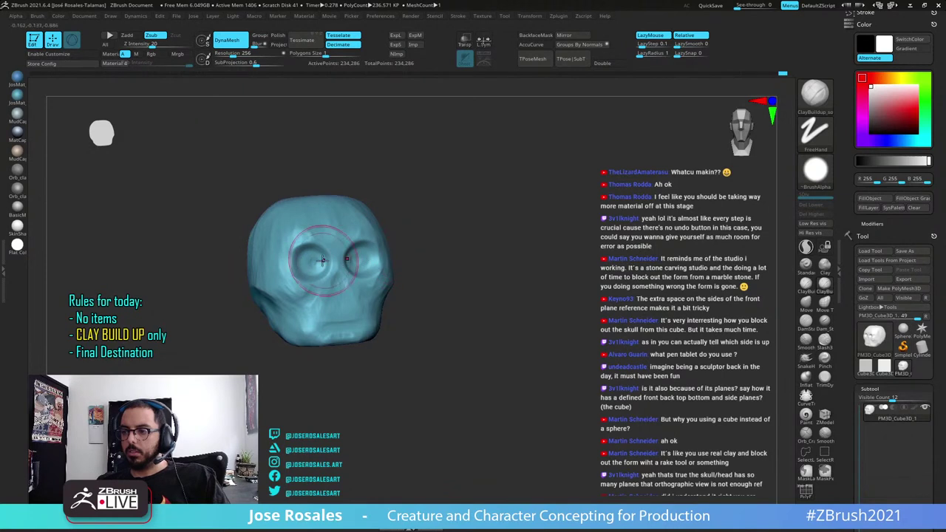
pyautogui.keyDown('ctrl'); pyautogui.moveTo(291, 254); pyautogui.dragTo(315, 257, button='right'); pyautogui.keyUp('ctrl')
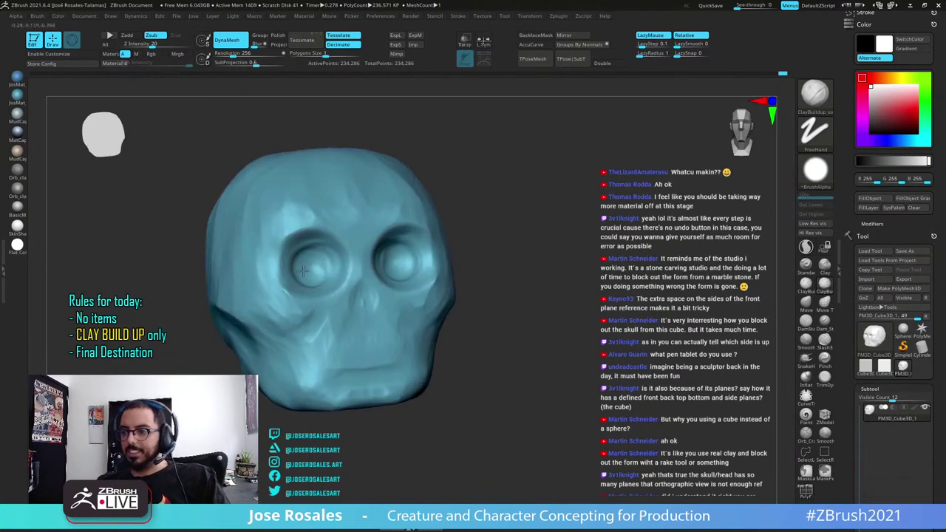
pyautogui.keyDown('ctrl'); pyautogui.moveTo(303, 270); pyautogui.dragTo(343, 234, button='right'); pyautogui.keyUp('ctrl')
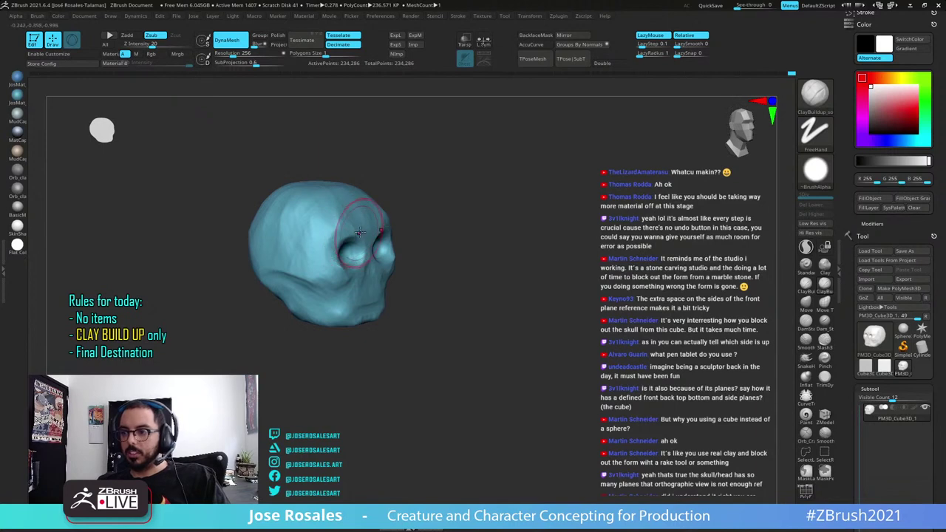
pyautogui.moveTo(437, 248); pyautogui.dragTo(378, 260, button='right')
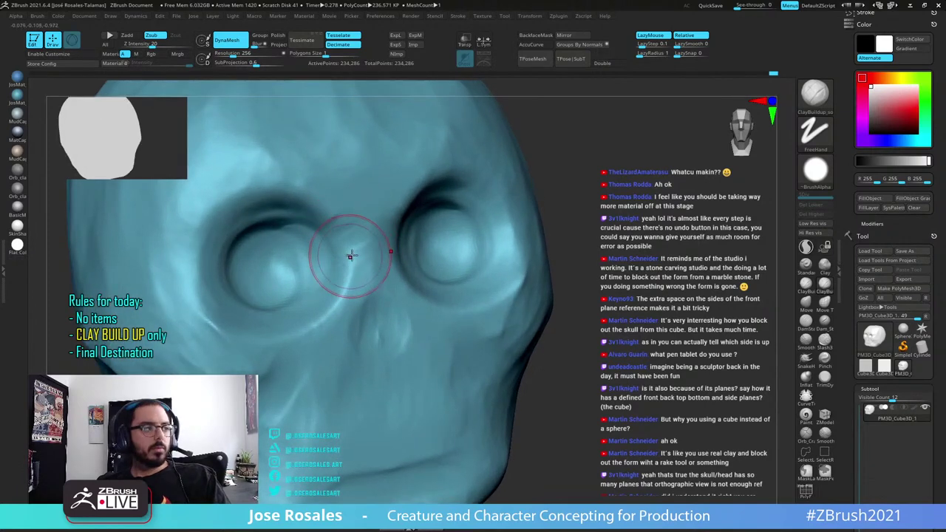
# Carve the inner edges of the eye sockets beside the nose bridge and deepen them under the brow
pyautogui.moveTo(416, 232); pyautogui.dragTo(362, 226, button='right')
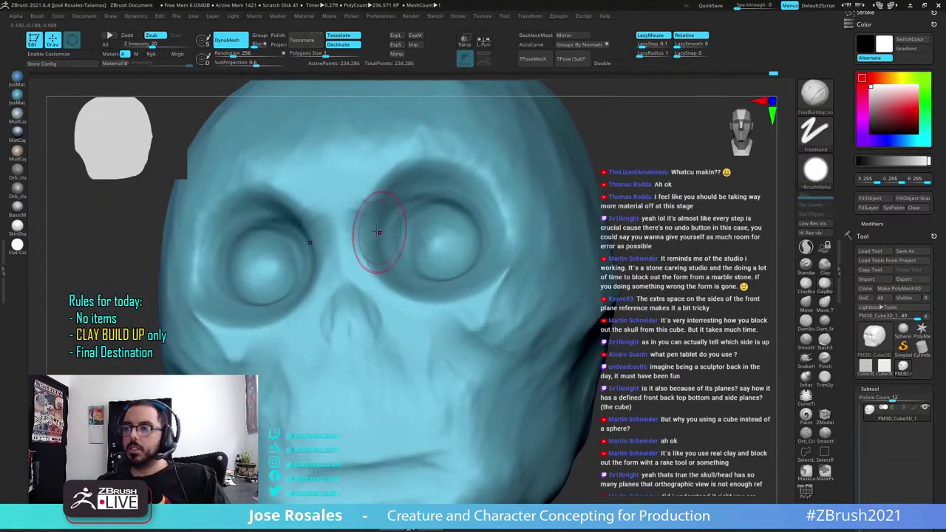
pyautogui.moveTo(468, 207)
pyautogui.keyDown('ctrl'); pyautogui.mouseDown(button='right')
pyautogui.moveTo(402, 242)
pyautogui.moveTo(404, 256)
pyautogui.mouseUp(button='right'); pyautogui.keyUp('ctrl')
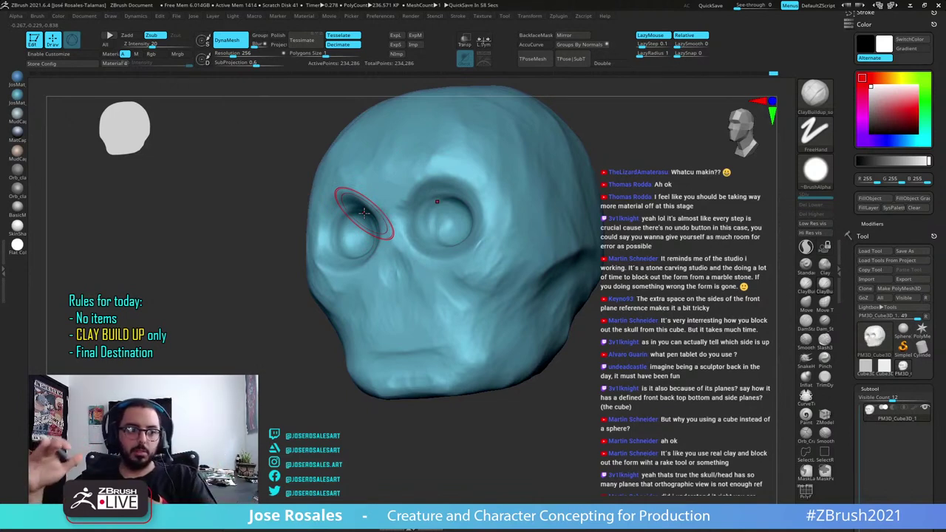
pyautogui.moveTo(465, 214)
pyautogui.mouseDown(button='right')
pyautogui.moveTo(429, 258)
pyautogui.moveTo(399, 264)
pyautogui.mouseUp(button='right')
pyautogui.keyDown('ctrl'); pyautogui.moveTo(500, 249); pyautogui.dragTo(478, 249, button='right'); pyautogui.keyUp('ctrl')
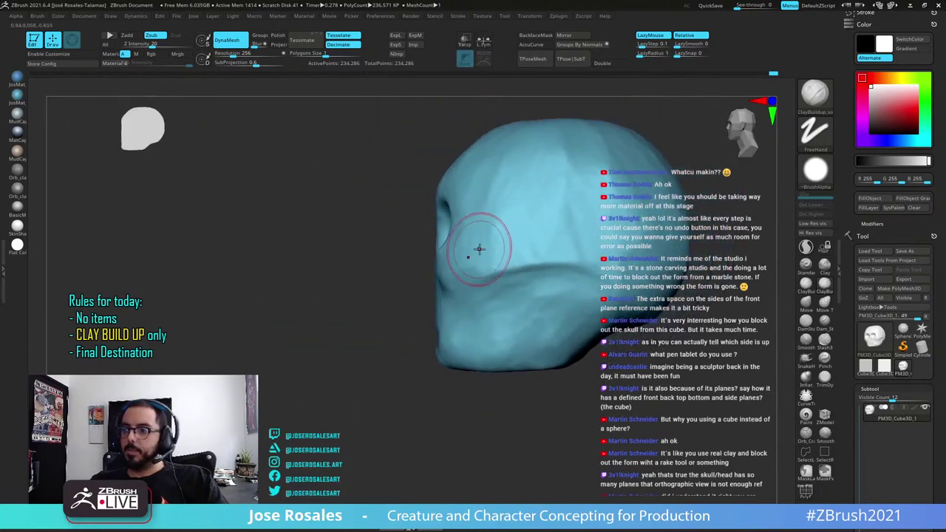
# Carve the cheek plane down below the eye socket and across toward the upper jaw beside the nose
pyautogui.moveTo(416, 240); pyautogui.dragTo(472, 255, button='right')
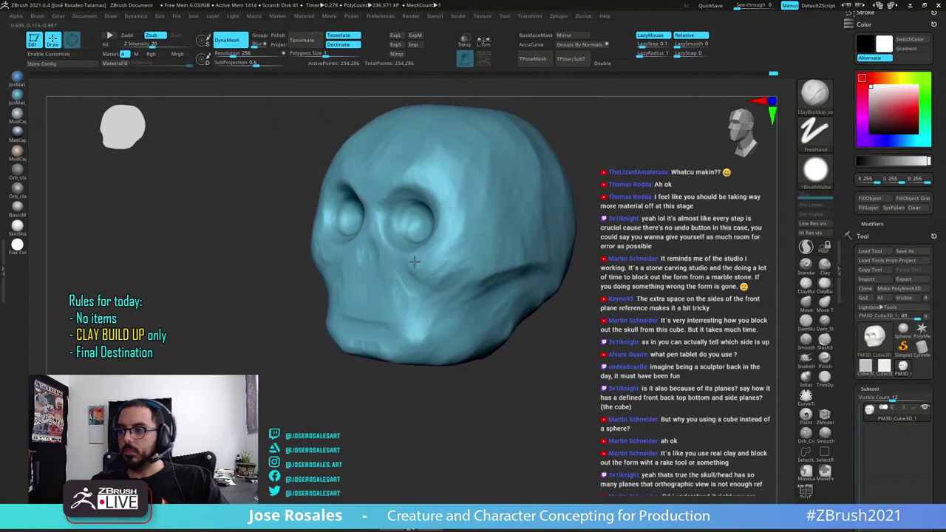
pyautogui.moveTo(414, 261)
pyautogui.mouseDown()
pyautogui.moveTo(415, 253)
pyautogui.moveTo(393, 248)
pyautogui.mouseUp()
pyautogui.moveTo(395, 247)
pyautogui.mouseDown()
pyautogui.moveTo(392, 257)
pyautogui.moveTo(389, 243)
pyautogui.moveTo(429, 253)
pyautogui.moveTo(408, 278)
pyautogui.mouseUp()
pyautogui.moveTo(477, 285); pyautogui.dragTo(437, 274, button='right')
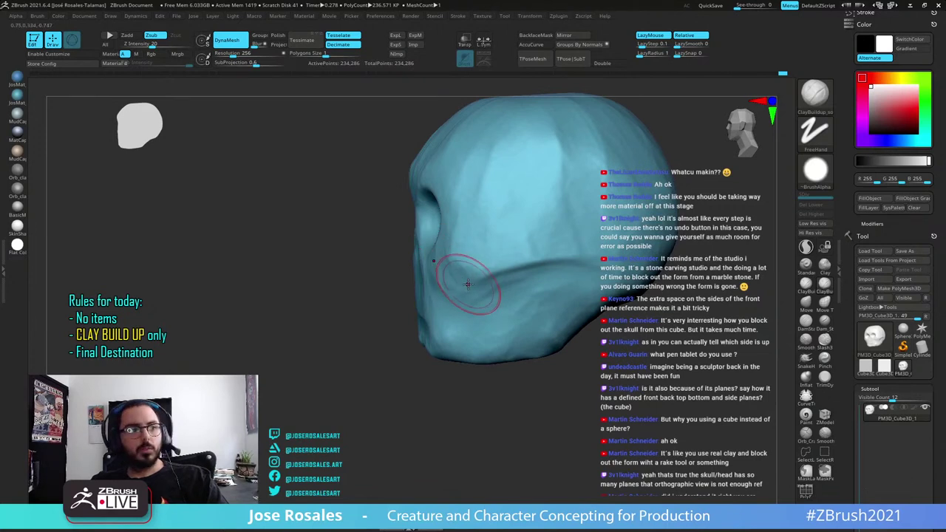
pyautogui.moveTo(492, 285); pyautogui.dragTo(450, 296, button='right')
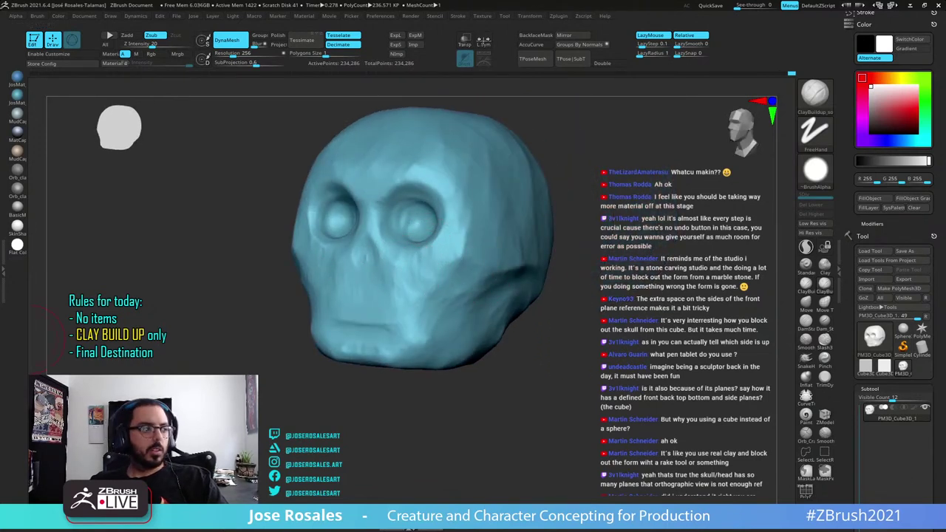
pyautogui.moveTo(33, 340); pyautogui.dragTo(15, 338)
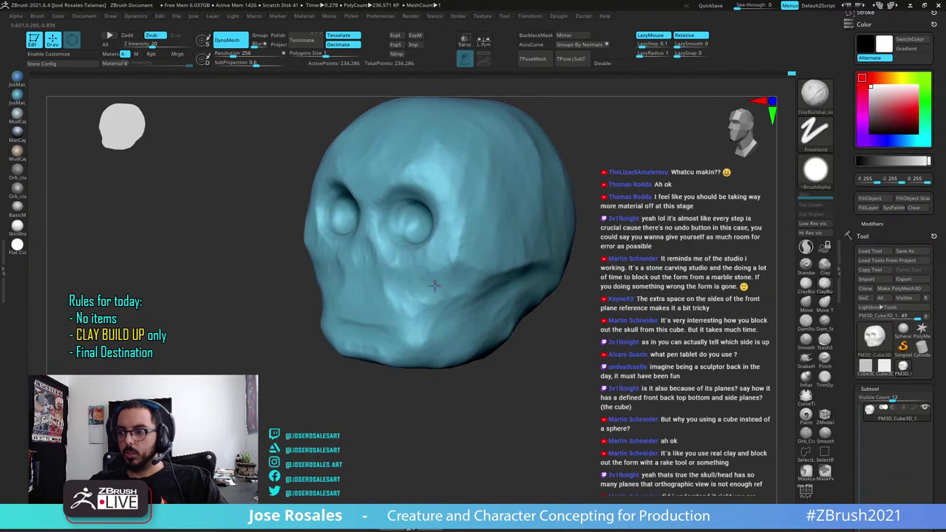
pyautogui.moveTo(434, 285)
pyautogui.mouseDown()
pyautogui.moveTo(410, 309)
pyautogui.moveTo(382, 278)
pyautogui.moveTo(370, 279)
pyautogui.moveTo(387, 287)
pyautogui.moveTo(383, 295)
pyautogui.mouseUp()
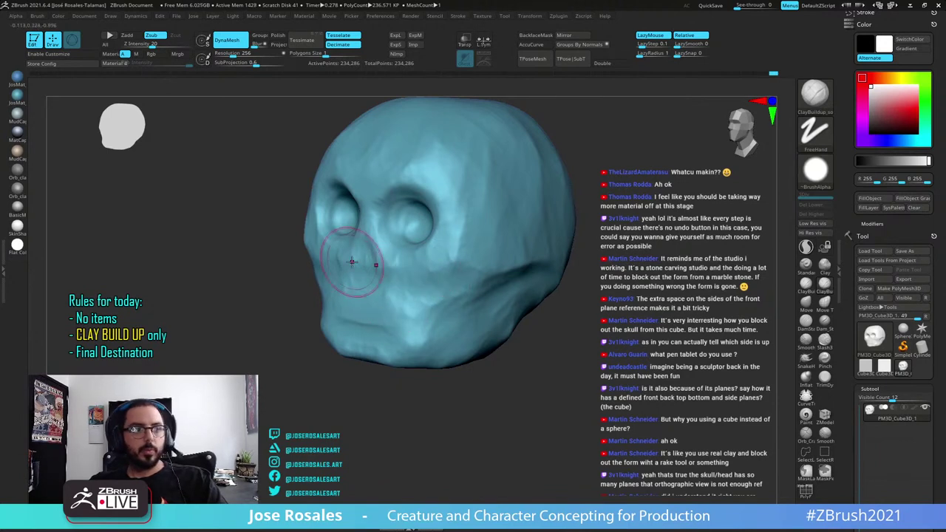
# Carve the nose bridge between the eye sockets, from the area between the brows down along its side
pyautogui.keyDown('ctrl'); pyautogui.moveTo(356, 265); pyautogui.dragTo(378, 279, button='right'); pyautogui.keyUp('ctrl')
pyautogui.moveTo(379, 243)
pyautogui.mouseDown()
pyautogui.moveTo(373, 234)
pyautogui.moveTo(365, 270)
pyautogui.moveTo(382, 238)
pyautogui.mouseUp()
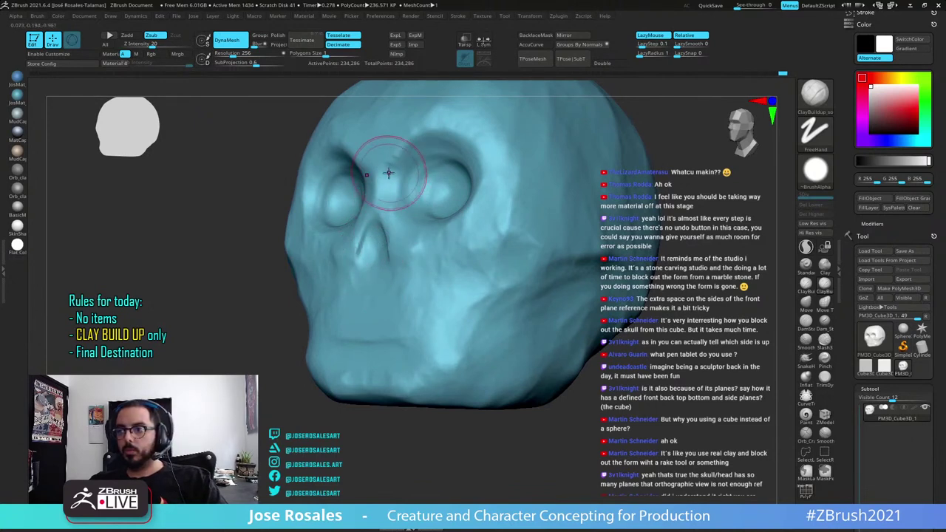
pyautogui.moveTo(389, 182)
pyautogui.mouseDown()
pyautogui.moveTo(394, 173)
pyautogui.moveTo(382, 205)
pyautogui.moveTo(399, 214)
pyautogui.mouseUp()
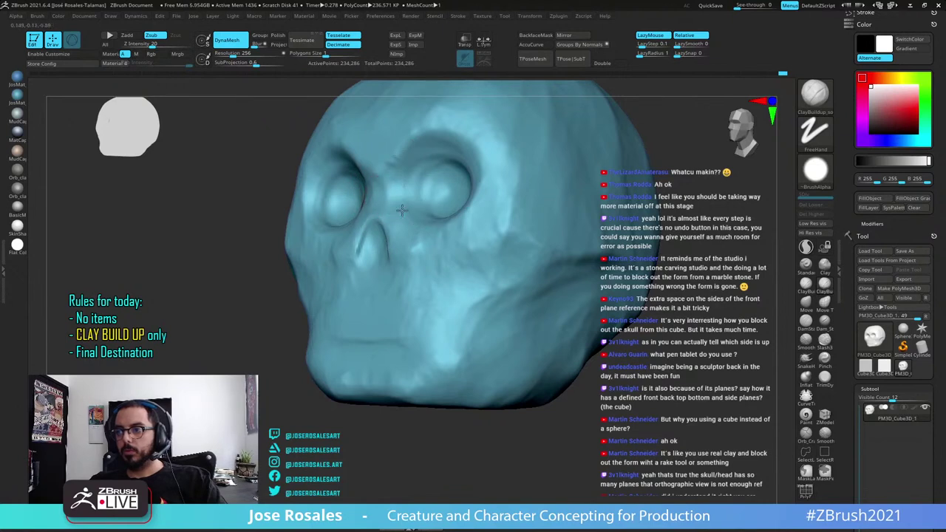
pyautogui.moveTo(403, 204)
pyautogui.keyDown('alt'); pyautogui.mouseDown(button='right')
pyautogui.moveTo(395, 241)
pyautogui.moveTo(406, 247)
pyautogui.mouseUp(button='right'); pyautogui.keyUp('alt')
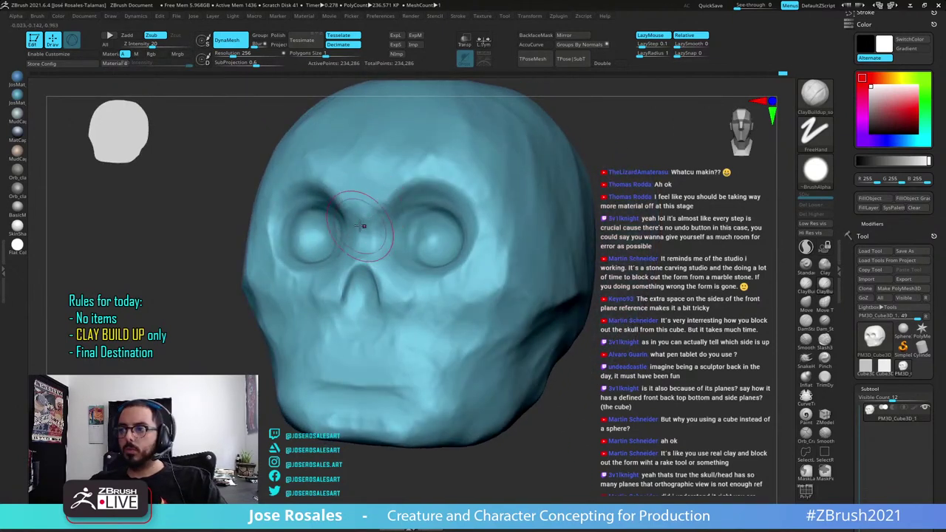
pyautogui.moveTo(379, 195)
pyautogui.mouseDown()
pyautogui.moveTo(387, 220)
pyautogui.moveTo(379, 215)
pyautogui.mouseUp()
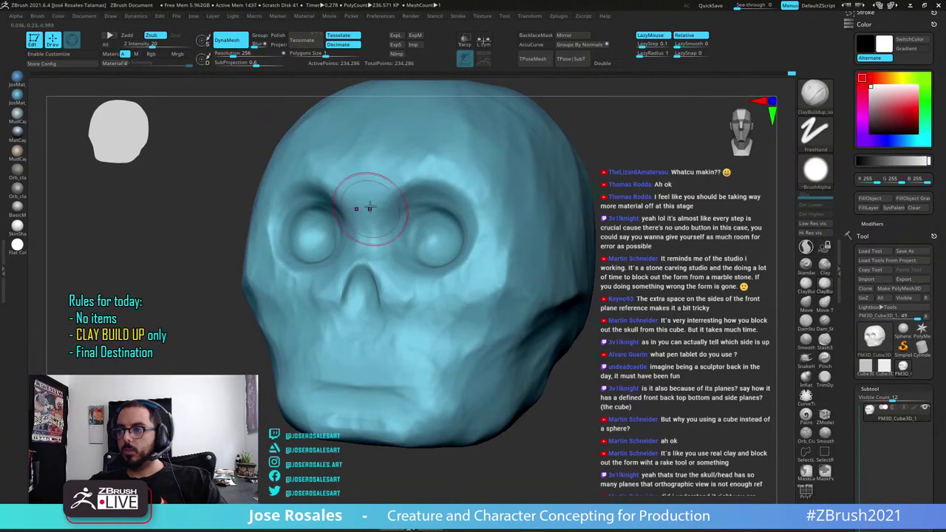
# Examine the skull's overall form and jaw from above, both three-quarter sides and underneath
pyautogui.moveTo(351, 236); pyautogui.dragTo(339, 200, button='right')
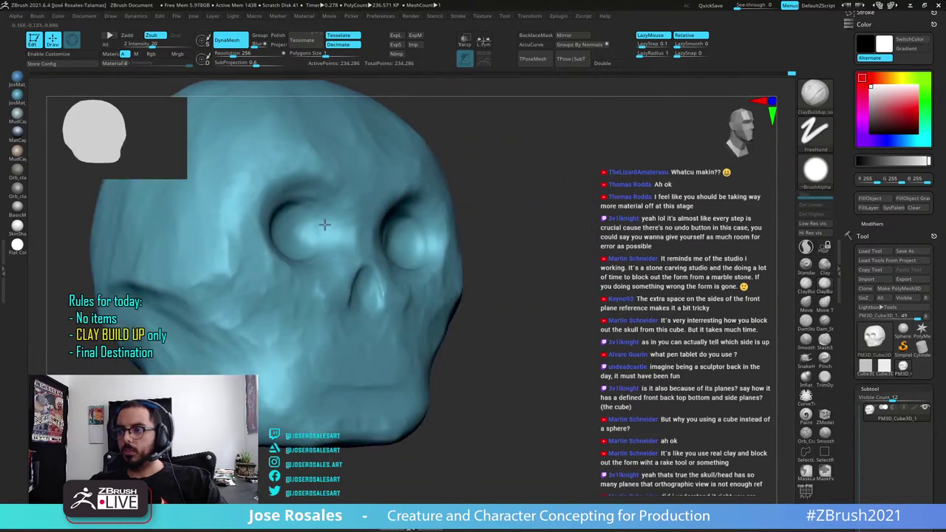
pyautogui.moveTo(327, 231); pyautogui.dragTo(280, 265, button='right')
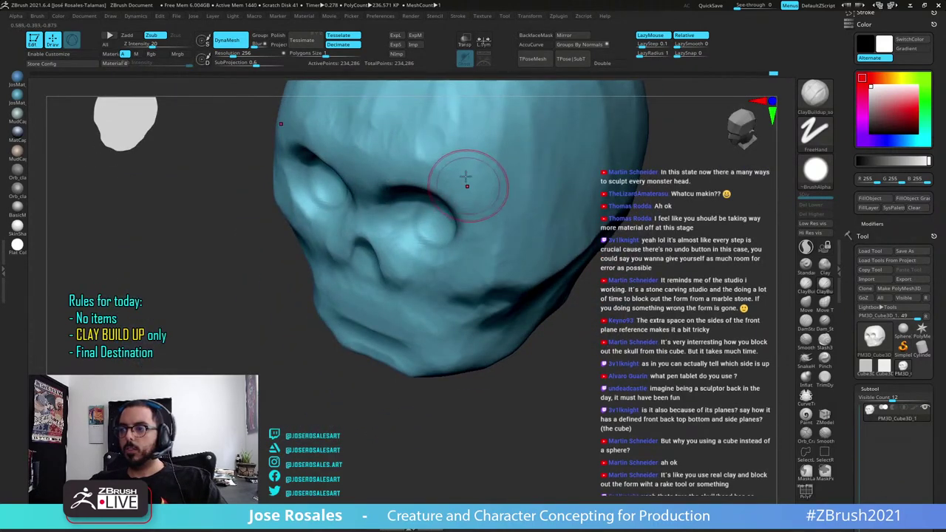
pyautogui.moveTo(368, 291); pyautogui.dragTo(395, 247, button='right')
pyautogui.moveTo(395, 248); pyautogui.dragTo(412, 247, button='right')
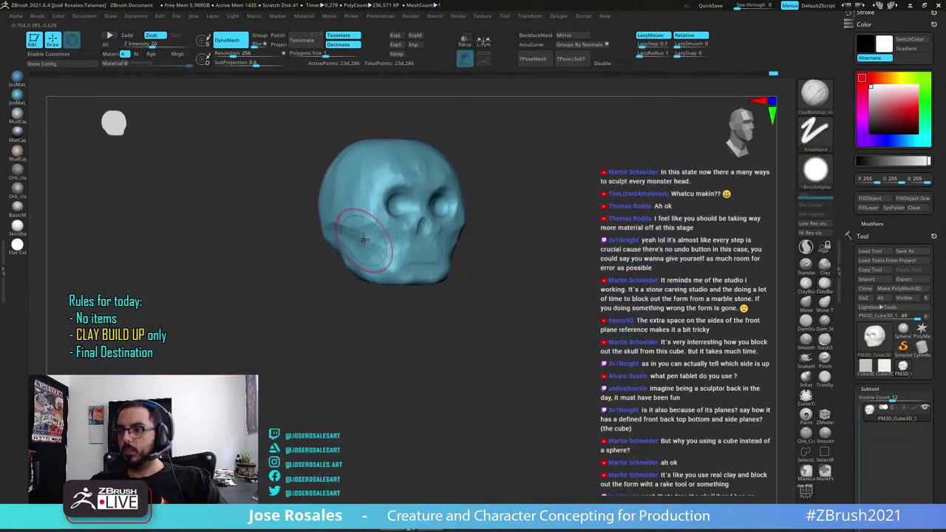
pyautogui.moveTo(308, 231); pyautogui.dragTo(329, 223, button='right')
pyautogui.moveTo(365, 270)
pyautogui.mouseDown(button='right')
pyautogui.moveTo(380, 275)
pyautogui.moveTo(386, 263)
pyautogui.mouseUp(button='right')
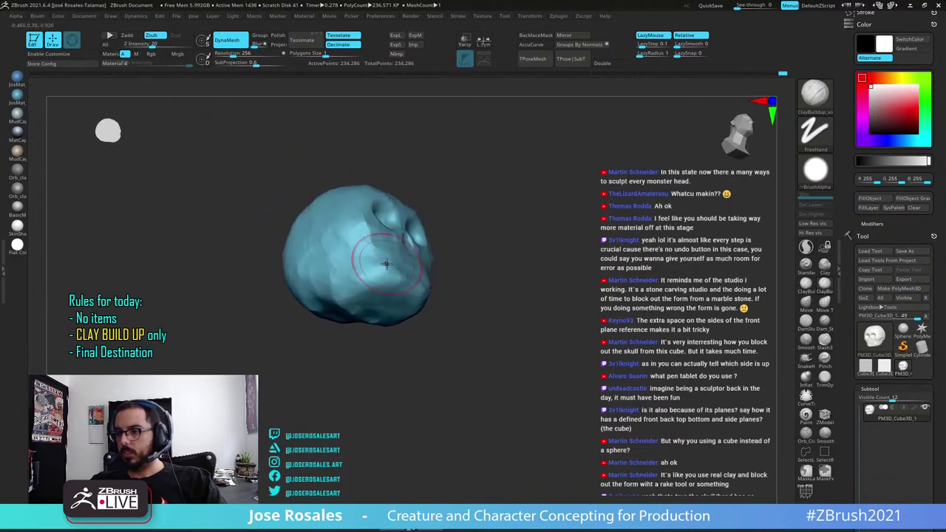
pyautogui.moveTo(378, 275); pyautogui.dragTo(370, 277)
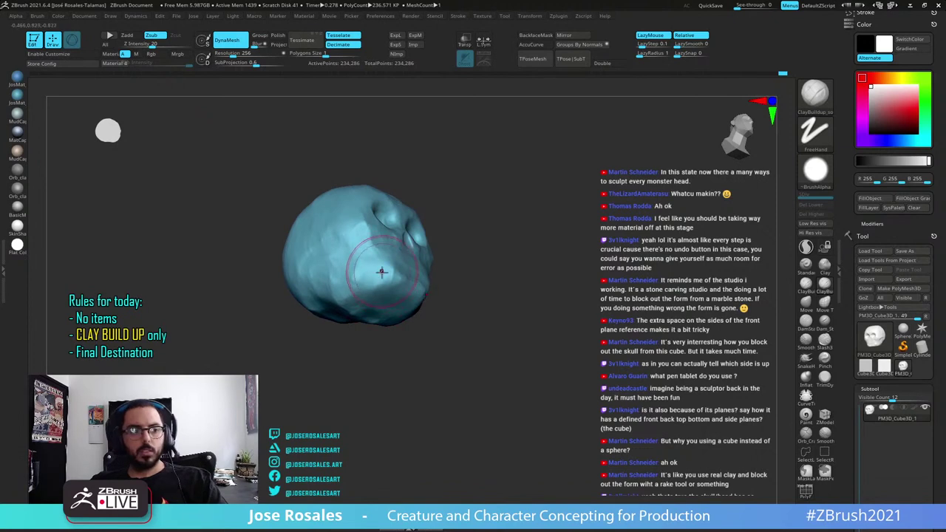
pyautogui.moveTo(382, 271)
pyautogui.mouseDown(button='right')
pyautogui.moveTo(372, 252)
pyautogui.moveTo(392, 236)
pyautogui.mouseUp(button='right')
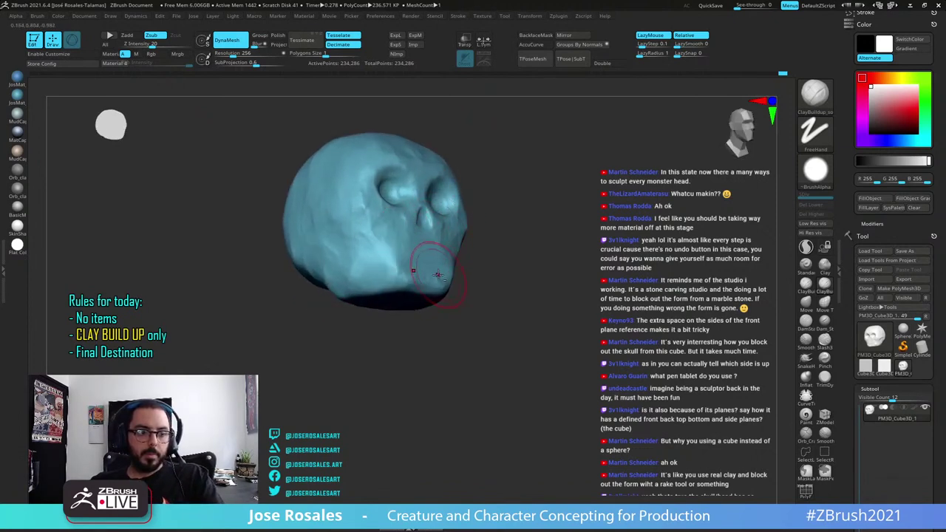
# Shave down the back of the skull with subtractive ClayBuildup strokes, rounding the rear of the cranium
pyautogui.moveTo(428, 270); pyautogui.dragTo(498, 202, button='right')
pyautogui.moveTo(456, 218)
pyautogui.mouseDown(button='right')
pyautogui.moveTo(408, 230)
pyautogui.moveTo(388, 279)
pyautogui.moveTo(392, 256)
pyautogui.moveTo(408, 245)
pyautogui.mouseUp(button='right')
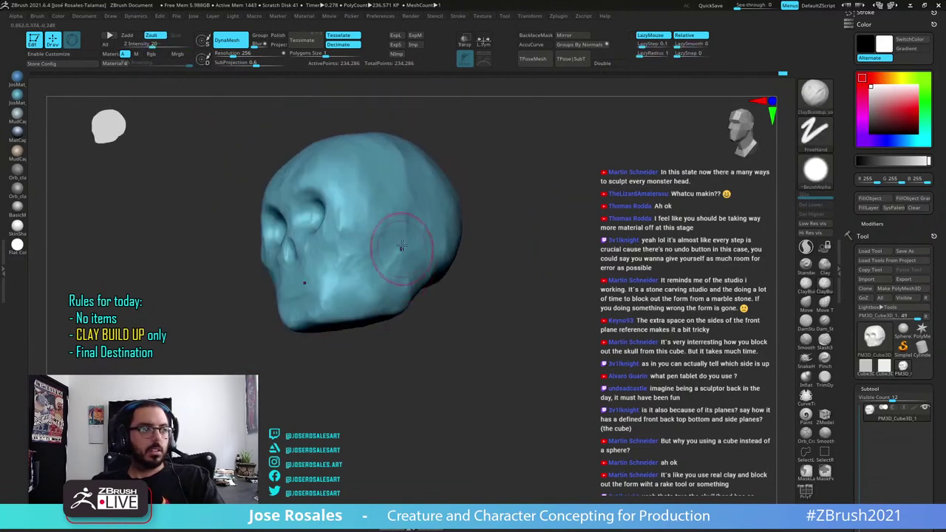
pyautogui.moveTo(455, 178); pyautogui.dragTo(421, 203, button='right')
pyautogui.moveTo(454, 272)
pyautogui.mouseDown(button='right')
pyautogui.moveTo(422, 255)
pyautogui.moveTo(510, 253)
pyautogui.mouseUp(button='right')
pyautogui.moveTo(509, 253)
pyautogui.mouseDown(button='right')
pyautogui.moveTo(481, 253)
pyautogui.moveTo(490, 219)
pyautogui.moveTo(494, 234)
pyautogui.mouseUp(button='right')
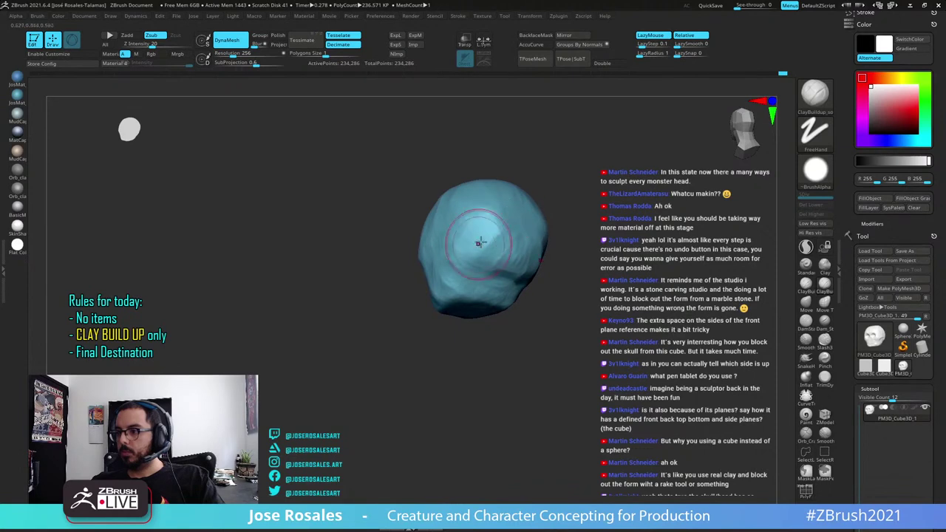
pyautogui.moveTo(512, 220); pyautogui.dragTo(482, 272)
pyautogui.moveTo(482, 274); pyautogui.dragTo(510, 266, button='right')
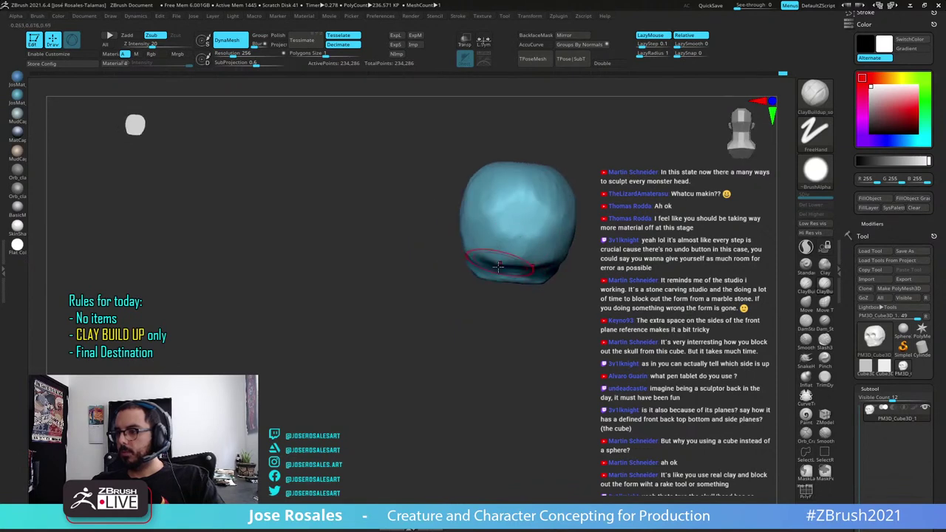
pyautogui.moveTo(517, 228); pyautogui.dragTo(512, 190)
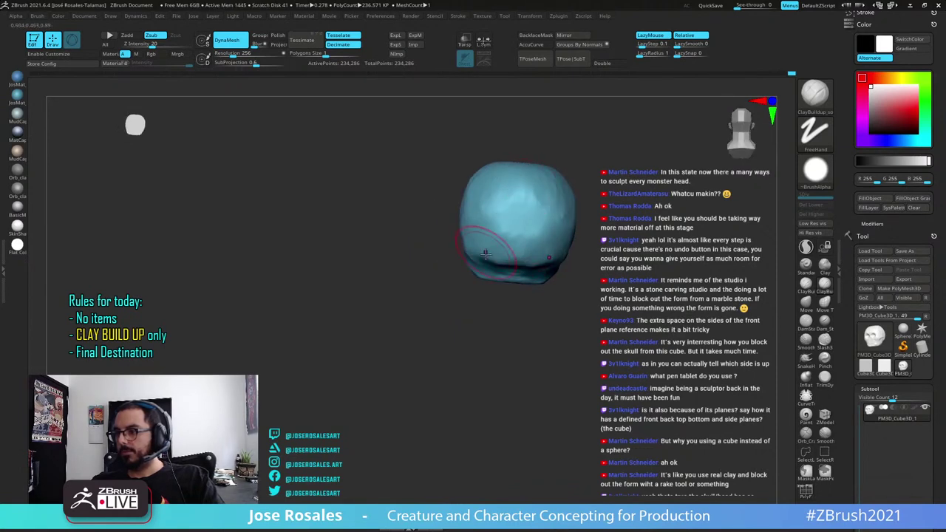
# Carve the rear side of the skull and the lower back of the cranium with subtractive ClayBuildup strokes
pyautogui.moveTo(485, 253); pyautogui.dragTo(511, 200, button='right')
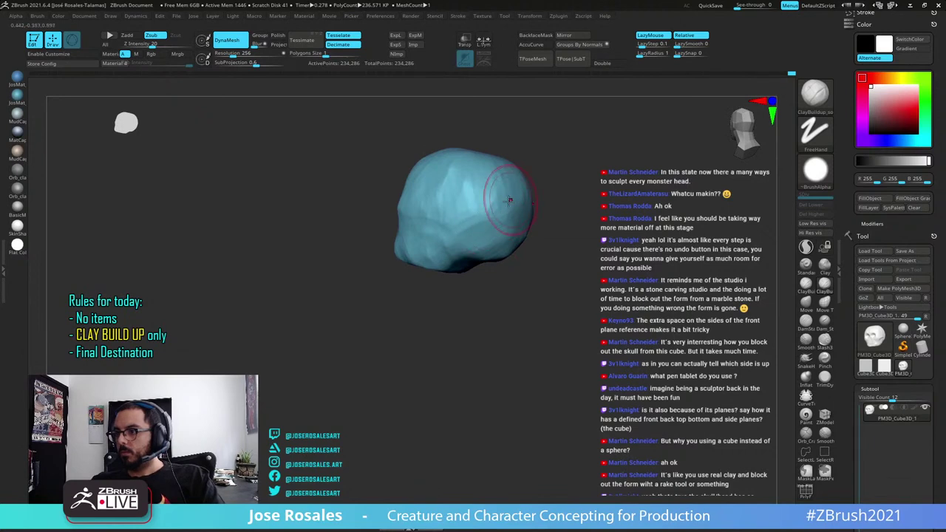
pyautogui.moveTo(470, 221); pyautogui.dragTo(464, 214)
pyautogui.moveTo(466, 232)
pyautogui.mouseDown(button='right')
pyautogui.moveTo(536, 174)
pyautogui.moveTo(577, 269)
pyautogui.mouseUp(button='right')
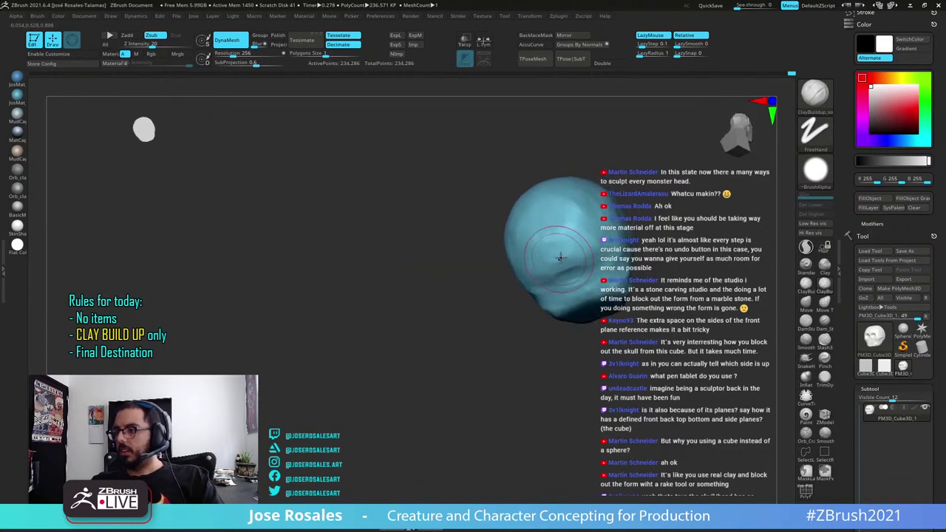
pyautogui.moveTo(586, 229); pyautogui.dragTo(622, 235, button='right')
pyautogui.moveTo(622, 235); pyautogui.dragTo(628, 242)
# Trim and round the top of the cranium with subtractive ClayBuildup strokes
pyautogui.moveTo(650, 165)
pyautogui.keyDown('alt'); pyautogui.mouseDown(button='right')
pyautogui.moveTo(556, 153)
pyautogui.moveTo(570, 139)
pyautogui.moveTo(534, 191)
pyautogui.moveTo(414, 248)
pyautogui.moveTo(392, 205)
pyautogui.mouseUp(button='right'); pyautogui.keyUp('alt')
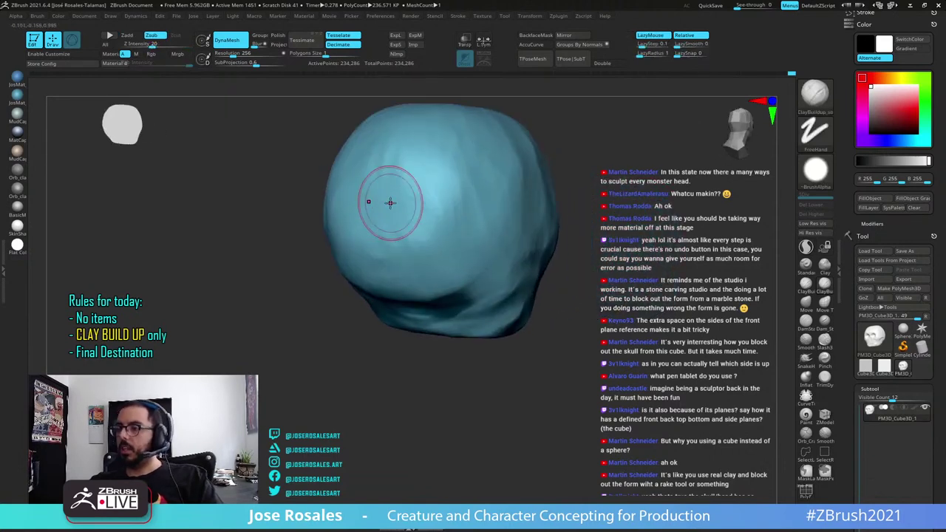
pyautogui.keyDown('ctrl'); pyautogui.moveTo(475, 185); pyautogui.dragTo(404, 166, button='right'); pyautogui.keyUp('ctrl')
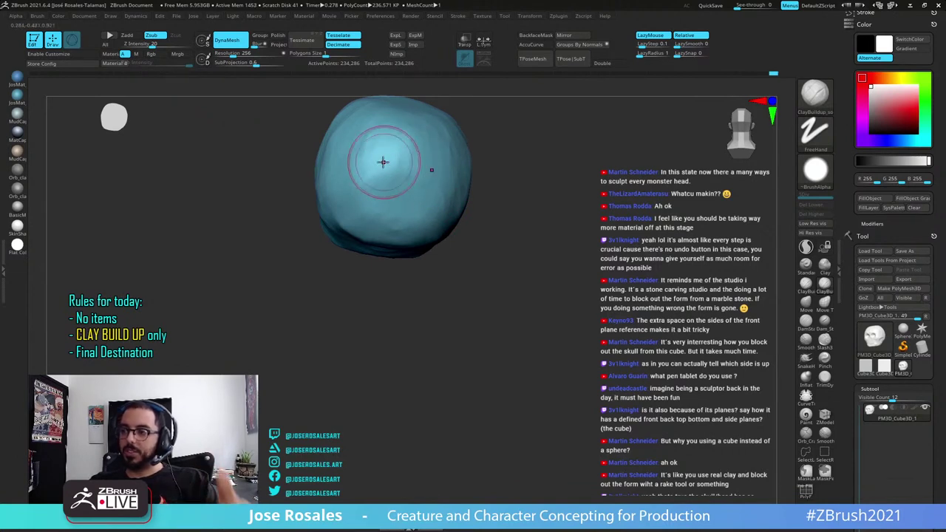
pyautogui.moveTo(363, 205); pyautogui.dragTo(378, 201, button='right')
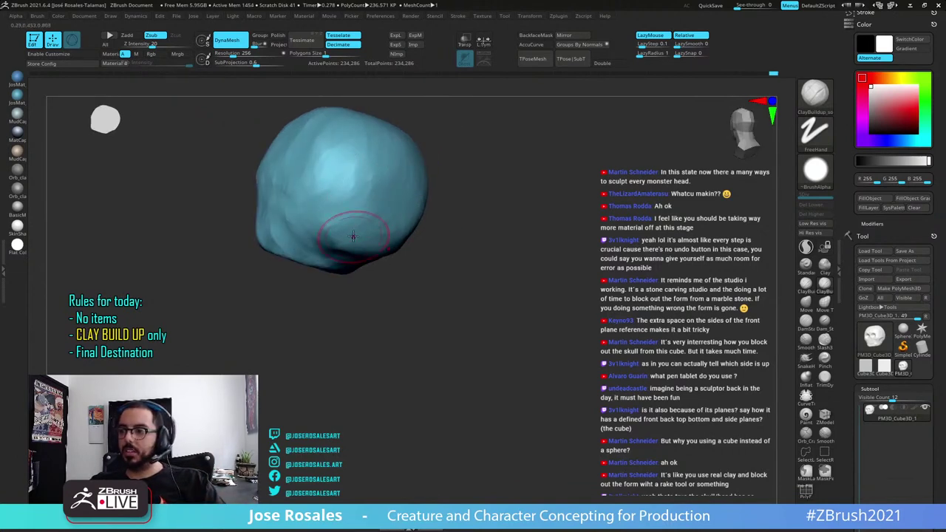
pyautogui.moveTo(353, 237); pyautogui.dragTo(405, 226, button='right')
pyautogui.moveTo(372, 195)
pyautogui.mouseDown(button='right')
pyautogui.moveTo(317, 147)
pyautogui.moveTo(397, 200)
pyautogui.moveTo(372, 207)
pyautogui.mouseUp(button='right')
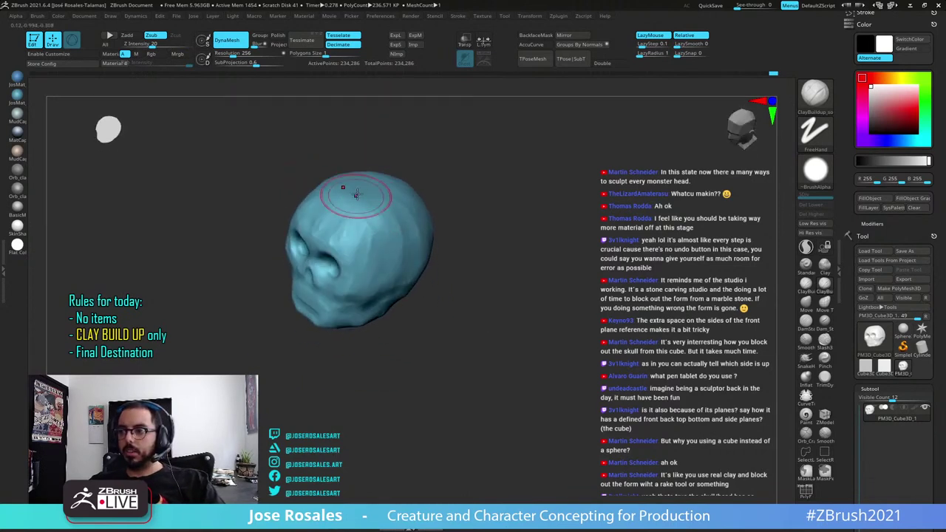
pyautogui.moveTo(355, 195); pyautogui.dragTo(375, 192)
pyautogui.moveTo(390, 239); pyautogui.dragTo(369, 203, button='right')
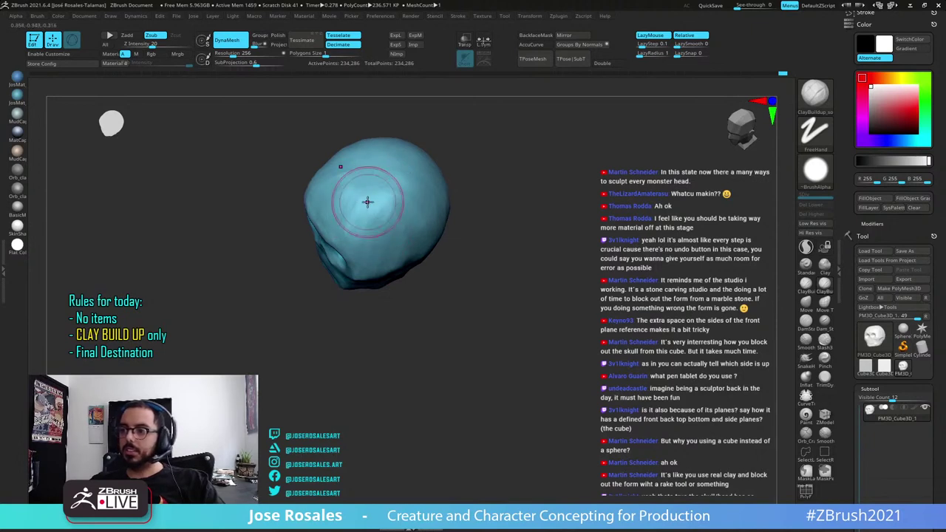
pyautogui.moveTo(399, 184)
pyautogui.mouseDown(button='right')
pyautogui.moveTo(412, 209)
pyautogui.moveTo(407, 264)
pyautogui.mouseUp(button='right')
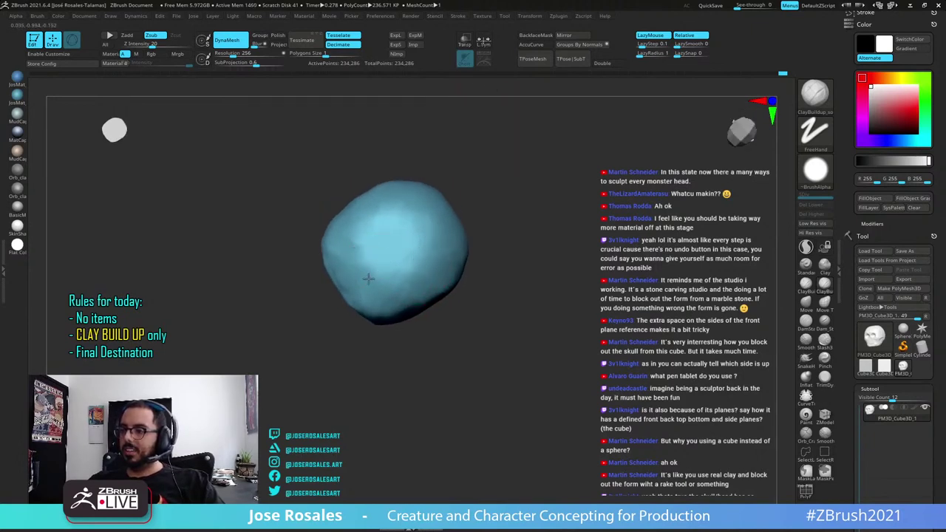
pyautogui.moveTo(385, 272); pyautogui.dragTo(375, 283)
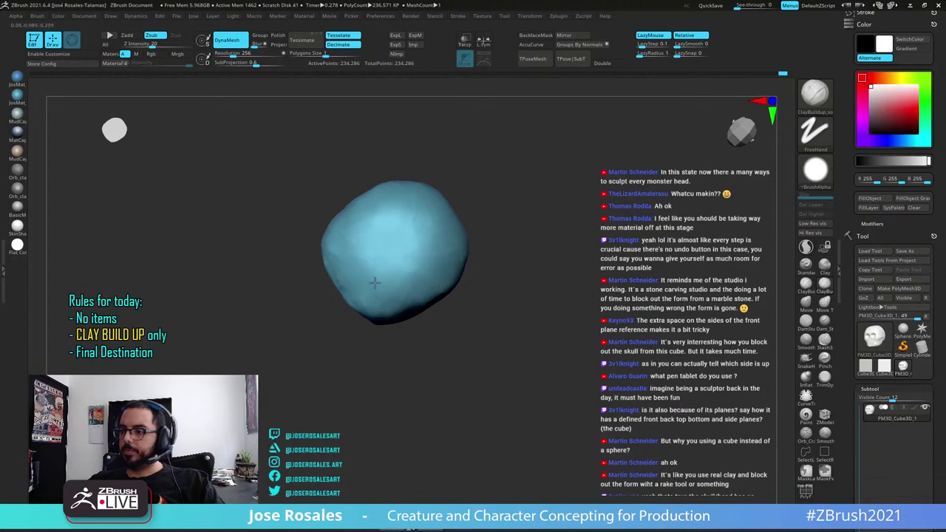
pyautogui.moveTo(395, 224)
pyautogui.mouseDown()
pyautogui.moveTo(355, 226)
pyautogui.moveTo(363, 230)
pyautogui.mouseUp()
# Carve away material on the underside of the skull, around the jaw and the cranium base
pyautogui.moveTo(441, 233)
pyautogui.mouseDown(button='right')
pyautogui.moveTo(451, 245)
pyautogui.moveTo(442, 243)
pyautogui.moveTo(444, 228)
pyautogui.moveTo(460, 242)
pyautogui.mouseUp(button='right')
pyautogui.moveTo(460, 242); pyautogui.dragTo(415, 249, button='right')
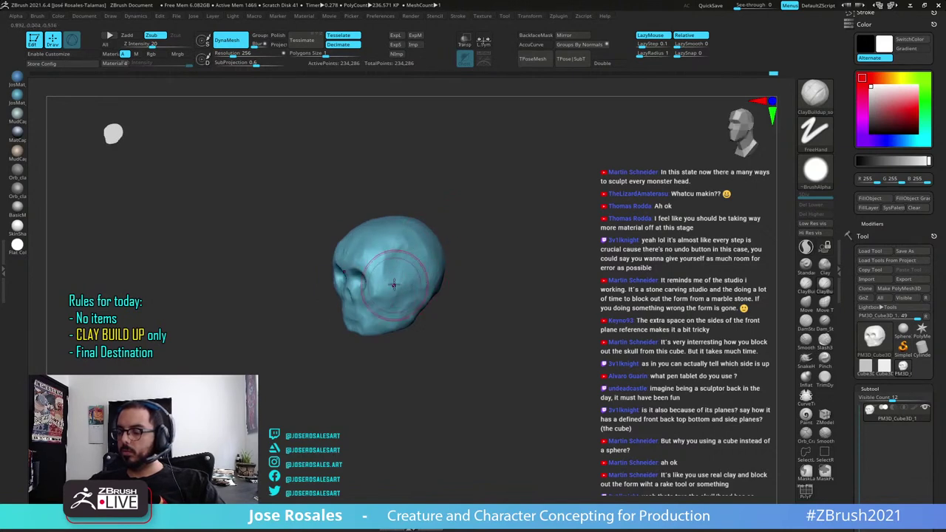
pyautogui.moveTo(394, 283)
pyautogui.mouseDown(button='right')
pyautogui.moveTo(384, 262)
pyautogui.moveTo(397, 326)
pyautogui.mouseUp(button='right')
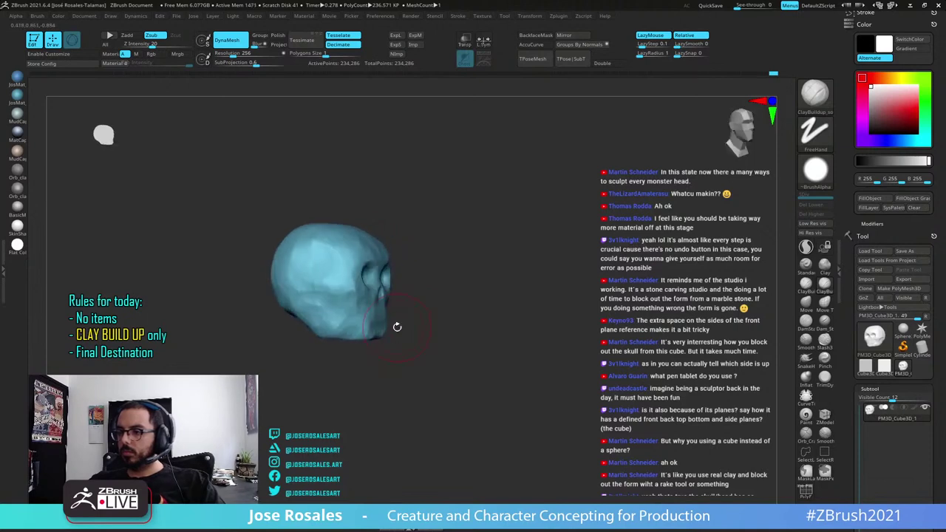
pyautogui.moveTo(331, 322); pyautogui.dragTo(301, 332, button='right')
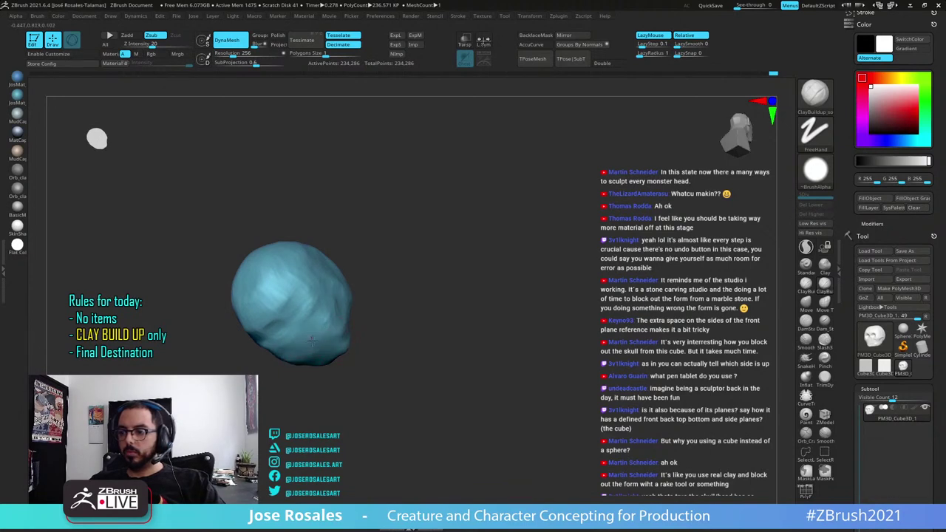
pyautogui.moveTo(298, 351); pyautogui.dragTo(317, 351, button='right')
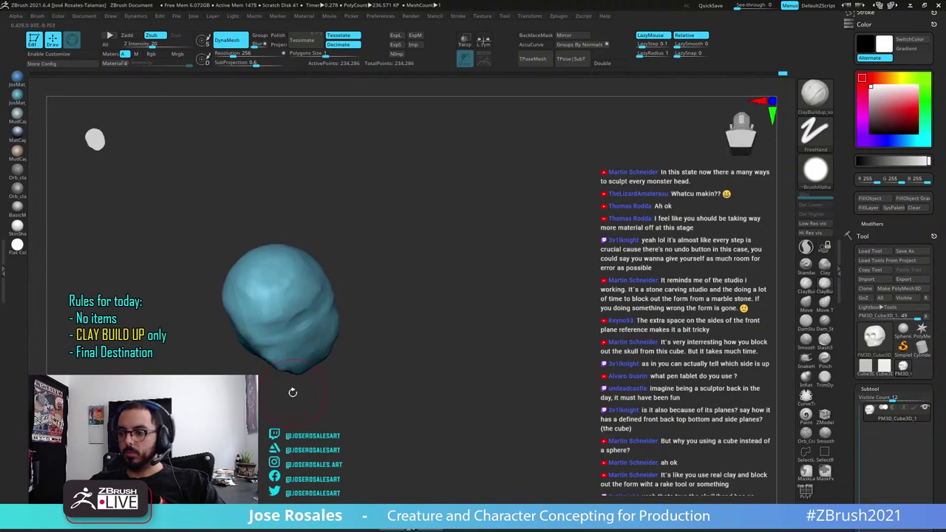
pyautogui.moveTo(292, 392); pyautogui.dragTo(289, 332, button='right')
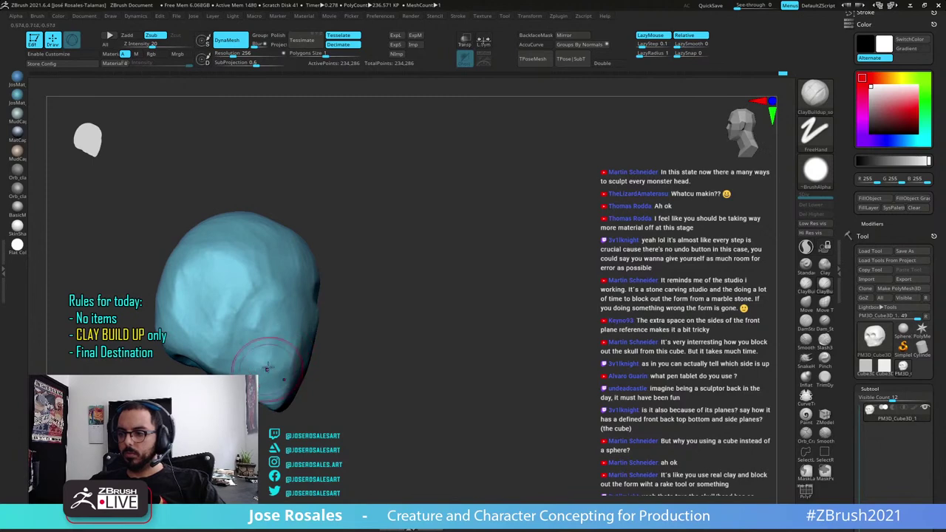
# Examine the skull's face, cheeks and side profile from several angles to judge its proportions
pyautogui.moveTo(272, 363)
pyautogui.mouseDown(button='right')
pyautogui.moveTo(292, 366)
pyautogui.moveTo(271, 381)
pyautogui.moveTo(271, 364)
pyautogui.moveTo(287, 354)
pyautogui.moveTo(275, 359)
pyautogui.moveTo(304, 358)
pyautogui.mouseUp(button='right')
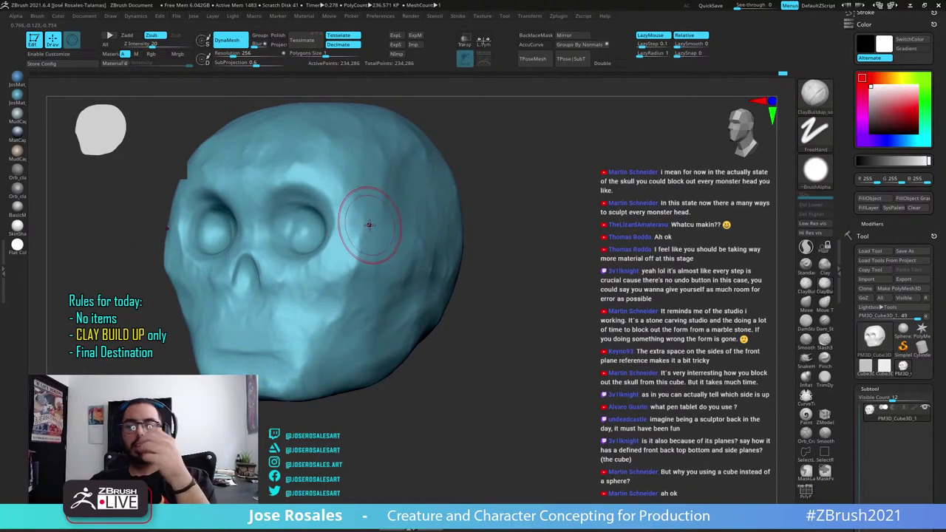
pyautogui.moveTo(307, 259); pyautogui.dragTo(271, 260, button='right')
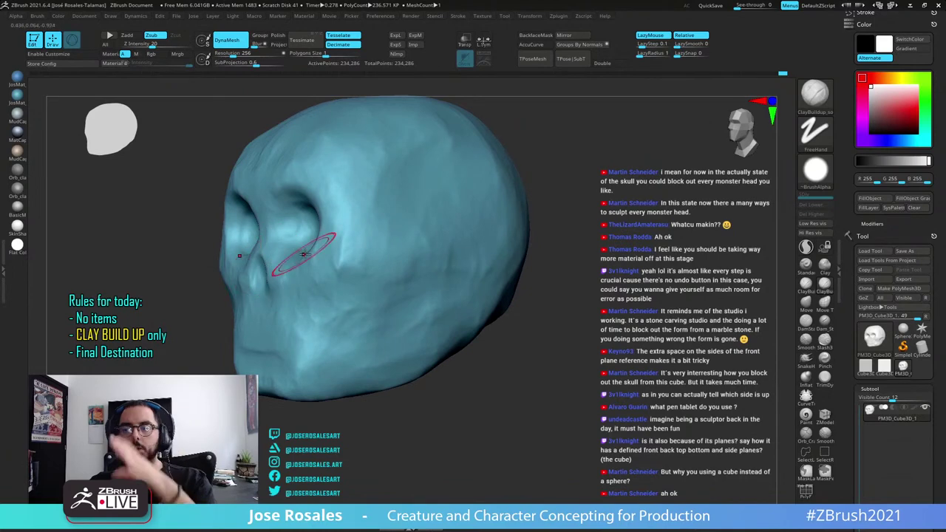
pyautogui.moveTo(340, 249); pyautogui.dragTo(331, 253, button='right')
pyautogui.moveTo(330, 342)
pyautogui.mouseDown(button='right')
pyautogui.moveTo(307, 322)
pyautogui.moveTo(384, 373)
pyautogui.mouseUp(button='right')
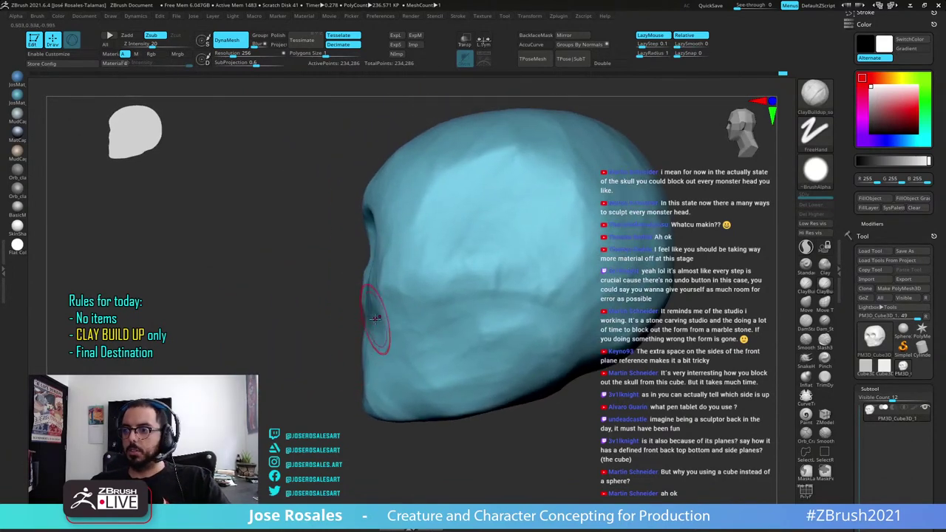
pyautogui.moveTo(369, 223); pyautogui.dragTo(407, 233, button='right')
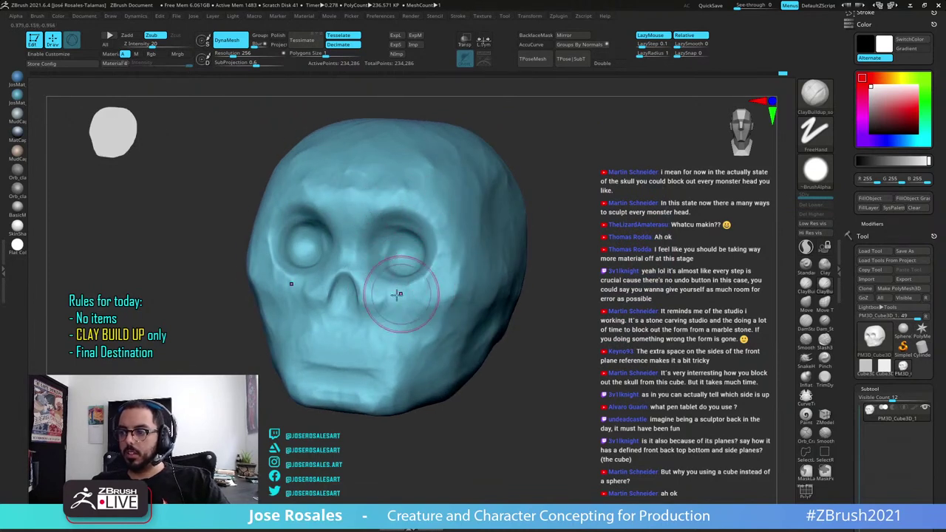
pyautogui.moveTo(424, 285); pyautogui.dragTo(393, 287, button='right')
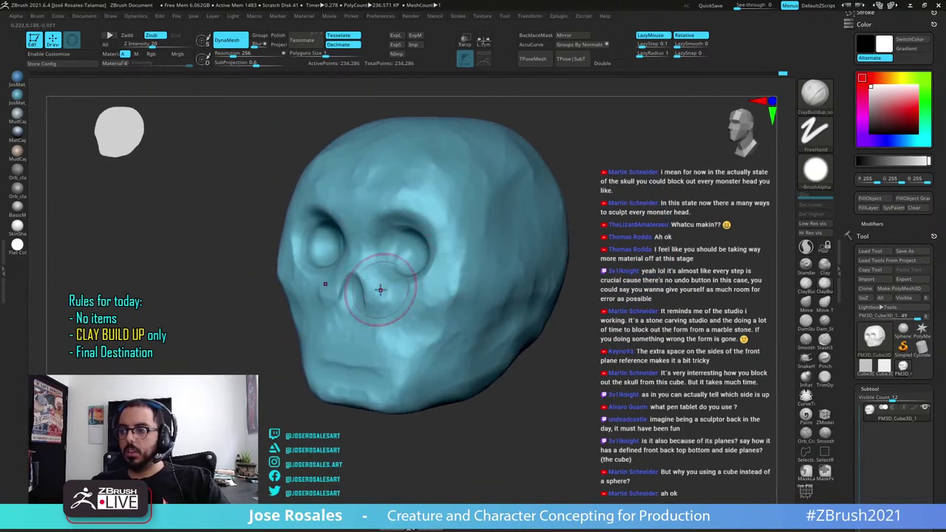
pyautogui.moveTo(445, 266); pyautogui.dragTo(419, 265, button='right')
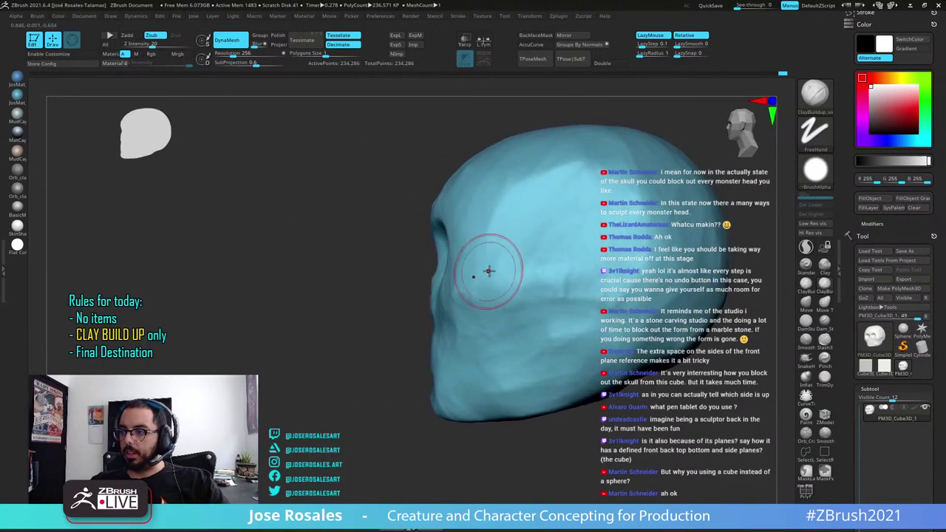
pyautogui.keyDown('alt'); pyautogui.moveTo(498, 274); pyautogui.dragTo(461, 315, button='right'); pyautogui.keyUp('alt')
pyautogui.moveTo(460, 316); pyautogui.dragTo(510, 311, button='right')
# Carve the brow area between the eyes and the rims of the eye sockets with subtractive ClayBuildup strokes
pyautogui.moveTo(394, 275); pyautogui.dragTo(404, 304)
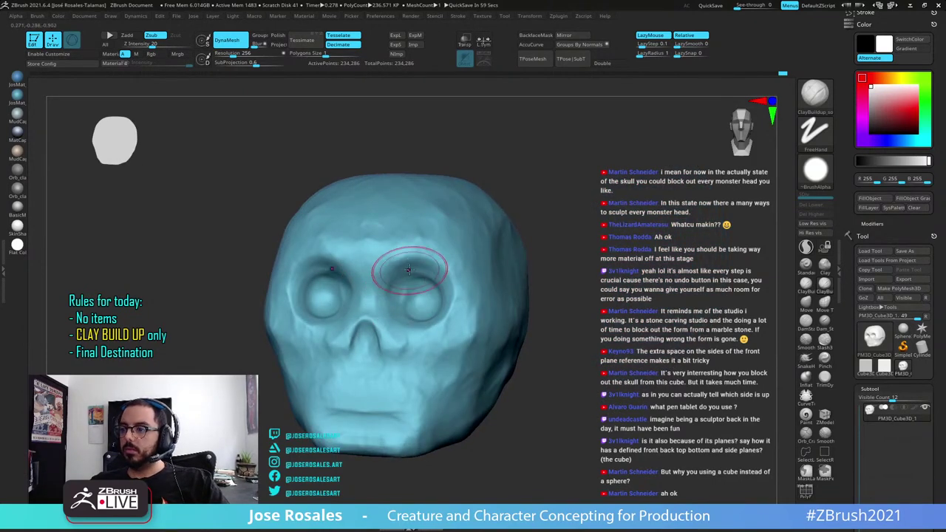
pyautogui.moveTo(425, 268)
pyautogui.mouseDown()
pyautogui.moveTo(407, 246)
pyautogui.moveTo(395, 262)
pyautogui.moveTo(371, 244)
pyautogui.moveTo(368, 274)
pyautogui.moveTo(391, 238)
pyautogui.moveTo(407, 257)
pyautogui.moveTo(438, 253)
pyautogui.moveTo(444, 304)
pyautogui.mouseUp()
pyautogui.moveTo(456, 278)
pyautogui.mouseDown(button='right')
pyautogui.moveTo(417, 251)
pyautogui.moveTo(409, 218)
pyautogui.mouseUp(button='right')
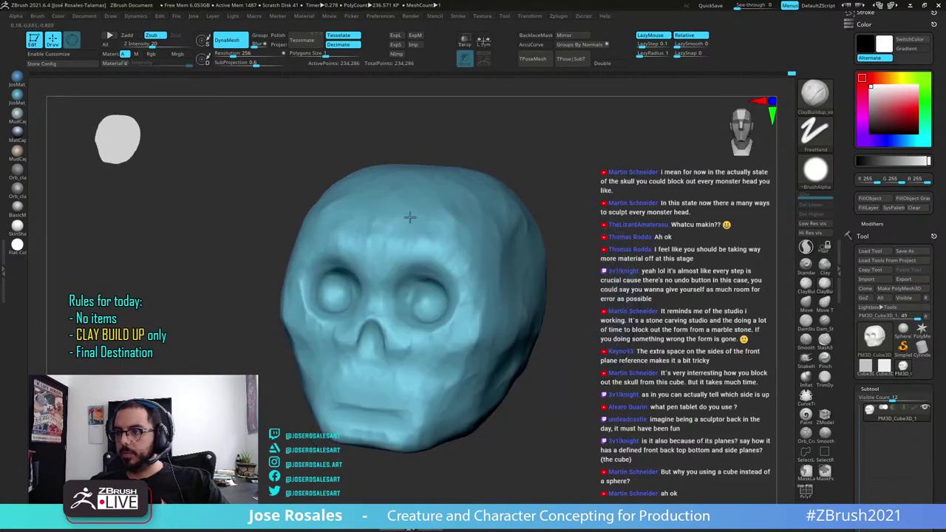
pyautogui.moveTo(387, 252); pyautogui.dragTo(377, 235)
pyautogui.moveTo(388, 277)
pyautogui.mouseDown()
pyautogui.moveTo(388, 261)
pyautogui.moveTo(442, 265)
pyautogui.moveTo(457, 290)
pyautogui.mouseUp()
# Shave the side of the forehead above the outer eye socket to shape its transition into the temple
pyautogui.moveTo(457, 289); pyautogui.dragTo(458, 224, button='right')
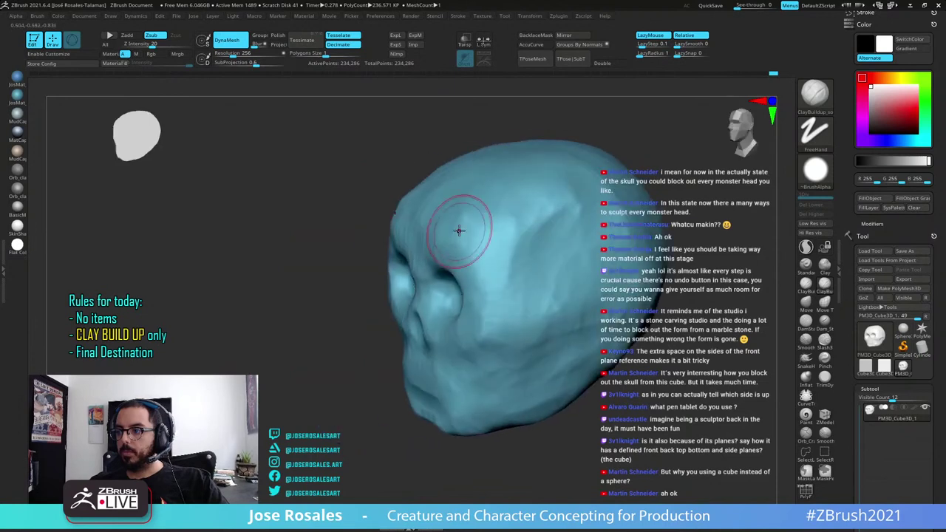
pyautogui.moveTo(474, 237); pyautogui.dragTo(477, 245)
pyautogui.moveTo(489, 221); pyautogui.dragTo(485, 251)
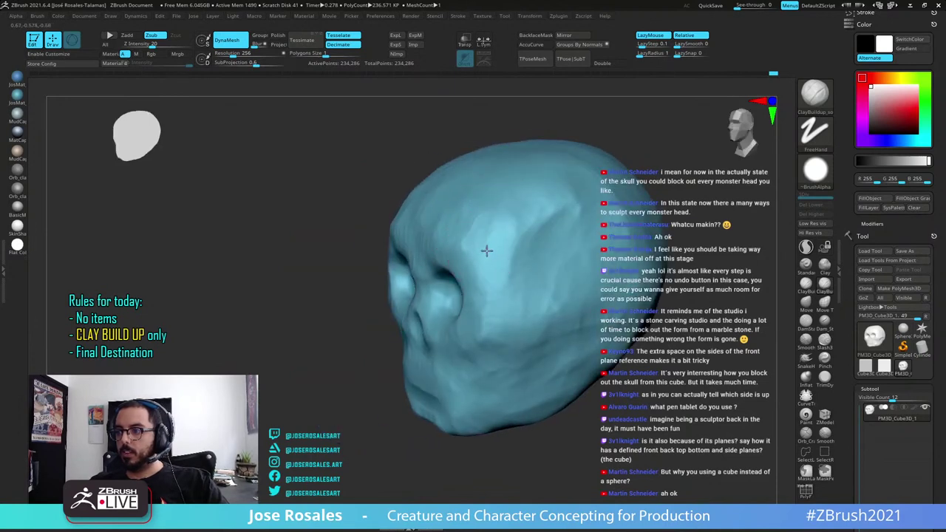
pyautogui.keyDown('ctrl'); pyautogui.moveTo(534, 214); pyautogui.dragTo(490, 194, button='right'); pyautogui.keyUp('ctrl')
pyautogui.moveTo(517, 244)
pyautogui.keyDown('alt'); pyautogui.mouseDown(button='right')
pyautogui.moveTo(490, 263)
pyautogui.moveTo(474, 253)
pyautogui.mouseUp(button='right'); pyautogui.keyUp('alt')
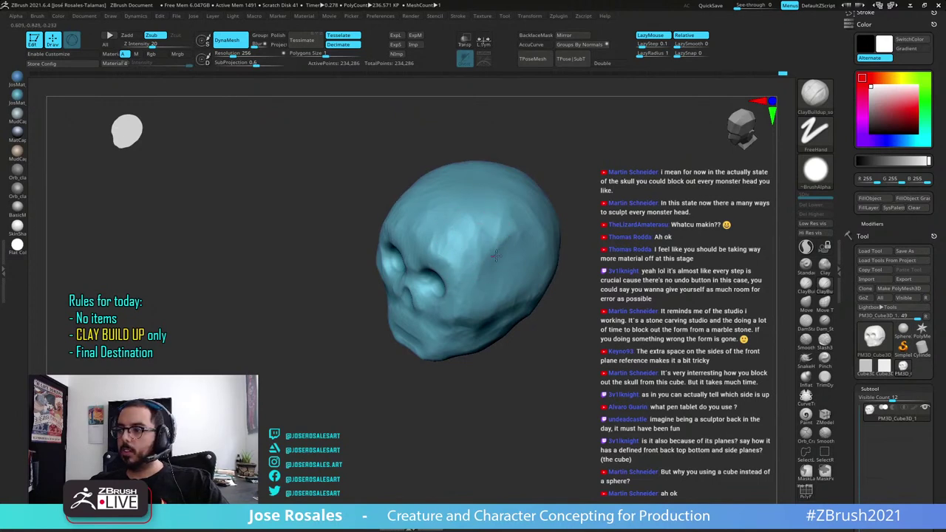
# Trim the upper rear and sides of the cranium with subtractive ClayBuildup strokes
pyautogui.moveTo(454, 236)
pyautogui.mouseDown(button='right')
pyautogui.moveTo(422, 243)
pyautogui.moveTo(478, 195)
pyautogui.mouseUp(button='right')
pyautogui.moveTo(384, 248)
pyautogui.mouseDown(button='right')
pyautogui.moveTo(406, 254)
pyautogui.moveTo(476, 232)
pyautogui.mouseUp(button='right')
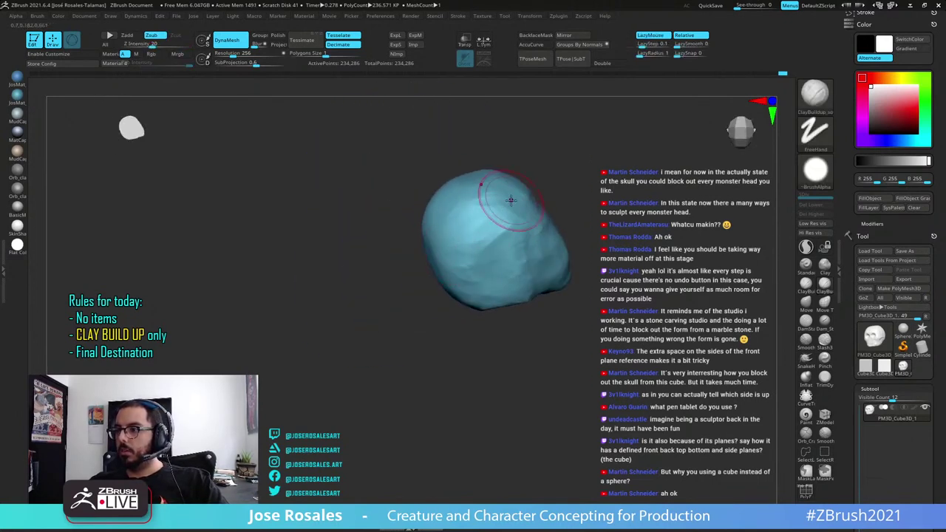
pyautogui.moveTo(463, 273); pyautogui.dragTo(466, 221, button='right')
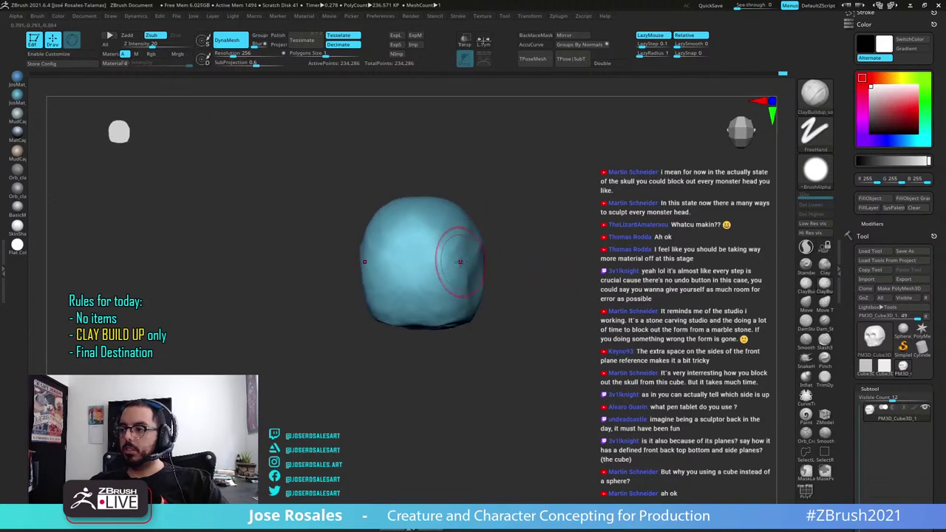
pyautogui.moveTo(460, 262); pyautogui.dragTo(516, 226, button='right')
pyautogui.moveTo(484, 266)
pyautogui.mouseDown(button='right')
pyautogui.moveTo(522, 237)
pyautogui.moveTo(508, 234)
pyautogui.mouseUp(button='right')
pyautogui.moveTo(399, 316)
pyautogui.mouseDown(button='right')
pyautogui.moveTo(437, 321)
pyautogui.moveTo(474, 263)
pyautogui.moveTo(518, 282)
pyautogui.moveTo(498, 261)
pyautogui.moveTo(313, 213)
pyautogui.mouseUp(button='right')
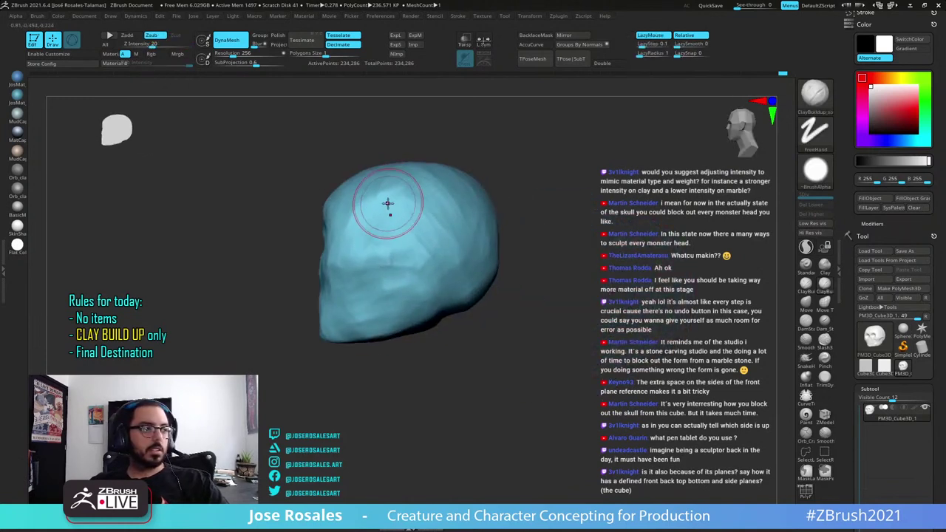
# Carve a recess behind the jaw across the underside of the skull to separate the jaw from the cranium base
pyautogui.moveTo(487, 344); pyautogui.dragTo(436, 263, button='right')
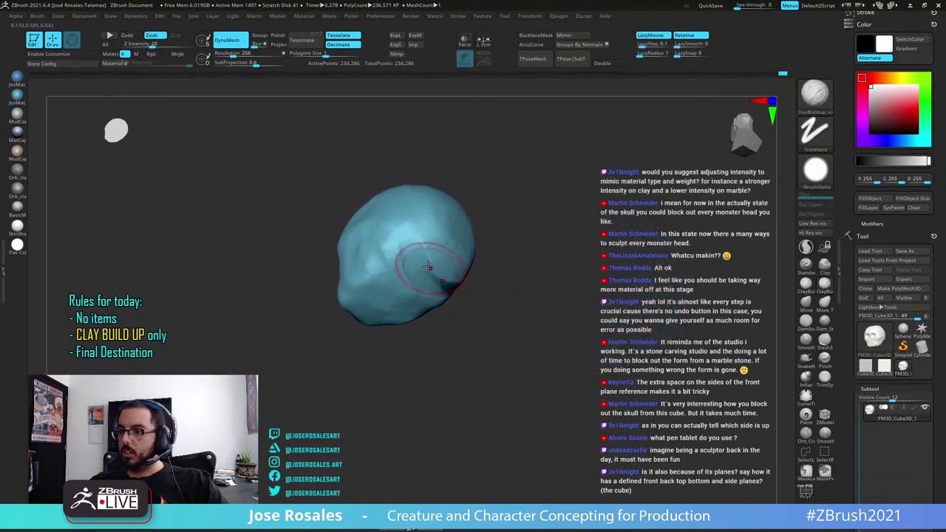
pyautogui.moveTo(450, 301); pyautogui.dragTo(428, 244, button='right')
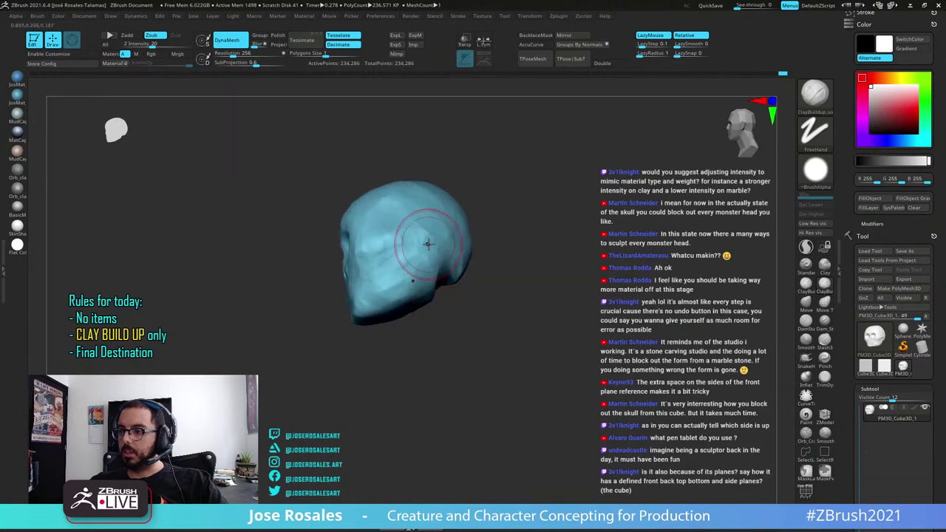
pyautogui.moveTo(452, 281)
pyautogui.mouseDown(button='right')
pyautogui.moveTo(426, 272)
pyautogui.moveTo(404, 279)
pyautogui.moveTo(436, 279)
pyautogui.mouseUp(button='right')
pyautogui.moveTo(432, 286); pyautogui.dragTo(456, 294)
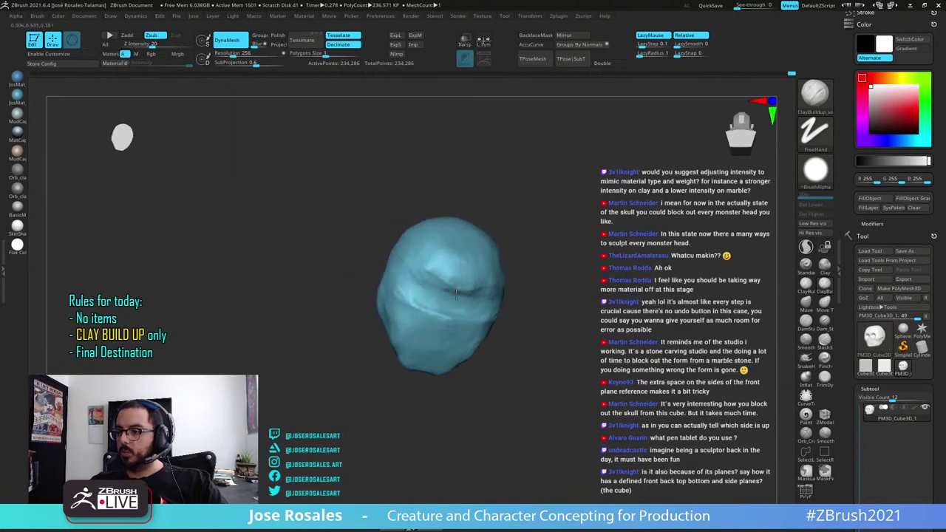
# Examine the back, sides and underside of the skull from several angles to judge the cranium and jaw shapes
pyautogui.moveTo(443, 258); pyautogui.dragTo(510, 325, button='right')
pyautogui.moveTo(518, 266); pyautogui.dragTo(428, 247, button='right')
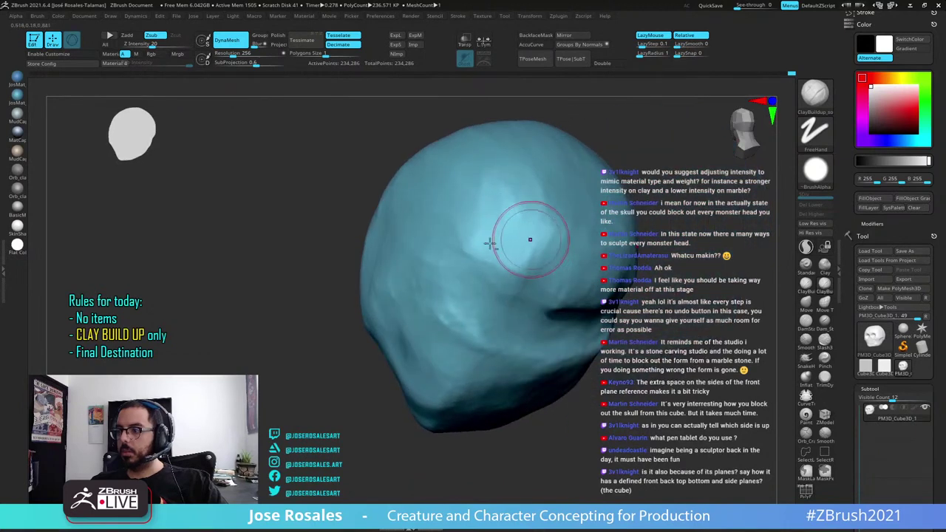
pyautogui.keyDown('ctrl'); pyautogui.moveTo(530, 239); pyautogui.dragTo(510, 207, button='right'); pyautogui.keyUp('ctrl')
pyautogui.moveTo(509, 207); pyautogui.dragTo(465, 268, button='right')
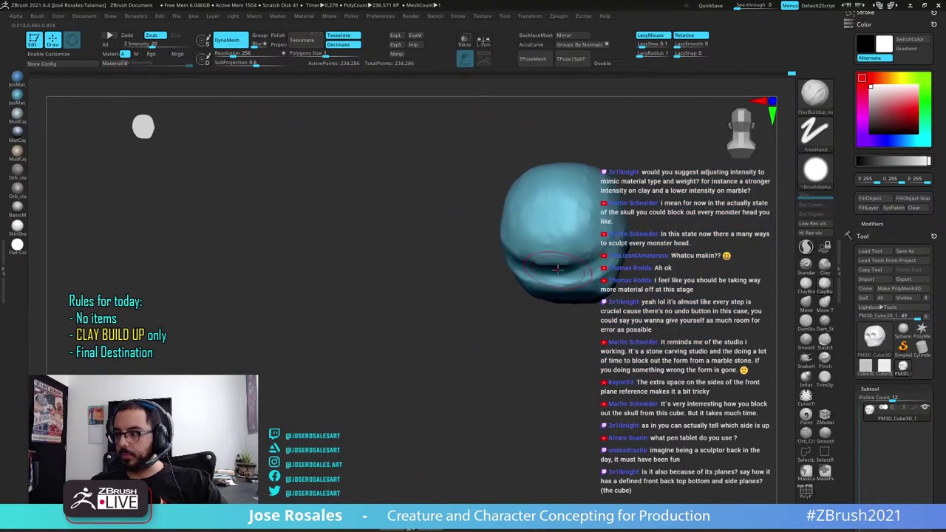
pyautogui.moveTo(580, 264); pyautogui.dragTo(590, 246, button='right')
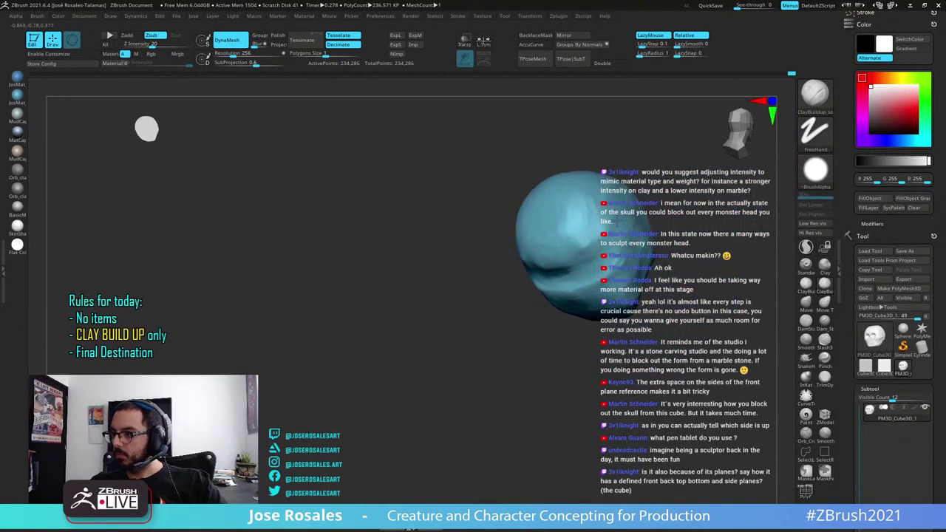
pyautogui.moveTo(540, 268); pyautogui.dragTo(568, 225, button='right')
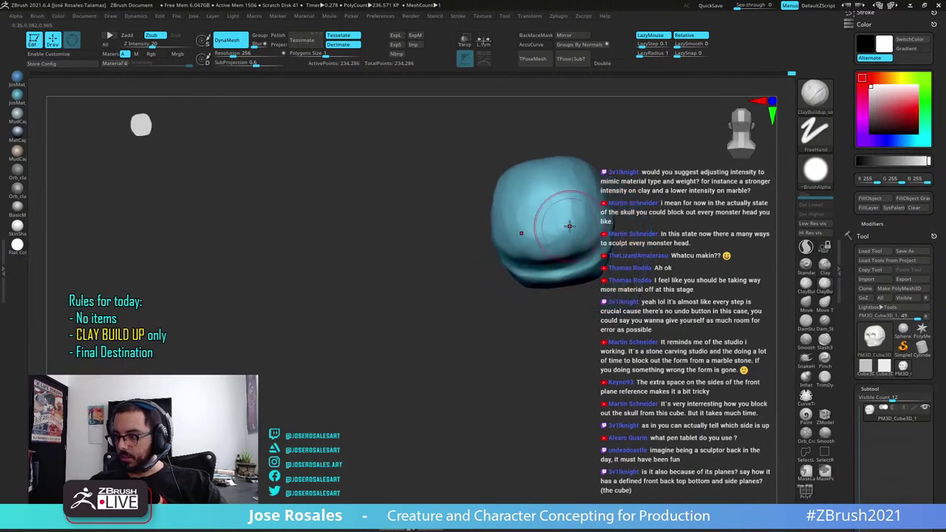
pyautogui.moveTo(469, 255); pyautogui.dragTo(508, 221, button='right')
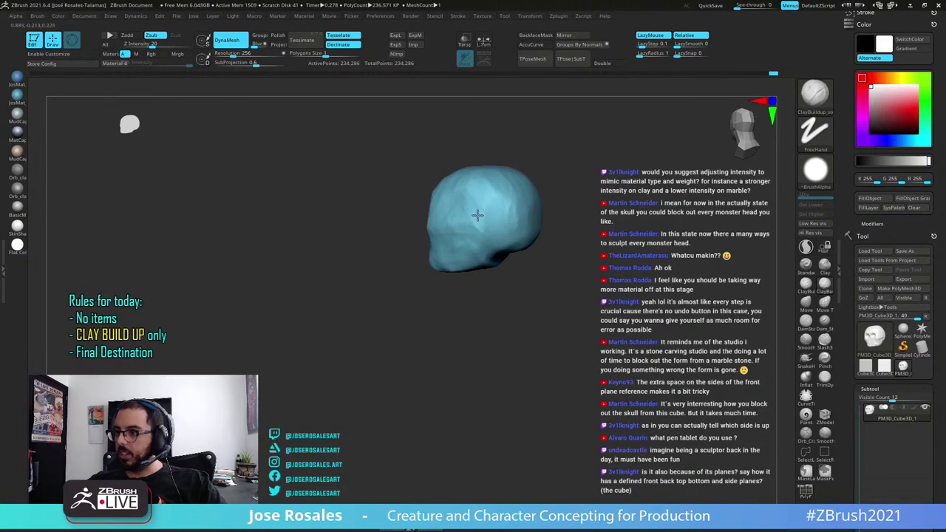
pyautogui.moveTo(473, 230)
pyautogui.mouseDown(button='right')
pyautogui.moveTo(460, 188)
pyautogui.moveTo(506, 233)
pyautogui.moveTo(601, 243)
pyautogui.moveTo(578, 284)
pyautogui.mouseUp(button='right')
pyautogui.moveTo(578, 285)
pyautogui.mouseDown(button='right')
pyautogui.moveTo(551, 314)
pyautogui.moveTo(437, 331)
pyautogui.mouseUp(button='right')
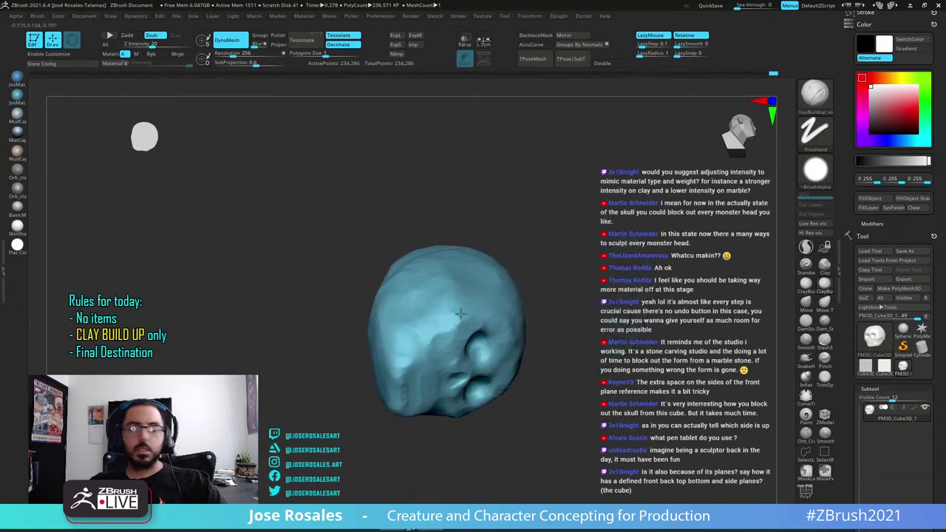
# Shave the side of the skull from the temple down to the cheek with subtractive ClayBuildup strokes
pyautogui.moveTo(500, 285)
pyautogui.mouseDown(button='right')
pyautogui.moveTo(498, 306)
pyautogui.moveTo(429, 324)
pyautogui.moveTo(444, 372)
pyautogui.moveTo(457, 311)
pyautogui.moveTo(416, 254)
pyautogui.mouseUp(button='right')
pyautogui.moveTo(463, 280); pyautogui.dragTo(490, 210, button='right')
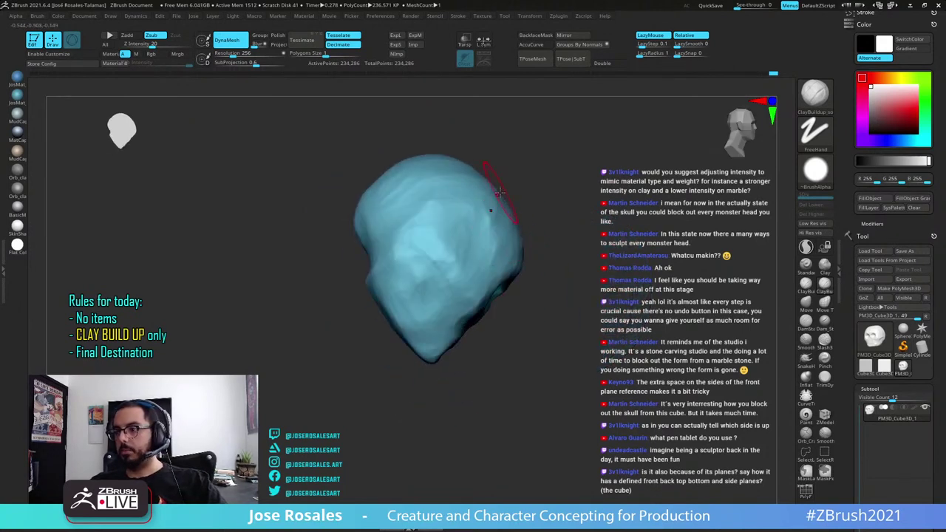
pyautogui.moveTo(453, 225)
pyautogui.mouseDown()
pyautogui.moveTo(426, 256)
pyautogui.moveTo(424, 289)
pyautogui.mouseUp()
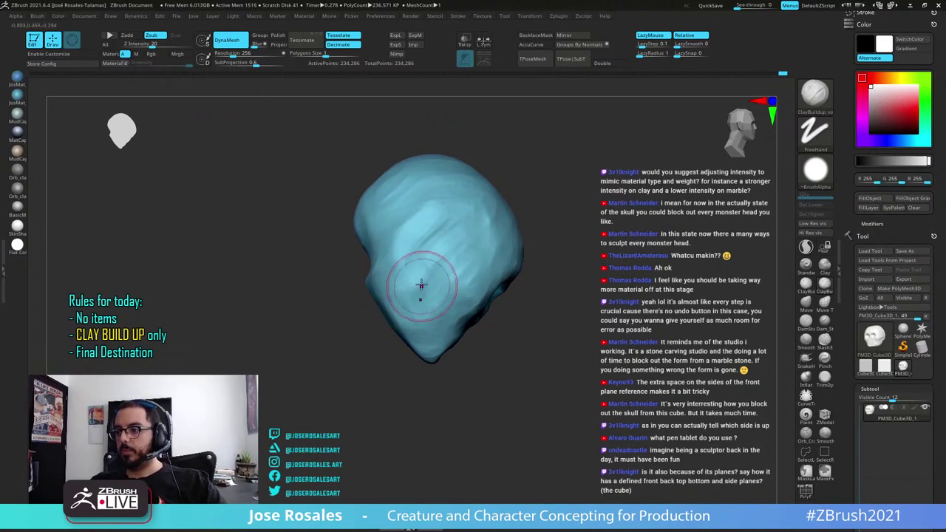
pyautogui.moveTo(420, 285); pyautogui.dragTo(422, 251, button='right')
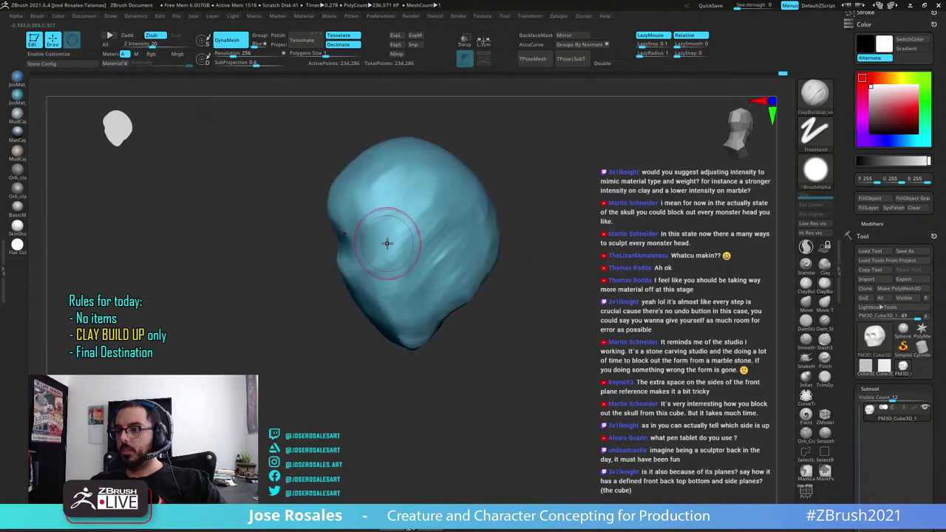
# Trim the lower rear of the cranium just above the recess behind the jaw with subtractive ClayBuildup strokes
pyautogui.moveTo(355, 227); pyautogui.dragTo(450, 197, button='right')
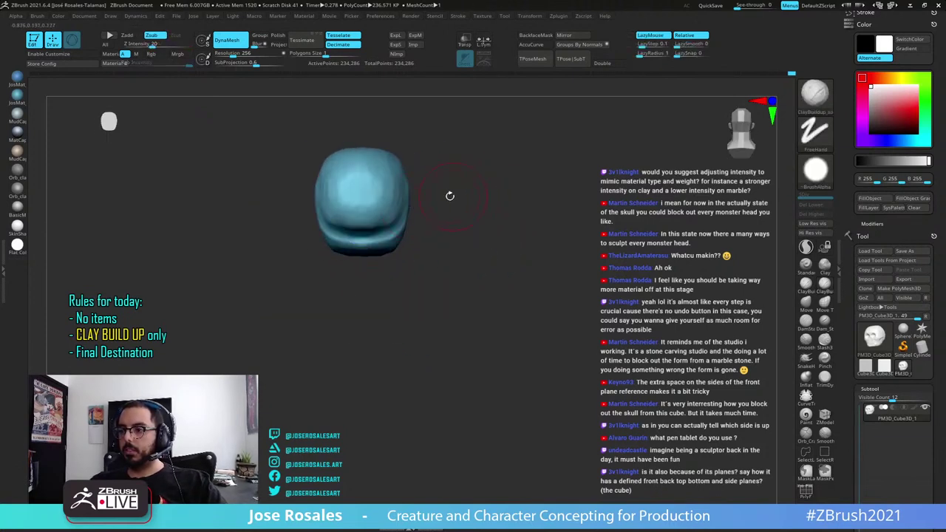
pyautogui.keyDown('alt'); pyautogui.moveTo(343, 206); pyautogui.dragTo(438, 267, button='right'); pyautogui.keyUp('alt')
pyautogui.keyDown('ctrl'); pyautogui.moveTo(437, 268); pyautogui.dragTo(391, 269, button='right'); pyautogui.keyUp('ctrl')
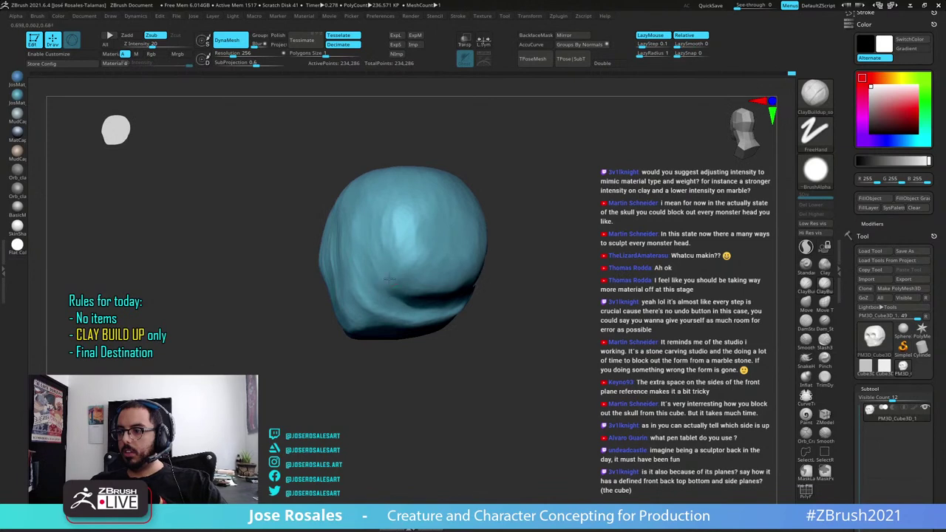
pyautogui.moveTo(436, 293)
pyautogui.mouseDown(button='right')
pyautogui.moveTo(385, 270)
pyautogui.moveTo(427, 282)
pyautogui.moveTo(439, 302)
pyautogui.moveTo(399, 274)
pyautogui.moveTo(417, 262)
pyautogui.mouseUp(button='right')
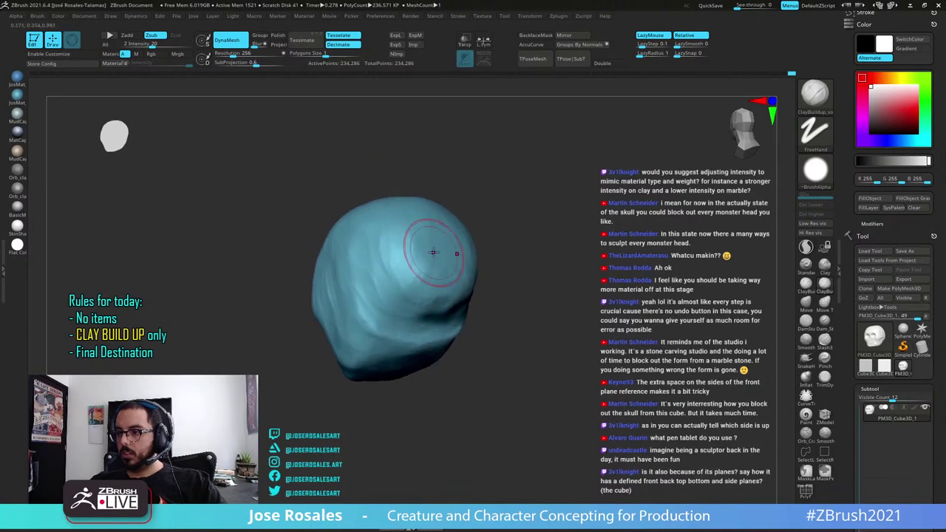
pyautogui.moveTo(441, 299); pyautogui.dragTo(425, 301)
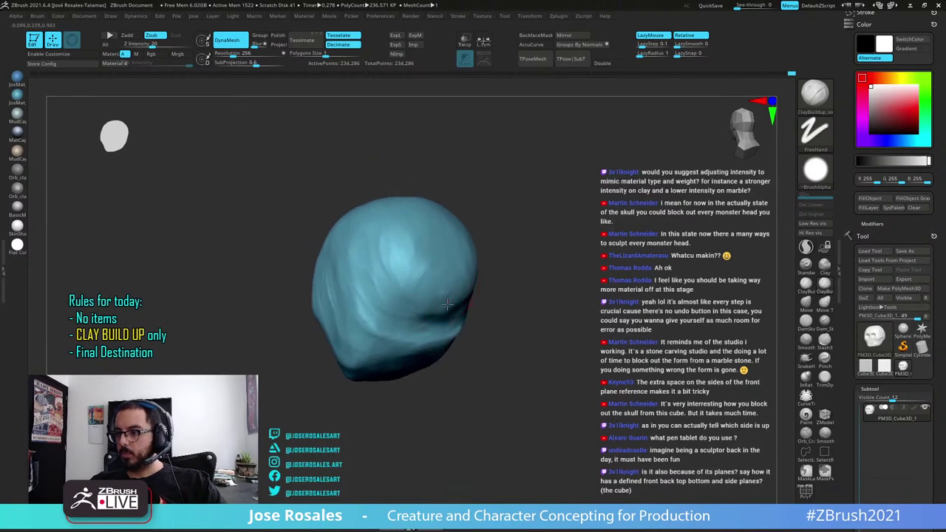
pyautogui.moveTo(447, 305); pyautogui.dragTo(469, 279, button='right')
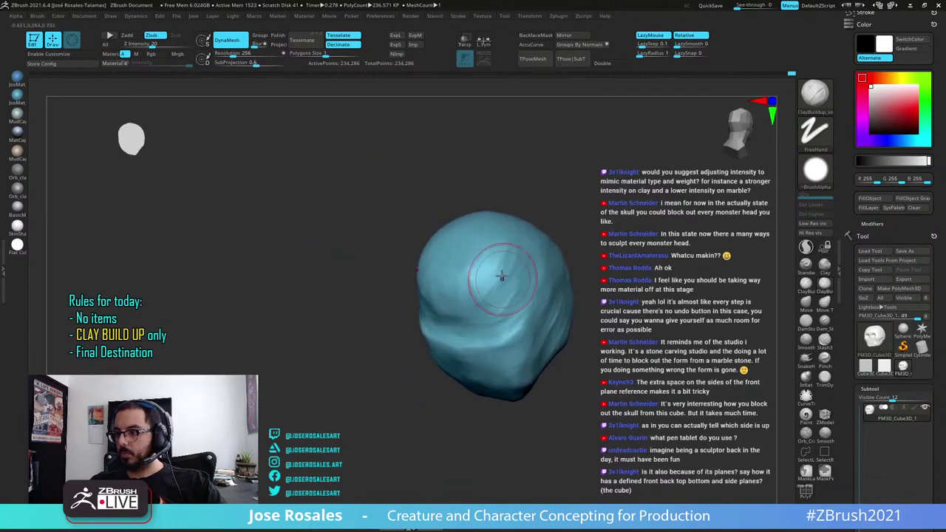
# Smooth out the side plane of the cranium behind the temple with subtractive ClayBuildup strokes
pyautogui.moveTo(516, 252); pyautogui.dragTo(501, 288, button='right')
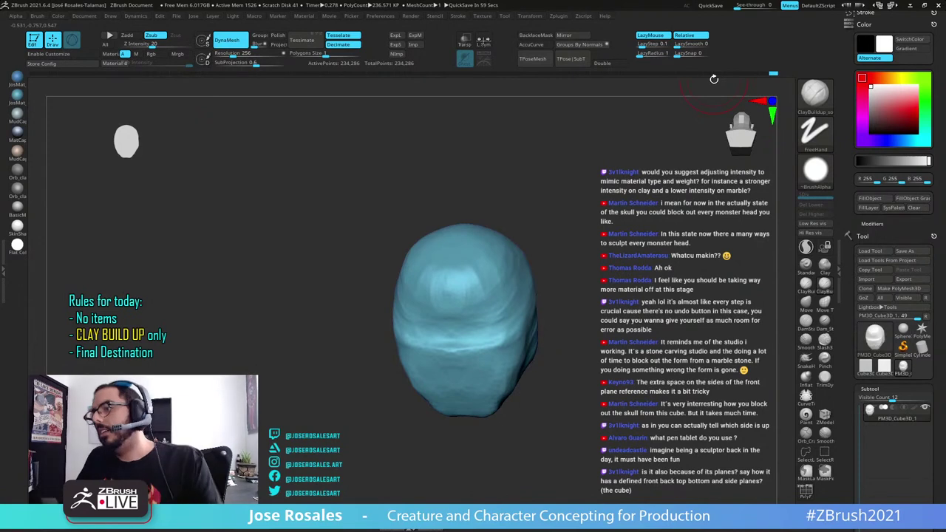
pyautogui.moveTo(479, 294); pyautogui.dragTo(469, 258, button='right')
pyautogui.keyDown('ctrl'); pyautogui.moveTo(469, 258); pyautogui.dragTo(502, 227, button='right'); pyautogui.keyUp('ctrl')
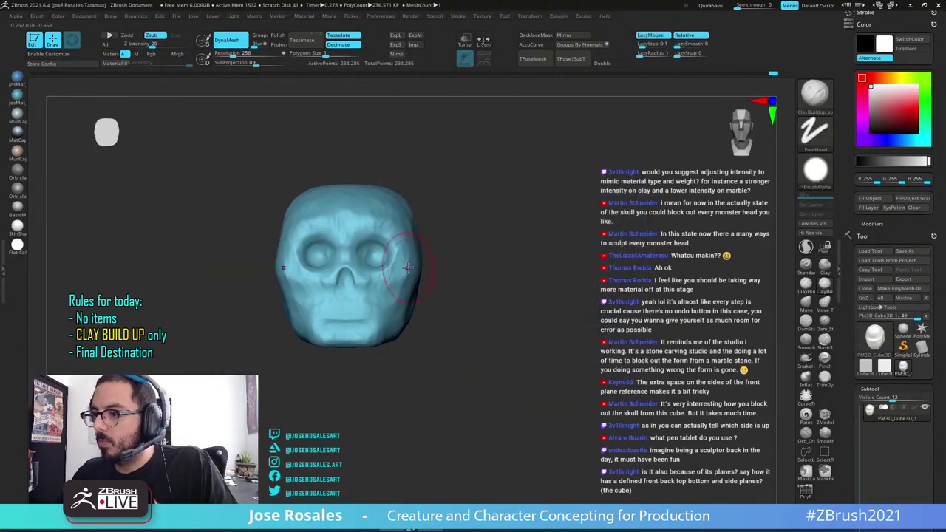
pyautogui.keyDown('alt'); pyautogui.moveTo(401, 266); pyautogui.dragTo(429, 271, button='right'); pyautogui.keyUp('alt')
pyautogui.moveTo(270, 274); pyautogui.dragTo(316, 264, button='right')
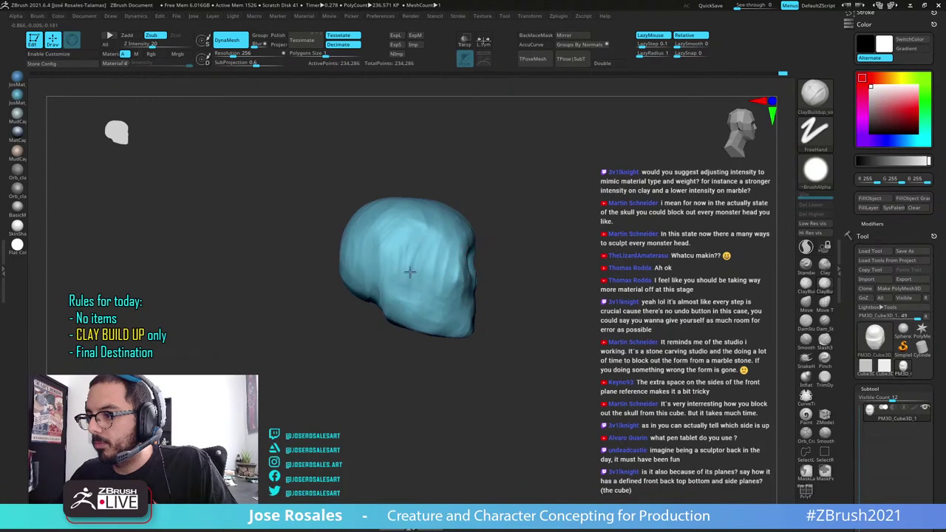
pyautogui.moveTo(410, 272)
pyautogui.mouseDown()
pyautogui.moveTo(408, 284)
pyautogui.moveTo(396, 274)
pyautogui.mouseUp()
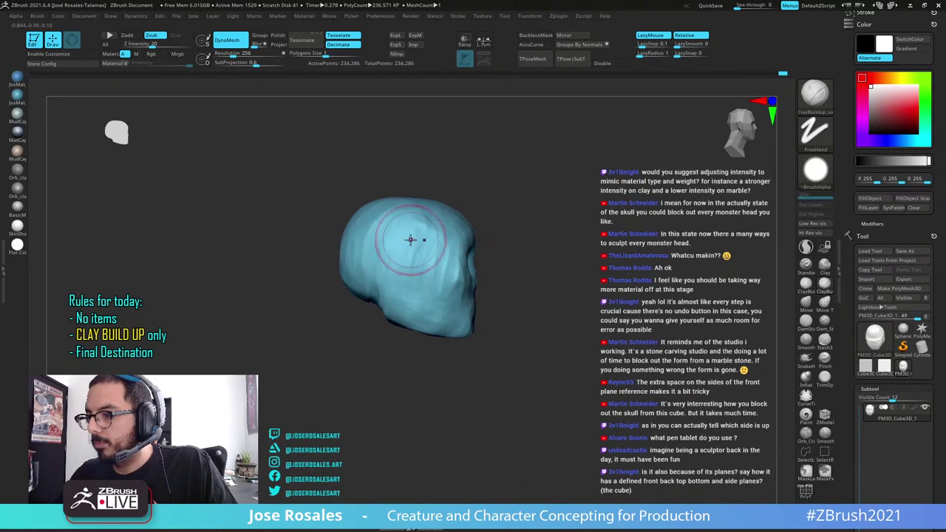
# Carve the temple and the side of the cheekbone next to the outer eye socket
pyautogui.moveTo(502, 295); pyautogui.dragTo(404, 358)
pyautogui.moveTo(370, 325); pyautogui.dragTo(403, 310)
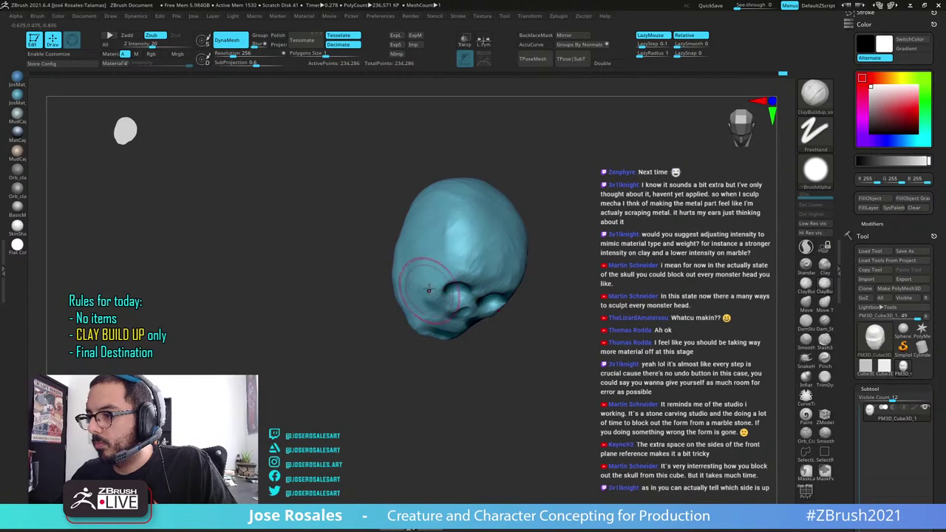
pyautogui.moveTo(433, 276); pyautogui.dragTo(430, 284)
pyautogui.moveTo(429, 283); pyautogui.dragTo(456, 262, button='right')
pyautogui.moveTo(445, 250)
pyautogui.mouseDown()
pyautogui.moveTo(425, 300)
pyautogui.moveTo(437, 296)
pyautogui.mouseUp()
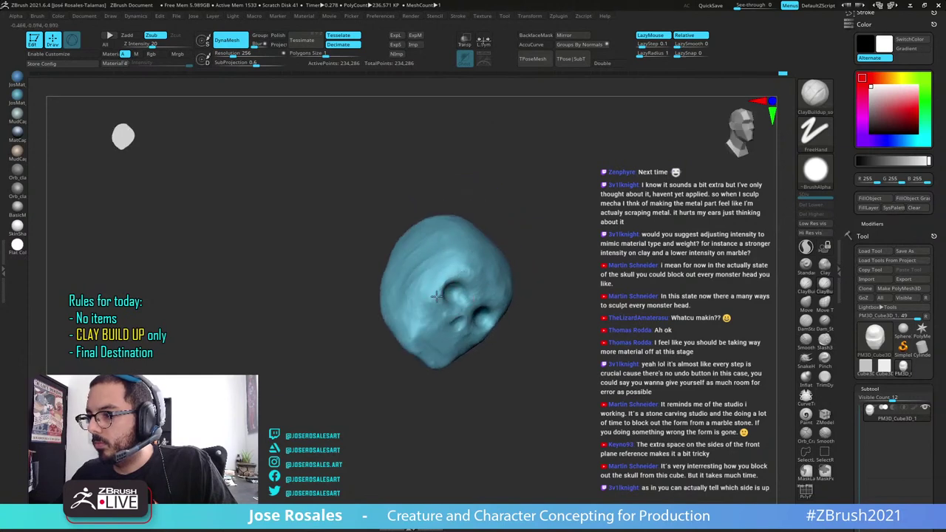
pyautogui.moveTo(427, 312)
pyautogui.mouseDown(button='right')
pyautogui.moveTo(405, 305)
pyautogui.moveTo(408, 297)
pyautogui.mouseUp(button='right')
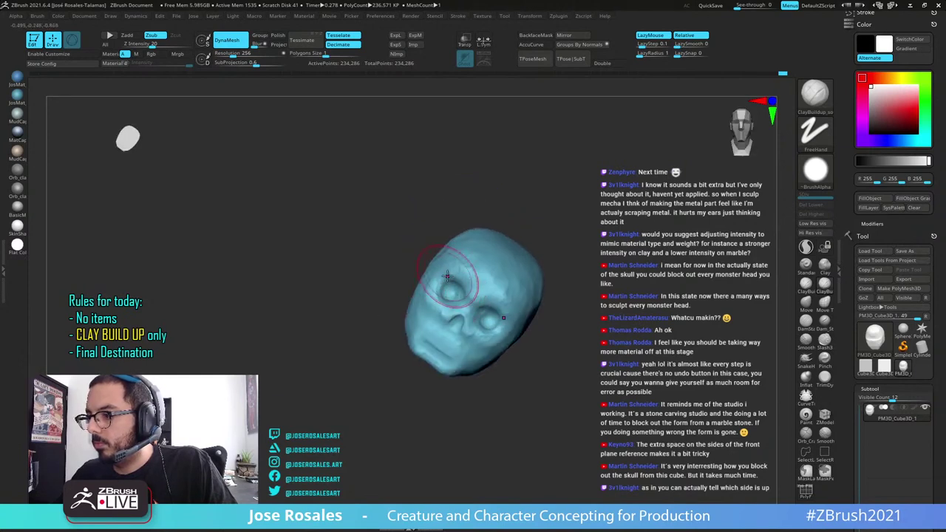
# Carve away the lower cheek beside the mouth to narrow the jaw with subtractive ClayBuildup strokes
pyautogui.keyDown('alt'); pyautogui.moveTo(477, 283); pyautogui.dragTo(451, 291, button='right'); pyautogui.keyUp('alt')
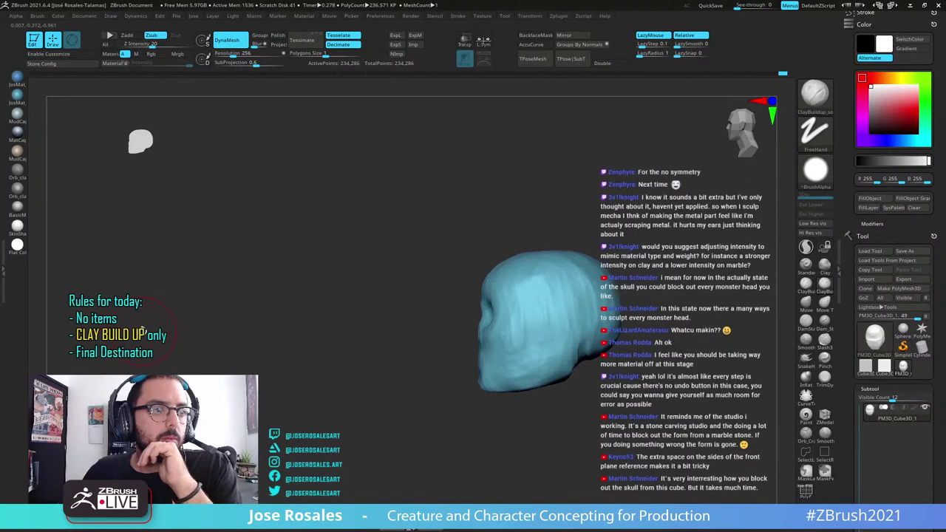
pyautogui.moveTo(341, 220); pyautogui.dragTo(551, 269)
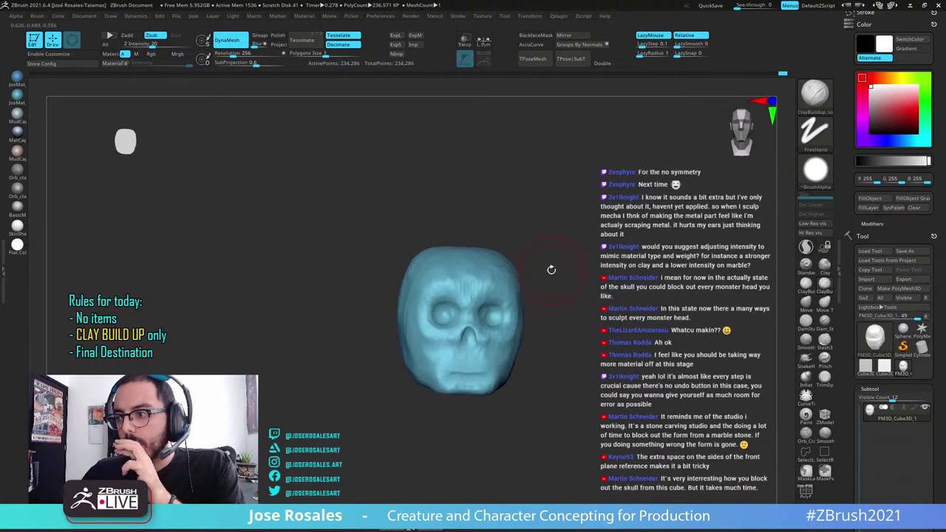
pyautogui.moveTo(509, 278); pyautogui.dragTo(488, 334, button='right')
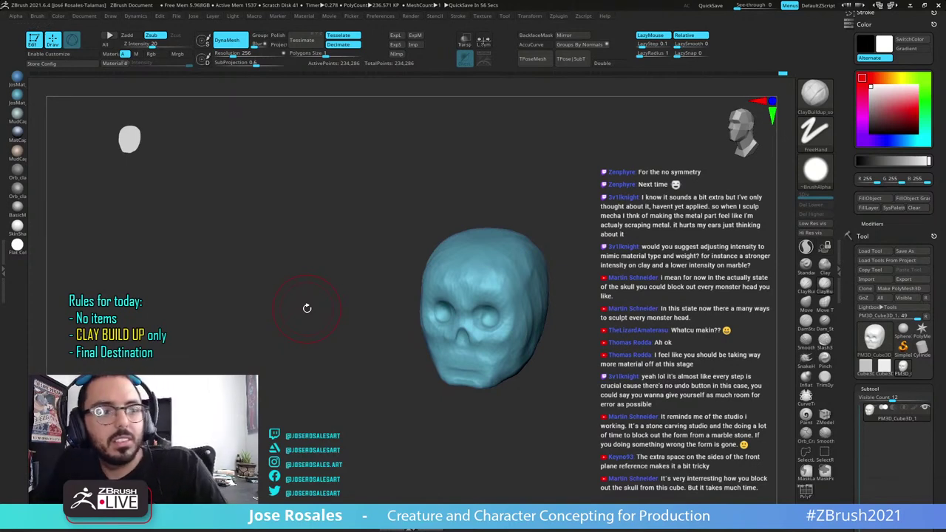
pyautogui.moveTo(504, 320); pyautogui.dragTo(464, 289, button='right')
pyautogui.keyDown('alt'); pyautogui.moveTo(464, 289); pyautogui.dragTo(446, 249, button='right'); pyautogui.keyUp('alt')
pyautogui.keyDown('shift'); pyautogui.moveTo(469, 327); pyautogui.dragTo(478, 342, button='right'); pyautogui.keyUp('shift')
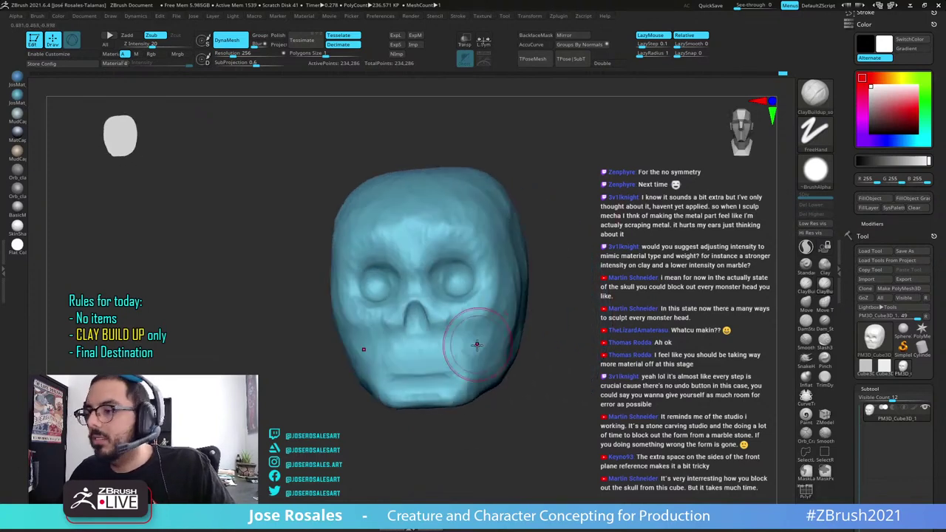
pyautogui.moveTo(416, 367); pyautogui.dragTo(373, 371, button='right')
pyautogui.moveTo(372, 362)
pyautogui.mouseDown()
pyautogui.moveTo(358, 367)
pyautogui.moveTo(358, 380)
pyautogui.mouseUp()
pyautogui.moveTo(382, 347); pyautogui.dragTo(373, 376)
pyautogui.moveTo(373, 376); pyautogui.dragTo(392, 352, button='right')
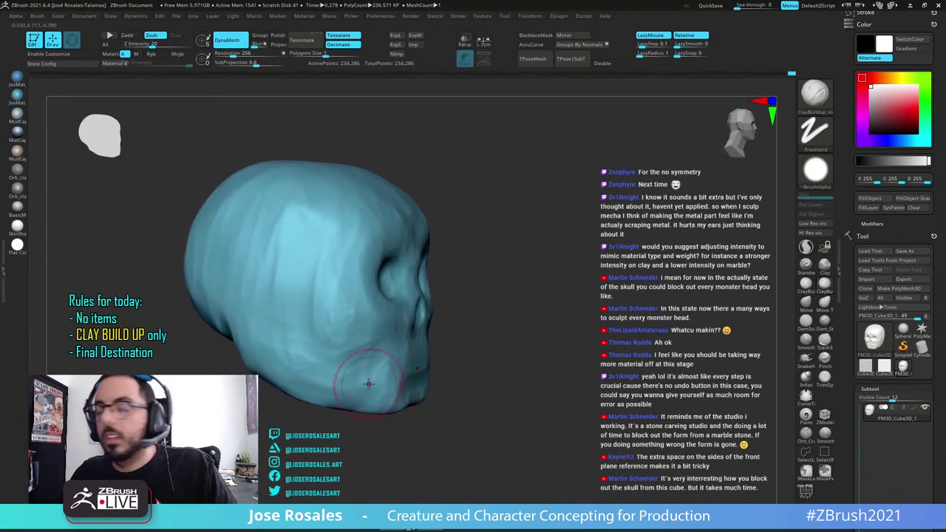
# Deepen the hollow below the cheekbone along the side of the jaw, comparing it with the front silhouette
pyautogui.moveTo(494, 363)
pyautogui.mouseDown()
pyautogui.moveTo(425, 362)
pyautogui.moveTo(393, 390)
pyautogui.moveTo(378, 362)
pyautogui.mouseUp()
pyautogui.moveTo(337, 424)
pyautogui.mouseDown()
pyautogui.moveTo(405, 421)
pyautogui.moveTo(406, 430)
pyautogui.moveTo(359, 424)
pyautogui.mouseUp()
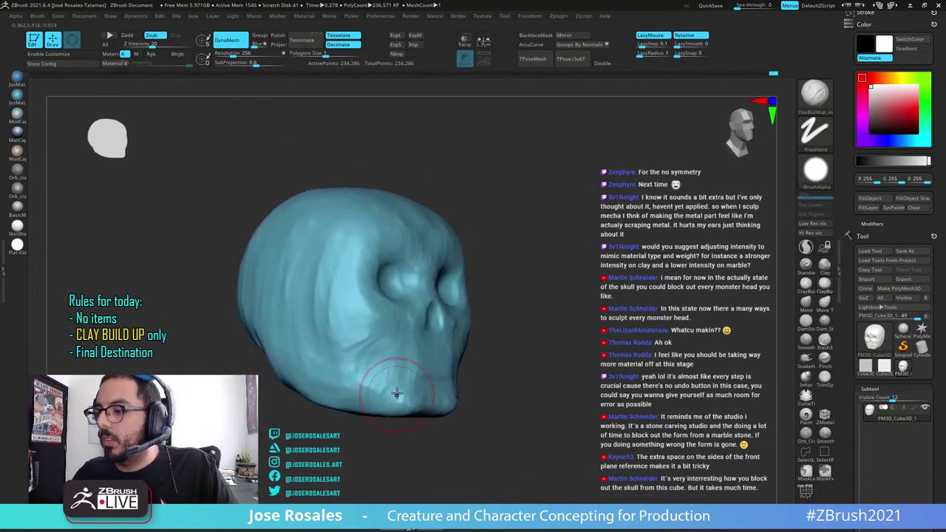
pyautogui.moveTo(387, 392)
pyautogui.mouseDown()
pyautogui.moveTo(362, 382)
pyautogui.moveTo(371, 381)
pyautogui.mouseUp()
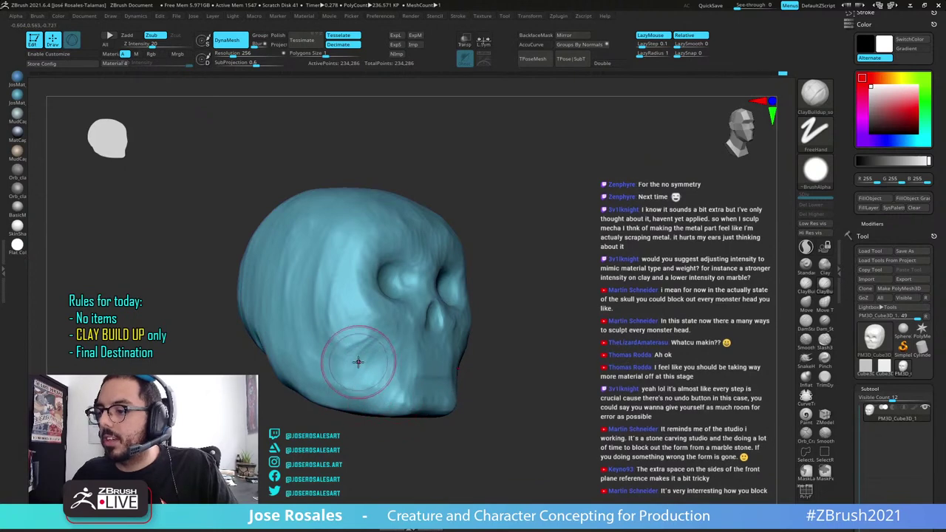
pyautogui.moveTo(423, 428); pyautogui.dragTo(369, 424)
pyautogui.keyDown('shift'); pyautogui.moveTo(378, 365); pyautogui.dragTo(363, 357); pyautogui.keyUp('shift')
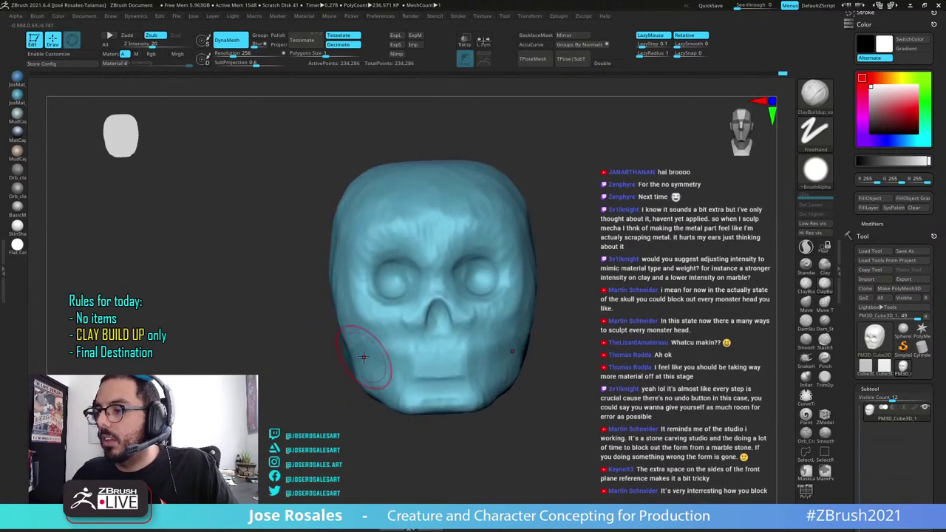
pyautogui.moveTo(503, 368); pyautogui.dragTo(484, 347, button='right')
pyautogui.moveTo(489, 350)
pyautogui.mouseDown()
pyautogui.moveTo(515, 337)
pyautogui.moveTo(510, 363)
pyautogui.moveTo(524, 332)
pyautogui.moveTo(487, 352)
pyautogui.moveTo(507, 341)
pyautogui.moveTo(505, 332)
pyautogui.moveTo(538, 343)
pyautogui.moveTo(534, 360)
pyautogui.mouseUp()
pyautogui.moveTo(534, 361)
pyautogui.mouseDown(button='right')
pyautogui.moveTo(550, 351)
pyautogui.moveTo(554, 332)
pyautogui.moveTo(517, 342)
pyautogui.moveTo(503, 336)
pyautogui.mouseUp(button='right')
# Carve the area beside and below the nasal cavity to define the upper jaw
pyautogui.moveTo(396, 355)
pyautogui.keyDown('ctrl'); pyautogui.mouseDown(button='right')
pyautogui.moveTo(325, 211)
pyautogui.moveTo(416, 239)
pyautogui.moveTo(388, 242)
pyautogui.mouseUp(button='right'); pyautogui.keyUp('ctrl')
pyautogui.moveTo(388, 242)
pyautogui.keyDown('ctrl'); pyautogui.mouseDown(button='right')
pyautogui.moveTo(390, 217)
pyautogui.moveTo(367, 231)
pyautogui.moveTo(372, 207)
pyautogui.moveTo(430, 237)
pyautogui.moveTo(369, 271)
pyautogui.moveTo(328, 259)
pyautogui.moveTo(383, 281)
pyautogui.mouseUp(button='right'); pyautogui.keyUp('ctrl')
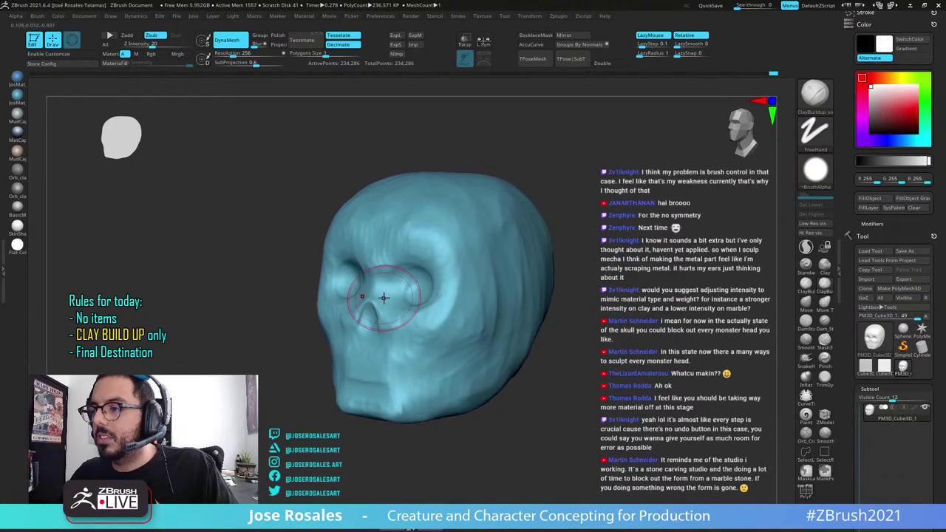
pyautogui.moveTo(383, 298)
pyautogui.mouseDown(button='right')
pyautogui.moveTo(348, 310)
pyautogui.moveTo(380, 294)
pyautogui.mouseUp(button='right')
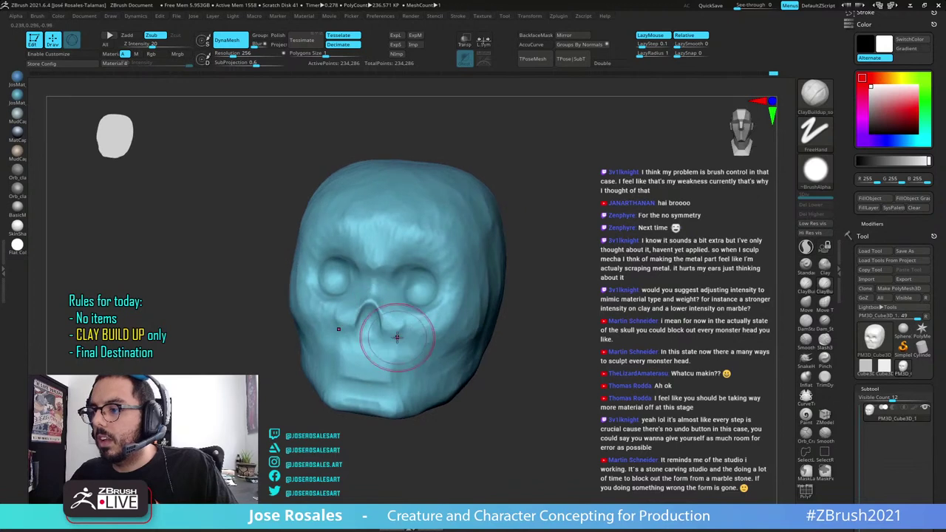
pyautogui.moveTo(397, 337); pyautogui.dragTo(399, 346)
# Trim the outer rim of the eye socket and shave the cheek down to the upper jaw beside the mouth
pyautogui.moveTo(420, 342); pyautogui.dragTo(412, 330, button='right')
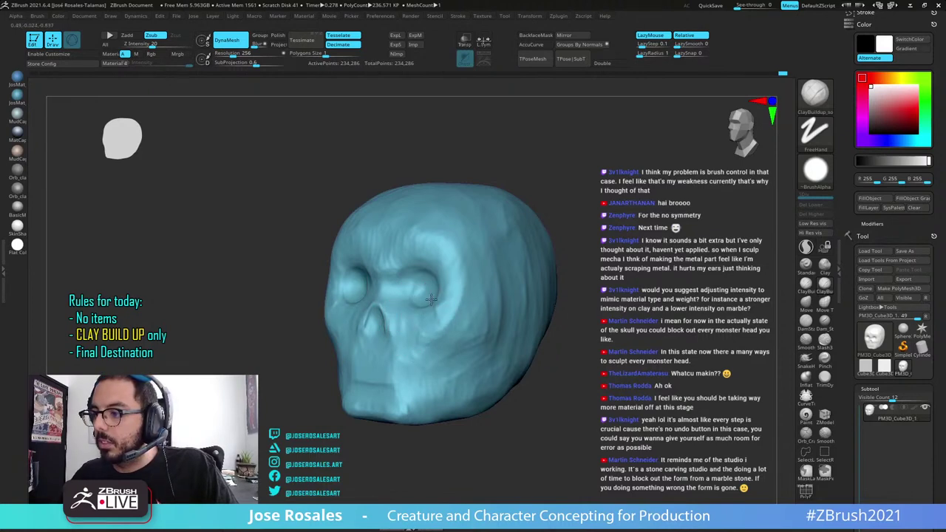
pyautogui.moveTo(445, 297)
pyautogui.mouseDown()
pyautogui.moveTo(457, 279)
pyautogui.moveTo(452, 293)
pyautogui.mouseUp()
pyautogui.moveTo(432, 334); pyautogui.dragTo(421, 350)
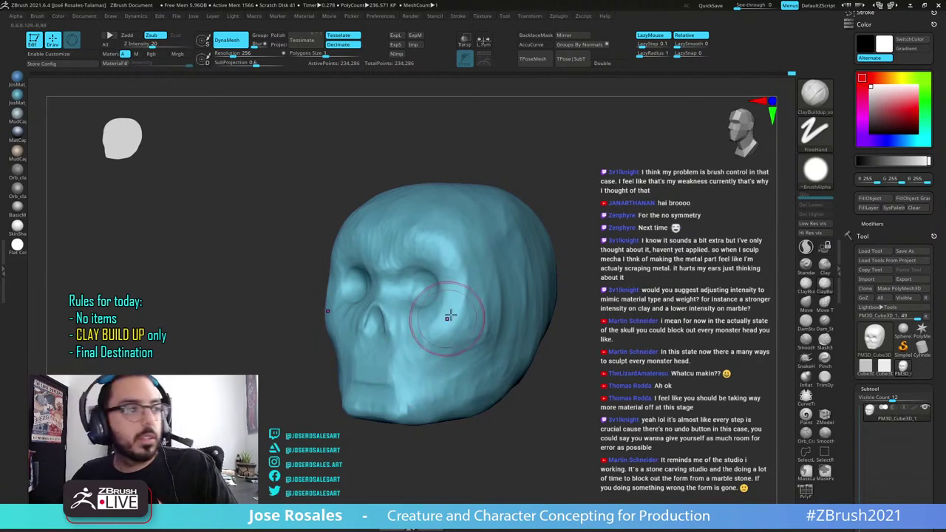
pyautogui.keyDown('alt'); pyautogui.moveTo(312, 365); pyautogui.dragTo(396, 372); pyautogui.keyUp('alt')
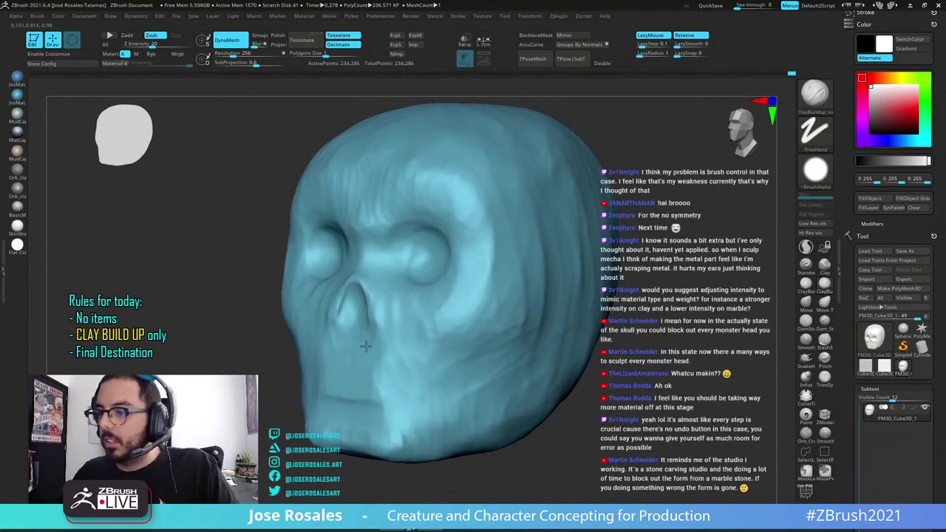
pyautogui.moveTo(364, 370); pyautogui.dragTo(374, 374)
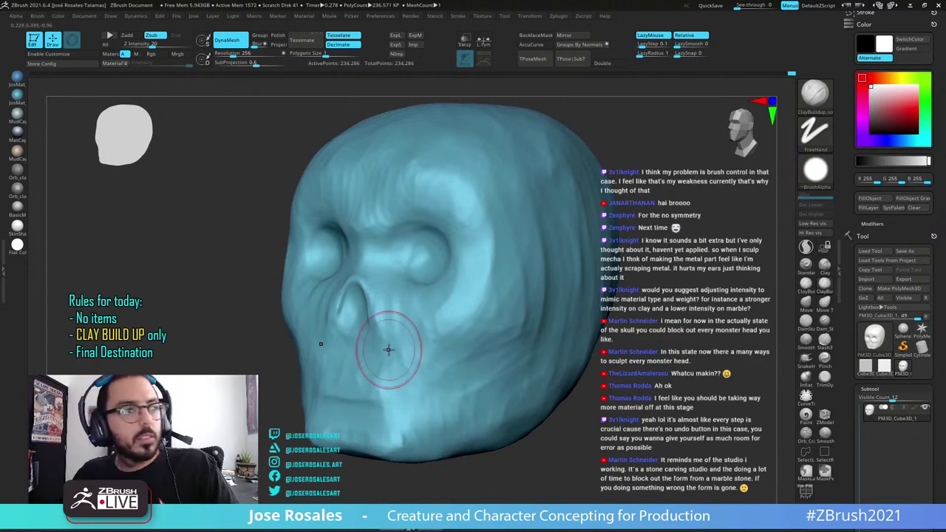
# Deepen the hollow beneath the cheekbone and narrow the side of the jaw with vertical subtractive strokes from several angles
pyautogui.moveTo(388, 356); pyautogui.dragTo(450, 380)
pyautogui.moveTo(441, 374); pyautogui.dragTo(492, 371, button='right')
pyautogui.moveTo(452, 357); pyautogui.dragTo(458, 381)
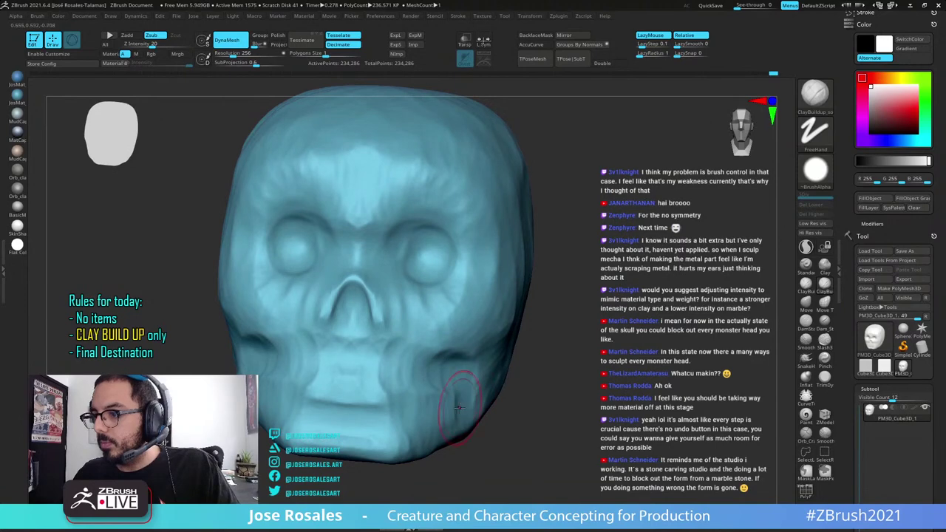
pyautogui.moveTo(459, 380)
pyautogui.keyDown('ctrl'); pyautogui.mouseDown(button='right')
pyautogui.moveTo(493, 347)
pyautogui.moveTo(452, 357)
pyautogui.mouseUp(button='right'); pyautogui.keyUp('ctrl')
pyautogui.moveTo(456, 360); pyautogui.dragTo(458, 395)
pyautogui.moveTo(458, 395); pyautogui.dragTo(502, 391, button='right')
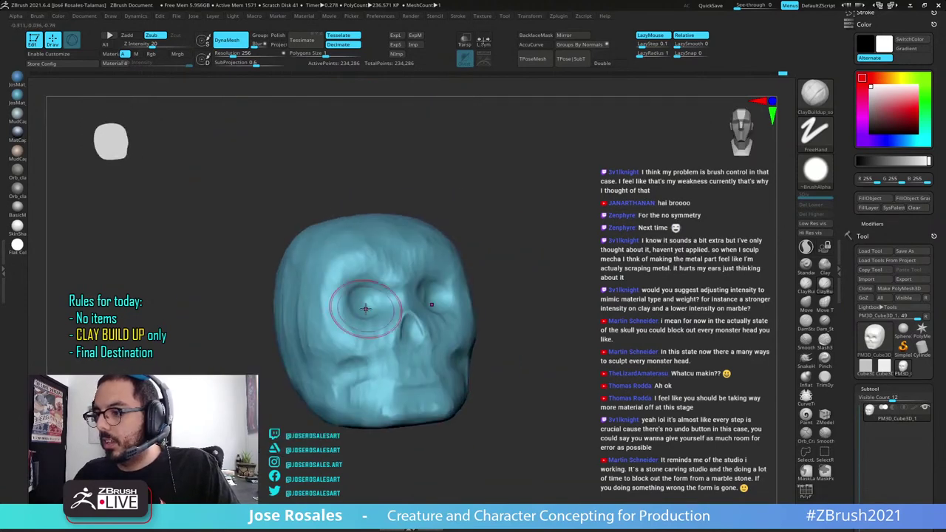
pyautogui.moveTo(375, 392); pyautogui.dragTo(333, 370, button='right')
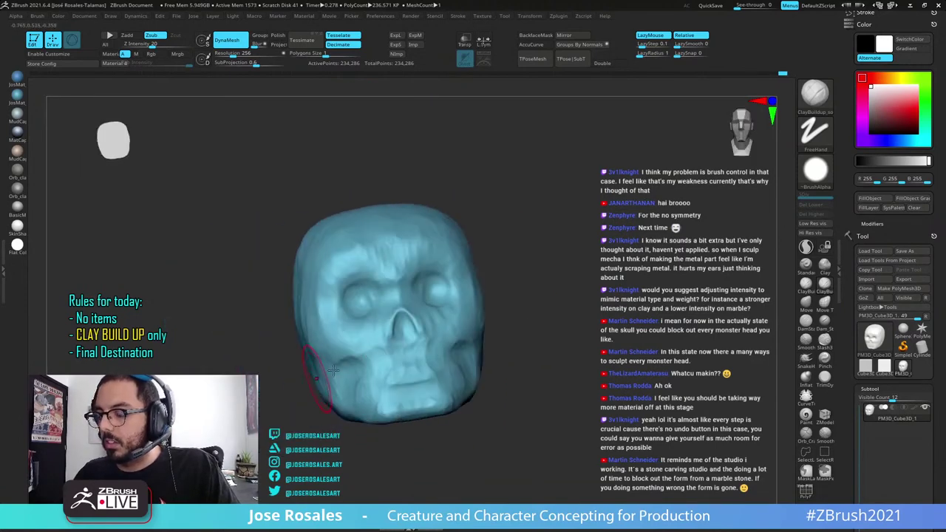
pyautogui.moveTo(365, 347); pyautogui.dragTo(360, 389)
pyautogui.moveTo(343, 372)
pyautogui.mouseDown(button='right')
pyautogui.moveTo(401, 359)
pyautogui.moveTo(412, 335)
pyautogui.mouseUp(button='right')
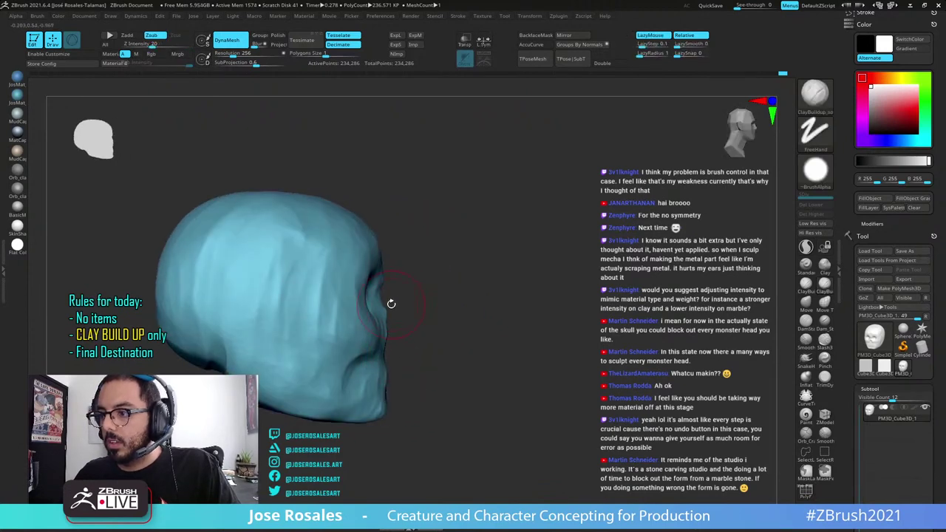
# Examine the nasal cavity, face profile and base of the skull from front, three-quarter, side and rear angles
pyautogui.moveTo(391, 303); pyautogui.dragTo(376, 314, button='right')
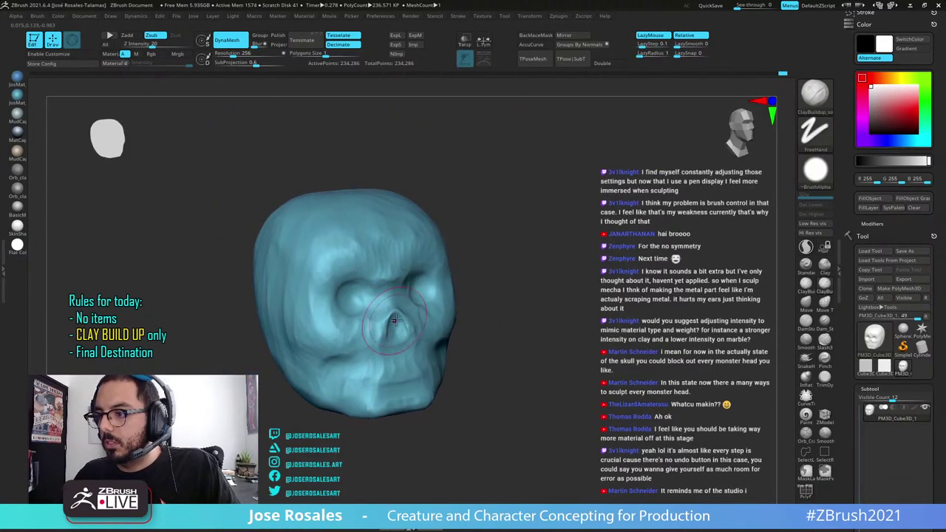
pyautogui.keyDown('ctrl'); pyautogui.moveTo(377, 340); pyautogui.dragTo(396, 313, button='right'); pyautogui.keyUp('ctrl')
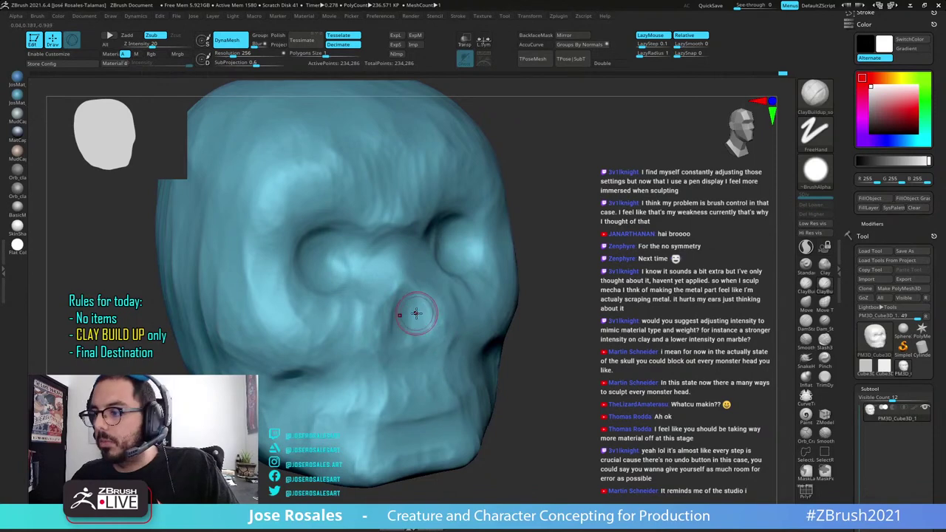
pyautogui.moveTo(415, 312)
pyautogui.mouseDown(button='right')
pyautogui.moveTo(396, 297)
pyautogui.moveTo(412, 327)
pyautogui.moveTo(430, 323)
pyautogui.moveTo(401, 309)
pyautogui.mouseUp(button='right')
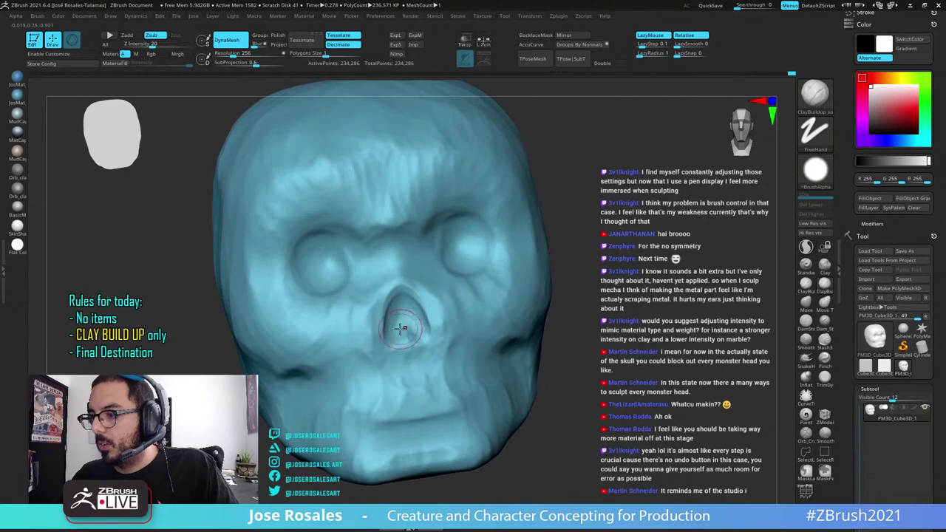
pyautogui.moveTo(405, 353); pyautogui.dragTo(372, 337, button='right')
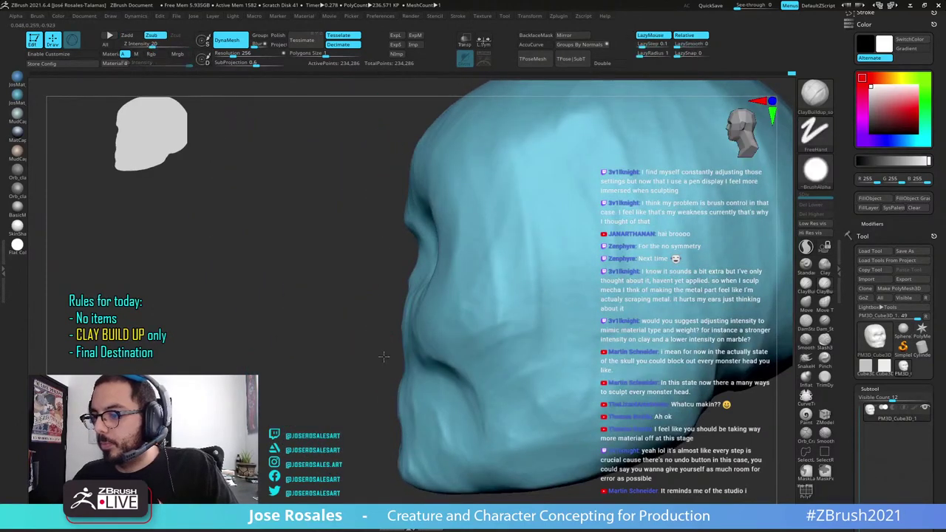
pyautogui.moveTo(411, 306)
pyautogui.mouseDown(button='right')
pyautogui.moveTo(429, 302)
pyautogui.moveTo(426, 343)
pyautogui.moveTo(418, 323)
pyautogui.mouseUp(button='right')
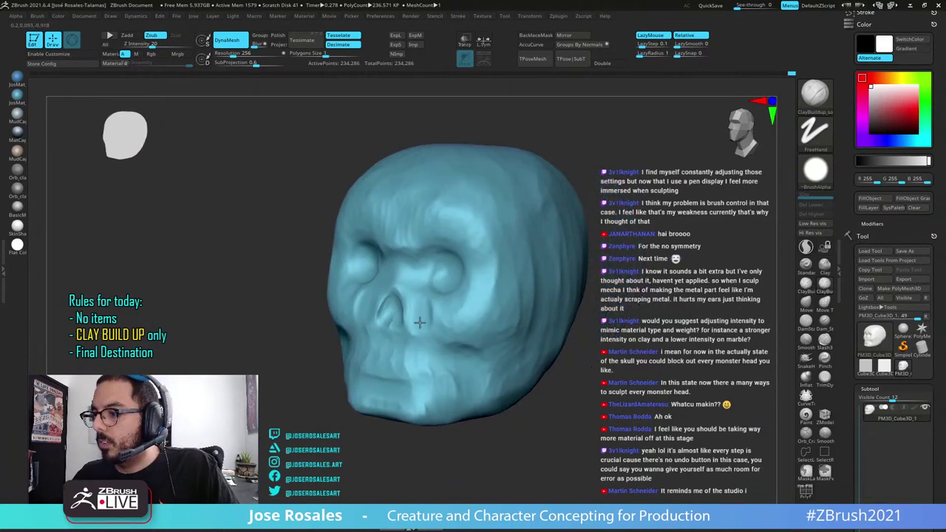
pyautogui.moveTo(495, 285); pyautogui.dragTo(431, 294, button='right')
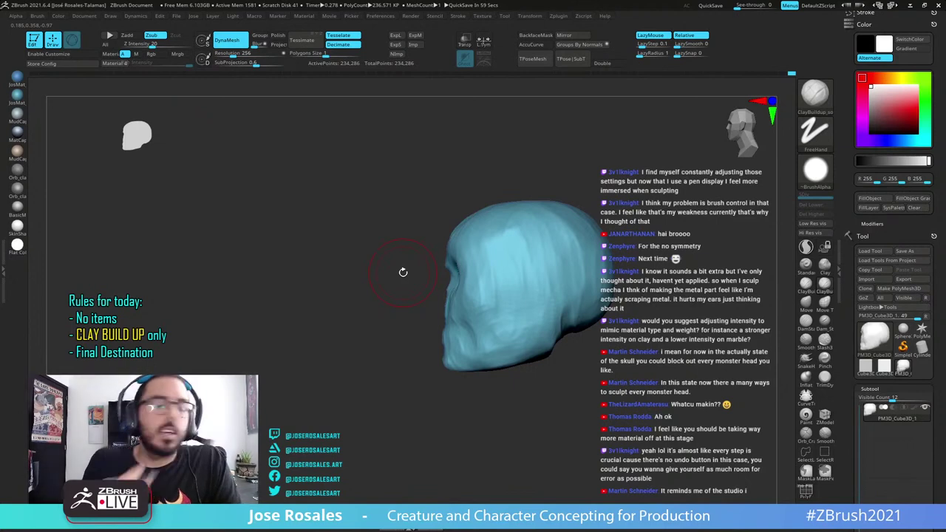
pyautogui.press('shift')
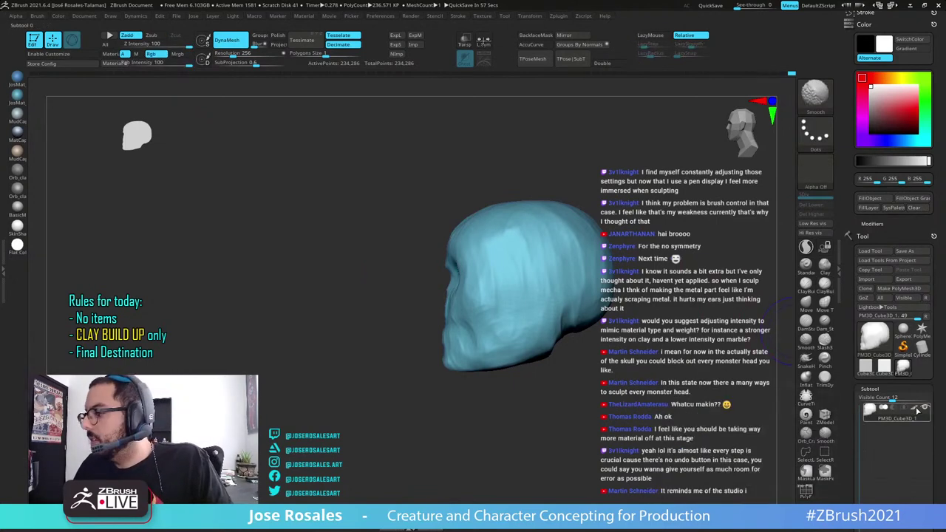
pyautogui.moveTo(414, 214); pyautogui.dragTo(288, 102)
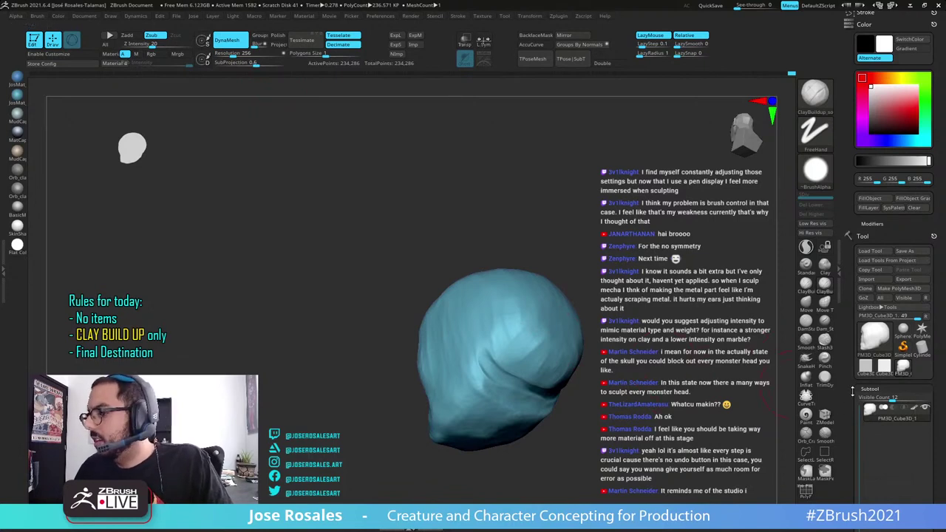
pyautogui.click(914, 408)
pyautogui.moveTo(504, 342)
pyautogui.keyDown('alt'); pyautogui.mouseDown(button='right')
pyautogui.moveTo(408, 289)
pyautogui.moveTo(466, 306)
pyautogui.moveTo(443, 370)
pyautogui.mouseUp(button='right'); pyautogui.keyUp('alt')
# Shave the side and lower edge of the jaw to taper the lower face beneath the cranium
pyautogui.moveTo(361, 304)
pyautogui.mouseDown()
pyautogui.moveTo(374, 329)
pyautogui.moveTo(345, 304)
pyautogui.moveTo(374, 281)
pyautogui.mouseUp()
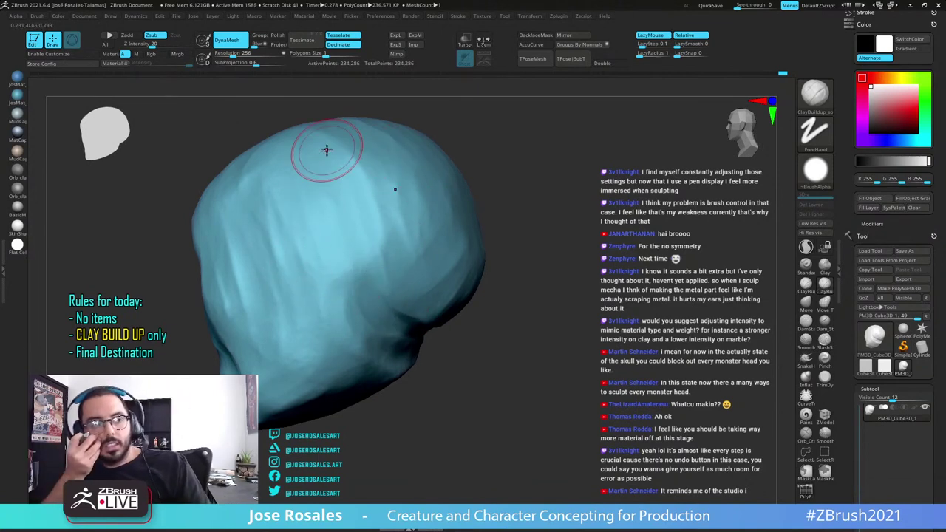
pyautogui.moveTo(155, 218); pyautogui.dragTo(399, 255)
pyautogui.moveTo(288, 284)
pyautogui.mouseDown()
pyautogui.moveTo(405, 279)
pyautogui.moveTo(362, 307)
pyautogui.moveTo(369, 350)
pyautogui.moveTo(399, 281)
pyautogui.mouseUp()
pyautogui.moveTo(338, 295)
pyautogui.keyDown('alt'); pyautogui.mouseDown()
pyautogui.moveTo(399, 354)
pyautogui.moveTo(432, 362)
pyautogui.moveTo(448, 336)
pyautogui.moveTo(467, 329)
pyautogui.mouseUp(); pyautogui.keyUp('alt')
pyautogui.moveTo(507, 306)
pyautogui.keyDown('alt'); pyautogui.mouseDown()
pyautogui.moveTo(491, 269)
pyautogui.moveTo(480, 277)
pyautogui.moveTo(481, 327)
pyautogui.moveTo(462, 323)
pyautogui.mouseUp(); pyautogui.keyUp('alt')
pyautogui.moveTo(475, 289)
pyautogui.mouseDown()
pyautogui.moveTo(486, 312)
pyautogui.moveTo(519, 328)
pyautogui.moveTo(475, 280)
pyautogui.mouseUp()
pyautogui.moveTo(472, 329); pyautogui.dragTo(506, 330)
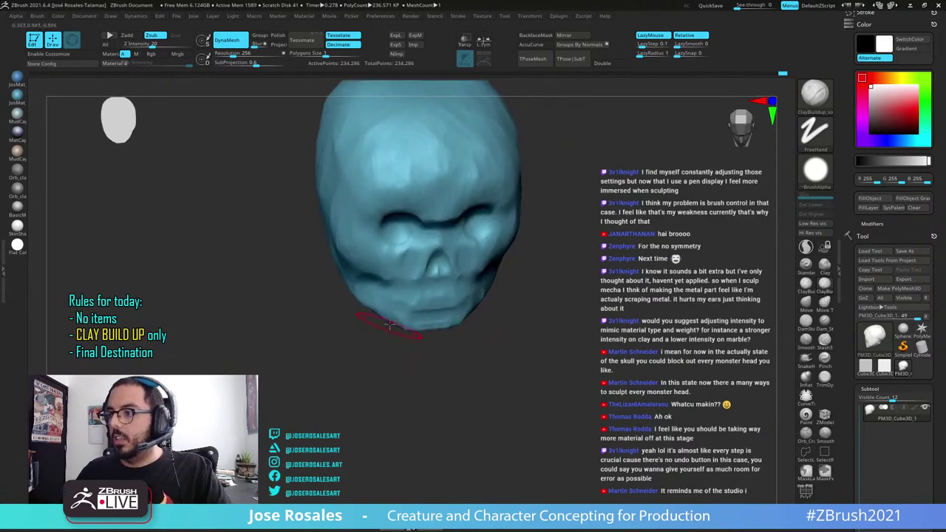
pyautogui.moveTo(401, 329); pyautogui.dragTo(443, 332)
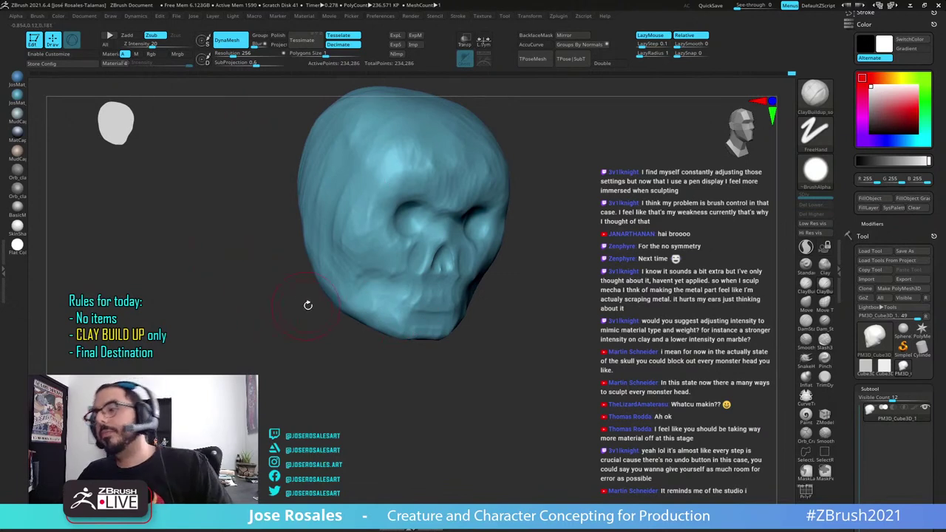
# Carve below the cheekbone toward the rear corner of the jaw, comparing both sides and the profile
pyautogui.moveTo(344, 278); pyautogui.dragTo(371, 300, button='right')
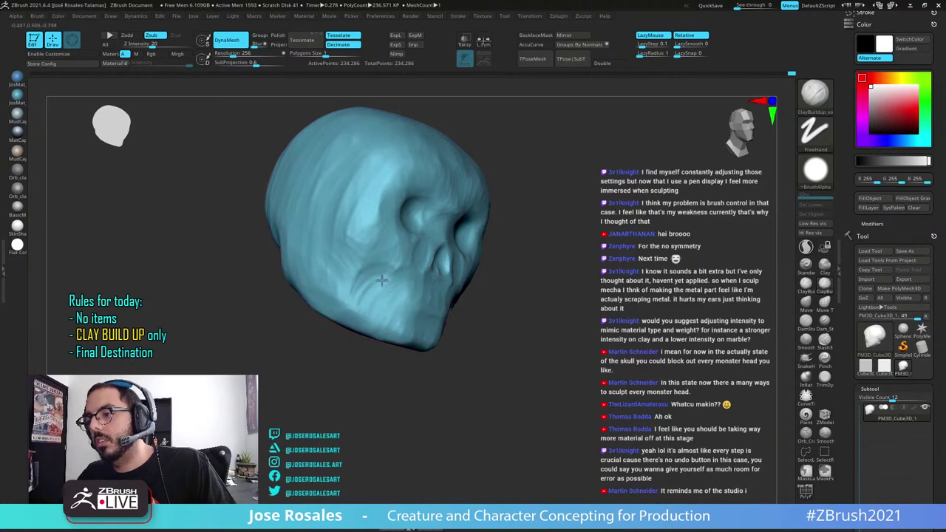
pyautogui.moveTo(381, 280); pyautogui.dragTo(349, 300)
pyautogui.moveTo(375, 297)
pyautogui.mouseDown(button='right')
pyautogui.moveTo(358, 314)
pyautogui.moveTo(370, 306)
pyautogui.mouseUp(button='right')
pyautogui.moveTo(458, 309); pyautogui.dragTo(439, 312, button='right')
pyautogui.moveTo(517, 303)
pyautogui.mouseDown(button='right')
pyautogui.moveTo(470, 284)
pyautogui.moveTo(405, 283)
pyautogui.mouseUp(button='right')
pyautogui.keyDown('ctrl'); pyautogui.moveTo(405, 284); pyautogui.dragTo(458, 280, button='right'); pyautogui.keyUp('ctrl')
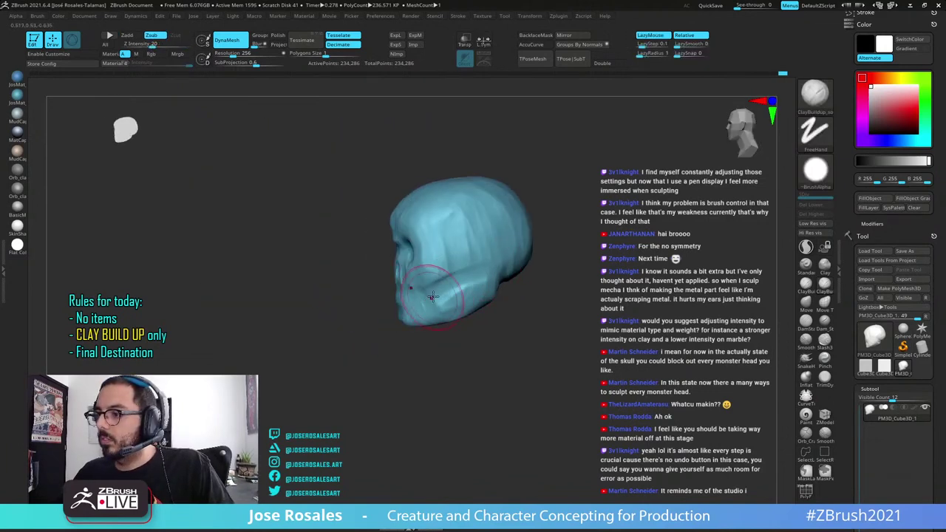
pyautogui.moveTo(439, 306); pyautogui.dragTo(430, 285, button='right')
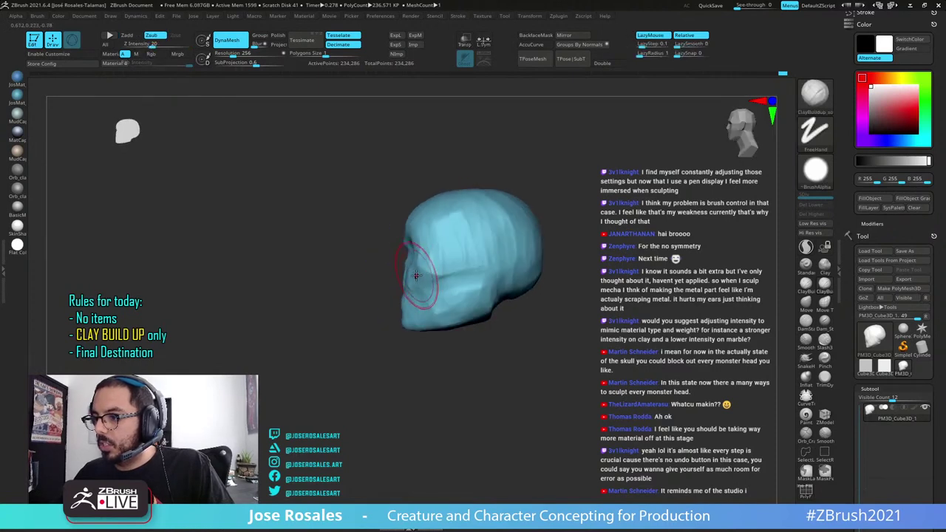
pyautogui.moveTo(408, 281); pyautogui.dragTo(393, 205, button='right')
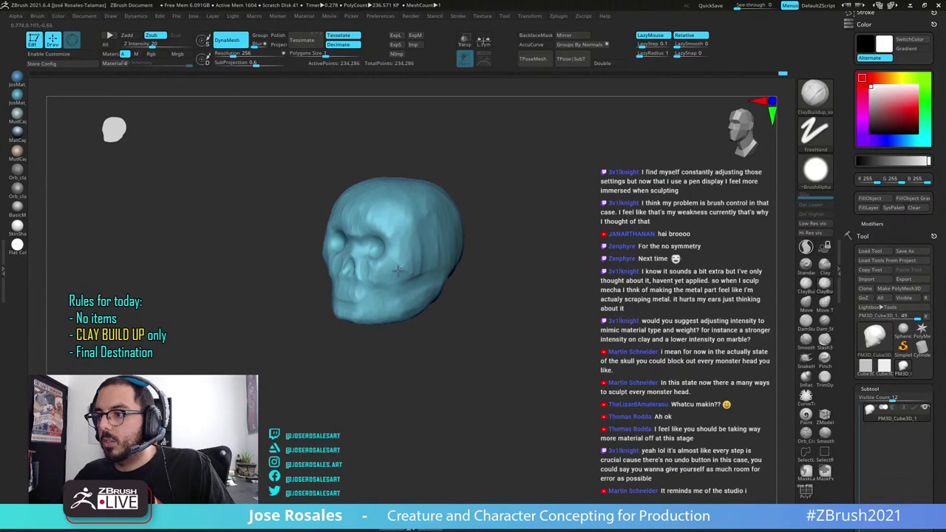
# Deepen the interior of the eye sockets and clean up their lower edges with short subtractive strokes
pyautogui.moveTo(398, 270)
pyautogui.mouseDown(button='right')
pyautogui.moveTo(428, 286)
pyautogui.moveTo(363, 275)
pyautogui.moveTo(409, 296)
pyautogui.moveTo(408, 325)
pyautogui.mouseUp(button='right')
pyautogui.press('space')
pyautogui.moveTo(361, 275); pyautogui.dragTo(388, 271, button='right')
pyautogui.moveTo(389, 237); pyautogui.dragTo(389, 242)
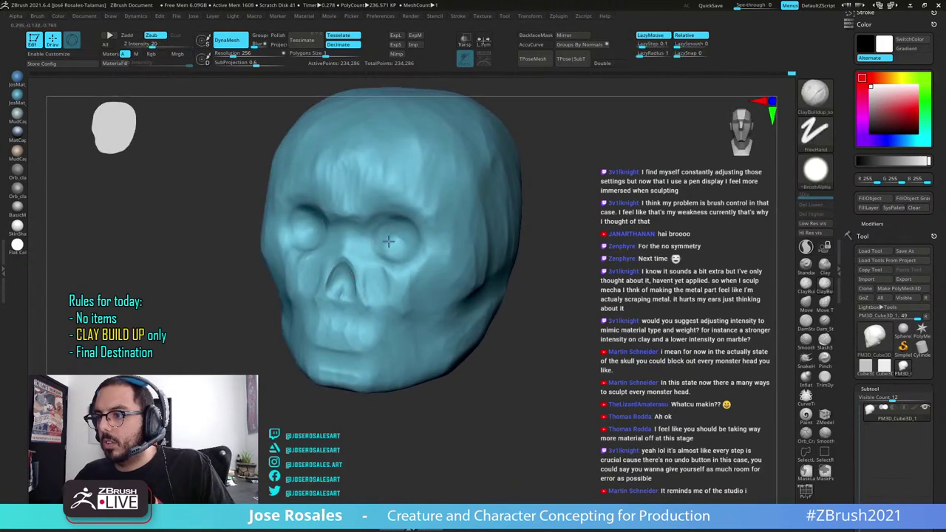
pyautogui.moveTo(385, 233); pyautogui.dragTo(401, 227, button='right')
pyautogui.moveTo(401, 226); pyautogui.dragTo(391, 245)
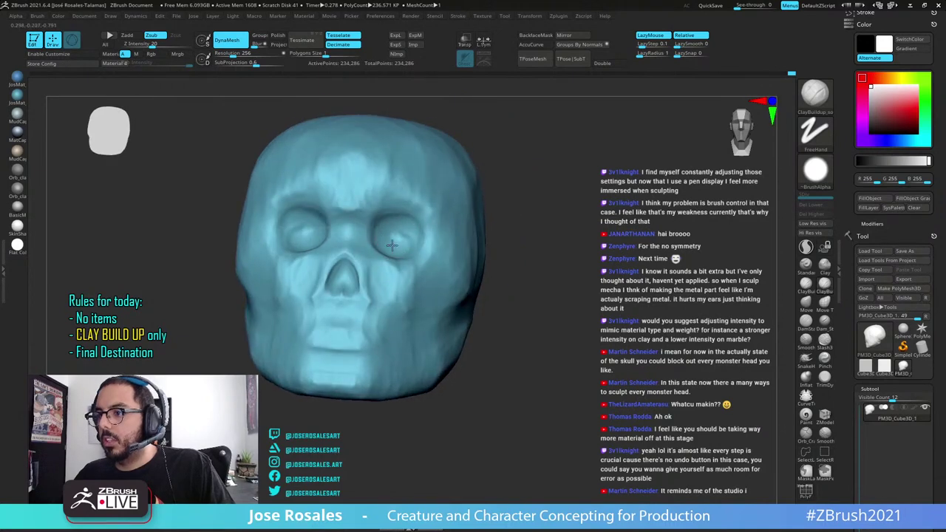
pyautogui.moveTo(401, 225)
pyautogui.mouseDown(button='right')
pyautogui.moveTo(383, 227)
pyautogui.moveTo(396, 230)
pyautogui.mouseUp(button='right')
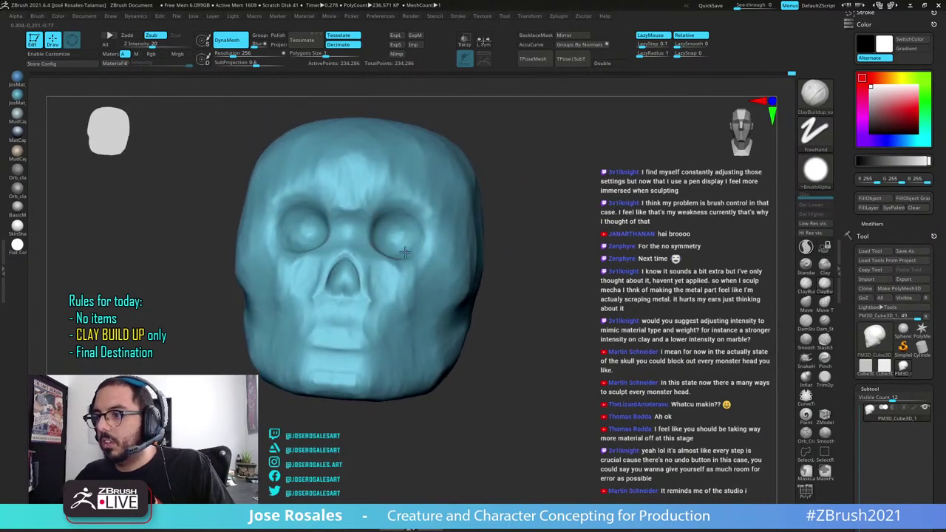
pyautogui.moveTo(405, 252); pyautogui.dragTo(409, 250)
# Carve down the brow between the eye sockets and even out the rough centre of the forehead
pyautogui.moveTo(411, 247); pyautogui.dragTo(360, 216, button='right')
pyautogui.moveTo(343, 223); pyautogui.dragTo(340, 213)
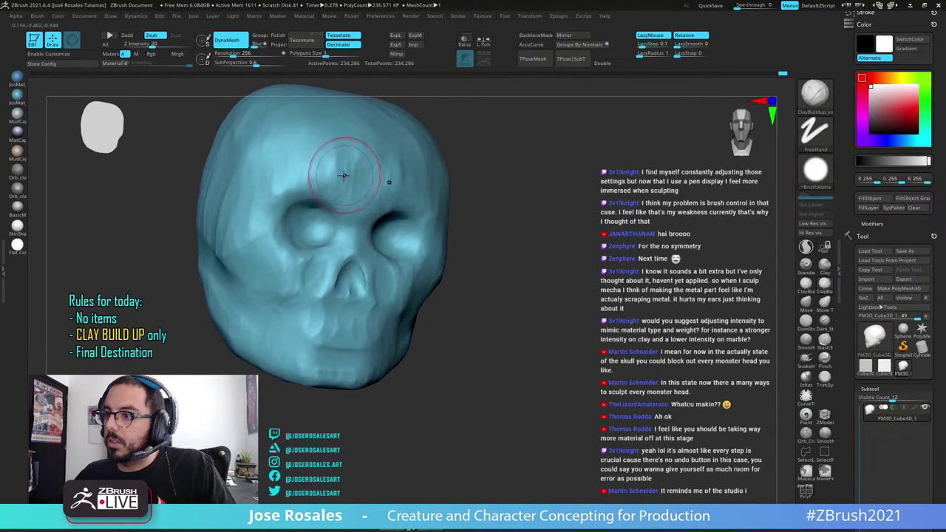
pyautogui.moveTo(344, 173)
pyautogui.mouseDown()
pyautogui.moveTo(331, 167)
pyautogui.moveTo(346, 163)
pyautogui.mouseUp()
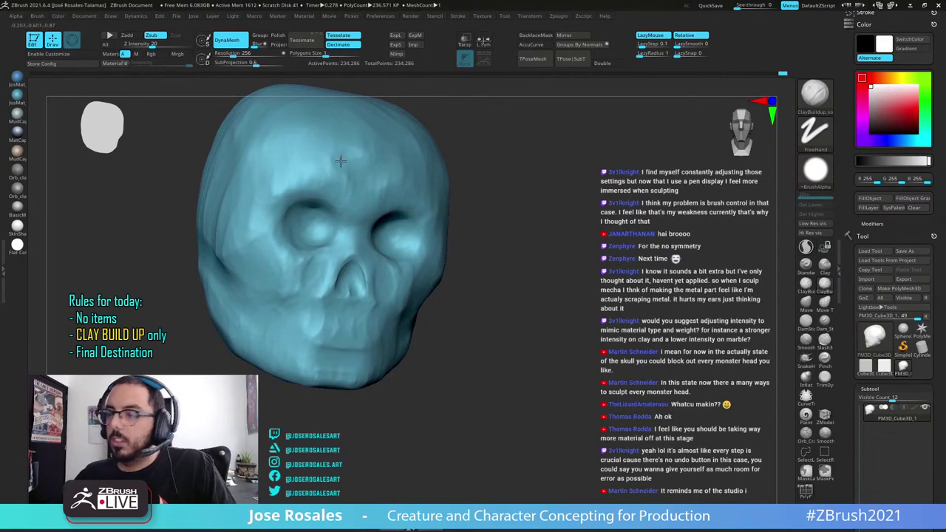
pyautogui.moveTo(412, 197)
pyautogui.mouseDown(button='right')
pyautogui.moveTo(411, 210)
pyautogui.moveTo(378, 209)
pyautogui.mouseUp(button='right')
pyautogui.moveTo(362, 213)
pyautogui.mouseDown()
pyautogui.moveTo(329, 205)
pyautogui.moveTo(290, 214)
pyautogui.moveTo(361, 198)
pyautogui.mouseUp()
pyautogui.moveTo(386, 165); pyautogui.dragTo(416, 175)
# Shave the side of the forehead above the eye socket to round its transition into the temple
pyautogui.moveTo(441, 201); pyautogui.dragTo(415, 201, button='right')
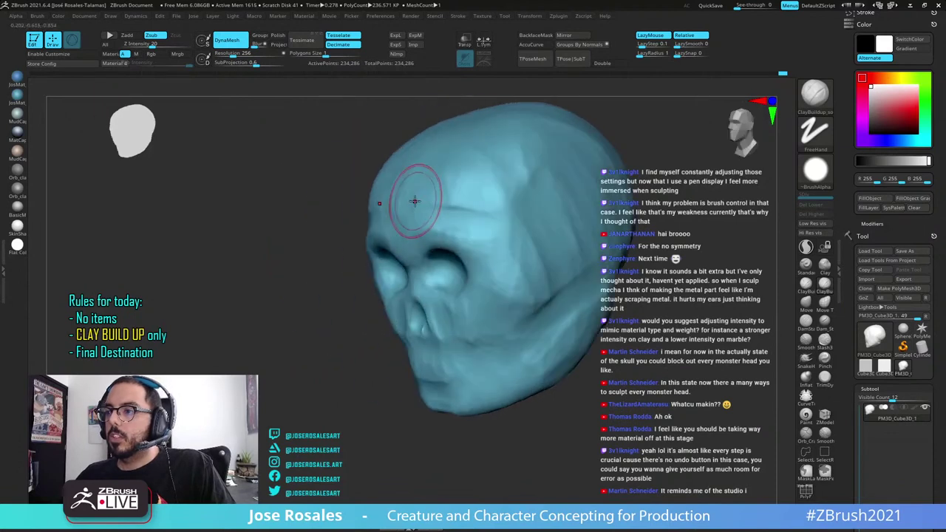
pyautogui.moveTo(459, 182); pyautogui.dragTo(457, 216)
pyautogui.moveTo(475, 198)
pyautogui.mouseDown()
pyautogui.moveTo(480, 213)
pyautogui.moveTo(493, 197)
pyautogui.moveTo(480, 177)
pyautogui.mouseUp()
pyautogui.moveTo(488, 181)
pyautogui.keyDown('ctrl'); pyautogui.mouseDown(button='right')
pyautogui.moveTo(449, 158)
pyautogui.moveTo(460, 164)
pyautogui.mouseUp(button='right'); pyautogui.keyUp('ctrl')
pyautogui.moveTo(473, 167); pyautogui.dragTo(480, 189)
pyautogui.moveTo(475, 200)
pyautogui.keyDown('shift'); pyautogui.mouseDown(button='right')
pyautogui.moveTo(509, 214)
pyautogui.moveTo(490, 154)
pyautogui.mouseUp(button='right'); pyautogui.keyUp('shift')
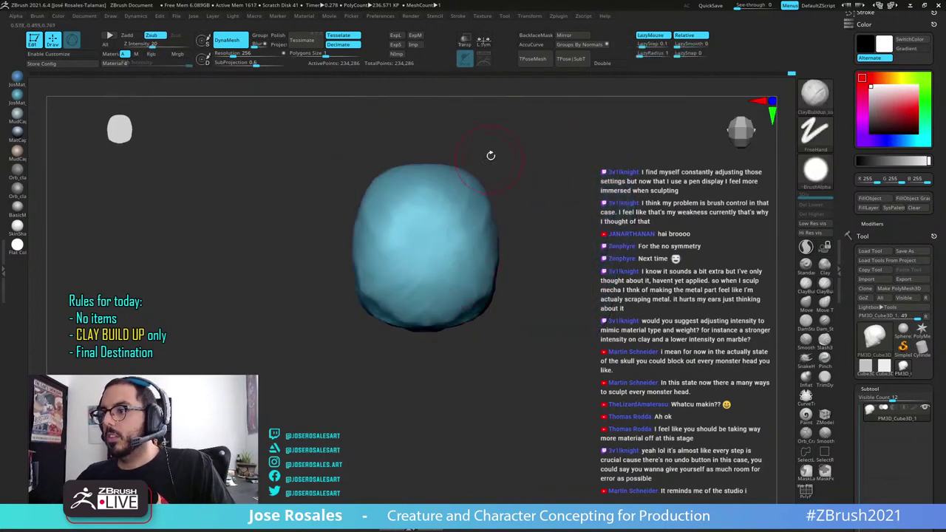
# Trim the side of the cranium with a subtractive stroke, checking its outline from above
pyautogui.moveTo(424, 156)
pyautogui.keyDown('alt'); pyautogui.mouseDown(button='right')
pyautogui.moveTo(473, 219)
pyautogui.moveTo(450, 126)
pyautogui.mouseUp(button='right'); pyautogui.keyUp('alt')
pyautogui.moveTo(449, 274)
pyautogui.mouseDown(button='right')
pyautogui.moveTo(418, 276)
pyautogui.moveTo(414, 311)
pyautogui.mouseUp(button='right')
pyautogui.moveTo(407, 313); pyautogui.dragTo(400, 258)
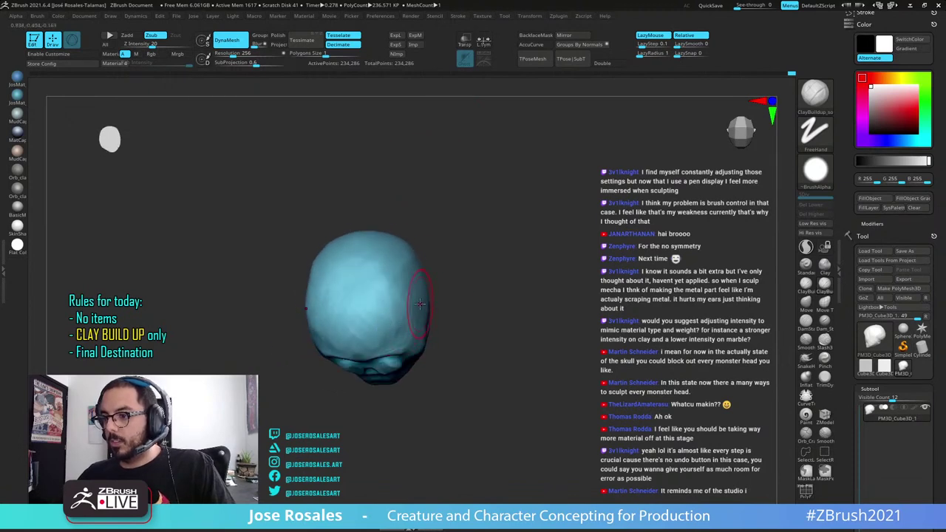
pyautogui.moveTo(403, 292); pyautogui.dragTo(399, 332, button='right')
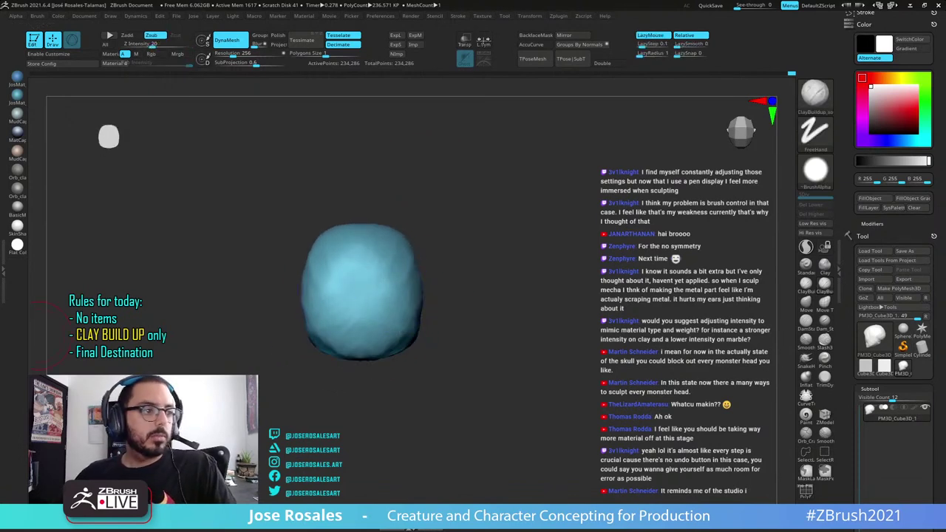
# Carve the temple plane behind the eye socket with repeated vertical strokes down toward the cheekbone
pyautogui.moveTo(415, 347); pyautogui.dragTo(416, 256, button='right')
pyautogui.moveTo(197, 377)
pyautogui.keyDown('alt'); pyautogui.mouseDown(button='right')
pyautogui.moveTo(217, 308)
pyautogui.moveTo(299, 299)
pyautogui.mouseUp(button='right'); pyautogui.keyUp('alt')
pyautogui.moveTo(341, 284); pyautogui.dragTo(350, 258)
pyautogui.moveTo(328, 302); pyautogui.dragTo(335, 262)
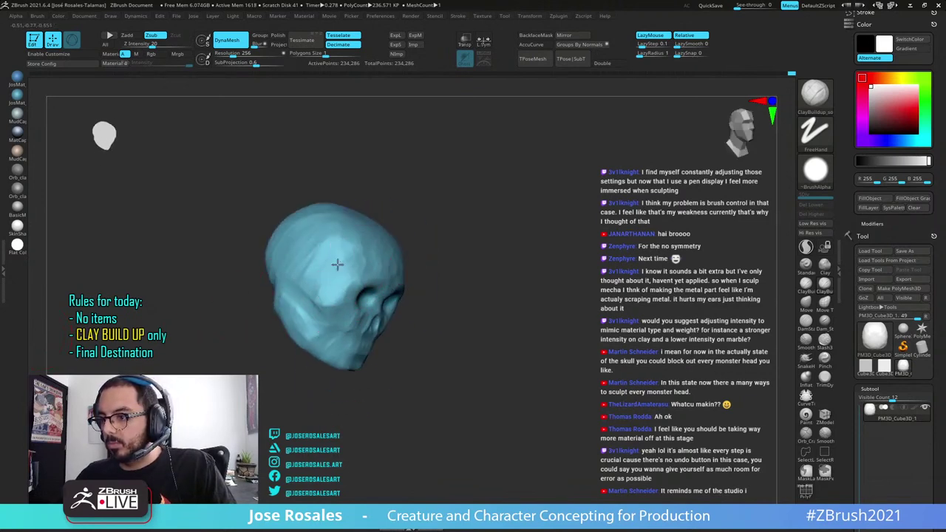
pyautogui.moveTo(327, 322)
pyautogui.mouseDown()
pyautogui.moveTo(320, 299)
pyautogui.moveTo(333, 259)
pyautogui.mouseUp()
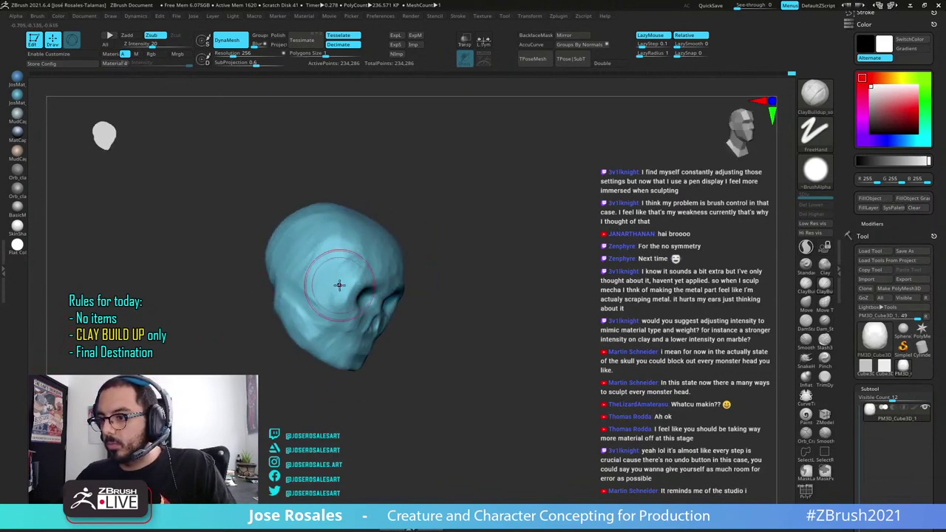
pyautogui.moveTo(317, 297)
pyautogui.mouseDown()
pyautogui.moveTo(354, 260)
pyautogui.moveTo(329, 332)
pyautogui.mouseUp()
# Extend the temple carving across the cheekbone and refine the outer side of the face down to the jaw
pyautogui.moveTo(356, 294); pyautogui.dragTo(319, 289, button='right')
pyautogui.moveTo(322, 329); pyautogui.dragTo(365, 271)
pyautogui.moveTo(368, 272)
pyautogui.mouseDown(button='right')
pyautogui.moveTo(335, 288)
pyautogui.moveTo(363, 211)
pyautogui.moveTo(377, 232)
pyautogui.moveTo(398, 237)
pyautogui.mouseUp(button='right')
pyautogui.keyDown('ctrl'); pyautogui.moveTo(398, 236); pyautogui.dragTo(410, 285, button='right'); pyautogui.keyUp('ctrl')
pyautogui.moveTo(422, 272)
pyautogui.mouseDown()
pyautogui.moveTo(422, 294)
pyautogui.moveTo(415, 263)
pyautogui.moveTo(415, 285)
pyautogui.moveTo(399, 265)
pyautogui.moveTo(413, 260)
pyautogui.moveTo(405, 301)
pyautogui.mouseUp()
pyautogui.moveTo(404, 301)
pyautogui.mouseDown(button='right')
pyautogui.moveTo(385, 297)
pyautogui.moveTo(430, 311)
pyautogui.mouseUp(button='right')
pyautogui.moveTo(402, 349); pyautogui.dragTo(402, 357)
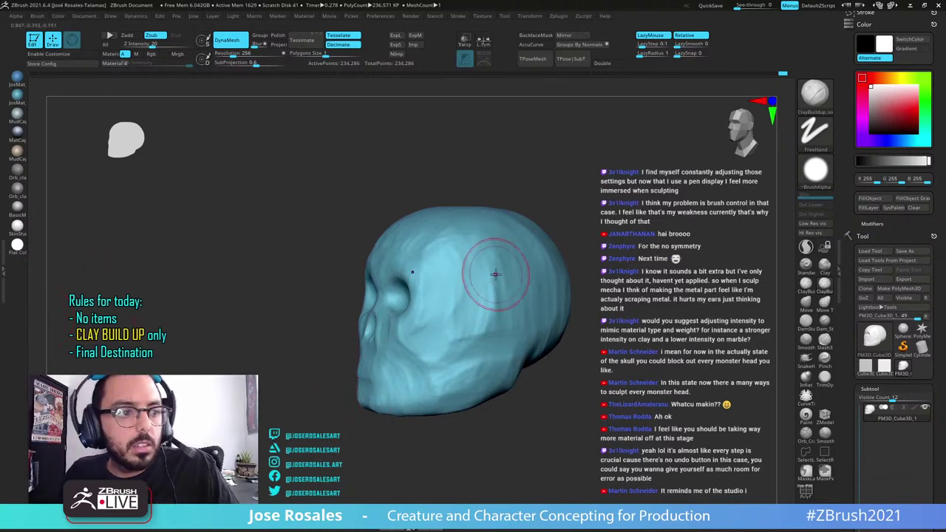
# Carve along the lower side of the jaw and compare the result from the front and above
pyautogui.keyDown('alt'); pyautogui.moveTo(386, 388); pyautogui.dragTo(472, 336, button='right'); pyautogui.keyUp('alt')
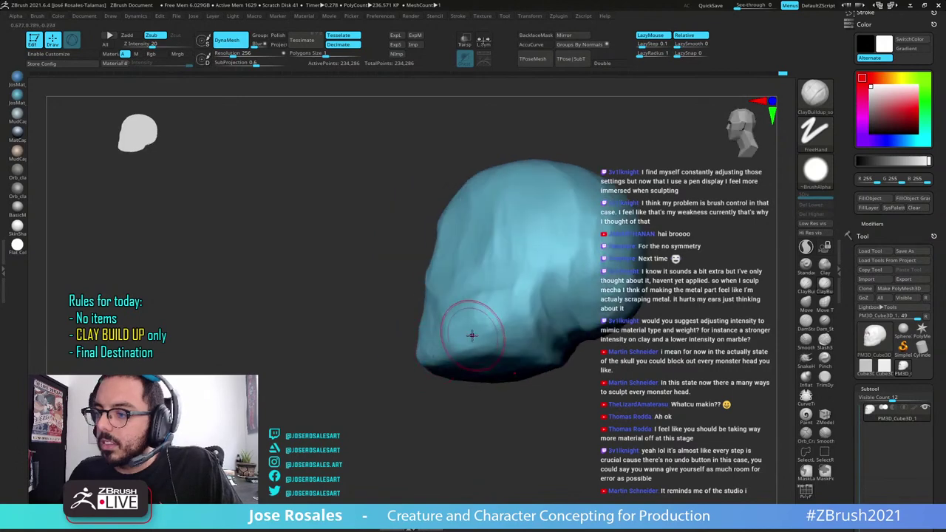
pyautogui.keyDown('alt'); pyautogui.moveTo(569, 294); pyautogui.dragTo(469, 315, button='right'); pyautogui.keyUp('alt')
pyautogui.moveTo(464, 320)
pyautogui.mouseDown()
pyautogui.moveTo(429, 344)
pyautogui.moveTo(421, 331)
pyautogui.mouseUp()
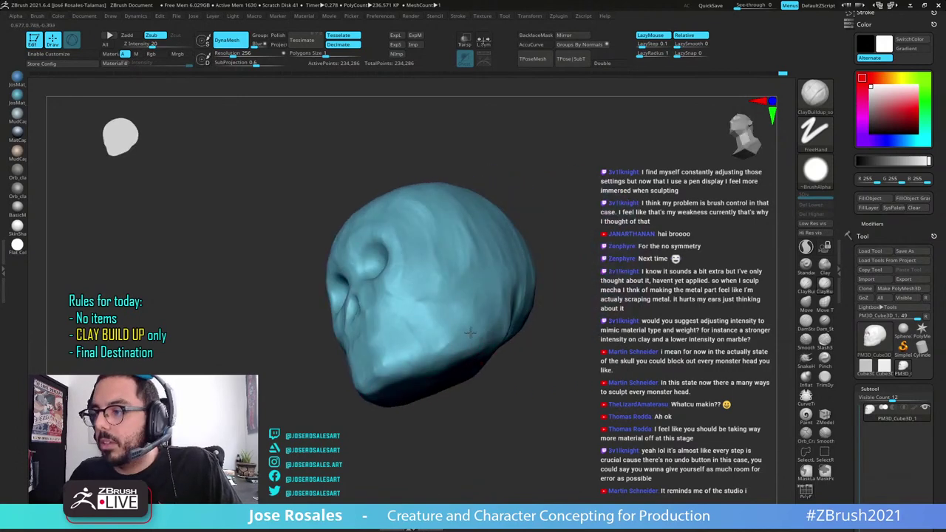
pyautogui.moveTo(461, 330)
pyautogui.mouseDown(button='right')
pyautogui.moveTo(474, 363)
pyautogui.moveTo(430, 393)
pyautogui.moveTo(450, 329)
pyautogui.moveTo(471, 325)
pyautogui.mouseUp(button='right')
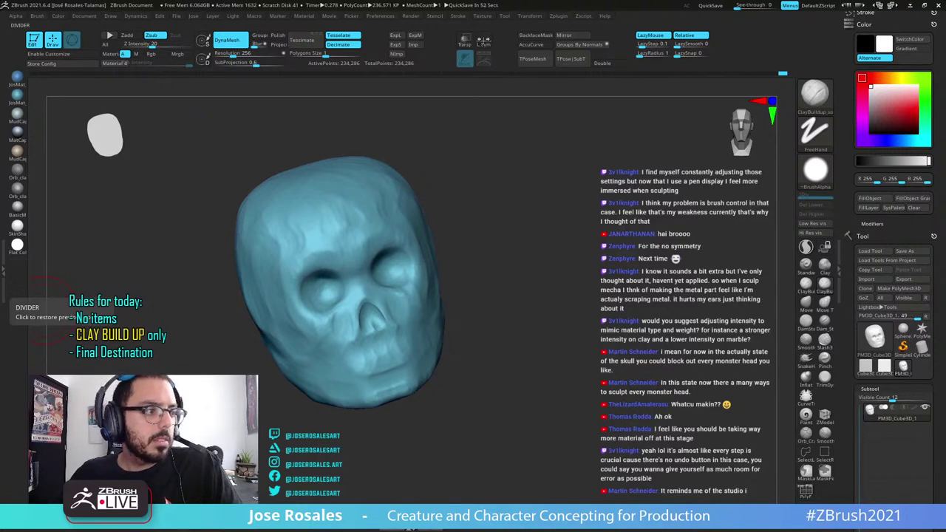
pyautogui.moveTo(89, 314); pyautogui.dragTo(277, 348, button='right')
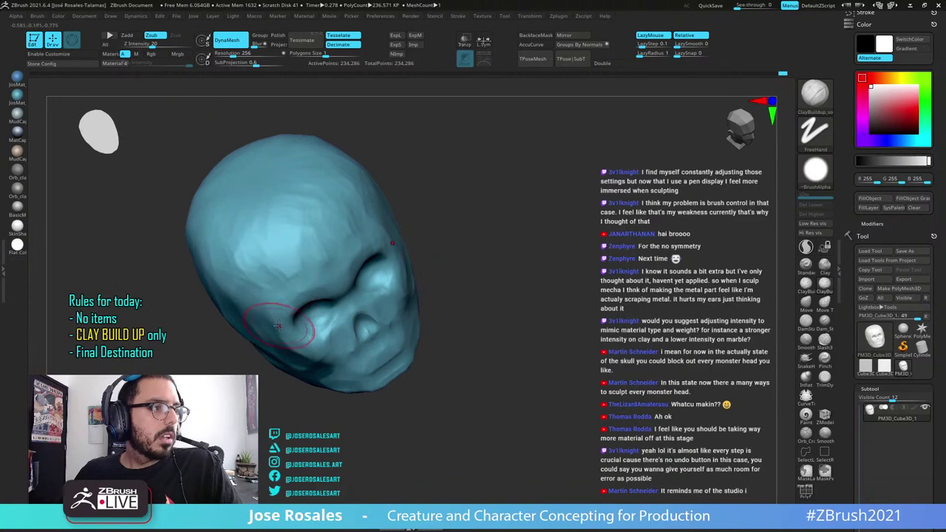
# Carve the outer cheekbone below the eye socket and the side of the forehead above it with subtractive strokes
pyautogui.moveTo(277, 325); pyautogui.dragTo(317, 332)
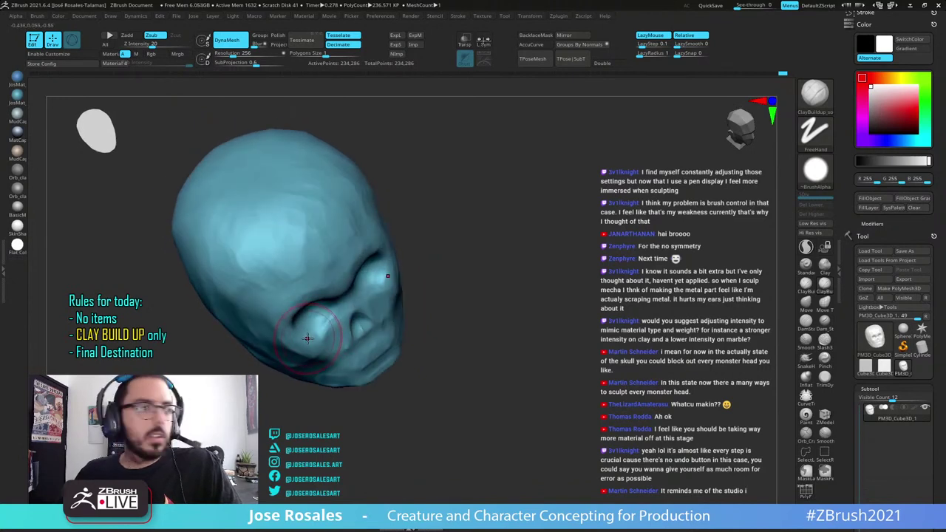
pyautogui.moveTo(307, 338); pyautogui.dragTo(288, 315, button='right')
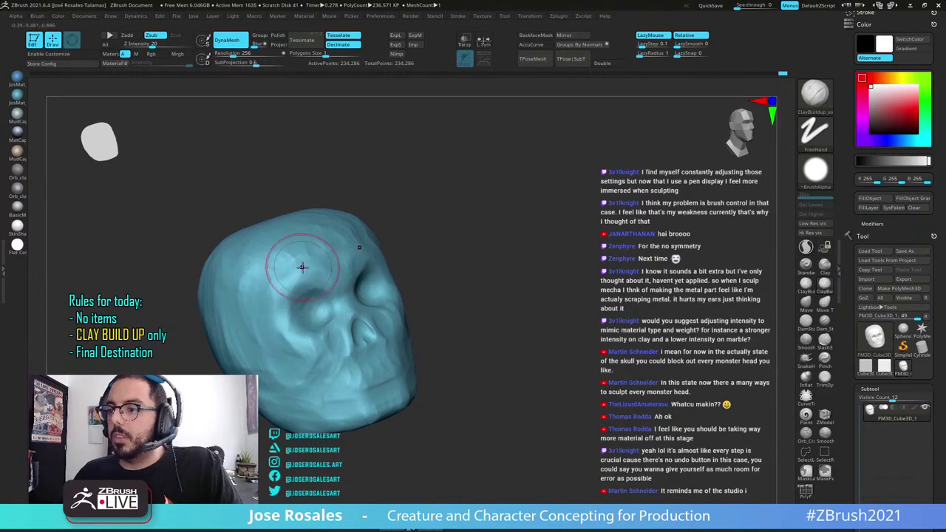
pyautogui.moveTo(302, 268)
pyautogui.mouseDown(button='right')
pyautogui.moveTo(319, 276)
pyautogui.moveTo(315, 293)
pyautogui.moveTo(294, 275)
pyautogui.moveTo(296, 260)
pyautogui.mouseUp(button='right')
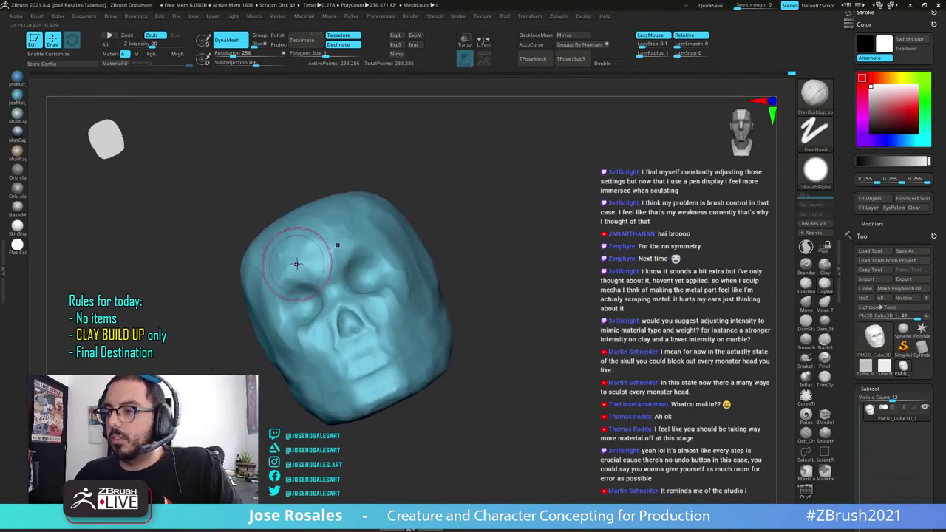
pyautogui.moveTo(322, 315); pyautogui.dragTo(306, 360, button='right')
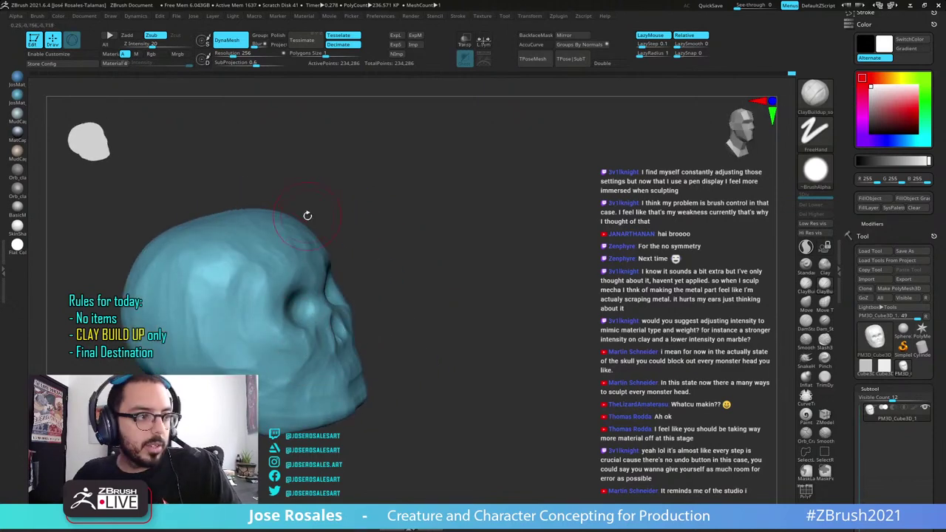
pyautogui.moveTo(307, 216); pyautogui.dragTo(300, 296, button='right')
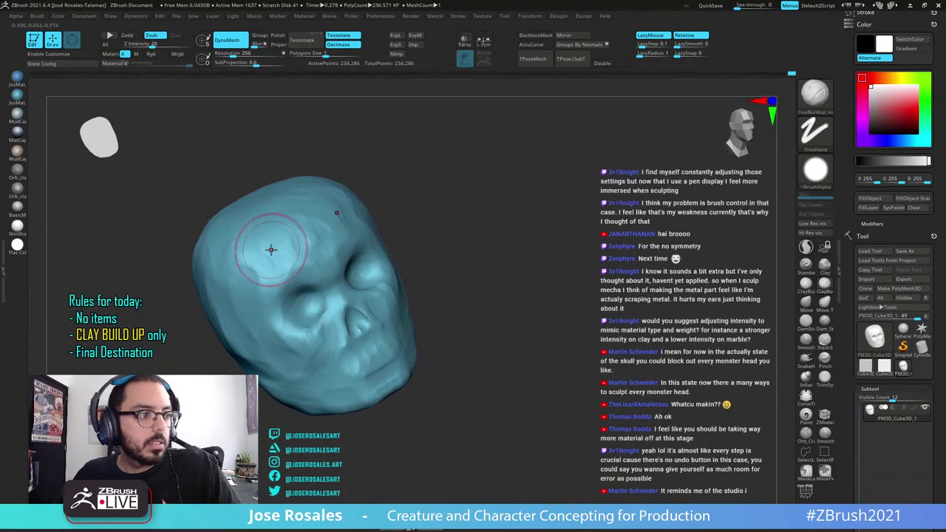
pyautogui.moveTo(271, 250); pyautogui.dragTo(251, 279)
pyautogui.moveTo(261, 336); pyautogui.dragTo(316, 317, button='right')
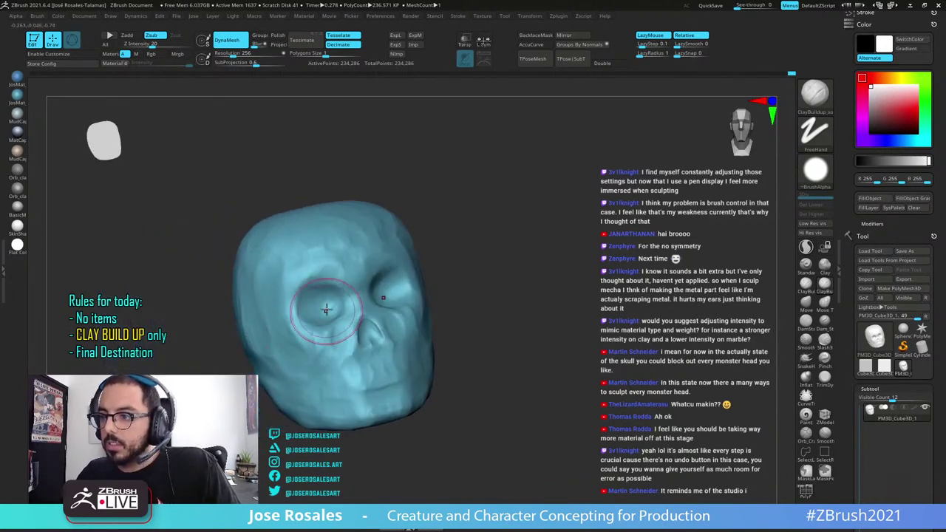
pyautogui.moveTo(325, 294); pyautogui.dragTo(302, 323, button='right')
# Carve the cheek plane between the nasal cavity and the cheekbone with repeated subtractive strokes
pyautogui.keyDown('shift'); pyautogui.moveTo(369, 199); pyautogui.dragTo(411, 189, button='right'); pyautogui.keyUp('shift')
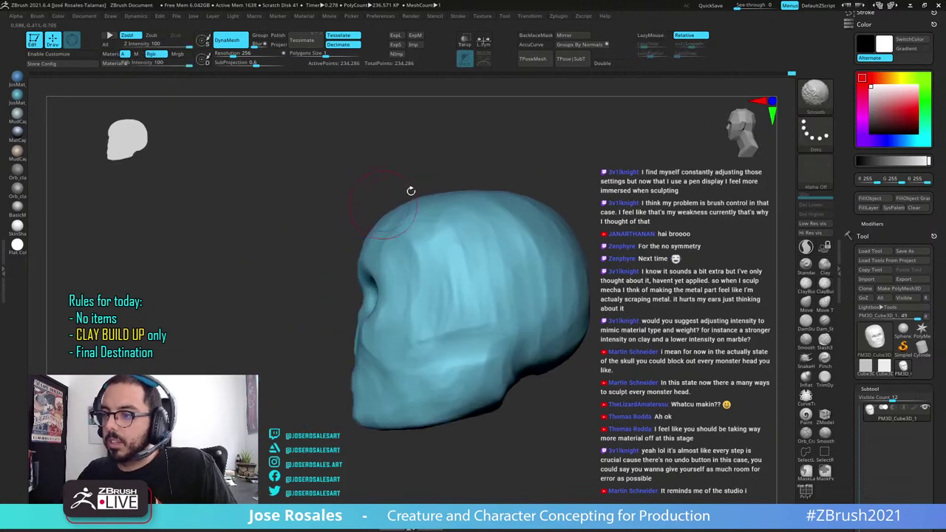
pyautogui.moveTo(326, 325); pyautogui.dragTo(365, 347)
pyautogui.moveTo(364, 345); pyautogui.dragTo(322, 323, button='right')
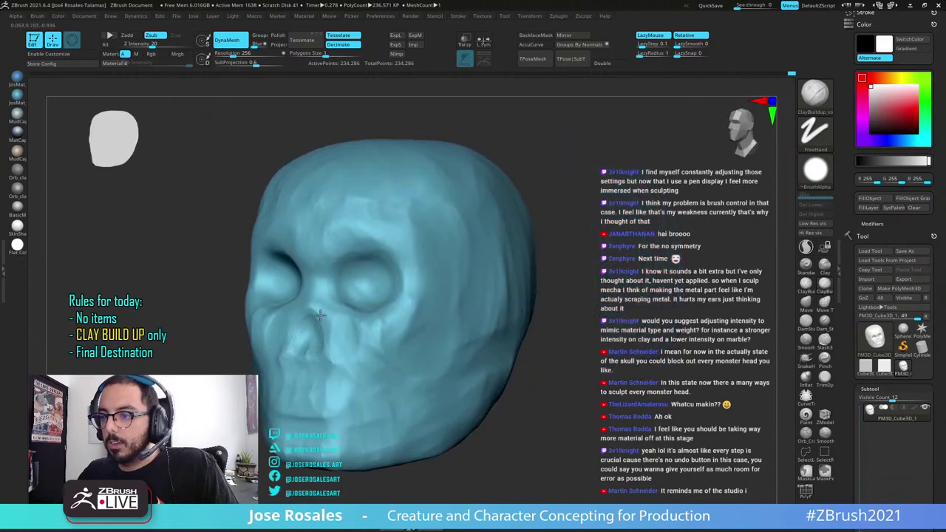
pyautogui.moveTo(345, 354)
pyautogui.mouseDown()
pyautogui.moveTo(362, 329)
pyautogui.moveTo(394, 377)
pyautogui.mouseUp()
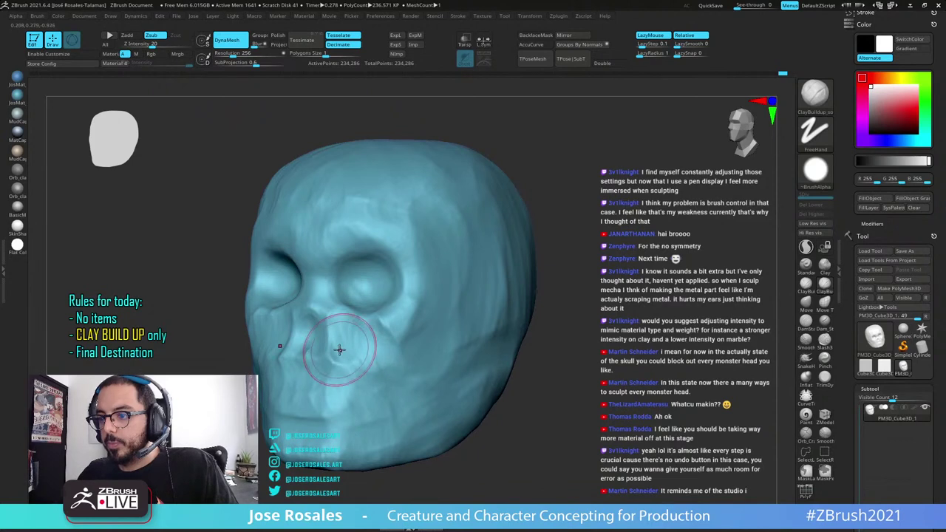
pyautogui.moveTo(338, 351); pyautogui.dragTo(321, 367)
pyautogui.moveTo(320, 366); pyautogui.dragTo(318, 332, button='right')
# Refine the plane under the opposite eye socket, carving from the cheekbone down toward the upper jaw
pyautogui.moveTo(288, 306); pyautogui.dragTo(268, 344)
pyautogui.moveTo(271, 334); pyautogui.dragTo(294, 302, button='right')
pyautogui.moveTo(294, 302)
pyautogui.mouseDown()
pyautogui.moveTo(280, 326)
pyautogui.moveTo(267, 319)
pyautogui.moveTo(279, 308)
pyautogui.moveTo(269, 321)
pyautogui.moveTo(268, 307)
pyautogui.moveTo(238, 316)
pyautogui.mouseUp()
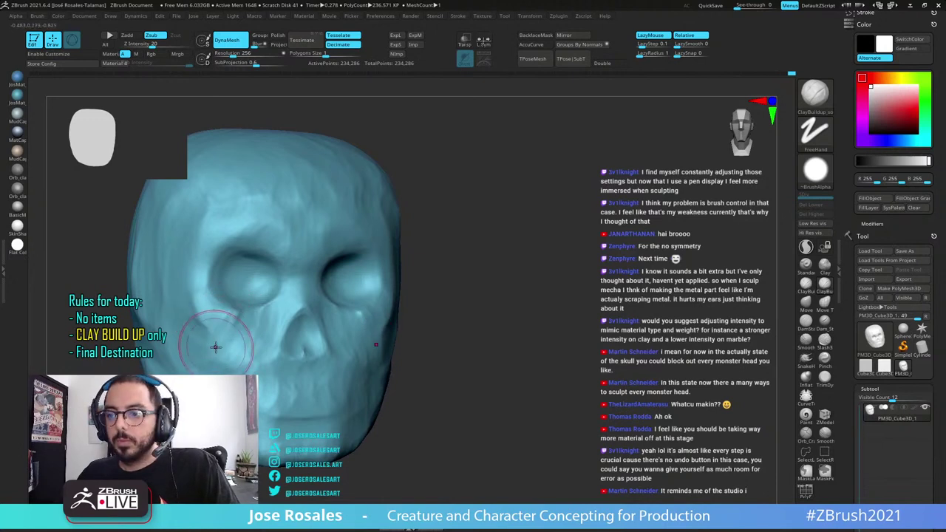
pyautogui.moveTo(235, 348); pyautogui.dragTo(228, 359)
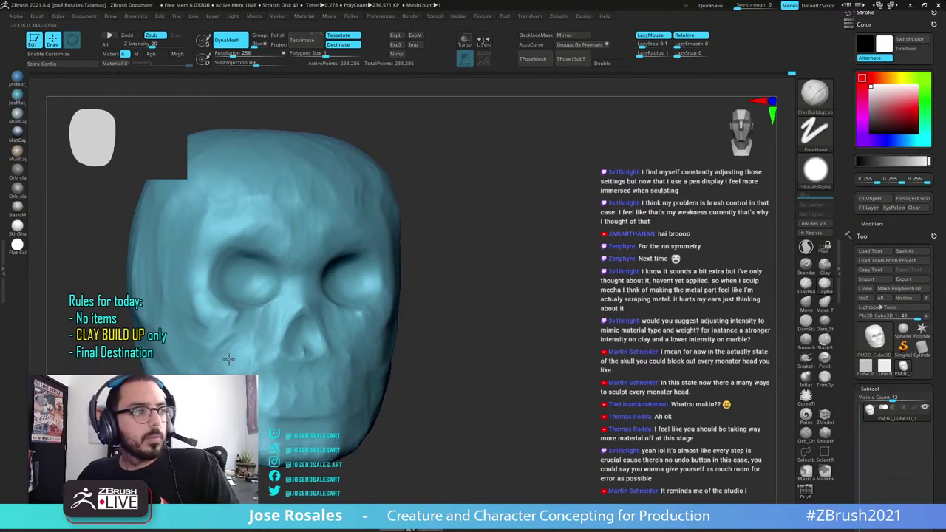
pyautogui.moveTo(194, 359); pyautogui.dragTo(272, 347, button='right')
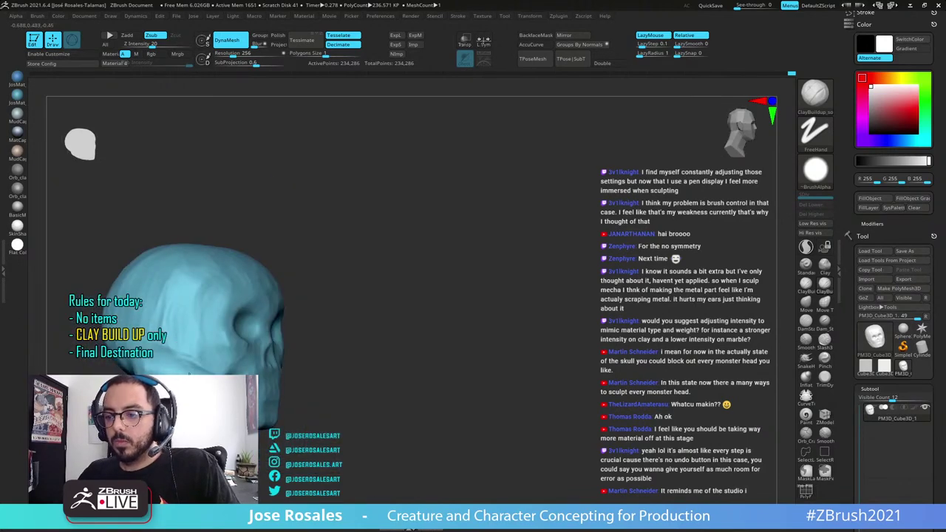
# Carve along the rear side of the jaw from the side view, toward the jaw angle
pyautogui.moveTo(222, 368); pyautogui.dragTo(233, 363, button='right')
pyautogui.moveTo(318, 402); pyautogui.dragTo(275, 406, button='right')
pyautogui.moveTo(355, 400); pyautogui.dragTo(332, 397, button='right')
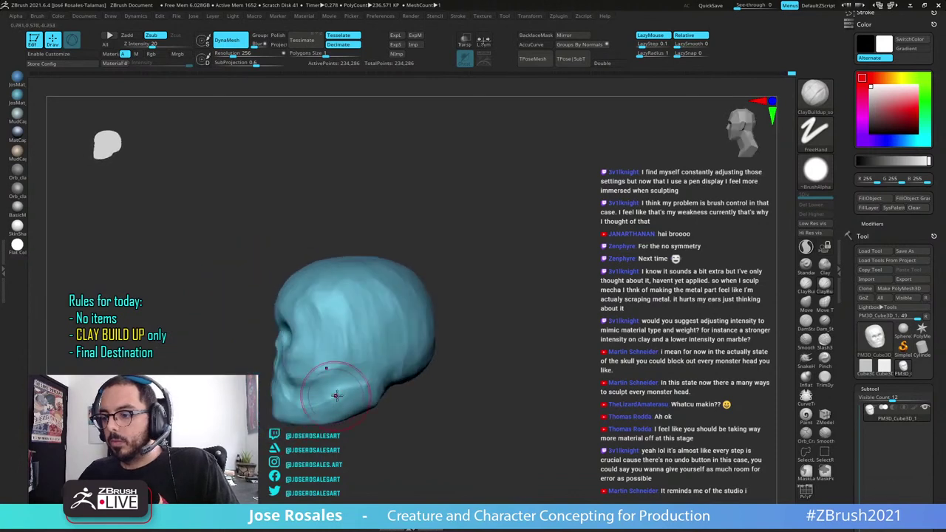
pyautogui.moveTo(336, 395); pyautogui.dragTo(359, 391)
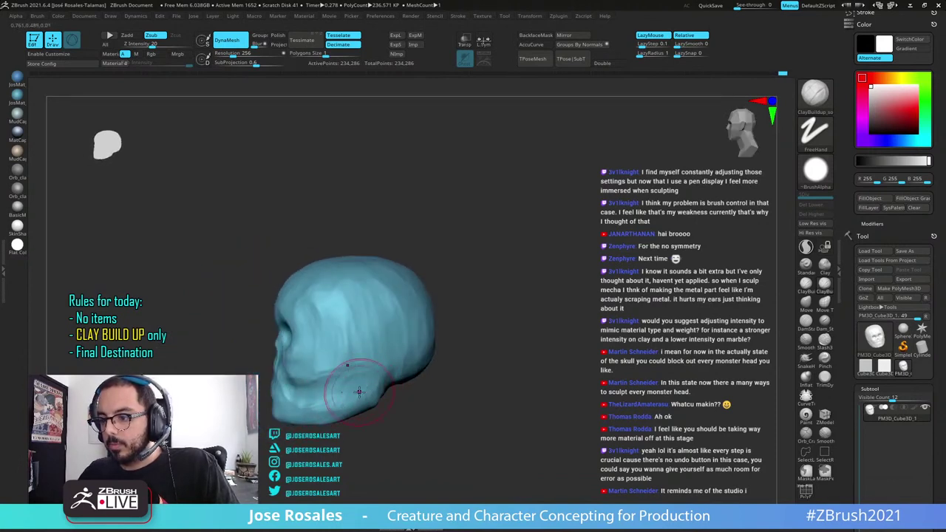
pyautogui.moveTo(358, 391); pyautogui.dragTo(300, 402, button='right')
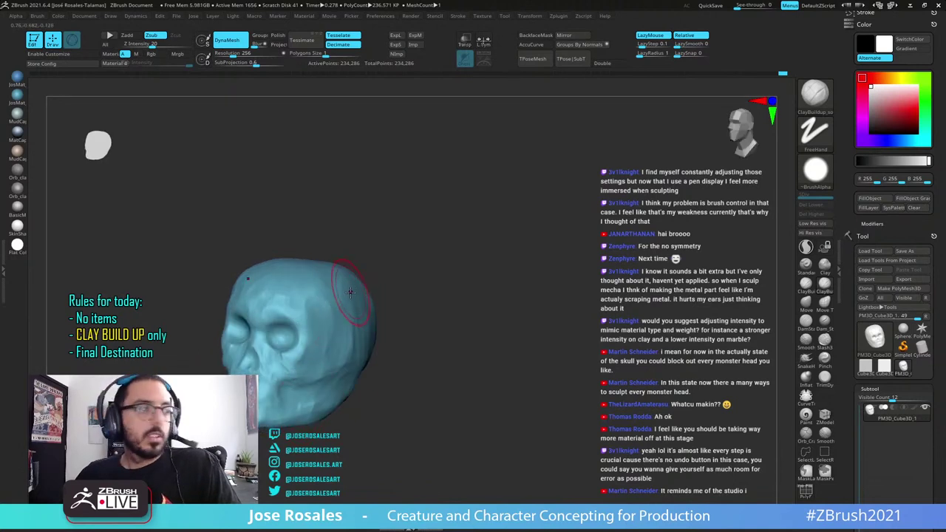
# Flatten the temple plane behind the eye socket with repeated downward strokes on the side of the cranium
pyautogui.moveTo(350, 293); pyautogui.dragTo(326, 292, button='right')
pyautogui.moveTo(353, 292)
pyautogui.mouseDown()
pyautogui.moveTo(317, 314)
pyautogui.moveTo(316, 332)
pyautogui.mouseUp()
pyautogui.moveTo(343, 306)
pyautogui.mouseDown()
pyautogui.moveTo(332, 329)
pyautogui.moveTo(343, 337)
pyautogui.mouseUp()
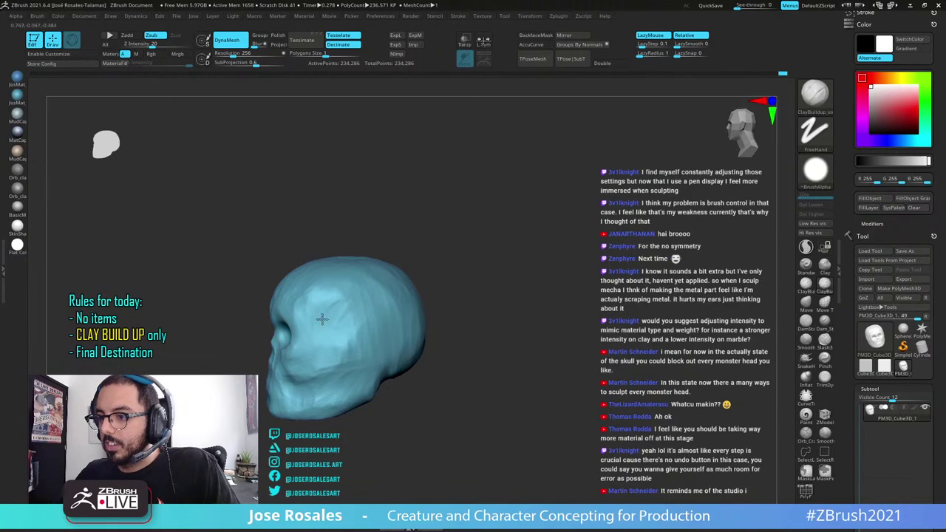
pyautogui.moveTo(339, 298); pyautogui.dragTo(338, 348)
pyautogui.moveTo(329, 346)
pyautogui.mouseDown(button='right')
pyautogui.moveTo(365, 343)
pyautogui.moveTo(362, 311)
pyautogui.moveTo(333, 298)
pyautogui.mouseUp(button='right')
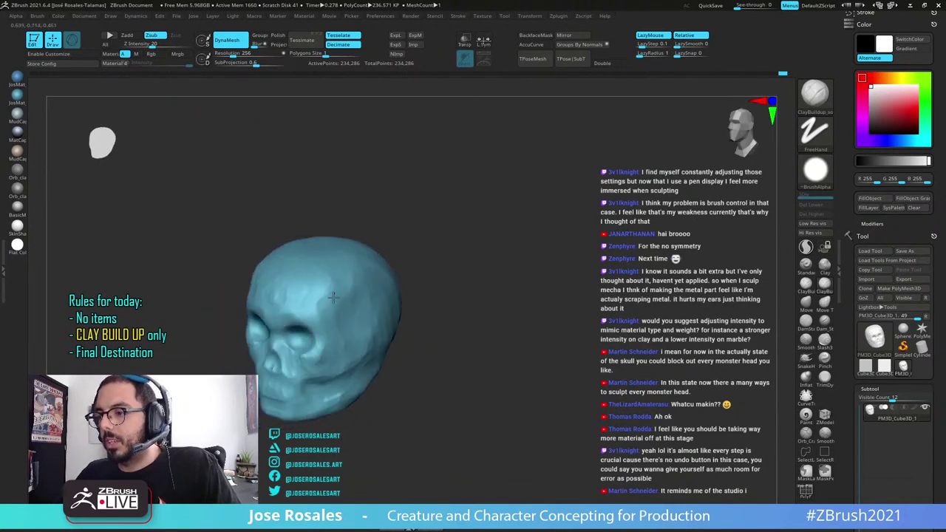
# Shape the forehead above the brow with short subtractive strokes
pyautogui.moveTo(333, 298)
pyautogui.mouseDown()
pyautogui.moveTo(301, 311)
pyautogui.moveTo(310, 278)
pyautogui.moveTo(288, 299)
pyautogui.moveTo(292, 306)
pyautogui.mouseUp()
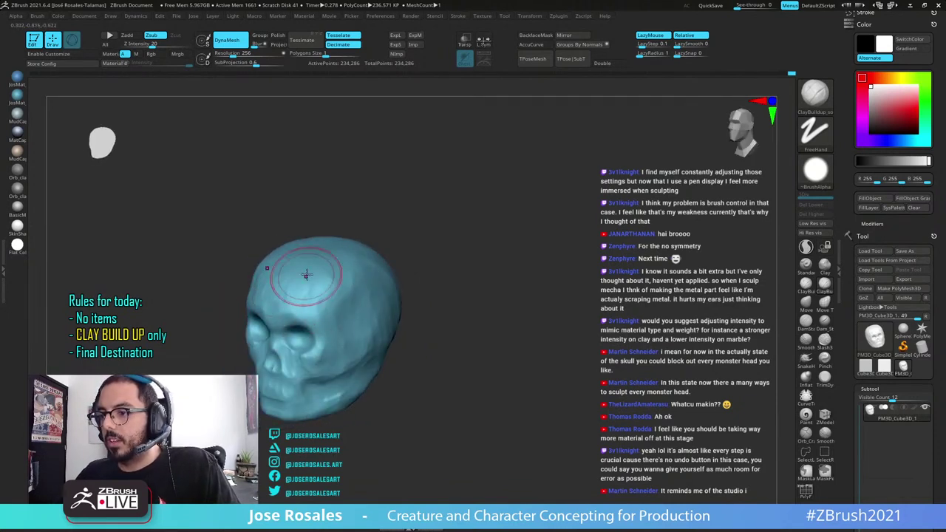
pyautogui.moveTo(307, 275); pyautogui.dragTo(289, 294)
pyautogui.moveTo(388, 290); pyautogui.dragTo(354, 277, button='right')
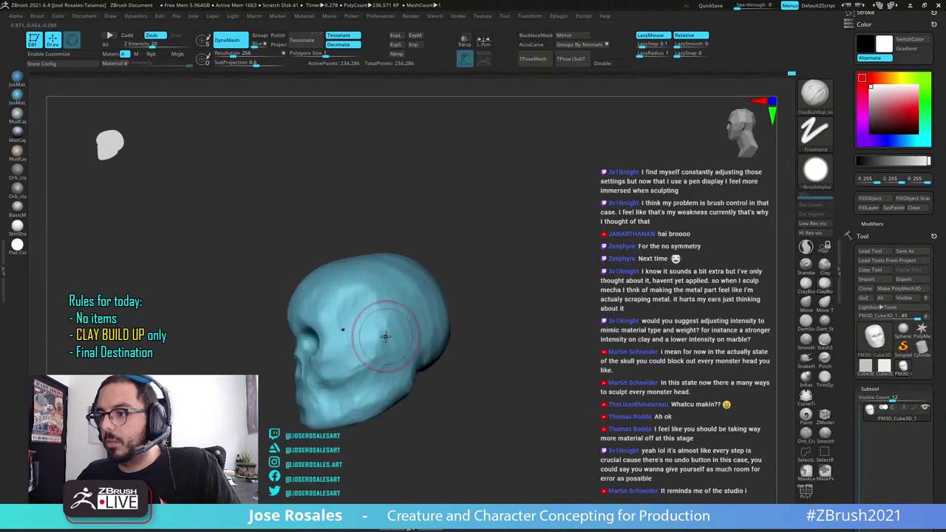
# Trim and round the back of the cranium with subtractive strokes
pyautogui.moveTo(386, 337); pyautogui.dragTo(409, 196, button='right')
pyautogui.moveTo(347, 238)
pyautogui.keyDown('alt'); pyautogui.mouseDown(button='right')
pyautogui.moveTo(400, 284)
pyautogui.moveTo(406, 256)
pyautogui.moveTo(434, 237)
pyautogui.moveTo(356, 350)
pyautogui.mouseUp(button='right'); pyautogui.keyUp('alt')
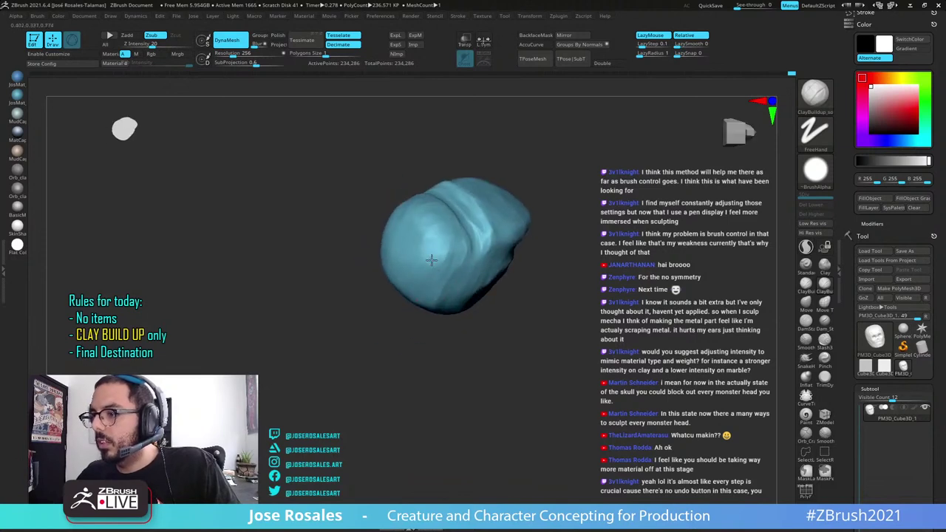
pyautogui.moveTo(431, 260)
pyautogui.mouseDown()
pyautogui.moveTo(442, 260)
pyautogui.moveTo(424, 225)
pyautogui.moveTo(442, 230)
pyautogui.moveTo(445, 252)
pyautogui.mouseUp()
pyautogui.moveTo(424, 256); pyautogui.dragTo(450, 203, button='right')
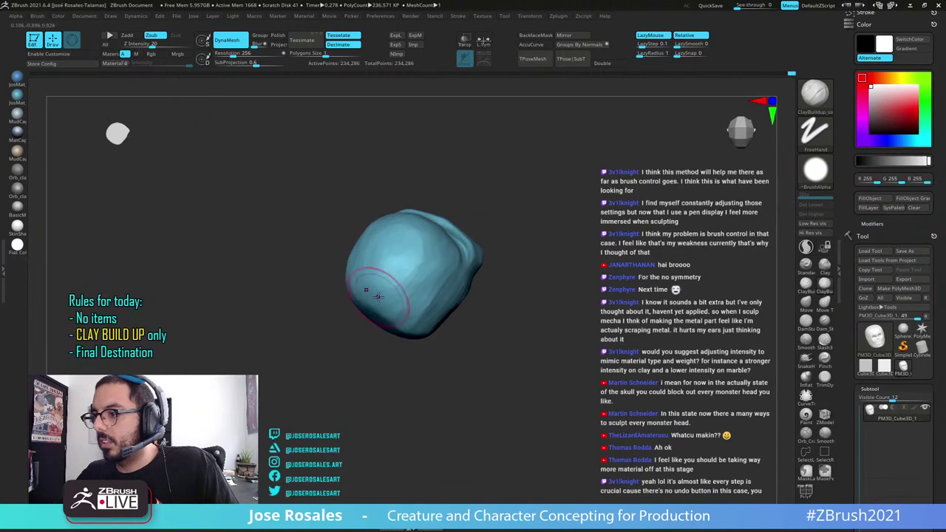
pyautogui.moveTo(378, 296)
pyautogui.mouseDown(button='right')
pyautogui.moveTo(403, 263)
pyautogui.moveTo(511, 260)
pyautogui.moveTo(424, 279)
pyautogui.mouseUp(button='right')
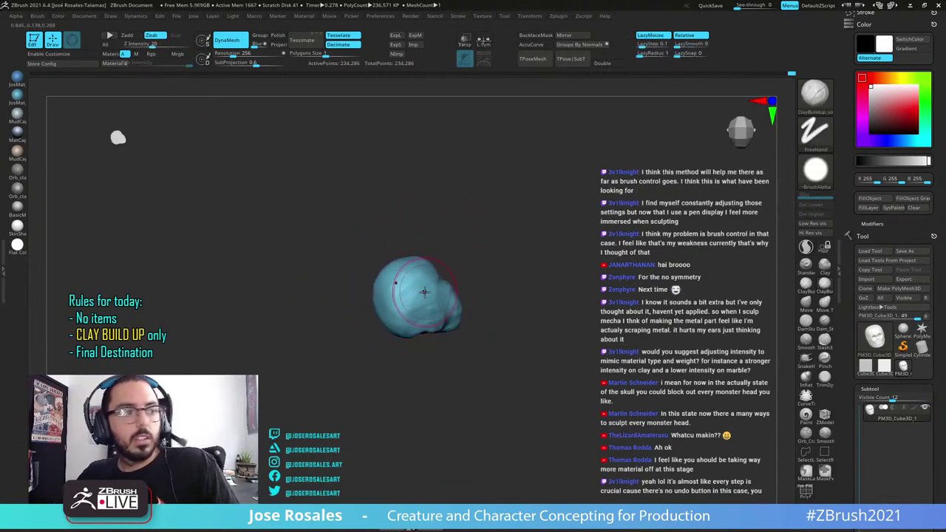
pyautogui.moveTo(416, 297)
pyautogui.mouseDown()
pyautogui.moveTo(406, 310)
pyautogui.moveTo(421, 300)
pyautogui.mouseUp()
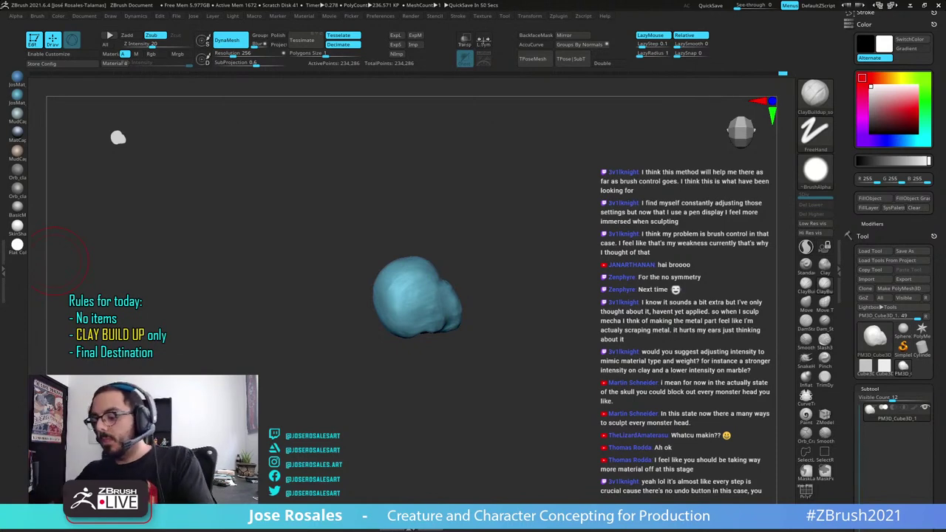
# Examine the skull's overall proportions from the front and both three-quarter views
pyautogui.moveTo(273, 314)
pyautogui.mouseDown()
pyautogui.moveTo(240, 292)
pyautogui.moveTo(233, 255)
pyautogui.mouseUp()
pyautogui.moveTo(348, 305); pyautogui.dragTo(318, 305)
pyautogui.moveTo(317, 305)
pyautogui.keyDown('alt'); pyautogui.mouseDown()
pyautogui.moveTo(392, 305)
pyautogui.moveTo(399, 332)
pyautogui.mouseUp(); pyautogui.keyUp('alt')
pyautogui.keyDown('alt'); pyautogui.moveTo(536, 282); pyautogui.dragTo(501, 314); pyautogui.keyUp('alt')
pyautogui.moveTo(525, 252); pyautogui.dragTo(523, 231)
pyautogui.keyDown('alt'); pyautogui.moveTo(523, 230); pyautogui.dragTo(458, 229); pyautogui.keyUp('alt')
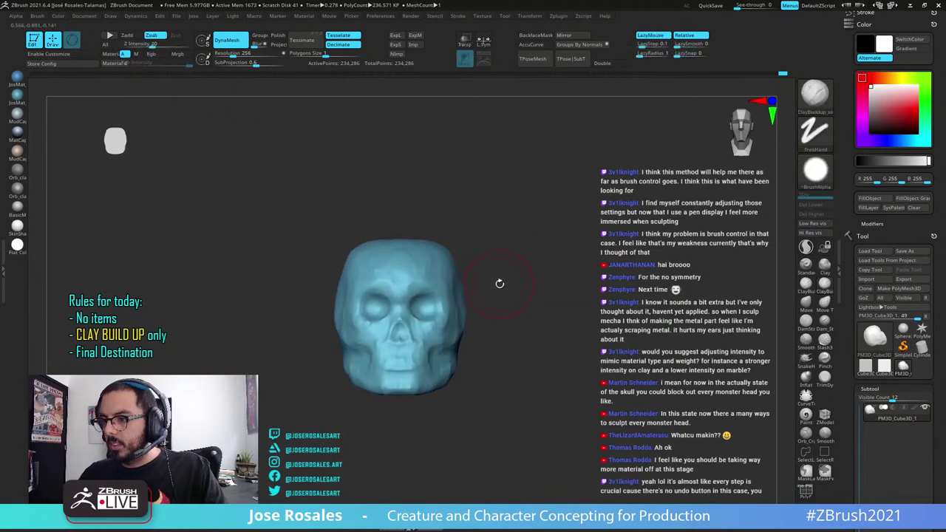
pyautogui.moveTo(501, 283); pyautogui.dragTo(461, 292)
pyautogui.moveTo(448, 214); pyautogui.dragTo(408, 249)
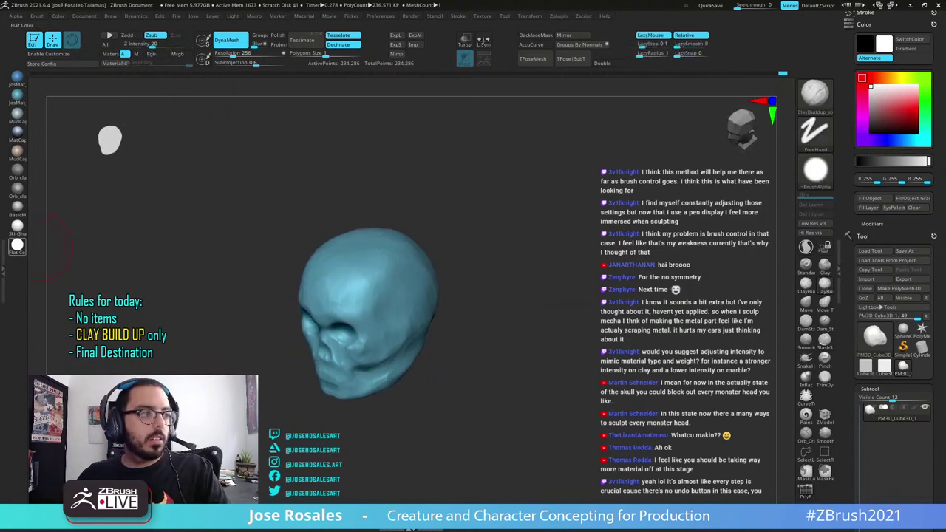
pyautogui.keyDown('shift'); pyautogui.moveTo(455, 275); pyautogui.dragTo(473, 279); pyautogui.keyUp('shift')
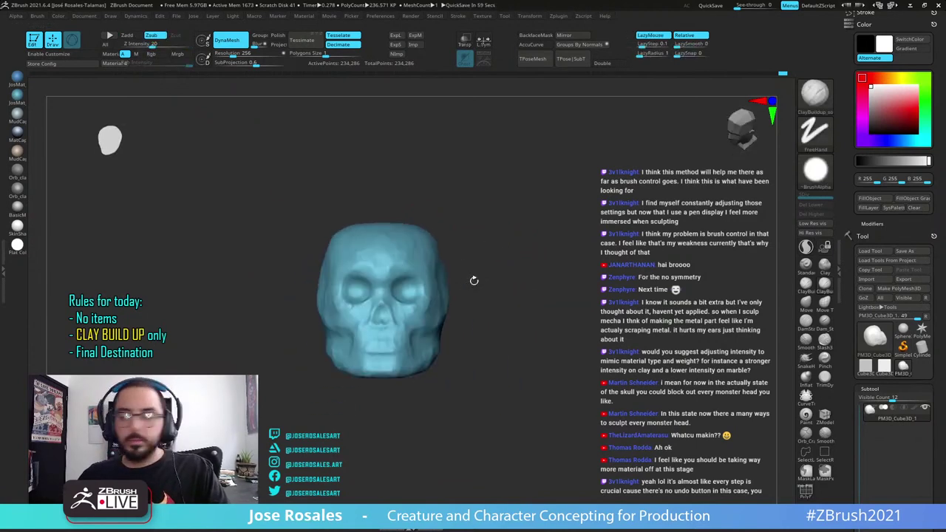
pyautogui.moveTo(291, 244)
pyautogui.mouseDown()
pyautogui.moveTo(411, 271)
pyautogui.moveTo(402, 238)
pyautogui.moveTo(349, 283)
pyautogui.moveTo(384, 239)
pyautogui.moveTo(320, 246)
pyautogui.mouseUp()
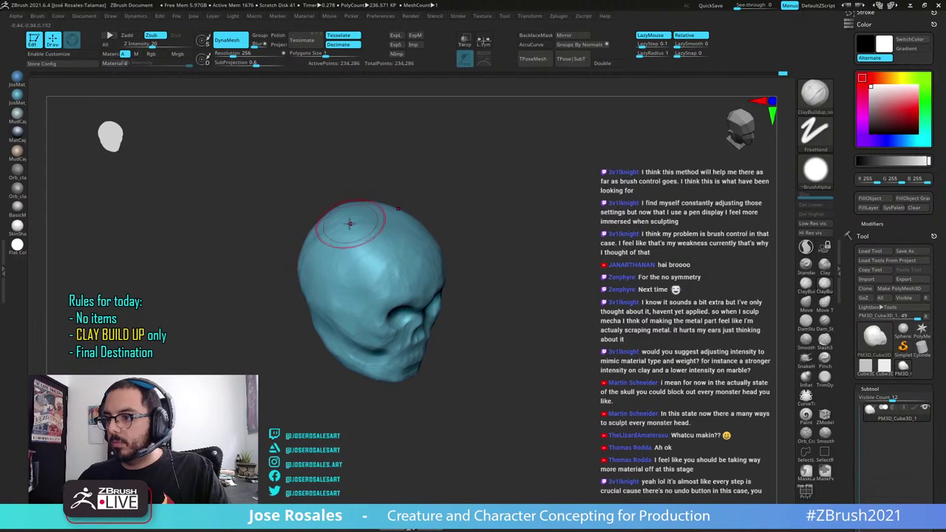
# Carve the upper side of the cranium with downward subtractive strokes toward the temple
pyautogui.moveTo(352, 225); pyautogui.dragTo(348, 240, button='right')
pyautogui.moveTo(348, 241)
pyautogui.mouseDown()
pyautogui.moveTo(338, 255)
pyautogui.moveTo(347, 295)
pyautogui.mouseUp()
pyautogui.moveTo(362, 238); pyautogui.dragTo(361, 254, button='right')
pyautogui.moveTo(371, 260)
pyautogui.mouseDown()
pyautogui.moveTo(359, 291)
pyautogui.moveTo(365, 285)
pyautogui.mouseUp()
pyautogui.moveTo(381, 273)
pyautogui.mouseDown(button='right')
pyautogui.moveTo(367, 234)
pyautogui.moveTo(395, 244)
pyautogui.mouseUp(button='right')
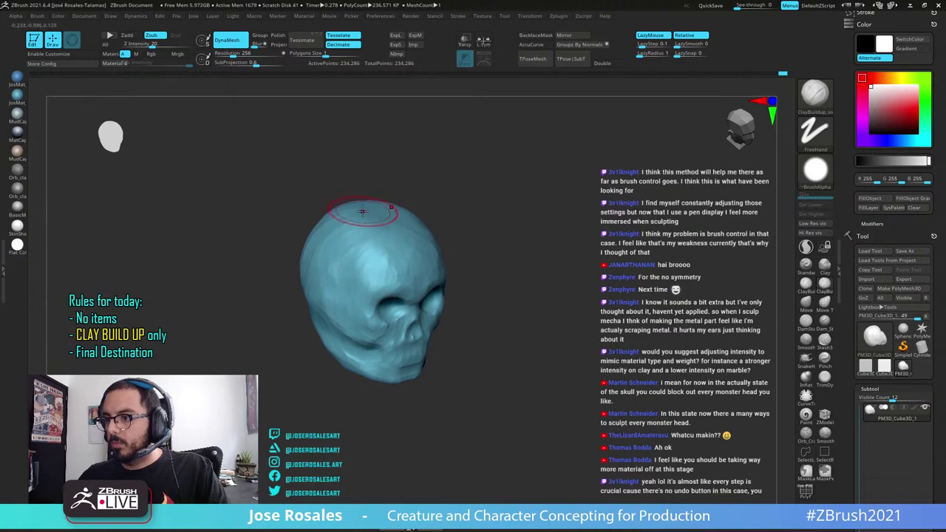
# Round the edge of the crown down into the side of the cranium
pyautogui.moveTo(364, 215); pyautogui.dragTo(332, 252)
pyautogui.moveTo(331, 252); pyautogui.dragTo(353, 241, button='right')
pyautogui.moveTo(293, 286)
pyautogui.mouseDown()
pyautogui.moveTo(326, 243)
pyautogui.moveTo(360, 268)
pyautogui.mouseUp()
pyautogui.moveTo(292, 265); pyautogui.dragTo(325, 251, button='right')
# Shape the back and rear side of the cranium with subtractive strokes down toward its base
pyautogui.moveTo(248, 261); pyautogui.dragTo(245, 271, button='right')
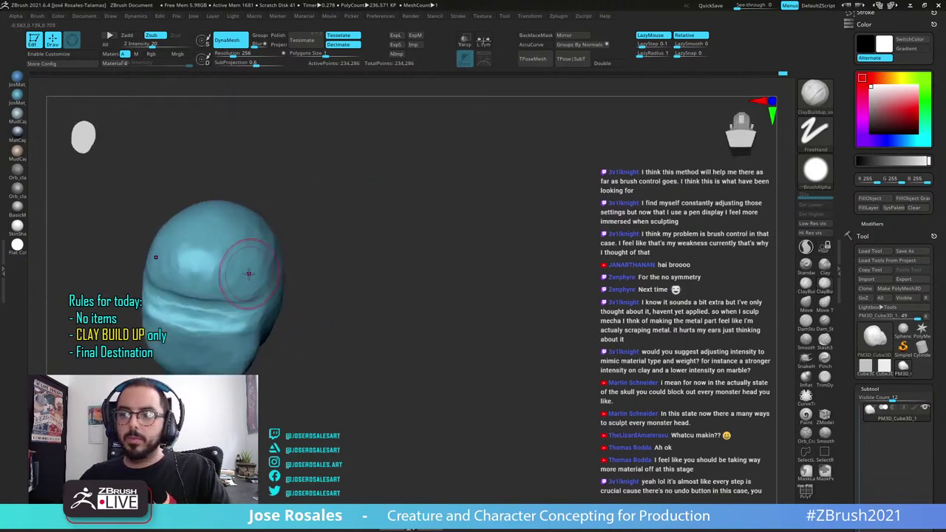
pyautogui.moveTo(243, 281); pyautogui.dragTo(207, 301)
pyautogui.moveTo(210, 304)
pyautogui.keyDown('alt'); pyautogui.mouseDown(button='right')
pyautogui.moveTo(229, 262)
pyautogui.moveTo(247, 286)
pyautogui.mouseUp(button='right'); pyautogui.keyUp('alt')
pyautogui.moveTo(261, 295)
pyautogui.mouseDown()
pyautogui.moveTo(233, 311)
pyautogui.moveTo(253, 351)
pyautogui.mouseUp()
pyautogui.moveTo(264, 317); pyautogui.dragTo(239, 338)
pyautogui.keyDown('alt'); pyautogui.moveTo(221, 327); pyautogui.dragTo(262, 333, button='right'); pyautogui.keyUp('alt')
pyautogui.moveTo(250, 267); pyautogui.dragTo(284, 275, button='right')
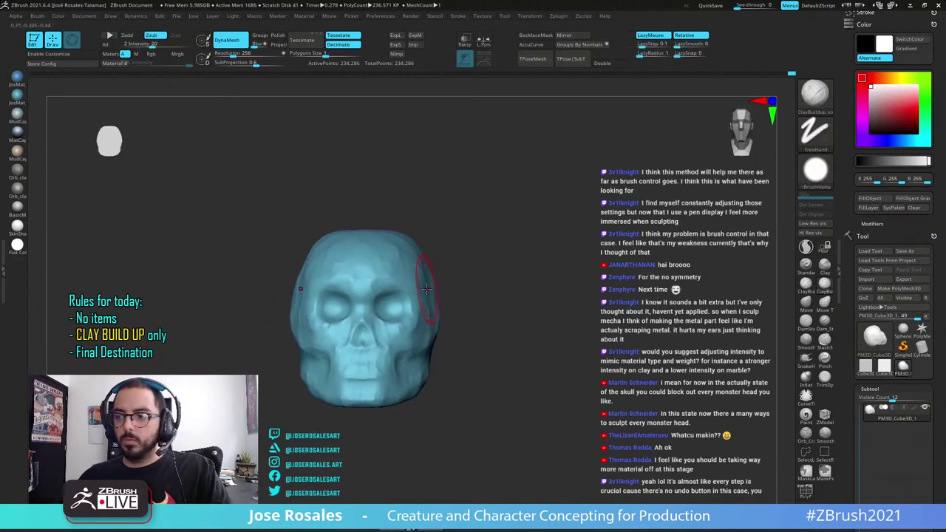
# Refine the temple and side plane of the cranium behind the eye socket
pyautogui.moveTo(287, 297); pyautogui.dragTo(305, 307, button='right')
pyautogui.moveTo(318, 312)
pyautogui.mouseDown()
pyautogui.moveTo(295, 316)
pyautogui.moveTo(297, 288)
pyautogui.moveTo(314, 298)
pyautogui.moveTo(326, 280)
pyautogui.mouseUp()
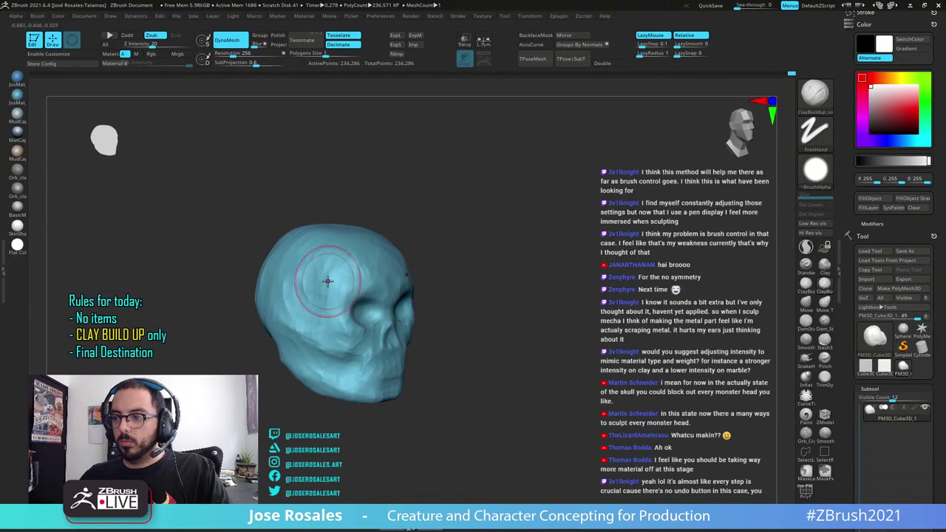
pyautogui.moveTo(287, 299)
pyautogui.mouseDown(button='right')
pyautogui.moveTo(305, 297)
pyautogui.moveTo(308, 282)
pyautogui.mouseUp(button='right')
pyautogui.moveTo(298, 261); pyautogui.dragTo(299, 281)
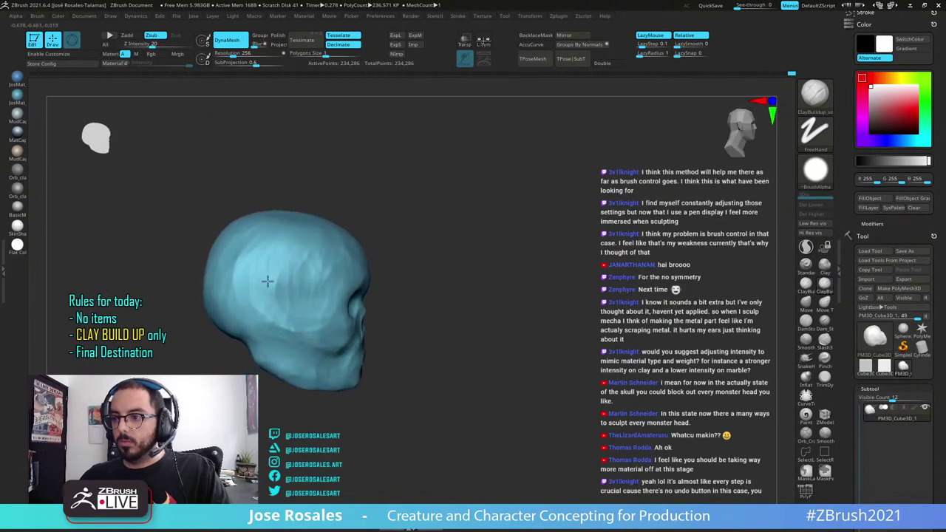
pyautogui.moveTo(299, 277); pyautogui.dragTo(281, 283, button='right')
# Examine the skull's silhouette at a reduced size from the front and three-quarter views
pyautogui.moveTo(543, 188); pyautogui.dragTo(511, 183)
pyautogui.keyDown('alt'); pyautogui.moveTo(510, 184); pyautogui.dragTo(424, 184, button='right'); pyautogui.keyUp('alt')
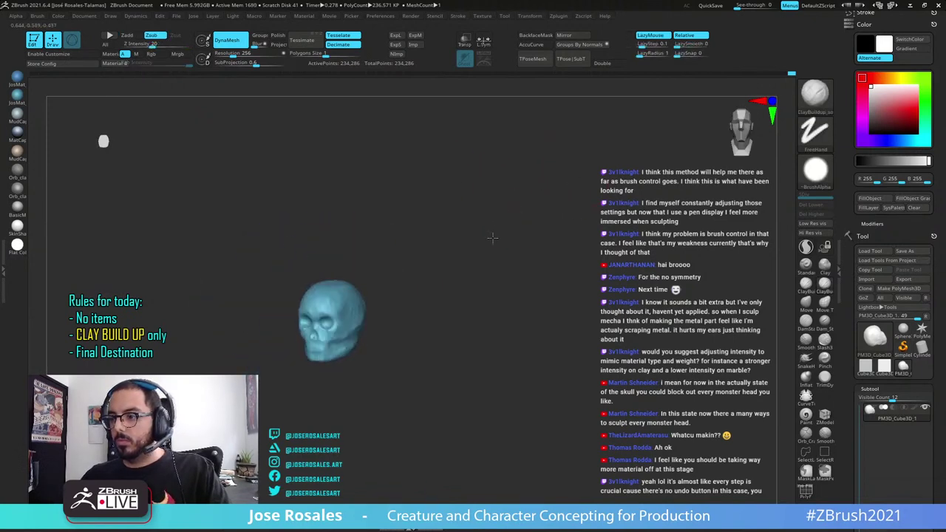
pyautogui.moveTo(492, 236); pyautogui.dragTo(464, 263, button='right')
pyautogui.keyDown('alt'); pyautogui.moveTo(407, 275); pyautogui.dragTo(466, 236, button='right'); pyautogui.keyUp('alt')
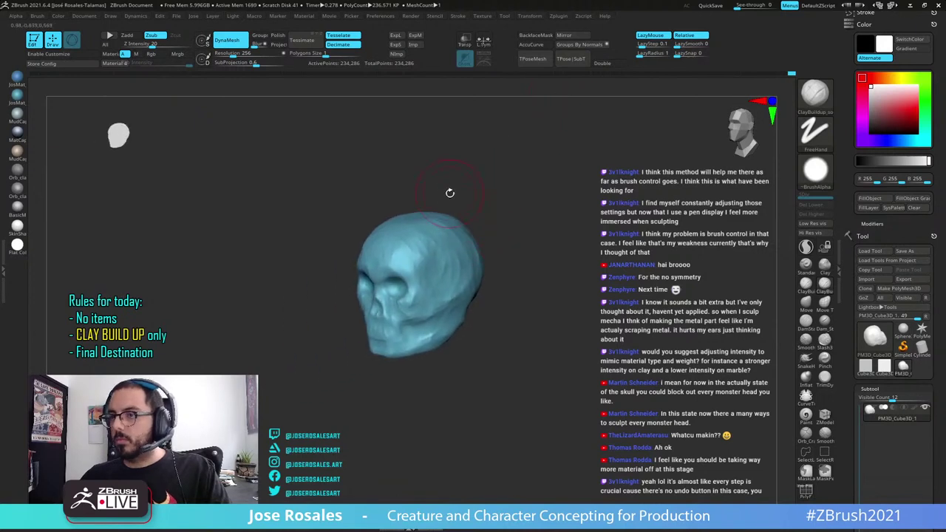
pyautogui.keyDown('alt'); pyautogui.moveTo(449, 193); pyautogui.dragTo(488, 208, button='right'); pyautogui.keyUp('alt')
pyautogui.moveTo(585, 184); pyautogui.dragTo(555, 167, button='right')
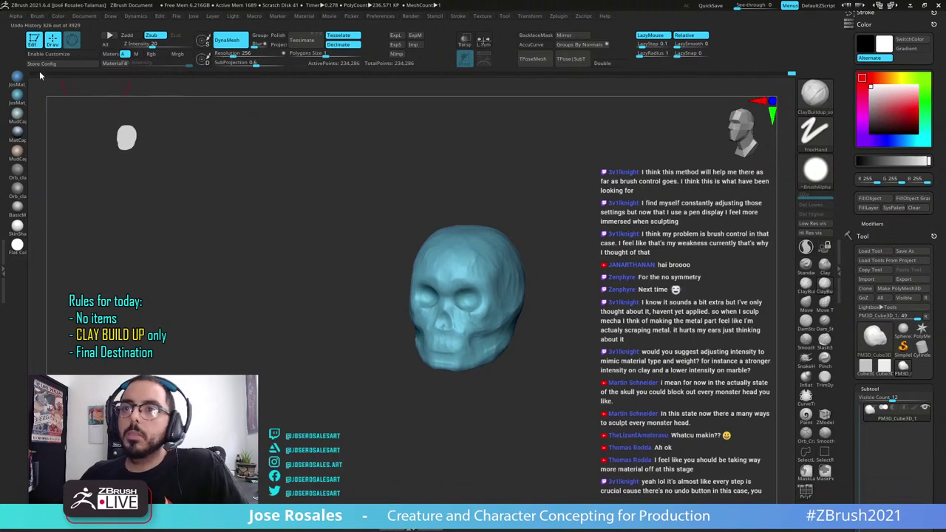
# Save the sculpt as a tool file named skull
pyautogui.moveTo(34, 74)
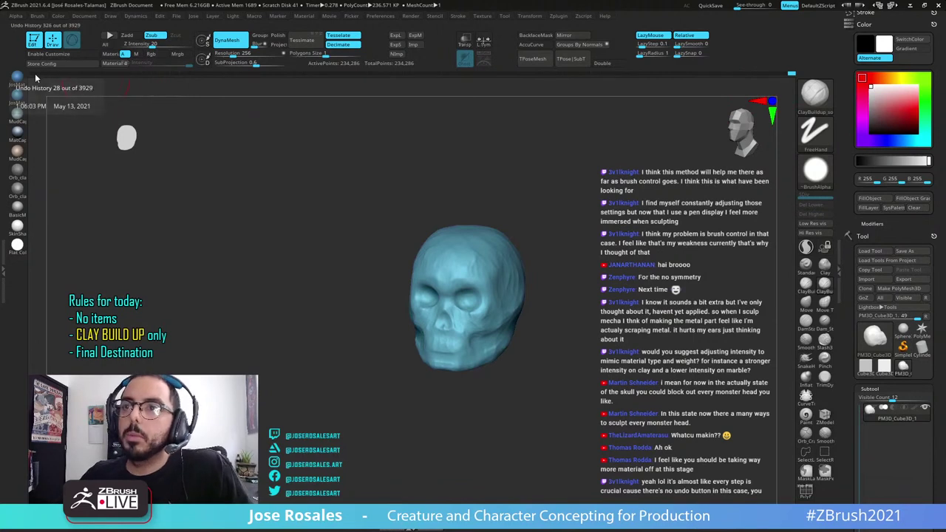
pyautogui.click(905, 252)
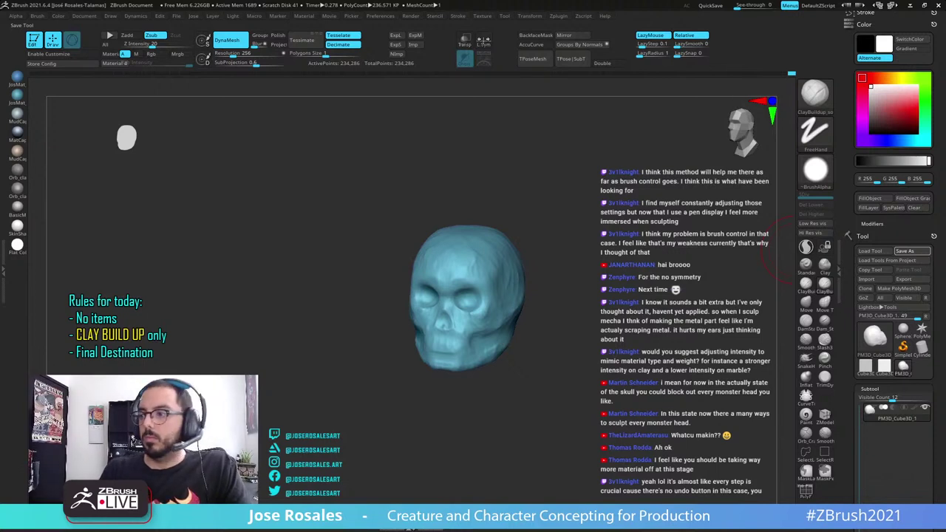
pyautogui.moveTo(493, 296); pyautogui.dragTo(486, 299, button='right')
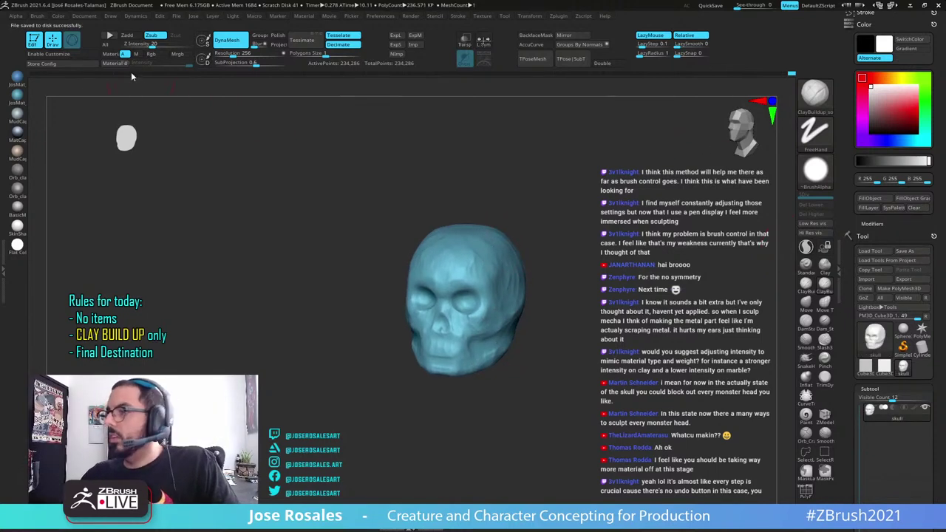
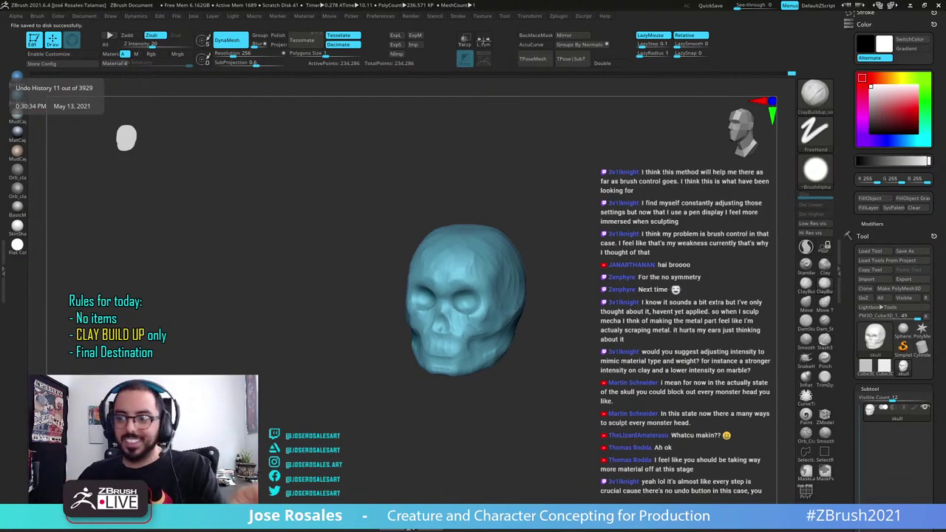
# Review the sculpt's undo history from the plain starting cube through the sketched cube to the latest skull state
pyautogui.click(33, 73)
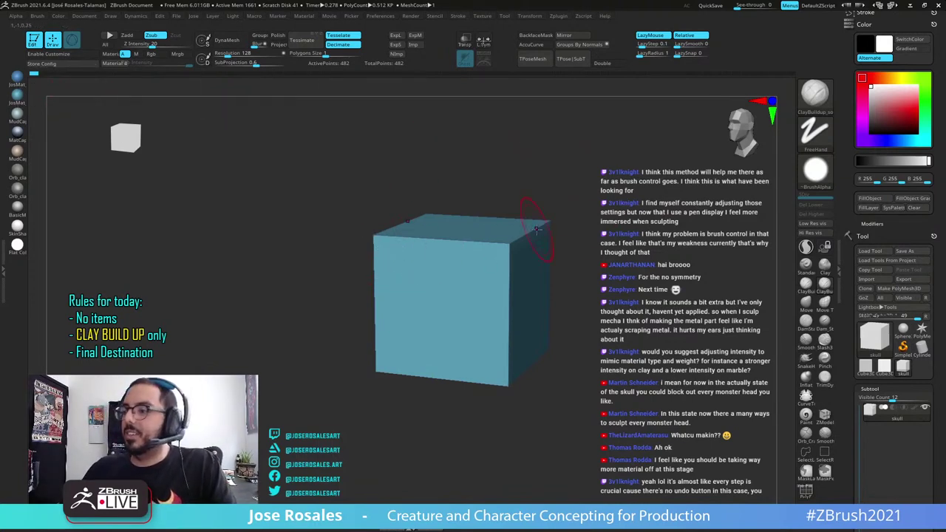
pyautogui.moveTo(34, 73); pyautogui.dragTo(46, 75)
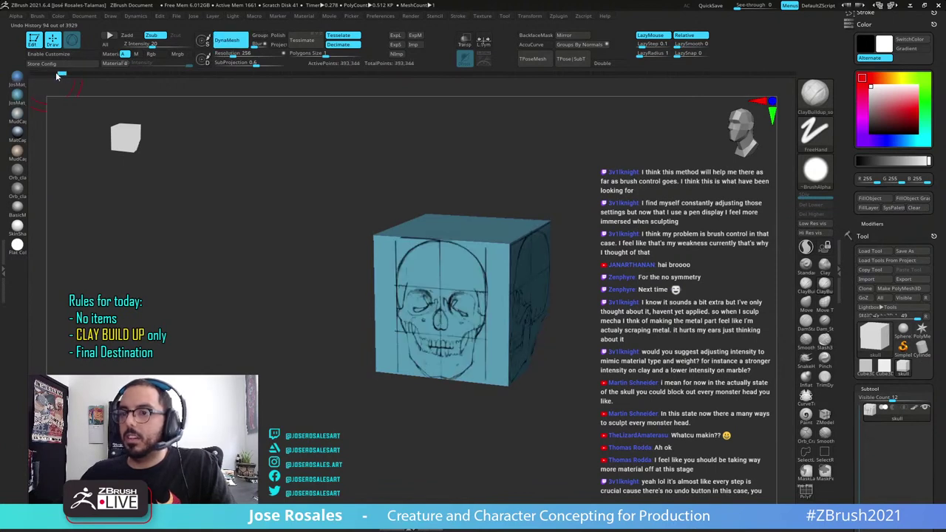
pyautogui.moveTo(84, 75); pyautogui.dragTo(797, 74)
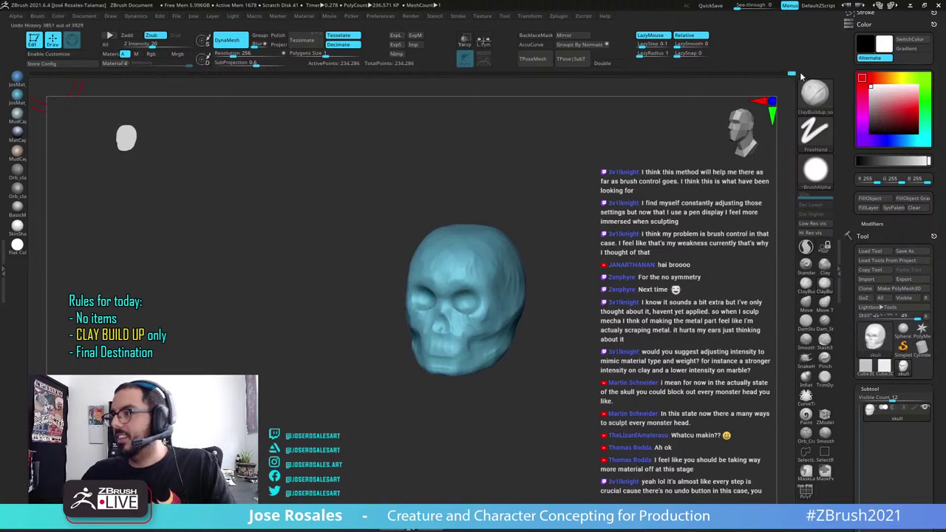
# Examine the skull's profile from both sides, up close and at a reduced size
pyautogui.moveTo(610, 192)
pyautogui.mouseDown()
pyautogui.moveTo(606, 206)
pyautogui.moveTo(510, 222)
pyautogui.moveTo(549, 230)
pyautogui.mouseUp()
pyautogui.keyDown('shift'); pyautogui.moveTo(439, 239); pyautogui.dragTo(377, 249); pyautogui.keyUp('shift')
pyautogui.moveTo(462, 254)
pyautogui.keyDown('alt'); pyautogui.mouseDown()
pyautogui.moveTo(491, 221)
pyautogui.moveTo(388, 311)
pyautogui.moveTo(453, 329)
pyautogui.mouseUp(); pyautogui.keyUp('alt')
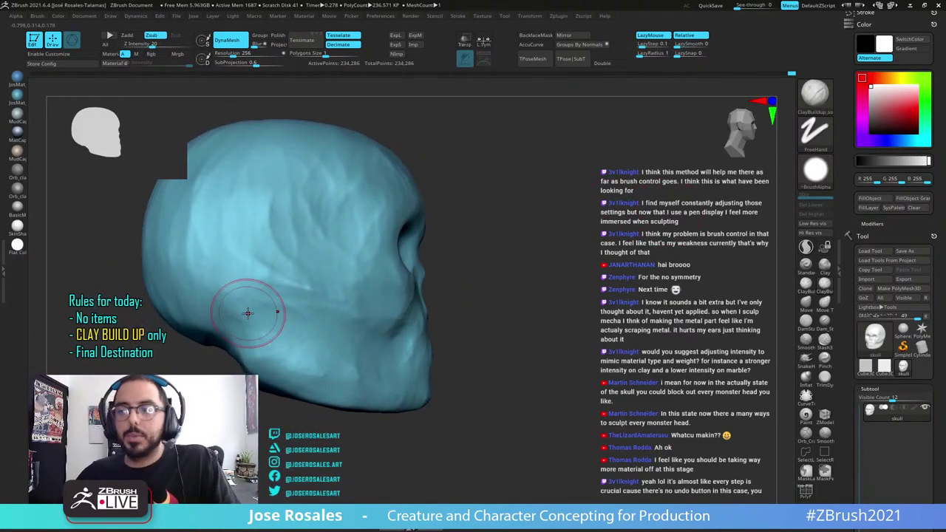
pyautogui.moveTo(497, 236); pyautogui.dragTo(420, 274)
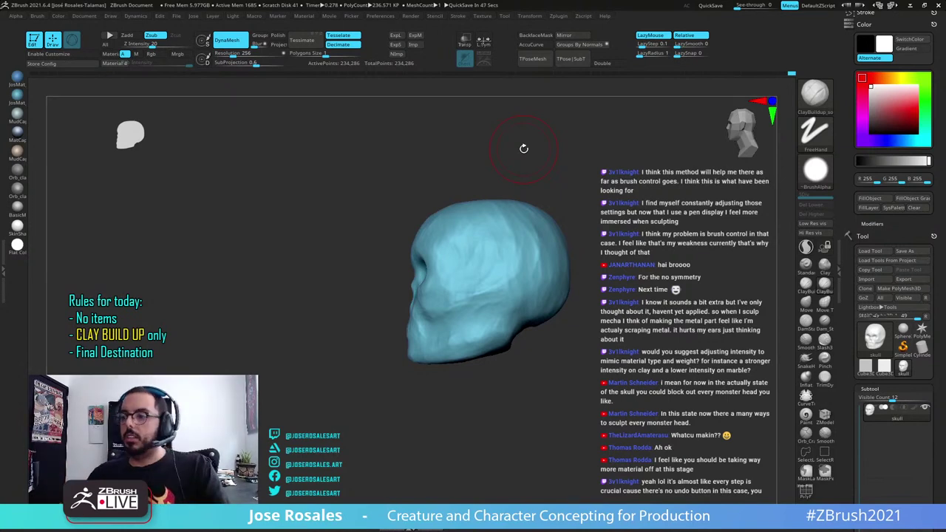
pyautogui.moveTo(315, 184); pyautogui.dragTo(360, 173)
# Refine the forehead and its transition into the side of the cranium with subtractive ClayBuildup strokes
pyautogui.moveTo(409, 244)
pyautogui.mouseDown()
pyautogui.moveTo(388, 236)
pyautogui.moveTo(403, 241)
pyautogui.moveTo(394, 226)
pyautogui.moveTo(394, 240)
pyautogui.moveTo(416, 206)
pyautogui.moveTo(409, 226)
pyautogui.mouseUp()
pyautogui.moveTo(437, 207)
pyautogui.mouseDown(button='right')
pyautogui.moveTo(433, 246)
pyautogui.moveTo(430, 214)
pyautogui.mouseUp(button='right')
pyautogui.moveTo(440, 202)
pyautogui.mouseDown()
pyautogui.moveTo(426, 258)
pyautogui.moveTo(445, 258)
pyautogui.moveTo(440, 266)
pyautogui.moveTo(461, 250)
pyautogui.mouseUp()
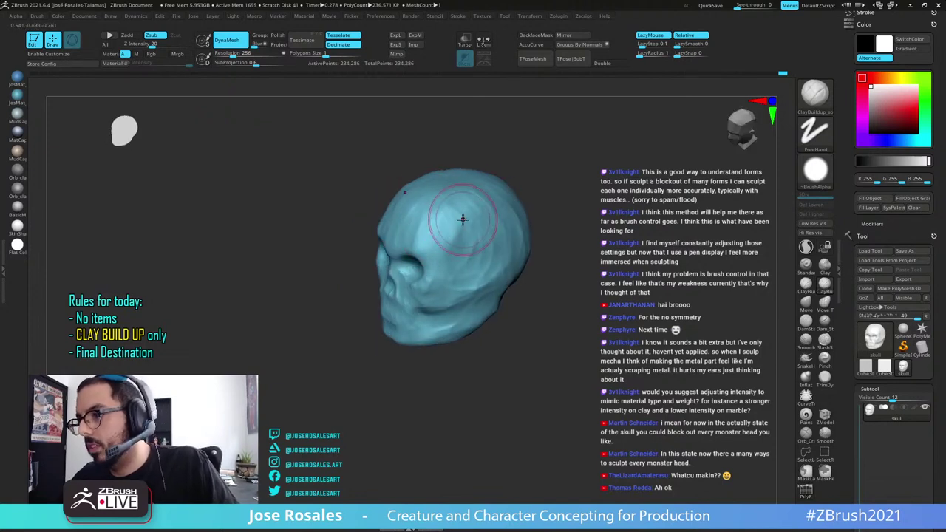
pyautogui.moveTo(457, 203); pyautogui.dragTo(417, 237)
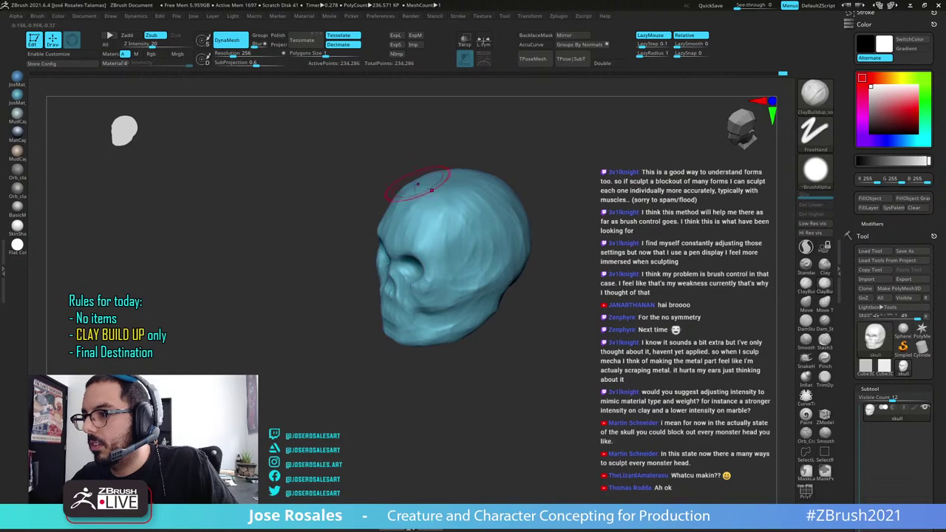
pyautogui.moveTo(418, 188); pyautogui.dragTo(395, 231)
pyautogui.moveTo(395, 232); pyautogui.dragTo(427, 197, button='right')
pyautogui.moveTo(426, 196)
pyautogui.mouseDown()
pyautogui.moveTo(442, 212)
pyautogui.moveTo(422, 238)
pyautogui.mouseUp()
pyautogui.moveTo(422, 258)
pyautogui.mouseDown(button='right')
pyautogui.moveTo(424, 243)
pyautogui.moveTo(394, 226)
pyautogui.mouseUp(button='right')
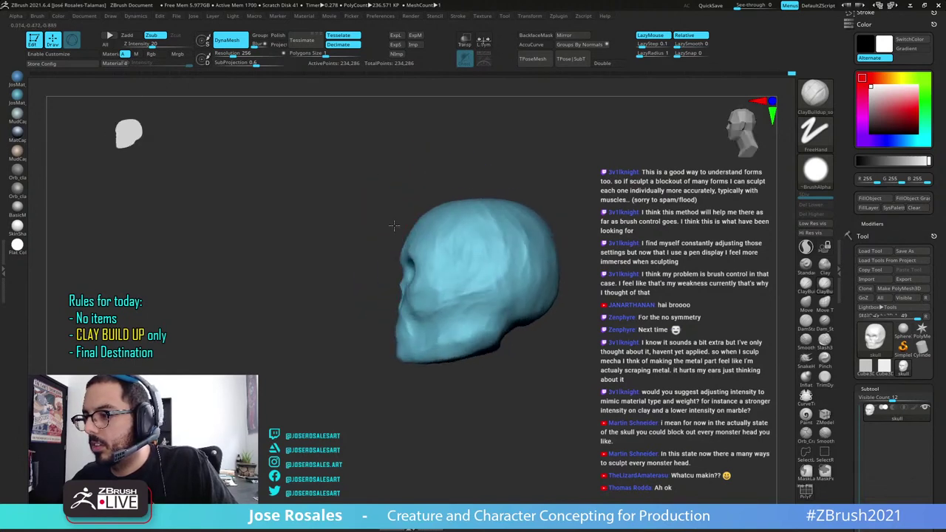
# Refine the nose bridge between the eye sockets and carve the nasal cavity around a narrow central ridge
pyautogui.keyDown('alt'); pyautogui.moveTo(363, 260); pyautogui.dragTo(415, 255); pyautogui.keyUp('alt')
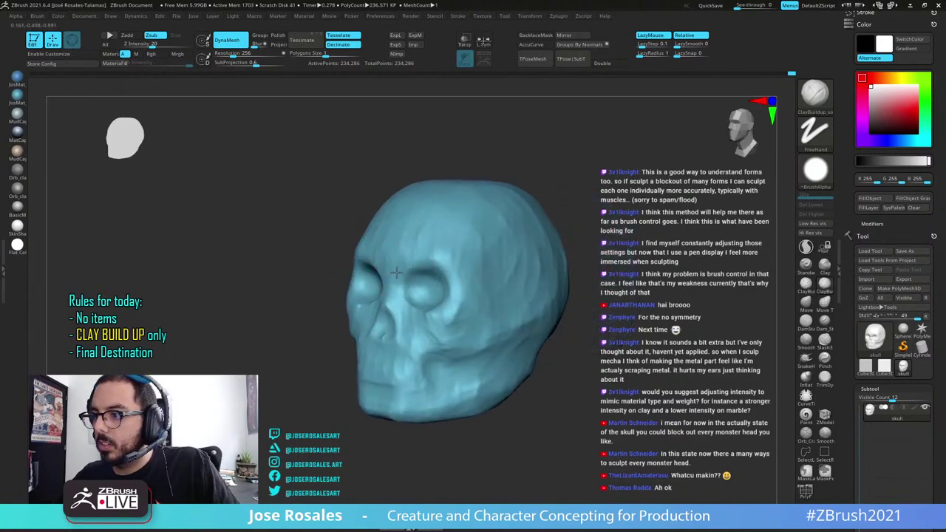
pyautogui.moveTo(396, 273); pyautogui.dragTo(393, 286)
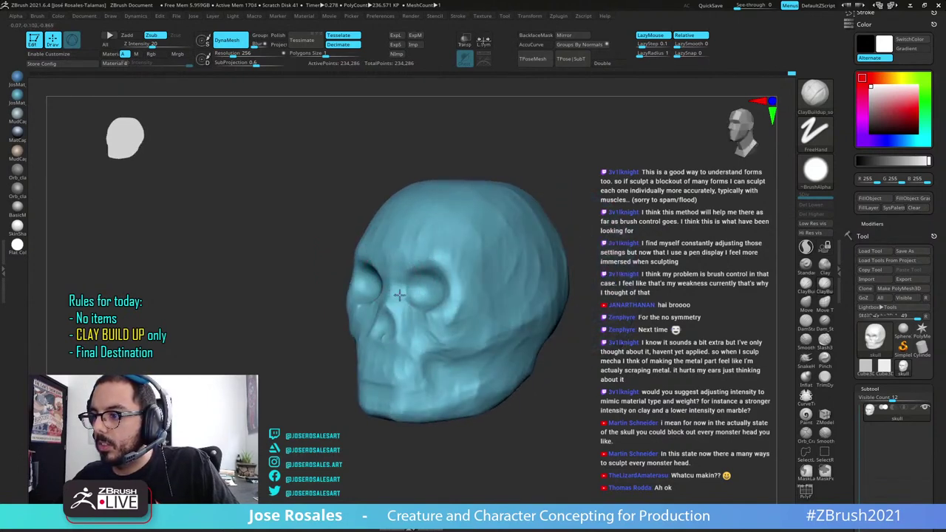
pyautogui.moveTo(392, 289)
pyautogui.mouseDown(button='right')
pyautogui.moveTo(329, 291)
pyautogui.moveTo(433, 296)
pyautogui.moveTo(462, 332)
pyautogui.mouseUp(button='right')
pyautogui.moveTo(370, 314); pyautogui.dragTo(412, 317, button='right')
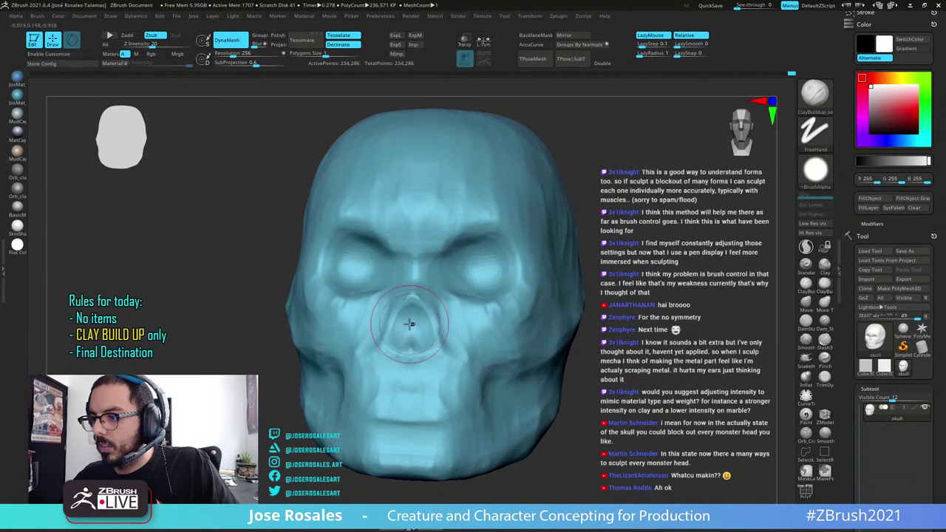
pyautogui.keyDown('alt'); pyautogui.moveTo(409, 324); pyautogui.dragTo(397, 346); pyautogui.keyUp('alt')
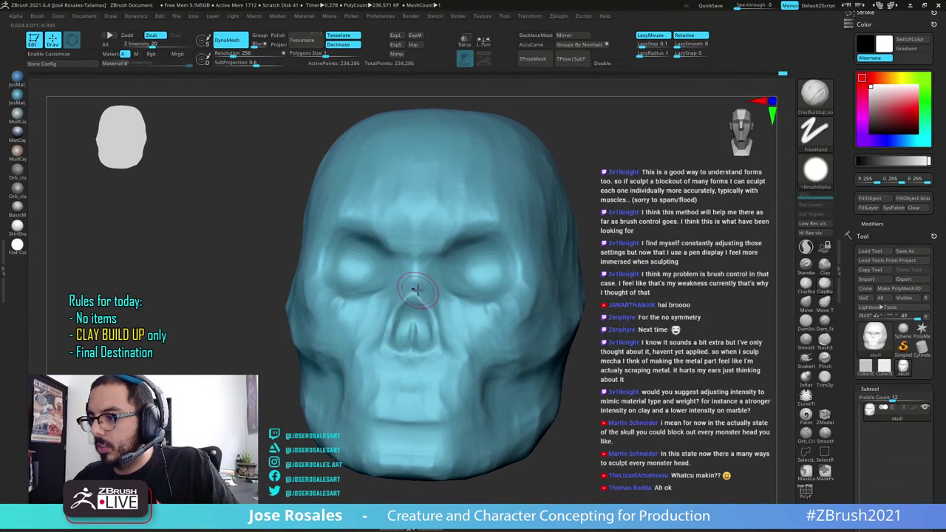
# Examine the nasal opening and inner eye sockets up close, and the whole face from a three-quarter view
pyautogui.moveTo(385, 329); pyautogui.dragTo(406, 314, button='right')
pyautogui.moveTo(410, 277)
pyautogui.keyDown('alt'); pyautogui.mouseDown(button='right')
pyautogui.moveTo(413, 304)
pyautogui.moveTo(414, 273)
pyautogui.moveTo(424, 300)
pyautogui.mouseUp(button='right'); pyautogui.keyUp('alt')
pyautogui.moveTo(424, 299)
pyautogui.keyDown('ctrl'); pyautogui.mouseDown(button='right')
pyautogui.moveTo(421, 325)
pyautogui.moveTo(417, 299)
pyautogui.mouseUp(button='right'); pyautogui.keyUp('ctrl')
pyautogui.keyDown('ctrl'); pyautogui.moveTo(417, 273); pyautogui.dragTo(415, 284, button='right'); pyautogui.keyUp('ctrl')
pyautogui.moveTo(480, 274); pyautogui.dragTo(436, 254, button='right')
pyautogui.keyDown('ctrl'); pyautogui.moveTo(436, 255); pyautogui.dragTo(439, 271, button='right'); pyautogui.keyUp('ctrl')
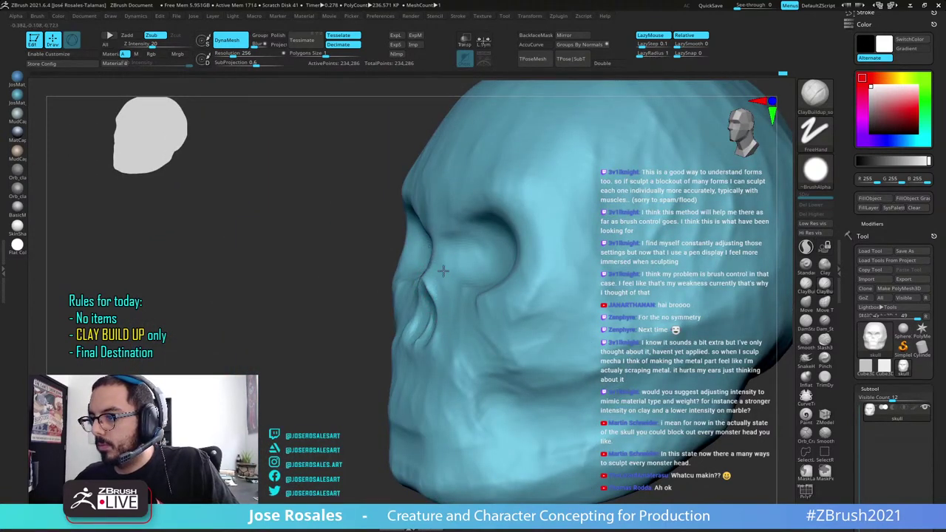
pyautogui.moveTo(451, 241)
pyautogui.keyDown('ctrl'); pyautogui.mouseDown(button='right')
pyautogui.moveTo(431, 144)
pyautogui.moveTo(480, 166)
pyautogui.mouseUp(button='right'); pyautogui.keyUp('ctrl')
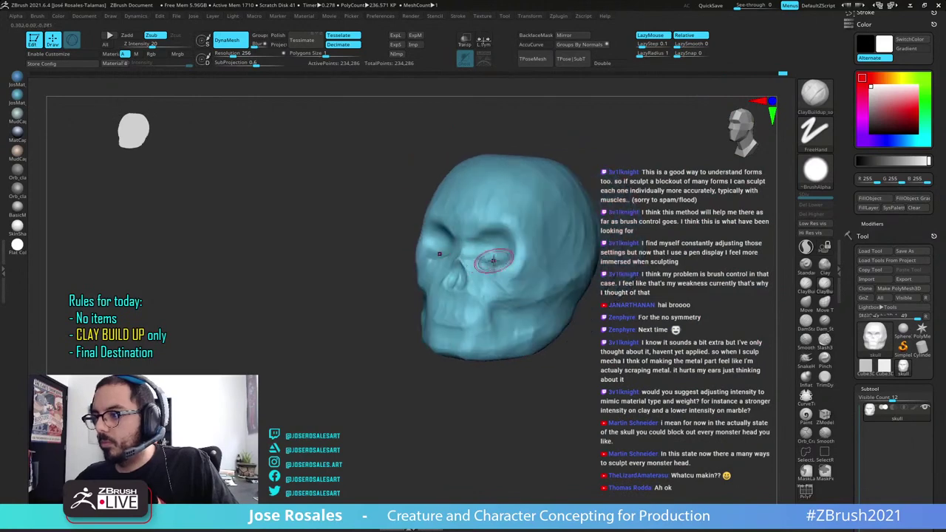
pyautogui.moveTo(521, 242)
pyautogui.keyDown('alt'); pyautogui.mouseDown(button='right')
pyautogui.moveTo(578, 247)
pyautogui.moveTo(487, 260)
pyautogui.moveTo(522, 281)
pyautogui.mouseUp(button='right'); pyautogui.keyUp('alt')
pyautogui.moveTo(558, 309)
pyautogui.mouseDown(button='right')
pyautogui.moveTo(526, 306)
pyautogui.moveTo(525, 291)
pyautogui.mouseUp(button='right')
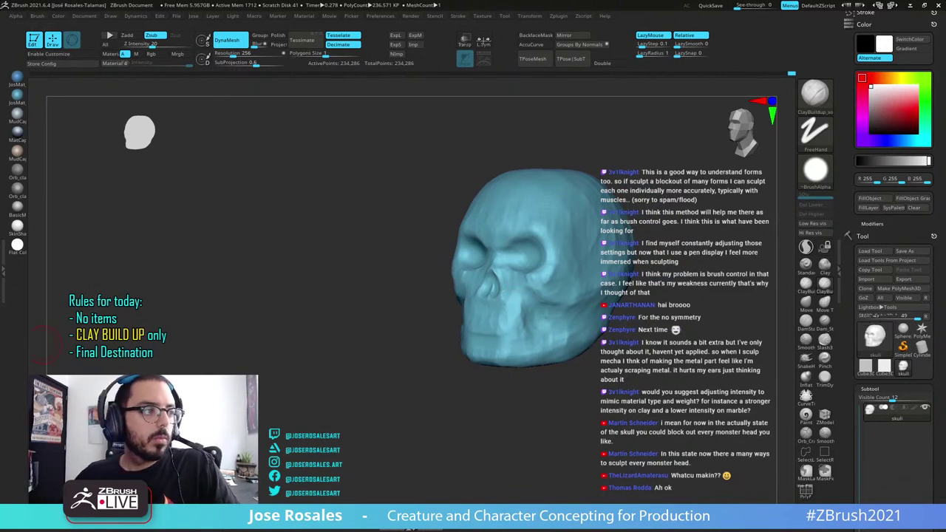
# Refine the side planes of the upper jaw and the lower edge of the mandible with subtractive strokes
pyautogui.moveTo(45, 345); pyautogui.dragTo(22, 346)
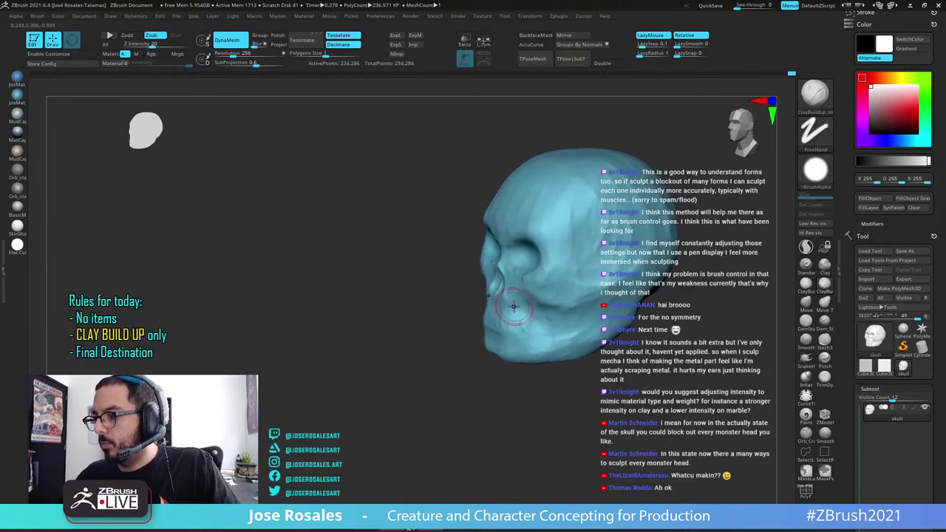
pyautogui.moveTo(513, 318); pyautogui.dragTo(504, 318, button='right')
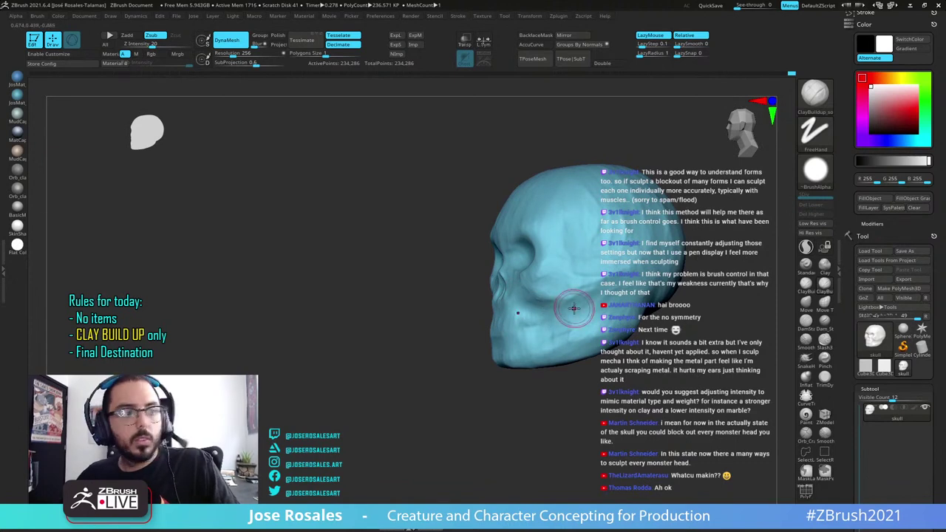
pyautogui.moveTo(574, 308); pyautogui.dragTo(527, 327, button='right')
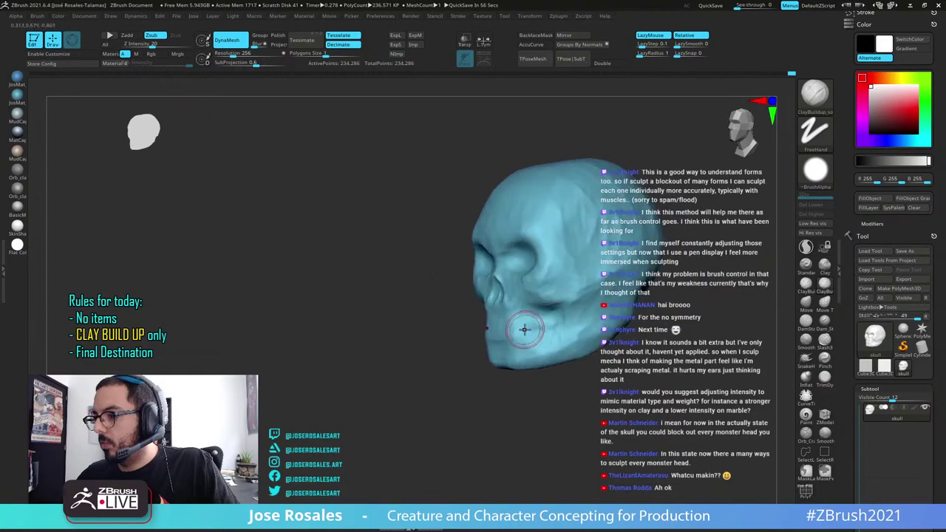
pyautogui.moveTo(498, 360)
pyautogui.mouseDown(button='right')
pyautogui.moveTo(511, 358)
pyautogui.moveTo(491, 355)
pyautogui.moveTo(500, 350)
pyautogui.mouseUp(button='right')
pyautogui.moveTo(454, 372); pyautogui.dragTo(456, 361)
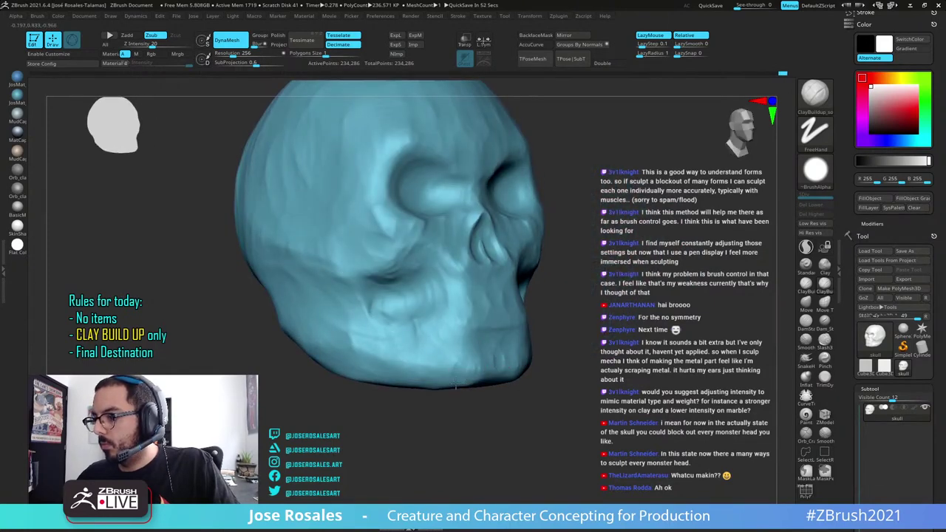
pyautogui.moveTo(493, 361)
pyautogui.keyDown('ctrl'); pyautogui.mouseDown(button='right')
pyautogui.moveTo(430, 350)
pyautogui.moveTo(458, 363)
pyautogui.moveTo(442, 359)
pyautogui.moveTo(458, 343)
pyautogui.moveTo(433, 313)
pyautogui.moveTo(347, 334)
pyautogui.mouseUp(button='right'); pyautogui.keyUp('ctrl')
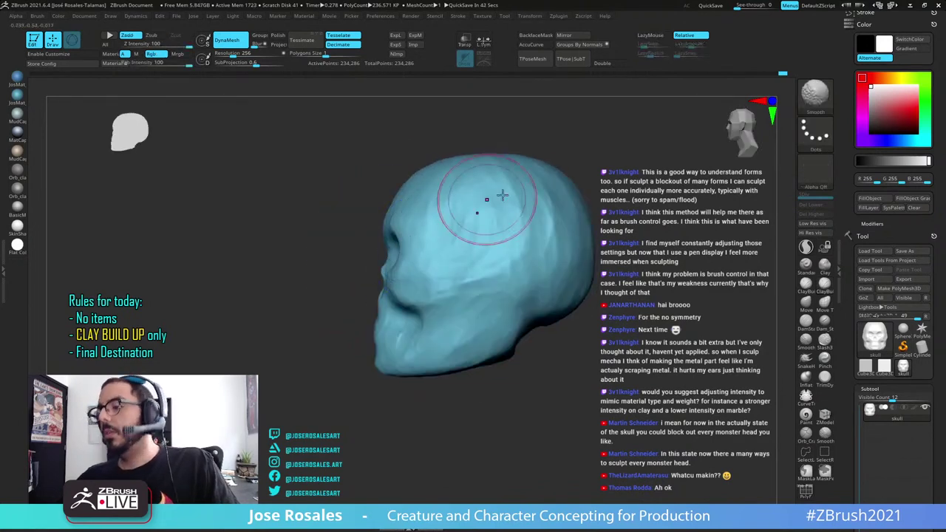
# Deepen the hollow beneath the cheekbones to separate them from the side of the jaw
pyautogui.moveTo(527, 273)
pyautogui.keyDown('ctrl'); pyautogui.mouseDown(button='right')
pyautogui.moveTo(509, 303)
pyautogui.moveTo(521, 274)
pyautogui.mouseUp(button='right'); pyautogui.keyUp('ctrl')
pyautogui.moveTo(522, 273)
pyautogui.keyDown('alt'); pyautogui.mouseDown(button='right')
pyautogui.moveTo(443, 279)
pyautogui.moveTo(465, 266)
pyautogui.moveTo(470, 283)
pyautogui.moveTo(440, 281)
pyautogui.mouseUp(button='right'); pyautogui.keyUp('alt')
pyautogui.keyDown('ctrl'); pyautogui.moveTo(440, 281); pyautogui.dragTo(443, 303, button='right'); pyautogui.keyUp('ctrl')
pyautogui.moveTo(469, 292); pyautogui.dragTo(491, 286)
pyautogui.moveTo(500, 283); pyautogui.dragTo(471, 287, button='right')
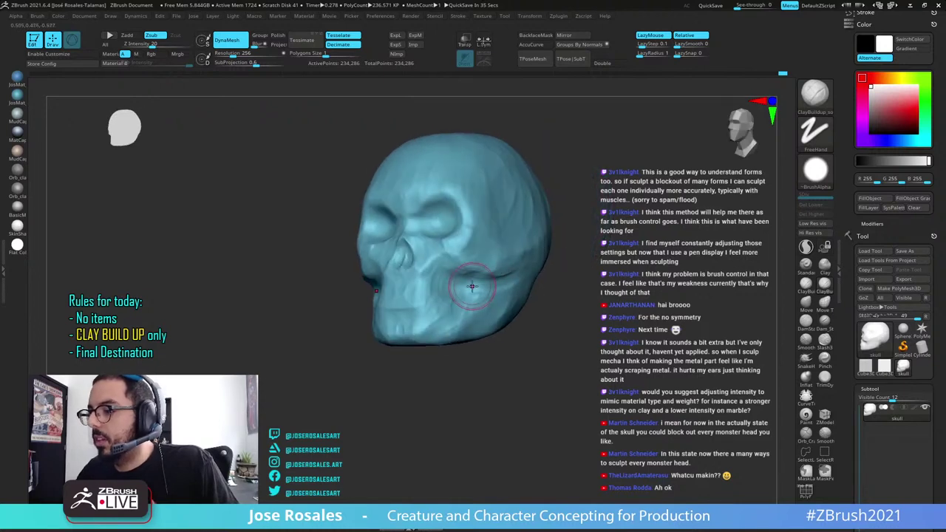
pyautogui.moveTo(540, 264); pyautogui.dragTo(485, 288, button='right')
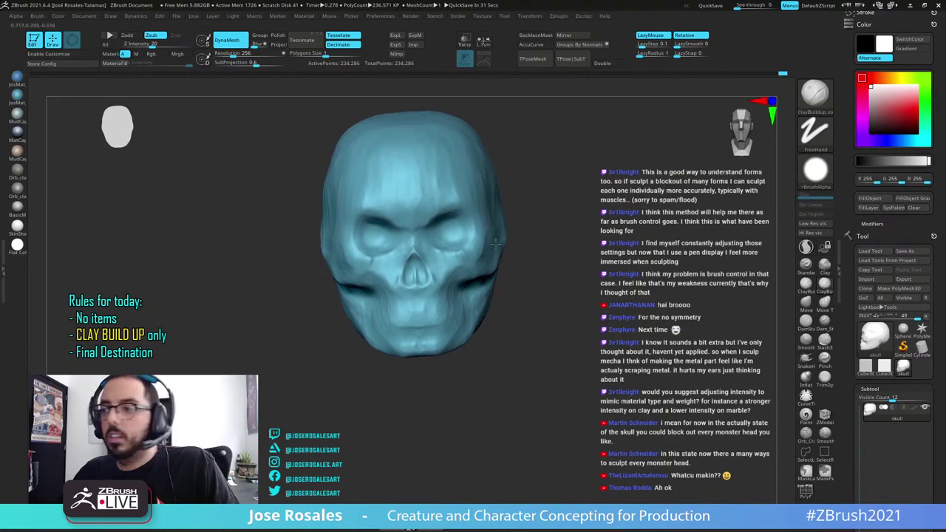
# Define the zygomatic arch running along the side of the skull above the jaw
pyautogui.moveTo(426, 289); pyautogui.dragTo(418, 268, button='right')
pyautogui.moveTo(319, 271); pyautogui.dragTo(364, 269, button='right')
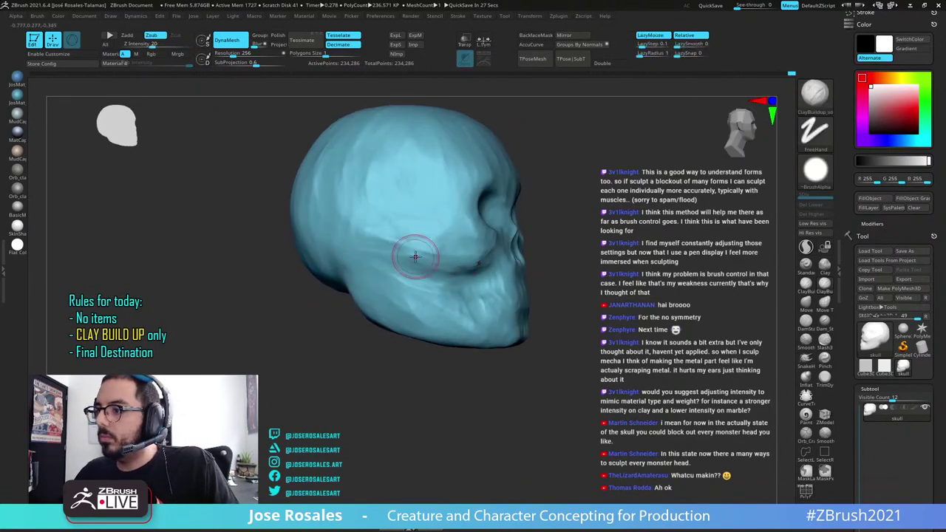
pyautogui.moveTo(415, 257); pyautogui.dragTo(463, 251)
# Shape the rear side of the cranium with subtractive strokes from a back view
pyautogui.moveTo(479, 247)
pyautogui.keyDown('ctrl'); pyautogui.mouseDown(button='right')
pyautogui.moveTo(419, 197)
pyautogui.moveTo(436, 239)
pyautogui.moveTo(418, 305)
pyautogui.moveTo(442, 169)
pyautogui.moveTo(484, 189)
pyautogui.mouseUp(button='right'); pyautogui.keyUp('ctrl')
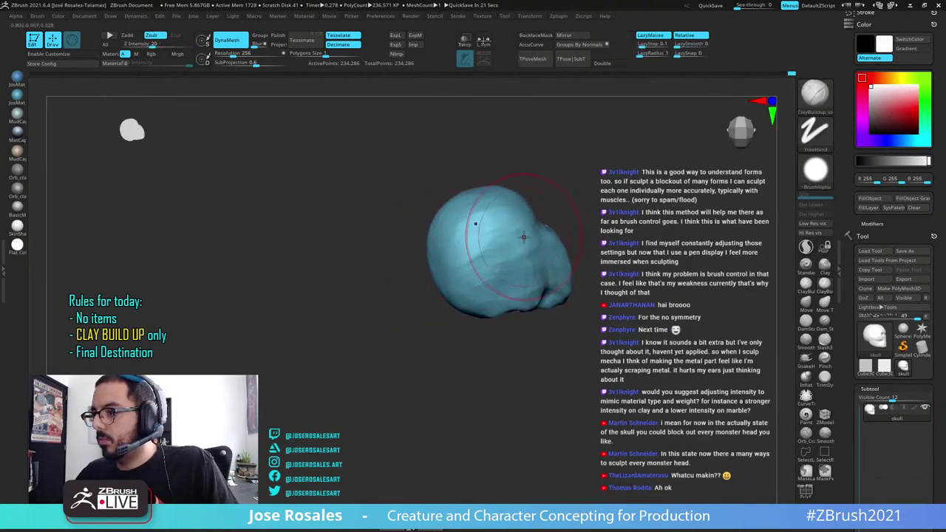
pyautogui.moveTo(523, 238); pyautogui.dragTo(566, 207, button='right')
pyautogui.moveTo(533, 216)
pyautogui.mouseDown()
pyautogui.moveTo(558, 244)
pyautogui.moveTo(549, 221)
pyautogui.moveTo(535, 228)
pyautogui.mouseUp()
pyautogui.moveTo(534, 230)
pyautogui.mouseDown(button='right')
pyautogui.moveTo(552, 224)
pyautogui.moveTo(531, 214)
pyautogui.moveTo(534, 238)
pyautogui.moveTo(557, 211)
pyautogui.moveTo(495, 228)
pyautogui.mouseUp(button='right')
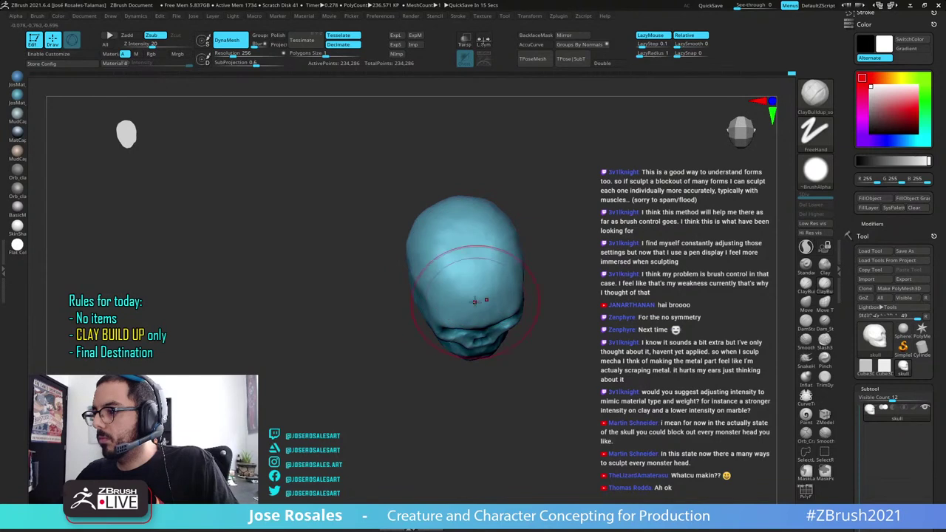
# Reduce the brush size and carve a curved plane into the forehead just above the brow ridges
pyautogui.moveTo(470, 267)
pyautogui.mouseDown(button='right')
pyautogui.moveTo(441, 262)
pyautogui.moveTo(432, 275)
pyautogui.moveTo(480, 355)
pyautogui.mouseUp(button='right')
pyautogui.press('s')
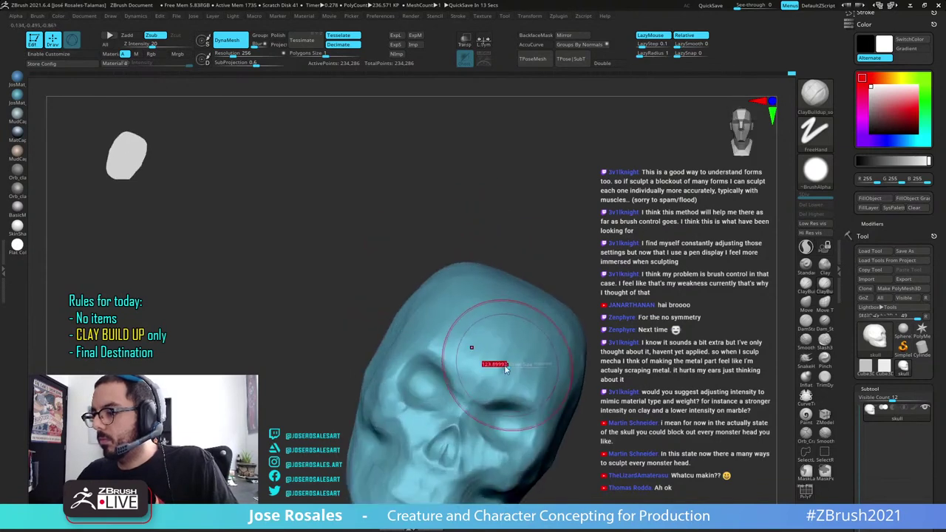
pyautogui.moveTo(505, 367); pyautogui.dragTo(491, 367)
pyautogui.moveTo(475, 349)
pyautogui.mouseDown()
pyautogui.moveTo(433, 333)
pyautogui.moveTo(441, 330)
pyautogui.moveTo(475, 365)
pyautogui.moveTo(448, 338)
pyautogui.moveTo(466, 346)
pyautogui.moveTo(411, 330)
pyautogui.mouseUp()
pyautogui.moveTo(411, 330); pyautogui.dragTo(347, 332, button='right')
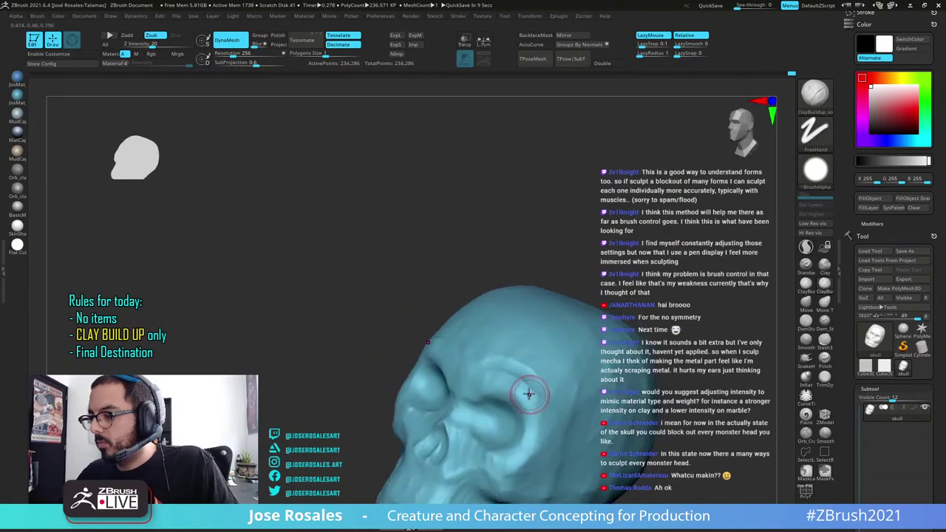
pyautogui.moveTo(528, 394); pyautogui.dragTo(461, 202, button='right')
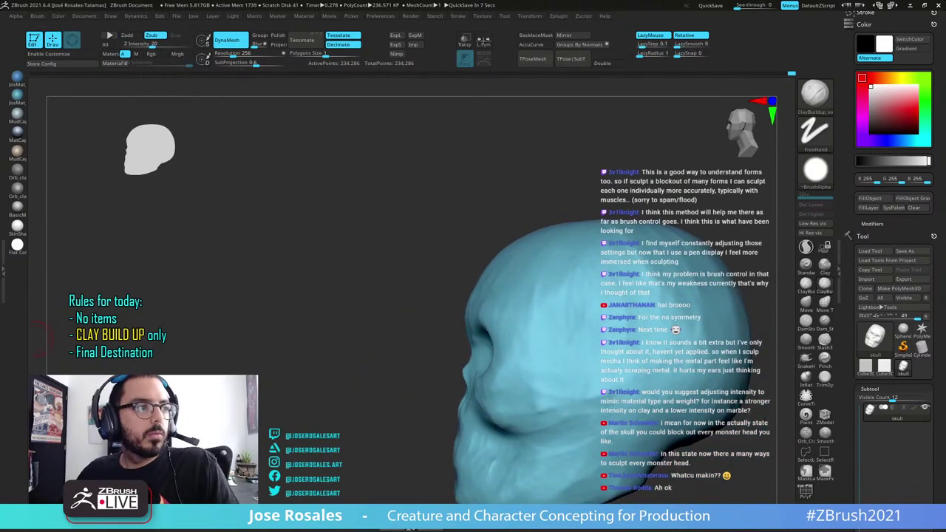
pyautogui.moveTo(499, 313); pyautogui.dragTo(580, 320, button='right')
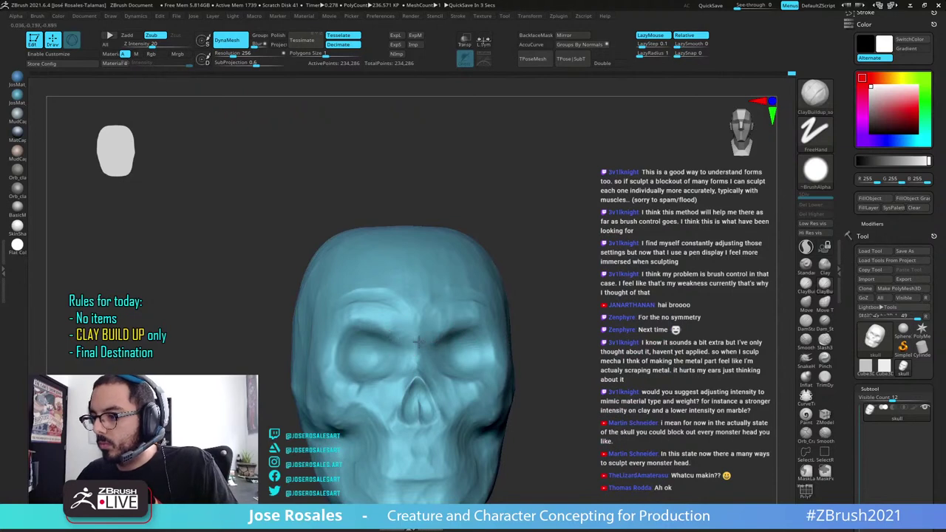
# Hollow the eye sockets further and cut back the cheekbone surface just below them
pyautogui.moveTo(431, 375)
pyautogui.mouseDown(button='right')
pyautogui.moveTo(494, 323)
pyautogui.moveTo(384, 342)
pyautogui.moveTo(472, 325)
pyautogui.mouseUp(button='right')
pyautogui.moveTo(472, 325)
pyautogui.keyDown('ctrl'); pyautogui.mouseDown(button='right')
pyautogui.moveTo(462, 296)
pyautogui.moveTo(356, 276)
pyautogui.mouseUp(button='right'); pyautogui.keyUp('ctrl')
pyautogui.moveTo(366, 315)
pyautogui.mouseDown()
pyautogui.moveTo(389, 311)
pyautogui.moveTo(374, 308)
pyautogui.moveTo(362, 340)
pyautogui.mouseUp()
pyautogui.moveTo(362, 341)
pyautogui.mouseDown()
pyautogui.moveTo(379, 319)
pyautogui.moveTo(378, 340)
pyautogui.mouseUp()
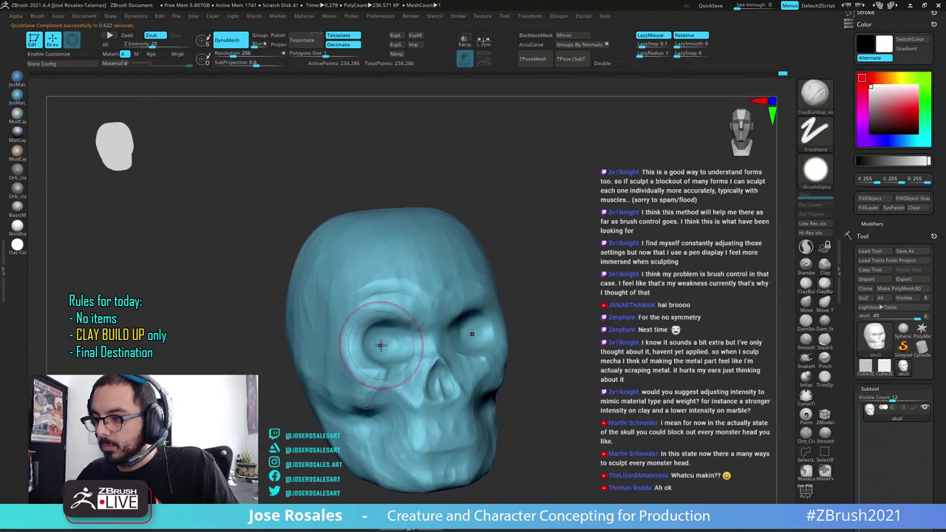
pyautogui.moveTo(387, 375); pyautogui.dragTo(369, 401)
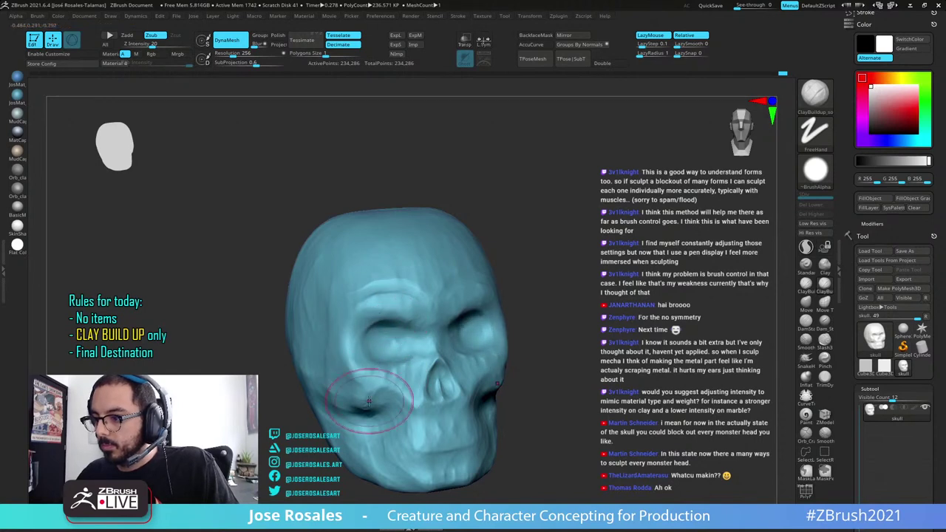
# Shape the outer rim of the eye sockets and the cheekbones beneath them with subtractive strokes
pyautogui.moveTo(348, 362); pyautogui.dragTo(382, 336, button='right')
pyautogui.moveTo(362, 317); pyautogui.dragTo(346, 361)
pyautogui.moveTo(367, 397)
pyautogui.mouseDown()
pyautogui.moveTo(348, 359)
pyautogui.moveTo(357, 365)
pyautogui.moveTo(343, 360)
pyautogui.moveTo(353, 340)
pyautogui.mouseUp()
pyautogui.moveTo(334, 340); pyautogui.dragTo(397, 308, button='right')
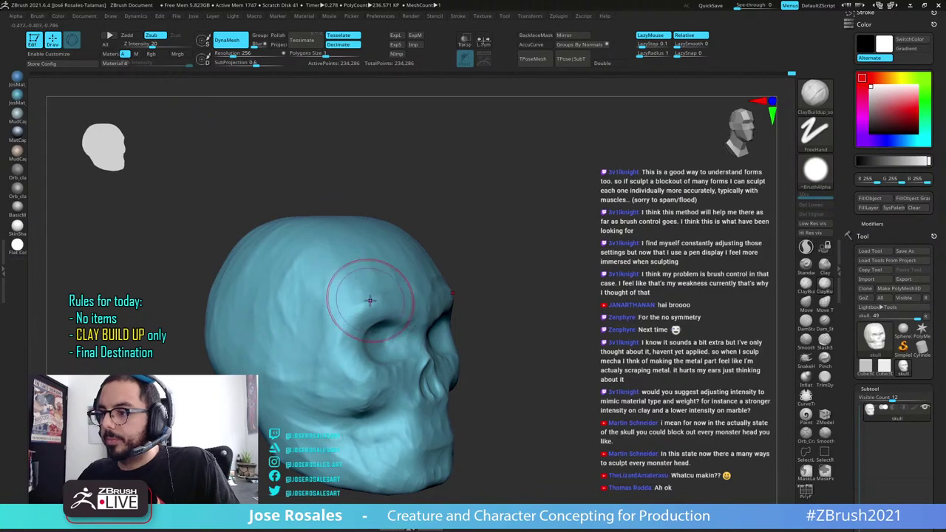
pyautogui.moveTo(371, 300); pyautogui.dragTo(360, 310)
pyautogui.keyDown('alt'); pyautogui.moveTo(451, 305); pyautogui.dragTo(440, 257, button='right'); pyautogui.keyUp('alt')
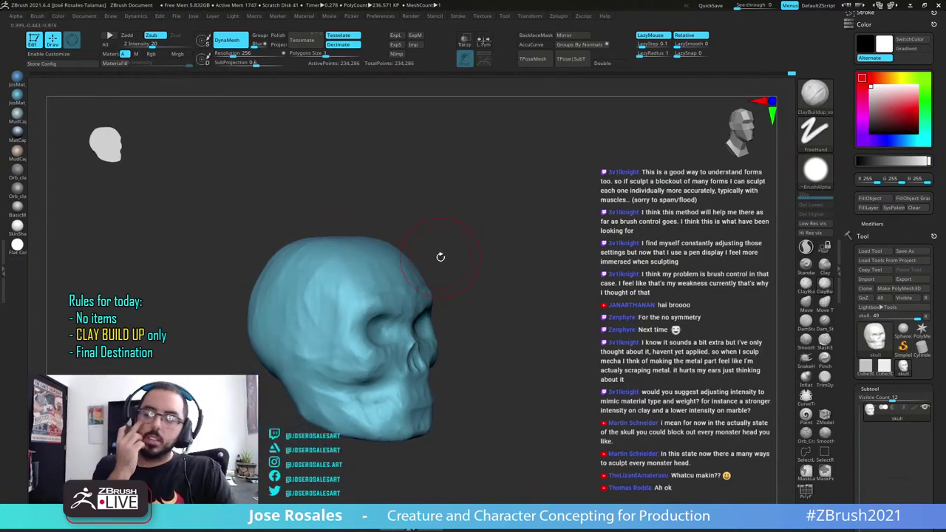
# Cut back the front surface of the cheekbones between the nasal cavity and the zygomatic arch
pyautogui.moveTo(645, 310)
pyautogui.mouseDown(button='right')
pyautogui.moveTo(555, 344)
pyautogui.moveTo(444, 342)
pyautogui.moveTo(536, 317)
pyautogui.mouseUp(button='right')
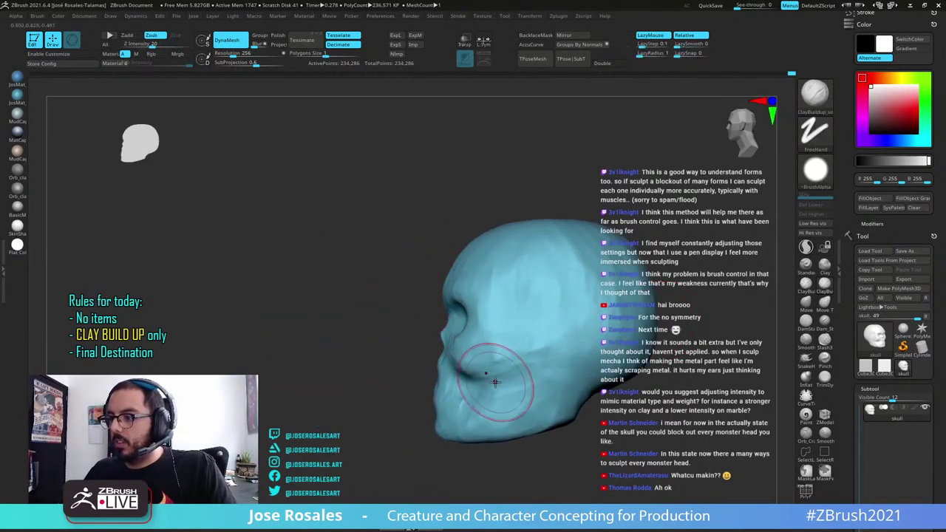
pyautogui.moveTo(495, 381); pyautogui.dragTo(405, 309, button='right')
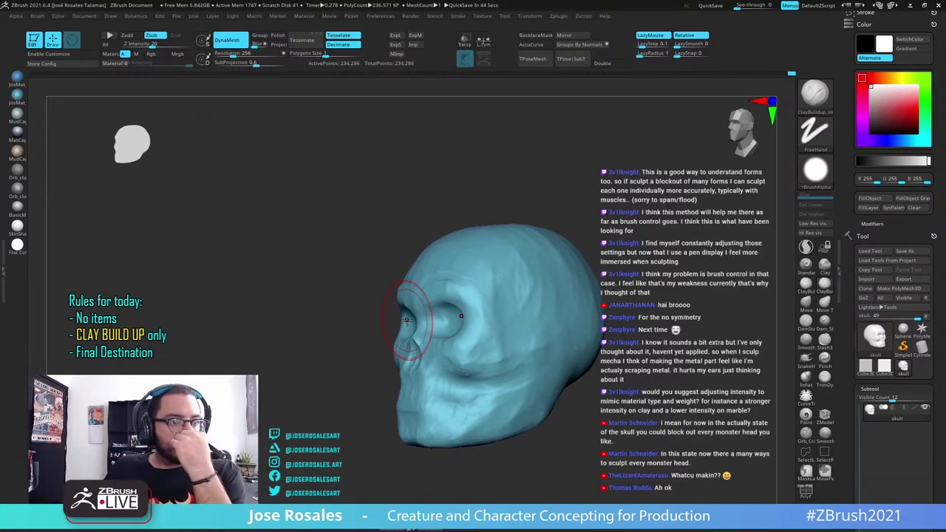
pyautogui.moveTo(443, 459)
pyautogui.mouseDown()
pyautogui.moveTo(502, 363)
pyautogui.moveTo(428, 354)
pyautogui.moveTo(352, 328)
pyautogui.moveTo(428, 330)
pyautogui.mouseUp()
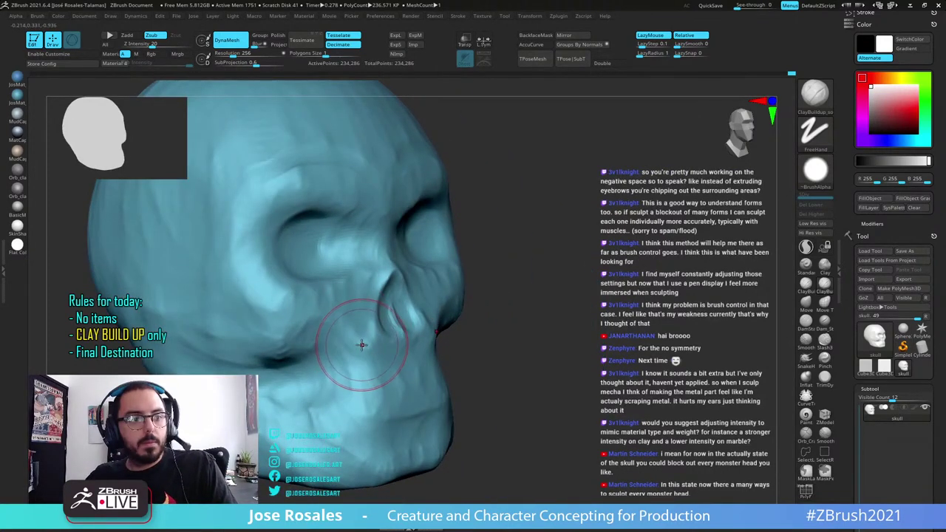
pyautogui.moveTo(360, 334)
pyautogui.mouseDown(button='right')
pyautogui.moveTo(343, 334)
pyautogui.moveTo(370, 303)
pyautogui.moveTo(333, 318)
pyautogui.mouseUp(button='right')
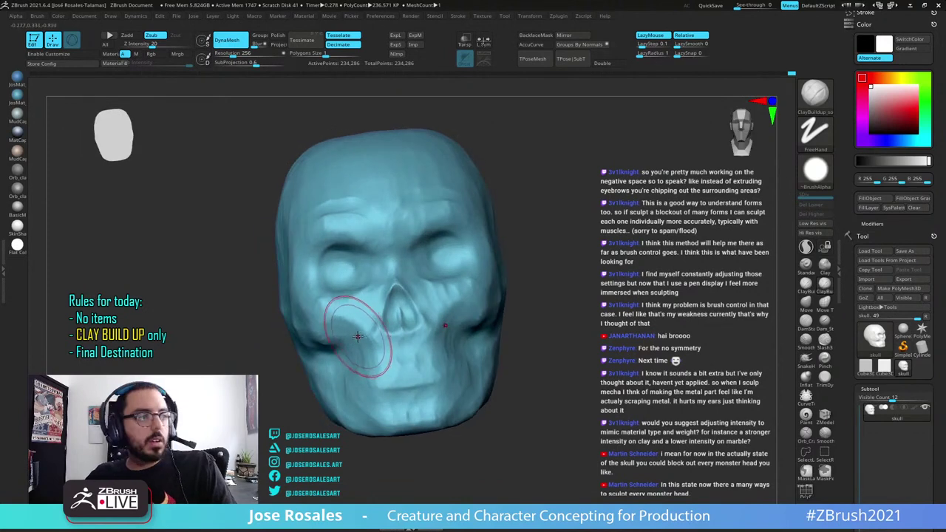
pyautogui.moveTo(443, 321); pyautogui.dragTo(403, 325, button='right')
pyautogui.moveTo(437, 309); pyautogui.dragTo(441, 342)
pyautogui.keyDown('ctrl'); pyautogui.moveTo(428, 332); pyautogui.dragTo(447, 358, button='right'); pyautogui.keyUp('ctrl')
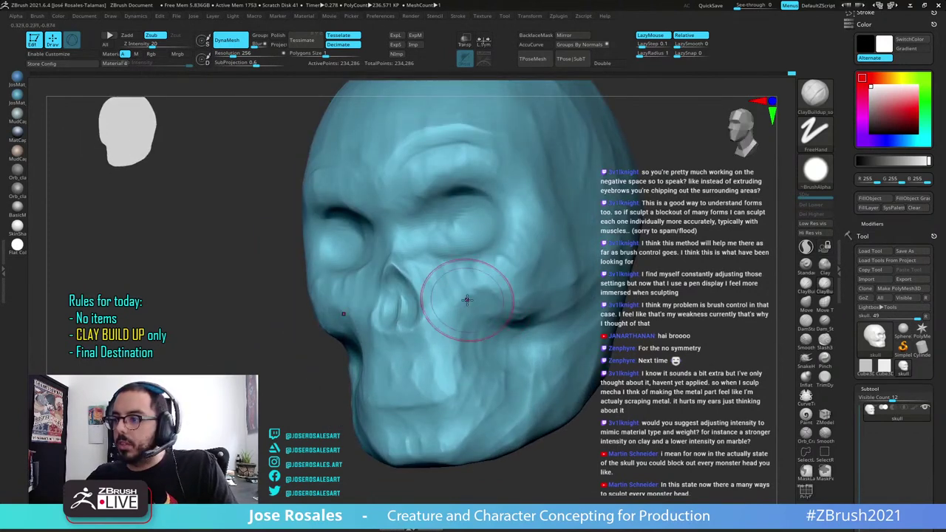
# Reduce the brush size and carve a tighter hollow beside the nasal cavity, below the eye sockets
pyautogui.press('s')
pyautogui.moveTo(446, 357); pyautogui.dragTo(430, 357)
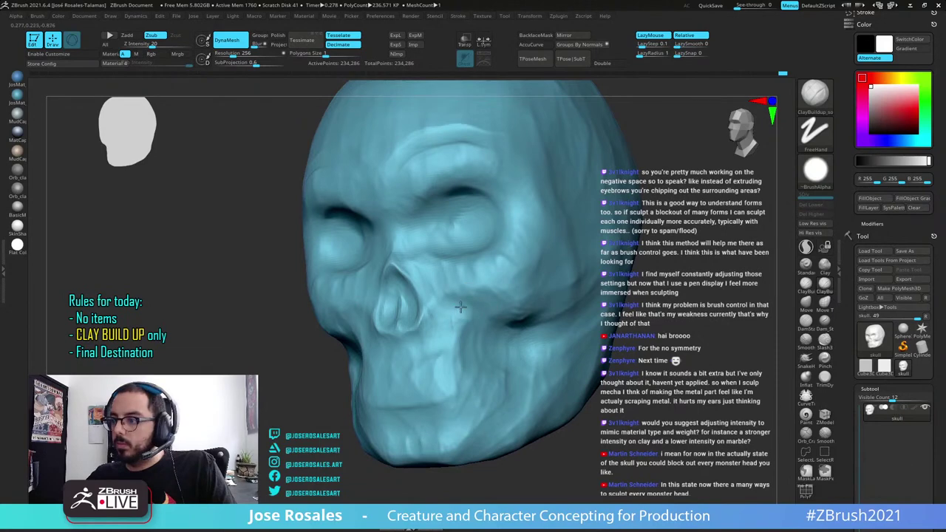
pyautogui.moveTo(465, 301); pyautogui.dragTo(474, 288)
pyautogui.moveTo(479, 279)
pyautogui.mouseDown(button='right')
pyautogui.moveTo(510, 310)
pyautogui.moveTo(583, 340)
pyautogui.mouseUp(button='right')
pyautogui.moveTo(330, 335); pyautogui.dragTo(353, 326, button='right')
pyautogui.moveTo(386, 317); pyautogui.dragTo(342, 335)
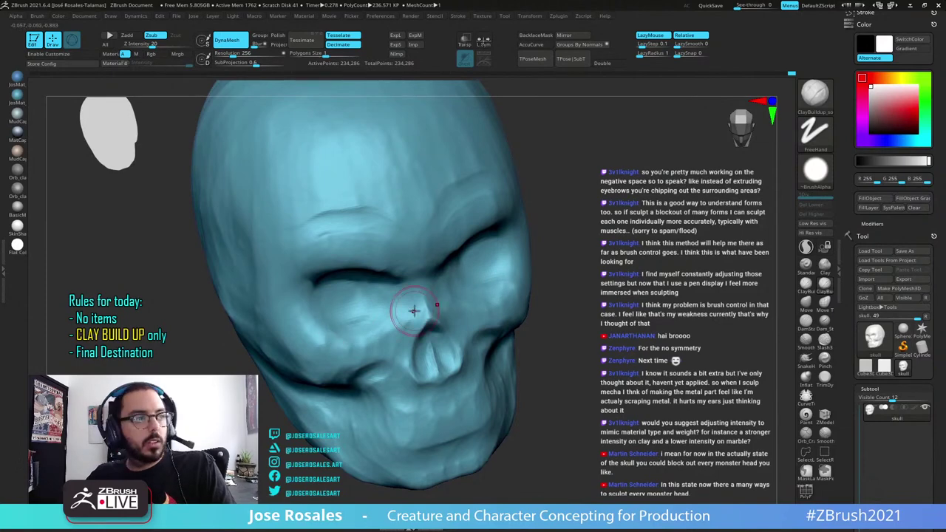
# Deepen and round the inside of the eye sockets with short subtractive strokes
pyautogui.keyDown('ctrl'); pyautogui.moveTo(412, 311); pyautogui.dragTo(430, 260, button='right'); pyautogui.keyUp('ctrl')
pyautogui.moveTo(488, 282)
pyautogui.mouseDown(button='right')
pyautogui.moveTo(446, 273)
pyautogui.moveTo(467, 269)
pyautogui.moveTo(419, 238)
pyautogui.mouseUp(button='right')
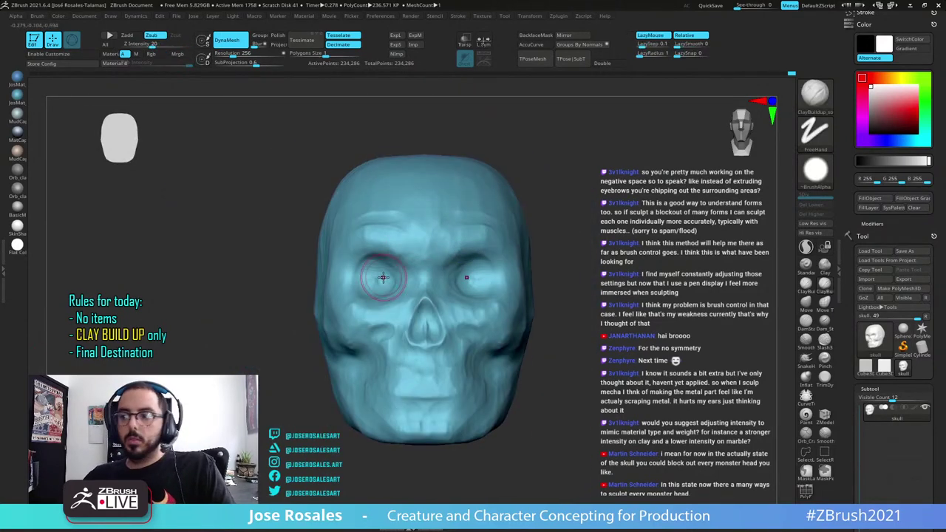
pyautogui.moveTo(383, 278); pyautogui.dragTo(395, 285, button='right')
pyautogui.moveTo(360, 270)
pyautogui.mouseDown()
pyautogui.moveTo(376, 291)
pyautogui.moveTo(389, 286)
pyautogui.mouseUp()
pyautogui.moveTo(390, 289); pyautogui.dragTo(390, 268, button='right')
pyautogui.moveTo(390, 270)
pyautogui.mouseDown()
pyautogui.moveTo(394, 263)
pyautogui.moveTo(393, 287)
pyautogui.mouseUp()
pyautogui.moveTo(392, 273); pyautogui.dragTo(388, 285, button='right')
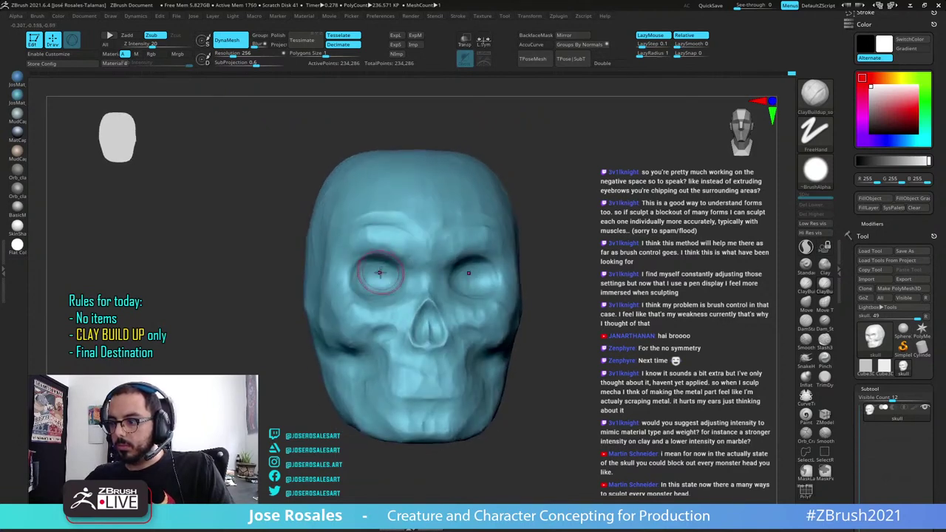
pyautogui.moveTo(376, 277); pyautogui.dragTo(384, 292)
pyautogui.moveTo(369, 294); pyautogui.dragTo(399, 293, button='right')
pyautogui.moveTo(378, 273); pyautogui.dragTo(387, 274)
pyautogui.moveTo(387, 275); pyautogui.dragTo(350, 296, button='right')
# Carve a diagonal plane along the side of the lower jaw, from the chin up toward the cheek
pyautogui.moveTo(351, 295)
pyautogui.keyDown('ctrl'); pyautogui.mouseDown(button='right')
pyautogui.moveTo(382, 290)
pyautogui.moveTo(385, 274)
pyautogui.moveTo(421, 298)
pyautogui.moveTo(443, 341)
pyautogui.moveTo(442, 294)
pyautogui.moveTo(524, 276)
pyautogui.mouseUp(button='right'); pyautogui.keyUp('ctrl')
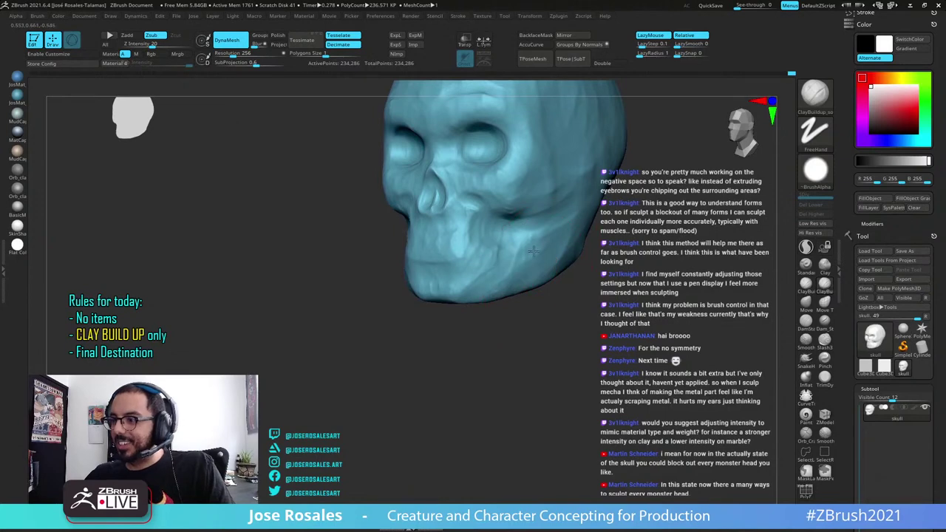
pyautogui.moveTo(530, 255); pyautogui.dragTo(487, 307, button='right')
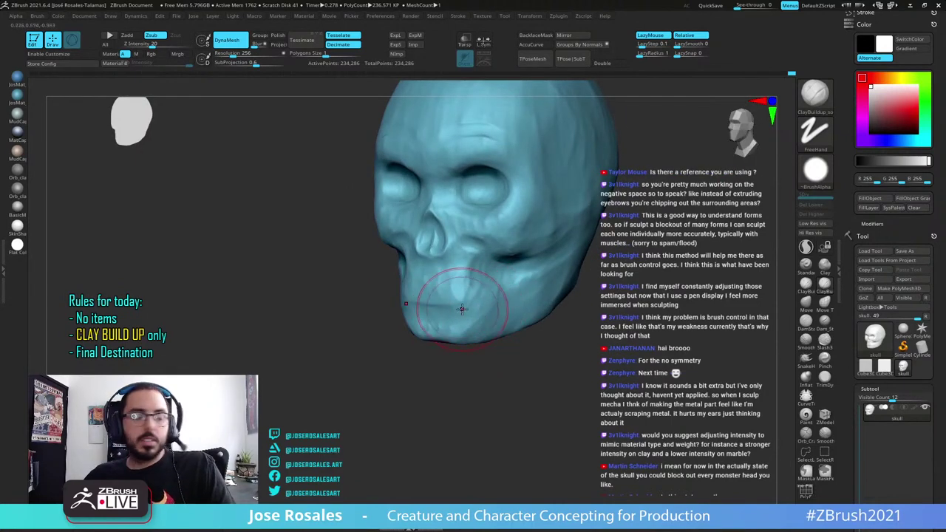
pyautogui.moveTo(461, 309); pyautogui.dragTo(488, 297, button='right')
pyautogui.moveTo(486, 301); pyautogui.dragTo(473, 329, button='right')
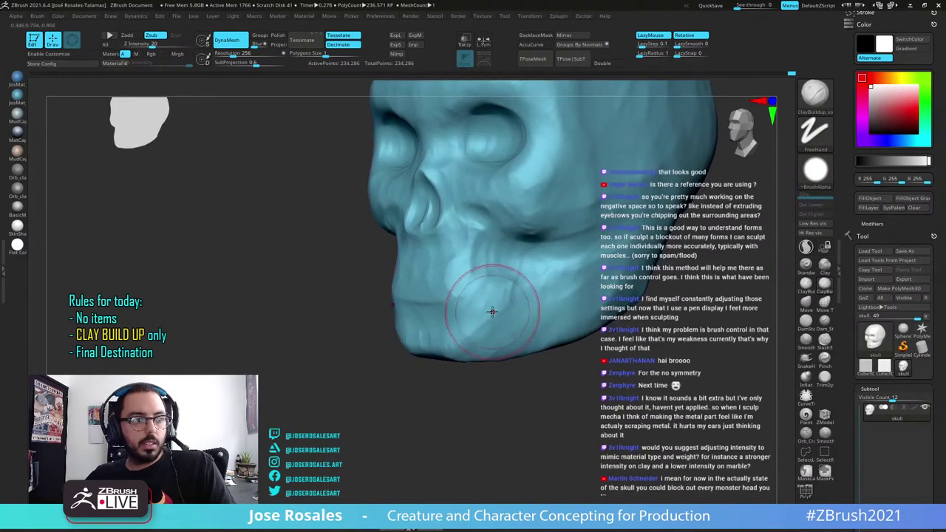
pyautogui.moveTo(499, 298); pyautogui.dragTo(509, 276)
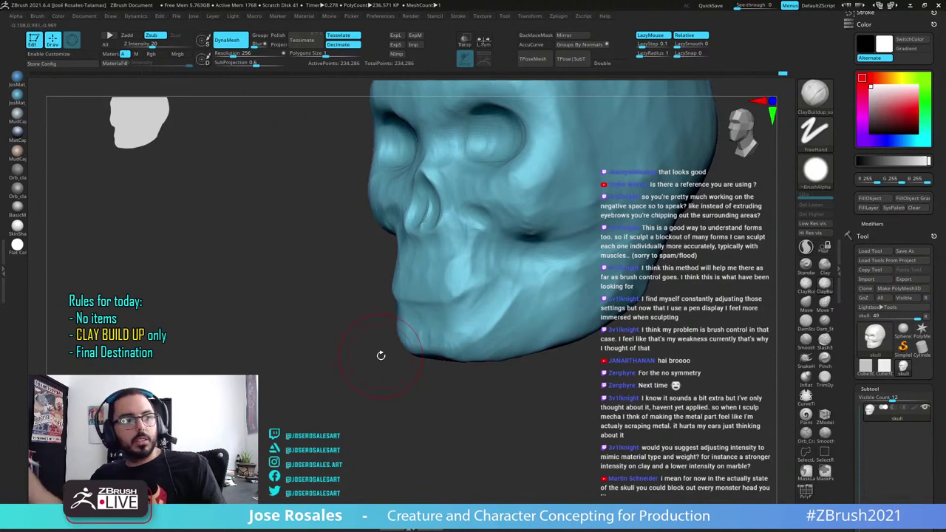
pyautogui.keyDown('shift'); pyautogui.moveTo(366, 304); pyautogui.dragTo(403, 303); pyautogui.keyUp('shift')
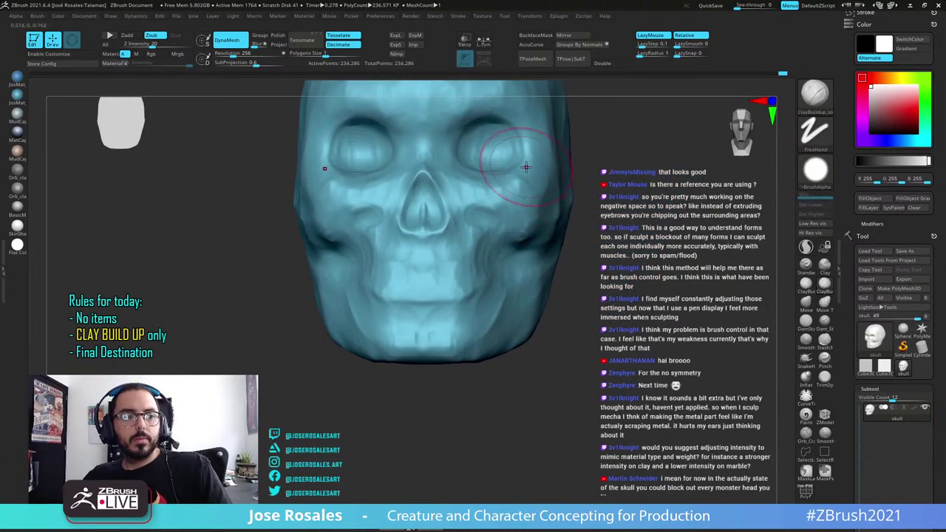
# Round off the sides of the tooth area below the nasal cavity
pyautogui.moveTo(486, 262); pyautogui.dragTo(454, 288, button='right')
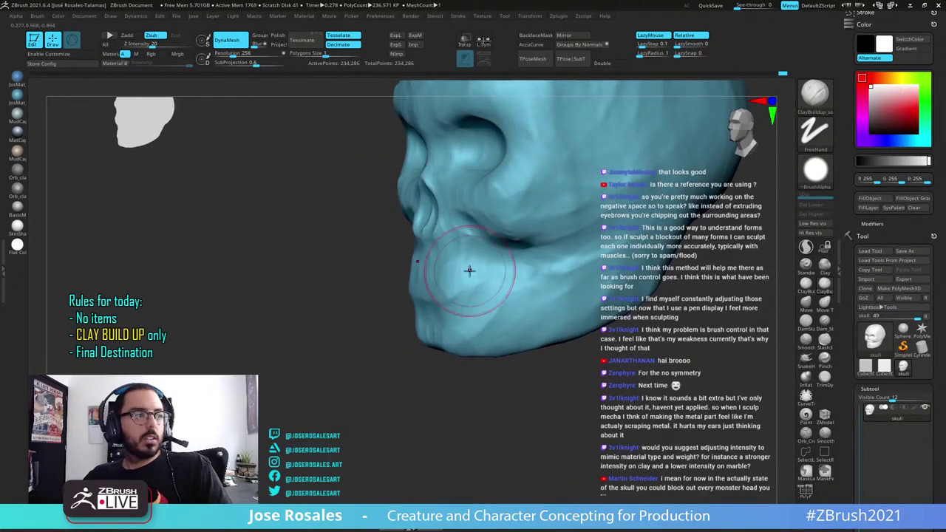
pyautogui.moveTo(459, 255); pyautogui.dragTo(452, 258, button='right')
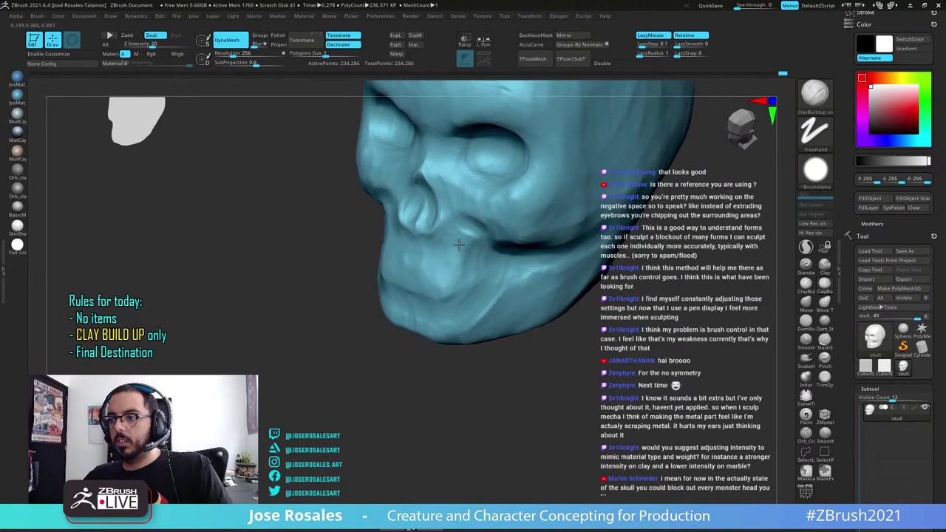
pyautogui.moveTo(494, 290)
pyautogui.mouseDown(button='right')
pyautogui.moveTo(487, 264)
pyautogui.moveTo(466, 293)
pyautogui.mouseUp(button='right')
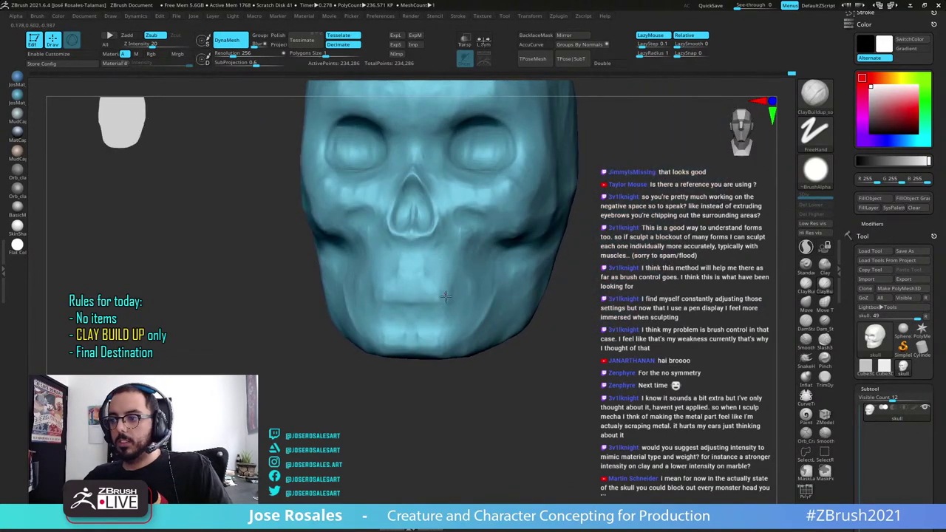
pyautogui.moveTo(445, 296)
pyautogui.mouseDown()
pyautogui.moveTo(434, 296)
pyautogui.moveTo(447, 307)
pyautogui.moveTo(434, 303)
pyautogui.mouseUp()
pyautogui.moveTo(464, 288); pyautogui.dragTo(442, 313, button='right')
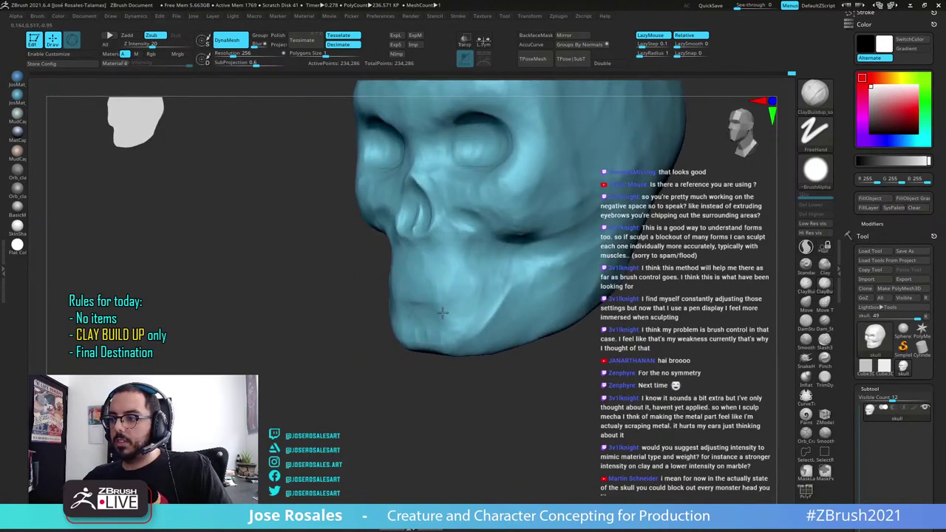
# Hollow the side of the jaw directly below the cheekbone, behind the tooth area
pyautogui.moveTo(493, 296)
pyautogui.mouseDown()
pyautogui.moveTo(495, 270)
pyautogui.moveTo(510, 288)
pyautogui.mouseUp()
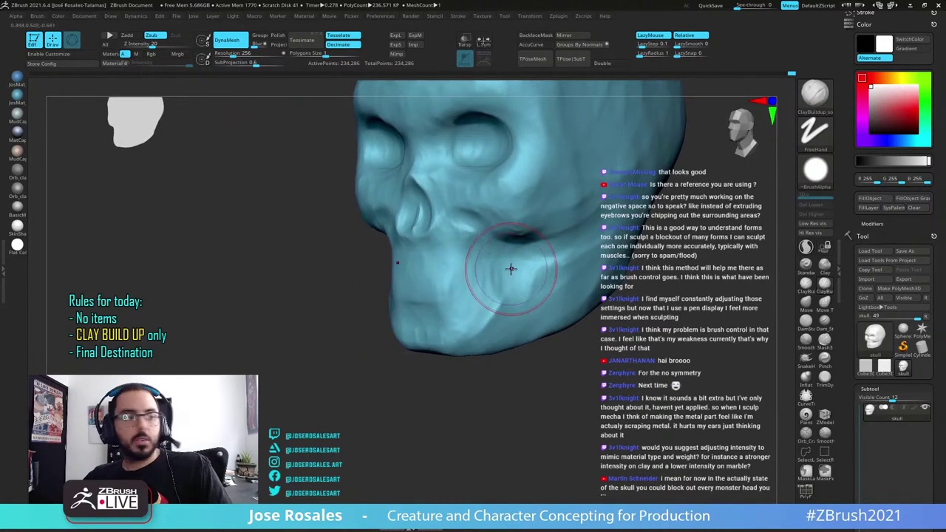
pyautogui.moveTo(523, 255)
pyautogui.mouseDown()
pyautogui.moveTo(538, 273)
pyautogui.moveTo(556, 271)
pyautogui.moveTo(522, 280)
pyautogui.moveTo(544, 243)
pyautogui.mouseUp()
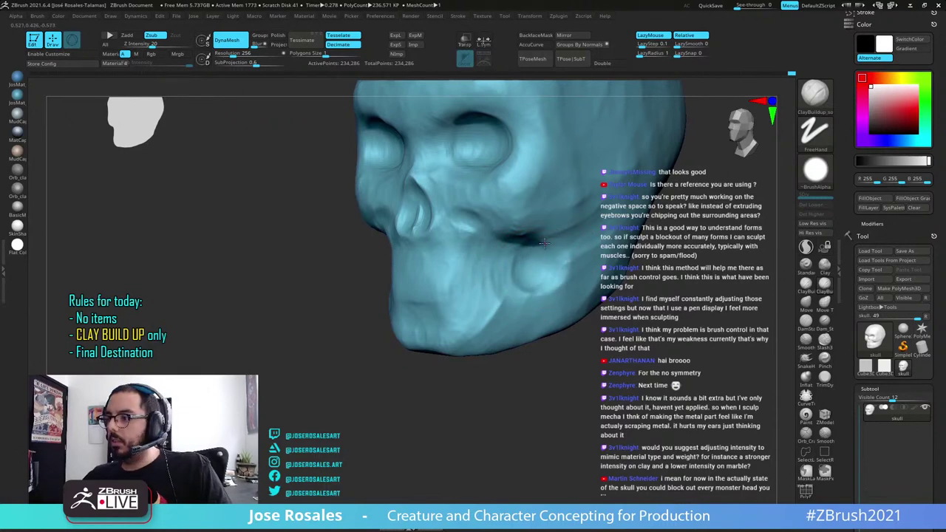
pyautogui.moveTo(512, 280); pyautogui.dragTo(518, 291)
pyautogui.moveTo(541, 283); pyautogui.dragTo(600, 254, button='right')
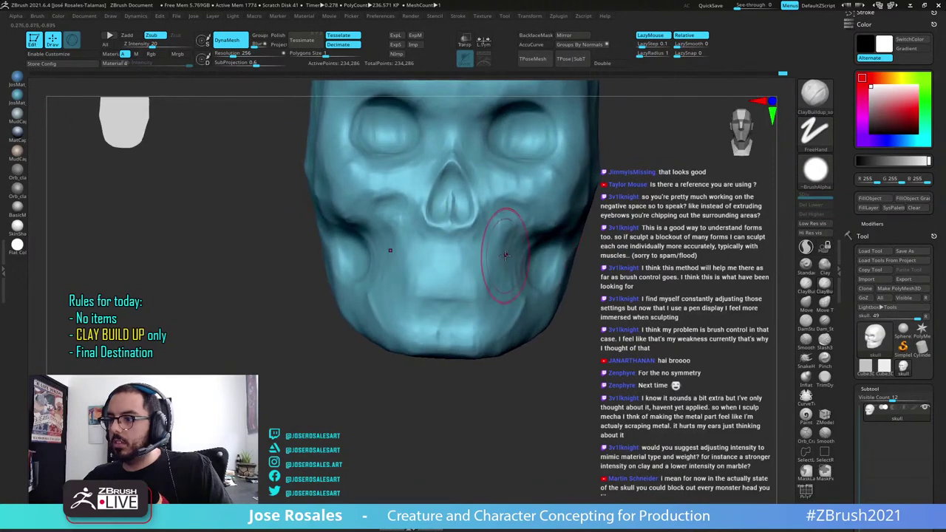
# Cut back the rear side of the jaw along the underside of the zygomatic arch
pyautogui.moveTo(355, 277)
pyautogui.mouseDown(button='right')
pyautogui.moveTo(411, 276)
pyautogui.moveTo(343, 266)
pyautogui.mouseUp(button='right')
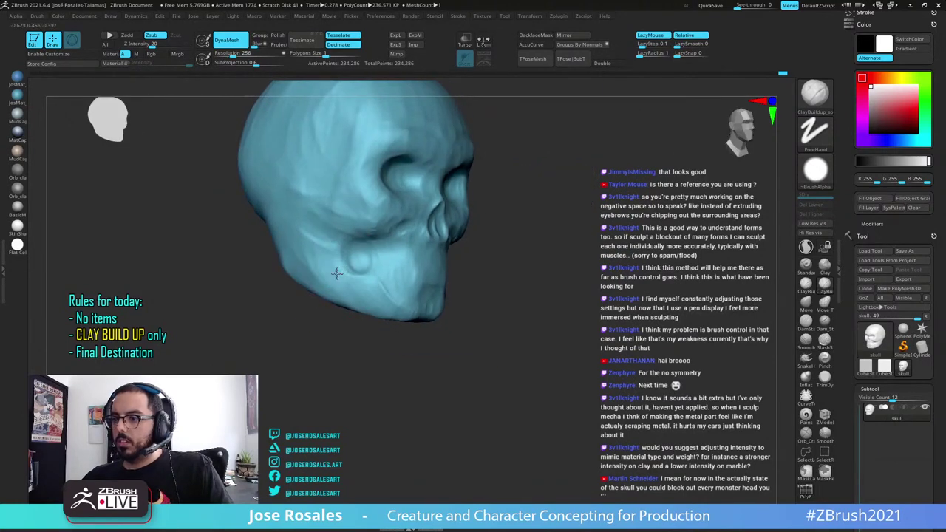
pyautogui.moveTo(337, 246)
pyautogui.mouseDown()
pyautogui.moveTo(308, 269)
pyautogui.moveTo(289, 255)
pyautogui.mouseUp()
pyautogui.moveTo(293, 220); pyautogui.dragTo(278, 228)
pyautogui.moveTo(387, 241); pyautogui.dragTo(408, 235, button='right')
pyautogui.moveTo(503, 255); pyautogui.dragTo(386, 242, button='right')
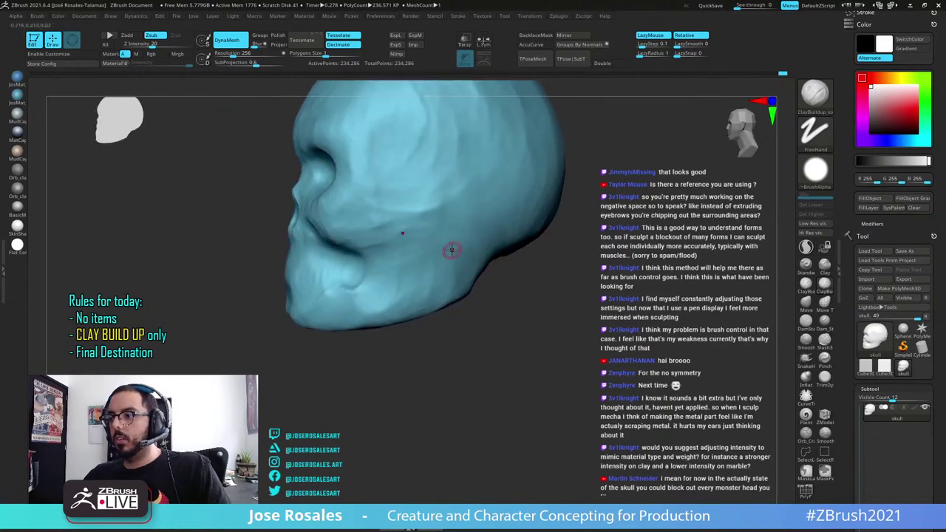
# Carve a narrow groove under the zygomatic arch toward the back of the skull, separating it from the jaw
pyautogui.moveTo(450, 249); pyautogui.dragTo(353, 260, button='right')
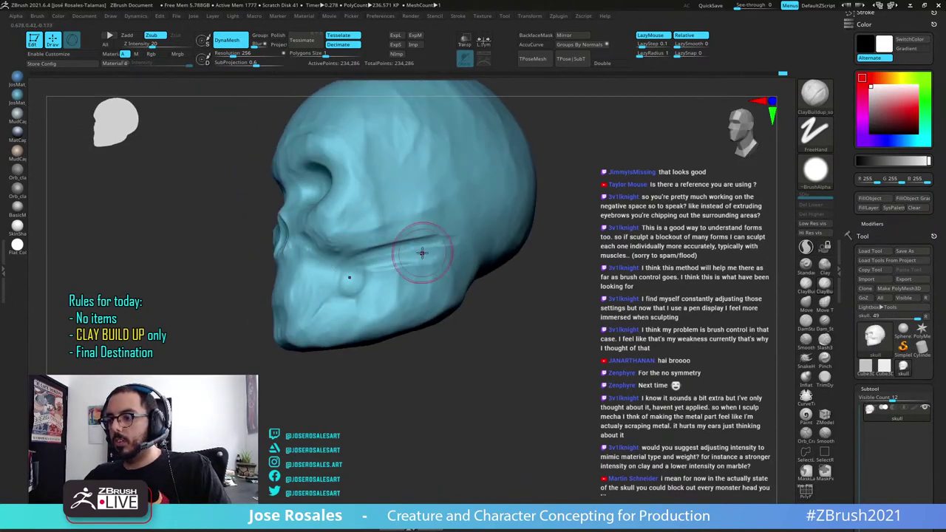
pyautogui.moveTo(421, 254); pyautogui.dragTo(341, 214, button='right')
pyautogui.moveTo(377, 307); pyautogui.dragTo(452, 319, button='right')
pyautogui.moveTo(302, 294)
pyautogui.keyDown('alt'); pyautogui.mouseDown(button='right')
pyautogui.moveTo(339, 308)
pyautogui.moveTo(341, 340)
pyautogui.mouseUp(button='right'); pyautogui.keyUp('alt')
pyautogui.moveTo(297, 272); pyautogui.dragTo(330, 268, button='right')
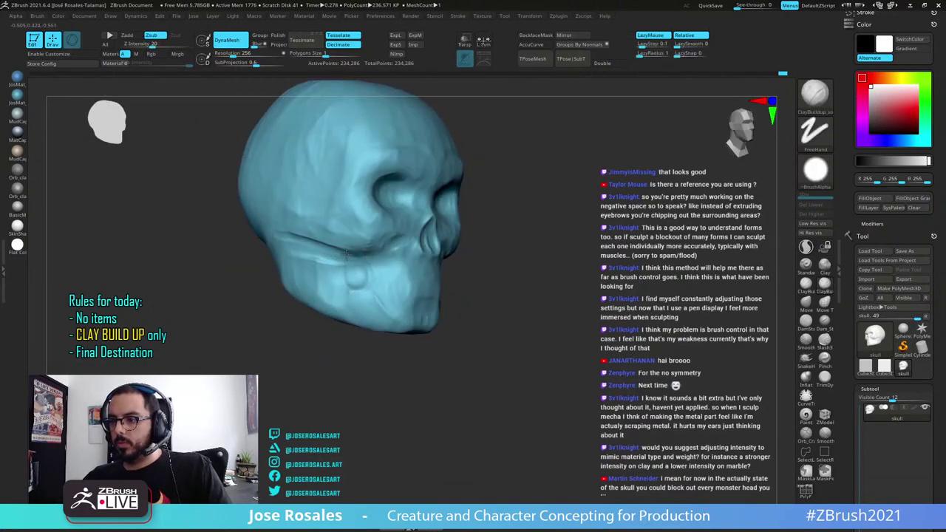
pyautogui.moveTo(374, 300); pyautogui.dragTo(337, 265, button='right')
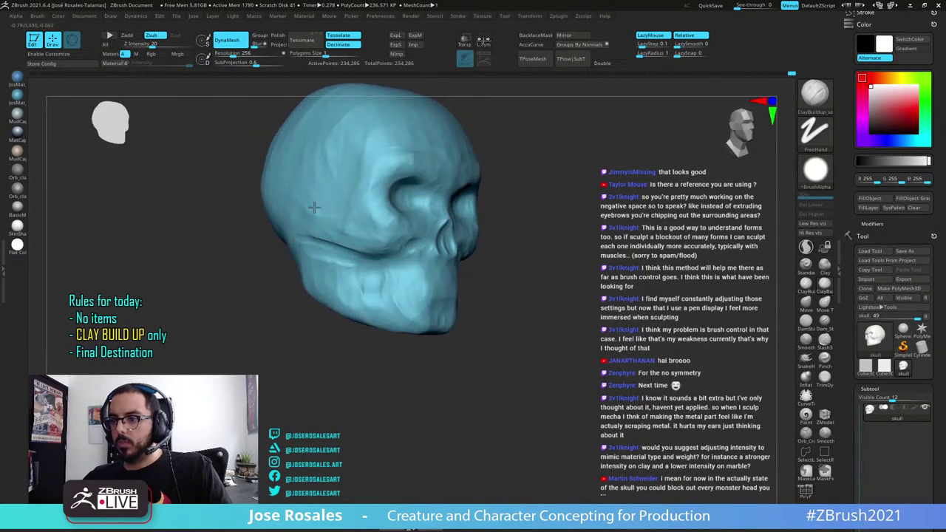
pyautogui.moveTo(314, 207)
pyautogui.keyDown('ctrl'); pyautogui.mouseDown(button='right')
pyautogui.moveTo(332, 198)
pyautogui.moveTo(357, 231)
pyautogui.moveTo(315, 287)
pyautogui.moveTo(320, 273)
pyautogui.moveTo(368, 255)
pyautogui.mouseUp(button='right'); pyautogui.keyUp('ctrl')
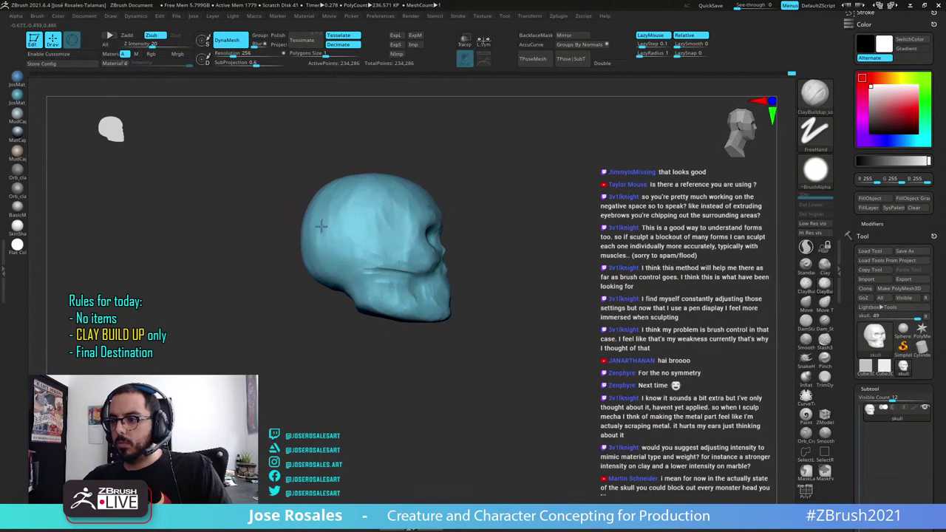
# Cut down the top of the cranium with large-brush subtractive strokes
pyautogui.moveTo(321, 226)
pyautogui.mouseDown(button='right')
pyautogui.moveTo(292, 222)
pyautogui.moveTo(309, 228)
pyautogui.moveTo(295, 232)
pyautogui.moveTo(334, 226)
pyautogui.mouseUp(button='right')
pyautogui.moveTo(521, 234)
pyautogui.mouseDown(button='right')
pyautogui.moveTo(456, 229)
pyautogui.moveTo(517, 215)
pyautogui.mouseUp(button='right')
pyautogui.keyDown('alt'); pyautogui.moveTo(444, 212); pyautogui.dragTo(402, 259, button='right'); pyautogui.keyUp('alt')
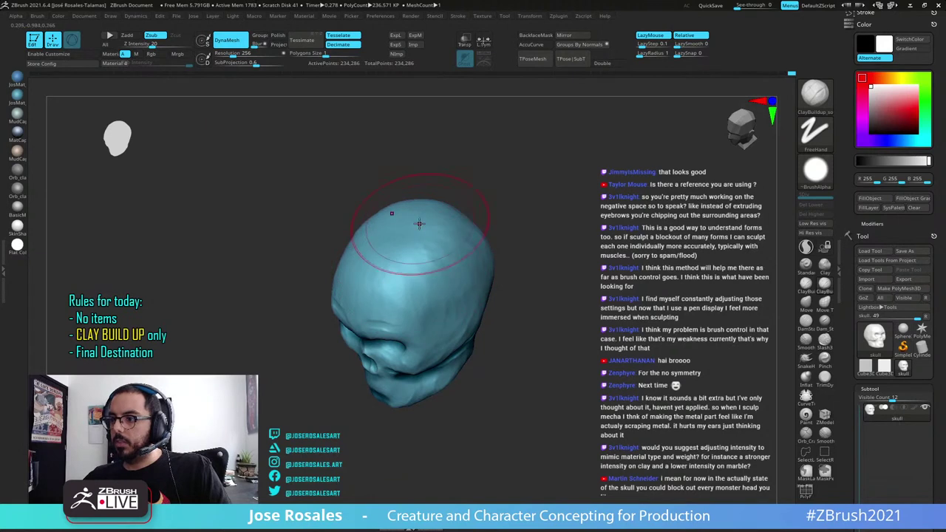
pyautogui.moveTo(434, 220); pyautogui.dragTo(460, 209)
pyautogui.keyDown('shift'); pyautogui.moveTo(461, 214); pyautogui.dragTo(479, 226, button='right'); pyautogui.keyUp('shift')
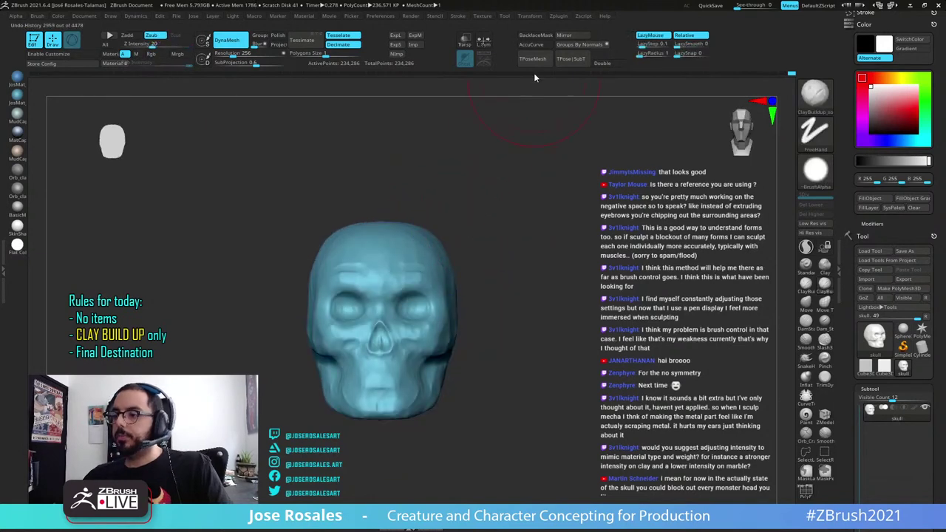
# Shave down the upper side of the cranium with a subtractive stroke, rounding it toward the crown
pyautogui.moveTo(517, 333); pyautogui.dragTo(434, 375, button='right')
pyautogui.moveTo(452, 412); pyautogui.dragTo(426, 312, button='right')
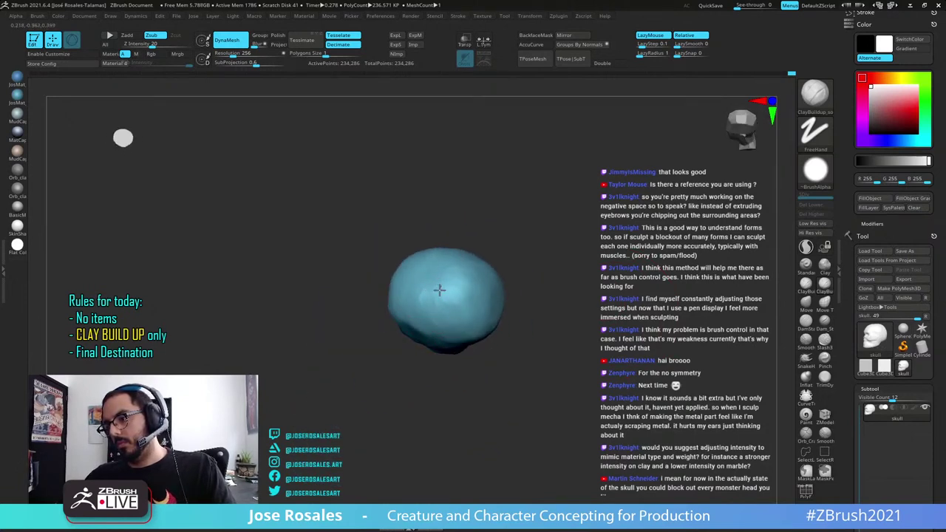
pyautogui.moveTo(414, 348); pyautogui.dragTo(415, 327, button='right')
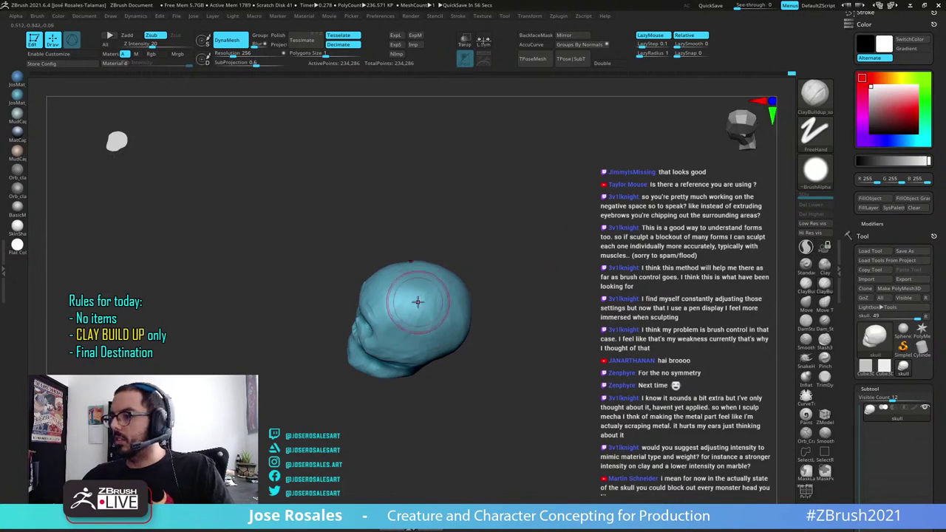
pyautogui.moveTo(417, 302); pyautogui.dragTo(410, 307, button='right')
pyautogui.moveTo(396, 314); pyautogui.dragTo(411, 317)
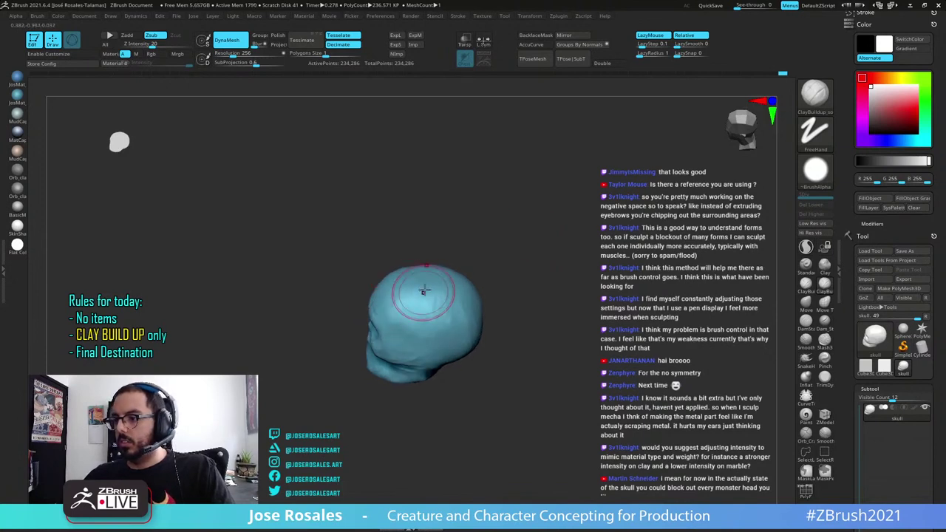
pyautogui.moveTo(424, 322)
pyautogui.mouseDown(button='right')
pyautogui.moveTo(426, 311)
pyautogui.moveTo(456, 347)
pyautogui.moveTo(488, 305)
pyautogui.moveTo(492, 315)
pyautogui.moveTo(445, 217)
pyautogui.moveTo(471, 297)
pyautogui.moveTo(506, 265)
pyautogui.mouseUp(button='right')
pyautogui.press(']')
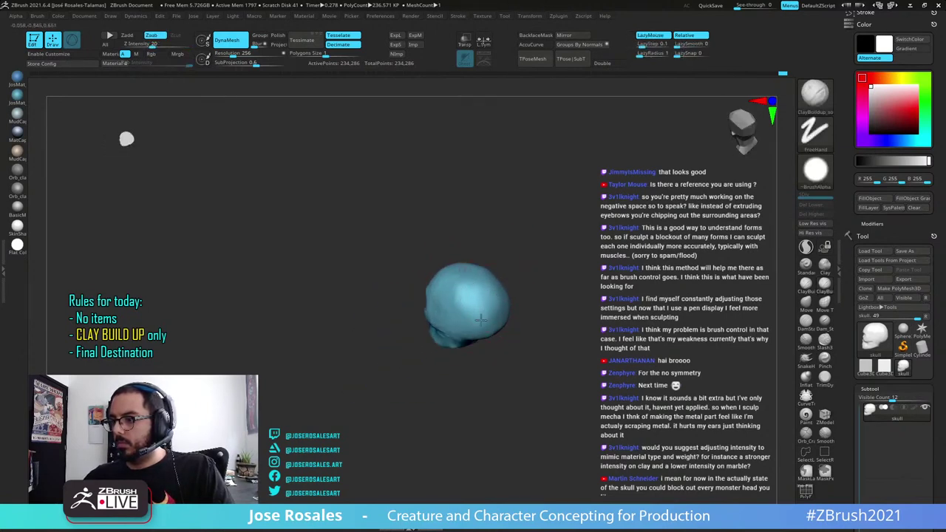
# Carve a groove down the back edge of the jaw, separating it from the base of the cranium
pyautogui.moveTo(456, 296); pyautogui.dragTo(515, 292, button='right')
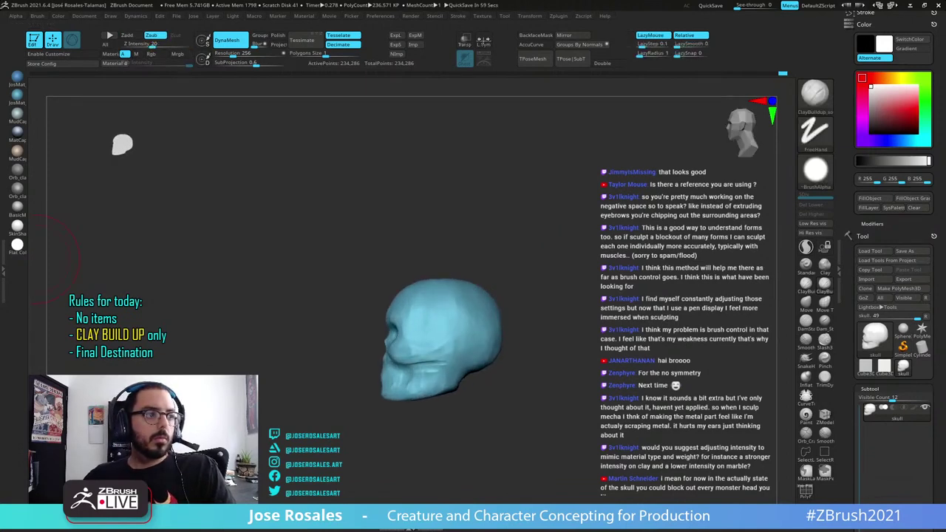
pyautogui.moveTo(428, 325); pyautogui.dragTo(421, 348, button='right')
pyautogui.moveTo(510, 373)
pyautogui.mouseDown(button='right')
pyautogui.moveTo(492, 378)
pyautogui.moveTo(510, 425)
pyautogui.mouseUp(button='right')
pyautogui.moveTo(510, 425); pyautogui.dragTo(484, 410, button='right')
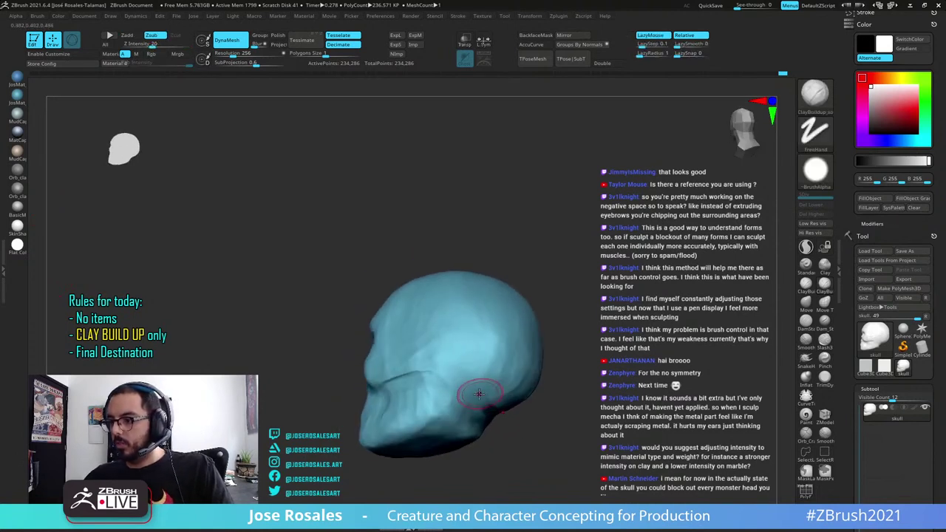
pyautogui.moveTo(449, 362); pyautogui.dragTo(489, 419)
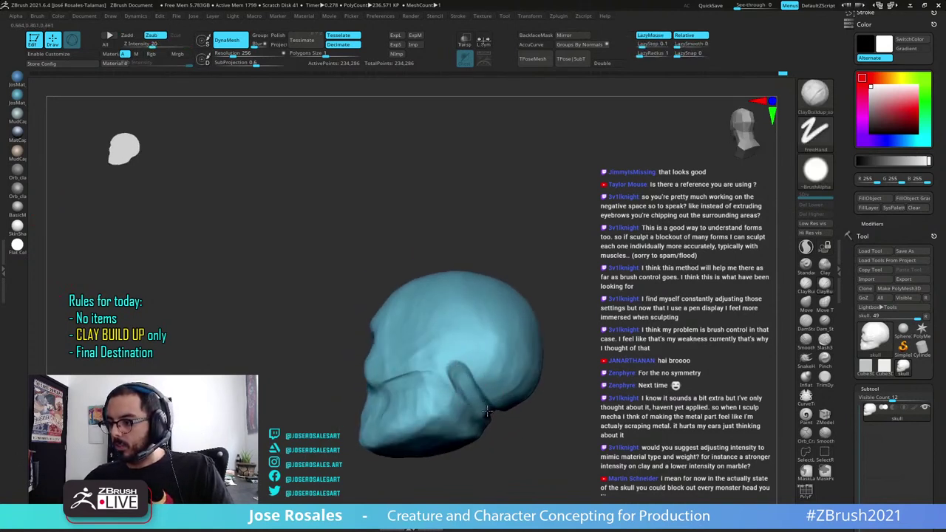
pyautogui.moveTo(458, 389)
pyautogui.mouseDown(button='right')
pyautogui.moveTo(481, 403)
pyautogui.moveTo(464, 408)
pyautogui.mouseUp(button='right')
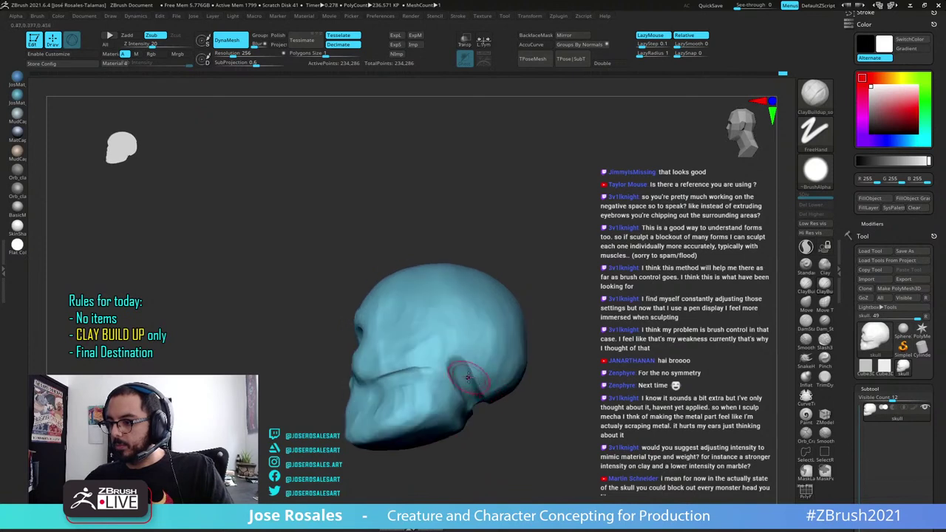
pyautogui.moveTo(470, 370); pyautogui.dragTo(481, 405)
# Cut down the lower rear of the cranium behind the jaw groove and along the skull base with a larger brush
pyautogui.moveTo(484, 414); pyautogui.dragTo(451, 366, button='right')
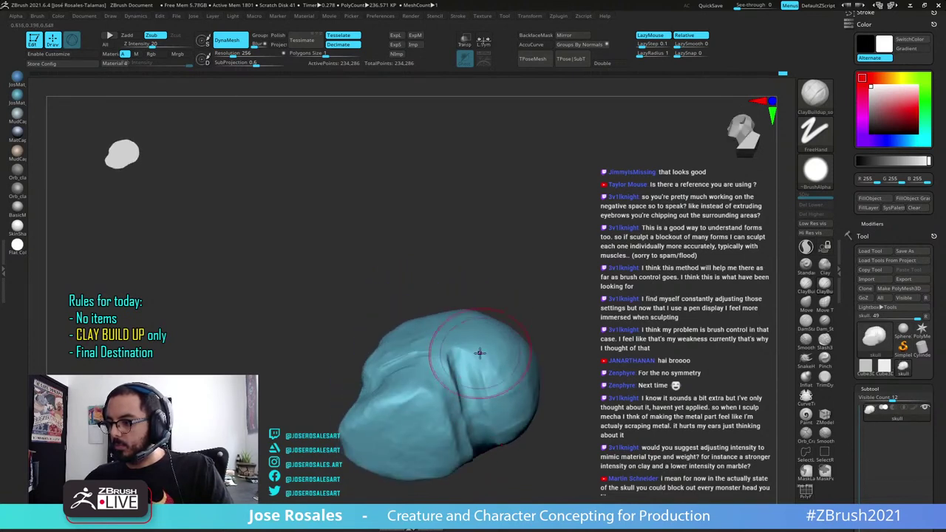
pyautogui.moveTo(477, 352); pyautogui.dragTo(482, 396)
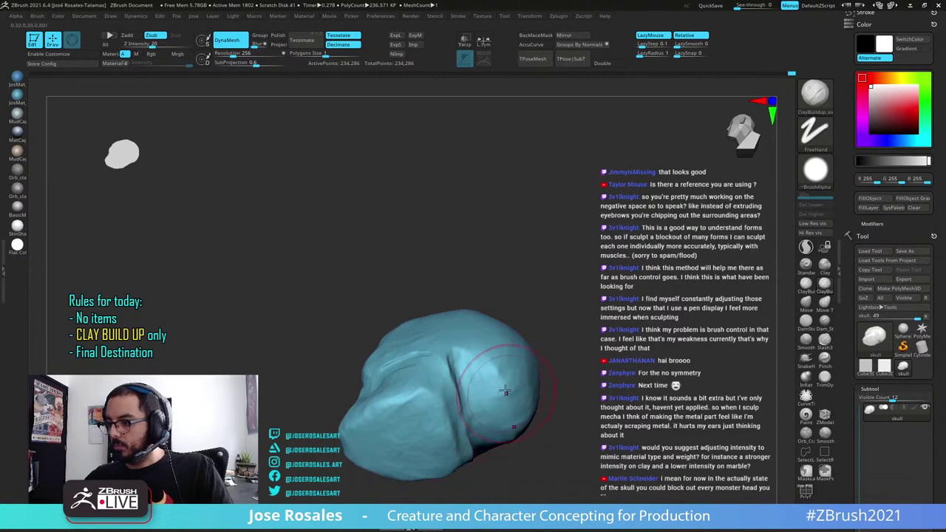
pyautogui.moveTo(501, 362); pyautogui.dragTo(492, 359, button='right')
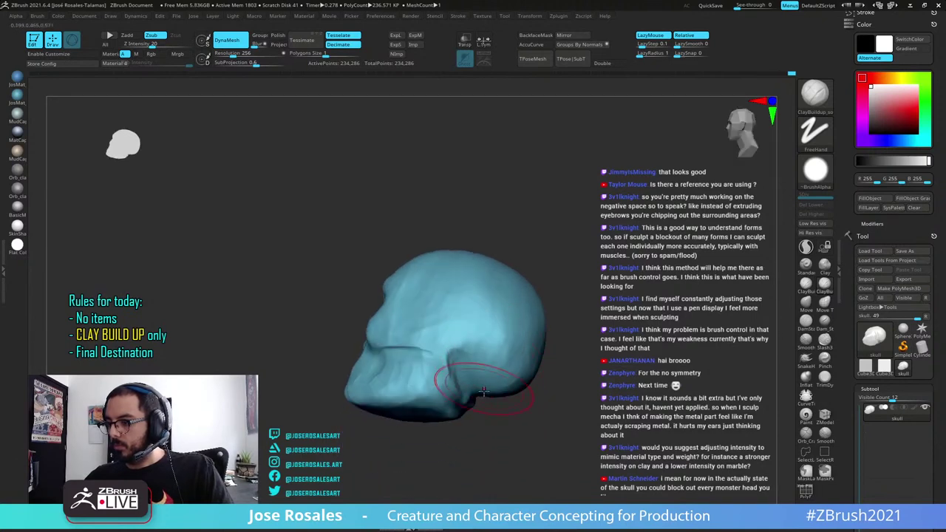
pyautogui.moveTo(484, 392)
pyautogui.keyDown('shift'); pyautogui.mouseDown(button='right')
pyautogui.moveTo(486, 376)
pyautogui.moveTo(540, 370)
pyautogui.moveTo(492, 371)
pyautogui.mouseUp(button='right'); pyautogui.keyUp('shift')
pyautogui.moveTo(528, 381); pyautogui.dragTo(559, 391)
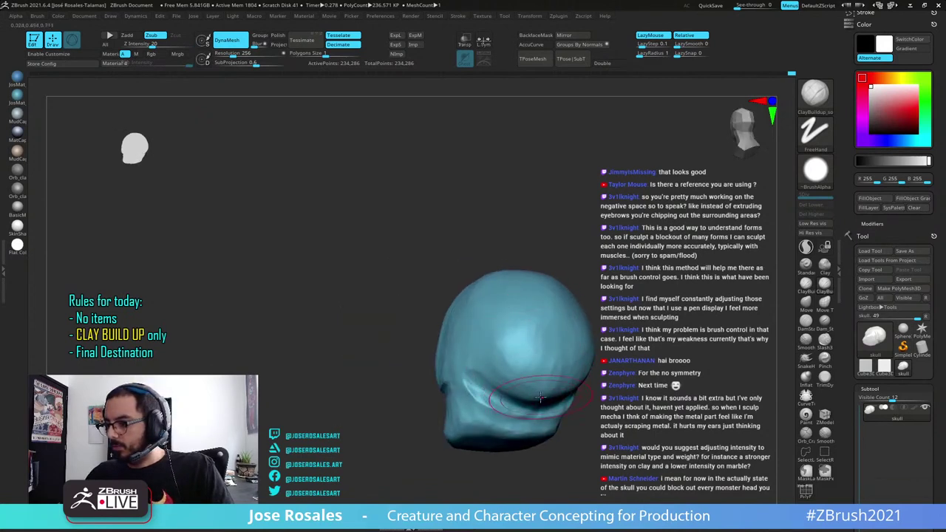
pyautogui.moveTo(560, 391); pyautogui.dragTo(544, 367, button='right')
pyautogui.moveTo(537, 355)
pyautogui.mouseDown()
pyautogui.moveTo(560, 364)
pyautogui.moveTo(539, 384)
pyautogui.mouseUp()
pyautogui.moveTo(534, 395); pyautogui.dragTo(546, 378, button='right')
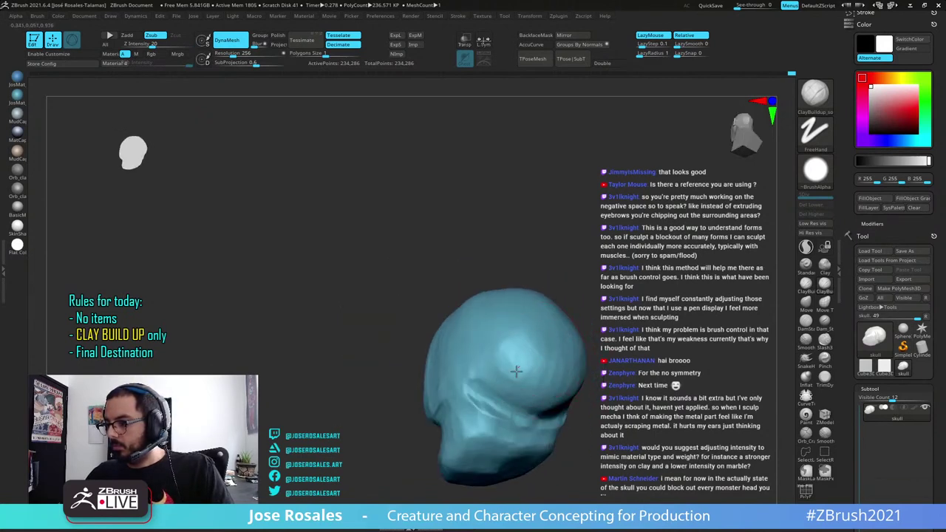
# Round off the rear side of the cranium with broad subtractive strokes from several angles
pyautogui.moveTo(533, 373); pyautogui.dragTo(534, 336)
pyautogui.moveTo(501, 374); pyautogui.dragTo(477, 361)
pyautogui.moveTo(497, 373); pyautogui.dragTo(518, 351, button='right')
pyautogui.moveTo(518, 351); pyautogui.dragTo(520, 318)
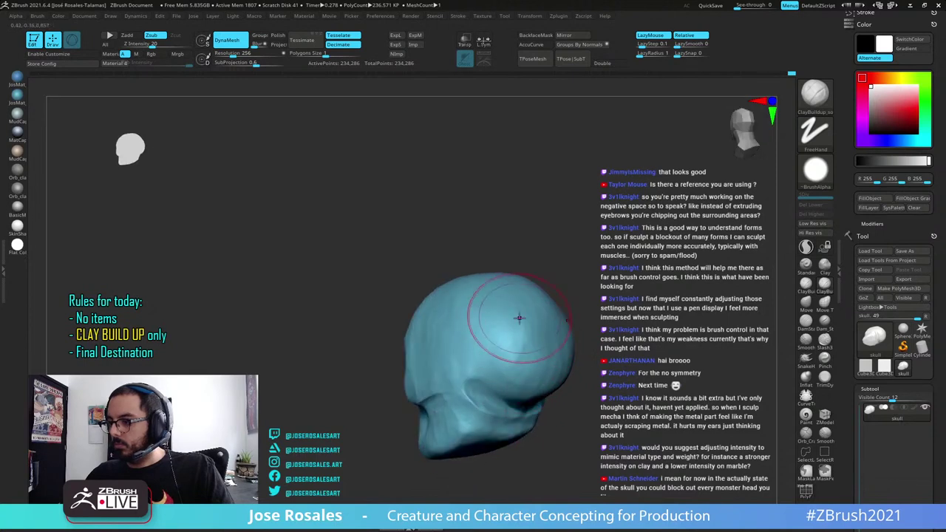
pyautogui.moveTo(506, 338); pyautogui.dragTo(524, 336, button='right')
pyautogui.moveTo(524, 336); pyautogui.dragTo(477, 365)
pyautogui.moveTo(509, 370)
pyautogui.mouseDown(button='right')
pyautogui.moveTo(482, 375)
pyautogui.moveTo(496, 370)
pyautogui.mouseUp(button='right')
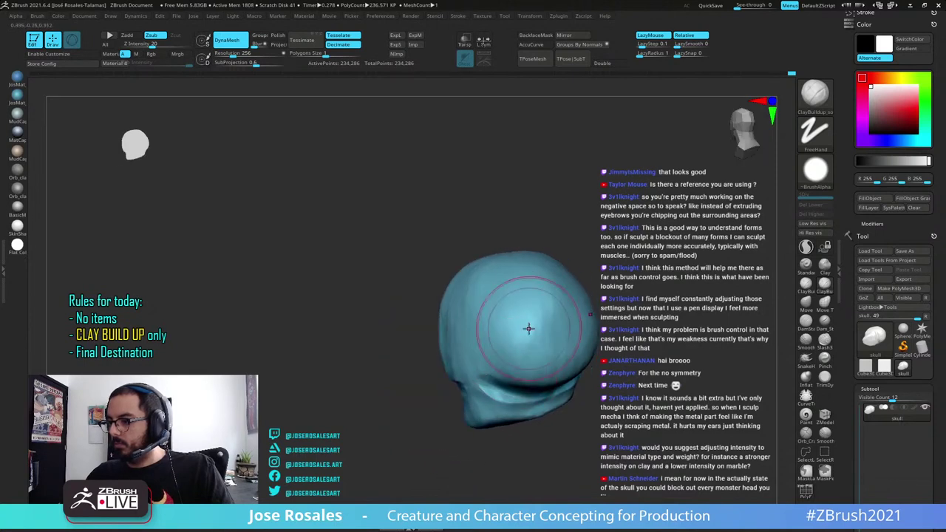
pyautogui.moveTo(531, 336); pyautogui.dragTo(540, 355, button='right')
pyautogui.moveTo(540, 355); pyautogui.dragTo(536, 319)
pyautogui.moveTo(538, 336)
pyautogui.mouseDown(button='right')
pyautogui.moveTo(601, 341)
pyautogui.moveTo(554, 303)
pyautogui.mouseUp(button='right')
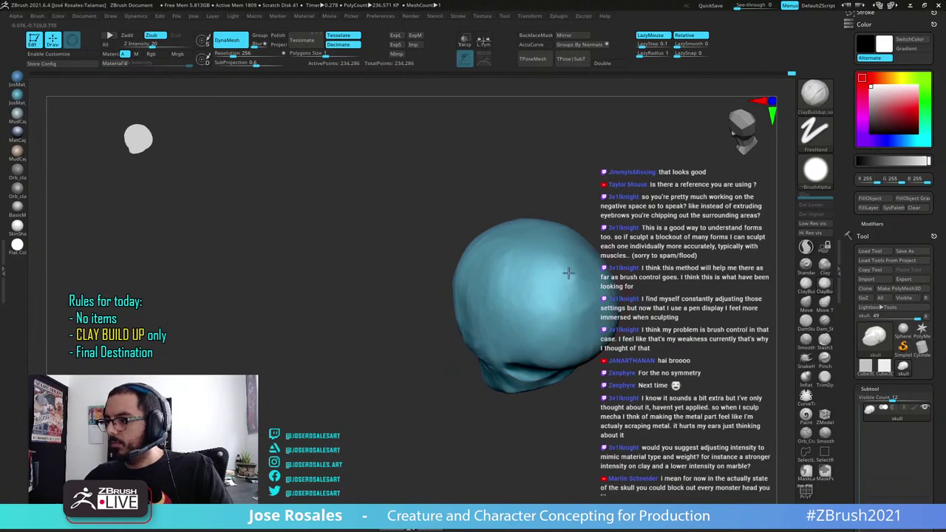
pyautogui.moveTo(549, 296); pyautogui.dragTo(566, 258, button='right')
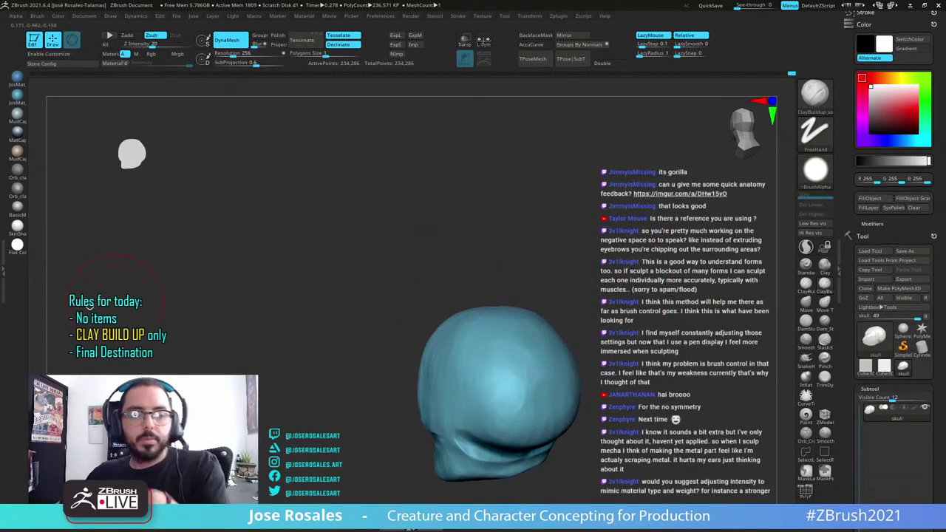
pyautogui.press('ctrl')
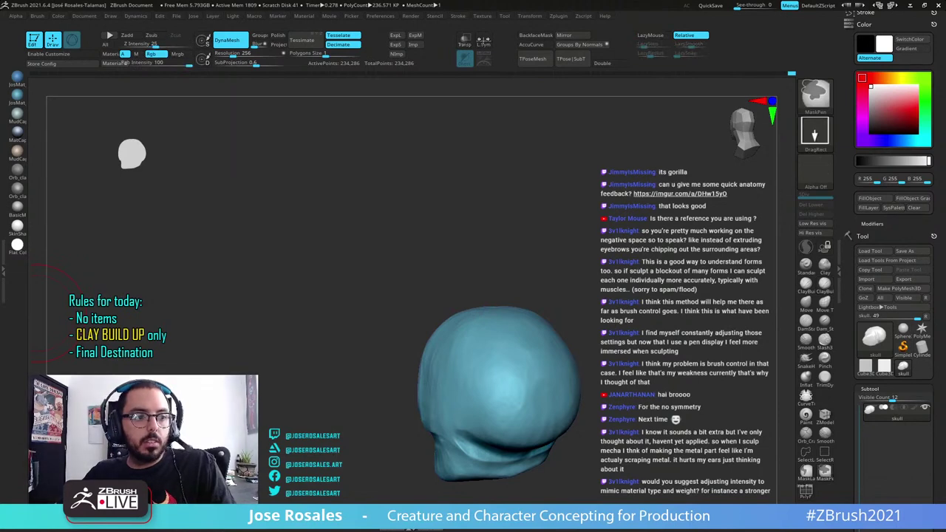
pyautogui.press('alt')
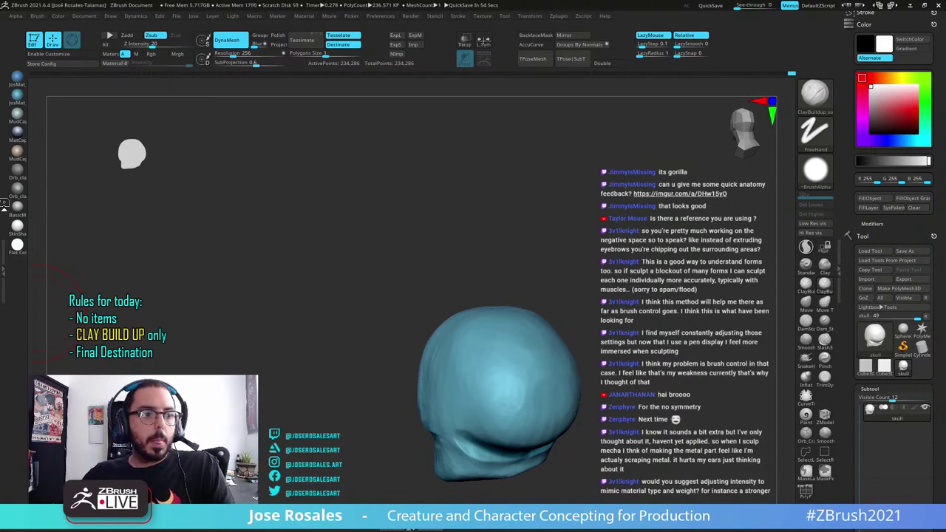
# Carve back the side of the jaw below the zygomatic arch, working forward to the tooth area
pyautogui.moveTo(370, 292); pyautogui.dragTo(462, 465, button='right')
pyautogui.moveTo(459, 388); pyautogui.dragTo(441, 312, button='right')
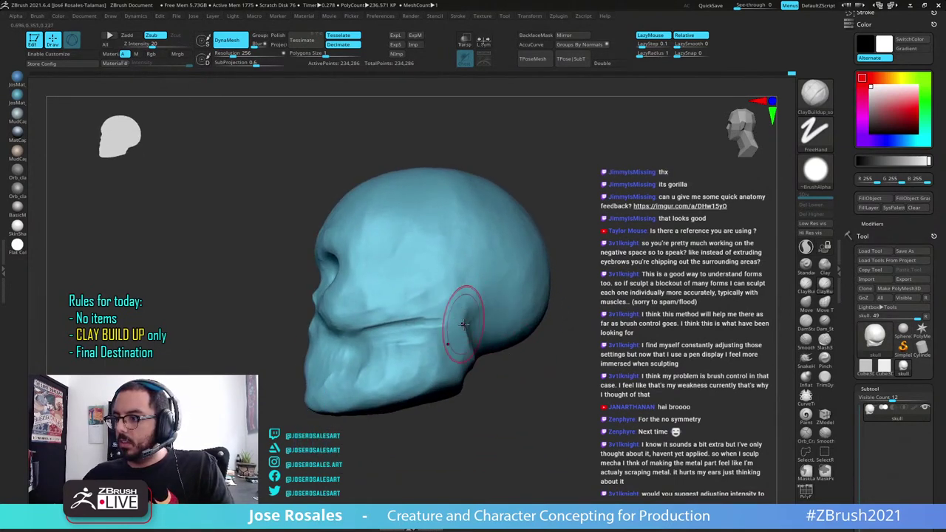
pyautogui.moveTo(463, 323)
pyautogui.mouseDown()
pyautogui.moveTo(445, 320)
pyautogui.moveTo(425, 352)
pyautogui.mouseUp()
pyautogui.moveTo(421, 350); pyautogui.dragTo(416, 334)
pyautogui.moveTo(373, 357); pyautogui.dragTo(362, 386)
pyautogui.moveTo(362, 386); pyautogui.dragTo(411, 383, button='right')
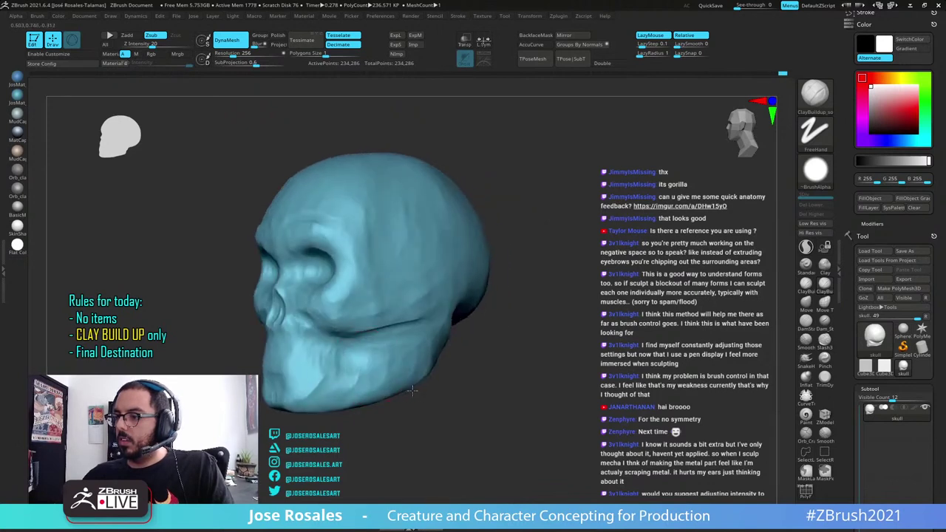
pyautogui.moveTo(333, 368); pyautogui.dragTo(319, 388)
# Shave the forehead just above the brow ridge to soften the crease over the eye socket
pyautogui.moveTo(299, 370); pyautogui.dragTo(330, 361, button='right')
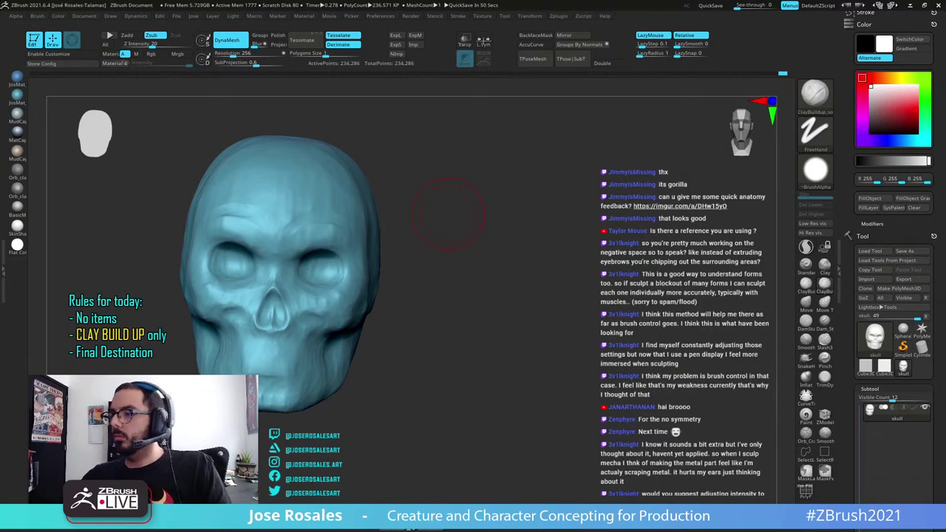
pyautogui.moveTo(448, 215)
pyautogui.mouseDown()
pyautogui.moveTo(369, 229)
pyautogui.moveTo(401, 306)
pyautogui.moveTo(399, 259)
pyautogui.moveTo(437, 226)
pyautogui.mouseUp()
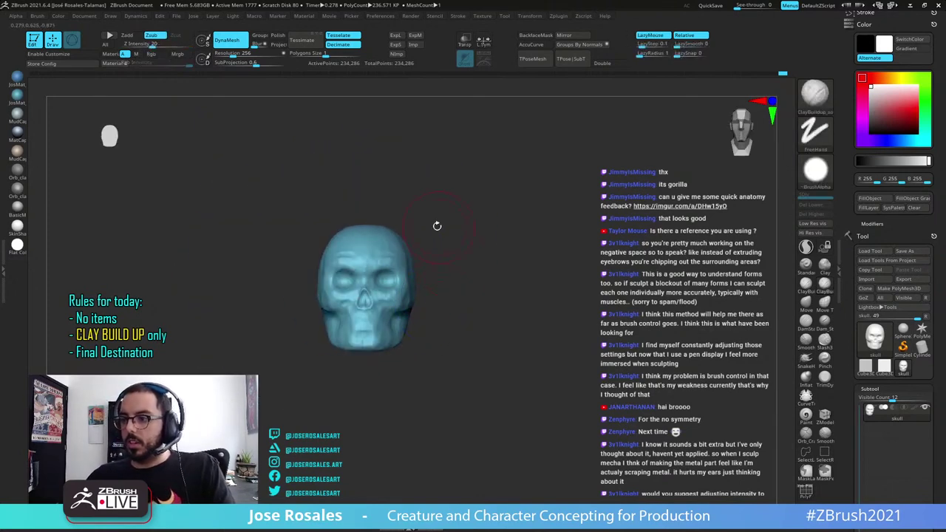
pyautogui.keyDown('alt'); pyautogui.moveTo(311, 335); pyautogui.dragTo(363, 360); pyautogui.keyUp('alt')
pyautogui.moveTo(255, 346); pyautogui.dragTo(375, 367)
pyautogui.moveTo(394, 208); pyautogui.dragTo(404, 207)
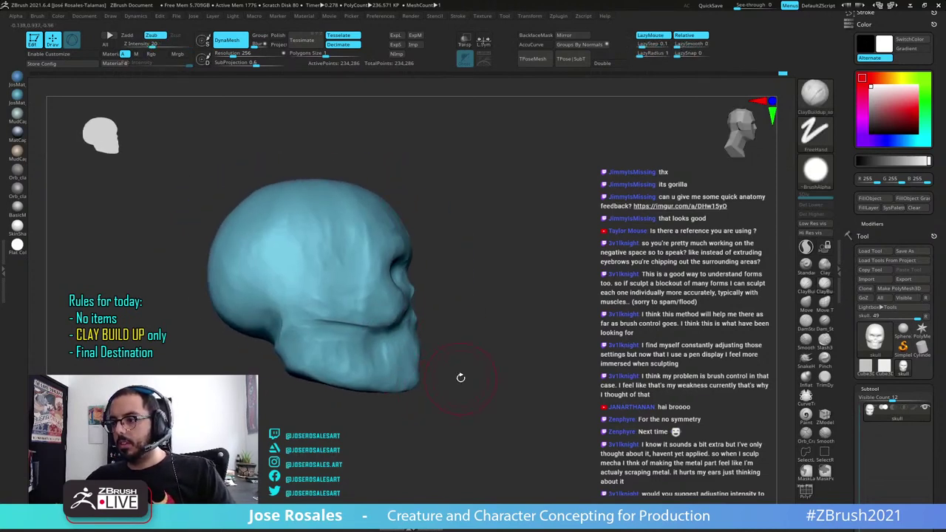
pyautogui.moveTo(394, 377); pyautogui.dragTo(399, 354)
pyautogui.moveTo(411, 227)
pyautogui.keyDown('alt'); pyautogui.mouseDown()
pyautogui.moveTo(369, 272)
pyautogui.moveTo(388, 275)
pyautogui.moveTo(392, 303)
pyautogui.mouseUp(); pyautogui.keyUp('alt')
pyautogui.keyDown('alt'); pyautogui.moveTo(392, 303); pyautogui.dragTo(402, 251); pyautogui.keyUp('alt')
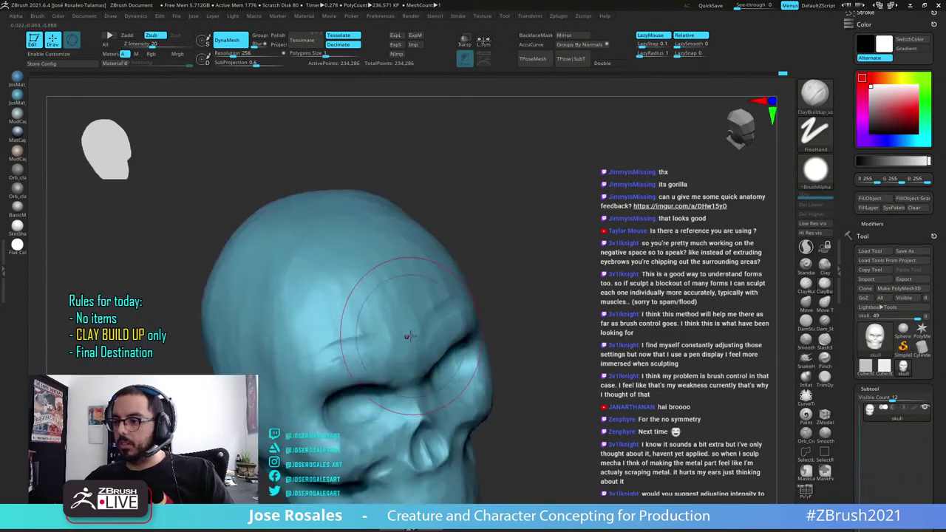
pyautogui.moveTo(363, 288)
pyautogui.mouseDown()
pyautogui.moveTo(361, 250)
pyautogui.moveTo(373, 321)
pyautogui.mouseUp()
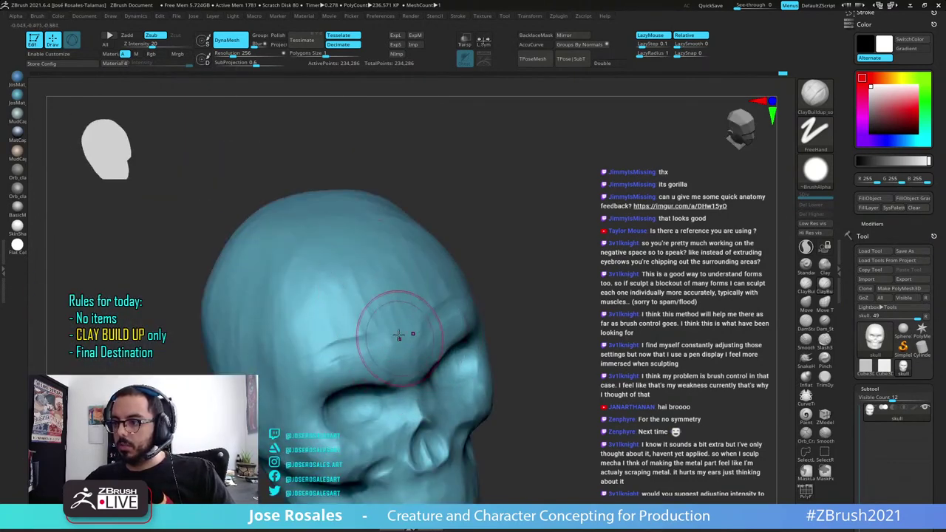
pyautogui.moveTo(393, 331); pyautogui.dragTo(380, 326, button='right')
pyautogui.keyDown('ctrl'); pyautogui.moveTo(349, 282); pyautogui.dragTo(367, 290, button='right'); pyautogui.keyUp('ctrl')
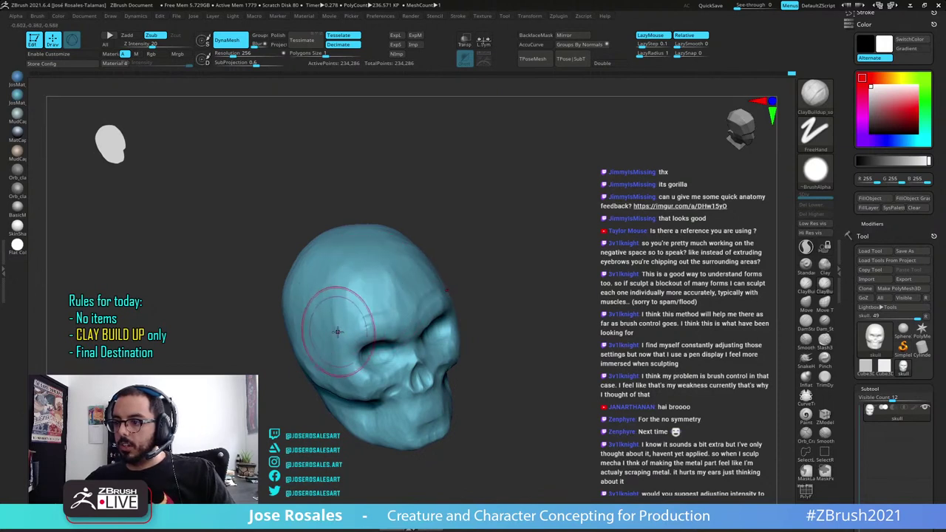
# Hollow the area behind the outer eye socket rim, just above the zygomatic arch
pyautogui.moveTo(342, 352); pyautogui.dragTo(367, 219, button='right')
pyautogui.moveTo(399, 303)
pyautogui.mouseDown(button='right')
pyautogui.moveTo(371, 291)
pyautogui.moveTo(310, 347)
pyautogui.moveTo(345, 367)
pyautogui.mouseUp(button='right')
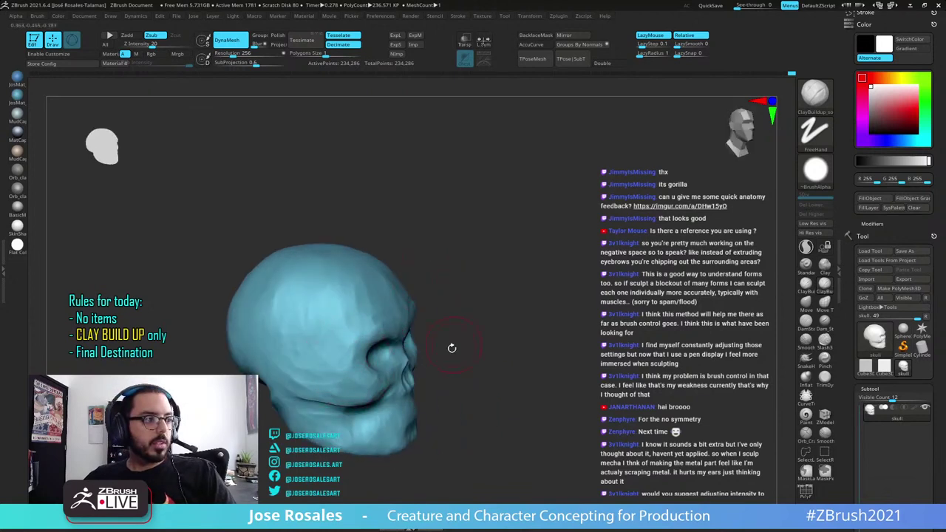
pyautogui.moveTo(451, 347); pyautogui.dragTo(299, 317, button='right')
pyautogui.press('s')
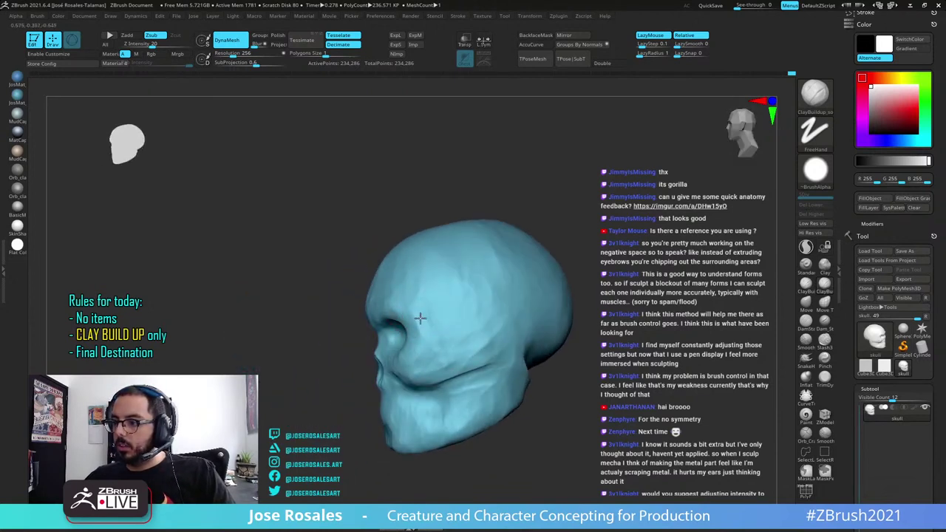
pyautogui.moveTo(420, 323)
pyautogui.mouseDown()
pyautogui.moveTo(425, 346)
pyautogui.moveTo(441, 358)
pyautogui.mouseUp()
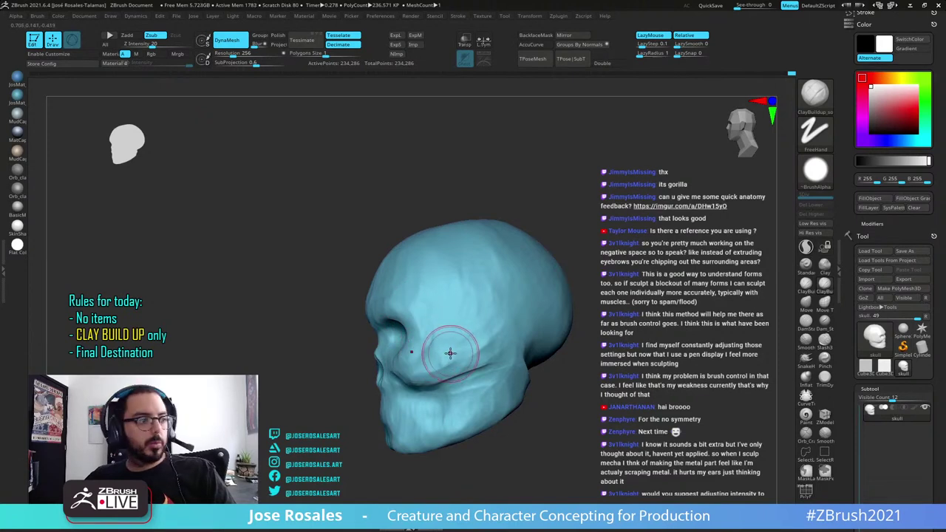
pyautogui.moveTo(432, 323); pyautogui.dragTo(441, 358)
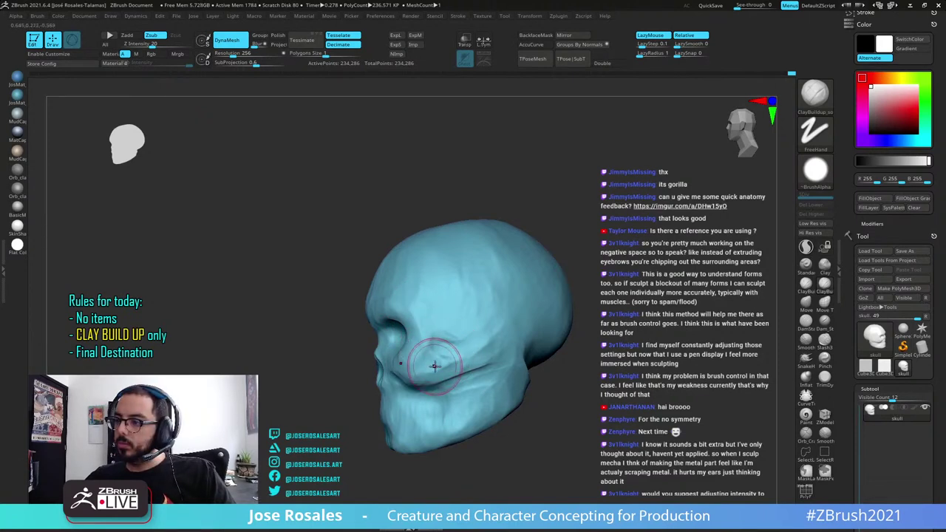
# Cut in under the cheekbone and along the underside of the zygomatic arch
pyautogui.moveTo(441, 361); pyautogui.dragTo(502, 362, button='right')
pyautogui.moveTo(419, 409); pyautogui.dragTo(438, 369, button='right')
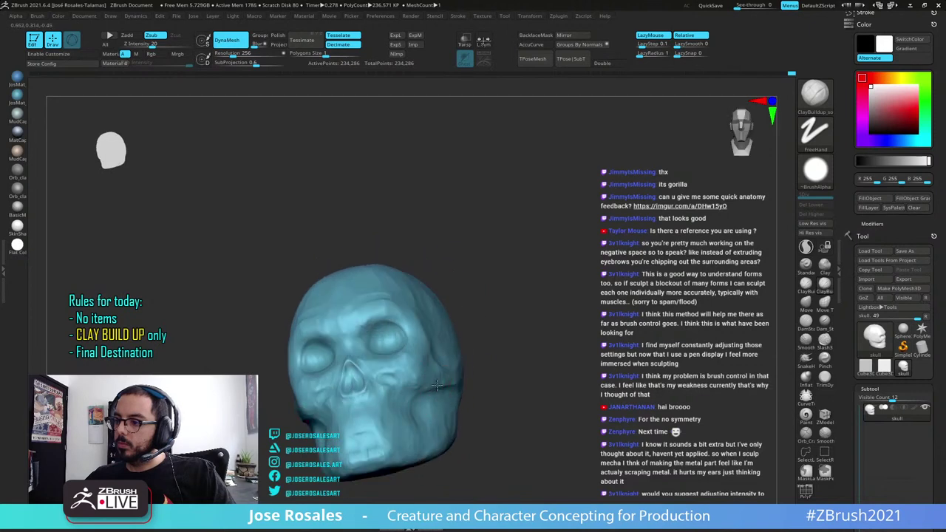
pyautogui.moveTo(429, 393); pyautogui.dragTo(456, 389)
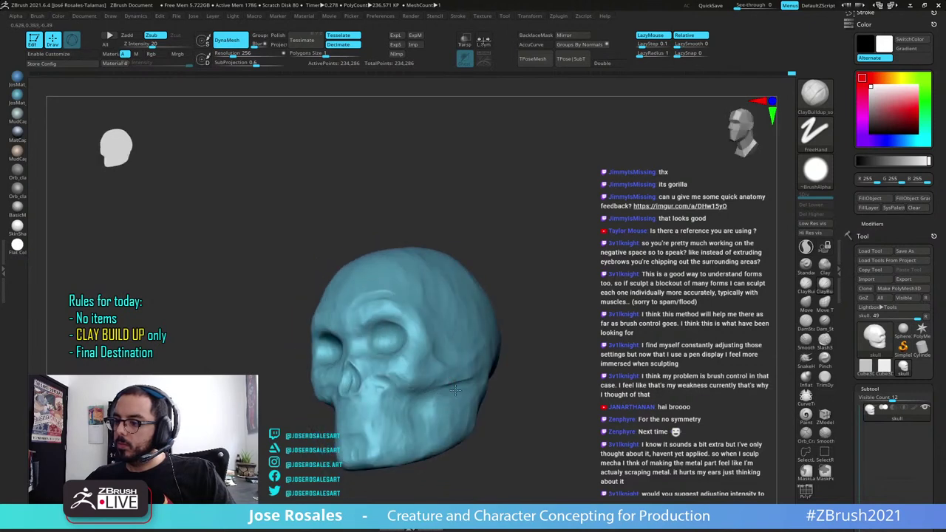
pyautogui.moveTo(475, 378)
pyautogui.mouseDown(button='right')
pyautogui.moveTo(434, 374)
pyautogui.moveTo(459, 369)
pyautogui.moveTo(411, 384)
pyautogui.moveTo(488, 392)
pyautogui.mouseUp(button='right')
pyautogui.moveTo(405, 397); pyautogui.dragTo(398, 393)
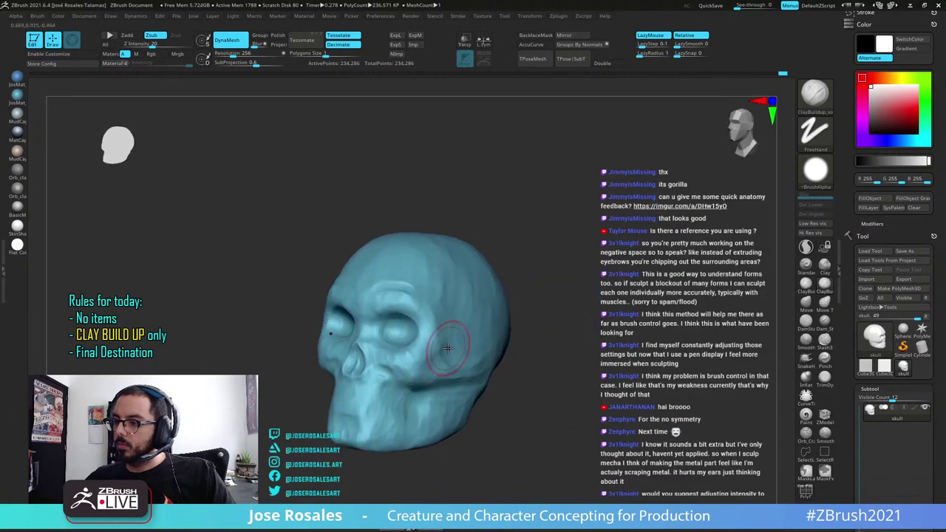
# Shave the temple behind the outer eye socket rim and the side of the cranium with subtractive ClayBuildup strokes
pyautogui.moveTo(427, 296); pyautogui.dragTo(445, 319)
pyautogui.moveTo(448, 339); pyautogui.dragTo(407, 331, button='right')
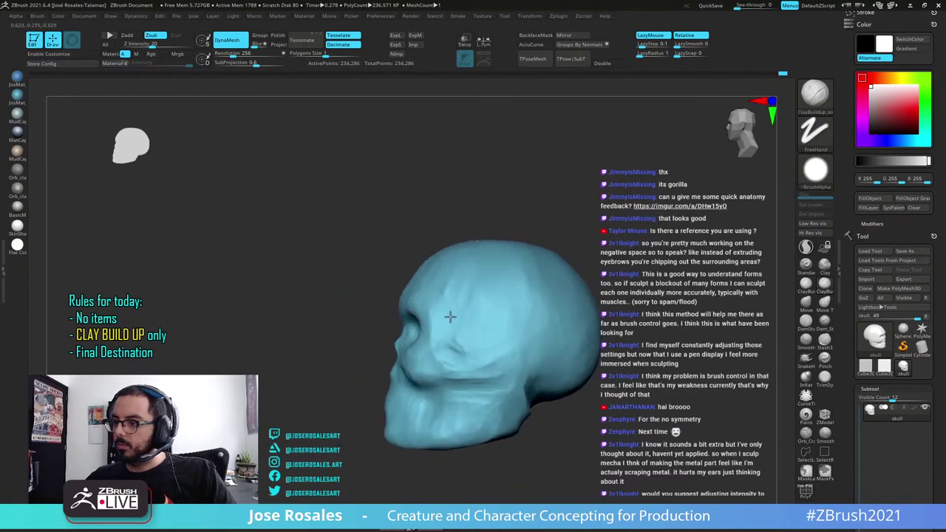
pyautogui.moveTo(455, 334); pyautogui.dragTo(480, 351)
pyautogui.moveTo(483, 354)
pyautogui.keyDown('ctrl'); pyautogui.mouseDown(button='right')
pyautogui.moveTo(492, 327)
pyautogui.moveTo(443, 322)
pyautogui.moveTo(458, 337)
pyautogui.mouseUp(button='right'); pyautogui.keyUp('ctrl')
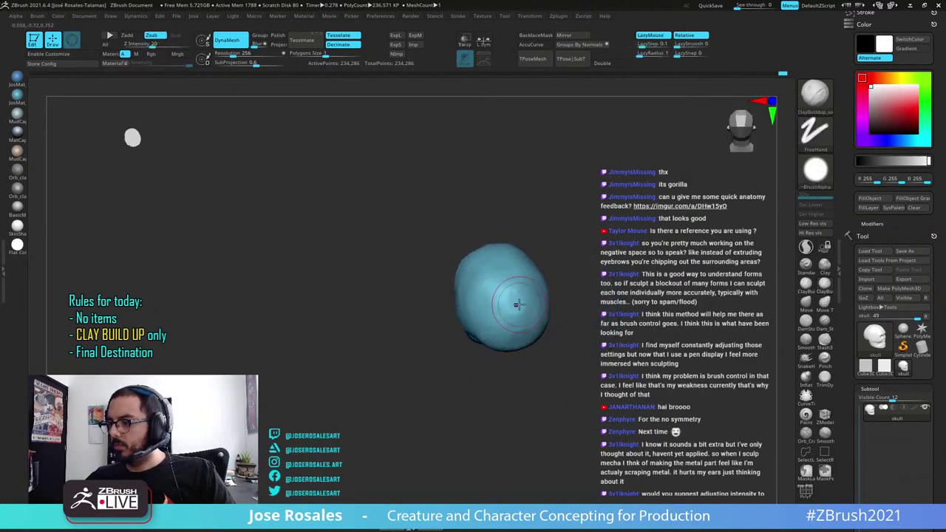
pyautogui.moveTo(494, 307); pyautogui.dragTo(502, 277)
pyautogui.moveTo(490, 306); pyautogui.dragTo(545, 277, button='right')
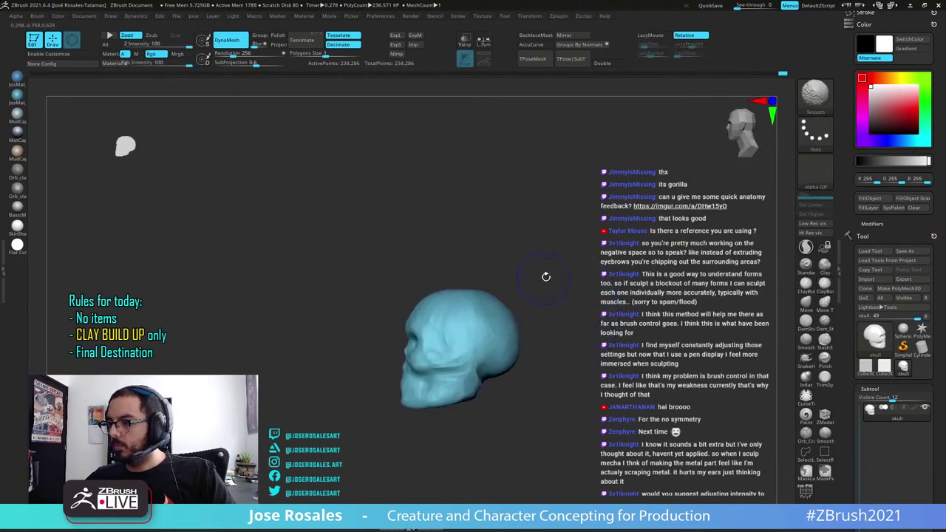
# Carve the rear side of the jaw below the back end of the zygomatic arch
pyautogui.press('s')
pyautogui.moveTo(536, 363)
pyautogui.keyDown('ctrl'); pyautogui.mouseDown(button='right')
pyautogui.moveTo(555, 408)
pyautogui.moveTo(499, 396)
pyautogui.mouseUp(button='right'); pyautogui.keyUp('ctrl')
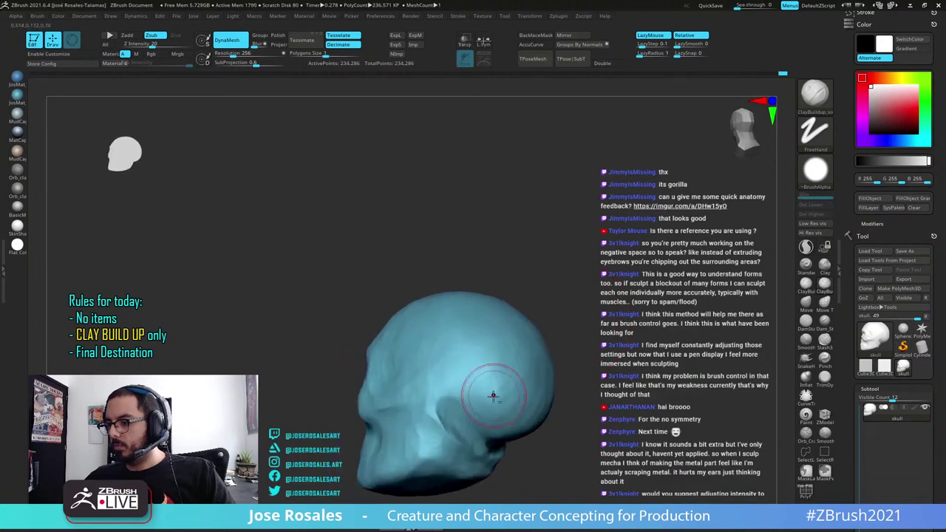
pyautogui.moveTo(431, 453)
pyautogui.mouseDown()
pyautogui.moveTo(443, 415)
pyautogui.moveTo(484, 462)
pyautogui.moveTo(484, 447)
pyautogui.mouseUp()
pyautogui.moveTo(449, 410); pyautogui.dragTo(432, 417)
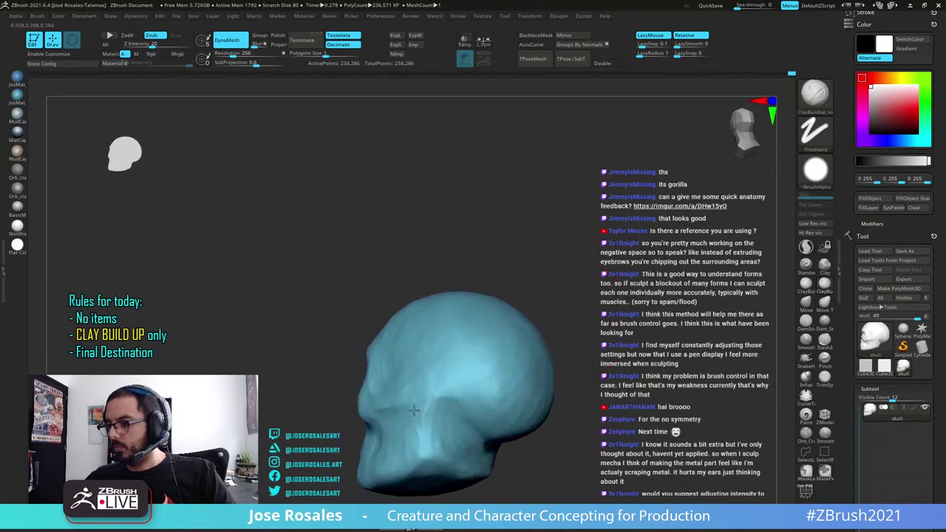
pyautogui.moveTo(432, 433); pyautogui.dragTo(473, 423, button='right')
pyautogui.moveTo(528, 373); pyautogui.dragTo(480, 386, button='right')
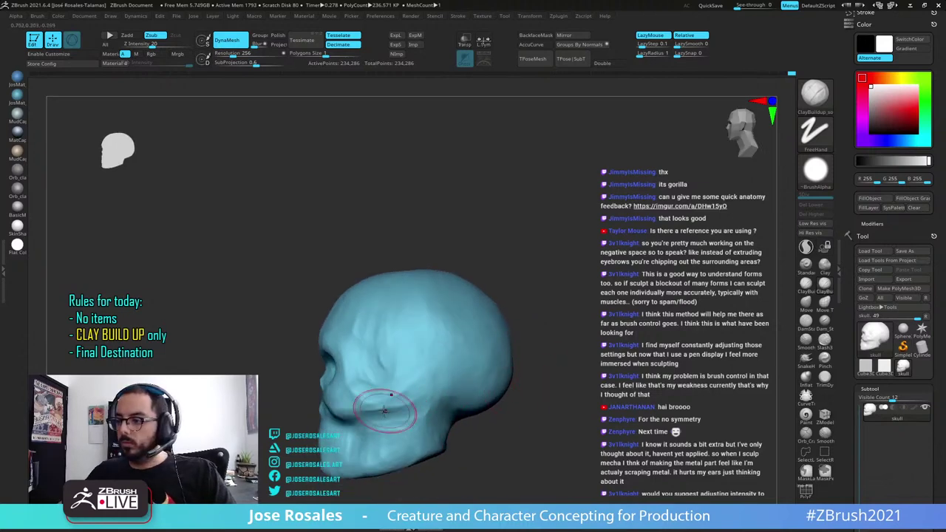
pyautogui.moveTo(384, 411)
pyautogui.mouseDown(button='right')
pyautogui.moveTo(433, 415)
pyautogui.moveTo(443, 401)
pyautogui.moveTo(410, 385)
pyautogui.moveTo(451, 365)
pyautogui.moveTo(410, 347)
pyautogui.moveTo(466, 351)
pyautogui.mouseUp(button='right')
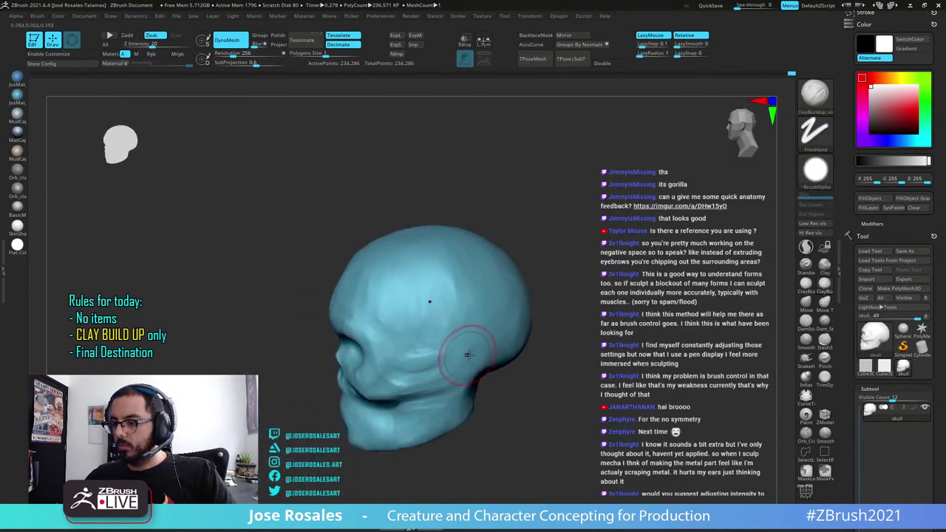
# Cut along the upper edge of the zygomatic arch and into the temple above it
pyautogui.moveTo(393, 362)
pyautogui.keyDown('alt'); pyautogui.mouseDown(button='right')
pyautogui.moveTo(424, 366)
pyautogui.moveTo(433, 381)
pyautogui.mouseUp(button='right'); pyautogui.keyUp('alt')
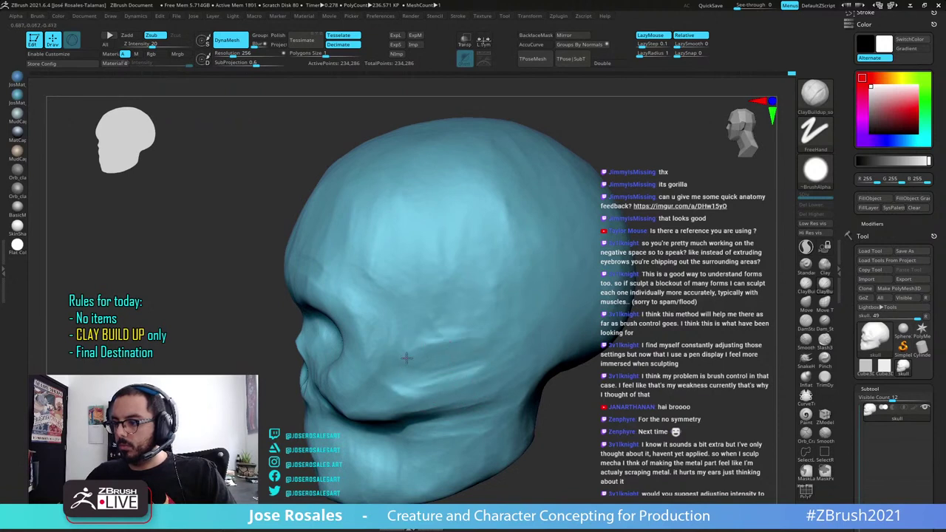
pyautogui.moveTo(408, 358); pyautogui.dragTo(486, 341)
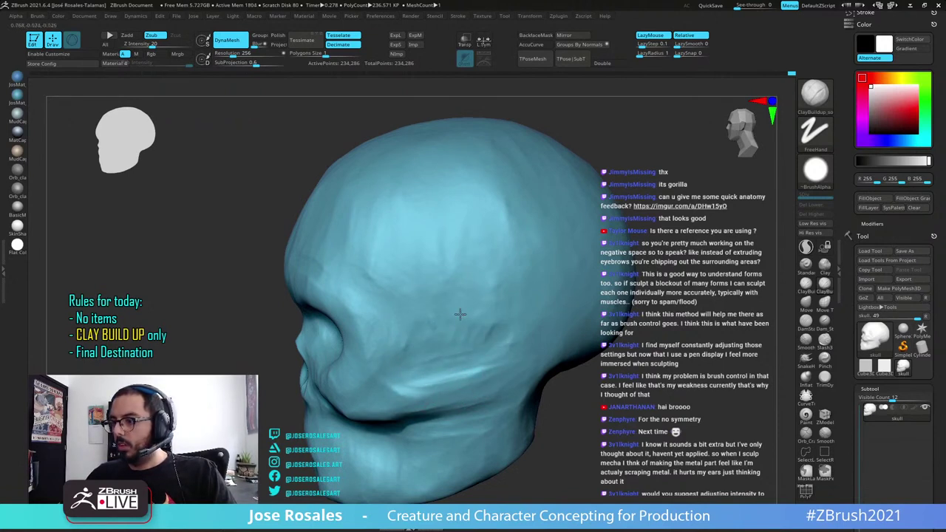
pyautogui.moveTo(416, 348)
pyautogui.keyDown('ctrl'); pyautogui.mouseDown(button='right')
pyautogui.moveTo(441, 303)
pyautogui.moveTo(477, 297)
pyautogui.mouseUp(button='right'); pyautogui.keyUp('ctrl')
pyautogui.press('s')
pyautogui.moveTo(477, 297); pyautogui.dragTo(469, 298)
pyautogui.press('s')
pyautogui.moveTo(407, 316); pyautogui.dragTo(411, 315)
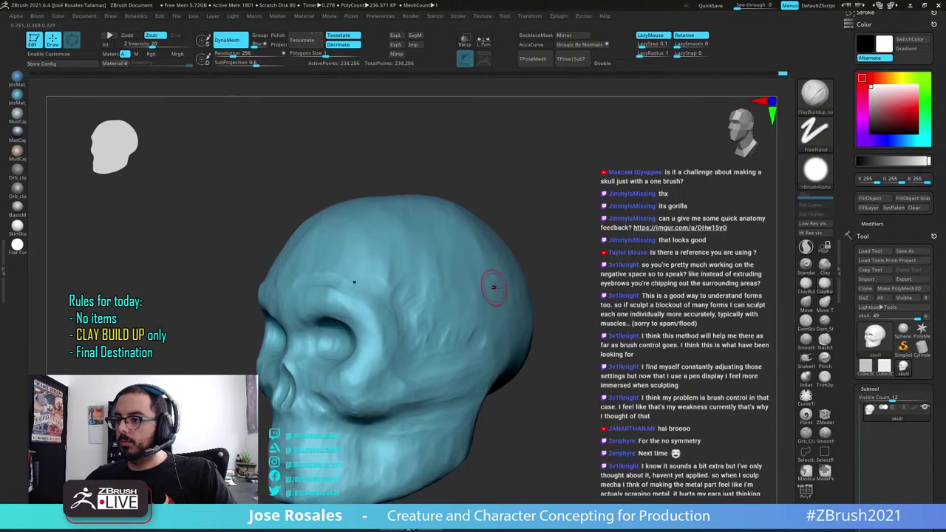
# Carve the rear of the temple where it meets the side of the cranium
pyautogui.moveTo(494, 283)
pyautogui.keyDown('ctrl'); pyautogui.mouseDown(button='right')
pyautogui.moveTo(428, 310)
pyautogui.moveTo(406, 309)
pyautogui.mouseUp(button='right'); pyautogui.keyUp('ctrl')
pyautogui.moveTo(468, 301)
pyautogui.mouseDown()
pyautogui.moveTo(461, 320)
pyautogui.moveTo(494, 308)
pyautogui.mouseUp()
pyautogui.moveTo(503, 301); pyautogui.dragTo(526, 293, button='right')
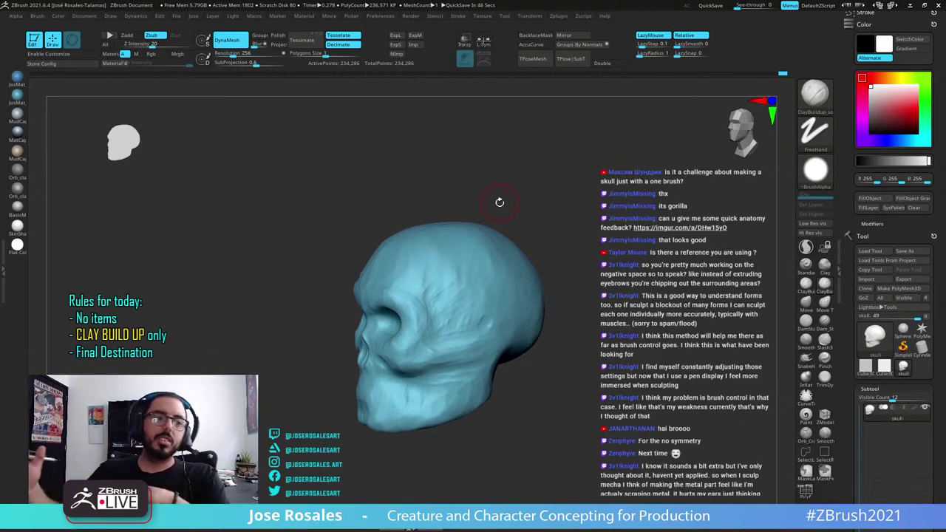
pyautogui.moveTo(476, 347); pyautogui.dragTo(538, 347, button='right')
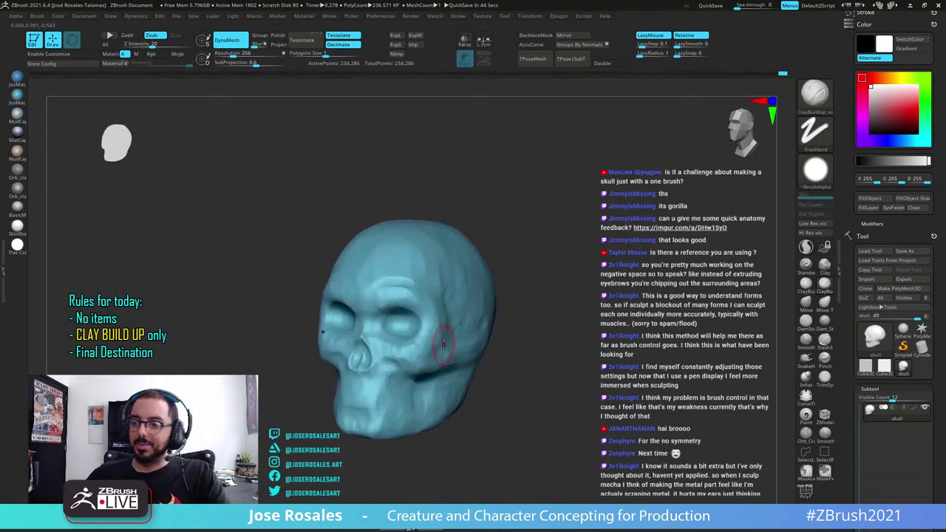
# Shave the front side of the lower jaw from the cheek area forward to the chin
pyautogui.keyDown('ctrl'); pyautogui.moveTo(373, 338); pyautogui.dragTo(372, 403, button='right'); pyautogui.keyUp('ctrl')
pyautogui.moveTo(414, 403)
pyautogui.keyDown('alt'); pyautogui.mouseDown(button='right')
pyautogui.moveTo(407, 316)
pyautogui.moveTo(400, 386)
pyautogui.mouseUp(button='right'); pyautogui.keyUp('alt')
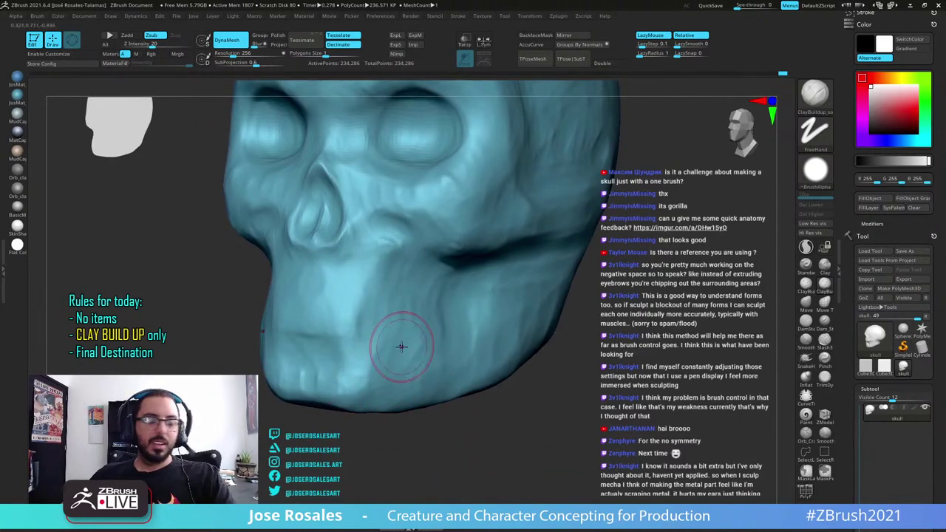
pyautogui.keyDown('ctrl'); pyautogui.moveTo(401, 344); pyautogui.dragTo(399, 310, button='right'); pyautogui.keyUp('ctrl')
pyautogui.moveTo(444, 356); pyautogui.dragTo(386, 362, button='right')
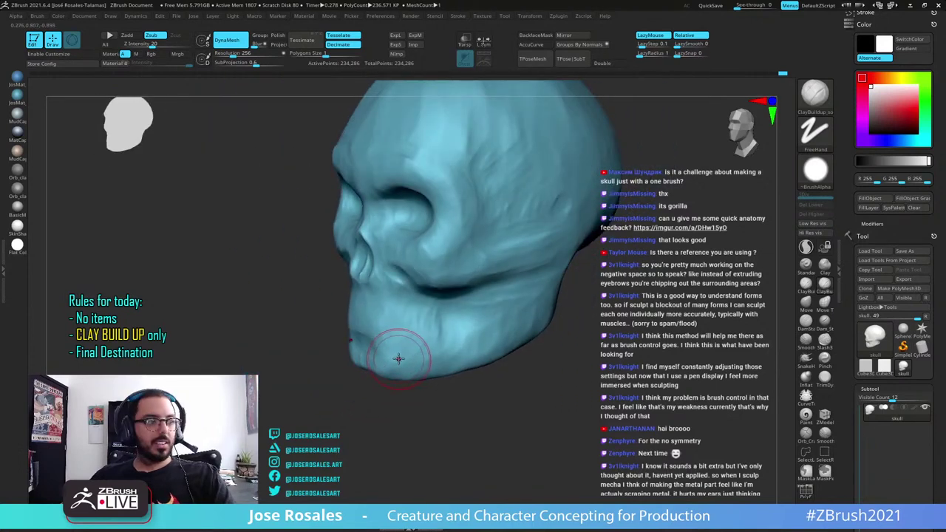
pyautogui.moveTo(419, 343)
pyautogui.mouseDown()
pyautogui.moveTo(437, 340)
pyautogui.moveTo(381, 373)
pyautogui.moveTo(374, 346)
pyautogui.mouseUp()
pyautogui.moveTo(367, 344); pyautogui.dragTo(401, 324, button='right')
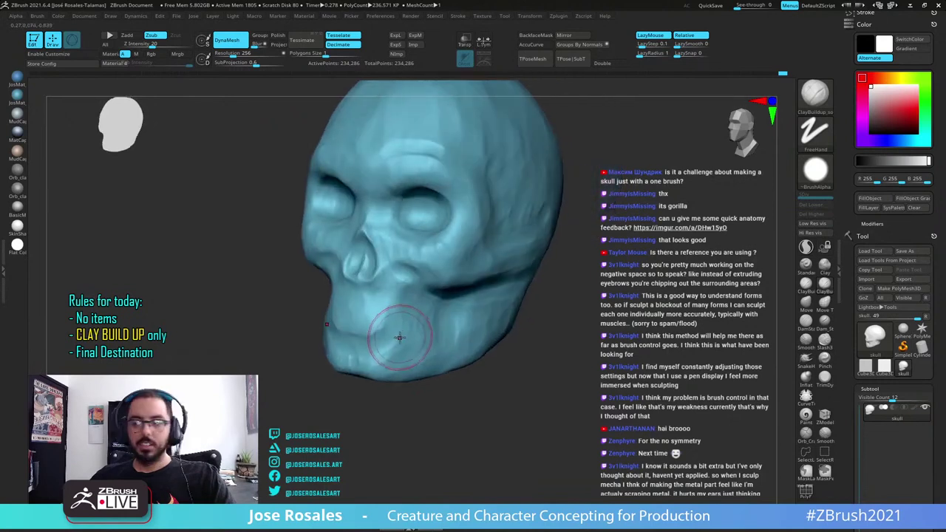
pyautogui.moveTo(402, 324)
pyautogui.mouseDown()
pyautogui.moveTo(385, 346)
pyautogui.moveTo(391, 320)
pyautogui.moveTo(376, 334)
pyautogui.mouseUp()
# Deepen the plane beside the tooth area, between the front of the jaw and its rear corner
pyautogui.moveTo(334, 353); pyautogui.dragTo(412, 328, button='right')
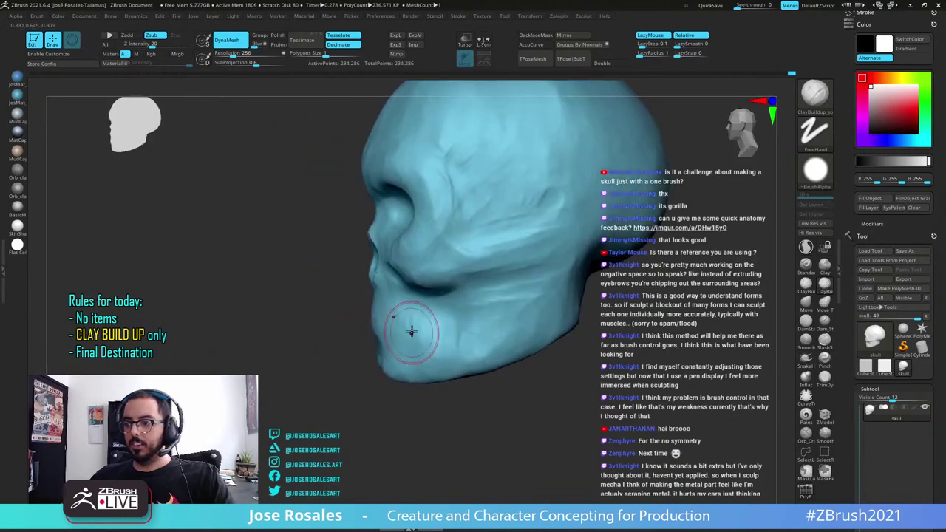
pyautogui.moveTo(430, 322)
pyautogui.mouseDown()
pyautogui.moveTo(396, 348)
pyautogui.moveTo(423, 344)
pyautogui.moveTo(415, 338)
pyautogui.mouseUp()
pyautogui.moveTo(427, 326); pyautogui.dragTo(424, 340, button='right')
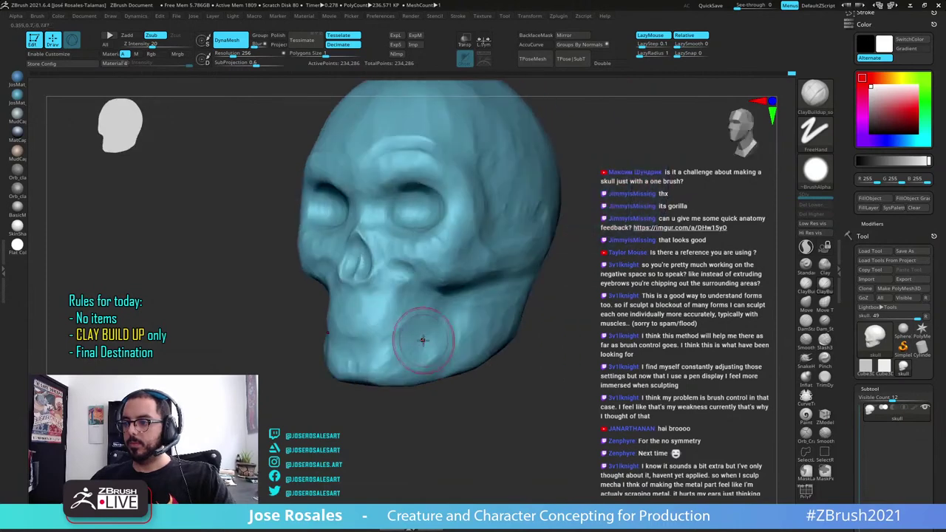
pyautogui.moveTo(423, 340); pyautogui.dragTo(410, 329)
pyautogui.moveTo(402, 341); pyautogui.dragTo(431, 359, button='right')
pyautogui.moveTo(276, 339)
pyautogui.mouseDown(button='right')
pyautogui.moveTo(285, 352)
pyautogui.moveTo(296, 327)
pyautogui.mouseUp(button='right')
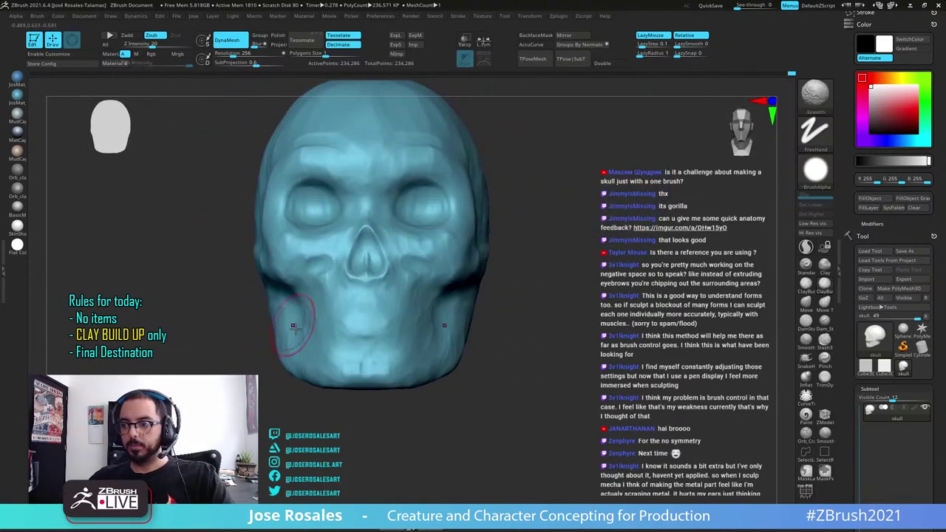
# Carve along the side of the lower jaw from its rear toward the chin
pyautogui.keyDown('ctrl'); pyautogui.moveTo(378, 363); pyautogui.dragTo(378, 336, button='right'); pyautogui.keyUp('ctrl')
pyautogui.moveTo(506, 330)
pyautogui.mouseDown(button='right')
pyautogui.moveTo(481, 346)
pyautogui.moveTo(450, 325)
pyautogui.mouseUp(button='right')
pyautogui.moveTo(473, 331); pyautogui.dragTo(416, 356)
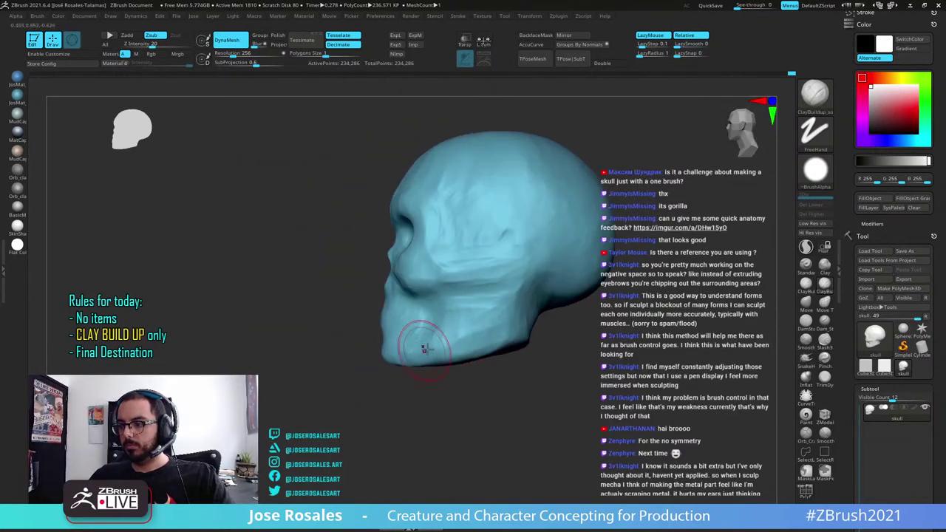
pyautogui.moveTo(500, 334)
pyautogui.mouseDown(button='right')
pyautogui.moveTo(496, 342)
pyautogui.moveTo(526, 324)
pyautogui.moveTo(532, 305)
pyautogui.mouseUp(button='right')
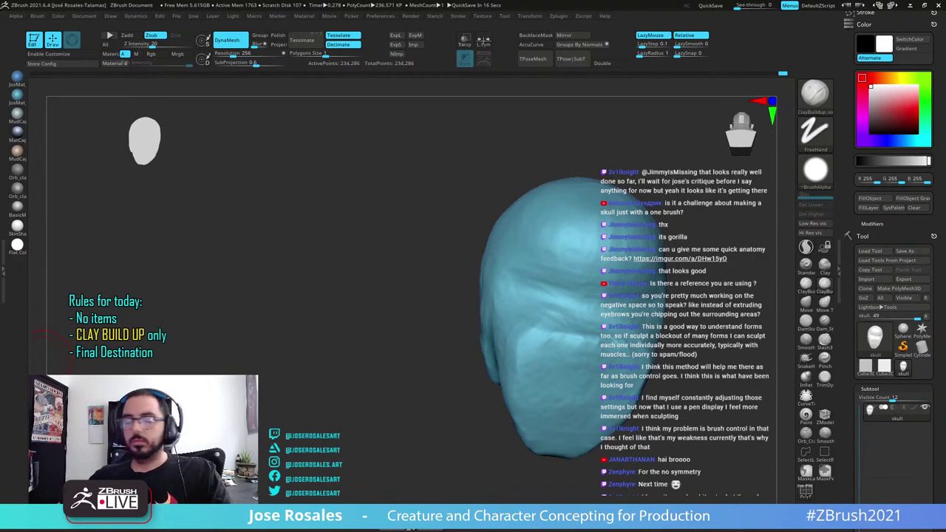
# Trim the underside edge of the jaw from the chin back along its side
pyautogui.moveTo(566, 320)
pyautogui.mouseDown(button='right')
pyautogui.moveTo(441, 281)
pyautogui.moveTo(416, 247)
pyautogui.moveTo(446, 265)
pyautogui.moveTo(437, 350)
pyautogui.moveTo(408, 325)
pyautogui.mouseUp(button='right')
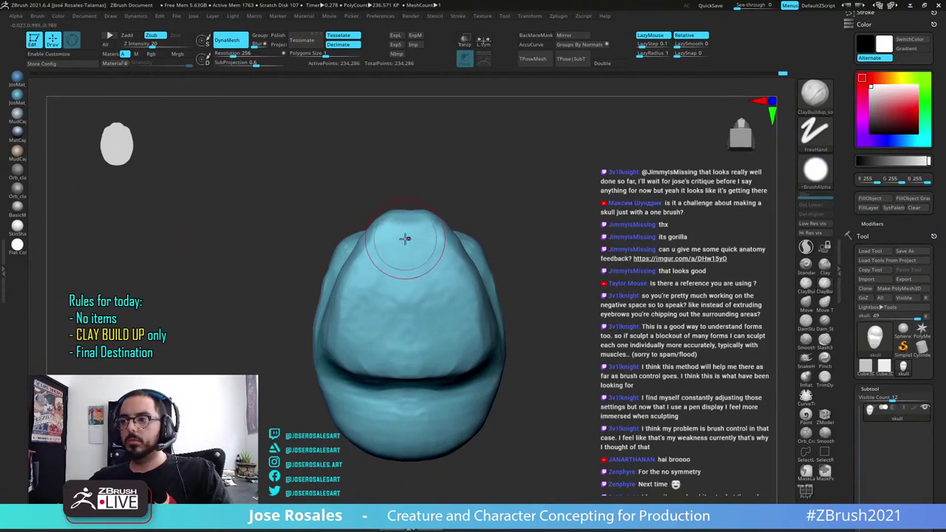
pyautogui.moveTo(399, 242)
pyautogui.mouseDown(button='right')
pyautogui.moveTo(394, 251)
pyautogui.moveTo(386, 200)
pyautogui.mouseUp(button='right')
pyautogui.moveTo(386, 201)
pyautogui.mouseDown()
pyautogui.moveTo(393, 208)
pyautogui.moveTo(355, 238)
pyautogui.moveTo(378, 201)
pyautogui.moveTo(351, 275)
pyautogui.mouseUp()
pyautogui.moveTo(351, 275)
pyautogui.mouseDown(button='right')
pyautogui.moveTo(346, 238)
pyautogui.moveTo(313, 277)
pyautogui.moveTo(319, 287)
pyautogui.moveTo(424, 253)
pyautogui.moveTo(332, 249)
pyautogui.moveTo(378, 307)
pyautogui.mouseUp(button='right')
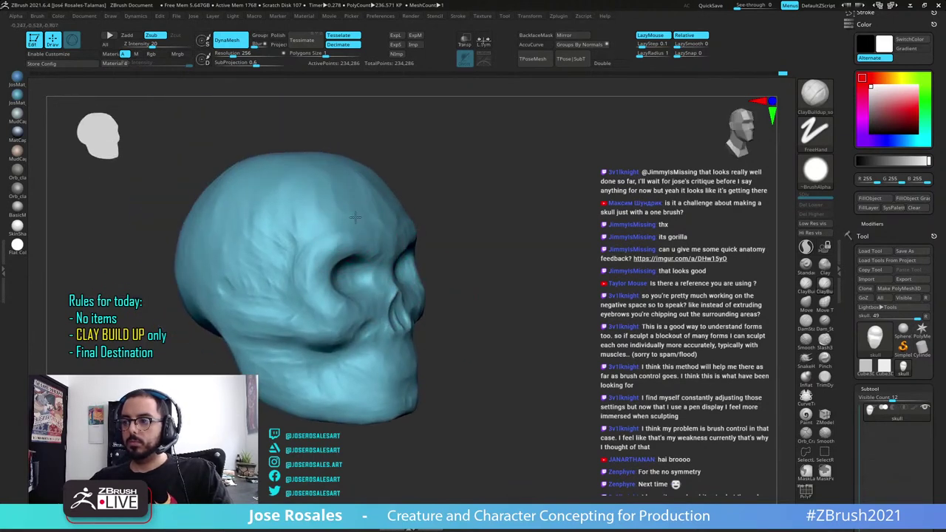
# Shave the forehead above the brow ridge, from over the eye socket across to the centre
pyautogui.moveTo(355, 217); pyautogui.dragTo(326, 225)
pyautogui.moveTo(352, 230); pyautogui.dragTo(314, 223, button='right')
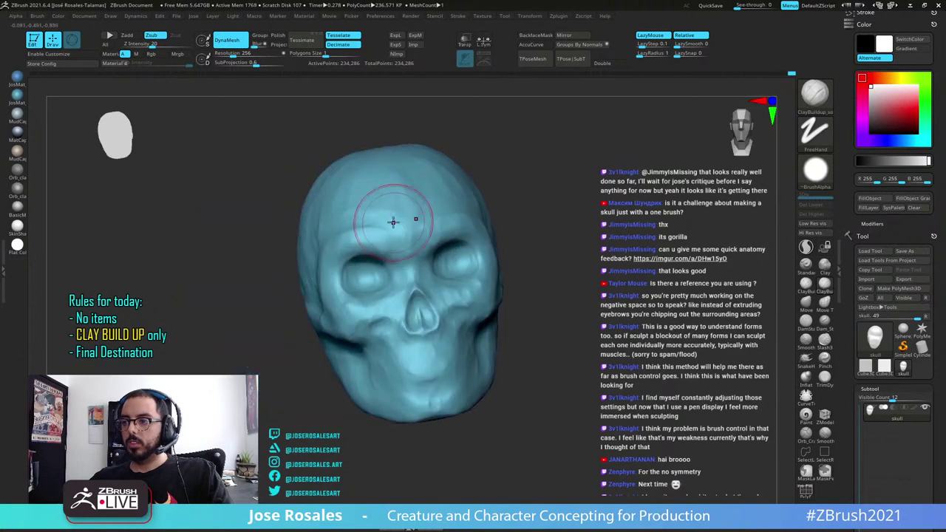
pyautogui.moveTo(404, 218); pyautogui.dragTo(442, 207, button='right')
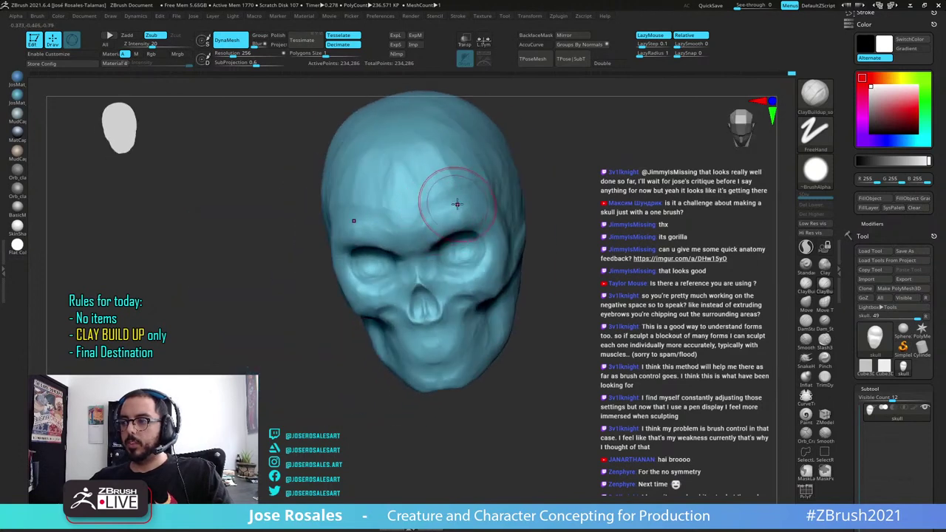
pyautogui.moveTo(419, 189)
pyautogui.mouseDown()
pyautogui.moveTo(432, 202)
pyautogui.moveTo(461, 173)
pyautogui.moveTo(492, 192)
pyautogui.moveTo(445, 179)
pyautogui.mouseUp()
pyautogui.moveTo(450, 188); pyautogui.dragTo(477, 169, button='right')
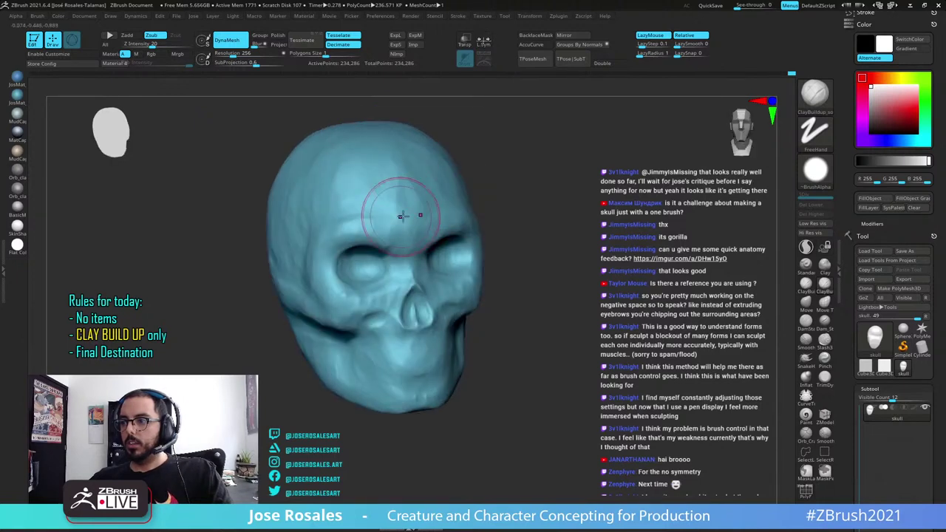
pyautogui.moveTo(405, 213); pyautogui.dragTo(398, 215)
pyautogui.moveTo(413, 213)
pyautogui.mouseDown(button='right')
pyautogui.moveTo(471, 201)
pyautogui.moveTo(518, 164)
pyautogui.mouseUp(button='right')
# Carve the side of the cranium upward from behind the zygomatic arch across the temple
pyautogui.keyDown('ctrl'); pyautogui.moveTo(336, 277); pyautogui.dragTo(362, 276, button='right'); pyautogui.keyUp('ctrl')
pyautogui.moveTo(362, 277); pyautogui.dragTo(318, 276, button='right')
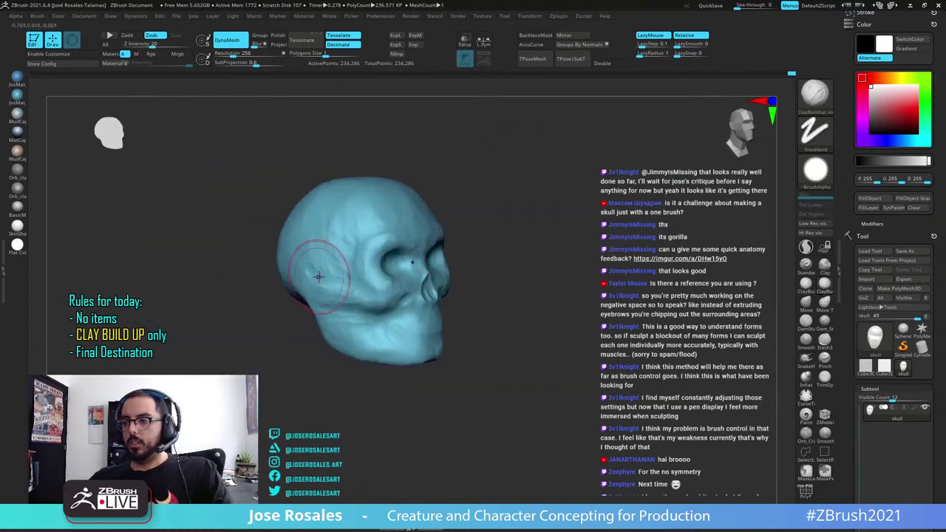
pyautogui.moveTo(336, 272); pyautogui.dragTo(347, 241)
pyautogui.moveTo(334, 245); pyautogui.dragTo(369, 245, button='right')
pyautogui.moveTo(332, 284); pyautogui.dragTo(341, 257)
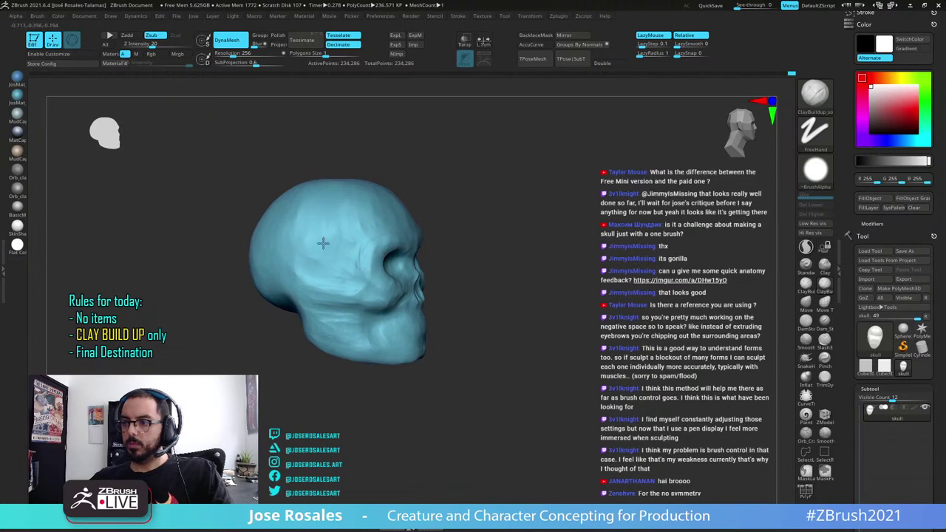
pyautogui.moveTo(331, 239); pyautogui.dragTo(368, 225, button='right')
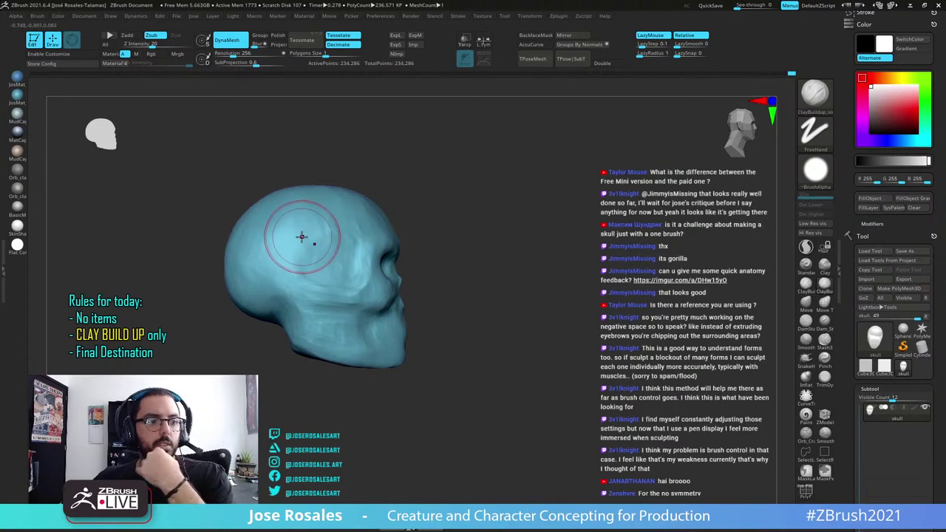
# Carve below the cheekbone and down the side of the upper jaw beside the nose
pyautogui.moveTo(428, 259)
pyautogui.mouseDown(button='right')
pyautogui.moveTo(407, 274)
pyautogui.moveTo(375, 358)
pyautogui.moveTo(429, 310)
pyautogui.moveTo(469, 337)
pyautogui.mouseUp(button='right')
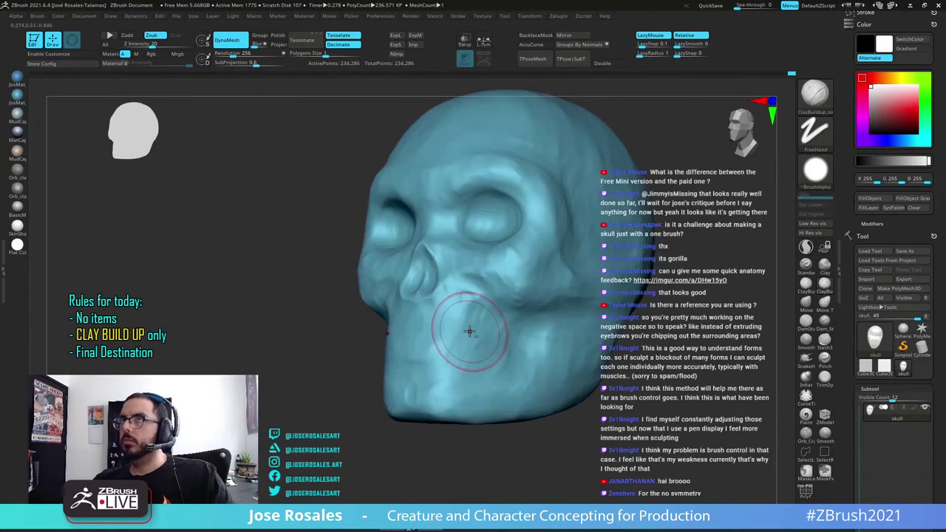
pyautogui.moveTo(502, 325); pyautogui.dragTo(640, 313)
pyautogui.moveTo(509, 317); pyautogui.dragTo(406, 332, button='right')
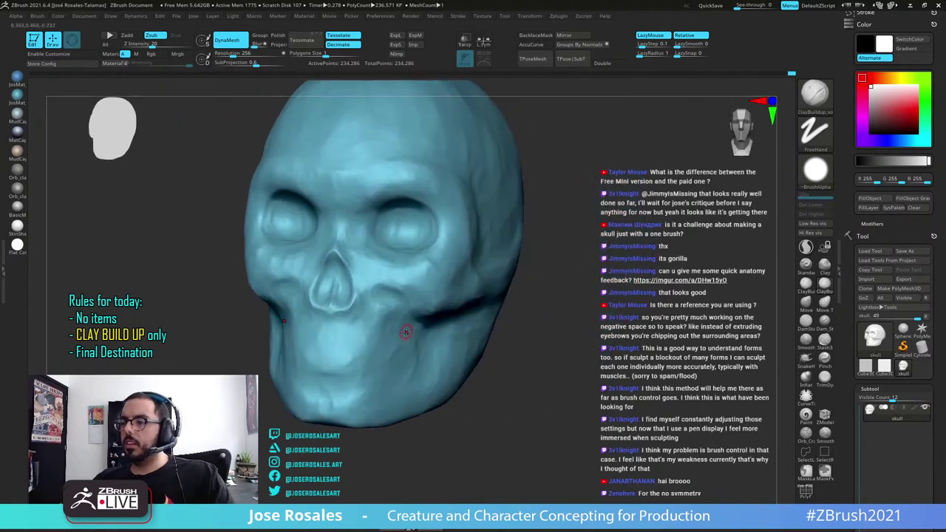
pyautogui.moveTo(396, 348)
pyautogui.mouseDown()
pyautogui.moveTo(382, 308)
pyautogui.moveTo(395, 314)
pyautogui.mouseUp()
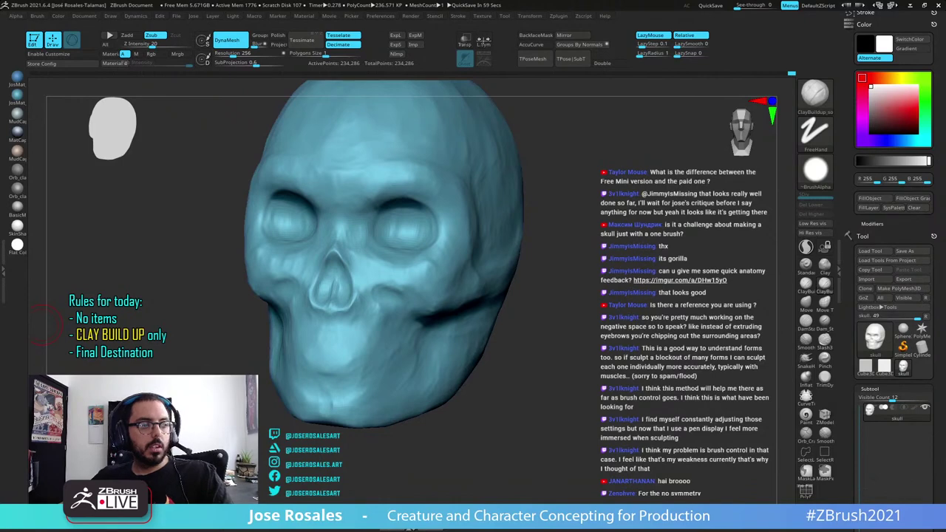
pyautogui.moveTo(206, 322); pyautogui.dragTo(52, 320)
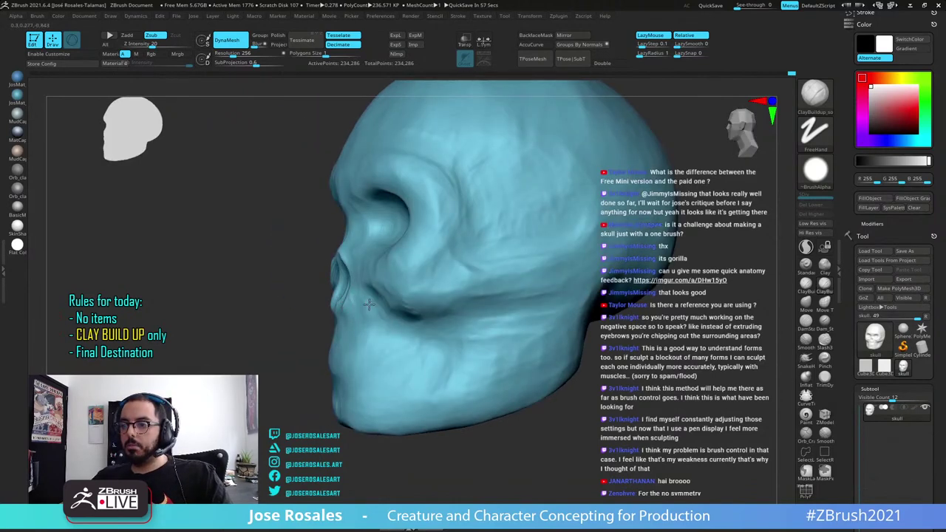
# Cut in beneath the front of the cheekbone to sharpen its lower edge
pyautogui.moveTo(373, 305); pyautogui.dragTo(415, 306, button='right')
pyautogui.moveTo(415, 307); pyautogui.dragTo(432, 299)
pyautogui.moveTo(436, 295)
pyautogui.mouseDown(button='right')
pyautogui.moveTo(389, 302)
pyautogui.moveTo(428, 295)
pyautogui.mouseUp(button='right')
pyautogui.moveTo(458, 264)
pyautogui.keyDown('ctrl'); pyautogui.mouseDown(button='right')
pyautogui.moveTo(425, 258)
pyautogui.moveTo(444, 267)
pyautogui.mouseUp(button='right'); pyautogui.keyUp('ctrl')
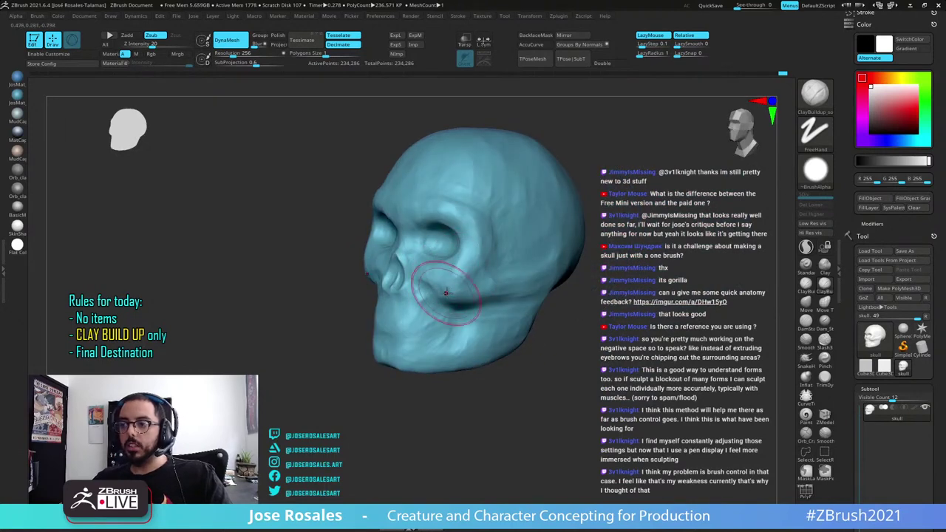
pyautogui.moveTo(483, 272); pyautogui.dragTo(463, 269, button='right')
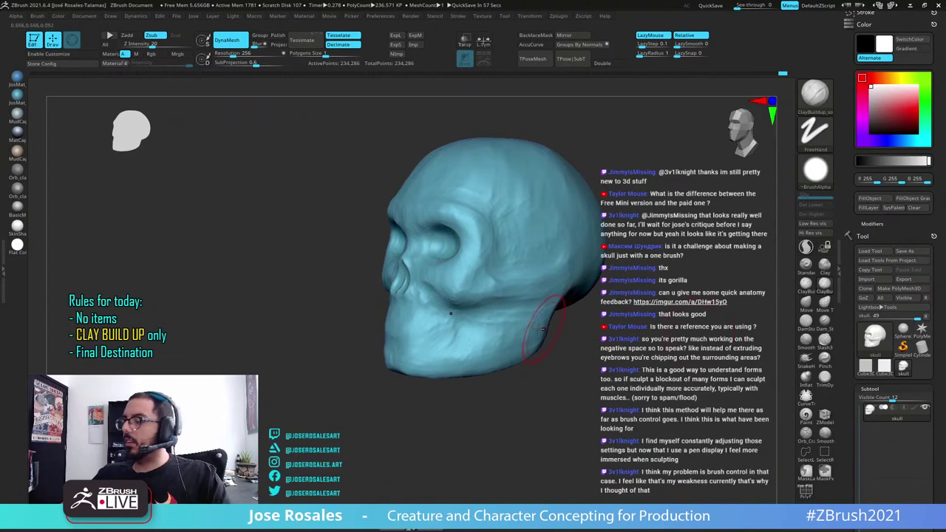
# Hollow the upper jaw between the nasal opening and the underside of the cheekbone
pyautogui.moveTo(540, 329); pyautogui.dragTo(591, 370, button='right')
pyautogui.moveTo(547, 296); pyautogui.dragTo(512, 230, button='right')
pyautogui.moveTo(452, 277); pyautogui.dragTo(480, 251, button='right')
pyautogui.moveTo(463, 245); pyautogui.dragTo(461, 266)
pyautogui.moveTo(503, 264); pyautogui.dragTo(445, 257, button='right')
pyautogui.moveTo(445, 255); pyautogui.dragTo(438, 254)
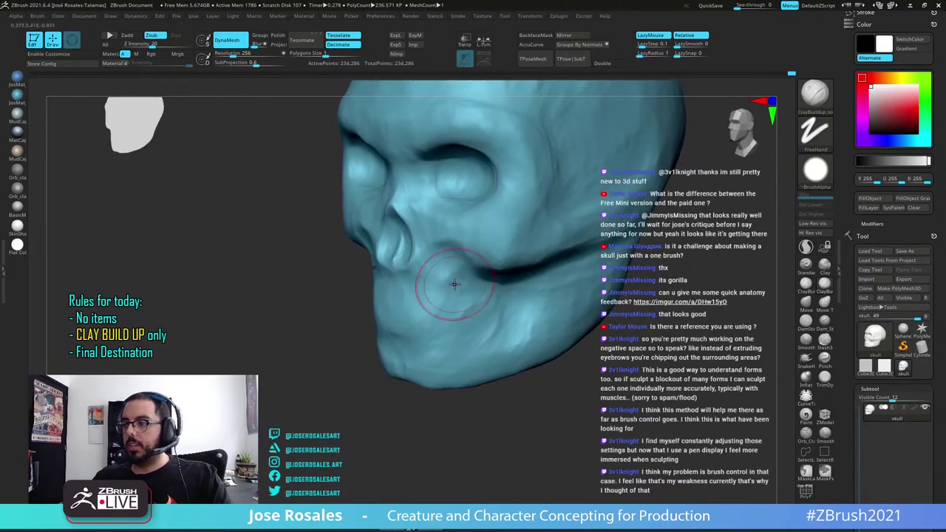
# Carve the surface between the nasal opening and the front of the cheekbone
pyautogui.moveTo(416, 286); pyautogui.dragTo(447, 275, button='right')
pyautogui.moveTo(459, 243); pyautogui.dragTo(443, 242)
pyautogui.keyDown('alt'); pyautogui.moveTo(622, 270); pyautogui.dragTo(601, 329, button='right'); pyautogui.keyUp('alt')
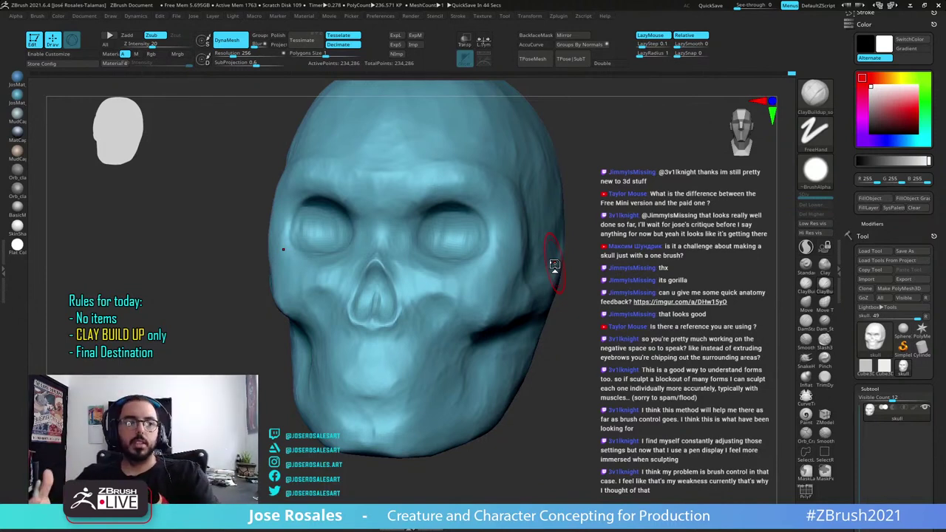
# Adjust the brush size and carve the side of the jaw directly beneath the cheekbone and zygomatic arch
pyautogui.moveTo(565, 255)
pyautogui.keyDown('alt'); pyautogui.mouseDown()
pyautogui.moveTo(537, 197)
pyautogui.moveTo(545, 261)
pyautogui.moveTo(572, 263)
pyautogui.mouseUp(); pyautogui.keyUp('alt')
pyautogui.press('s')
pyautogui.moveTo(593, 211); pyautogui.dragTo(598, 258)
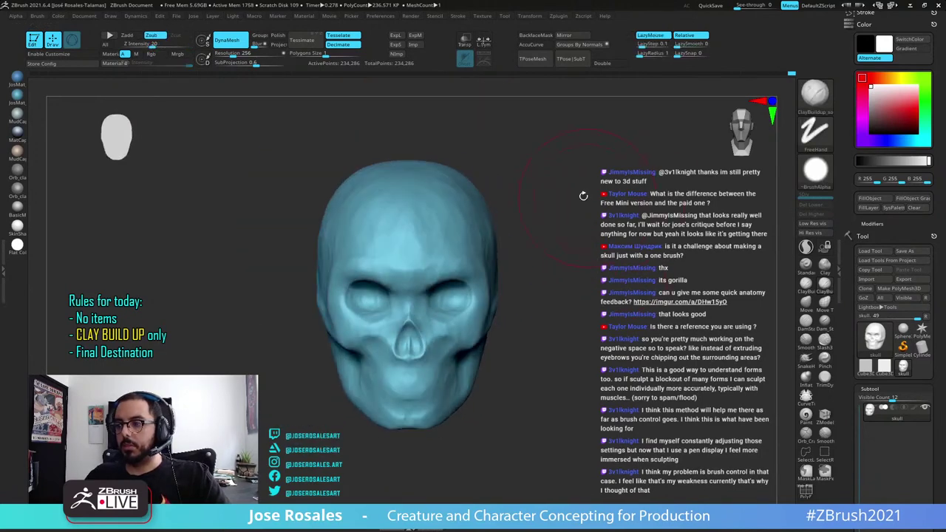
pyautogui.moveTo(505, 239); pyautogui.dragTo(454, 191)
pyautogui.moveTo(568, 384)
pyautogui.keyDown('alt'); pyautogui.mouseDown()
pyautogui.moveTo(551, 345)
pyautogui.moveTo(562, 399)
pyautogui.mouseUp(); pyautogui.keyUp('alt')
pyautogui.moveTo(576, 370); pyautogui.dragTo(449, 355)
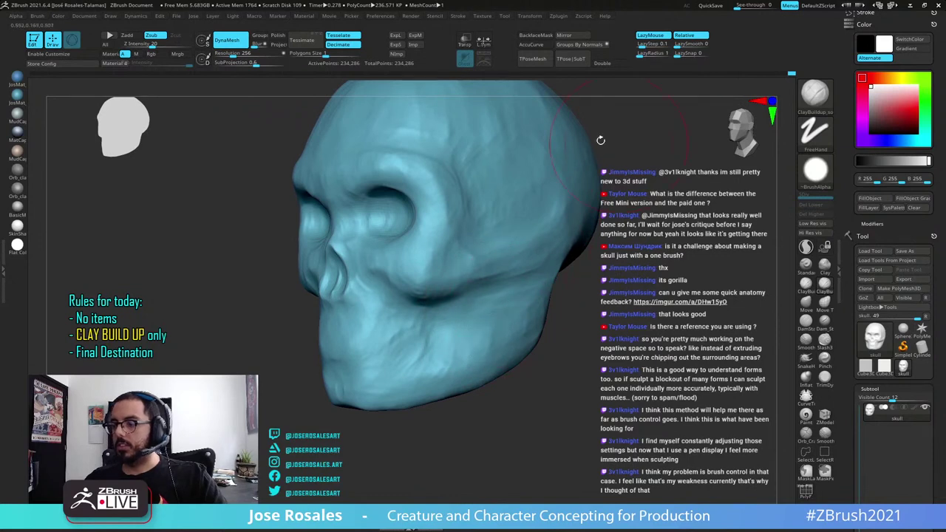
pyautogui.press('s')
pyautogui.moveTo(516, 328); pyautogui.dragTo(506, 327)
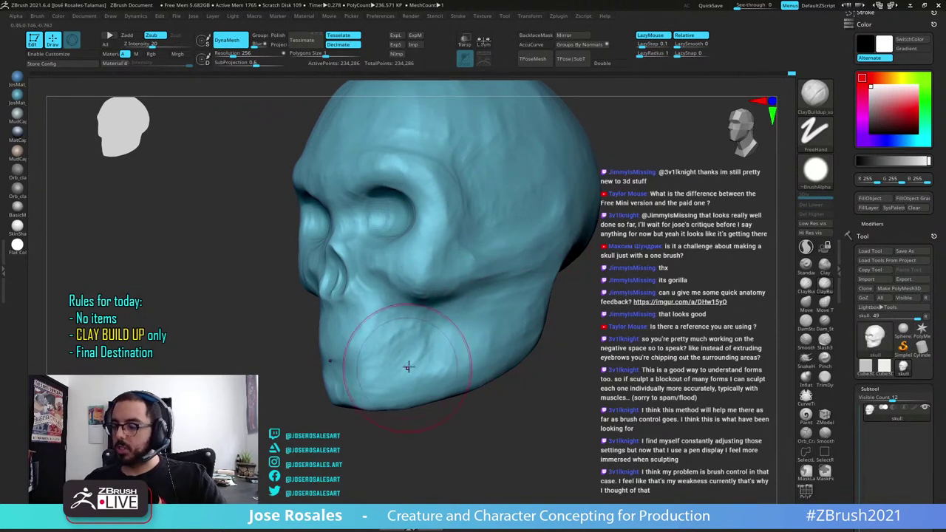
pyautogui.moveTo(503, 340); pyautogui.dragTo(435, 330, button='right')
pyautogui.moveTo(434, 330)
pyautogui.mouseDown()
pyautogui.moveTo(436, 367)
pyautogui.moveTo(473, 304)
pyautogui.moveTo(421, 316)
pyautogui.mouseUp()
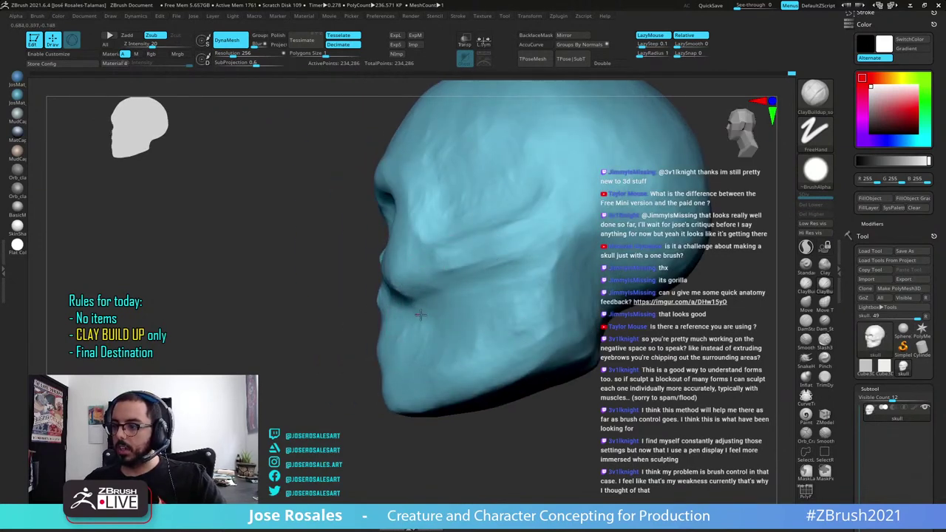
pyautogui.moveTo(496, 299); pyautogui.dragTo(515, 300, button='right')
pyautogui.moveTo(511, 297)
pyautogui.mouseDown()
pyautogui.moveTo(473, 323)
pyautogui.moveTo(446, 308)
pyautogui.moveTo(486, 288)
pyautogui.mouseUp()
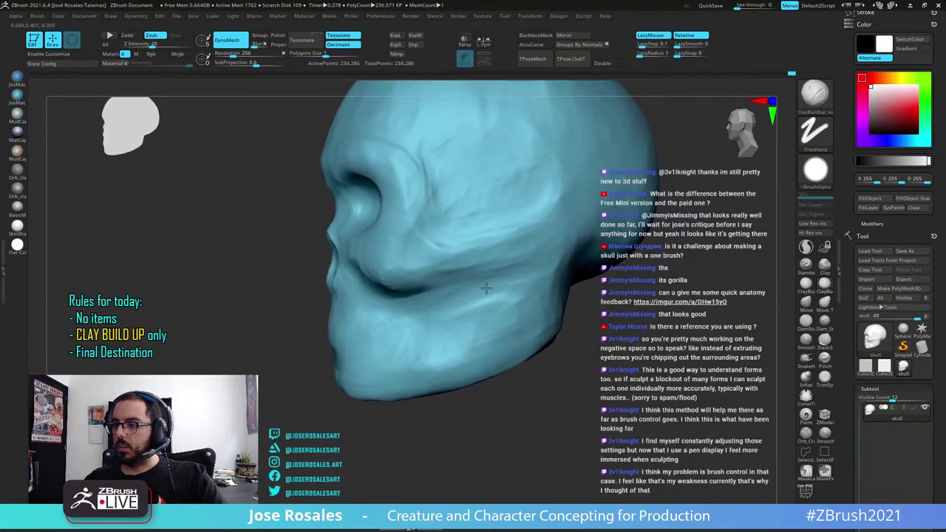
# Try to trim the front face of the cheekbone below the eye socket
pyautogui.moveTo(463, 298); pyautogui.dragTo(499, 299, button='right')
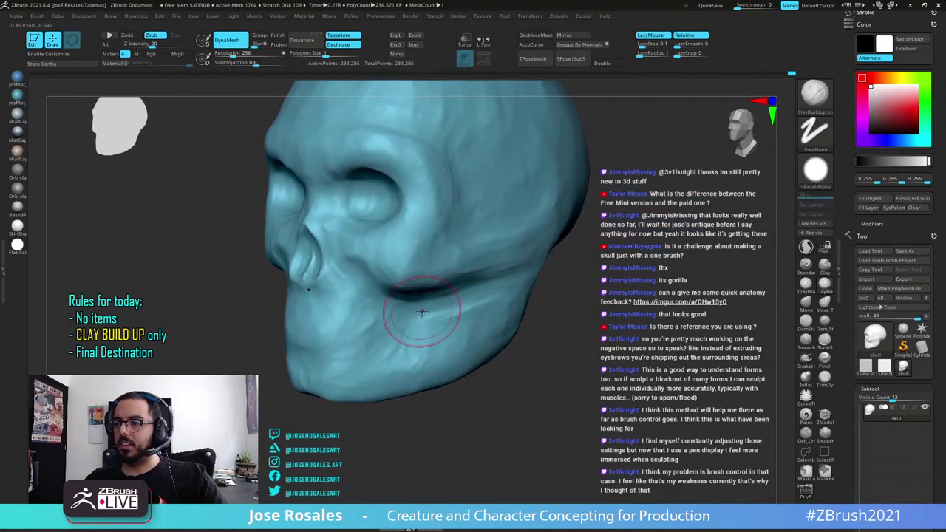
pyautogui.moveTo(422, 311)
pyautogui.mouseDown(button='right')
pyautogui.moveTo(379, 268)
pyautogui.moveTo(385, 271)
pyautogui.moveTo(369, 294)
pyautogui.mouseUp(button='right')
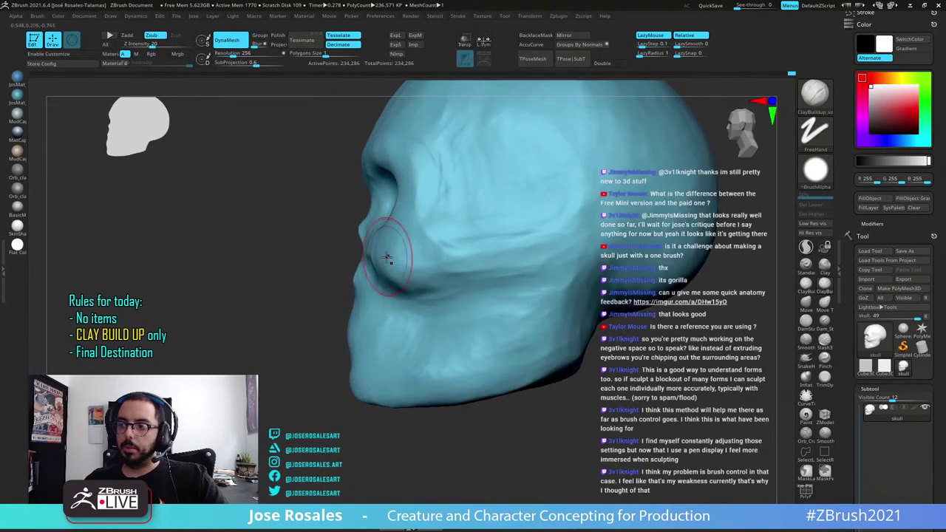
pyautogui.moveTo(390, 259)
pyautogui.mouseDown()
pyautogui.moveTo(396, 282)
pyautogui.moveTo(402, 275)
pyautogui.mouseUp()
pyautogui.moveTo(439, 285); pyautogui.dragTo(362, 266, button='right')
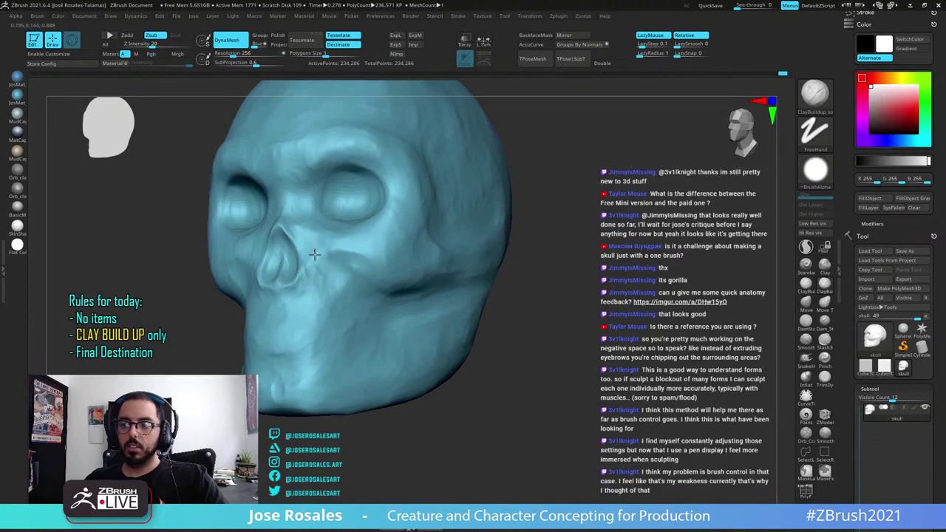
# Carve inside the eye socket around the eyeball form, from the inner corner across to the outer rim
pyautogui.moveTo(333, 245)
pyautogui.mouseDown(button='right')
pyautogui.moveTo(308, 251)
pyautogui.moveTo(328, 230)
pyautogui.mouseUp(button='right')
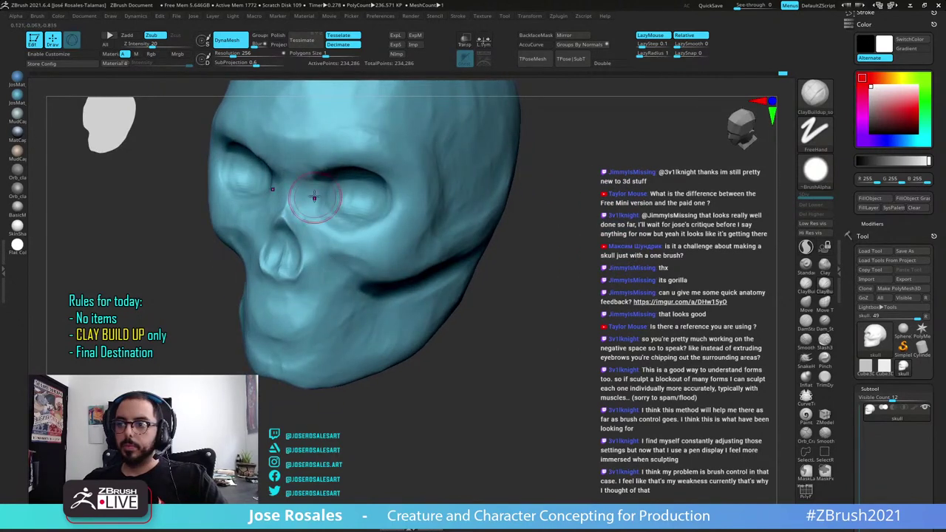
pyautogui.moveTo(316, 195)
pyautogui.mouseDown()
pyautogui.moveTo(329, 187)
pyautogui.moveTo(342, 213)
pyautogui.mouseUp()
pyautogui.moveTo(341, 212)
pyautogui.mouseDown()
pyautogui.moveTo(340, 197)
pyautogui.moveTo(319, 200)
pyautogui.mouseUp()
pyautogui.moveTo(362, 209); pyautogui.dragTo(347, 195, button='right')
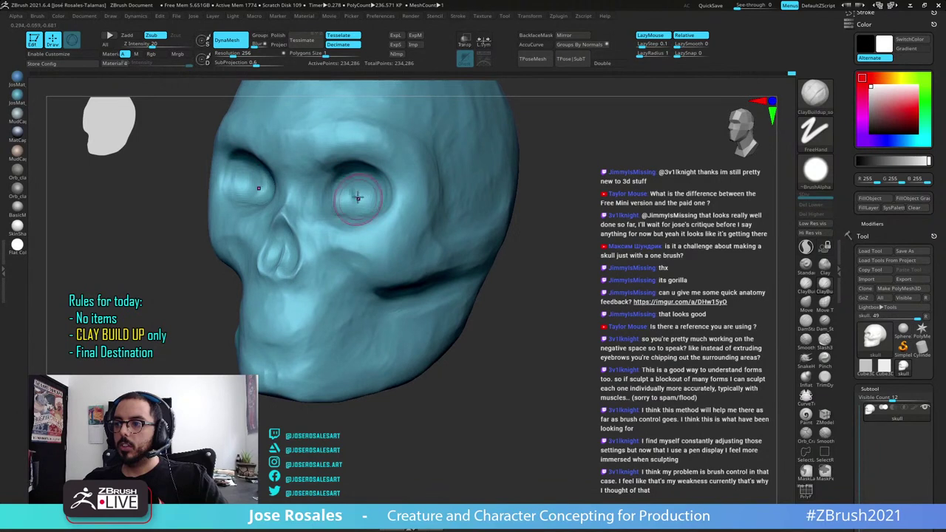
pyautogui.moveTo(340, 203)
pyautogui.mouseDown()
pyautogui.moveTo(353, 195)
pyautogui.moveTo(374, 213)
pyautogui.moveTo(381, 197)
pyautogui.mouseUp()
pyautogui.moveTo(380, 197); pyautogui.dragTo(481, 188, button='right')
pyautogui.moveTo(376, 195); pyautogui.dragTo(380, 200)
pyautogui.moveTo(384, 198); pyautogui.dragTo(491, 175, button='right')
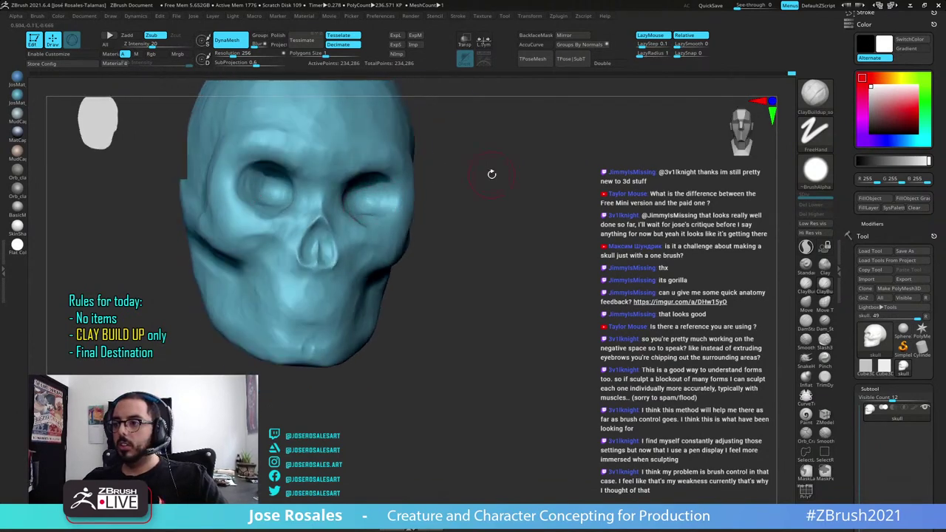
# Remesh the skull with DynaMesh at resolution 256 and cut further into the eye socket beside the eyeball form
pyautogui.keyDown('ctrl'); pyautogui.moveTo(573, 150); pyautogui.dragTo(598, 220); pyautogui.keyUp('ctrl')
pyautogui.moveTo(441, 220)
pyautogui.mouseDown(button='right')
pyautogui.moveTo(360, 214)
pyautogui.moveTo(436, 195)
pyautogui.mouseUp(button='right')
pyautogui.moveTo(364, 195); pyautogui.dragTo(386, 219)
pyautogui.keyDown('alt'); pyautogui.moveTo(386, 220); pyautogui.dragTo(418, 243, button='right'); pyautogui.keyUp('alt')
pyautogui.moveTo(503, 231); pyautogui.dragTo(440, 234, button='right')
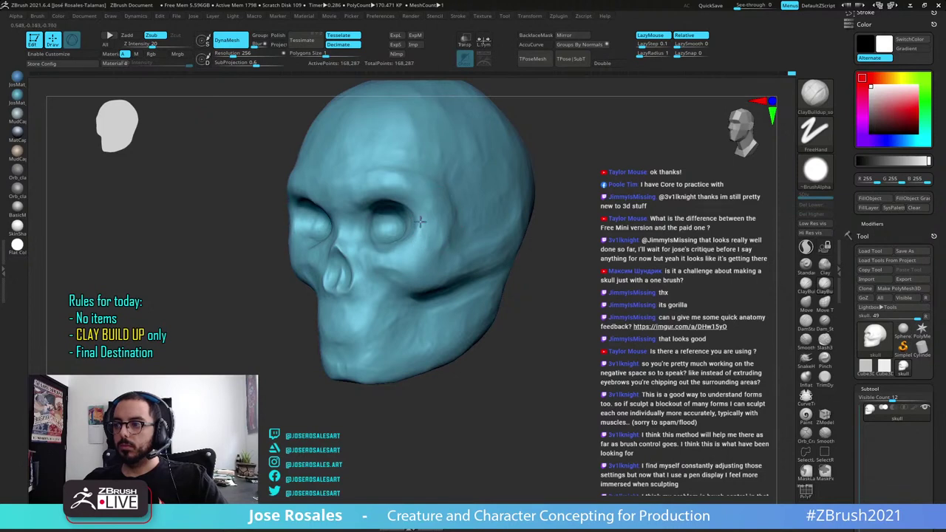
# Carve behind the outer rim of the eye socket and hollow the temple with downward strokes
pyautogui.moveTo(434, 238)
pyautogui.mouseDown()
pyautogui.moveTo(461, 232)
pyautogui.moveTo(422, 242)
pyautogui.moveTo(459, 261)
pyautogui.mouseUp()
pyautogui.moveTo(456, 212)
pyautogui.mouseDown()
pyautogui.moveTo(443, 194)
pyautogui.moveTo(452, 224)
pyautogui.moveTo(458, 213)
pyautogui.mouseUp()
pyautogui.moveTo(435, 248)
pyautogui.mouseDown(button='right')
pyautogui.moveTo(449, 186)
pyautogui.moveTo(448, 215)
pyautogui.mouseUp(button='right')
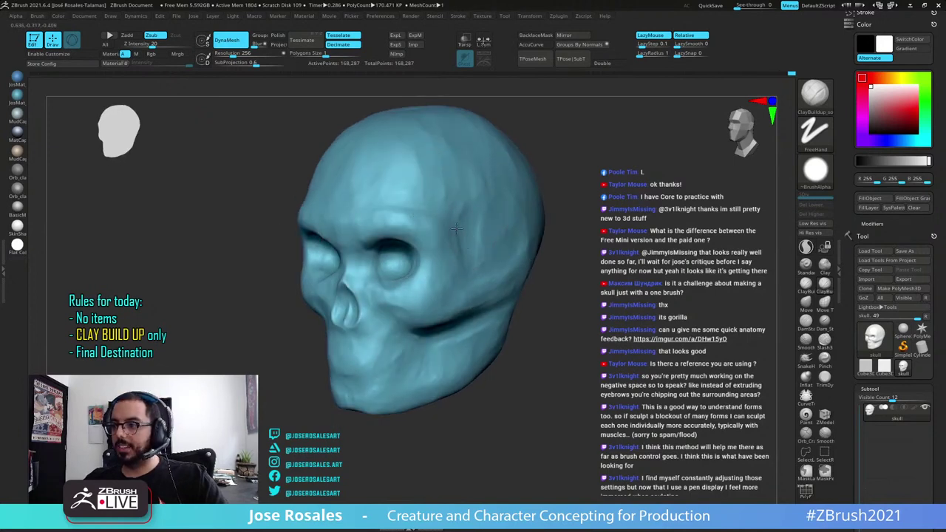
pyautogui.moveTo(468, 208); pyautogui.dragTo(460, 231)
pyautogui.moveTo(483, 198); pyautogui.dragTo(482, 235)
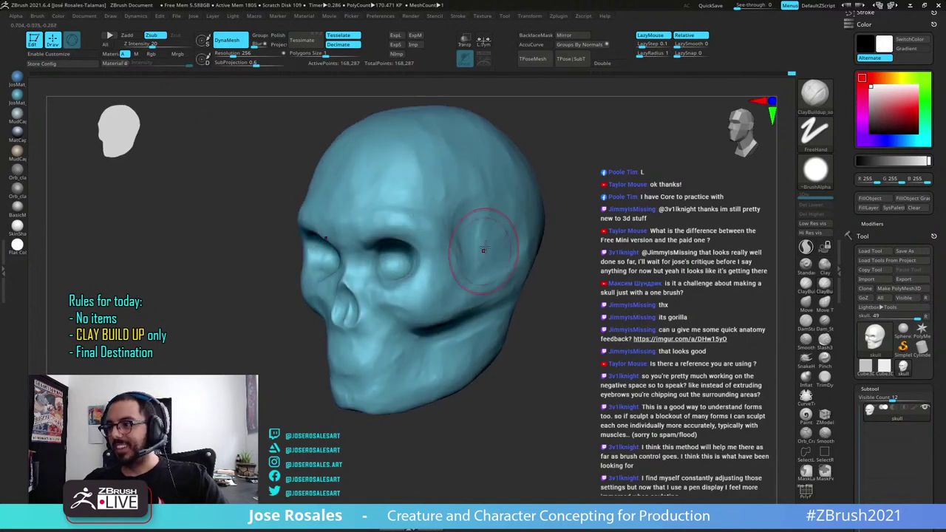
# Undo the last sculpting stroke
pyautogui.moveTo(446, 223); pyautogui.dragTo(458, 236, button='right')
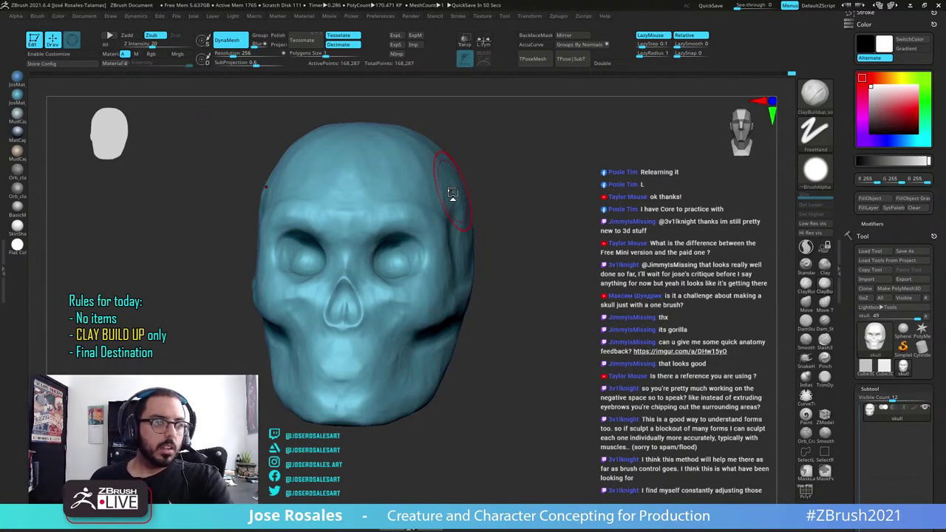
pyautogui.keyDown('alt'); pyautogui.moveTo(438, 359); pyautogui.dragTo(426, 344, button='right'); pyautogui.keyUp('alt')
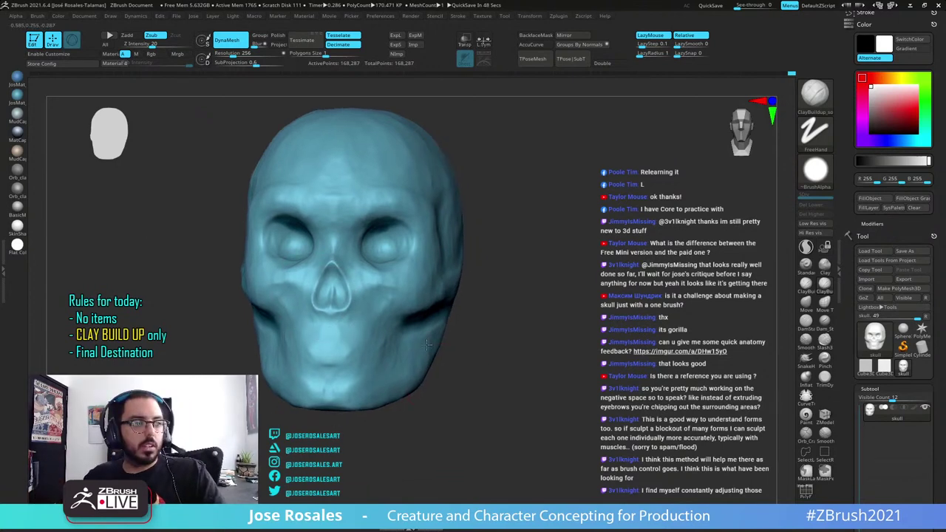
pyautogui.moveTo(532, 347)
pyautogui.mouseDown(button='right')
pyautogui.moveTo(475, 350)
pyautogui.moveTo(401, 317)
pyautogui.moveTo(367, 333)
pyautogui.moveTo(418, 338)
pyautogui.moveTo(389, 336)
pyautogui.mouseUp(button='right')
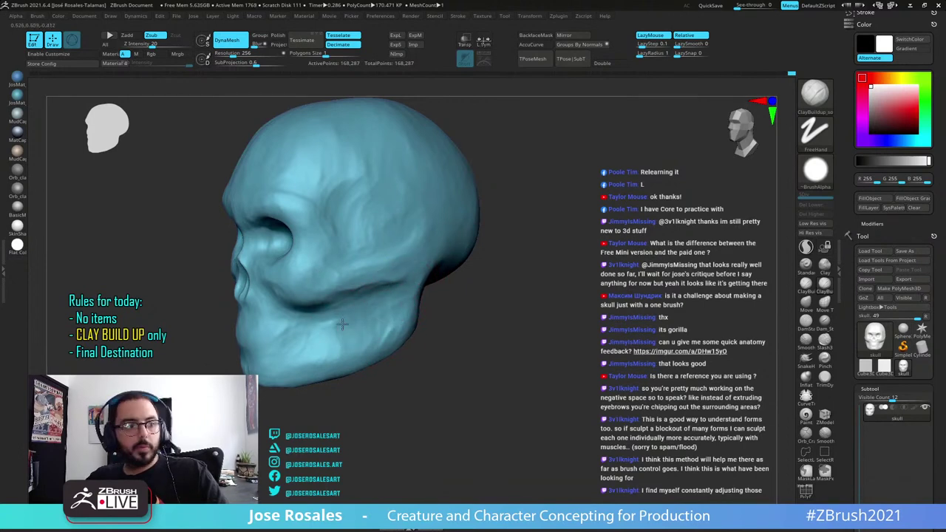
pyautogui.hotkey('ctrl', 'z')
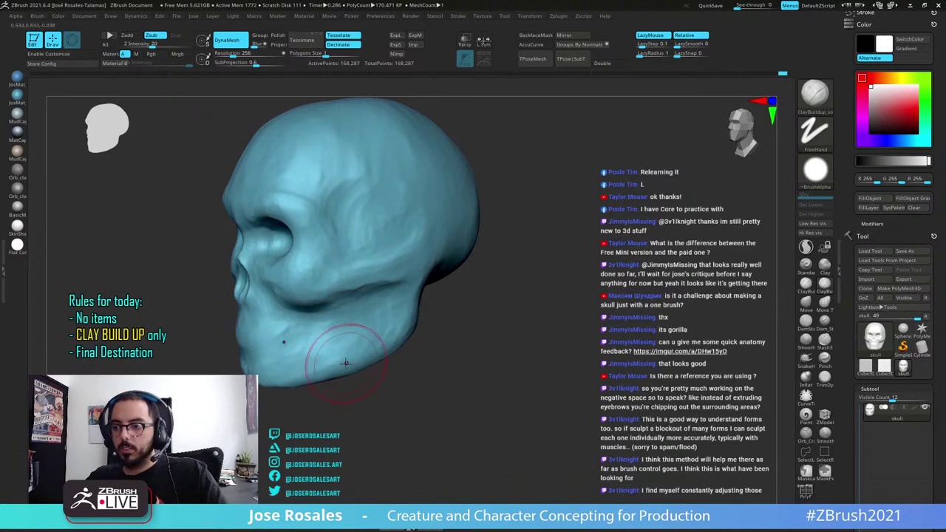
# Carve the lower side of the jaw from behind the chin upward toward the rear angle
pyautogui.moveTo(296, 345)
pyautogui.mouseDown(button='right')
pyautogui.moveTo(376, 290)
pyautogui.moveTo(325, 279)
pyautogui.mouseUp(button='right')
pyautogui.moveTo(326, 279); pyautogui.dragTo(398, 388, button='right')
pyautogui.moveTo(297, 365); pyautogui.dragTo(438, 335, button='right')
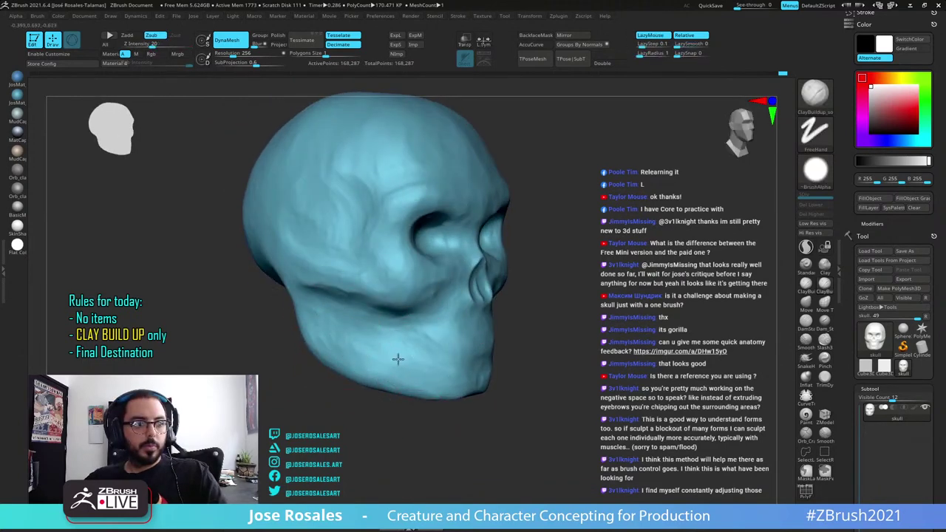
pyautogui.moveTo(395, 359); pyautogui.dragTo(390, 400, button='right')
pyautogui.moveTo(565, 332)
pyautogui.mouseDown(button='right')
pyautogui.moveTo(459, 330)
pyautogui.moveTo(377, 344)
pyautogui.mouseUp(button='right')
pyautogui.moveTo(480, 336); pyautogui.dragTo(519, 304)
pyautogui.moveTo(481, 320)
pyautogui.mouseDown()
pyautogui.moveTo(529, 289)
pyautogui.moveTo(533, 313)
pyautogui.mouseUp()
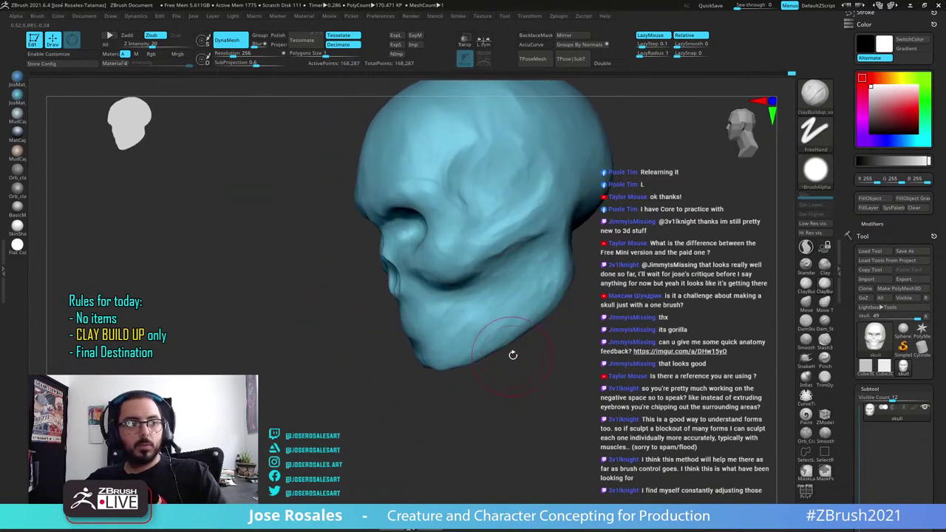
# Trim along the jaw's lower border back to the angle to sharpen the jawline
pyautogui.moveTo(511, 354); pyautogui.dragTo(482, 350, button='right')
pyautogui.moveTo(526, 319)
pyautogui.mouseDown()
pyautogui.moveTo(546, 317)
pyautogui.moveTo(528, 326)
pyautogui.moveTo(549, 307)
pyautogui.mouseUp()
pyautogui.moveTo(538, 324); pyautogui.dragTo(566, 322, button='right')
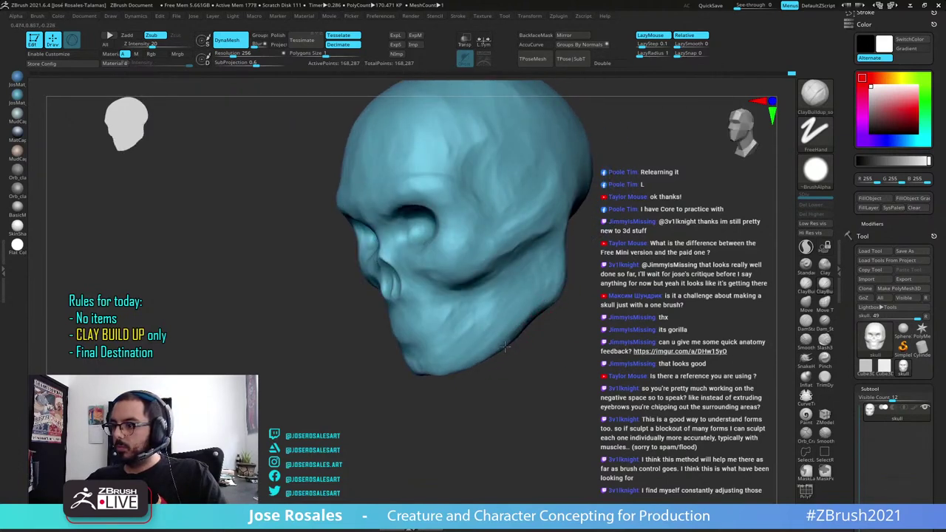
pyautogui.moveTo(497, 345)
pyautogui.mouseDown()
pyautogui.moveTo(517, 324)
pyautogui.moveTo(531, 327)
pyautogui.mouseUp()
pyautogui.moveTo(564, 321)
pyautogui.mouseDown(button='right')
pyautogui.moveTo(535, 314)
pyautogui.moveTo(543, 314)
pyautogui.mouseUp(button='right')
pyautogui.moveTo(537, 313); pyautogui.dragTo(547, 316)
pyautogui.moveTo(565, 329)
pyautogui.mouseDown(button='right')
pyautogui.moveTo(542, 331)
pyautogui.moveTo(564, 341)
pyautogui.mouseUp(button='right')
# Carve the rear of the jaw below the back end of the zygomatic arch on the opposite side
pyautogui.keyDown('ctrl'); pyautogui.moveTo(574, 270); pyautogui.dragTo(513, 316, button='right'); pyautogui.keyUp('ctrl')
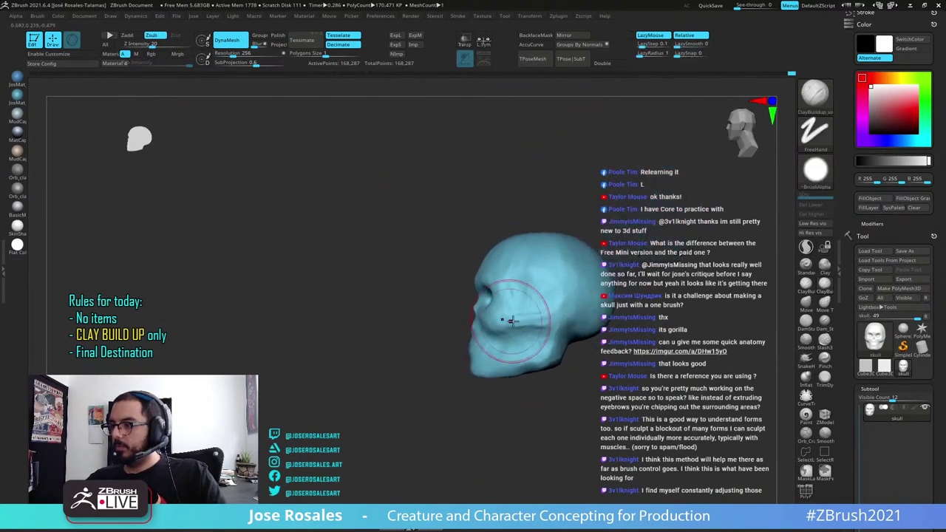
pyautogui.moveTo(575, 334); pyautogui.dragTo(443, 284, button='right')
pyautogui.moveTo(443, 285); pyautogui.dragTo(466, 300, button='right')
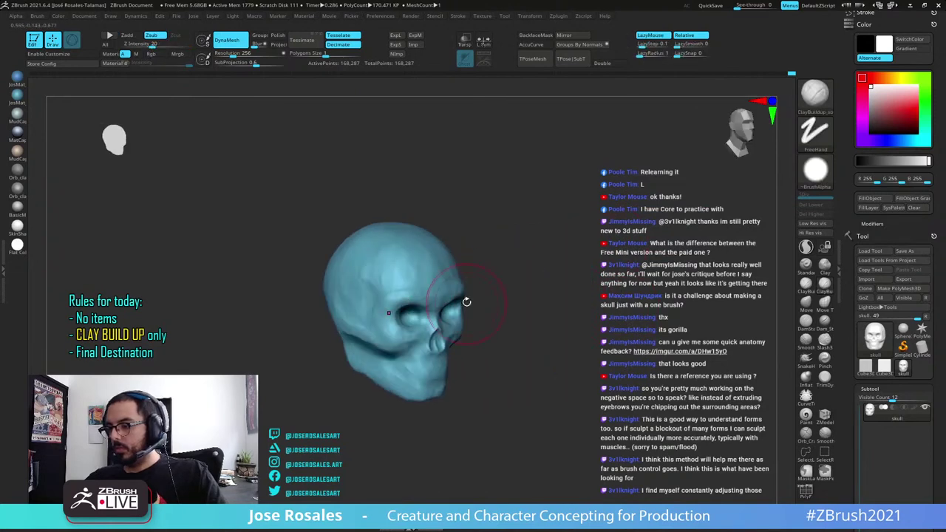
pyautogui.moveTo(353, 295)
pyautogui.keyDown('ctrl'); pyautogui.mouseDown(button='right')
pyautogui.moveTo(360, 347)
pyautogui.moveTo(374, 351)
pyautogui.mouseUp(button='right'); pyautogui.keyUp('ctrl')
pyautogui.moveTo(355, 380); pyautogui.dragTo(363, 374)
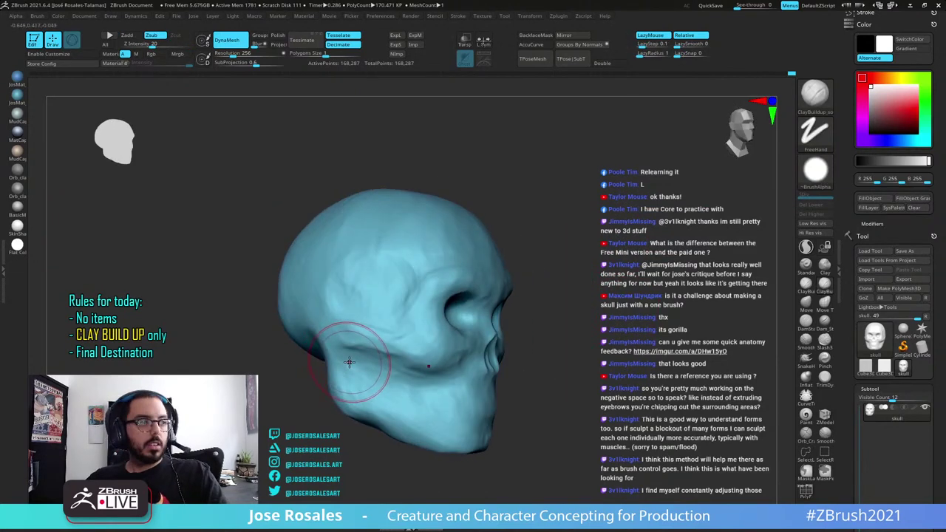
pyautogui.moveTo(346, 366); pyautogui.dragTo(370, 344, button='right')
pyautogui.moveTo(358, 342)
pyautogui.mouseDown()
pyautogui.moveTo(325, 366)
pyautogui.moveTo(317, 349)
pyautogui.moveTo(342, 361)
pyautogui.mouseUp()
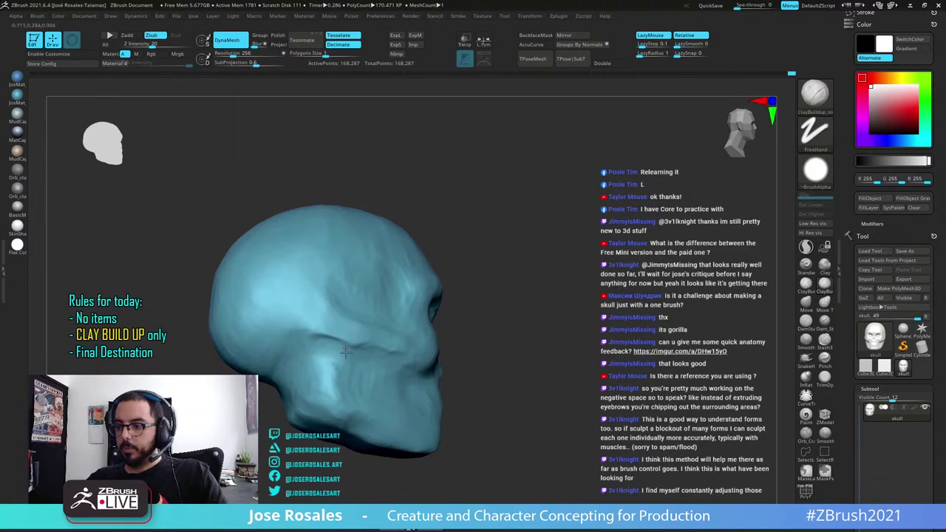
# Try to deepen the groove running beneath the rear of the zygomatic arch
pyautogui.moveTo(362, 358); pyautogui.dragTo(360, 376, button='right')
pyautogui.moveTo(317, 319); pyautogui.dragTo(331, 333, button='right')
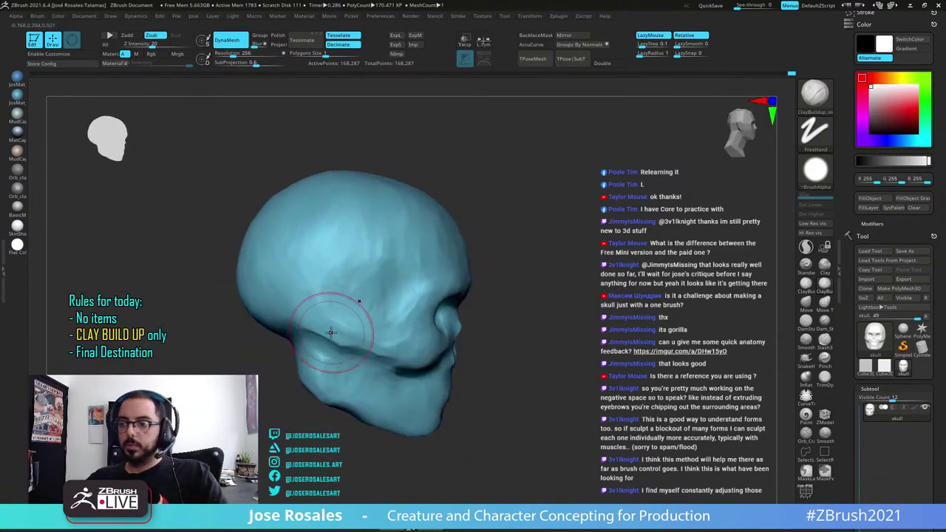
pyautogui.moveTo(331, 332)
pyautogui.mouseDown()
pyautogui.moveTo(314, 322)
pyautogui.moveTo(359, 353)
pyautogui.mouseUp()
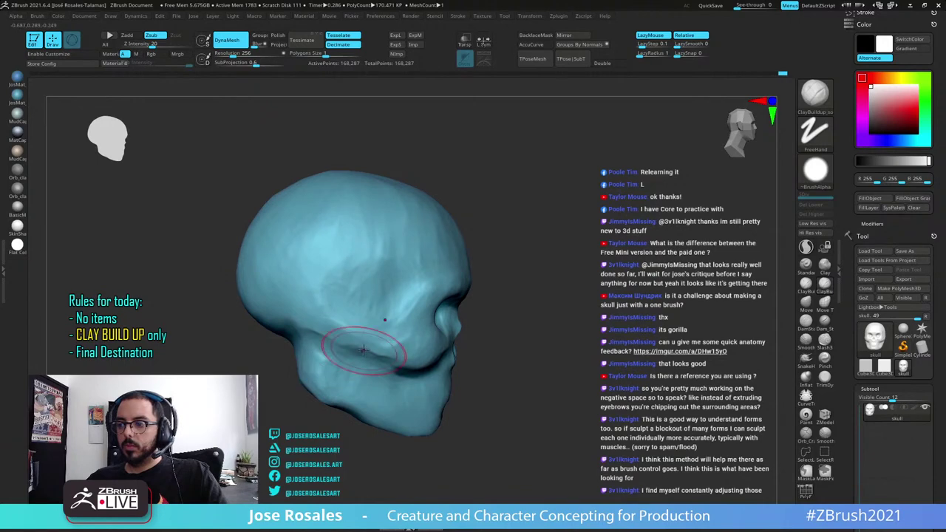
# Examine the overall skull shape from the back, both sides and the front
pyautogui.moveTo(330, 297); pyautogui.dragTo(536, 224, button='right')
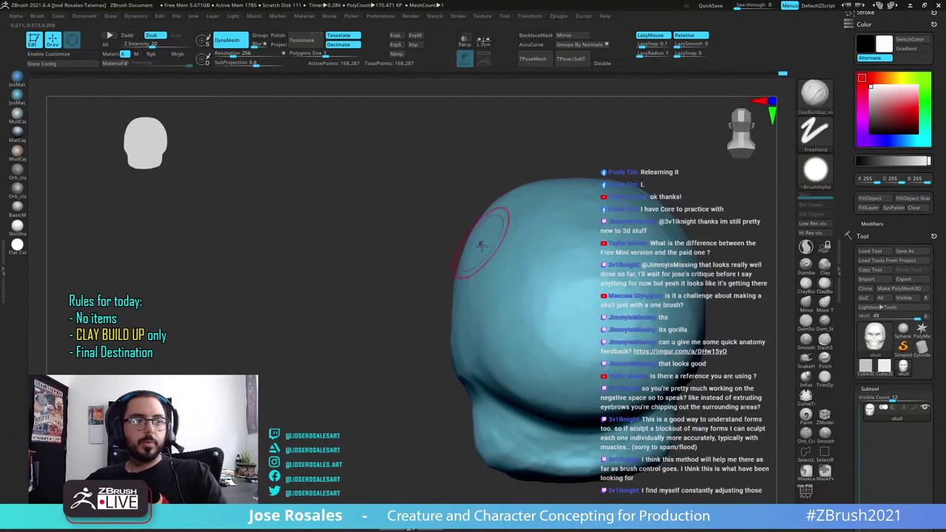
pyautogui.moveTo(550, 288)
pyautogui.mouseDown(button='right')
pyautogui.moveTo(493, 262)
pyautogui.moveTo(483, 276)
pyautogui.mouseUp(button='right')
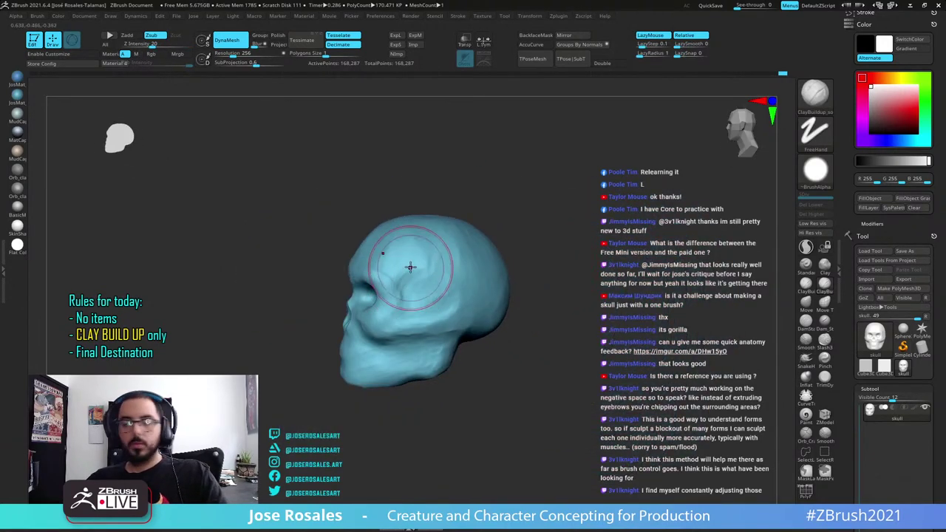
pyautogui.moveTo(424, 275); pyautogui.dragTo(416, 276)
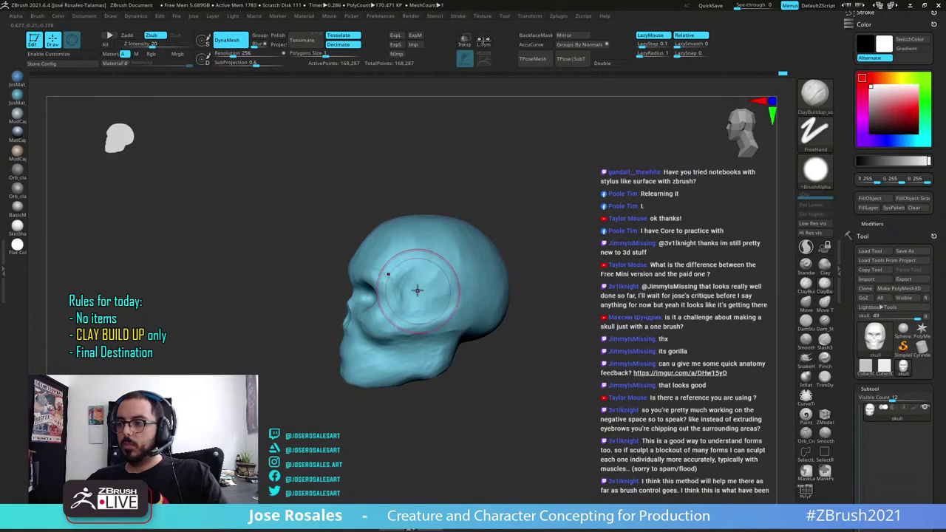
pyautogui.moveTo(417, 290)
pyautogui.mouseDown(button='right')
pyautogui.moveTo(438, 293)
pyautogui.moveTo(367, 249)
pyautogui.mouseUp(button='right')
pyautogui.moveTo(301, 348); pyautogui.dragTo(282, 343, button='right')
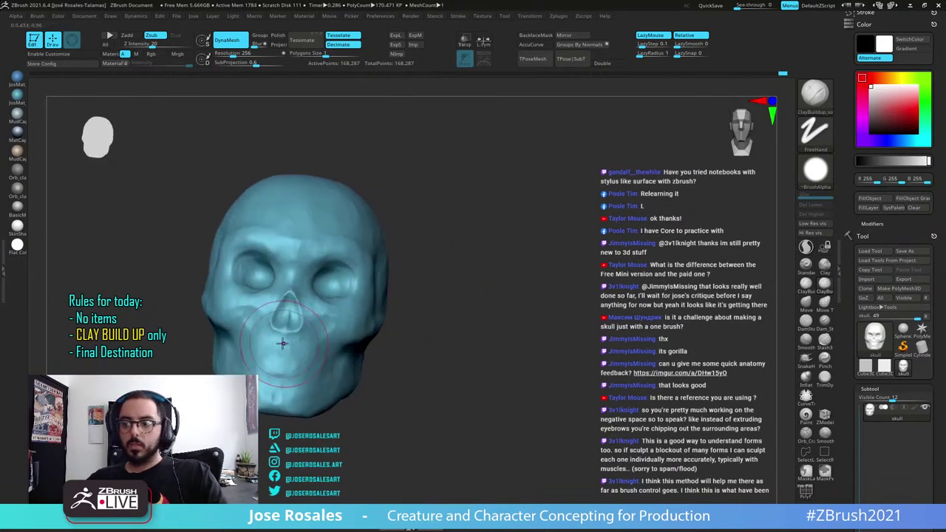
pyautogui.moveTo(224, 330)
pyautogui.keyDown('ctrl'); pyautogui.mouseDown(button='right')
pyautogui.moveTo(236, 325)
pyautogui.moveTo(239, 348)
pyautogui.moveTo(275, 325)
pyautogui.moveTo(238, 332)
pyautogui.moveTo(338, 302)
pyautogui.moveTo(321, 305)
pyautogui.moveTo(332, 287)
pyautogui.moveTo(340, 322)
pyautogui.moveTo(407, 287)
pyautogui.mouseUp(button='right'); pyautogui.keyUp('ctrl')
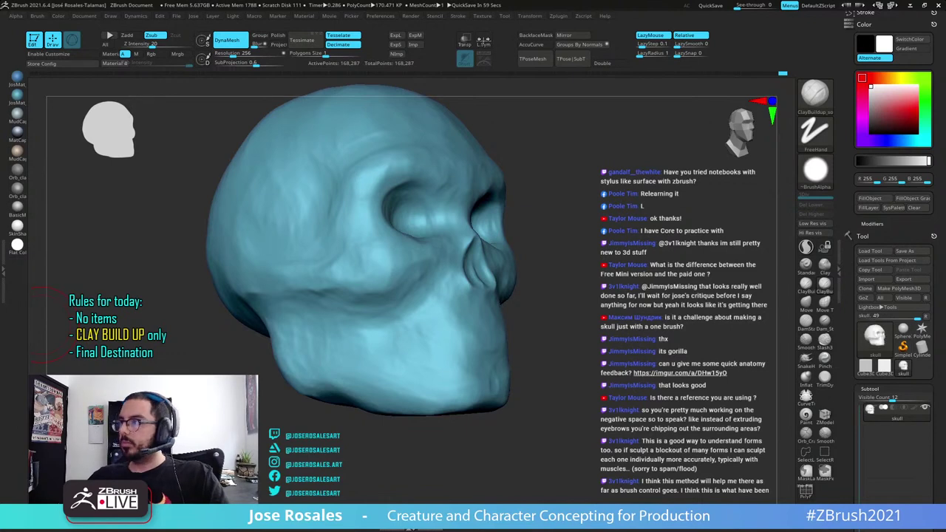
pyautogui.moveTo(351, 260); pyautogui.dragTo(390, 264, button='right')
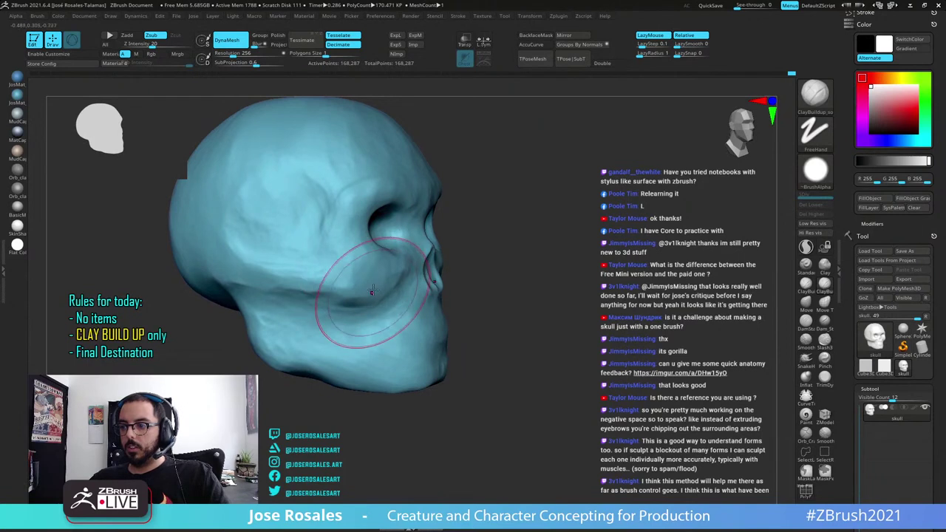
pyautogui.moveTo(385, 249); pyautogui.dragTo(405, 256, button='right')
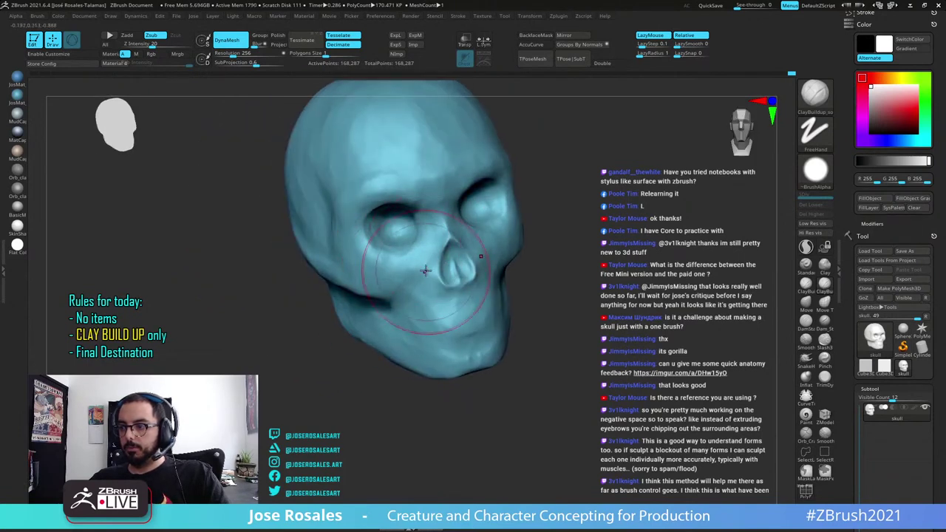
# Carve the outer rim of the eye socket with a short ClayBuildup stroke toward the cavity
pyautogui.moveTo(401, 258); pyautogui.dragTo(421, 257, button='right')
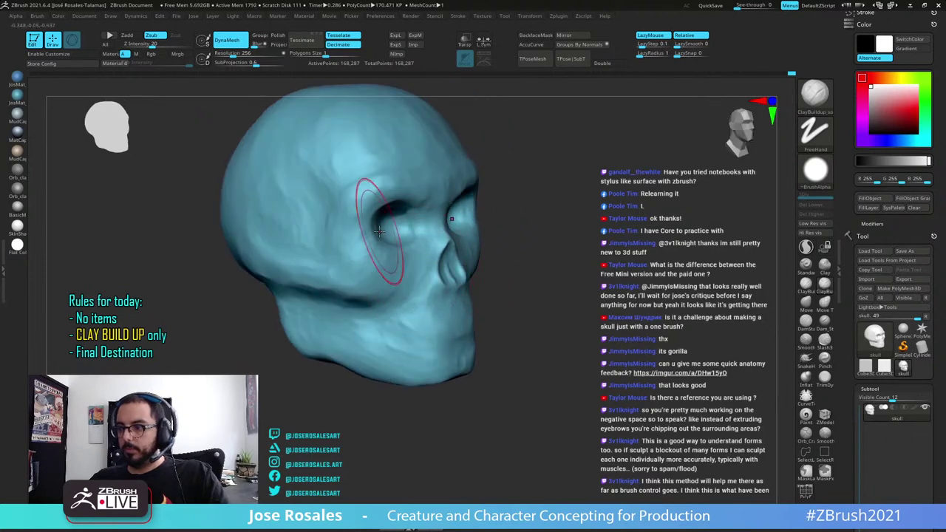
pyautogui.moveTo(369, 250); pyautogui.dragTo(387, 235)
pyautogui.moveTo(389, 241)
pyautogui.mouseDown(button='right')
pyautogui.moveTo(371, 232)
pyautogui.moveTo(404, 230)
pyautogui.mouseUp(button='right')
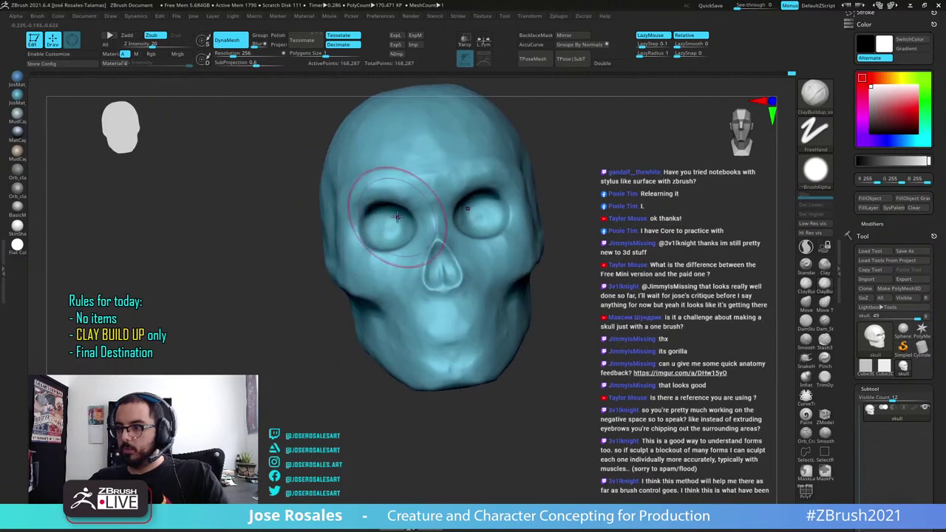
# Examine the eye sockets, cheekbones and jaw from the front, both sides and above
pyautogui.moveTo(396, 224); pyautogui.dragTo(552, 249, button='right')
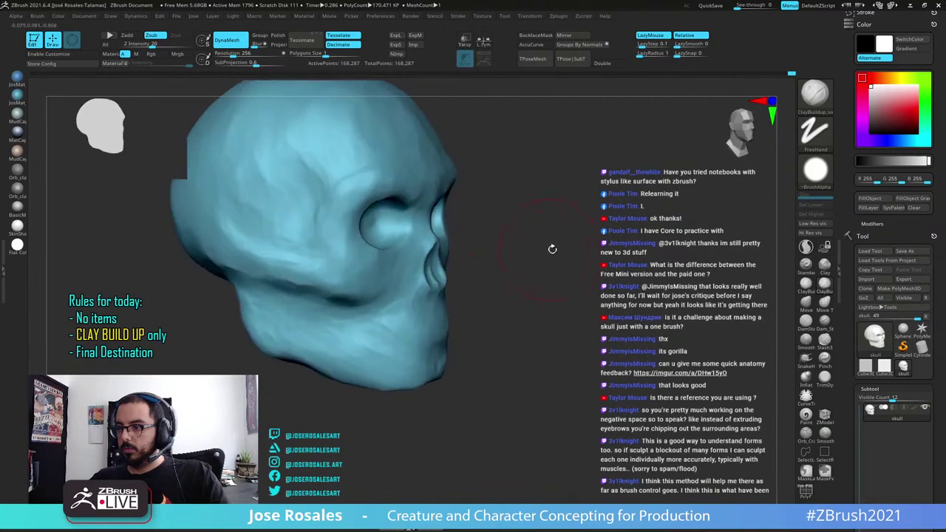
pyautogui.moveTo(620, 235); pyautogui.dragTo(436, 240, button='right')
pyautogui.moveTo(549, 241)
pyautogui.mouseDown(button='right')
pyautogui.moveTo(546, 226)
pyautogui.moveTo(576, 229)
pyautogui.moveTo(543, 270)
pyautogui.mouseUp(button='right')
pyautogui.moveTo(510, 303)
pyautogui.keyDown('alt'); pyautogui.mouseDown(button='right')
pyautogui.moveTo(480, 333)
pyautogui.moveTo(458, 274)
pyautogui.mouseUp(button='right'); pyautogui.keyUp('alt')
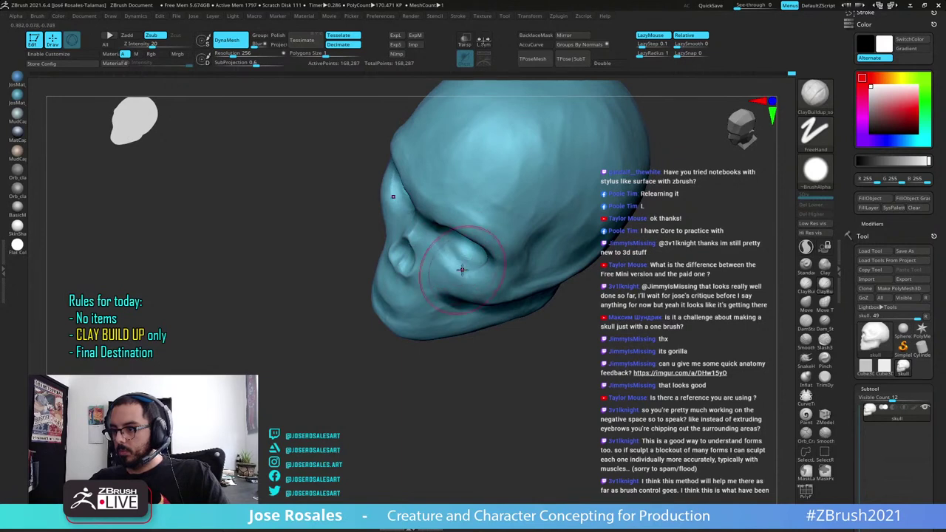
pyautogui.moveTo(447, 265)
pyautogui.mouseDown(button='right')
pyautogui.moveTo(445, 274)
pyautogui.moveTo(478, 271)
pyautogui.moveTo(469, 258)
pyautogui.mouseUp(button='right')
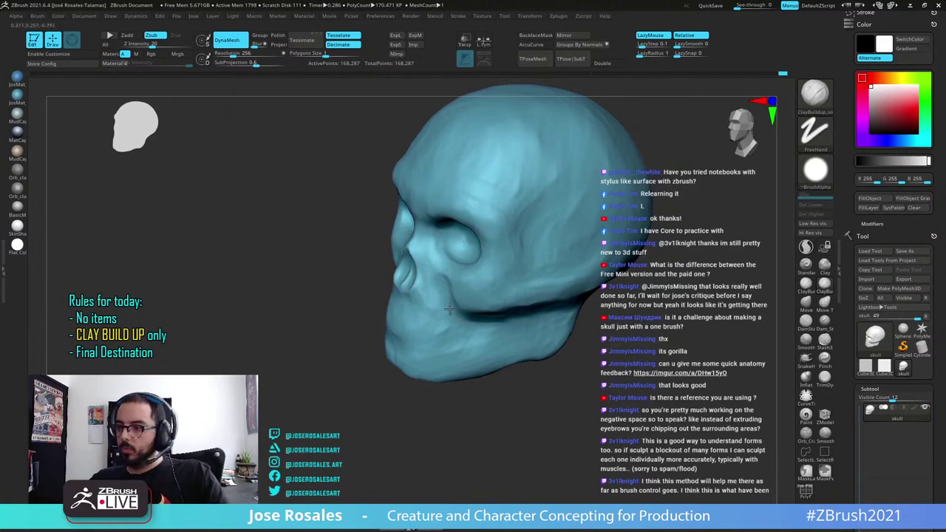
pyautogui.moveTo(477, 317); pyautogui.dragTo(479, 295, button='right')
pyautogui.moveTo(424, 314); pyautogui.dragTo(480, 310, button='right')
pyautogui.moveTo(329, 311)
pyautogui.mouseDown(button='right')
pyautogui.moveTo(358, 322)
pyautogui.moveTo(359, 278)
pyautogui.moveTo(329, 275)
pyautogui.mouseUp(button='right')
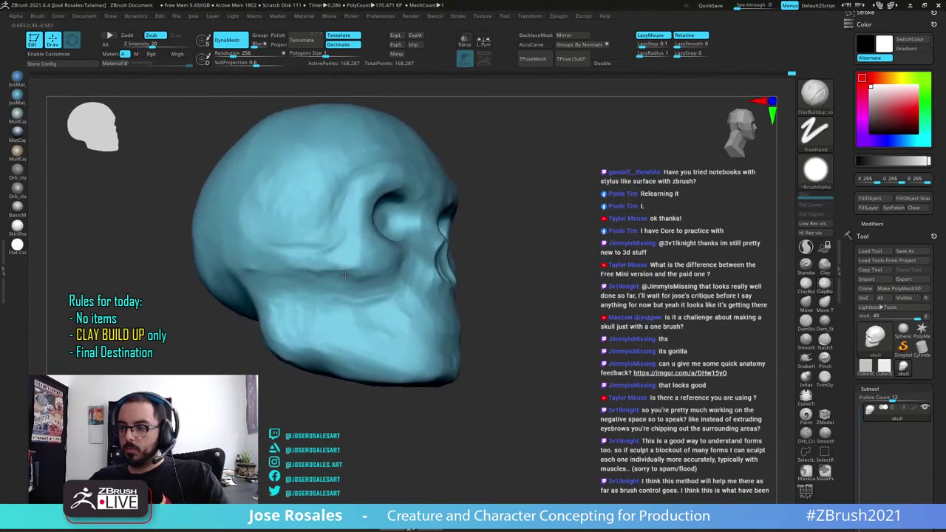
# Carve along the zygomatic arch behind the cheekbone to define its lower edge
pyautogui.moveTo(337, 251); pyautogui.dragTo(285, 273)
pyautogui.moveTo(321, 316); pyautogui.dragTo(285, 310, button='right')
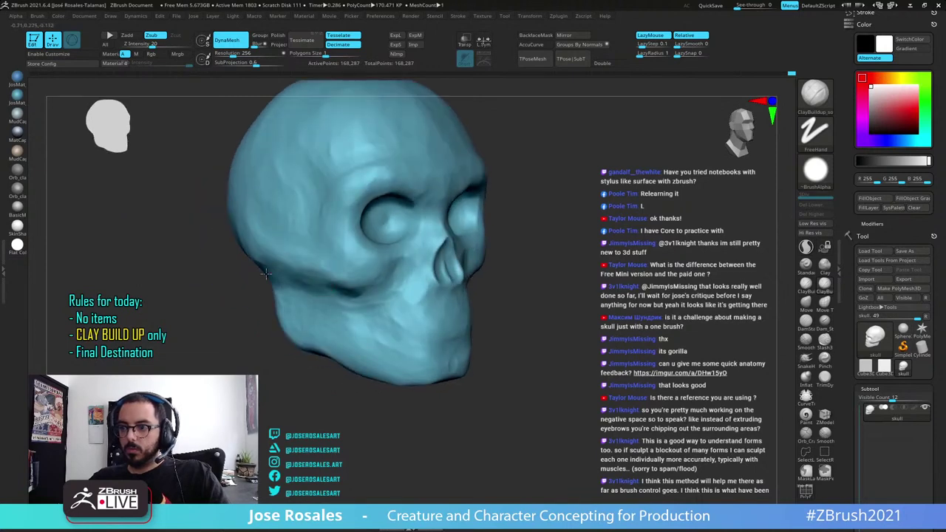
pyautogui.moveTo(303, 264); pyautogui.dragTo(336, 275, button='right')
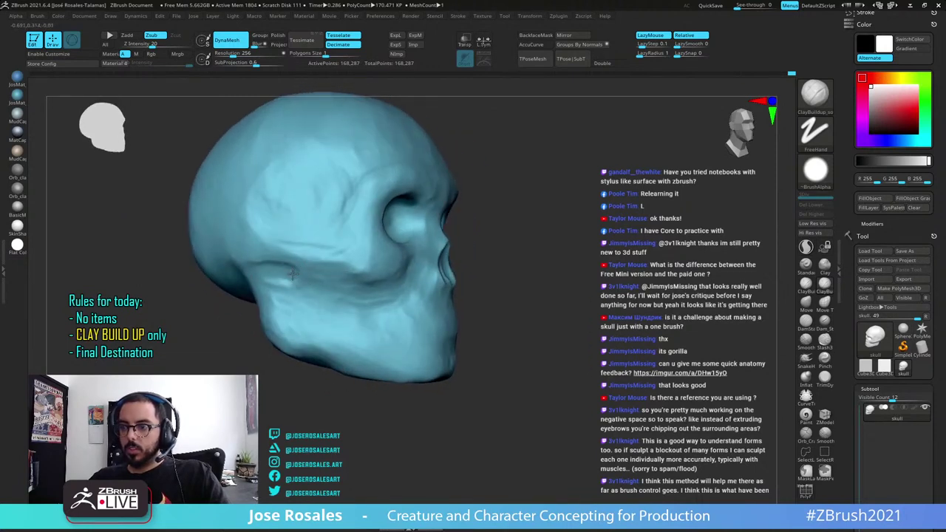
pyautogui.moveTo(293, 274); pyautogui.dragTo(334, 272)
pyautogui.moveTo(341, 297)
pyautogui.mouseDown(button='right')
pyautogui.moveTo(318, 312)
pyautogui.moveTo(330, 281)
pyautogui.mouseUp(button='right')
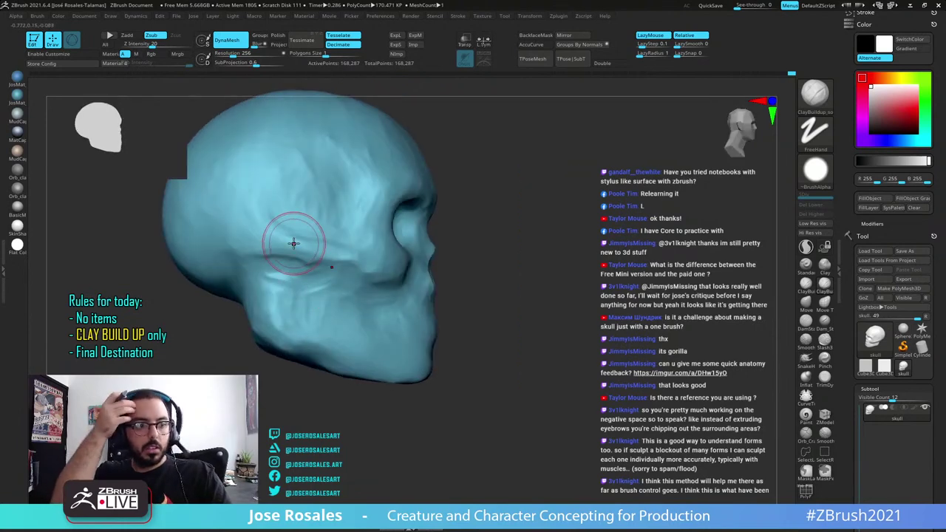
# Deepen the nasal cavity along its inner edges, leaving a narrow ridge down the middle
pyautogui.moveTo(697, 233); pyautogui.dragTo(565, 234, button='right')
pyautogui.moveTo(285, 312)
pyautogui.mouseDown(button='right')
pyautogui.moveTo(255, 288)
pyautogui.moveTo(302, 230)
pyautogui.moveTo(281, 285)
pyautogui.moveTo(228, 239)
pyautogui.moveTo(287, 306)
pyautogui.mouseUp(button='right')
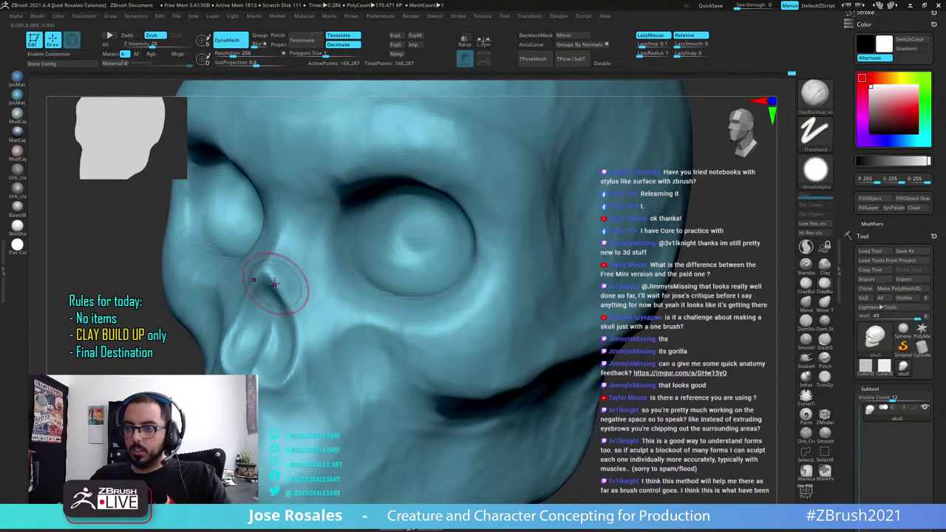
pyautogui.moveTo(274, 283); pyautogui.dragTo(289, 319)
pyautogui.moveTo(288, 306); pyautogui.dragTo(305, 313, button='right')
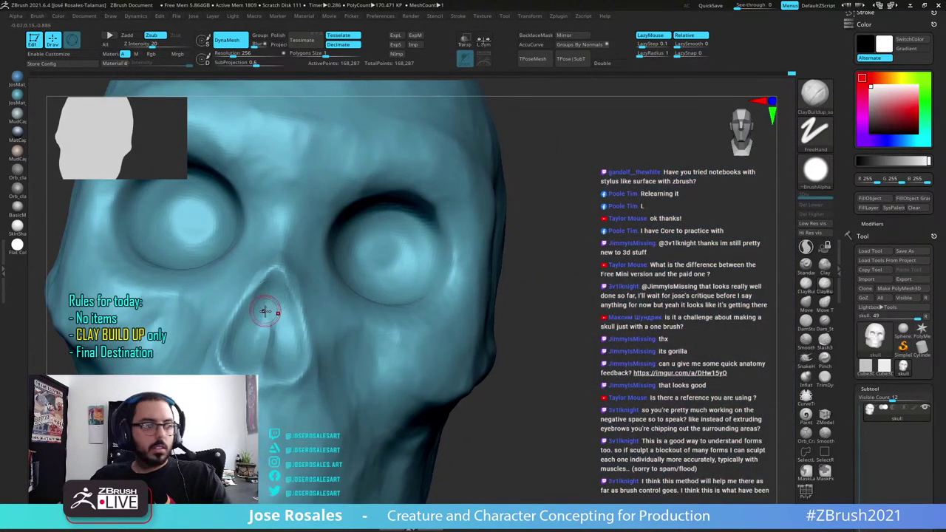
pyautogui.moveTo(269, 290)
pyautogui.mouseDown()
pyautogui.moveTo(246, 337)
pyautogui.moveTo(254, 333)
pyautogui.mouseUp()
pyautogui.moveTo(264, 300)
pyautogui.mouseDown()
pyautogui.moveTo(248, 339)
pyautogui.moveTo(261, 293)
pyautogui.moveTo(238, 332)
pyautogui.moveTo(244, 359)
pyautogui.mouseUp()
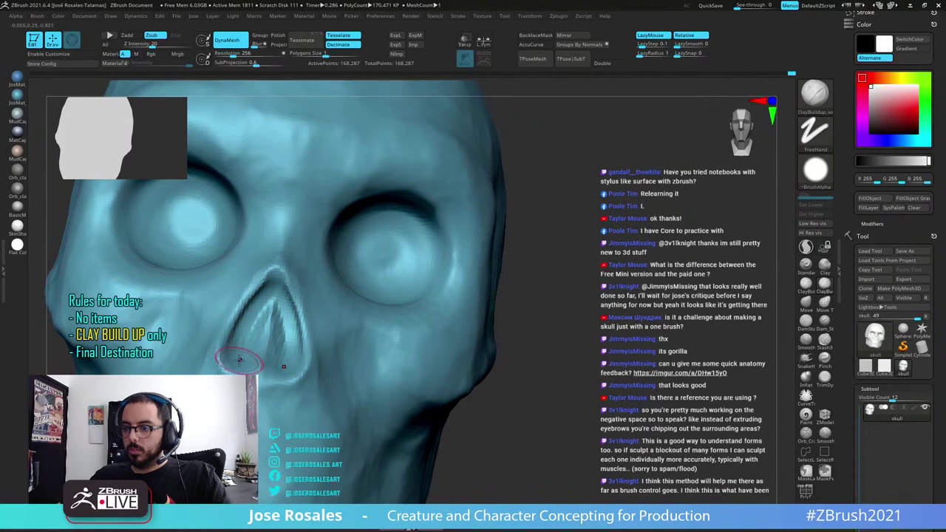
pyautogui.moveTo(234, 319); pyautogui.dragTo(238, 362)
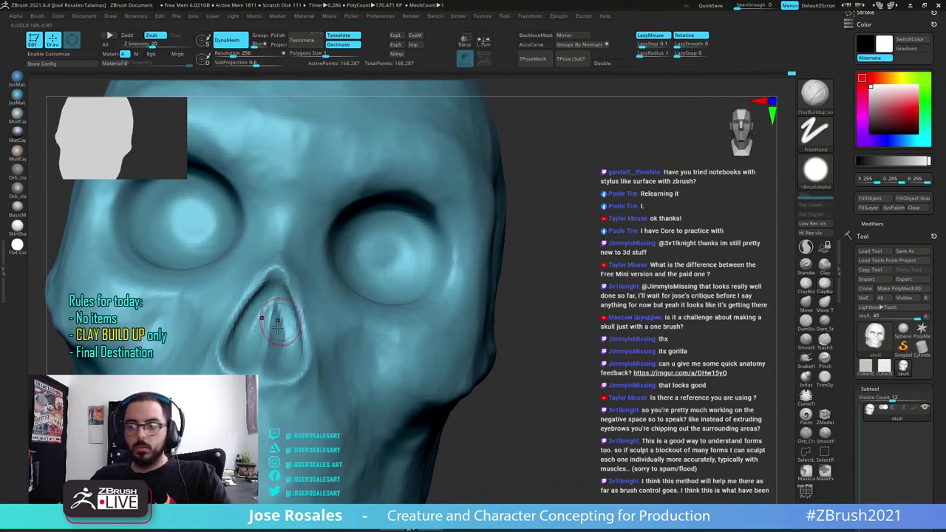
# Remesh the whole skull with DynaMesh to even out its polygons
pyautogui.moveTo(271, 313)
pyautogui.mouseDown(button='right')
pyautogui.moveTo(229, 347)
pyautogui.moveTo(200, 311)
pyautogui.moveTo(126, 303)
pyautogui.mouseUp(button='right')
pyautogui.moveTo(125, 303); pyautogui.dragTo(141, 326, button='right')
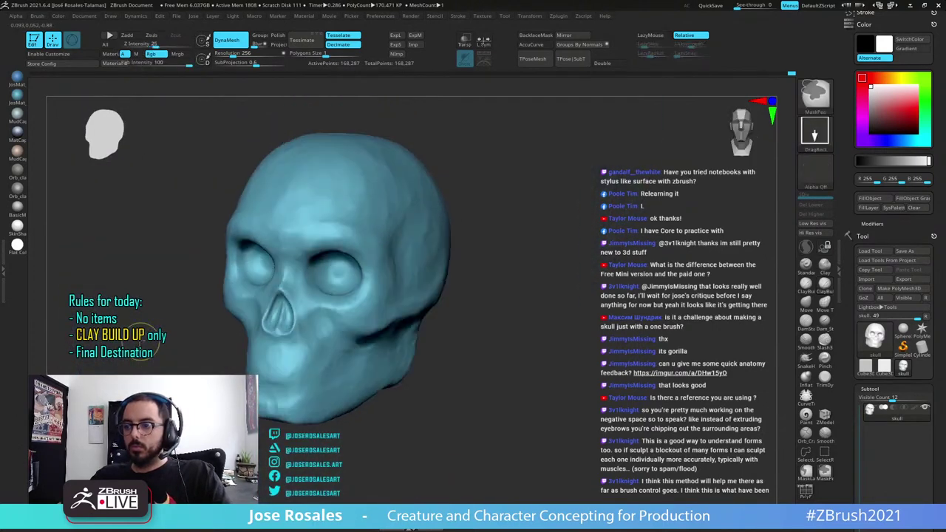
pyautogui.keyDown('ctrl'); pyautogui.moveTo(133, 325); pyautogui.dragTo(172, 353); pyautogui.keyUp('ctrl')
# Carve the upper jaw beside the nasal opening and below the front of the cheekbone
pyautogui.moveTo(175, 352); pyautogui.dragTo(299, 310, button='right')
pyautogui.keyDown('ctrl'); pyautogui.moveTo(299, 310); pyautogui.dragTo(351, 329, button='right'); pyautogui.keyUp('ctrl')
pyautogui.keyDown('ctrl'); pyautogui.moveTo(351, 330); pyautogui.dragTo(362, 377, button='right'); pyautogui.keyUp('ctrl')
pyautogui.moveTo(296, 332); pyautogui.dragTo(270, 325, button='right')
pyautogui.keyDown('ctrl'); pyautogui.moveTo(269, 325); pyautogui.dragTo(257, 282, button='right'); pyautogui.keyUp('ctrl')
pyautogui.moveTo(342, 345)
pyautogui.mouseDown()
pyautogui.moveTo(347, 322)
pyautogui.moveTo(358, 354)
pyautogui.moveTo(345, 362)
pyautogui.moveTo(356, 336)
pyautogui.moveTo(368, 370)
pyautogui.moveTo(386, 361)
pyautogui.mouseUp()
pyautogui.moveTo(387, 373); pyautogui.dragTo(363, 371, button='right')
pyautogui.moveTo(363, 372); pyautogui.dragTo(361, 379)
pyautogui.moveTo(351, 379); pyautogui.dragTo(368, 381, button='right')
pyautogui.moveTo(366, 362)
pyautogui.mouseDown()
pyautogui.moveTo(371, 387)
pyautogui.moveTo(396, 351)
pyautogui.mouseUp()
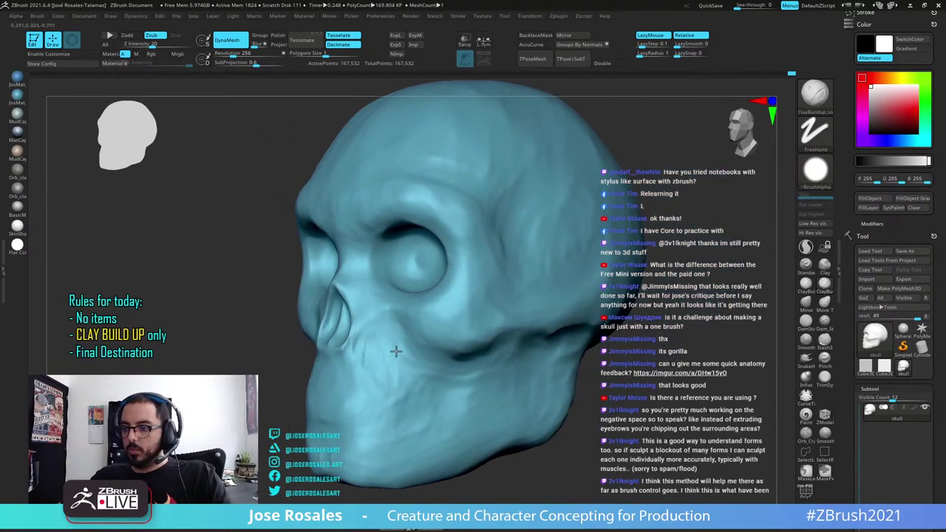
# Carve down the upper jaw surface beside the nasal opening with subtractive ClayBuildup strokes
pyautogui.moveTo(368, 376); pyautogui.dragTo(443, 347, button='right')
pyautogui.keyDown('ctrl'); pyautogui.moveTo(545, 263); pyautogui.dragTo(576, 266, button='right'); pyautogui.keyUp('ctrl')
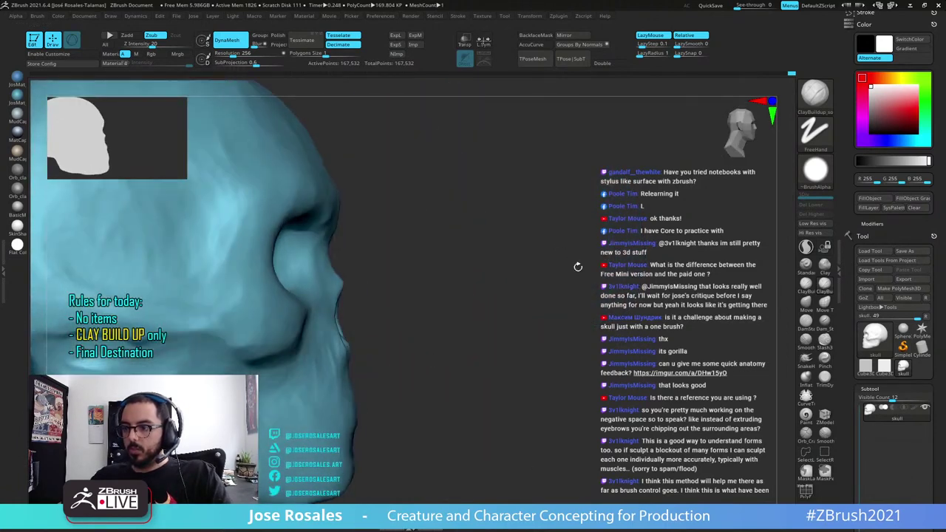
pyautogui.keyDown('alt'); pyautogui.moveTo(372, 336); pyautogui.dragTo(481, 224, button='right'); pyautogui.keyUp('alt')
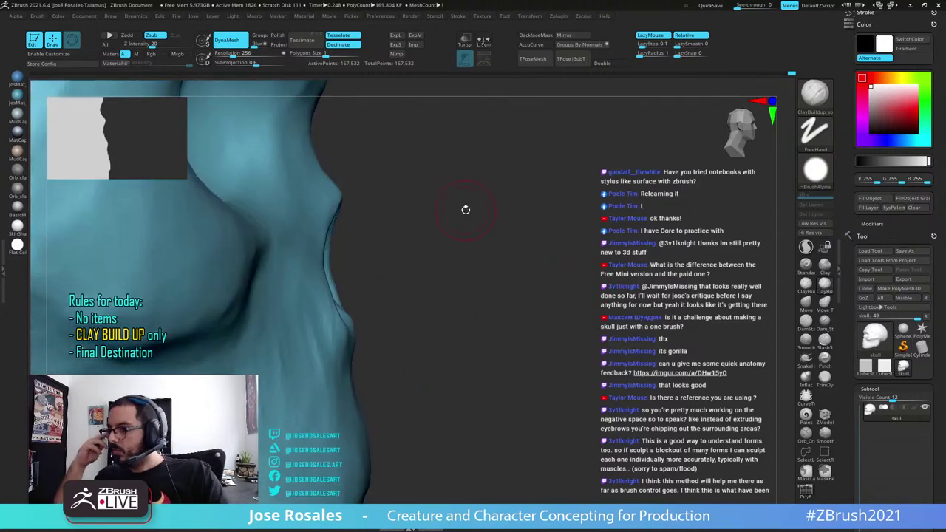
pyautogui.keyDown('ctrl'); pyautogui.moveTo(387, 247); pyautogui.dragTo(376, 284, button='right'); pyautogui.keyUp('ctrl')
pyautogui.moveTo(322, 327)
pyautogui.mouseDown(button='right')
pyautogui.moveTo(337, 335)
pyautogui.moveTo(282, 316)
pyautogui.mouseUp(button='right')
pyautogui.moveTo(290, 346); pyautogui.dragTo(262, 338)
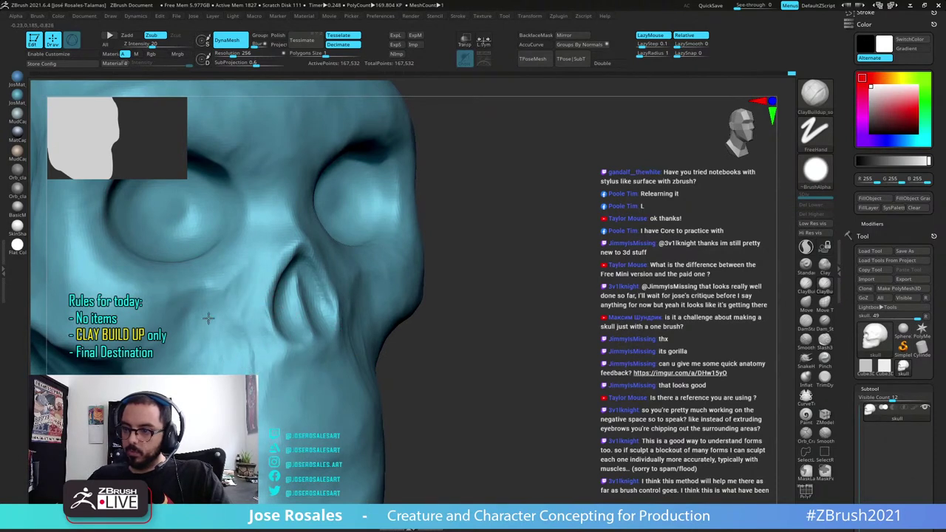
pyautogui.moveTo(253, 259); pyautogui.dragTo(232, 314)
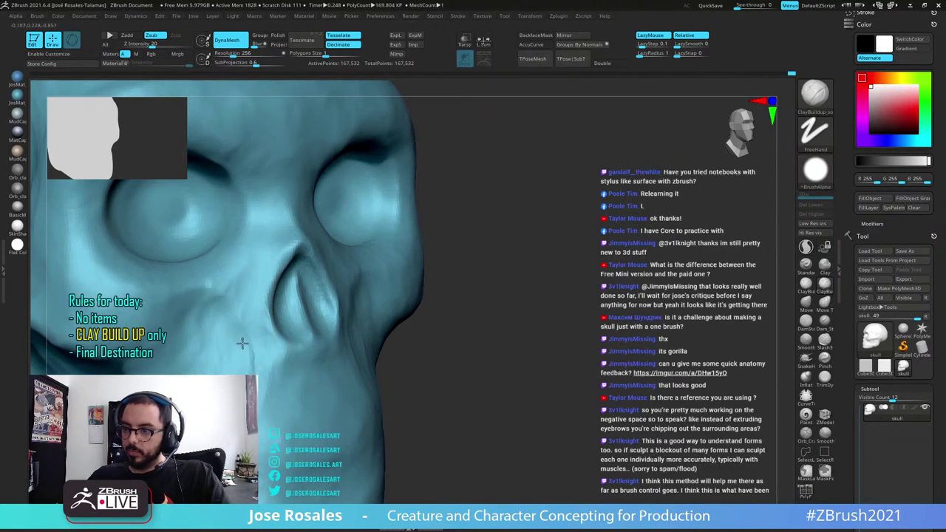
pyautogui.keyDown('ctrl'); pyautogui.moveTo(251, 388); pyautogui.dragTo(256, 336, button='right'); pyautogui.keyUp('ctrl')
pyautogui.moveTo(415, 340); pyautogui.dragTo(310, 327, button='right')
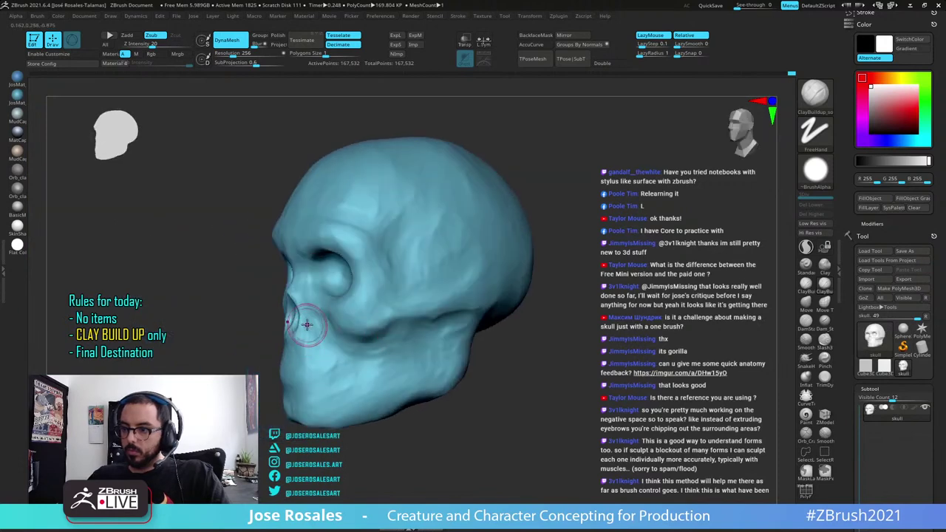
# Carve the temple hollow behind the eye socket to define the outer orbital rim and cheekbone
pyautogui.moveTo(354, 365)
pyautogui.mouseDown(button='right')
pyautogui.moveTo(384, 325)
pyautogui.moveTo(335, 299)
pyautogui.moveTo(381, 343)
pyautogui.mouseUp(button='right')
pyautogui.moveTo(333, 342); pyautogui.dragTo(371, 309)
pyautogui.moveTo(370, 309)
pyautogui.mouseDown(button='right')
pyautogui.moveTo(332, 281)
pyautogui.moveTo(369, 303)
pyautogui.moveTo(249, 269)
pyautogui.mouseUp(button='right')
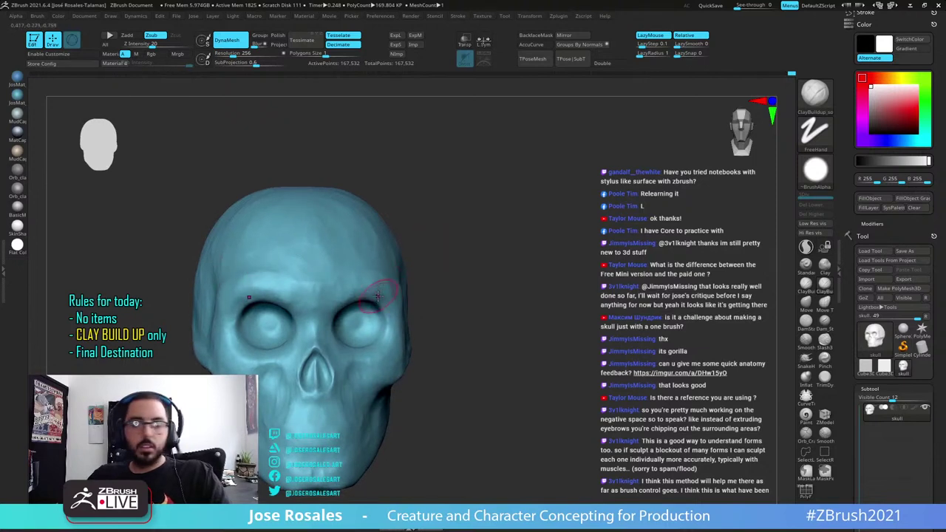
pyautogui.moveTo(378, 296); pyautogui.dragTo(343, 298, button='right')
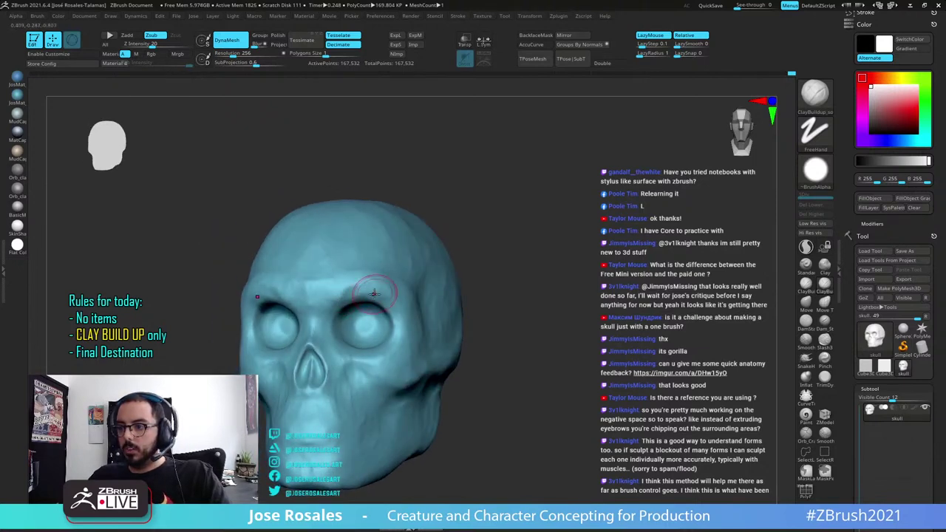
pyautogui.moveTo(422, 240); pyautogui.dragTo(380, 264, button='right')
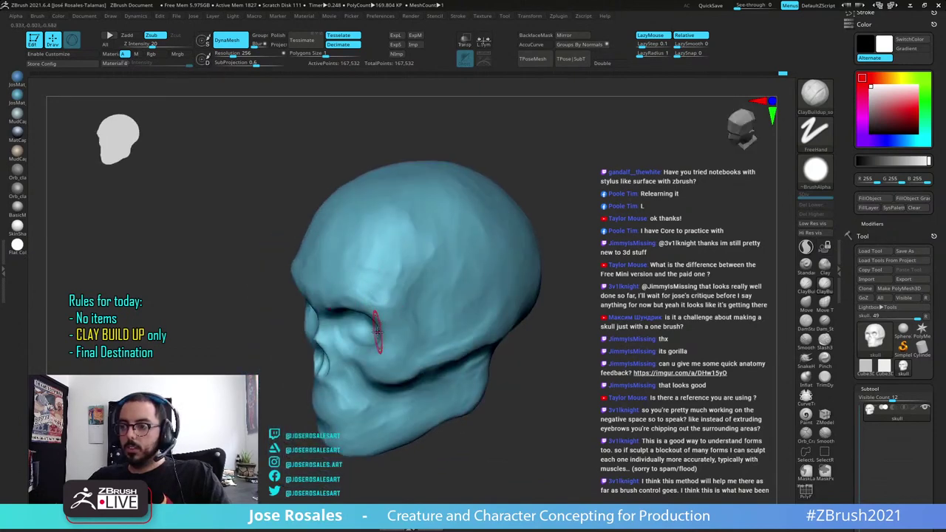
pyautogui.moveTo(378, 332)
pyautogui.mouseDown(button='right')
pyautogui.moveTo(422, 324)
pyautogui.moveTo(384, 333)
pyautogui.moveTo(399, 323)
pyautogui.mouseUp(button='right')
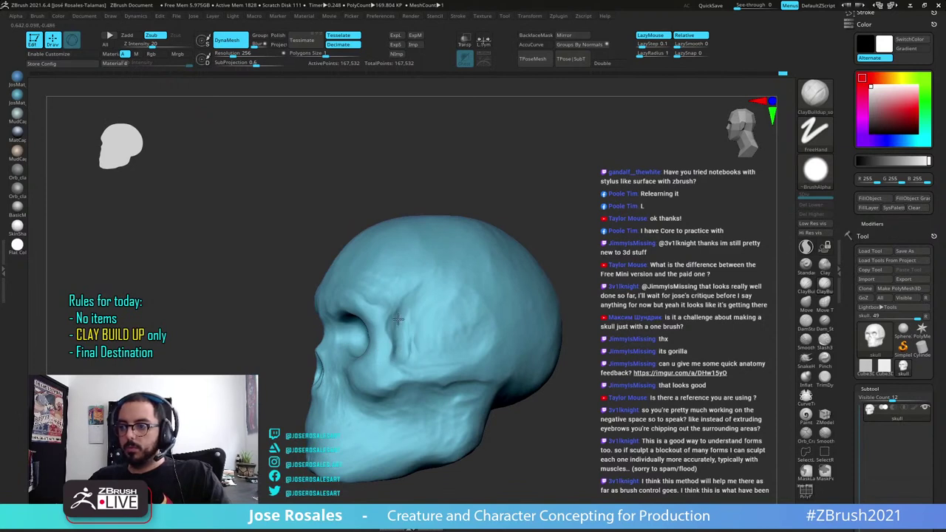
# Refine the temple plane and the cheekbone's rear edge on the side of the skull
pyautogui.moveTo(416, 367)
pyautogui.mouseDown(button='right')
pyautogui.moveTo(443, 358)
pyautogui.moveTo(399, 353)
pyautogui.moveTo(443, 362)
pyautogui.moveTo(450, 355)
pyautogui.moveTo(498, 242)
pyautogui.mouseUp(button='right')
pyautogui.moveTo(262, 265); pyautogui.dragTo(349, 266, button='right')
pyautogui.moveTo(296, 295); pyautogui.dragTo(317, 260, button='right')
pyautogui.moveTo(313, 271); pyautogui.dragTo(319, 256)
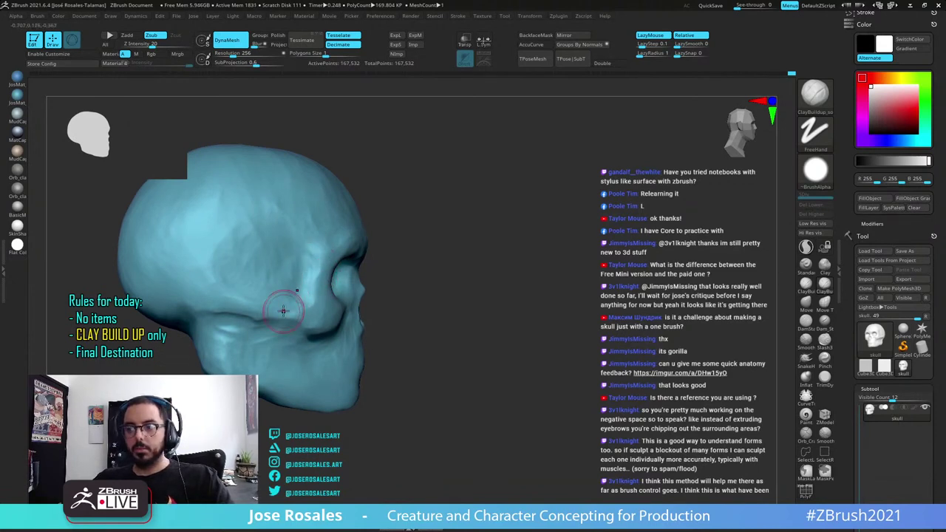
pyautogui.moveTo(275, 305); pyautogui.dragTo(254, 305, button='right')
pyautogui.moveTo(278, 346)
pyautogui.mouseDown(button='right')
pyautogui.moveTo(239, 328)
pyautogui.moveTo(292, 370)
pyautogui.moveTo(305, 349)
pyautogui.mouseUp(button='right')
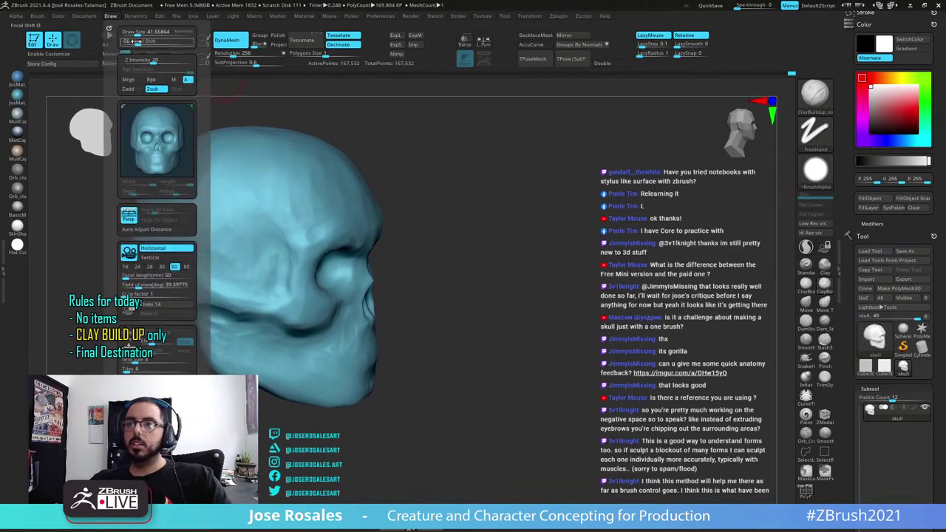
# Carve the hollow under the cheekbone with subtractive ClayBuildup strokes
pyautogui.moveTo(437, 215); pyautogui.dragTo(446, 298)
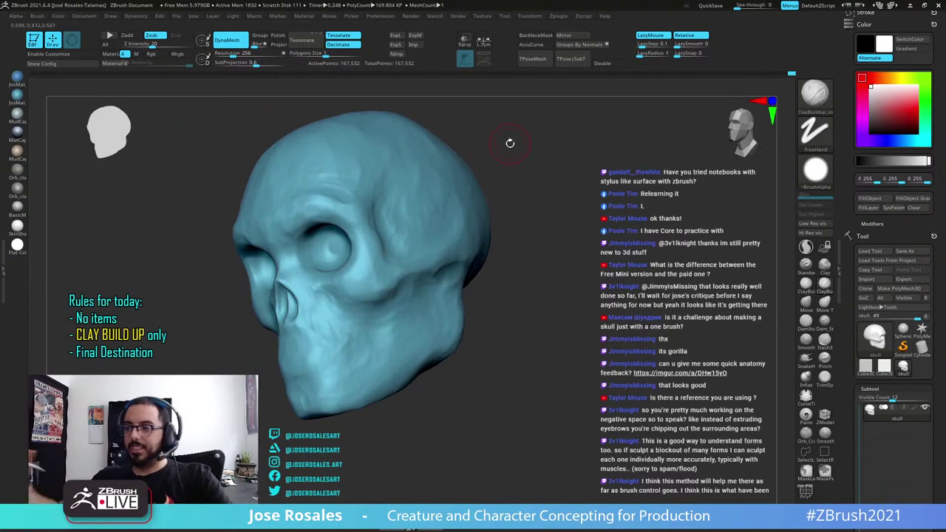
pyautogui.moveTo(509, 144); pyautogui.dragTo(451, 228)
pyautogui.moveTo(259, 285)
pyautogui.mouseDown(button='right')
pyautogui.moveTo(256, 294)
pyautogui.moveTo(263, 289)
pyautogui.mouseUp(button='right')
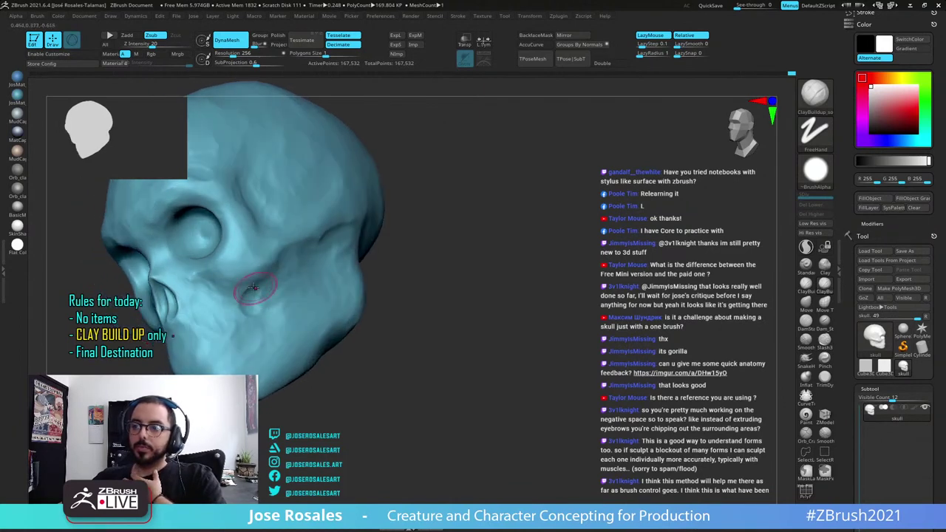
pyautogui.moveTo(266, 305)
pyautogui.mouseDown()
pyautogui.moveTo(271, 291)
pyautogui.moveTo(268, 307)
pyautogui.moveTo(296, 302)
pyautogui.moveTo(240, 296)
pyautogui.mouseUp()
pyautogui.moveTo(255, 331); pyautogui.dragTo(220, 344, button='right')
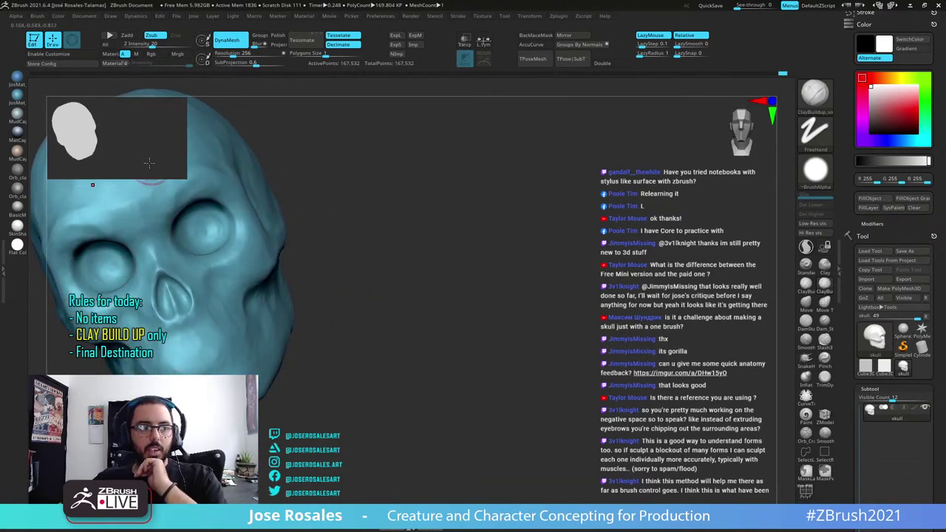
# Carve the upper jaw directly below the nasal opening and sharpen the opening's lower rim
pyautogui.moveTo(297, 295)
pyautogui.mouseDown()
pyautogui.moveTo(342, 313)
pyautogui.moveTo(510, 228)
pyautogui.moveTo(497, 279)
pyautogui.moveTo(380, 276)
pyautogui.mouseUp()
pyautogui.keyDown('alt'); pyautogui.moveTo(561, 288); pyautogui.dragTo(376, 314); pyautogui.keyUp('alt')
pyautogui.moveTo(392, 323)
pyautogui.mouseDown(button='right')
pyautogui.moveTo(360, 356)
pyautogui.moveTo(361, 340)
pyautogui.moveTo(399, 346)
pyautogui.mouseUp(button='right')
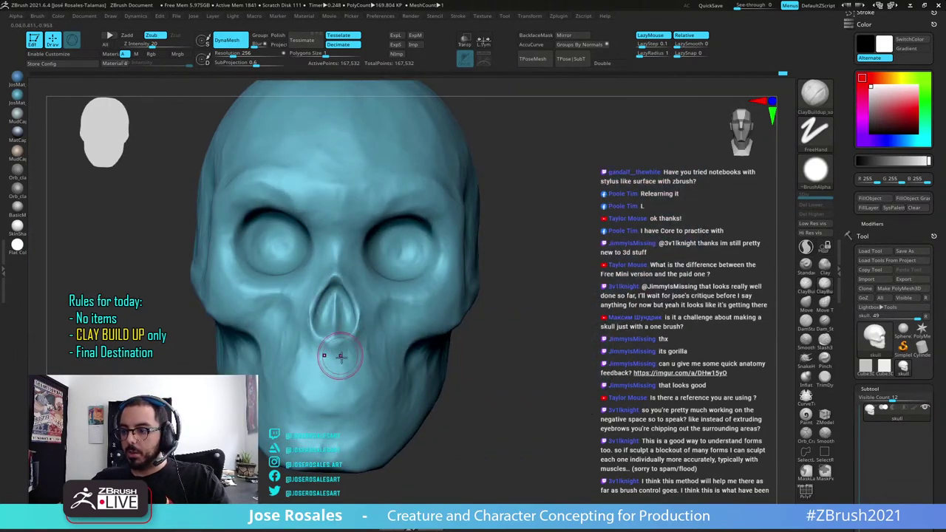
pyautogui.moveTo(337, 358); pyautogui.dragTo(335, 356)
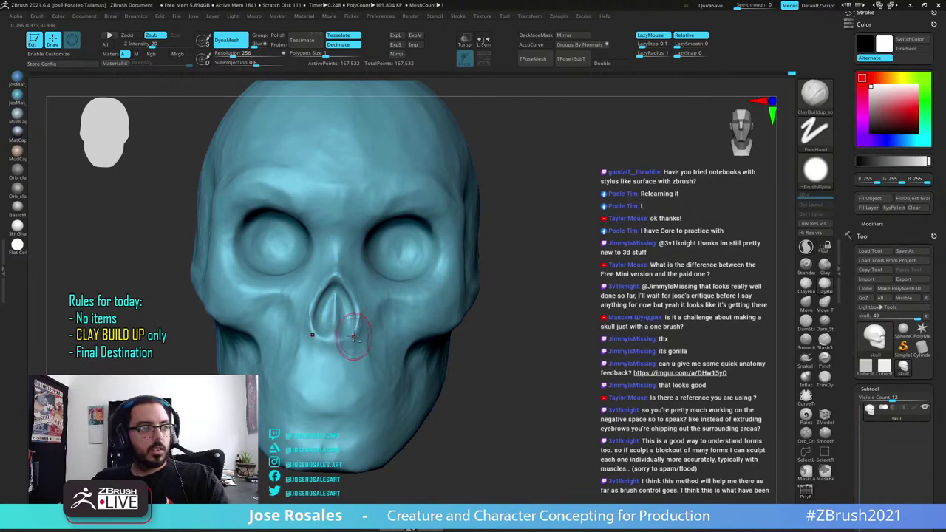
pyautogui.keyDown('ctrl'); pyautogui.moveTo(353, 337); pyautogui.dragTo(370, 347, button='right'); pyautogui.keyUp('ctrl')
pyautogui.moveTo(377, 347); pyautogui.dragTo(347, 344, button='right')
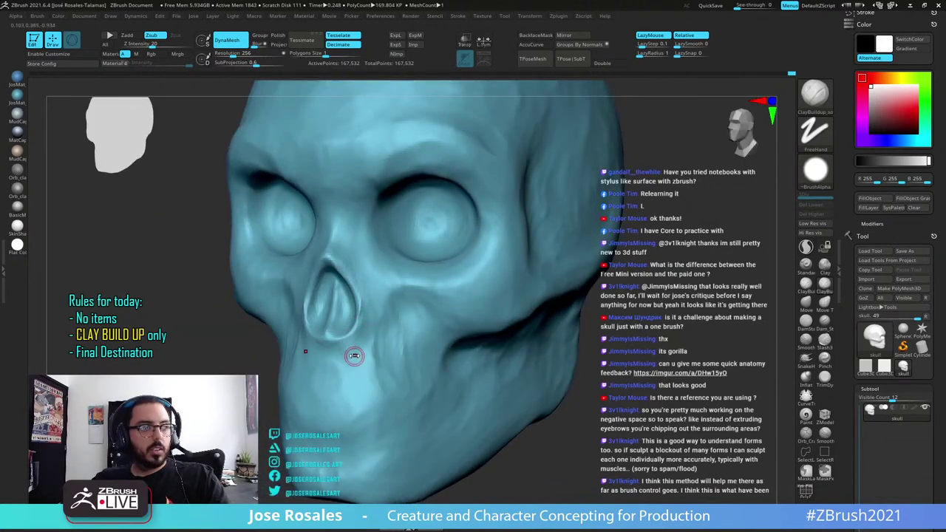
pyautogui.moveTo(355, 357); pyautogui.dragTo(334, 355, button='right')
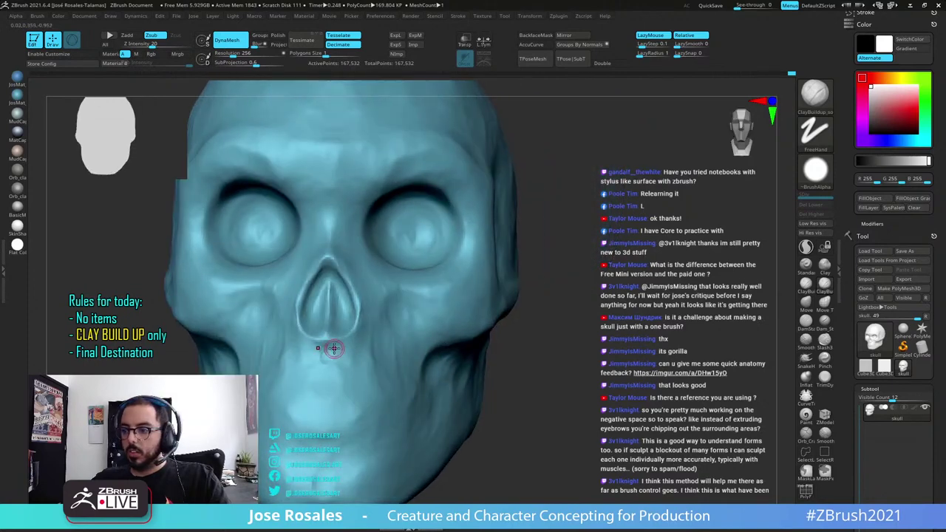
pyautogui.moveTo(355, 353); pyautogui.dragTo(340, 343, button='right')
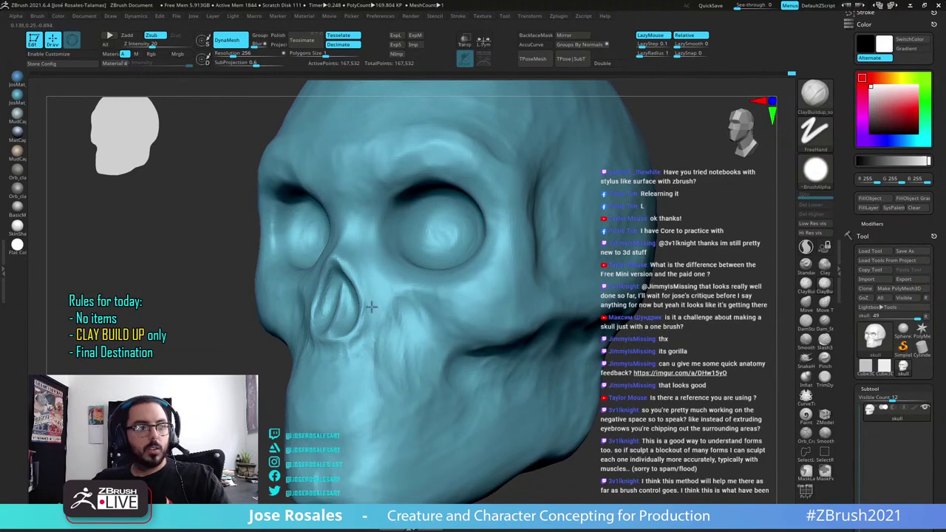
# Shape the brow ridge and the nasal bridge between the eye sockets with subtractive strokes
pyautogui.keyDown('ctrl'); pyautogui.moveTo(375, 376); pyautogui.dragTo(444, 235, button='right'); pyautogui.keyUp('ctrl')
pyautogui.moveTo(463, 363)
pyautogui.mouseDown(button='right')
pyautogui.moveTo(432, 356)
pyautogui.moveTo(507, 359)
pyautogui.moveTo(473, 355)
pyautogui.mouseUp(button='right')
pyautogui.keyDown('alt'); pyautogui.moveTo(431, 258); pyautogui.dragTo(405, 308, button='right'); pyautogui.keyUp('alt')
pyautogui.moveTo(301, 300); pyautogui.dragTo(341, 295, button='right')
pyautogui.keyDown('ctrl'); pyautogui.moveTo(384, 194); pyautogui.dragTo(400, 250, button='right'); pyautogui.keyUp('ctrl')
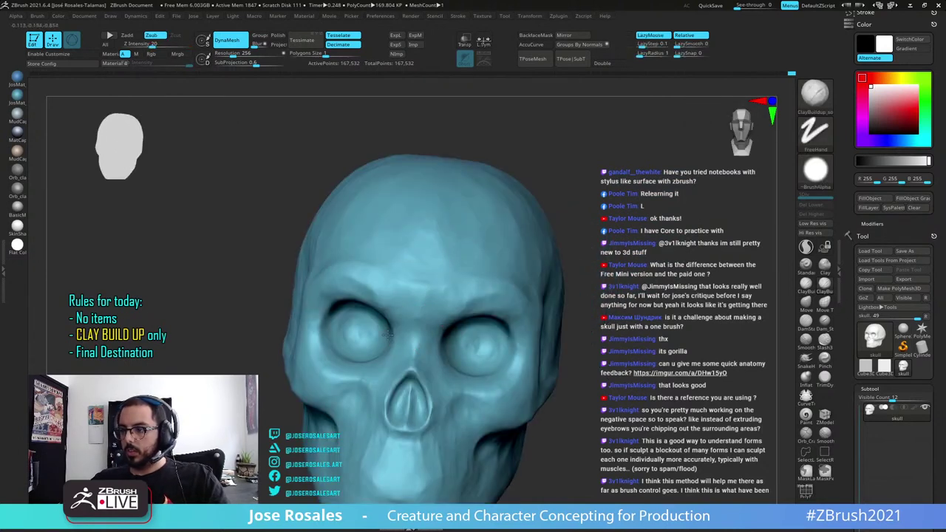
pyautogui.moveTo(387, 334); pyautogui.dragTo(396, 319, button='right')
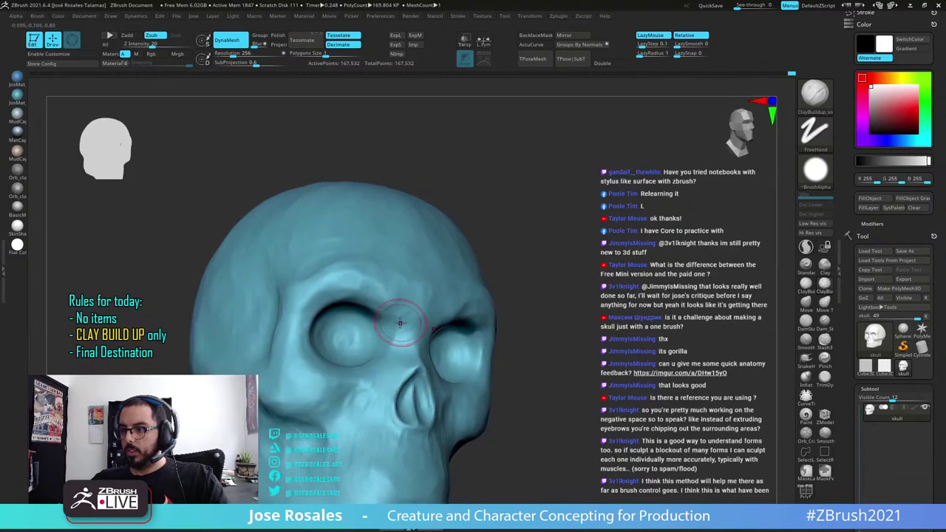
pyautogui.moveTo(363, 342); pyautogui.dragTo(323, 328, button='right')
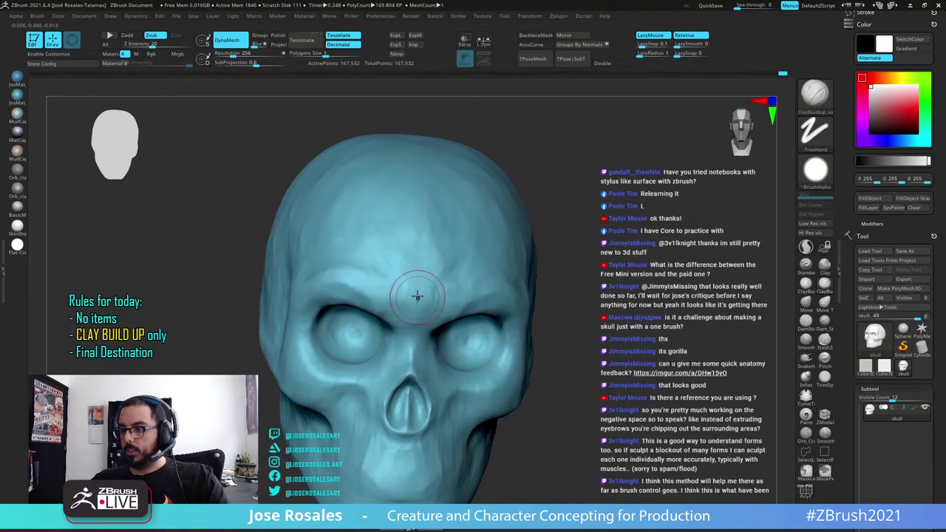
pyautogui.moveTo(447, 299); pyautogui.dragTo(443, 285, button='right')
# Carve the rear of the jaw below the cranium
pyautogui.keyDown('ctrl'); pyautogui.moveTo(517, 226); pyautogui.dragTo(337, 353, button='right'); pyautogui.keyUp('ctrl')
pyautogui.moveTo(336, 353); pyautogui.dragTo(341, 328)
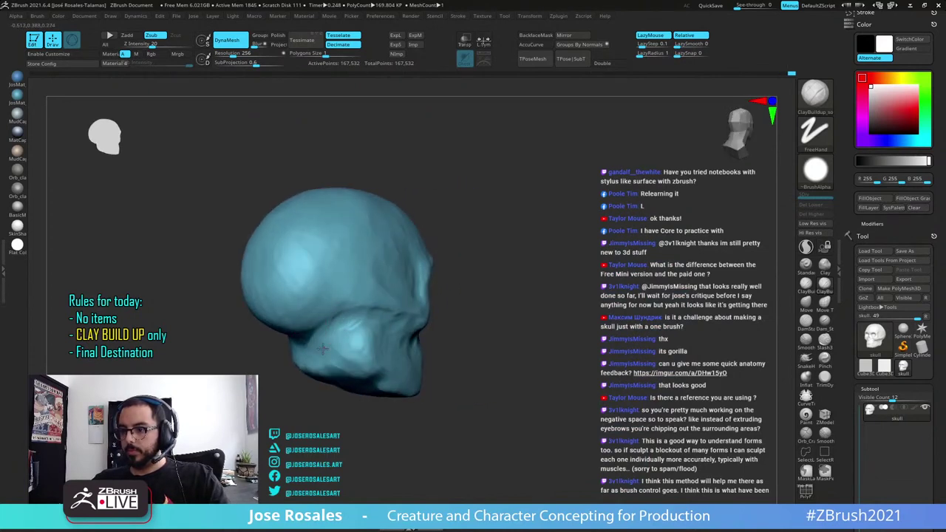
pyautogui.moveTo(323, 349)
pyautogui.mouseDown(button='right')
pyautogui.moveTo(390, 309)
pyautogui.moveTo(376, 340)
pyautogui.mouseUp(button='right')
pyautogui.moveTo(376, 340)
pyautogui.keyDown('ctrl'); pyautogui.mouseDown(button='right')
pyautogui.moveTo(377, 271)
pyautogui.moveTo(402, 283)
pyautogui.moveTo(382, 291)
pyautogui.moveTo(390, 282)
pyautogui.moveTo(378, 323)
pyautogui.mouseUp(button='right'); pyautogui.keyUp('ctrl')
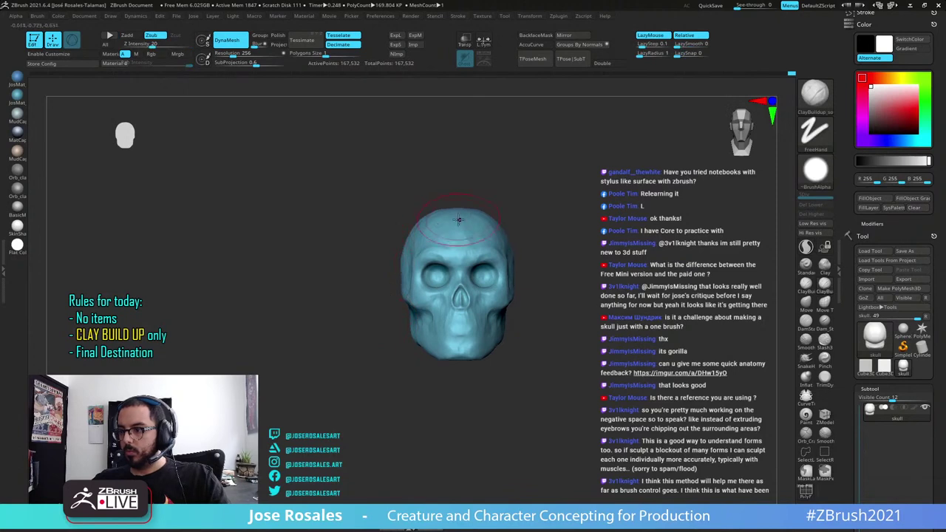
# Shave the sides and top of the cranium with a large ClayBuildup brush to refine its rounded silhouette
pyautogui.keyDown('alt'); pyautogui.moveTo(513, 209); pyautogui.dragTo(478, 256, button='right'); pyautogui.keyUp('alt')
pyautogui.moveTo(479, 256); pyautogui.dragTo(393, 260, button='right')
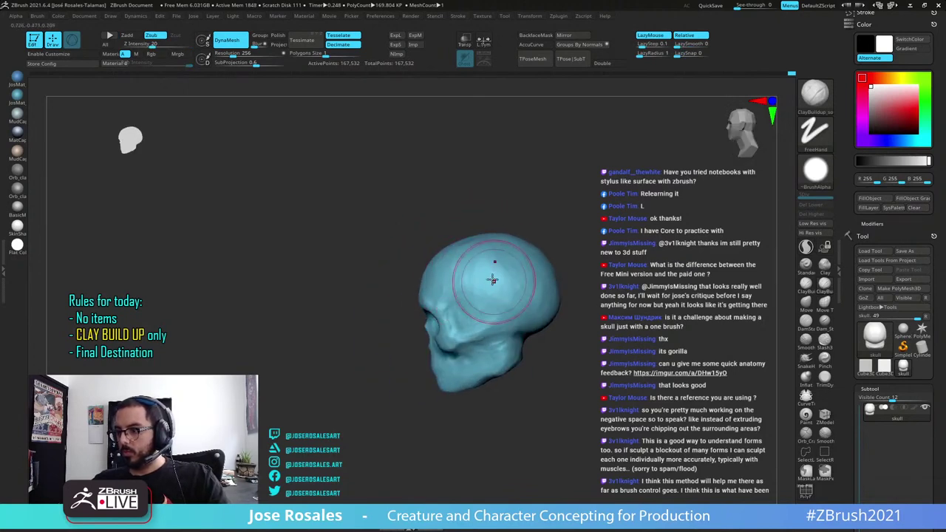
pyautogui.moveTo(510, 292)
pyautogui.mouseDown(button='right')
pyautogui.moveTo(549, 264)
pyautogui.moveTo(576, 267)
pyautogui.mouseUp(button='right')
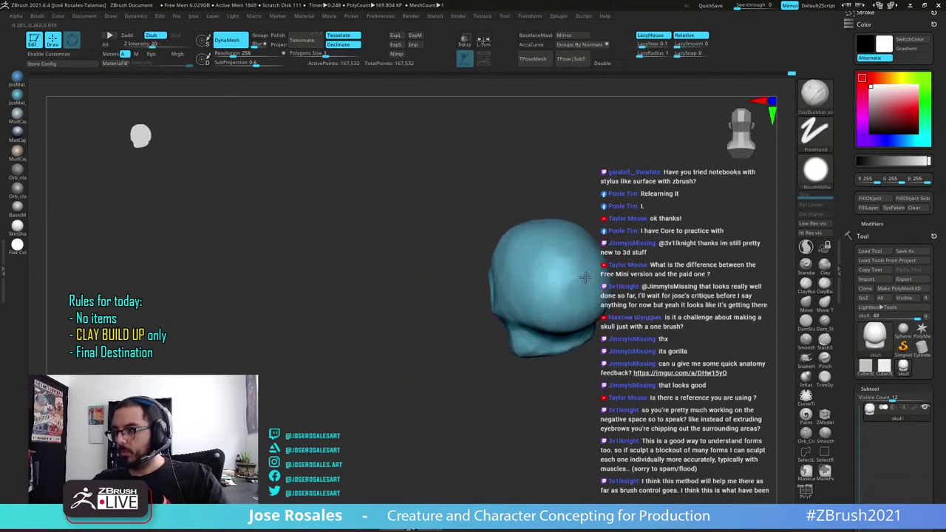
pyautogui.moveTo(571, 302)
pyautogui.mouseDown(button='right')
pyautogui.moveTo(609, 240)
pyautogui.moveTo(622, 190)
pyautogui.moveTo(574, 264)
pyautogui.moveTo(568, 213)
pyautogui.mouseUp(button='right')
pyautogui.moveTo(519, 155)
pyautogui.mouseDown(button='right')
pyautogui.moveTo(500, 216)
pyautogui.moveTo(497, 297)
pyautogui.mouseUp(button='right')
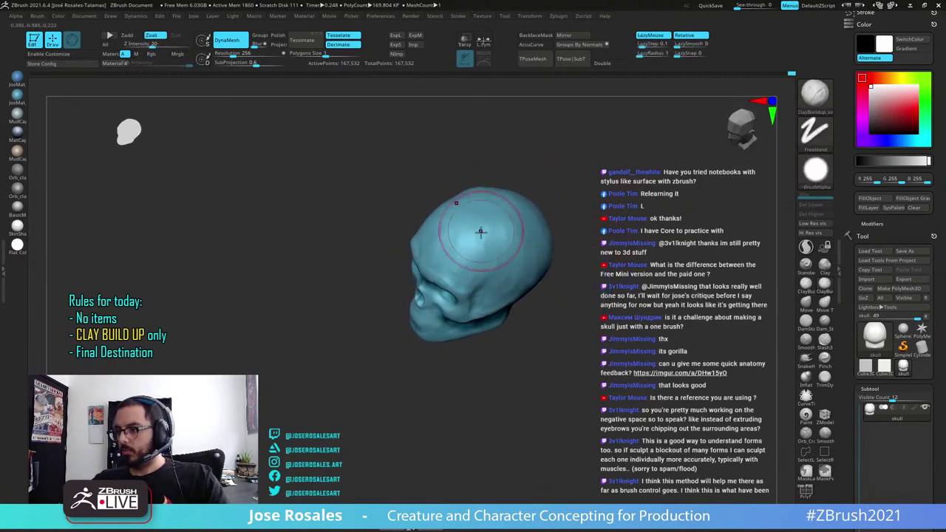
pyautogui.moveTo(476, 227); pyautogui.dragTo(461, 249)
pyautogui.moveTo(461, 249); pyautogui.dragTo(573, 222, button='right')
pyautogui.moveTo(488, 221); pyautogui.dragTo(484, 269, button='right')
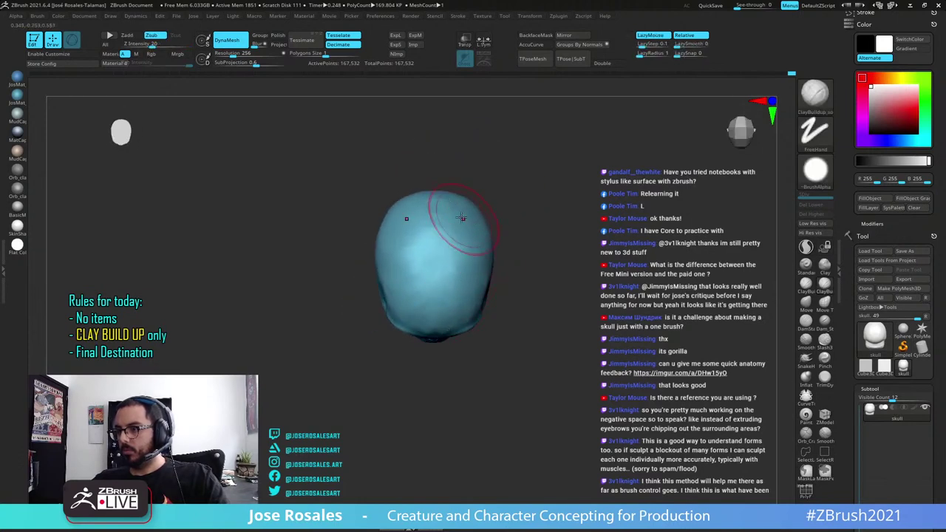
pyautogui.moveTo(489, 234); pyautogui.dragTo(478, 253)
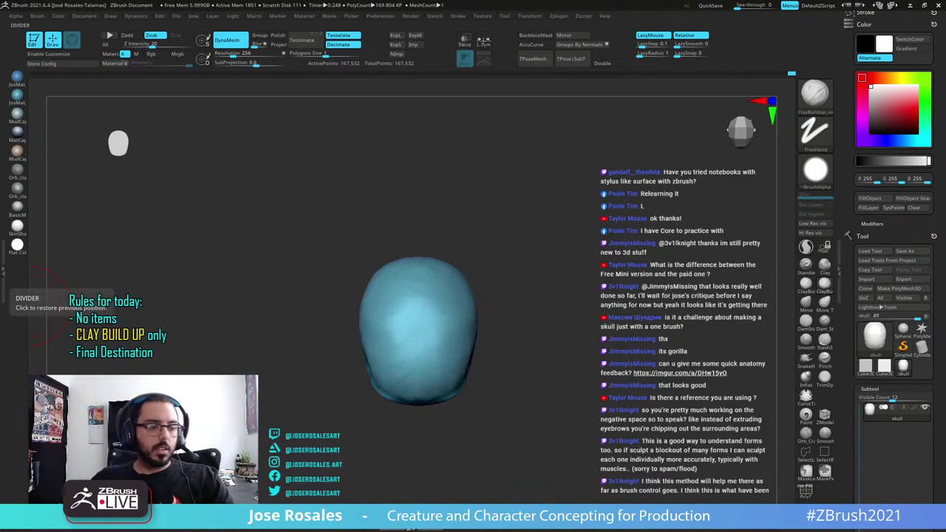
pyautogui.moveTo(427, 451); pyautogui.dragTo(506, 355, button='right')
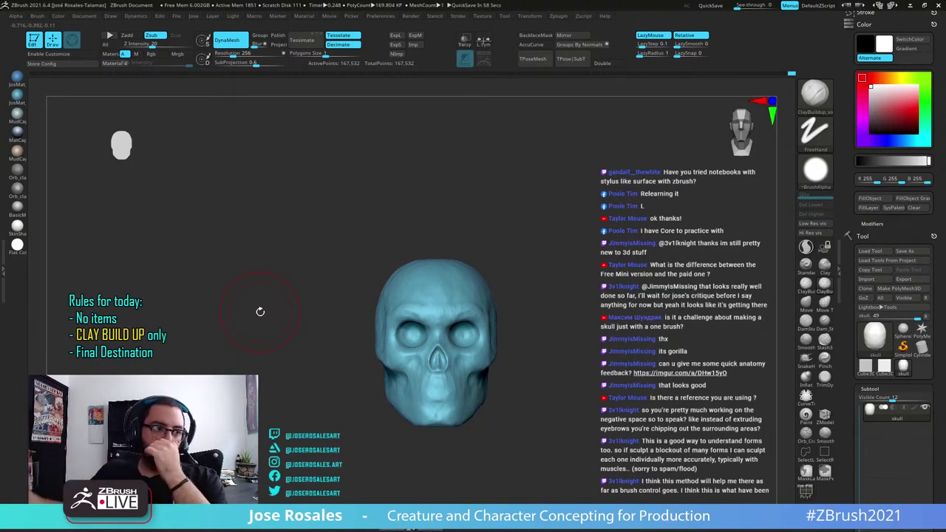
# Carve the front and side planes of the jaw below the cheekbone with subtractive strokes
pyautogui.moveTo(444, 370); pyautogui.dragTo(403, 366, button='right')
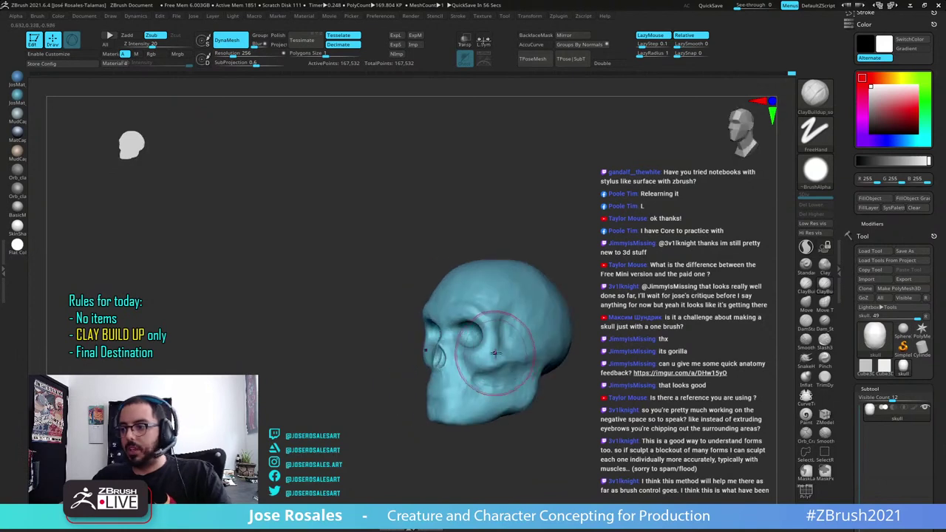
pyautogui.keyDown('ctrl'); pyautogui.moveTo(502, 344); pyautogui.dragTo(501, 366, button='right'); pyautogui.keyUp('ctrl')
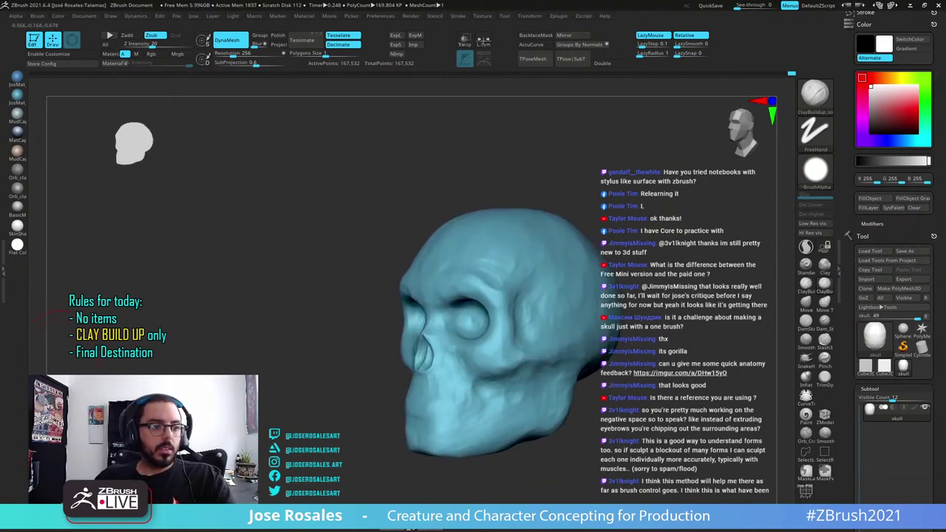
pyautogui.moveTo(569, 335)
pyautogui.mouseDown(button='right')
pyautogui.moveTo(507, 328)
pyautogui.moveTo(545, 325)
pyautogui.mouseUp(button='right')
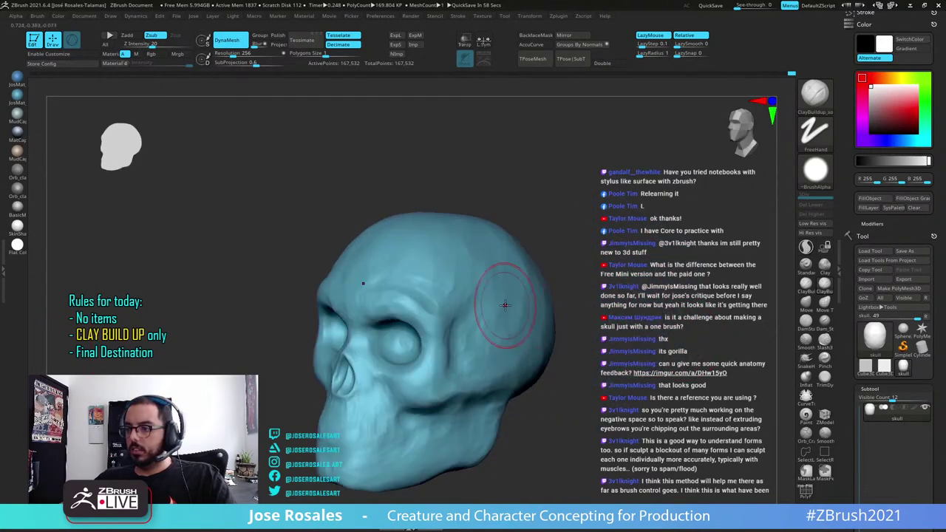
pyautogui.moveTo(458, 298)
pyautogui.mouseDown(button='right')
pyautogui.moveTo(475, 327)
pyautogui.moveTo(435, 313)
pyautogui.mouseUp(button='right')
pyautogui.moveTo(405, 383); pyautogui.dragTo(379, 434)
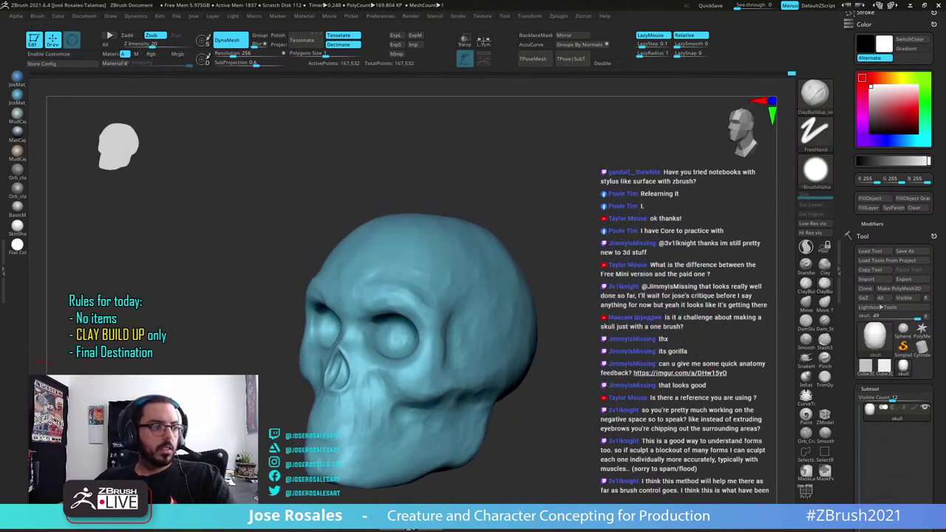
pyautogui.moveTo(41, 397)
pyautogui.mouseDown()
pyautogui.moveTo(169, 399)
pyautogui.moveTo(377, 381)
pyautogui.moveTo(332, 414)
pyautogui.moveTo(411, 452)
pyautogui.moveTo(418, 446)
pyautogui.moveTo(418, 456)
pyautogui.moveTo(373, 465)
pyautogui.moveTo(391, 464)
pyautogui.mouseUp()
pyautogui.moveTo(510, 458); pyautogui.dragTo(307, 443)
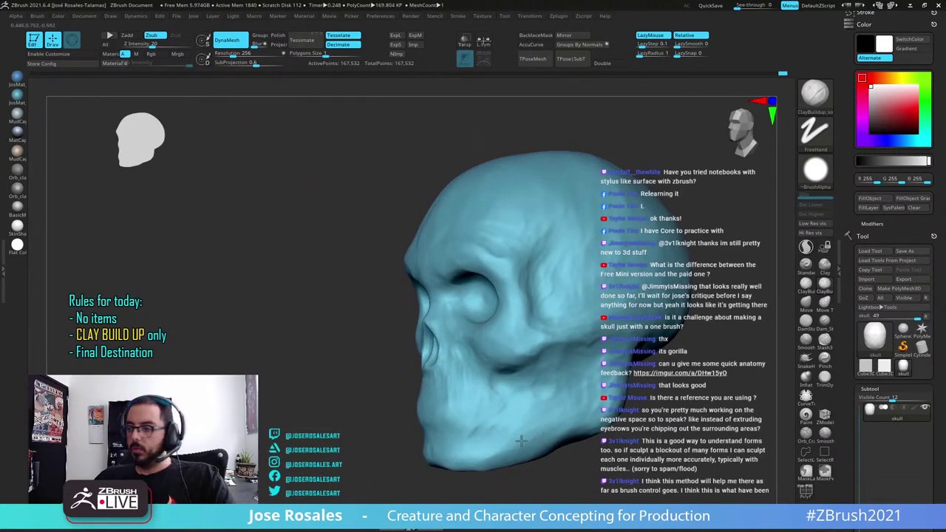
# Carve the lower edge and side plane of the jaw with subtractive ClayBuildup strokes
pyautogui.moveTo(508, 467); pyautogui.dragTo(561, 460)
pyautogui.moveTo(521, 399); pyautogui.dragTo(515, 431)
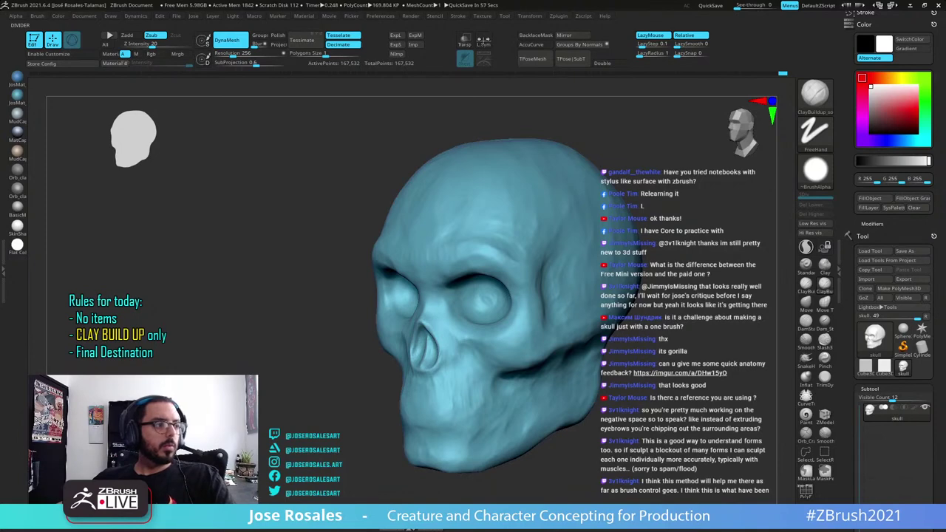
pyautogui.moveTo(314, 336)
pyautogui.mouseDown()
pyautogui.moveTo(366, 380)
pyautogui.moveTo(458, 341)
pyautogui.mouseUp()
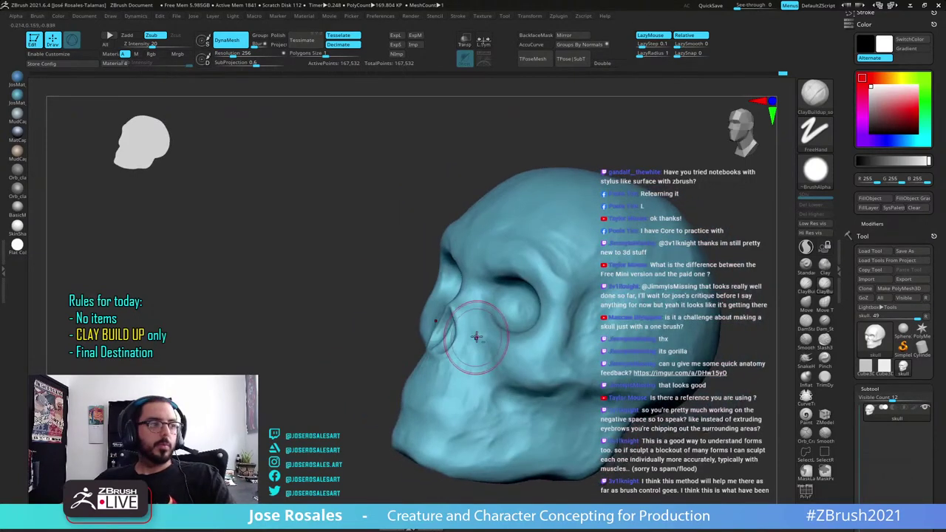
# Deepen the hollow beneath the cheekbone and refine the cheekbone's lower edge with subtractive strokes
pyautogui.moveTo(476, 338)
pyautogui.keyDown('alt'); pyautogui.mouseDown(button='right')
pyautogui.moveTo(423, 349)
pyautogui.moveTo(434, 328)
pyautogui.mouseUp(button='right'); pyautogui.keyUp('alt')
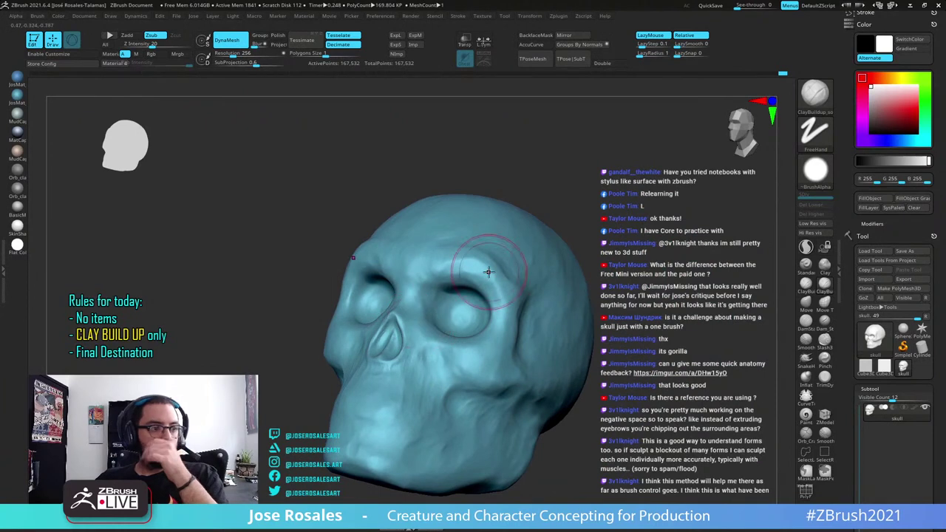
pyautogui.moveTo(515, 386)
pyautogui.mouseDown(button='right')
pyautogui.moveTo(512, 373)
pyautogui.moveTo(473, 364)
pyautogui.mouseUp(button='right')
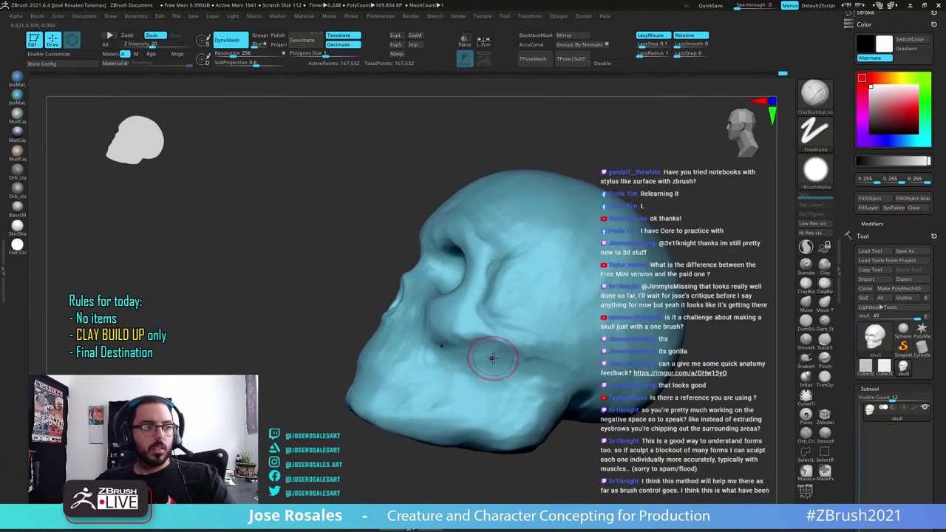
pyautogui.moveTo(497, 356)
pyautogui.mouseDown()
pyautogui.moveTo(488, 355)
pyautogui.moveTo(496, 361)
pyautogui.mouseUp()
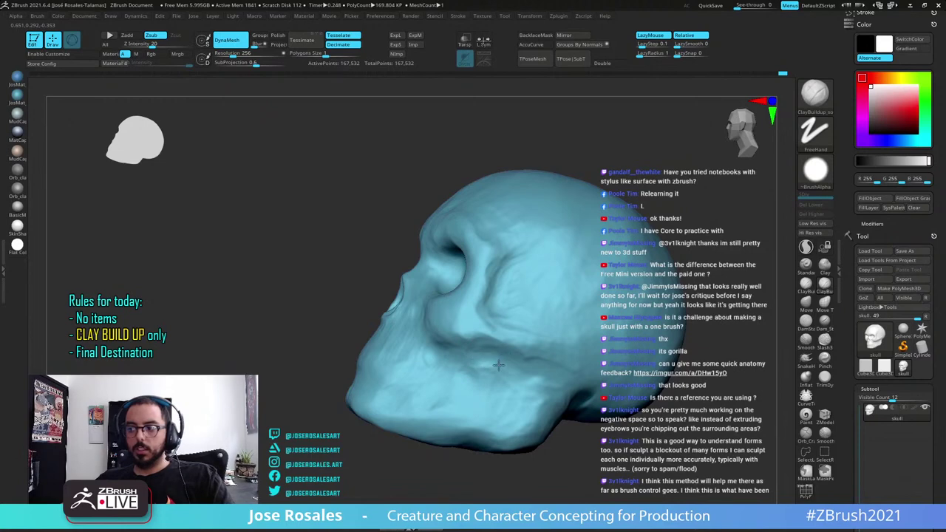
pyautogui.moveTo(564, 379)
pyautogui.keyDown('alt'); pyautogui.mouseDown(button='right')
pyautogui.moveTo(623, 380)
pyautogui.moveTo(603, 338)
pyautogui.moveTo(584, 363)
pyautogui.moveTo(599, 371)
pyautogui.moveTo(579, 390)
pyautogui.moveTo(588, 397)
pyautogui.moveTo(509, 369)
pyautogui.mouseUp(button='right'); pyautogui.keyUp('alt')
pyautogui.moveTo(510, 369); pyautogui.dragTo(510, 350, button='right')
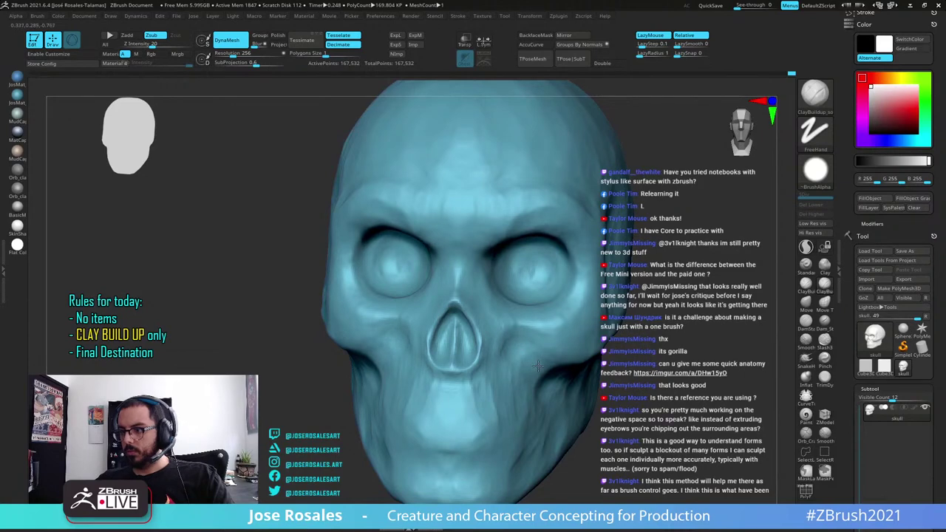
pyautogui.moveTo(590, 381); pyautogui.dragTo(537, 383, button='right')
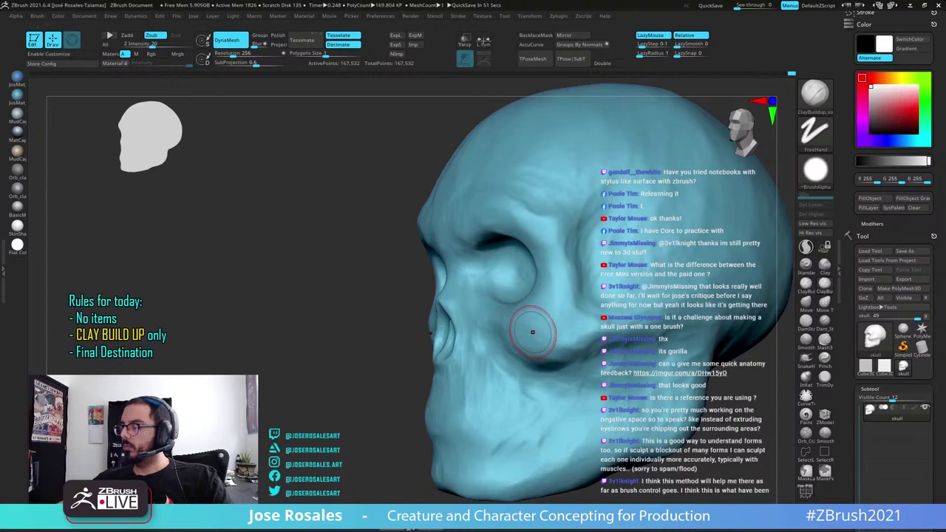
# Examine the skull's overall proportions and cranium silhouette from the back, side and front
pyautogui.moveTo(533, 332); pyautogui.dragTo(458, 291, button='right')
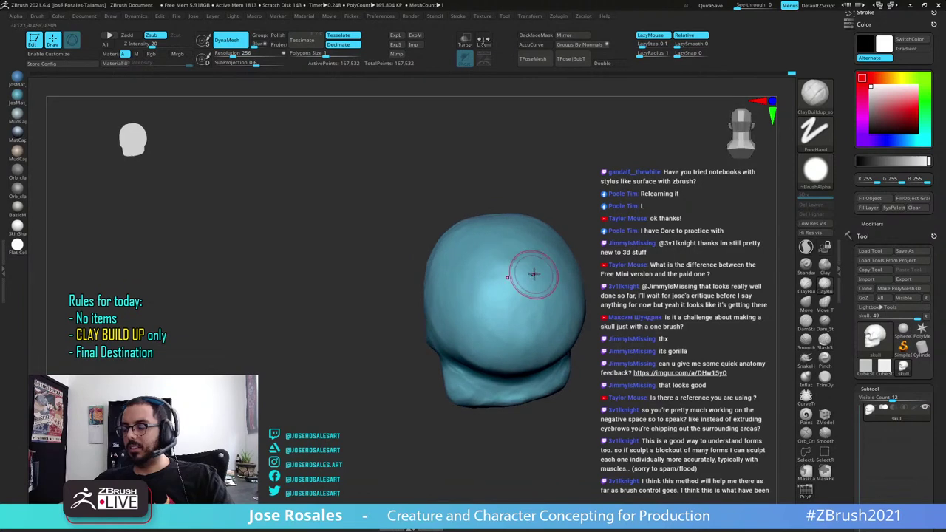
pyautogui.moveTo(540, 277)
pyautogui.mouseDown(button='right')
pyautogui.moveTo(569, 299)
pyautogui.moveTo(559, 260)
pyautogui.mouseUp(button='right')
pyautogui.moveTo(487, 295)
pyautogui.mouseDown(button='right')
pyautogui.moveTo(550, 283)
pyautogui.moveTo(471, 258)
pyautogui.mouseUp(button='right')
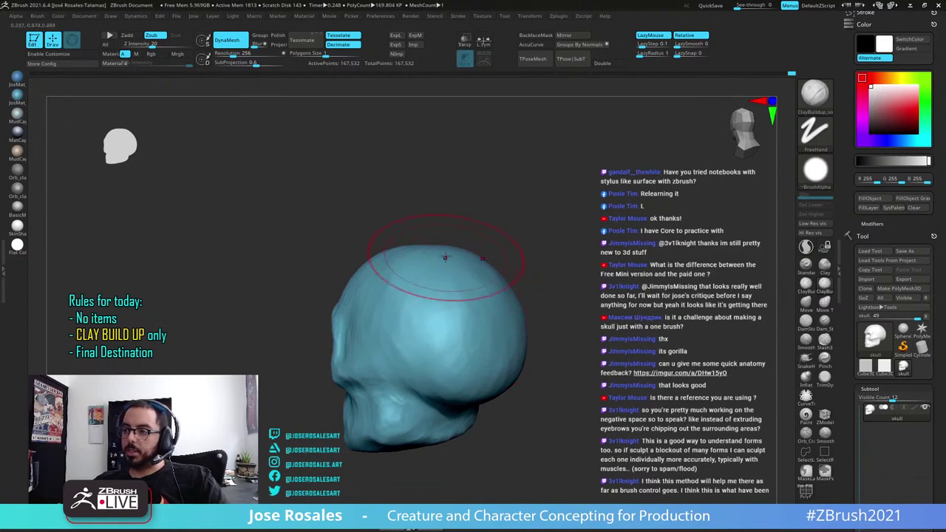
pyautogui.moveTo(479, 295); pyautogui.dragTo(468, 249, button='right')
pyautogui.keyDown('shift'); pyautogui.moveTo(490, 291); pyautogui.dragTo(629, 143, button='right'); pyautogui.keyUp('shift')
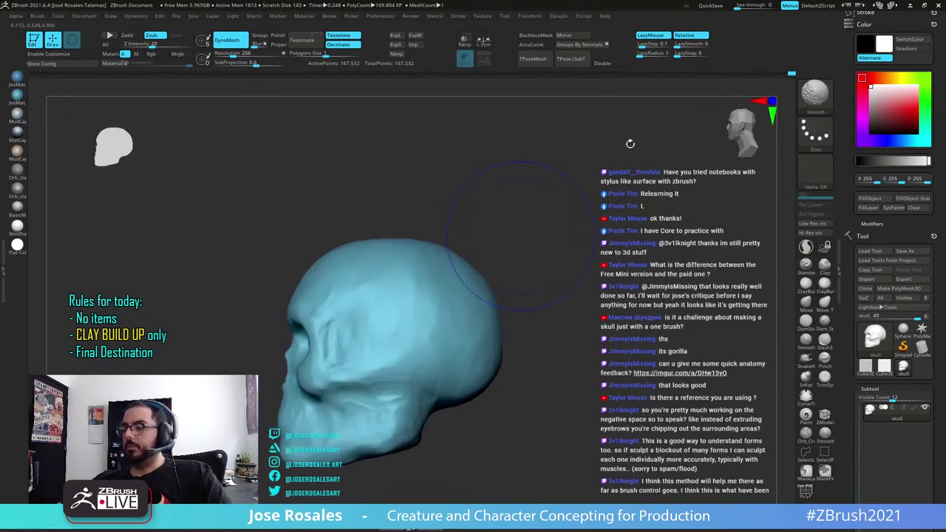
pyautogui.moveTo(390, 315); pyautogui.dragTo(417, 294, button='right')
pyautogui.moveTo(495, 268)
pyautogui.mouseDown(button='right')
pyautogui.moveTo(488, 264)
pyautogui.moveTo(475, 295)
pyautogui.mouseUp(button='right')
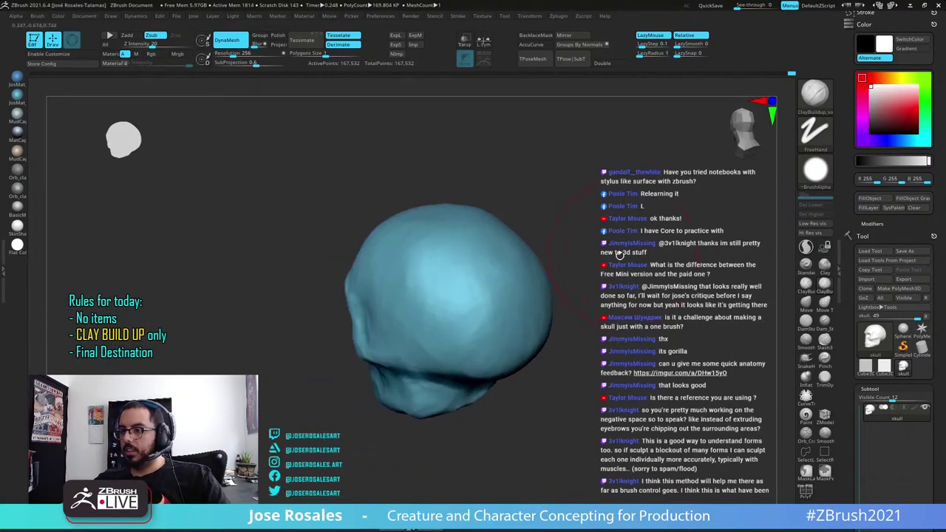
pyautogui.moveTo(501, 230); pyautogui.dragTo(547, 325, button='right')
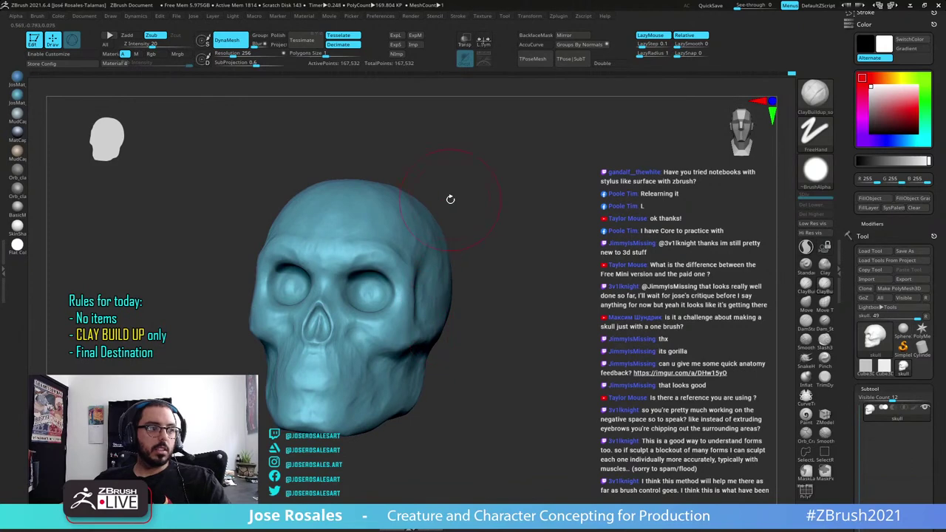
pyautogui.moveTo(378, 333); pyautogui.dragTo(506, 333, button='right')
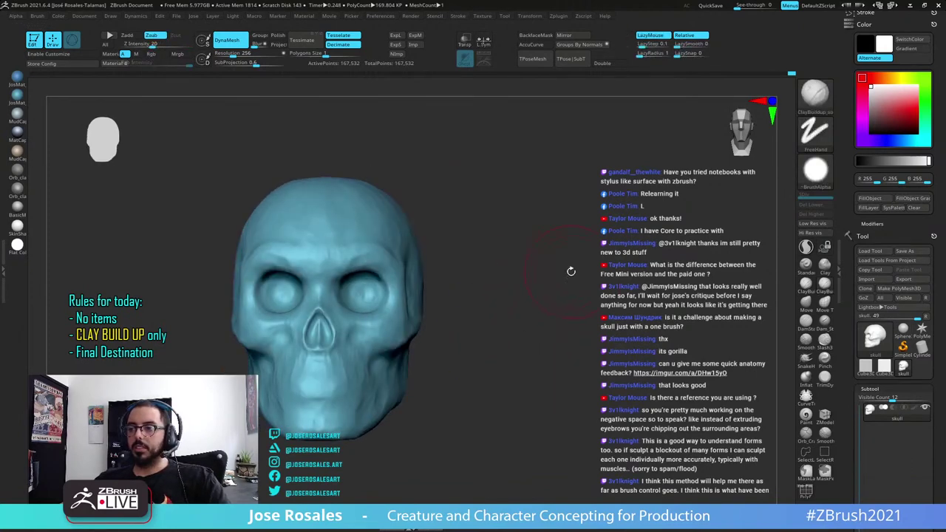
pyautogui.moveTo(551, 259); pyautogui.dragTo(517, 218, button='right')
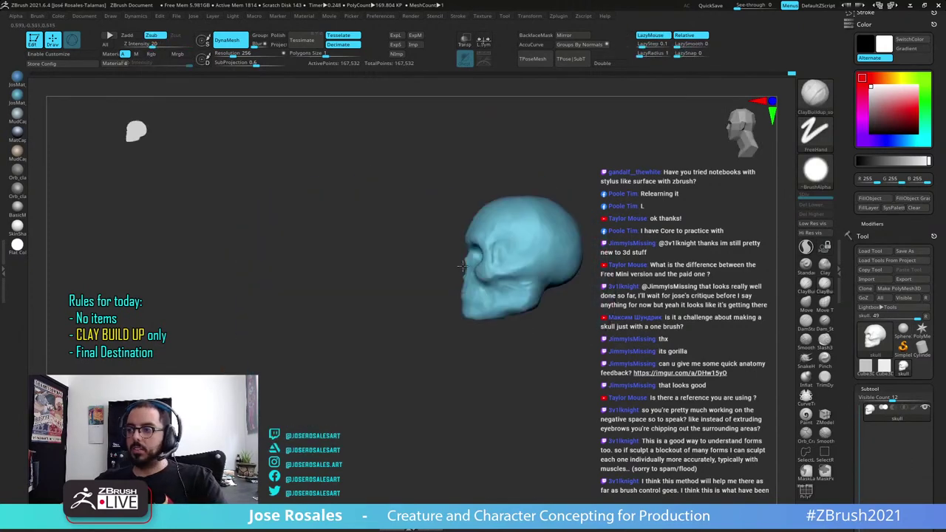
pyautogui.moveTo(467, 250); pyautogui.dragTo(460, 284, button='right')
pyautogui.moveTo(459, 285); pyautogui.dragTo(484, 285, button='right')
pyautogui.keyDown('ctrl'); pyautogui.moveTo(387, 332); pyautogui.dragTo(303, 328, button='right'); pyautogui.keyUp('ctrl')
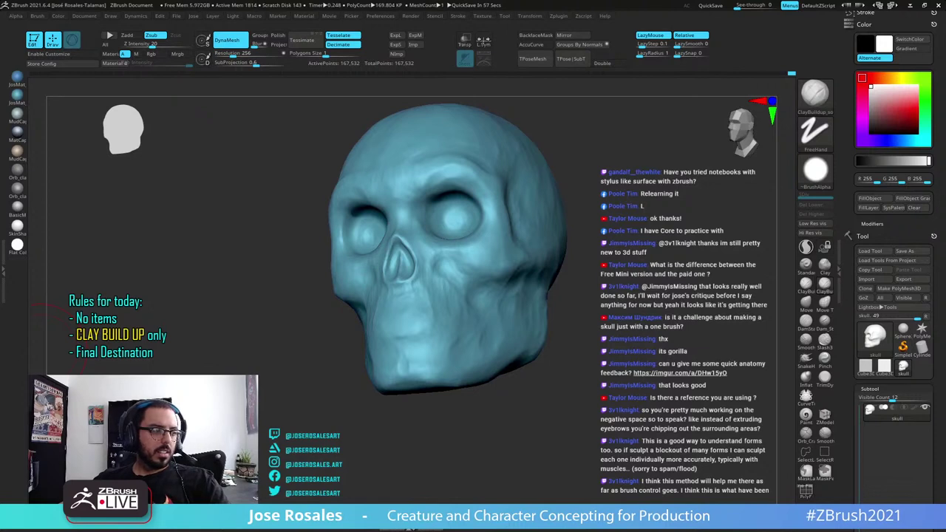
pyautogui.moveTo(476, 323); pyautogui.dragTo(510, 326, button='right')
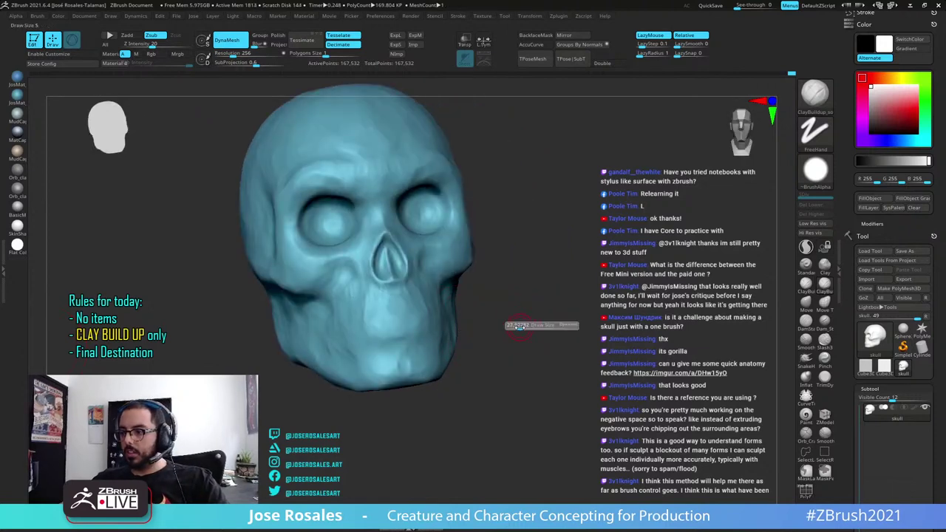
# Set a smaller ClayBuildup brush with Z Intensity 37 and cut fine marks into the upper jaw below the nasal opening
pyautogui.press('s')
pyautogui.press('u')
pyautogui.moveTo(492, 314); pyautogui.dragTo(502, 313)
pyautogui.moveTo(412, 322); pyautogui.dragTo(395, 312, button='right')
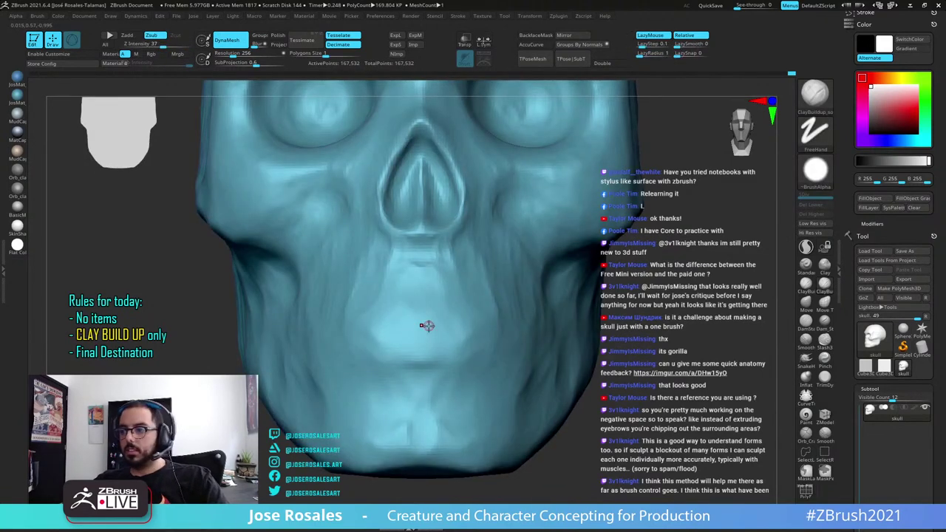
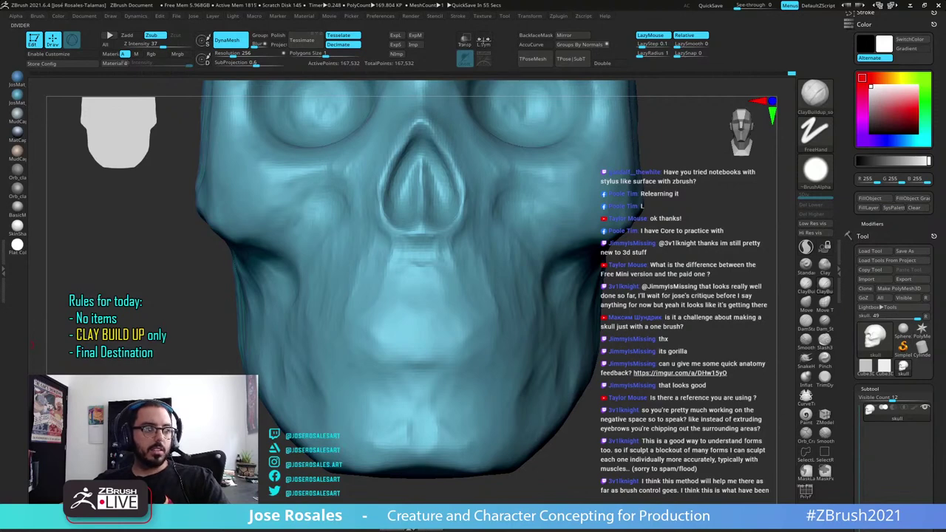
pyautogui.moveTo(320, 301); pyautogui.dragTo(421, 302, button='right')
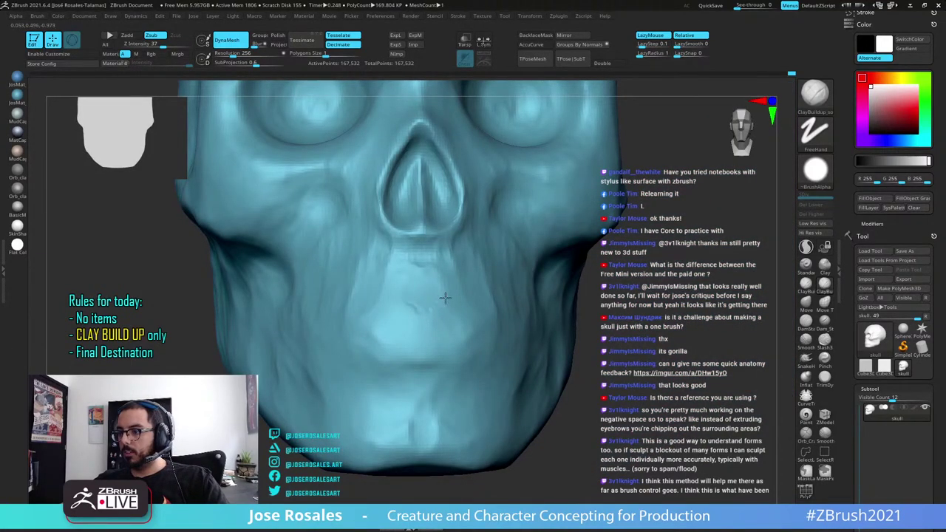
pyautogui.moveTo(432, 325); pyautogui.dragTo(424, 317, button='right')
# Set Z Intensity to 40 and carve the vertical midline groove between the upper front teeth
pyautogui.press('u')
pyautogui.click(424, 317)
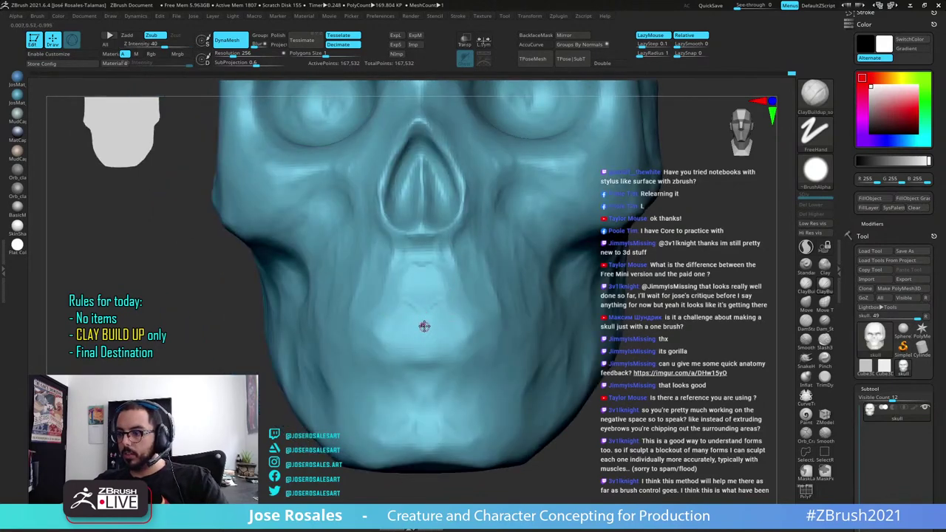
pyautogui.moveTo(418, 305); pyautogui.dragTo(422, 343)
pyautogui.moveTo(425, 362); pyautogui.dragTo(437, 338, button='right')
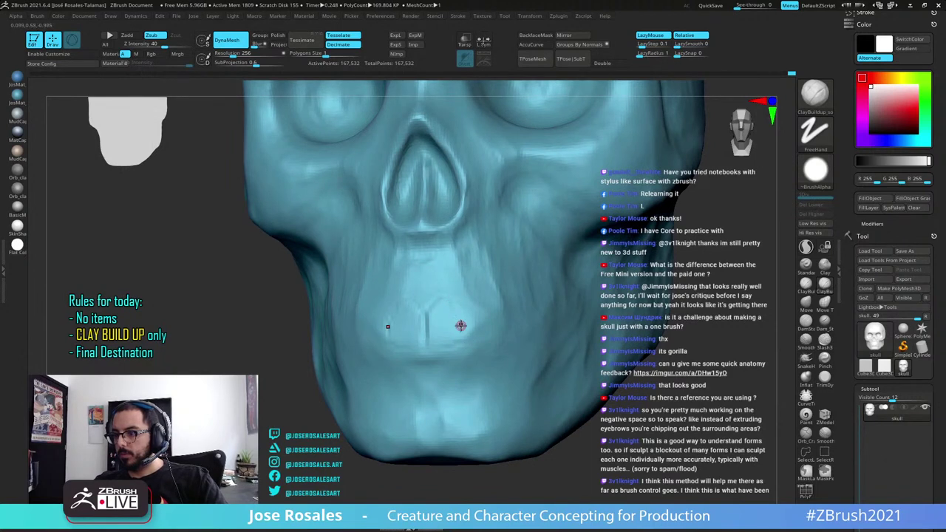
pyautogui.keyDown('ctrl'); pyautogui.moveTo(477, 297); pyautogui.dragTo(514, 208, button='right'); pyautogui.keyUp('ctrl')
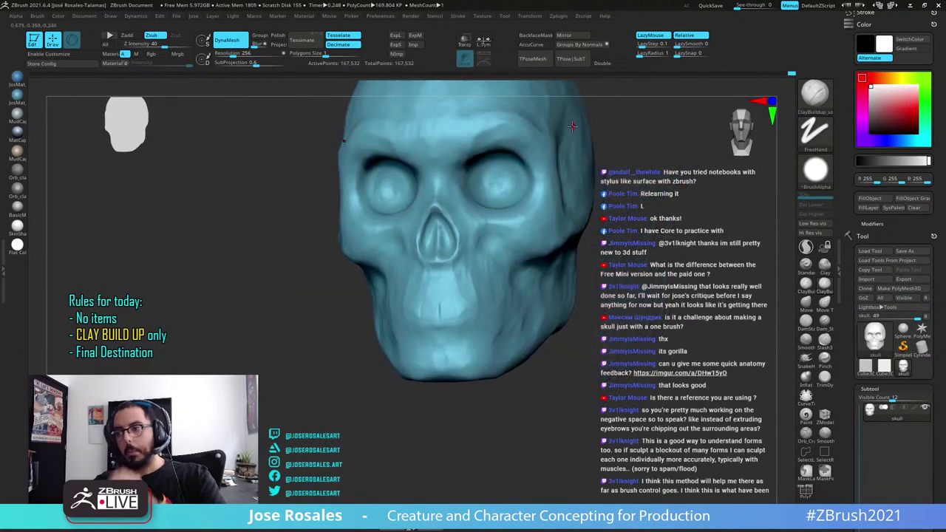
pyautogui.keyDown('ctrl'); pyautogui.moveTo(450, 301); pyautogui.dragTo(457, 223, button='right'); pyautogui.keyUp('ctrl')
pyautogui.keyDown('ctrl'); pyautogui.moveTo(457, 223); pyautogui.dragTo(462, 244, button='right'); pyautogui.keyUp('ctrl')
# Carve the gaps and outlines of the upper teeth on both sides of the midline groove
pyautogui.moveTo(467, 307)
pyautogui.mouseDown(button='right')
pyautogui.moveTo(484, 275)
pyautogui.moveTo(477, 306)
pyautogui.mouseUp(button='right')
pyautogui.moveTo(477, 317)
pyautogui.mouseDown()
pyautogui.moveTo(480, 302)
pyautogui.moveTo(492, 315)
pyautogui.moveTo(500, 289)
pyautogui.moveTo(507, 313)
pyautogui.moveTo(488, 323)
pyautogui.moveTo(485, 293)
pyautogui.mouseUp()
pyautogui.moveTo(507, 317)
pyautogui.mouseDown(button='right')
pyautogui.moveTo(523, 319)
pyautogui.moveTo(496, 300)
pyautogui.moveTo(490, 323)
pyautogui.moveTo(486, 283)
pyautogui.moveTo(450, 231)
pyautogui.moveTo(404, 245)
pyautogui.mouseUp(button='right')
pyautogui.keyDown('ctrl'); pyautogui.moveTo(449, 336); pyautogui.dragTo(529, 259, button='right'); pyautogui.keyUp('ctrl')
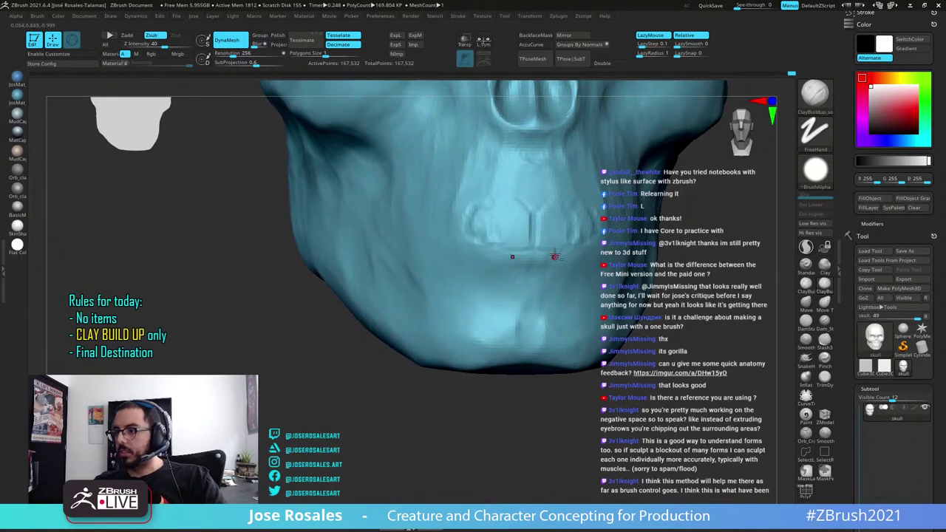
pyautogui.keyDown('ctrl'); pyautogui.moveTo(554, 256); pyautogui.dragTo(543, 222, button='right'); pyautogui.keyUp('ctrl')
pyautogui.moveTo(543, 222); pyautogui.dragTo(593, 237, button='right')
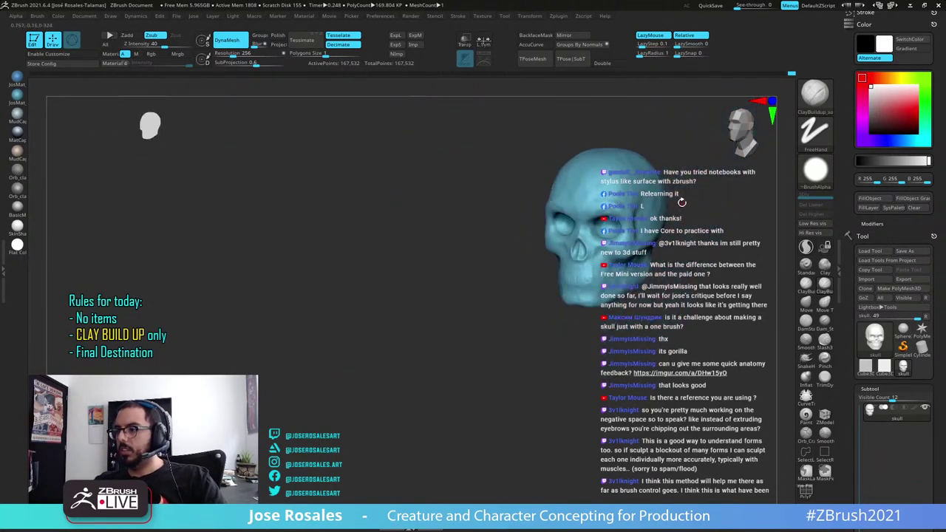
# Carve the temple hollow behind the eye socket, above the cheekbone
pyautogui.moveTo(681, 202)
pyautogui.keyDown('alt'); pyautogui.mouseDown(button='right')
pyautogui.moveTo(670, 235)
pyautogui.moveTo(658, 217)
pyautogui.moveTo(615, 235)
pyautogui.moveTo(628, 249)
pyautogui.mouseUp(button='right'); pyautogui.keyUp('alt')
pyautogui.keyDown('alt'); pyautogui.moveTo(549, 174); pyautogui.dragTo(523, 176, button='right'); pyautogui.keyUp('alt')
pyautogui.moveTo(523, 176); pyautogui.dragTo(527, 265, button='right')
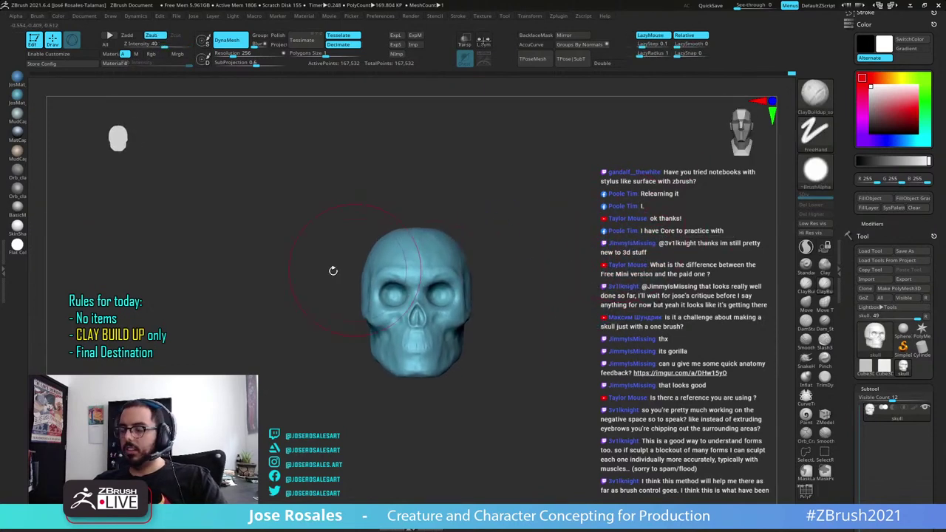
pyautogui.moveTo(362, 284)
pyautogui.mouseDown(button='right')
pyautogui.moveTo(414, 286)
pyautogui.moveTo(362, 285)
pyautogui.mouseUp(button='right')
pyautogui.moveTo(362, 285)
pyautogui.keyDown('alt'); pyautogui.mouseDown(button='right')
pyautogui.moveTo(408, 255)
pyautogui.moveTo(410, 290)
pyautogui.mouseUp(button='right'); pyautogui.keyUp('alt')
pyautogui.moveTo(370, 338)
pyautogui.mouseDown(button='right')
pyautogui.moveTo(401, 359)
pyautogui.moveTo(425, 359)
pyautogui.mouseUp(button='right')
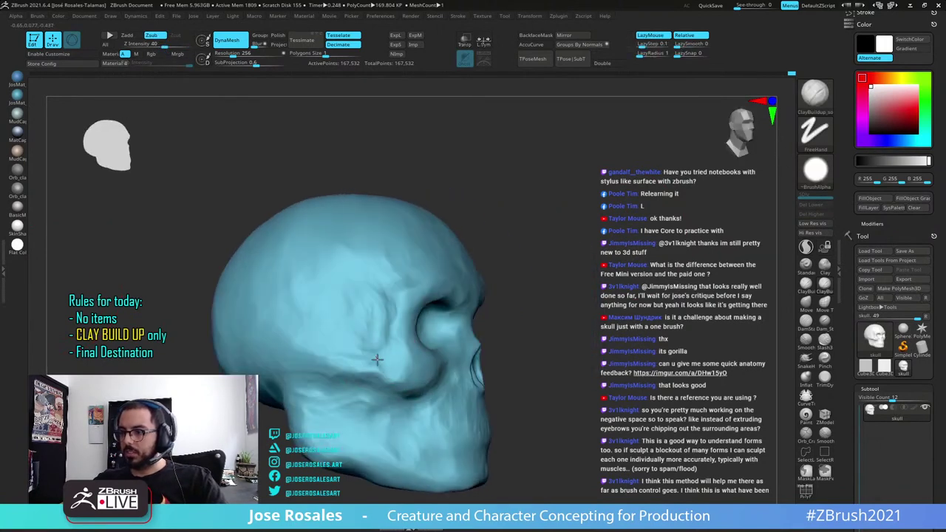
pyautogui.moveTo(375, 341); pyautogui.dragTo(385, 338)
pyautogui.moveTo(384, 338); pyautogui.dragTo(404, 283, button='right')
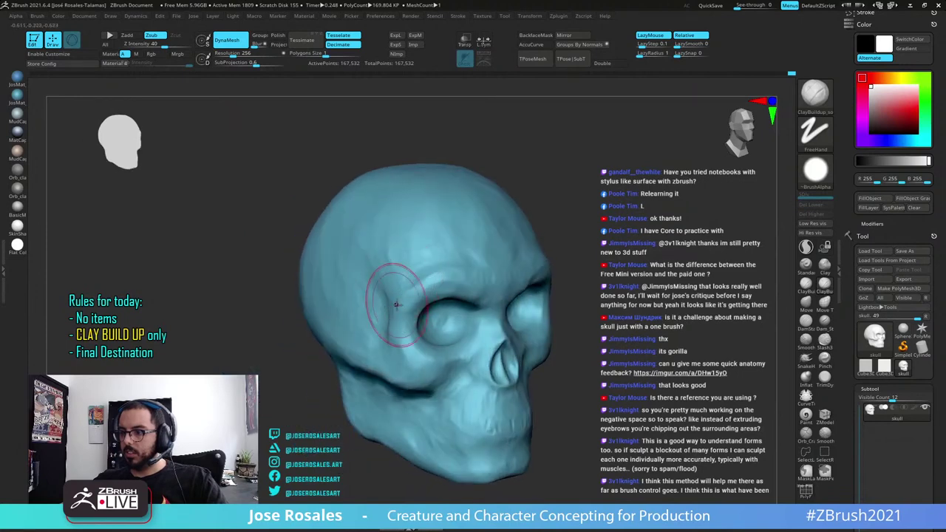
pyautogui.moveTo(397, 305)
pyautogui.mouseDown()
pyautogui.moveTo(403, 325)
pyautogui.moveTo(399, 306)
pyautogui.mouseUp()
pyautogui.moveTo(399, 306); pyautogui.dragTo(373, 329, button='right')
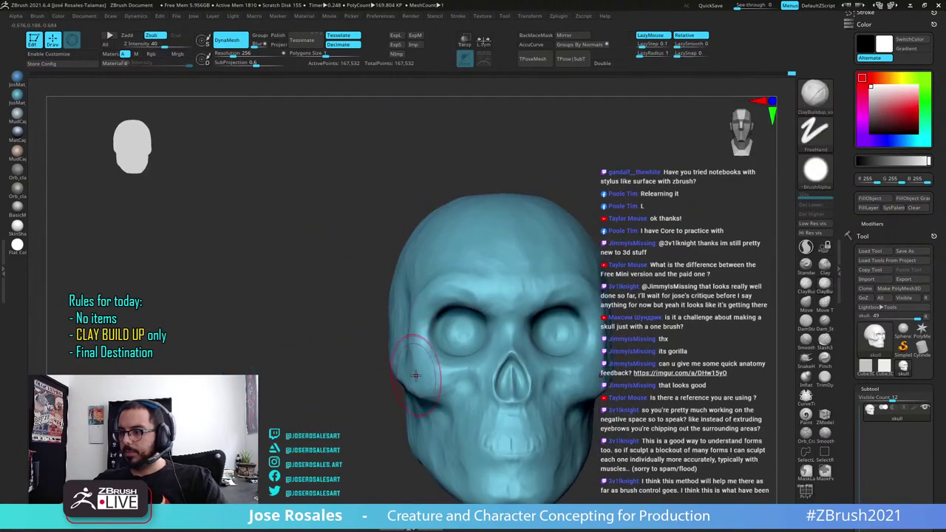
# Shave the side of the cranium behind the temple with a larger ClayBuildup brush
pyautogui.moveTo(428, 411); pyautogui.dragTo(369, 265, button='right')
pyautogui.moveTo(369, 265); pyautogui.dragTo(358, 285)
pyautogui.moveTo(434, 260); pyautogui.dragTo(386, 240, button='right')
pyautogui.moveTo(411, 268); pyautogui.dragTo(383, 257)
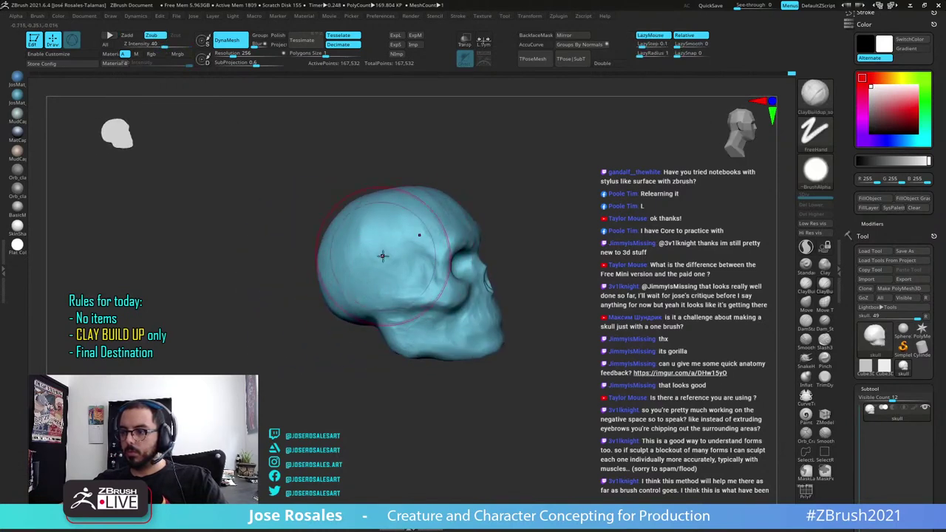
# Carve the side of the jaw below the cheekbone arch with a smaller subtractive brush
pyautogui.moveTo(443, 269); pyautogui.dragTo(406, 277, button='right')
pyautogui.moveTo(562, 246)
pyautogui.mouseDown(button='right')
pyautogui.moveTo(495, 255)
pyautogui.moveTo(459, 303)
pyautogui.moveTo(462, 367)
pyautogui.moveTo(469, 332)
pyautogui.mouseUp(button='right')
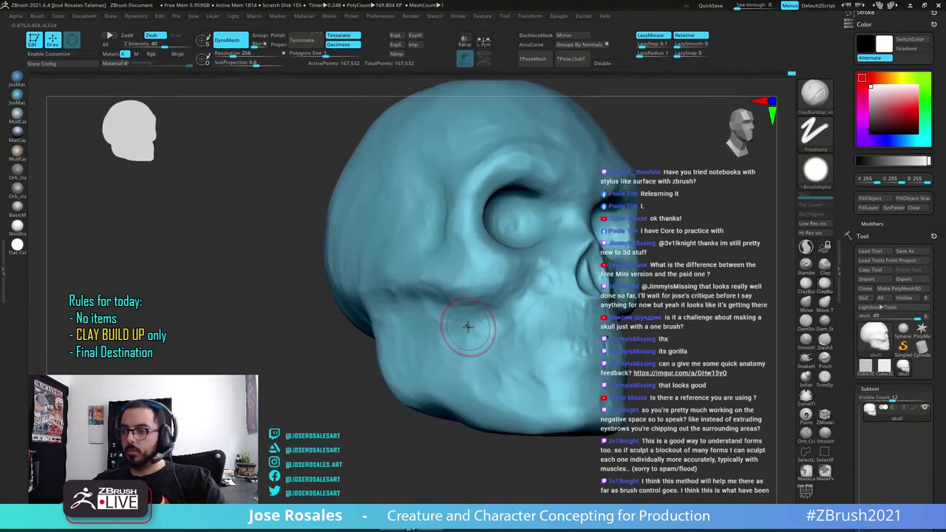
pyautogui.moveTo(480, 332); pyautogui.dragTo(472, 323)
pyautogui.moveTo(493, 342); pyautogui.dragTo(16, 292, button='right')
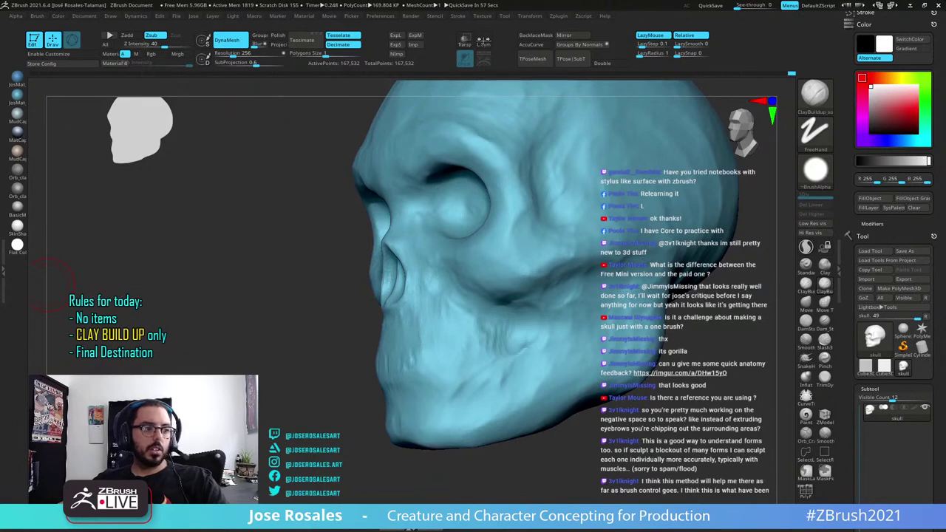
pyautogui.moveTo(679, 314); pyautogui.dragTo(576, 332, button='right')
pyautogui.moveTo(612, 300); pyautogui.dragTo(399, 324, button='right')
pyautogui.keyDown('ctrl'); pyautogui.moveTo(470, 328); pyautogui.dragTo(459, 310, button='right'); pyautogui.keyUp('ctrl')
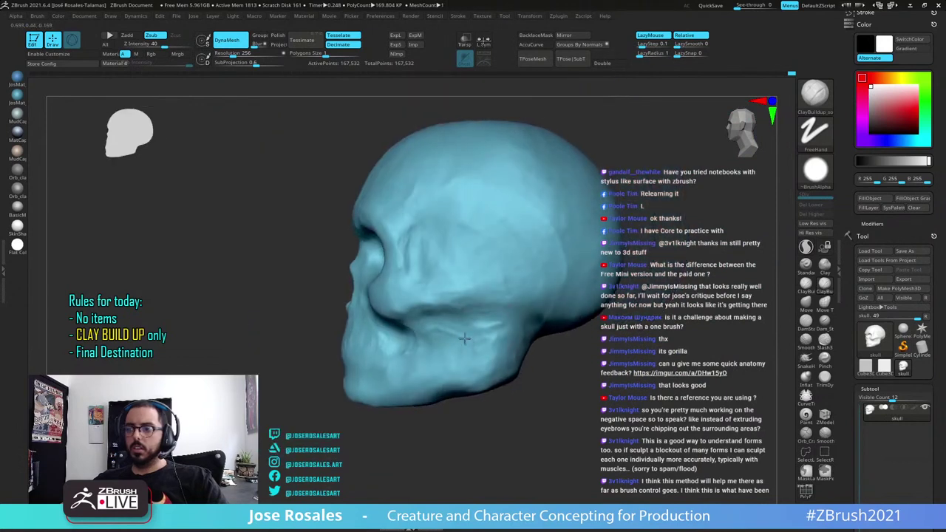
pyautogui.moveTo(514, 338)
pyautogui.mouseDown(button='right')
pyautogui.moveTo(437, 339)
pyautogui.moveTo(444, 310)
pyautogui.mouseUp(button='right')
# Enlarge the brush and carve away the rear corner and back of the jaw beneath the cranium
pyautogui.press('s')
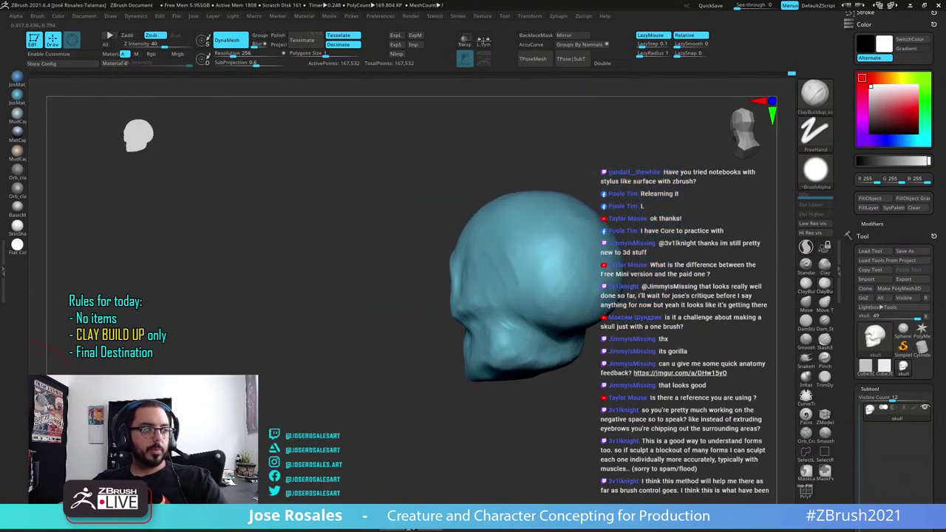
pyautogui.moveTo(436, 310)
pyautogui.mouseDown(button='right')
pyautogui.moveTo(524, 291)
pyautogui.moveTo(450, 302)
pyautogui.mouseUp(button='right')
pyautogui.keyDown('ctrl'); pyautogui.moveTo(517, 311); pyautogui.dragTo(492, 319, button='right'); pyautogui.keyUp('ctrl')
pyautogui.moveTo(501, 353)
pyautogui.mouseDown()
pyautogui.moveTo(553, 342)
pyautogui.moveTo(582, 378)
pyautogui.mouseUp()
pyautogui.moveTo(521, 329); pyautogui.dragTo(566, 358, button='right')
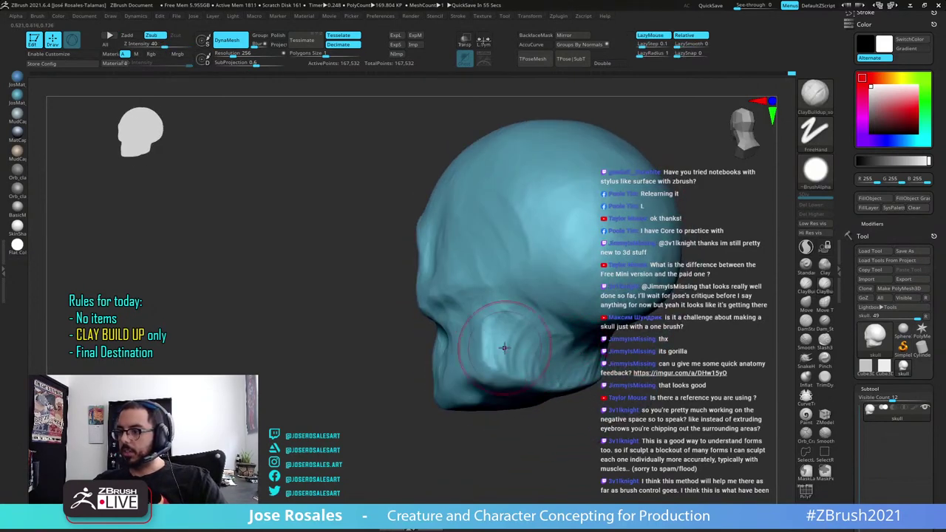
pyautogui.moveTo(530, 336); pyautogui.dragTo(544, 333, button='right')
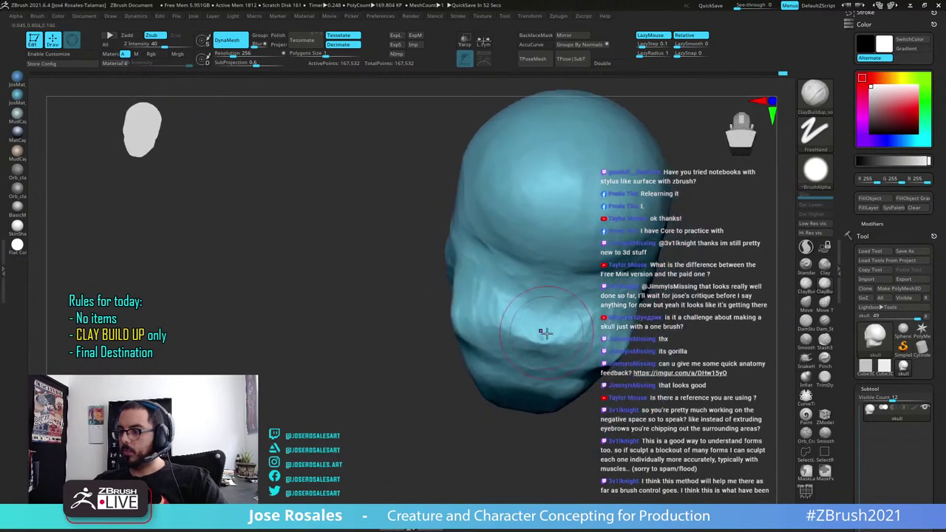
# Carve across the back of the jaw beneath the cranium to even out its lower rear surface
pyautogui.moveTo(544, 351)
pyautogui.mouseDown()
pyautogui.moveTo(532, 369)
pyautogui.moveTo(607, 351)
pyautogui.mouseUp()
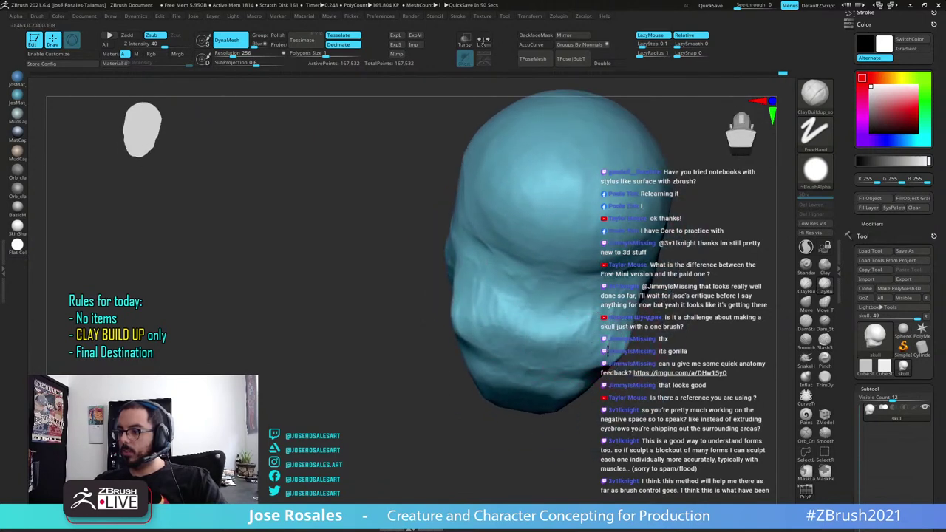
pyautogui.moveTo(585, 355); pyautogui.dragTo(510, 222, button='right')
pyautogui.moveTo(441, 270); pyautogui.dragTo(548, 296, button='right')
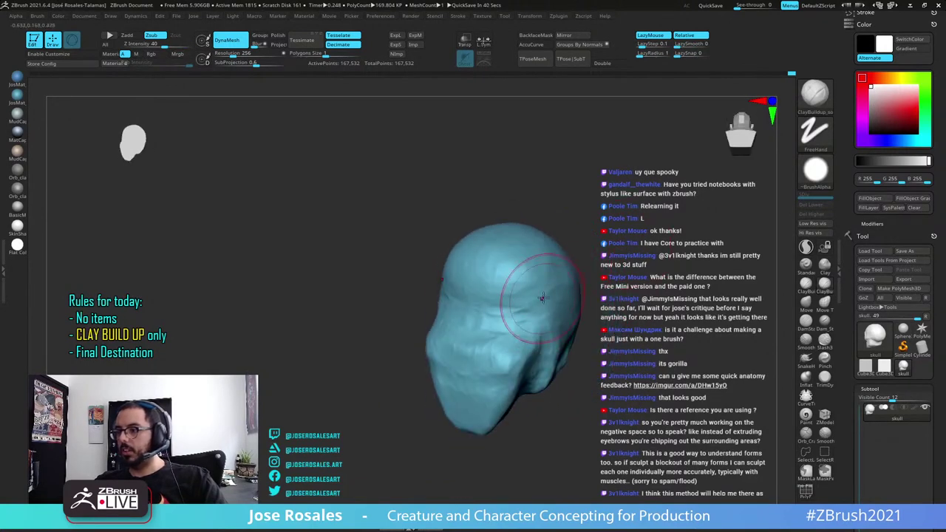
pyautogui.moveTo(501, 316)
pyautogui.mouseDown(button='right')
pyautogui.moveTo(498, 254)
pyautogui.moveTo(501, 268)
pyautogui.moveTo(436, 340)
pyautogui.moveTo(460, 350)
pyautogui.moveTo(537, 339)
pyautogui.moveTo(453, 329)
pyautogui.moveTo(463, 328)
pyautogui.moveTo(459, 300)
pyautogui.moveTo(465, 324)
pyautogui.moveTo(417, 320)
pyautogui.moveTo(429, 356)
pyautogui.moveTo(410, 314)
pyautogui.mouseUp(button='right')
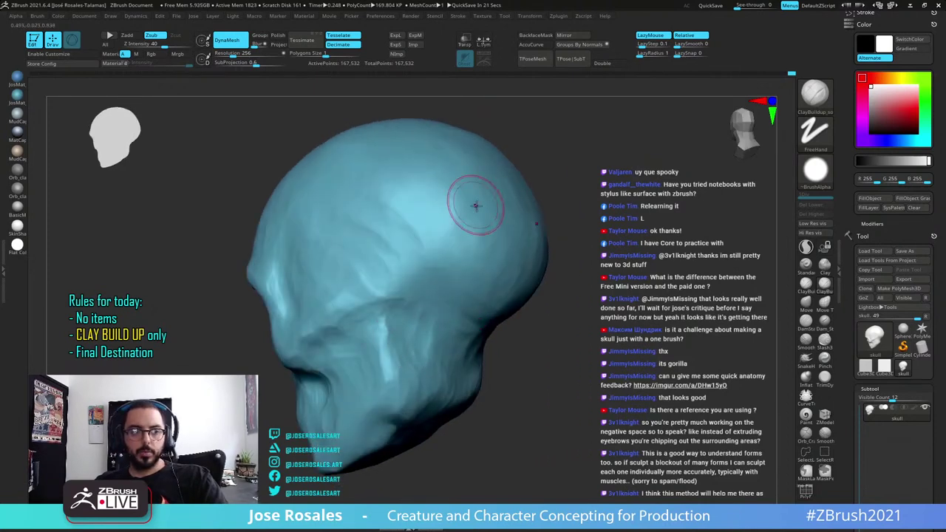
# Inspect the skull's side and face, comparing the cranium, eye sockets and jaw from several angles
pyautogui.press('f')
pyautogui.moveTo(427, 311); pyautogui.dragTo(443, 322, button='right')
pyautogui.moveTo(444, 322)
pyautogui.keyDown('ctrl'); pyautogui.mouseDown(button='right')
pyautogui.moveTo(462, 344)
pyautogui.moveTo(418, 336)
pyautogui.moveTo(469, 300)
pyautogui.moveTo(412, 328)
pyautogui.mouseUp(button='right'); pyautogui.keyUp('ctrl')
pyautogui.moveTo(399, 390)
pyautogui.keyDown('ctrl'); pyautogui.mouseDown(button='right')
pyautogui.moveTo(377, 255)
pyautogui.moveTo(285, 337)
pyautogui.mouseUp(button='right'); pyautogui.keyUp('ctrl')
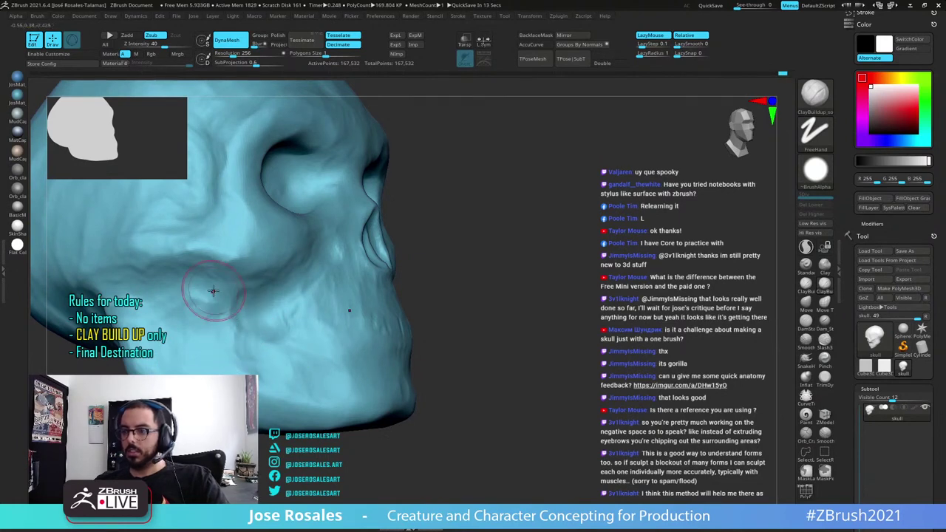
pyautogui.keyDown('ctrl'); pyautogui.moveTo(281, 312); pyautogui.dragTo(289, 377, button='right'); pyautogui.keyUp('ctrl')
pyautogui.moveTo(289, 377); pyautogui.dragTo(276, 340, button='right')
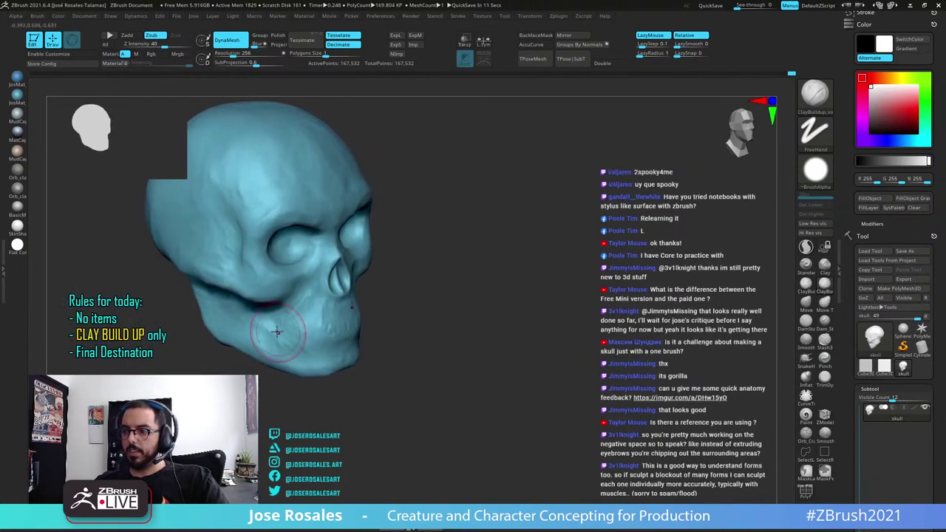
pyautogui.moveTo(350, 312); pyautogui.dragTo(371, 261, button='right')
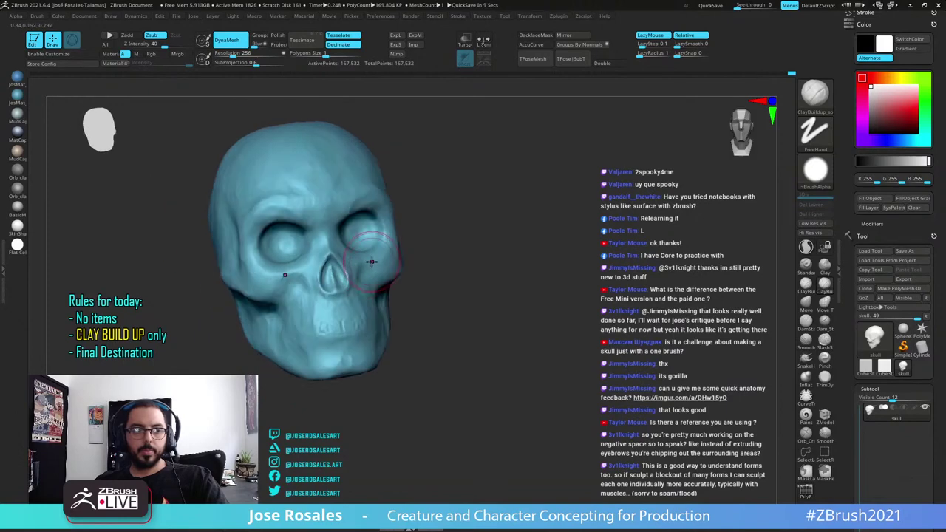
pyautogui.moveTo(423, 283); pyautogui.dragTo(410, 310, button='right')
pyautogui.moveTo(410, 310); pyautogui.dragTo(424, 219, button='right')
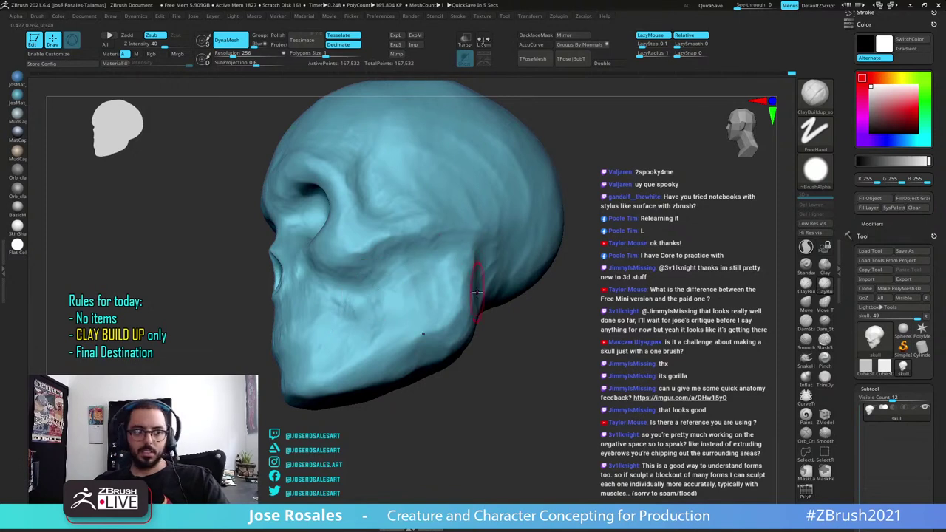
# Examine the cheekbone arch and the side of the jaw in profile and three-quarter views
pyautogui.moveTo(477, 292); pyautogui.dragTo(420, 273, button='right')
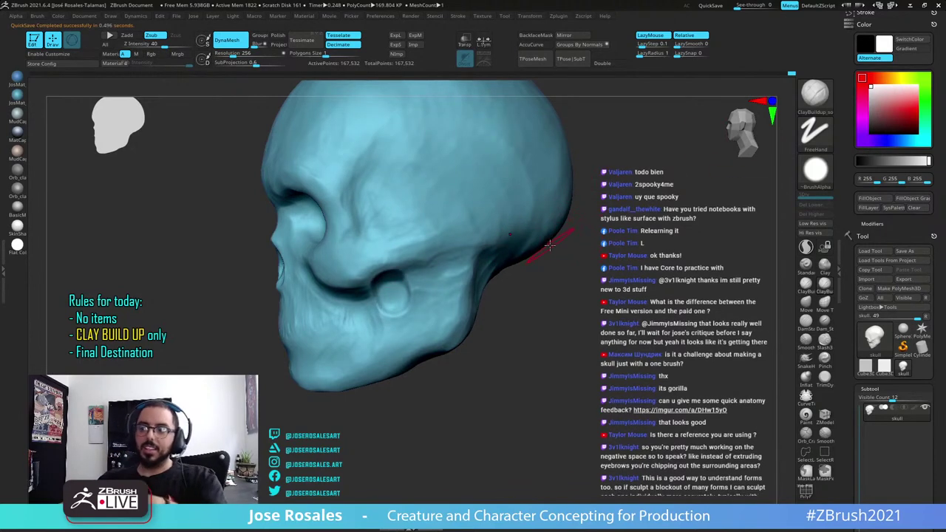
pyautogui.moveTo(438, 286)
pyautogui.mouseDown(button='right')
pyautogui.moveTo(448, 273)
pyautogui.moveTo(412, 268)
pyautogui.moveTo(402, 297)
pyautogui.moveTo(438, 282)
pyautogui.mouseUp(button='right')
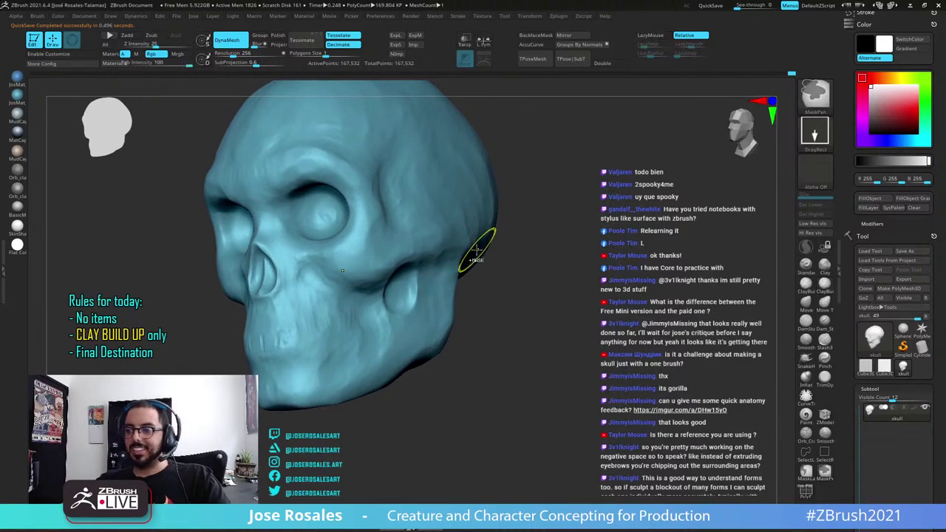
pyautogui.moveTo(414, 320)
pyautogui.mouseDown(button='right')
pyautogui.moveTo(388, 306)
pyautogui.moveTo(403, 303)
pyautogui.mouseUp(button='right')
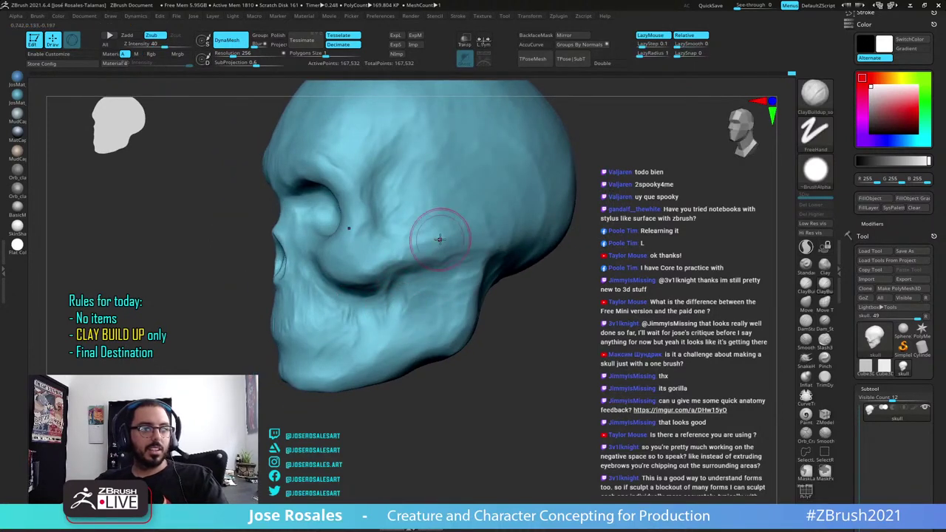
pyautogui.moveTo(440, 239)
pyautogui.mouseDown(button='right')
pyautogui.moveTo(399, 279)
pyautogui.moveTo(401, 310)
pyautogui.moveTo(406, 274)
pyautogui.mouseUp(button='right')
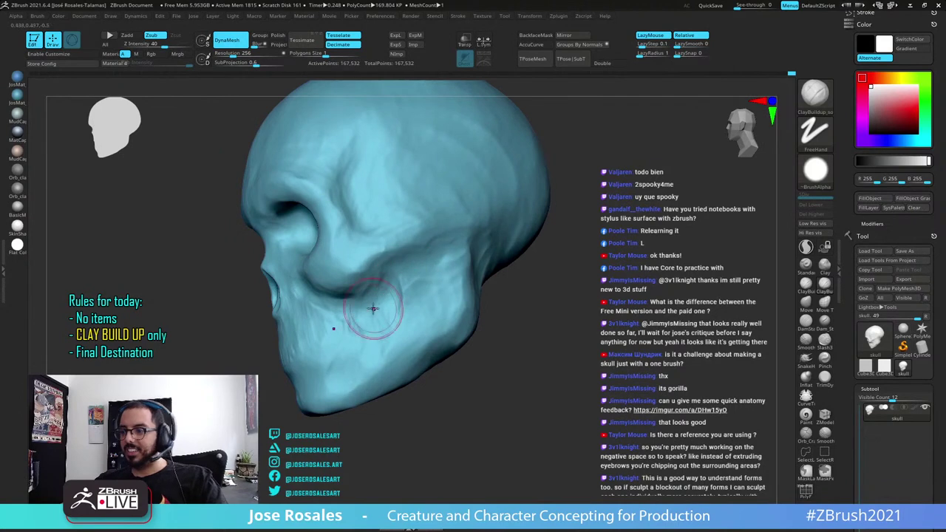
pyautogui.moveTo(511, 258); pyautogui.dragTo(381, 320, button='right')
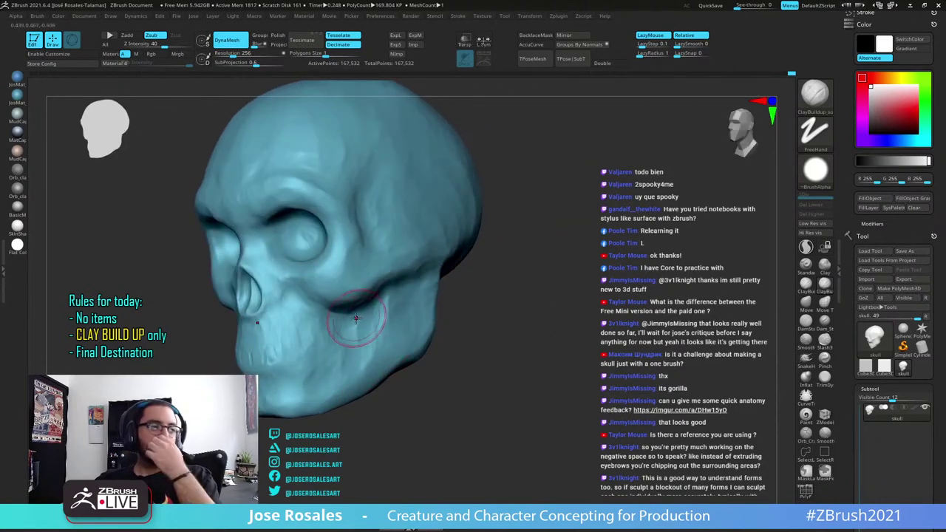
pyautogui.moveTo(361, 342)
pyautogui.mouseDown(button='right')
pyautogui.moveTo(376, 348)
pyautogui.moveTo(354, 351)
pyautogui.mouseUp(button='right')
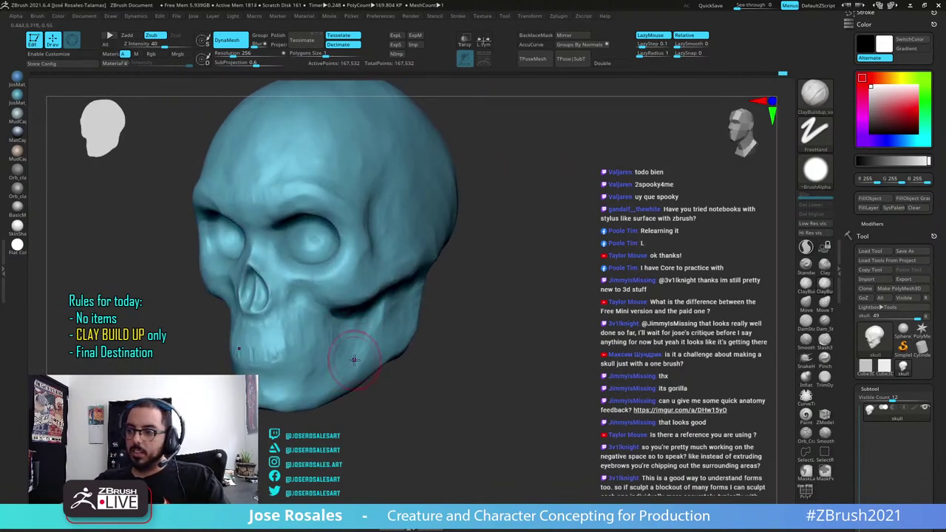
pyautogui.moveTo(363, 333)
pyautogui.mouseDown(button='right')
pyautogui.moveTo(369, 317)
pyautogui.moveTo(394, 316)
pyautogui.moveTo(374, 300)
pyautogui.mouseUp(button='right')
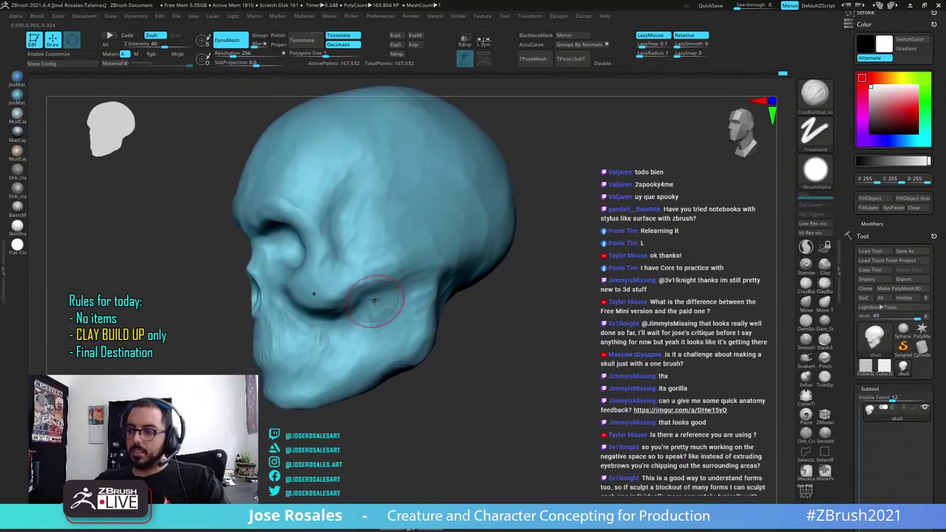
pyautogui.moveTo(388, 333); pyautogui.dragTo(390, 317, button='right')
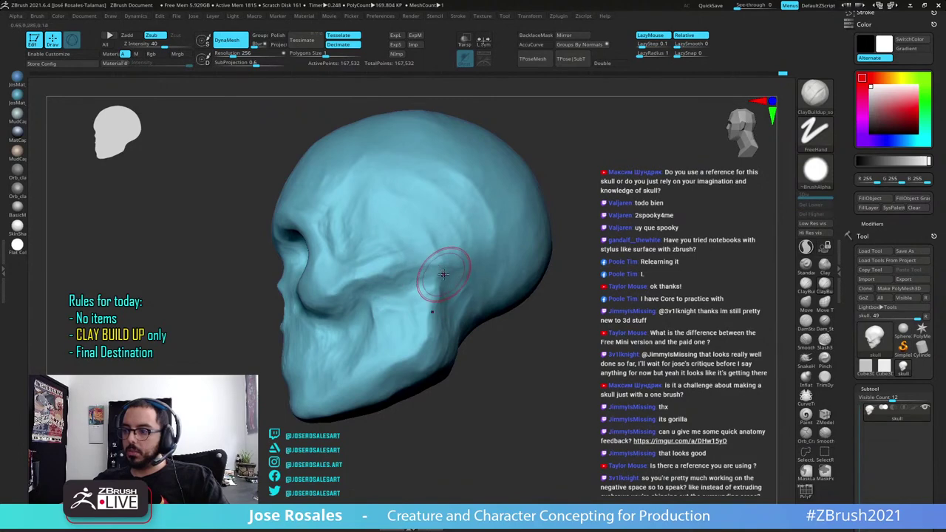
pyautogui.moveTo(373, 292)
pyautogui.mouseDown(button='right')
pyautogui.moveTo(372, 316)
pyautogui.moveTo(395, 334)
pyautogui.moveTo(359, 316)
pyautogui.mouseUp(button='right')
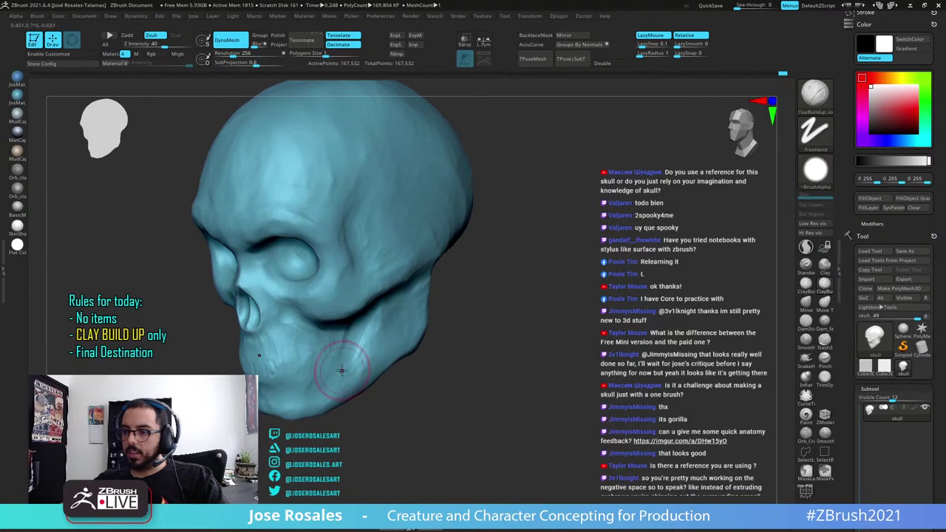
pyautogui.moveTo(341, 370); pyautogui.dragTo(354, 316, button='right')
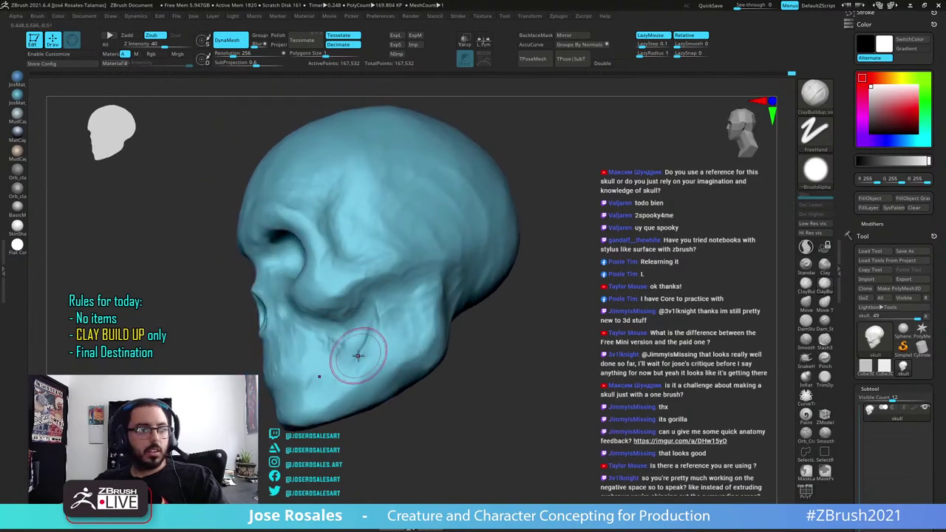
pyautogui.moveTo(358, 355)
pyautogui.mouseDown(button='right')
pyautogui.moveTo(369, 338)
pyautogui.moveTo(432, 325)
pyautogui.moveTo(408, 305)
pyautogui.mouseUp(button='right')
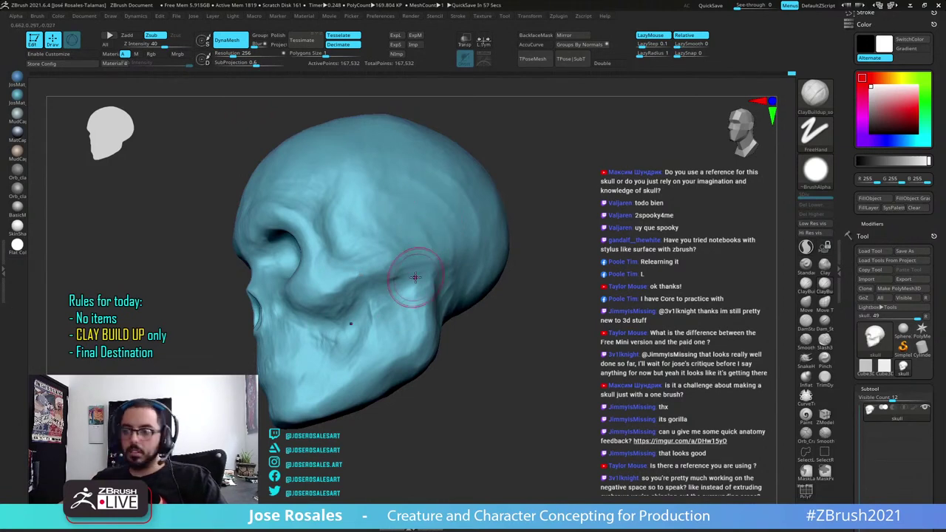
pyautogui.moveTo(411, 285)
pyautogui.mouseDown(button='right')
pyautogui.moveTo(438, 295)
pyautogui.moveTo(326, 274)
pyautogui.mouseUp(button='right')
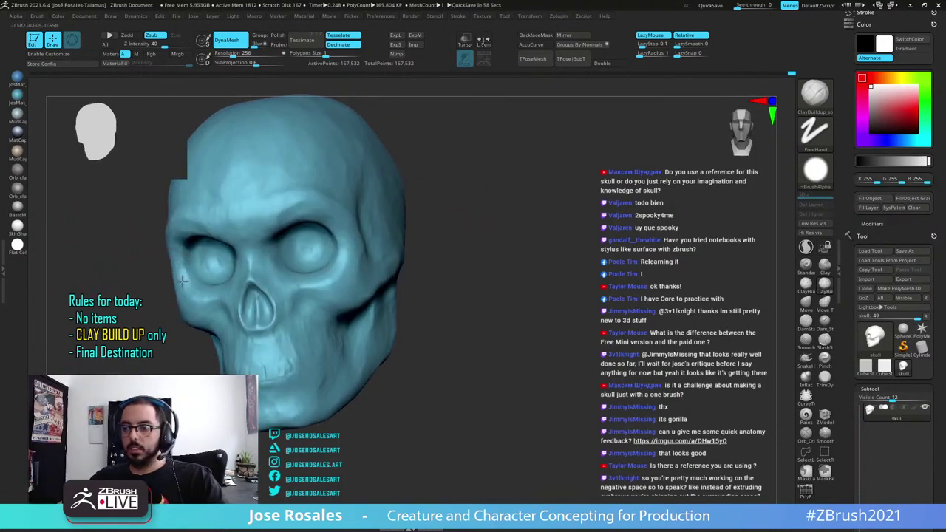
# Examine the chin, teeth area and jaw up close, and the skull's opposite side
pyautogui.moveTo(183, 281)
pyautogui.keyDown('ctrl'); pyautogui.mouseDown(button='right')
pyautogui.moveTo(325, 287)
pyautogui.moveTo(387, 333)
pyautogui.moveTo(384, 232)
pyautogui.mouseUp(button='right'); pyautogui.keyUp('ctrl')
pyautogui.moveTo(332, 318)
pyautogui.mouseDown(button='right')
pyautogui.moveTo(353, 353)
pyautogui.moveTo(318, 359)
pyautogui.mouseUp(button='right')
pyautogui.moveTo(386, 353)
pyautogui.mouseDown(button='right')
pyautogui.moveTo(367, 365)
pyautogui.moveTo(396, 372)
pyautogui.mouseUp(button='right')
pyautogui.moveTo(396, 372)
pyautogui.keyDown('ctrl'); pyautogui.mouseDown(button='right')
pyautogui.moveTo(384, 399)
pyautogui.moveTo(356, 374)
pyautogui.moveTo(365, 385)
pyautogui.moveTo(322, 369)
pyautogui.moveTo(422, 384)
pyautogui.moveTo(369, 354)
pyautogui.moveTo(371, 369)
pyautogui.moveTo(369, 345)
pyautogui.moveTo(357, 343)
pyautogui.mouseUp(button='right'); pyautogui.keyUp('ctrl')
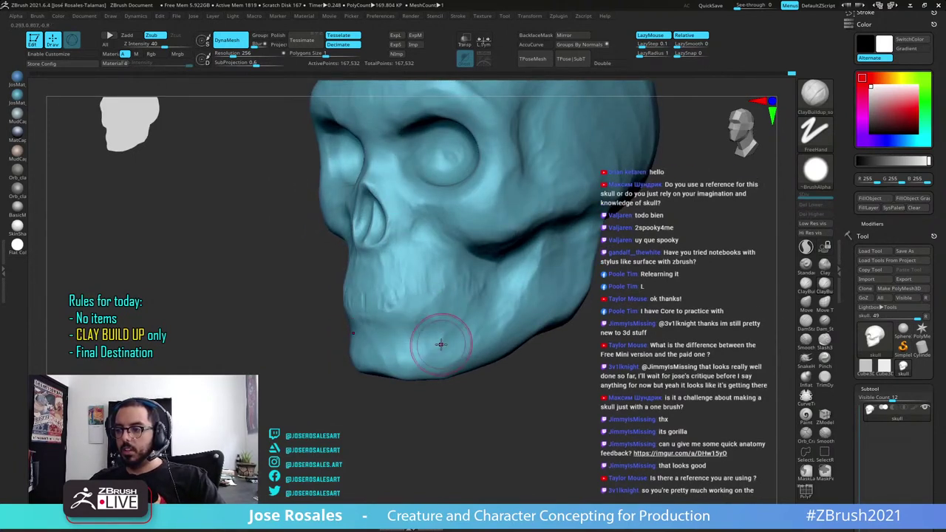
pyautogui.moveTo(459, 328); pyautogui.dragTo(448, 337, button='right')
pyautogui.keyDown('ctrl'); pyautogui.moveTo(513, 292); pyautogui.dragTo(467, 285, button='right'); pyautogui.keyUp('ctrl')
pyautogui.moveTo(467, 285); pyautogui.dragTo(484, 296, button='right')
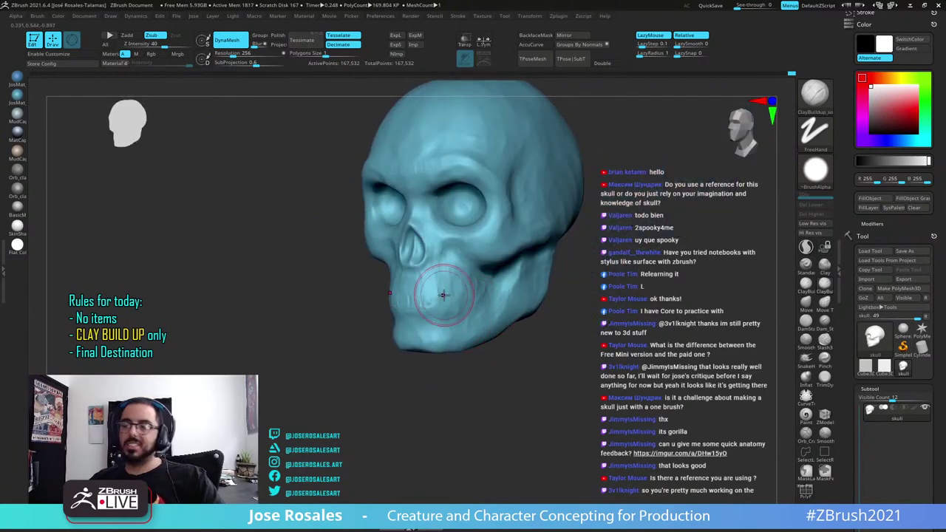
pyautogui.moveTo(423, 171); pyautogui.dragTo(528, 225, button='right')
pyautogui.moveTo(266, 229); pyautogui.dragTo(336, 240, button='right')
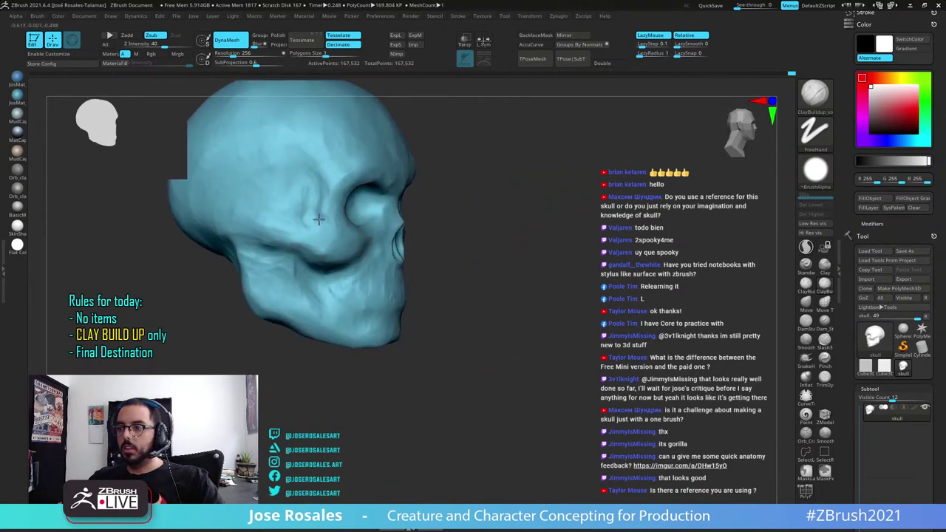
# Undo the last stroke and carve the temple hollow just above the cheekbone arch
pyautogui.hotkey('ctrl', 'z')
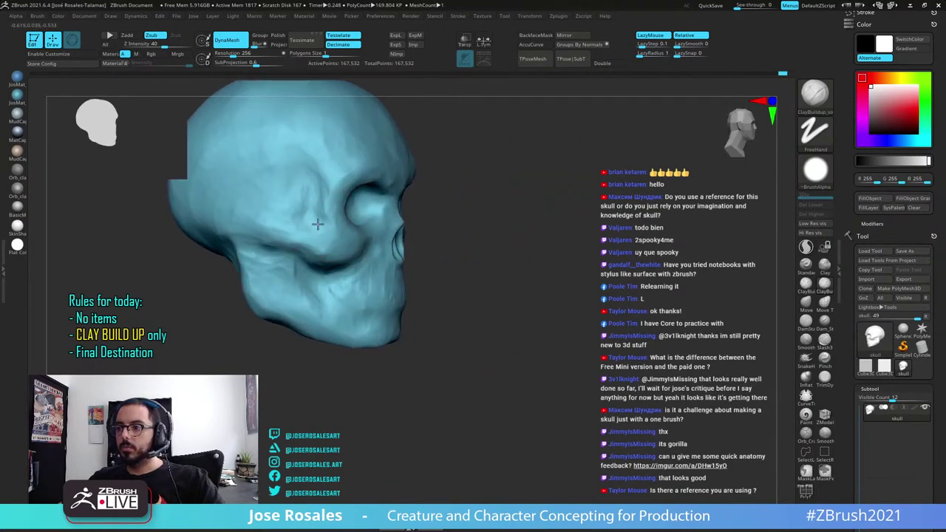
pyautogui.moveTo(318, 224)
pyautogui.mouseDown()
pyautogui.moveTo(293, 205)
pyautogui.moveTo(305, 199)
pyautogui.mouseUp()
pyautogui.moveTo(304, 200); pyautogui.dragTo(281, 225)
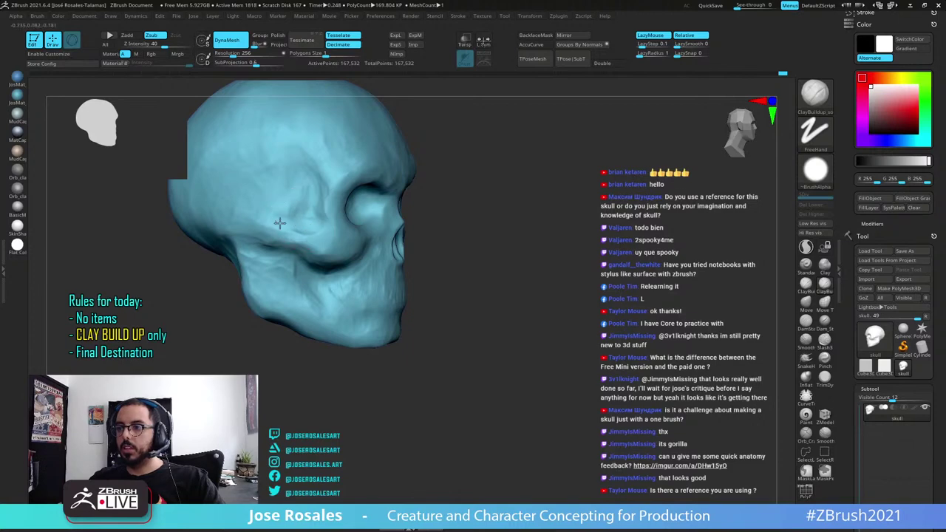
pyautogui.keyDown('shift'); pyautogui.moveTo(301, 209); pyautogui.dragTo(288, 205, button='right'); pyautogui.keyUp('shift')
# Carve a groove along the upper edge of the cheekbone arch with a small subtractive ClayBuildup brush
pyautogui.moveTo(455, 191); pyautogui.dragTo(436, 240, button='right')
pyautogui.keyDown('ctrl'); pyautogui.moveTo(436, 240); pyautogui.dragTo(447, 277, button='right'); pyautogui.keyUp('ctrl')
pyautogui.moveTo(454, 190)
pyautogui.mouseDown(button='right')
pyautogui.moveTo(502, 286)
pyautogui.moveTo(493, 326)
pyautogui.mouseUp(button='right')
pyautogui.keyDown('ctrl'); pyautogui.moveTo(414, 251); pyautogui.dragTo(428, 277, button='right'); pyautogui.keyUp('ctrl')
pyautogui.moveTo(427, 277)
pyautogui.mouseDown()
pyautogui.moveTo(395, 271)
pyautogui.moveTo(480, 262)
pyautogui.mouseUp()
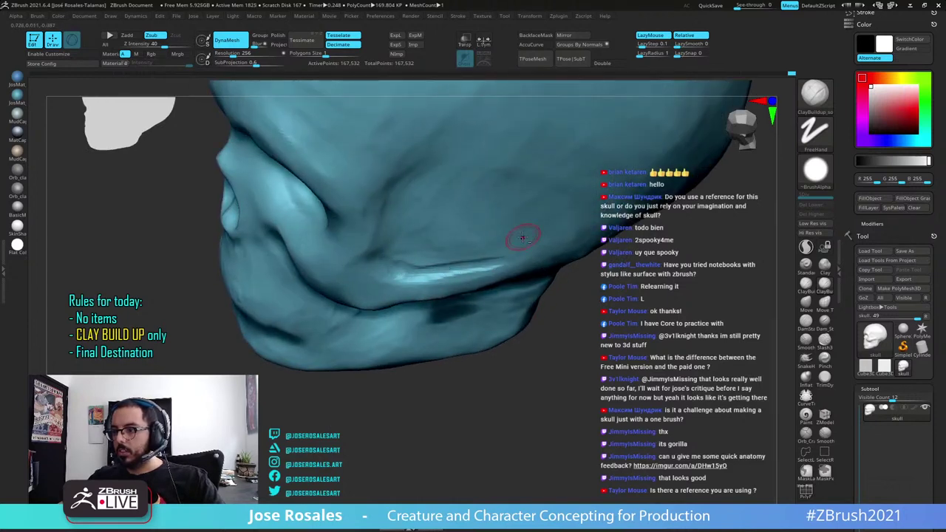
pyautogui.keyDown('ctrl'); pyautogui.moveTo(523, 238); pyautogui.dragTo(492, 230, button='right'); pyautogui.keyUp('ctrl')
pyautogui.moveTo(493, 230); pyautogui.dragTo(475, 244, button='right')
pyautogui.moveTo(489, 238); pyautogui.dragTo(517, 224, button='right')
pyautogui.moveTo(465, 245)
pyautogui.mouseDown()
pyautogui.moveTo(450, 252)
pyautogui.moveTo(476, 239)
pyautogui.moveTo(470, 243)
pyautogui.mouseUp()
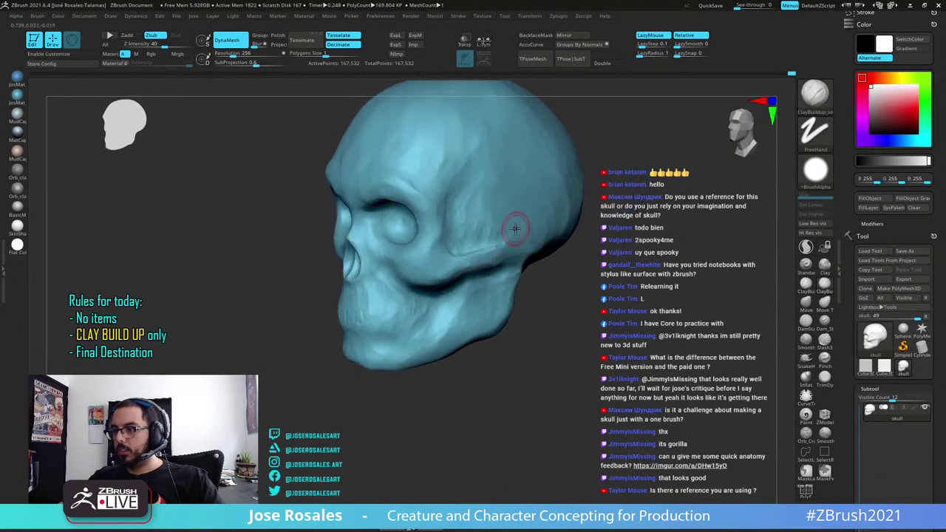
# Carve short strokes around the rear of the cheekbone arch to separate it from the temple and jaw
pyautogui.moveTo(515, 228)
pyautogui.mouseDown(button='right')
pyautogui.moveTo(490, 218)
pyautogui.moveTo(491, 192)
pyautogui.moveTo(563, 190)
pyautogui.moveTo(521, 219)
pyautogui.mouseUp(button='right')
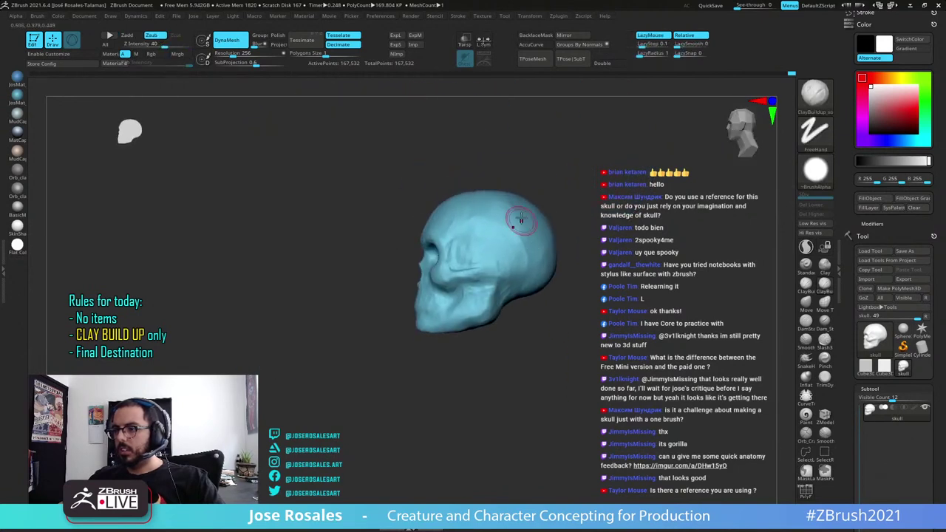
pyautogui.keyDown('ctrl'); pyautogui.moveTo(481, 270); pyautogui.dragTo(473, 297, button='right'); pyautogui.keyUp('ctrl')
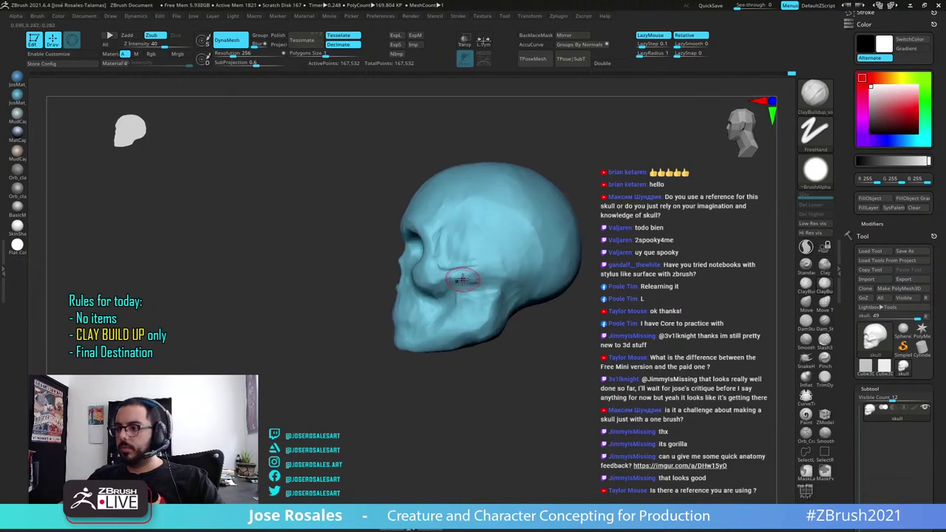
pyautogui.moveTo(444, 265); pyautogui.dragTo(446, 289, button='right')
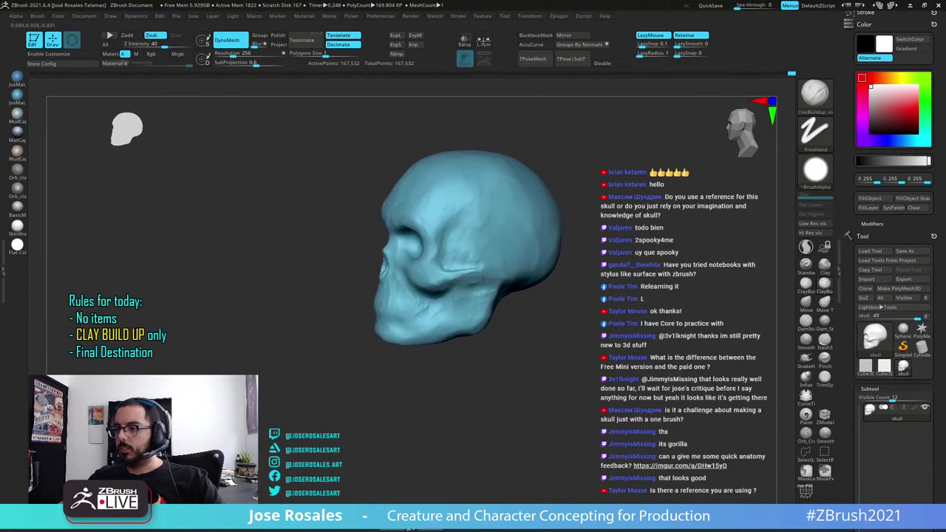
pyautogui.moveTo(475, 279); pyautogui.dragTo(473, 296)
pyautogui.moveTo(473, 296); pyautogui.dragTo(481, 268, button='right')
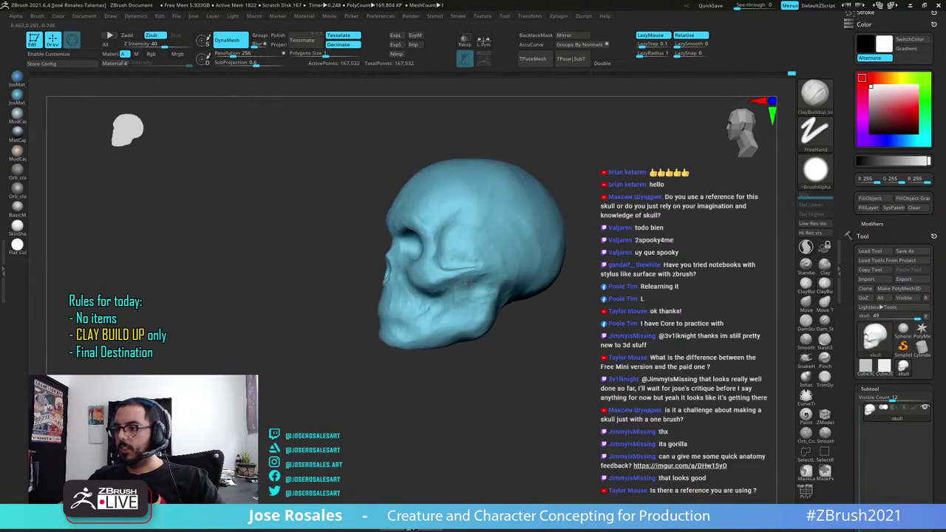
pyautogui.moveTo(453, 264); pyautogui.dragTo(461, 273)
pyautogui.moveTo(489, 247); pyautogui.dragTo(488, 257, button='right')
pyautogui.moveTo(436, 281); pyautogui.dragTo(453, 274)
pyautogui.moveTo(477, 262)
pyautogui.mouseDown(button='right')
pyautogui.moveTo(484, 249)
pyautogui.moveTo(532, 243)
pyautogui.mouseUp(button='right')
pyautogui.moveTo(399, 258); pyautogui.dragTo(473, 267, button='right')
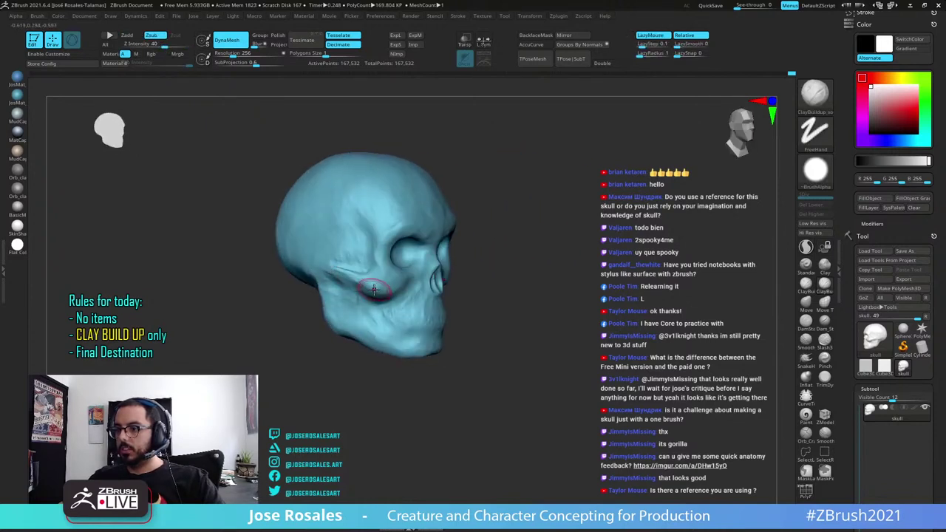
# Deepen the temple hollow above the cheekbone arch and behind the eye socket
pyautogui.moveTo(374, 289); pyautogui.dragTo(416, 286, button='right')
pyautogui.moveTo(362, 270)
pyautogui.mouseDown()
pyautogui.moveTo(316, 263)
pyautogui.moveTo(334, 259)
pyautogui.moveTo(326, 257)
pyautogui.mouseUp()
pyautogui.moveTo(371, 293); pyautogui.dragTo(325, 291, button='right')
pyautogui.moveTo(364, 269)
pyautogui.mouseDown()
pyautogui.moveTo(336, 249)
pyautogui.moveTo(351, 247)
pyautogui.mouseUp()
pyautogui.moveTo(367, 245); pyautogui.dragTo(374, 247, button='right')
pyautogui.moveTo(374, 240)
pyautogui.mouseDown()
pyautogui.moveTo(354, 244)
pyautogui.moveTo(360, 254)
pyautogui.moveTo(344, 226)
pyautogui.mouseUp()
pyautogui.moveTo(440, 277); pyautogui.dragTo(336, 272, button='right')
pyautogui.moveTo(465, 223)
pyautogui.mouseDown(button='right')
pyautogui.moveTo(489, 251)
pyautogui.moveTo(465, 224)
pyautogui.mouseUp(button='right')
pyautogui.moveTo(439, 223)
pyautogui.mouseDown()
pyautogui.moveTo(431, 243)
pyautogui.moveTo(455, 256)
pyautogui.mouseUp()
pyautogui.moveTo(470, 242); pyautogui.dragTo(471, 222, button='right')
# Refine the recess beneath the rear of the cheekbone arch, where it meets the top of the jaw
pyautogui.moveTo(433, 308)
pyautogui.mouseDown(button='right')
pyautogui.moveTo(490, 304)
pyautogui.moveTo(379, 331)
pyautogui.mouseUp(button='right')
pyautogui.keyDown('alt'); pyautogui.moveTo(378, 332); pyautogui.dragTo(431, 285, button='right'); pyautogui.keyUp('alt')
pyautogui.moveTo(523, 272); pyautogui.dragTo(444, 292, button='right')
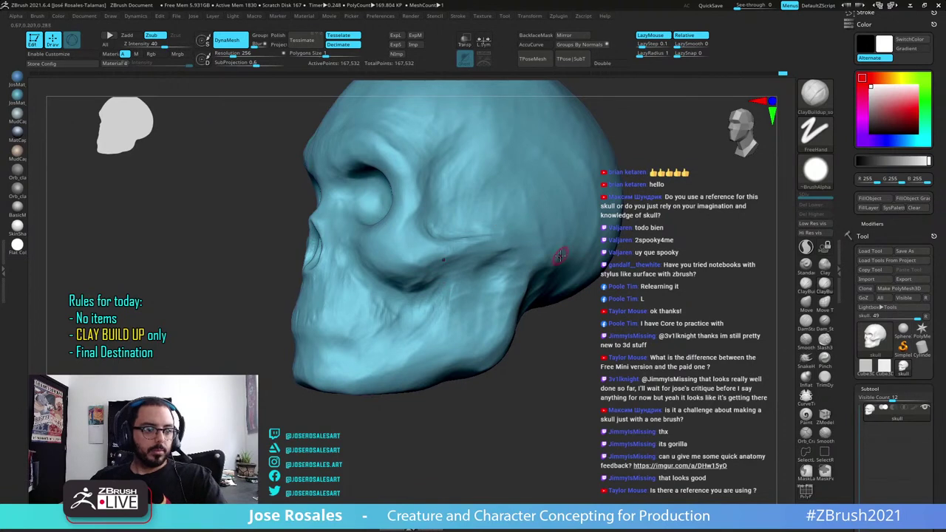
pyautogui.moveTo(455, 285); pyautogui.dragTo(464, 285, button='right')
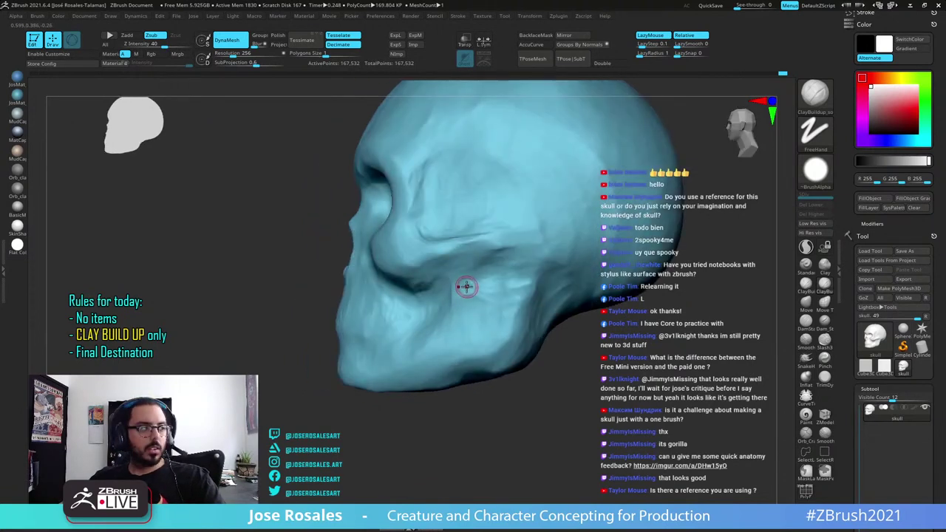
pyautogui.keyDown('shift'); pyautogui.moveTo(465, 285); pyautogui.dragTo(484, 283); pyautogui.keyUp('shift')
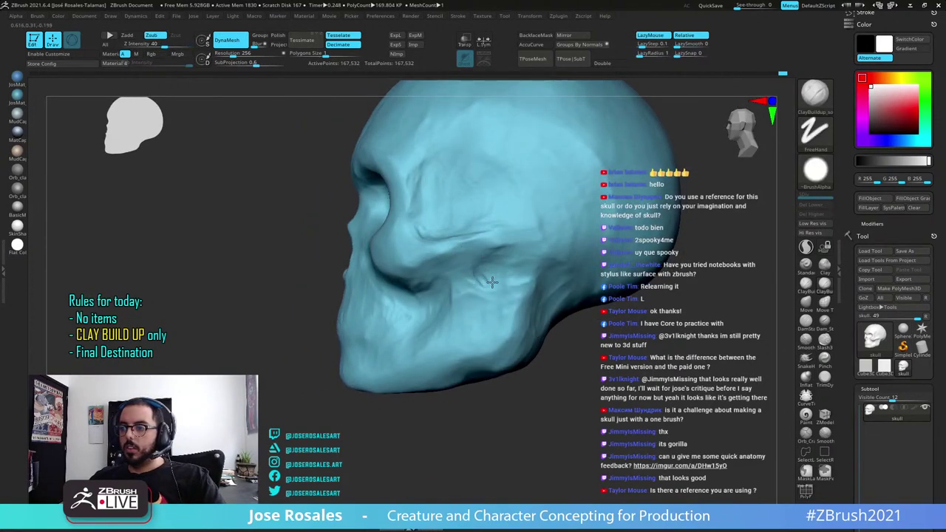
pyautogui.keyDown('ctrl'); pyautogui.moveTo(489, 282); pyautogui.dragTo(490, 268, button='right'); pyautogui.keyUp('ctrl')
pyautogui.moveTo(490, 268)
pyautogui.mouseDown(button='right')
pyautogui.moveTo(526, 288)
pyautogui.moveTo(554, 233)
pyautogui.mouseUp(button='right')
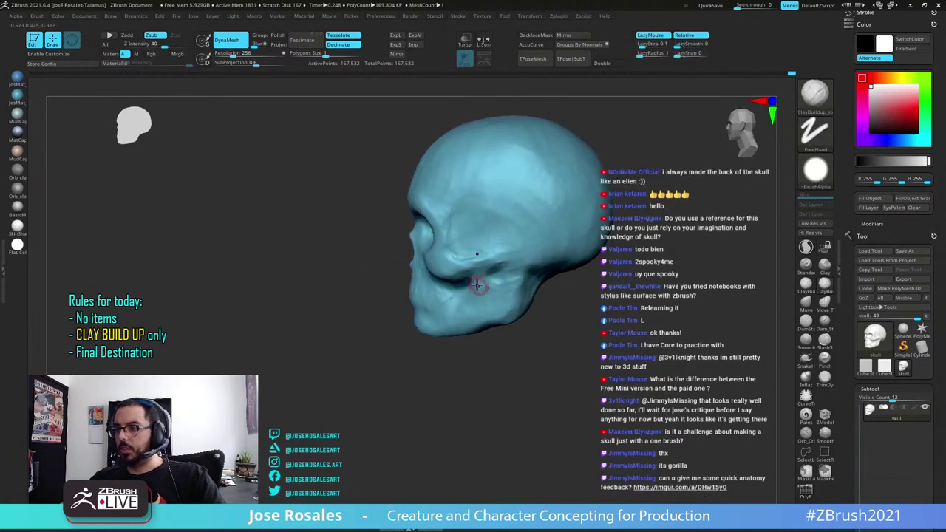
# Examine the jaw, teeth and cheekbones from the side, the front and below
pyautogui.moveTo(469, 308); pyautogui.dragTo(549, 235, button='right')
pyautogui.moveTo(687, 164); pyautogui.dragTo(640, 144, button='right')
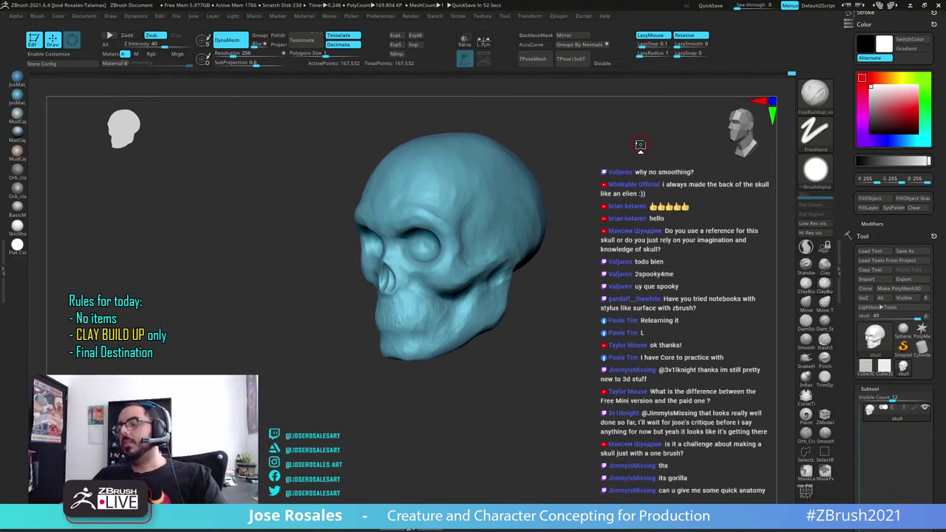
pyautogui.keyDown('alt'); pyautogui.moveTo(486, 361); pyautogui.dragTo(444, 324); pyautogui.keyUp('alt')
pyautogui.moveTo(413, 377); pyautogui.dragTo(411, 387, button='right')
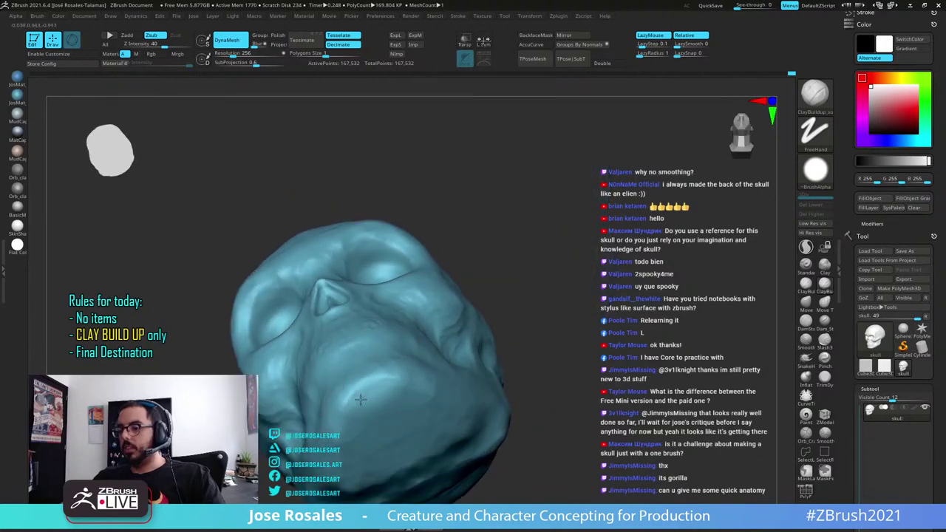
pyautogui.moveTo(366, 426); pyautogui.dragTo(384, 414, button='right')
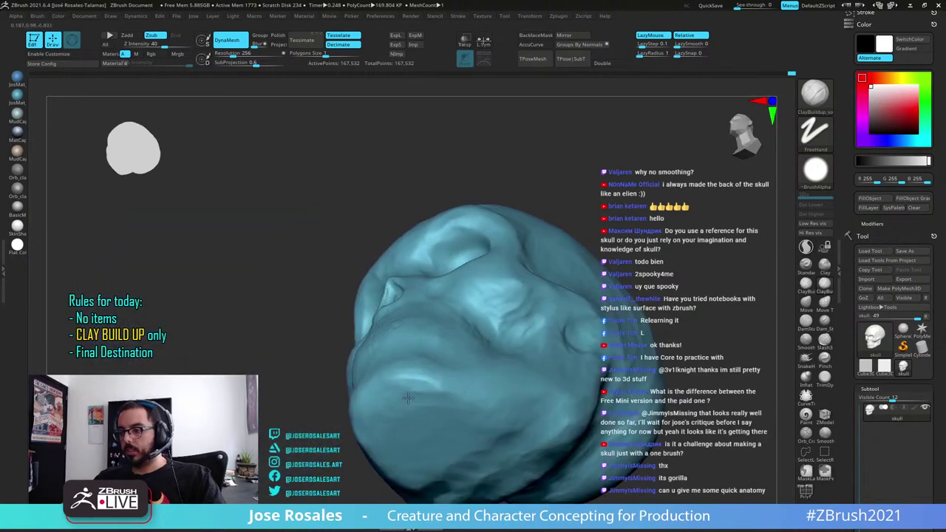
pyautogui.moveTo(437, 404); pyautogui.dragTo(442, 397, button='right')
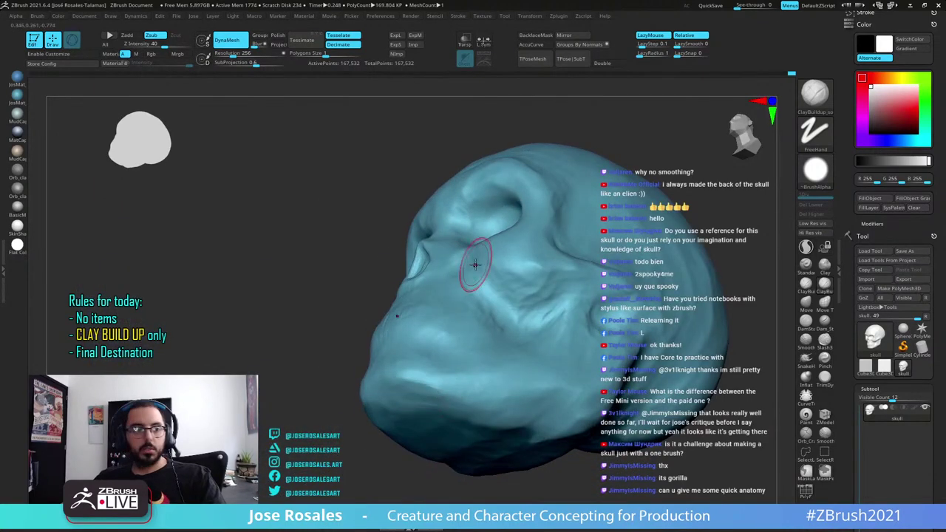
pyautogui.moveTo(508, 320); pyautogui.dragTo(517, 348, button='right')
pyautogui.keyDown('ctrl'); pyautogui.moveTo(517, 347); pyautogui.dragTo(541, 333, button='right'); pyautogui.keyUp('ctrl')
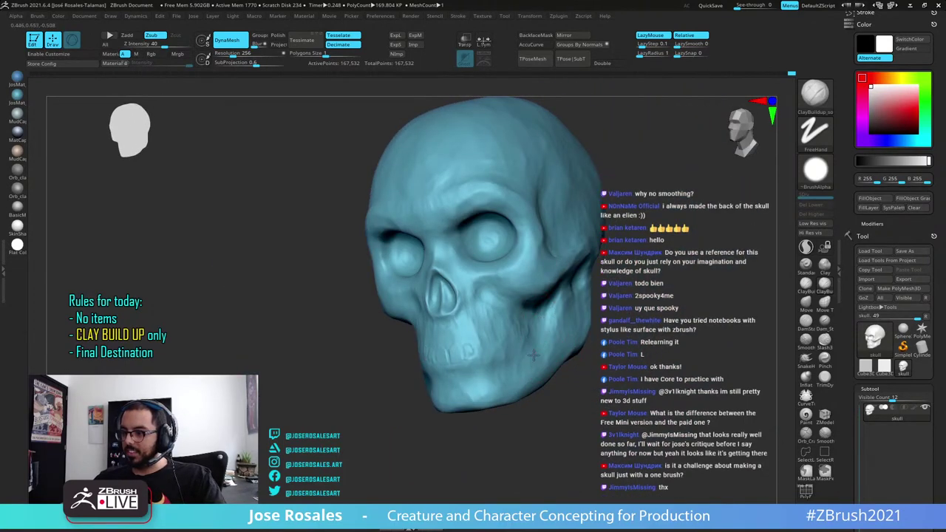
pyautogui.moveTo(429, 349); pyautogui.dragTo(481, 353, button='right')
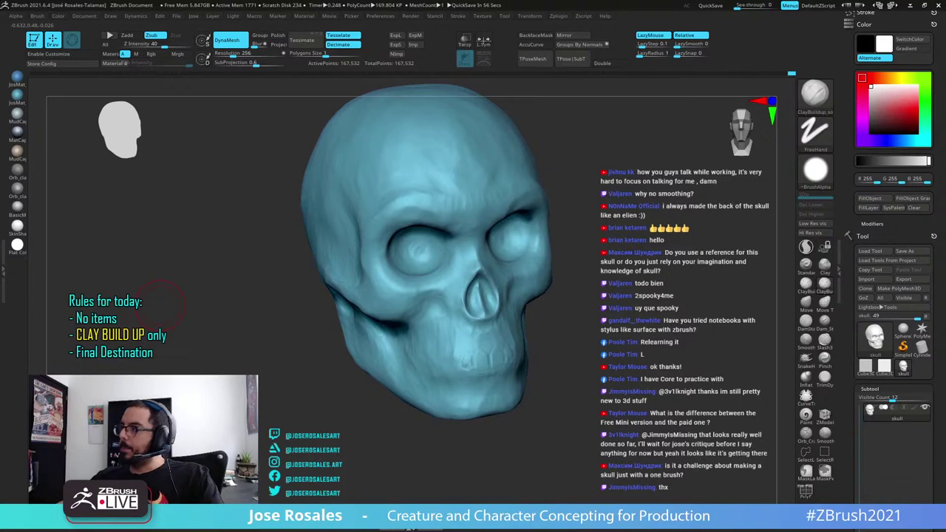
# Carve short subtractive ClayBuildup strokes on the upper jaw beneath the cheekbone and beside the nasal opening
pyautogui.moveTo(374, 336); pyautogui.dragTo(469, 348, button='right')
pyautogui.moveTo(452, 302)
pyautogui.keyDown('ctrl'); pyautogui.mouseDown(button='right')
pyautogui.moveTo(421, 333)
pyautogui.moveTo(446, 335)
pyautogui.mouseUp(button='right'); pyautogui.keyUp('ctrl')
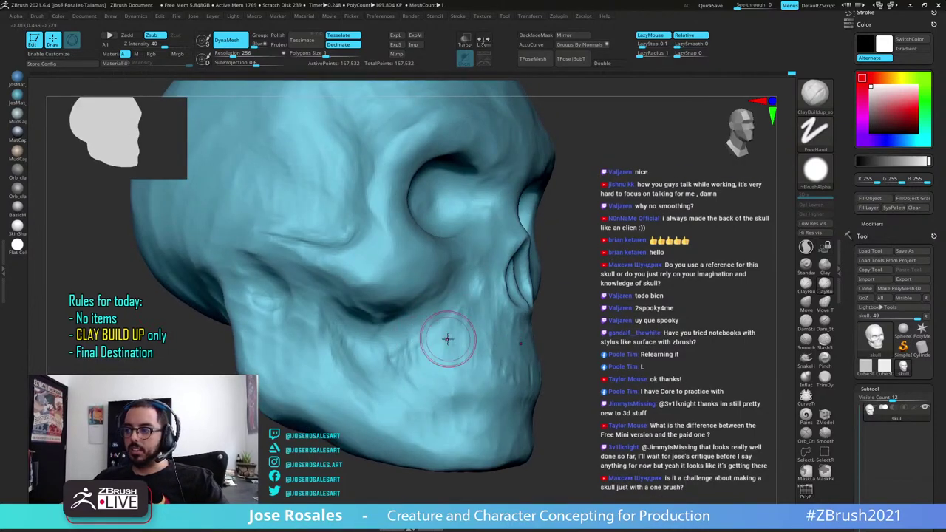
pyautogui.moveTo(448, 339); pyautogui.dragTo(454, 348)
pyautogui.moveTo(454, 348); pyautogui.dragTo(411, 340, button='right')
pyautogui.moveTo(473, 291); pyautogui.dragTo(481, 292)
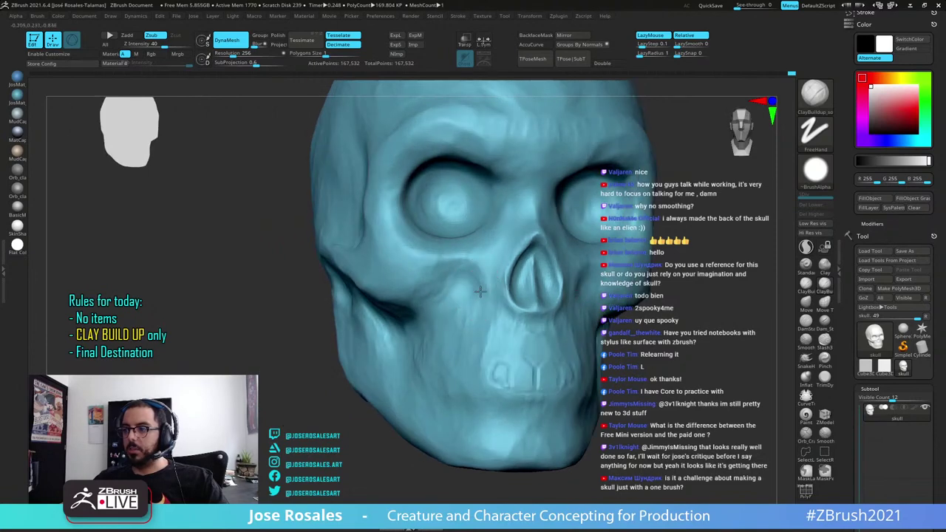
pyautogui.moveTo(420, 344); pyautogui.dragTo(407, 328, button='right')
# Hollow the lower temple along the upper edge of the cheekbone arch with subtractive ClayBuildup strokes
pyautogui.moveTo(520, 332)
pyautogui.mouseDown(button='right')
pyautogui.moveTo(504, 304)
pyautogui.moveTo(548, 296)
pyautogui.moveTo(543, 280)
pyautogui.moveTo(627, 311)
pyautogui.moveTo(494, 261)
pyautogui.moveTo(511, 336)
pyautogui.mouseUp(button='right')
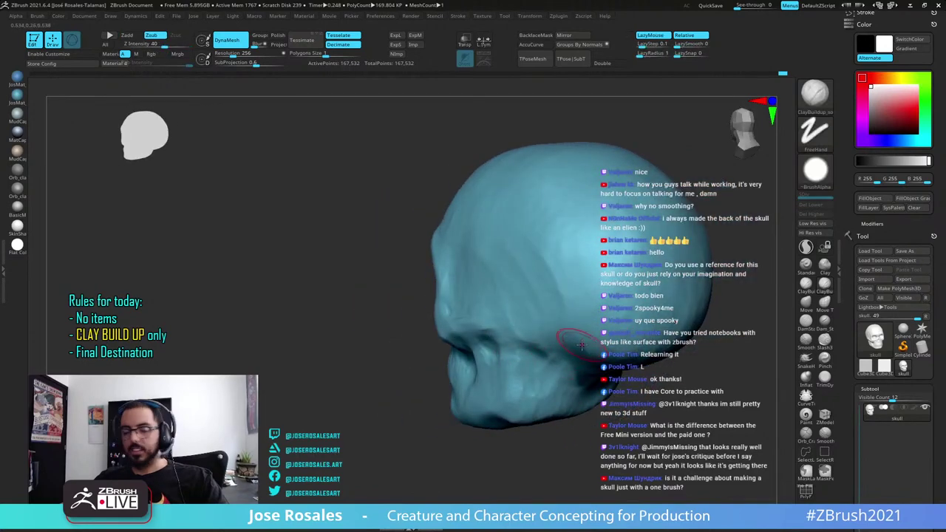
pyautogui.moveTo(581, 345); pyautogui.dragTo(527, 350, button='right')
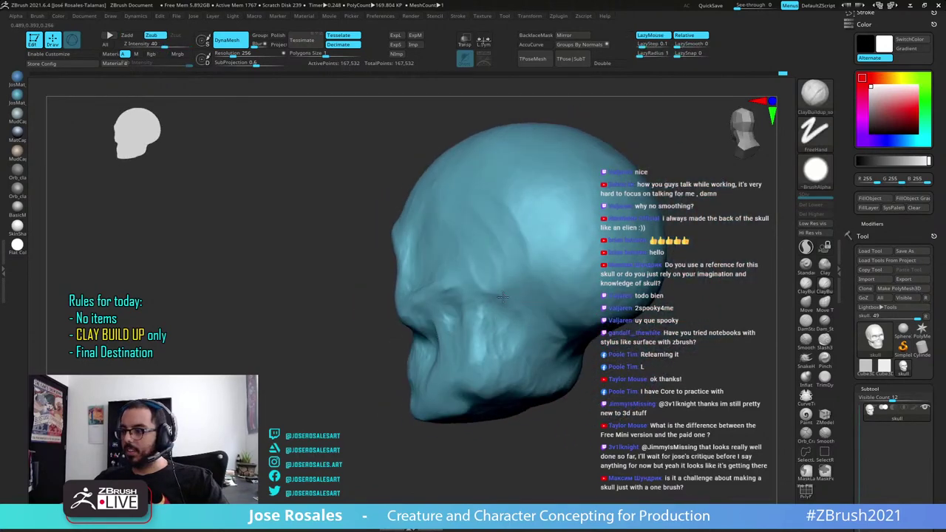
pyautogui.moveTo(470, 301); pyautogui.dragTo(503, 296, button='right')
pyautogui.moveTo(506, 278)
pyautogui.mouseDown()
pyautogui.moveTo(480, 298)
pyautogui.moveTo(444, 301)
pyautogui.mouseUp()
pyautogui.moveTo(445, 300); pyautogui.dragTo(454, 277, button='right')
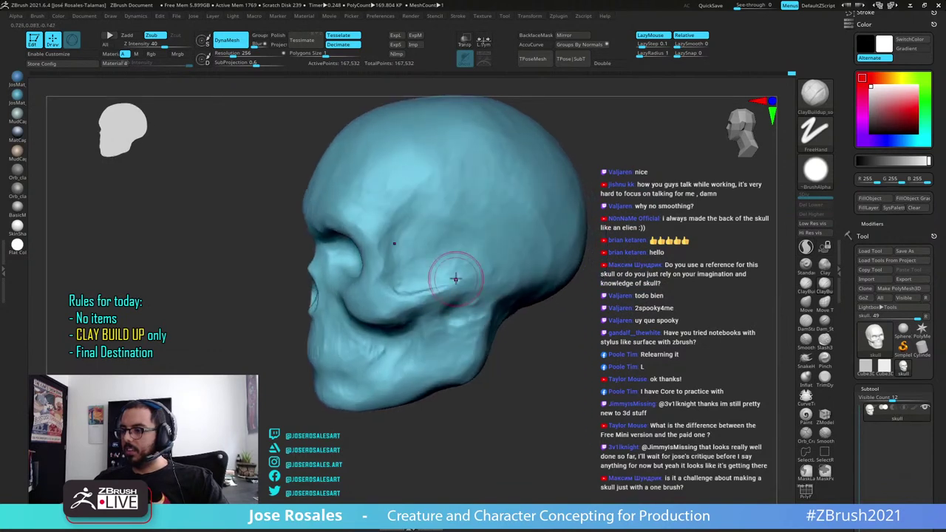
pyautogui.moveTo(454, 277); pyautogui.dragTo(425, 293)
pyautogui.moveTo(442, 283); pyautogui.dragTo(469, 284, button='right')
pyautogui.moveTo(436, 264); pyautogui.dragTo(403, 288)
# Carve a short stroke under the front of the cheekbone, below the eye socket
pyautogui.moveTo(416, 292); pyautogui.dragTo(457, 303, button='right')
pyautogui.moveTo(402, 342)
pyautogui.mouseDown(button='right')
pyautogui.moveTo(424, 345)
pyautogui.moveTo(408, 322)
pyautogui.moveTo(419, 328)
pyautogui.moveTo(411, 330)
pyautogui.mouseUp(button='right')
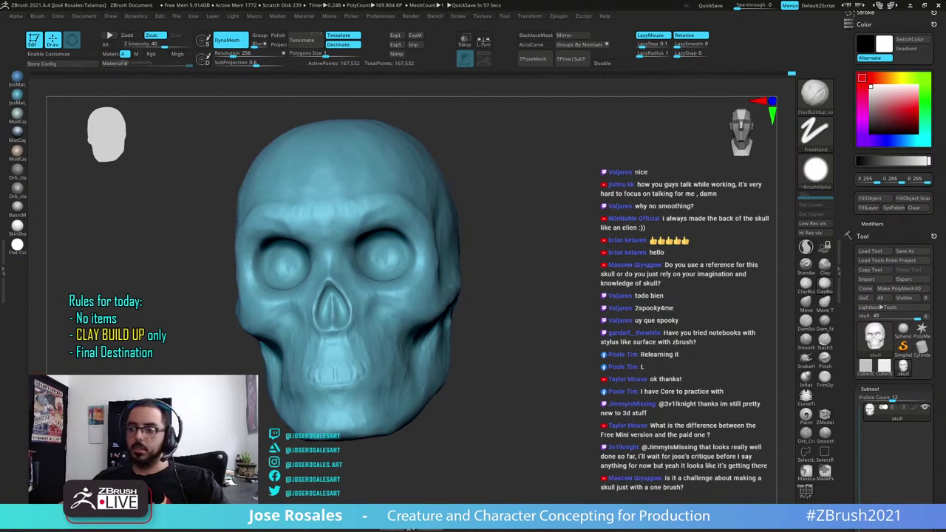
pyautogui.moveTo(414, 331); pyautogui.dragTo(472, 329, button='right')
pyautogui.moveTo(284, 338); pyautogui.dragTo(277, 342)
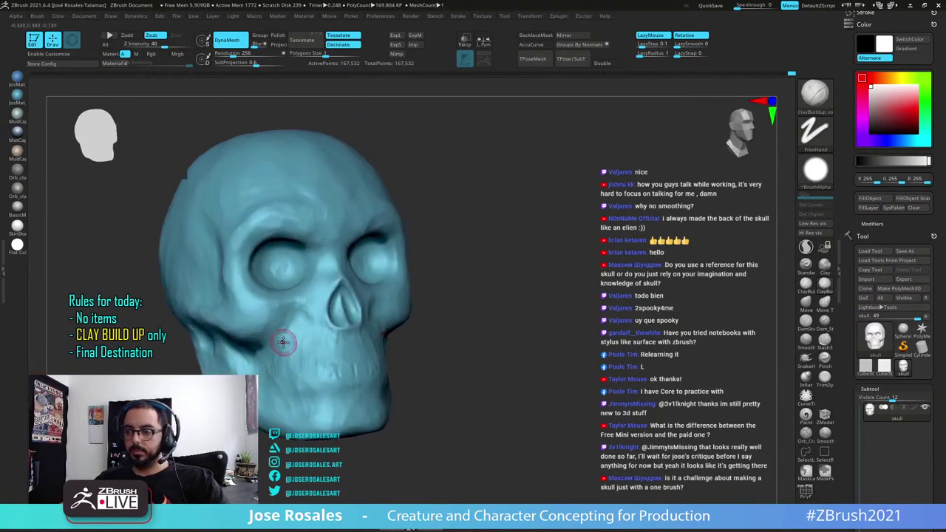
pyautogui.moveTo(283, 342); pyautogui.dragTo(283, 334, button='right')
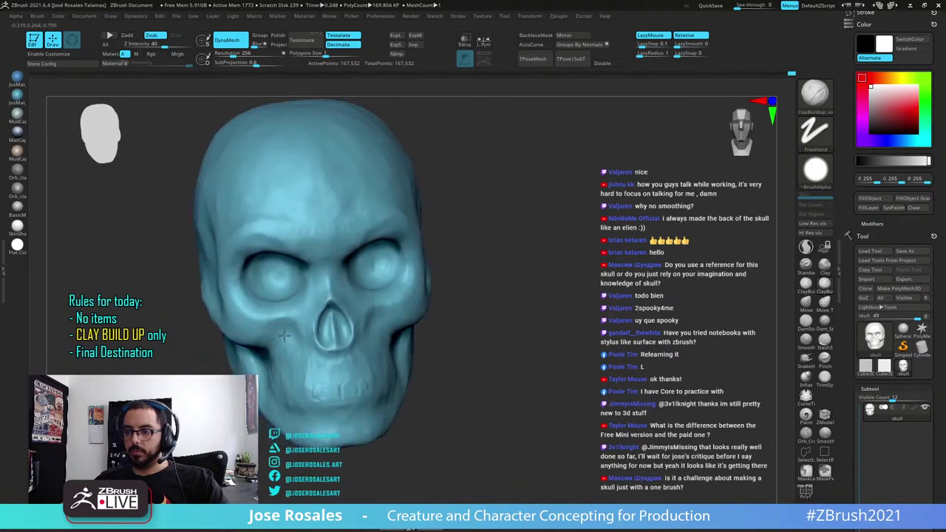
pyautogui.moveTo(244, 368)
pyautogui.mouseDown(button='right')
pyautogui.moveTo(292, 343)
pyautogui.moveTo(260, 338)
pyautogui.moveTo(257, 359)
pyautogui.mouseUp(button='right')
# Deepen the inside of the eye sockets and refine their outer rim with subtractive ClayBuildup strokes
pyautogui.moveTo(124, 319); pyautogui.dragTo(244, 266, button='right')
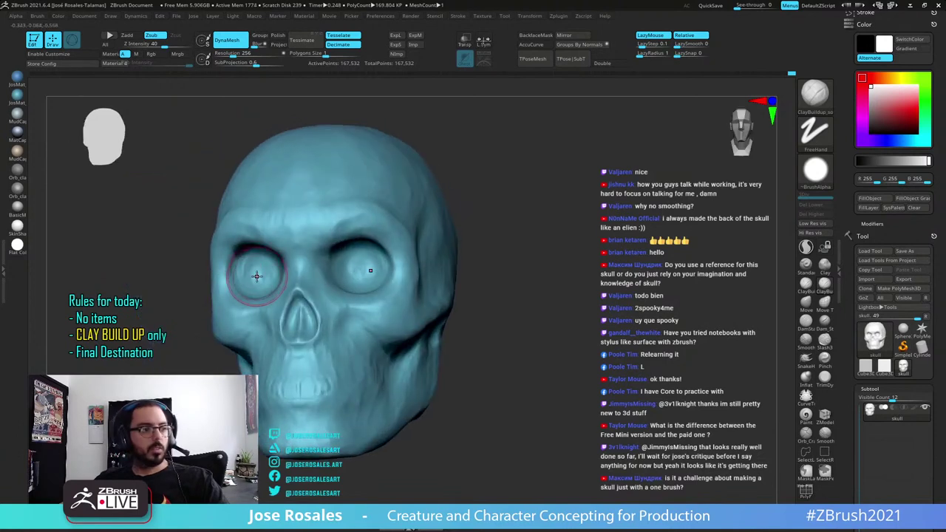
pyautogui.moveTo(336, 300)
pyautogui.keyDown('shift'); pyautogui.mouseDown(button='right')
pyautogui.moveTo(368, 297)
pyautogui.moveTo(337, 298)
pyautogui.mouseUp(button='right'); pyautogui.keyUp('shift')
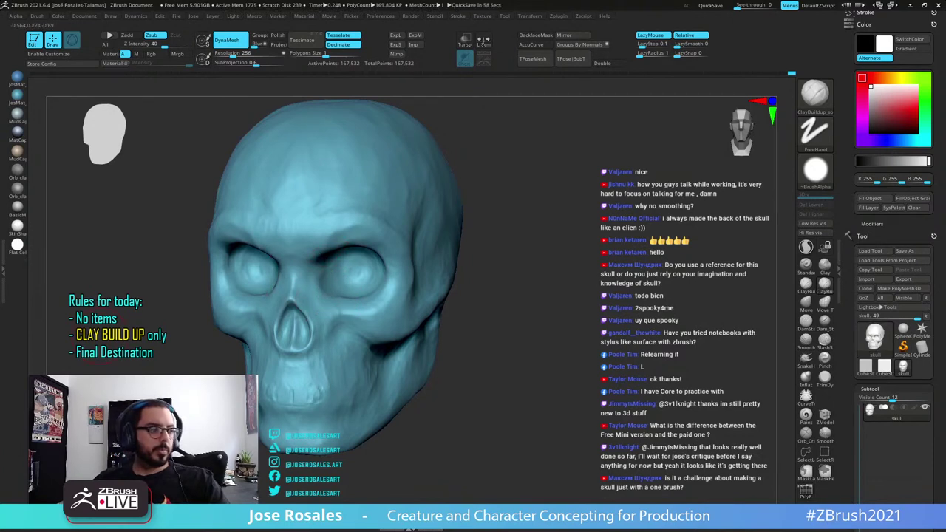
pyautogui.moveTo(218, 276); pyautogui.dragTo(275, 270, button='right')
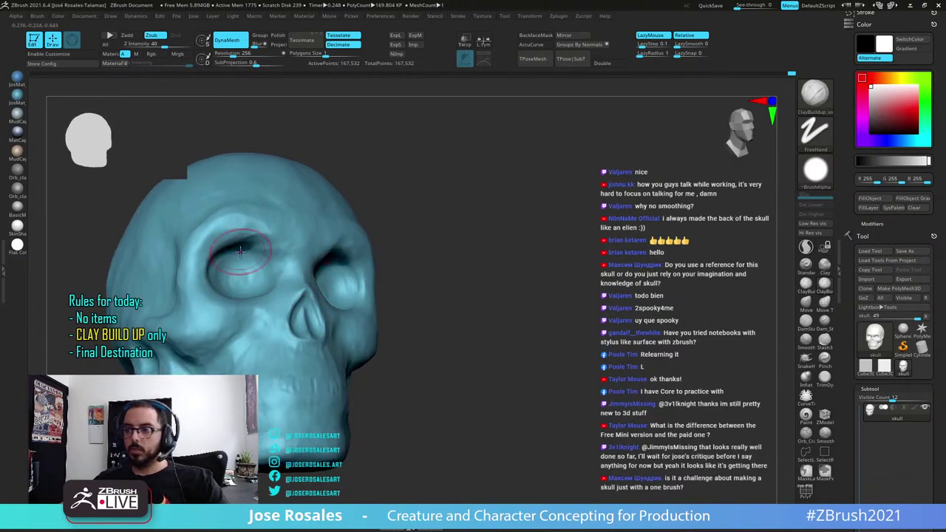
pyautogui.moveTo(274, 270); pyautogui.dragTo(217, 277, button='right')
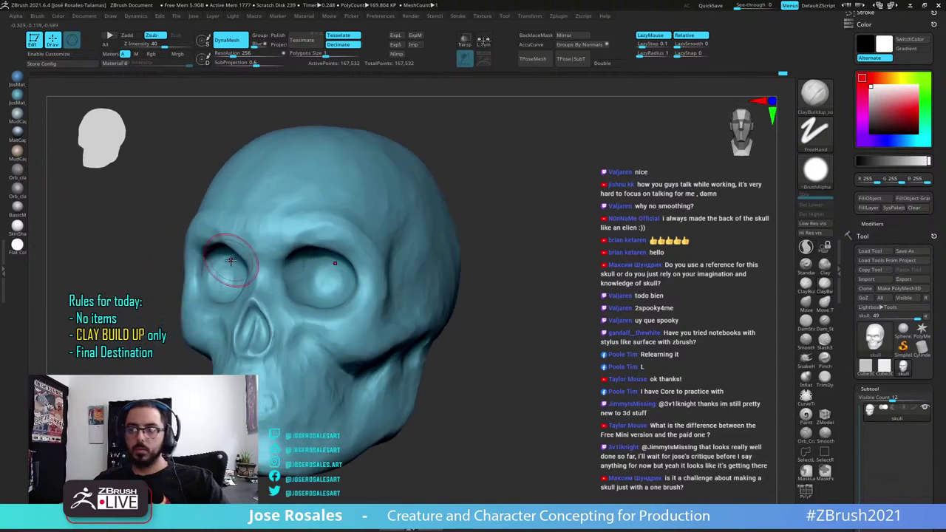
pyautogui.moveTo(218, 252)
pyautogui.mouseDown()
pyautogui.moveTo(216, 277)
pyautogui.moveTo(220, 260)
pyautogui.mouseUp()
pyautogui.moveTo(216, 304); pyautogui.dragTo(209, 285)
pyautogui.moveTo(212, 297)
pyautogui.mouseDown(button='right')
pyautogui.moveTo(236, 300)
pyautogui.moveTo(261, 251)
pyautogui.moveTo(244, 228)
pyautogui.mouseUp(button='right')
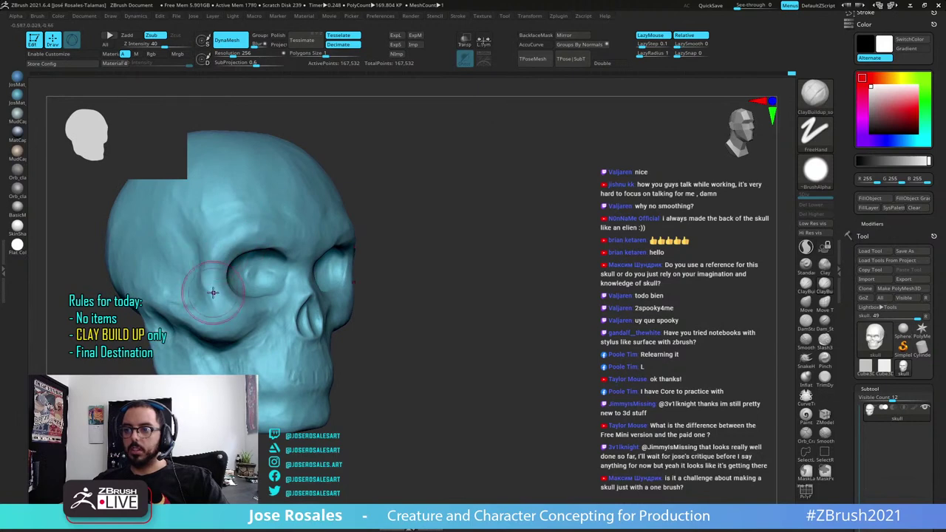
pyautogui.moveTo(291, 278); pyautogui.dragTo(249, 270, button='right')
pyautogui.moveTo(381, 265)
pyautogui.mouseDown(button='right')
pyautogui.moveTo(321, 266)
pyautogui.moveTo(316, 252)
pyautogui.mouseUp(button='right')
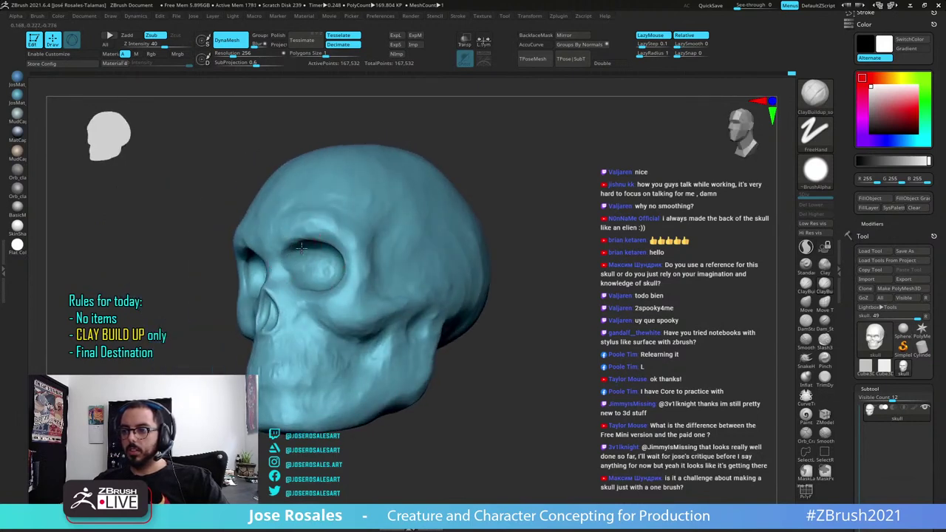
pyautogui.moveTo(316, 264); pyautogui.dragTo(308, 277, button='right')
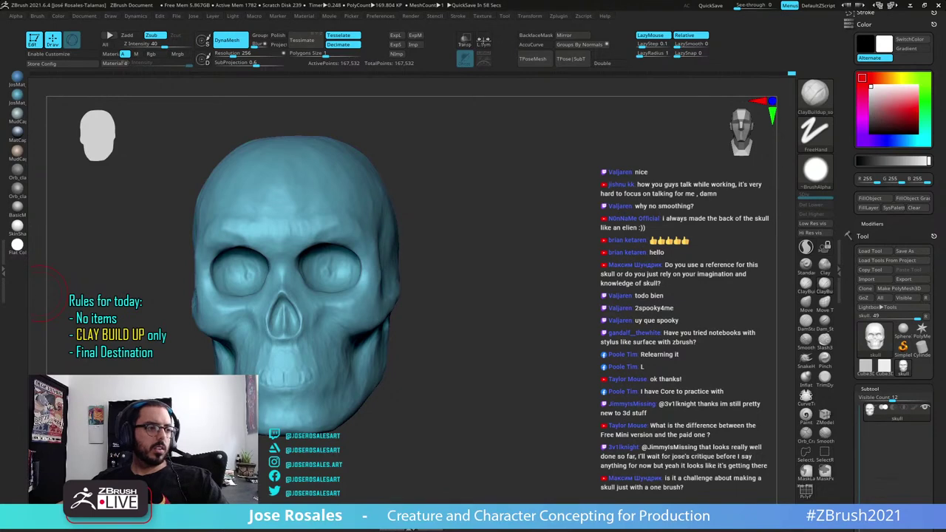
# Examine the brow ridge and eye socket rims from below, above and the front
pyautogui.moveTo(392, 270); pyautogui.dragTo(357, 236, button='right')
pyautogui.moveTo(358, 237)
pyautogui.keyDown('ctrl'); pyautogui.mouseDown(button='right')
pyautogui.moveTo(325, 277)
pyautogui.moveTo(352, 272)
pyautogui.moveTo(360, 246)
pyautogui.moveTo(338, 229)
pyautogui.mouseUp(button='right'); pyautogui.keyUp('ctrl')
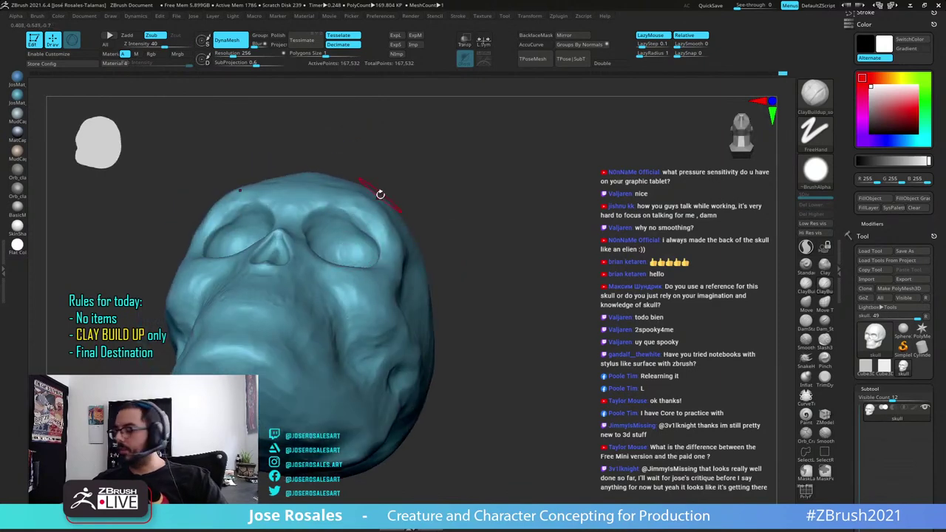
pyautogui.moveTo(380, 194)
pyautogui.mouseDown(button='right')
pyautogui.moveTo(391, 215)
pyautogui.moveTo(370, 247)
pyautogui.moveTo(379, 258)
pyautogui.moveTo(329, 229)
pyautogui.mouseUp(button='right')
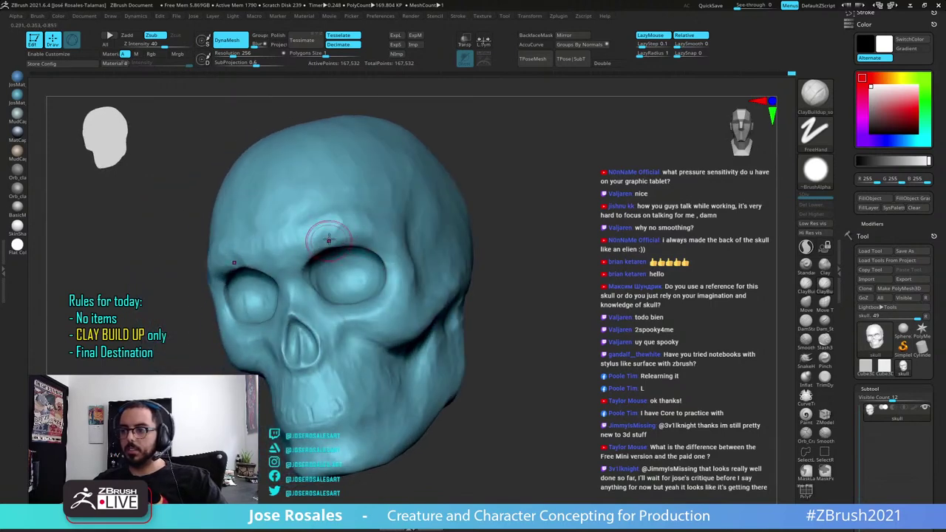
pyautogui.moveTo(348, 241); pyautogui.dragTo(416, 170, button='right')
pyautogui.moveTo(470, 193); pyautogui.dragTo(475, 247, button='right')
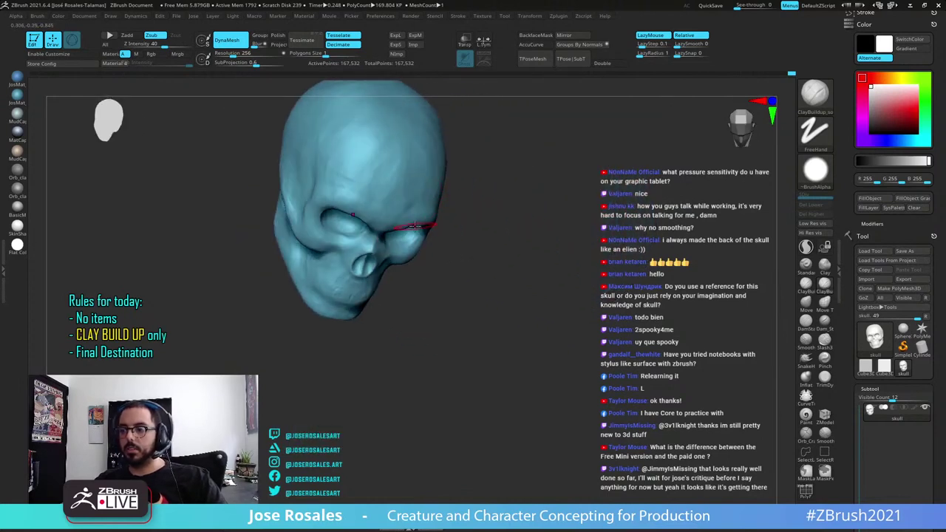
pyautogui.moveTo(414, 227); pyautogui.dragTo(452, 174, button='right')
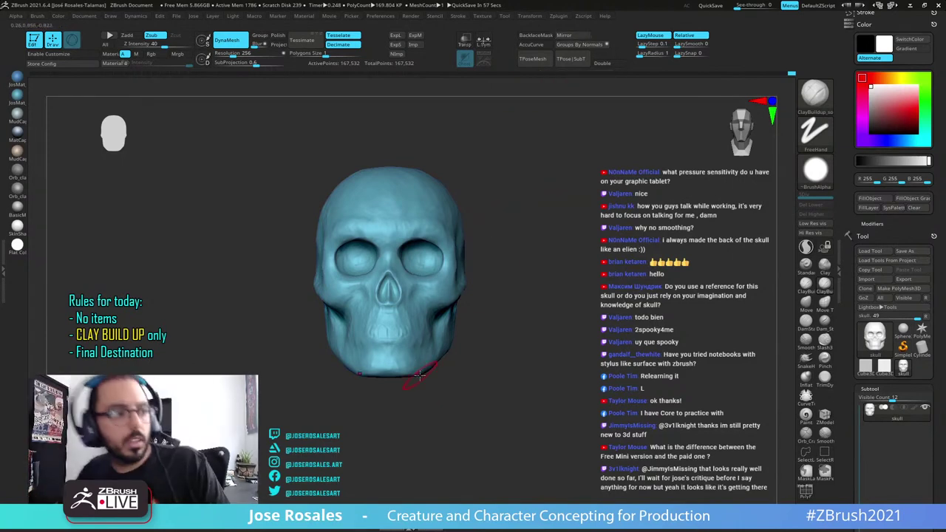
# Trim the lower edge of the jaw from the chin back toward the jaw corner with a larger ClayBuildup brush
pyautogui.moveTo(367, 318)
pyautogui.mouseDown(button='right')
pyautogui.moveTo(386, 368)
pyautogui.moveTo(334, 344)
pyautogui.mouseUp(button='right')
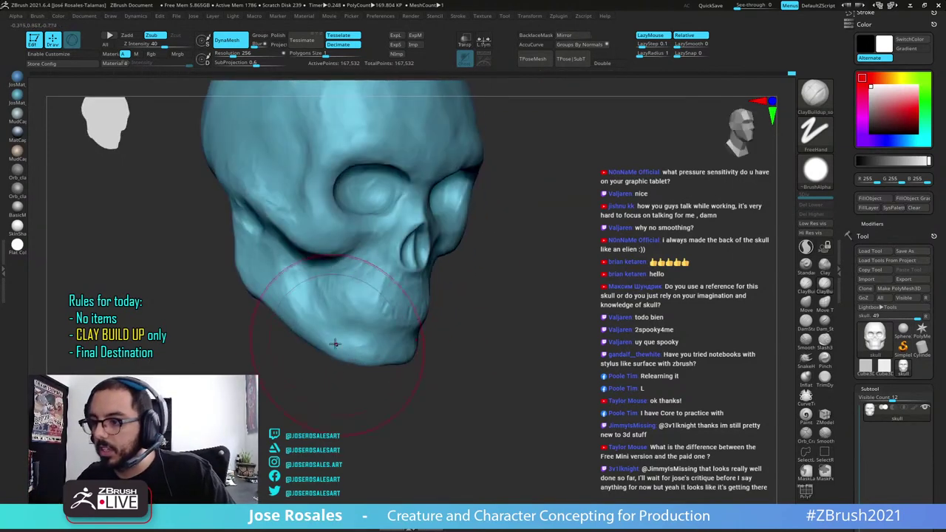
pyautogui.moveTo(347, 336); pyautogui.dragTo(367, 339)
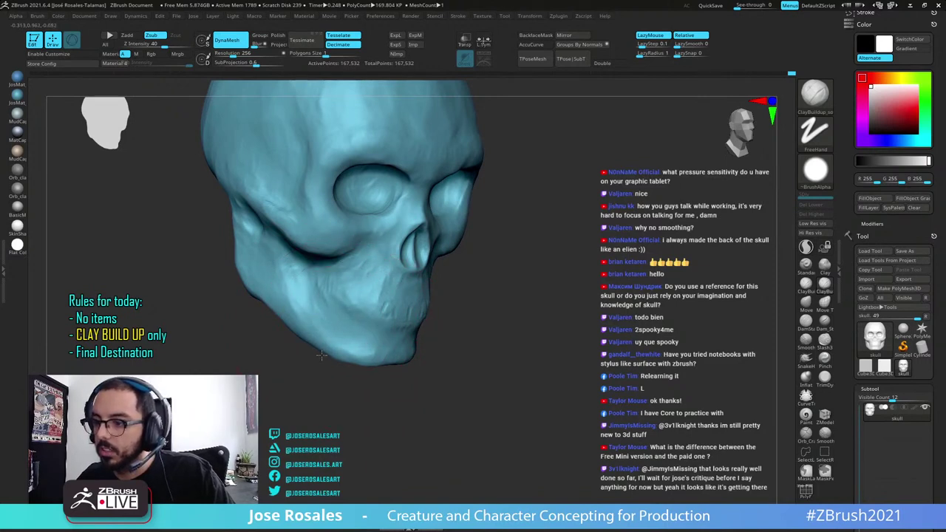
pyautogui.moveTo(354, 374); pyautogui.dragTo(404, 371)
pyautogui.moveTo(341, 363); pyautogui.dragTo(296, 365)
pyautogui.moveTo(399, 370)
pyautogui.mouseDown()
pyautogui.moveTo(336, 366)
pyautogui.moveTo(414, 366)
pyautogui.mouseUp()
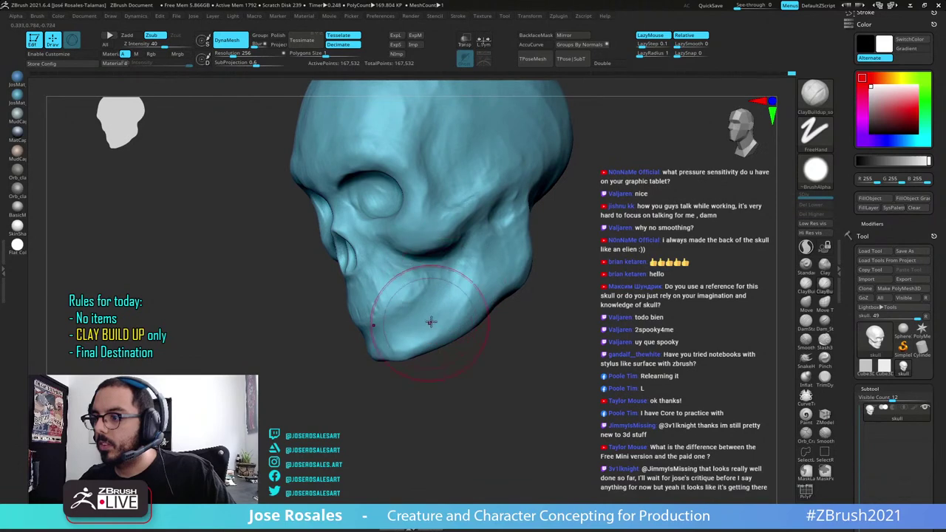
pyautogui.moveTo(454, 314)
pyautogui.mouseDown(button='right')
pyautogui.moveTo(492, 304)
pyautogui.moveTo(412, 291)
pyautogui.moveTo(433, 279)
pyautogui.moveTo(406, 286)
pyautogui.mouseUp(button='right')
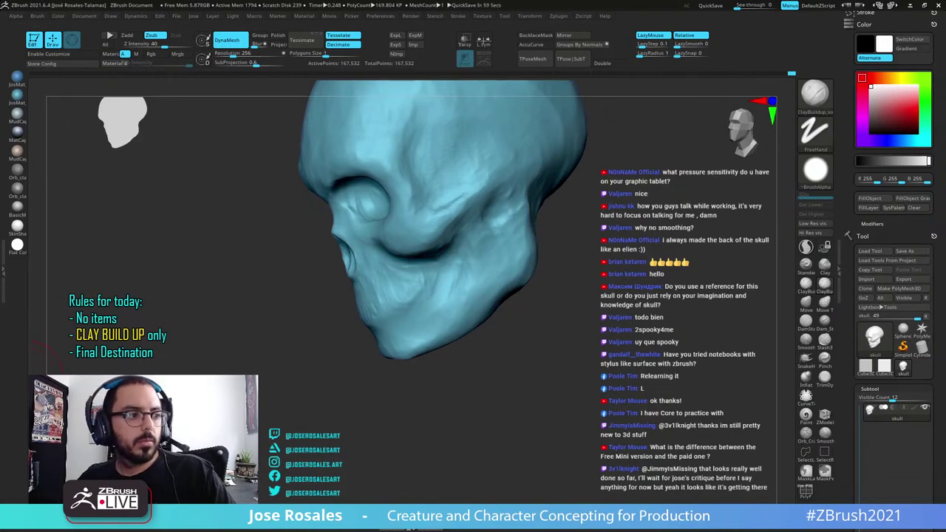
# Carve across the side of the lower jaw and up its rear branch below the cheekbone arch
pyautogui.moveTo(270, 299)
pyautogui.mouseDown(button='right')
pyautogui.moveTo(322, 293)
pyautogui.moveTo(350, 303)
pyautogui.mouseUp(button='right')
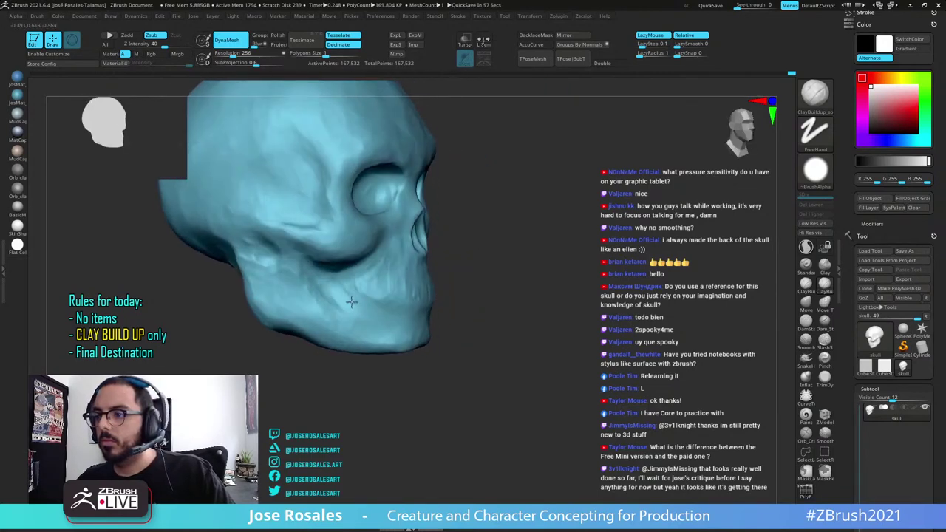
pyautogui.moveTo(288, 332); pyautogui.dragTo(298, 320, button='right')
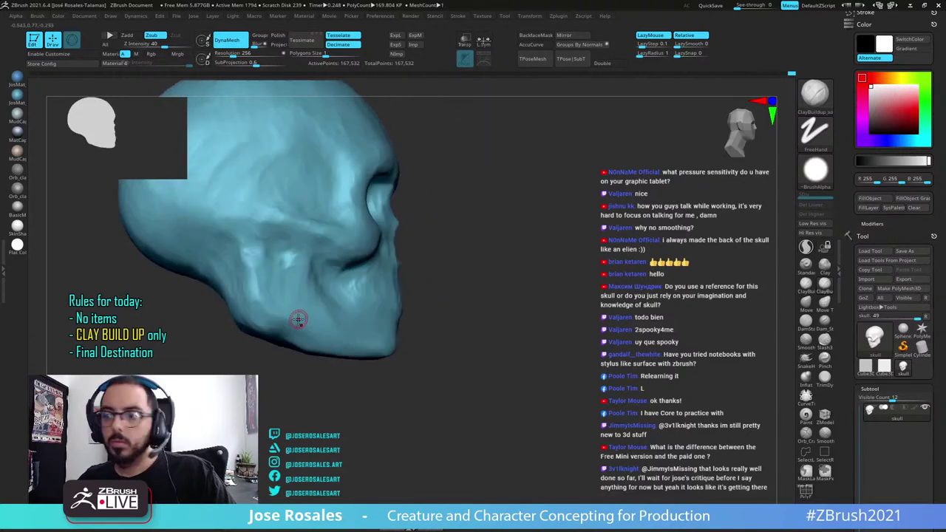
pyautogui.moveTo(319, 307); pyautogui.dragTo(252, 300)
pyautogui.moveTo(253, 301)
pyautogui.mouseDown(button='right')
pyautogui.moveTo(302, 305)
pyautogui.moveTo(263, 274)
pyautogui.mouseUp(button='right')
pyautogui.moveTo(262, 273); pyautogui.dragTo(256, 284)
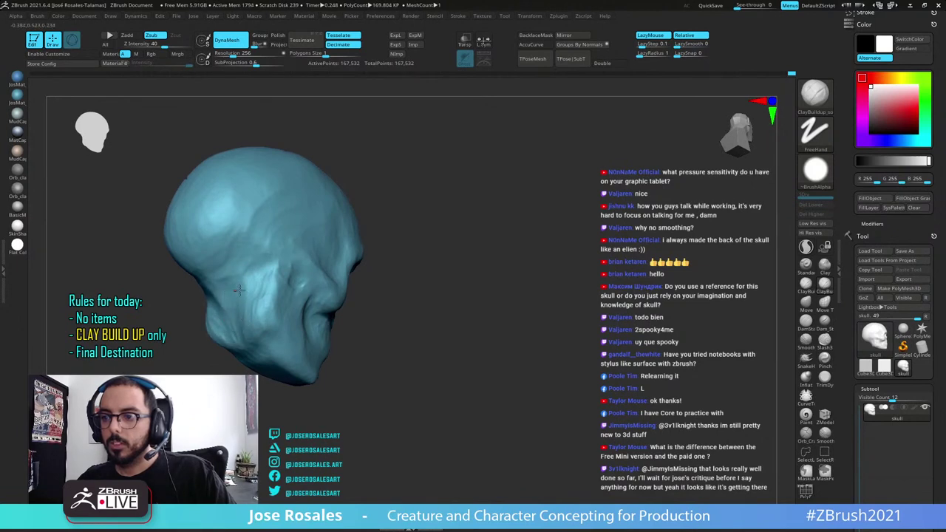
# Carve long strokes down the rear edge of the jaw to thin the jaw corner behind the cheek
pyautogui.moveTo(228, 289); pyautogui.dragTo(236, 274, button='right')
pyautogui.moveTo(228, 284)
pyautogui.mouseDown()
pyautogui.moveTo(210, 331)
pyautogui.moveTo(230, 357)
pyautogui.moveTo(260, 364)
pyautogui.mouseUp()
pyautogui.moveTo(226, 326); pyautogui.dragTo(249, 370)
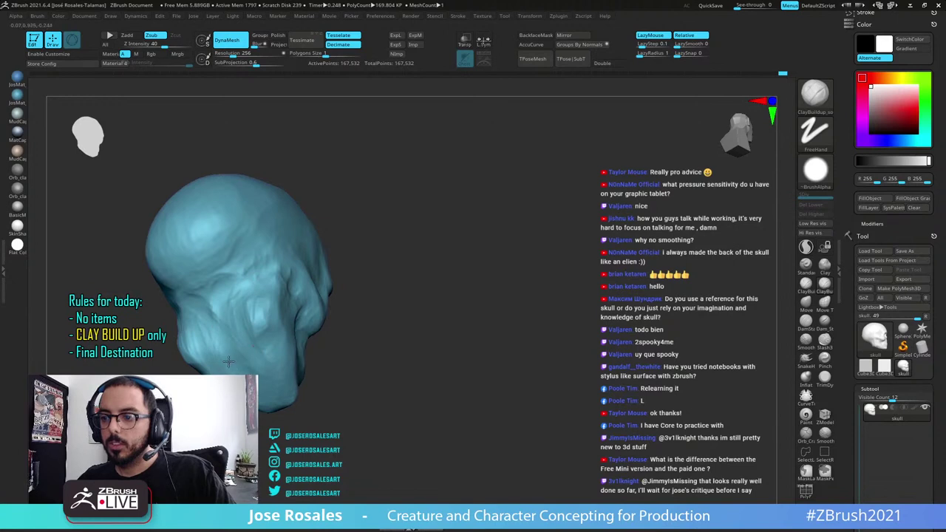
pyautogui.moveTo(233, 334); pyautogui.dragTo(219, 316)
pyautogui.moveTo(219, 317); pyautogui.dragTo(238, 292, button='right')
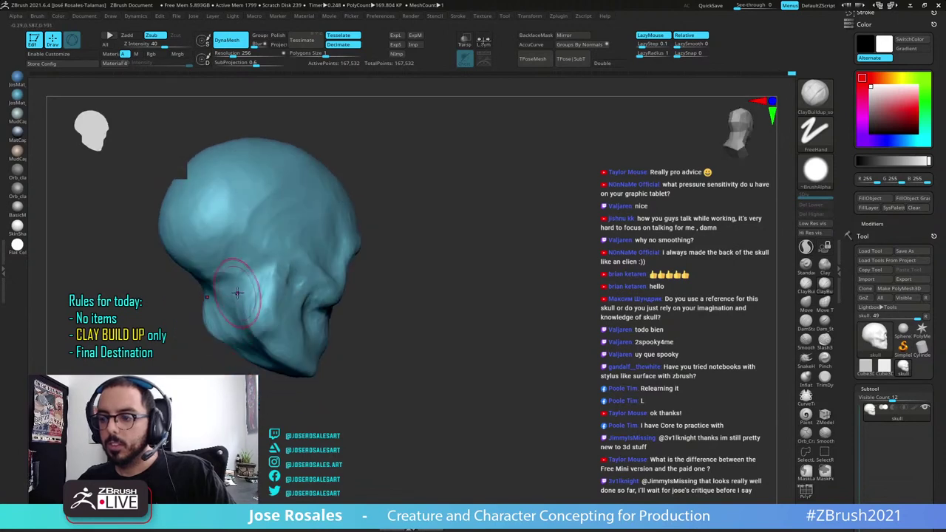
pyautogui.moveTo(249, 333); pyautogui.dragTo(308, 316, button='right')
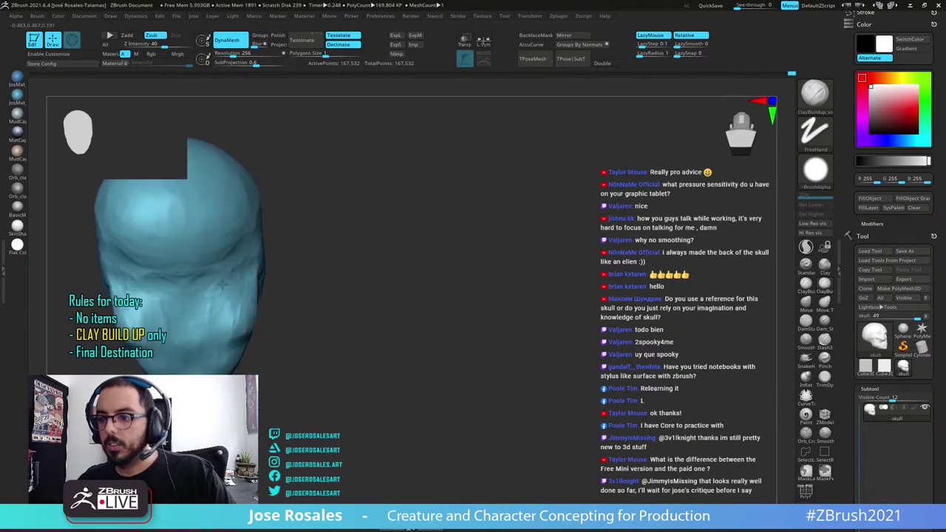
# Carve the rear of the jaw below the back of the cranium and check the whole skull from the front
pyautogui.moveTo(210, 298); pyautogui.dragTo(196, 317)
pyautogui.moveTo(250, 337); pyautogui.dragTo(293, 342, button='right')
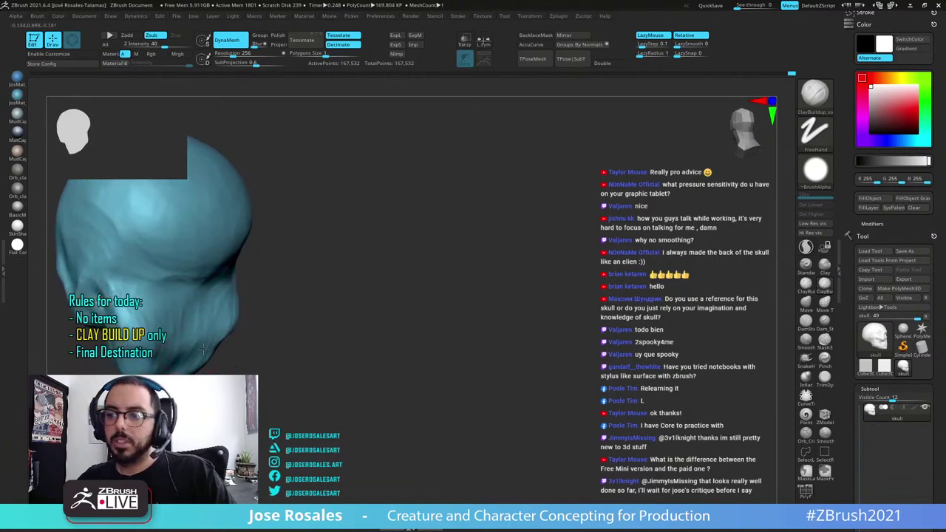
pyautogui.moveTo(203, 349); pyautogui.dragTo(431, 297, button='right')
pyautogui.keyDown('alt'); pyautogui.moveTo(488, 248); pyautogui.dragTo(555, 167, button='right'); pyautogui.keyUp('alt')
pyautogui.moveTo(490, 218)
pyautogui.mouseDown(button='right')
pyautogui.moveTo(482, 213)
pyautogui.moveTo(494, 207)
pyautogui.mouseUp(button='right')
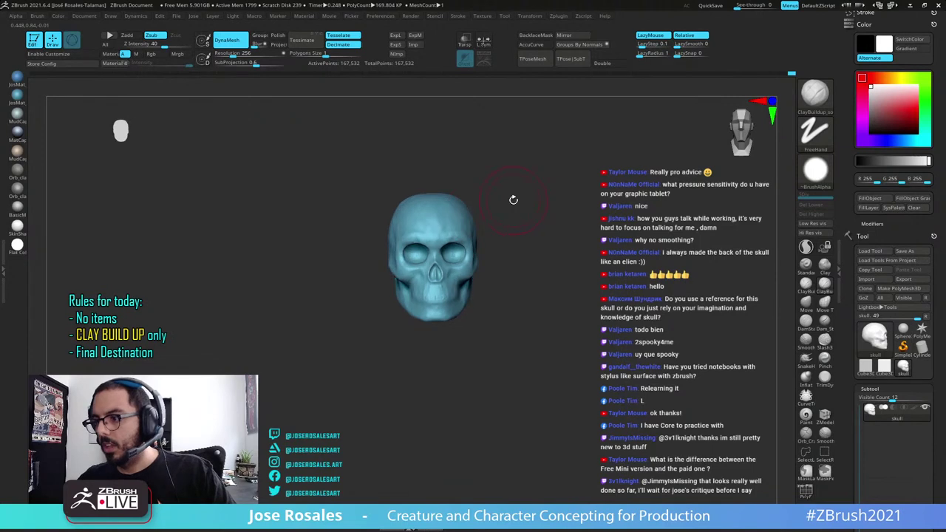
pyautogui.keyDown('ctrl'); pyautogui.moveTo(449, 311); pyautogui.dragTo(412, 312, button='right'); pyautogui.keyUp('ctrl')
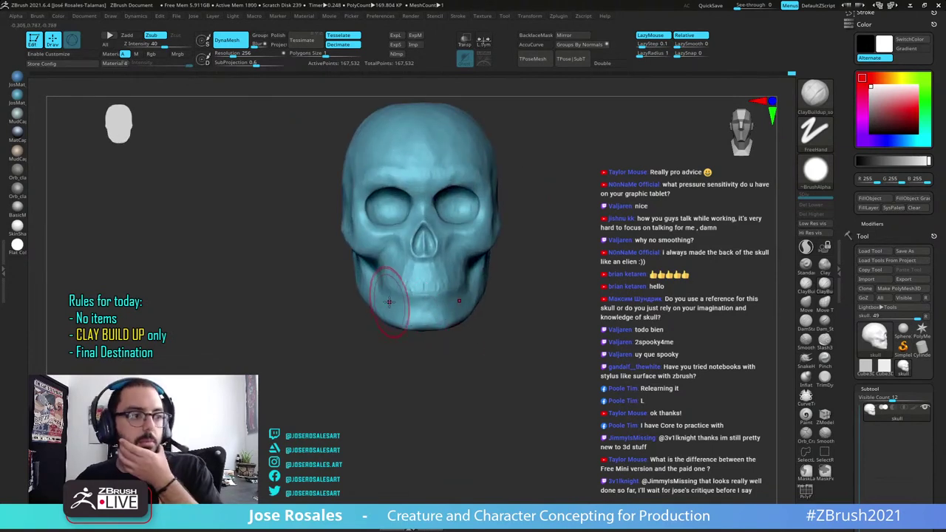
pyautogui.moveTo(464, 246); pyautogui.dragTo(430, 260, button='right')
pyautogui.keyDown('ctrl'); pyautogui.moveTo(452, 299); pyautogui.dragTo(443, 312, button='right'); pyautogui.keyUp('ctrl')
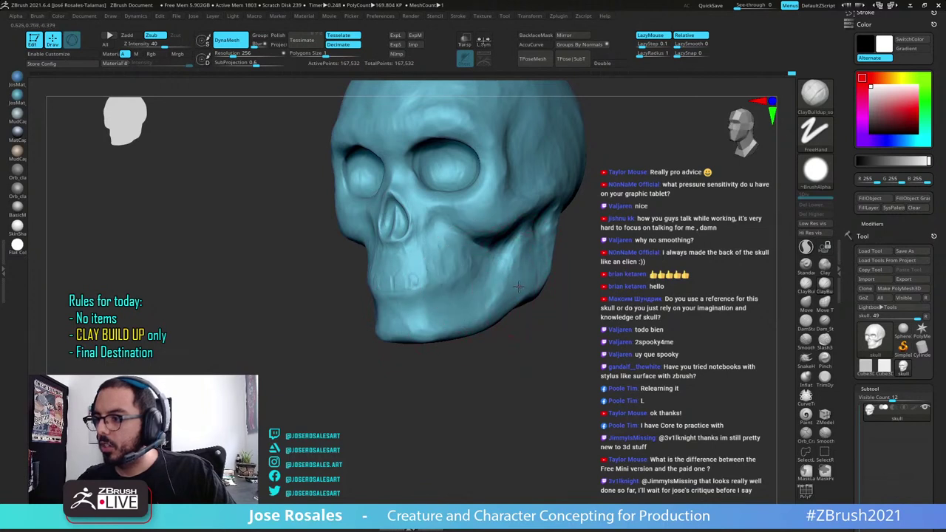
# Rework the rear branch of the jaw just below the cheekbone arch with ClayBuildup, checking it in side view
pyautogui.moveTo(519, 286)
pyautogui.keyDown('shift'); pyautogui.mouseDown(button='right')
pyautogui.moveTo(530, 280)
pyautogui.moveTo(515, 283)
pyautogui.moveTo(526, 260)
pyautogui.mouseUp(button='right'); pyautogui.keyUp('shift')
pyautogui.moveTo(544, 260); pyautogui.dragTo(511, 270, button='right')
pyautogui.keyDown('alt'); pyautogui.moveTo(510, 287); pyautogui.dragTo(524, 262); pyautogui.keyUp('alt')
pyautogui.moveTo(473, 309); pyautogui.dragTo(433, 311, button='right')
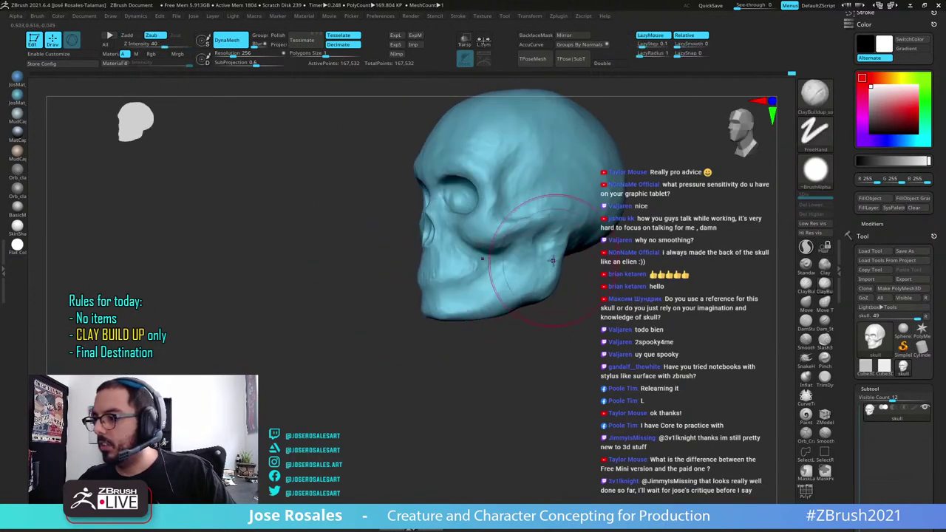
pyautogui.moveTo(567, 224); pyautogui.dragTo(542, 243, button='right')
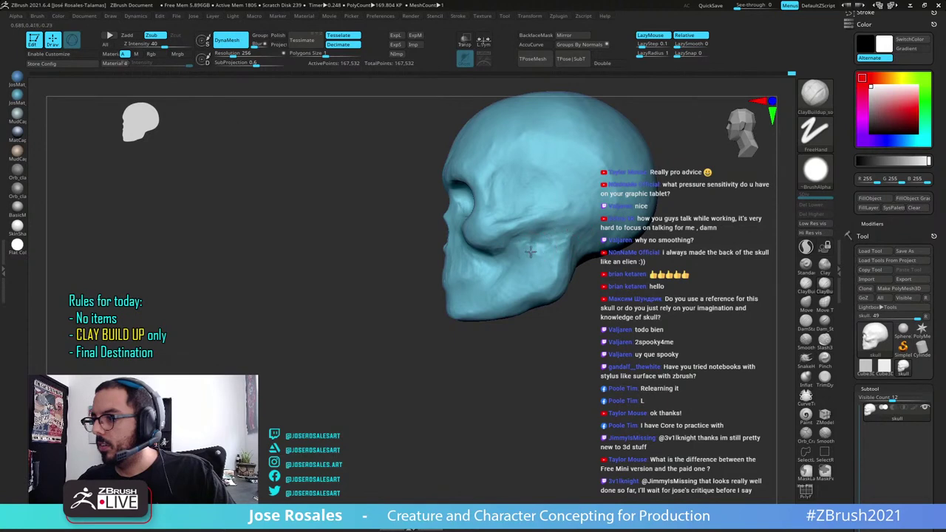
pyautogui.moveTo(529, 252); pyautogui.dragTo(584, 329, button='right')
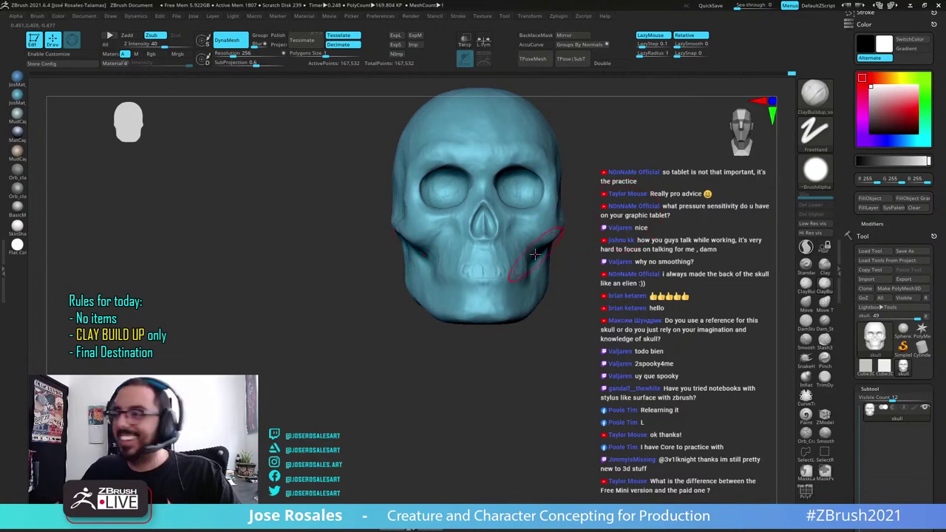
# Carve the side of the upper jaw between the teeth and the hollow under the cheekbone
pyautogui.moveTo(538, 251); pyautogui.dragTo(482, 279, button='right')
pyautogui.moveTo(549, 181); pyautogui.dragTo(450, 251, button='right')
pyautogui.keyDown('ctrl'); pyautogui.moveTo(451, 251); pyautogui.dragTo(356, 369, button='right'); pyautogui.keyUp('ctrl')
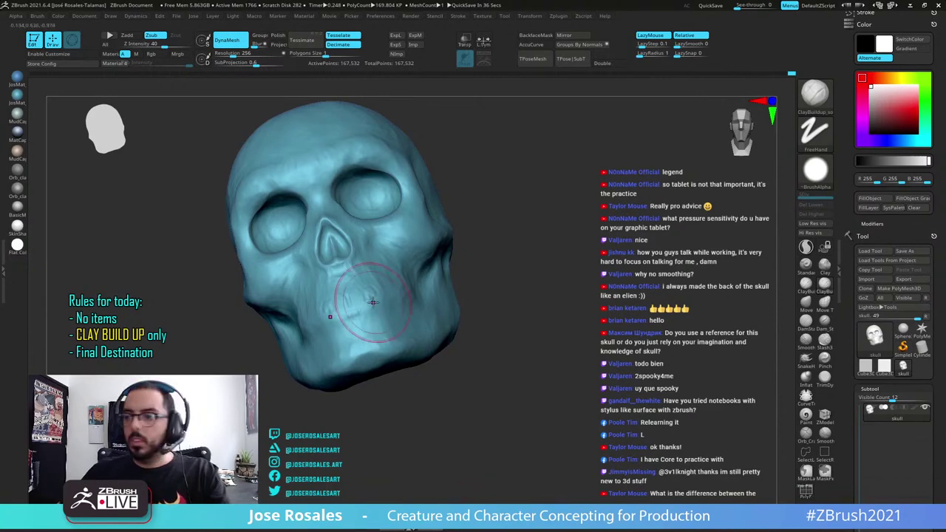
pyautogui.moveTo(372, 302)
pyautogui.mouseDown(button='right')
pyautogui.moveTo(458, 268)
pyautogui.moveTo(303, 262)
pyautogui.mouseUp(button='right')
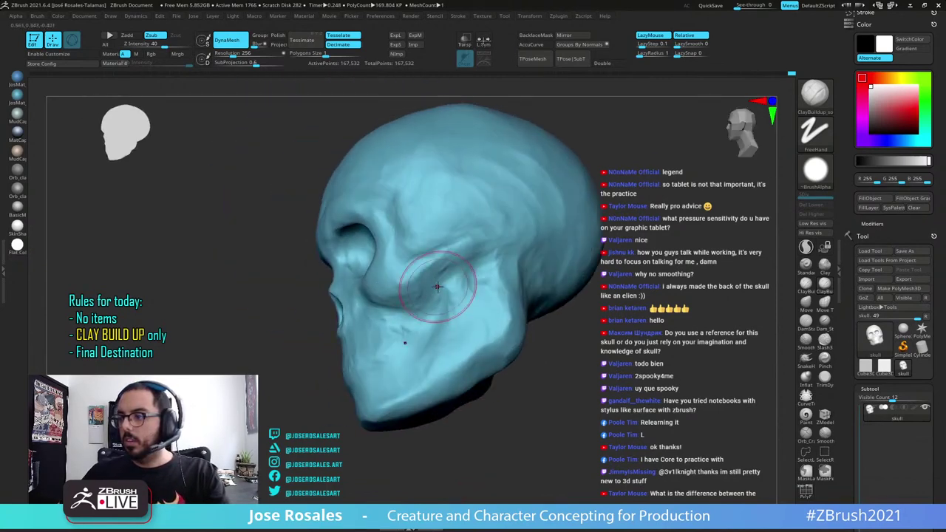
pyautogui.moveTo(452, 314)
pyautogui.mouseDown(button='right')
pyautogui.moveTo(433, 331)
pyautogui.moveTo(458, 336)
pyautogui.mouseUp(button='right')
pyautogui.moveTo(339, 366); pyautogui.dragTo(300, 376)
pyautogui.moveTo(432, 332); pyautogui.dragTo(447, 332, button='right')
pyautogui.moveTo(322, 357); pyautogui.dragTo(276, 342, button='right')
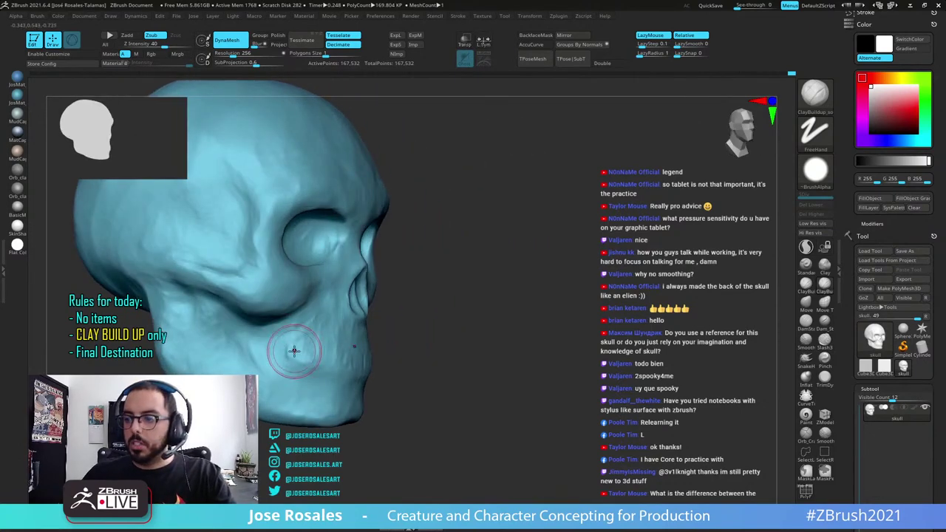
pyautogui.moveTo(311, 381); pyautogui.dragTo(282, 342, button='right')
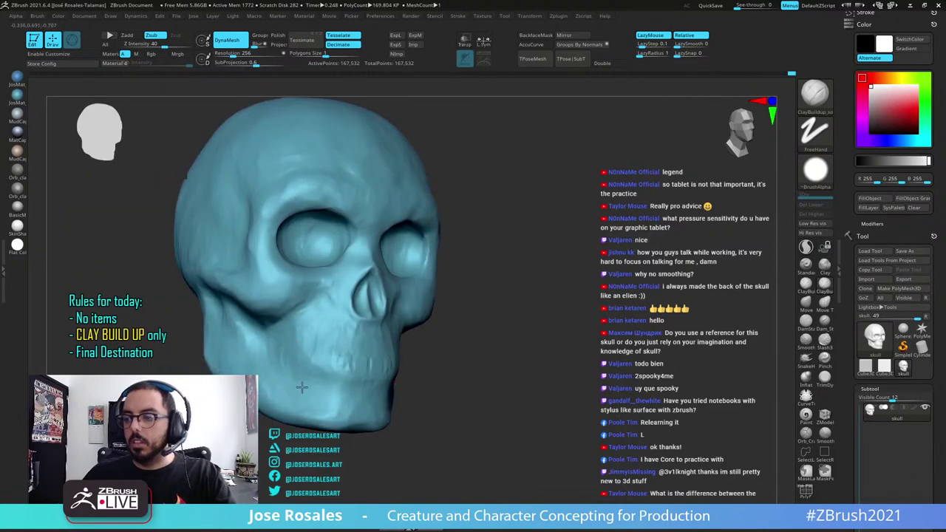
pyautogui.moveTo(298, 389)
pyautogui.mouseDown(button='right')
pyautogui.moveTo(325, 376)
pyautogui.moveTo(255, 342)
pyautogui.mouseUp(button='right')
pyautogui.moveTo(294, 340)
pyautogui.mouseDown()
pyautogui.moveTo(311, 316)
pyautogui.moveTo(313, 348)
pyautogui.moveTo(325, 326)
pyautogui.mouseUp()
pyautogui.moveTo(343, 338)
pyautogui.mouseDown(button='right')
pyautogui.moveTo(317, 334)
pyautogui.moveTo(336, 335)
pyautogui.mouseUp(button='right')
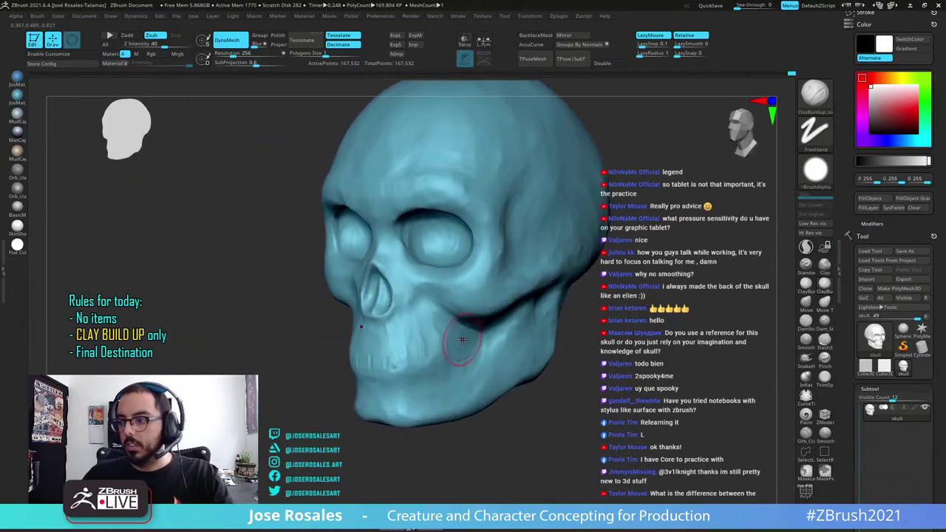
# Carve the side of the chin and the lower jaw just below the teeth
pyautogui.moveTo(462, 339); pyautogui.dragTo(452, 326, button='right')
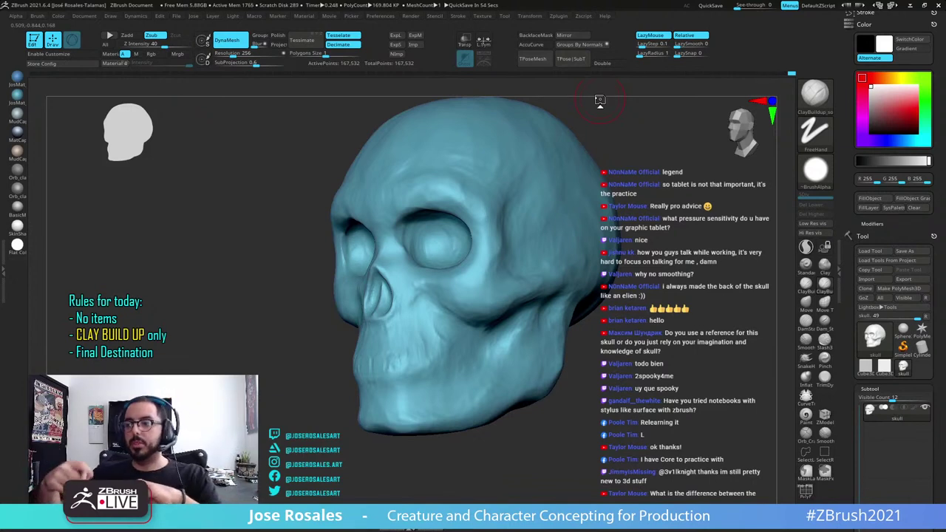
pyautogui.moveTo(479, 426); pyautogui.dragTo(480, 391, button='right')
pyautogui.moveTo(480, 392); pyautogui.dragTo(461, 426, button='right')
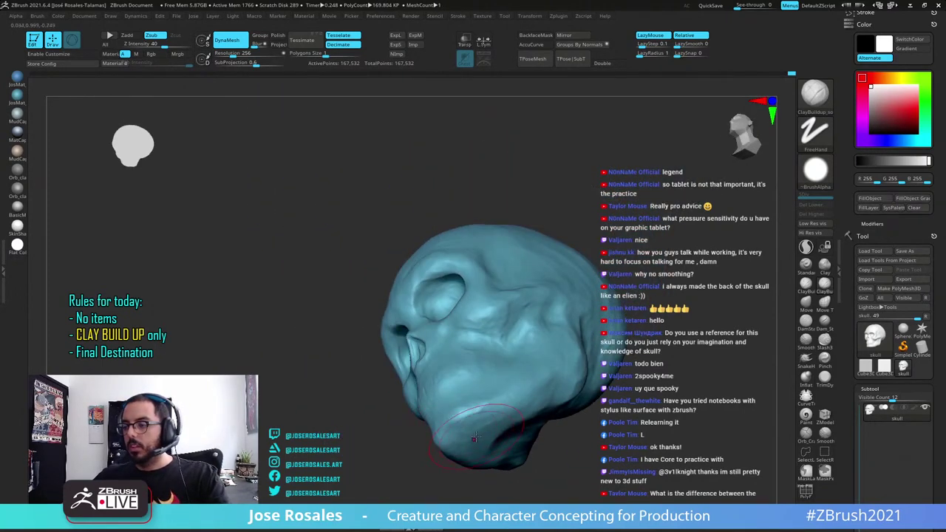
pyautogui.moveTo(489, 326)
pyautogui.mouseDown(button='right')
pyautogui.moveTo(494, 378)
pyautogui.moveTo(517, 373)
pyautogui.moveTo(500, 353)
pyautogui.moveTo(470, 379)
pyautogui.moveTo(482, 362)
pyautogui.mouseUp(button='right')
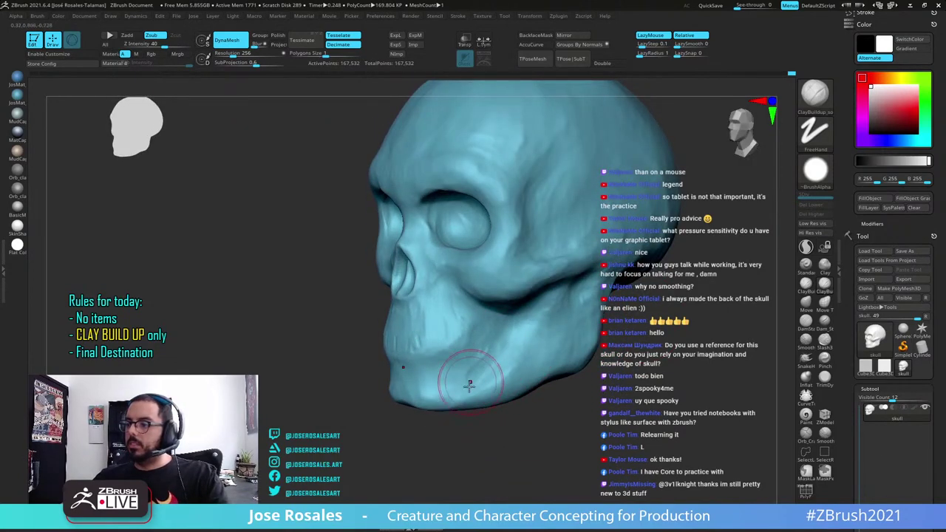
pyautogui.keyDown('ctrl'); pyautogui.moveTo(551, 356); pyautogui.dragTo(494, 350, button='right'); pyautogui.keyUp('ctrl')
pyautogui.moveTo(493, 350); pyautogui.dragTo(508, 367, button='right')
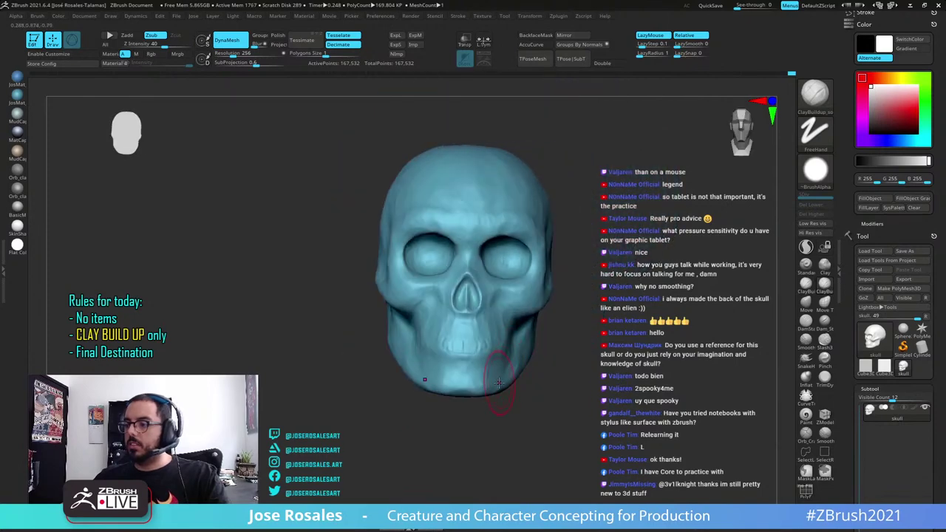
pyautogui.moveTo(505, 405)
pyautogui.mouseDown(button='right')
pyautogui.moveTo(519, 418)
pyautogui.moveTo(540, 411)
pyautogui.mouseUp(button='right')
pyautogui.moveTo(439, 359)
pyautogui.mouseDown(button='right')
pyautogui.moveTo(480, 377)
pyautogui.moveTo(473, 403)
pyautogui.mouseUp(button='right')
pyautogui.moveTo(473, 403); pyautogui.dragTo(443, 370, button='right')
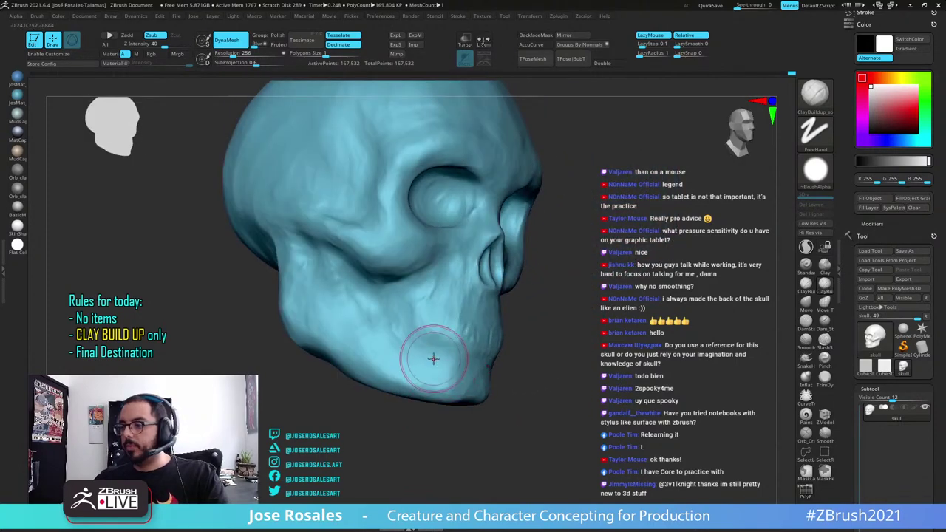
pyautogui.moveTo(436, 360); pyautogui.dragTo(455, 382)
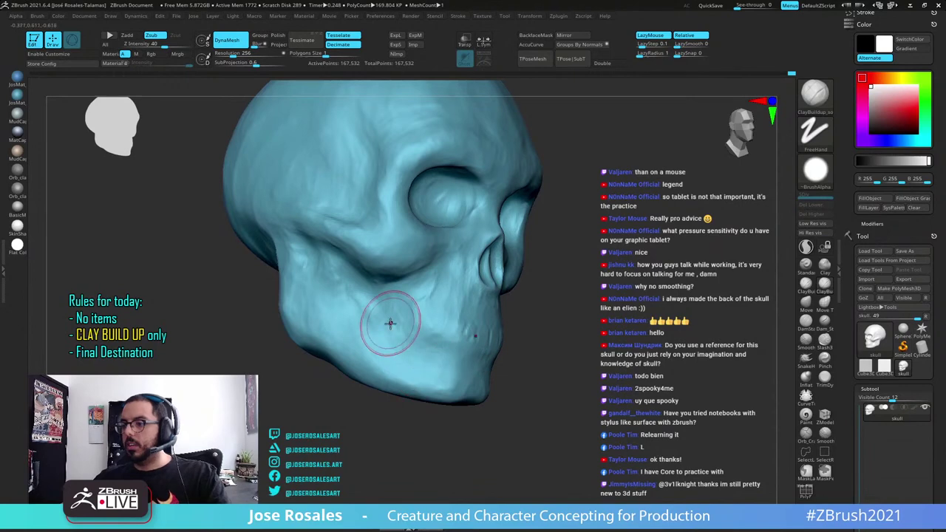
# Inspect the skull from behind, the side and below, and carve inside the eye sockets beneath the brow
pyautogui.moveTo(416, 376)
pyautogui.mouseDown(button='right')
pyautogui.moveTo(433, 356)
pyautogui.moveTo(486, 374)
pyautogui.moveTo(539, 373)
pyautogui.mouseUp(button='right')
pyautogui.moveTo(540, 373)
pyautogui.keyDown('ctrl'); pyautogui.mouseDown(button='right')
pyautogui.moveTo(543, 351)
pyautogui.moveTo(572, 375)
pyautogui.moveTo(593, 364)
pyautogui.mouseUp(button='right'); pyautogui.keyUp('ctrl')
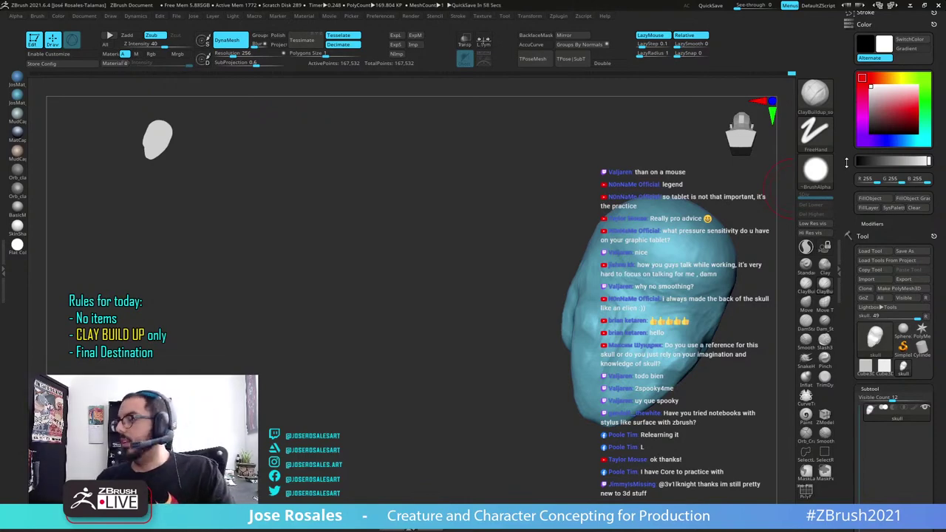
pyautogui.keyDown('alt'); pyautogui.moveTo(623, 329); pyautogui.dragTo(545, 365, button='right'); pyautogui.keyUp('alt')
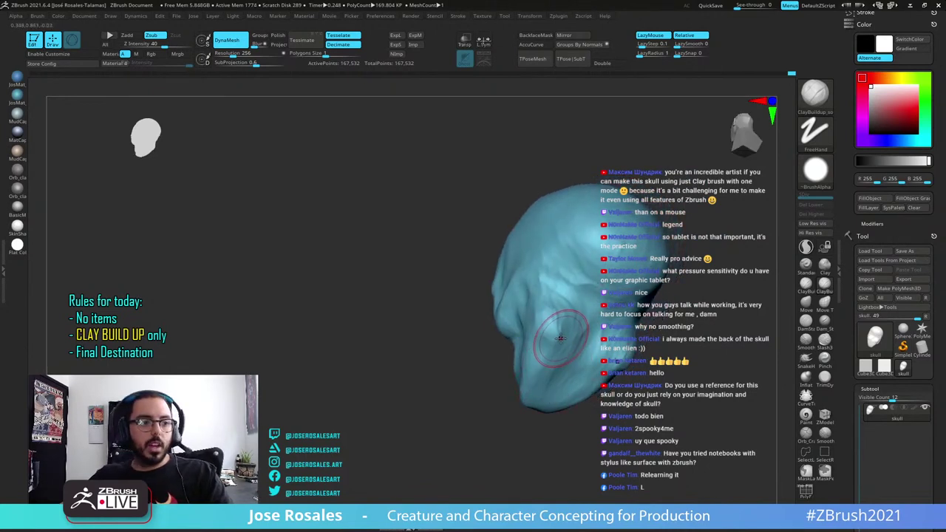
pyautogui.moveTo(561, 342); pyautogui.dragTo(584, 379, button='right')
pyautogui.moveTo(441, 296)
pyautogui.keyDown('alt'); pyautogui.mouseDown(button='right')
pyautogui.moveTo(392, 336)
pyautogui.moveTo(563, 313)
pyautogui.mouseUp(button='right'); pyautogui.keyUp('alt')
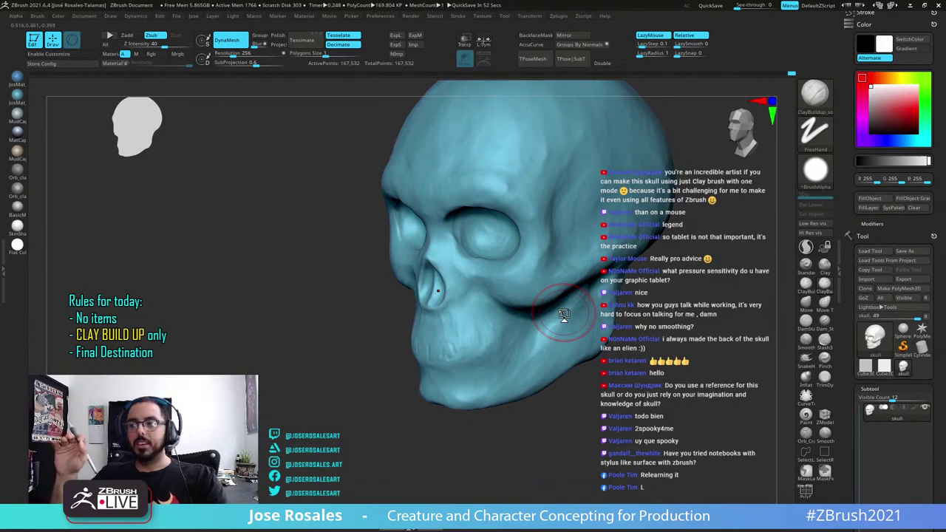
pyautogui.moveTo(564, 314)
pyautogui.mouseDown()
pyautogui.moveTo(298, 211)
pyautogui.moveTo(355, 270)
pyautogui.moveTo(380, 279)
pyautogui.mouseUp()
pyautogui.moveTo(376, 288); pyautogui.dragTo(401, 238, button='right')
pyautogui.moveTo(405, 277); pyautogui.dragTo(406, 243, button='right')
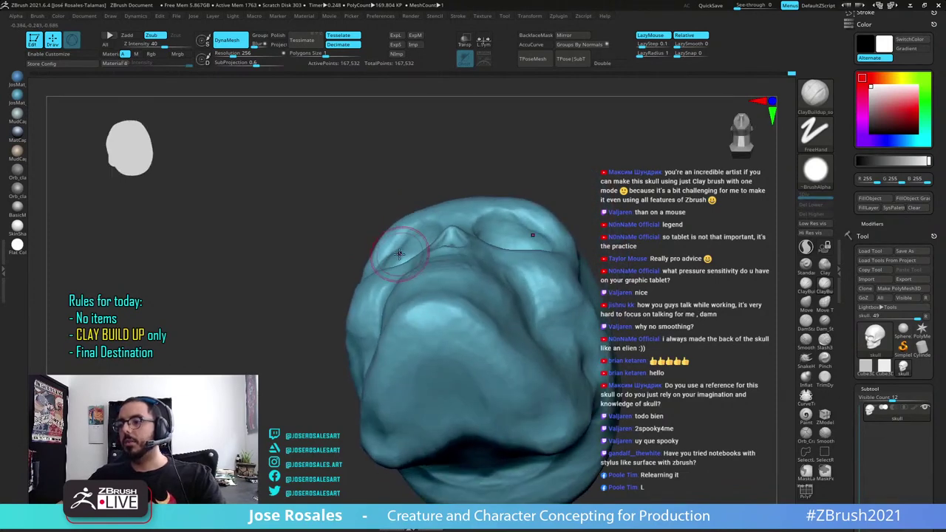
pyautogui.moveTo(418, 242); pyautogui.dragTo(410, 247)
pyautogui.moveTo(392, 266); pyautogui.dragTo(394, 288, button='right')
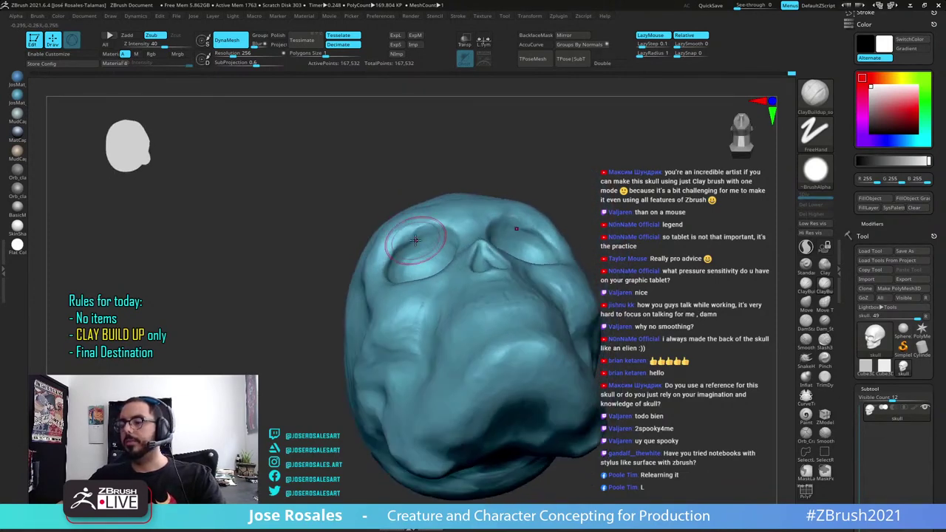
pyautogui.moveTo(448, 237); pyautogui.dragTo(436, 291, button='right')
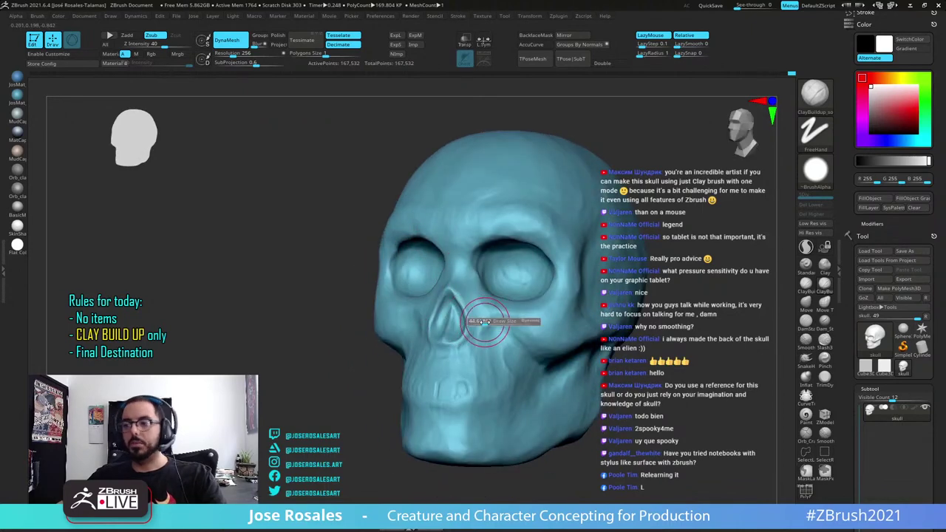
# Carve the inside of the nasal opening deeper on both sides of the central ridge and refine its base
pyautogui.keyDown('ctrl'); pyautogui.moveTo(488, 321); pyautogui.dragTo(473, 362, button='right'); pyautogui.keyUp('ctrl')
pyautogui.moveTo(417, 235); pyautogui.dragTo(460, 223, button='right')
pyautogui.keyDown('ctrl'); pyautogui.moveTo(446, 323); pyautogui.dragTo(445, 360, button='right'); pyautogui.keyUp('ctrl')
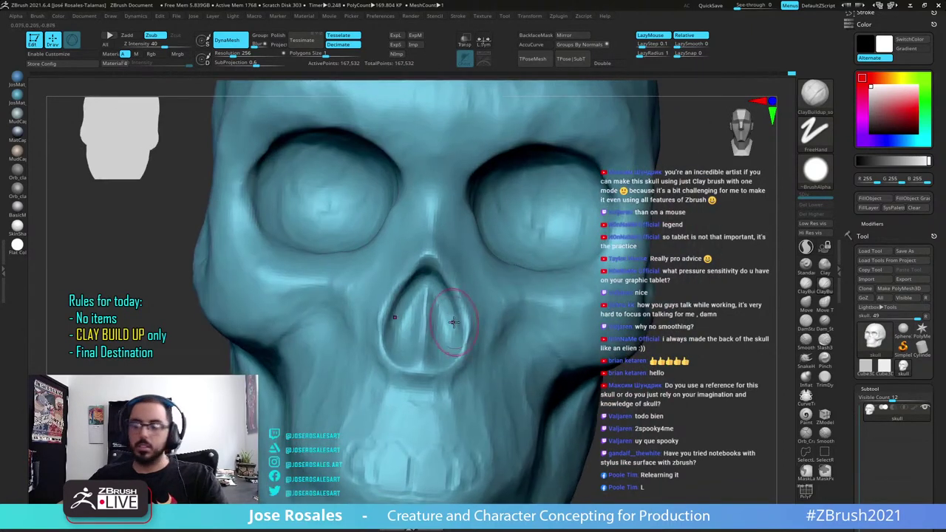
pyautogui.moveTo(443, 318); pyautogui.dragTo(435, 297)
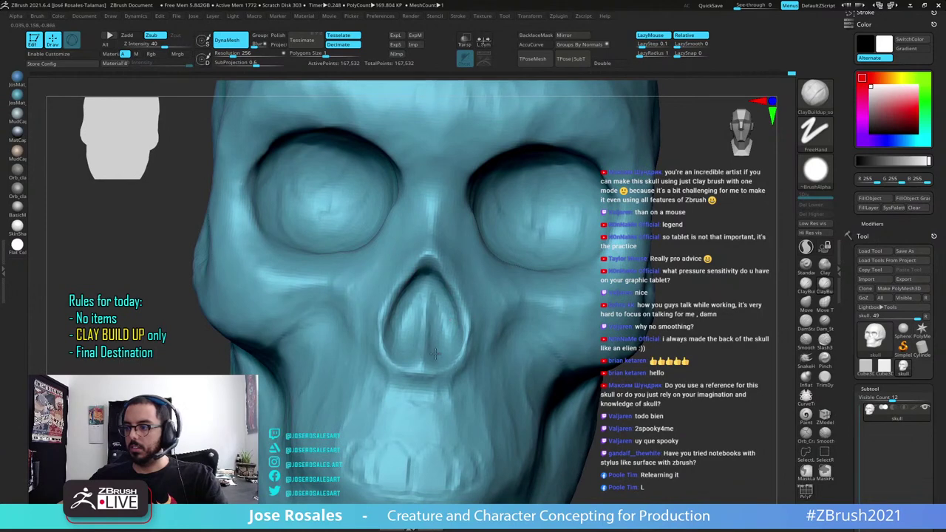
pyautogui.moveTo(435, 354)
pyautogui.keyDown('alt'); pyautogui.mouseDown()
pyautogui.moveTo(435, 321)
pyautogui.moveTo(432, 353)
pyautogui.moveTo(445, 357)
pyautogui.mouseUp(); pyautogui.keyUp('alt')
pyautogui.keyDown('ctrl'); pyautogui.moveTo(445, 357); pyautogui.dragTo(432, 310, button='right'); pyautogui.keyUp('ctrl')
pyautogui.moveTo(432, 310); pyautogui.dragTo(399, 318, button='right')
pyautogui.moveTo(443, 322)
pyautogui.mouseDown()
pyautogui.moveTo(441, 303)
pyautogui.moveTo(444, 336)
pyautogui.mouseUp()
pyautogui.moveTo(474, 302); pyautogui.dragTo(350, 222, button='right')
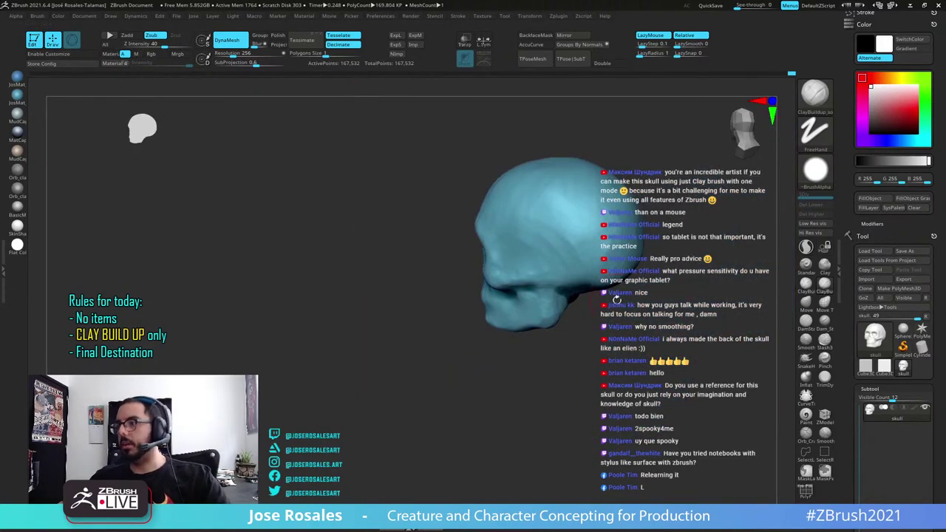
# Deepen the hollow beneath the front of the cheekbone, behind the upper teeth
pyautogui.moveTo(497, 322); pyautogui.dragTo(543, 292, button='right')
pyautogui.keyDown('alt'); pyautogui.moveTo(478, 225); pyautogui.dragTo(379, 301, button='right'); pyautogui.keyUp('alt')
pyautogui.moveTo(532, 306); pyautogui.dragTo(494, 317, button='right')
pyautogui.keyDown('alt'); pyautogui.moveTo(425, 334); pyautogui.dragTo(467, 399, button='right'); pyautogui.keyUp('alt')
pyautogui.moveTo(396, 358); pyautogui.dragTo(409, 350, button='right')
pyautogui.moveTo(332, 356); pyautogui.dragTo(371, 355, button='right')
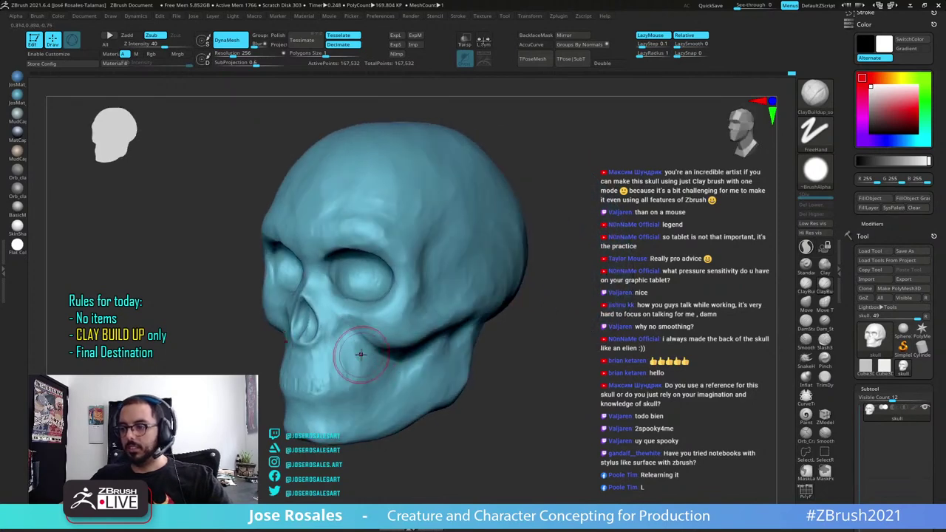
pyautogui.moveTo(358, 351); pyautogui.dragTo(355, 367)
pyautogui.moveTo(385, 388); pyautogui.dragTo(417, 358, button='right')
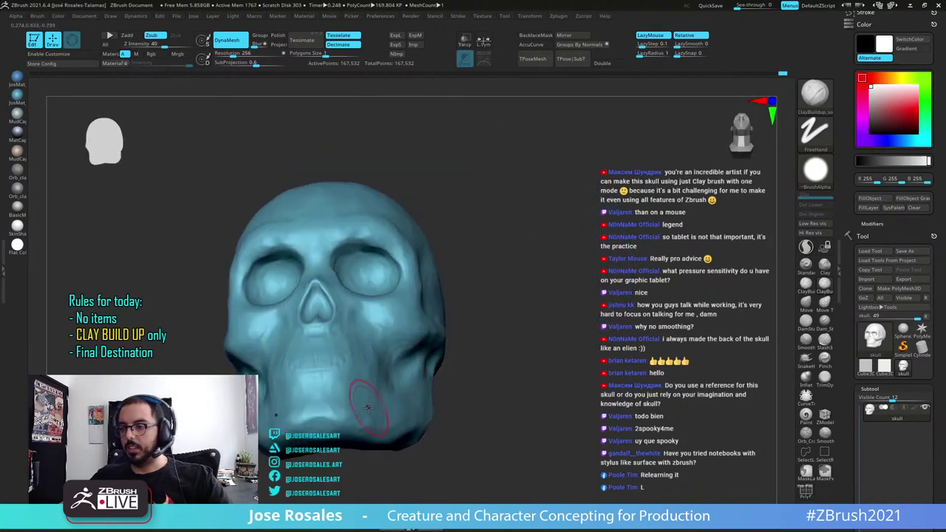
pyautogui.moveTo(367, 407); pyautogui.dragTo(393, 390, button='right')
# Carve along the side of the lower jaw behind the chin and review the skull in profile and from the front
pyautogui.keyDown('alt'); pyautogui.moveTo(447, 306); pyautogui.dragTo(334, 294, button='right'); pyautogui.keyUp('alt')
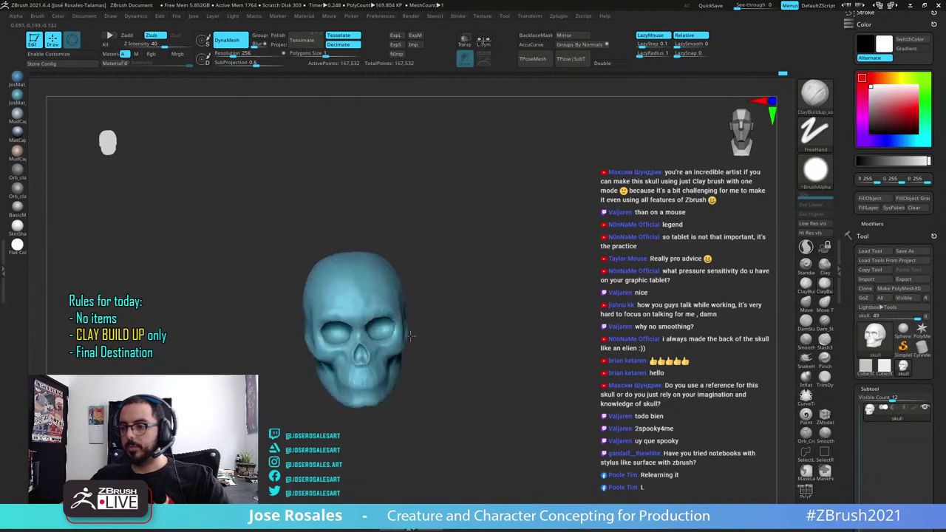
pyautogui.moveTo(292, 318); pyautogui.dragTo(338, 278, button='right')
pyautogui.moveTo(356, 358); pyautogui.dragTo(372, 356, button='right')
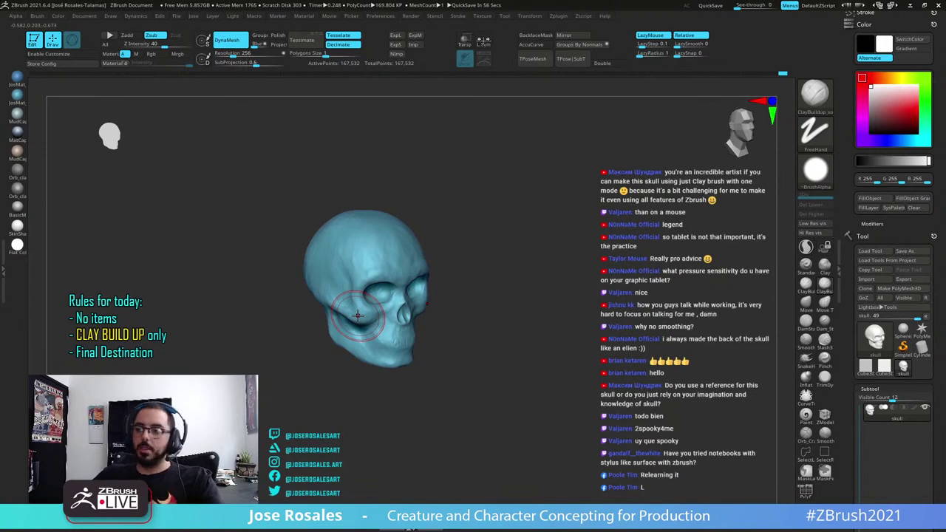
pyautogui.keyDown('alt'); pyautogui.moveTo(409, 369); pyautogui.dragTo(443, 391, button='right'); pyautogui.keyUp('alt')
pyautogui.keyDown('ctrl'); pyautogui.moveTo(444, 390); pyautogui.dragTo(234, 363, button='right'); pyautogui.keyUp('ctrl')
pyautogui.moveTo(345, 386); pyautogui.dragTo(362, 389, button='right')
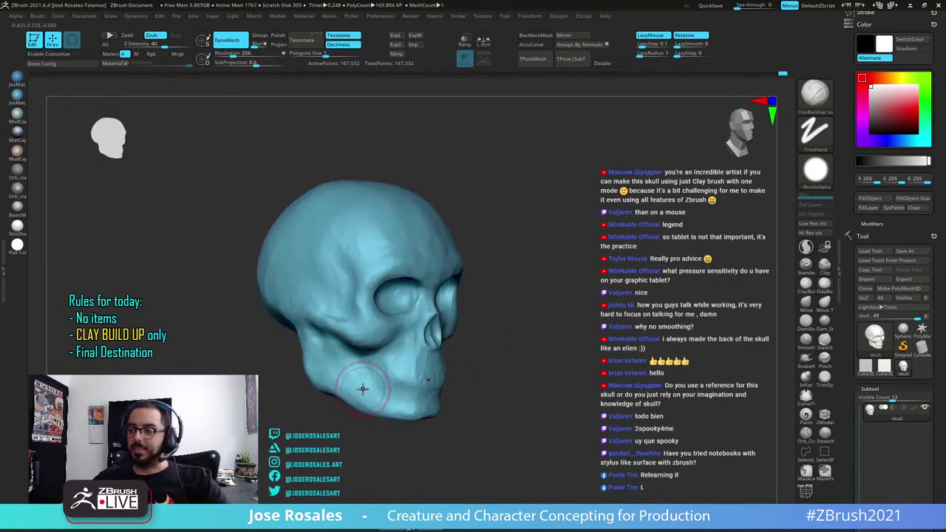
pyautogui.moveTo(364, 389)
pyautogui.mouseDown()
pyautogui.moveTo(391, 396)
pyautogui.moveTo(385, 387)
pyautogui.mouseUp()
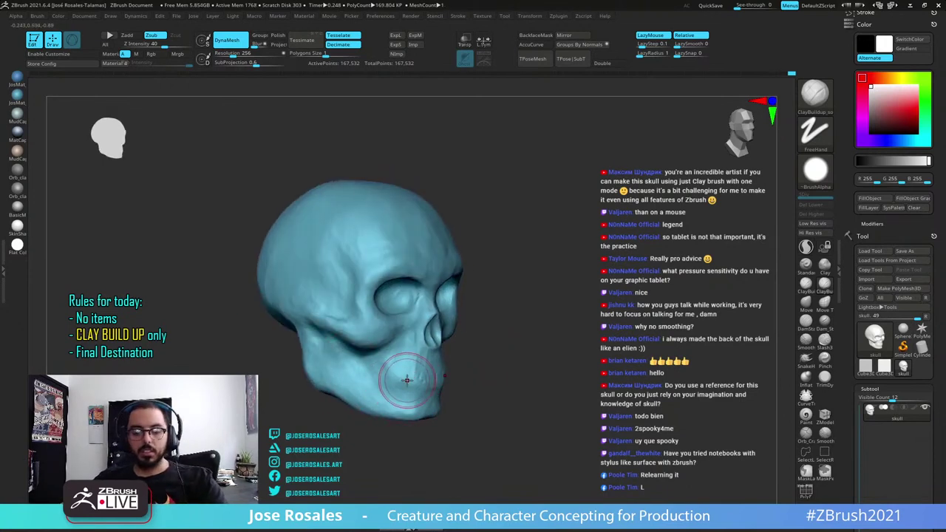
pyautogui.moveTo(515, 353); pyautogui.dragTo(450, 350)
pyautogui.moveTo(559, 315); pyautogui.dragTo(472, 304)
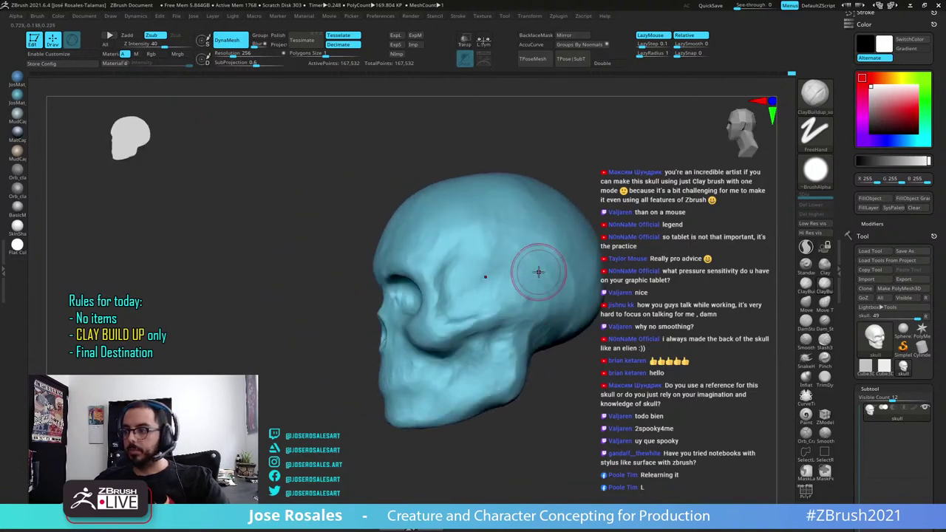
pyautogui.keyDown('ctrl'); pyautogui.moveTo(548, 272); pyautogui.dragTo(539, 297, button='right'); pyautogui.keyUp('ctrl')
pyautogui.moveTo(543, 281)
pyautogui.keyDown('shift'); pyautogui.mouseDown(button='right')
pyautogui.moveTo(557, 271)
pyautogui.moveTo(668, 271)
pyautogui.moveTo(455, 249)
pyautogui.mouseUp(button='right'); pyautogui.keyUp('shift')
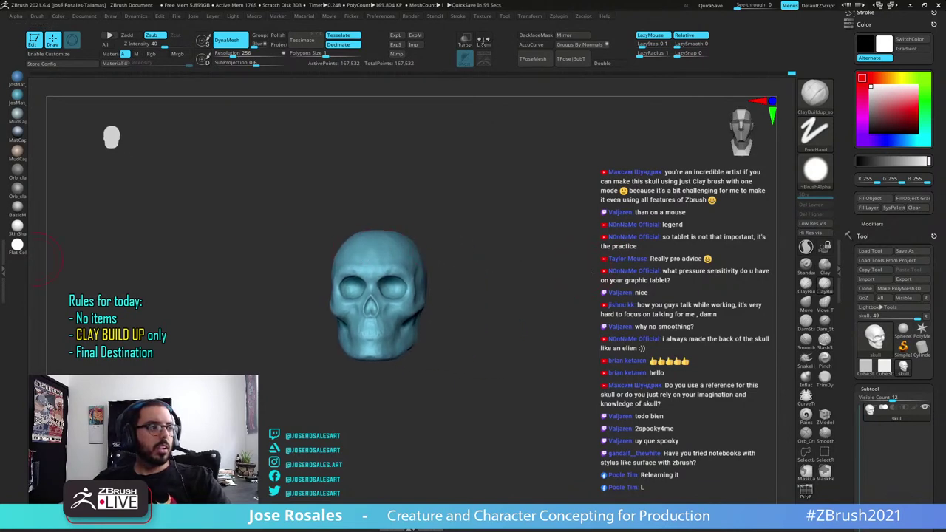
# Carve the rear upright part of the lower jaw below the cheekbone arch and the hollow beside the upper jaw
pyautogui.moveTo(399, 337); pyautogui.dragTo(375, 346, button='right')
pyautogui.moveTo(451, 348)
pyautogui.mouseDown(button='right')
pyautogui.moveTo(421, 339)
pyautogui.moveTo(500, 329)
pyautogui.moveTo(466, 297)
pyautogui.mouseUp(button='right')
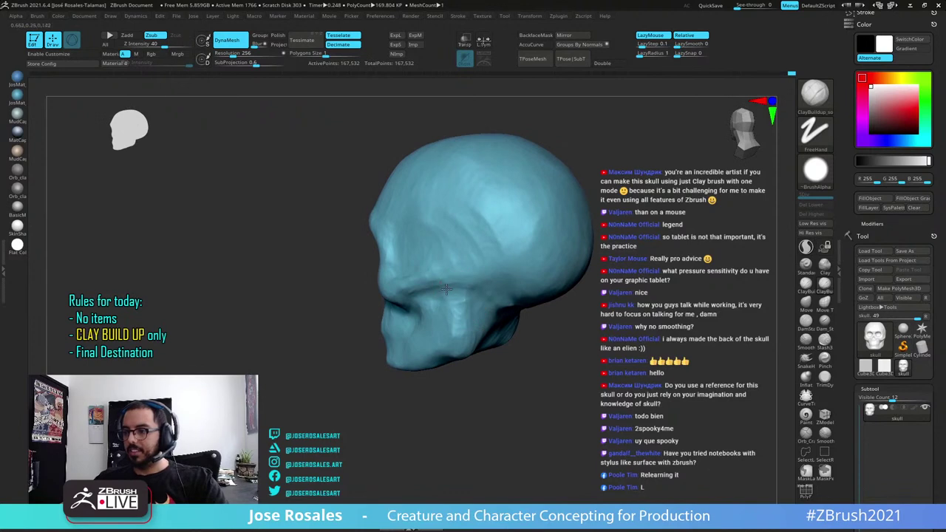
pyautogui.moveTo(468, 292)
pyautogui.mouseDown()
pyautogui.moveTo(452, 318)
pyautogui.moveTo(455, 340)
pyautogui.mouseUp()
pyautogui.moveTo(447, 325); pyautogui.dragTo(471, 332, button='right')
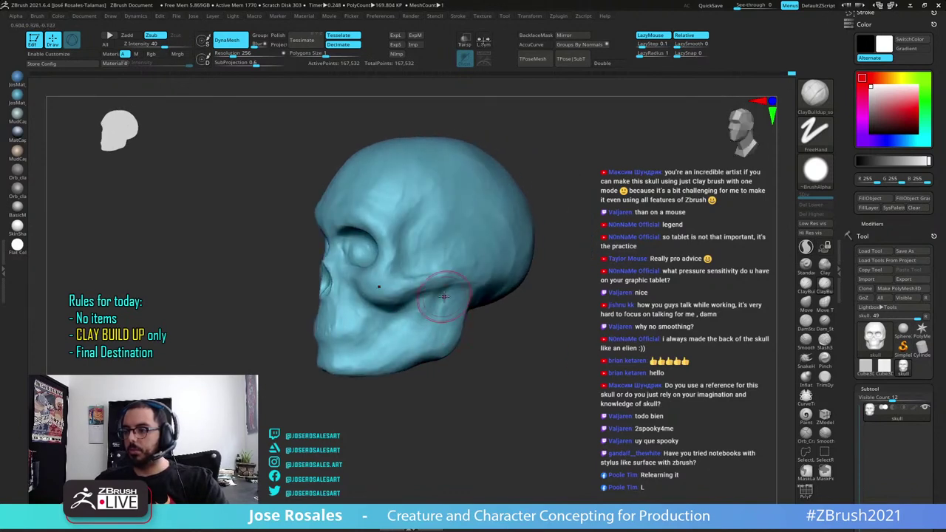
pyautogui.moveTo(406, 307); pyautogui.dragTo(429, 308, button='right')
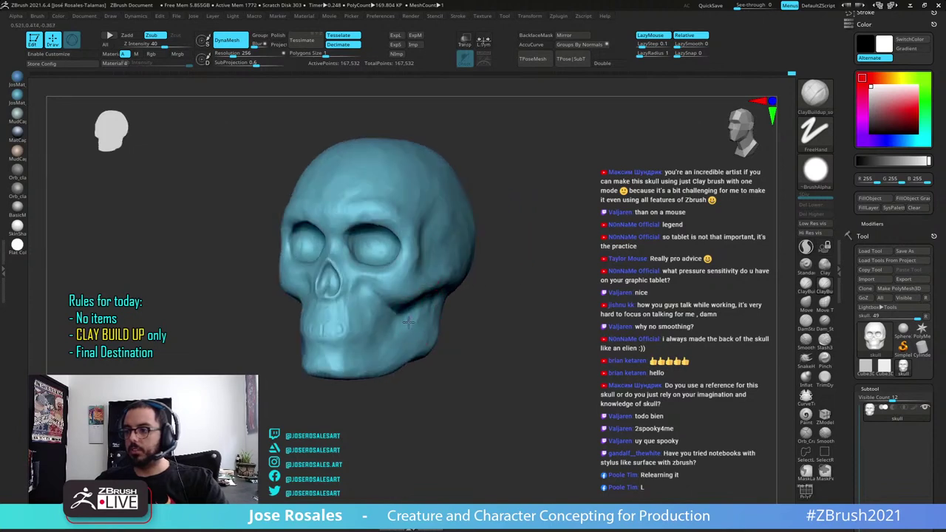
pyautogui.moveTo(392, 322); pyautogui.dragTo(378, 332)
pyautogui.moveTo(399, 325)
pyautogui.mouseDown(button='right')
pyautogui.moveTo(375, 324)
pyautogui.moveTo(416, 346)
pyautogui.mouseUp(button='right')
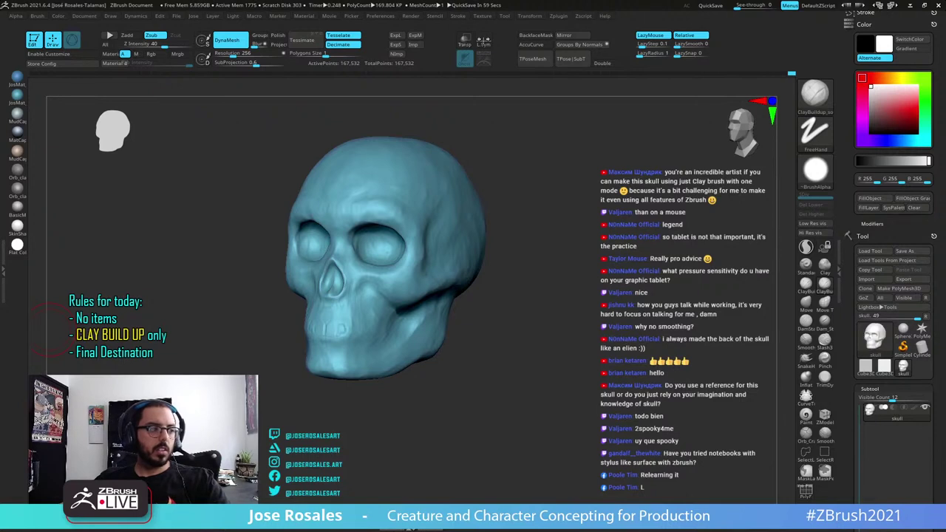
# Carve the front face and lower edge of the cheekbone beneath the eye socket
pyautogui.moveTo(467, 261); pyautogui.dragTo(438, 263, button='right')
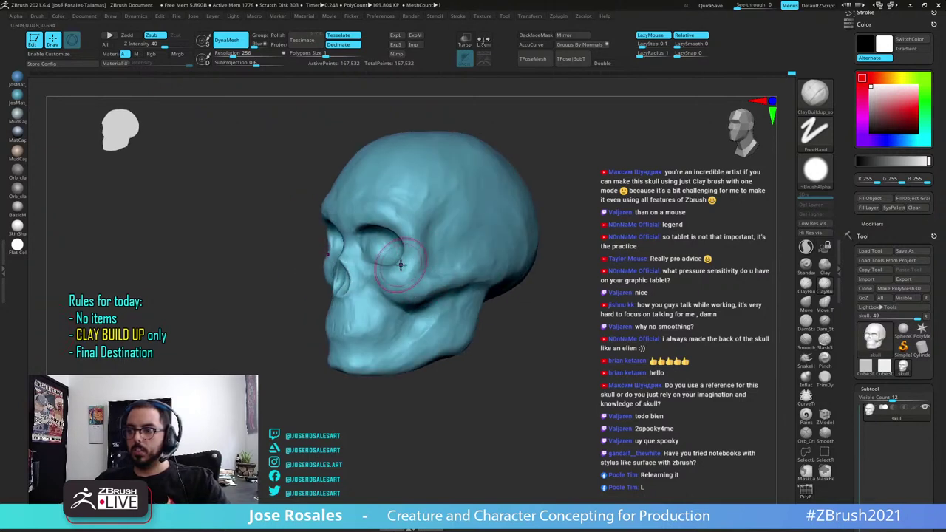
pyautogui.moveTo(387, 317); pyautogui.dragTo(405, 284, button='right')
pyautogui.moveTo(388, 270); pyautogui.dragTo(390, 280)
pyautogui.moveTo(397, 297)
pyautogui.mouseDown(button='right')
pyautogui.moveTo(410, 275)
pyautogui.moveTo(442, 299)
pyautogui.mouseUp(button='right')
pyautogui.moveTo(416, 297); pyautogui.dragTo(395, 301)
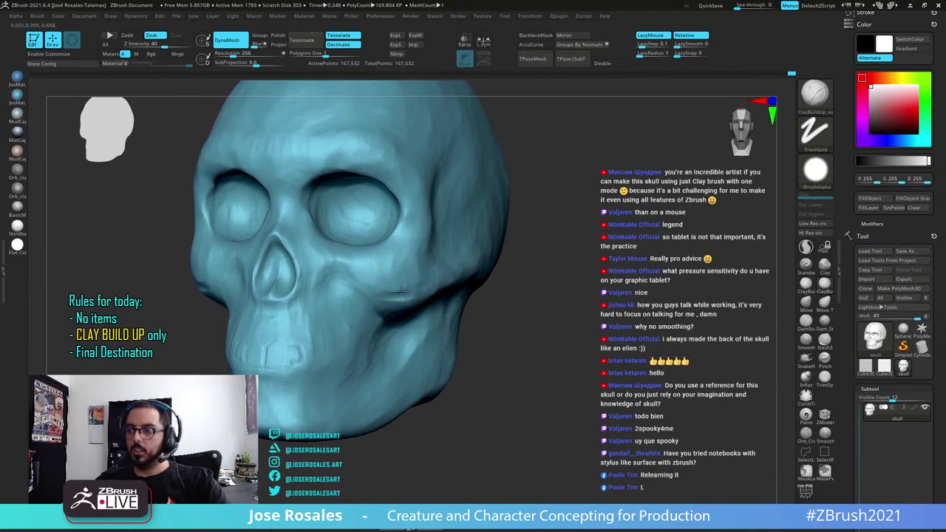
pyautogui.keyDown('alt'); pyautogui.moveTo(439, 279); pyautogui.dragTo(400, 285, button='right'); pyautogui.keyUp('alt')
pyautogui.moveTo(389, 285); pyautogui.dragTo(421, 284)
pyautogui.moveTo(423, 281)
pyautogui.mouseDown(button='right')
pyautogui.moveTo(492, 241)
pyautogui.moveTo(429, 271)
pyautogui.moveTo(350, 274)
pyautogui.moveTo(371, 288)
pyautogui.moveTo(395, 277)
pyautogui.moveTo(367, 299)
pyautogui.moveTo(405, 297)
pyautogui.moveTo(409, 304)
pyautogui.moveTo(369, 303)
pyautogui.moveTo(376, 291)
pyautogui.moveTo(400, 308)
pyautogui.mouseUp(button='right')
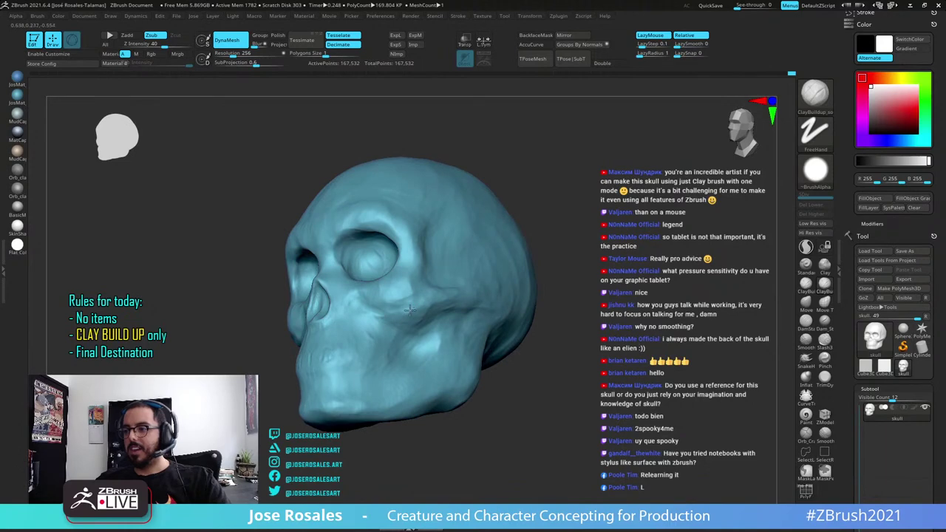
# Cut a deeper hollow under the cheekbone, between the upper jaw and the rear upright part of the lower jaw
pyautogui.moveTo(404, 347)
pyautogui.mouseDown(button='right')
pyautogui.moveTo(386, 320)
pyautogui.moveTo(380, 338)
pyautogui.moveTo(414, 336)
pyautogui.moveTo(362, 321)
pyautogui.moveTo(414, 336)
pyautogui.mouseUp(button='right')
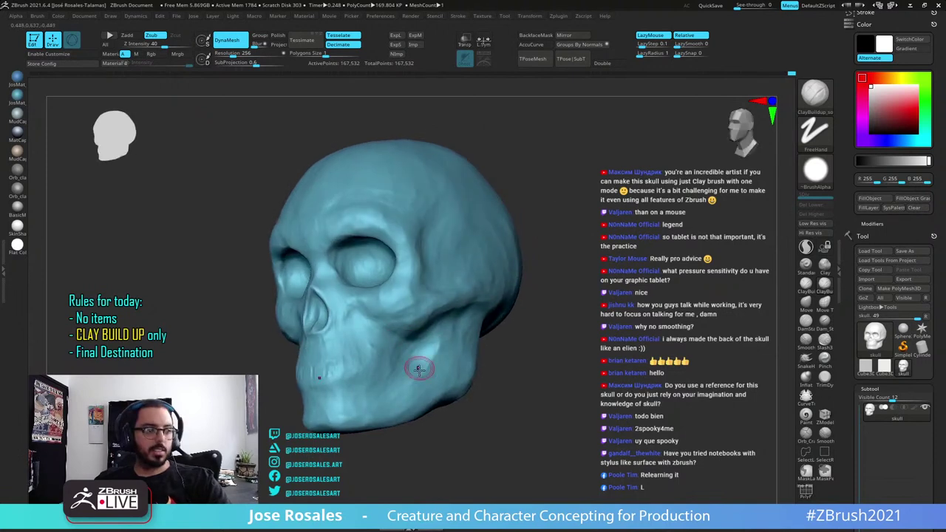
pyautogui.moveTo(418, 369); pyautogui.dragTo(408, 340, button='right')
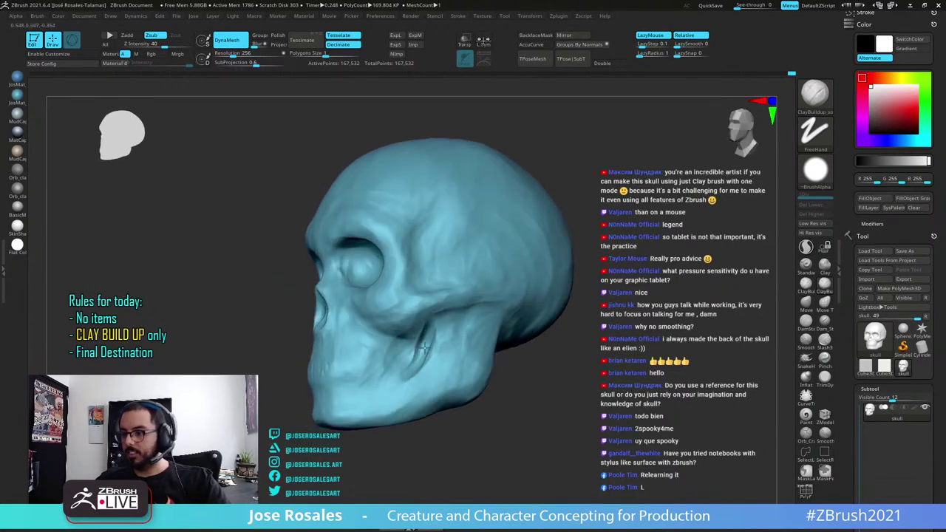
pyautogui.moveTo(425, 361); pyautogui.dragTo(435, 342, button='right')
pyautogui.moveTo(426, 386); pyautogui.dragTo(414, 325, button='right')
pyautogui.keyDown('ctrl'); pyautogui.moveTo(414, 325); pyautogui.dragTo(433, 339, button='right'); pyautogui.keyUp('ctrl')
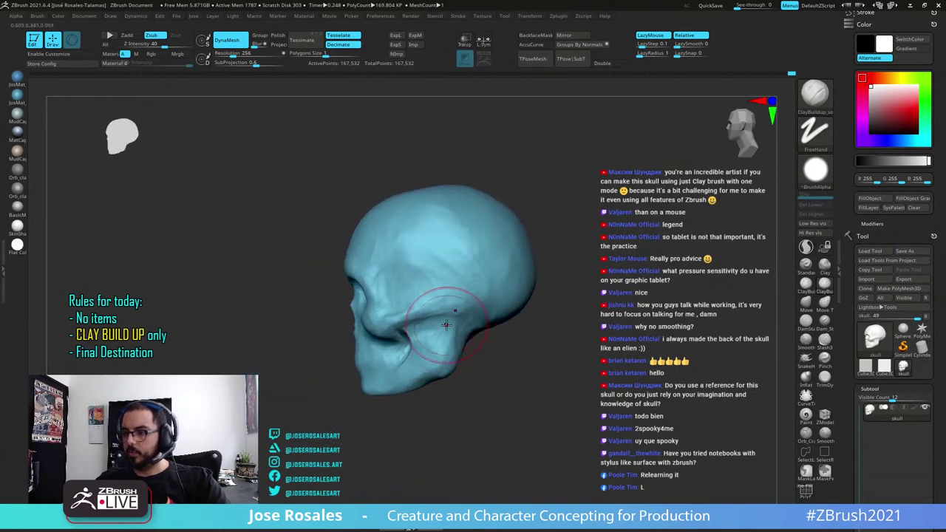
pyautogui.moveTo(416, 389); pyautogui.dragTo(445, 357, button='right')
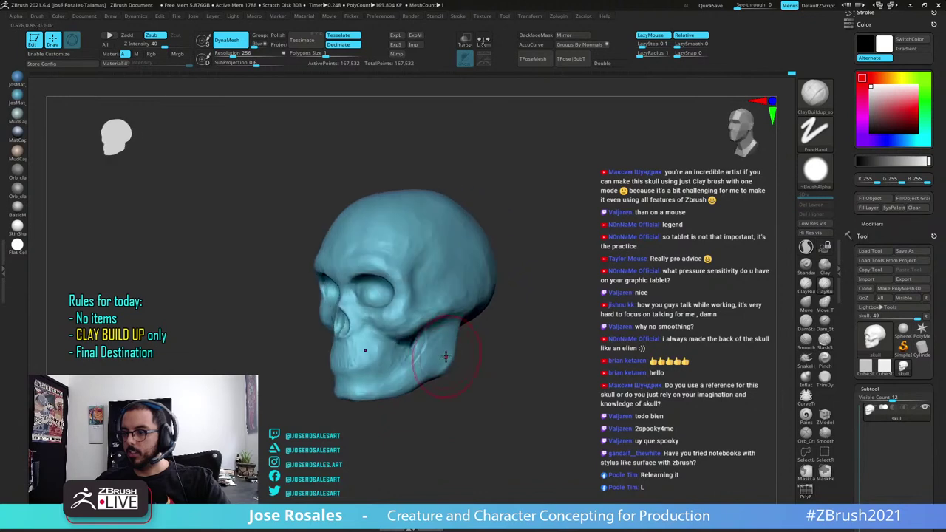
pyautogui.moveTo(400, 384); pyautogui.dragTo(420, 372, button='right')
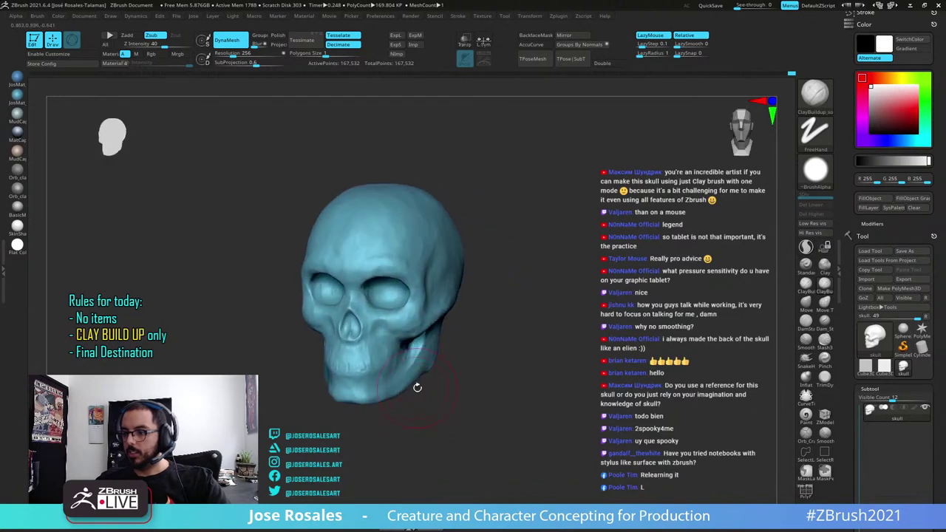
pyautogui.moveTo(401, 412); pyautogui.dragTo(427, 360, button='right')
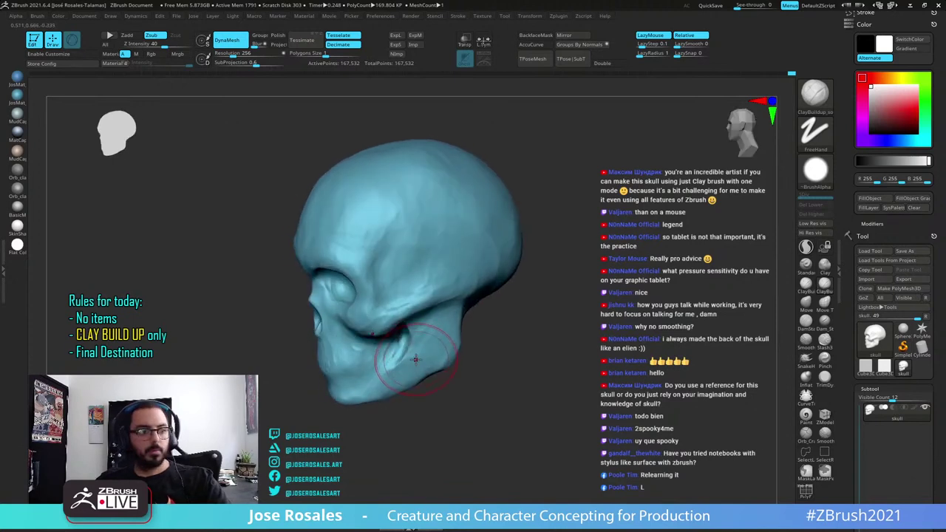
# Carve the side of the lower jaw in front of the jaw angle and blend it into the hollow above
pyautogui.moveTo(412, 353); pyautogui.dragTo(443, 359, button='right')
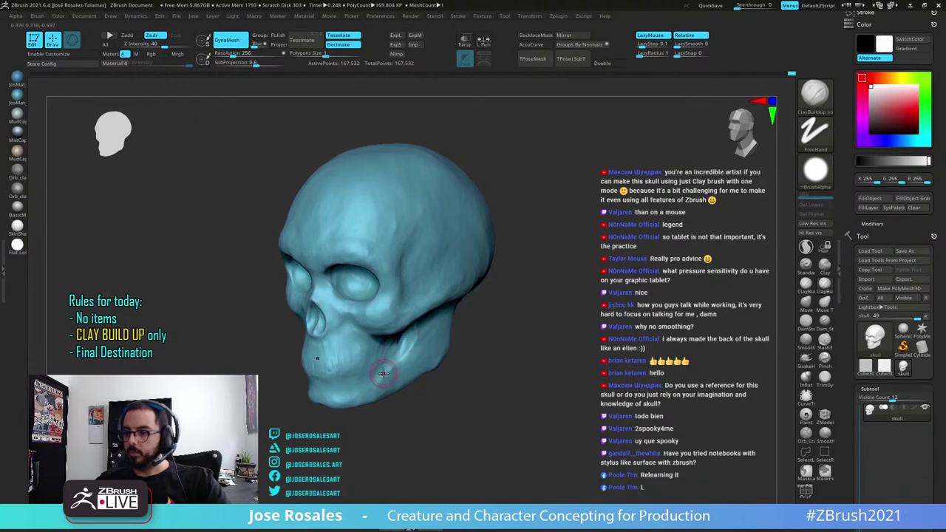
pyautogui.keyDown('alt'); pyautogui.moveTo(388, 371); pyautogui.dragTo(390, 384); pyautogui.keyUp('alt')
pyautogui.moveTo(380, 393); pyautogui.dragTo(399, 384, button='right')
pyautogui.moveTo(393, 356); pyautogui.dragTo(387, 370)
pyautogui.moveTo(396, 394)
pyautogui.mouseDown(button='right')
pyautogui.moveTo(460, 272)
pyautogui.moveTo(392, 261)
pyautogui.mouseUp(button='right')
pyautogui.moveTo(413, 304)
pyautogui.mouseDown(button='right')
pyautogui.moveTo(437, 312)
pyautogui.moveTo(475, 269)
pyautogui.mouseUp(button='right')
pyautogui.moveTo(453, 303); pyautogui.dragTo(480, 312, button='right')
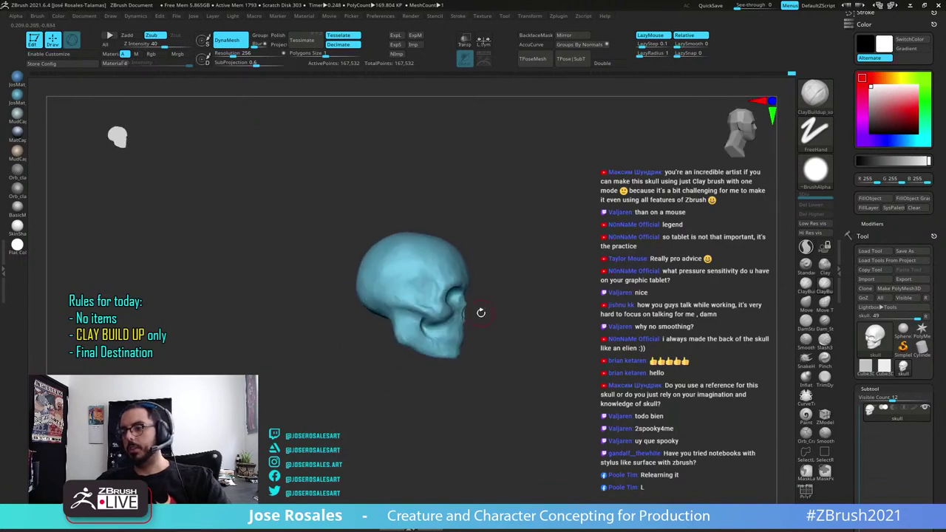
pyautogui.keyDown('alt'); pyautogui.moveTo(432, 330); pyautogui.dragTo(430, 351); pyautogui.keyUp('alt')
pyautogui.moveTo(430, 355)
pyautogui.mouseDown(button='right')
pyautogui.moveTo(390, 380)
pyautogui.moveTo(386, 327)
pyautogui.moveTo(365, 333)
pyautogui.moveTo(409, 340)
pyautogui.moveTo(430, 371)
pyautogui.moveTo(399, 399)
pyautogui.moveTo(377, 355)
pyautogui.moveTo(399, 325)
pyautogui.mouseUp(button='right')
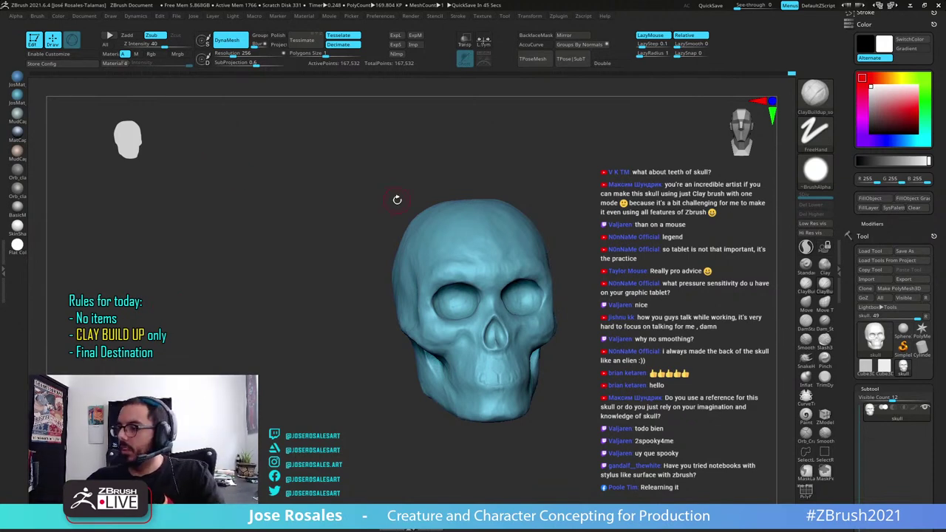
# Shave the back and sides of the cranium to even out its rounded shape
pyautogui.moveTo(636, 200)
pyautogui.mouseDown(button='right')
pyautogui.moveTo(567, 198)
pyautogui.moveTo(473, 222)
pyautogui.moveTo(477, 209)
pyautogui.moveTo(461, 246)
pyautogui.moveTo(452, 229)
pyautogui.mouseUp(button='right')
pyautogui.moveTo(451, 229)
pyautogui.mouseDown()
pyautogui.moveTo(453, 243)
pyautogui.moveTo(453, 215)
pyautogui.mouseUp()
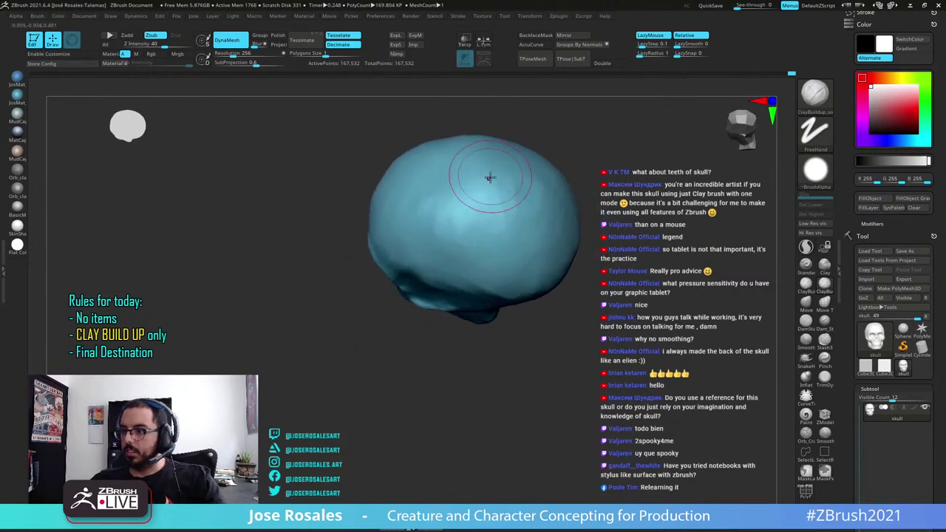
pyautogui.moveTo(454, 236); pyautogui.dragTo(467, 186, button='right')
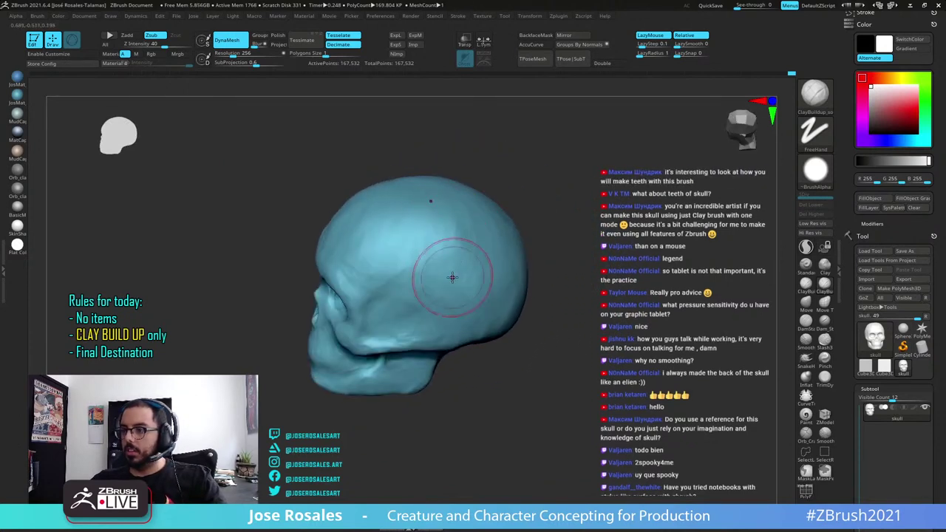
pyautogui.moveTo(443, 274)
pyautogui.mouseDown(button='right')
pyautogui.moveTo(468, 312)
pyautogui.moveTo(488, 221)
pyautogui.mouseUp(button='right')
pyautogui.moveTo(395, 235)
pyautogui.mouseDown(button='right')
pyautogui.moveTo(389, 173)
pyautogui.moveTo(373, 230)
pyautogui.mouseUp(button='right')
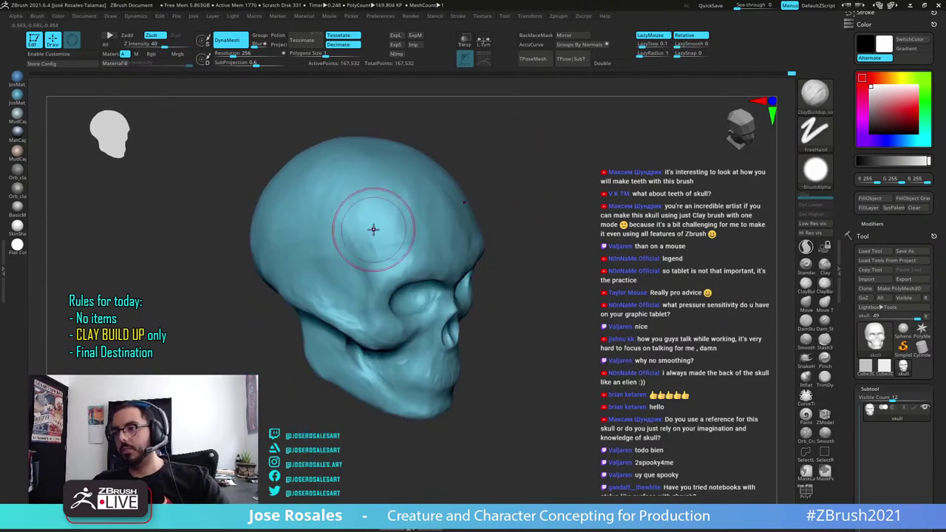
pyautogui.moveTo(277, 268)
pyautogui.mouseDown(button='right')
pyautogui.moveTo(342, 303)
pyautogui.moveTo(279, 314)
pyautogui.mouseUp(button='right')
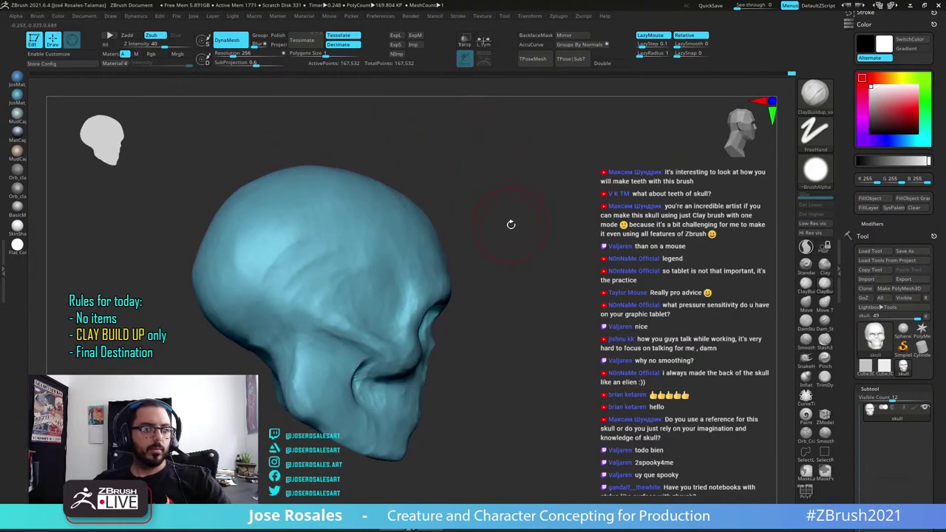
# Carve inside the eye sockets, refining their upper rims and their inner and outer corners
pyautogui.moveTo(531, 256); pyautogui.dragTo(410, 264, button='right')
pyautogui.keyDown('alt'); pyautogui.moveTo(410, 264); pyautogui.dragTo(346, 232, button='right'); pyautogui.keyUp('alt')
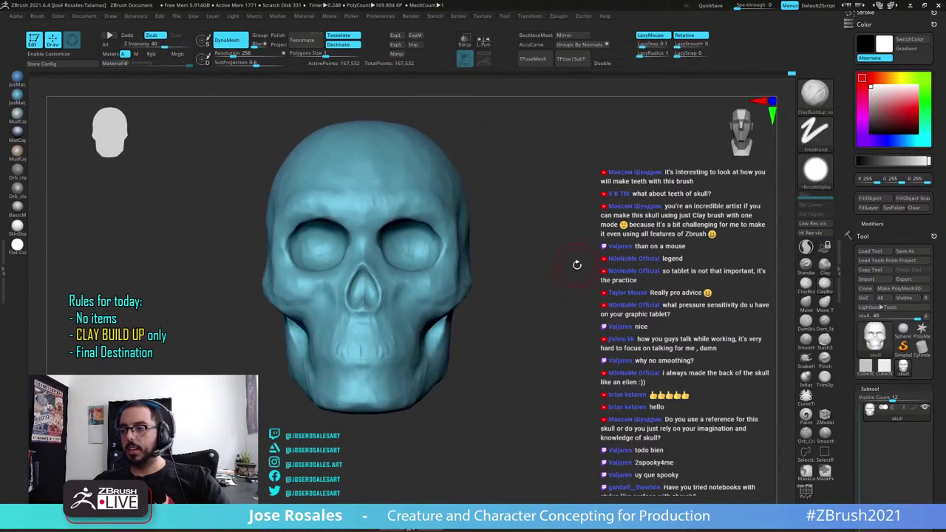
pyautogui.moveTo(410, 249); pyautogui.dragTo(403, 249, button='right')
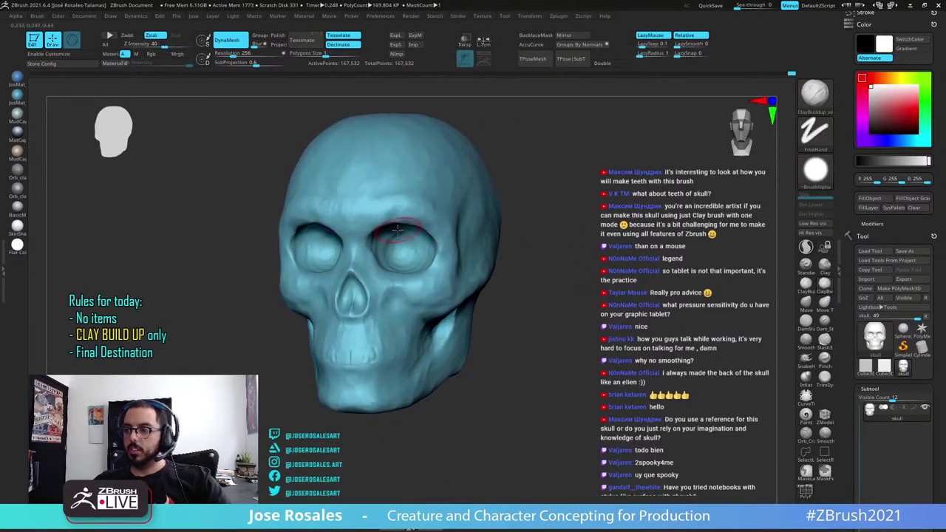
pyautogui.moveTo(392, 242); pyautogui.dragTo(422, 243, button='right')
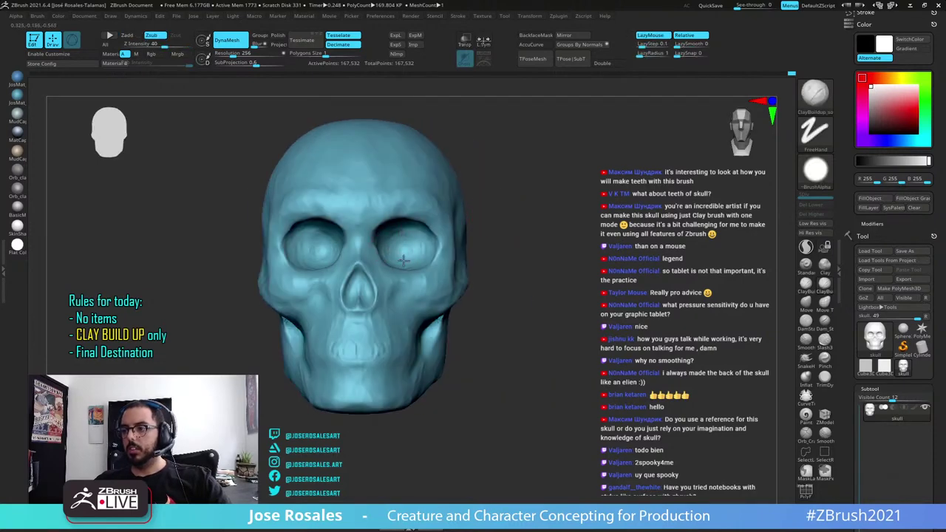
pyautogui.moveTo(410, 258); pyautogui.dragTo(432, 267, button='right')
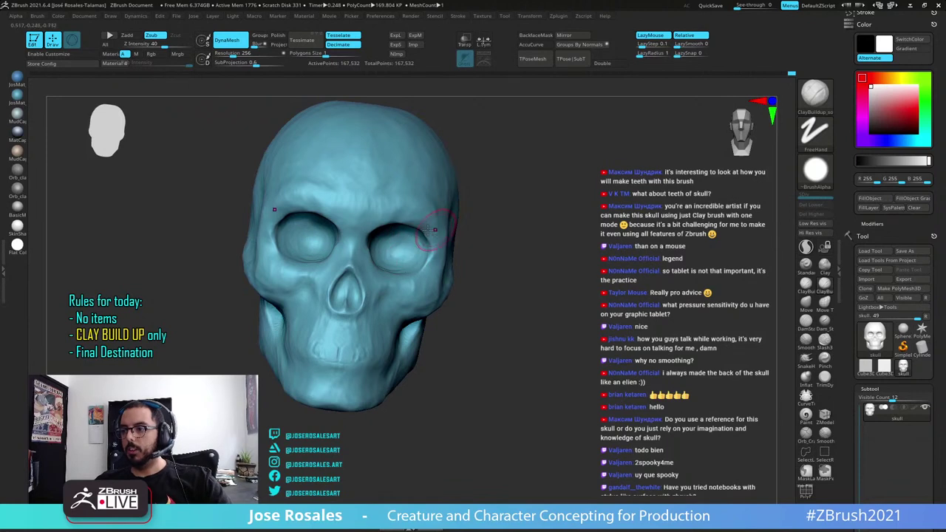
pyautogui.keyDown('ctrl'); pyautogui.moveTo(436, 230); pyautogui.dragTo(488, 184, button='right'); pyautogui.keyUp('ctrl')
pyautogui.keyDown('shift'); pyautogui.moveTo(488, 185); pyautogui.dragTo(527, 165, button='right'); pyautogui.keyUp('shift')
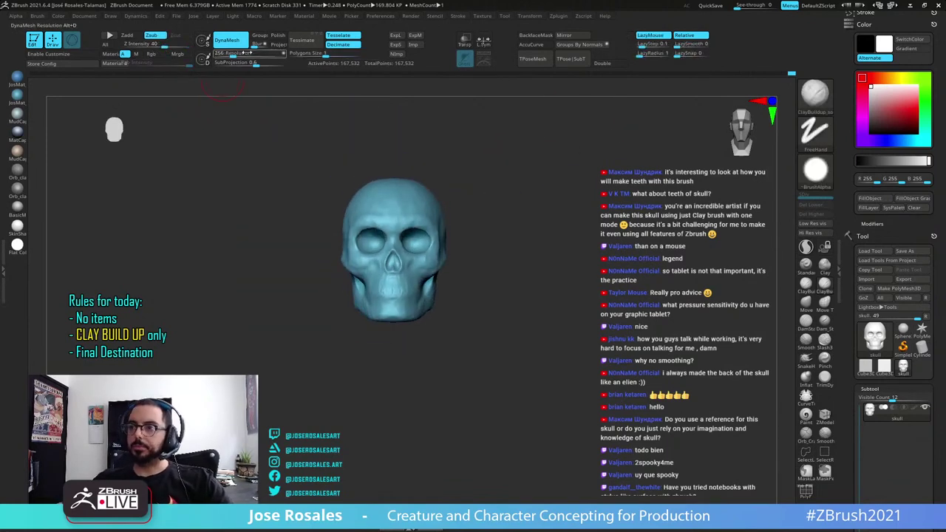
pyautogui.moveTo(267, 246); pyautogui.dragTo(507, 297, button='right')
pyautogui.moveTo(465, 249); pyautogui.dragTo(439, 235, button='right')
pyautogui.moveTo(573, 286); pyautogui.dragTo(534, 282, button='right')
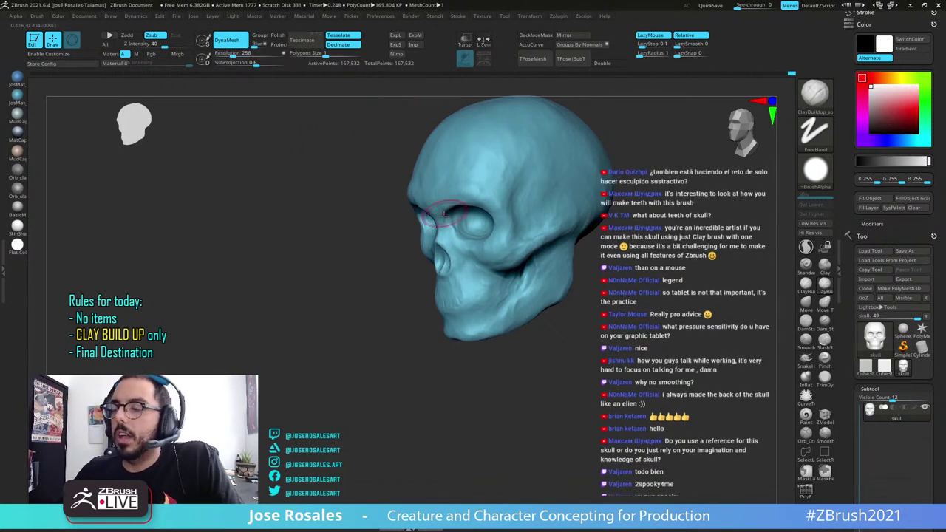
pyautogui.moveTo(452, 218); pyautogui.dragTo(476, 272, button='right')
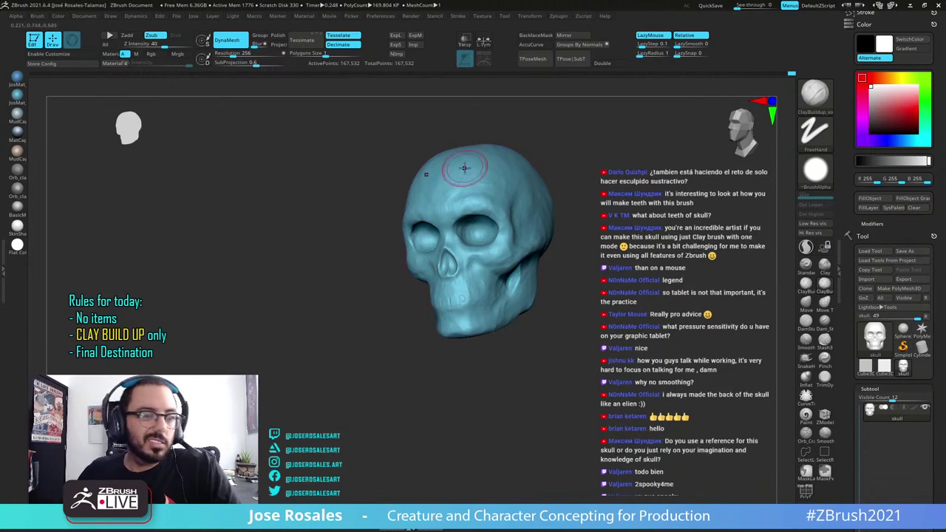
# Deepen the recess beneath the cheekbone behind the upper jaw, working on both sides of the skull
pyautogui.moveTo(568, 203); pyautogui.dragTo(643, 205)
pyautogui.moveTo(428, 309)
pyautogui.mouseDown(button='right')
pyautogui.moveTo(439, 321)
pyautogui.moveTo(484, 279)
pyautogui.moveTo(473, 268)
pyautogui.moveTo(440, 278)
pyautogui.mouseUp(button='right')
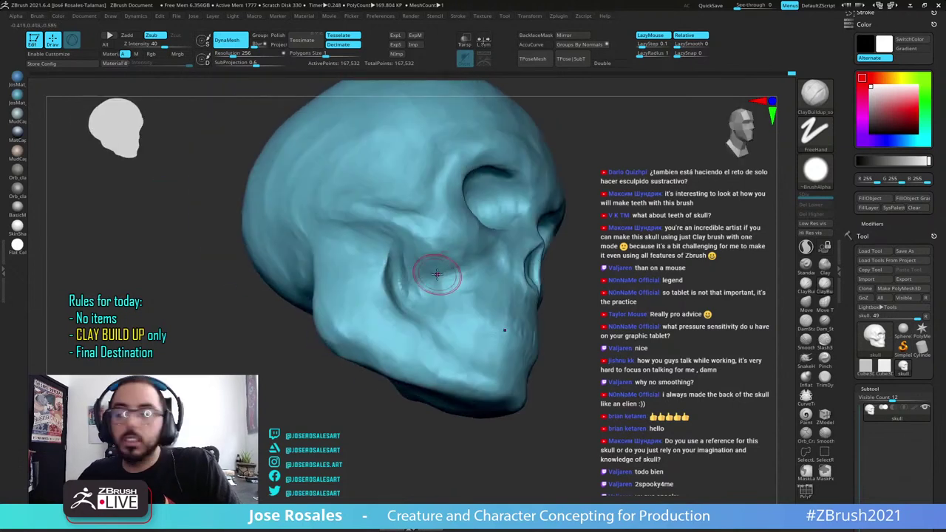
pyautogui.moveTo(384, 235); pyautogui.dragTo(399, 271)
pyautogui.moveTo(399, 270); pyautogui.dragTo(414, 284, button='right')
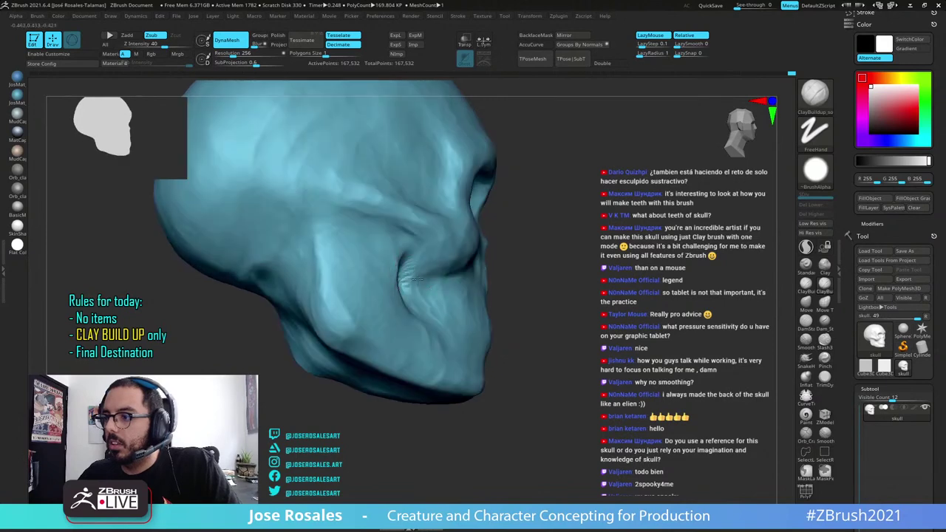
pyautogui.moveTo(415, 284); pyautogui.dragTo(435, 293)
pyautogui.moveTo(436, 293)
pyautogui.mouseDown(button='right')
pyautogui.moveTo(427, 281)
pyautogui.moveTo(355, 281)
pyautogui.mouseUp(button='right')
pyautogui.moveTo(532, 270); pyautogui.dragTo(501, 273, button='right')
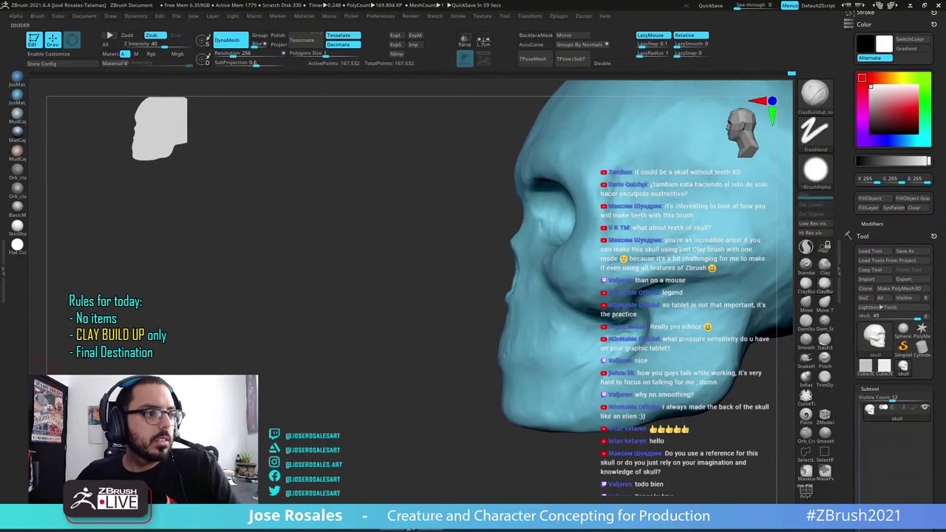
pyautogui.moveTo(465, 269)
pyautogui.mouseDown(button='right')
pyautogui.moveTo(403, 273)
pyautogui.moveTo(436, 284)
pyautogui.mouseUp(button='right')
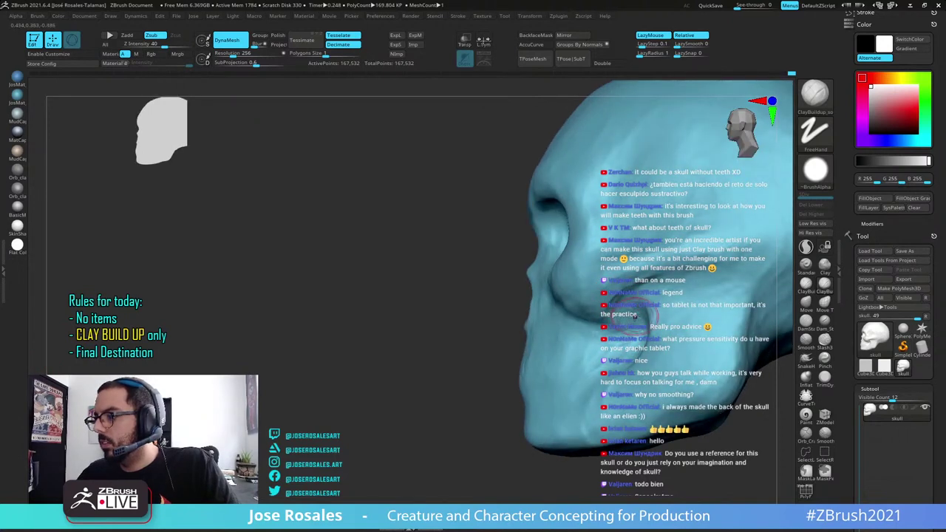
pyautogui.moveTo(626, 328); pyautogui.dragTo(613, 348)
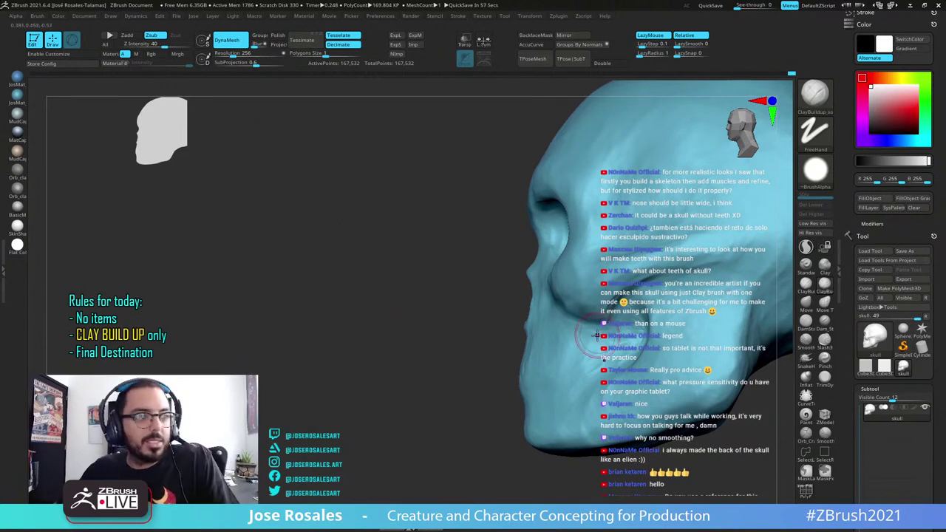
pyautogui.moveTo(594, 342); pyautogui.dragTo(600, 319, button='right')
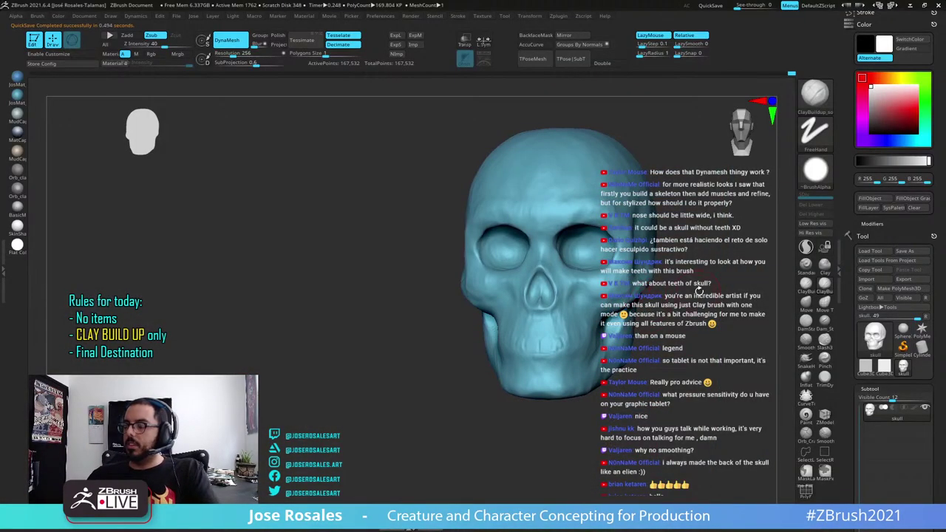
pyautogui.moveTo(699, 290); pyautogui.dragTo(749, 253)
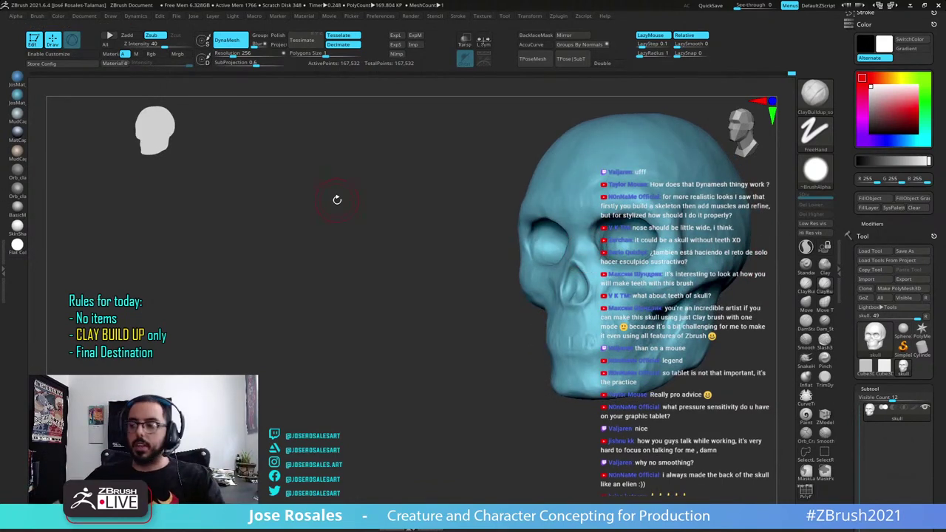
pyautogui.keyDown('alt'); pyautogui.moveTo(606, 232); pyautogui.dragTo(441, 272, button='right'); pyautogui.keyUp('alt')
pyautogui.moveTo(440, 272); pyautogui.dragTo(489, 231)
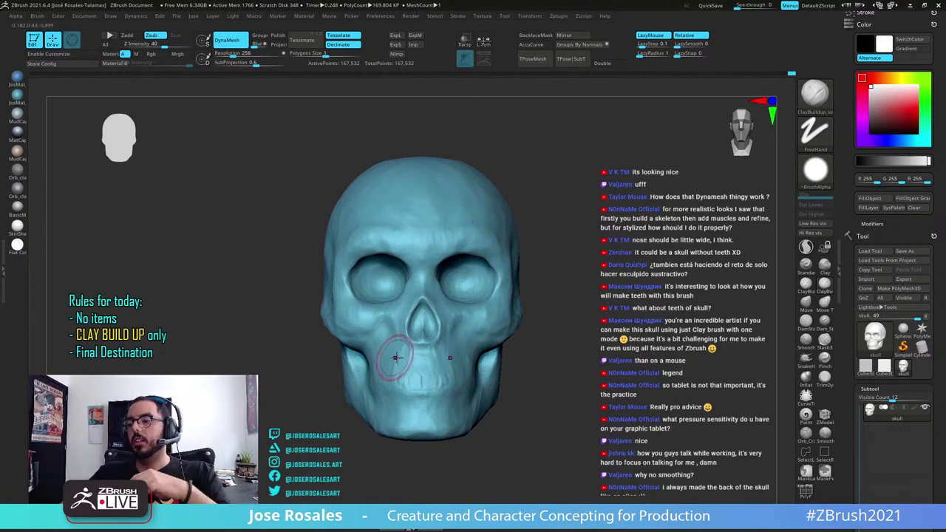
# Touch up the side of the upper jaw just below the cheekbone with a short carving stroke
pyautogui.moveTo(395, 358); pyautogui.dragTo(324, 356, button='right')
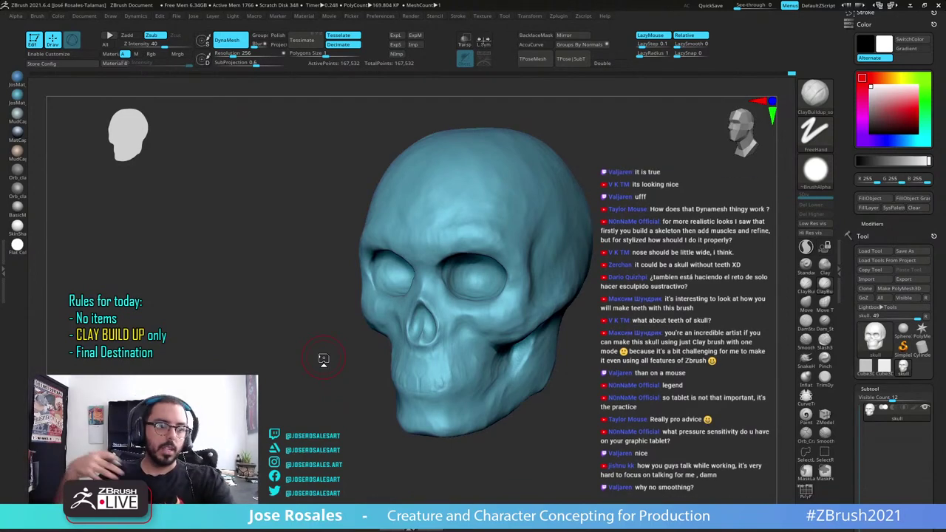
pyautogui.moveTo(468, 277); pyautogui.dragTo(403, 281, button='right')
pyautogui.keyDown('ctrl'); pyautogui.moveTo(402, 281); pyautogui.dragTo(492, 405, button='right'); pyautogui.keyUp('ctrl')
pyautogui.moveTo(514, 373)
pyautogui.mouseDown()
pyautogui.moveTo(513, 384)
pyautogui.moveTo(513, 365)
pyautogui.mouseUp()
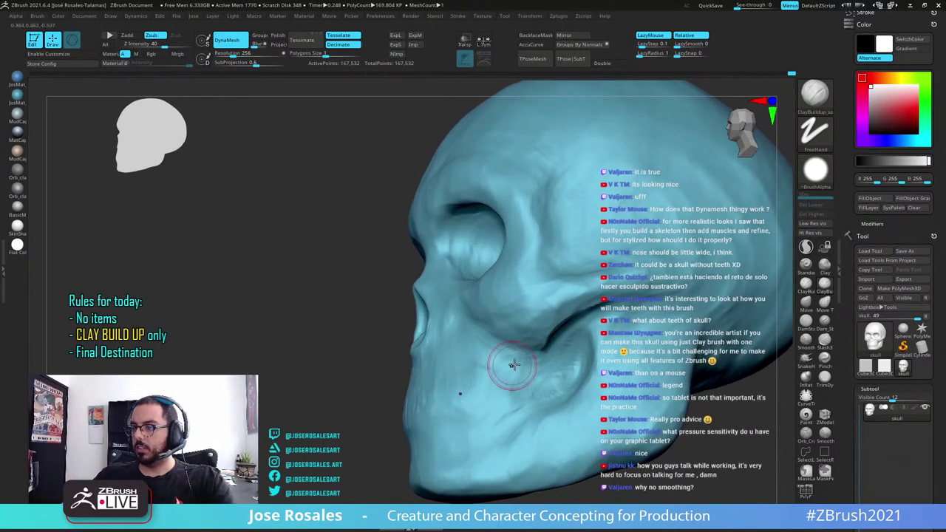
pyautogui.moveTo(460, 368)
pyautogui.mouseDown(button='right')
pyautogui.moveTo(505, 374)
pyautogui.moveTo(464, 281)
pyautogui.moveTo(526, 275)
pyautogui.mouseUp(button='right')
# Set the DynaMesh resolution to 400 and remesh the skull at that density
pyautogui.click(241, 53)
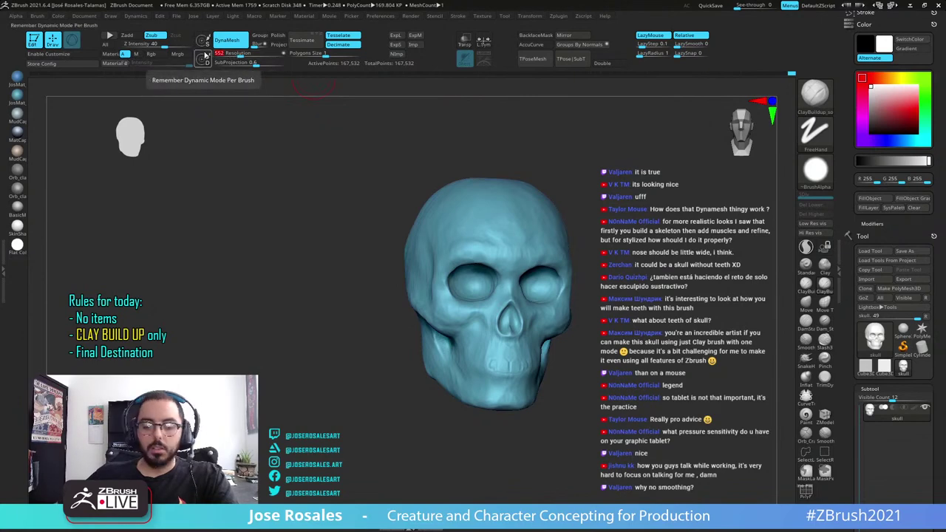
pyautogui.write('400')
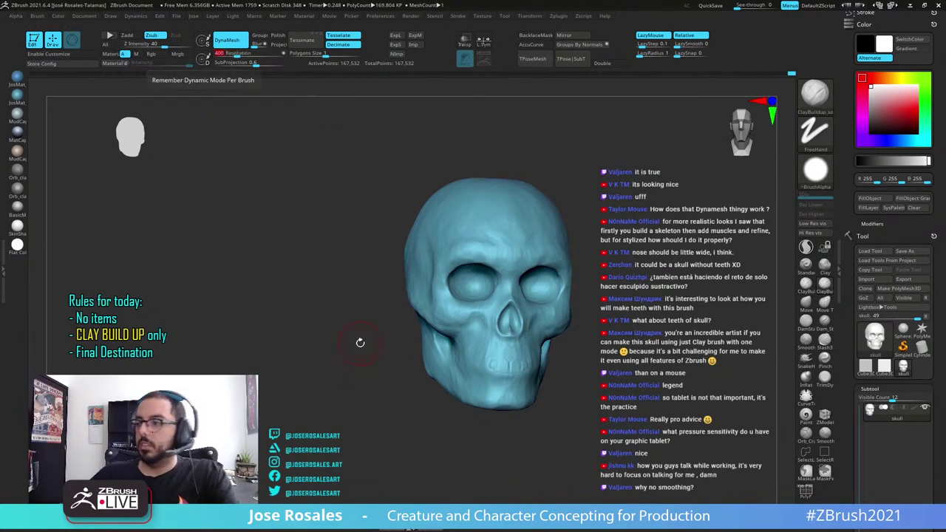
pyautogui.keyDown('ctrl'); pyautogui.moveTo(283, 281); pyautogui.dragTo(342, 390); pyautogui.keyUp('ctrl')
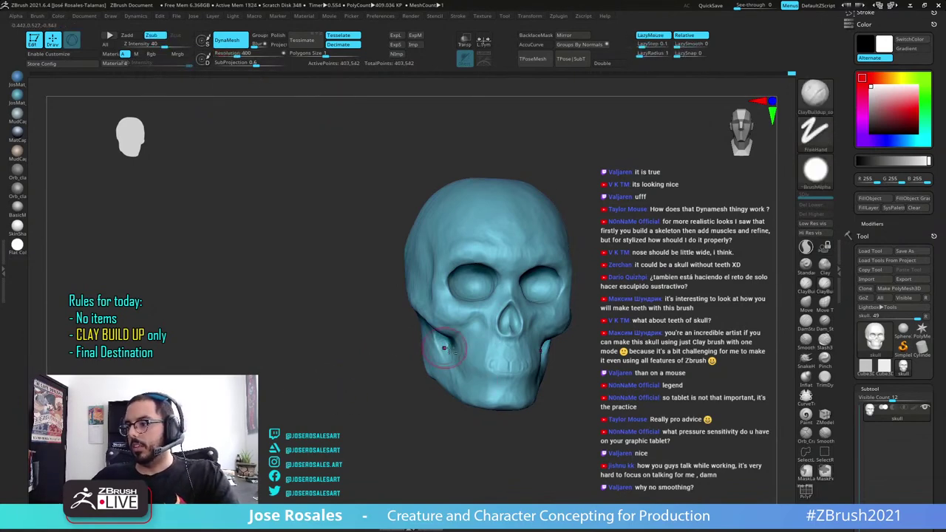
# Shrink the brush, set its Z Intensity to 48, and carve the vertical gap between the two upper front teeth
pyautogui.keyDown('ctrl'); pyautogui.moveTo(485, 362); pyautogui.dragTo(266, 314, button='right'); pyautogui.keyUp('ctrl')
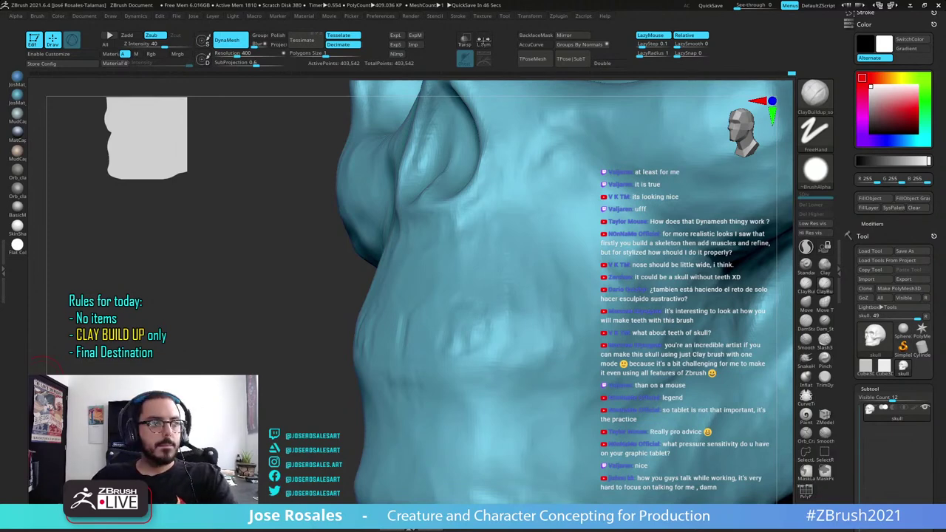
pyautogui.moveTo(500, 336); pyautogui.dragTo(418, 348, button='right')
pyautogui.press('s')
pyautogui.moveTo(438, 341); pyautogui.dragTo(431, 342)
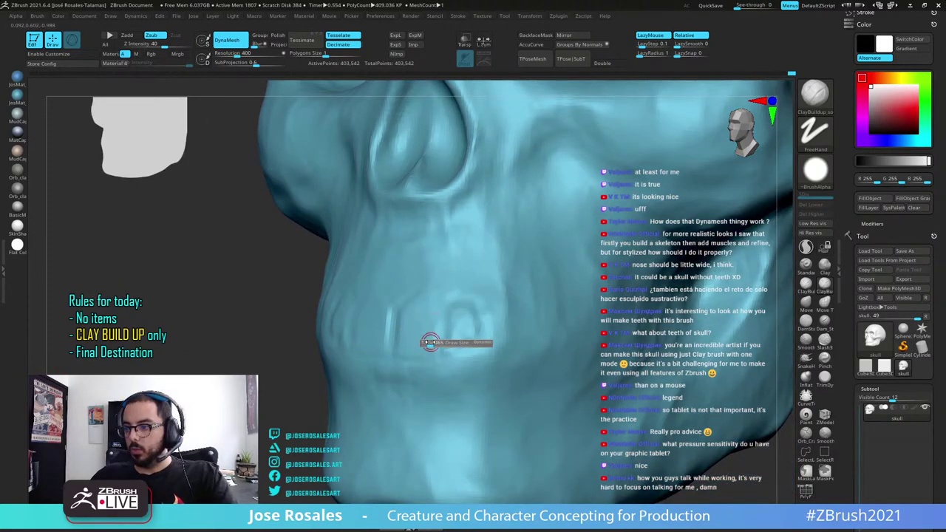
pyautogui.moveTo(406, 345); pyautogui.dragTo(433, 347, button='right')
pyautogui.press('u')
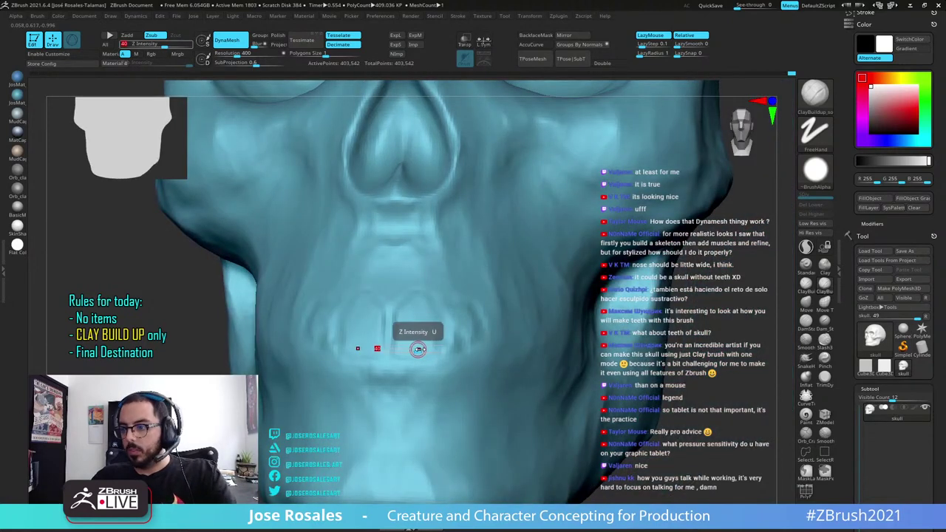
pyautogui.moveTo(418, 349); pyautogui.dragTo(390, 340)
pyautogui.press('s')
pyautogui.press('s')
pyautogui.moveTo(391, 339); pyautogui.dragTo(387, 323, button='right')
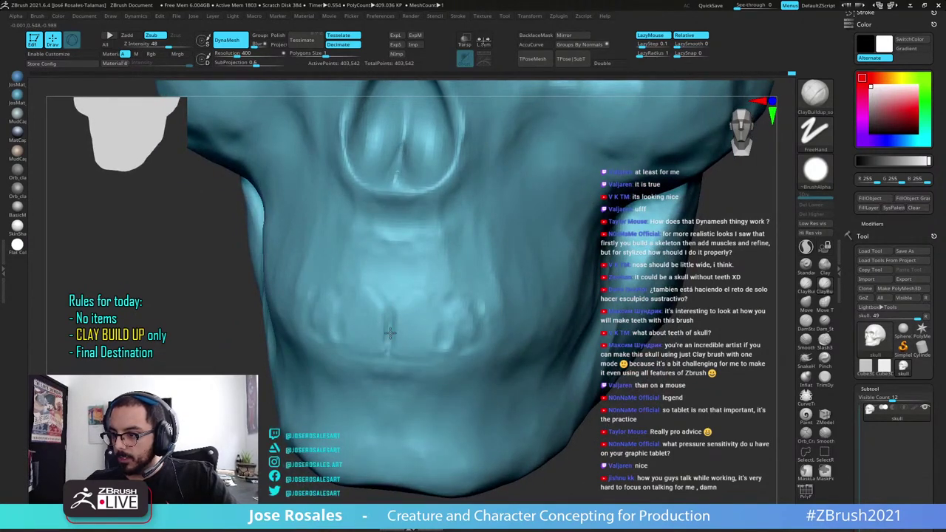
# Carve the horizontal biting edge beneath the upper front teeth, extending it to both sides of the midline
pyautogui.moveTo(395, 369); pyautogui.dragTo(255, 186, button='right')
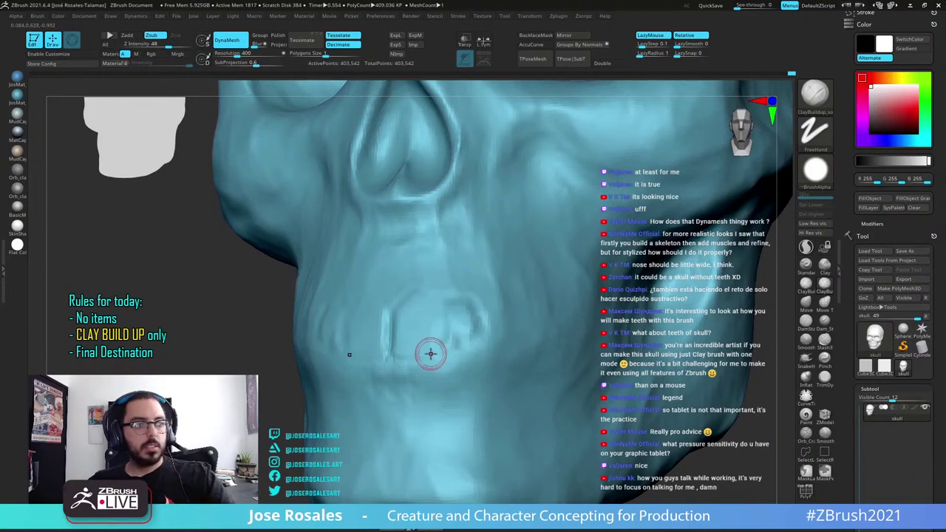
pyautogui.moveTo(430, 353); pyautogui.dragTo(532, 359, button='right')
pyautogui.moveTo(368, 363)
pyautogui.mouseDown()
pyautogui.moveTo(378, 363)
pyautogui.moveTo(351, 366)
pyautogui.mouseUp()
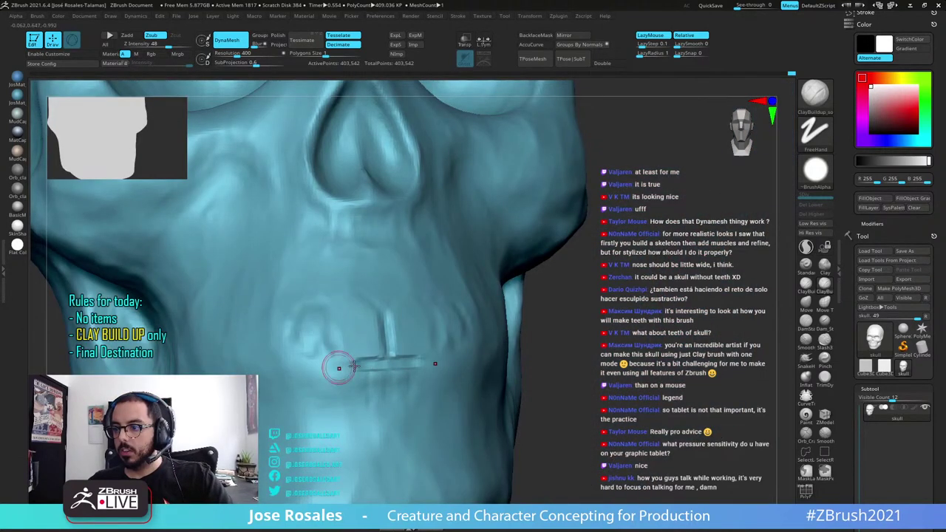
pyautogui.moveTo(321, 388); pyautogui.dragTo(229, 383, button='right')
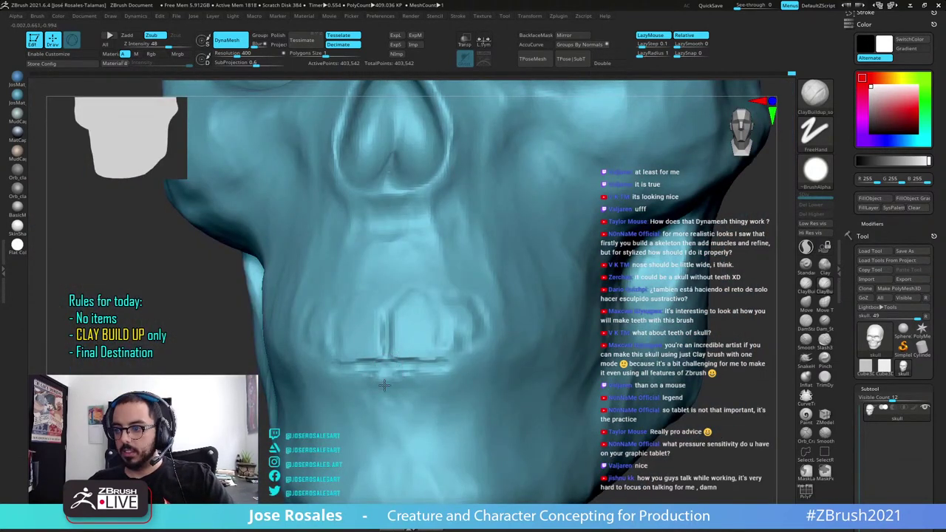
pyautogui.moveTo(350, 376); pyautogui.dragTo(443, 378, button='right')
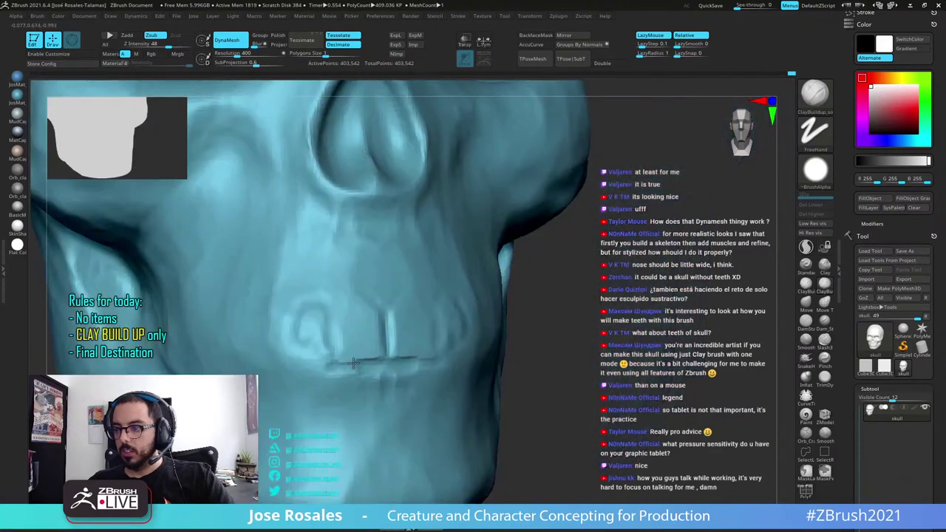
pyautogui.moveTo(347, 366); pyautogui.dragTo(325, 364)
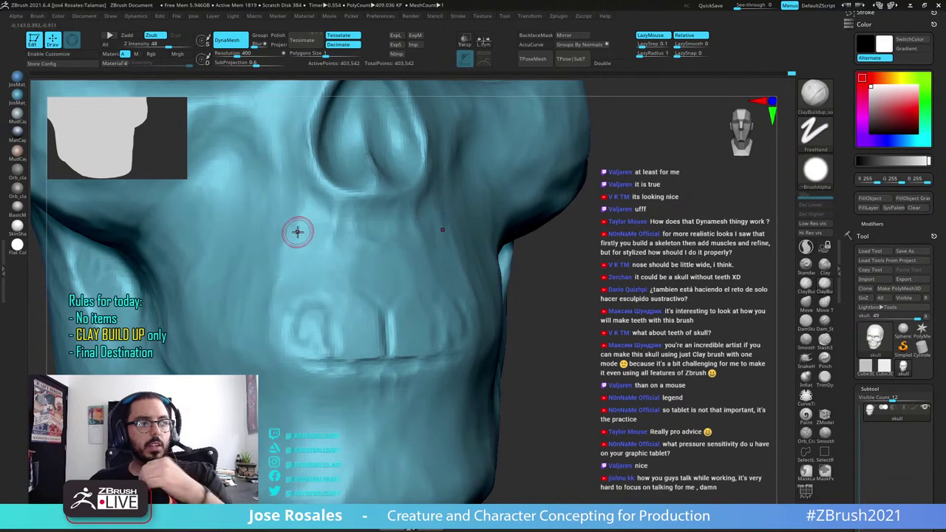
# Cut the gaps beside the central incisors and continue the biting edge toward the corners of the mouth
pyautogui.moveTo(439, 283); pyautogui.dragTo(401, 312, button='right')
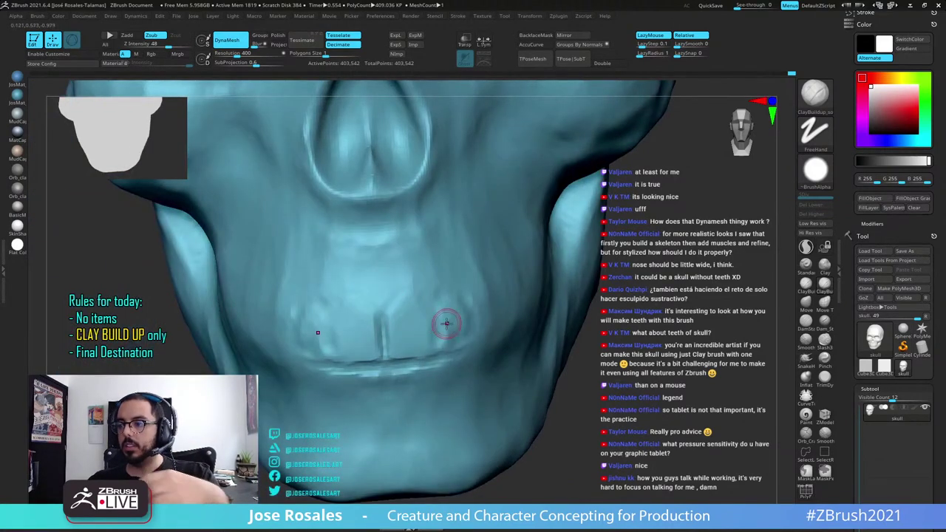
pyautogui.moveTo(441, 347); pyautogui.dragTo(443, 351)
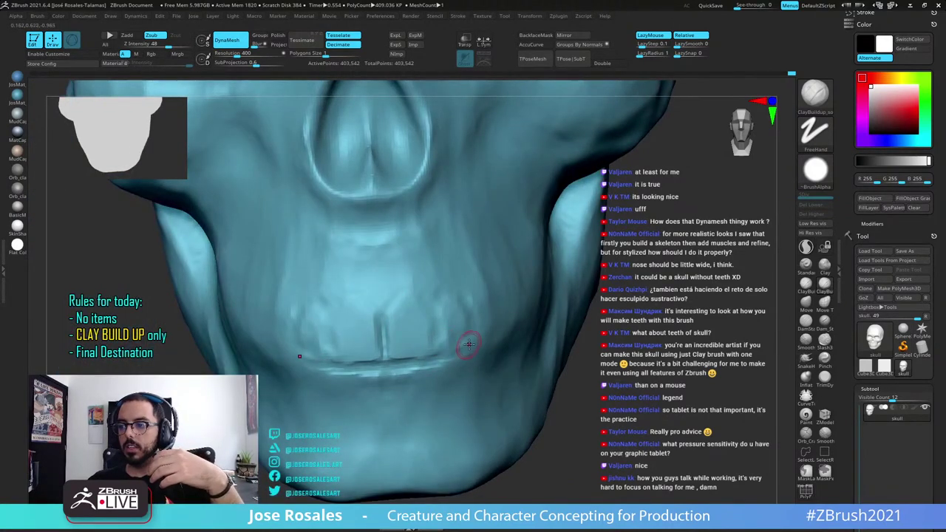
pyautogui.moveTo(459, 343); pyautogui.dragTo(448, 347, button='right')
pyautogui.press('s')
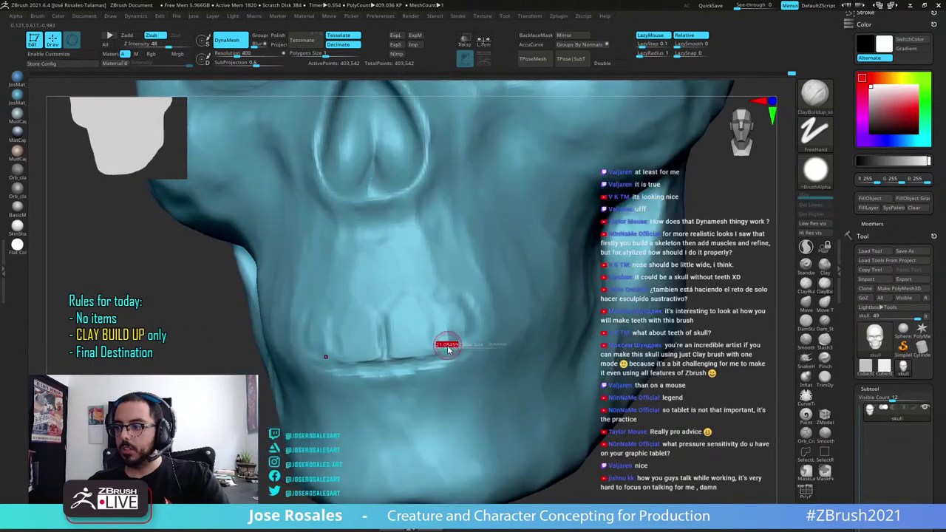
pyautogui.moveTo(441, 341); pyautogui.dragTo(444, 353)
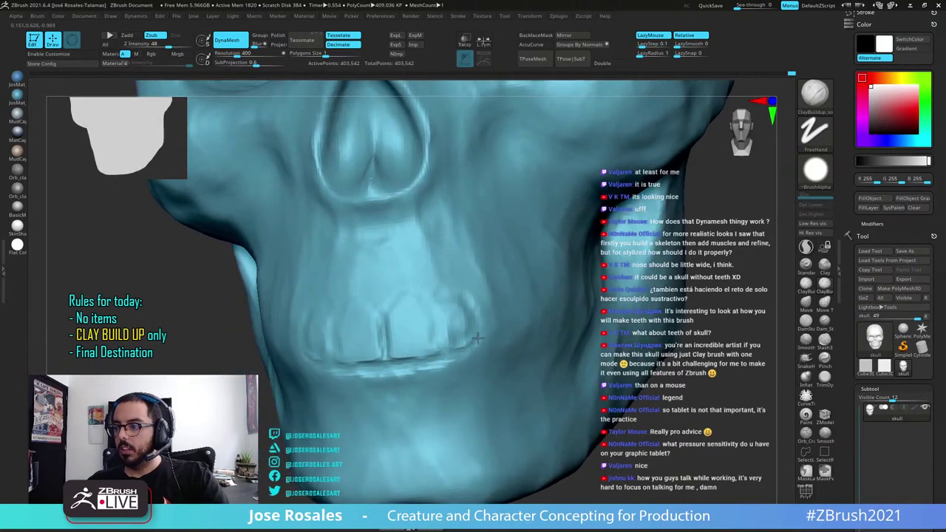
# Outline the tooth at each end of the front row and sharpen the biting edge beneath the incisors
pyautogui.keyDown('ctrl'); pyautogui.moveTo(413, 284); pyautogui.dragTo(425, 236, button='right'); pyautogui.keyUp('ctrl')
pyautogui.moveTo(443, 299)
pyautogui.mouseDown(button='right')
pyautogui.moveTo(403, 305)
pyautogui.moveTo(485, 302)
pyautogui.mouseUp(button='right')
pyautogui.moveTo(477, 318); pyautogui.dragTo(480, 324)
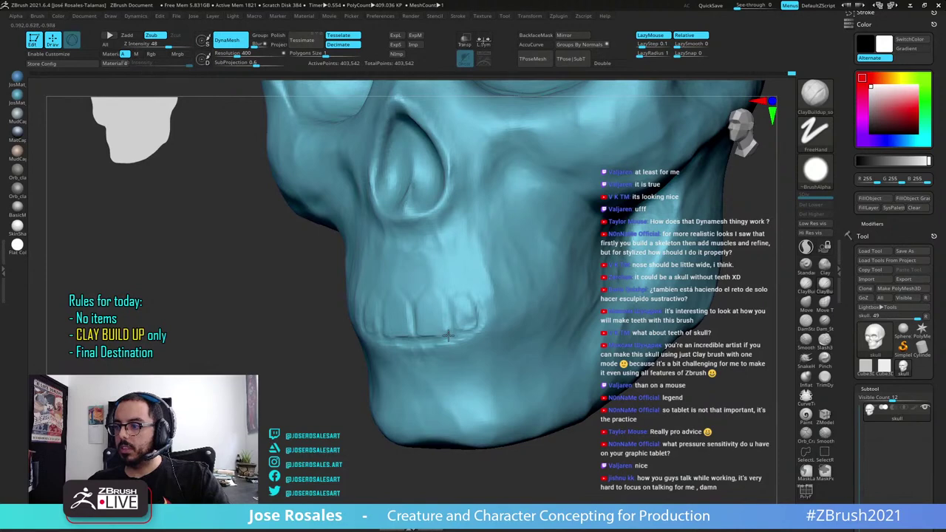
pyautogui.keyDown('shift'); pyautogui.moveTo(433, 338); pyautogui.dragTo(442, 333, button='right'); pyautogui.keyUp('shift')
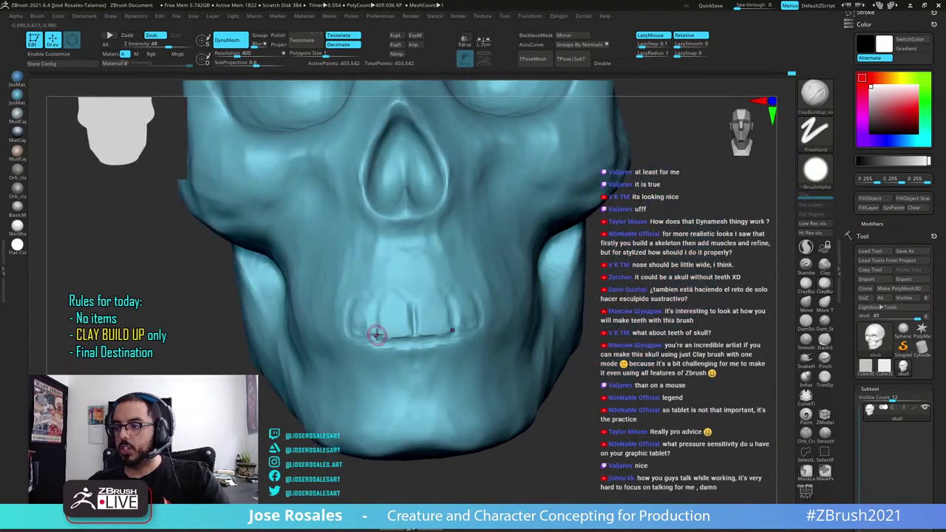
pyautogui.moveTo(377, 335); pyautogui.dragTo(378, 339)
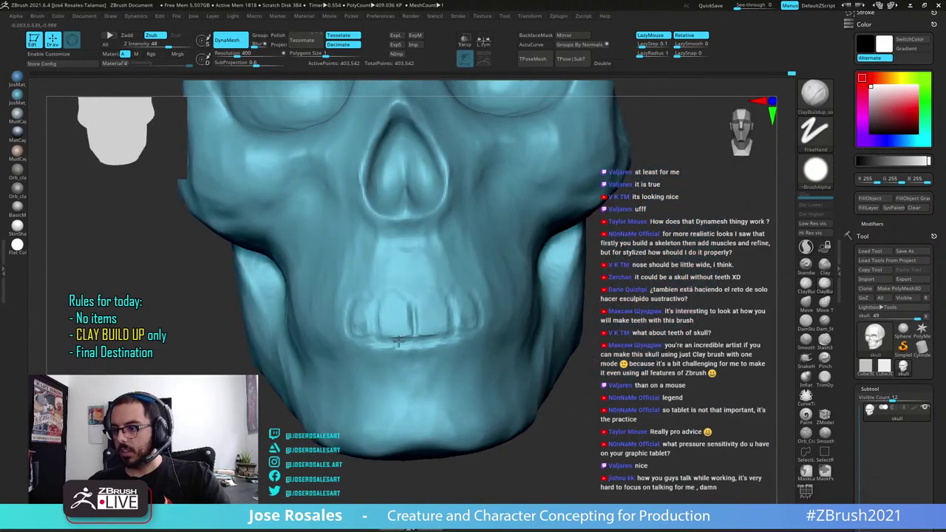
# Carve the arched gum line above the central incisors with a finer brush and meet it with the midline gap
pyautogui.moveTo(402, 343); pyautogui.dragTo(380, 339, button='right')
pyautogui.moveTo(397, 287)
pyautogui.mouseDown(button='right')
pyautogui.moveTo(378, 340)
pyautogui.moveTo(387, 287)
pyautogui.moveTo(414, 294)
pyautogui.mouseUp(button='right')
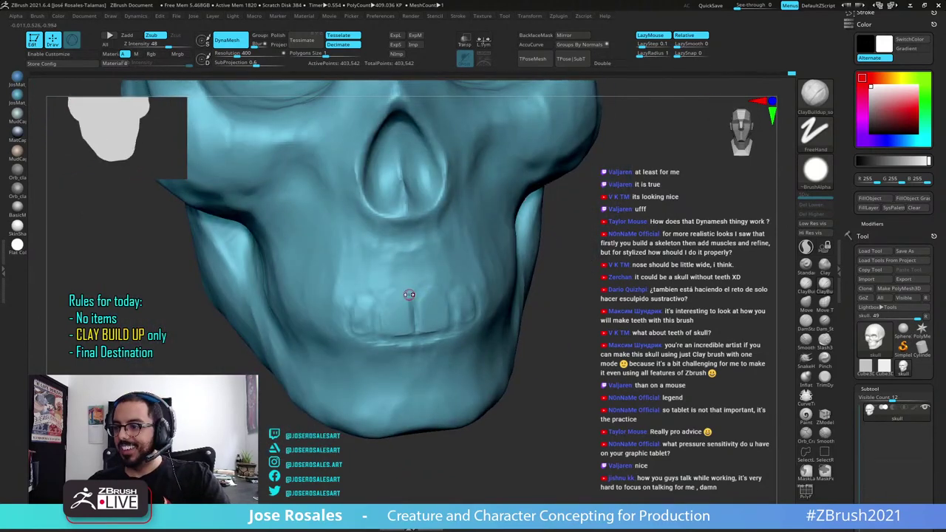
pyautogui.moveTo(409, 294); pyautogui.dragTo(413, 297)
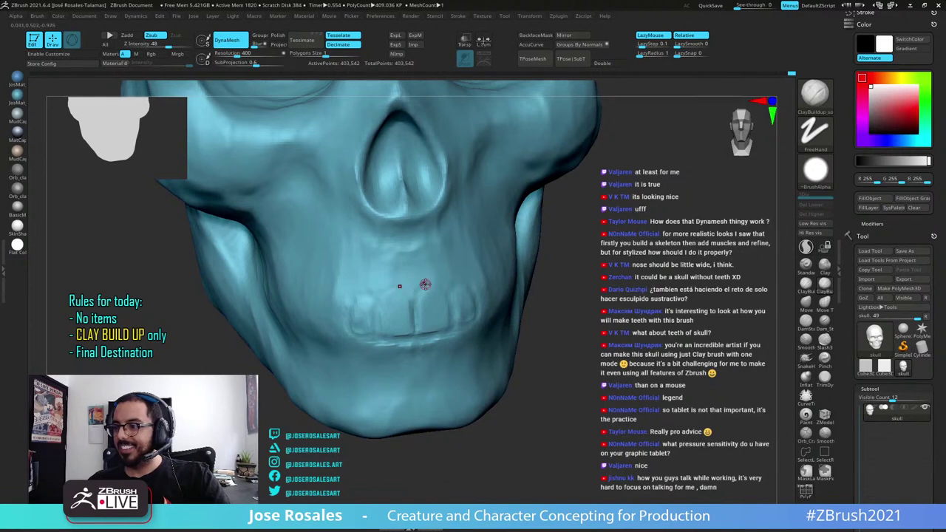
pyautogui.moveTo(430, 285); pyautogui.dragTo(438, 285, button='right')
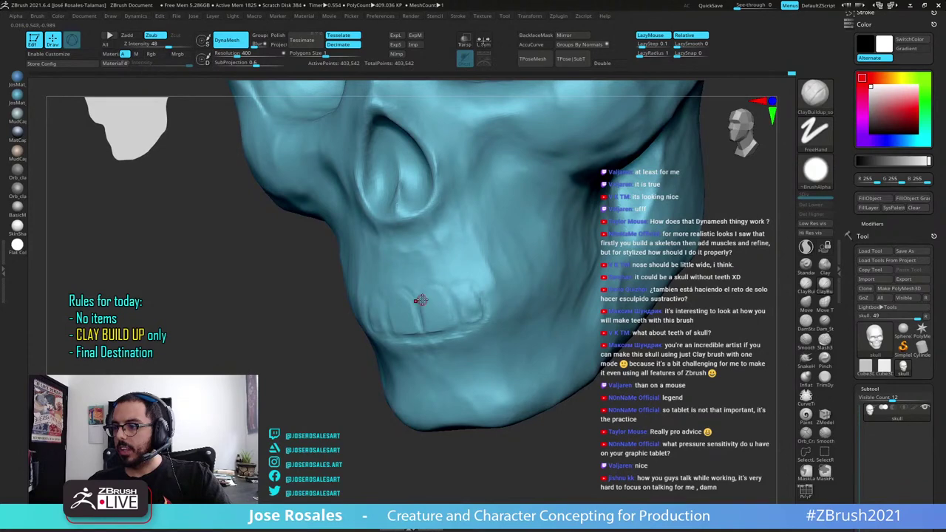
pyautogui.moveTo(421, 300); pyautogui.dragTo(422, 292, button='right')
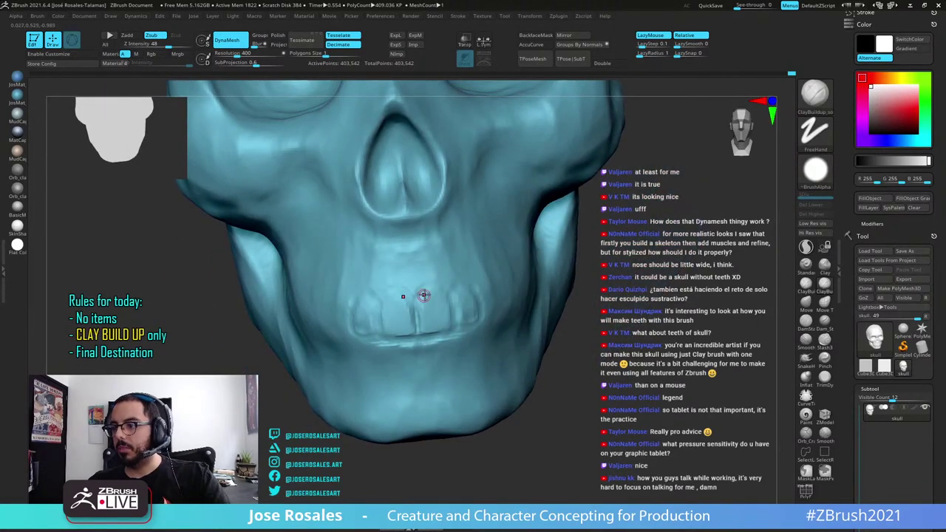
pyautogui.moveTo(430, 306)
pyautogui.mouseDown(button='right')
pyautogui.moveTo(435, 294)
pyautogui.moveTo(425, 292)
pyautogui.mouseUp(button='right')
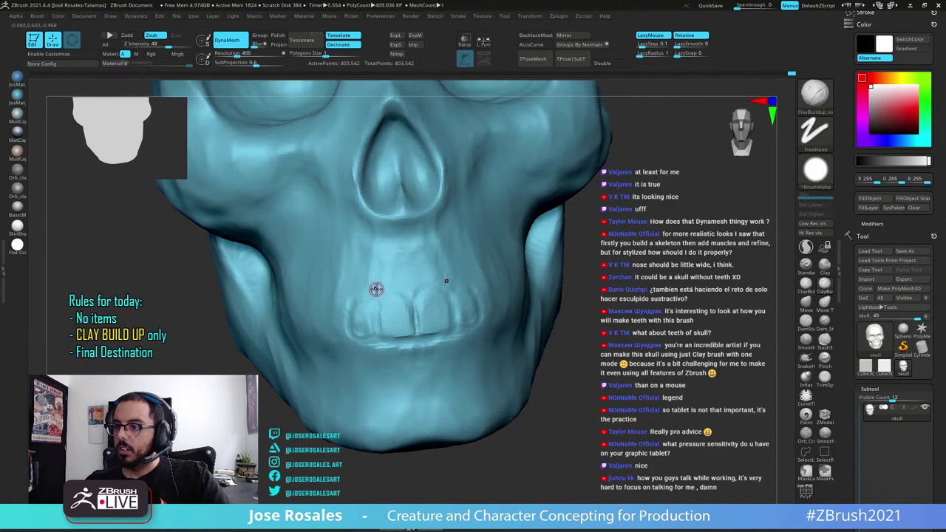
pyautogui.moveTo(376, 288); pyautogui.dragTo(376, 282, button='right')
# Refine the outer incisors' edges and gum line, and carry the tooth line around the side of the upper jaw
pyautogui.moveTo(377, 343); pyautogui.dragTo(363, 340, button='right')
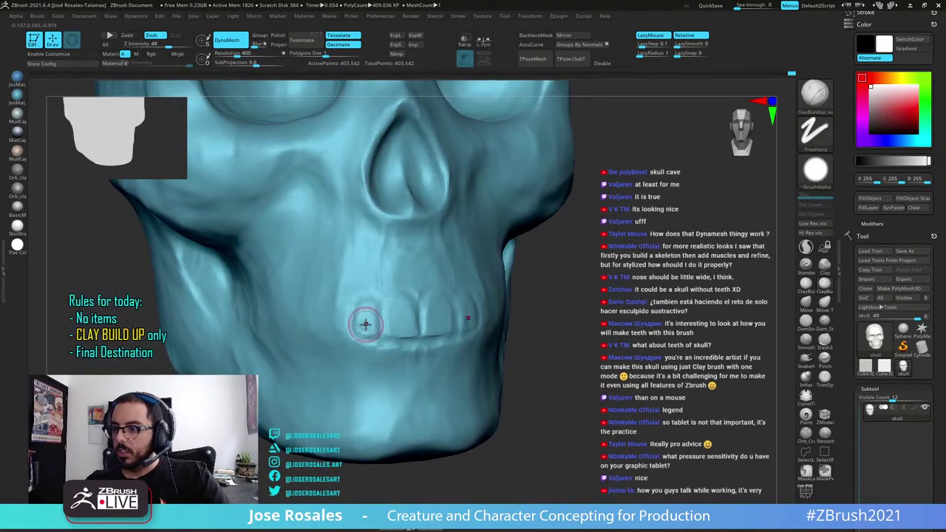
pyautogui.moveTo(366, 304)
pyautogui.mouseDown()
pyautogui.moveTo(363, 335)
pyautogui.moveTo(361, 310)
pyautogui.mouseUp()
pyautogui.moveTo(361, 321); pyautogui.dragTo(367, 312, button='right')
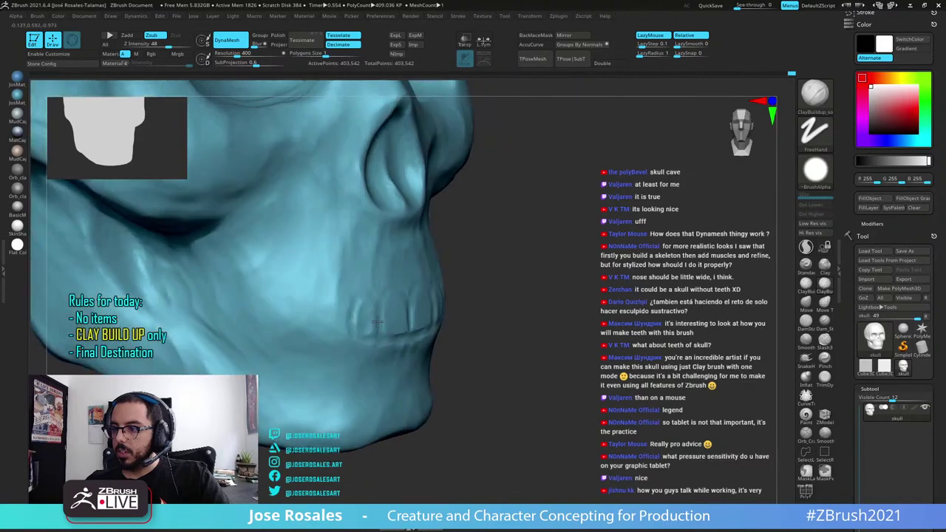
pyautogui.moveTo(365, 345); pyautogui.dragTo(359, 314, button='right')
pyautogui.moveTo(336, 351); pyautogui.dragTo(362, 341, button='right')
pyautogui.moveTo(412, 340); pyautogui.dragTo(355, 338)
pyautogui.moveTo(512, 339); pyautogui.dragTo(424, 323)
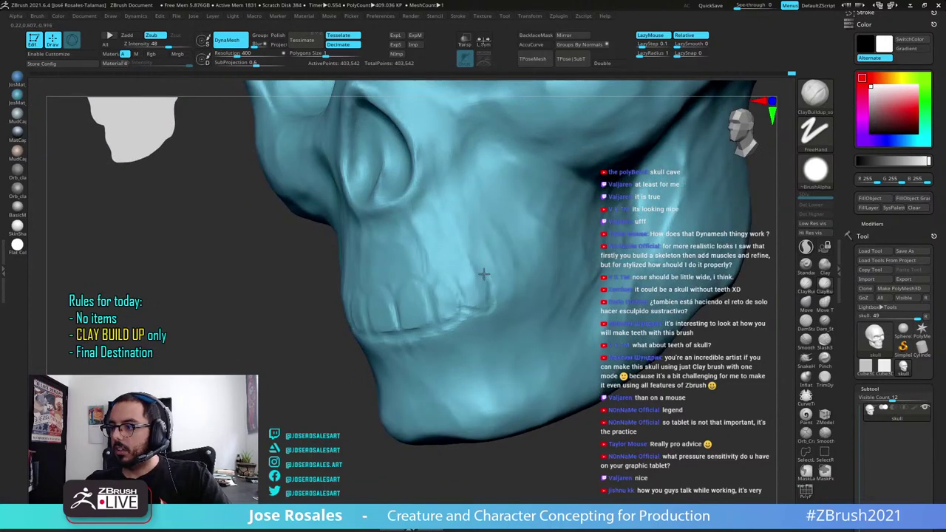
# Outline the rounded canine and the tooth behind it along the side of the upper jaw
pyautogui.keyDown('ctrl'); pyautogui.moveTo(500, 299); pyautogui.dragTo(474, 290, button='right'); pyautogui.keyUp('ctrl')
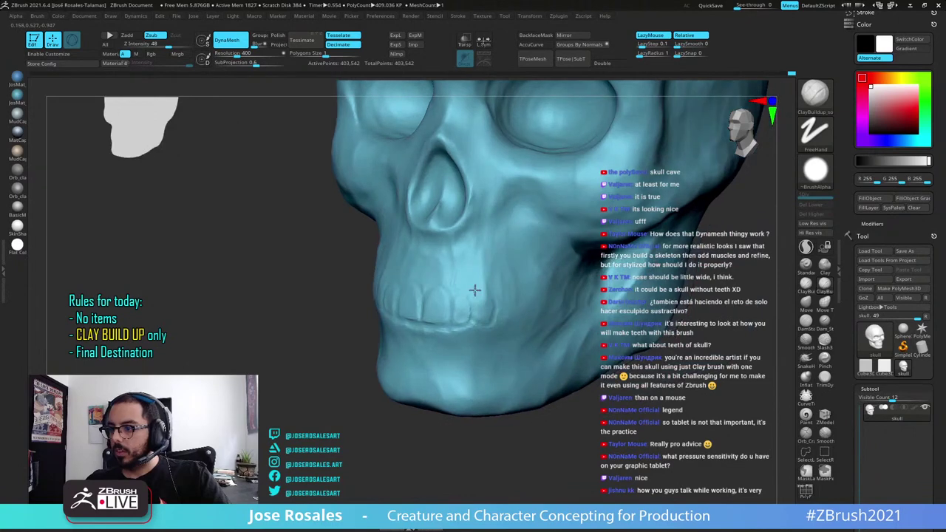
pyautogui.moveTo(473, 293); pyautogui.dragTo(475, 310)
pyautogui.moveTo(506, 305); pyautogui.dragTo(481, 308, button='right')
pyautogui.press('s')
pyautogui.click(492, 303)
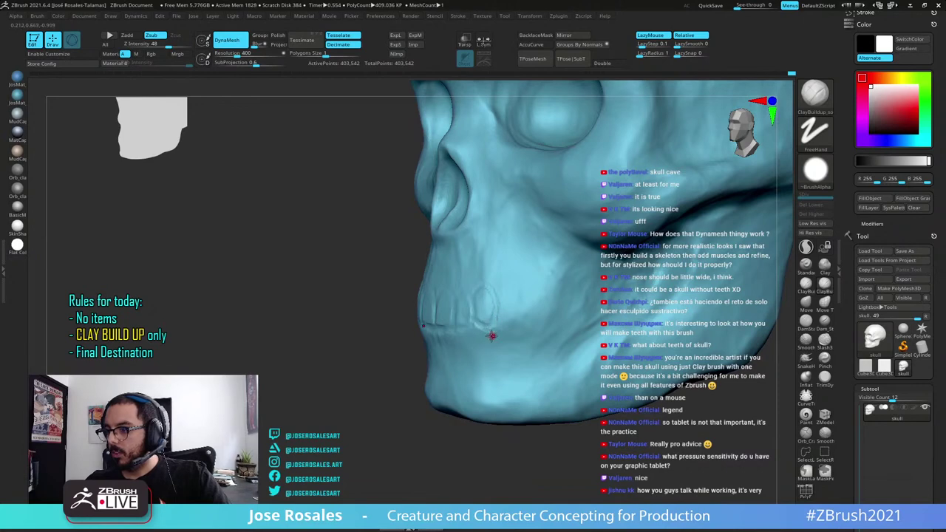
pyautogui.moveTo(492, 336); pyautogui.dragTo(503, 321, button='right')
pyautogui.moveTo(529, 237)
pyautogui.mouseDown(button='right')
pyautogui.moveTo(503, 319)
pyautogui.moveTo(513, 313)
pyautogui.mouseUp(button='right')
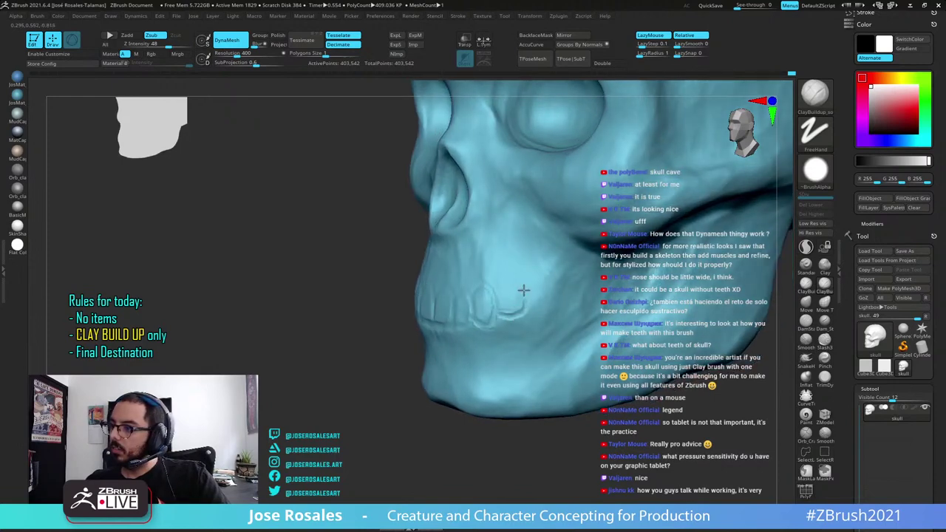
# Smooth away the rearmost tooth outline, then shave the upper jaw behind the canines with a larger brush
pyautogui.moveTo(484, 297); pyautogui.dragTo(545, 313, button='right')
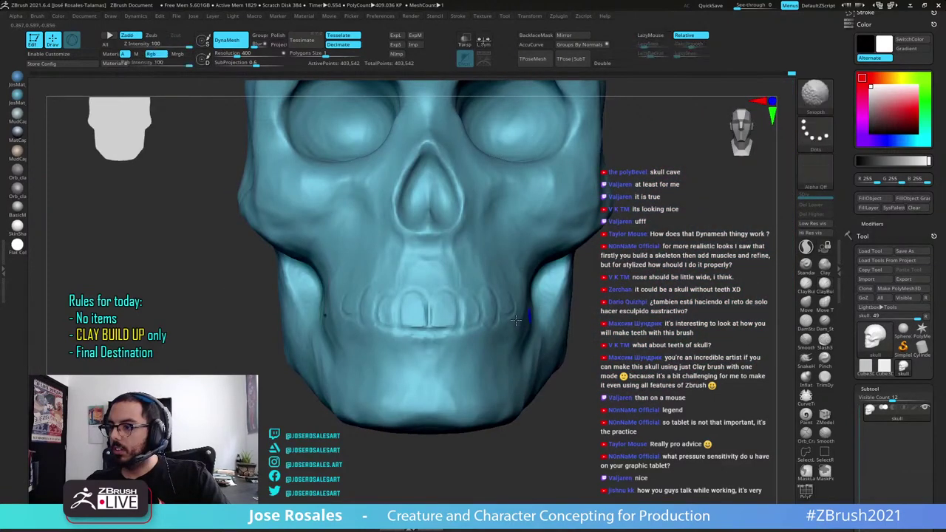
pyautogui.press('s')
pyautogui.moveTo(483, 333); pyautogui.dragTo(497, 334)
pyautogui.moveTo(516, 314)
pyautogui.keyDown('ctrl'); pyautogui.mouseDown(button='right')
pyautogui.moveTo(514, 295)
pyautogui.moveTo(484, 293)
pyautogui.mouseUp(button='right'); pyautogui.keyUp('ctrl')
pyautogui.moveTo(526, 310)
pyautogui.mouseDown()
pyautogui.moveTo(527, 325)
pyautogui.moveTo(523, 318)
pyautogui.mouseUp()
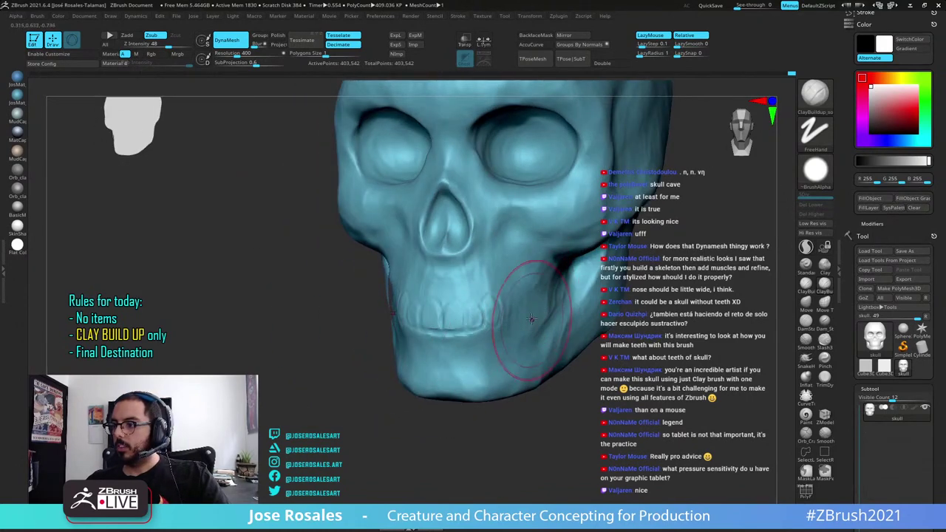
pyautogui.moveTo(512, 311)
pyautogui.mouseDown(button='right')
pyautogui.moveTo(533, 313)
pyautogui.moveTo(493, 301)
pyautogui.mouseUp(button='right')
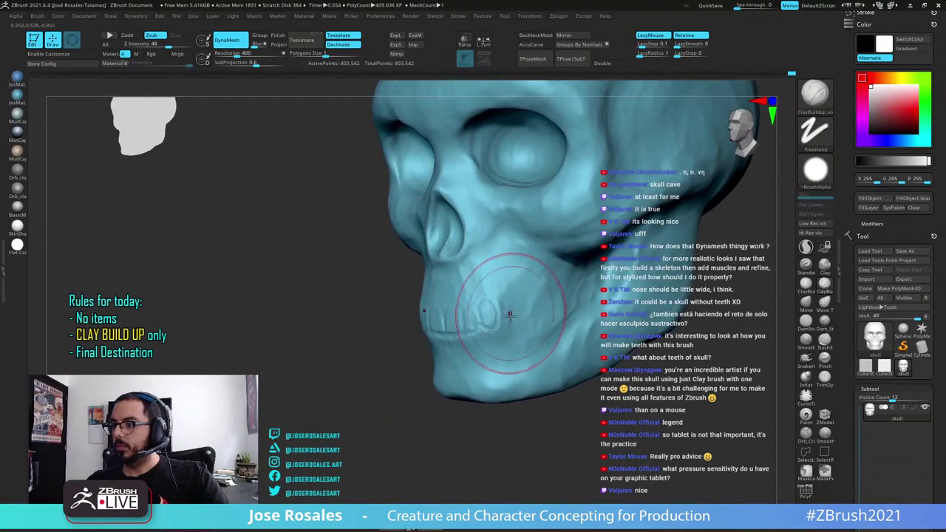
# Outline the teeth behind the canine along the side of the upper jaw with fine carving strokes
pyautogui.moveTo(510, 315); pyautogui.dragTo(503, 318)
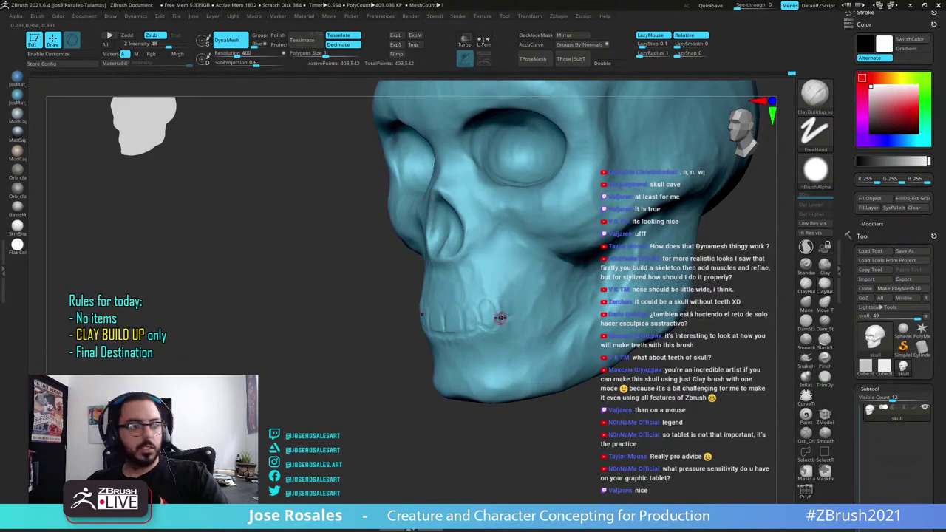
pyautogui.moveTo(565, 321); pyautogui.dragTo(508, 321, button='right')
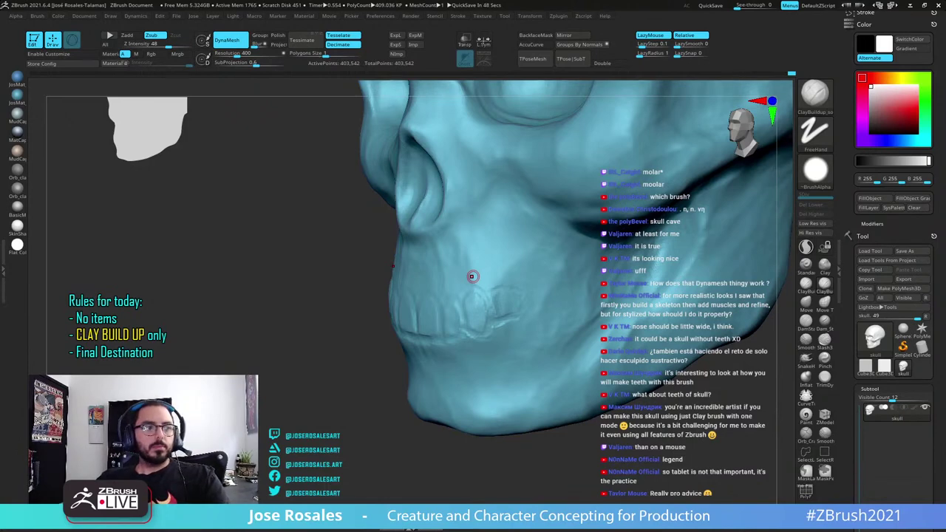
pyautogui.moveTo(582, 335); pyautogui.dragTo(448, 349, button='right')
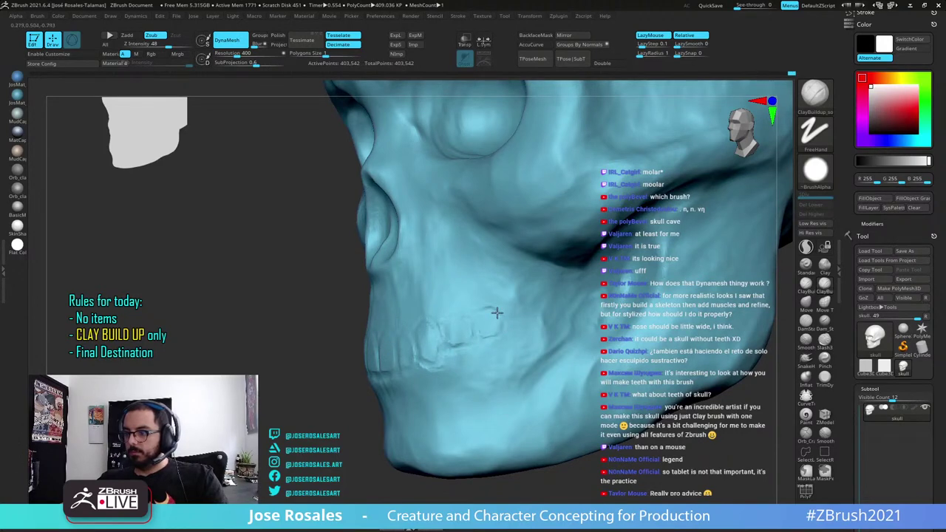
pyautogui.moveTo(477, 351); pyautogui.dragTo(453, 357, button='right')
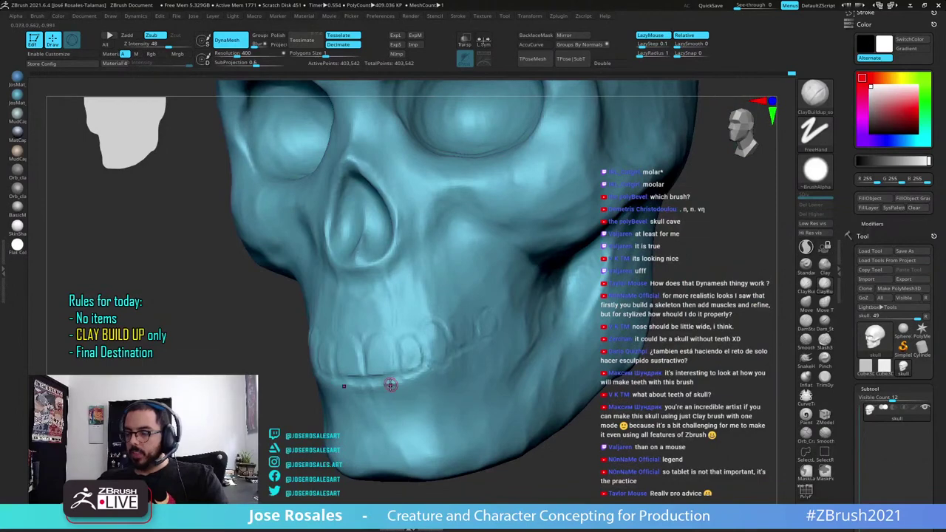
# Carve a horizontal bite line beneath the upper front teeth
pyautogui.moveTo(390, 385); pyautogui.dragTo(341, 386, button='right')
pyautogui.moveTo(387, 382); pyautogui.dragTo(316, 385)
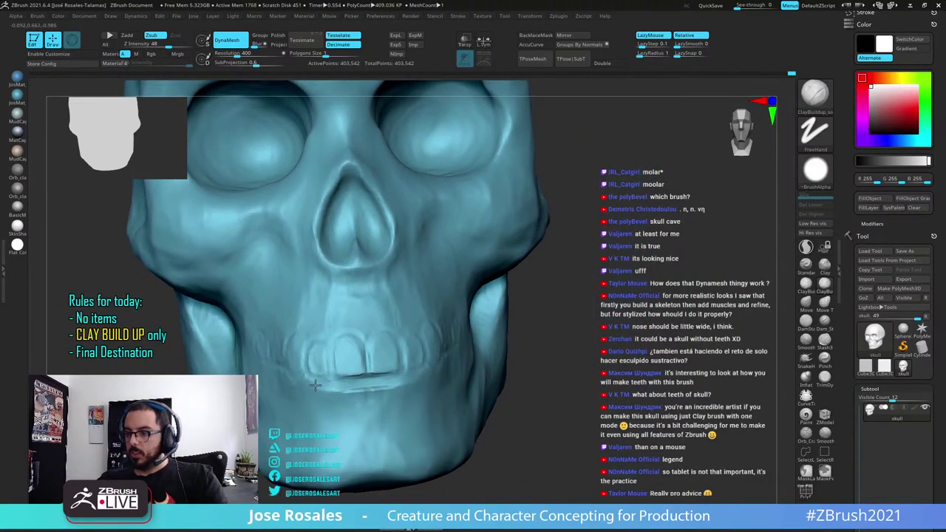
pyautogui.moveTo(309, 384)
pyautogui.mouseDown(button='right')
pyautogui.moveTo(355, 390)
pyautogui.moveTo(330, 390)
pyautogui.mouseUp(button='right')
pyautogui.moveTo(429, 410)
pyautogui.mouseDown(button='right')
pyautogui.moveTo(448, 373)
pyautogui.moveTo(389, 352)
pyautogui.mouseUp(button='right')
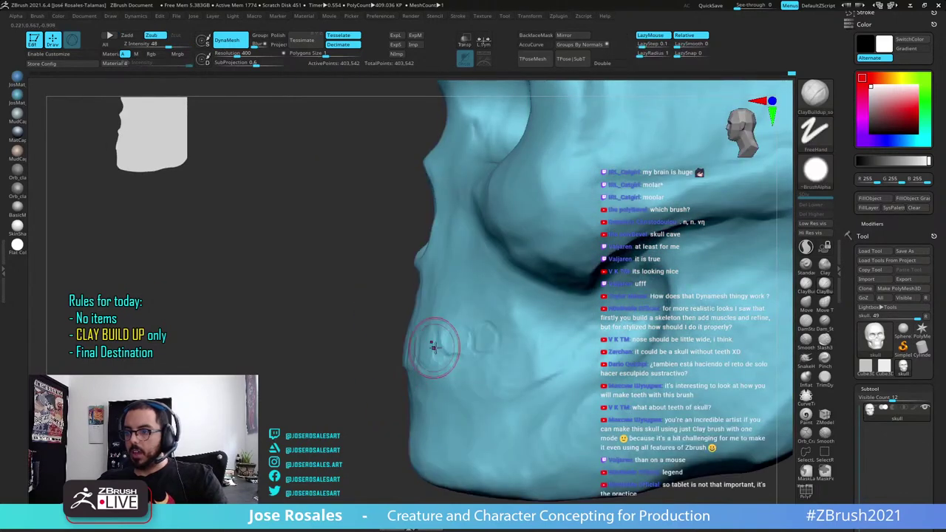
pyautogui.moveTo(431, 389)
pyautogui.mouseDown(button='right')
pyautogui.moveTo(427, 399)
pyautogui.moveTo(422, 383)
pyautogui.mouseUp(button='right')
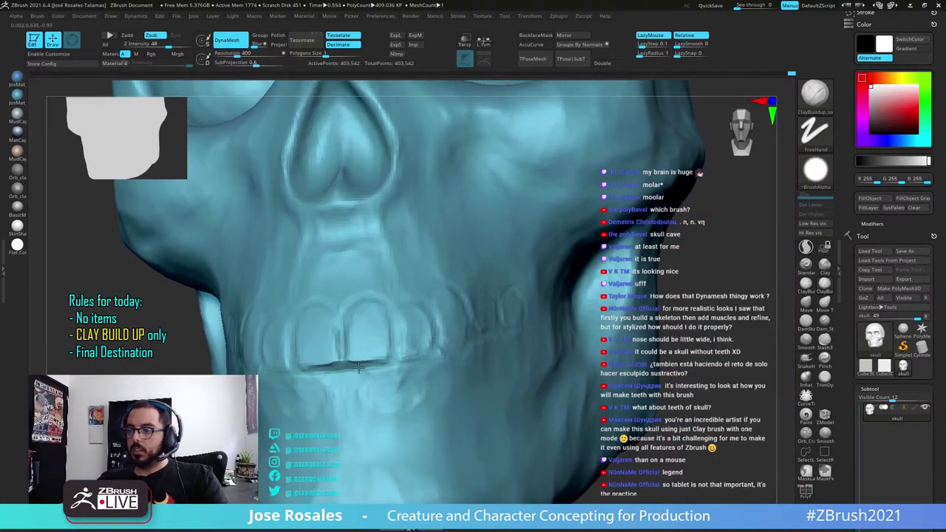
# Deepen the bite line under the central incisors and remesh the skull with DynaMesh
pyautogui.moveTo(358, 367); pyautogui.dragTo(337, 367)
pyautogui.moveTo(362, 372); pyautogui.dragTo(337, 371, button='right')
pyautogui.moveTo(324, 373); pyautogui.dragTo(302, 374)
pyautogui.moveTo(362, 376); pyautogui.dragTo(358, 347, button='right')
pyautogui.moveTo(344, 368); pyautogui.dragTo(285, 371)
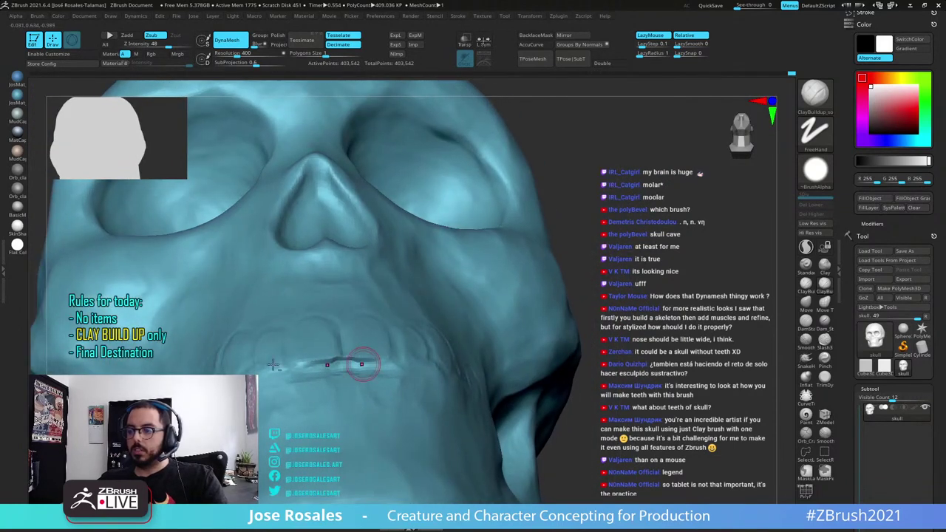
pyautogui.moveTo(362, 364)
pyautogui.keyDown('ctrl'); pyautogui.mouseDown(button='right')
pyautogui.moveTo(358, 325)
pyautogui.moveTo(362, 362)
pyautogui.mouseUp(button='right'); pyautogui.keyUp('ctrl')
pyautogui.keyDown('ctrl'); pyautogui.moveTo(661, 308); pyautogui.dragTo(672, 362); pyautogui.keyUp('ctrl')
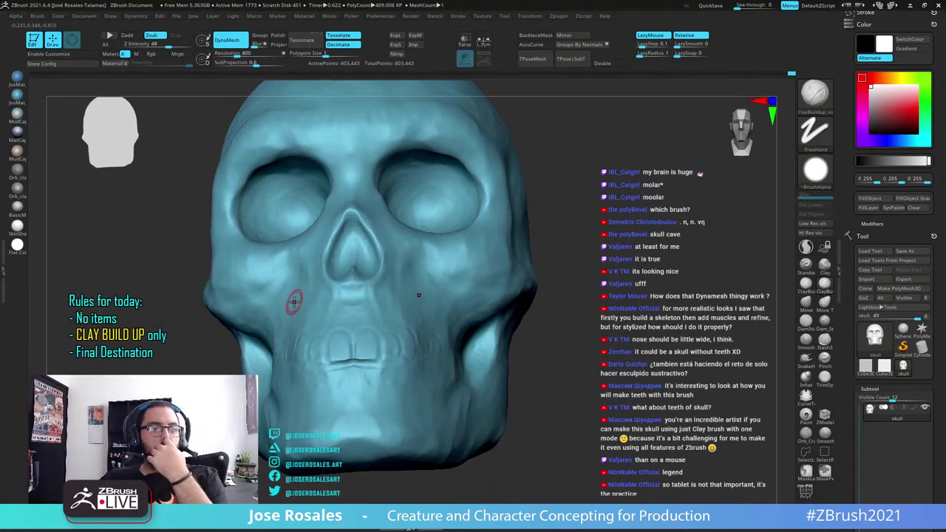
# Extend the bite line from the central incisors around to the lower edge of the canine
pyautogui.moveTo(548, 344)
pyautogui.mouseDown()
pyautogui.moveTo(348, 360)
pyautogui.moveTo(318, 368)
pyautogui.moveTo(308, 399)
pyautogui.mouseUp()
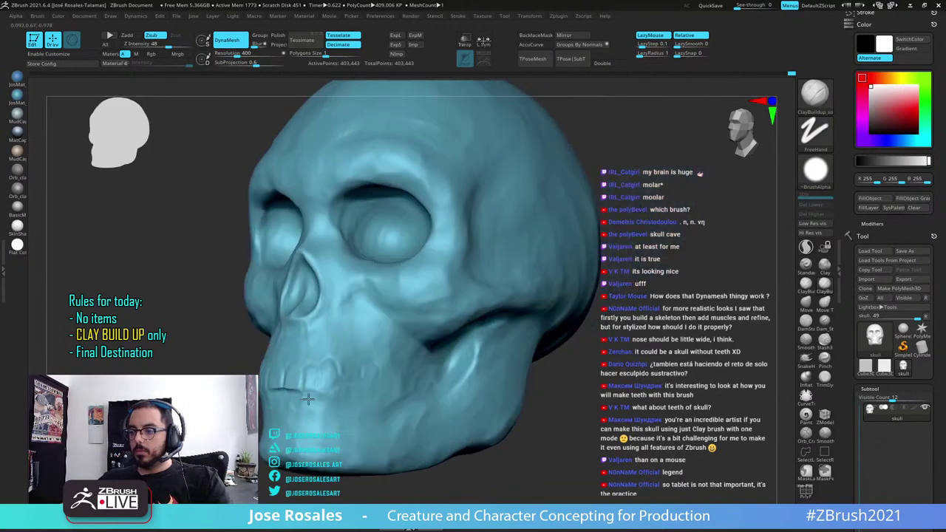
pyautogui.moveTo(289, 401); pyautogui.dragTo(304, 373, button='right')
pyautogui.moveTo(307, 382); pyautogui.dragTo(359, 385)
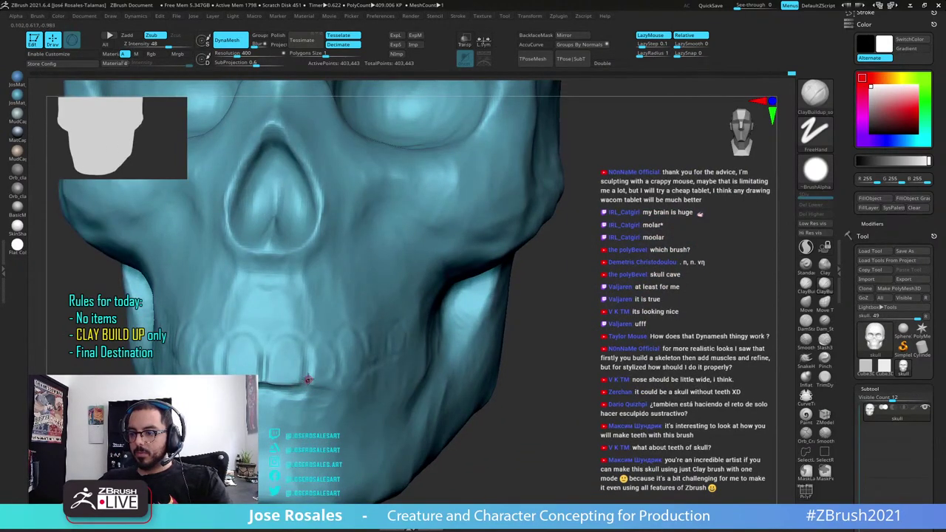
pyautogui.moveTo(355, 404)
pyautogui.mouseDown(button='right')
pyautogui.moveTo(309, 393)
pyautogui.moveTo(362, 390)
pyautogui.moveTo(349, 386)
pyautogui.mouseUp(button='right')
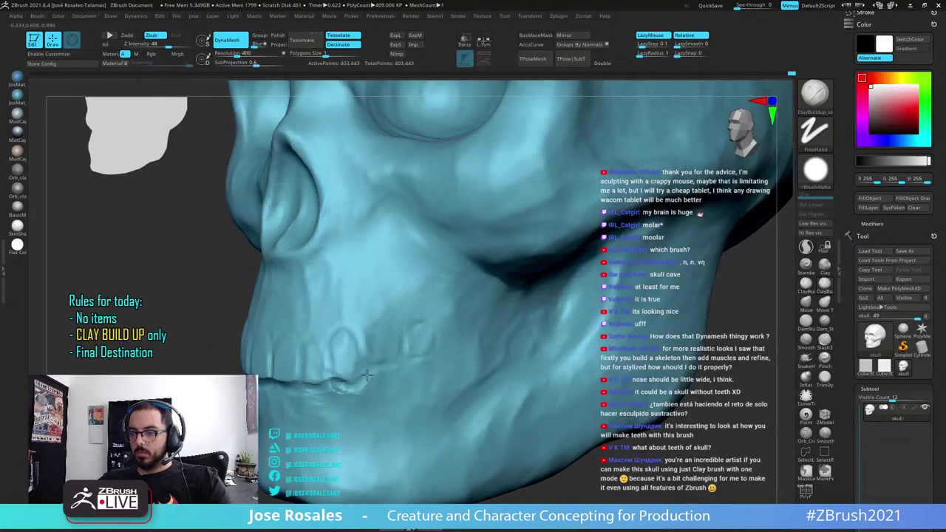
pyautogui.moveTo(364, 379); pyautogui.dragTo(330, 390)
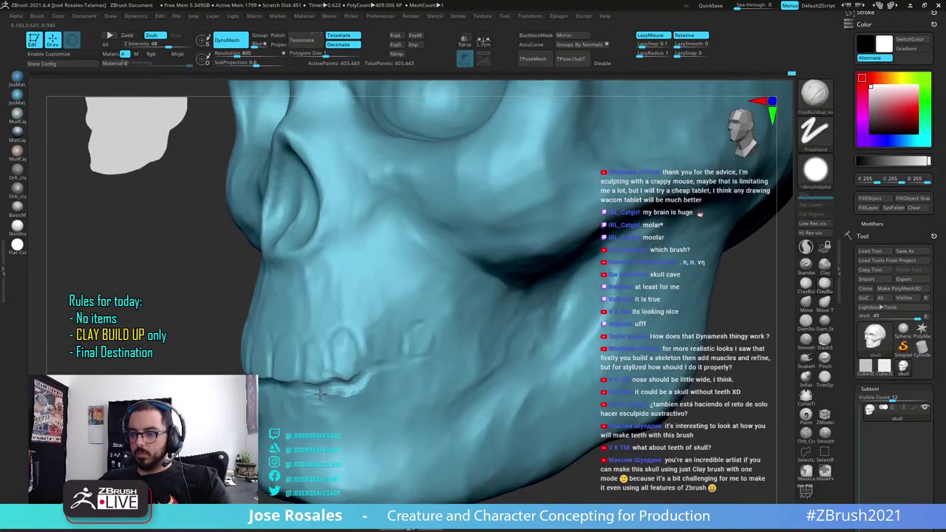
# Carve away the surface just below the canine so the upper teeth overhang the lower jaw
pyautogui.moveTo(320, 394)
pyautogui.mouseDown(button='right')
pyautogui.moveTo(355, 396)
pyautogui.moveTo(298, 394)
pyautogui.mouseUp(button='right')
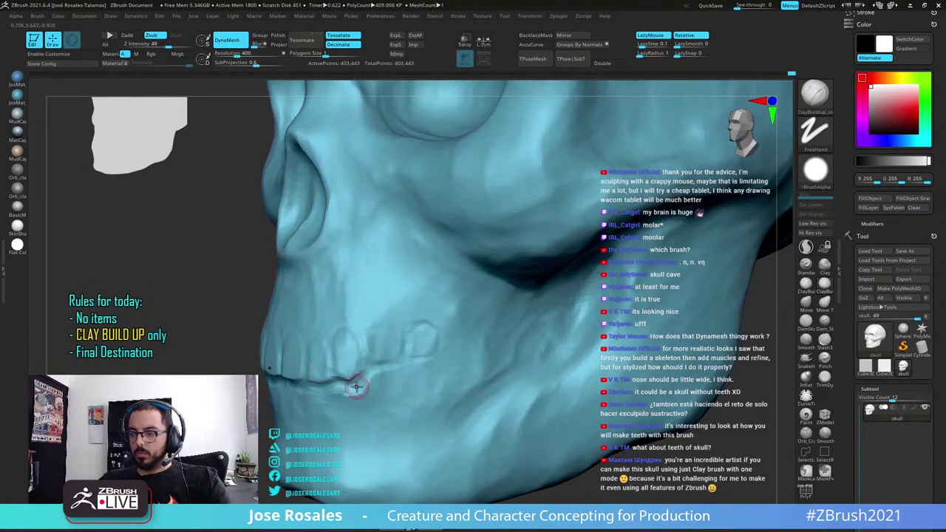
pyautogui.moveTo(343, 394); pyautogui.dragTo(365, 395)
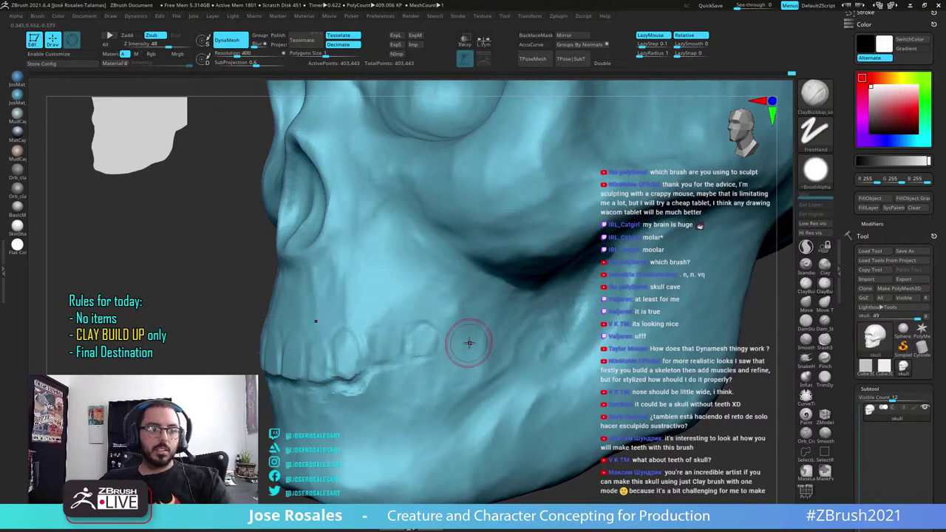
pyautogui.moveTo(378, 395); pyautogui.dragTo(333, 389, button='right')
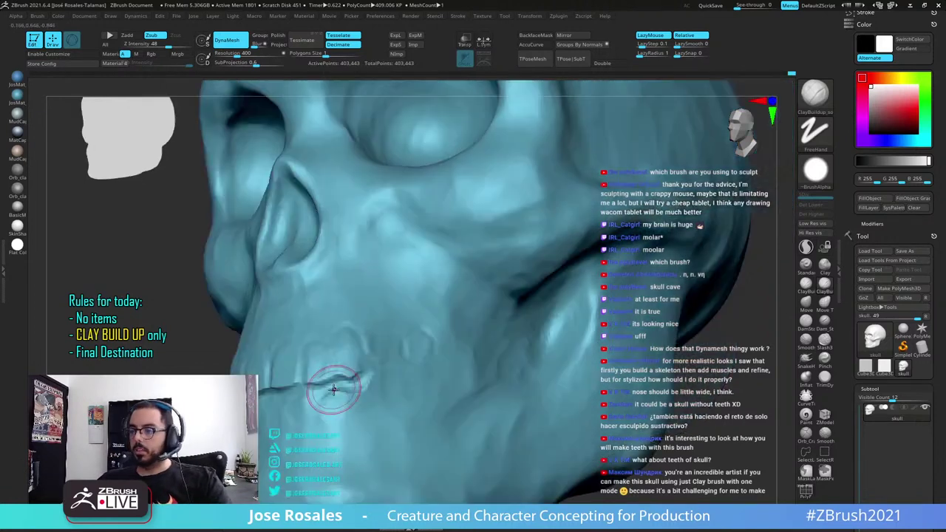
pyautogui.moveTo(337, 396); pyautogui.dragTo(346, 403)
pyautogui.moveTo(399, 422); pyautogui.dragTo(353, 407, button='right')
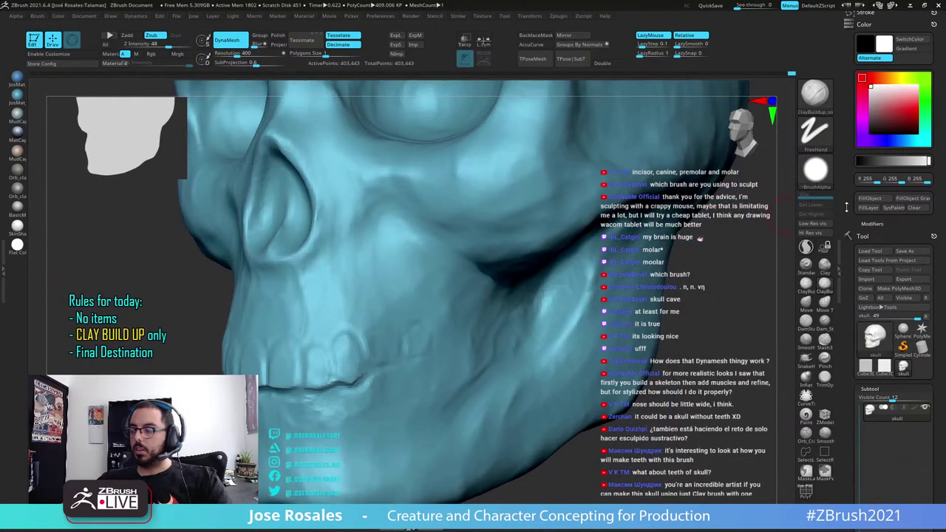
# Try carving the side of the lower jaw below the back teeth using the square Alpha 28
pyautogui.click(828, 182)
pyautogui.click(427, 182)
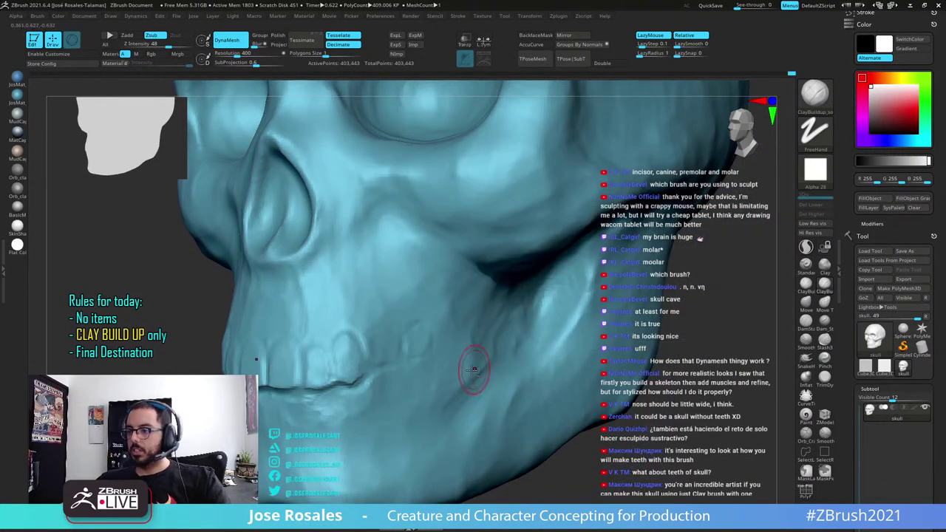
pyautogui.keyDown('ctrl'); pyautogui.moveTo(477, 364); pyautogui.dragTo(418, 384, button='right'); pyautogui.keyUp('ctrl')
pyautogui.moveTo(411, 392)
pyautogui.mouseDown()
pyautogui.moveTo(423, 383)
pyautogui.moveTo(430, 404)
pyautogui.mouseUp()
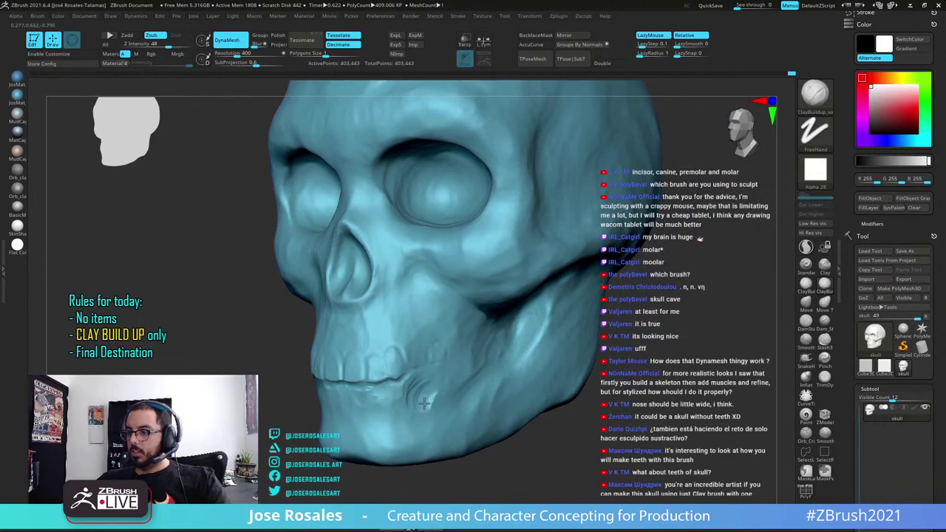
pyautogui.moveTo(450, 415); pyautogui.dragTo(384, 408, button='right')
pyautogui.moveTo(446, 388)
pyautogui.mouseDown()
pyautogui.moveTo(430, 398)
pyautogui.moveTo(447, 393)
pyautogui.mouseUp()
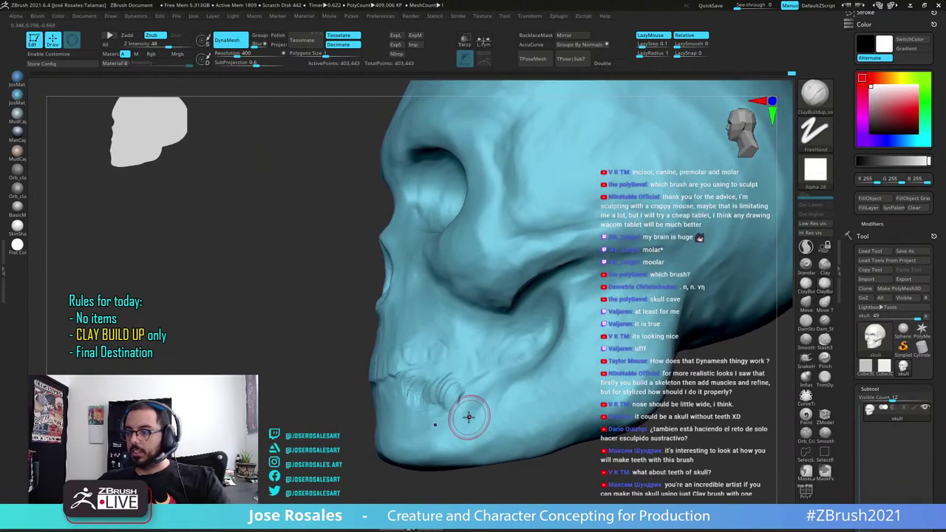
pyautogui.moveTo(469, 408); pyautogui.dragTo(509, 410, button='right')
pyautogui.moveTo(444, 387); pyautogui.dragTo(448, 408)
pyautogui.keyDown('ctrl'); pyautogui.moveTo(387, 396); pyautogui.dragTo(460, 405, button='right'); pyautogui.keyUp('ctrl')
pyautogui.moveTo(540, 380)
pyautogui.mouseDown(button='right')
pyautogui.moveTo(502, 384)
pyautogui.moveTo(524, 385)
pyautogui.mouseUp(button='right')
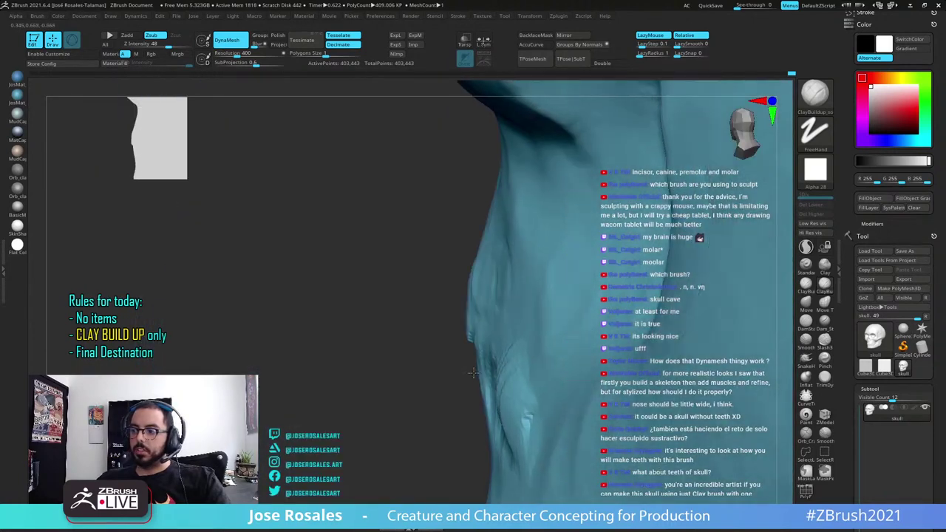
pyautogui.keyDown('ctrl'); pyautogui.moveTo(584, 392); pyautogui.dragTo(545, 386, button='right'); pyautogui.keyUp('ctrl')
# Undo the square-alpha strokes on the side of the lower jaw
pyautogui.hotkey('ctrl', 'z')
pyautogui.hotkey('ctrl', 'z')
pyautogui.hotkey('ctrl', 'z')
pyautogui.hotkey('ctrl', 'z')
pyautogui.hotkey('ctrl', 'z')
pyautogui.hotkey('ctrl', 'z')
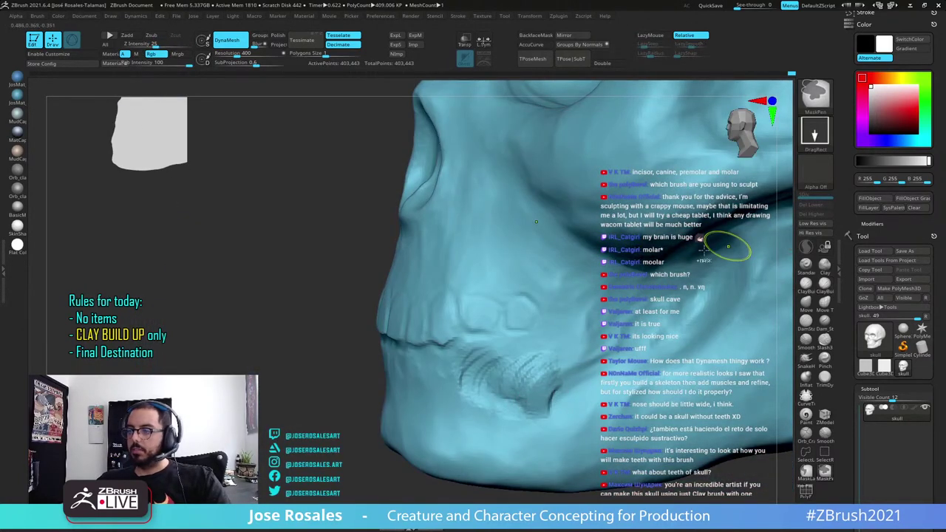
pyautogui.hotkey('ctrl', 'z')
pyautogui.hotkey('ctrl', 'z')
pyautogui.hotkey('ctrl', 'z')
pyautogui.hotkey('ctrl', 'z')
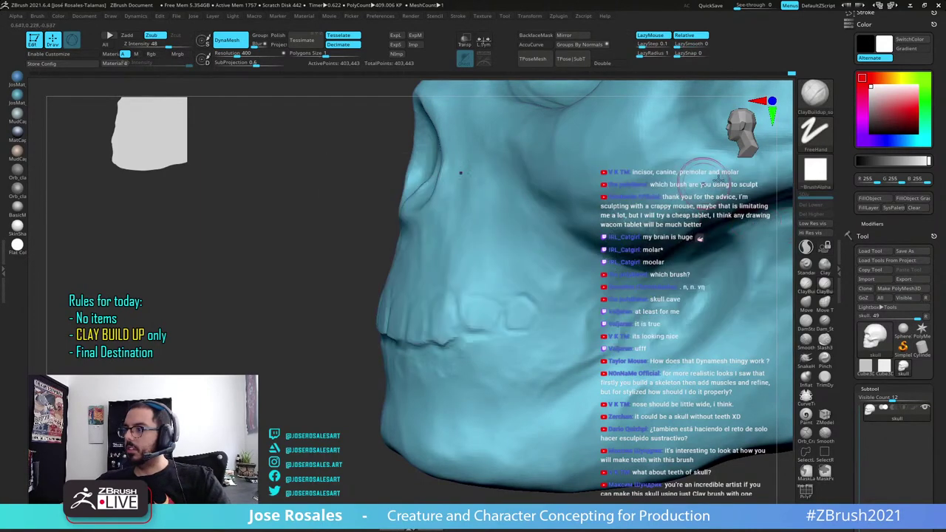
# Switch the brush to Alpha 06, extend the bite line behind the canine, and outline the molar beyond the premolars
pyautogui.click(815, 170)
pyautogui.click(573, 221)
pyautogui.moveTo(484, 371)
pyautogui.mouseDown(button='right')
pyautogui.moveTo(498, 374)
pyautogui.moveTo(473, 362)
pyautogui.moveTo(471, 339)
pyautogui.mouseUp(button='right')
pyautogui.moveTo(473, 339)
pyautogui.mouseDown()
pyautogui.moveTo(462, 346)
pyautogui.moveTo(472, 331)
pyautogui.mouseUp()
pyautogui.moveTo(472, 331); pyautogui.dragTo(488, 334)
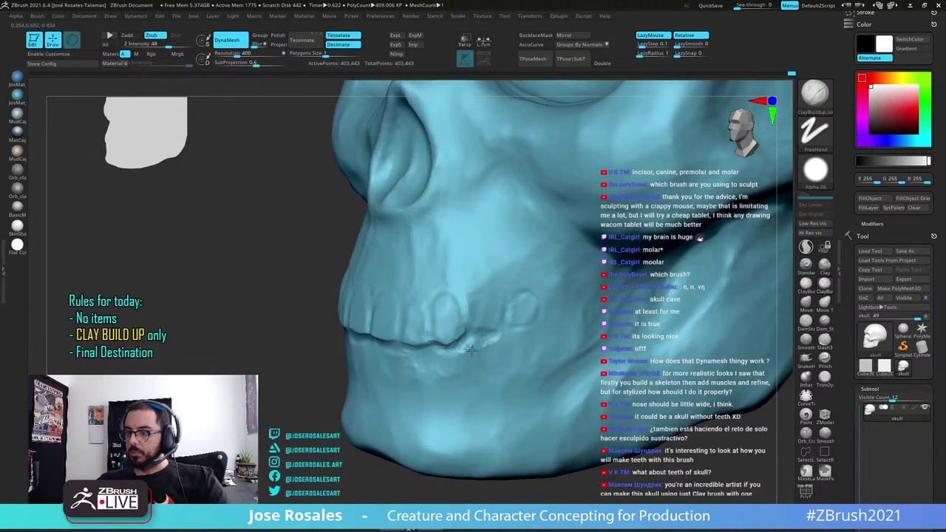
pyautogui.moveTo(520, 336); pyautogui.dragTo(498, 342, button='right')
pyautogui.moveTo(506, 332)
pyautogui.mouseDown()
pyautogui.moveTo(497, 333)
pyautogui.moveTo(527, 334)
pyautogui.mouseUp()
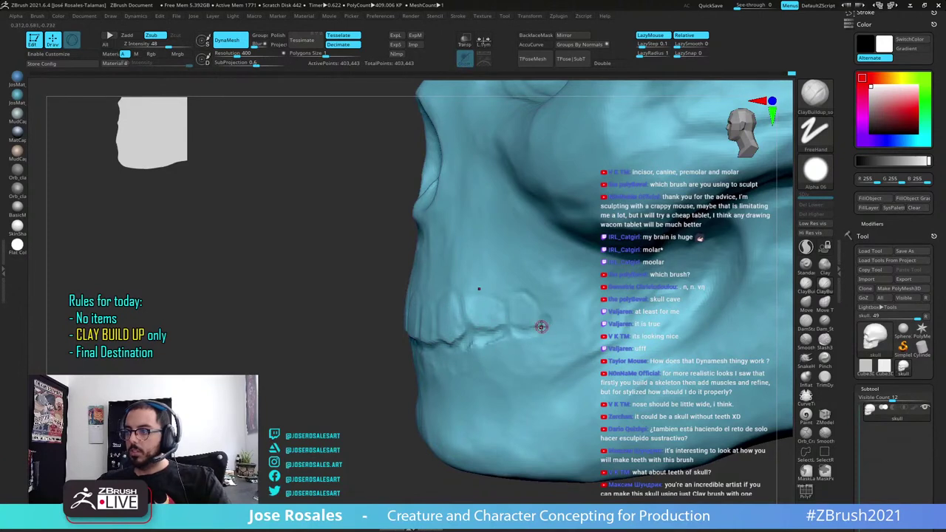
pyautogui.moveTo(545, 320); pyautogui.dragTo(540, 339, button='right')
pyautogui.moveTo(545, 316); pyautogui.dragTo(585, 314)
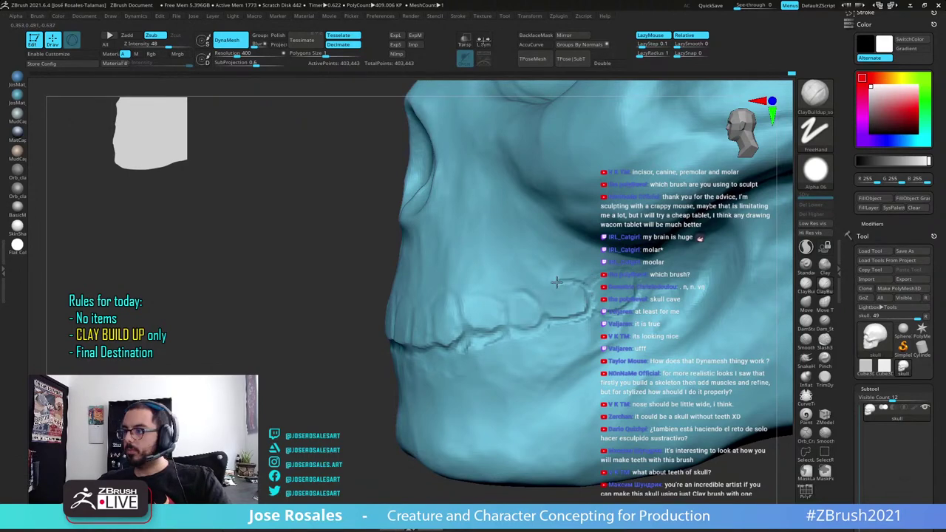
# Shave the lower jaw beneath the bite line with a larger brush, working around the front and side
pyautogui.moveTo(580, 301)
pyautogui.keyDown('ctrl'); pyautogui.mouseDown(button='right')
pyautogui.moveTo(521, 323)
pyautogui.moveTo(584, 319)
pyautogui.moveTo(467, 331)
pyautogui.moveTo(510, 333)
pyautogui.moveTo(474, 339)
pyautogui.mouseUp(button='right'); pyautogui.keyUp('ctrl')
pyautogui.press('s')
pyautogui.moveTo(477, 340); pyautogui.dragTo(489, 340)
pyautogui.moveTo(421, 303)
pyautogui.mouseDown()
pyautogui.moveTo(454, 321)
pyautogui.moveTo(500, 320)
pyautogui.moveTo(452, 332)
pyautogui.mouseUp()
pyautogui.moveTo(546, 314); pyautogui.dragTo(484, 310, button='right')
pyautogui.moveTo(517, 329)
pyautogui.mouseDown()
pyautogui.moveTo(562, 309)
pyautogui.moveTo(552, 297)
pyautogui.mouseUp()
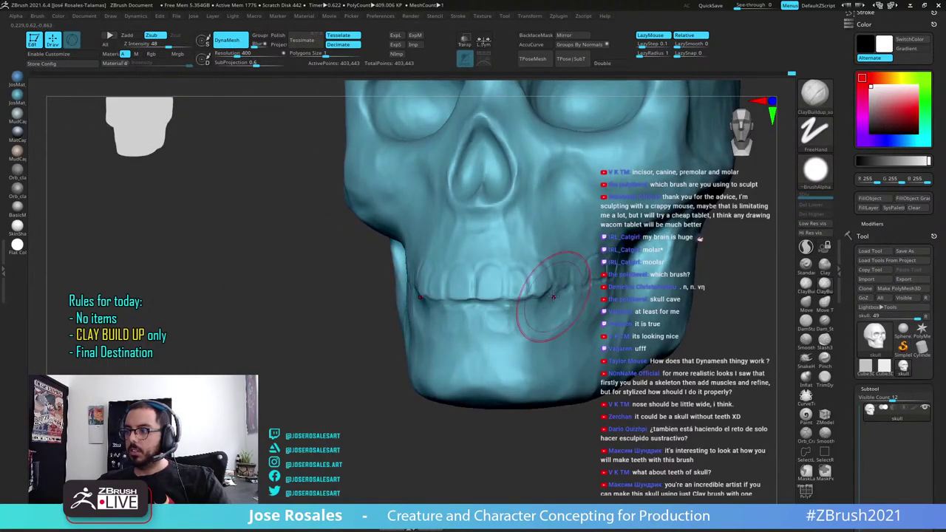
pyautogui.moveTo(566, 313)
pyautogui.mouseDown(button='right')
pyautogui.moveTo(537, 326)
pyautogui.moveTo(532, 312)
pyautogui.mouseUp(button='right')
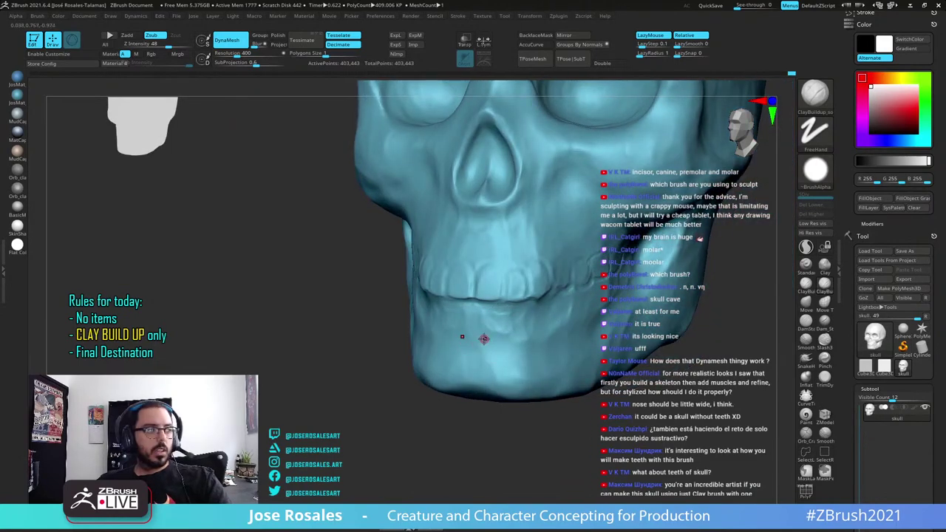
# Carve vertical gaps below the bite line to separate the lower incisors
pyautogui.keyDown('ctrl'); pyautogui.moveTo(483, 339); pyautogui.dragTo(495, 287, button='right'); pyautogui.keyUp('ctrl')
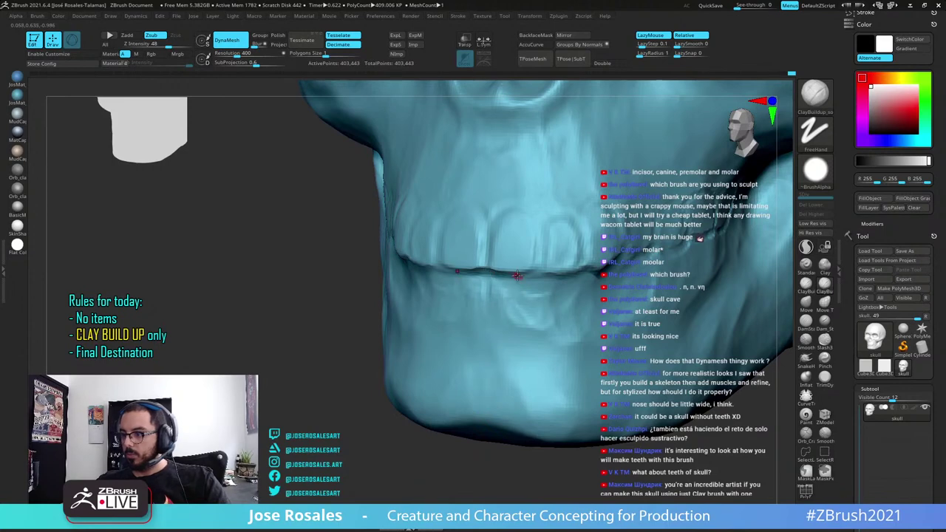
pyautogui.moveTo(452, 276); pyautogui.dragTo(475, 274, button='right')
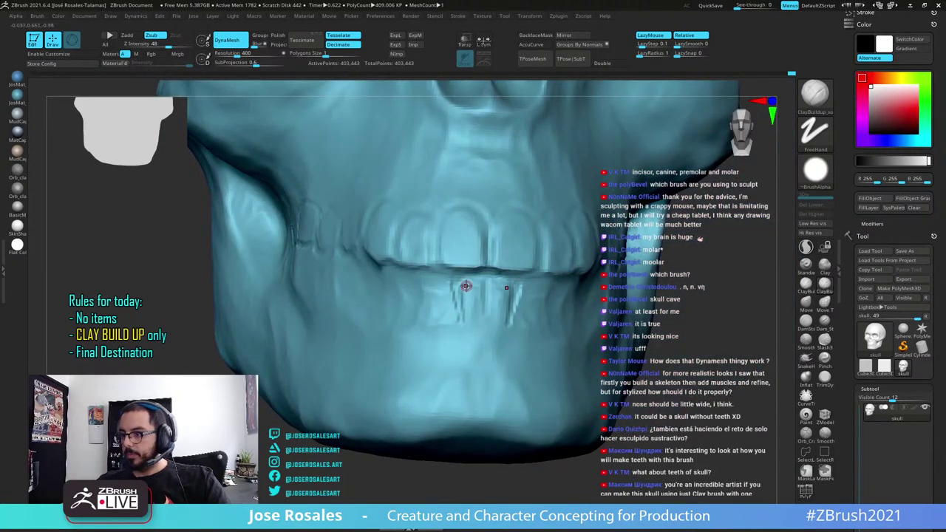
pyautogui.moveTo(466, 285); pyautogui.dragTo(464, 316)
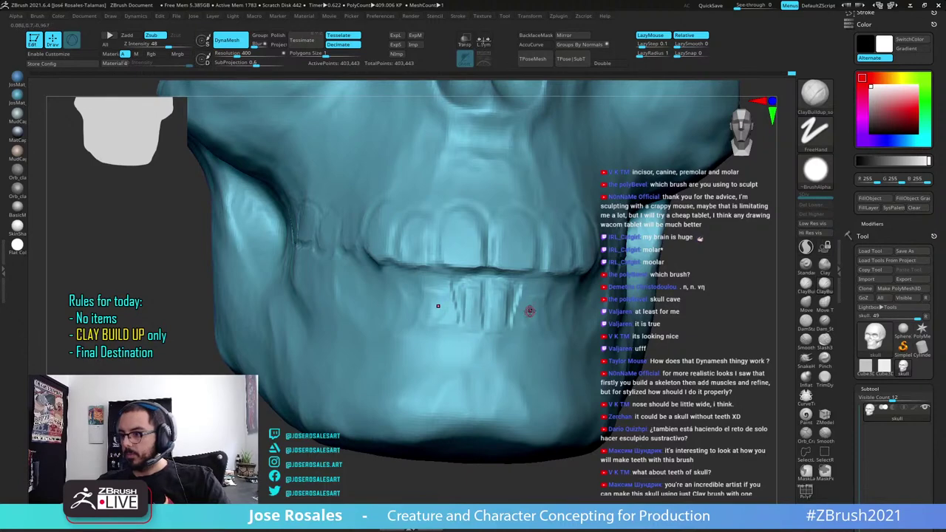
pyautogui.moveTo(530, 311); pyautogui.dragTo(505, 326, button='right')
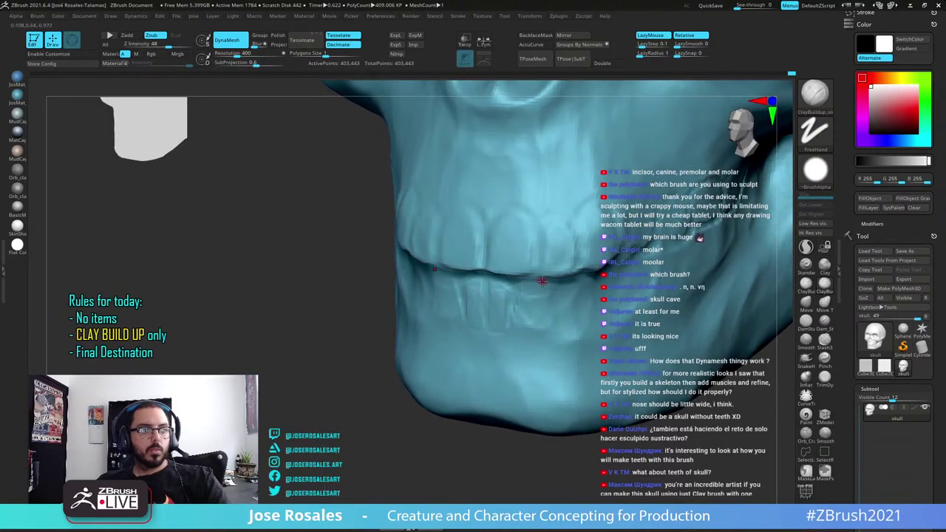
pyautogui.moveTo(532, 323); pyautogui.dragTo(532, 325)
# Outline the outer lower incisors beside the central pair and refine the surface around their roots
pyautogui.moveTo(534, 310); pyautogui.dragTo(511, 291, button='right')
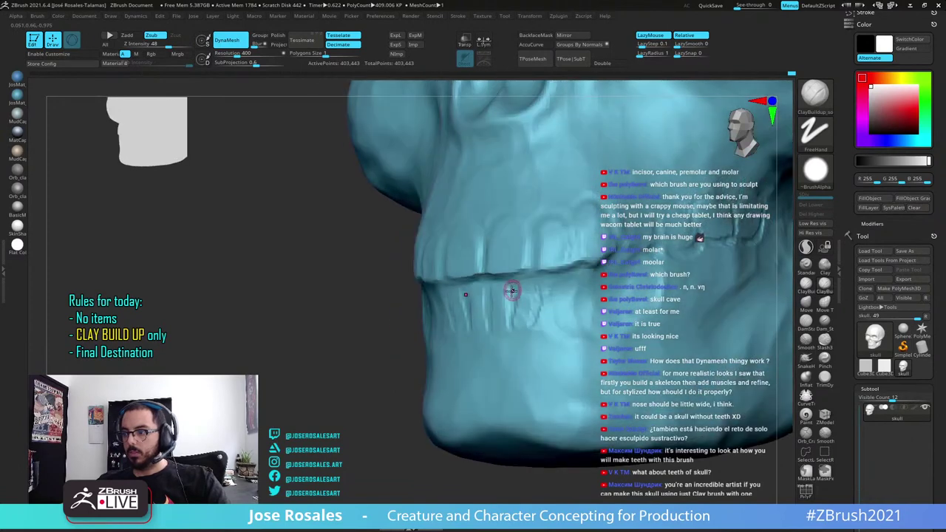
pyautogui.moveTo(512, 289)
pyautogui.mouseDown()
pyautogui.moveTo(537, 286)
pyautogui.moveTo(531, 321)
pyautogui.mouseUp()
pyautogui.moveTo(534, 331); pyautogui.dragTo(508, 339, button='right')
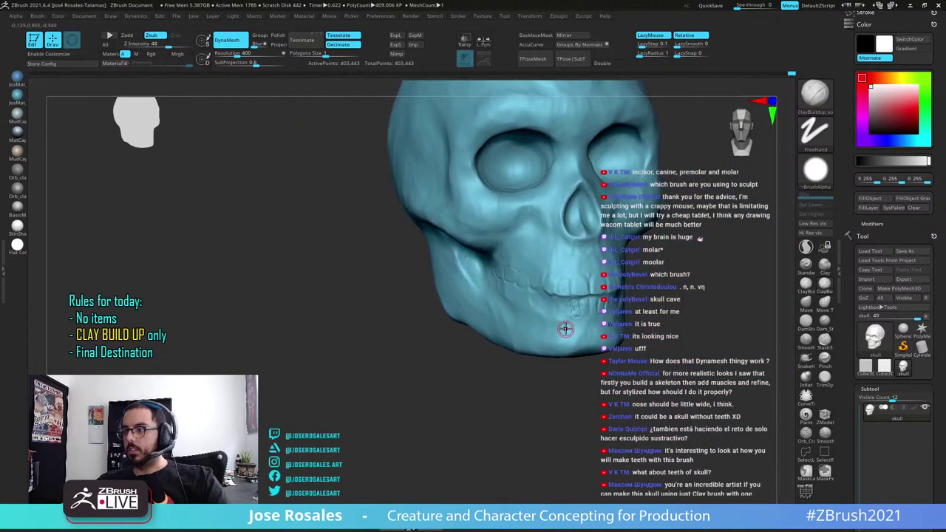
pyautogui.moveTo(566, 330)
pyautogui.mouseDown(button='right')
pyautogui.moveTo(591, 326)
pyautogui.moveTo(562, 316)
pyautogui.mouseUp(button='right')
pyautogui.moveTo(600, 319)
pyautogui.mouseDown()
pyautogui.moveTo(575, 323)
pyautogui.moveTo(588, 321)
pyautogui.mouseUp()
pyautogui.moveTo(570, 315); pyautogui.dragTo(590, 311, button='right')
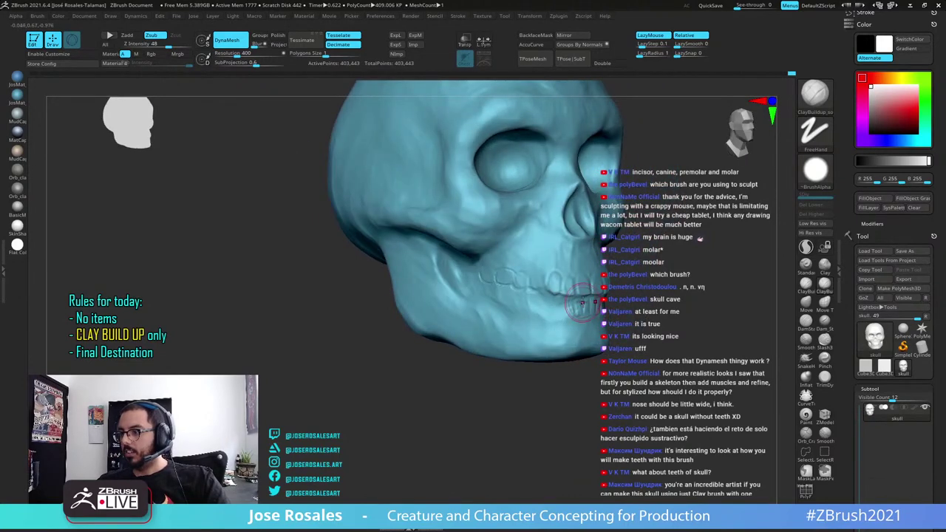
# Carve the outline of a lower molar beneath the bite line, directly under the upper molar on the jaw's side
pyautogui.moveTo(581, 308)
pyautogui.mouseDown(button='right')
pyautogui.moveTo(567, 312)
pyautogui.moveTo(547, 355)
pyautogui.moveTo(562, 329)
pyautogui.moveTo(603, 326)
pyautogui.mouseUp(button='right')
pyautogui.keyDown('ctrl'); pyautogui.moveTo(602, 326); pyautogui.dragTo(619, 317, button='right'); pyautogui.keyUp('ctrl')
pyautogui.moveTo(583, 295); pyautogui.dragTo(557, 303)
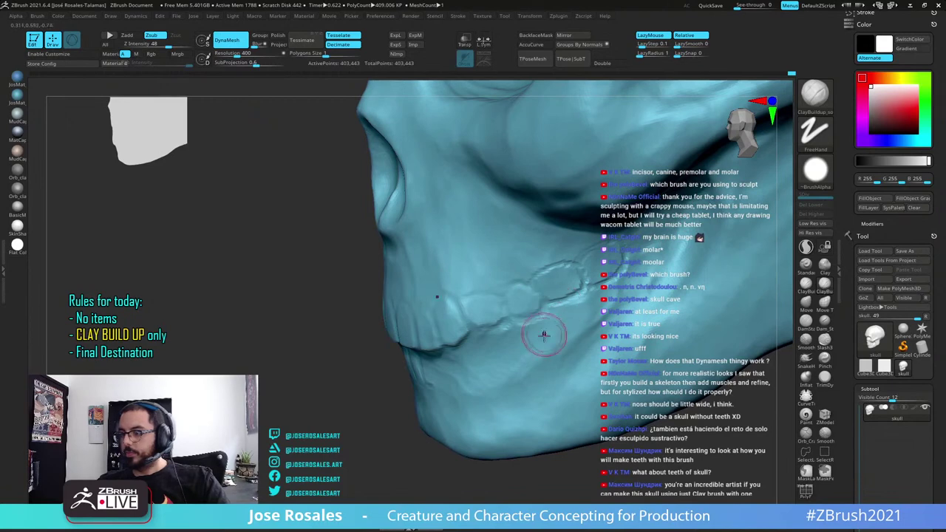
pyautogui.moveTo(581, 340)
pyautogui.mouseDown(button='right')
pyautogui.moveTo(531, 344)
pyautogui.moveTo(545, 336)
pyautogui.mouseUp(button='right')
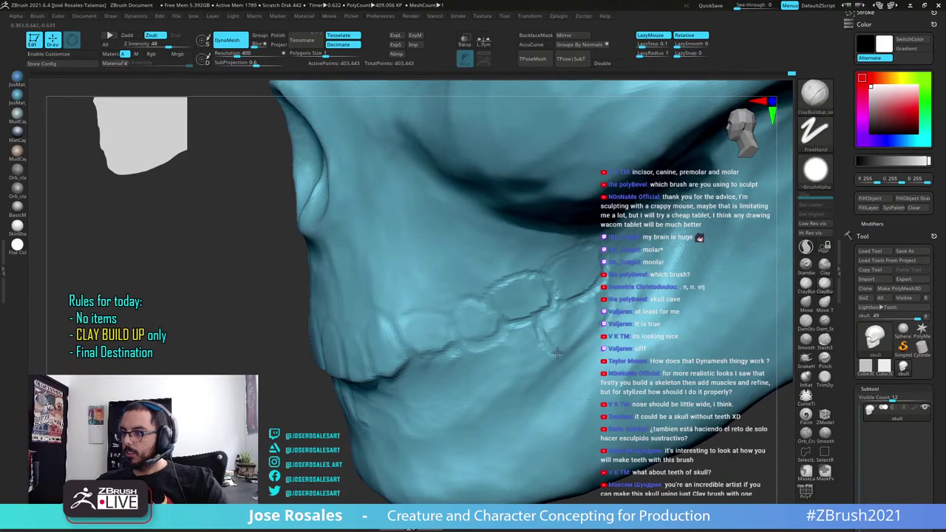
pyautogui.moveTo(554, 340); pyautogui.dragTo(494, 349, button='right')
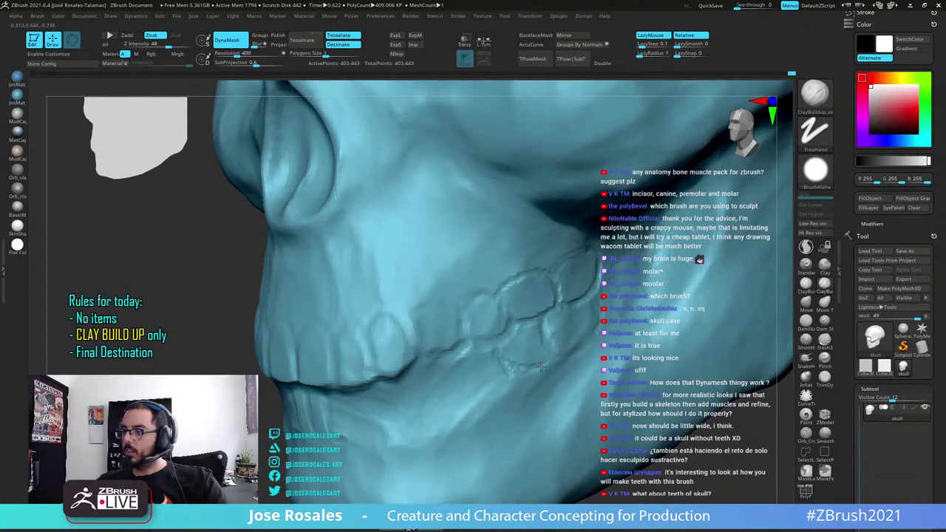
pyautogui.moveTo(556, 356)
pyautogui.mouseDown(button='right')
pyautogui.moveTo(547, 359)
pyautogui.moveTo(552, 352)
pyautogui.mouseUp(button='right')
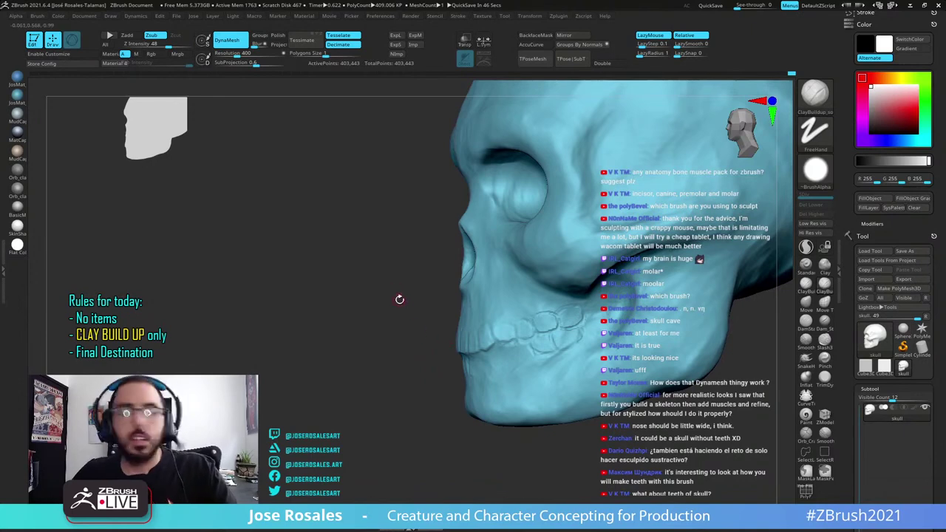
# Carve the recess beneath the cheekbone, between the rear molars and the upright branch of the jaw
pyautogui.moveTo(445, 297); pyautogui.dragTo(600, 299, button='right')
pyautogui.moveTo(390, 300); pyautogui.dragTo(411, 295, button='right')
pyautogui.keyDown('ctrl'); pyautogui.moveTo(412, 295); pyautogui.dragTo(476, 276, button='right'); pyautogui.keyUp('ctrl')
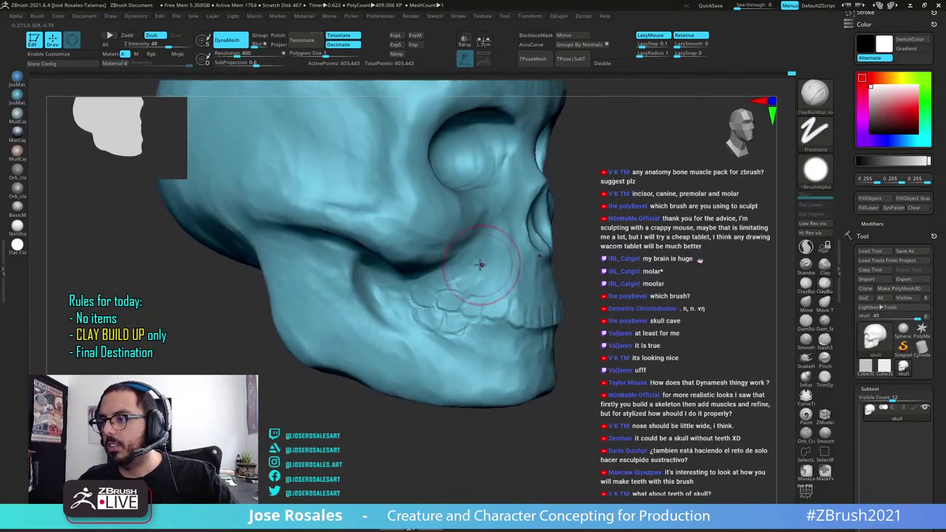
pyautogui.moveTo(486, 269)
pyautogui.mouseDown(button='right')
pyautogui.moveTo(459, 253)
pyautogui.moveTo(523, 280)
pyautogui.moveTo(436, 283)
pyautogui.mouseUp(button='right')
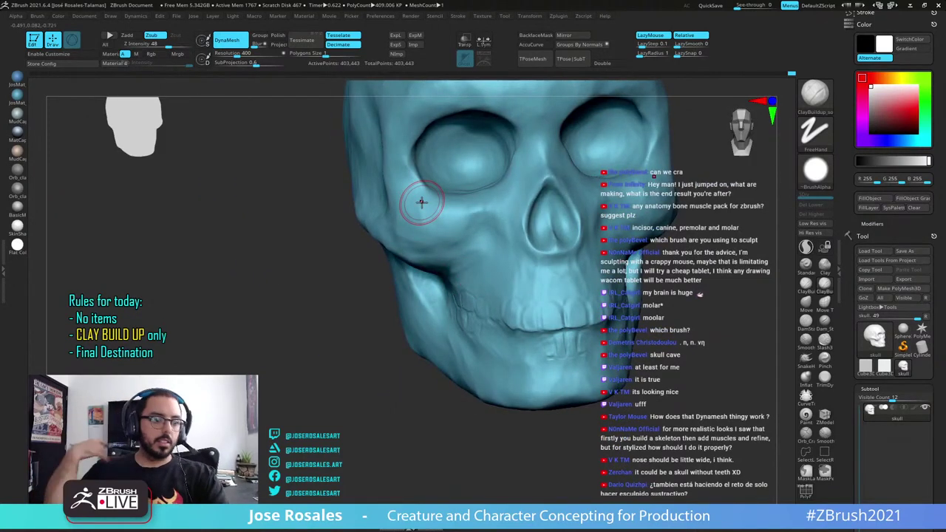
pyautogui.moveTo(335, 287)
pyautogui.mouseDown(button='right')
pyautogui.moveTo(392, 281)
pyautogui.moveTo(430, 293)
pyautogui.moveTo(387, 290)
pyautogui.mouseUp(button='right')
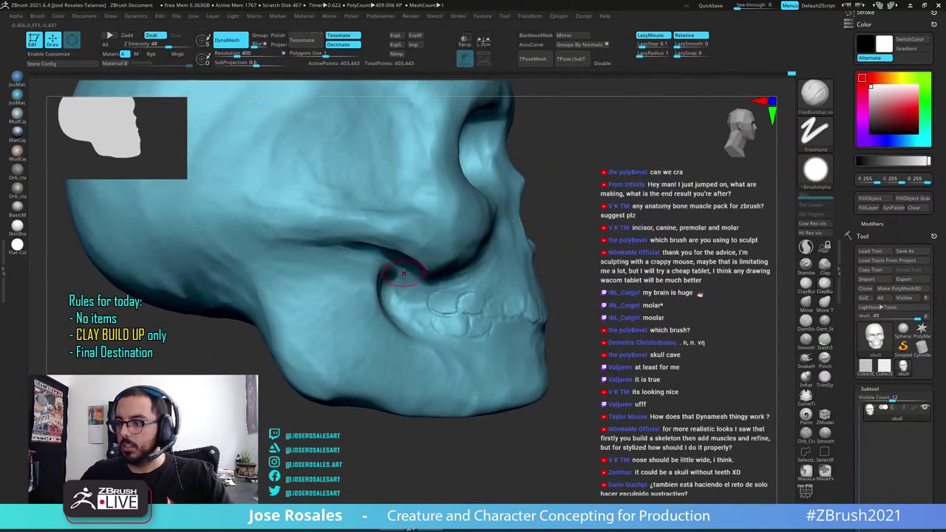
pyautogui.moveTo(403, 273); pyautogui.dragTo(399, 306)
pyautogui.moveTo(399, 273); pyautogui.dragTo(401, 330)
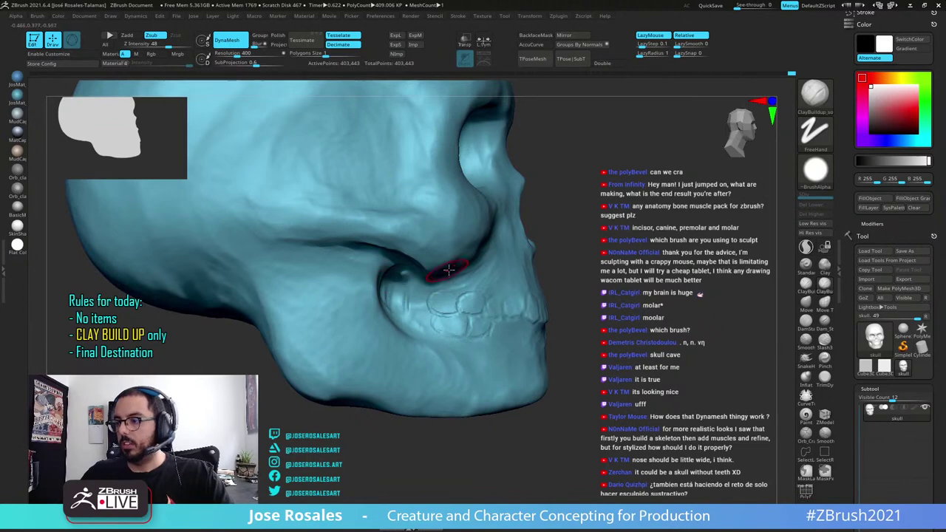
# Refine the hollow behind the molars along the inner edge of the jaw's upright branch, working from several angles
pyautogui.moveTo(542, 254); pyautogui.dragTo(329, 324, button='right')
pyautogui.moveTo(430, 334); pyautogui.dragTo(550, 322, button='right')
pyautogui.moveTo(410, 311); pyautogui.dragTo(408, 321)
pyautogui.moveTo(408, 320)
pyautogui.mouseDown(button='right')
pyautogui.moveTo(381, 314)
pyautogui.moveTo(484, 299)
pyautogui.mouseUp(button='right')
pyautogui.moveTo(391, 289)
pyautogui.keyDown('alt'); pyautogui.mouseDown(button='right')
pyautogui.moveTo(427, 298)
pyautogui.moveTo(431, 332)
pyautogui.mouseUp(button='right'); pyautogui.keyUp('alt')
pyautogui.moveTo(480, 255)
pyautogui.mouseDown(button='right')
pyautogui.moveTo(425, 235)
pyautogui.moveTo(509, 235)
pyautogui.mouseUp(button='right')
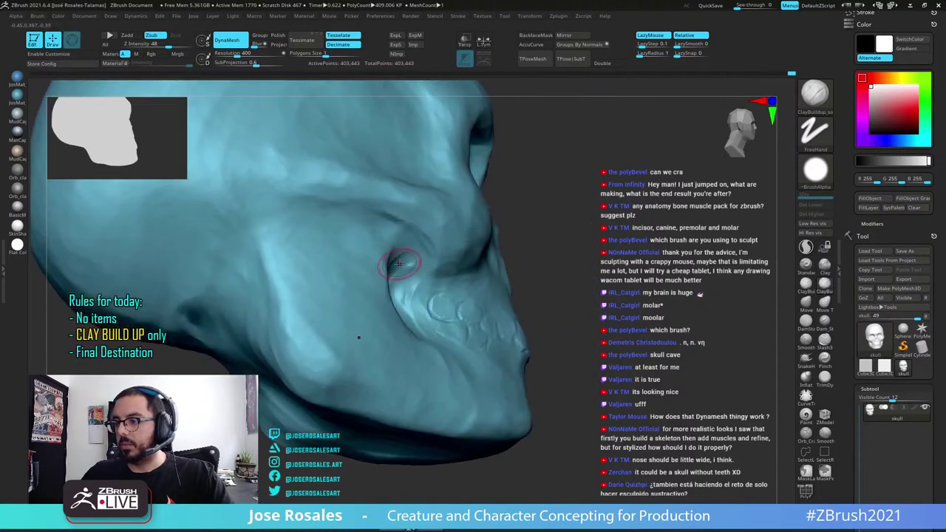
pyautogui.moveTo(424, 261)
pyautogui.mouseDown(button='right')
pyautogui.moveTo(398, 266)
pyautogui.moveTo(403, 278)
pyautogui.mouseUp(button='right')
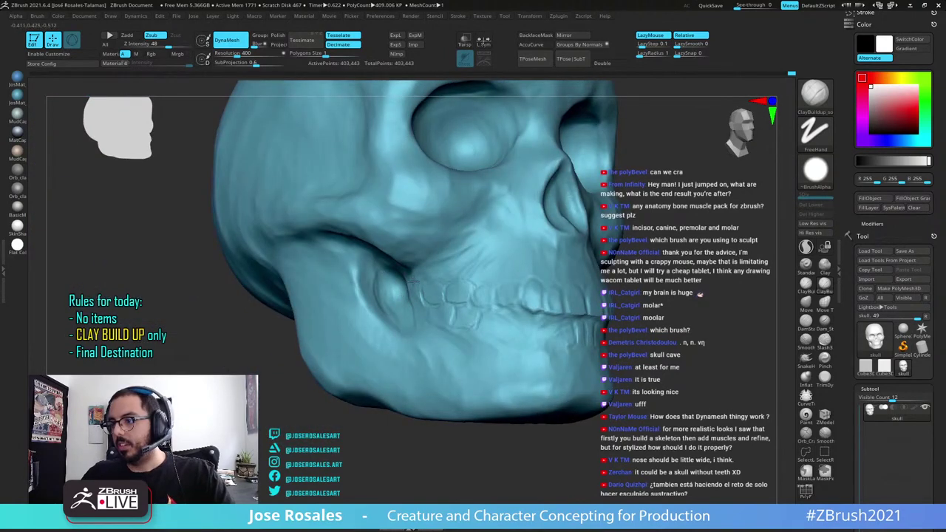
pyautogui.moveTo(427, 329); pyautogui.dragTo(433, 275, button='right')
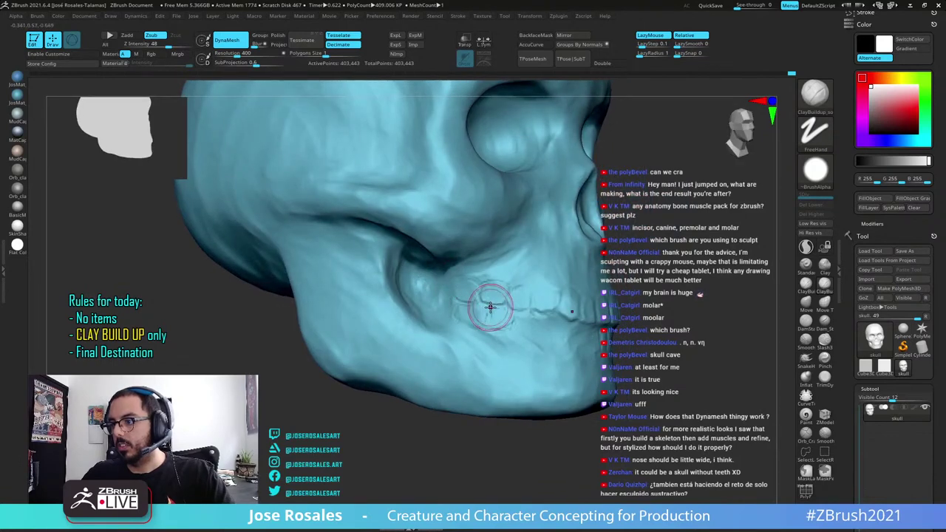
# Adjust the brush size and carve the vertical gap on the outer side of the central lower incisors
pyautogui.moveTo(490, 308); pyautogui.dragTo(471, 322, button='right')
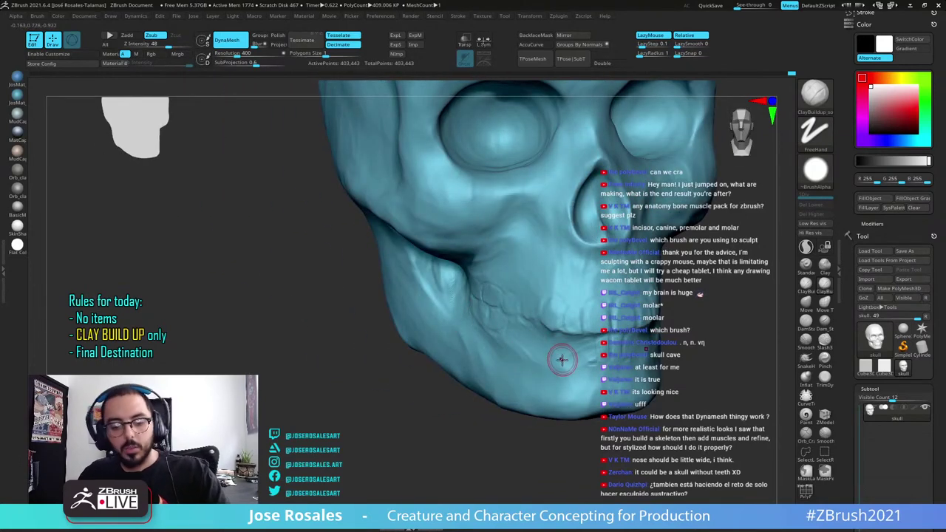
pyautogui.moveTo(589, 365); pyautogui.dragTo(591, 362)
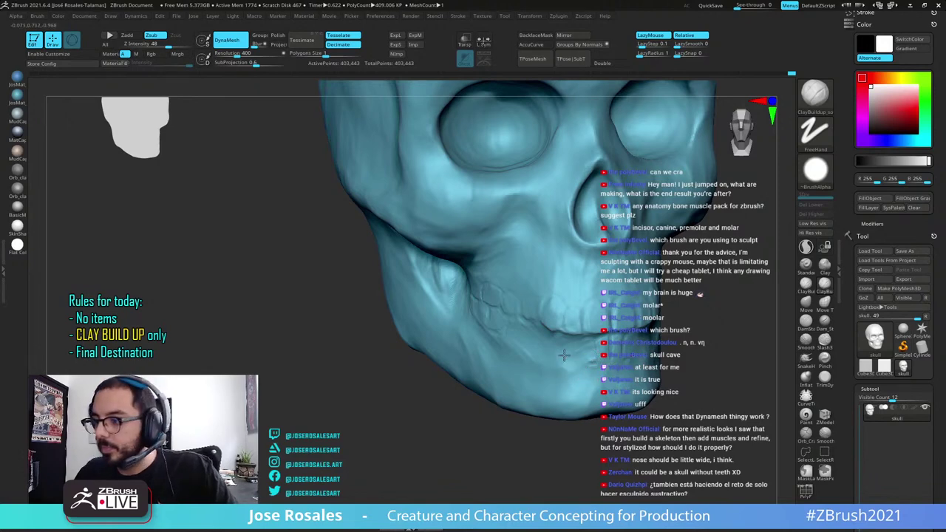
pyautogui.press('s')
pyautogui.moveTo(590, 361)
pyautogui.keyDown('alt'); pyautogui.mouseDown(button='right')
pyautogui.moveTo(517, 384)
pyautogui.moveTo(512, 372)
pyautogui.moveTo(517, 378)
pyautogui.moveTo(487, 376)
pyautogui.mouseUp(button='right'); pyautogui.keyUp('alt')
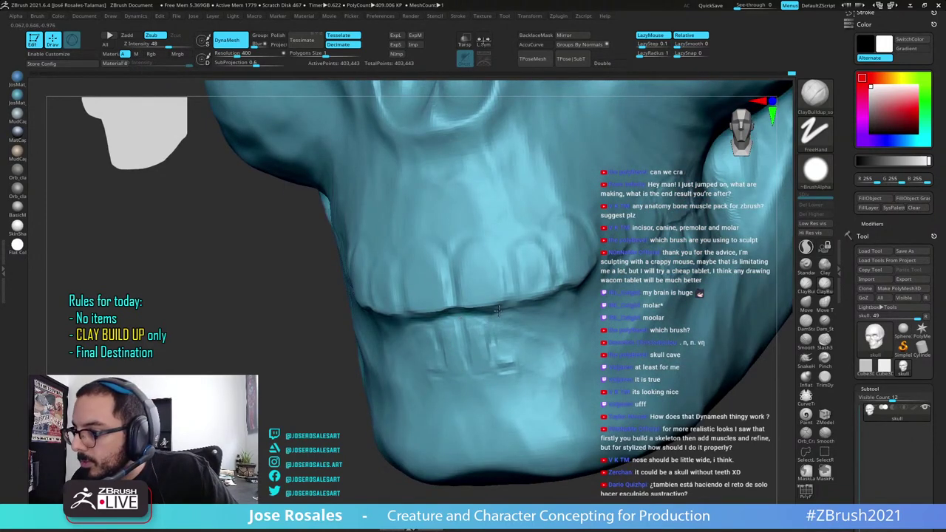
pyautogui.moveTo(498, 311); pyautogui.dragTo(495, 360)
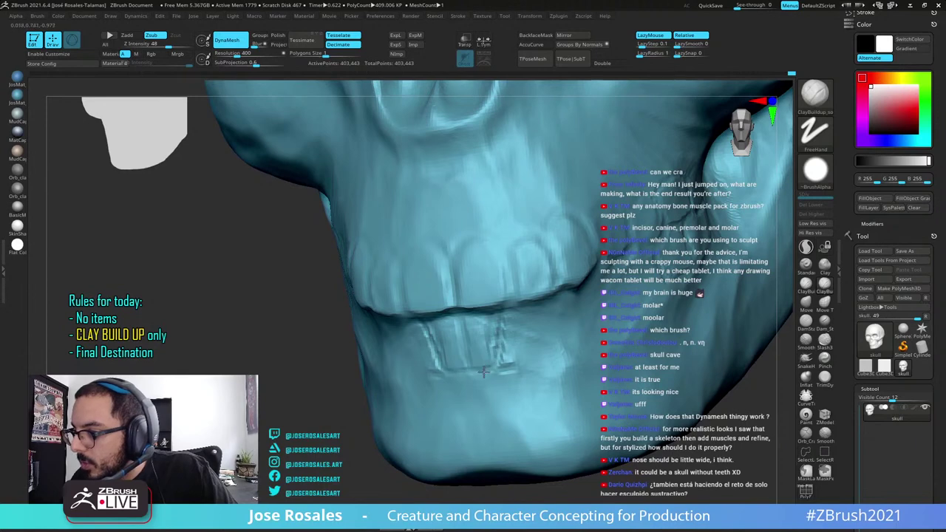
pyautogui.moveTo(488, 313); pyautogui.dragTo(591, 314, button='right')
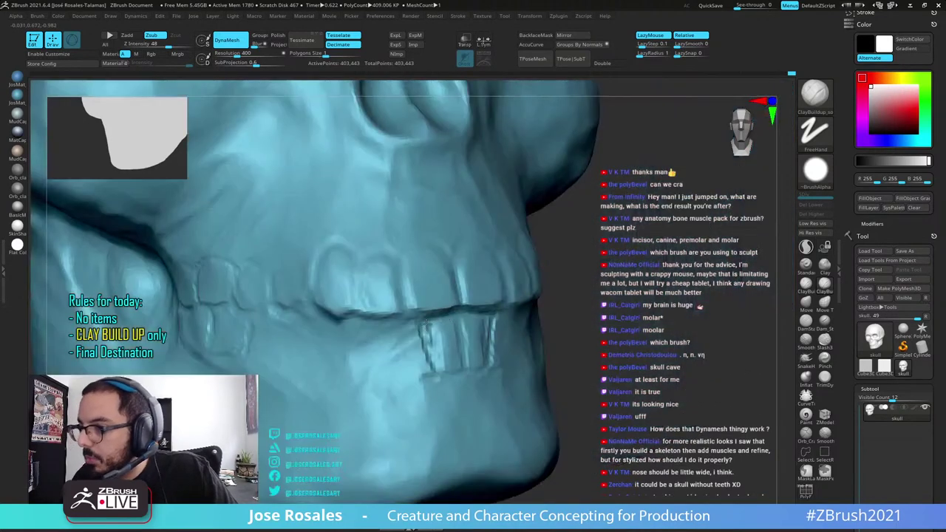
# Deepen the gap beside the central lower incisors and outline the lateral incisor from its root to the bite line
pyautogui.moveTo(436, 336); pyautogui.dragTo(434, 321, button='right')
pyautogui.moveTo(427, 332); pyautogui.dragTo(435, 369)
pyautogui.moveTo(437, 382); pyautogui.dragTo(344, 377, button='right')
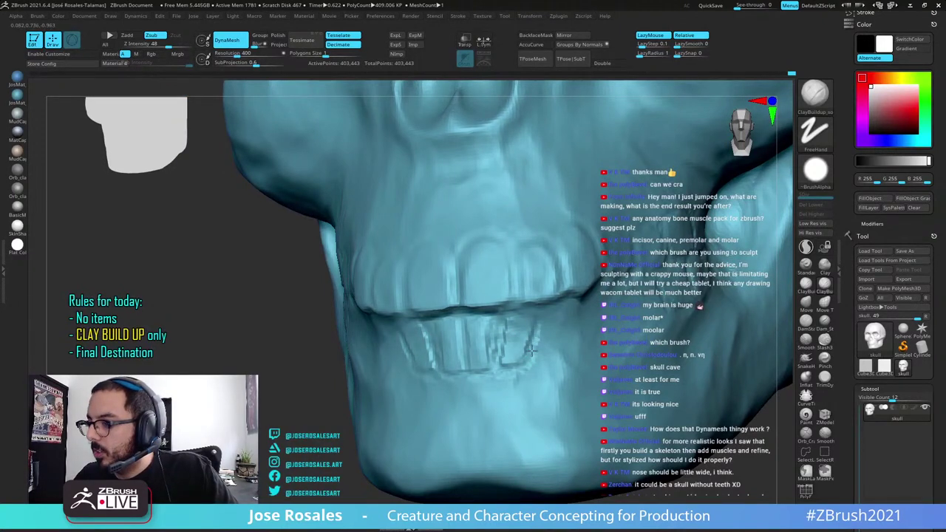
pyautogui.moveTo(517, 313)
pyautogui.mouseDown()
pyautogui.moveTo(528, 315)
pyautogui.moveTo(507, 316)
pyautogui.mouseUp()
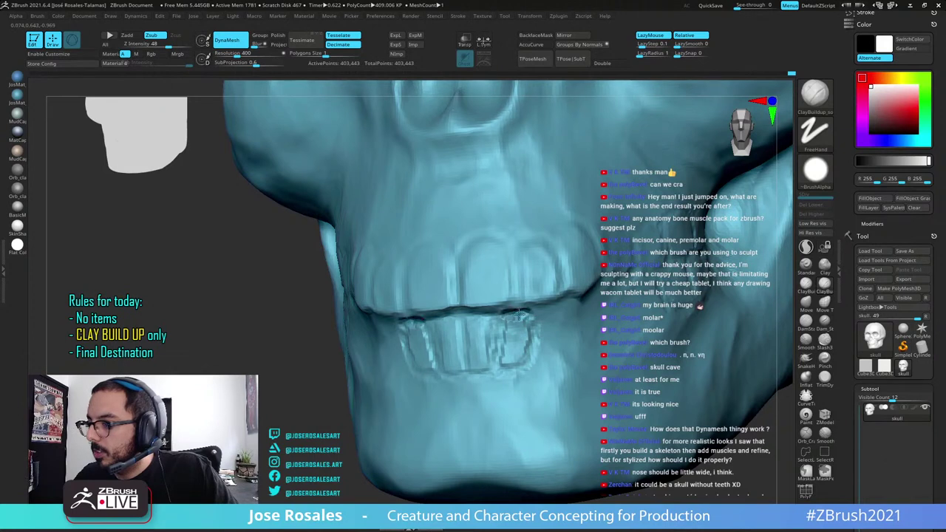
# Update the DynaMesh, deepen the bite line above the lower incisors and outline the lower canine
pyautogui.keyDown('ctrl'); pyautogui.moveTo(219, 350); pyautogui.dragTo(246, 388); pyautogui.keyUp('ctrl')
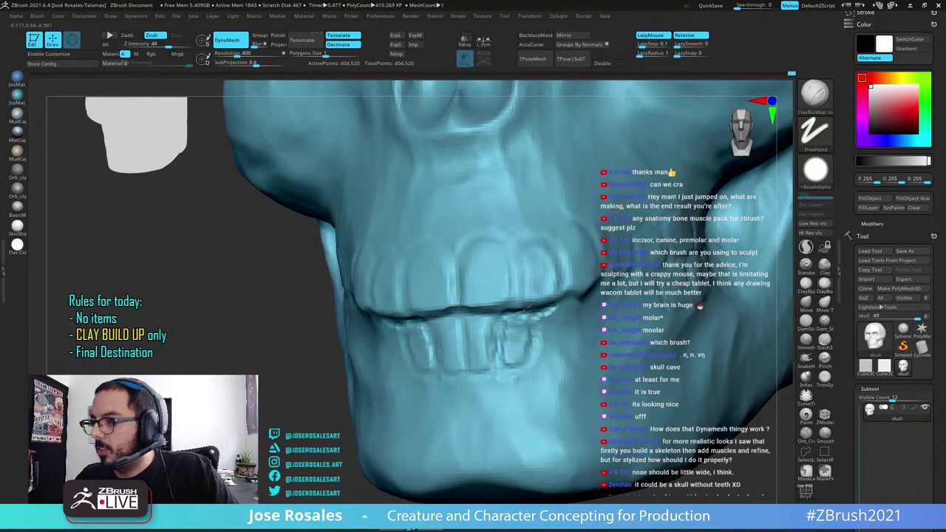
pyautogui.moveTo(510, 309); pyautogui.dragTo(517, 300)
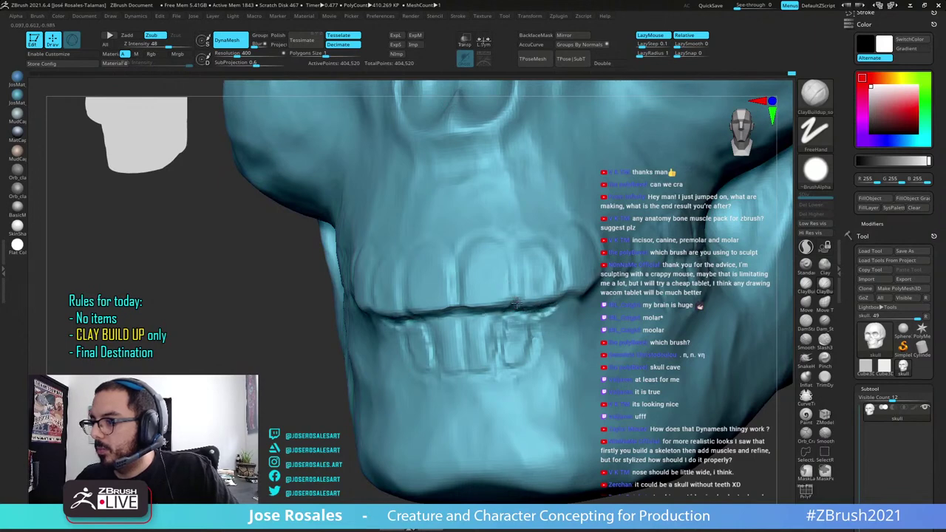
pyautogui.moveTo(542, 307); pyautogui.dragTo(523, 325, button='right')
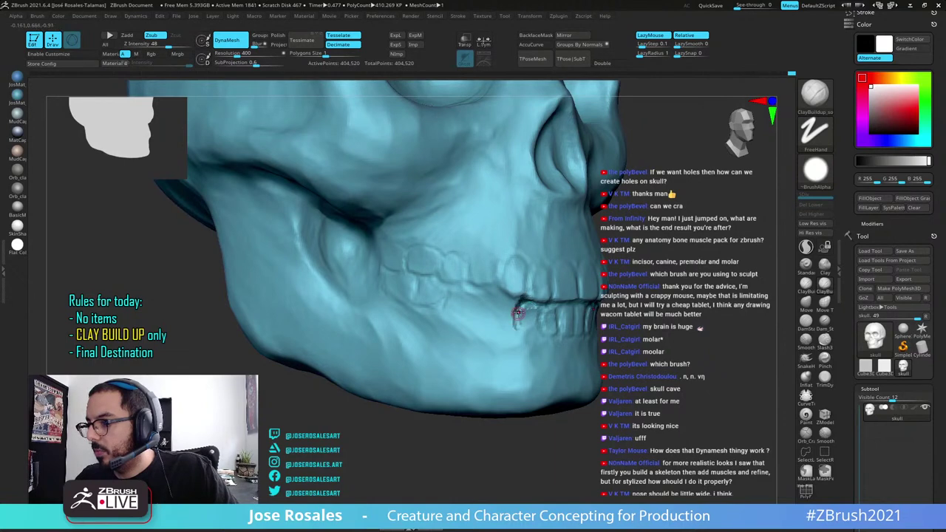
pyautogui.moveTo(518, 334); pyautogui.dragTo(534, 332, button='right')
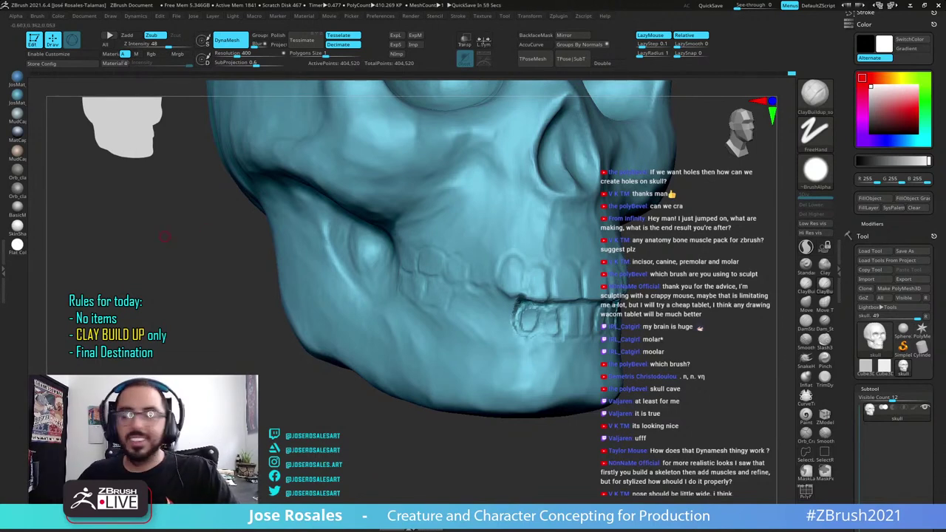
pyautogui.moveTo(532, 329); pyautogui.dragTo(528, 301, button='right')
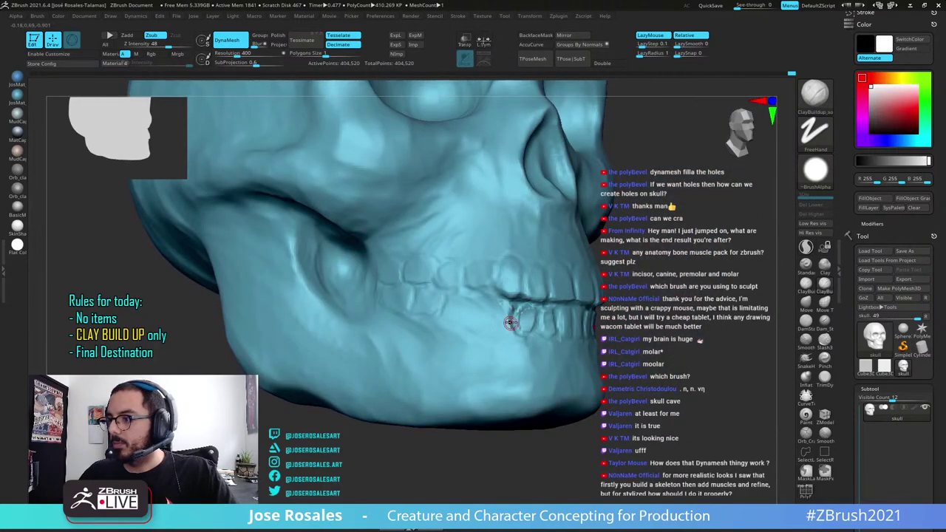
# Refine the lower canine's edges and the bite line above it from the front and the opposite side
pyautogui.moveTo(558, 323); pyautogui.dragTo(633, 322, button='right')
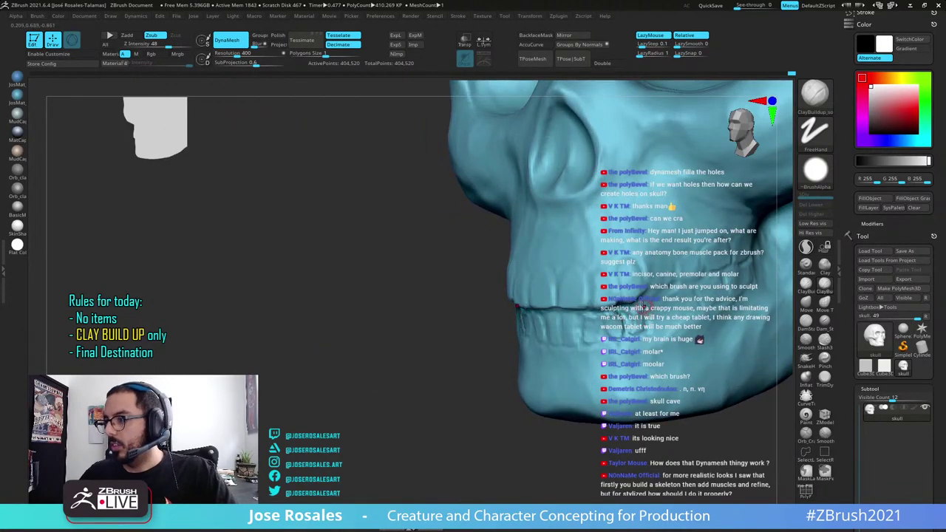
pyautogui.moveTo(517, 306); pyautogui.dragTo(567, 286, button='right')
pyautogui.moveTo(633, 317); pyautogui.dragTo(650, 311, button='right')
pyautogui.moveTo(653, 311)
pyautogui.mouseDown()
pyautogui.moveTo(702, 316)
pyautogui.moveTo(664, 314)
pyautogui.mouseUp()
pyautogui.moveTo(665, 314)
pyautogui.mouseDown(button='right')
pyautogui.moveTo(636, 314)
pyautogui.moveTo(588, 336)
pyautogui.moveTo(563, 316)
pyautogui.moveTo(561, 331)
pyautogui.moveTo(612, 326)
pyautogui.mouseUp(button='right')
pyautogui.moveTo(565, 317); pyautogui.dragTo(568, 336)
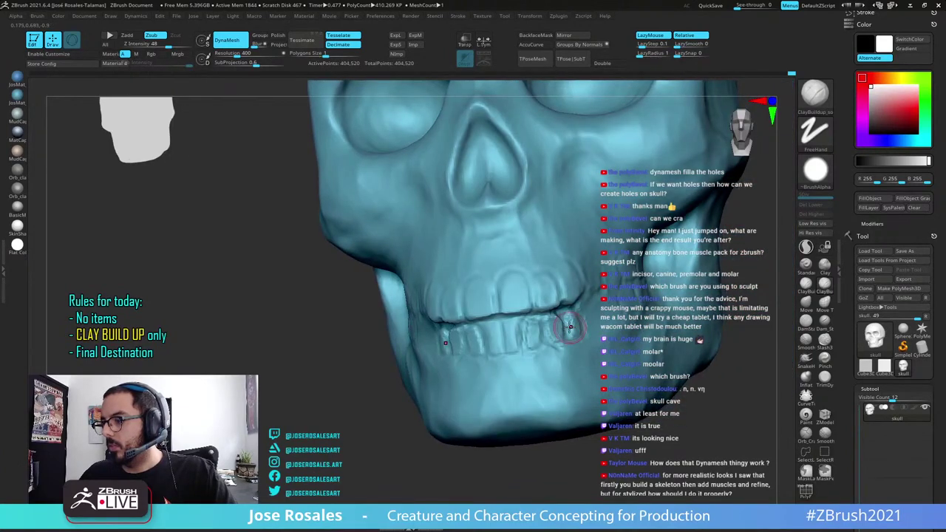
# Carve the gap behind the upper canine and outline the lower premolars between the lower canine and molar
pyautogui.moveTo(584, 325)
pyautogui.mouseDown(button='right')
pyautogui.moveTo(556, 316)
pyautogui.moveTo(584, 326)
pyautogui.moveTo(559, 338)
pyautogui.moveTo(441, 330)
pyautogui.mouseUp(button='right')
pyautogui.moveTo(556, 361); pyautogui.dragTo(543, 342, button='right')
pyautogui.keyDown('ctrl'); pyautogui.moveTo(480, 332); pyautogui.dragTo(426, 231, button='right'); pyautogui.keyUp('ctrl')
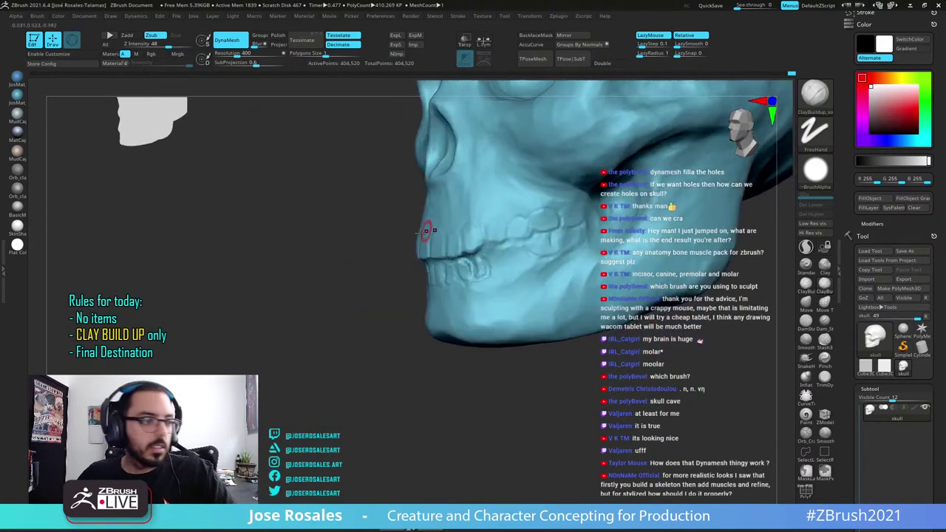
pyautogui.keyDown('ctrl'); pyautogui.moveTo(471, 274); pyautogui.dragTo(430, 320, button='right'); pyautogui.keyUp('ctrl')
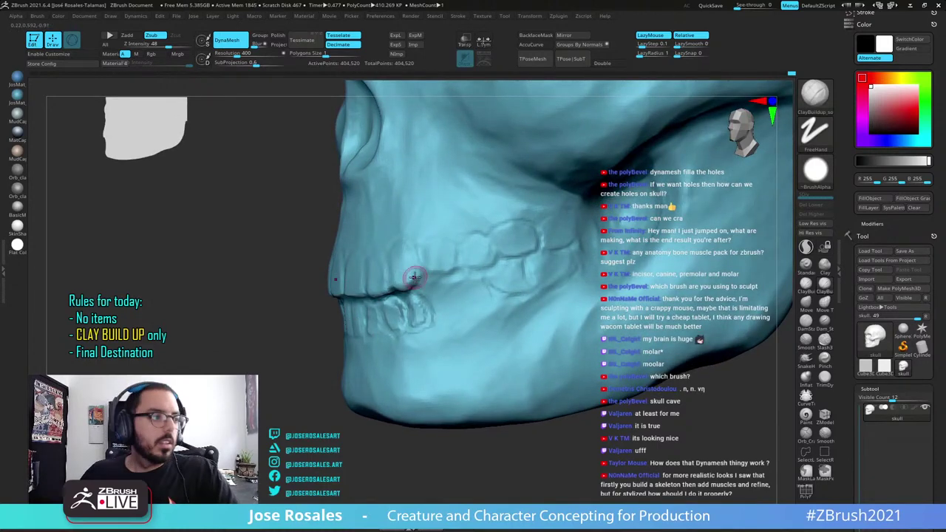
pyautogui.keyDown('ctrl'); pyautogui.moveTo(470, 291); pyautogui.dragTo(481, 311, button='right'); pyautogui.keyUp('ctrl')
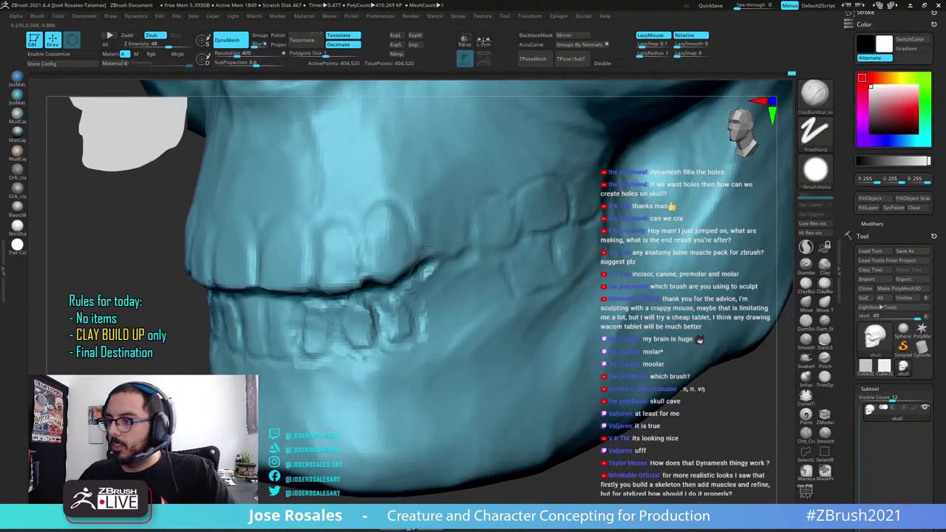
pyautogui.moveTo(422, 246); pyautogui.dragTo(424, 259)
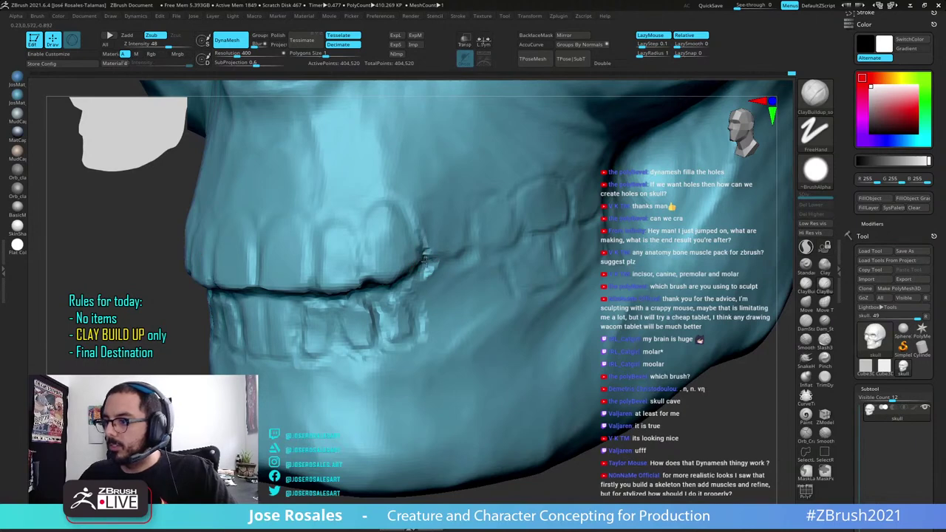
pyautogui.moveTo(452, 267)
pyautogui.keyDown('ctrl'); pyautogui.mouseDown(button='right')
pyautogui.moveTo(437, 261)
pyautogui.moveTo(435, 273)
pyautogui.mouseUp(button='right'); pyautogui.keyUp('ctrl')
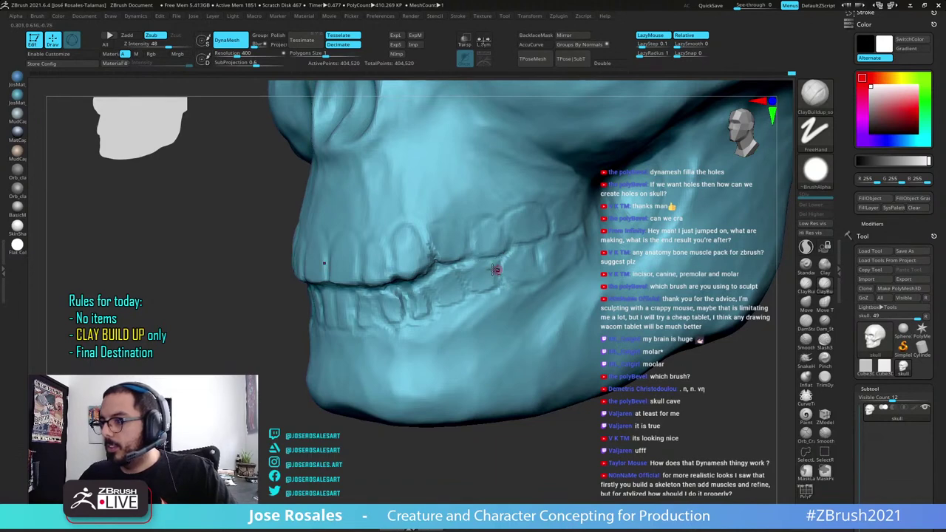
# Adjust the brush size and sharpen the gum arches and gaps around the upper incisors and canine
pyautogui.moveTo(496, 270); pyautogui.dragTo(412, 292, button='right')
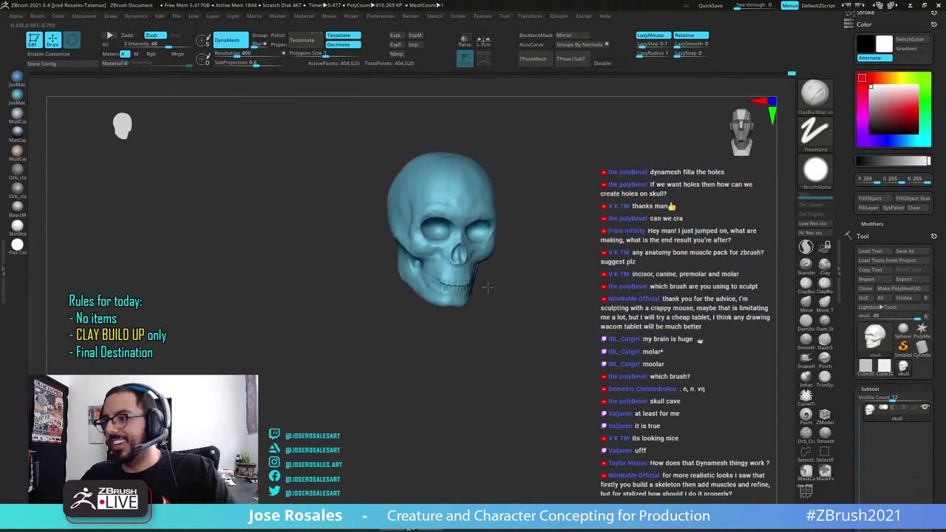
pyautogui.keyDown('ctrl'); pyautogui.moveTo(488, 286); pyautogui.dragTo(551, 266, button='right'); pyautogui.keyUp('ctrl')
pyautogui.moveTo(550, 265); pyautogui.dragTo(510, 255, button='right')
pyautogui.keyDown('ctrl'); pyautogui.moveTo(510, 255); pyautogui.dragTo(629, 188, button='right'); pyautogui.keyUp('ctrl')
pyautogui.moveTo(506, 270); pyautogui.dragTo(518, 272, button='right')
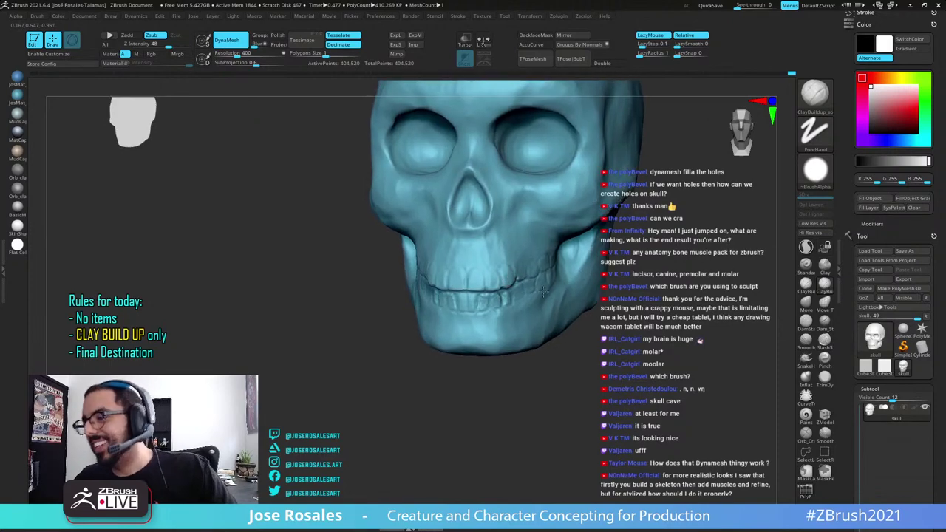
pyautogui.moveTo(414, 251)
pyautogui.keyDown('ctrl'); pyautogui.mouseDown(button='right')
pyautogui.moveTo(477, 286)
pyautogui.moveTo(461, 246)
pyautogui.mouseUp(button='right'); pyautogui.keyUp('ctrl')
pyautogui.press('s')
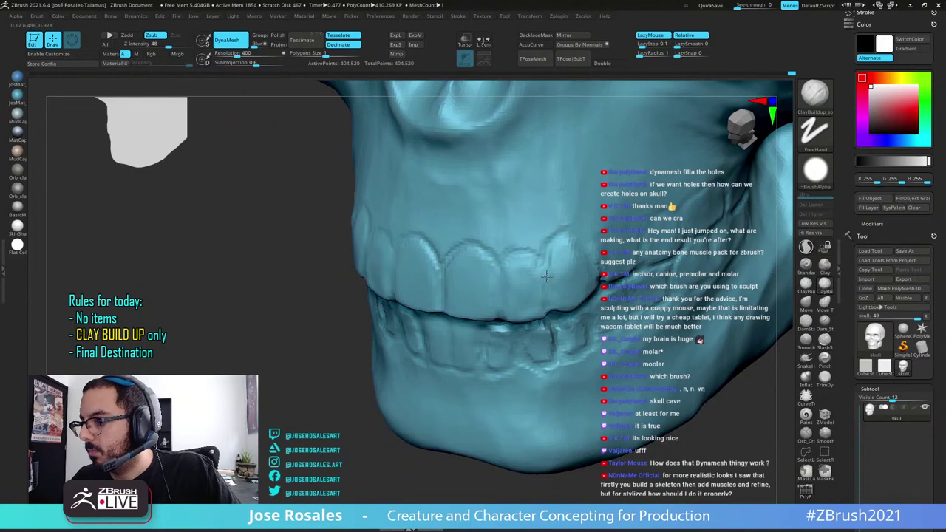
pyautogui.moveTo(534, 258); pyautogui.dragTo(561, 260, button='right')
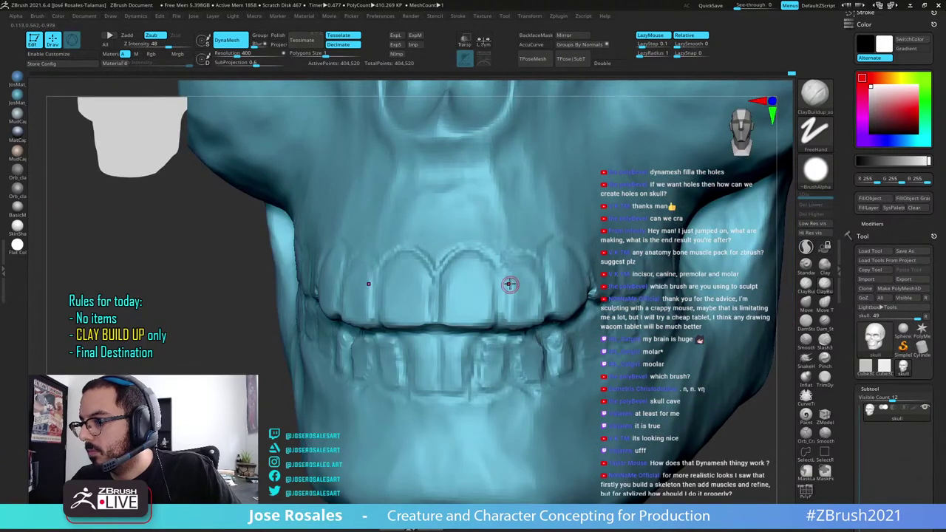
pyautogui.moveTo(509, 283); pyautogui.dragTo(499, 308)
pyautogui.moveTo(533, 314); pyautogui.dragTo(574, 258, button='right')
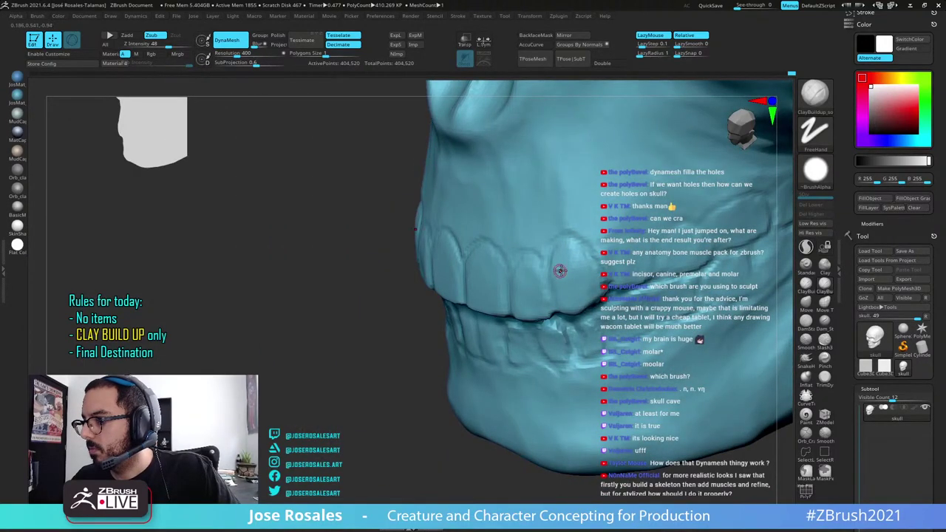
# Carve the gaps and gum arches that separate the upper premolars behind the canine on the opposite side
pyautogui.keyDown('ctrl'); pyautogui.moveTo(457, 260); pyautogui.dragTo(434, 293, button='right'); pyautogui.keyUp('ctrl')
pyautogui.keyDown('ctrl'); pyautogui.moveTo(434, 293); pyautogui.dragTo(465, 301, button='right'); pyautogui.keyUp('ctrl')
pyautogui.keyDown('ctrl'); pyautogui.moveTo(403, 247); pyautogui.dragTo(406, 278, button='right'); pyautogui.keyUp('ctrl')
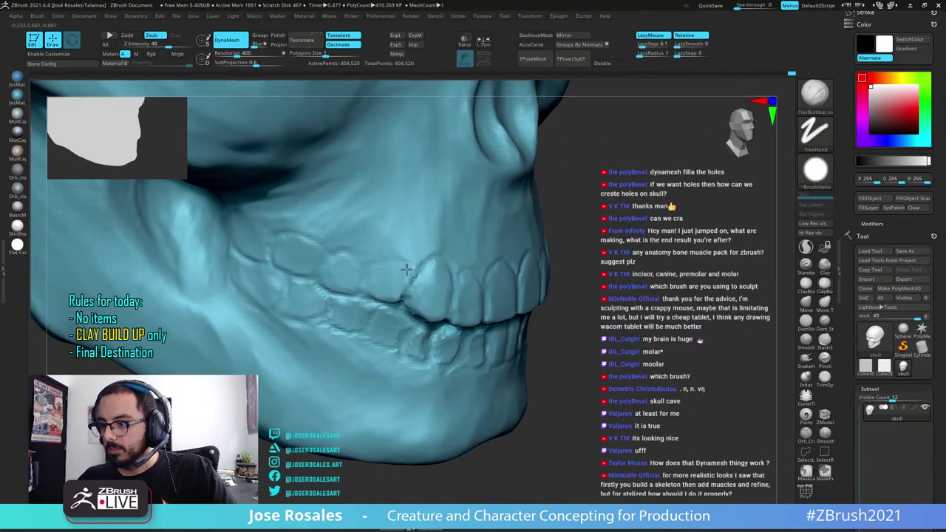
pyautogui.moveTo(347, 284); pyautogui.dragTo(322, 274, button='right')
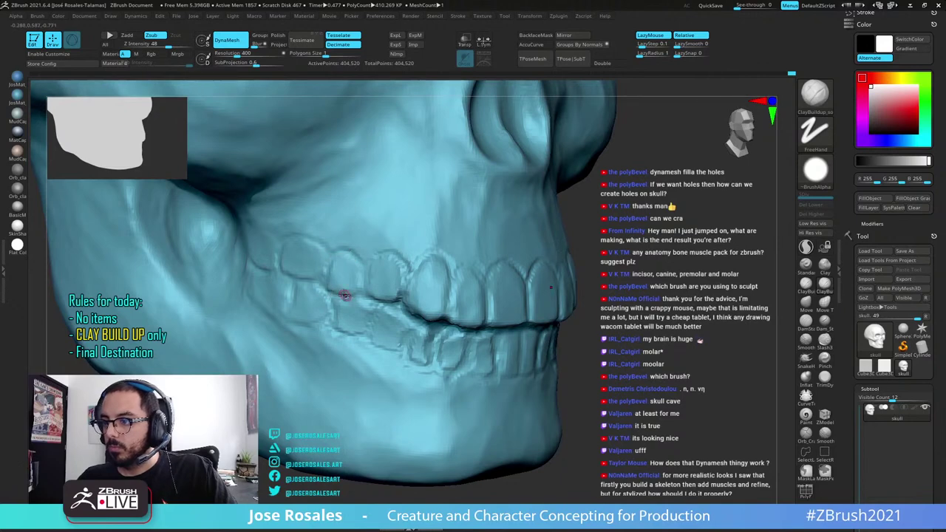
pyautogui.moveTo(389, 304)
pyautogui.mouseDown(button='right')
pyautogui.moveTo(369, 251)
pyautogui.moveTo(378, 311)
pyautogui.mouseUp(button='right')
# Examine the whole skull from the side, three-quarter and front views to judge its proportions and teeth
pyautogui.keyDown('ctrl'); pyautogui.moveTo(318, 312); pyautogui.dragTo(376, 211, button='right'); pyautogui.keyUp('ctrl')
pyautogui.moveTo(456, 170); pyautogui.dragTo(506, 199, button='right')
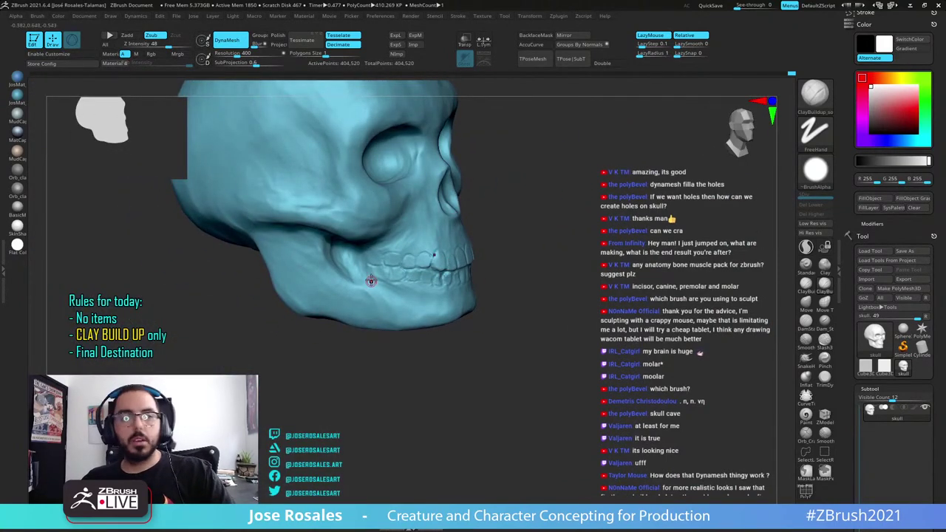
pyautogui.moveTo(439, 245); pyautogui.dragTo(393, 245, button='right')
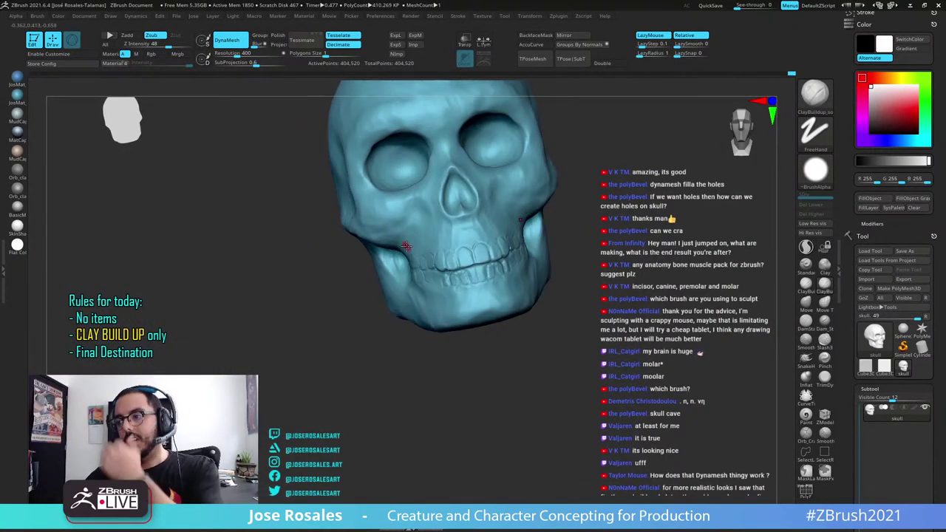
pyautogui.moveTo(546, 191); pyautogui.dragTo(534, 233, button='right')
pyautogui.moveTo(533, 233)
pyautogui.keyDown('shift'); pyautogui.mouseDown(button='right')
pyautogui.moveTo(549, 243)
pyautogui.moveTo(510, 262)
pyautogui.moveTo(470, 249)
pyautogui.moveTo(471, 281)
pyautogui.mouseUp(button='right'); pyautogui.keyUp('shift')
pyautogui.moveTo(471, 281)
pyautogui.mouseDown(button='right')
pyautogui.moveTo(436, 261)
pyautogui.moveTo(510, 262)
pyautogui.mouseUp(button='right')
pyautogui.press('s')
pyautogui.keyDown('ctrl'); pyautogui.moveTo(384, 287); pyautogui.dragTo(373, 319, button='right'); pyautogui.keyUp('ctrl')
pyautogui.moveTo(373, 319)
pyautogui.mouseDown(button='right')
pyautogui.moveTo(395, 325)
pyautogui.moveTo(428, 314)
pyautogui.moveTo(386, 262)
pyautogui.mouseUp(button='right')
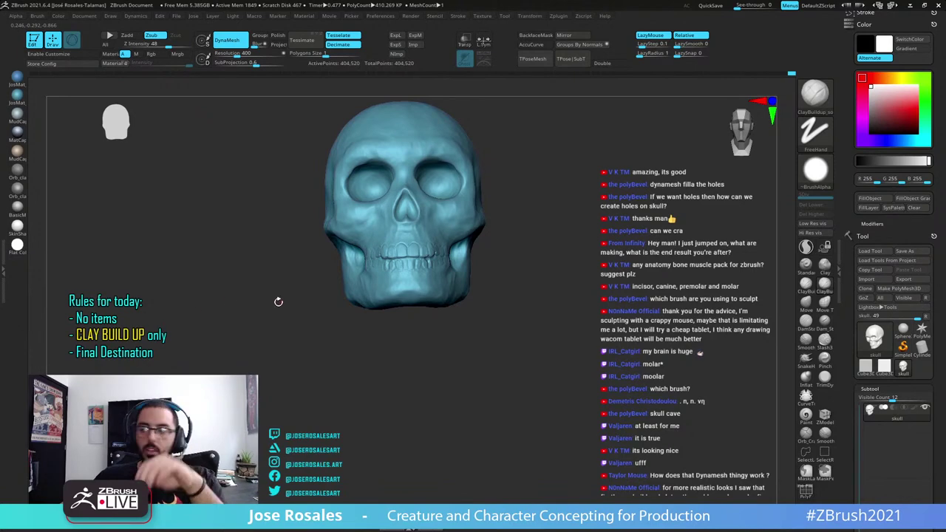
pyautogui.moveTo(278, 302); pyautogui.dragTo(317, 313, button='right')
pyautogui.moveTo(333, 258)
pyautogui.mouseDown(button='right')
pyautogui.moveTo(377, 256)
pyautogui.moveTo(315, 263)
pyautogui.mouseUp(button='right')
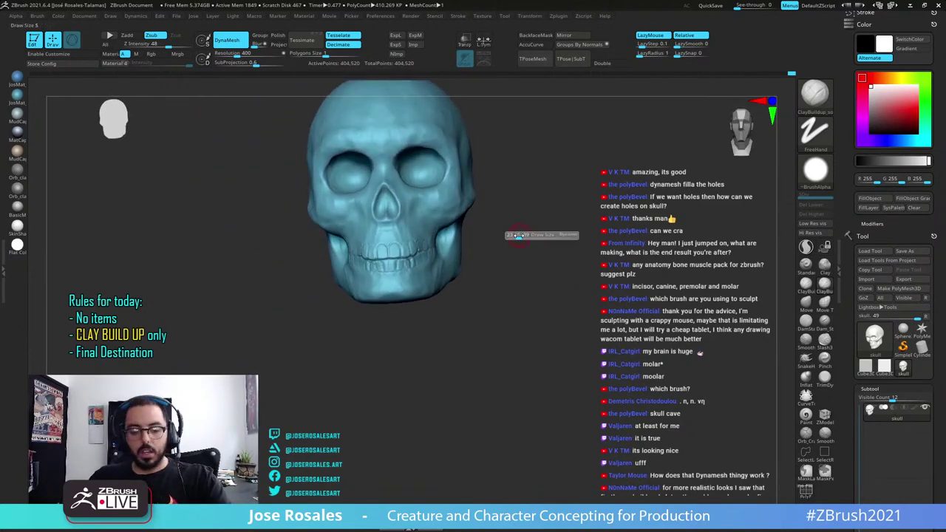
# Adjust the brush size and carve a stroke across the temple just above the cheekbone arch
pyautogui.moveTo(513, 222)
pyautogui.mouseDown(button='right')
pyautogui.moveTo(502, 261)
pyautogui.moveTo(410, 269)
pyautogui.moveTo(336, 240)
pyautogui.moveTo(397, 255)
pyautogui.moveTo(372, 260)
pyautogui.moveTo(458, 276)
pyautogui.moveTo(597, 264)
pyautogui.moveTo(383, 266)
pyautogui.mouseUp(button='right')
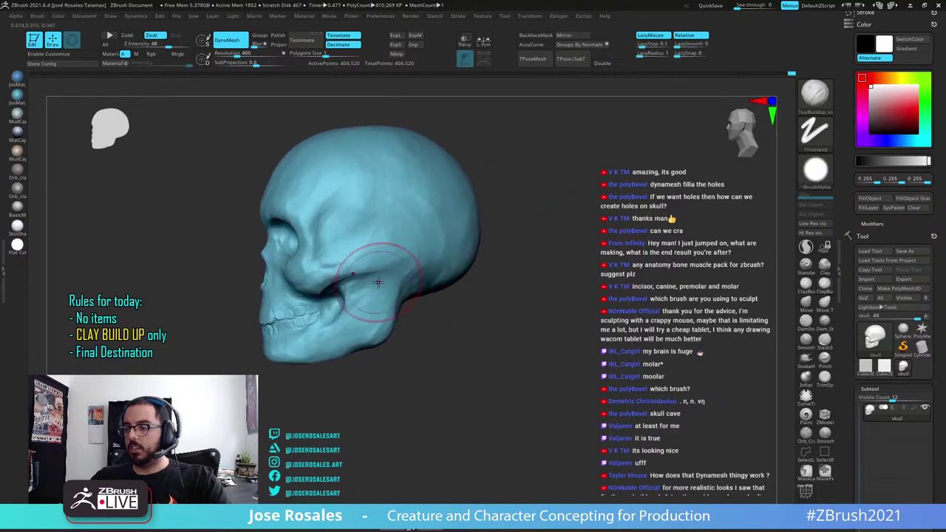
pyautogui.moveTo(556, 295)
pyautogui.keyDown('ctrl'); pyautogui.mouseDown(button='right')
pyautogui.moveTo(540, 287)
pyautogui.moveTo(517, 325)
pyautogui.mouseUp(button='right'); pyautogui.keyUp('ctrl')
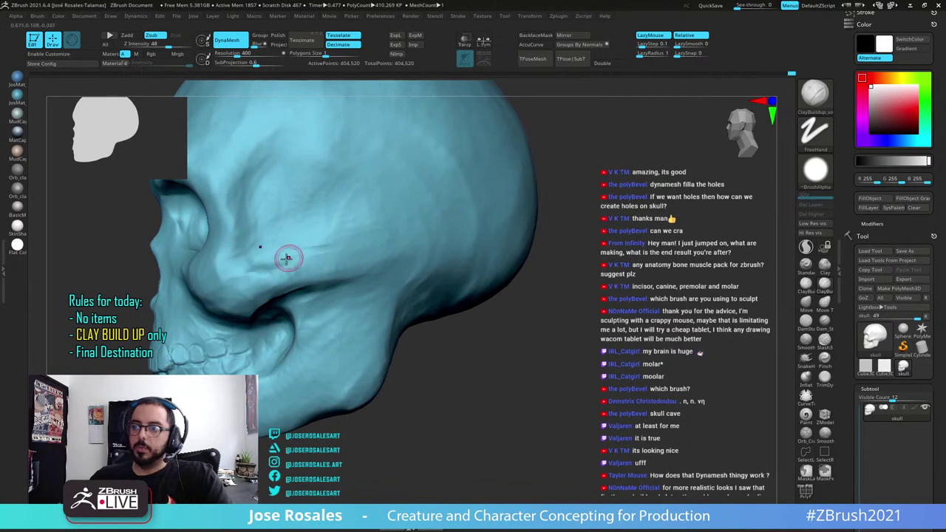
pyautogui.moveTo(291, 258); pyautogui.dragTo(350, 252)
# Examine the temple, cheekbone arch and cranium profile from side and three-quarter views
pyautogui.moveTo(395, 228)
pyautogui.keyDown('ctrl'); pyautogui.mouseDown(button='right')
pyautogui.moveTo(346, 241)
pyautogui.moveTo(380, 226)
pyautogui.moveTo(477, 287)
pyautogui.moveTo(436, 318)
pyautogui.moveTo(413, 377)
pyautogui.mouseUp(button='right'); pyautogui.keyUp('ctrl')
pyautogui.keyDown('alt'); pyautogui.moveTo(128, 283); pyautogui.dragTo(198, 294, button='right'); pyautogui.keyUp('alt')
pyautogui.keyDown('ctrl'); pyautogui.moveTo(333, 329); pyautogui.dragTo(321, 285, button='right'); pyautogui.keyUp('ctrl')
pyautogui.moveTo(347, 310); pyautogui.dragTo(255, 340, button='right')
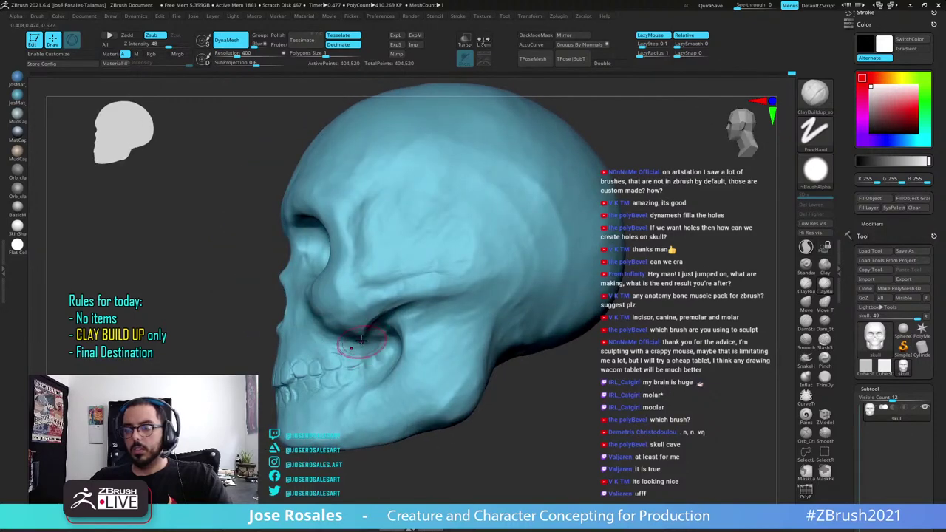
pyautogui.moveTo(353, 333); pyautogui.dragTo(374, 274, button='right')
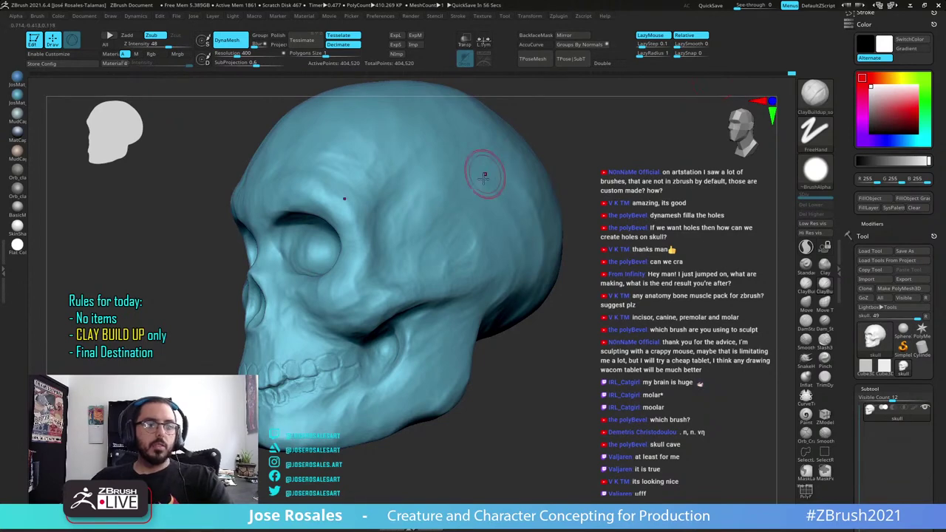
pyautogui.keyDown('alt'); pyautogui.moveTo(484, 179); pyautogui.dragTo(386, 173, button='right'); pyautogui.keyUp('alt')
pyautogui.moveTo(569, 172); pyautogui.dragTo(408, 251, button='right')
pyautogui.moveTo(456, 158); pyautogui.dragTo(365, 222, button='right')
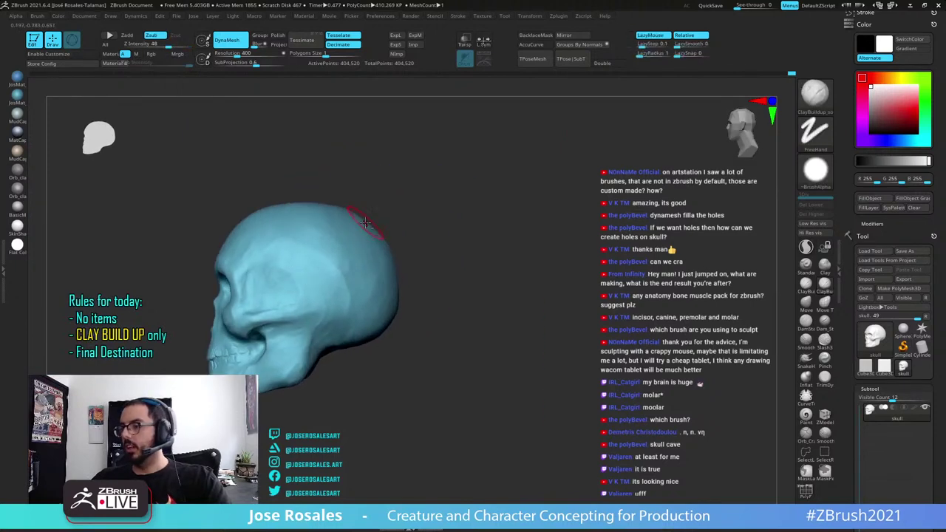
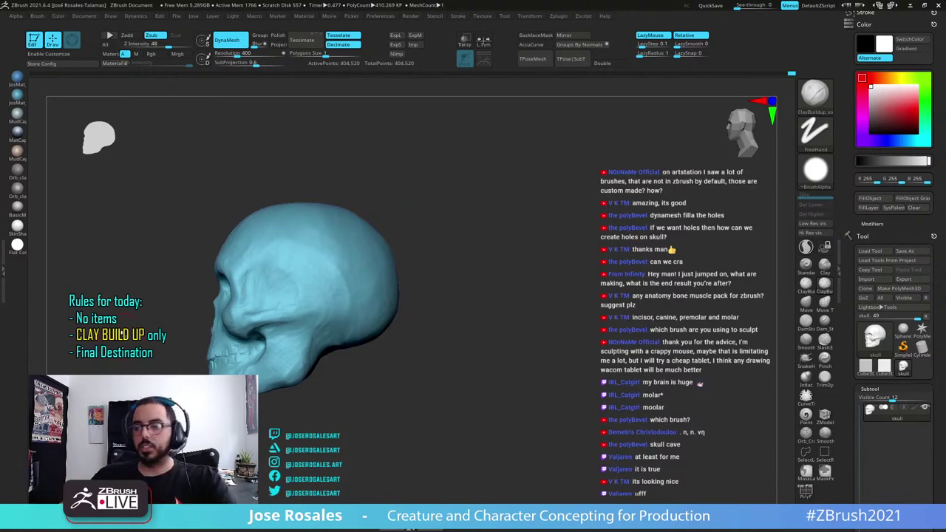
# Browse the sculpting brush palette, including the brushes starting with I, and the brush folders in LightBox
pyautogui.keyDown('alt'); pyautogui.moveTo(374, 288); pyautogui.dragTo(423, 294, button='right'); pyautogui.keyUp('alt')
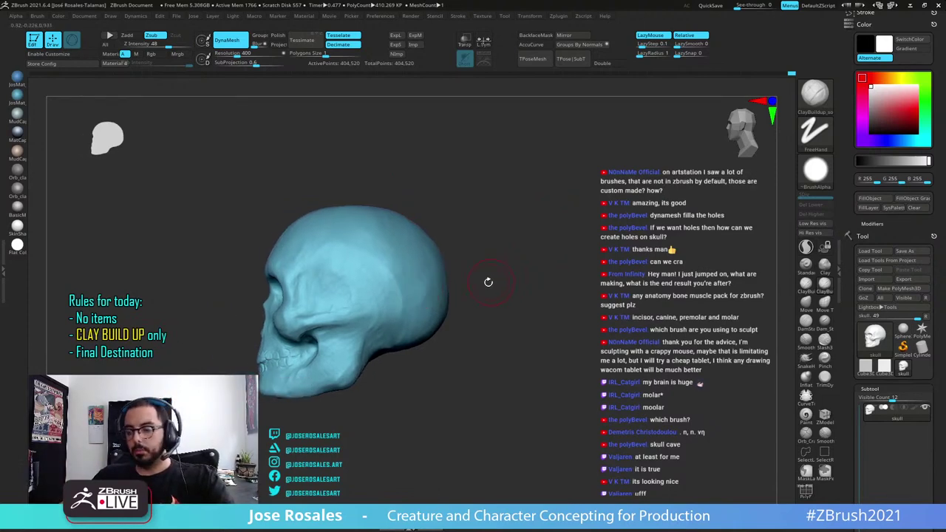
pyautogui.press('b')
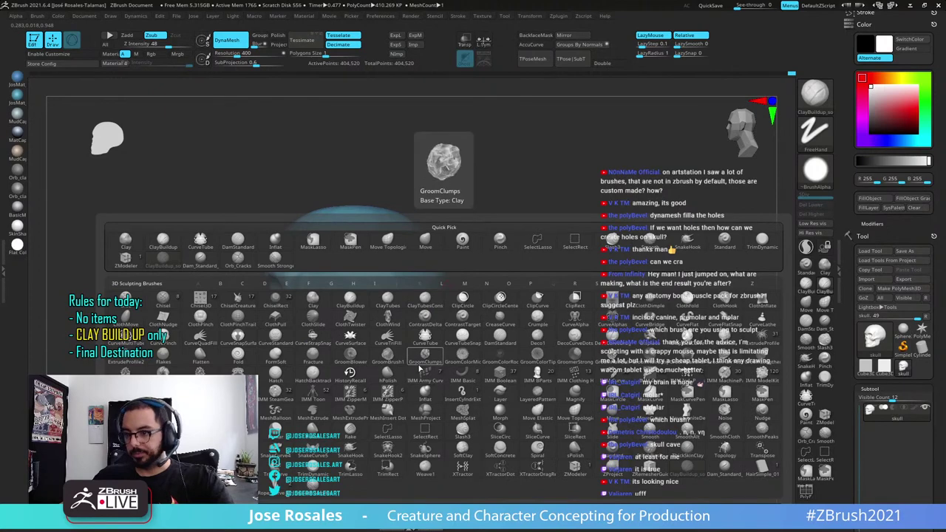
pyautogui.press('i')
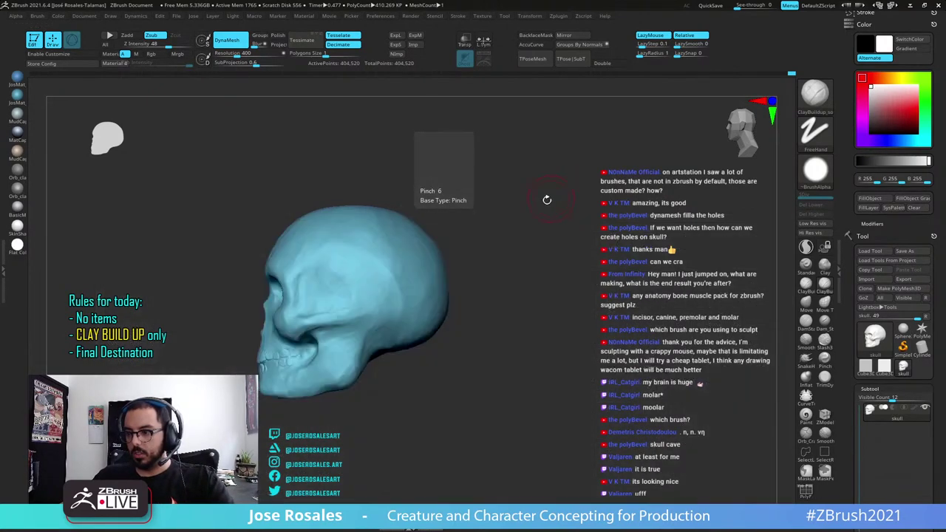
pyautogui.press('b')
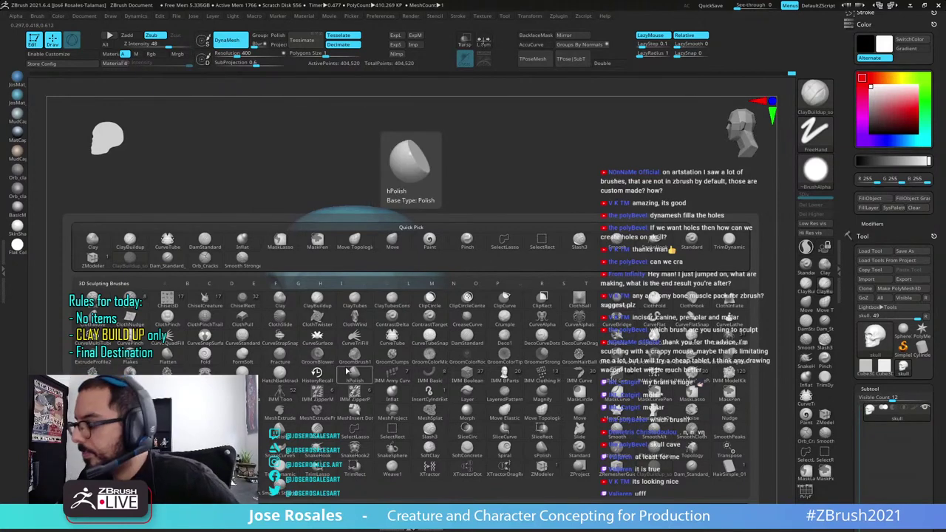
pyautogui.press('i')
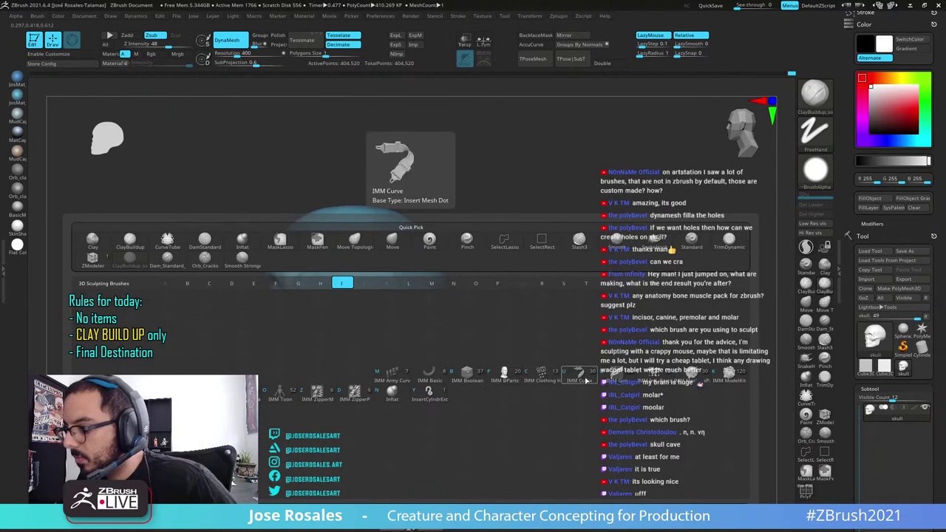
pyautogui.press(',')
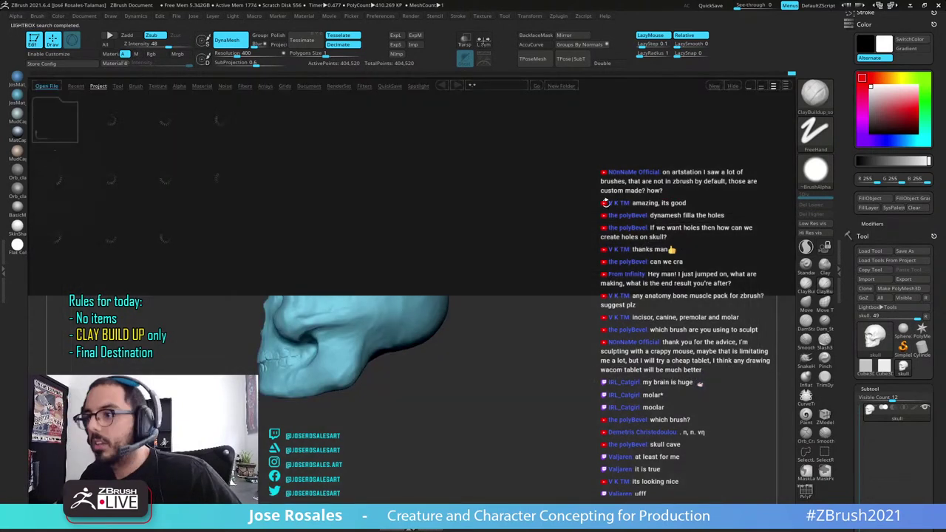
pyautogui.click(136, 86)
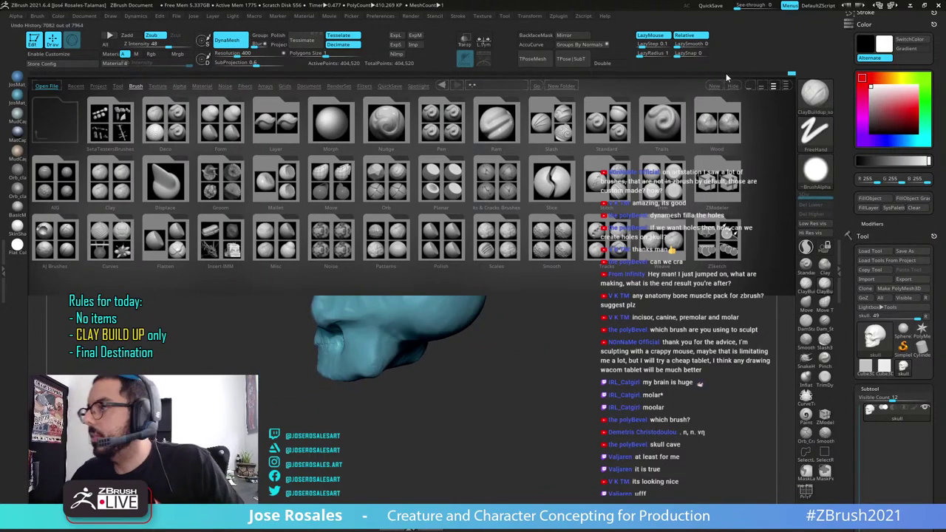
# Try to turn a round masked area on the side of the skull into a polygroup with the polyframe displayed
pyautogui.keyDown('ctrl'); pyautogui.moveTo(391, 265); pyautogui.dragTo(403, 303); pyautogui.keyUp('ctrl')
pyautogui.moveTo(572, 255)
pyautogui.mouseDown()
pyautogui.moveTo(481, 257)
pyautogui.moveTo(553, 233)
pyautogui.moveTo(560, 242)
pyautogui.mouseUp()
pyautogui.hotkey('shift', 'f')
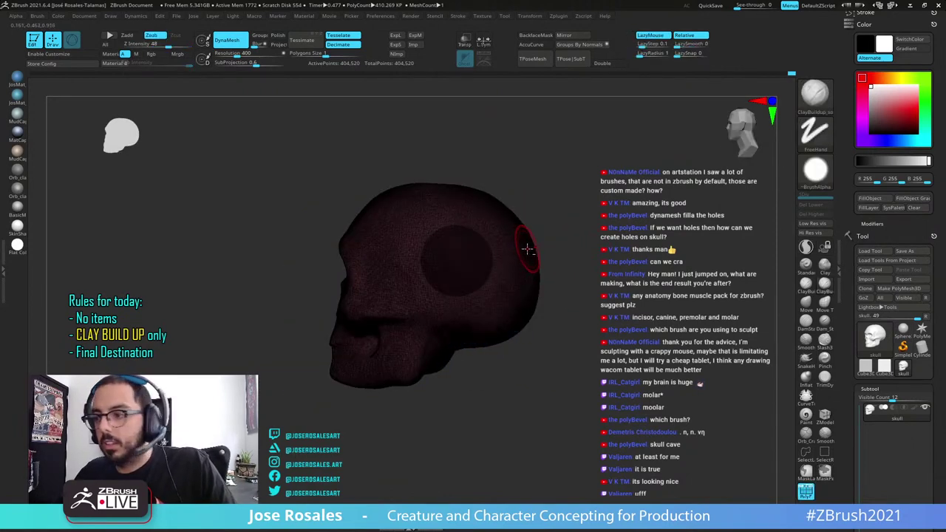
pyautogui.hotkey('ctrl', 'w')
pyautogui.keyDown('alt'); pyautogui.moveTo(565, 254); pyautogui.dragTo(552, 266); pyautogui.keyUp('alt')
pyautogui.hotkey('ctrl', 'z')
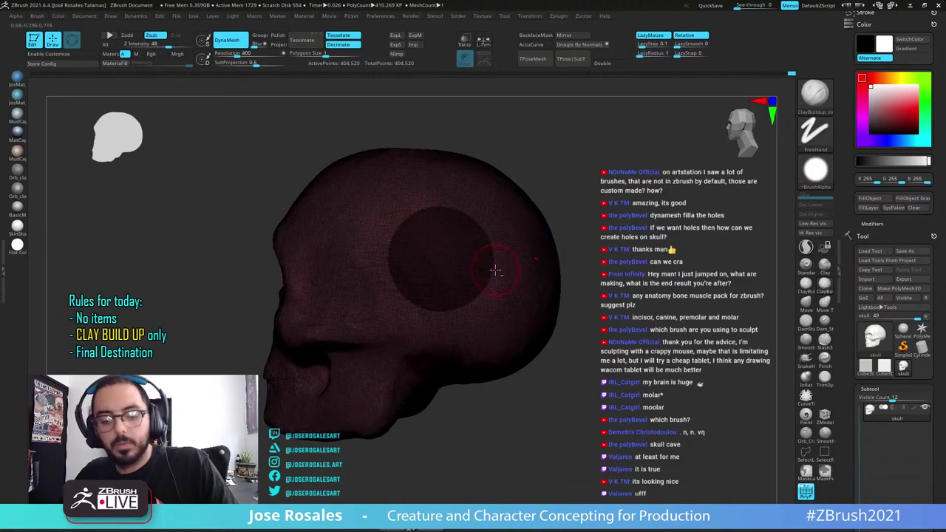
pyautogui.hotkey('ctrl', 'w')
pyautogui.keyDown('alt'); pyautogui.moveTo(522, 259); pyautogui.dragTo(668, 232, button='right'); pyautogui.keyUp('alt')
pyautogui.hotkey('ctrl', 'z')
pyautogui.keyDown('ctrl'); pyautogui.moveTo(668, 232); pyautogui.dragTo(651, 251); pyautogui.keyUp('ctrl')
pyautogui.keyDown('ctrl'); pyautogui.moveTo(650, 251); pyautogui.dragTo(616, 235, button='right'); pyautogui.keyUp('ctrl')
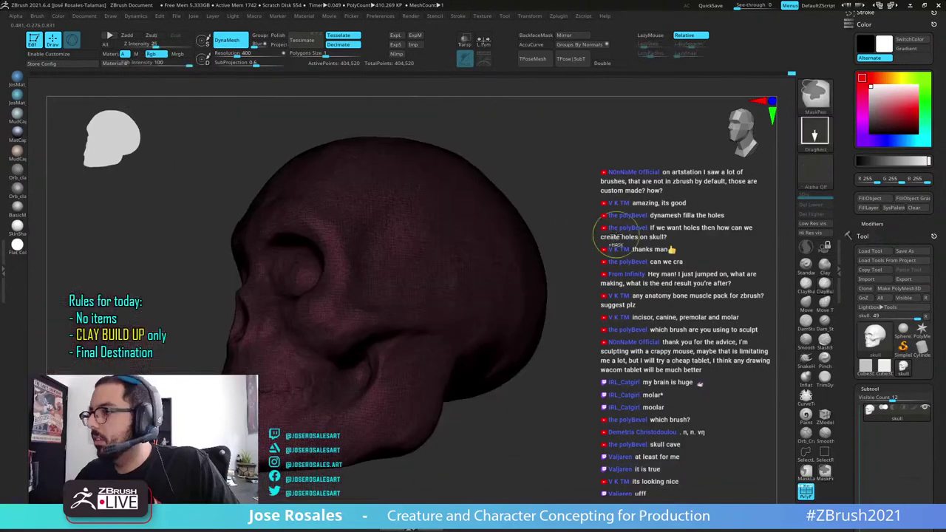
# Set the MaskPen stroke to Dots and paint a round mask on the side of the skull toward the back
pyautogui.click(820, 133)
pyautogui.click(539, 144)
pyautogui.moveTo(490, 221); pyautogui.dragTo(502, 248, button='right')
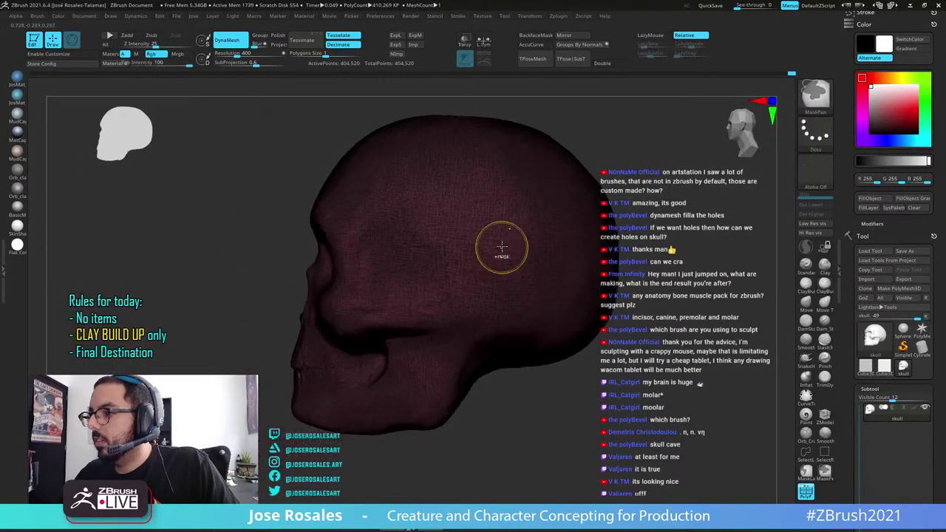
pyautogui.keyDown('ctrl'); pyautogui.moveTo(501, 247); pyautogui.dragTo(539, 248); pyautogui.keyUp('ctrl')
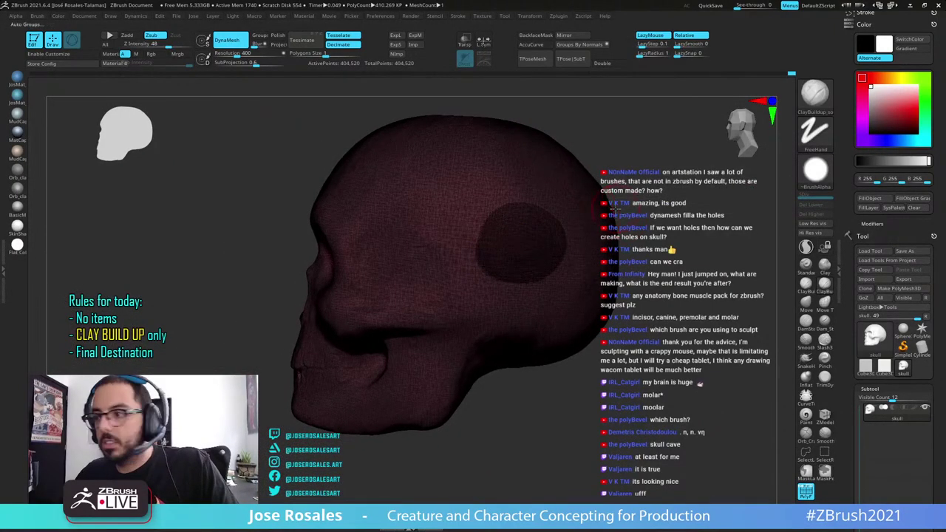
# Try regrouping the masked skull's polygroups and check the result with and without the polyframe
pyautogui.hotkey('ctrl', 'w')
pyautogui.moveTo(615, 222); pyautogui.dragTo(542, 236, button='right')
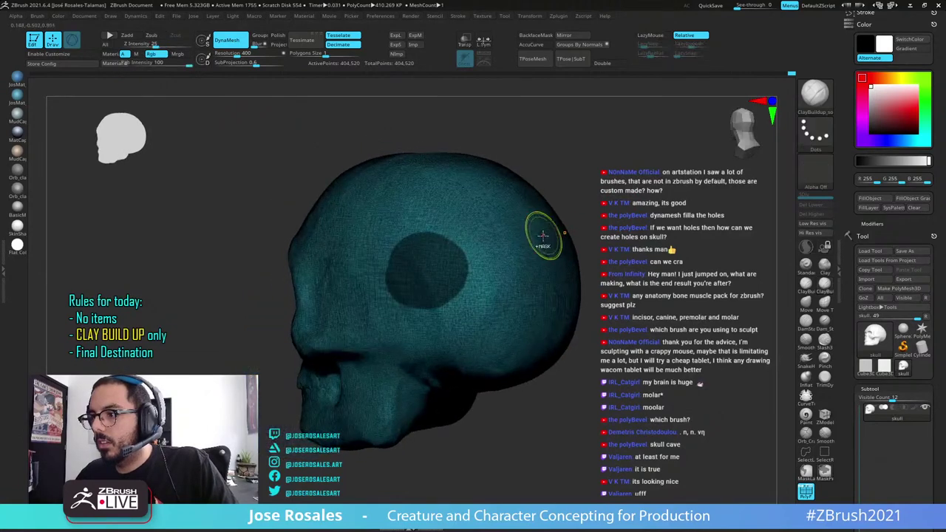
pyautogui.hotkey('ctrl', 'w')
pyautogui.hotkey('shift', 'f')
pyautogui.moveTo(604, 184); pyautogui.dragTo(543, 231, button='right')
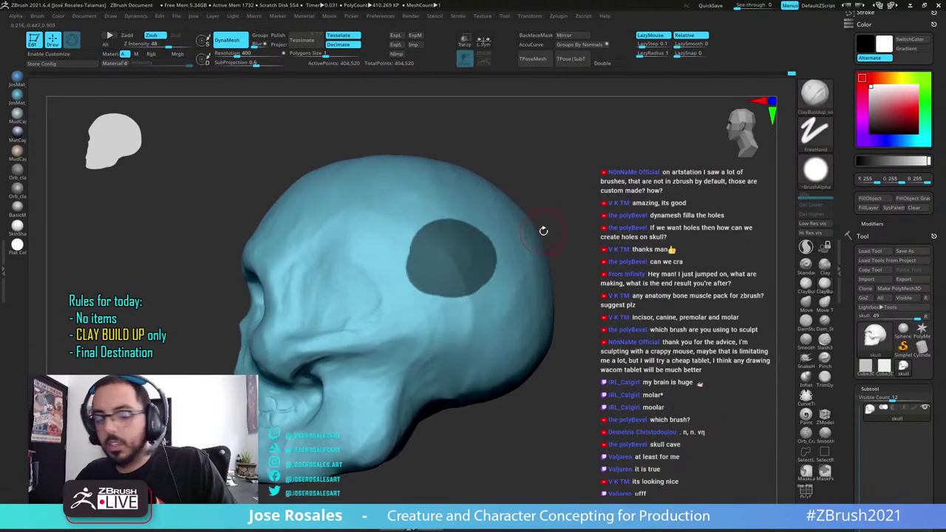
pyautogui.hotkey('shift', 'f')
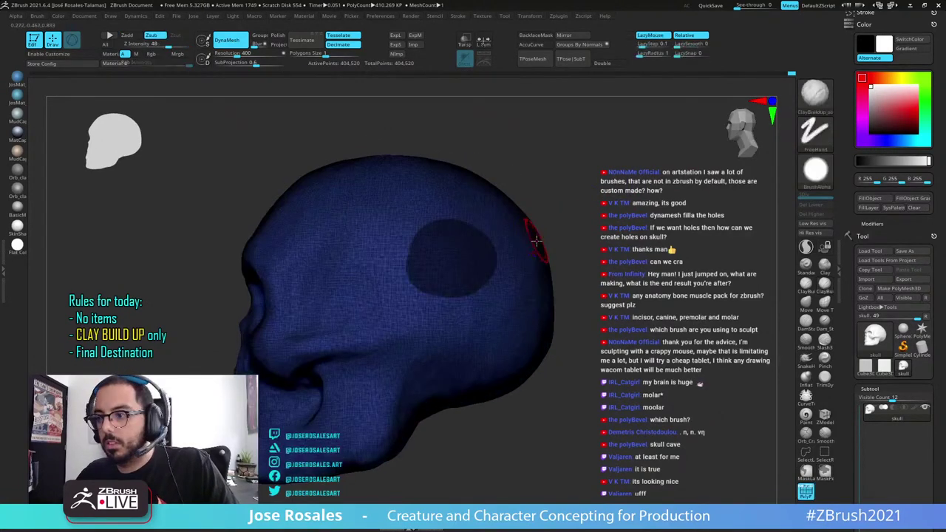
pyautogui.hotkey('ctrl', 'w')
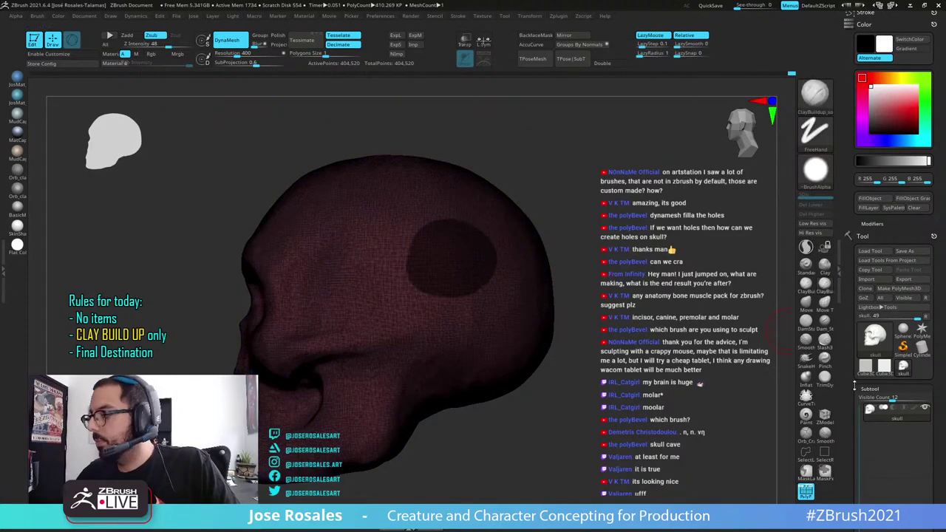
# Make the masked round area its own polygroup with Group Masked and clear the mask
pyautogui.moveTo(854, 385); pyautogui.dragTo(887, 266)
pyautogui.click(874, 392)
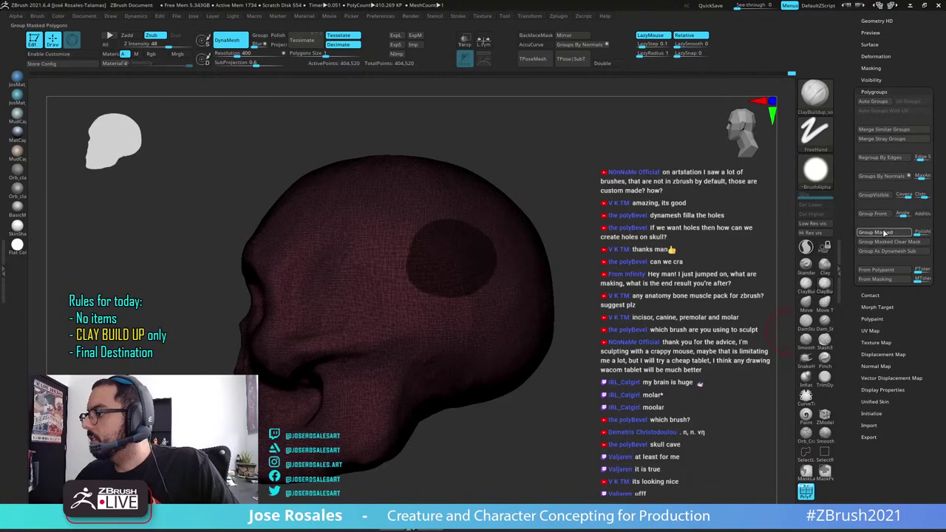
pyautogui.click(883, 234)
pyautogui.moveTo(705, 248)
pyautogui.mouseDown()
pyautogui.moveTo(630, 257)
pyautogui.moveTo(714, 265)
pyautogui.mouseUp()
pyautogui.hotkey('shift', 'f')
pyautogui.keyDown('ctrl'); pyautogui.moveTo(701, 256); pyautogui.dragTo(740, 295); pyautogui.keyUp('ctrl')
pyautogui.hotkey('shift', 'f')
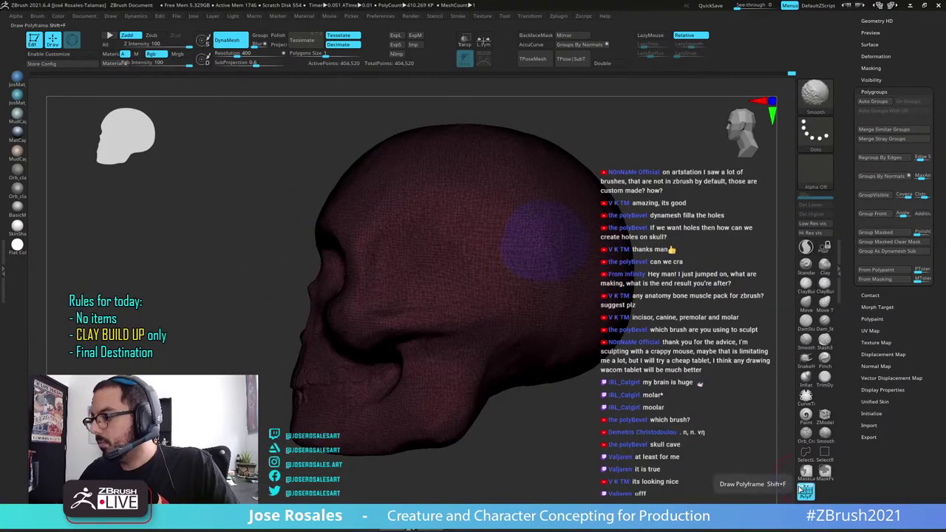
# Hide the round polygroup on the sides of the skull, keeping the rest of the mesh shown
pyautogui.keyDown('shift'); pyautogui.click(801, 487); pyautogui.keyUp('shift')
pyautogui.keyDown('alt'); pyautogui.moveTo(651, 285); pyautogui.dragTo(506, 315); pyautogui.keyUp('alt')
pyautogui.moveTo(565, 255); pyautogui.dragTo(634, 318)
pyautogui.keyDown('ctrl'); pyautogui.keyDown('shift'); pyautogui.click(419, 279); pyautogui.keyUp('shift'); pyautogui.keyUp('ctrl')
pyautogui.keyDown('alt'); pyautogui.moveTo(580, 264); pyautogui.dragTo(428, 258); pyautogui.keyUp('alt')
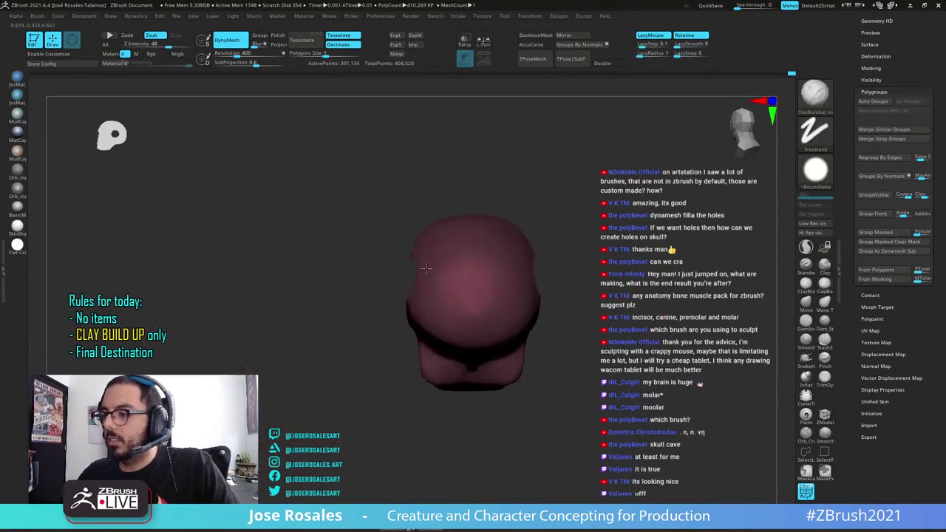
# Enable Double display so the inner surfaces of the skull are drawn
pyautogui.click(878, 389)
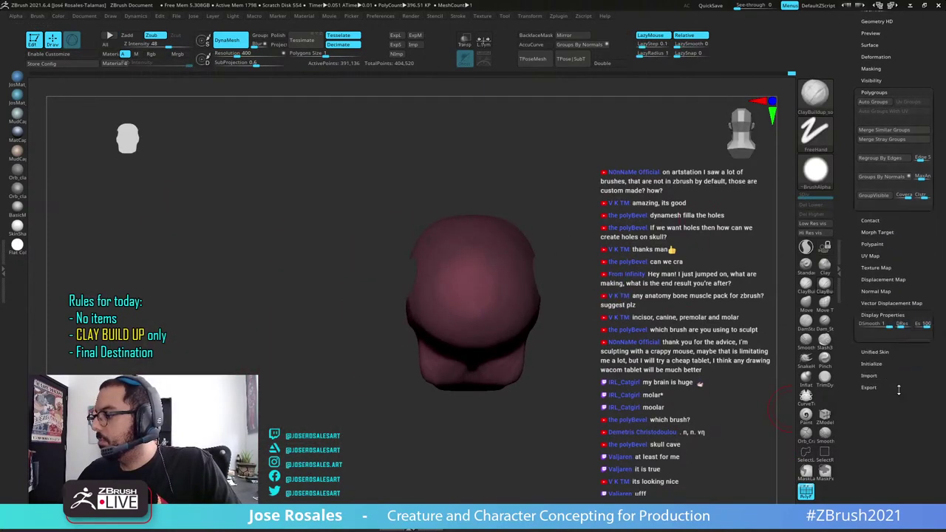
pyautogui.click(866, 277)
pyautogui.moveTo(575, 369); pyautogui.dragTo(602, 363)
pyautogui.moveTo(583, 332)
pyautogui.keyDown('alt'); pyautogui.mouseDown()
pyautogui.moveTo(583, 366)
pyautogui.moveTo(560, 339)
pyautogui.moveTo(585, 327)
pyautogui.moveTo(593, 336)
pyautogui.moveTo(573, 346)
pyautogui.mouseUp(); pyautogui.keyUp('alt')
# Delete the hidden round patches from the skull with Del Hidden
pyautogui.keyDown('ctrl'); pyautogui.moveTo(656, 313); pyautogui.dragTo(741, 259); pyautogui.keyUp('ctrl')
pyautogui.press('j')
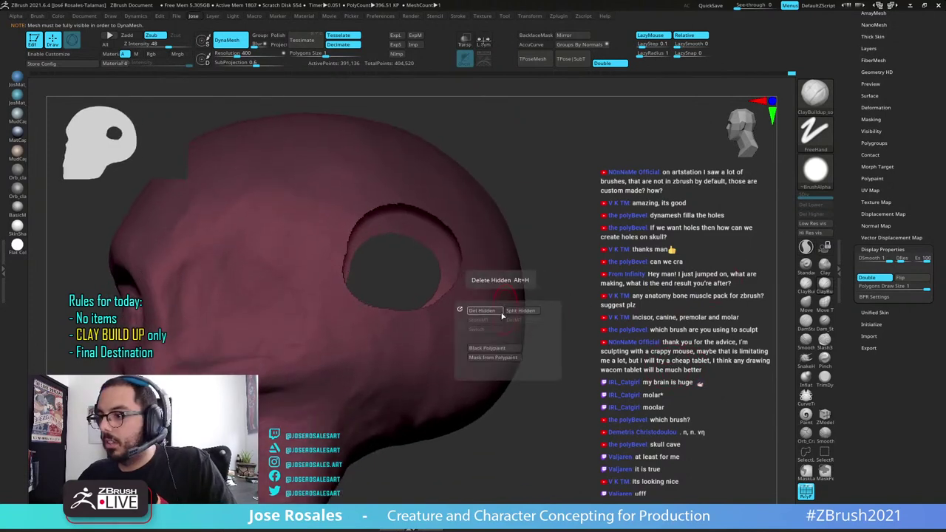
pyautogui.click(489, 314)
# Try updating the DynaMesh on the skull with its side holes open
pyautogui.moveTo(537, 341); pyautogui.dragTo(564, 331)
pyautogui.keyDown('ctrl'); pyautogui.moveTo(683, 246); pyautogui.dragTo(707, 309); pyautogui.keyUp('ctrl')
pyautogui.moveTo(414, 270); pyautogui.dragTo(453, 297, button='right')
pyautogui.hotkey('ctrl', 'z')
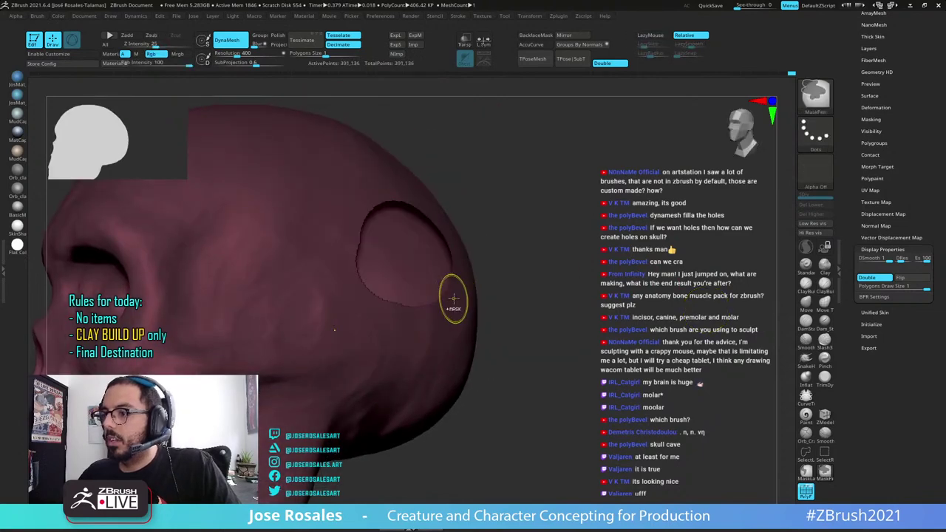
# Choose the CurveBridge brush
pyautogui.moveTo(510, 299); pyautogui.dragTo(574, 303)
pyautogui.press('b')
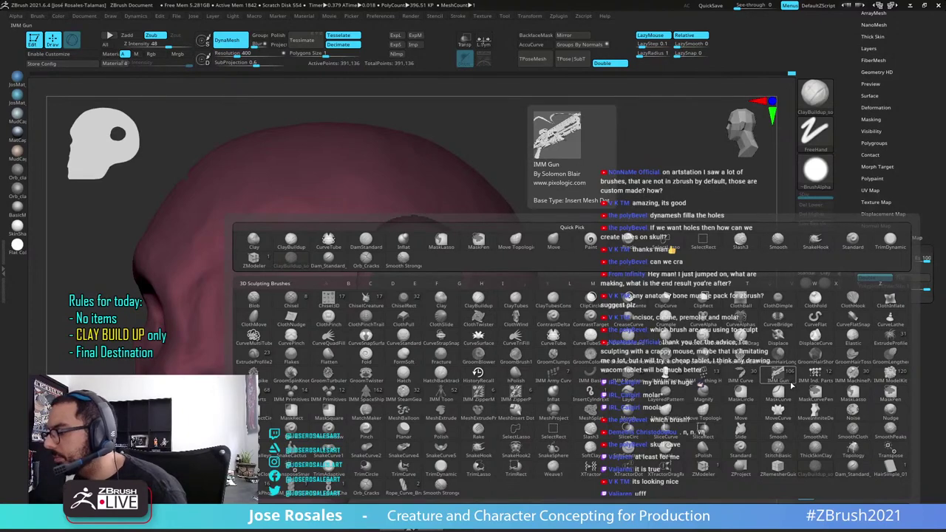
pyautogui.click(785, 324)
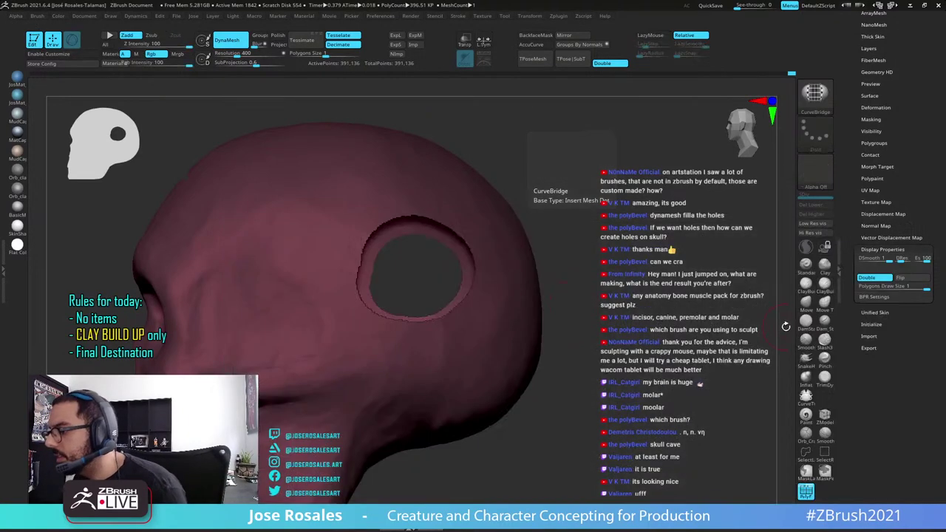
# Try to bridge the open edges of the two side holes with CurveBridge curves
pyautogui.moveTo(373, 228); pyautogui.dragTo(406, 272, button='right')
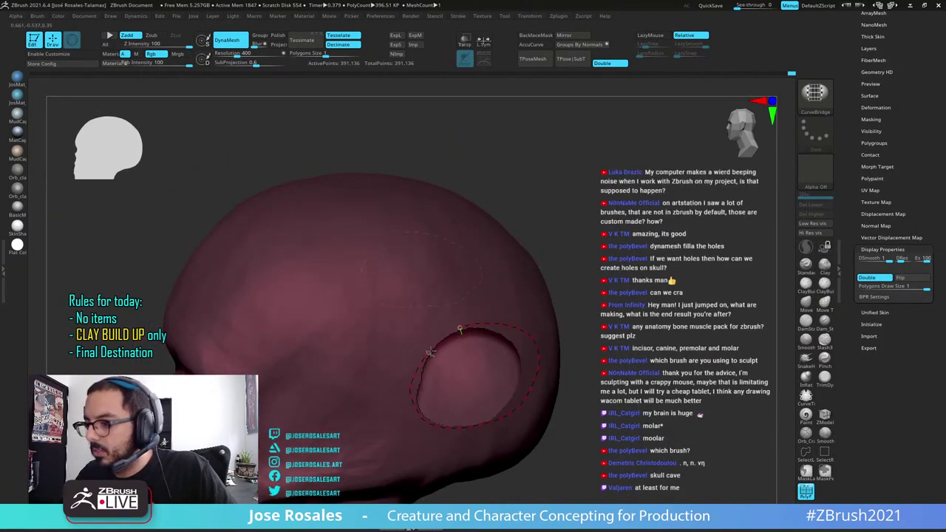
pyautogui.click(458, 330)
pyautogui.moveTo(501, 303); pyautogui.dragTo(612, 263, button='right')
pyautogui.keyDown('ctrl'); pyautogui.moveTo(612, 263); pyautogui.dragTo(653, 314); pyautogui.keyUp('ctrl')
pyautogui.moveTo(524, 316); pyautogui.dragTo(526, 338, button='right')
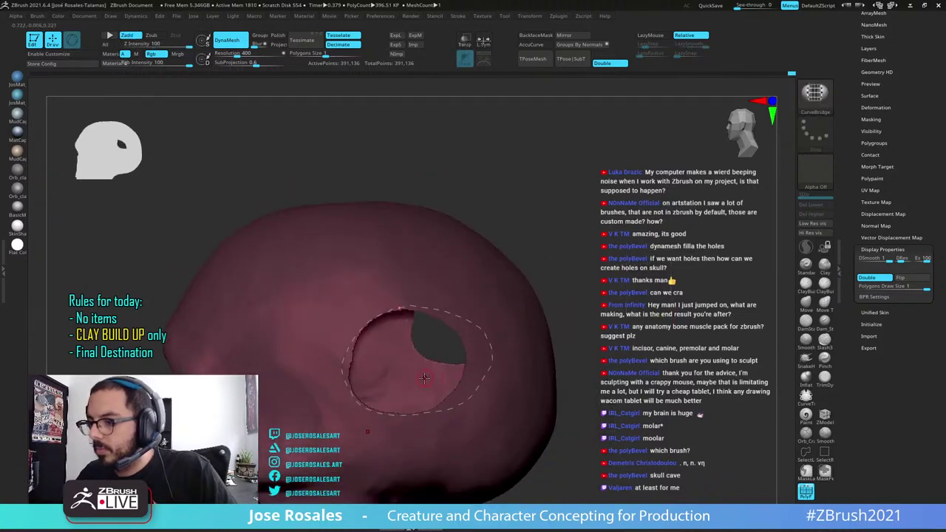
pyautogui.moveTo(384, 414); pyautogui.dragTo(417, 378)
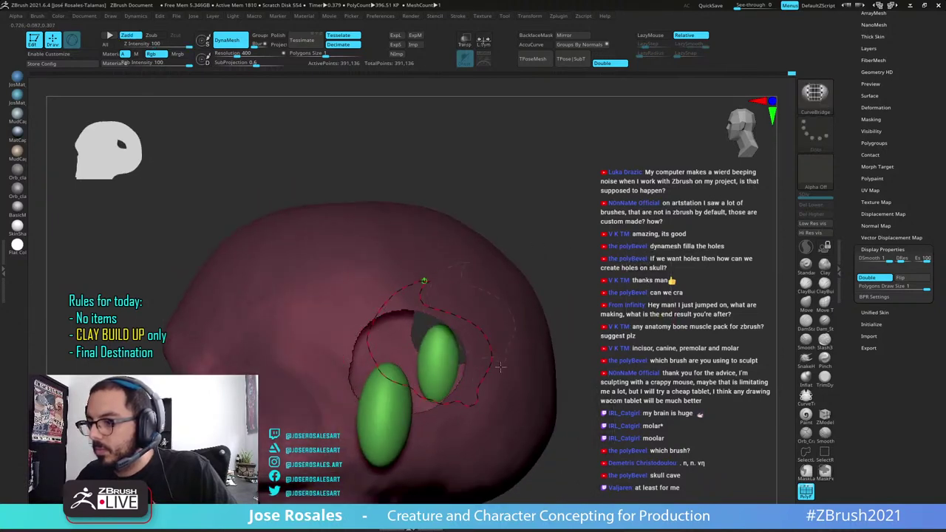
pyautogui.moveTo(488, 303); pyautogui.dragTo(585, 238, button='right')
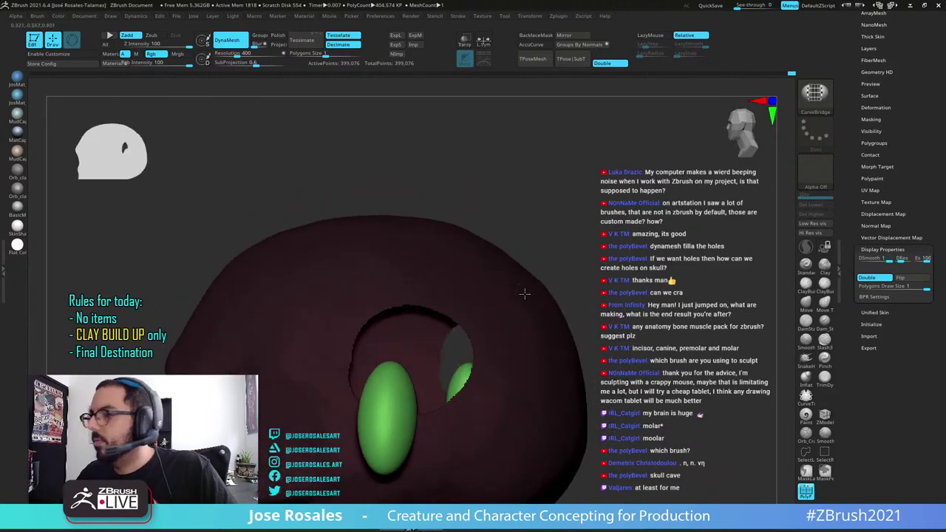
pyautogui.moveTo(524, 293); pyautogui.dragTo(587, 249, button='right')
pyautogui.hotkey('ctrl', 'z')
pyautogui.hotkey('ctrl', 'z')
pyautogui.keyDown('ctrl'); pyautogui.moveTo(591, 297); pyautogui.dragTo(625, 287); pyautogui.keyUp('ctrl')
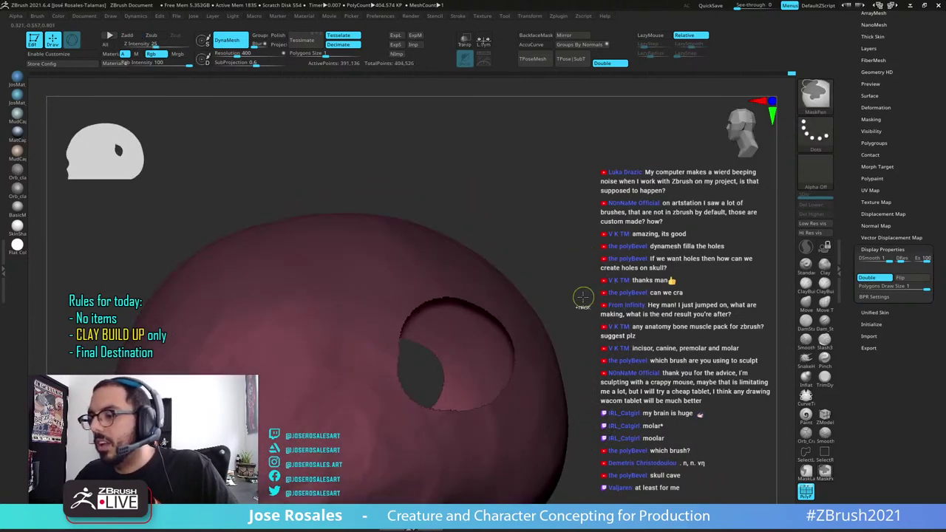
# Turn off Double display and restore the complete skull without the side holes
pyautogui.moveTo(583, 299); pyautogui.dragTo(648, 246, button='right')
pyautogui.press('d')
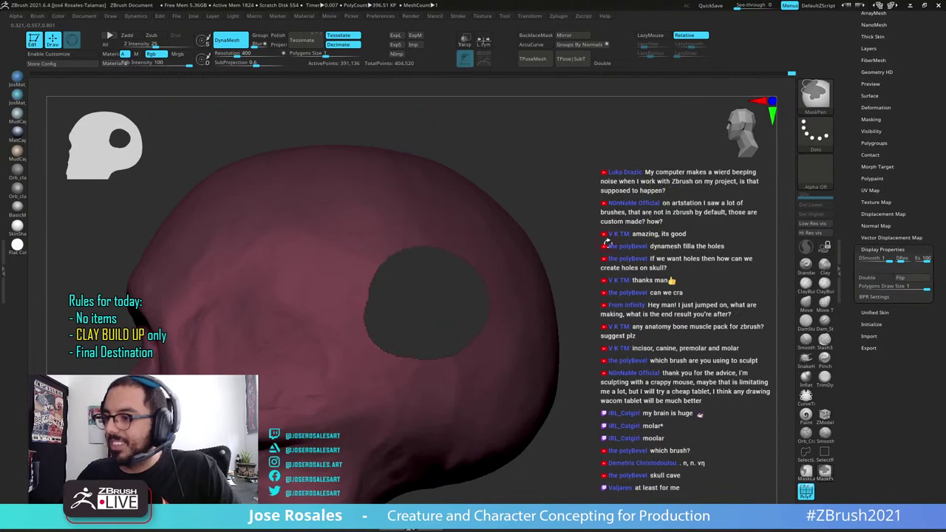
pyautogui.keyDown('ctrl'); pyautogui.keyDown('shift'); pyautogui.moveTo(607, 241); pyautogui.dragTo(683, 296); pyautogui.keyUp('shift'); pyautogui.keyUp('ctrl')
pyautogui.keyDown('ctrl'); pyautogui.keyDown('shift'); pyautogui.click(617, 250); pyautogui.keyUp('shift'); pyautogui.keyUp('ctrl')
pyautogui.keyDown('ctrl'); pyautogui.click(621, 252); pyautogui.keyUp('ctrl')
pyautogui.moveTo(676, 296)
pyautogui.keyDown('ctrl'); pyautogui.mouseDown(button='right')
pyautogui.moveTo(645, 286)
pyautogui.moveTo(568, 309)
pyautogui.mouseUp(button='right'); pyautogui.keyUp('ctrl')
pyautogui.hotkey('shift', 'f')
pyautogui.press('b')
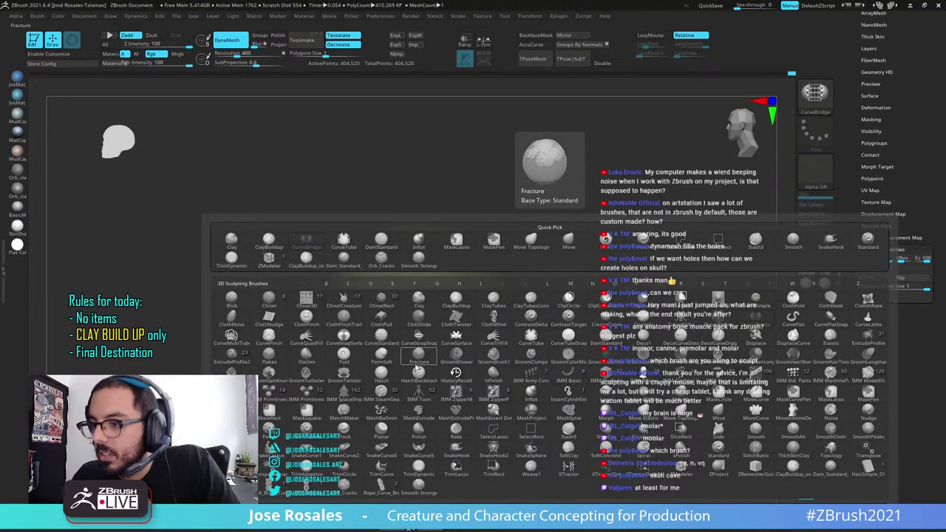
pyautogui.click(374, 373)
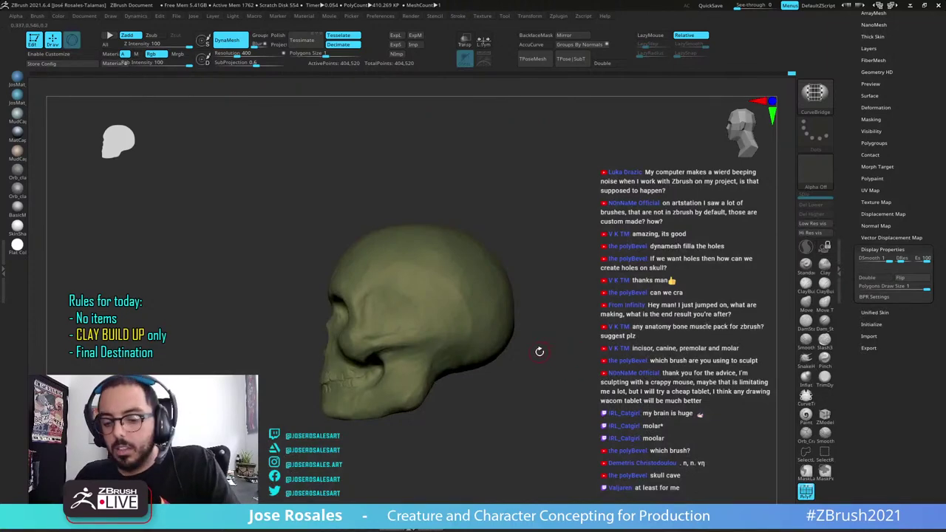
pyautogui.press('b')
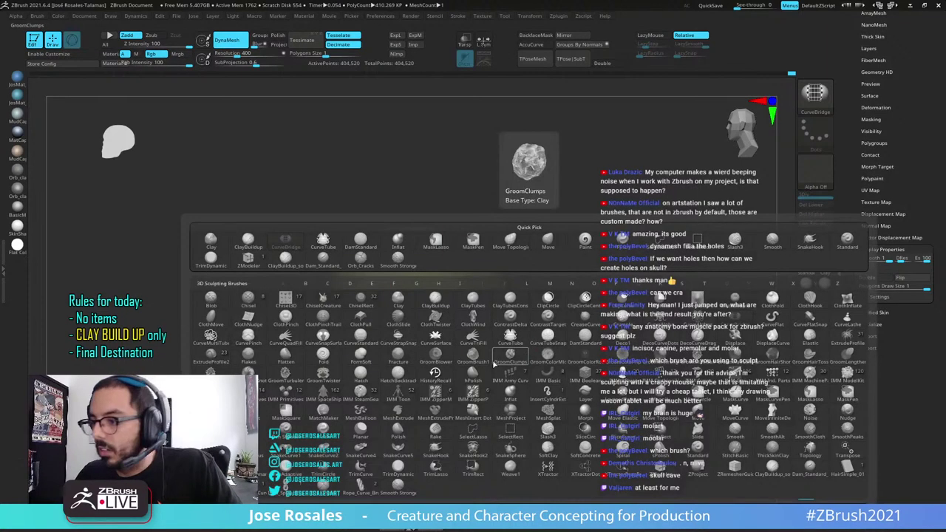
pyautogui.click(342, 369)
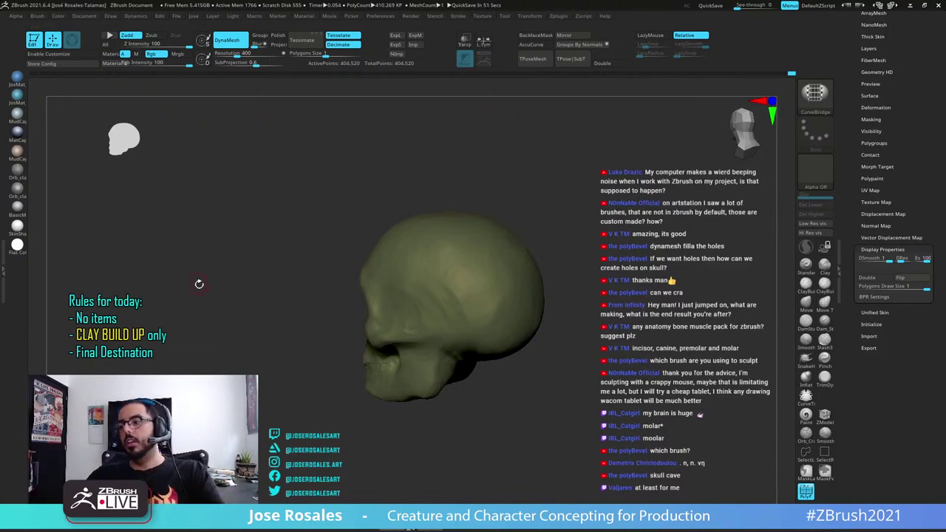
# Switch from CurveBridge back to the ClayBuildup brush for sculpting the skull
pyautogui.moveTo(199, 284); pyautogui.dragTo(266, 285)
pyautogui.press('2')
pyautogui.moveTo(565, 304); pyautogui.dragTo(617, 286)
pyautogui.press('1')
pyautogui.moveTo(431, 312); pyautogui.dragTo(465, 310, button='right')
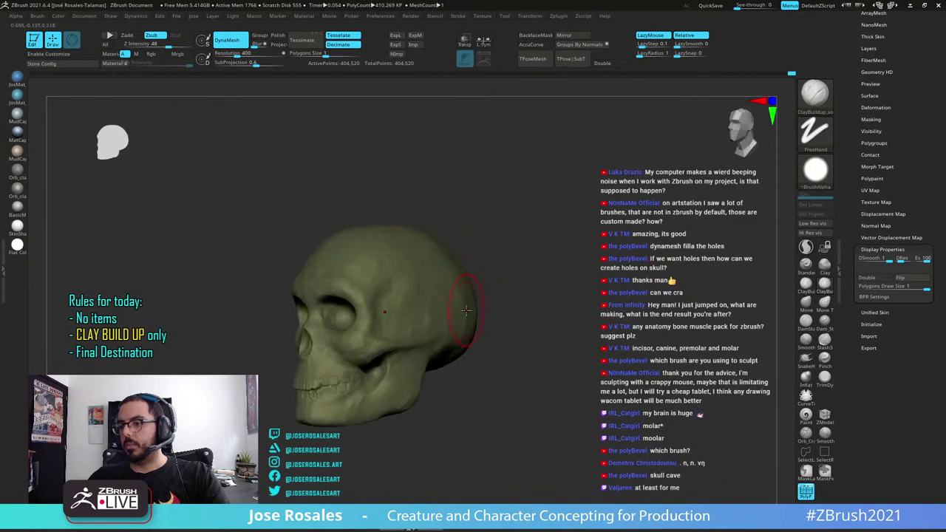
pyautogui.moveTo(396, 316); pyautogui.dragTo(452, 303, button='right')
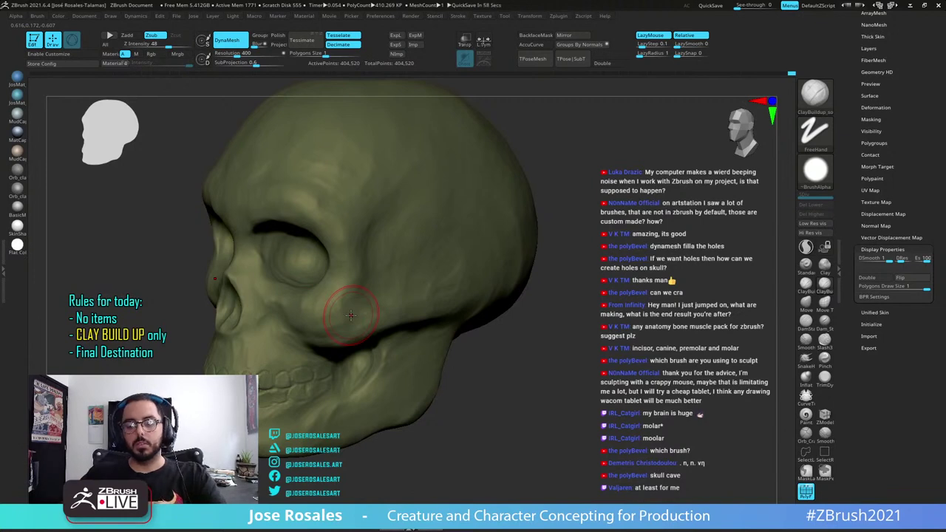
pyautogui.moveTo(370, 325)
pyautogui.mouseDown(button='right')
pyautogui.moveTo(356, 330)
pyautogui.moveTo(366, 309)
pyautogui.mouseUp(button='right')
# Turn off the PolyFrame display on the skull
pyautogui.hotkey('shift', 'f')
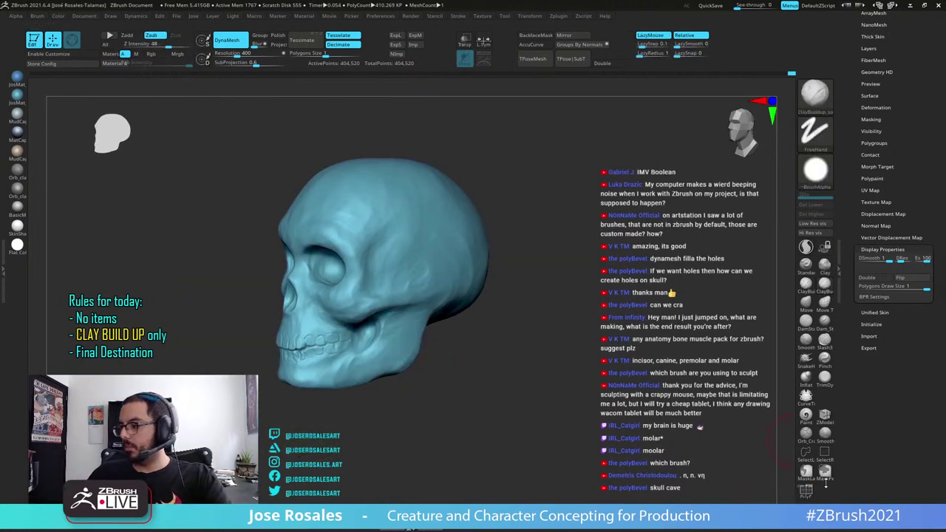
pyautogui.hotkey('shift', 'f')
pyautogui.hotkey('shift', 'f')
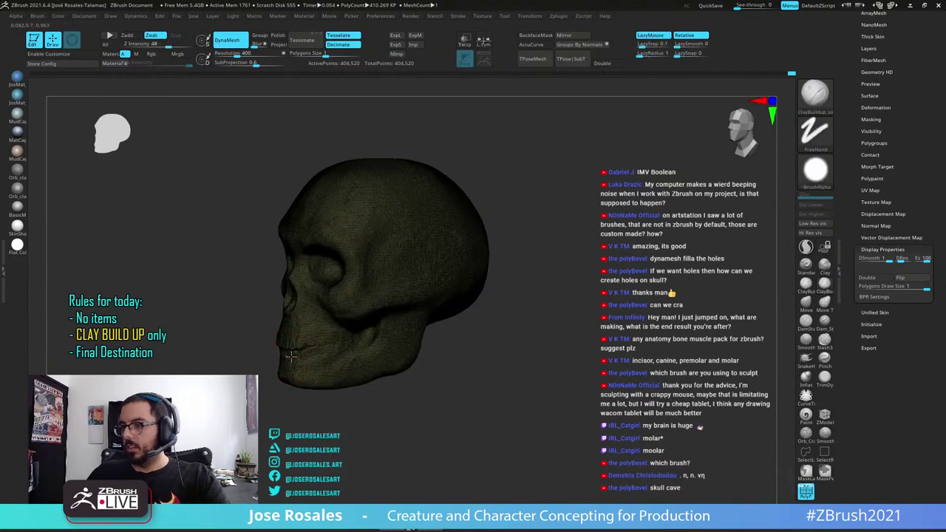
pyautogui.moveTo(446, 359); pyautogui.dragTo(443, 341, button='right')
pyautogui.hotkey('shift', 'f')
# Define the outlines of the lower back teeth along the bite line with subtractive ClayBuildup strokes
pyautogui.keyDown('alt'); pyautogui.moveTo(333, 255); pyautogui.dragTo(338, 294, button='right'); pyautogui.keyUp('alt')
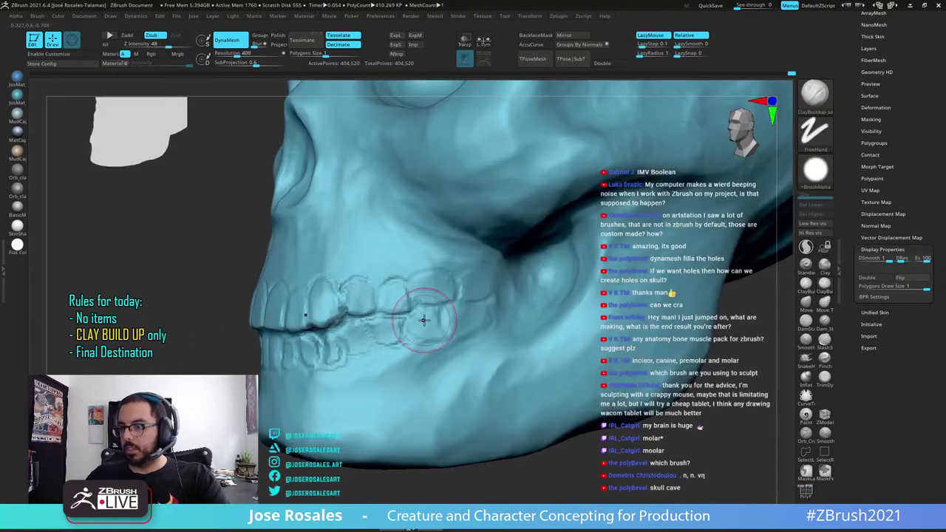
pyautogui.moveTo(424, 318)
pyautogui.keyDown('alt'); pyautogui.mouseDown()
pyautogui.moveTo(429, 331)
pyautogui.moveTo(373, 342)
pyautogui.moveTo(349, 318)
pyautogui.mouseUp(); pyautogui.keyUp('alt')
pyautogui.moveTo(333, 337); pyautogui.dragTo(388, 336, button='right')
pyautogui.keyDown('alt'); pyautogui.moveTo(354, 318); pyautogui.dragTo(346, 311); pyautogui.keyUp('alt')
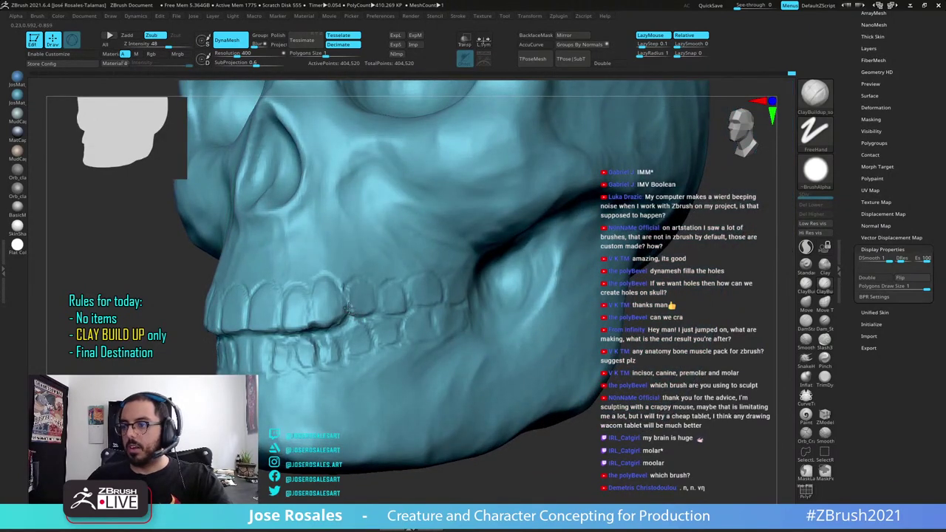
pyautogui.moveTo(373, 290); pyautogui.dragTo(330, 293, button='right')
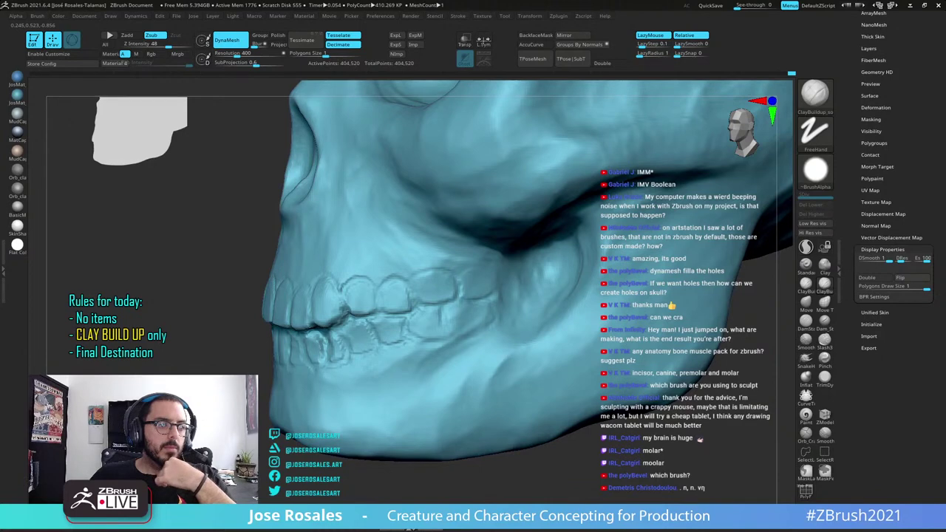
# Carve the rearmost upper and lower molars at the back of the tooth row with ClayBuildup
pyautogui.moveTo(518, 310); pyautogui.dragTo(451, 301, button='right')
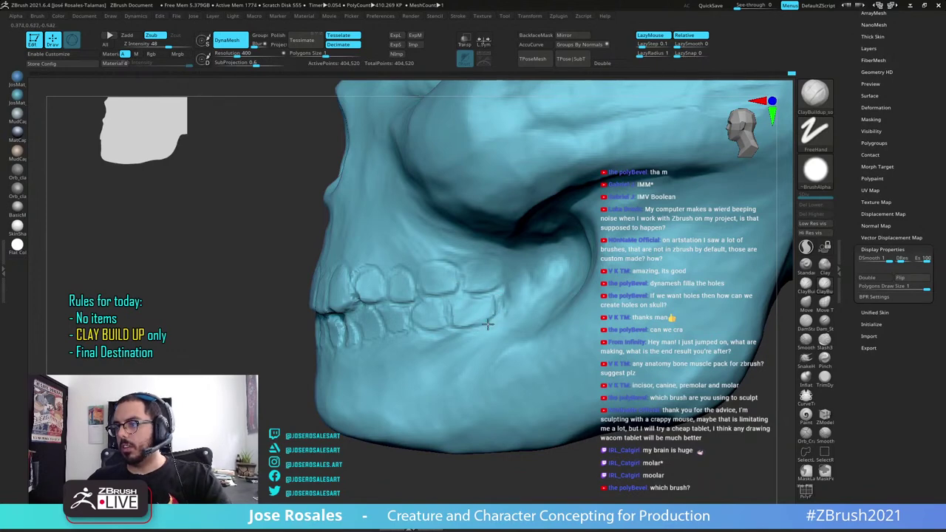
pyautogui.moveTo(470, 325); pyautogui.dragTo(452, 294, button='right')
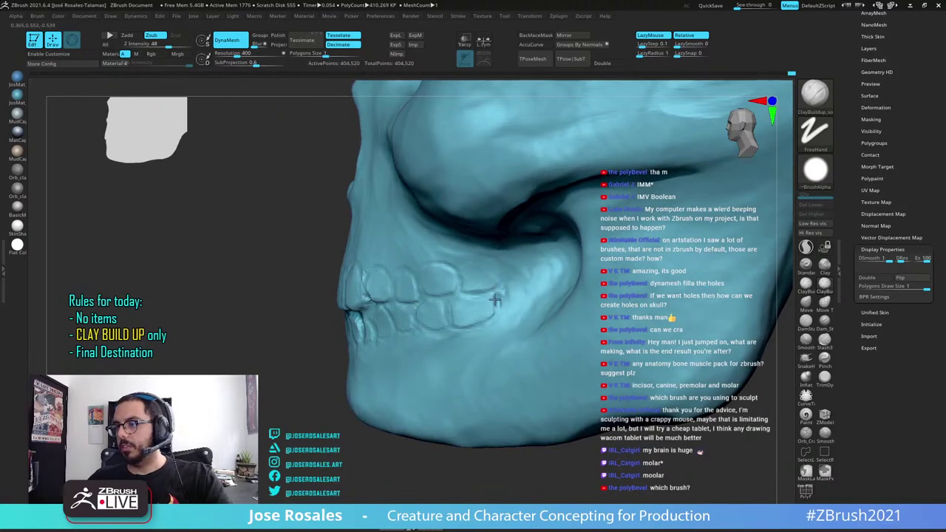
pyautogui.moveTo(491, 306); pyautogui.dragTo(505, 300, button='right')
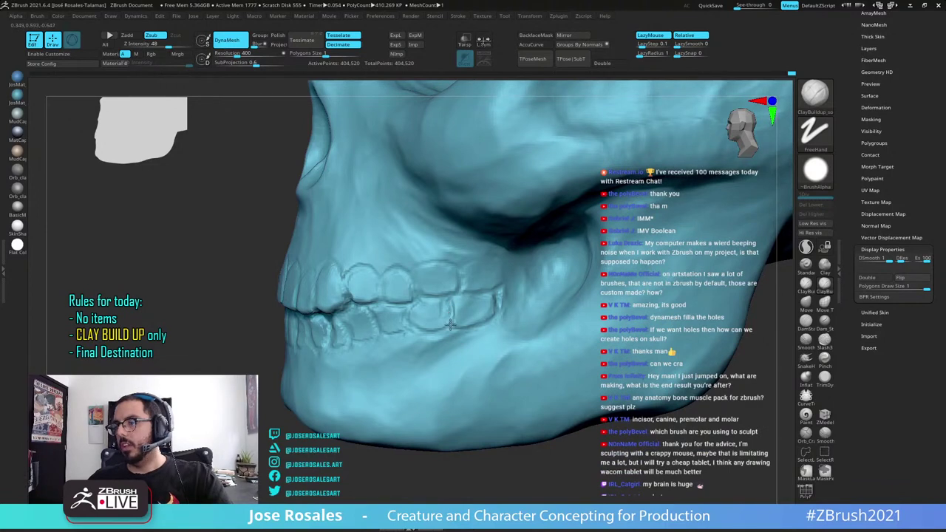
pyautogui.moveTo(460, 328); pyautogui.dragTo(453, 326, button='right')
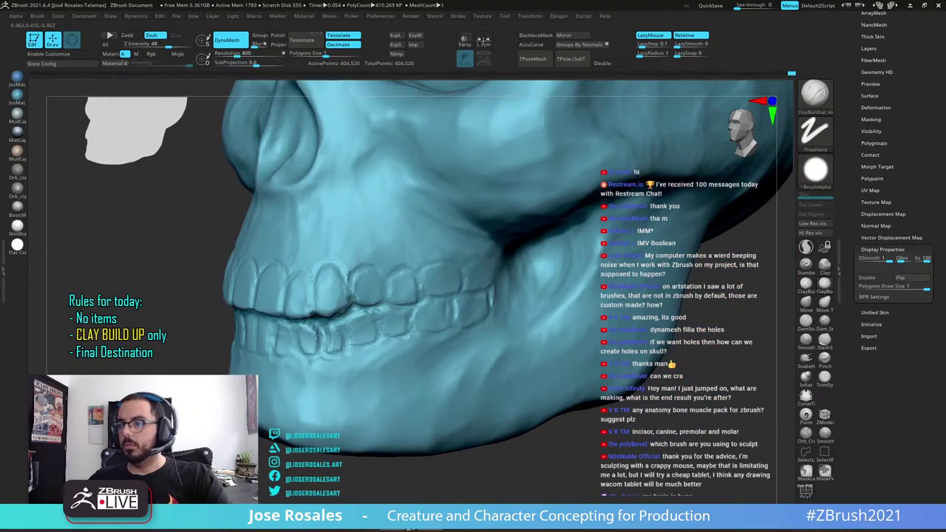
# Refine the upper and lower molar contours on the opposite side of the skull with ClayBuildup
pyautogui.keyDown('ctrl'); pyautogui.moveTo(476, 254); pyautogui.dragTo(601, 236, button='right'); pyautogui.keyUp('ctrl')
pyautogui.moveTo(406, 294); pyautogui.dragTo(436, 304, button='right')
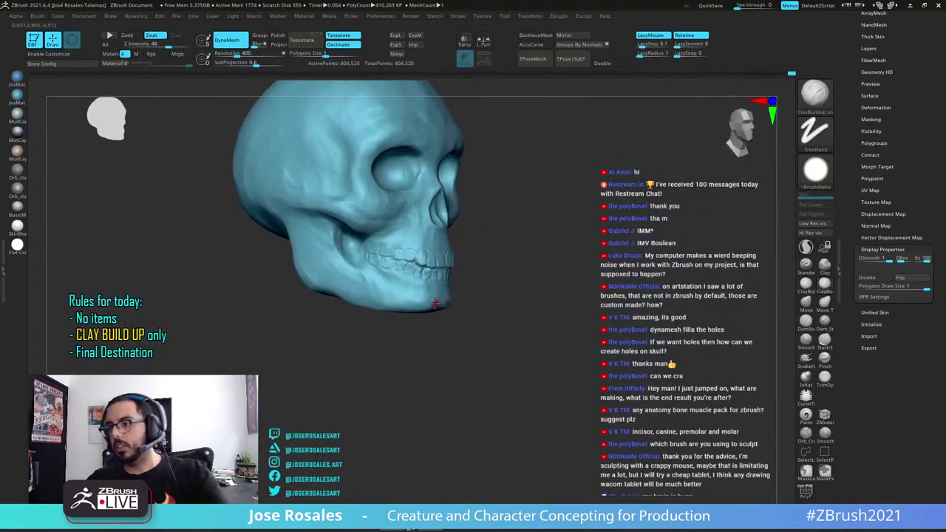
pyautogui.keyDown('alt'); pyautogui.moveTo(364, 278); pyautogui.dragTo(376, 237, button='right'); pyautogui.keyUp('alt')
pyautogui.moveTo(503, 242); pyautogui.dragTo(434, 229, button='right')
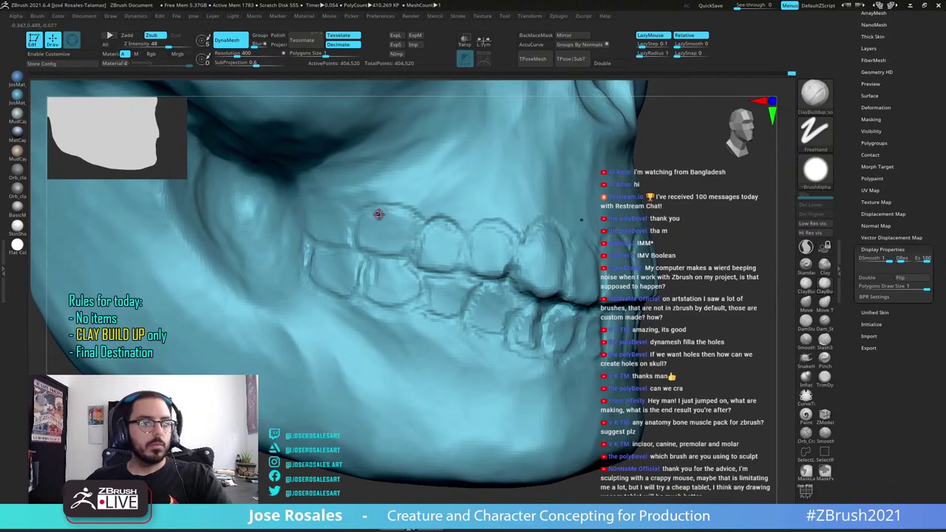
pyautogui.moveTo(444, 220)
pyautogui.mouseDown(button='right')
pyautogui.moveTo(439, 259)
pyautogui.moveTo(448, 253)
pyautogui.moveTo(338, 235)
pyautogui.moveTo(344, 222)
pyautogui.mouseUp(button='right')
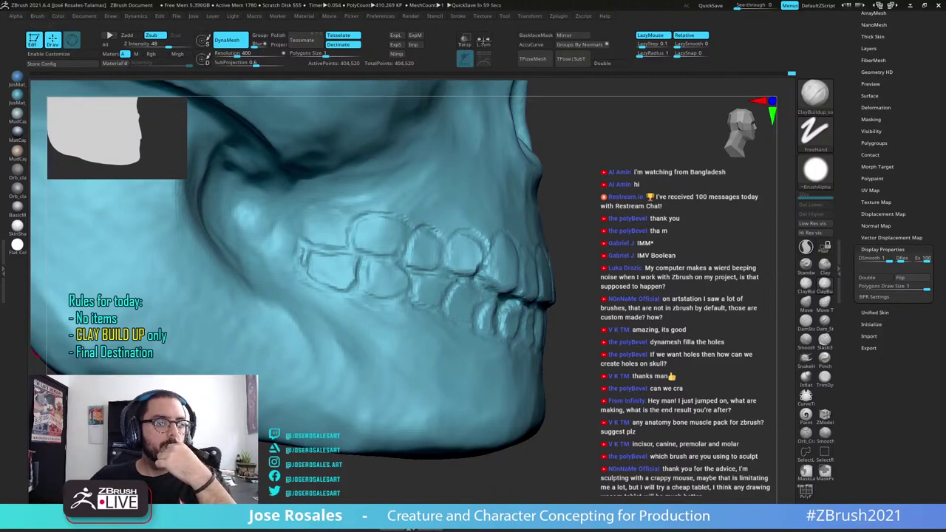
# Examine the overall skull form and tooth rows from the front, the sides and different heights
pyautogui.moveTo(683, 284); pyautogui.dragTo(552, 276)
pyautogui.keyDown('alt'); pyautogui.moveTo(506, 215); pyautogui.dragTo(411, 303, button='right'); pyautogui.keyUp('alt')
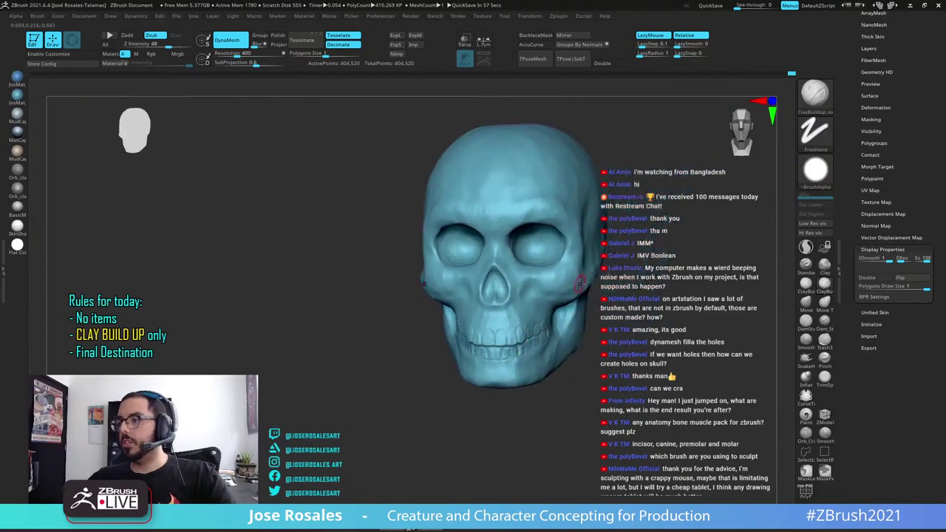
pyautogui.moveTo(581, 279); pyautogui.dragTo(490, 310, button='right')
pyautogui.moveTo(490, 310); pyautogui.dragTo(584, 319, button='right')
pyautogui.keyDown('alt'); pyautogui.moveTo(510, 357); pyautogui.dragTo(488, 299, button='right'); pyautogui.keyUp('alt')
pyautogui.moveTo(487, 299); pyautogui.dragTo(462, 295, button='right')
pyautogui.keyDown('ctrl'); pyautogui.moveTo(523, 321); pyautogui.dragTo(576, 185, button='right'); pyautogui.keyUp('ctrl')
pyautogui.moveTo(522, 255)
pyautogui.mouseDown(button='right')
pyautogui.moveTo(493, 257)
pyautogui.moveTo(503, 274)
pyautogui.mouseUp(button='right')
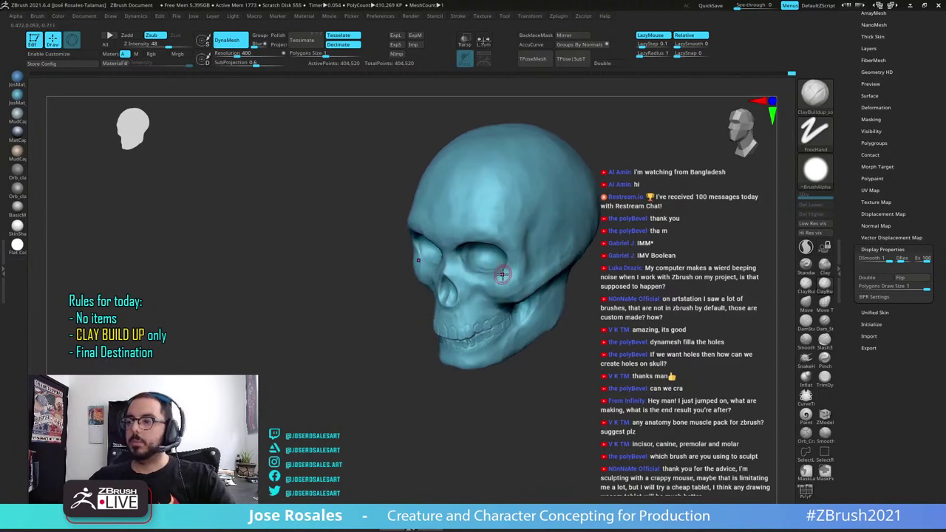
pyautogui.moveTo(591, 274)
pyautogui.mouseDown(button='right')
pyautogui.moveTo(658, 275)
pyautogui.moveTo(586, 275)
pyautogui.mouseUp(button='right')
pyautogui.moveTo(683, 255); pyautogui.dragTo(668, 205, button='right')
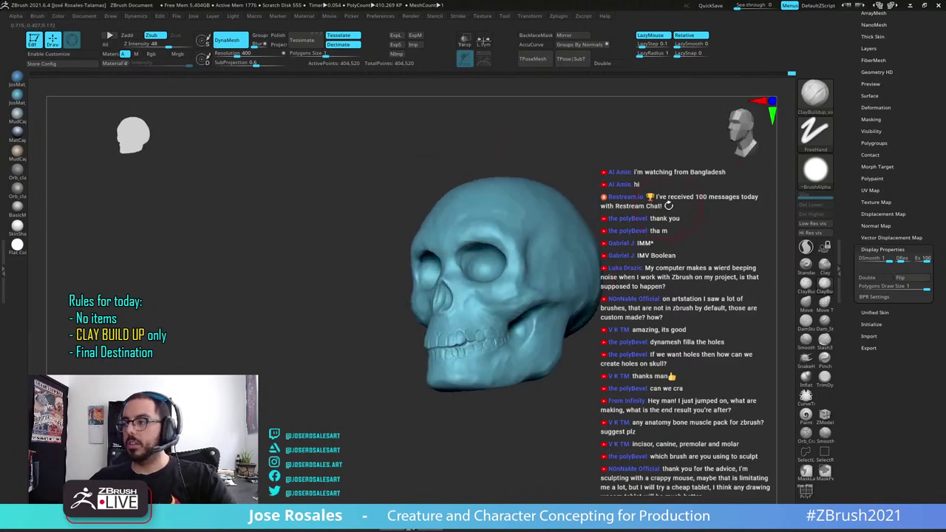
pyautogui.moveTo(628, 251); pyautogui.dragTo(572, 235, button='right')
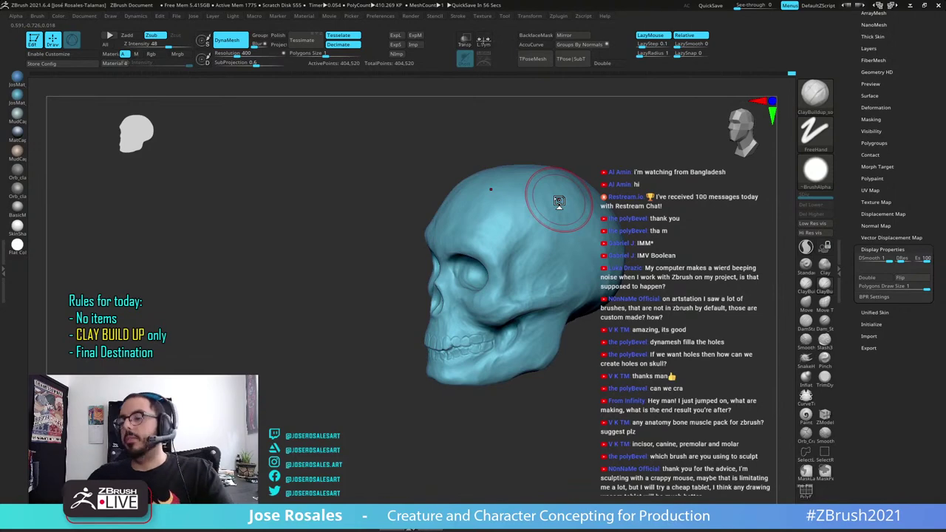
pyautogui.moveTo(505, 249); pyautogui.dragTo(539, 207, button='right')
# Carve vertical root grooves into the upper jaw above the canine and incisors with ClayBuildup
pyautogui.keyDown('ctrl'); pyautogui.moveTo(538, 206); pyautogui.dragTo(517, 296, button='right'); pyautogui.keyUp('ctrl')
pyautogui.keyDown('alt'); pyautogui.moveTo(529, 239); pyautogui.dragTo(336, 274, button='right'); pyautogui.keyUp('alt')
pyautogui.moveTo(514, 338); pyautogui.dragTo(446, 362, button='right')
pyautogui.keyDown('ctrl'); pyautogui.moveTo(445, 362); pyautogui.dragTo(485, 393, button='right'); pyautogui.keyUp('ctrl')
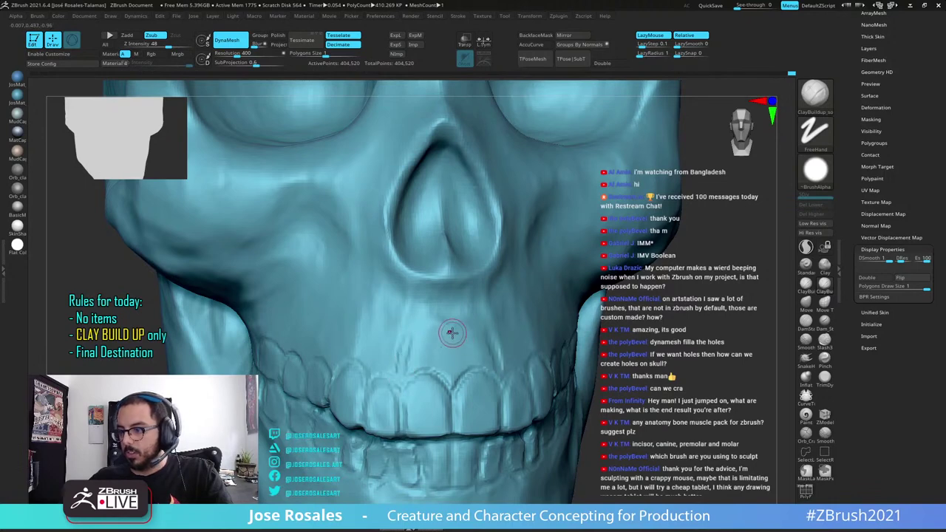
pyautogui.moveTo(376, 356); pyautogui.dragTo(380, 352, button='right')
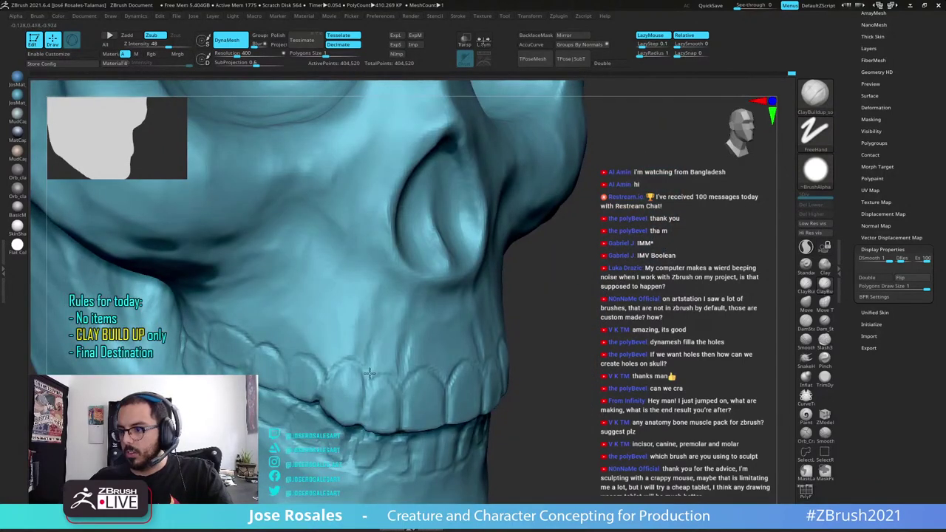
pyautogui.moveTo(347, 320); pyautogui.dragTo(335, 345)
pyautogui.moveTo(300, 309)
pyautogui.mouseDown()
pyautogui.moveTo(293, 334)
pyautogui.moveTo(305, 342)
pyautogui.moveTo(315, 332)
pyautogui.moveTo(354, 338)
pyautogui.moveTo(365, 310)
pyautogui.mouseUp()
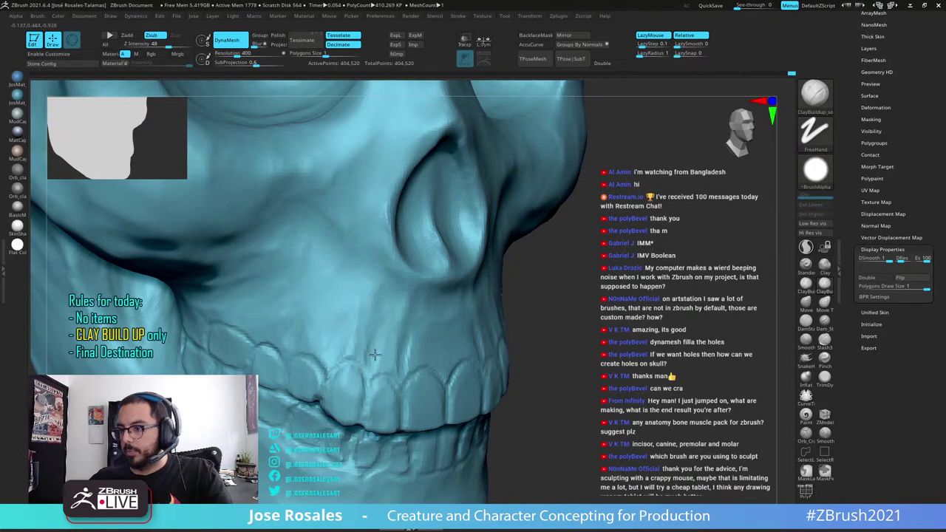
# Shape the root ridges and the gum area between the upper front teeth and the nasal opening
pyautogui.moveTo(375, 355); pyautogui.dragTo(373, 357)
pyautogui.moveTo(368, 304); pyautogui.dragTo(339, 345)
pyautogui.keyDown('shift'); pyautogui.moveTo(396, 323); pyautogui.dragTo(405, 323, button='right'); pyautogui.keyUp('shift')
pyautogui.moveTo(406, 323); pyautogui.dragTo(405, 351)
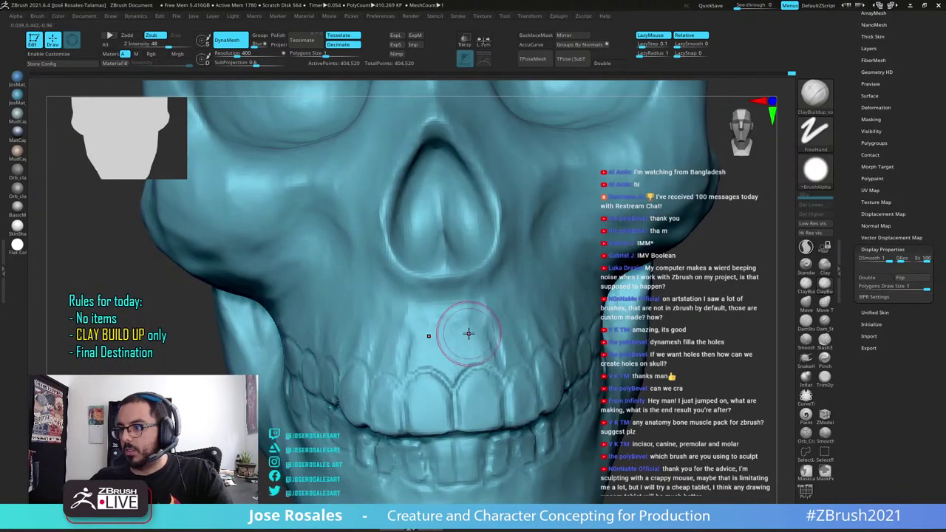
pyautogui.moveTo(444, 352); pyautogui.dragTo(446, 365)
pyautogui.moveTo(444, 373); pyautogui.dragTo(433, 330, button='right')
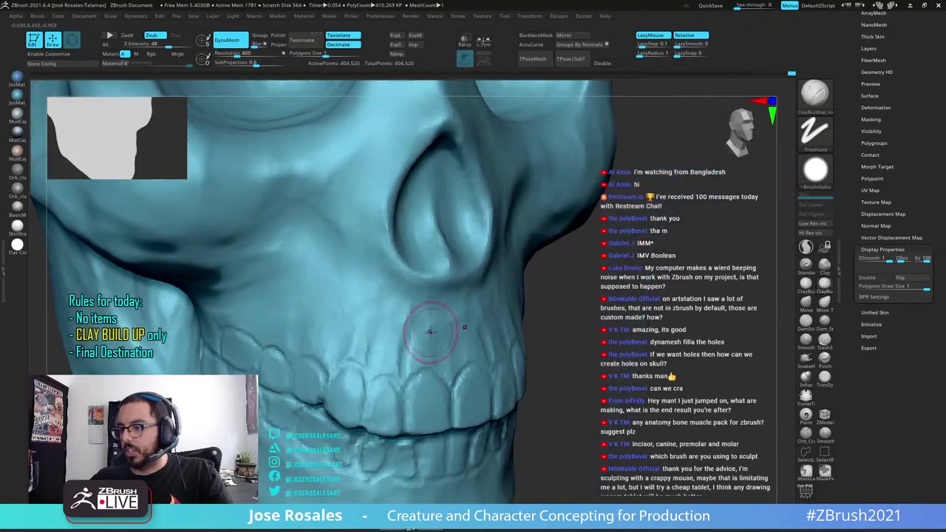
# Add short vertical grooves between the upper incisors and the lower rim of the nasal opening
pyautogui.keyDown('ctrl'); pyautogui.moveTo(477, 289); pyautogui.dragTo(467, 244, button='right'); pyautogui.keyUp('ctrl')
pyautogui.moveTo(466, 251); pyautogui.dragTo(310, 284, button='right')
pyautogui.moveTo(476, 275); pyautogui.dragTo(436, 277, button='right')
pyautogui.keyDown('ctrl'); pyautogui.moveTo(472, 221); pyautogui.dragTo(484, 258, button='right'); pyautogui.keyUp('ctrl')
pyautogui.keyDown('ctrl'); pyautogui.moveTo(504, 305); pyautogui.dragTo(474, 304, button='right'); pyautogui.keyUp('ctrl')
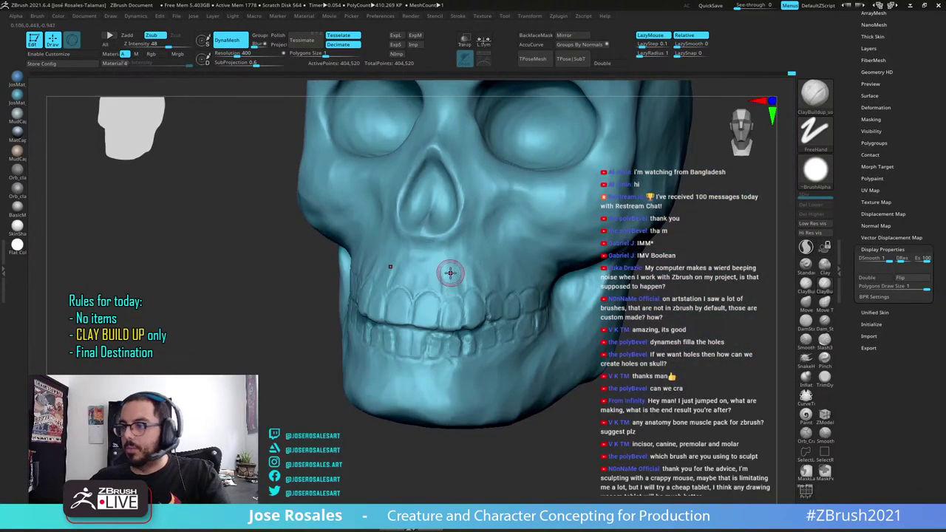
pyautogui.moveTo(448, 273); pyautogui.dragTo(439, 323, button='right')
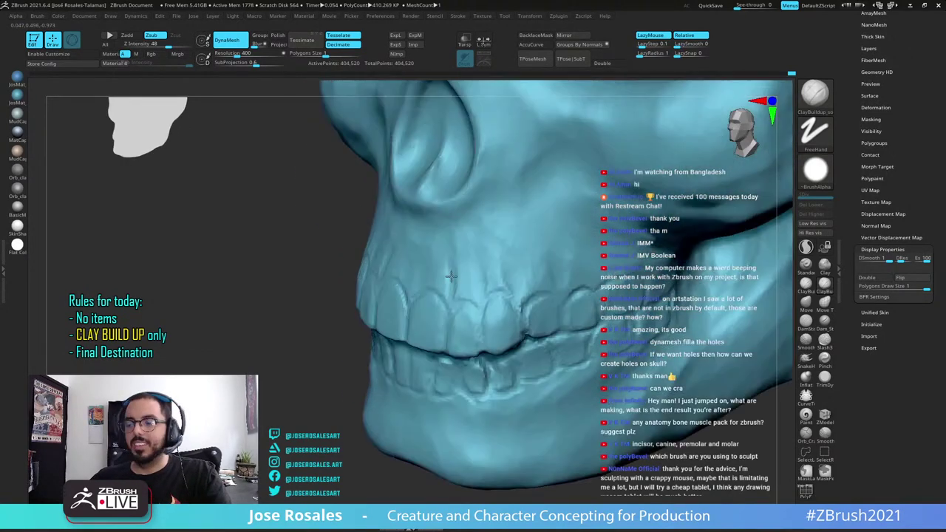
pyautogui.moveTo(426, 243); pyautogui.dragTo(418, 265)
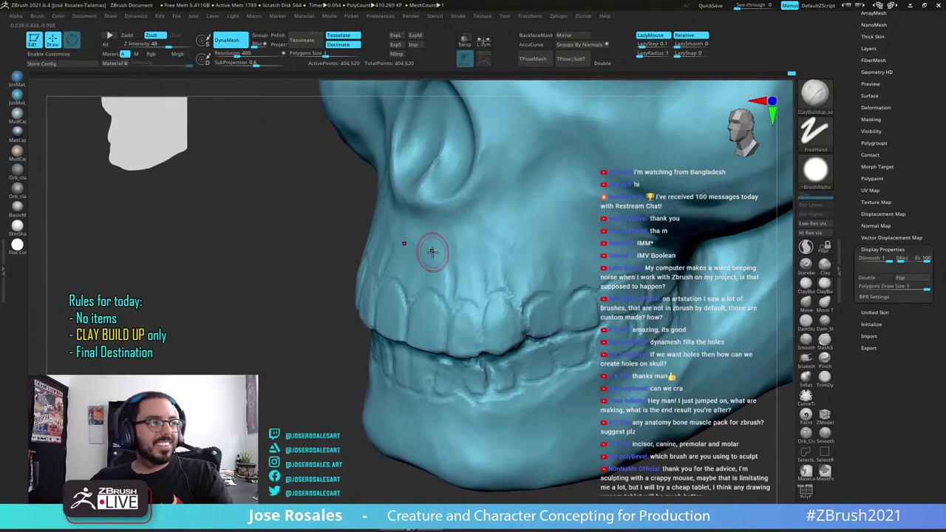
pyautogui.moveTo(443, 234); pyautogui.dragTo(436, 215, button='right')
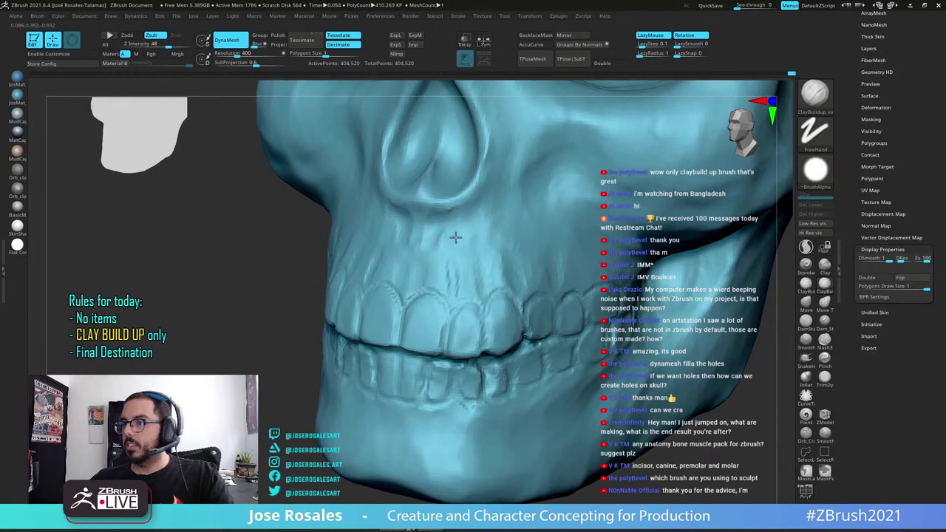
pyautogui.moveTo(428, 241)
pyautogui.mouseDown(button='right')
pyautogui.moveTo(444, 217)
pyautogui.moveTo(310, 224)
pyautogui.moveTo(418, 195)
pyautogui.moveTo(416, 276)
pyautogui.moveTo(397, 295)
pyautogui.mouseUp(button='right')
pyautogui.moveTo(430, 243); pyautogui.dragTo(435, 298, button='right')
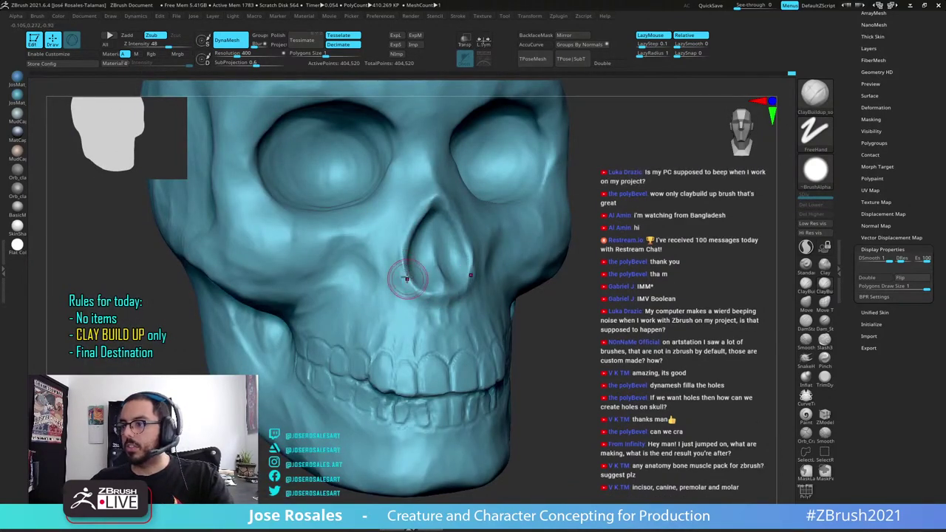
# Examine the nasal opening, cheekbones and lower jaw from three-quarter, side and front views
pyautogui.moveTo(408, 302); pyautogui.dragTo(359, 296, button='right')
pyautogui.moveTo(414, 276); pyautogui.dragTo(429, 238, button='right')
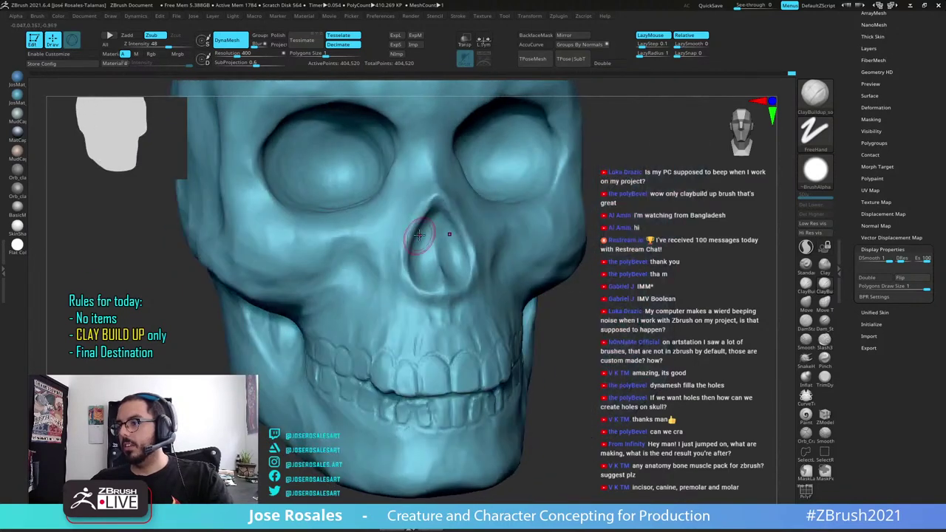
pyautogui.moveTo(380, 264); pyautogui.dragTo(418, 215, button='right')
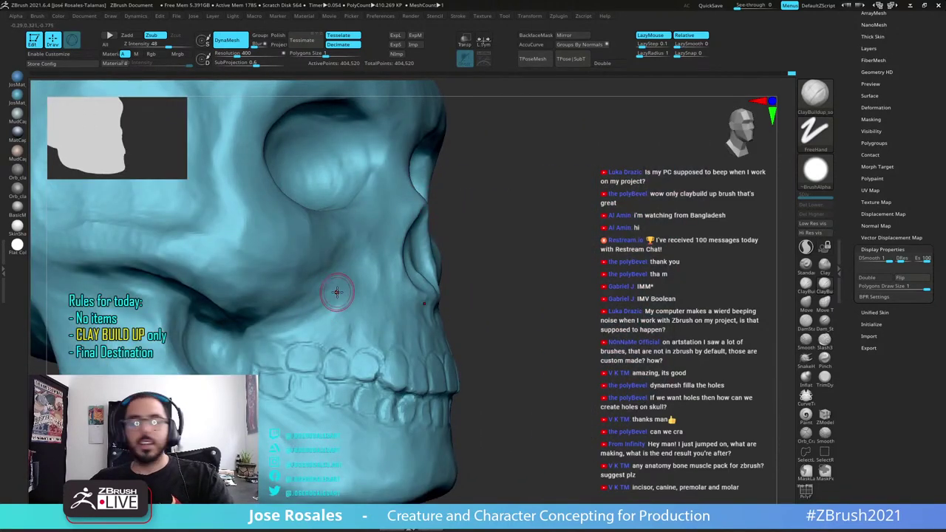
pyautogui.moveTo(312, 281)
pyautogui.mouseDown(button='right')
pyautogui.moveTo(359, 259)
pyautogui.moveTo(348, 261)
pyautogui.mouseUp(button='right')
pyautogui.moveTo(420, 228)
pyautogui.keyDown('alt'); pyautogui.mouseDown(button='right')
pyautogui.moveTo(358, 250)
pyautogui.moveTo(321, 248)
pyautogui.mouseUp(button='right'); pyautogui.keyUp('alt')
pyautogui.moveTo(478, 247)
pyautogui.mouseDown(button='right')
pyautogui.moveTo(470, 224)
pyautogui.moveTo(494, 250)
pyautogui.mouseUp(button='right')
pyautogui.moveTo(556, 232); pyautogui.dragTo(521, 248, button='right')
pyautogui.keyDown('ctrl'); pyautogui.moveTo(458, 310); pyautogui.dragTo(394, 384, button='right'); pyautogui.keyUp('ctrl')
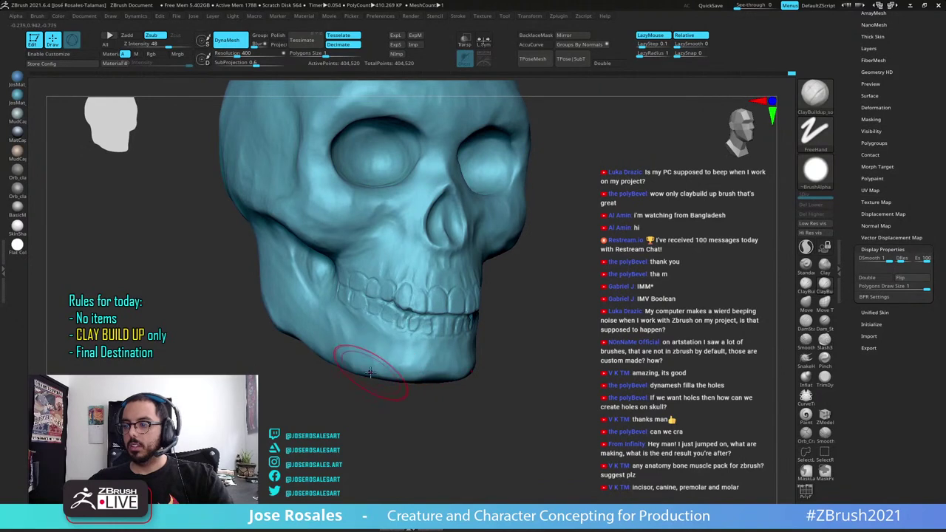
pyautogui.moveTo(439, 354); pyautogui.dragTo(407, 355, button='right')
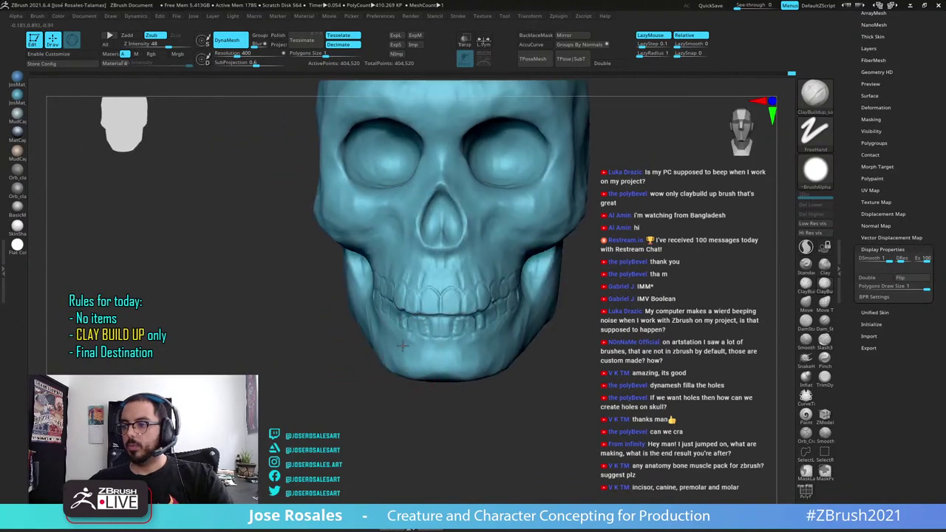
# Refine the outlines of the premolars and first molars along the side of both jaws with ClayBuildup
pyautogui.press('s')
pyautogui.keyDown('ctrl'); pyautogui.moveTo(421, 361); pyautogui.dragTo(409, 349, button='right'); pyautogui.keyUp('ctrl')
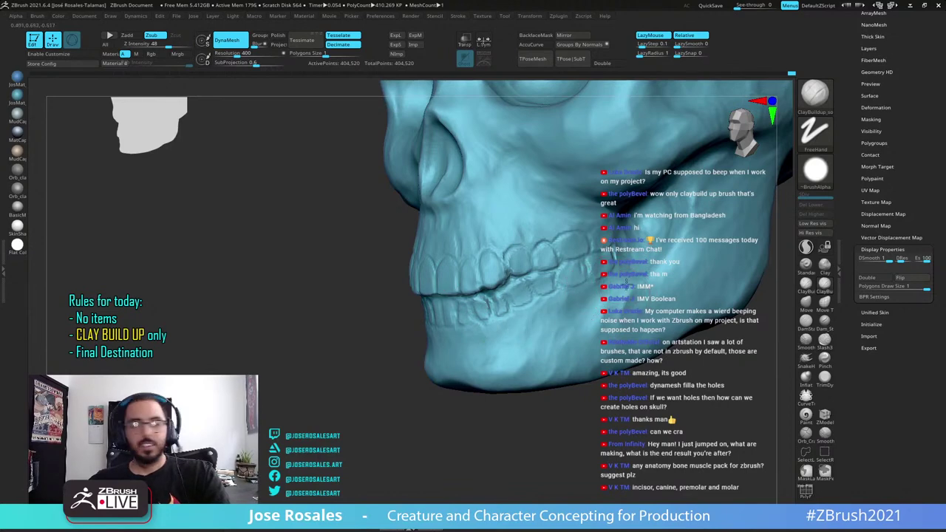
pyautogui.moveTo(627, 283)
pyautogui.mouseDown(button='right')
pyautogui.moveTo(688, 280)
pyautogui.moveTo(631, 275)
pyautogui.mouseUp(button='right')
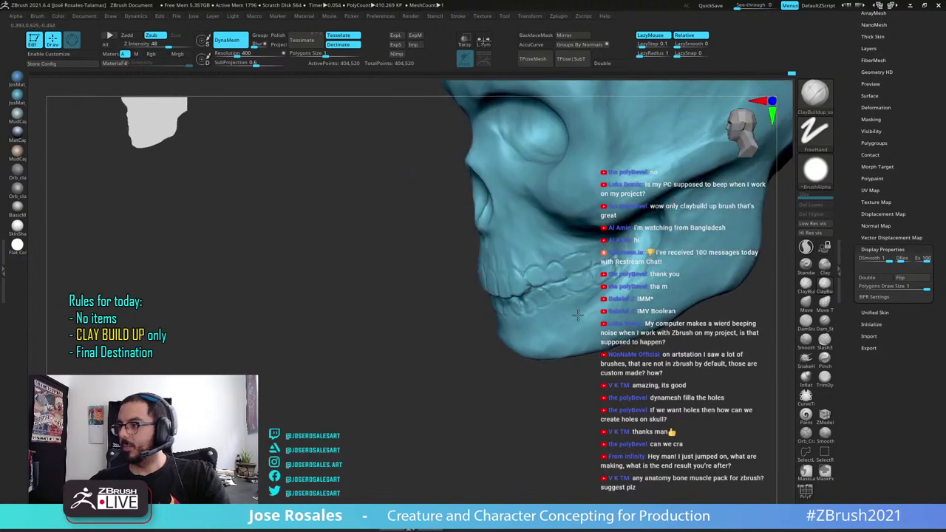
pyautogui.moveTo(557, 322); pyautogui.dragTo(594, 301, button='right')
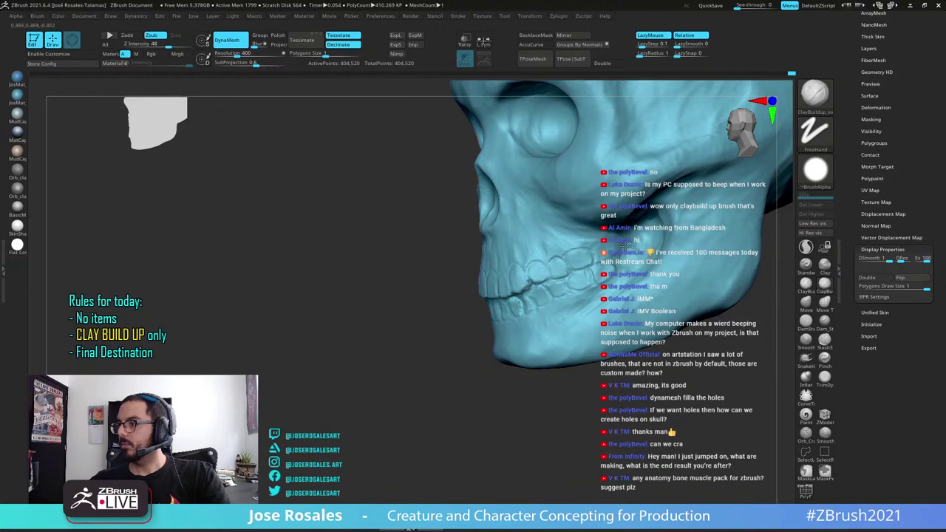
pyautogui.moveTo(616, 276)
pyautogui.mouseDown(button='right')
pyautogui.moveTo(622, 281)
pyautogui.moveTo(600, 294)
pyautogui.mouseUp(button='right')
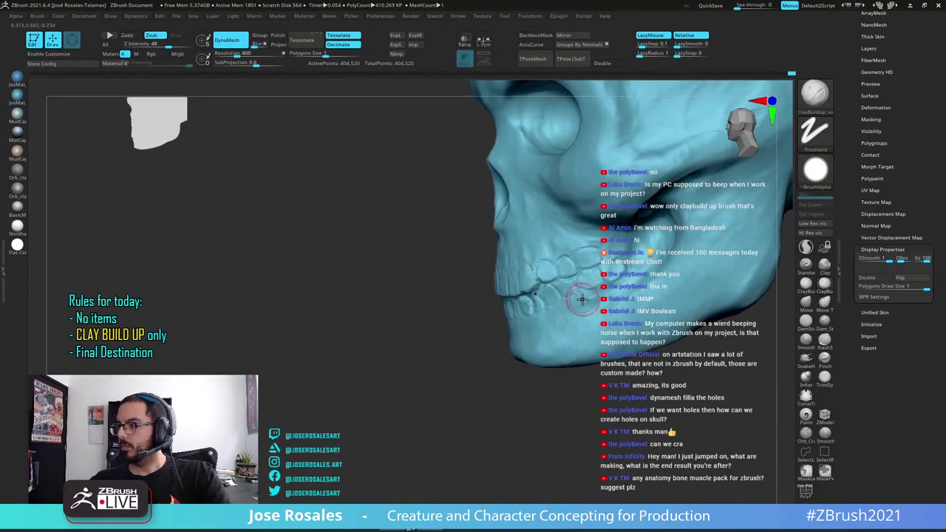
pyautogui.moveTo(565, 334); pyautogui.dragTo(578, 303, button='right')
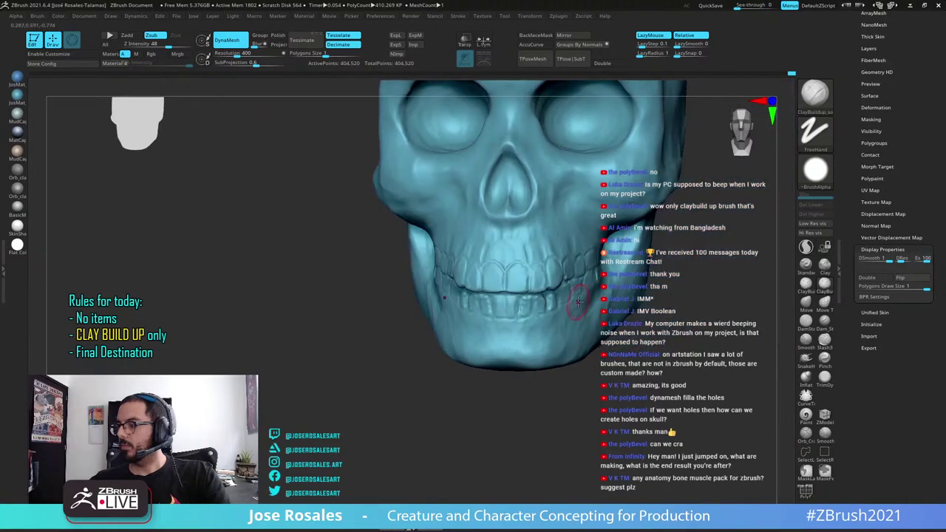
# Define the rearmost upper and lower molars by carving their outlines and the bite line between them
pyautogui.keyDown('alt'); pyautogui.moveTo(533, 340); pyautogui.dragTo(507, 239, button='right'); pyautogui.keyUp('alt')
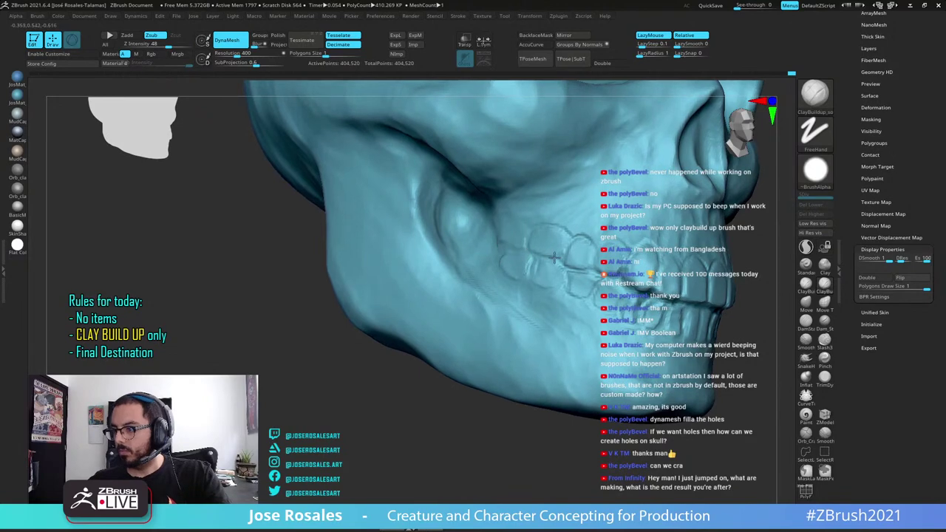
pyautogui.keyDown('ctrl'); pyautogui.moveTo(574, 254); pyautogui.dragTo(538, 257, button='right'); pyautogui.keyUp('ctrl')
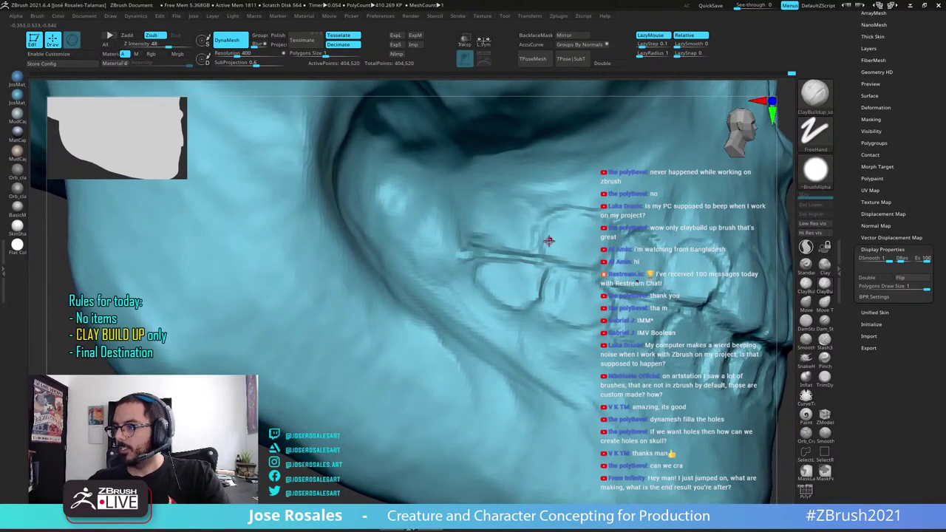
pyautogui.moveTo(536, 278); pyautogui.dragTo(514, 271, button='right')
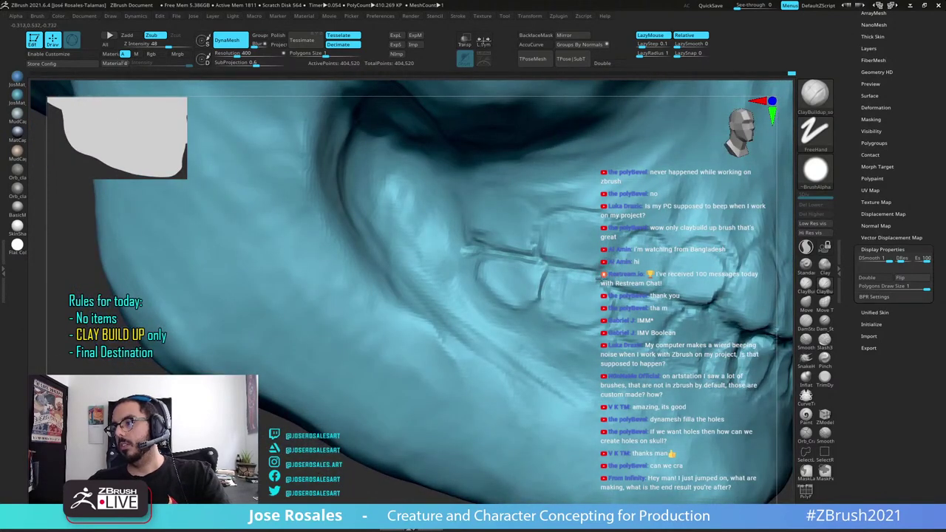
pyautogui.moveTo(573, 290); pyautogui.dragTo(537, 305, button='right')
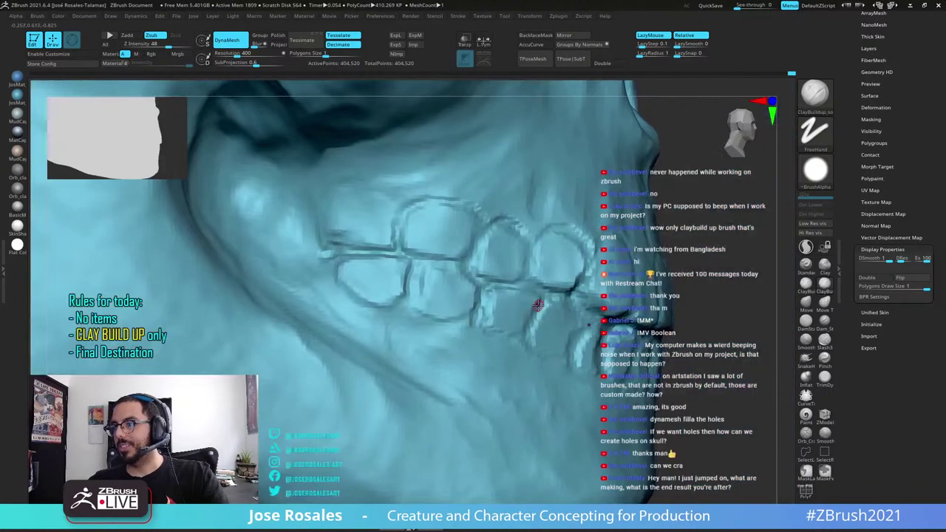
pyautogui.moveTo(587, 285)
pyautogui.keyDown('ctrl'); pyautogui.mouseDown(button='right')
pyautogui.moveTo(597, 255)
pyautogui.moveTo(578, 285)
pyautogui.mouseUp(button='right'); pyautogui.keyUp('ctrl')
pyautogui.moveTo(591, 222); pyautogui.dragTo(602, 225, button='right')
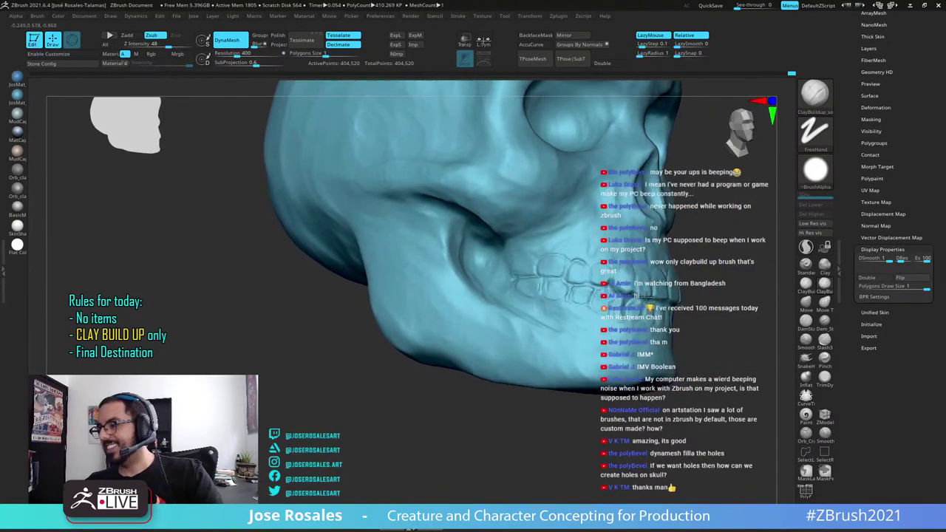
# Deepen the gaps between the upper and lower molars and shape their gum edges on the side of the jaw
pyautogui.keyDown('ctrl'); pyautogui.moveTo(583, 259); pyautogui.dragTo(626, 242, button='right'); pyautogui.keyUp('ctrl')
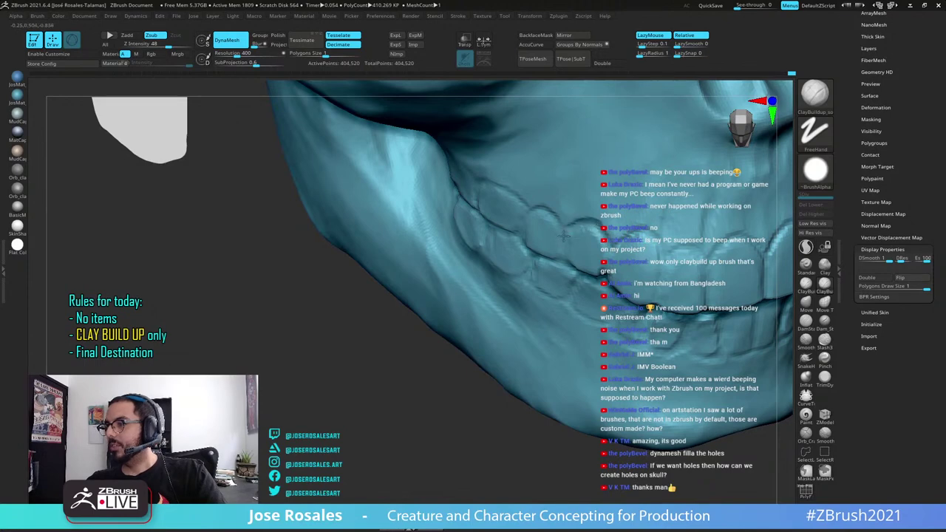
pyautogui.keyDown('ctrl'); pyautogui.moveTo(545, 234); pyautogui.dragTo(582, 238, button='right'); pyautogui.keyUp('ctrl')
pyautogui.keyDown('ctrl'); pyautogui.moveTo(578, 194); pyautogui.dragTo(576, 225, button='right'); pyautogui.keyUp('ctrl')
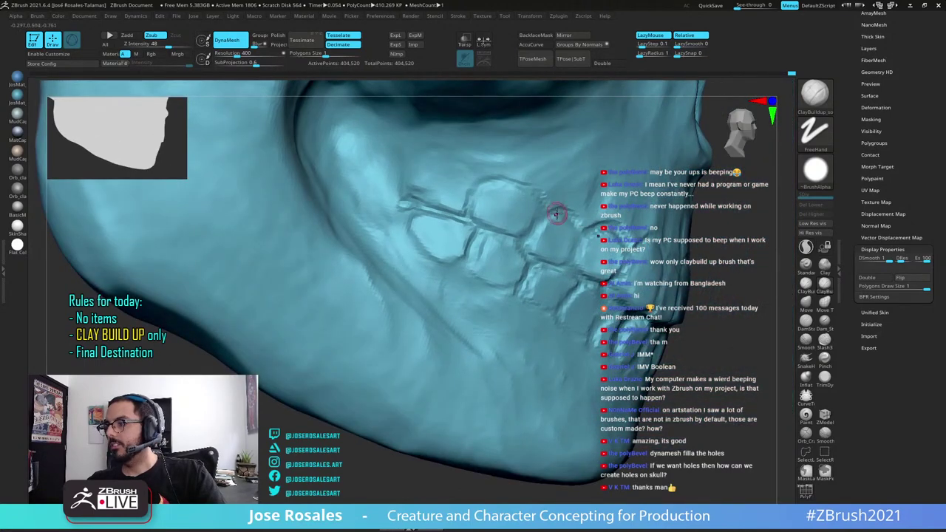
pyautogui.moveTo(633, 247); pyautogui.dragTo(618, 222, button='right')
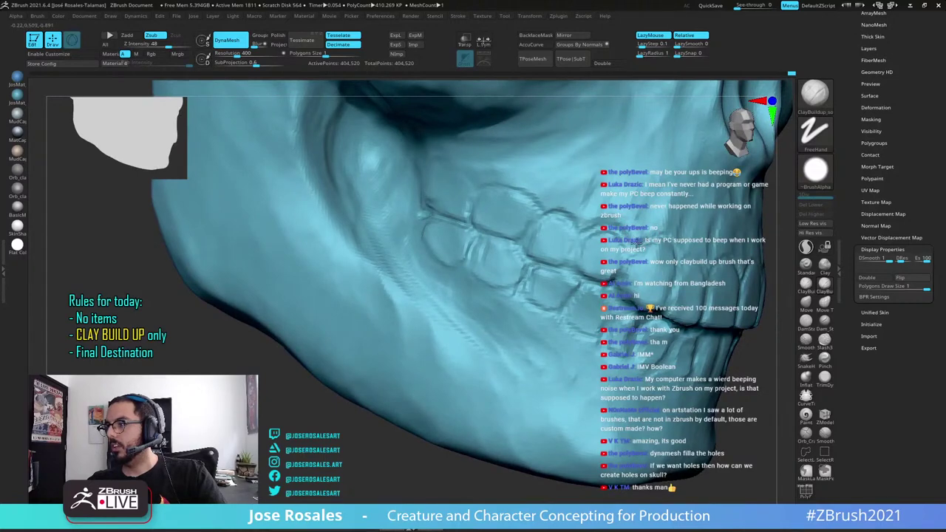
pyautogui.moveTo(666, 235); pyautogui.dragTo(510, 264, button='right')
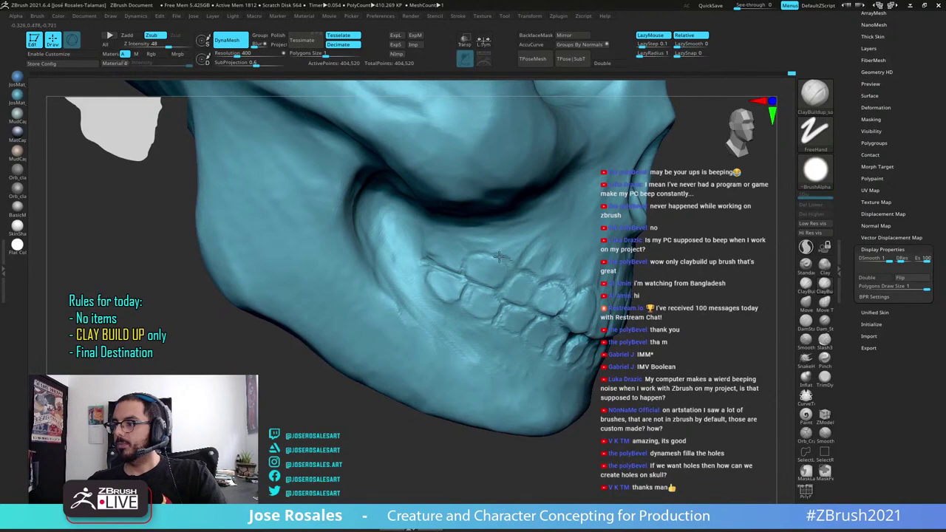
pyautogui.moveTo(516, 275); pyautogui.dragTo(545, 232, button='right')
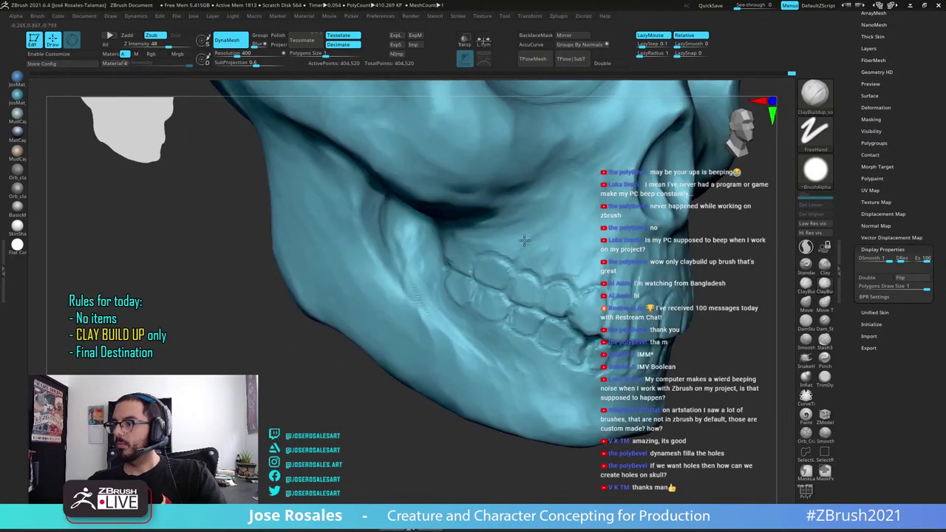
# Add vertical root grooves in the lower jaw beneath the canine and premolars
pyautogui.moveTo(503, 289); pyautogui.dragTo(555, 255, button='right')
pyautogui.moveTo(554, 255); pyautogui.dragTo(675, 276, button='right')
pyautogui.keyDown('ctrl'); pyautogui.moveTo(688, 312); pyautogui.dragTo(659, 293, button='right'); pyautogui.keyUp('ctrl')
pyautogui.keyDown('alt'); pyautogui.moveTo(727, 284); pyautogui.dragTo(649, 256, button='right'); pyautogui.keyUp('alt')
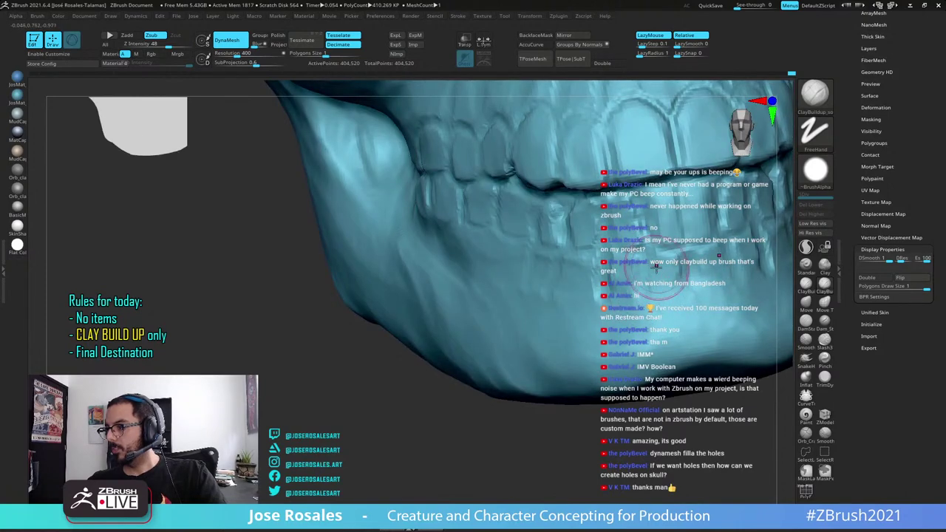
pyautogui.moveTo(609, 300)
pyautogui.mouseDown(button='right')
pyautogui.moveTo(638, 294)
pyautogui.moveTo(545, 289)
pyautogui.mouseUp(button='right')
pyautogui.moveTo(593, 257); pyautogui.dragTo(595, 297)
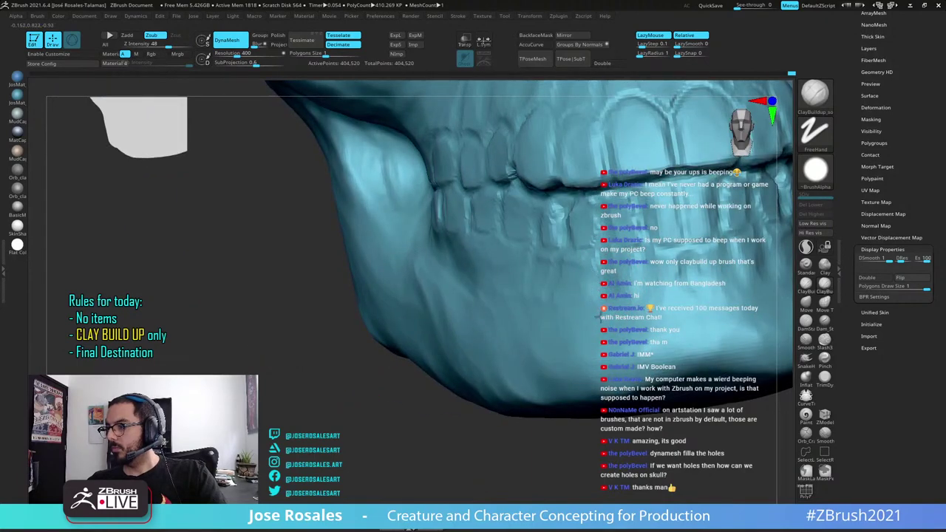
pyautogui.moveTo(526, 263); pyautogui.dragTo(555, 260, button='right')
pyautogui.keyDown('ctrl'); pyautogui.moveTo(492, 300); pyautogui.dragTo(564, 228, button='right'); pyautogui.keyUp('ctrl')
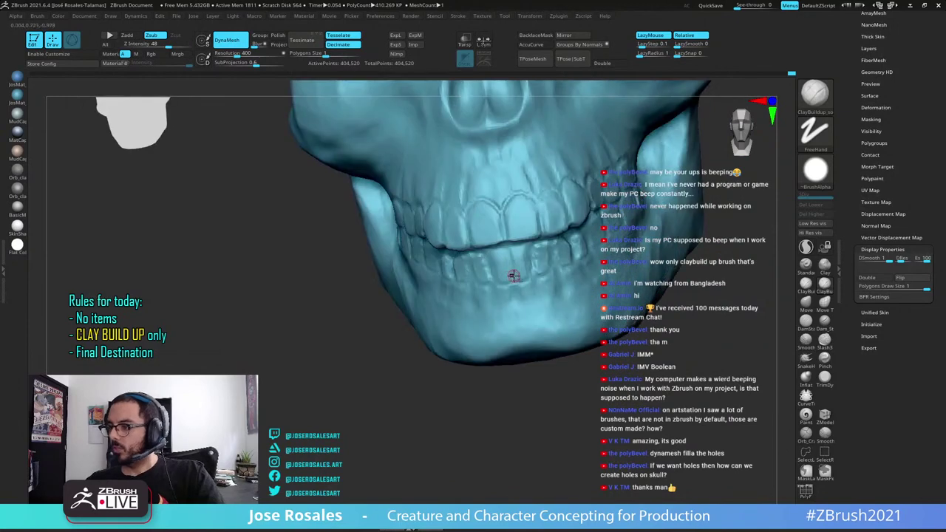
# Sculpt short root ridges and grooves beneath the lower front teeth
pyautogui.moveTo(512, 274); pyautogui.dragTo(533, 294, button='right')
pyautogui.keyDown('ctrl'); pyautogui.moveTo(533, 294); pyautogui.dragTo(510, 270, button='right'); pyautogui.keyUp('ctrl')
pyautogui.moveTo(556, 279)
pyautogui.mouseDown()
pyautogui.moveTo(502, 283)
pyautogui.moveTo(566, 279)
pyautogui.moveTo(624, 250)
pyautogui.mouseUp()
pyautogui.moveTo(657, 253); pyautogui.dragTo(600, 257, button='right')
pyautogui.keyDown('ctrl'); pyautogui.moveTo(600, 257); pyautogui.dragTo(634, 248, button='right'); pyautogui.keyUp('ctrl')
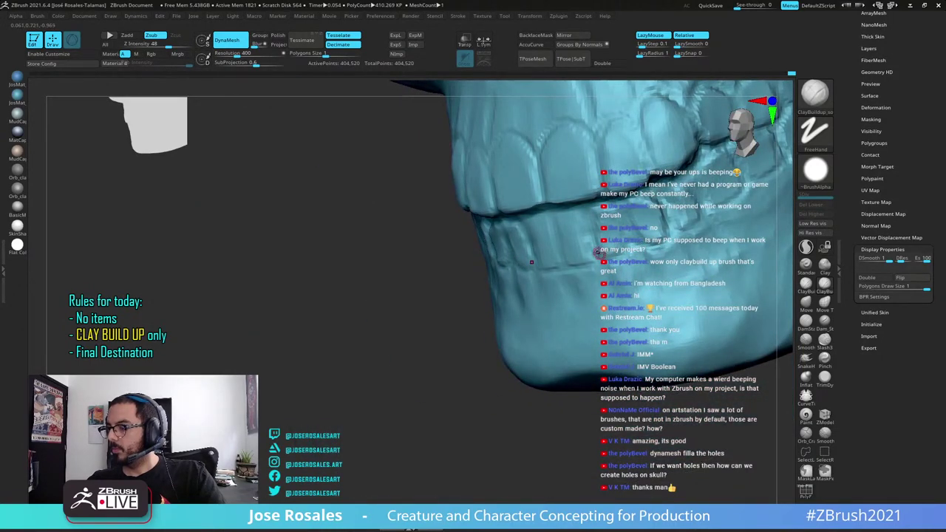
pyautogui.moveTo(614, 249); pyautogui.dragTo(665, 254, button='right')
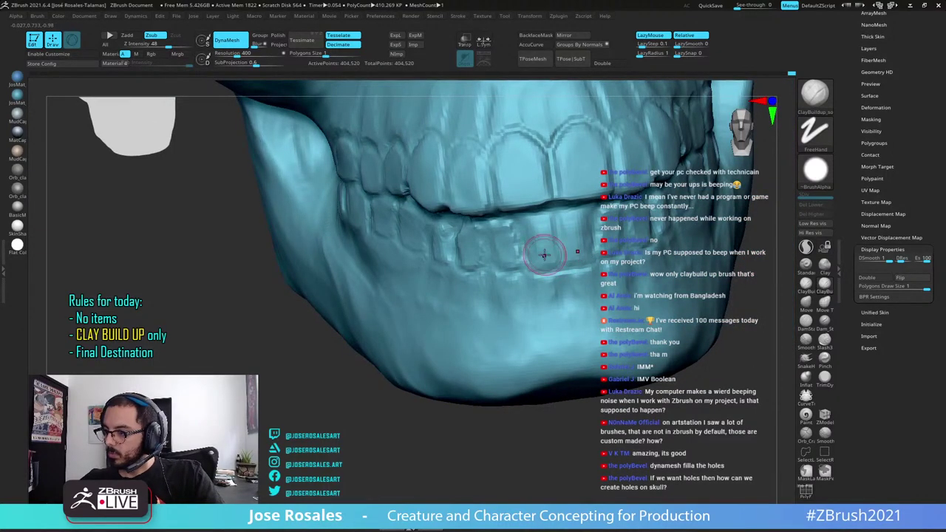
# Deepen the gap between the lower central incisors and sharpen their lower gum edge
pyautogui.moveTo(542, 254)
pyautogui.mouseDown()
pyautogui.moveTo(557, 239)
pyautogui.moveTo(534, 243)
pyautogui.mouseUp()
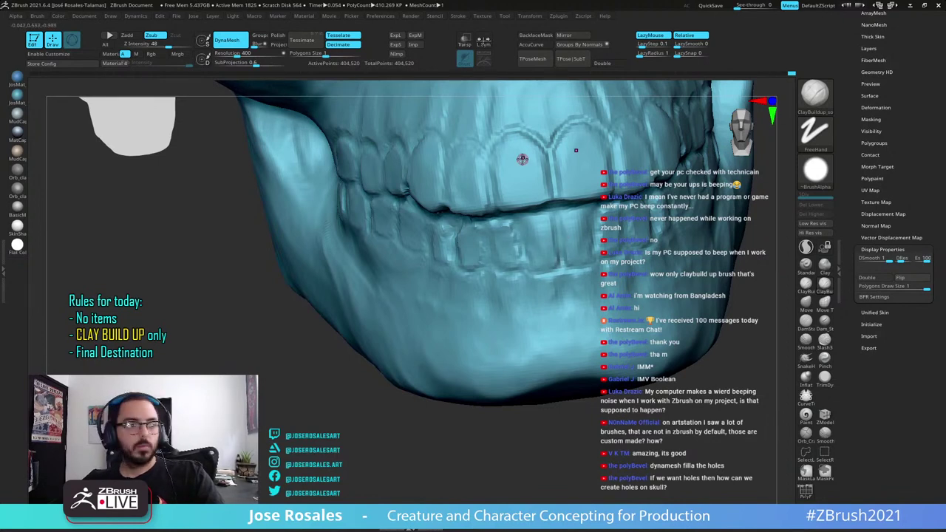
pyautogui.moveTo(491, 262); pyautogui.dragTo(464, 264, button='right')
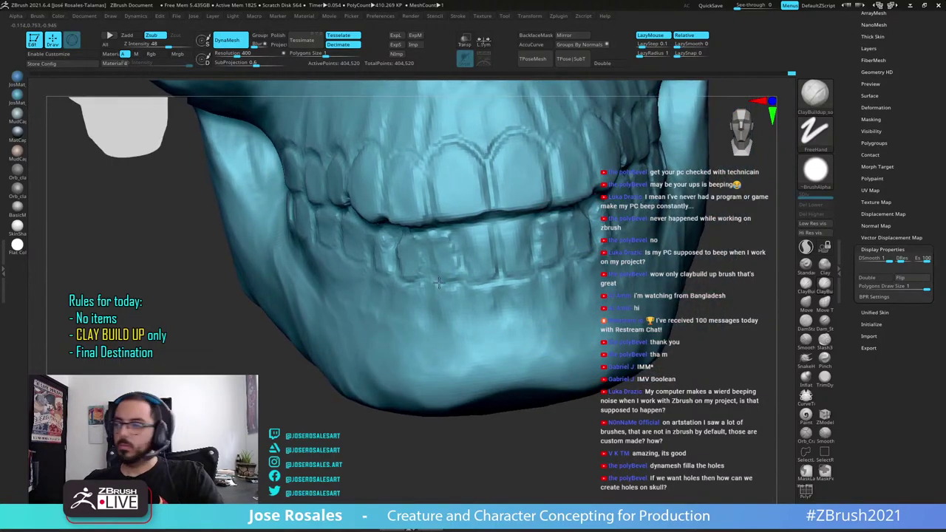
pyautogui.moveTo(437, 296); pyautogui.dragTo(476, 249, button='right')
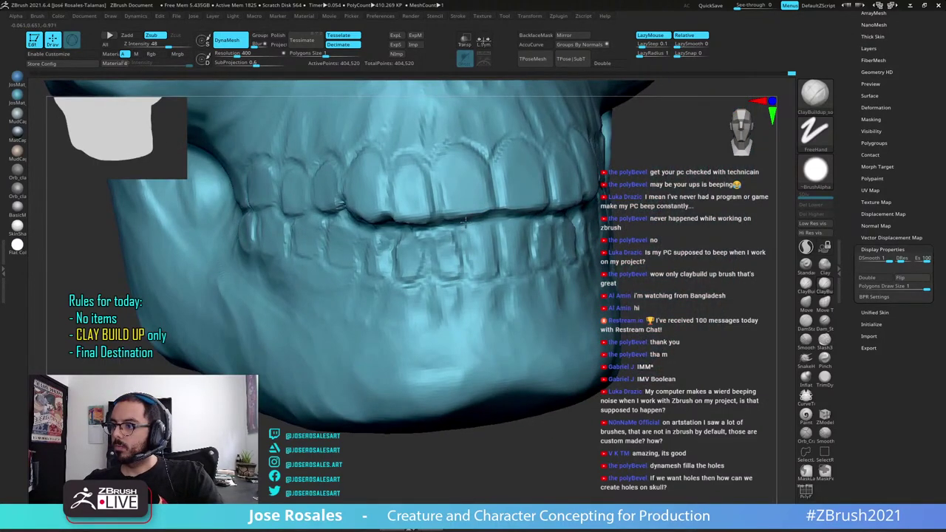
pyautogui.moveTo(495, 213)
pyautogui.mouseDown(button='right')
pyautogui.moveTo(484, 222)
pyautogui.moveTo(517, 162)
pyautogui.moveTo(488, 221)
pyautogui.moveTo(451, 250)
pyautogui.moveTo(477, 250)
pyautogui.moveTo(466, 191)
pyautogui.moveTo(471, 247)
pyautogui.mouseUp(button='right')
# Switch the skull to the grey Orb_cla material while focused on the upper jaw and incisors
pyautogui.moveTo(471, 247)
pyautogui.mouseDown(button='right')
pyautogui.moveTo(568, 246)
pyautogui.moveTo(573, 138)
pyautogui.moveTo(627, 196)
pyautogui.moveTo(632, 244)
pyautogui.moveTo(589, 246)
pyautogui.moveTo(632, 235)
pyautogui.mouseUp(button='right')
pyautogui.moveTo(314, 278)
pyautogui.keyDown('alt'); pyautogui.mouseDown(button='right')
pyautogui.moveTo(336, 300)
pyautogui.moveTo(348, 414)
pyautogui.moveTo(507, 280)
pyautogui.mouseUp(button='right'); pyautogui.keyUp('alt')
pyautogui.moveTo(455, 217)
pyautogui.keyDown('ctrl'); pyautogui.mouseDown(button='right')
pyautogui.moveTo(397, 342)
pyautogui.moveTo(364, 336)
pyautogui.mouseUp(button='right'); pyautogui.keyUp('ctrl')
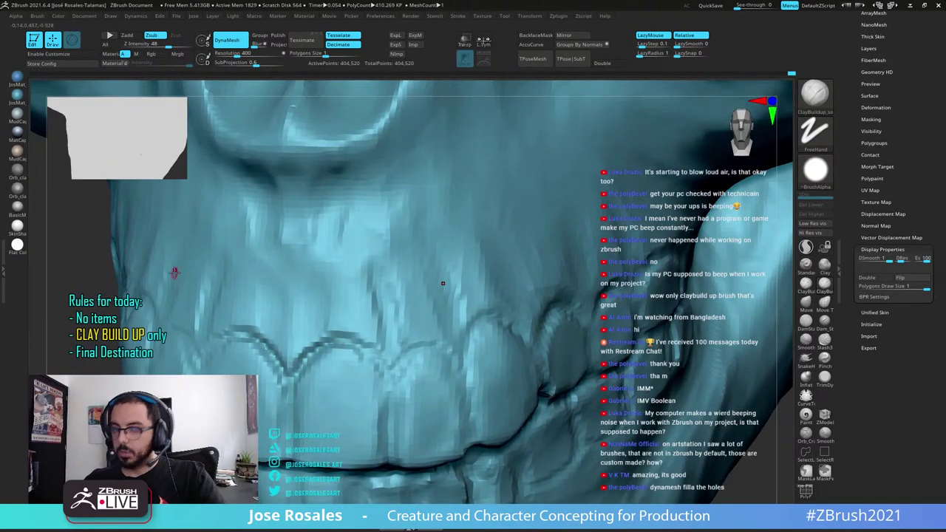
pyautogui.click(21, 175)
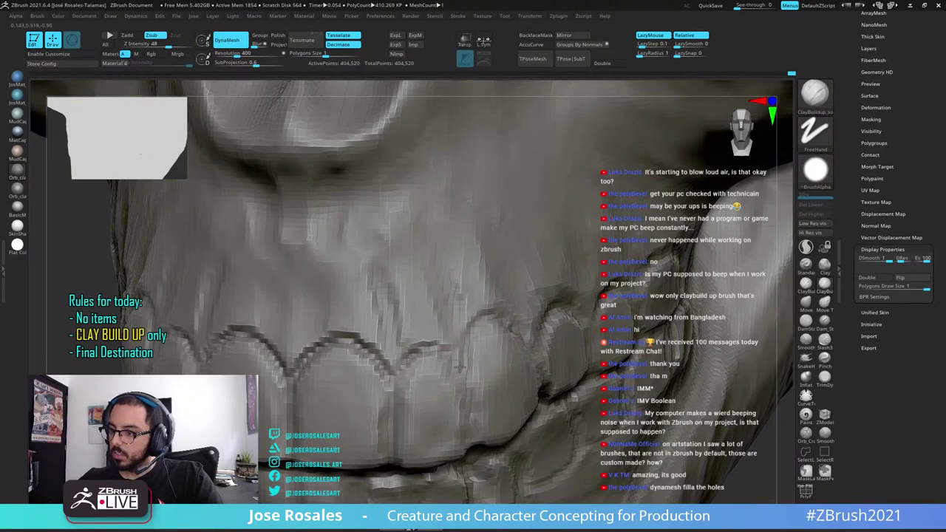
# Examine the whole skull in the grey material from three-quarter and both side views, near and far
pyautogui.keyDown('ctrl'); pyautogui.moveTo(364, 248); pyautogui.dragTo(582, 259, button='right'); pyautogui.keyUp('ctrl')
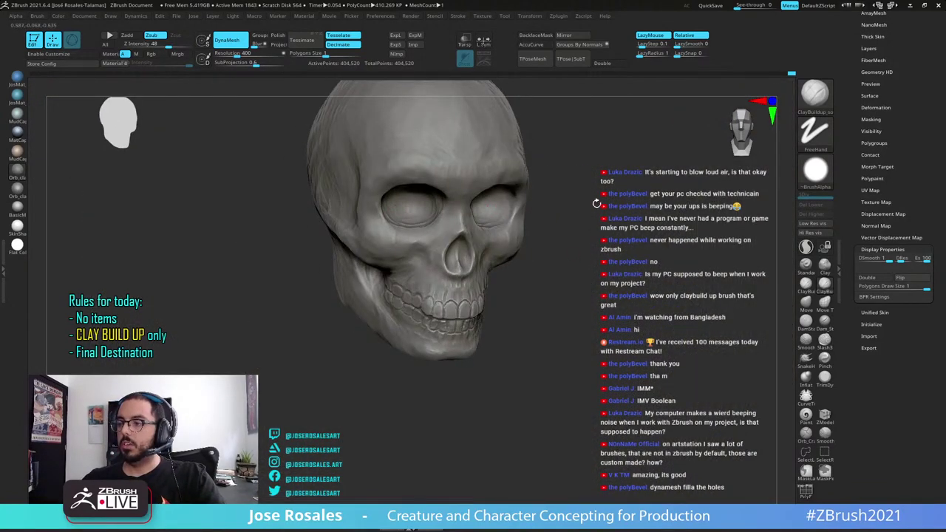
pyautogui.moveTo(596, 204); pyautogui.dragTo(641, 148, button='right')
pyautogui.moveTo(641, 148); pyautogui.dragTo(610, 153, button='right')
pyautogui.moveTo(657, 178); pyautogui.dragTo(615, 251, button='right')
pyautogui.rightClick(614, 251)
pyautogui.moveTo(696, 137); pyautogui.dragTo(538, 219, button='right')
pyautogui.keyDown('alt'); pyautogui.moveTo(538, 219); pyautogui.dragTo(610, 198, button='right'); pyautogui.keyUp('alt')
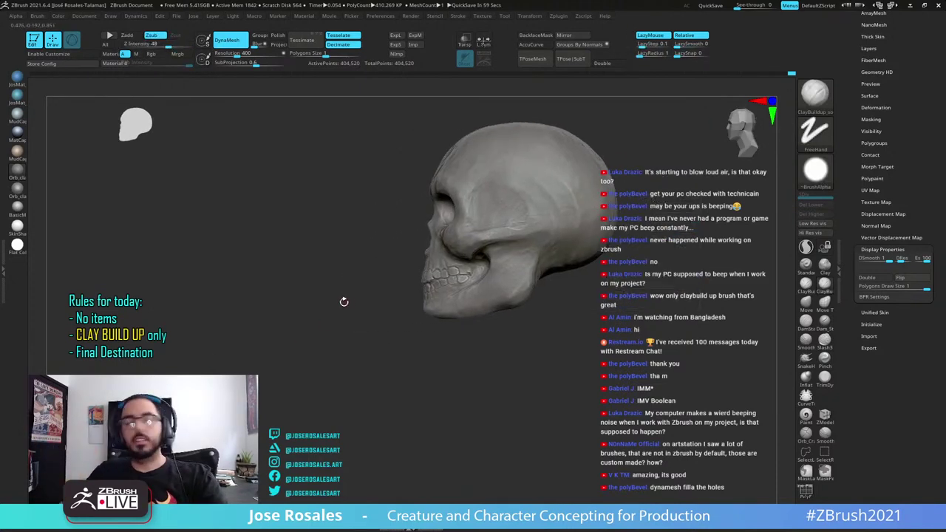
pyautogui.moveTo(540, 299); pyautogui.dragTo(605, 300, button='right')
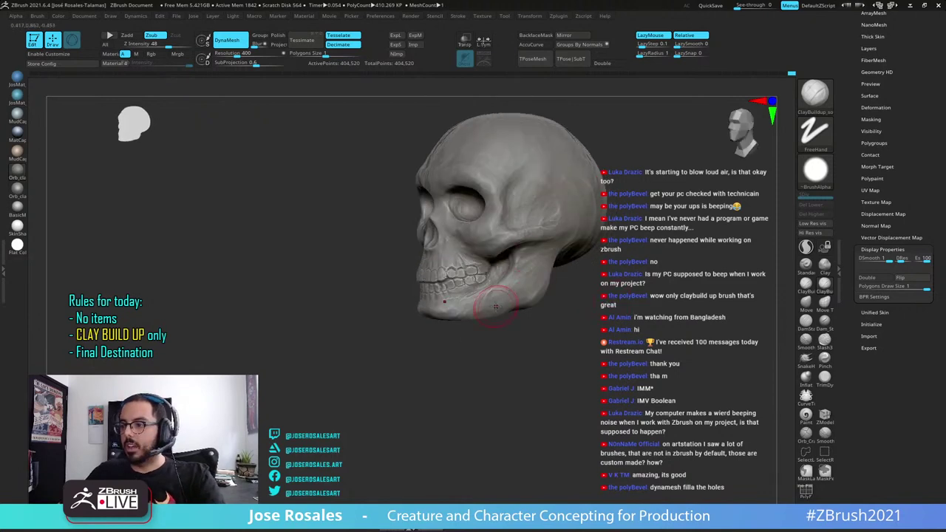
pyautogui.moveTo(493, 300)
pyautogui.mouseDown(button='right')
pyautogui.moveTo(525, 302)
pyautogui.moveTo(519, 284)
pyautogui.mouseUp(button='right')
pyautogui.moveTo(392, 291)
pyautogui.mouseDown(button='right')
pyautogui.moveTo(464, 270)
pyautogui.moveTo(435, 286)
pyautogui.mouseUp(button='right')
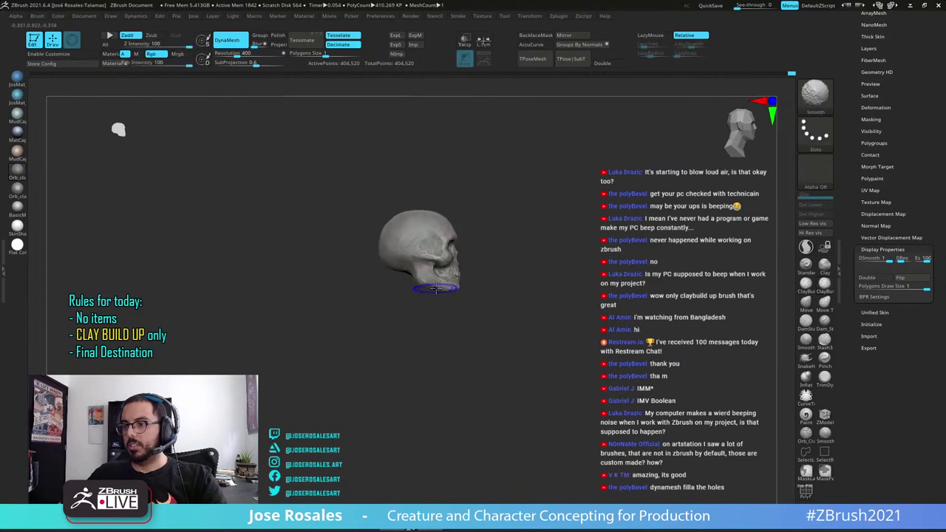
pyautogui.moveTo(510, 252)
pyautogui.keyDown('alt'); pyautogui.mouseDown(button='right')
pyautogui.moveTo(519, 302)
pyautogui.moveTo(602, 325)
pyautogui.mouseUp(button='right'); pyautogui.keyUp('alt')
pyautogui.moveTo(643, 295); pyautogui.dragTo(554, 289, button='right')
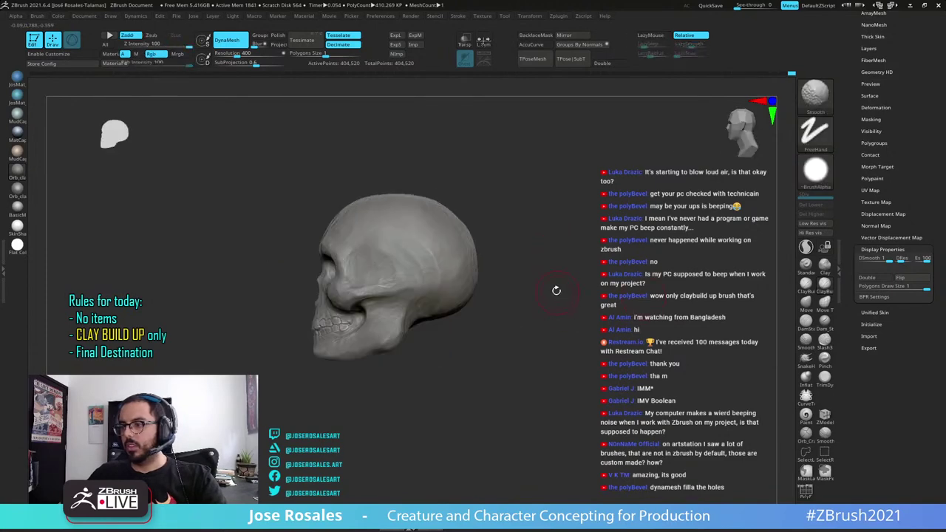
pyautogui.moveTo(490, 284)
pyautogui.keyDown('alt'); pyautogui.mouseDown(button='right')
pyautogui.moveTo(687, 316)
pyautogui.moveTo(728, 343)
pyautogui.mouseUp(button='right'); pyautogui.keyUp('alt')
# Carve root grooves into the upper jaw above the premolars and first molar
pyautogui.keyDown('ctrl'); pyautogui.moveTo(351, 236); pyautogui.dragTo(387, 258, button='right'); pyautogui.keyUp('ctrl')
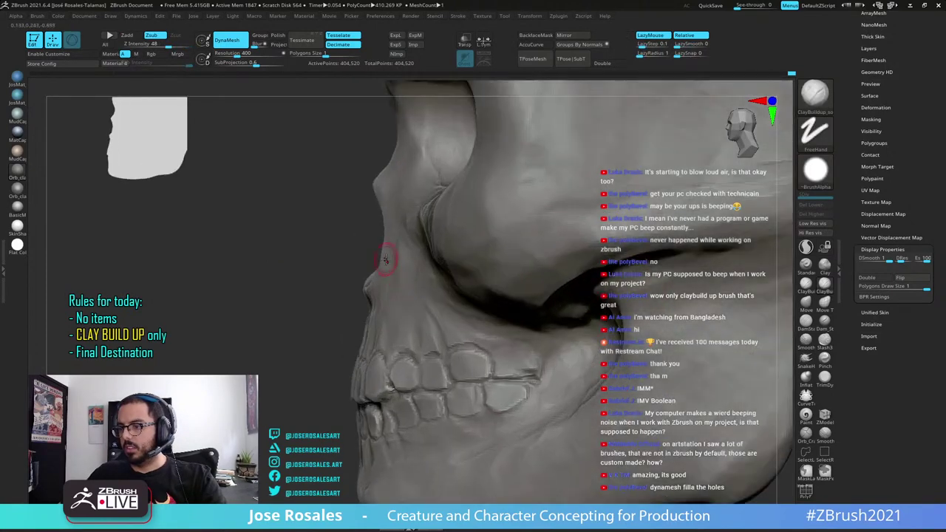
pyautogui.moveTo(344, 354)
pyautogui.keyDown('ctrl'); pyautogui.mouseDown(button='right')
pyautogui.moveTo(367, 373)
pyautogui.moveTo(408, 370)
pyautogui.moveTo(350, 359)
pyautogui.moveTo(384, 385)
pyautogui.moveTo(352, 362)
pyautogui.mouseUp(button='right'); pyautogui.keyUp('ctrl')
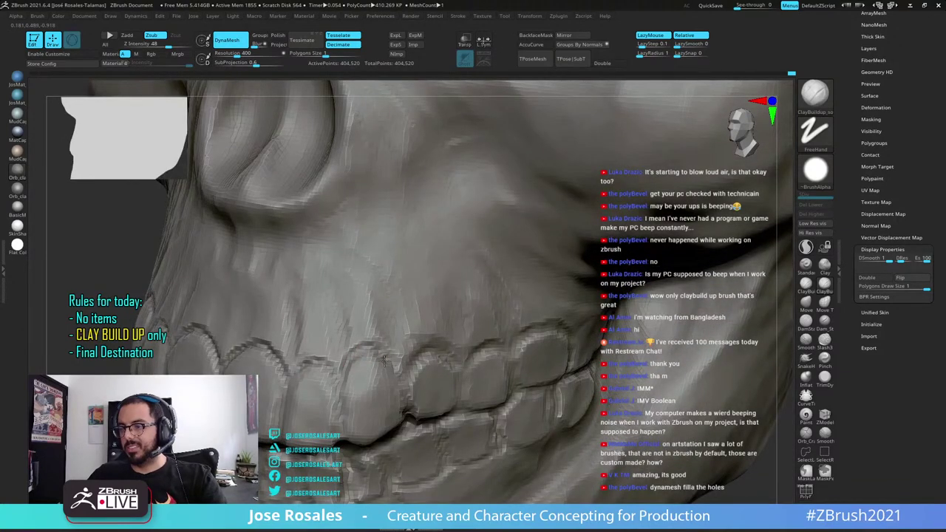
pyautogui.moveTo(418, 365); pyautogui.dragTo(406, 375, button='right')
pyautogui.moveTo(478, 339)
pyautogui.keyDown('ctrl'); pyautogui.mouseDown(button='right')
pyautogui.moveTo(445, 350)
pyautogui.moveTo(437, 375)
pyautogui.moveTo(455, 353)
pyautogui.mouseUp(button='right'); pyautogui.keyUp('ctrl')
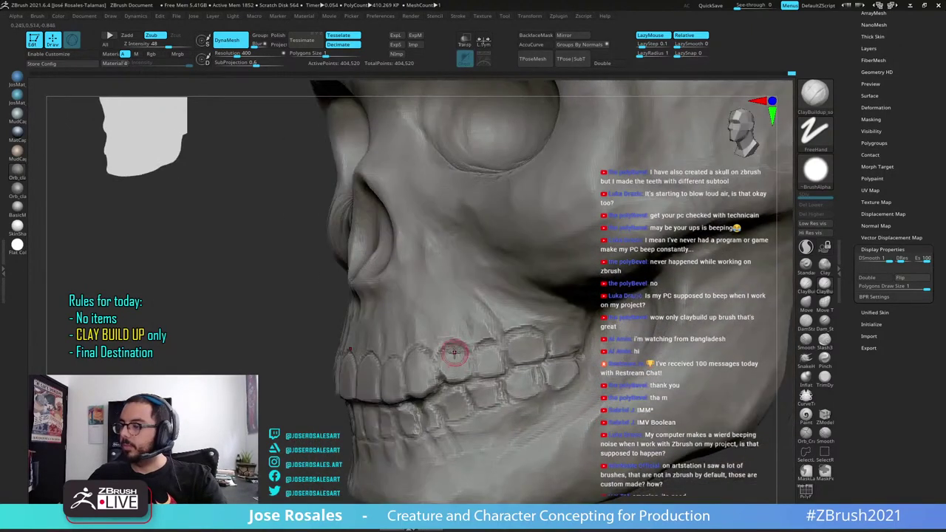
pyautogui.moveTo(517, 352); pyautogui.dragTo(560, 341, button='right')
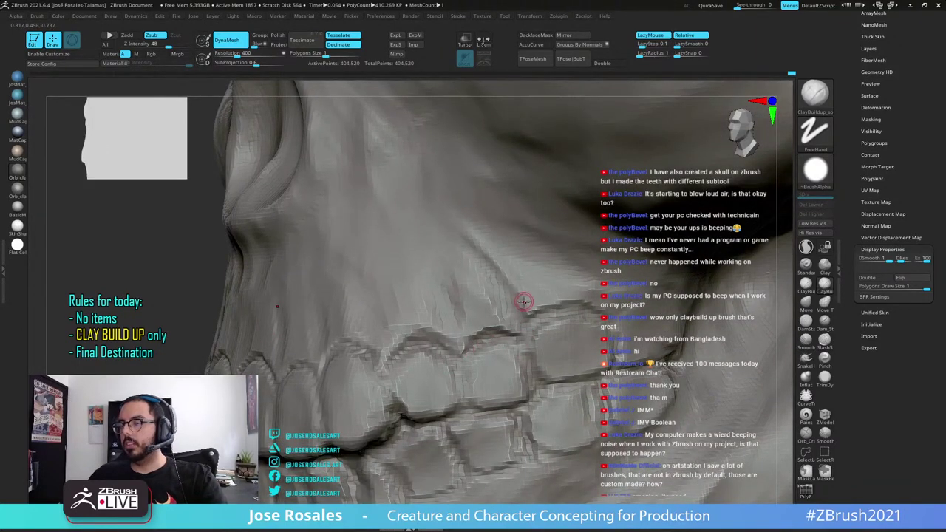
pyautogui.moveTo(508, 333); pyautogui.dragTo(488, 334, button='right')
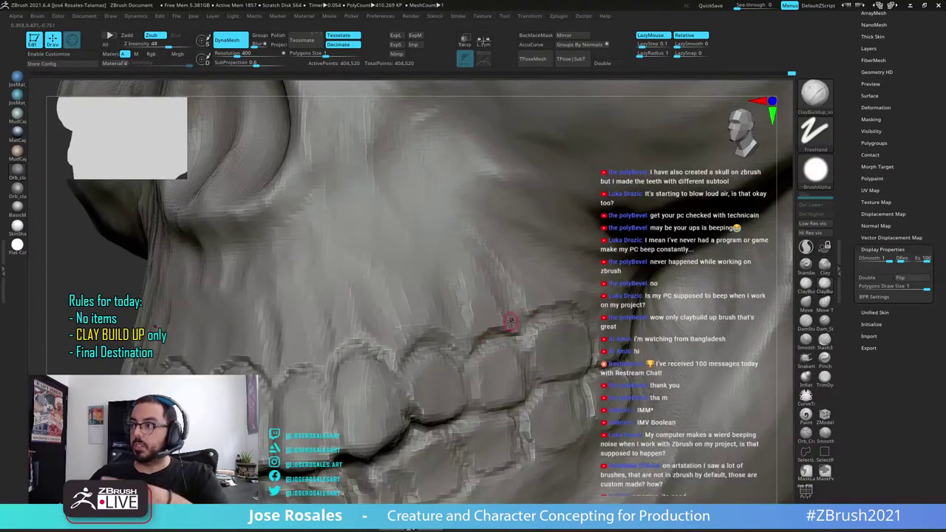
# Carve the gum-line outlines around the last upper and lower molars at the back of the jaw
pyautogui.moveTo(468, 365); pyautogui.dragTo(474, 355, button='right')
pyautogui.keyDown('ctrl'); pyautogui.moveTo(365, 331); pyautogui.dragTo(492, 329, button='right'); pyautogui.keyUp('ctrl')
pyautogui.moveTo(453, 375); pyautogui.dragTo(357, 373, button='right')
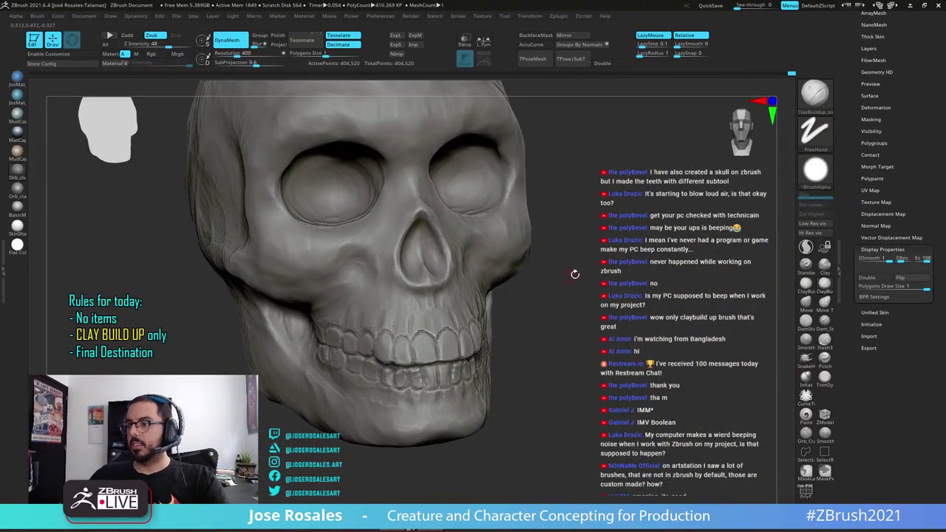
pyautogui.moveTo(437, 373); pyautogui.dragTo(369, 332, button='right')
pyautogui.moveTo(369, 355); pyautogui.dragTo(482, 402, button='right')
pyautogui.moveTo(443, 362); pyautogui.dragTo(476, 299, button='right')
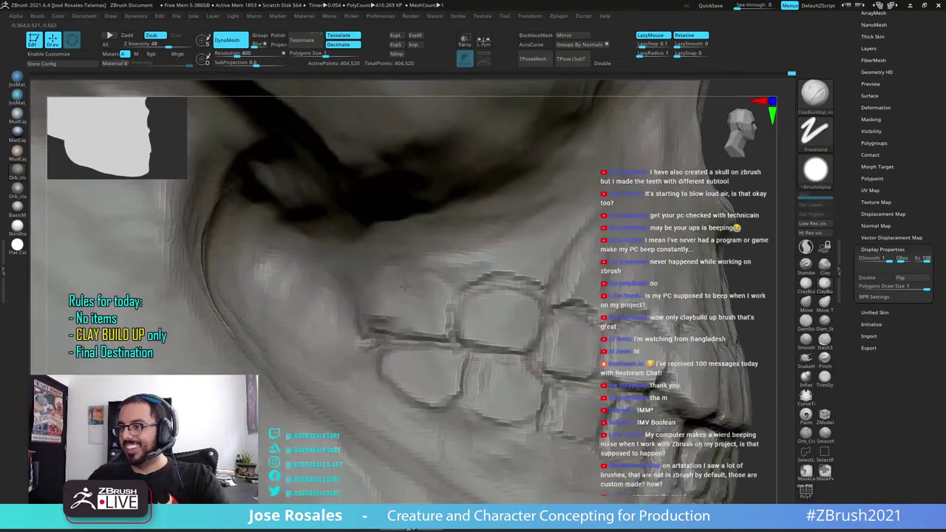
pyautogui.moveTo(443, 270)
pyautogui.keyDown('ctrl'); pyautogui.mouseDown(button='right')
pyautogui.moveTo(443, 296)
pyautogui.moveTo(425, 285)
pyautogui.moveTo(457, 279)
pyautogui.mouseUp(button='right'); pyautogui.keyUp('ctrl')
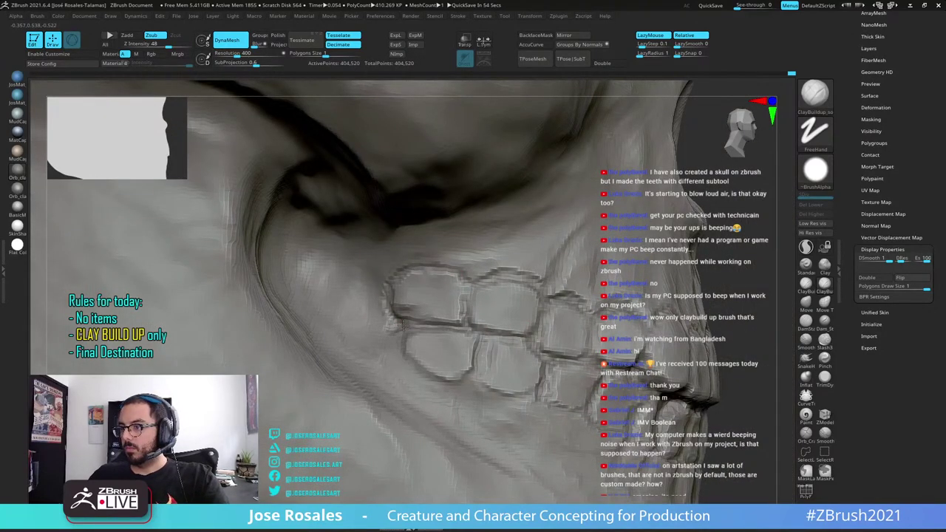
pyautogui.moveTo(398, 360)
pyautogui.mouseDown()
pyautogui.moveTo(430, 386)
pyautogui.moveTo(465, 383)
pyautogui.mouseUp()
pyautogui.moveTo(563, 365)
pyautogui.mouseDown(button='right')
pyautogui.moveTo(547, 350)
pyautogui.moveTo(496, 369)
pyautogui.mouseUp(button='right')
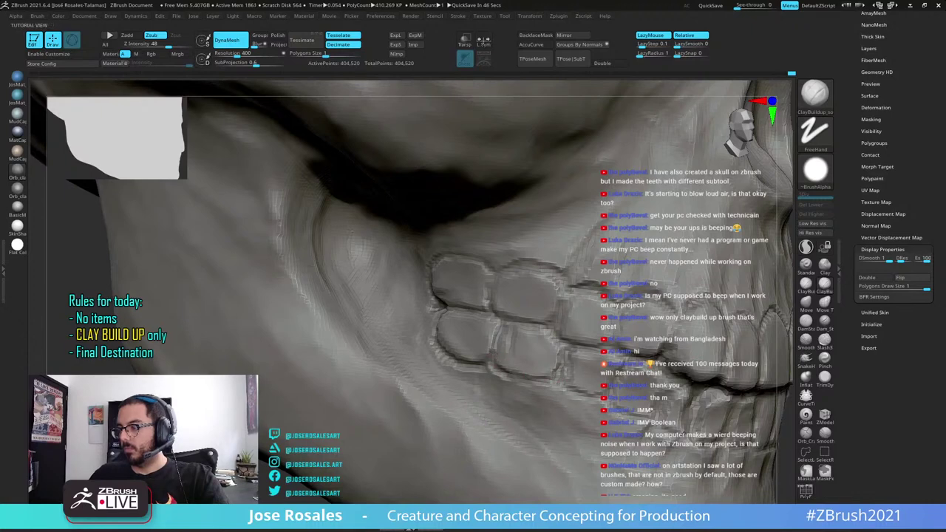
pyautogui.moveTo(563, 378); pyautogui.dragTo(508, 381, button='right')
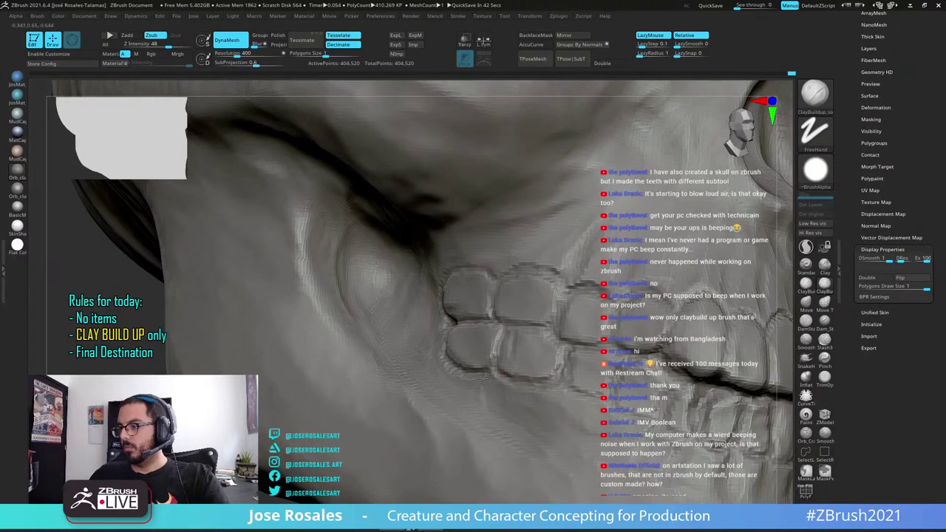
# Save the skull file to disk while the whole skull is in view
pyautogui.moveTo(482, 370); pyautogui.dragTo(613, 303, button='right')
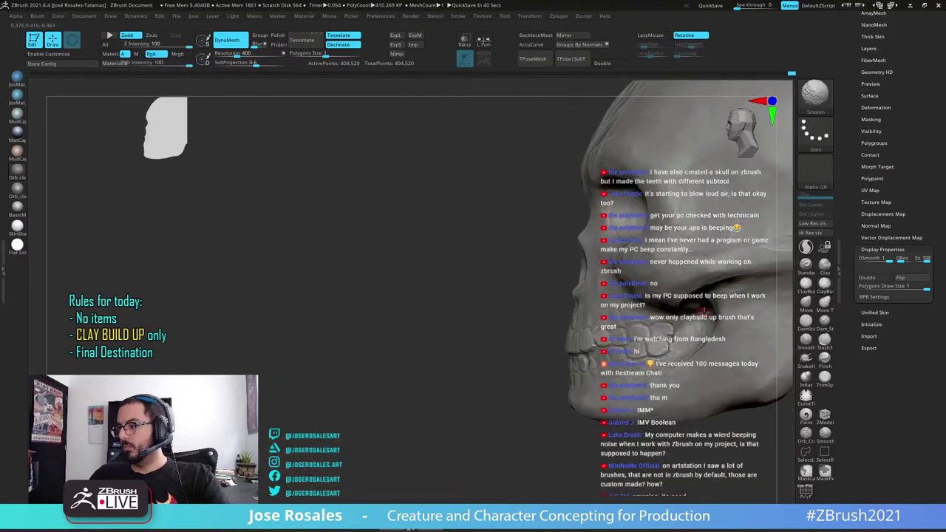
pyautogui.moveTo(709, 305)
pyautogui.keyDown('alt'); pyautogui.mouseDown(button='right')
pyautogui.moveTo(534, 309)
pyautogui.moveTo(569, 188)
pyautogui.mouseUp(button='right'); pyautogui.keyUp('alt')
pyautogui.moveTo(569, 189); pyautogui.dragTo(758, 177, button='right')
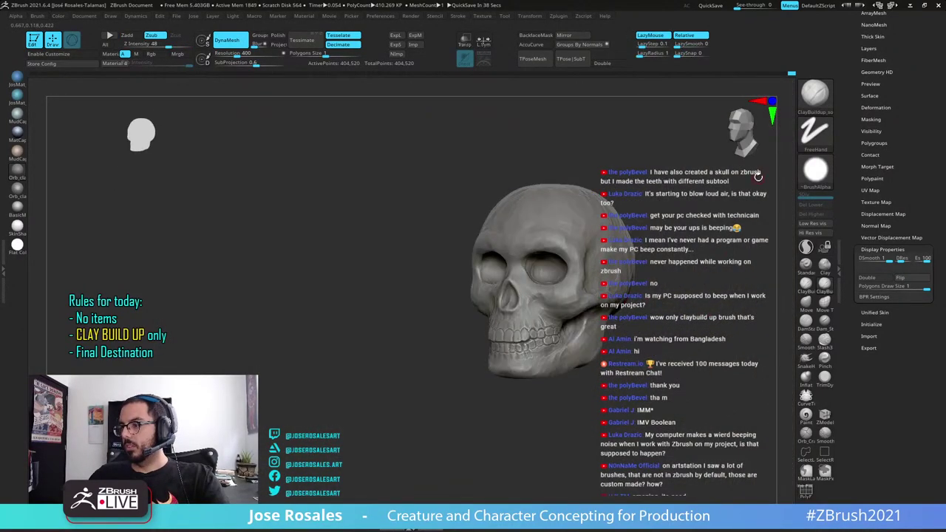
pyautogui.moveTo(855, 128); pyautogui.dragTo(852, 210)
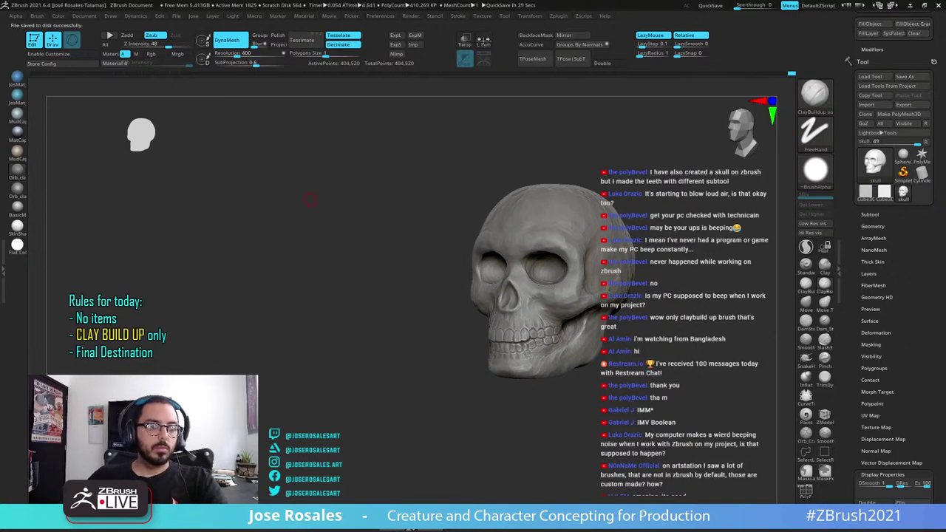
# Examine the whole grey skull from the front, from below, and in side and three-quarter views
pyautogui.moveTo(685, 354); pyautogui.dragTo(561, 367)
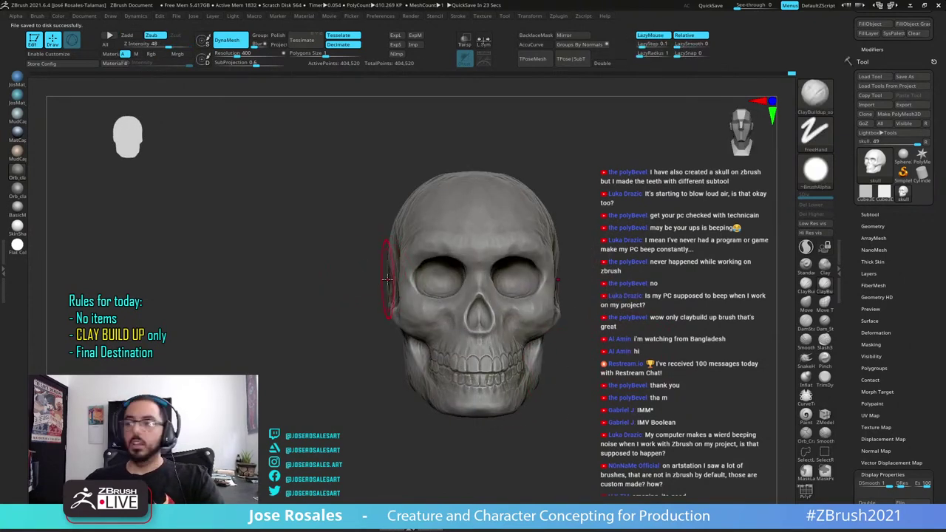
pyautogui.moveTo(373, 274)
pyautogui.mouseDown()
pyautogui.moveTo(452, 249)
pyautogui.moveTo(466, 268)
pyautogui.moveTo(448, 249)
pyautogui.moveTo(471, 250)
pyautogui.mouseUp()
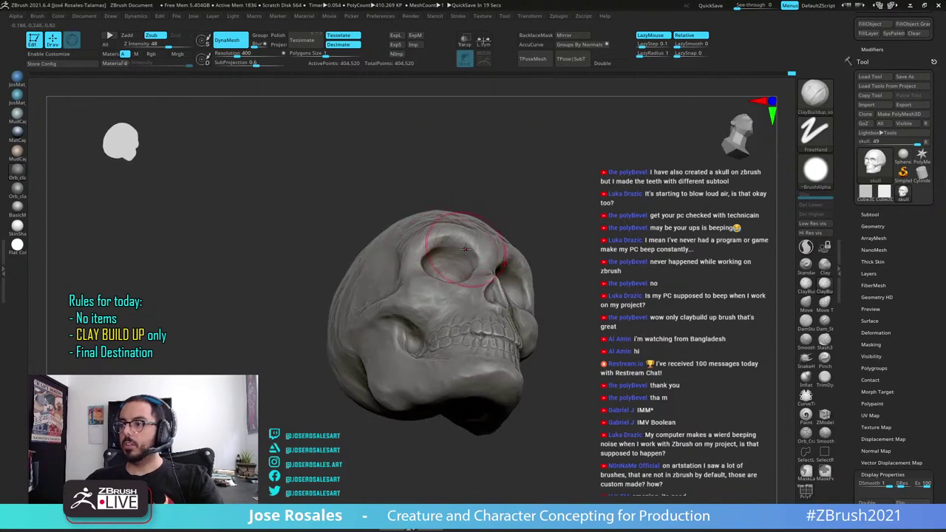
pyautogui.moveTo(448, 253); pyautogui.dragTo(416, 262, button='right')
pyautogui.moveTo(416, 262); pyautogui.dragTo(482, 238, button='right')
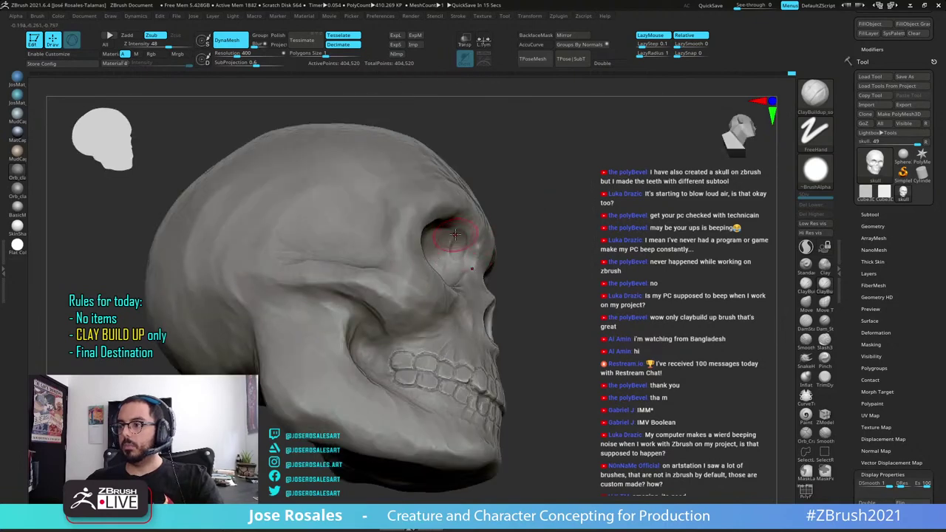
pyautogui.keyDown('ctrl'); pyautogui.moveTo(417, 249); pyautogui.dragTo(487, 259, button='right'); pyautogui.keyUp('ctrl')
pyautogui.moveTo(487, 258); pyautogui.dragTo(454, 252, button='right')
# Preview the skull in the blue MatCap material from the side, three-quarter and front views
pyautogui.click(17, 133)
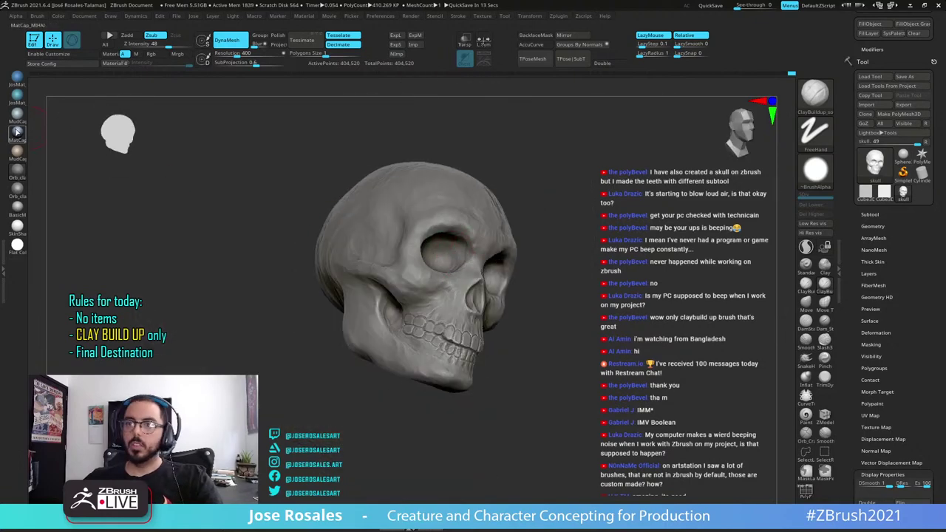
pyautogui.moveTo(541, 271); pyautogui.dragTo(452, 260, button='right')
pyautogui.moveTo(452, 260)
pyautogui.keyDown('alt'); pyautogui.mouseDown(button='right')
pyautogui.moveTo(517, 278)
pyautogui.moveTo(576, 253)
pyautogui.mouseUp(button='right'); pyautogui.keyUp('alt')
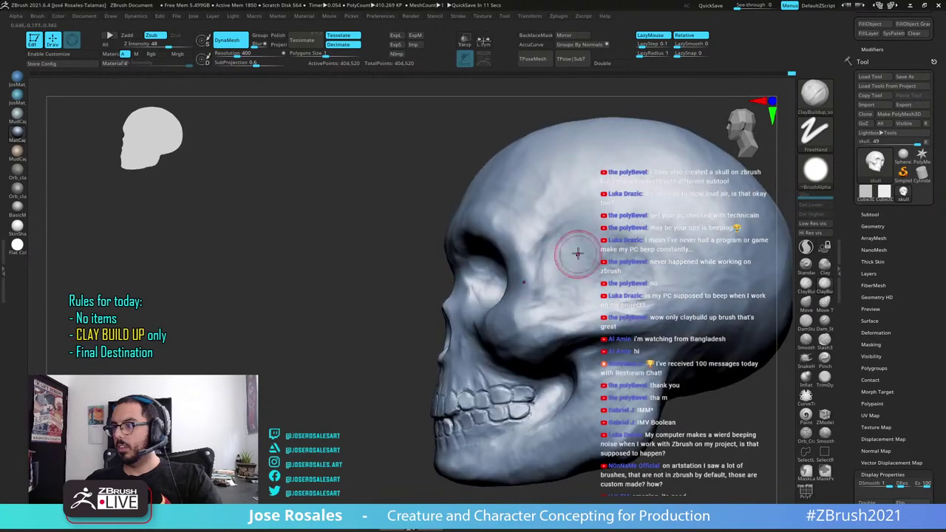
pyautogui.moveTo(556, 250)
pyautogui.mouseDown()
pyautogui.moveTo(550, 262)
pyautogui.moveTo(536, 240)
pyautogui.mouseUp()
pyautogui.keyDown('ctrl'); pyautogui.moveTo(557, 258); pyautogui.dragTo(520, 230, button='right'); pyautogui.keyUp('ctrl')
pyautogui.moveTo(520, 231); pyautogui.dragTo(538, 258, button='right')
pyautogui.moveTo(502, 318); pyautogui.dragTo(546, 333, button='right')
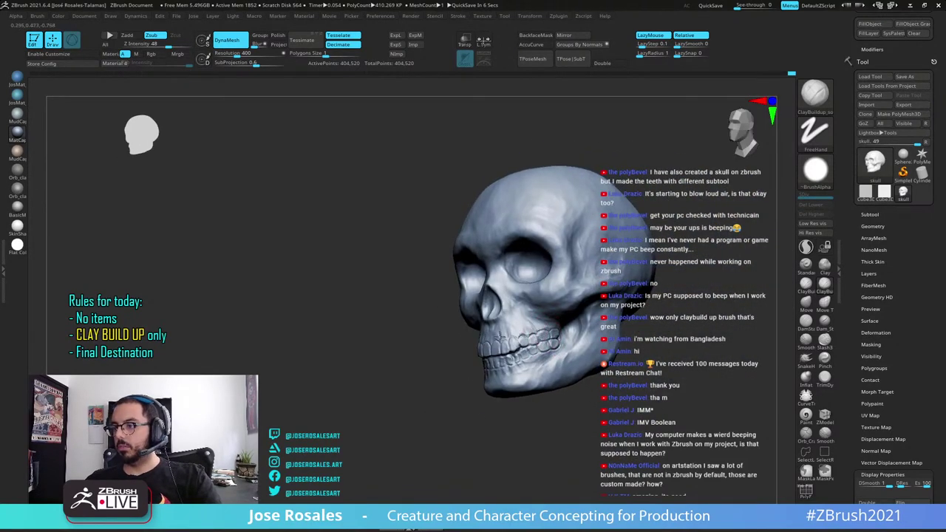
pyautogui.keyDown('ctrl'); pyautogui.moveTo(154, 297); pyautogui.dragTo(122, 257, button='right'); pyautogui.keyUp('ctrl')
pyautogui.moveTo(122, 258); pyautogui.dragTo(166, 261, button='right')
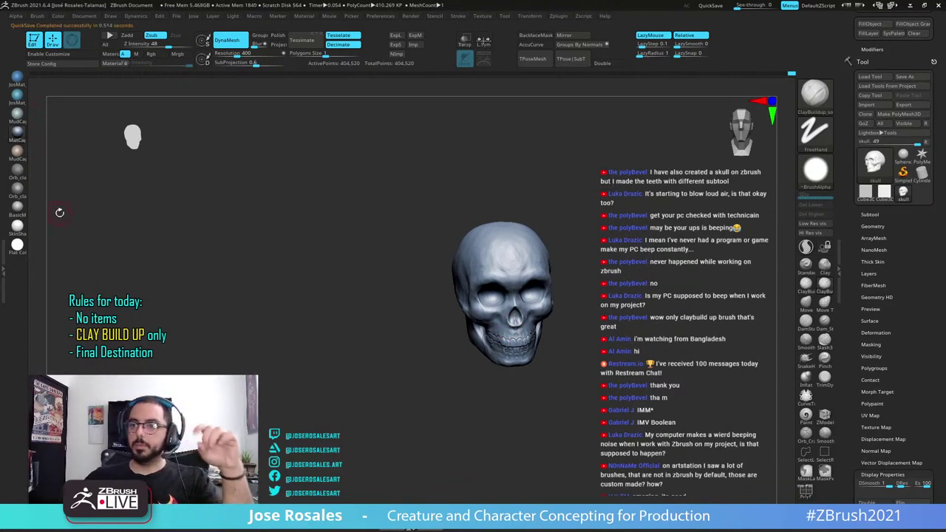
# Preview the skull in the brown MudCap material from the side and three-quarter views
pyautogui.click(22, 158)
pyautogui.moveTo(423, 273); pyautogui.dragTo(552, 301, button='right')
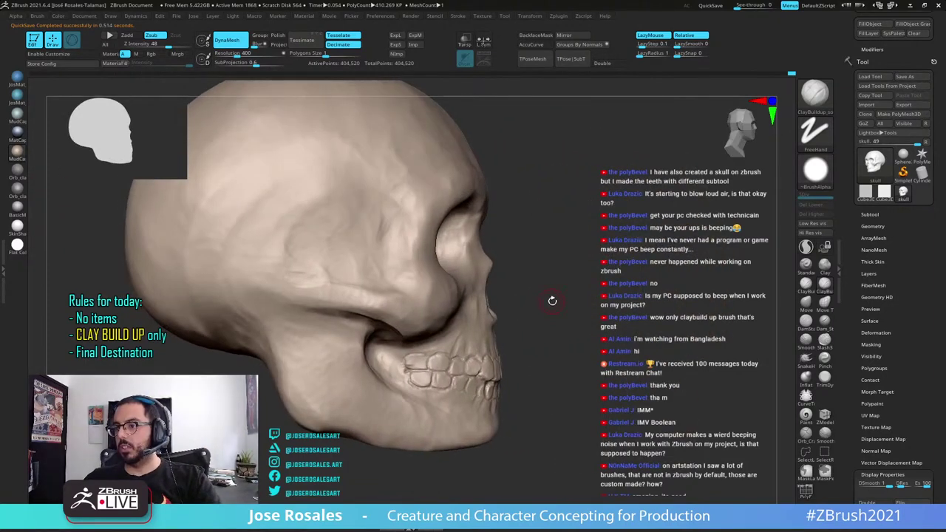
pyautogui.moveTo(574, 271); pyautogui.dragTo(443, 287, button='right')
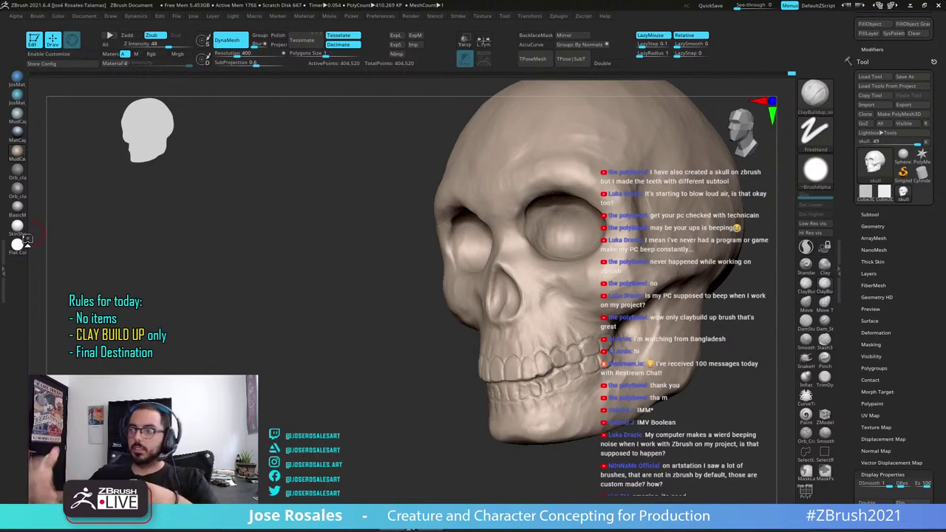
# Compare the skull in the Orb_clay and Orb_clay_gloss materials from the front and in three-quarter view
pyautogui.click(11, 177)
pyautogui.keyDown('shift'); pyautogui.moveTo(376, 224); pyautogui.dragTo(436, 224); pyautogui.keyUp('shift')
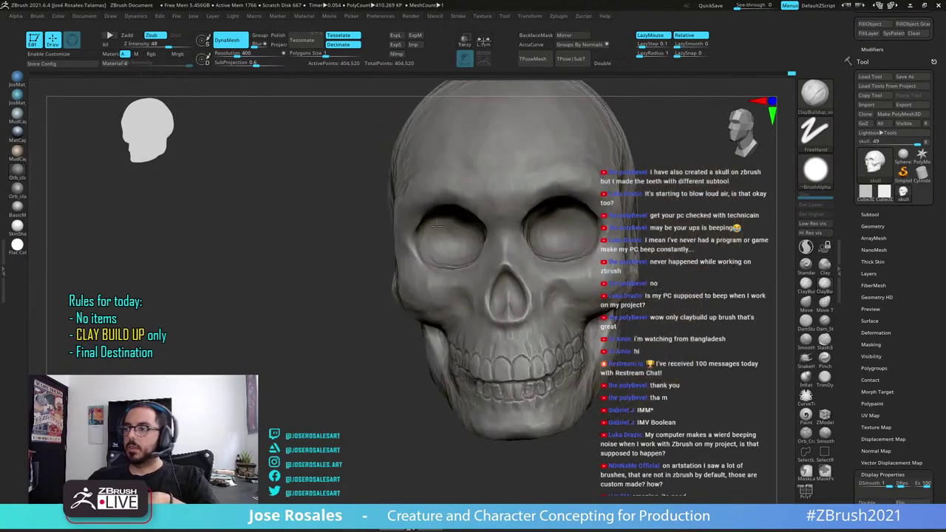
pyautogui.click(18, 193)
pyautogui.moveTo(269, 195); pyautogui.dragTo(266, 191)
pyautogui.moveTo(205, 184); pyautogui.dragTo(213, 181)
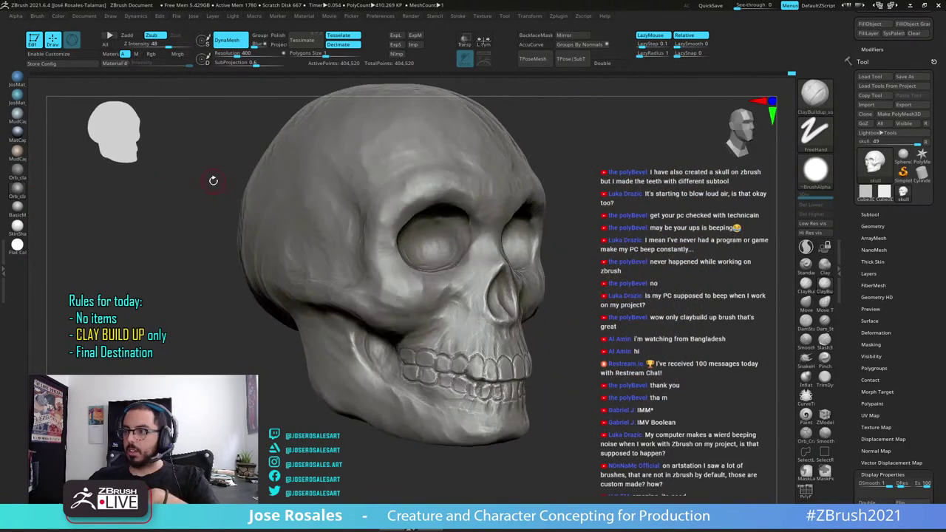
pyautogui.moveTo(160, 192); pyautogui.dragTo(169, 202)
pyautogui.moveTo(274, 239); pyautogui.dragTo(309, 212)
pyautogui.moveTo(308, 212); pyautogui.dragTo(256, 185, button='right')
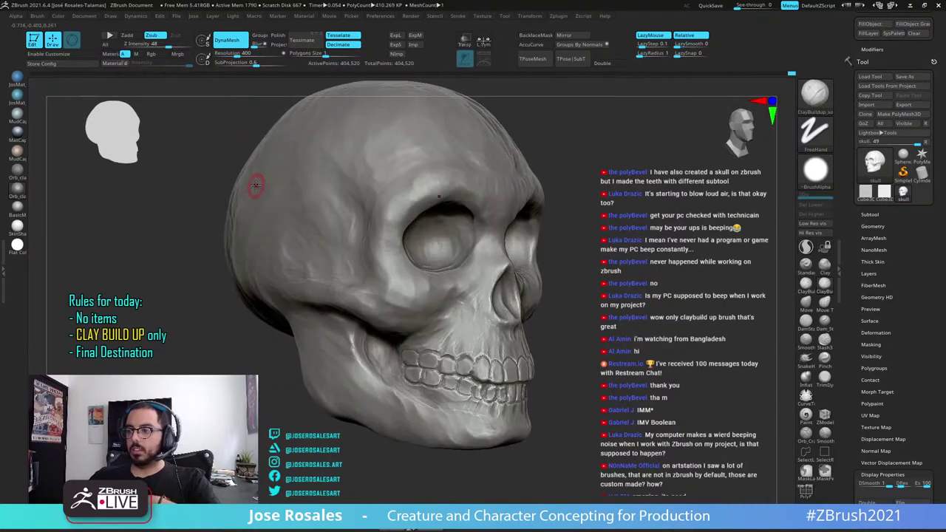
# Examine the glossy clay skull from the front, the side and three-quarter view, both near and far
pyautogui.keyDown('ctrl'); pyautogui.moveTo(332, 209); pyautogui.dragTo(339, 159, button='right'); pyautogui.keyUp('ctrl')
pyautogui.keyDown('shift'); pyautogui.moveTo(473, 228); pyautogui.dragTo(390, 257, button='right'); pyautogui.keyUp('shift')
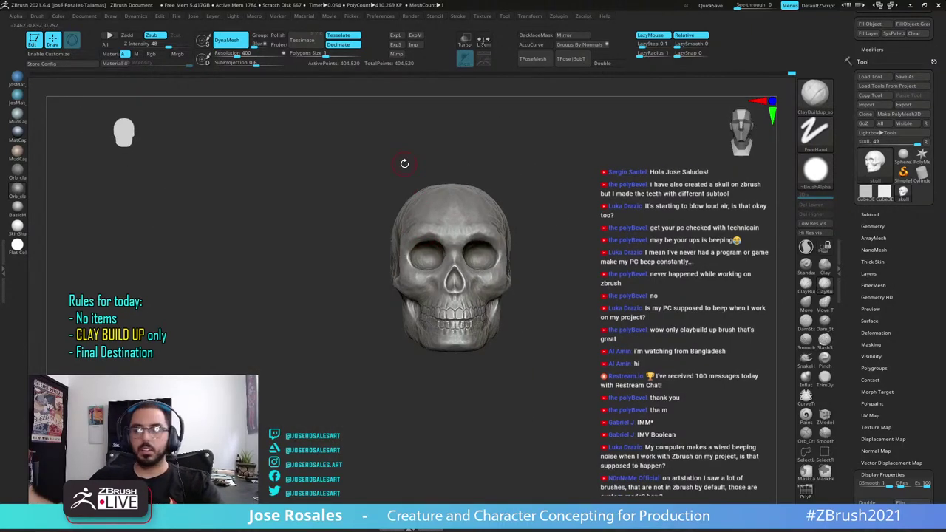
pyautogui.moveTo(687, 214); pyautogui.dragTo(576, 238, button='right')
pyautogui.press('f')
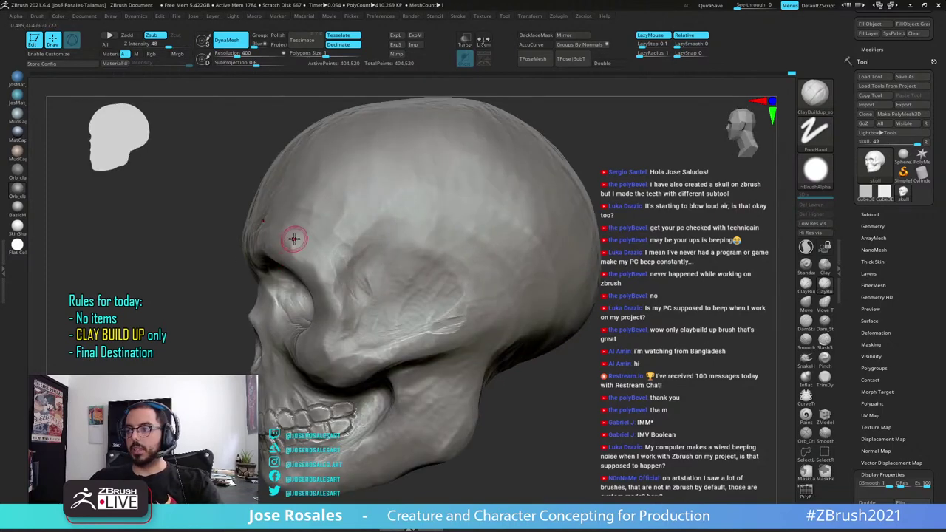
pyautogui.keyDown('alt'); pyautogui.moveTo(344, 241); pyautogui.dragTo(502, 209, button='right'); pyautogui.keyUp('alt')
pyautogui.keyDown('ctrl'); pyautogui.moveTo(502, 209); pyautogui.dragTo(411, 192, button='right'); pyautogui.keyUp('ctrl')
# Alternate between the matte and glossy Orb_clay materials, and inspect the matte skull from the front and around the teeth
pyautogui.click(19, 173)
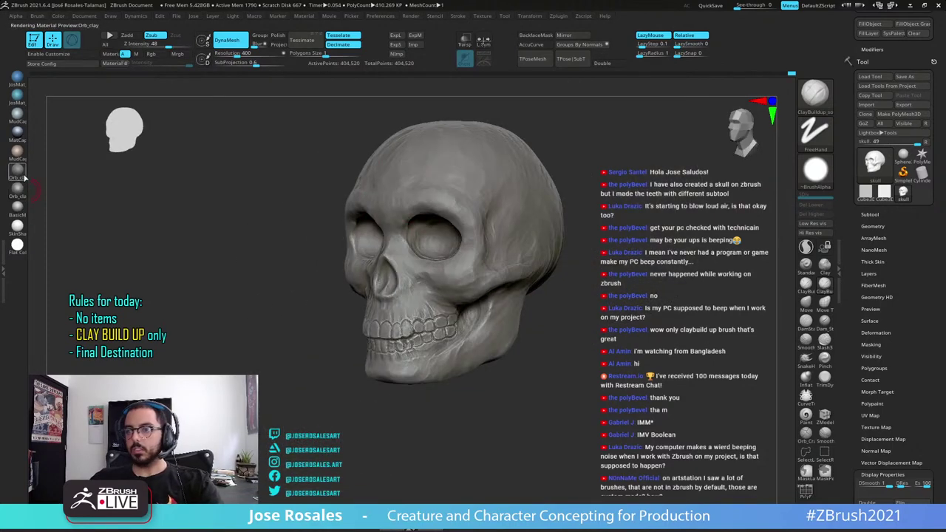
pyautogui.click(22, 195)
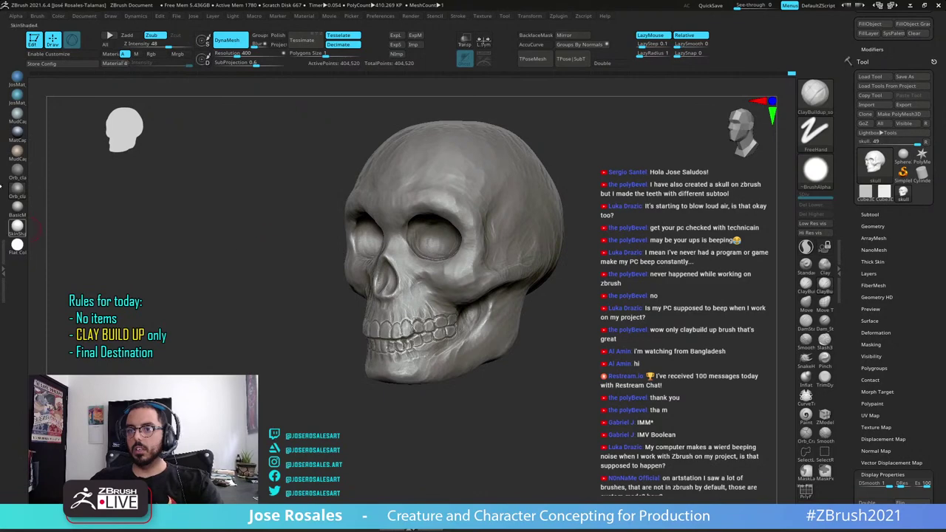
pyautogui.click(19, 176)
pyautogui.keyDown('shift'); pyautogui.moveTo(198, 218); pyautogui.dragTo(273, 283); pyautogui.keyUp('shift')
pyautogui.moveTo(274, 283); pyautogui.dragTo(229, 286)
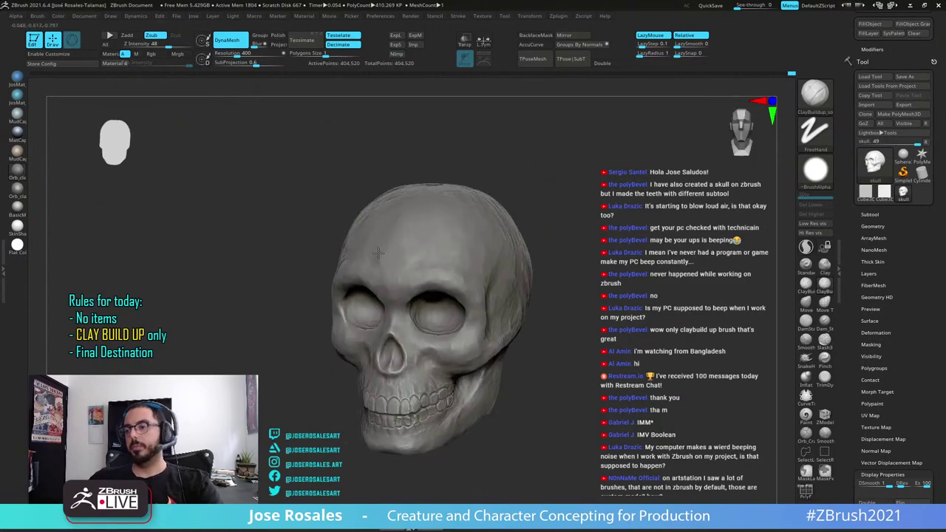
pyautogui.moveTo(414, 229); pyautogui.dragTo(451, 225)
pyautogui.keyDown('alt'); pyautogui.moveTo(451, 225); pyautogui.dragTo(413, 141); pyautogui.keyUp('alt')
pyautogui.moveTo(255, 221); pyautogui.dragTo(292, 180)
# Apply the Orb_clay_gloss material and examine the temple, cheekbone and side profile from several distances
pyautogui.click(18, 191)
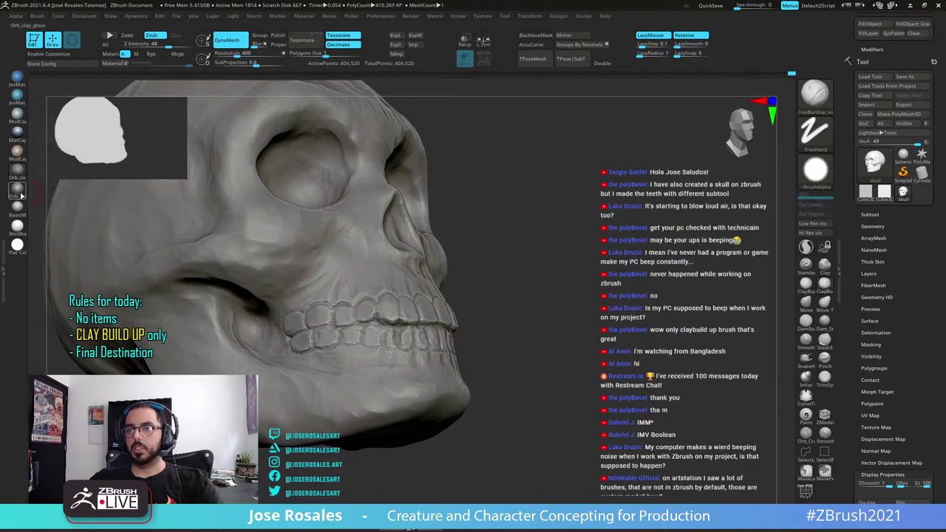
pyautogui.moveTo(289, 249)
pyautogui.mouseDown(button='right')
pyautogui.moveTo(353, 312)
pyautogui.moveTo(337, 291)
pyautogui.mouseUp(button='right')
pyautogui.moveTo(177, 280); pyautogui.dragTo(240, 268, button='right')
pyautogui.moveTo(239, 268)
pyautogui.mouseDown()
pyautogui.moveTo(231, 278)
pyautogui.moveTo(203, 253)
pyautogui.mouseUp()
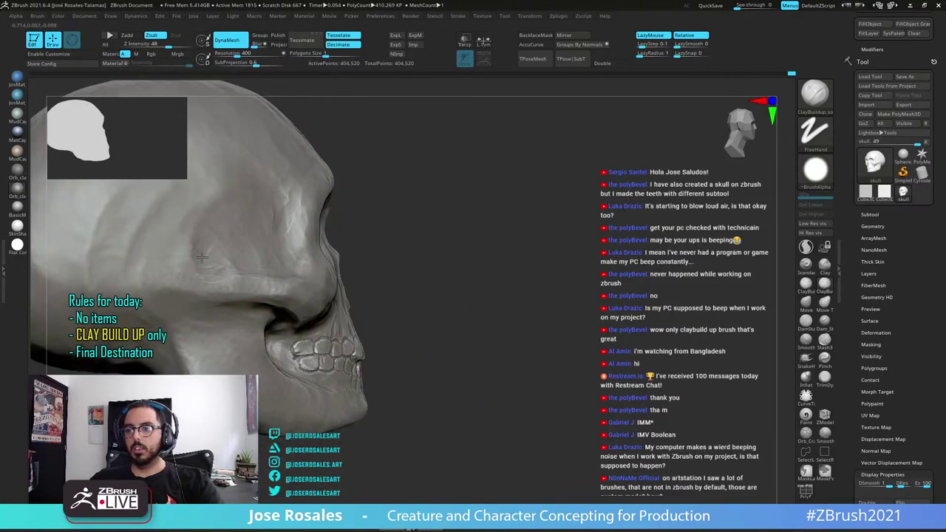
pyautogui.keyDown('alt'); pyautogui.moveTo(264, 241); pyautogui.dragTo(332, 297, button='right'); pyautogui.keyUp('alt')
pyautogui.moveTo(333, 297); pyautogui.dragTo(298, 271, button='right')
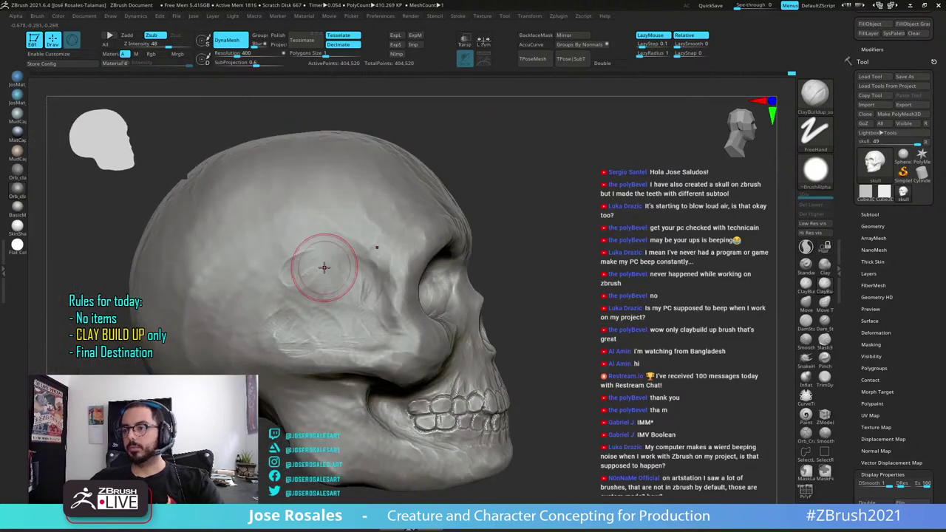
pyautogui.moveTo(371, 246)
pyautogui.keyDown('ctrl'); pyautogui.mouseDown(button='right')
pyautogui.moveTo(357, 265)
pyautogui.moveTo(316, 276)
pyautogui.moveTo(370, 272)
pyautogui.mouseUp(button='right'); pyautogui.keyUp('ctrl')
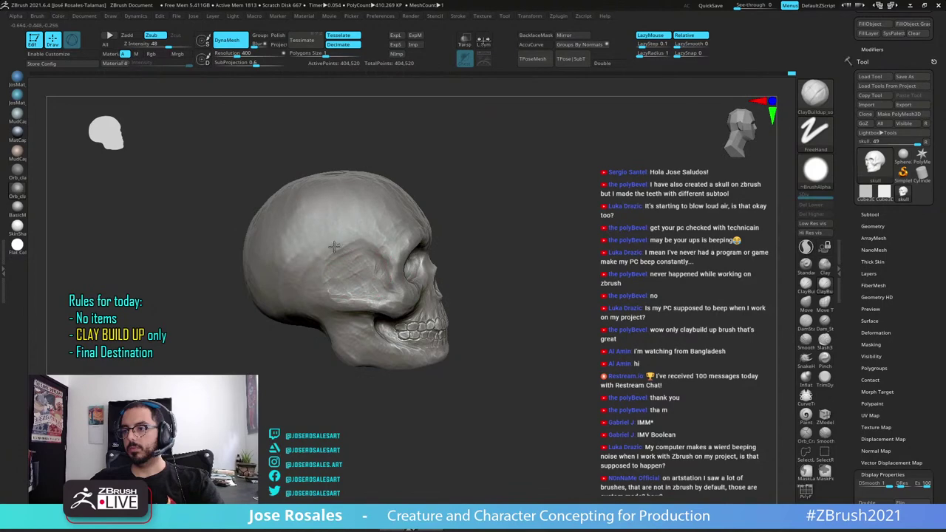
pyautogui.moveTo(334, 247); pyautogui.dragTo(371, 258, button='right')
pyautogui.moveTo(333, 293); pyautogui.dragTo(308, 295, button='right')
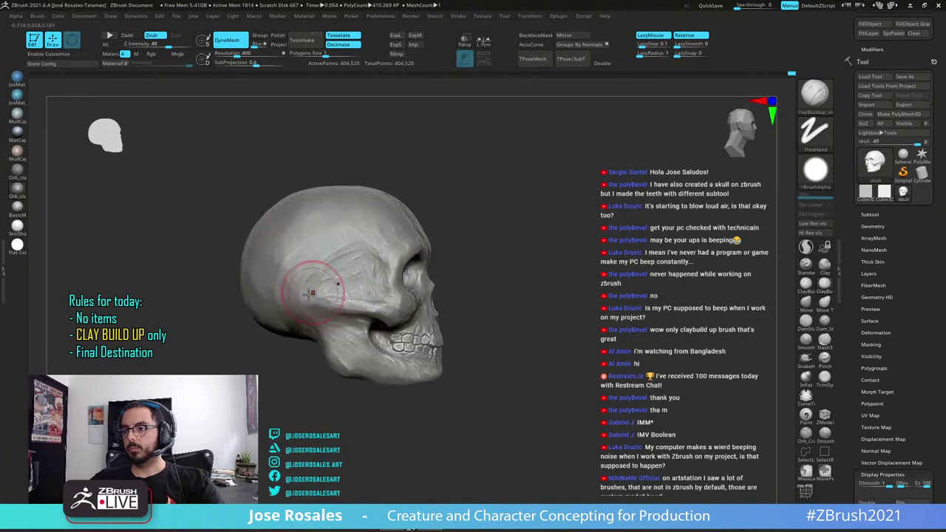
pyautogui.moveTo(390, 283); pyautogui.dragTo(351, 279, button='right')
pyautogui.keyDown('alt'); pyautogui.moveTo(509, 256); pyautogui.dragTo(449, 293, button='right'); pyautogui.keyUp('alt')
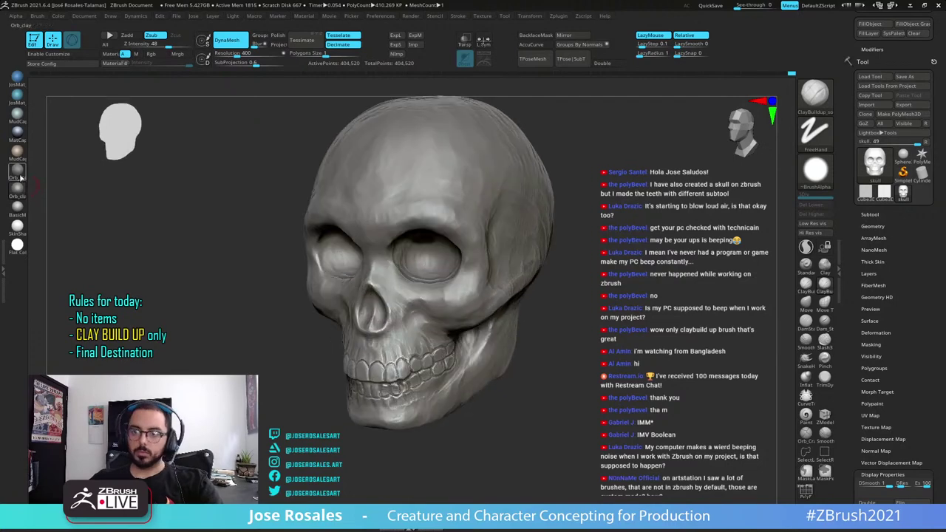
# Switch the skull to the cyan material and carve the gum outlines beneath the lower premolars and first molar
pyautogui.click(20, 99)
pyautogui.keyDown('alt'); pyautogui.moveTo(536, 426); pyautogui.dragTo(480, 322, button='right'); pyautogui.keyUp('alt')
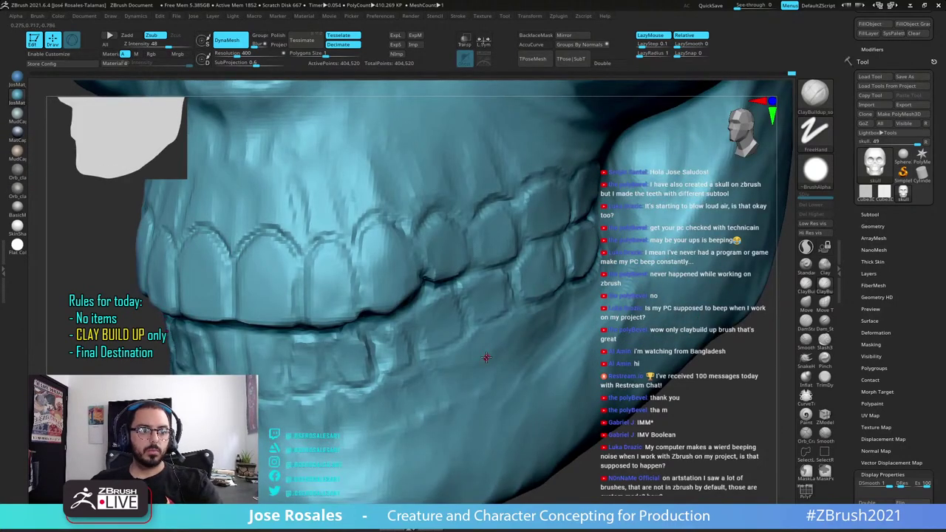
pyautogui.moveTo(484, 365); pyautogui.dragTo(499, 278, button='right')
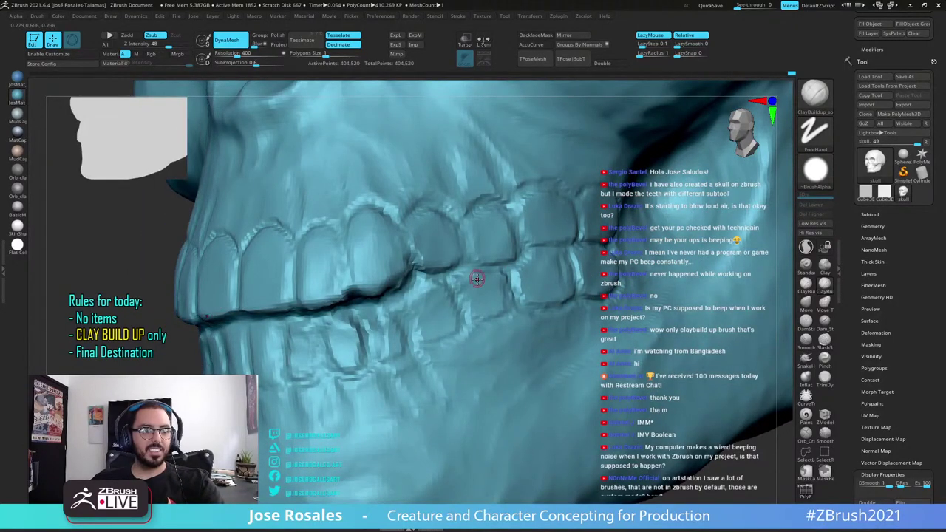
pyautogui.moveTo(486, 264); pyautogui.dragTo(420, 341, button='right')
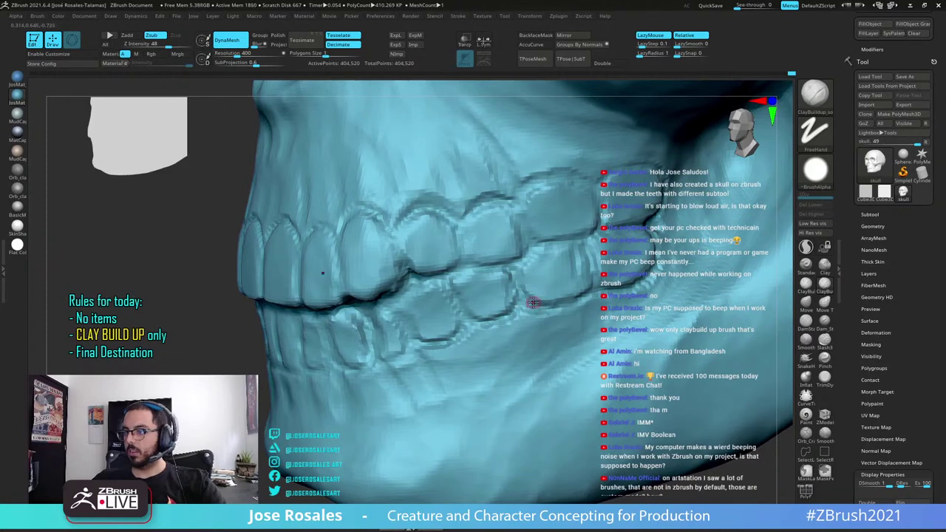
pyautogui.moveTo(530, 310)
pyautogui.mouseDown(button='right')
pyautogui.moveTo(553, 300)
pyautogui.moveTo(549, 293)
pyautogui.mouseUp(button='right')
pyautogui.moveTo(535, 287)
pyautogui.mouseDown()
pyautogui.moveTo(585, 292)
pyautogui.moveTo(567, 299)
pyautogui.mouseUp()
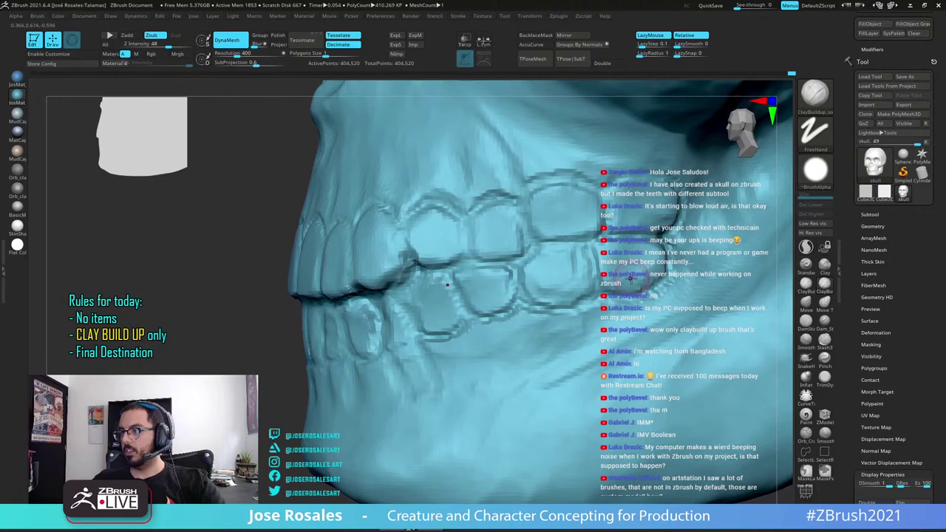
# Carve the gap between the lower canine and first premolar just below the bite line
pyautogui.moveTo(450, 290); pyautogui.dragTo(506, 299, button='right')
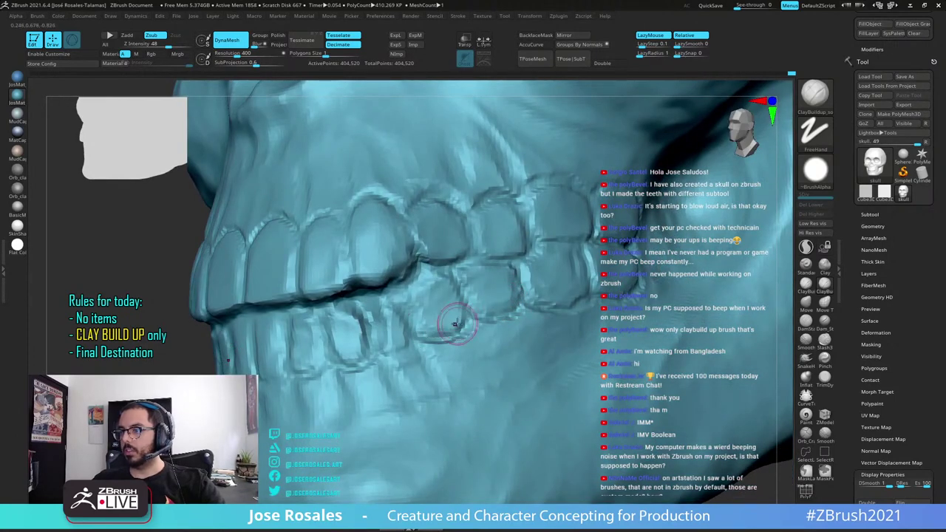
pyautogui.moveTo(458, 274); pyautogui.dragTo(432, 271)
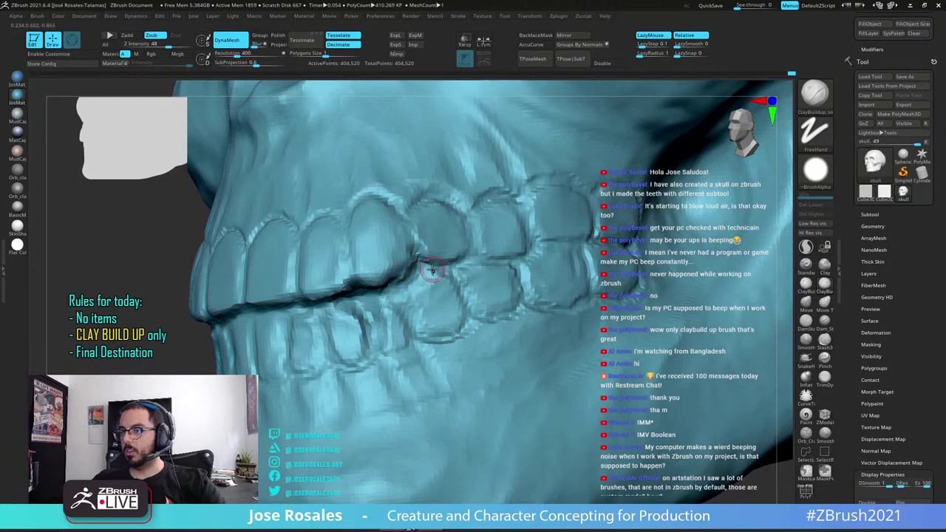
pyautogui.keyDown('ctrl'); pyautogui.moveTo(373, 280); pyautogui.dragTo(318, 255, button='right'); pyautogui.keyUp('ctrl')
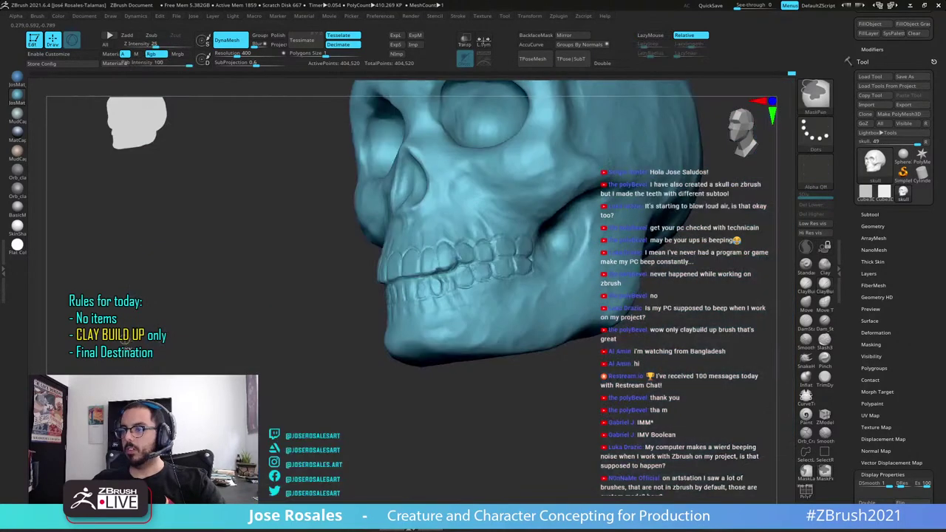
# Remesh the skull with DynaMesh at resolution 400
pyautogui.keyDown('ctrl'); pyautogui.moveTo(149, 326); pyautogui.dragTo(190, 374); pyautogui.keyUp('ctrl')
pyautogui.moveTo(481, 326); pyautogui.dragTo(543, 316, button='right')
pyautogui.keyDown('ctrl'); pyautogui.moveTo(543, 316); pyautogui.dragTo(558, 366, button='right'); pyautogui.keyUp('ctrl')
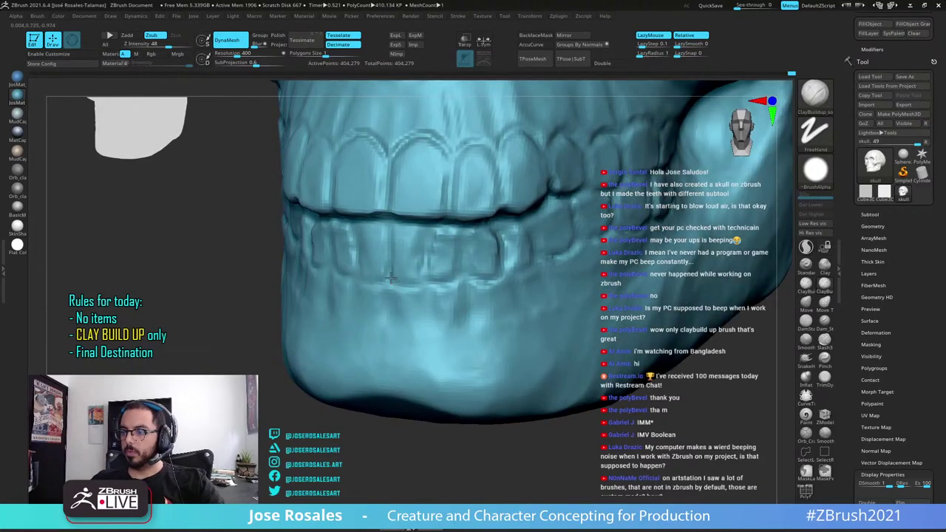
# Compare the skull with its state before the remesh using the undo history, and return to the latest state
pyautogui.moveTo(472, 271); pyautogui.dragTo(403, 240, button='right')
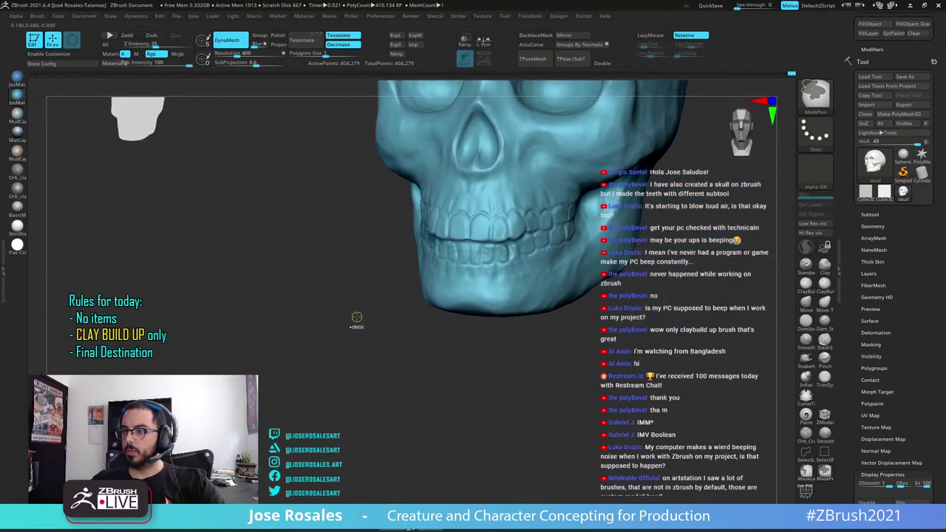
pyautogui.keyDown('alt'); pyautogui.moveTo(424, 292); pyautogui.dragTo(403, 351, button='right'); pyautogui.keyUp('alt')
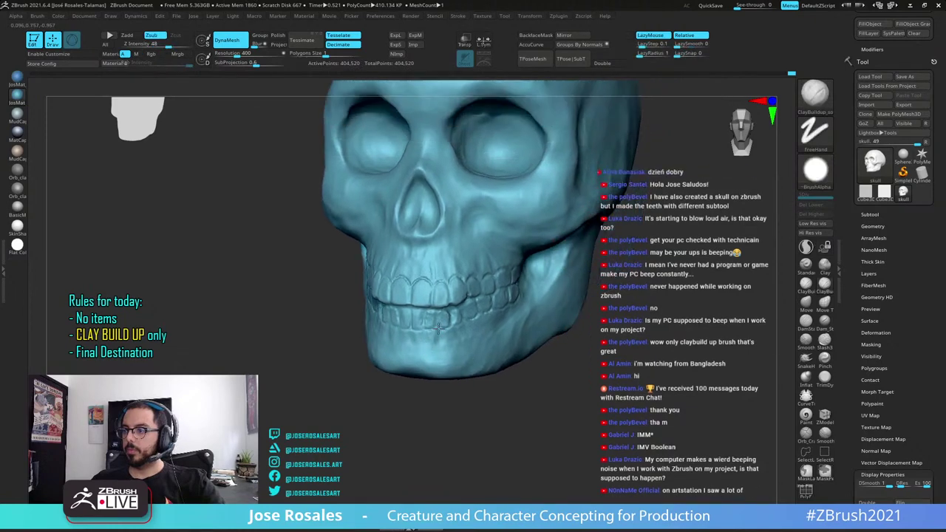
pyautogui.moveTo(487, 325); pyautogui.dragTo(434, 304, button='right')
pyautogui.moveTo(624, 140); pyautogui.dragTo(576, 135, button='right')
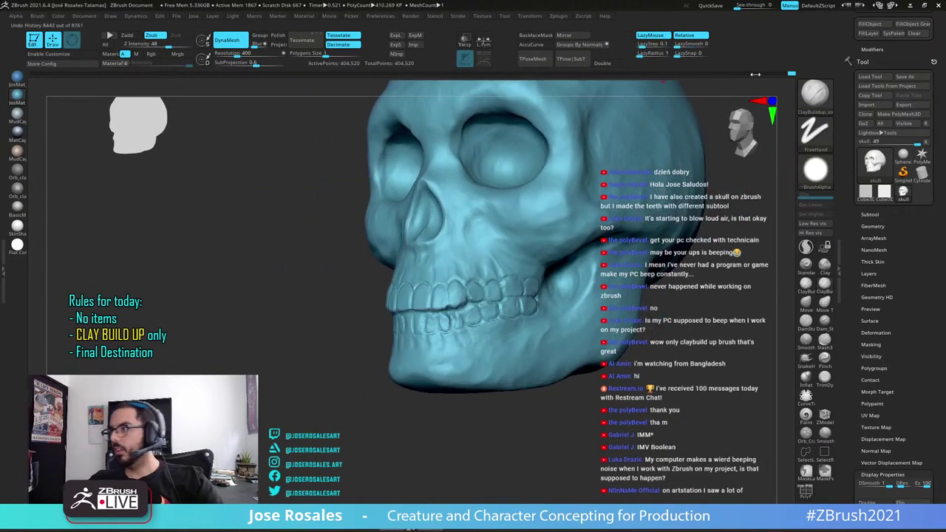
pyautogui.click(790, 73)
pyautogui.keyDown('ctrl'); pyautogui.moveTo(489, 329); pyautogui.dragTo(505, 384, button='right'); pyautogui.keyUp('ctrl')
pyautogui.moveTo(414, 333); pyautogui.dragTo(403, 298, button='right')
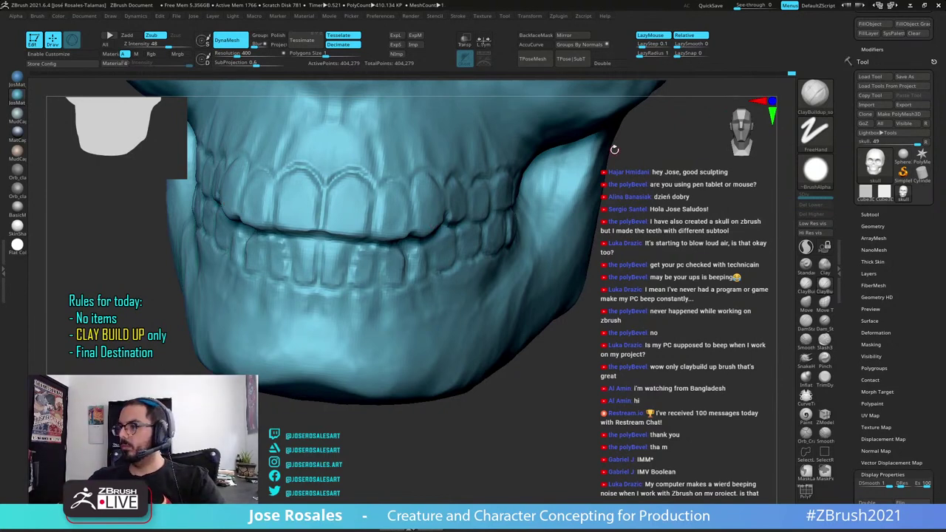
# Carve the outlines and gum line around the lower incisors and canine
pyautogui.moveTo(431, 266)
pyautogui.mouseDown(button='right')
pyautogui.moveTo(310, 273)
pyautogui.moveTo(413, 299)
pyautogui.moveTo(340, 289)
pyautogui.moveTo(342, 305)
pyautogui.mouseUp(button='right')
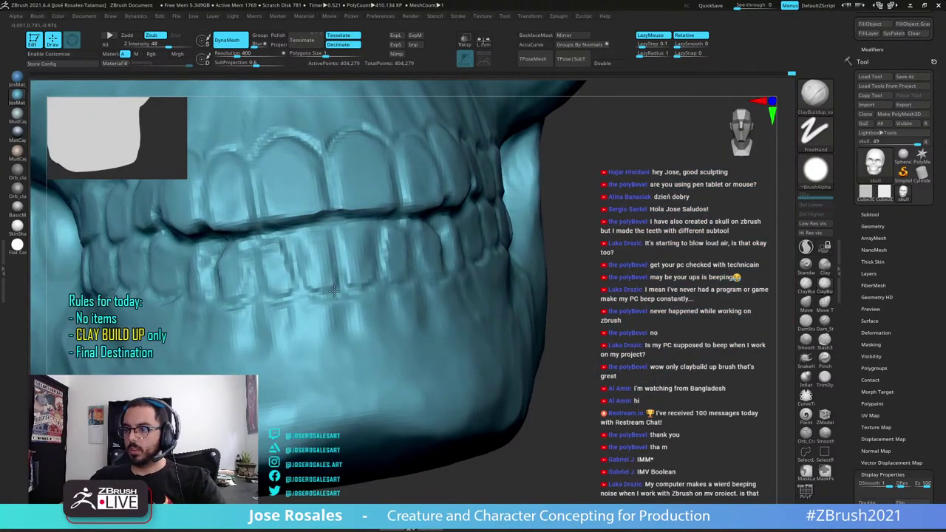
pyautogui.moveTo(269, 301); pyautogui.dragTo(337, 297, button='right')
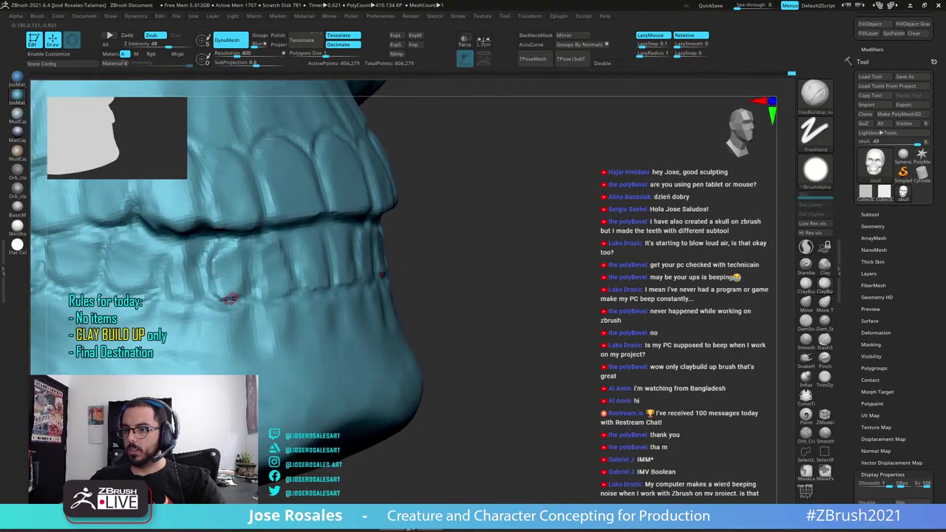
pyautogui.moveTo(227, 294)
pyautogui.mouseDown()
pyautogui.moveTo(237, 297)
pyautogui.moveTo(222, 295)
pyautogui.moveTo(243, 282)
pyautogui.moveTo(248, 295)
pyautogui.mouseUp()
# Refine the inner end of the brow ridge above the eye socket
pyautogui.moveTo(468, 224)
pyautogui.keyDown('ctrl'); pyautogui.mouseDown(button='right')
pyautogui.moveTo(362, 226)
pyautogui.moveTo(376, 275)
pyautogui.moveTo(348, 304)
pyautogui.moveTo(380, 329)
pyautogui.moveTo(355, 310)
pyautogui.mouseUp(button='right'); pyautogui.keyUp('ctrl')
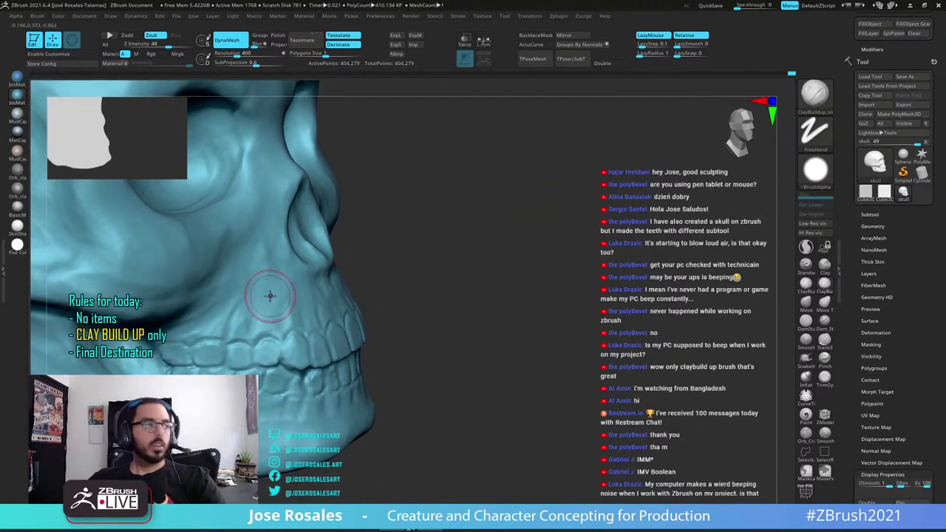
pyautogui.moveTo(269, 296)
pyautogui.mouseDown(button='right')
pyautogui.moveTo(257, 260)
pyautogui.moveTo(272, 257)
pyautogui.mouseUp(button='right')
pyautogui.moveTo(249, 213)
pyautogui.keyDown('alt'); pyautogui.mouseDown(button='right')
pyautogui.moveTo(276, 273)
pyautogui.moveTo(246, 259)
pyautogui.mouseUp(button='right'); pyautogui.keyUp('alt')
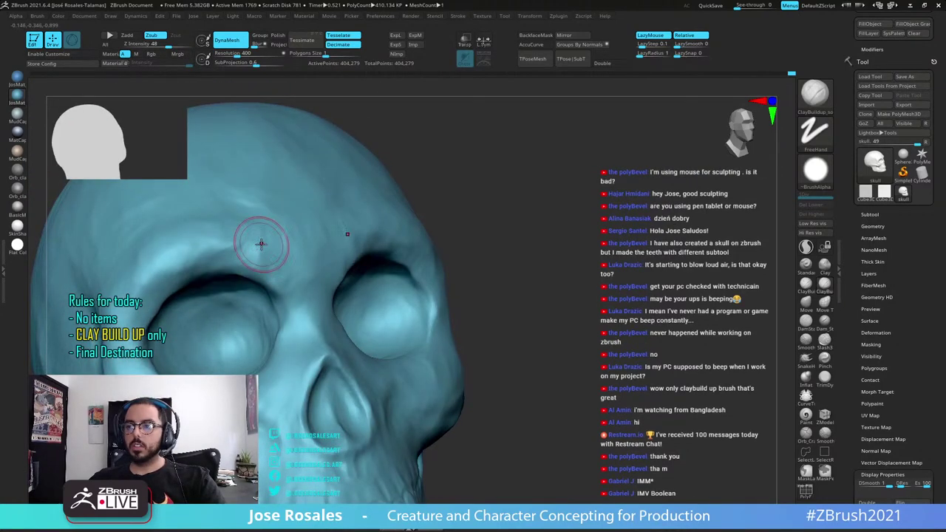
pyautogui.moveTo(288, 288); pyautogui.dragTo(177, 343, button='right')
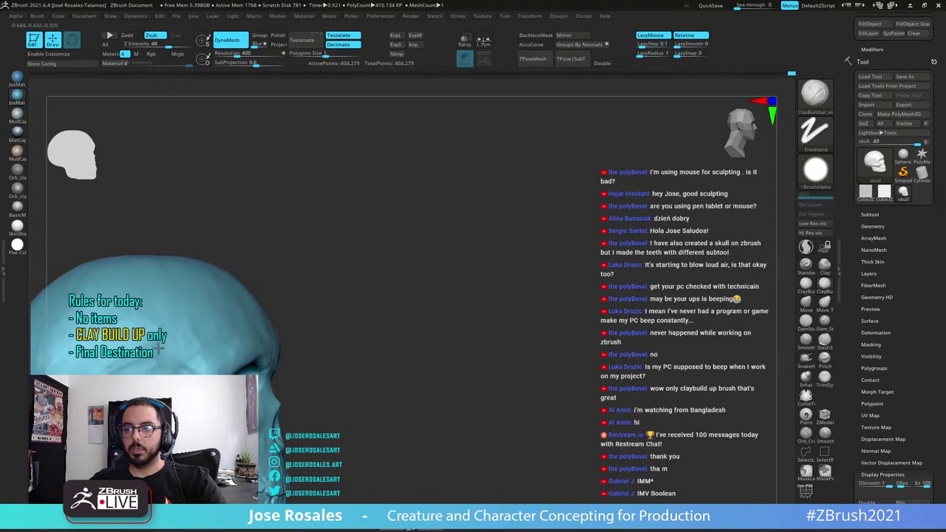
pyautogui.moveTo(188, 365)
pyautogui.mouseDown(button='right')
pyautogui.moveTo(148, 365)
pyautogui.moveTo(191, 351)
pyautogui.mouseUp(button='right')
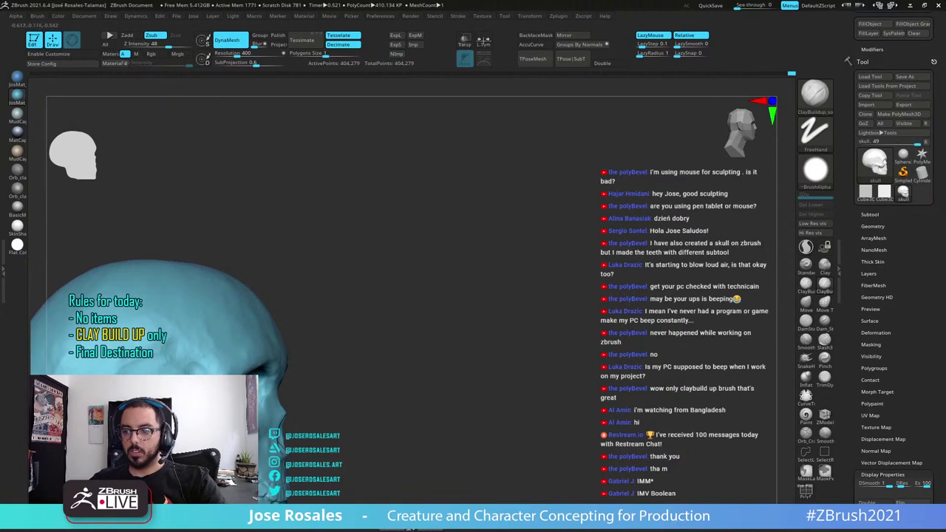
pyautogui.moveTo(312, 400)
pyautogui.mouseDown(button='right')
pyautogui.moveTo(260, 401)
pyautogui.moveTo(294, 401)
pyautogui.mouseUp(button='right')
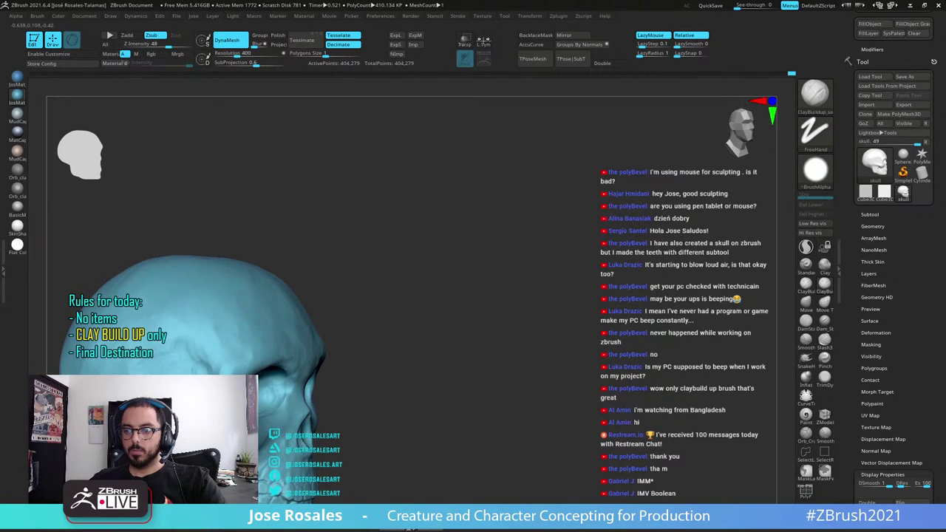
pyautogui.keyDown('alt'); pyautogui.moveTo(164, 339); pyautogui.dragTo(193, 338, button='right'); pyautogui.keyUp('alt')
pyautogui.keyDown('ctrl'); pyautogui.moveTo(258, 338); pyautogui.dragTo(285, 351, button='right'); pyautogui.keyUp('ctrl')
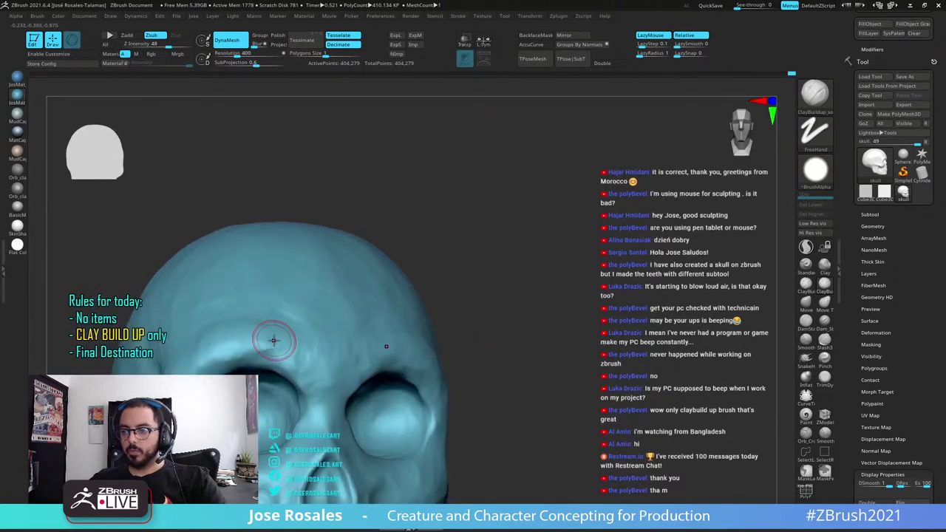
pyautogui.moveTo(273, 339)
pyautogui.mouseDown()
pyautogui.moveTo(266, 350)
pyautogui.moveTo(285, 370)
pyautogui.mouseUp()
# Examine the forehead, eye sockets and nasal bridge from the front and three-quarter view
pyautogui.moveTo(322, 340)
pyautogui.mouseDown(button='right')
pyautogui.moveTo(278, 351)
pyautogui.moveTo(308, 303)
pyautogui.moveTo(314, 208)
pyautogui.mouseUp(button='right')
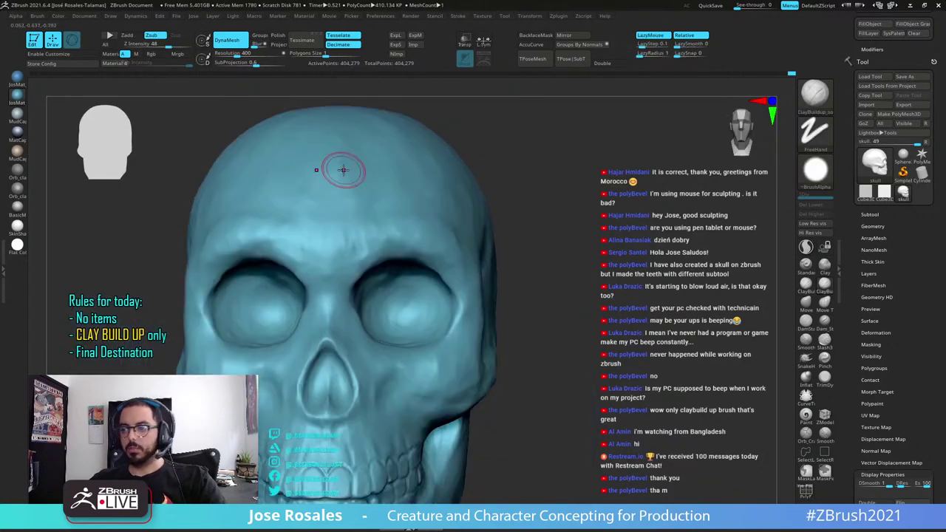
pyautogui.moveTo(448, 321); pyautogui.dragTo(430, 321, button='right')
pyautogui.keyDown('ctrl'); pyautogui.moveTo(430, 322); pyautogui.dragTo(437, 362, button='right'); pyautogui.keyUp('ctrl')
pyautogui.moveTo(418, 275); pyautogui.dragTo(396, 269, button='right')
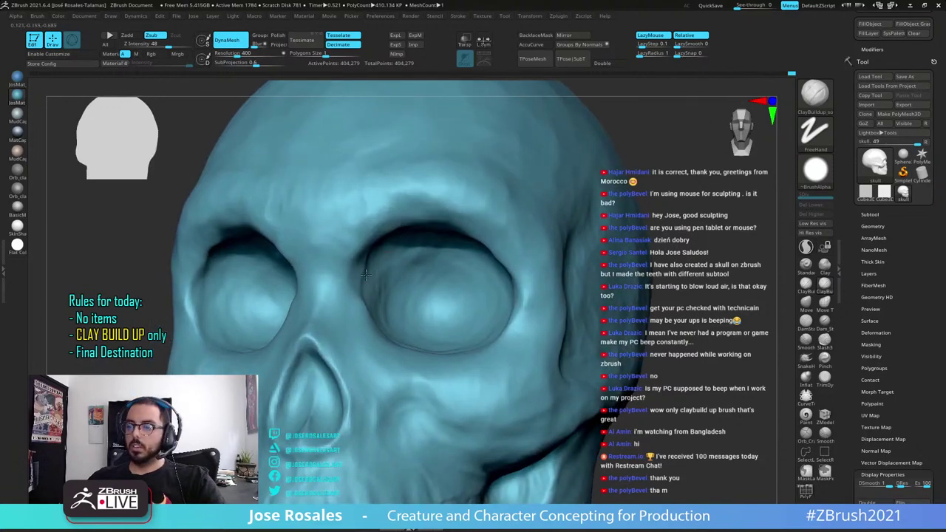
pyautogui.keyDown('ctrl'); pyautogui.moveTo(443, 216); pyautogui.dragTo(435, 285, button='right'); pyautogui.keyUp('ctrl')
pyautogui.moveTo(435, 284); pyautogui.dragTo(367, 305, button='right')
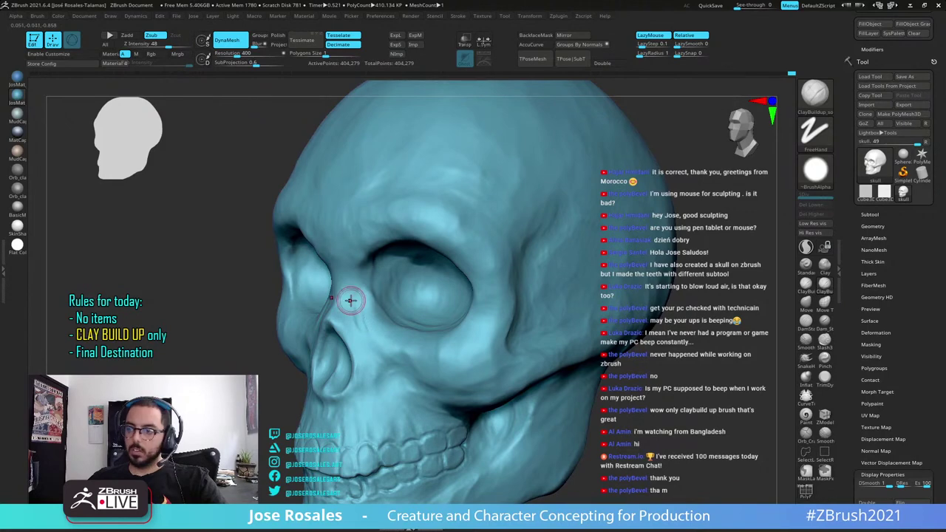
pyautogui.moveTo(330, 317); pyautogui.dragTo(351, 317, button='right')
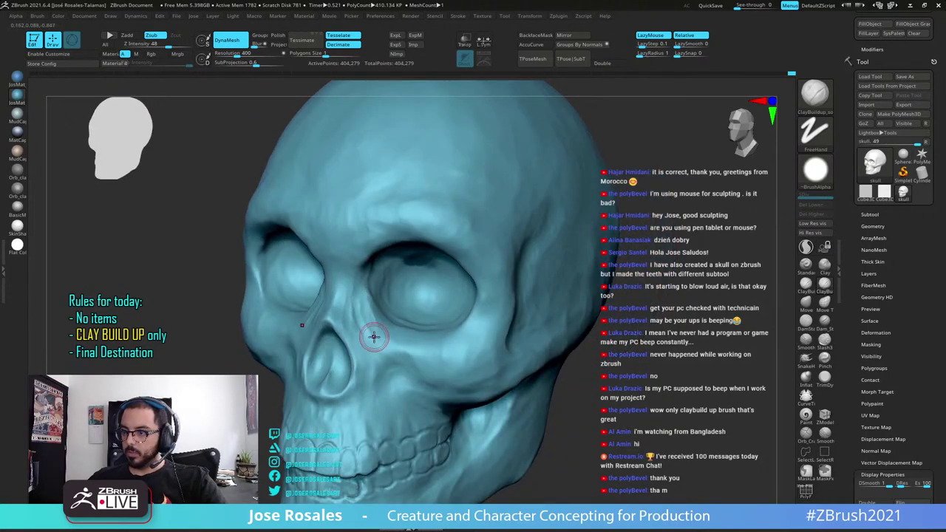
pyautogui.moveTo(375, 336)
pyautogui.mouseDown(button='right')
pyautogui.moveTo(390, 325)
pyautogui.moveTo(353, 323)
pyautogui.mouseUp(button='right')
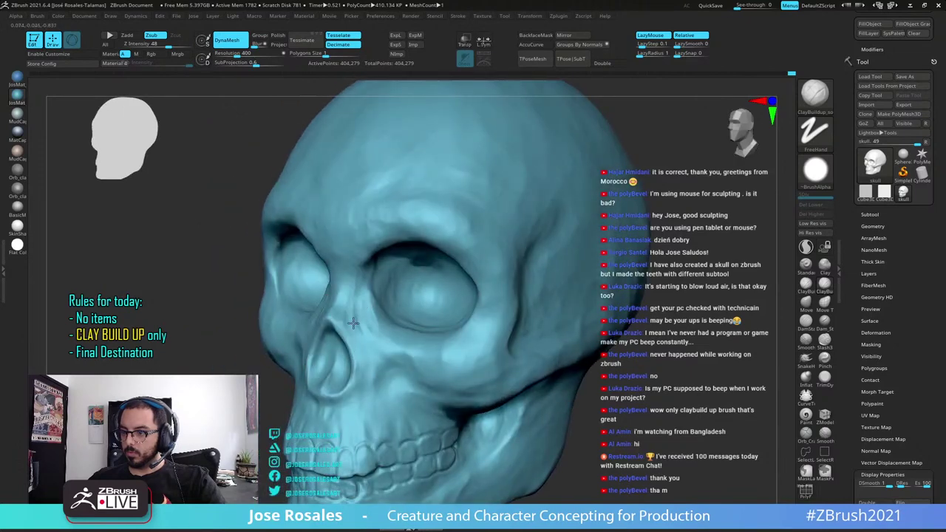
# Carve the hollow in the upper jaw beneath the eye socket, beside the nasal opening
pyautogui.moveTo(364, 370)
pyautogui.mouseDown(button='right')
pyautogui.moveTo(393, 369)
pyautogui.moveTo(368, 372)
pyautogui.mouseUp(button='right')
pyautogui.moveTo(382, 384); pyautogui.dragTo(400, 377)
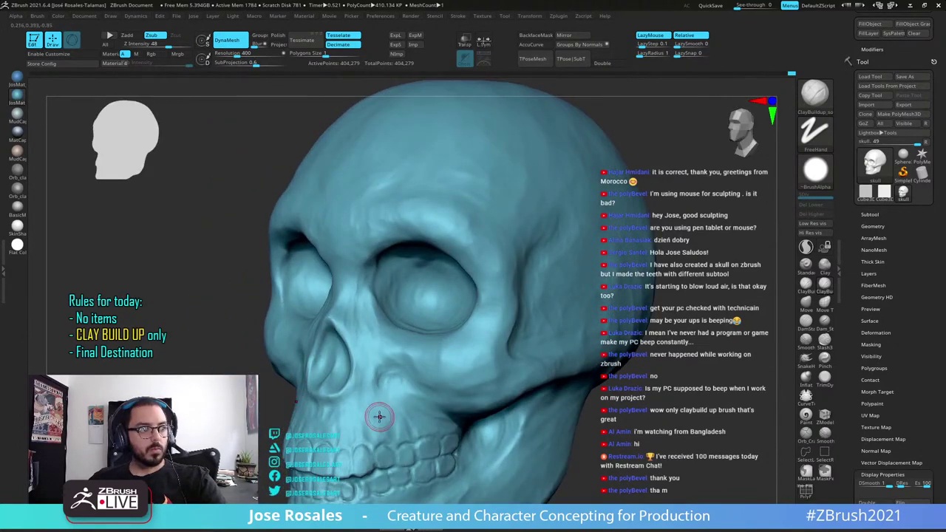
pyautogui.moveTo(382, 382)
pyautogui.mouseDown(button='right')
pyautogui.moveTo(402, 361)
pyautogui.moveTo(403, 399)
pyautogui.moveTo(407, 385)
pyautogui.mouseUp(button='right')
pyautogui.moveTo(231, 346); pyautogui.dragTo(282, 317, button='right')
pyautogui.moveTo(354, 357); pyautogui.dragTo(334, 371)
pyautogui.moveTo(362, 367)
pyautogui.mouseDown(button='right')
pyautogui.moveTo(346, 368)
pyautogui.moveTo(323, 347)
pyautogui.moveTo(350, 337)
pyautogui.mouseUp(button='right')
# Sculpt the underside of the cheekbone where it meets the upper jaw above the molars
pyautogui.moveTo(292, 383); pyautogui.dragTo(329, 377, button='right')
pyautogui.keyDown('ctrl'); pyautogui.moveTo(295, 369); pyautogui.dragTo(297, 385, button='right'); pyautogui.keyUp('ctrl')
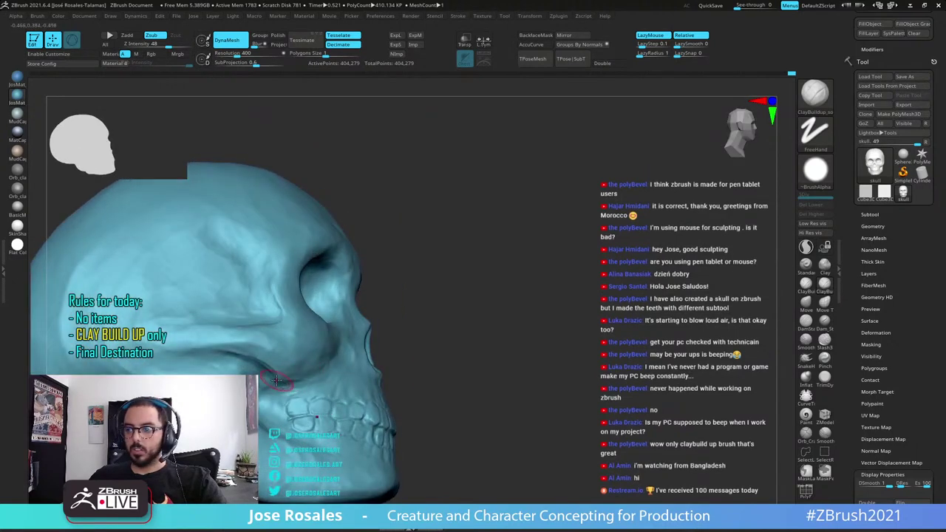
pyautogui.moveTo(270, 378); pyautogui.dragTo(336, 367)
pyautogui.moveTo(279, 393); pyautogui.dragTo(273, 380, button='right')
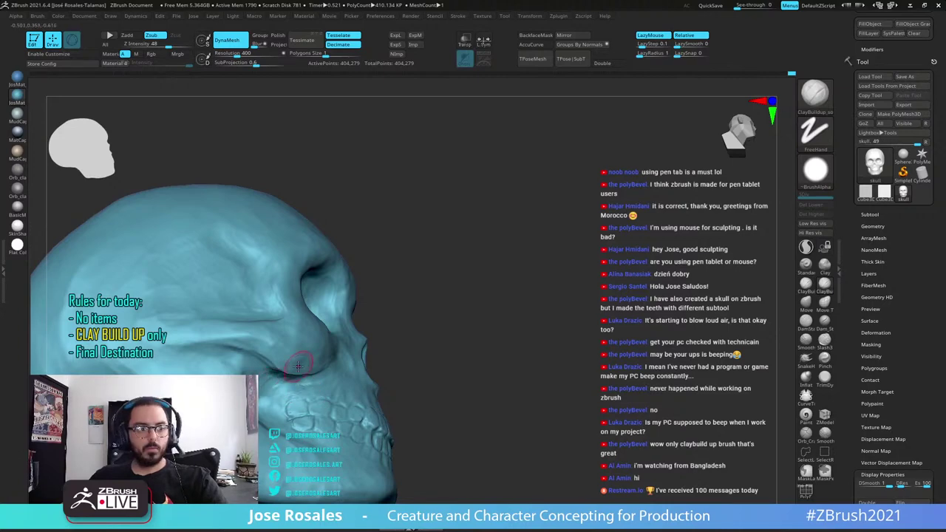
pyautogui.moveTo(298, 356)
pyautogui.mouseDown(button='right')
pyautogui.moveTo(322, 377)
pyautogui.moveTo(313, 353)
pyautogui.moveTo(324, 353)
pyautogui.moveTo(293, 337)
pyautogui.moveTo(350, 369)
pyautogui.moveTo(303, 366)
pyautogui.moveTo(285, 340)
pyautogui.mouseUp(button='right')
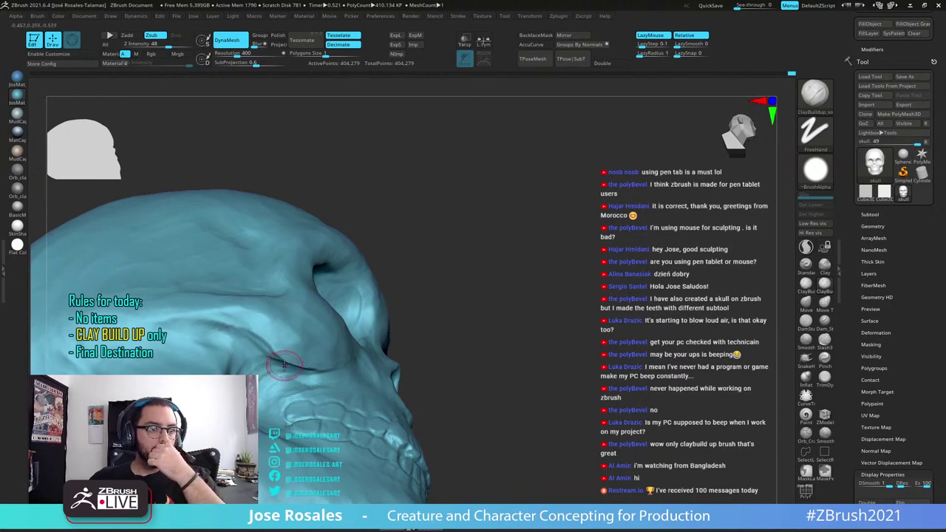
pyautogui.moveTo(296, 340); pyautogui.dragTo(278, 366, button='right')
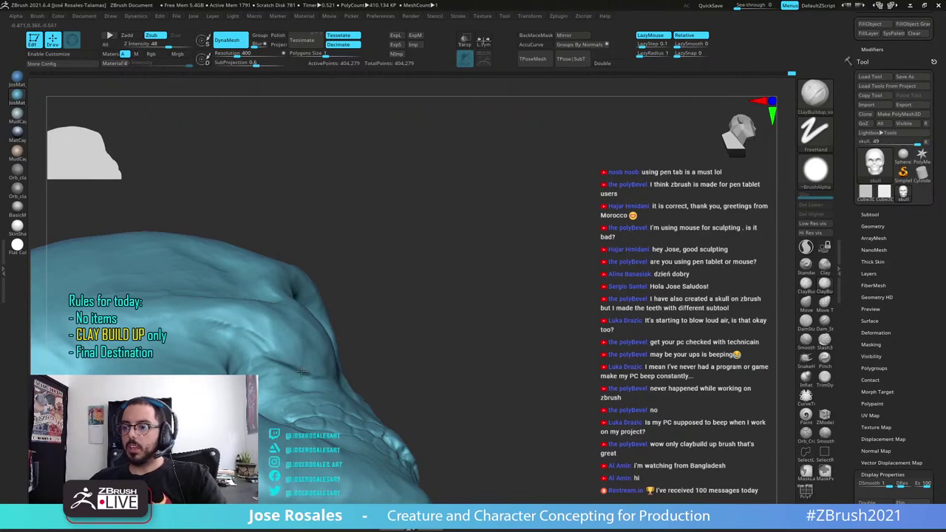
# Examine the cheekbone, eye socket and upper jaw from the front, the side and three-quarter view
pyautogui.moveTo(321, 376); pyautogui.dragTo(364, 321, button='right')
pyautogui.moveTo(372, 367)
pyautogui.mouseDown(button='right')
pyautogui.moveTo(349, 395)
pyautogui.moveTo(321, 354)
pyautogui.mouseUp(button='right')
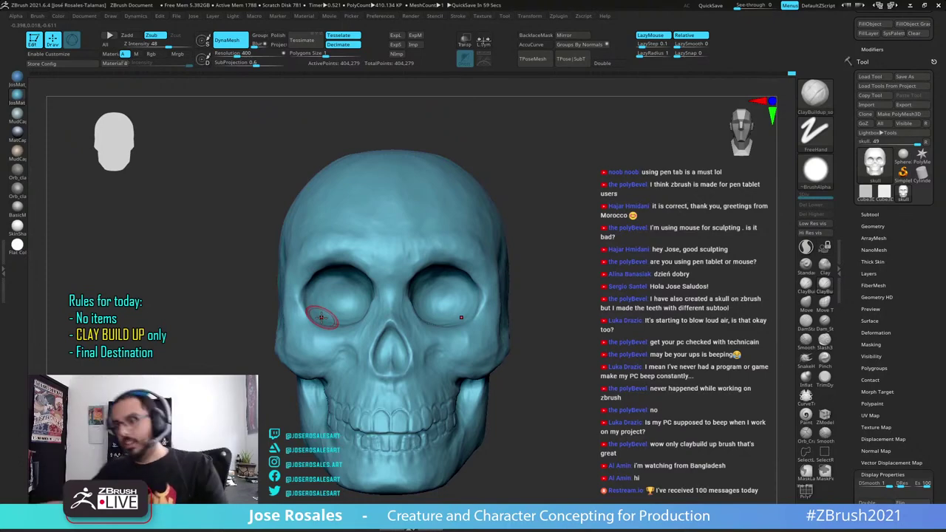
pyautogui.moveTo(354, 419); pyautogui.dragTo(377, 400, button='right')
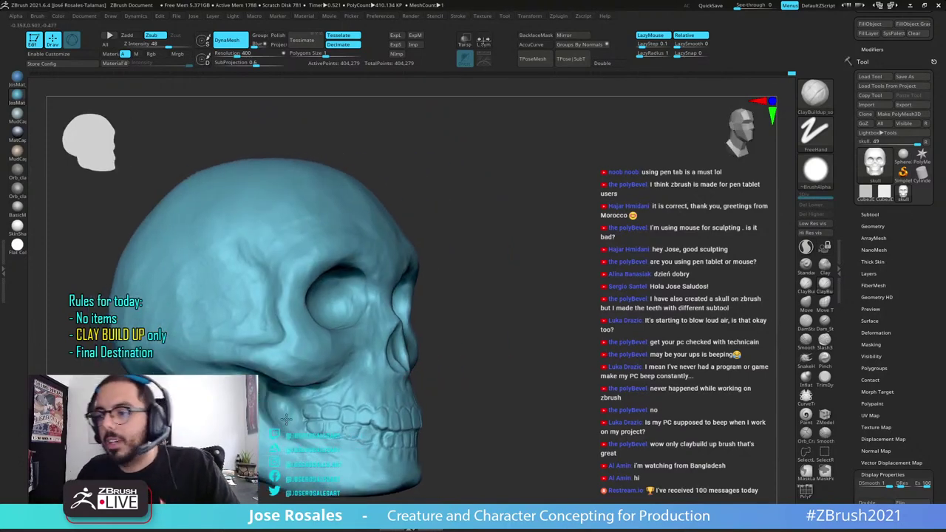
pyautogui.moveTo(286, 419); pyautogui.dragTo(279, 384, button='right')
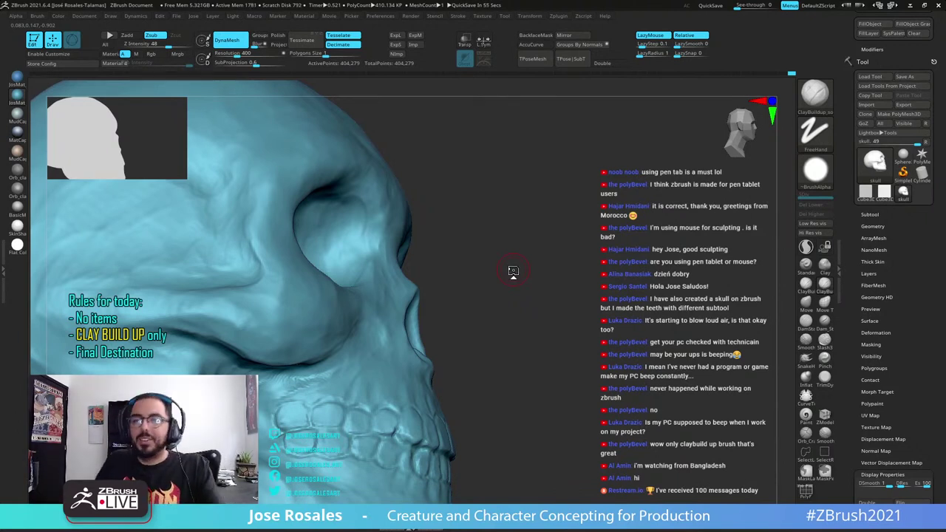
pyautogui.moveTo(513, 271); pyautogui.dragTo(569, 255)
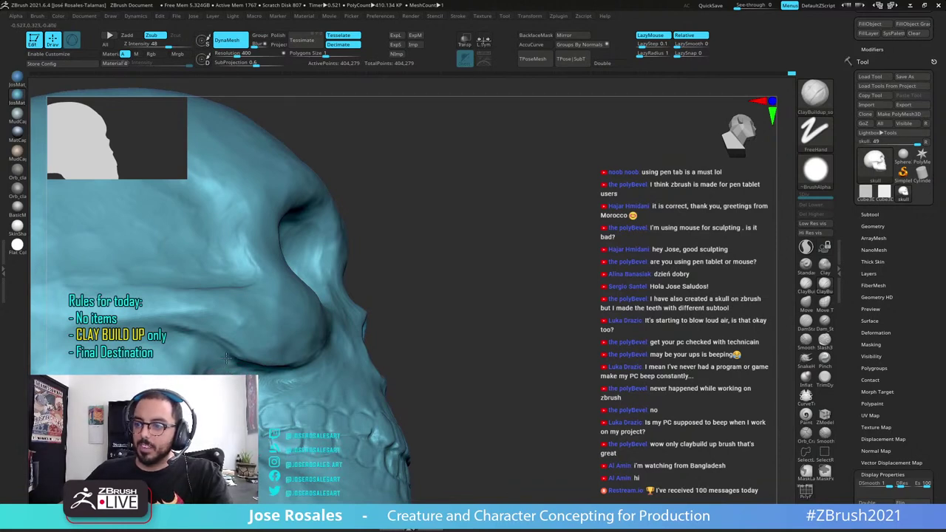
pyautogui.moveTo(487, 336); pyautogui.dragTo(396, 347)
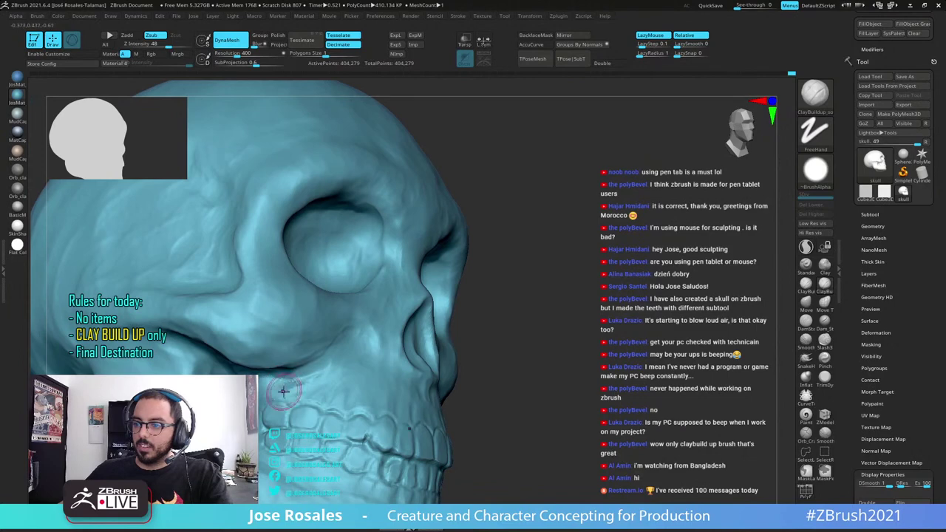
pyautogui.moveTo(473, 362); pyautogui.dragTo(528, 355)
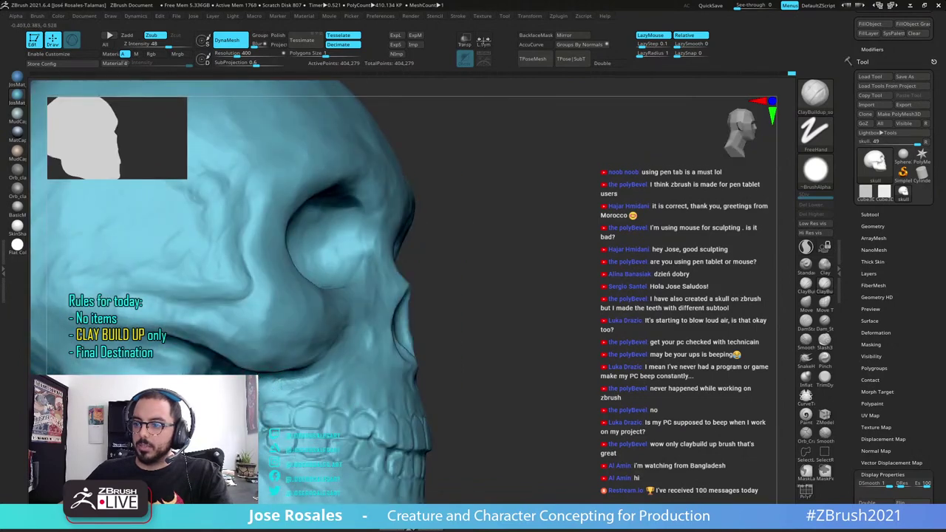
pyautogui.moveTo(466, 369); pyautogui.dragTo(406, 371)
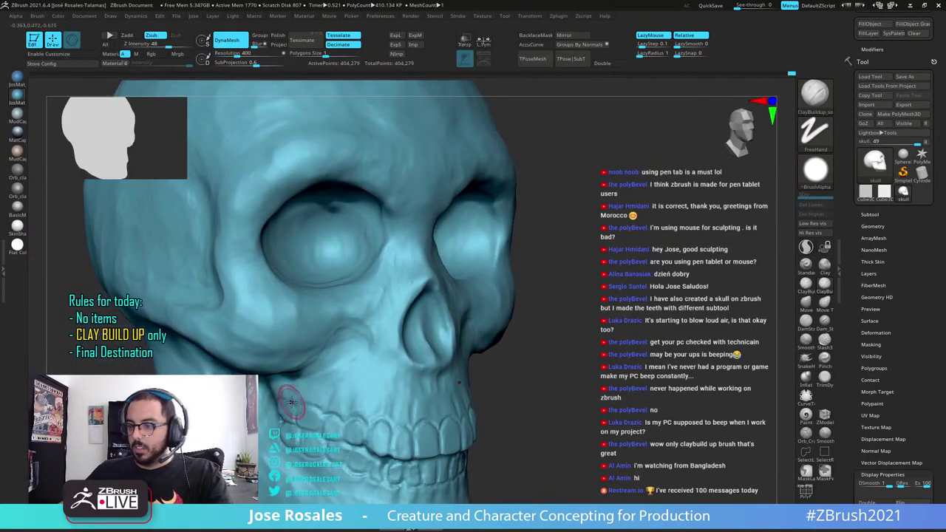
# Examine the upper jaw up close and the whole skull from a distance in three-quarter view
pyautogui.moveTo(292, 403); pyautogui.dragTo(316, 375, button='right')
pyautogui.moveTo(500, 333)
pyautogui.mouseDown(button='right')
pyautogui.moveTo(520, 333)
pyautogui.moveTo(503, 337)
pyautogui.mouseUp(button='right')
pyautogui.moveTo(503, 336); pyautogui.dragTo(432, 362, button='right')
pyautogui.keyDown('ctrl'); pyautogui.moveTo(469, 274); pyautogui.dragTo(436, 336, button='right'); pyautogui.keyUp('ctrl')
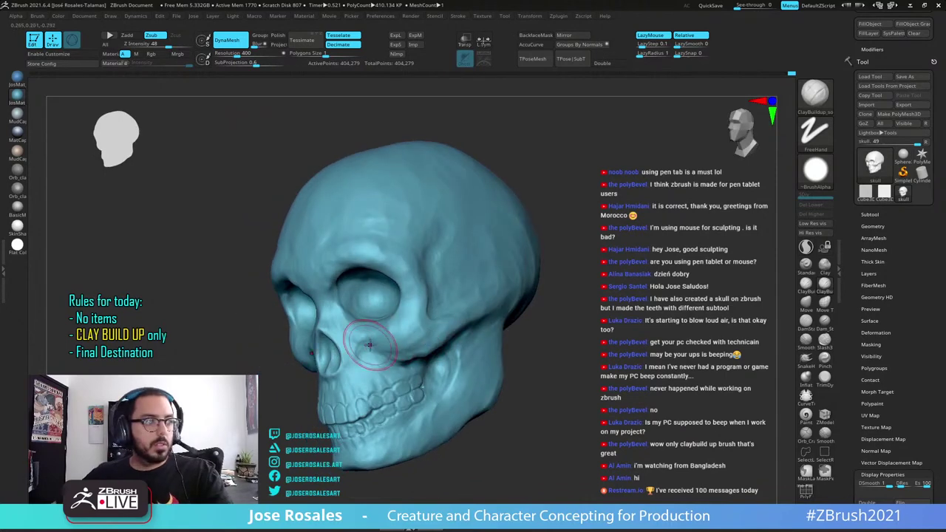
pyautogui.moveTo(368, 345); pyautogui.dragTo(443, 319, button='right')
pyautogui.moveTo(371, 323); pyautogui.dragTo(398, 322, button='right')
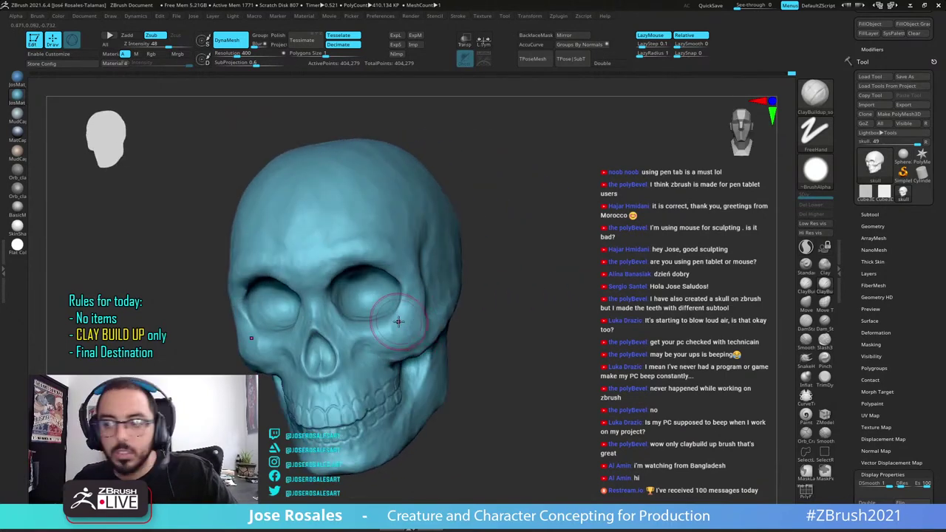
# Carve the hollow behind the molars, between the underside of the cheekbone and the front edge of the jaw ramus
pyautogui.moveTo(428, 349); pyautogui.dragTo(430, 334, button='right')
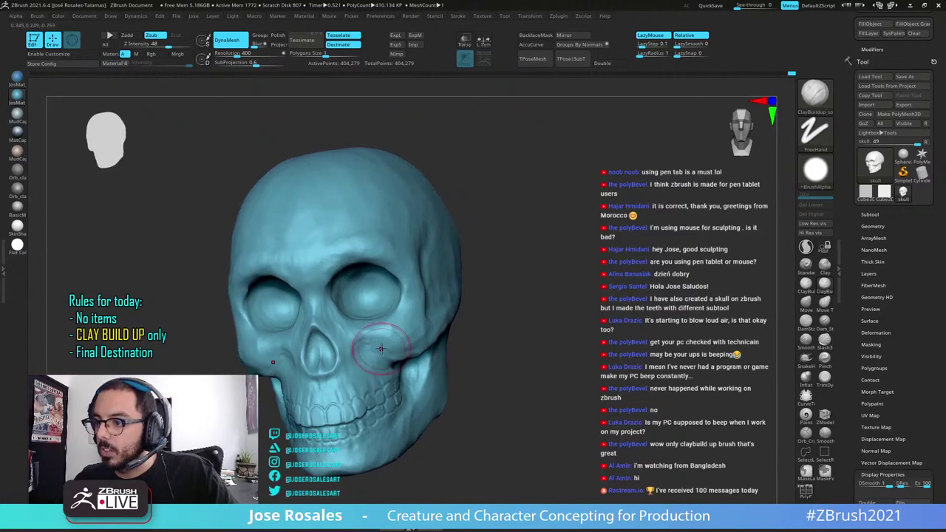
pyautogui.moveTo(379, 348); pyautogui.dragTo(478, 314, button='right')
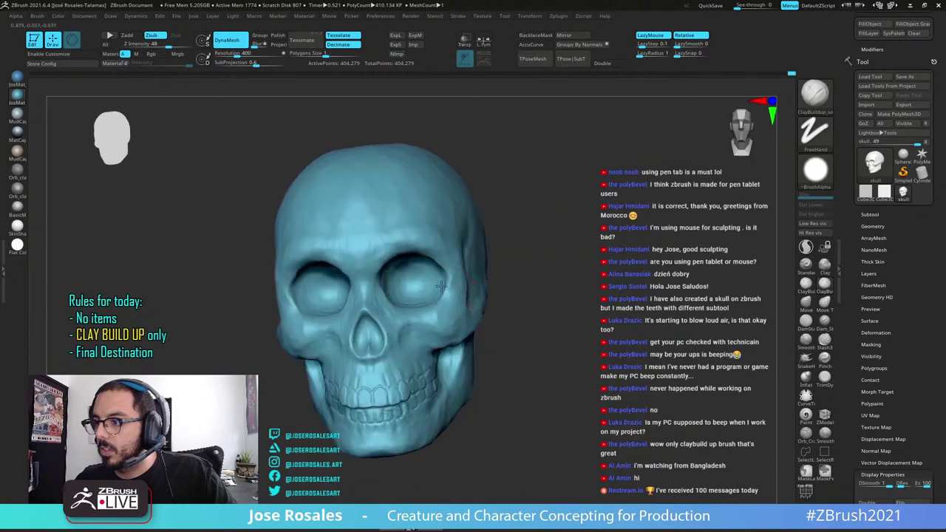
pyautogui.moveTo(407, 295)
pyautogui.mouseDown(button='right')
pyautogui.moveTo(437, 290)
pyautogui.moveTo(402, 301)
pyautogui.mouseUp(button='right')
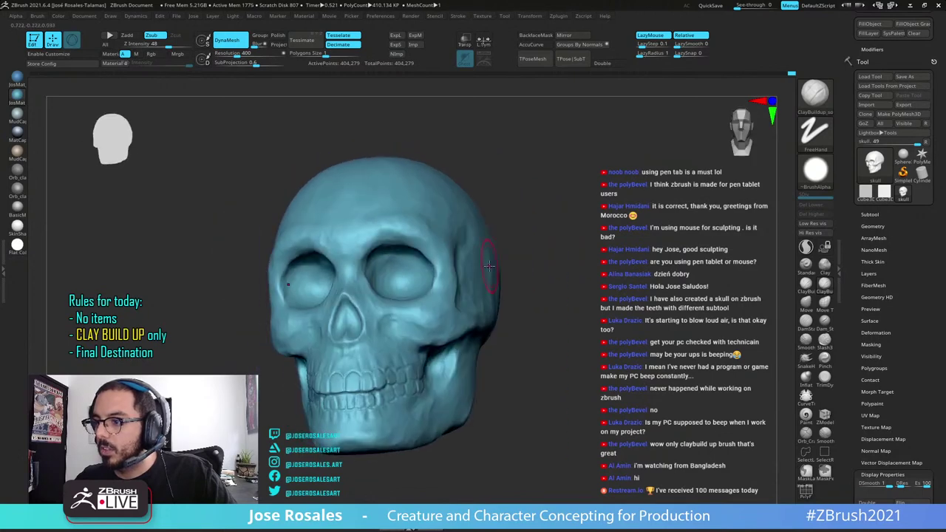
pyautogui.moveTo(484, 243)
pyautogui.keyDown('ctrl'); pyautogui.mouseDown(button='right')
pyautogui.moveTo(446, 300)
pyautogui.moveTo(418, 300)
pyautogui.moveTo(441, 337)
pyautogui.moveTo(425, 311)
pyautogui.moveTo(399, 322)
pyautogui.mouseUp(button='right'); pyautogui.keyUp('ctrl')
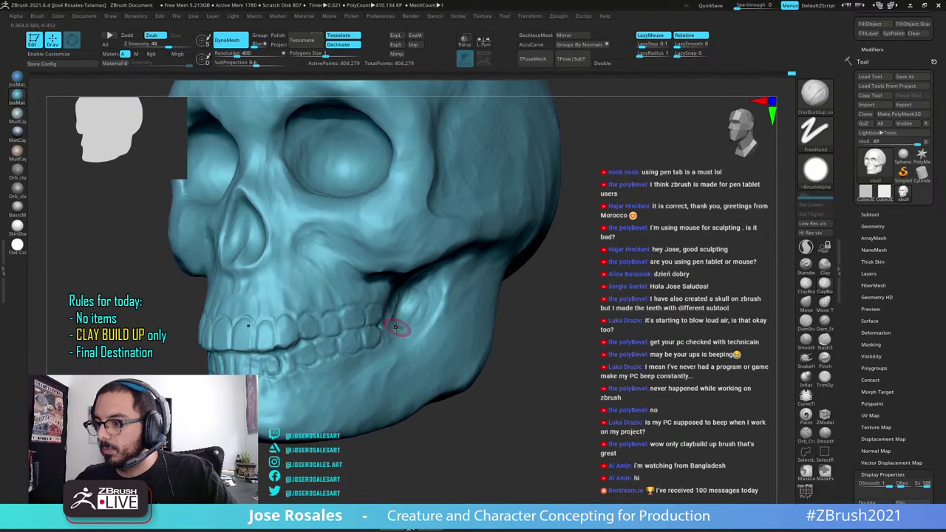
pyautogui.moveTo(396, 327); pyautogui.dragTo(372, 321, button='right')
pyautogui.moveTo(407, 290); pyautogui.dragTo(400, 305)
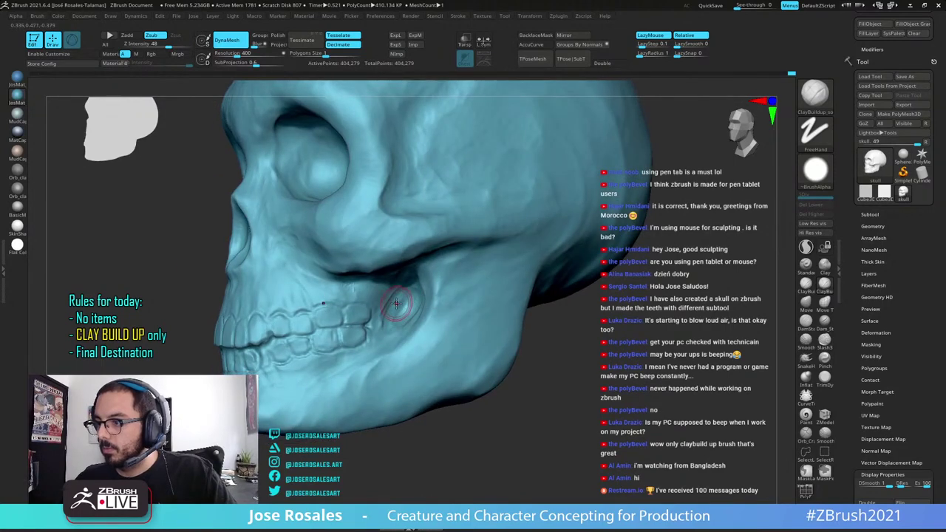
pyautogui.moveTo(401, 304); pyautogui.dragTo(395, 291, button='right')
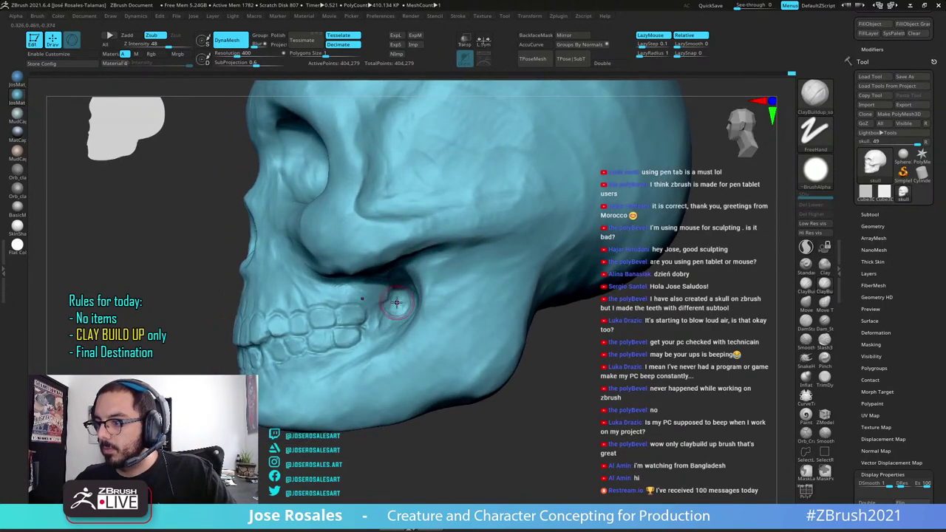
pyautogui.moveTo(397, 303); pyautogui.dragTo(375, 325)
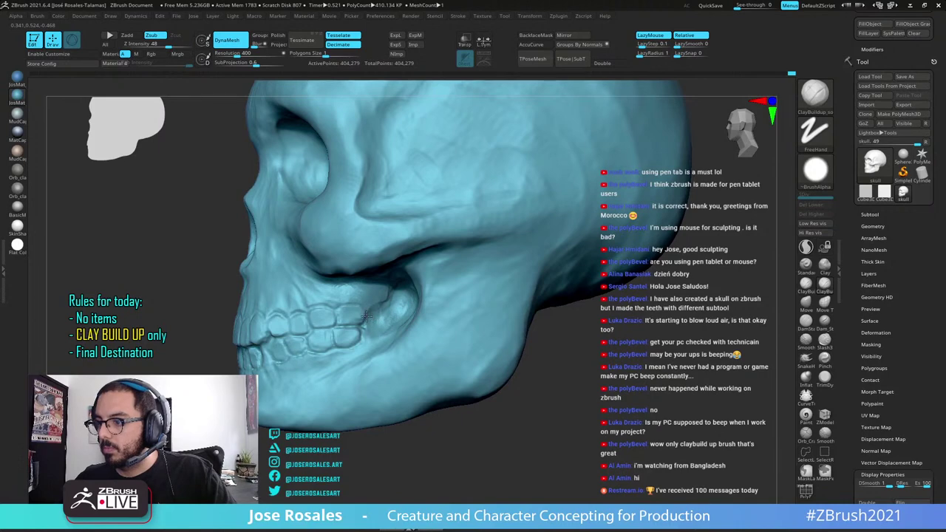
# Examine the whole skull from the front, three-quarter and side views, checking the jaw, cheekbone and cranium proportions
pyautogui.moveTo(383, 334); pyautogui.dragTo(448, 346, button='right')
pyautogui.moveTo(392, 332)
pyautogui.keyDown('ctrl'); pyautogui.mouseDown(button='right')
pyautogui.moveTo(359, 355)
pyautogui.moveTo(399, 348)
pyautogui.mouseUp(button='right'); pyautogui.keyUp('ctrl')
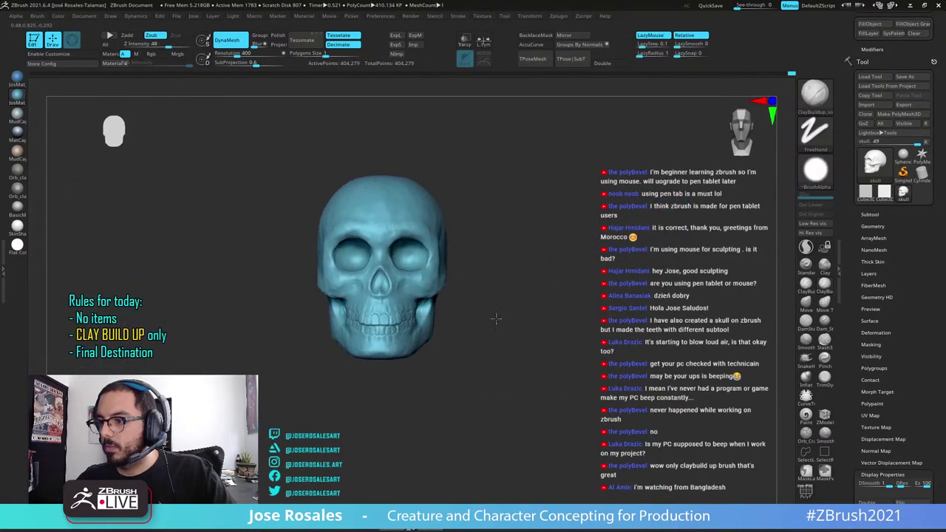
pyautogui.keyDown('alt'); pyautogui.moveTo(444, 325); pyautogui.dragTo(448, 386, button='right'); pyautogui.keyUp('alt')
pyautogui.keyDown('ctrl'); pyautogui.moveTo(448, 386); pyautogui.dragTo(408, 342, button='right'); pyautogui.keyUp('ctrl')
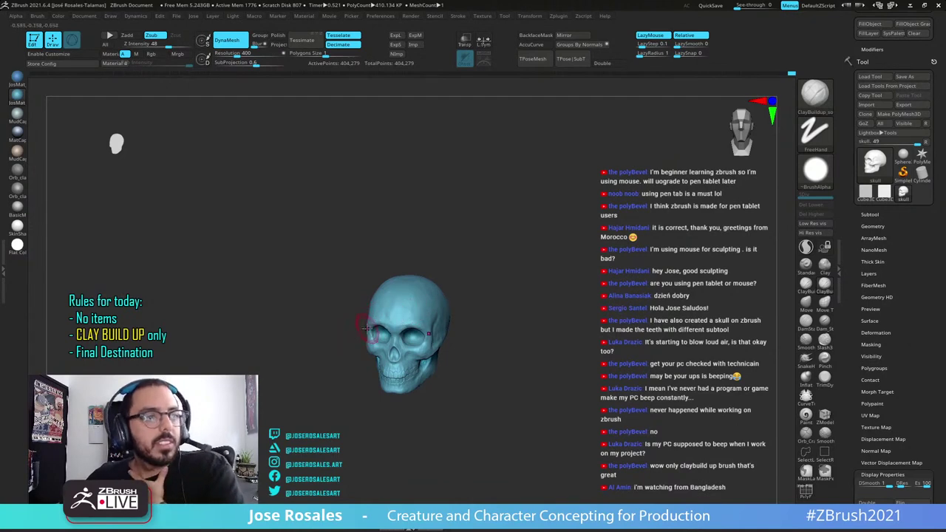
pyautogui.moveTo(462, 334)
pyautogui.mouseDown(button='right')
pyautogui.moveTo(432, 337)
pyautogui.moveTo(491, 350)
pyautogui.mouseUp(button='right')
pyautogui.keyDown('ctrl'); pyautogui.moveTo(491, 350); pyautogui.dragTo(495, 407, button='right'); pyautogui.keyUp('ctrl')
pyautogui.moveTo(510, 277)
pyautogui.mouseDown(button='right')
pyautogui.moveTo(463, 271)
pyautogui.moveTo(426, 307)
pyautogui.moveTo(416, 296)
pyautogui.moveTo(441, 327)
pyautogui.moveTo(452, 289)
pyautogui.moveTo(477, 306)
pyautogui.mouseUp(button='right')
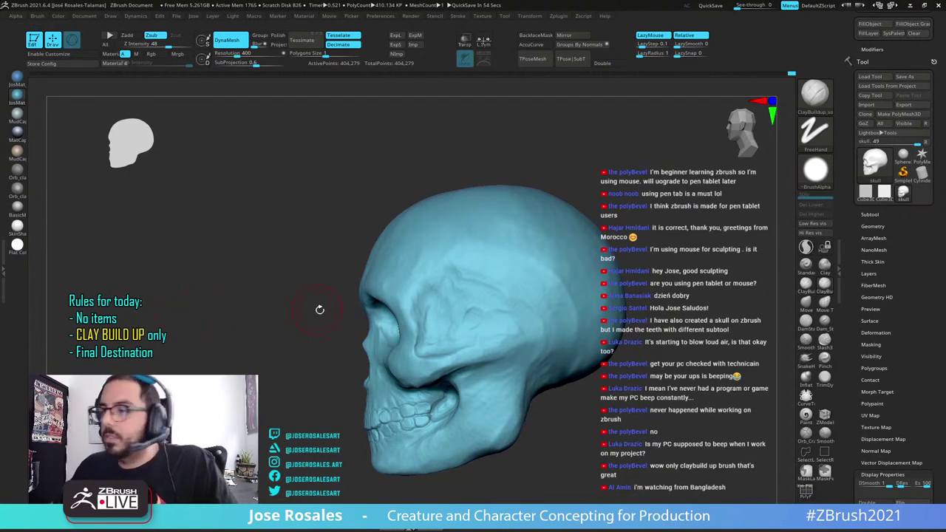
pyautogui.moveTo(319, 309); pyautogui.dragTo(473, 320)
pyautogui.moveTo(358, 391)
pyautogui.keyDown('alt'); pyautogui.mouseDown(button='right')
pyautogui.moveTo(341, 370)
pyautogui.moveTo(438, 307)
pyautogui.mouseUp(button='right'); pyautogui.keyUp('alt')
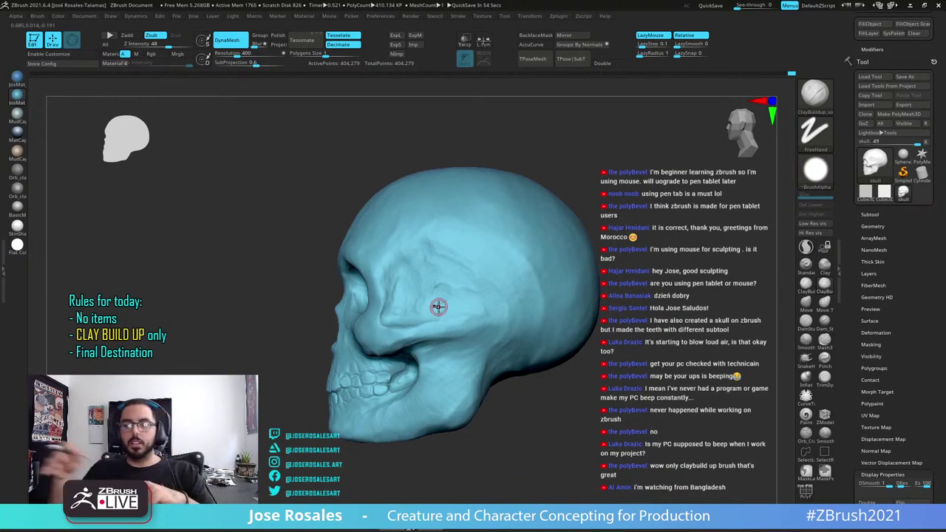
# Sculpt the upper end of the jaw ramus and the gap beneath the cheekbone arch in side view
pyautogui.moveTo(495, 299); pyautogui.dragTo(439, 359, button='right')
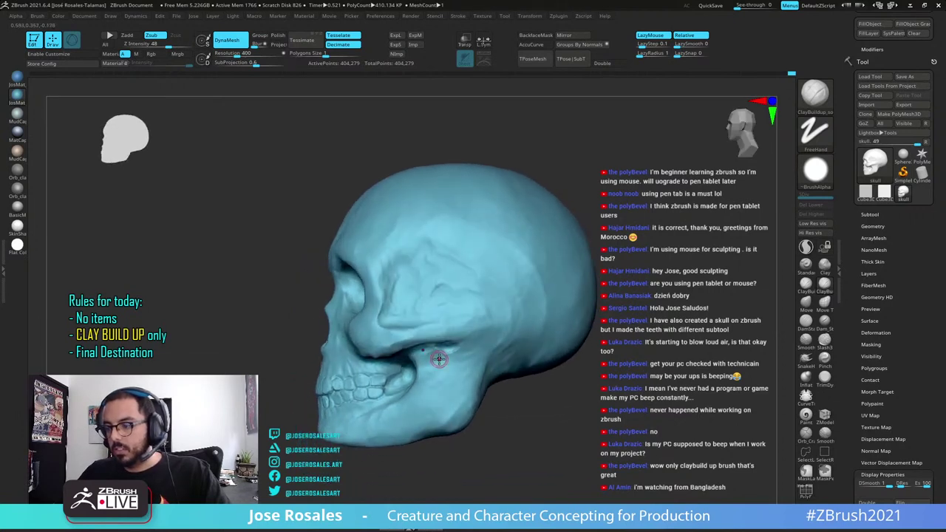
pyautogui.moveTo(426, 351); pyautogui.dragTo(452, 363)
pyautogui.moveTo(447, 365); pyautogui.dragTo(436, 353, button='right')
pyautogui.moveTo(437, 356); pyautogui.dragTo(414, 346)
pyautogui.moveTo(447, 357)
pyautogui.mouseDown(button='right')
pyautogui.moveTo(429, 342)
pyautogui.moveTo(453, 341)
pyautogui.moveTo(433, 344)
pyautogui.mouseUp(button='right')
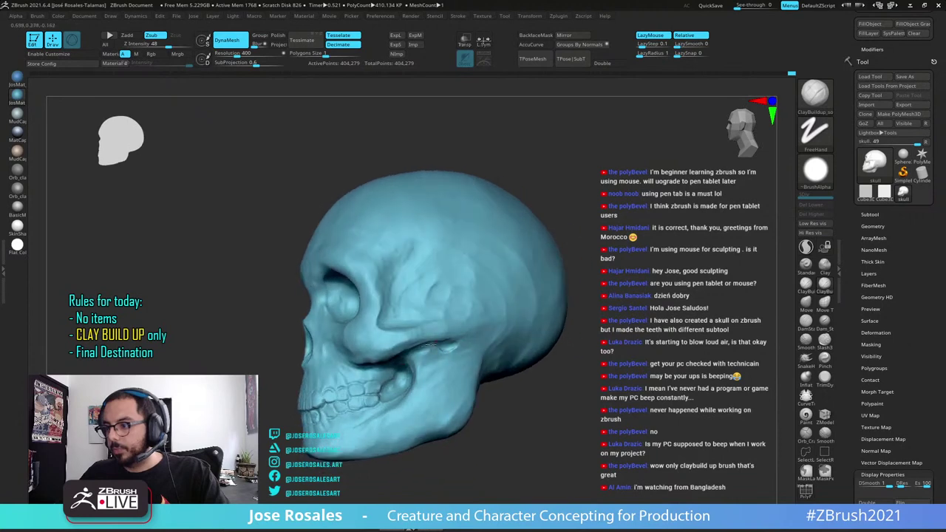
pyautogui.moveTo(442, 347)
pyautogui.mouseDown()
pyautogui.moveTo(422, 355)
pyautogui.moveTo(439, 357)
pyautogui.mouseUp()
pyautogui.moveTo(429, 374); pyautogui.dragTo(431, 362, button='right')
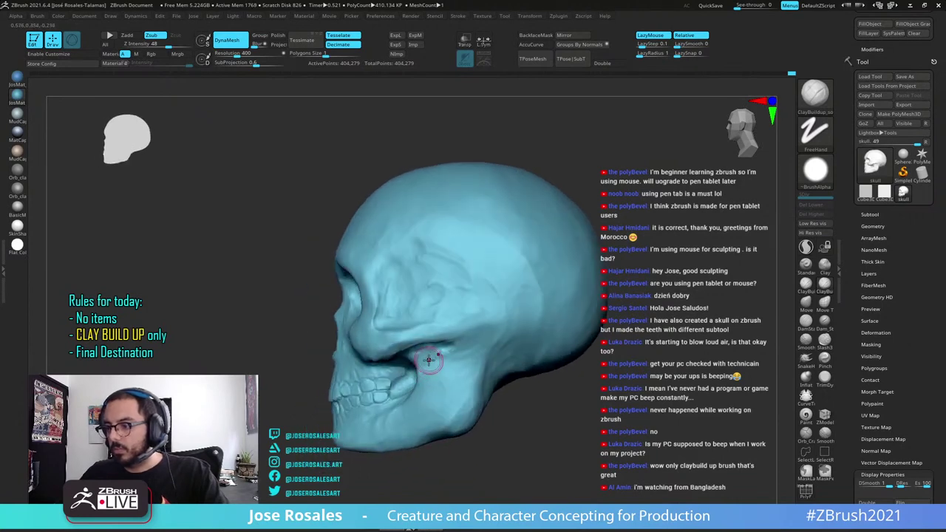
pyautogui.moveTo(431, 361); pyautogui.dragTo(442, 359)
pyautogui.moveTo(448, 365); pyautogui.dragTo(452, 349, button='right')
pyautogui.moveTo(442, 347); pyautogui.dragTo(454, 343)
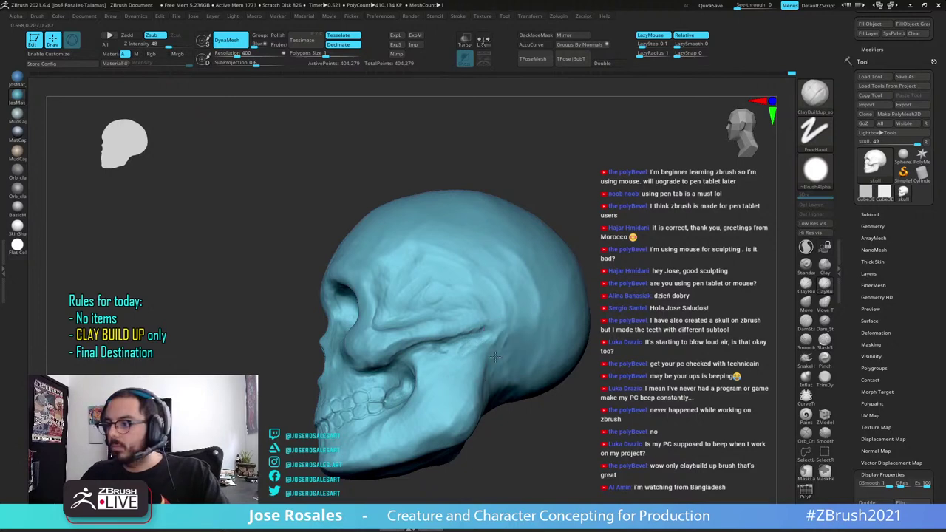
# Sculpt the recess behind the jaw ramus, where the rear edge of the mandible meets the base of the skull
pyautogui.moveTo(509, 380); pyautogui.dragTo(486, 381, button='right')
pyautogui.moveTo(497, 418); pyautogui.dragTo(504, 375, button='right')
pyautogui.moveTo(502, 401); pyautogui.dragTo(511, 453)
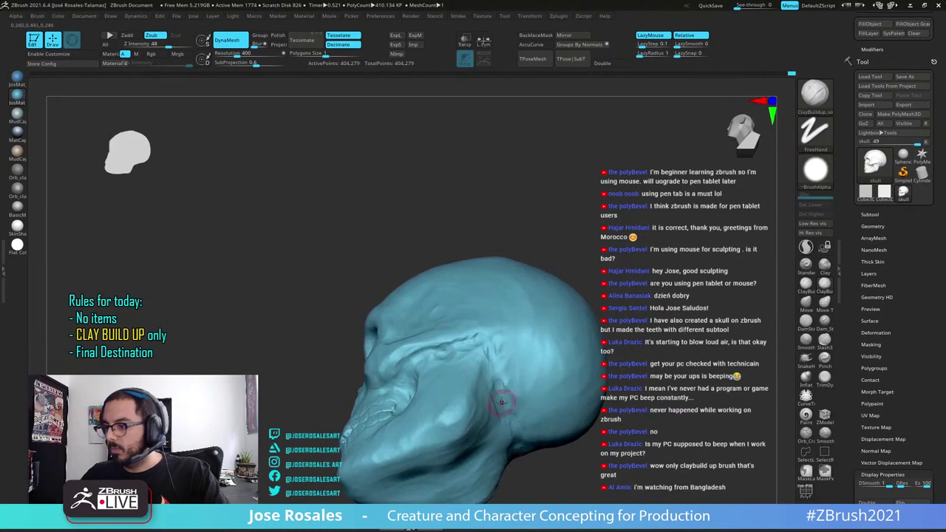
pyautogui.moveTo(504, 374)
pyautogui.mouseDown()
pyautogui.moveTo(516, 445)
pyautogui.moveTo(508, 436)
pyautogui.mouseUp()
pyautogui.moveTo(508, 402); pyautogui.dragTo(511, 441, button='right')
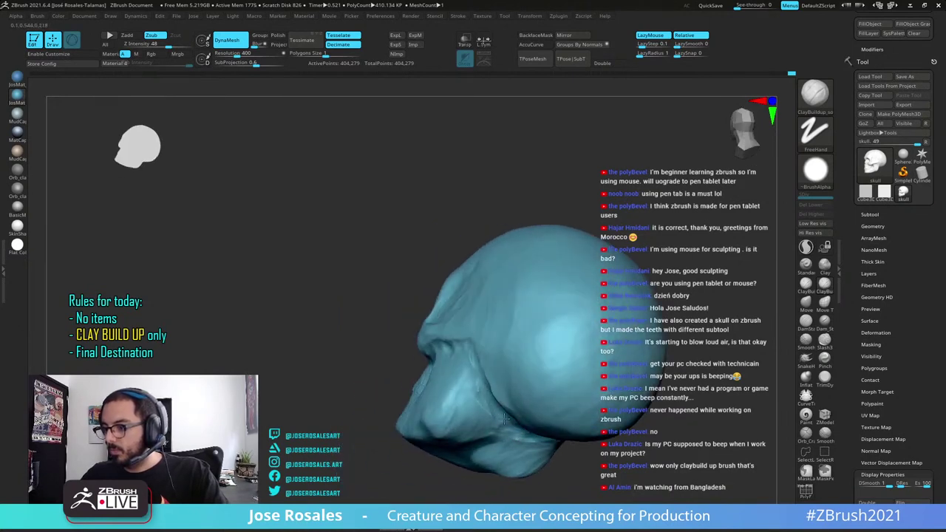
pyautogui.moveTo(487, 416); pyautogui.dragTo(510, 387, button='right')
pyautogui.moveTo(499, 307); pyautogui.dragTo(503, 380, button='right')
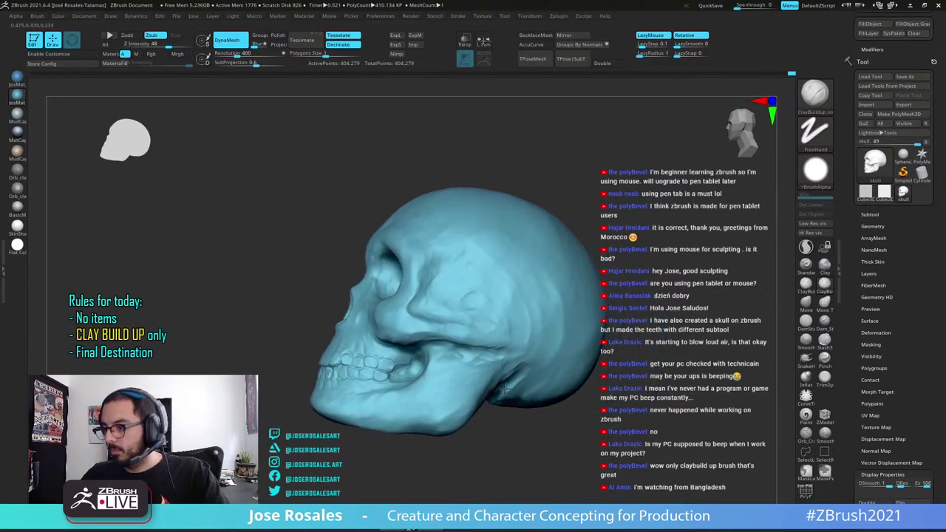
# Shape the outer surface and lower corner of the jaw ramus with broad ClayBuildup strokes
pyautogui.moveTo(500, 415); pyautogui.dragTo(483, 373, button='right')
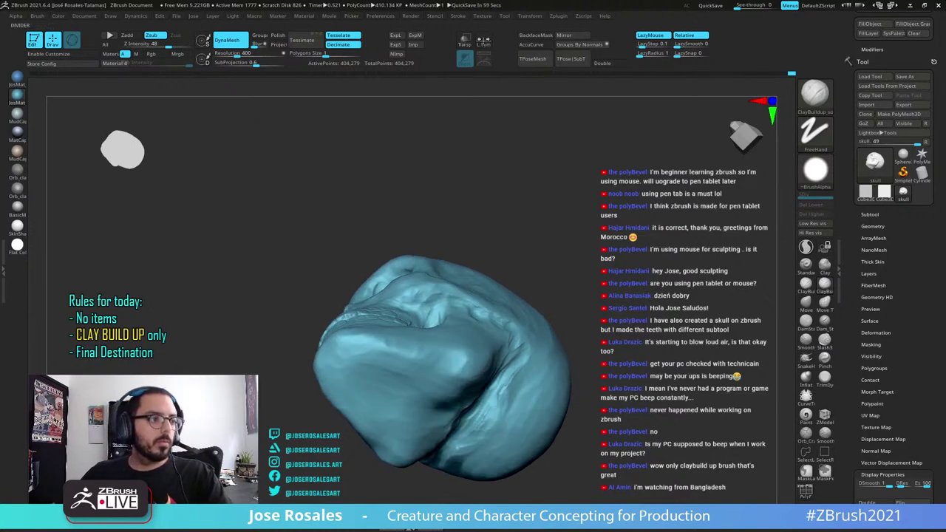
pyautogui.moveTo(513, 369); pyautogui.dragTo(454, 330, button='right')
pyautogui.keyDown('alt'); pyautogui.moveTo(457, 410); pyautogui.dragTo(404, 398, button='right'); pyautogui.keyUp('alt')
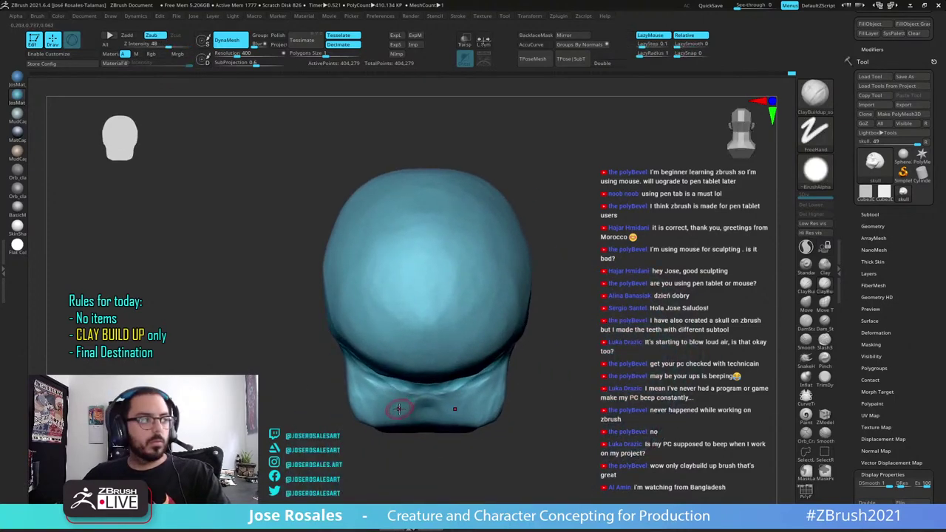
pyautogui.moveTo(382, 357); pyautogui.dragTo(476, 365, button='right')
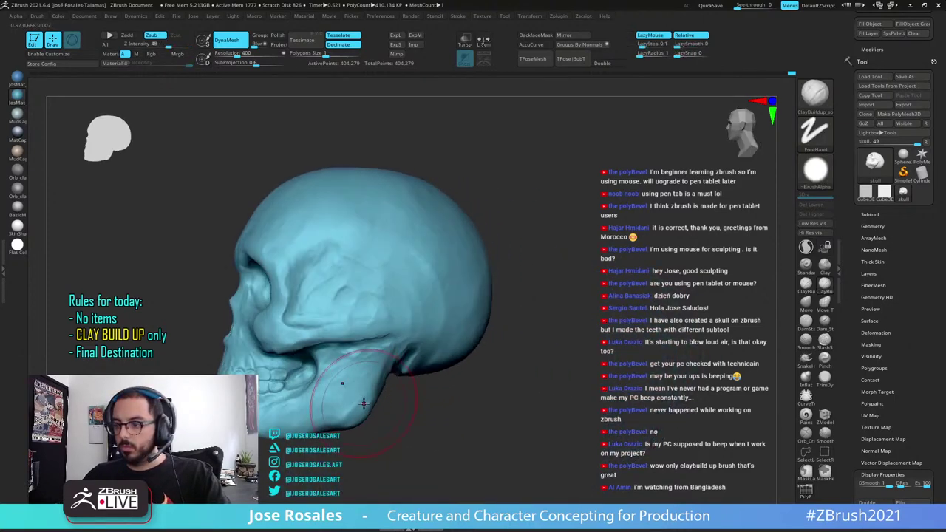
pyautogui.moveTo(407, 384)
pyautogui.mouseDown(button='right')
pyautogui.moveTo(363, 381)
pyautogui.moveTo(346, 393)
pyautogui.moveTo(389, 386)
pyautogui.moveTo(359, 397)
pyautogui.mouseUp(button='right')
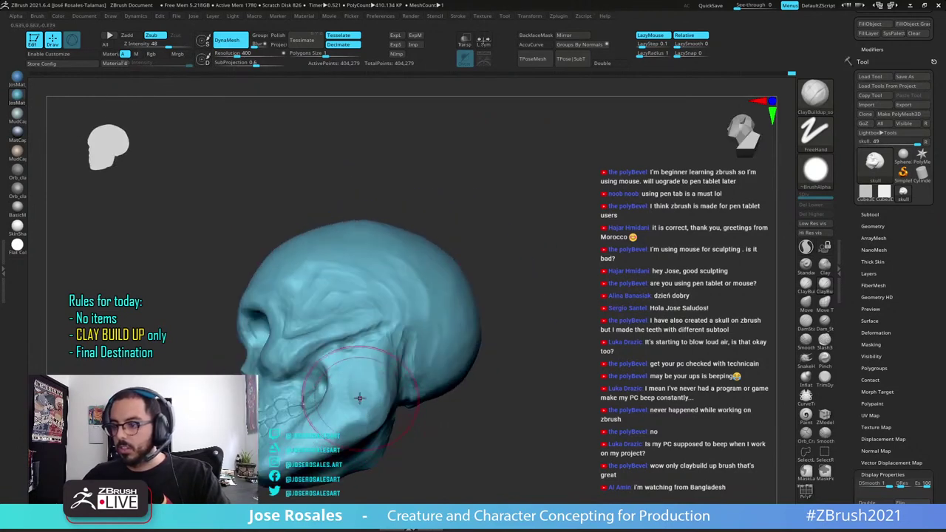
pyautogui.moveTo(361, 398)
pyautogui.mouseDown()
pyautogui.moveTo(356, 421)
pyautogui.moveTo(337, 427)
pyautogui.mouseUp()
pyautogui.moveTo(337, 427); pyautogui.dragTo(358, 424, button='right')
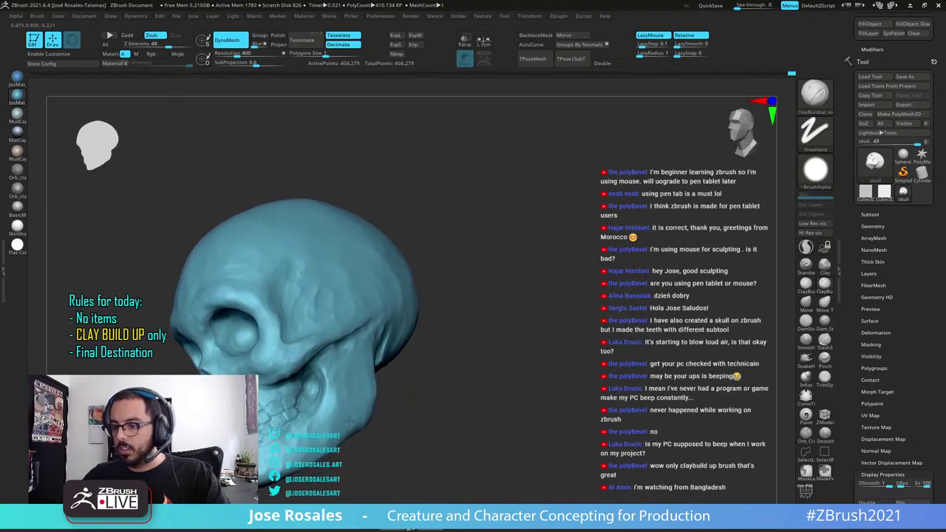
pyautogui.moveTo(349, 420); pyautogui.dragTo(339, 444)
pyautogui.moveTo(345, 436)
pyautogui.mouseDown(button='right')
pyautogui.moveTo(337, 462)
pyautogui.moveTo(467, 392)
pyautogui.moveTo(409, 406)
pyautogui.mouseUp(button='right')
# Reduce the brush's draw size and refine the side and rear edge of the jaw ramus beneath the cheekbone arch
pyautogui.moveTo(409, 414)
pyautogui.mouseDown()
pyautogui.moveTo(390, 420)
pyautogui.moveTo(422, 409)
pyautogui.mouseUp()
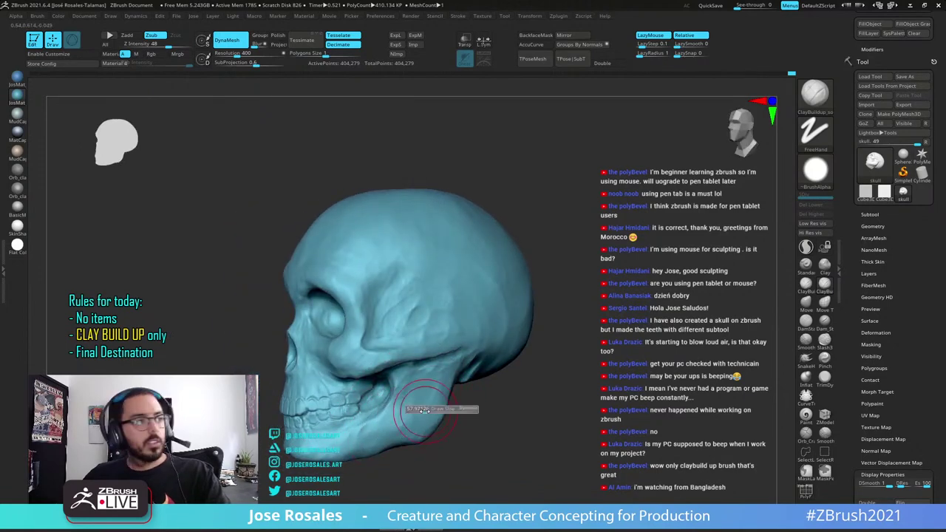
pyautogui.moveTo(448, 408); pyautogui.dragTo(422, 390, button='right')
pyautogui.moveTo(423, 372); pyautogui.dragTo(415, 397)
pyautogui.moveTo(408, 408)
pyautogui.mouseDown(button='right')
pyautogui.moveTo(430, 367)
pyautogui.moveTo(449, 381)
pyautogui.moveTo(474, 362)
pyautogui.mouseUp(button='right')
pyautogui.moveTo(465, 393)
pyautogui.mouseDown()
pyautogui.moveTo(458, 416)
pyautogui.moveTo(468, 404)
pyautogui.mouseUp()
# Examine the cheekbone arch, jaw ramus and skull base from the side, rear and below
pyautogui.keyDown('ctrl'); pyautogui.moveTo(467, 463); pyautogui.dragTo(504, 339, button='right'); pyautogui.keyUp('ctrl')
pyautogui.moveTo(503, 340)
pyautogui.keyDown('alt'); pyautogui.mouseDown(button='right')
pyautogui.moveTo(431, 297)
pyautogui.moveTo(445, 355)
pyautogui.moveTo(443, 336)
pyautogui.mouseUp(button='right'); pyautogui.keyUp('alt')
pyautogui.moveTo(494, 258); pyautogui.dragTo(443, 236, button='right')
pyautogui.moveTo(444, 236); pyautogui.dragTo(342, 304, button='right')
pyautogui.moveTo(517, 314)
pyautogui.mouseDown(button='right')
pyautogui.moveTo(481, 301)
pyautogui.moveTo(509, 303)
pyautogui.moveTo(527, 331)
pyautogui.moveTo(534, 325)
pyautogui.moveTo(511, 319)
pyautogui.mouseUp(button='right')
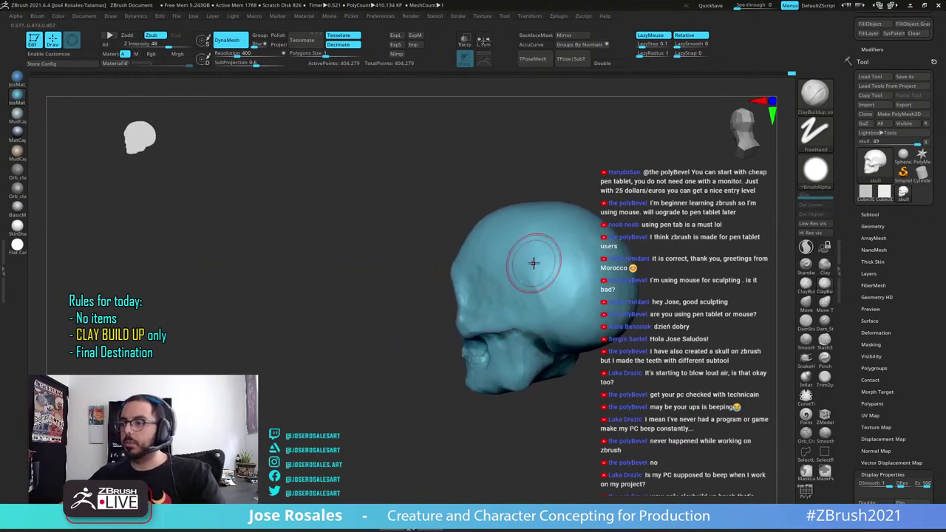
pyautogui.moveTo(455, 279); pyautogui.dragTo(499, 269, button='right')
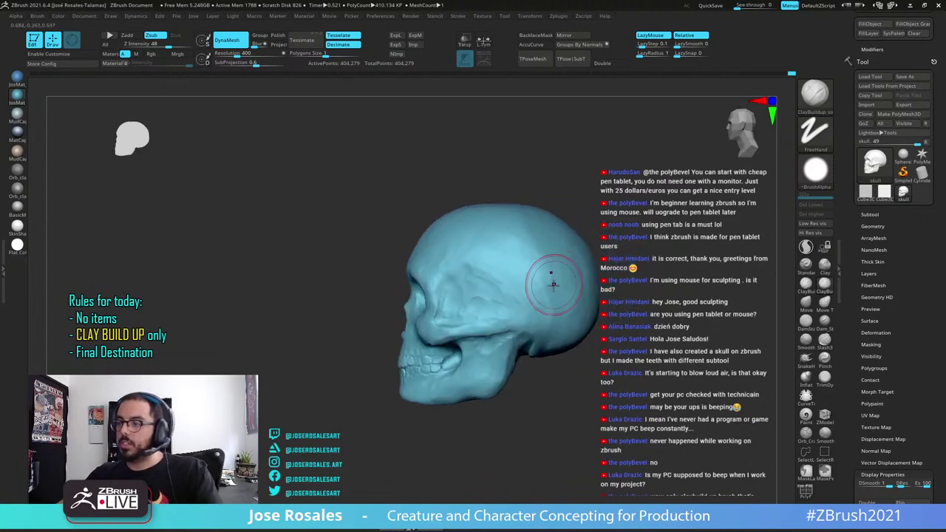
pyautogui.moveTo(553, 284); pyautogui.dragTo(579, 250, button='right')
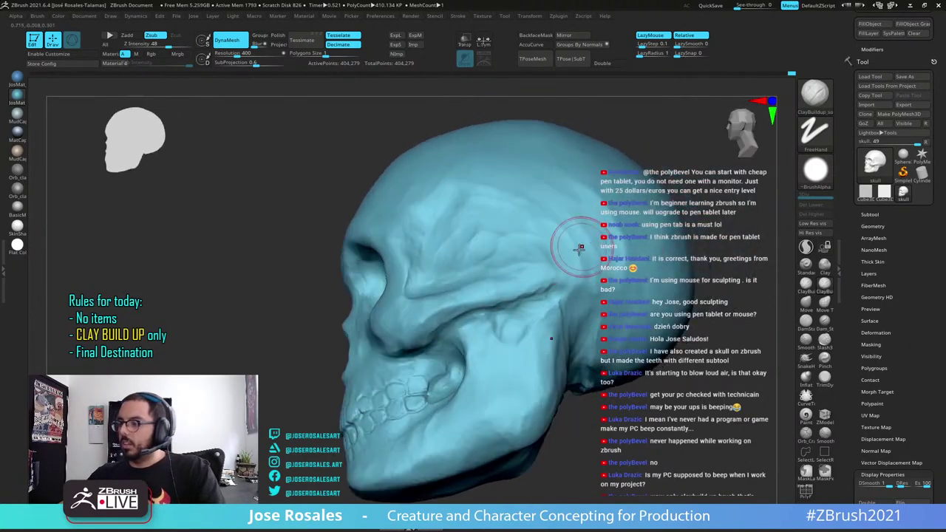
pyautogui.moveTo(593, 366); pyautogui.dragTo(593, 362, button='right')
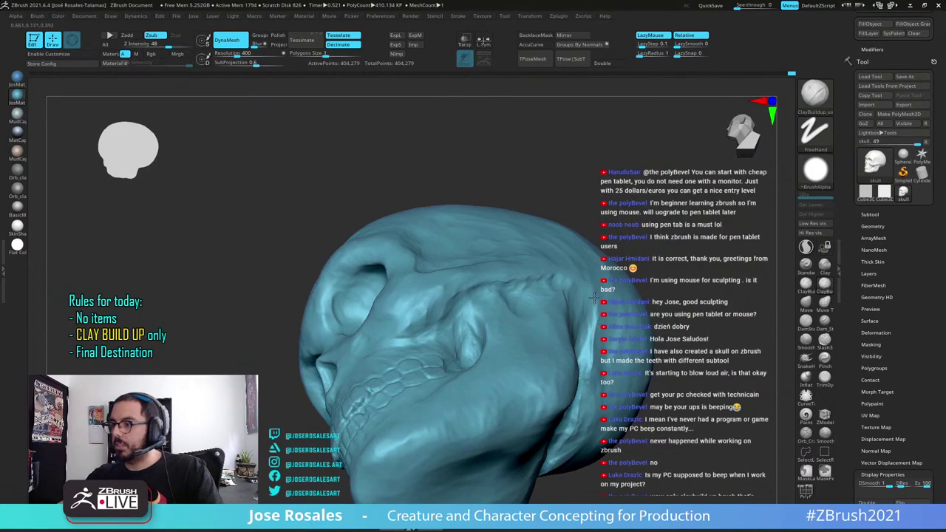
pyautogui.moveTo(594, 297); pyautogui.dragTo(584, 240, button='right')
pyautogui.moveTo(583, 240)
pyautogui.mouseDown(button='right')
pyautogui.moveTo(613, 240)
pyautogui.moveTo(572, 239)
pyautogui.mouseUp(button='right')
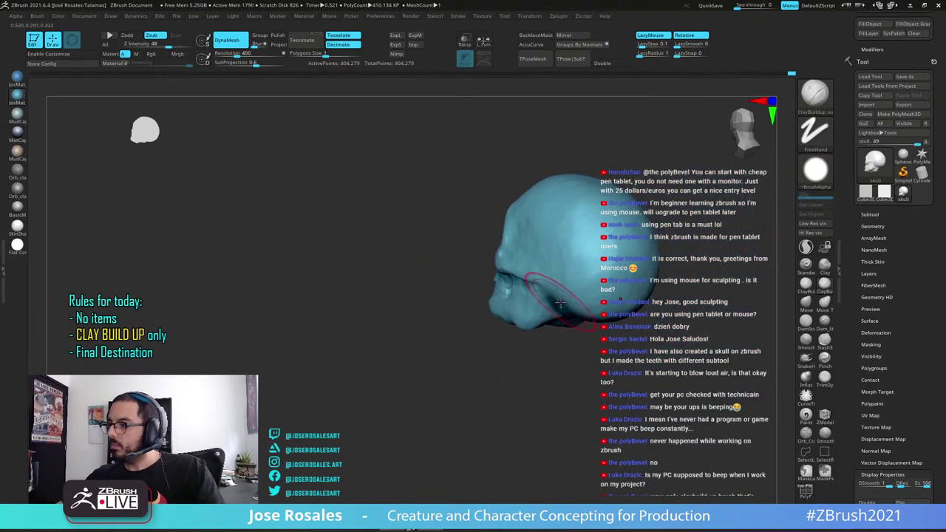
# Examine the opposite side of the skull in profile and rear three-quarter view, checking the cranium against the jaw
pyautogui.moveTo(572, 308); pyautogui.dragTo(581, 290, button='right')
pyautogui.moveTo(581, 337); pyautogui.dragTo(606, 354, button='right')
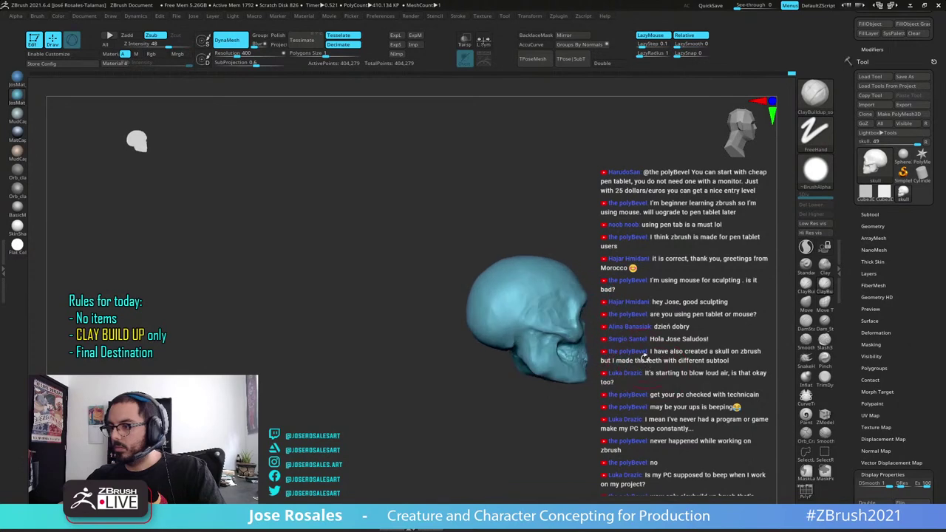
pyautogui.keyDown('ctrl'); pyautogui.moveTo(481, 310); pyautogui.dragTo(464, 286, button='right'); pyautogui.keyUp('ctrl')
pyautogui.moveTo(464, 287); pyautogui.dragTo(491, 287, button='right')
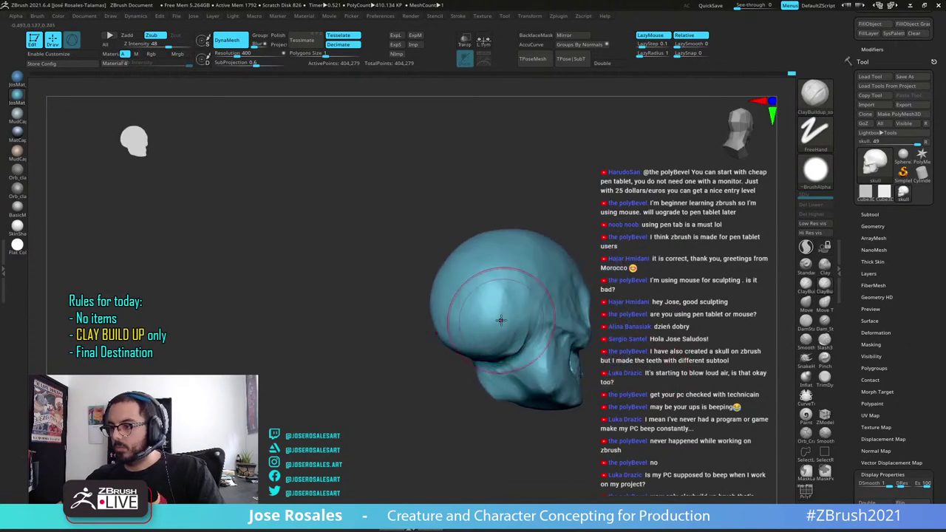
pyautogui.moveTo(503, 360)
pyautogui.mouseDown(button='right')
pyautogui.moveTo(498, 322)
pyautogui.moveTo(477, 371)
pyautogui.mouseUp(button='right')
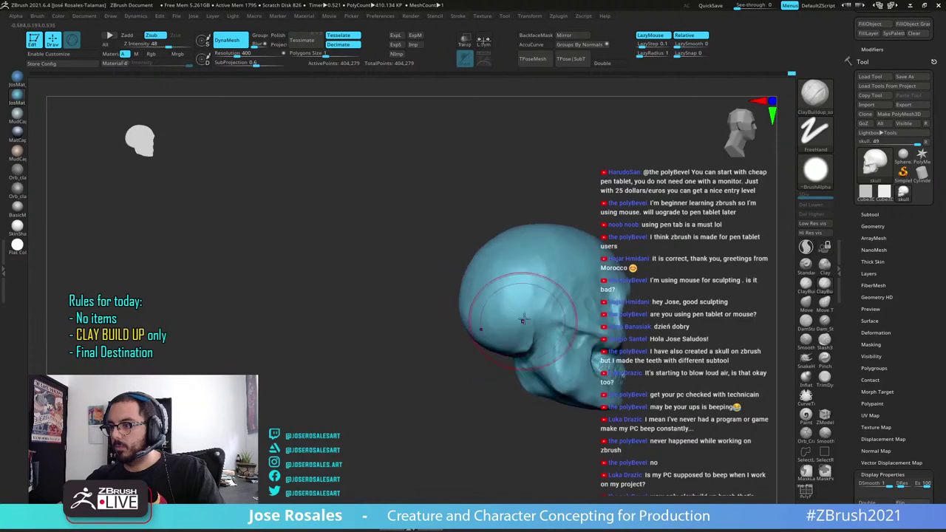
pyautogui.moveTo(550, 425); pyautogui.dragTo(515, 448, button='right')
pyautogui.keyDown('alt'); pyautogui.moveTo(577, 369); pyautogui.dragTo(473, 379, button='right'); pyautogui.keyUp('alt')
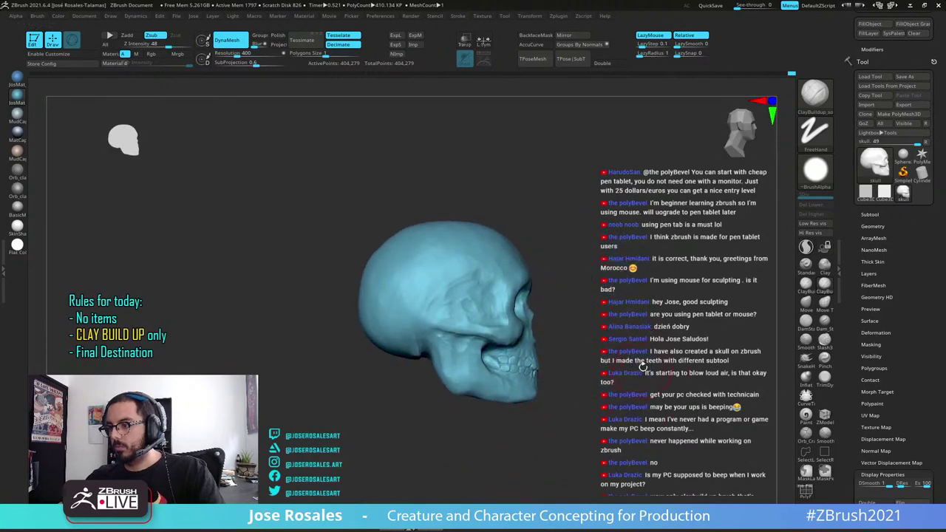
# Sculpt the underside of the cranium behind the jaw, where the back of the skull meets its base
pyautogui.keyDown('ctrl'); pyautogui.moveTo(622, 369); pyautogui.dragTo(427, 377, button='right'); pyautogui.keyUp('ctrl')
pyautogui.moveTo(362, 390)
pyautogui.mouseDown()
pyautogui.moveTo(423, 375)
pyautogui.moveTo(415, 384)
pyautogui.mouseUp()
pyautogui.moveTo(392, 377); pyautogui.dragTo(413, 397, button='right')
pyautogui.moveTo(376, 403)
pyautogui.mouseDown()
pyautogui.moveTo(425, 386)
pyautogui.moveTo(408, 406)
pyautogui.mouseUp()
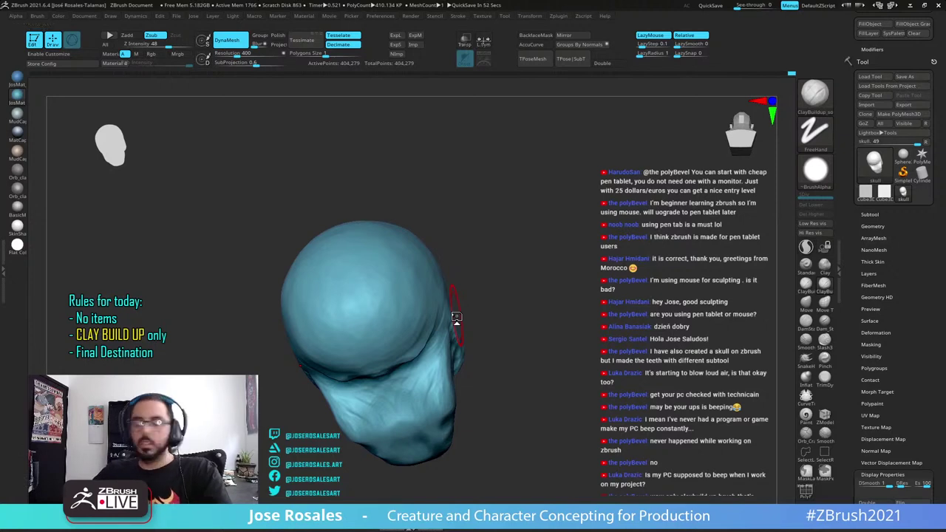
pyautogui.moveTo(456, 316)
pyautogui.mouseDown(button='right')
pyautogui.moveTo(369, 288)
pyautogui.moveTo(399, 325)
pyautogui.mouseUp(button='right')
pyautogui.moveTo(459, 334)
pyautogui.mouseDown(button='right')
pyautogui.moveTo(464, 363)
pyautogui.moveTo(446, 354)
pyautogui.moveTo(467, 352)
pyautogui.moveTo(443, 362)
pyautogui.moveTo(502, 352)
pyautogui.mouseUp(button='right')
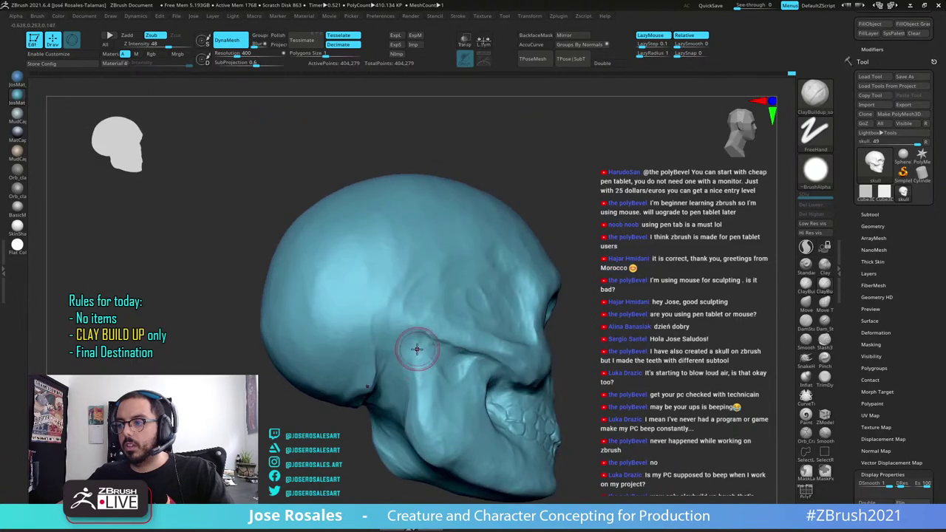
# Sculpt the recess behind the jaw ramus where it meets the underside of the cranium, working from side and low rear views
pyautogui.moveTo(416, 351)
pyautogui.mouseDown()
pyautogui.moveTo(401, 347)
pyautogui.moveTo(410, 345)
pyautogui.mouseUp()
pyautogui.moveTo(409, 388)
pyautogui.mouseDown(button='right')
pyautogui.moveTo(402, 393)
pyautogui.moveTo(415, 370)
pyautogui.moveTo(383, 376)
pyautogui.mouseUp(button='right')
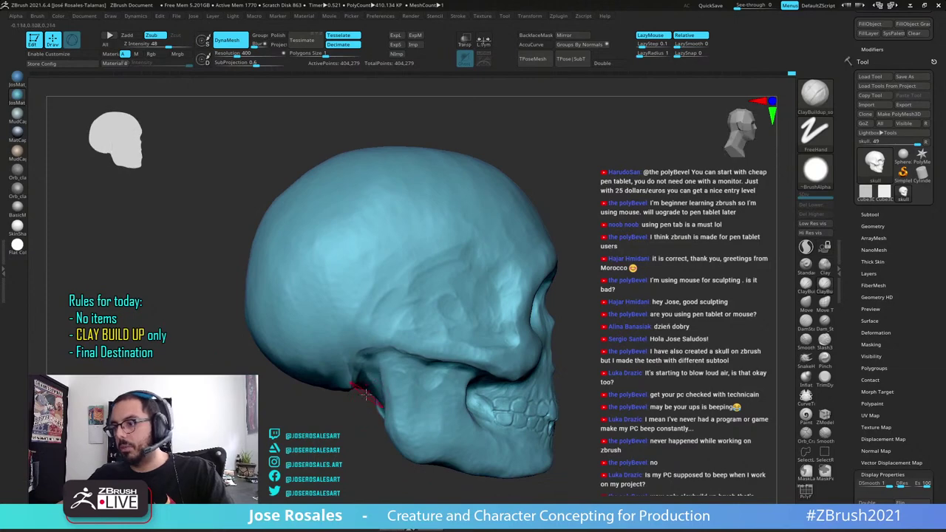
pyautogui.moveTo(365, 396); pyautogui.dragTo(378, 365)
pyautogui.moveTo(390, 417); pyautogui.dragTo(413, 356, button='right')
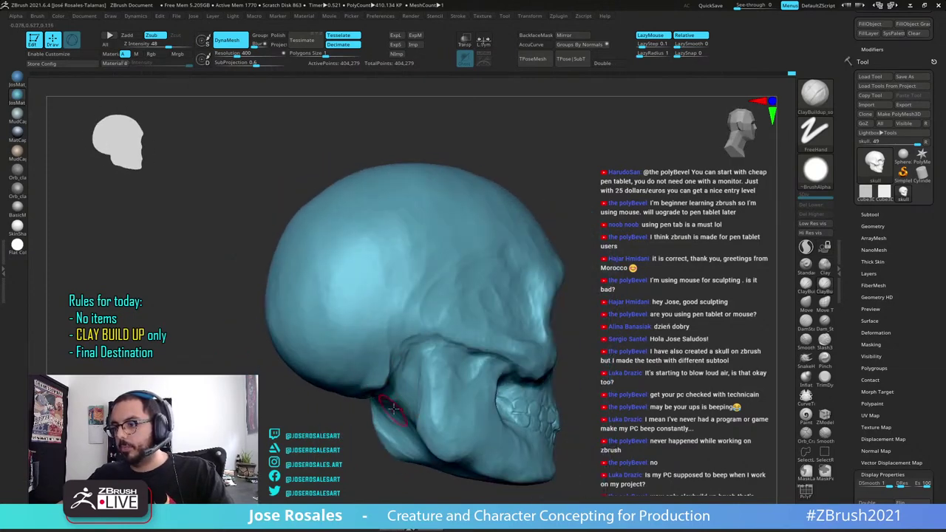
pyautogui.moveTo(393, 409); pyautogui.dragTo(416, 387, button='right')
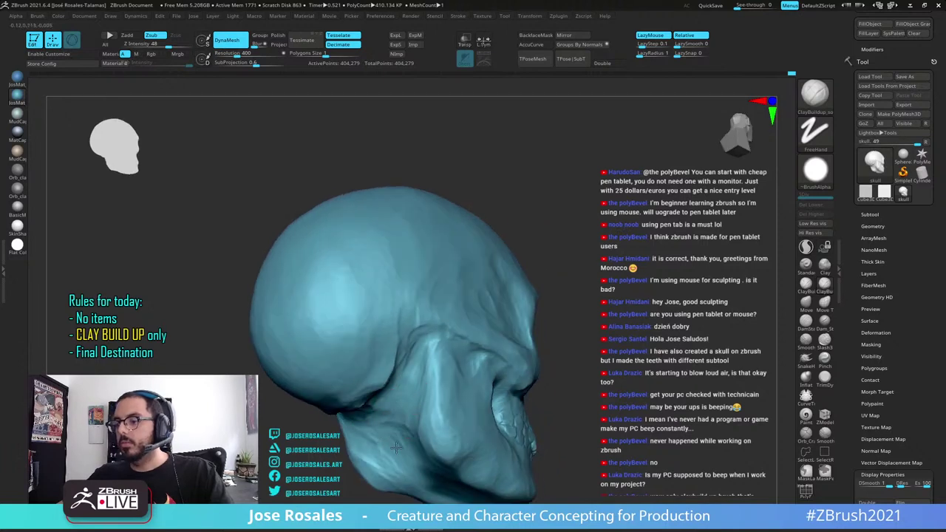
pyautogui.moveTo(415, 447)
pyautogui.keyDown('ctrl'); pyautogui.mouseDown(button='right')
pyautogui.moveTo(396, 432)
pyautogui.moveTo(414, 431)
pyautogui.moveTo(393, 445)
pyautogui.moveTo(402, 421)
pyautogui.mouseUp(button='right'); pyautogui.keyUp('ctrl')
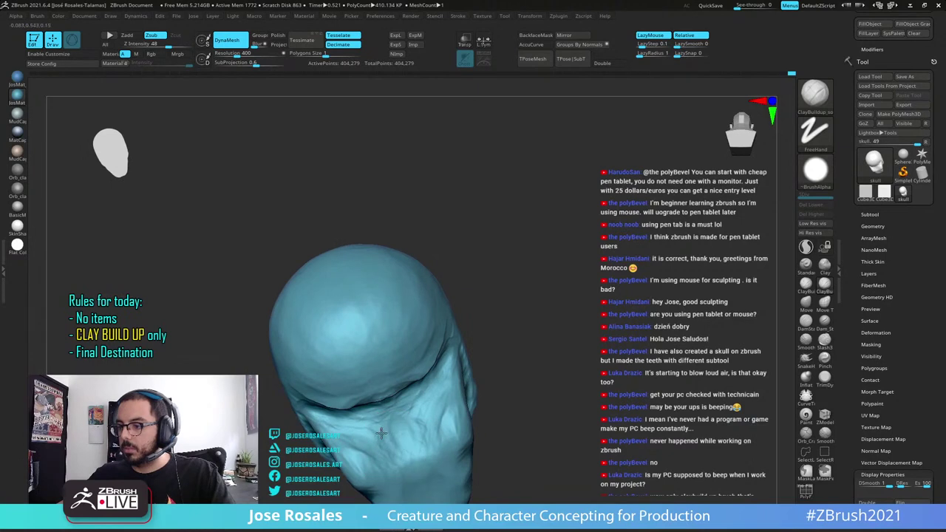
# Refine the crease between the back of the cranium and the jaw on the opposite side of the skull base
pyautogui.moveTo(415, 472)
pyautogui.mouseDown(button='right')
pyautogui.moveTo(406, 458)
pyautogui.moveTo(421, 448)
pyautogui.moveTo(410, 428)
pyautogui.moveTo(361, 416)
pyautogui.moveTo(318, 423)
pyautogui.mouseUp(button='right')
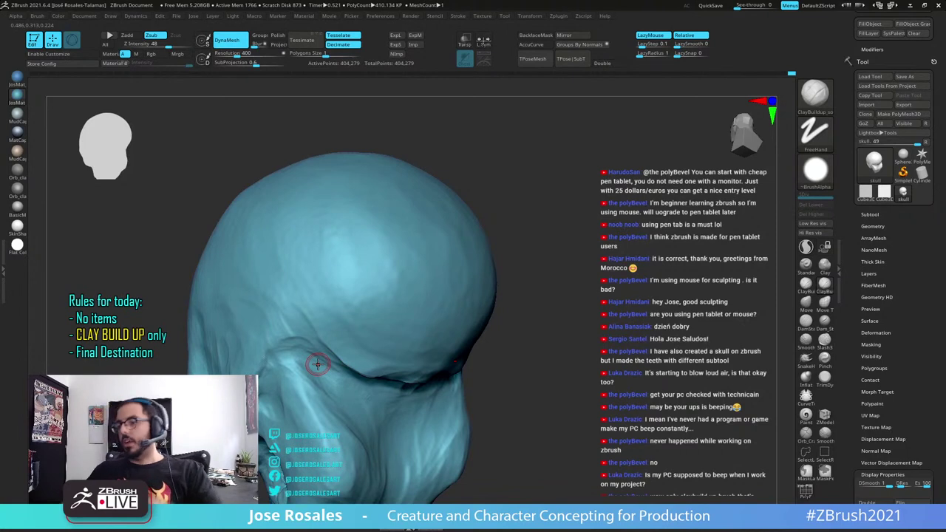
pyautogui.moveTo(488, 342); pyautogui.dragTo(526, 346)
pyautogui.moveTo(366, 377)
pyautogui.mouseDown(button='right')
pyautogui.moveTo(329, 329)
pyautogui.moveTo(366, 364)
pyautogui.mouseUp(button='right')
pyautogui.moveTo(362, 369); pyautogui.dragTo(426, 436)
pyautogui.moveTo(433, 440)
pyautogui.mouseDown(button='right')
pyautogui.moveTo(429, 395)
pyautogui.moveTo(404, 392)
pyautogui.mouseUp(button='right')
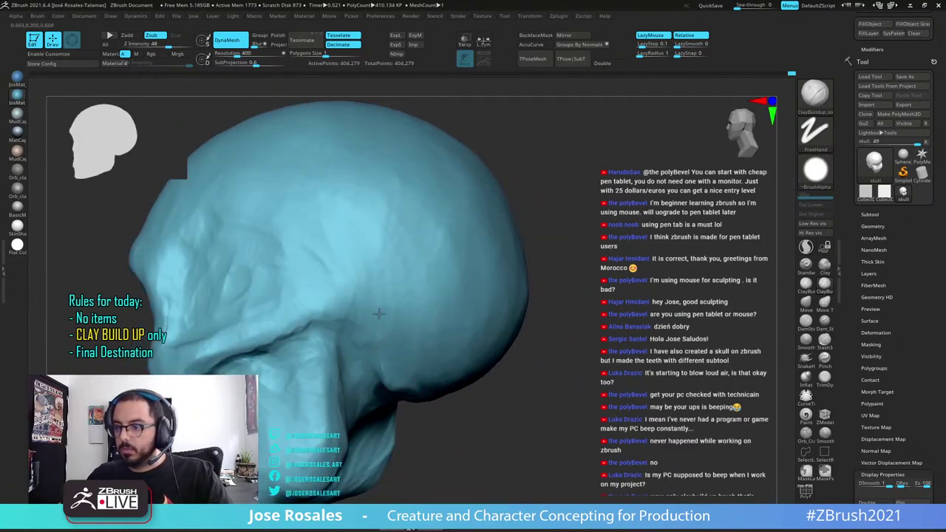
# Shape the rear surface of the jaw below the cranium, including its outer corners, from rear views
pyautogui.keyDown('ctrl'); pyautogui.moveTo(379, 314); pyautogui.dragTo(392, 264, button='right'); pyautogui.keyUp('ctrl')
pyautogui.moveTo(391, 264); pyautogui.dragTo(418, 264, button='right')
pyautogui.moveTo(415, 344); pyautogui.dragTo(411, 378, button='right')
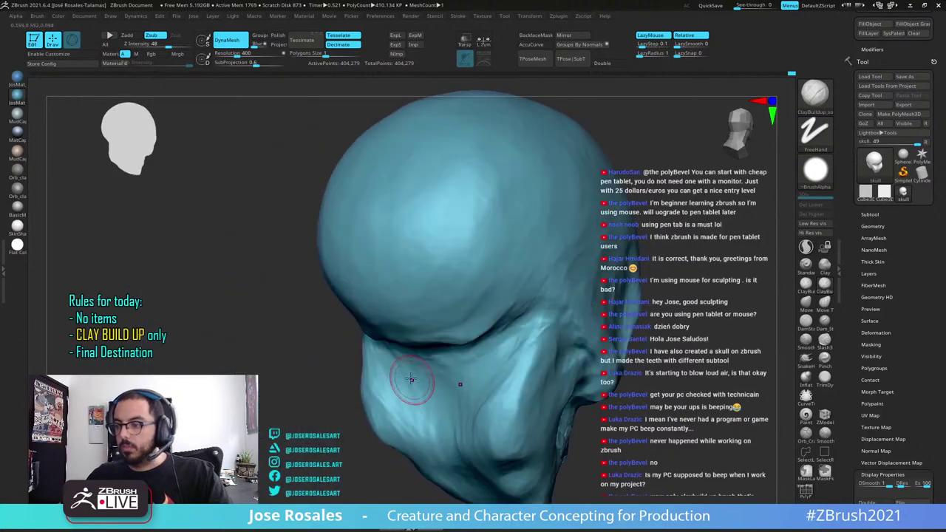
pyautogui.moveTo(500, 370)
pyautogui.mouseDown(button='right')
pyautogui.moveTo(451, 402)
pyautogui.moveTo(478, 423)
pyautogui.mouseUp(button='right')
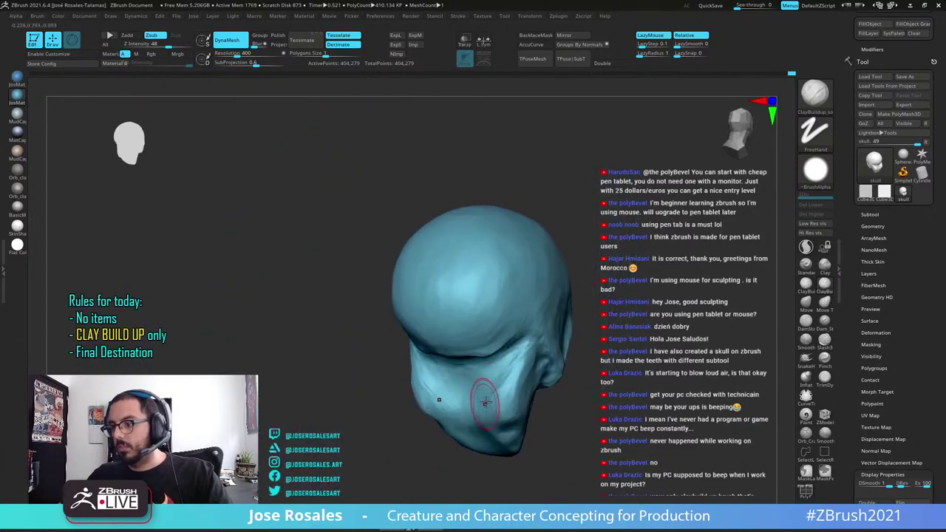
pyautogui.moveTo(480, 379); pyautogui.dragTo(494, 402)
pyautogui.moveTo(484, 410); pyautogui.dragTo(510, 402, button='right')
pyautogui.moveTo(508, 390); pyautogui.dragTo(497, 407)
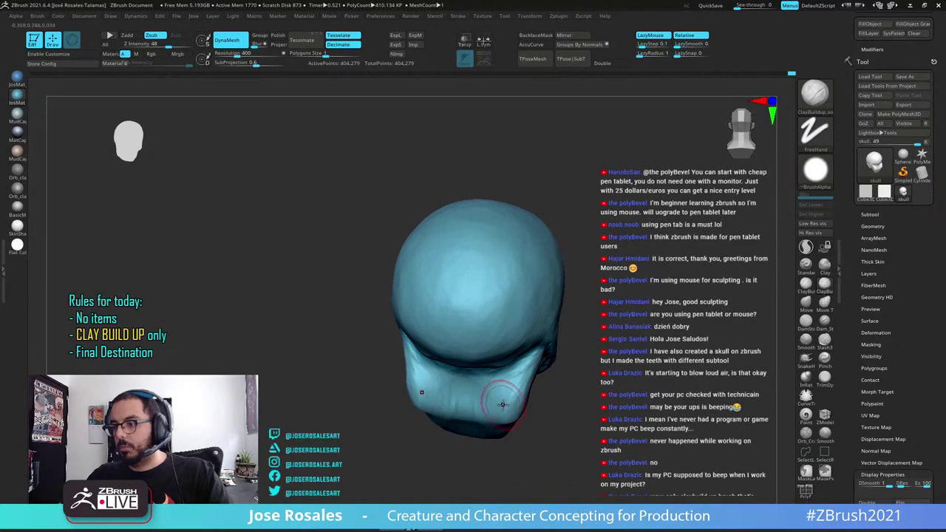
pyautogui.moveTo(502, 398)
pyautogui.mouseDown(button='right')
pyautogui.moveTo(465, 401)
pyautogui.moveTo(395, 384)
pyautogui.moveTo(425, 409)
pyautogui.moveTo(464, 408)
pyautogui.mouseUp(button='right')
# Refine the top and rear edge of the jaw ramus just below the back end of the cheekbone arch
pyautogui.moveTo(370, 360); pyautogui.dragTo(407, 358, button='right')
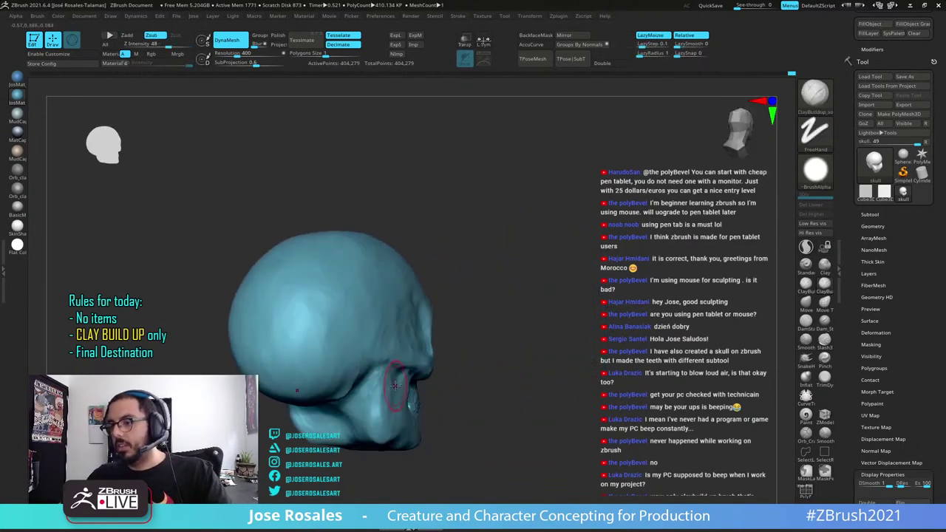
pyautogui.keyDown('ctrl'); pyautogui.moveTo(332, 307); pyautogui.dragTo(330, 342, button='right'); pyautogui.keyUp('ctrl')
pyautogui.moveTo(392, 389); pyautogui.dragTo(394, 363, button='right')
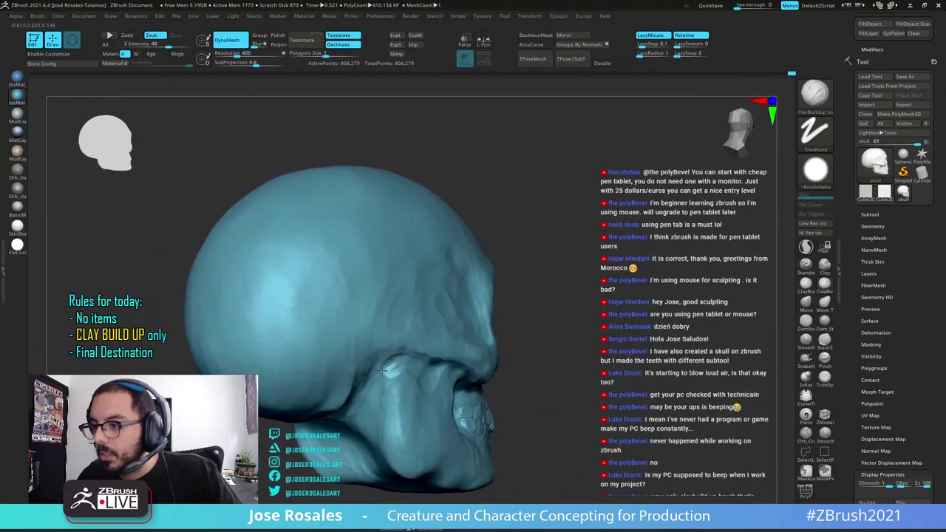
pyautogui.moveTo(454, 364); pyautogui.dragTo(431, 367, button='right')
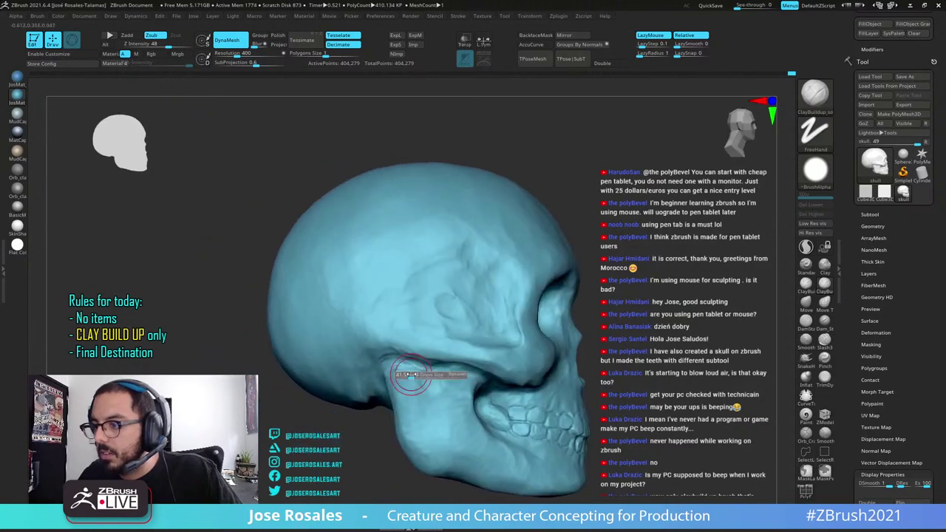
pyautogui.moveTo(368, 371); pyautogui.dragTo(394, 368, button='right')
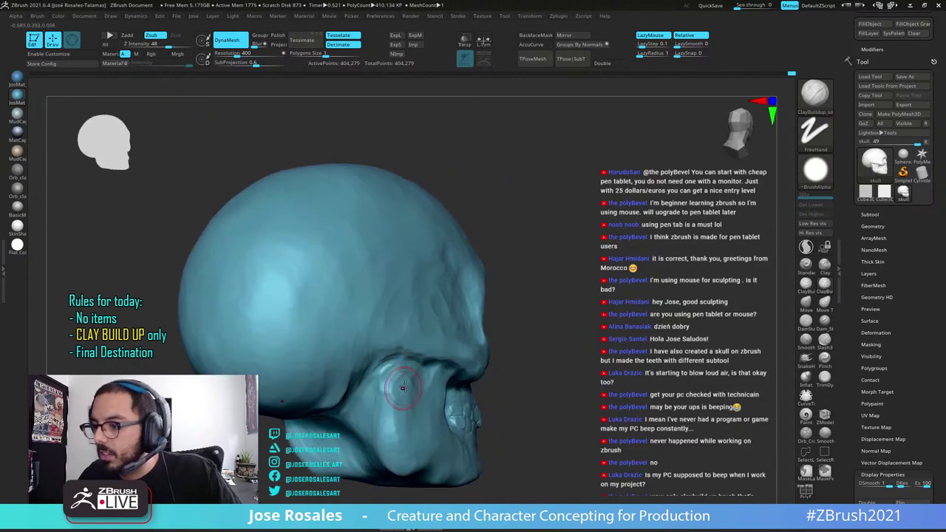
pyautogui.moveTo(399, 423); pyautogui.dragTo(382, 369, button='right')
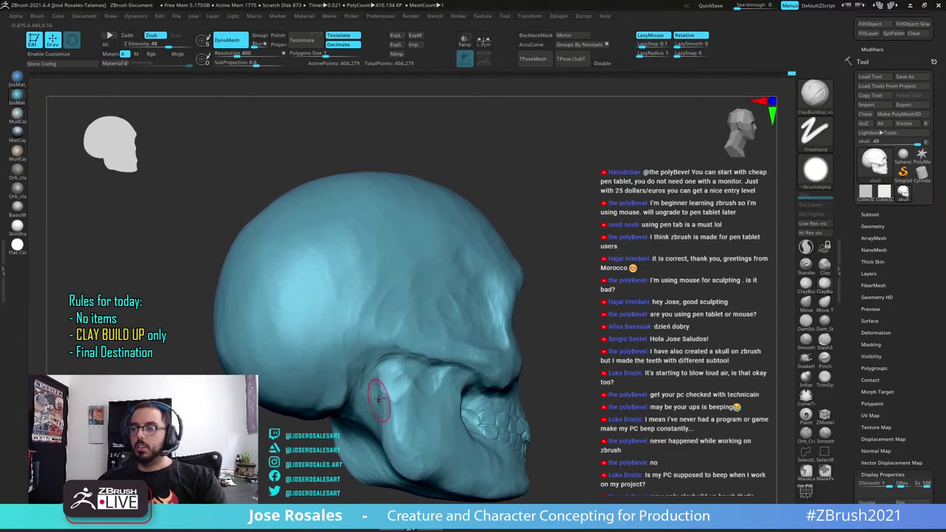
pyautogui.moveTo(381, 402); pyautogui.dragTo(391, 375, button='right')
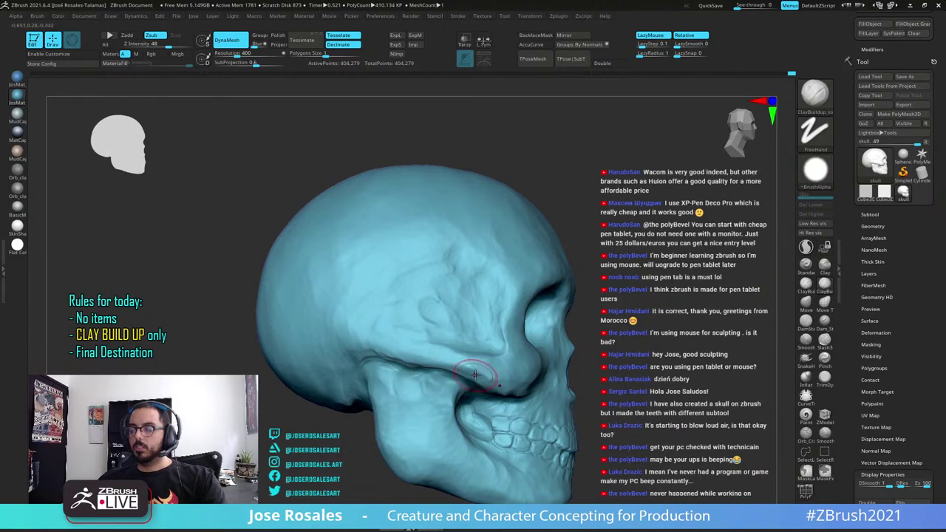
# Sculpt the underside of the cheekbone arch above the jaw ramus and compare it with the front and opposite side
pyautogui.moveTo(475, 374); pyautogui.dragTo(450, 391, button='right')
pyautogui.moveTo(451, 391); pyautogui.dragTo(492, 390)
pyautogui.moveTo(425, 387); pyautogui.dragTo(443, 382, button='right')
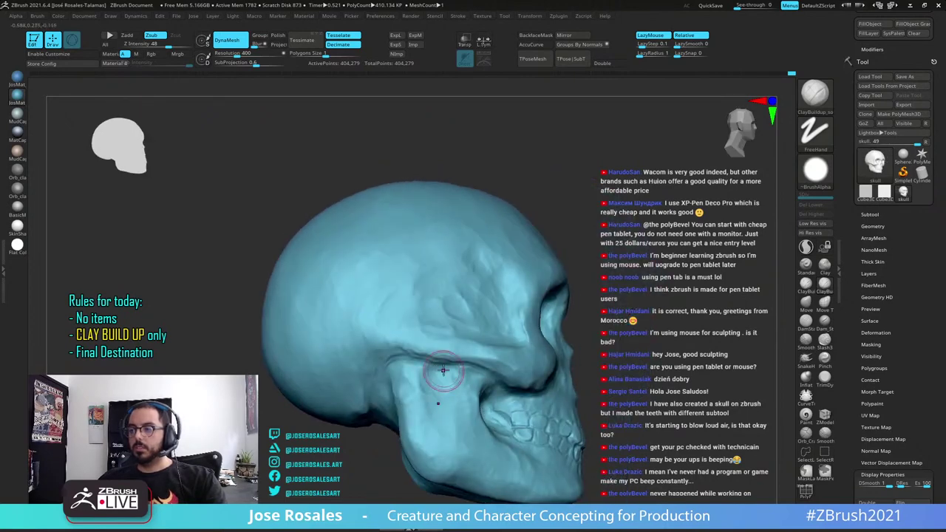
pyautogui.moveTo(484, 330); pyautogui.dragTo(369, 361, button='right')
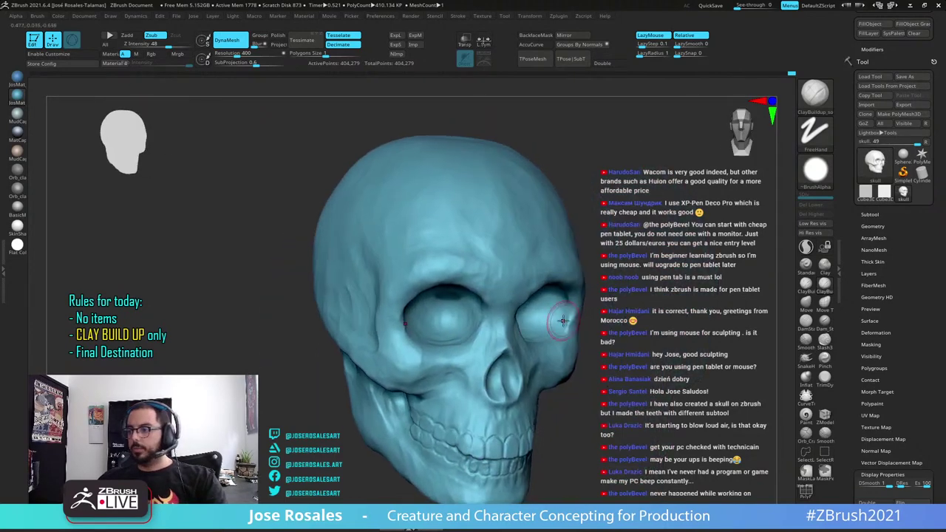
pyautogui.keyDown('ctrl'); pyautogui.moveTo(563, 321); pyautogui.dragTo(435, 314, button='right'); pyautogui.keyUp('ctrl')
pyautogui.keyDown('alt'); pyautogui.moveTo(573, 325); pyautogui.dragTo(515, 407, button='right'); pyautogui.keyUp('alt')
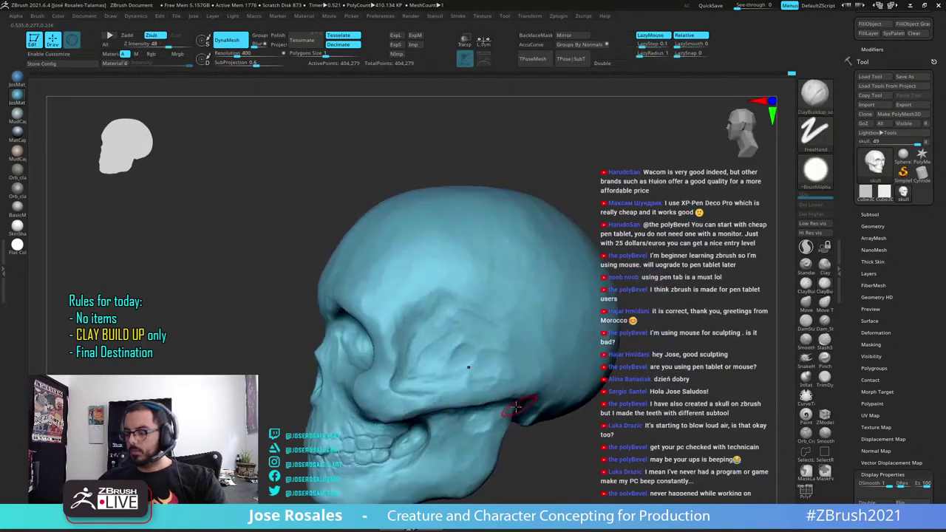
# Carve beneath the opposite cheekbone arch to separate it from the upper jaw ramus and the cheek area near the back teeth
pyautogui.moveTo(491, 439); pyautogui.dragTo(467, 428, button='right')
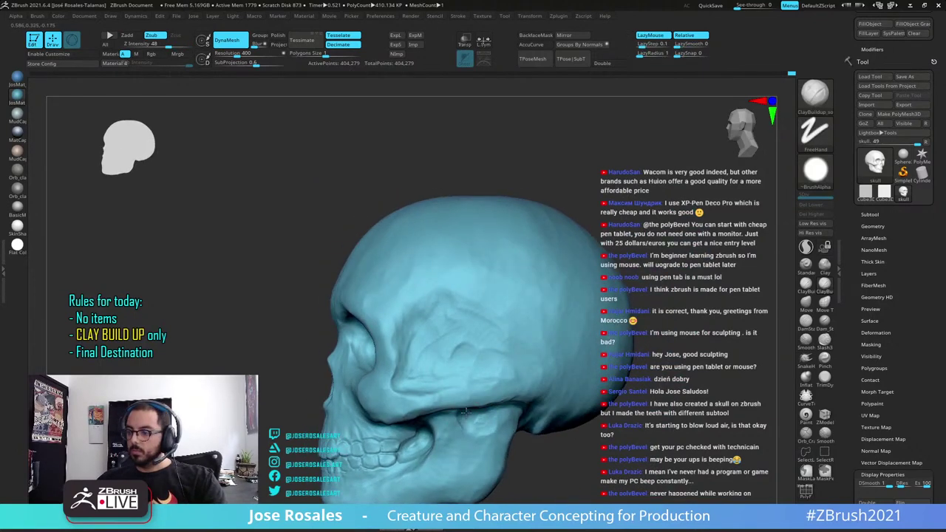
pyautogui.moveTo(482, 426)
pyautogui.mouseDown()
pyautogui.moveTo(455, 409)
pyautogui.moveTo(468, 404)
pyautogui.mouseUp()
pyautogui.moveTo(479, 442)
pyautogui.mouseDown(button='right')
pyautogui.moveTo(463, 444)
pyautogui.moveTo(446, 412)
pyautogui.mouseUp(button='right')
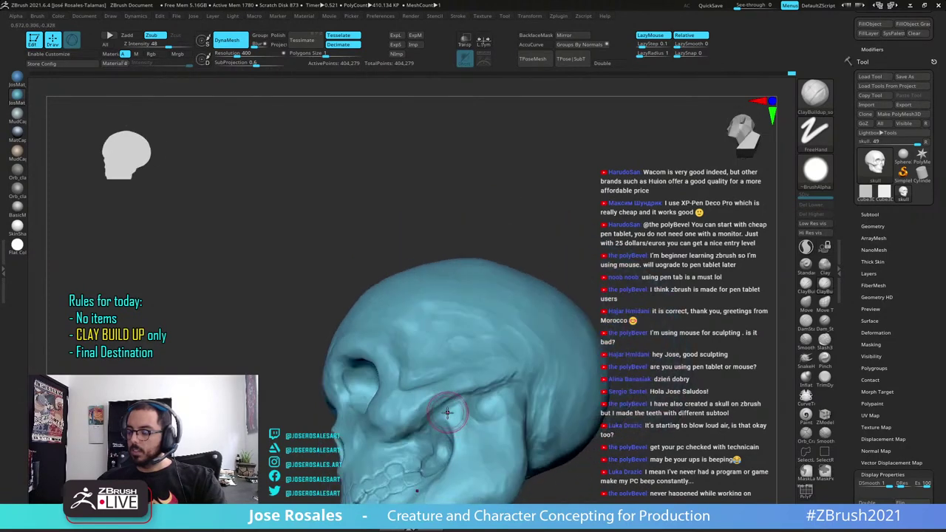
pyautogui.moveTo(447, 412); pyautogui.dragTo(438, 417)
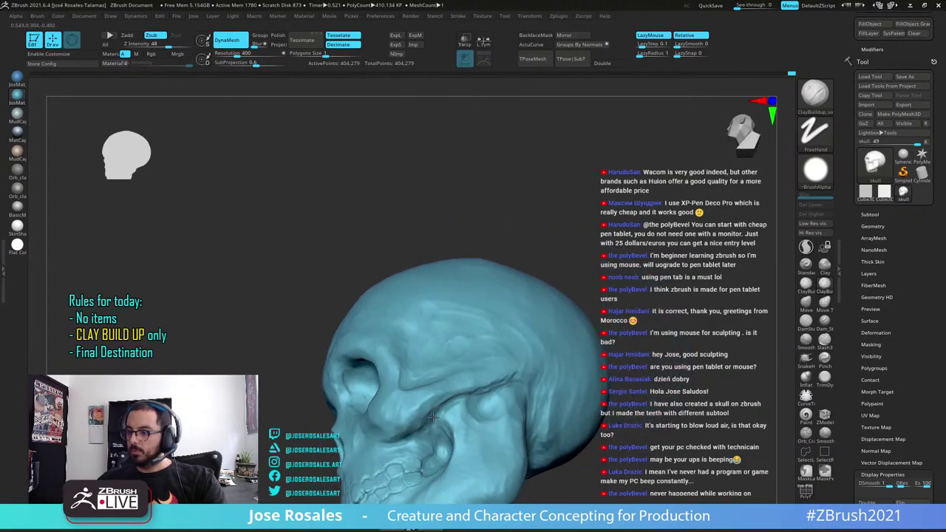
pyautogui.moveTo(439, 433)
pyautogui.mouseDown(button='right')
pyautogui.moveTo(452, 430)
pyautogui.moveTo(452, 439)
pyautogui.moveTo(422, 427)
pyautogui.moveTo(469, 457)
pyautogui.mouseUp(button='right')
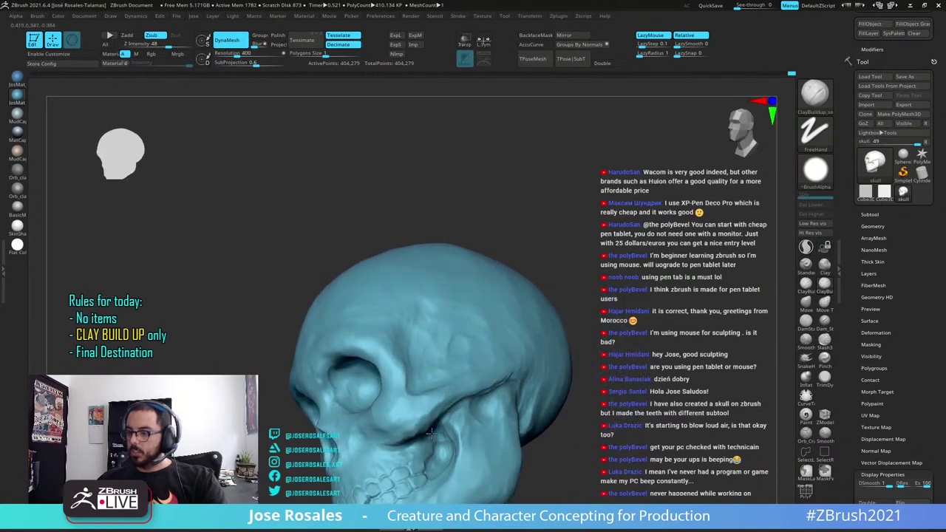
pyautogui.moveTo(499, 416); pyautogui.dragTo(474, 413, button='right')
pyautogui.moveTo(419, 369); pyautogui.dragTo(444, 338, button='right')
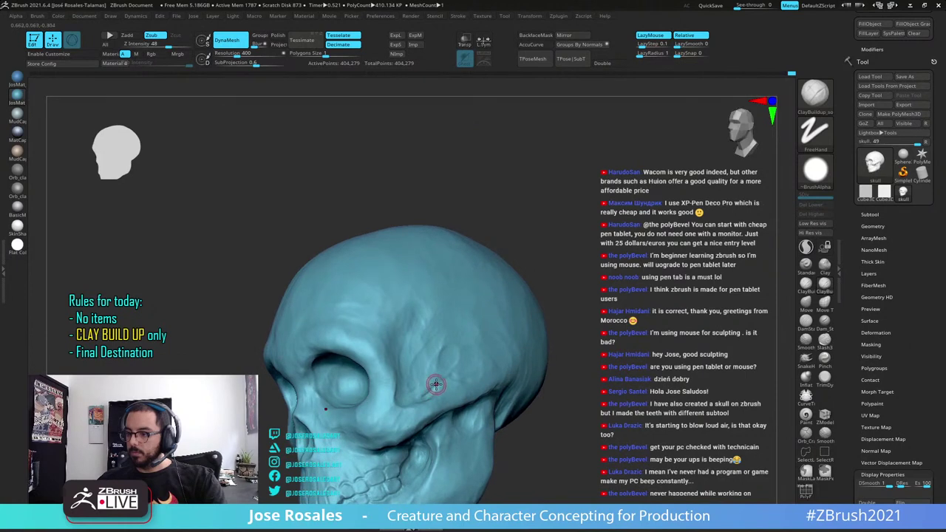
# Examine the whole skull from the side, rear, below and front, comparing the cranium, cheekbones and jaw
pyautogui.moveTo(466, 375); pyautogui.dragTo(422, 317, button='right')
pyautogui.moveTo(468, 357)
pyautogui.mouseDown(button='right')
pyautogui.moveTo(525, 335)
pyautogui.moveTo(458, 348)
pyautogui.moveTo(548, 348)
pyautogui.mouseUp(button='right')
pyautogui.moveTo(601, 330)
pyautogui.keyDown('ctrl'); pyautogui.mouseDown(button='right')
pyautogui.moveTo(526, 350)
pyautogui.moveTo(629, 348)
pyautogui.moveTo(517, 367)
pyautogui.moveTo(489, 382)
pyautogui.moveTo(525, 306)
pyautogui.mouseUp(button='right'); pyautogui.keyUp('ctrl')
pyautogui.moveTo(525, 306)
pyautogui.keyDown('shift'); pyautogui.mouseDown(button='right')
pyautogui.moveTo(536, 304)
pyautogui.moveTo(560, 377)
pyautogui.moveTo(492, 394)
pyautogui.moveTo(399, 367)
pyautogui.mouseUp(button='right'); pyautogui.keyUp('shift')
pyautogui.moveTo(542, 338); pyautogui.dragTo(548, 358, button='right')
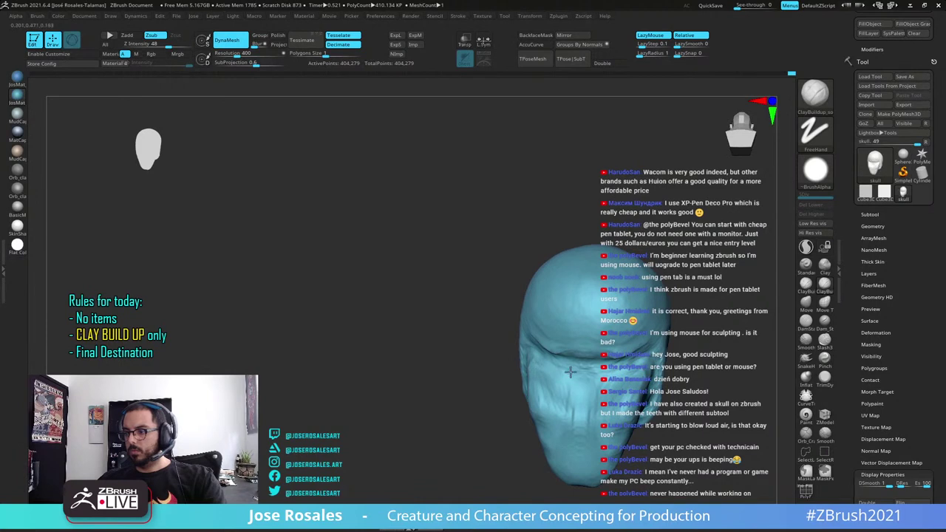
pyautogui.moveTo(603, 380); pyautogui.dragTo(522, 438, button='right')
pyautogui.moveTo(514, 473); pyautogui.dragTo(498, 385, button='right')
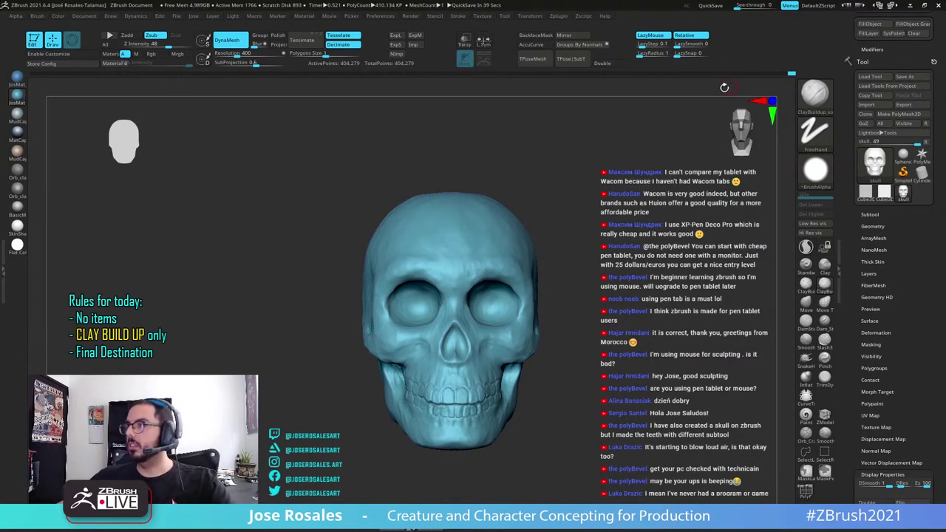
pyautogui.moveTo(560, 213); pyautogui.dragTo(564, 276)
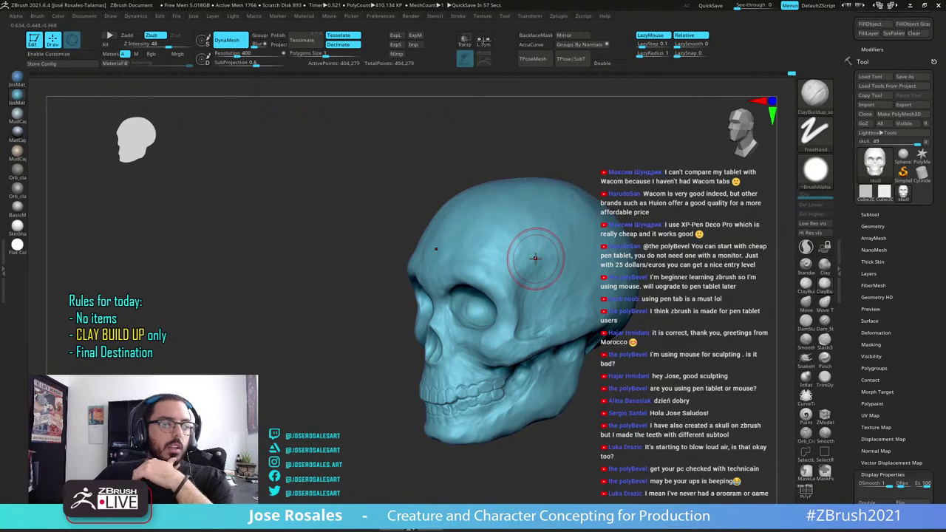
# Reselect the ClayBuildup brush and refine the gap and gum line between the upper canine and the tooth behind it
pyautogui.moveTo(456, 359); pyautogui.dragTo(476, 319, button='right')
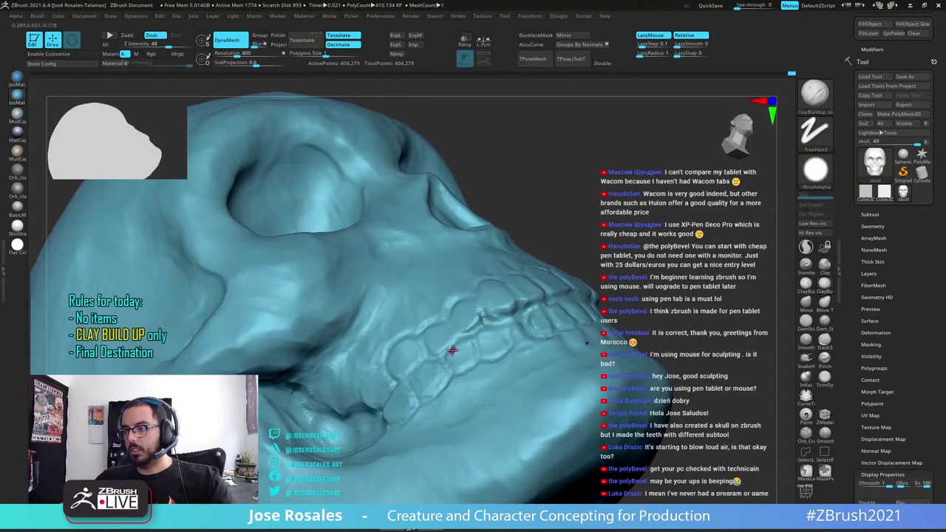
pyautogui.moveTo(452, 350)
pyautogui.mouseDown(button='right')
pyautogui.moveTo(460, 339)
pyautogui.moveTo(449, 337)
pyautogui.moveTo(445, 315)
pyautogui.mouseUp(button='right')
pyautogui.press('b')
pyautogui.press('s')
pyautogui.press('t')
pyautogui.press('b')
pyautogui.press('c')
pyautogui.press('b')
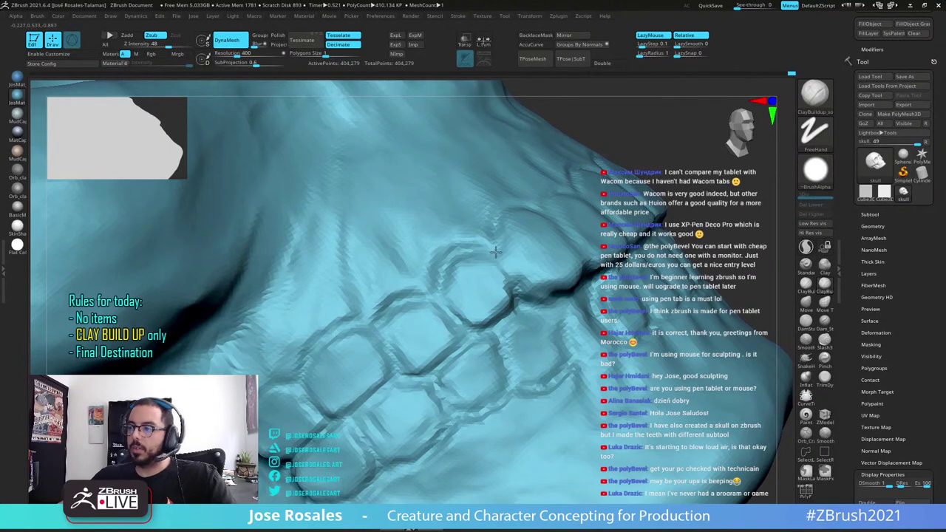
pyautogui.moveTo(502, 296); pyautogui.dragTo(500, 239, button='right')
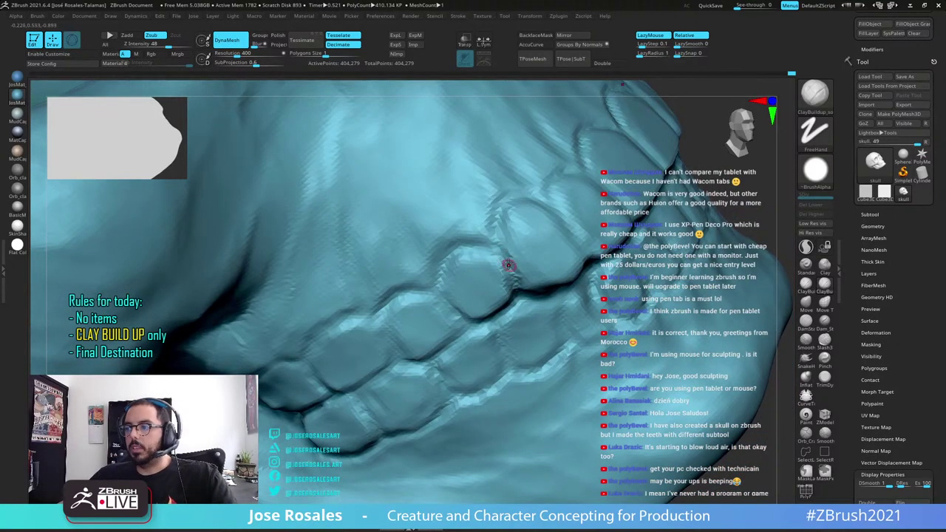
pyautogui.moveTo(570, 273); pyautogui.dragTo(536, 243, button='right')
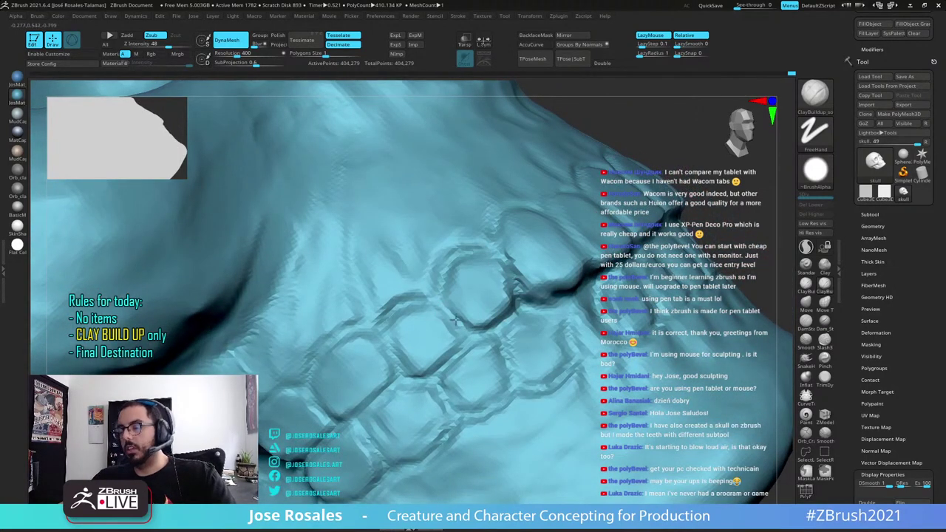
# Refine the gum line and the separations along the upper and lower back teeth
pyautogui.moveTo(455, 320); pyautogui.dragTo(385, 324, button='right')
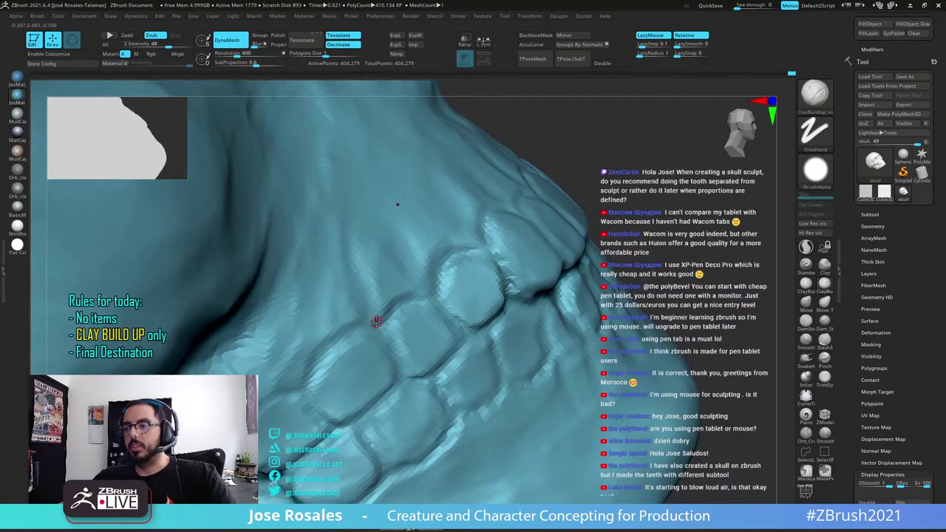
pyautogui.moveTo(500, 300); pyautogui.dragTo(319, 320, button='right')
pyautogui.moveTo(443, 318); pyautogui.dragTo(497, 277, button='right')
pyautogui.keyDown('ctrl'); pyautogui.moveTo(497, 278); pyautogui.dragTo(486, 317, button='right'); pyautogui.keyUp('ctrl')
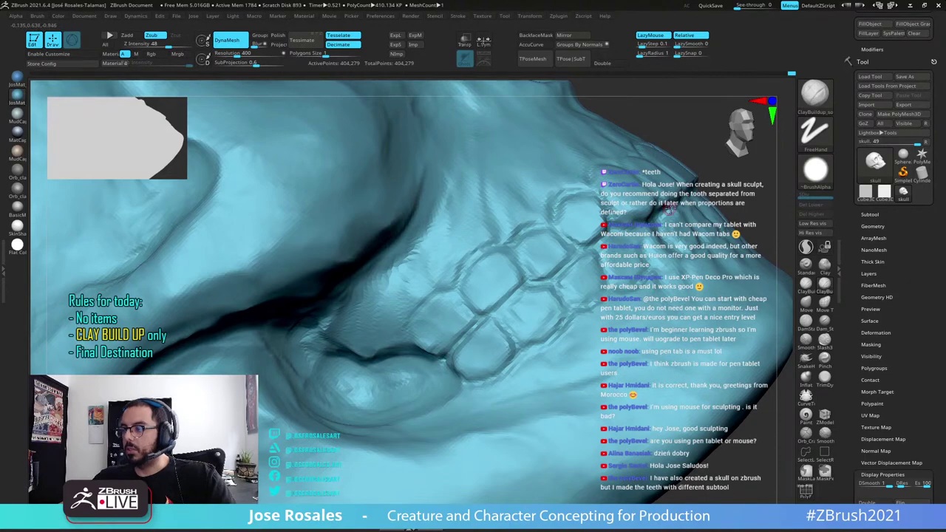
# Examine the upper and lower teeth up close from the side and front, ending with the whole skull in front view
pyautogui.keyDown('alt'); pyautogui.moveTo(791, 200); pyautogui.dragTo(681, 210, button='right'); pyautogui.keyUp('alt')
pyautogui.moveTo(637, 246); pyautogui.dragTo(546, 296, button='right')
pyautogui.keyDown('alt'); pyautogui.moveTo(694, 314); pyautogui.dragTo(637, 418, button='right'); pyautogui.keyUp('alt')
pyautogui.moveTo(399, 309); pyautogui.dragTo(448, 304, button='right')
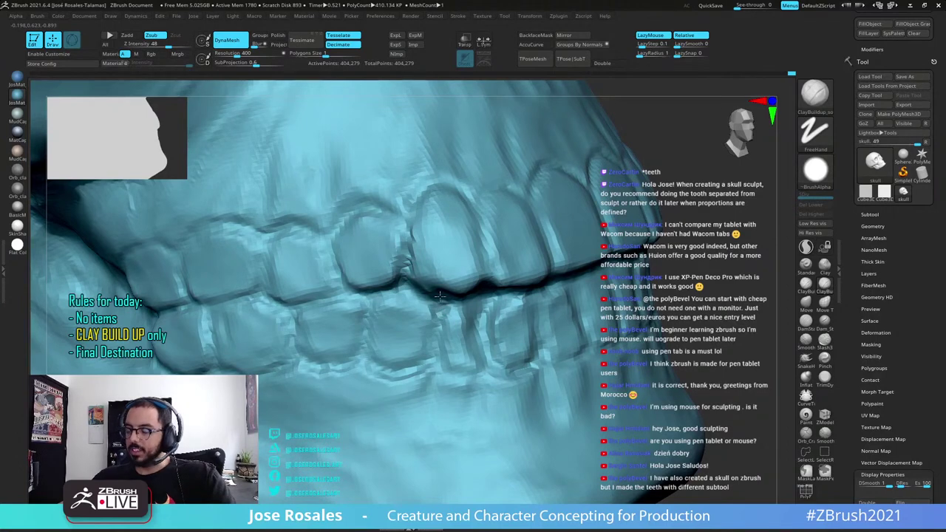
pyautogui.moveTo(484, 307); pyautogui.dragTo(544, 323, button='right')
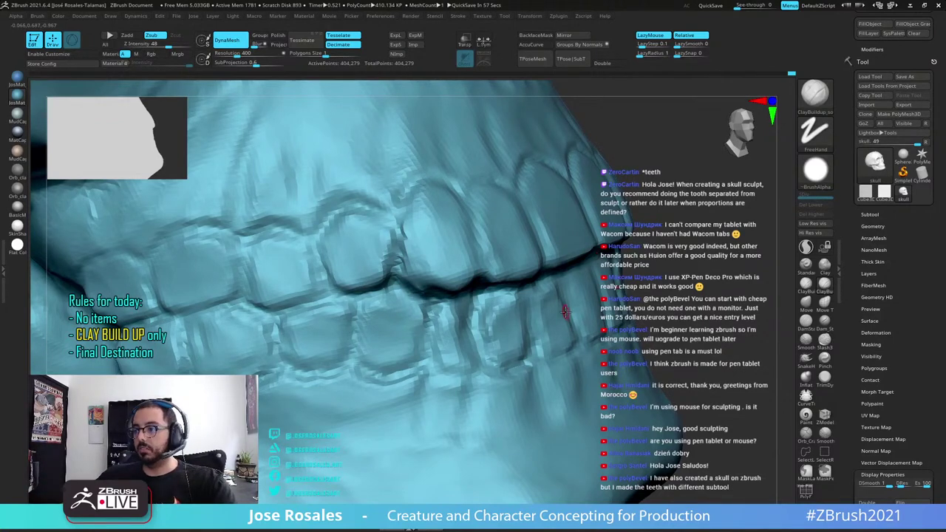
pyautogui.moveTo(564, 311); pyautogui.dragTo(516, 245, button='right')
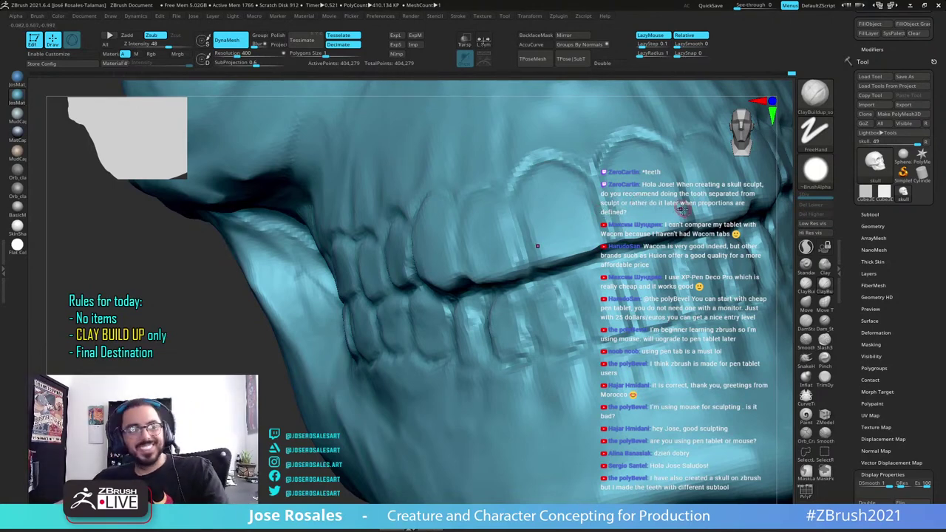
pyautogui.keyDown('ctrl'); pyautogui.moveTo(668, 210); pyautogui.dragTo(545, 322, button='right'); pyautogui.keyUp('ctrl')
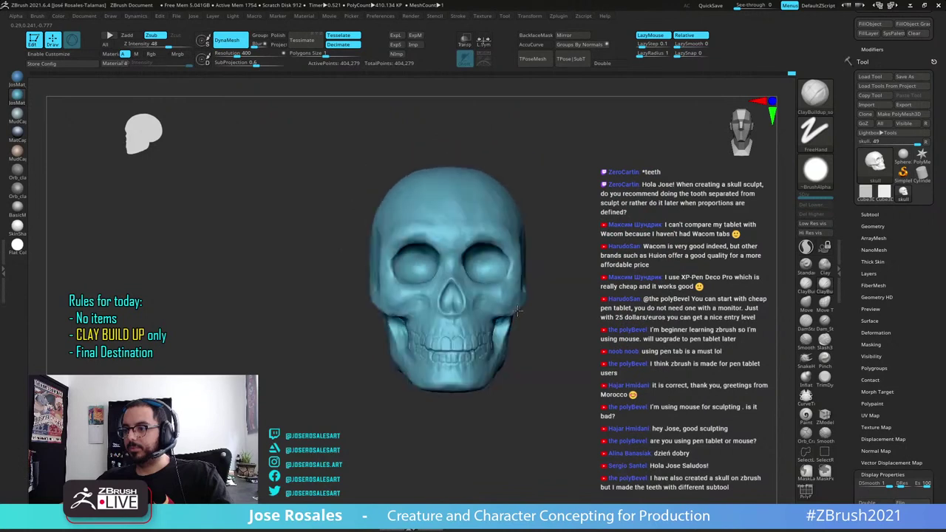
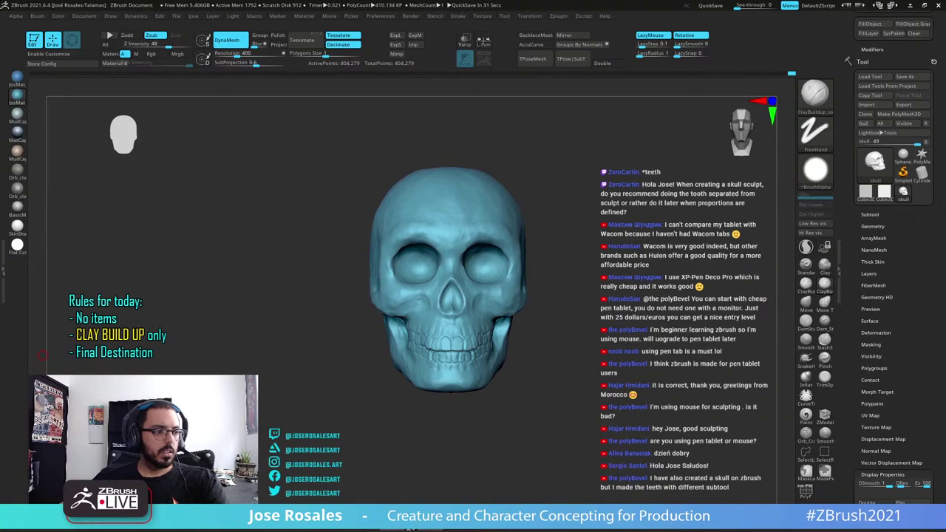
# Reselect the ClayBuildup brush and carve the recess behind the upper back teeth, beneath the cheekbone, in subtract mode
pyautogui.moveTo(355, 318); pyautogui.dragTo(369, 350, button='right')
pyautogui.moveTo(358, 351)
pyautogui.mouseDown(button='right')
pyautogui.moveTo(388, 353)
pyautogui.moveTo(429, 309)
pyautogui.mouseUp(button='right')
pyautogui.press('b')
pyautogui.press('c')
pyautogui.press('b')
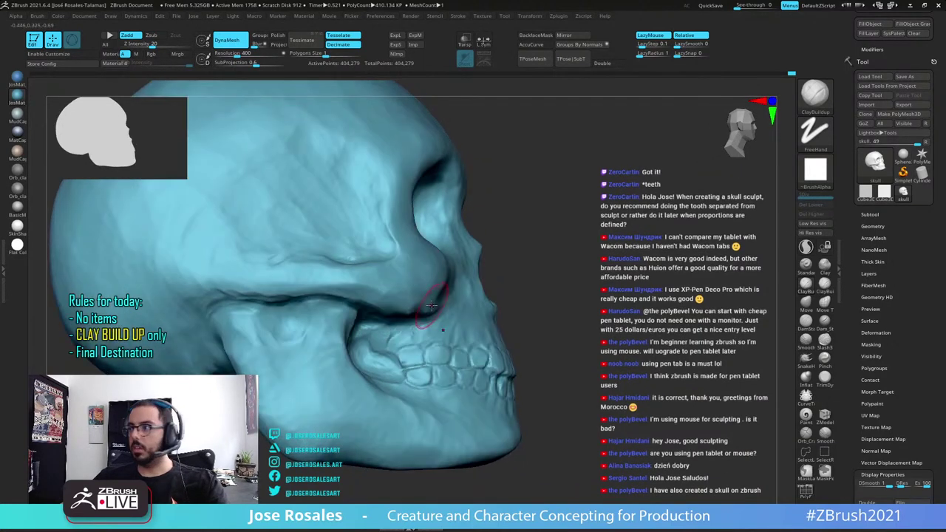
pyautogui.press('1')
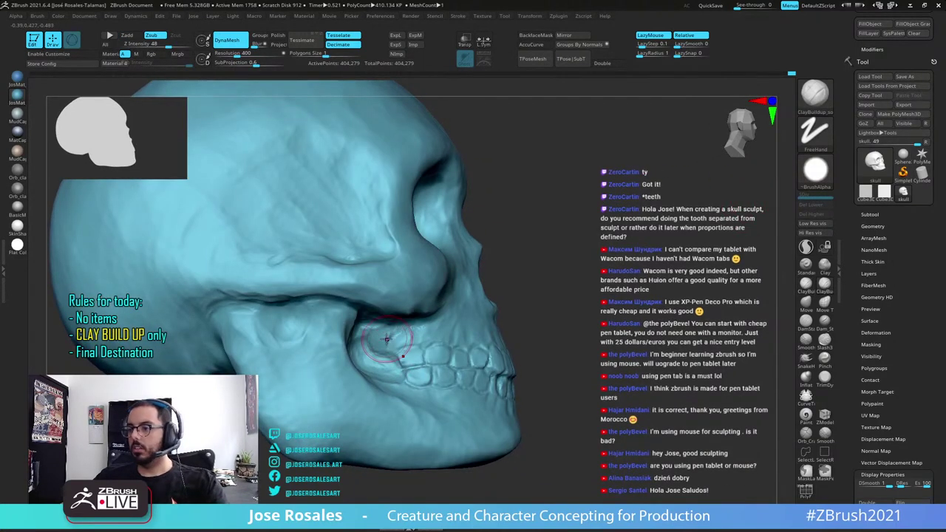
pyautogui.moveTo(390, 345)
pyautogui.mouseDown()
pyautogui.moveTo(376, 337)
pyautogui.moveTo(390, 344)
pyautogui.moveTo(386, 337)
pyautogui.mouseUp()
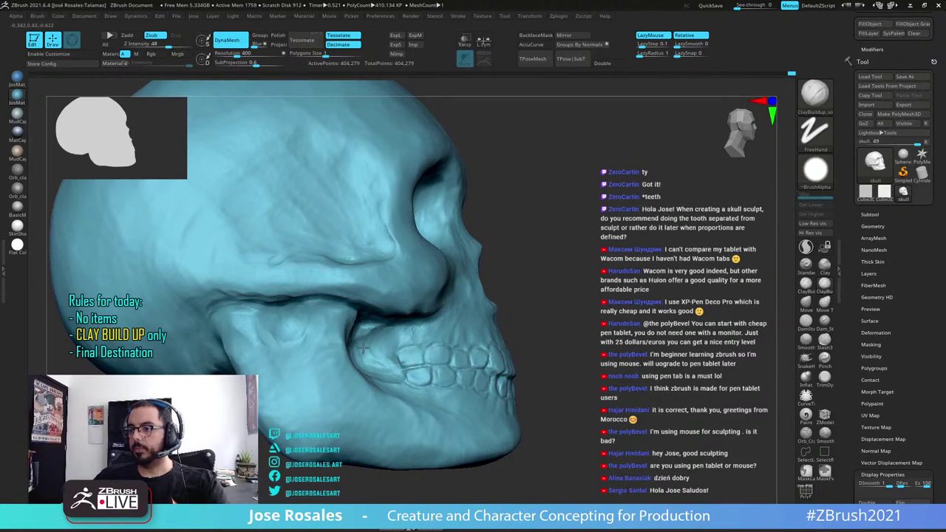
pyautogui.moveTo(411, 334); pyautogui.dragTo(367, 344, button='right')
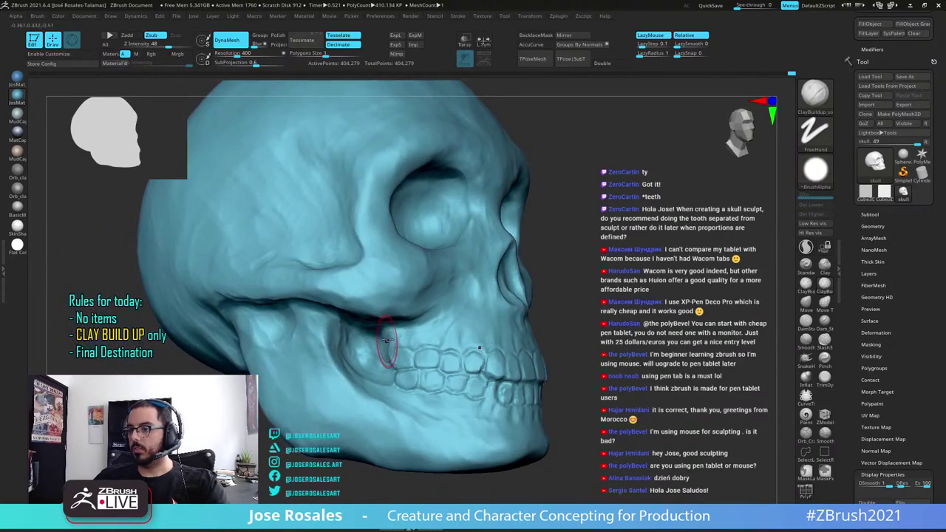
pyautogui.moveTo(369, 348); pyautogui.dragTo(380, 321, button='right')
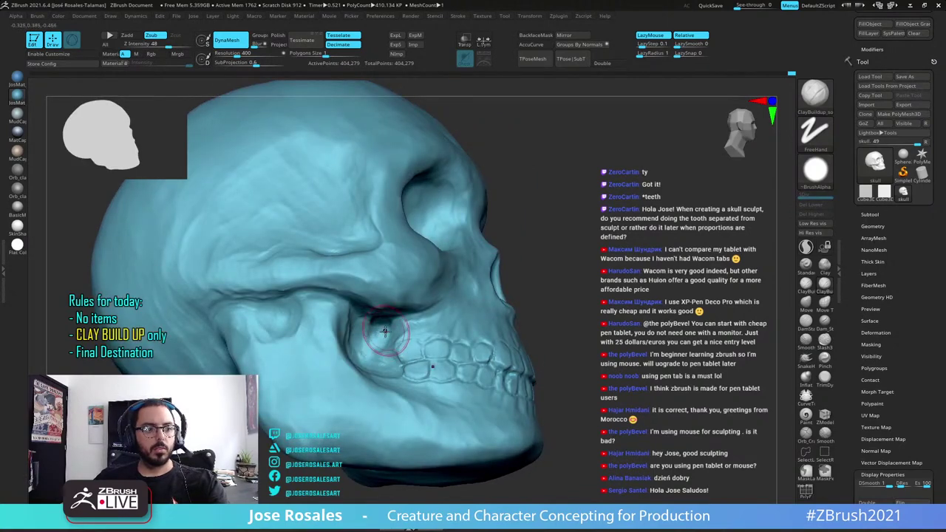
pyautogui.moveTo(385, 332); pyautogui.dragTo(391, 334)
pyautogui.moveTo(367, 333)
pyautogui.mouseDown(button='right')
pyautogui.moveTo(380, 325)
pyautogui.moveTo(341, 350)
pyautogui.mouseUp(button='right')
pyautogui.moveTo(387, 366); pyautogui.dragTo(389, 375)
pyautogui.moveTo(389, 377)
pyautogui.mouseDown(button='right')
pyautogui.moveTo(365, 368)
pyautogui.moveTo(397, 339)
pyautogui.moveTo(350, 346)
pyautogui.mouseUp(button='right')
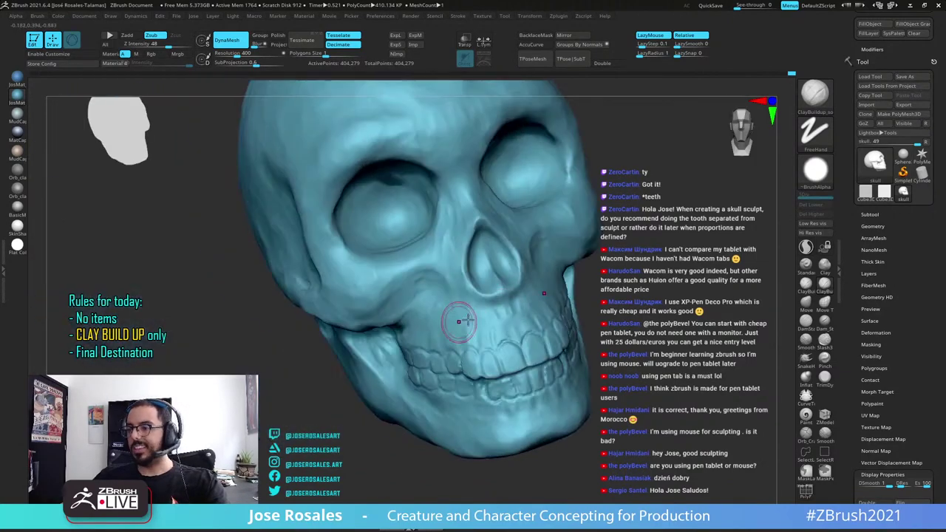
# Examine the whole skull from three-quarter and both side views, comparing the cheekbone, jaw and back teeth
pyautogui.keyDown('ctrl'); pyautogui.moveTo(458, 332); pyautogui.dragTo(479, 229, button='right'); pyautogui.keyUp('ctrl')
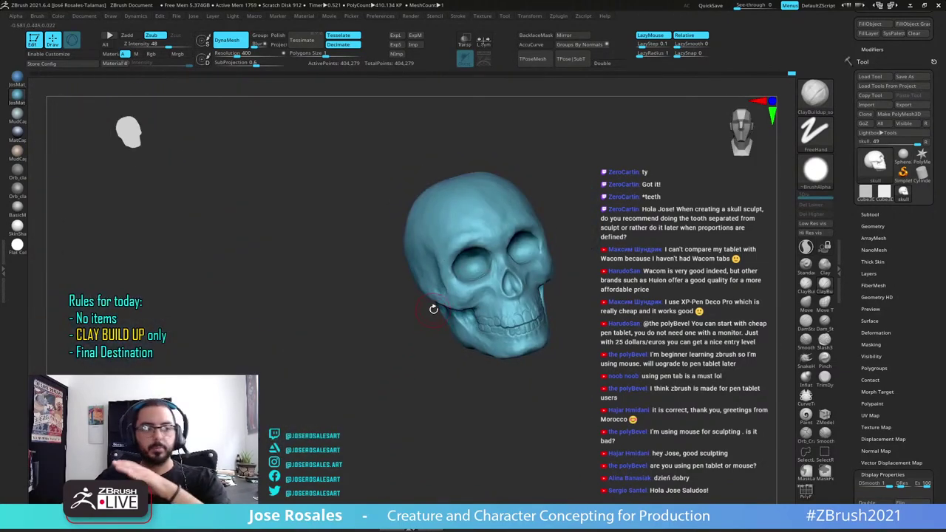
pyautogui.moveTo(509, 319)
pyautogui.mouseDown(button='right')
pyautogui.moveTo(552, 310)
pyautogui.moveTo(540, 328)
pyautogui.mouseUp(button='right')
pyautogui.moveTo(462, 334); pyautogui.dragTo(482, 403, button='right')
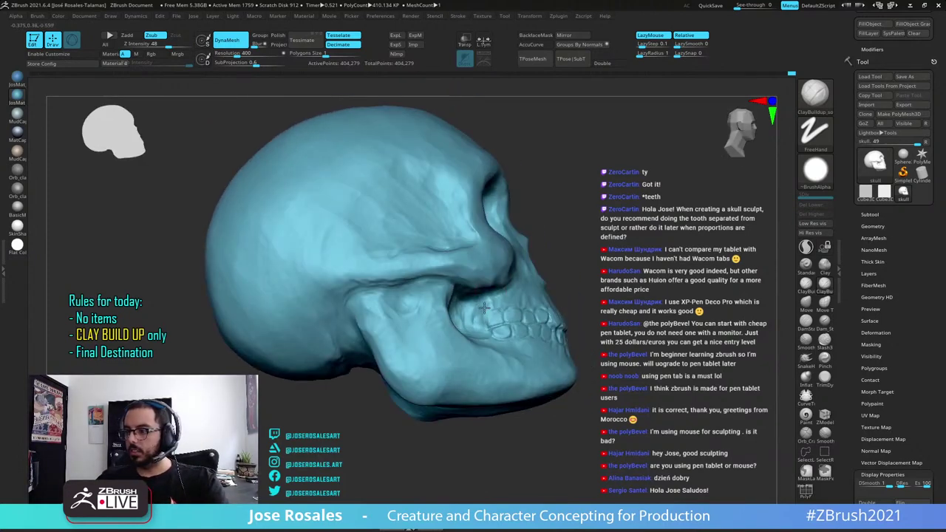
pyautogui.moveTo(518, 300); pyautogui.dragTo(466, 312, button='right')
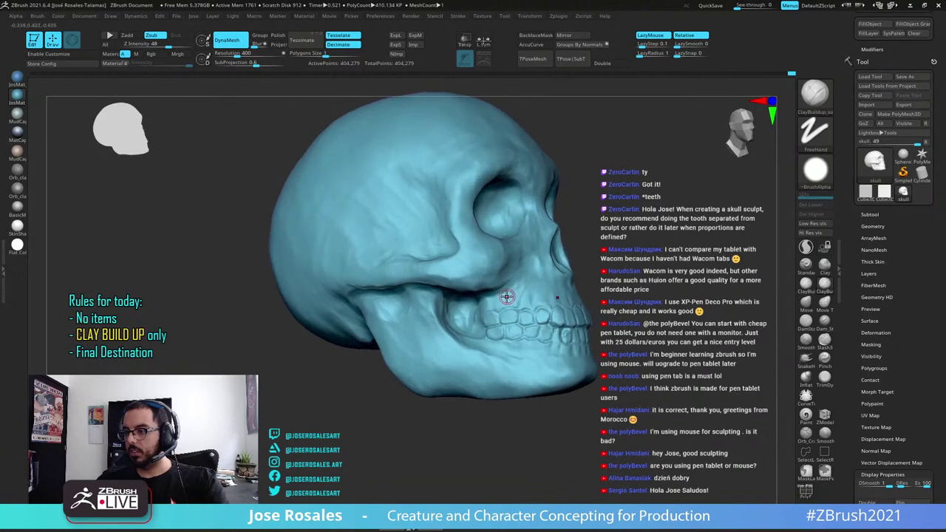
pyautogui.moveTo(461, 346)
pyautogui.mouseDown(button='right')
pyautogui.moveTo(415, 337)
pyautogui.moveTo(473, 322)
pyautogui.mouseUp(button='right')
pyautogui.moveTo(493, 274)
pyautogui.keyDown('alt'); pyautogui.mouseDown(button='right')
pyautogui.moveTo(495, 313)
pyautogui.moveTo(488, 311)
pyautogui.moveTo(510, 314)
pyautogui.moveTo(518, 337)
pyautogui.mouseUp(button='right'); pyautogui.keyUp('alt')
pyautogui.keyDown('ctrl'); pyautogui.moveTo(455, 335); pyautogui.dragTo(481, 322, button='right'); pyautogui.keyUp('ctrl')
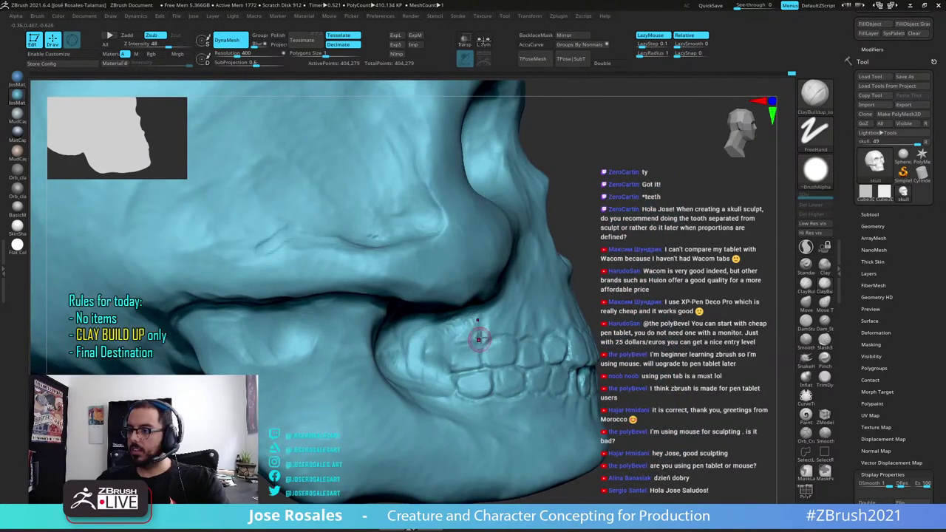
pyautogui.keyDown('ctrl'); pyautogui.moveTo(463, 309); pyautogui.dragTo(466, 225, button='right'); pyautogui.keyUp('ctrl')
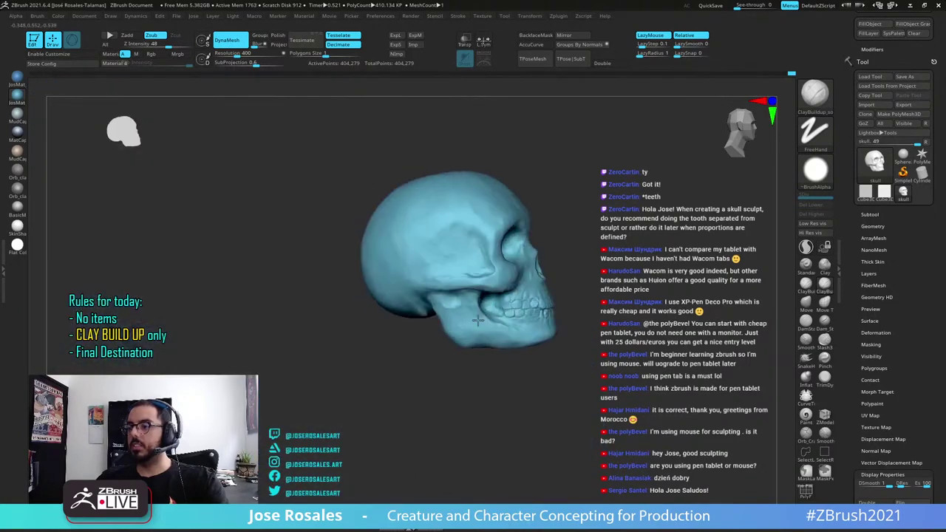
pyautogui.moveTo(551, 304); pyautogui.dragTo(515, 307, button='right')
pyautogui.moveTo(563, 256); pyautogui.dragTo(543, 259, button='right')
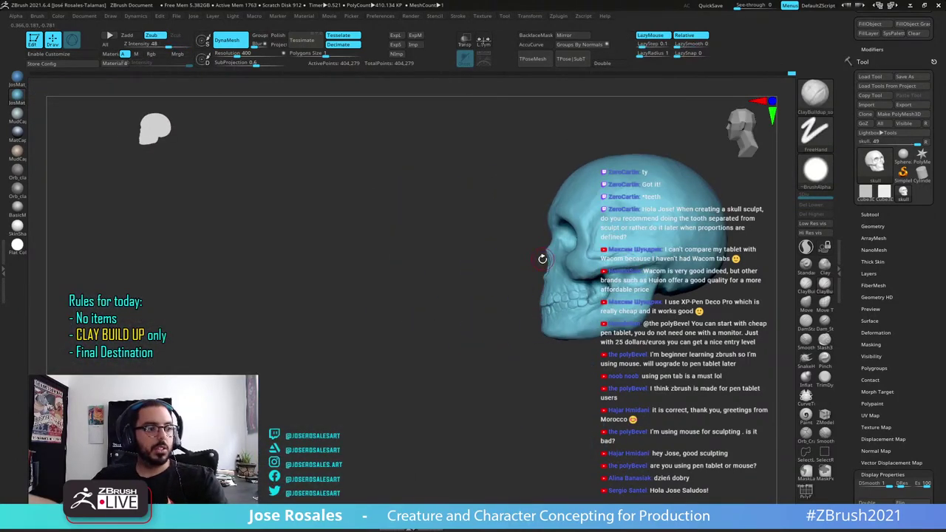
# Carve vertical root grooves into the lower jaw beneath the teeth behind the lower canine
pyautogui.moveTo(562, 336); pyautogui.dragTo(600, 334, button='right')
pyautogui.keyDown('ctrl'); pyautogui.moveTo(469, 227); pyautogui.dragTo(467, 270, button='right'); pyautogui.keyUp('ctrl')
pyautogui.keyDown('ctrl'); pyautogui.moveTo(424, 342); pyautogui.dragTo(429, 386, button='right'); pyautogui.keyUp('ctrl')
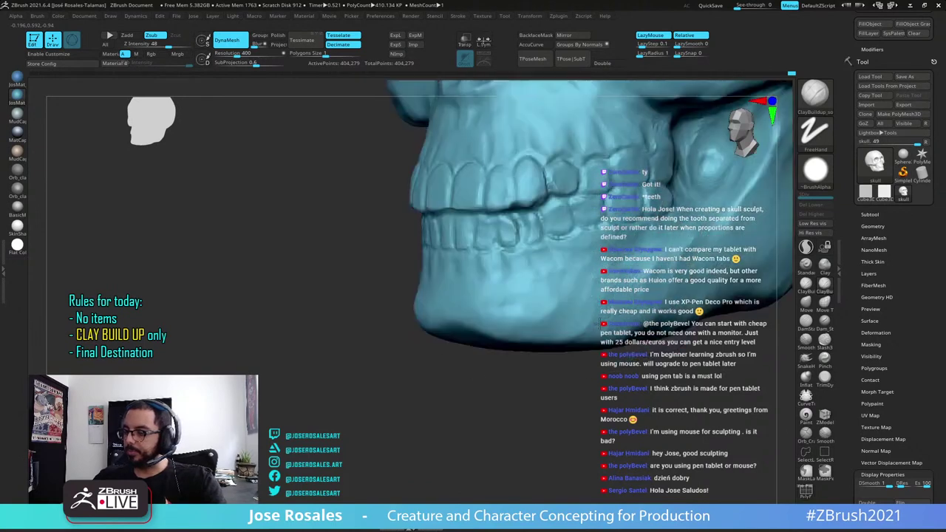
pyautogui.keyDown('ctrl'); pyautogui.moveTo(599, 323); pyautogui.dragTo(597, 330, button='right'); pyautogui.keyUp('ctrl')
pyautogui.moveTo(550, 247); pyautogui.dragTo(552, 261)
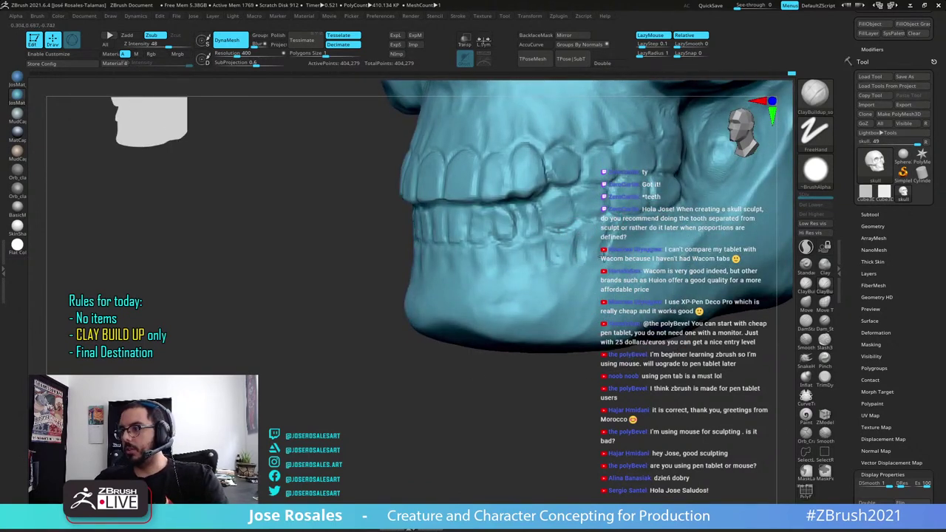
pyautogui.moveTo(634, 261); pyautogui.dragTo(637, 229, button='right')
pyautogui.moveTo(637, 229); pyautogui.dragTo(578, 255, button='right')
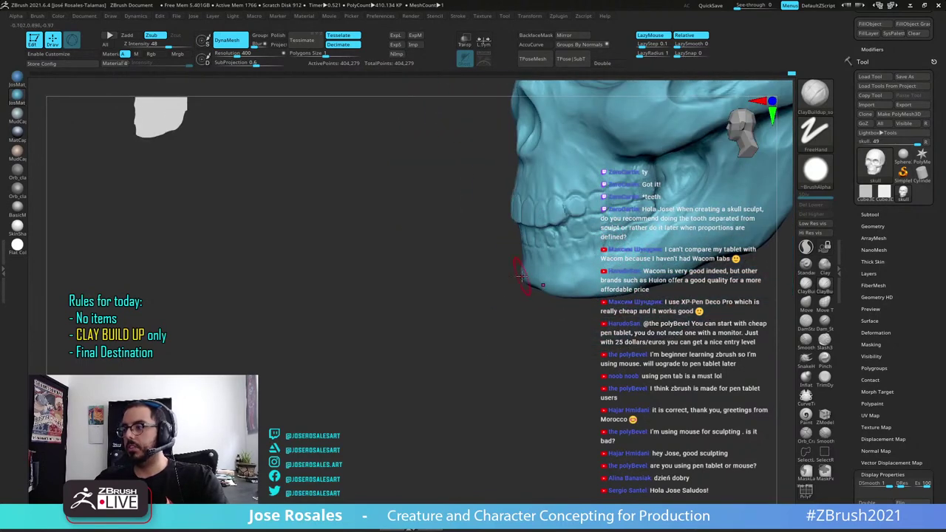
pyautogui.moveTo(669, 181)
pyautogui.keyDown('ctrl'); pyautogui.mouseDown(button='right')
pyautogui.moveTo(658, 281)
pyautogui.moveTo(614, 330)
pyautogui.moveTo(582, 332)
pyautogui.mouseUp(button='right'); pyautogui.keyUp('ctrl')
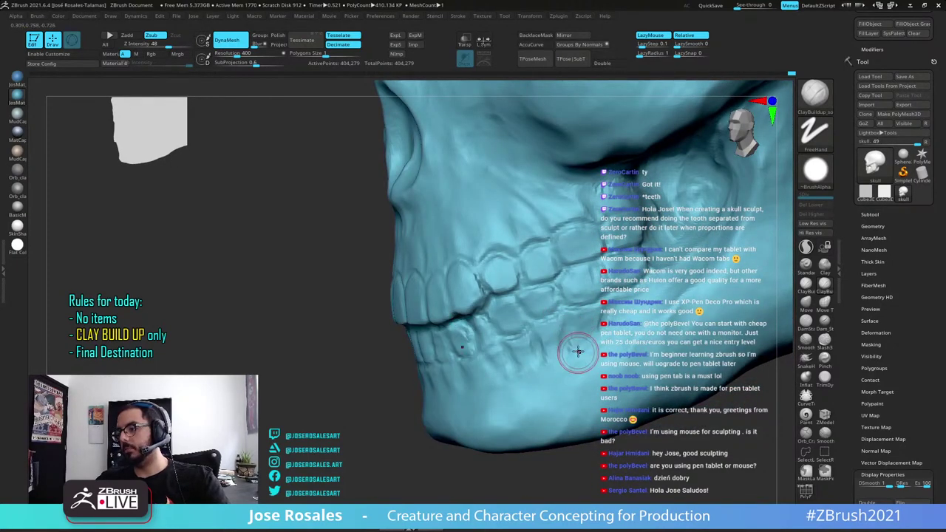
# Examine the skull from raised and lowered three-quarter and side views, checking the eye sockets, cheekbone, jaw and cranium
pyautogui.keyDown('ctrl'); pyautogui.moveTo(558, 360); pyautogui.dragTo(547, 334, button='right'); pyautogui.keyUp('ctrl')
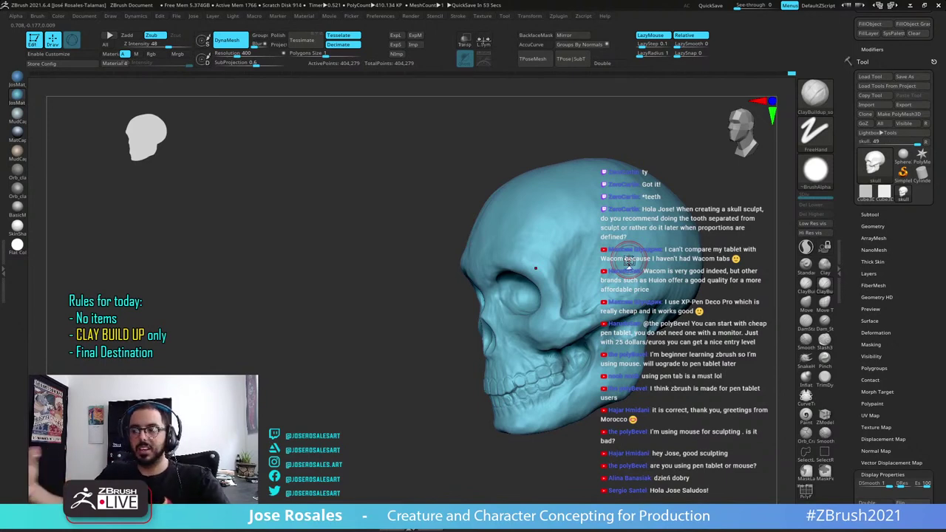
pyautogui.moveTo(744, 298)
pyautogui.keyDown('alt'); pyautogui.mouseDown()
pyautogui.moveTo(766, 296)
pyautogui.moveTo(603, 344)
pyautogui.mouseUp(); pyautogui.keyUp('alt')
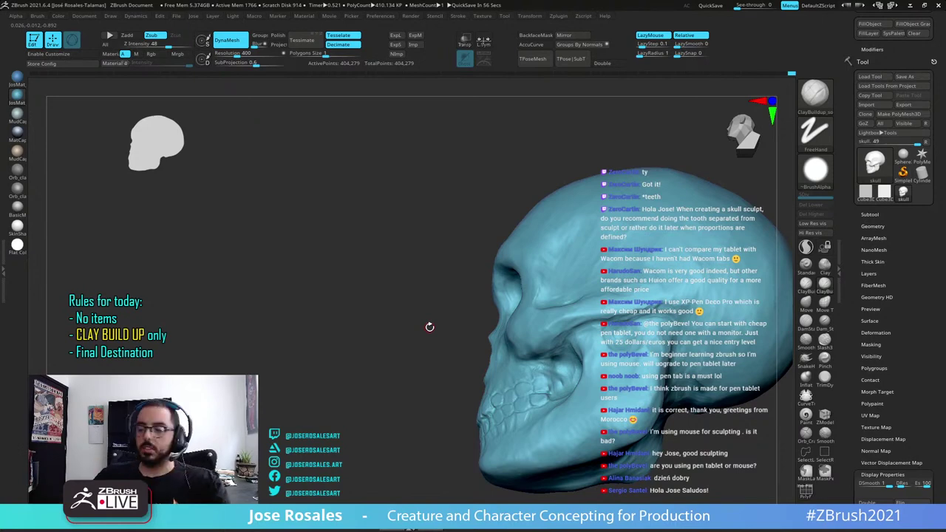
pyautogui.moveTo(700, 373); pyautogui.dragTo(753, 417, button='right')
pyautogui.moveTo(532, 376); pyautogui.dragTo(619, 346)
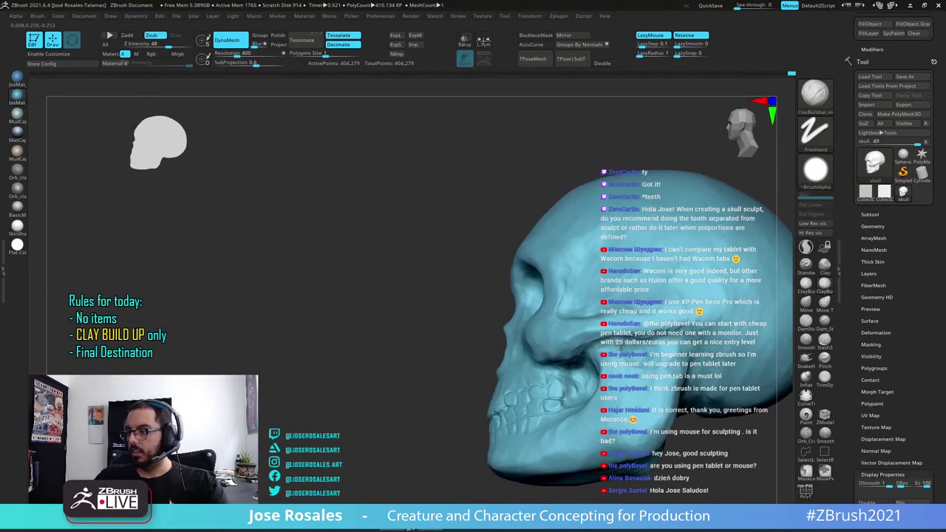
pyautogui.moveTo(601, 349); pyautogui.dragTo(610, 342, button='right')
pyautogui.moveTo(609, 358); pyautogui.dragTo(674, 344)
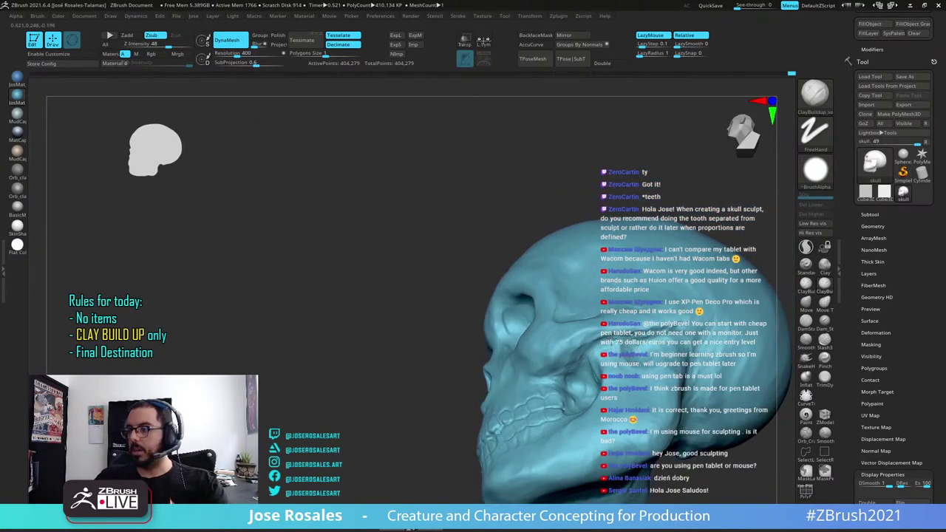
pyautogui.moveTo(640, 388)
pyautogui.mouseDown(button='right')
pyautogui.moveTo(619, 343)
pyautogui.moveTo(637, 345)
pyautogui.mouseUp(button='right')
pyautogui.moveTo(617, 343); pyautogui.dragTo(582, 385)
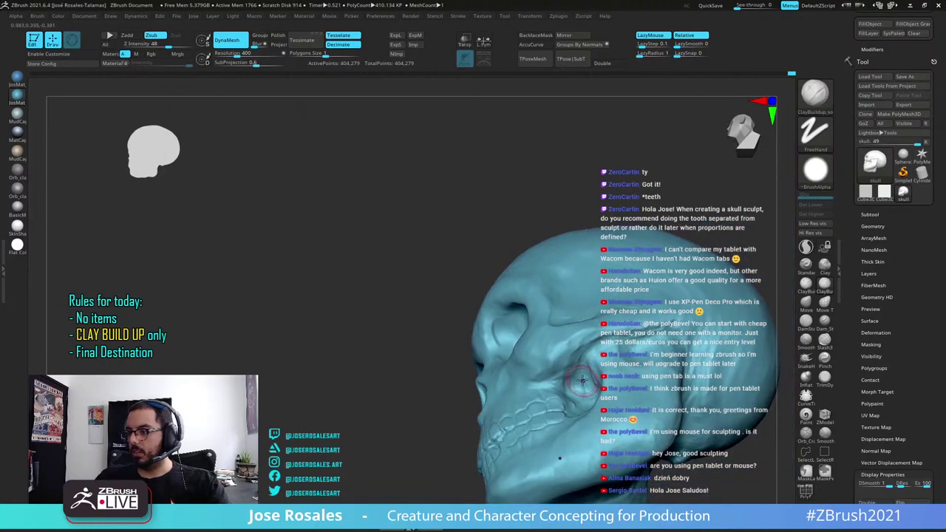
pyautogui.moveTo(592, 387)
pyautogui.mouseDown(button='right')
pyautogui.moveTo(619, 390)
pyautogui.moveTo(595, 389)
pyautogui.mouseUp(button='right')
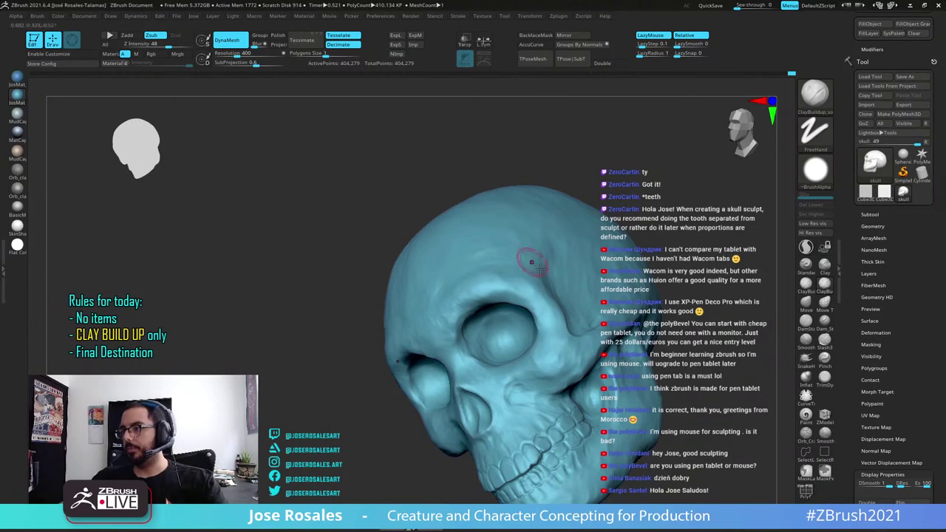
pyautogui.moveTo(650, 395); pyautogui.dragTo(623, 401, button='right')
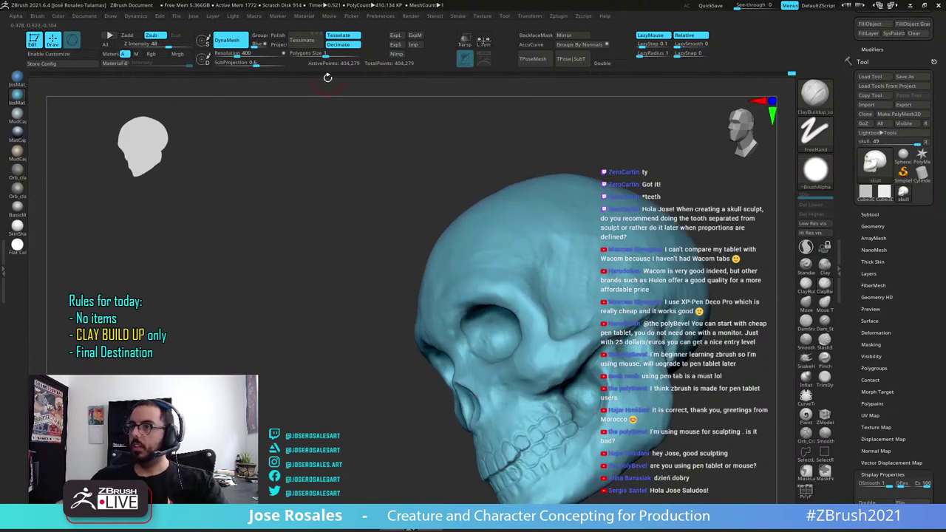
# Enlarge the brush over the jaw ramus and check the ramus and cheekbone from the front and side
pyautogui.moveTo(539, 261); pyautogui.dragTo(642, 205, button='right')
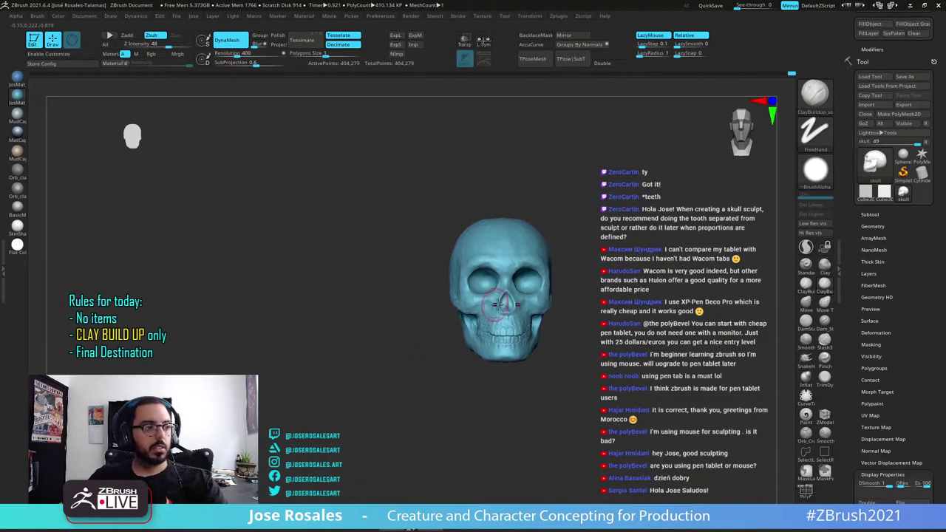
pyautogui.moveTo(446, 310); pyautogui.dragTo(368, 345, button='right')
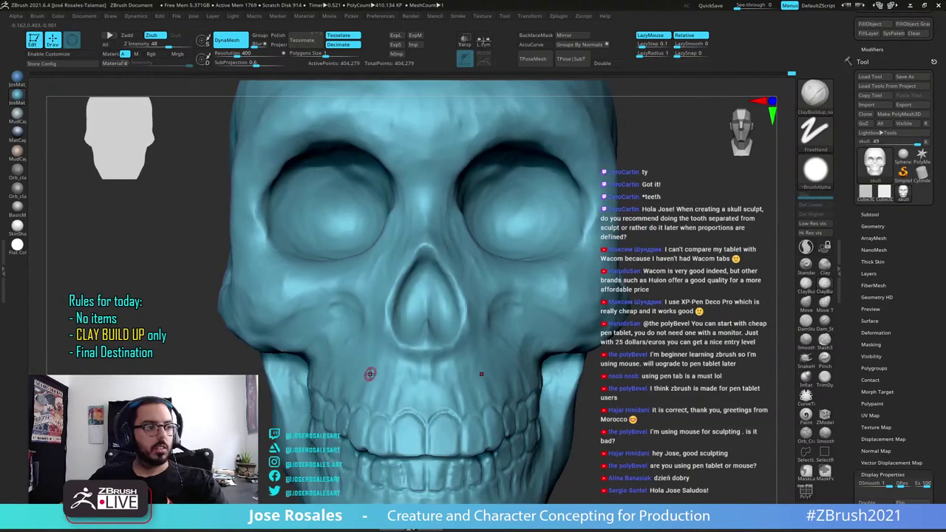
pyautogui.moveTo(285, 436)
pyautogui.mouseDown(button='right')
pyautogui.moveTo(336, 428)
pyautogui.moveTo(317, 393)
pyautogui.mouseUp(button='right')
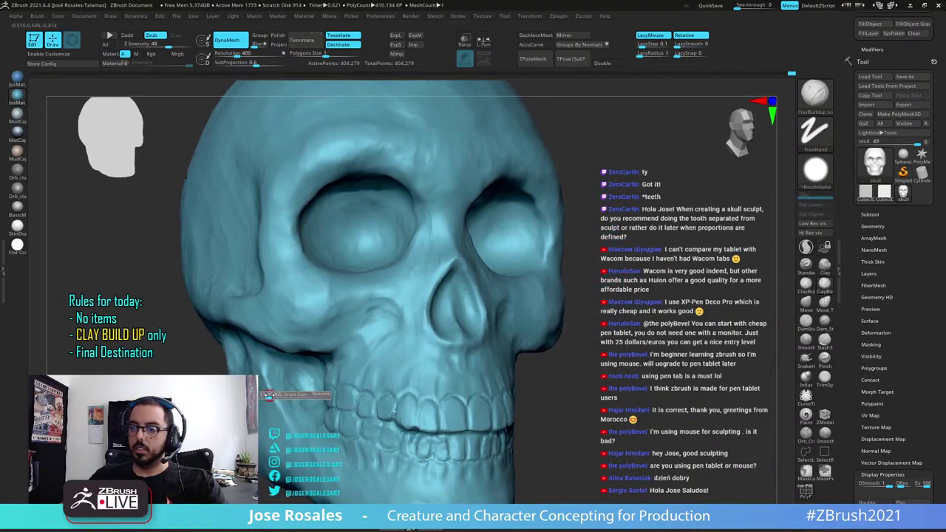
pyautogui.press('s')
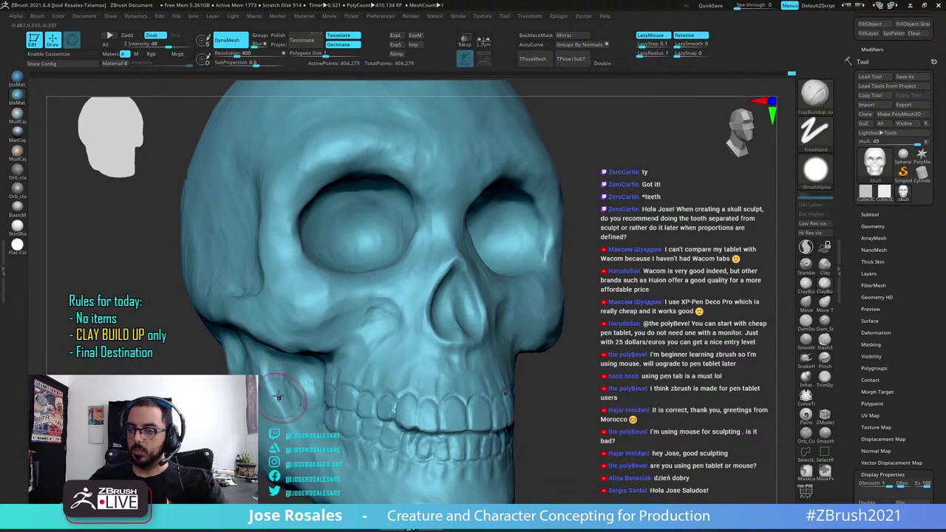
pyautogui.moveTo(293, 441)
pyautogui.mouseDown(button='right')
pyautogui.moveTo(336, 430)
pyautogui.moveTo(310, 403)
pyautogui.moveTo(269, 406)
pyautogui.mouseUp(button='right')
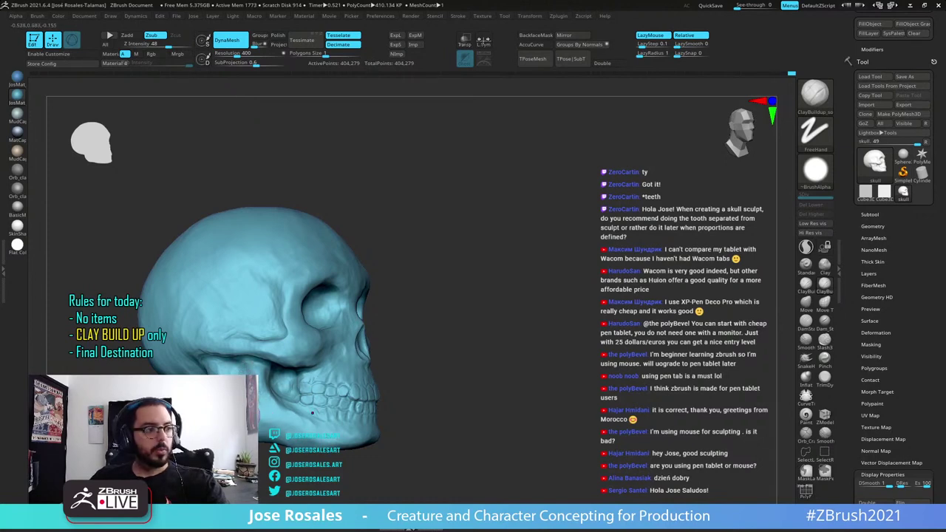
pyautogui.moveTo(230, 398); pyautogui.dragTo(236, 364, button='right')
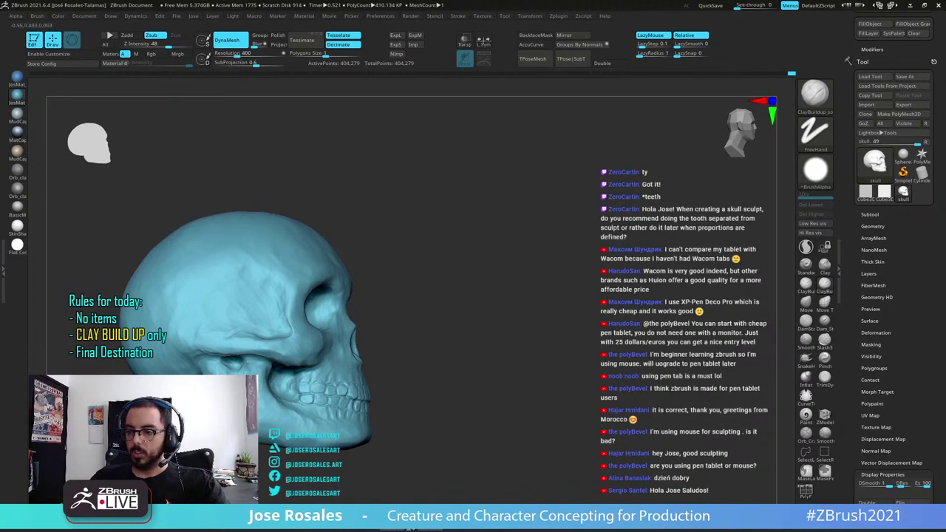
pyautogui.moveTo(261, 415); pyautogui.dragTo(286, 407, button='right')
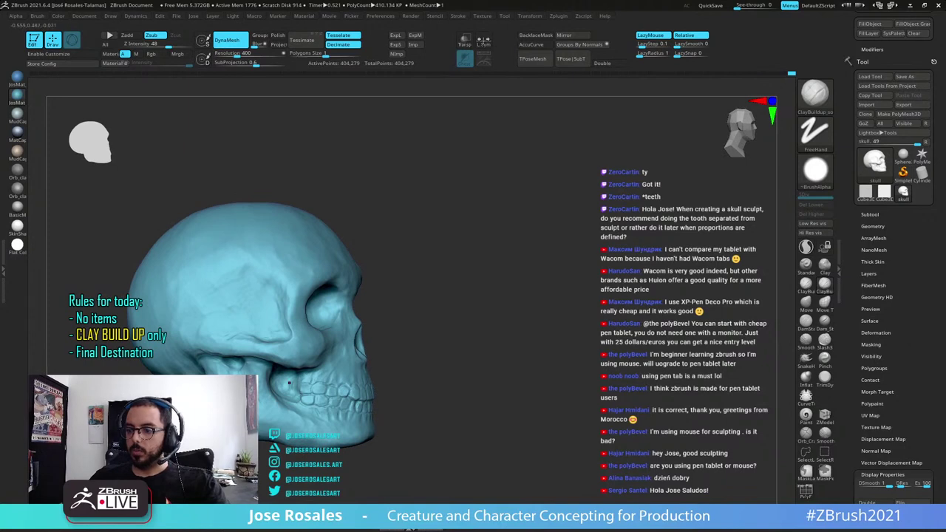
# Examine the skull from side and three-quarter views, checking the eye socket, cheekbone, teeth and jaw silhouette
pyautogui.moveTo(279, 420); pyautogui.dragTo(260, 385, button='right')
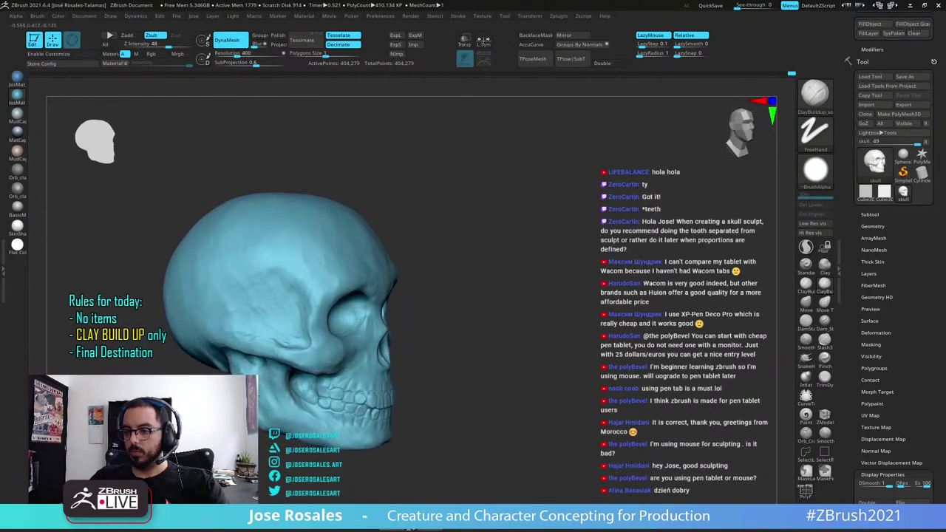
pyautogui.moveTo(319, 418)
pyautogui.mouseDown(button='right')
pyautogui.moveTo(286, 422)
pyautogui.moveTo(302, 423)
pyautogui.mouseUp(button='right')
pyautogui.keyDown('alt'); pyautogui.moveTo(302, 424); pyautogui.dragTo(289, 456, button='right'); pyautogui.keyUp('alt')
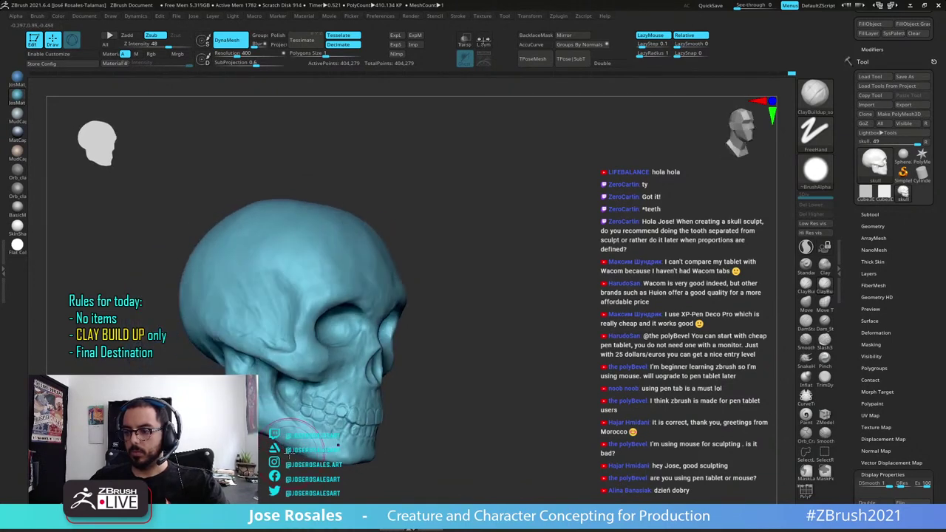
pyautogui.moveTo(296, 445)
pyautogui.mouseDown()
pyautogui.moveTo(294, 437)
pyautogui.moveTo(297, 446)
pyautogui.mouseUp()
pyautogui.moveTo(280, 449)
pyautogui.mouseDown(button='right')
pyautogui.moveTo(309, 450)
pyautogui.moveTo(288, 457)
pyautogui.moveTo(294, 429)
pyautogui.mouseUp(button='right')
pyautogui.moveTo(294, 429)
pyautogui.mouseDown(button='right')
pyautogui.moveTo(276, 419)
pyautogui.moveTo(303, 424)
pyautogui.mouseUp(button='right')
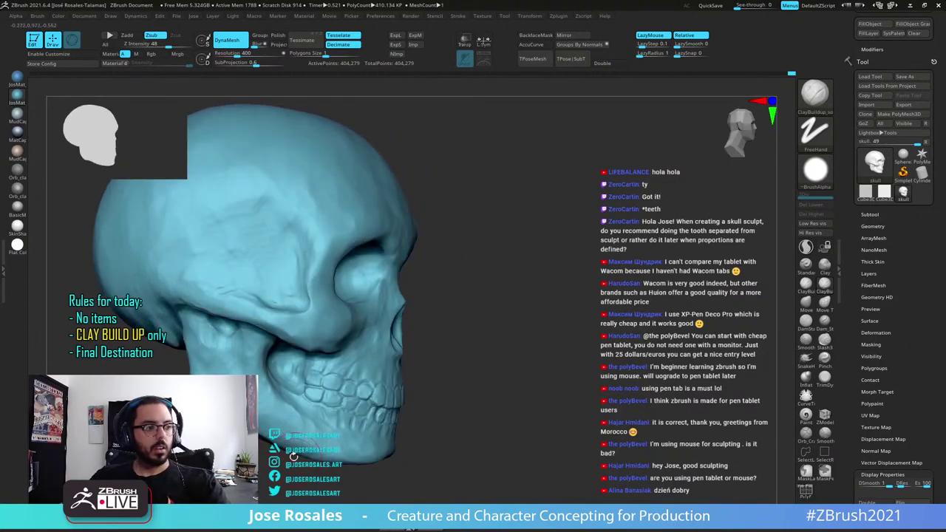
pyautogui.moveTo(331, 471)
pyautogui.keyDown('ctrl'); pyautogui.mouseDown(button='right')
pyautogui.moveTo(377, 495)
pyautogui.moveTo(318, 482)
pyautogui.mouseUp(button='right'); pyautogui.keyUp('ctrl')
pyautogui.moveTo(346, 342)
pyautogui.mouseDown(button='right')
pyautogui.moveTo(360, 345)
pyautogui.moveTo(303, 340)
pyautogui.mouseUp(button='right')
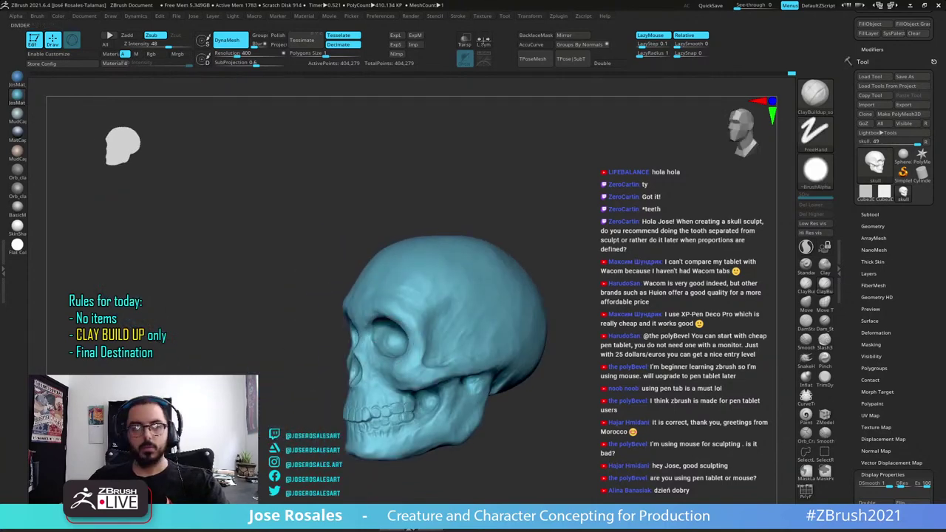
pyautogui.moveTo(615, 410)
pyautogui.mouseDown(button='right')
pyautogui.moveTo(523, 395)
pyautogui.moveTo(600, 408)
pyautogui.mouseUp(button='right')
pyautogui.keyDown('alt'); pyautogui.moveTo(600, 409); pyautogui.dragTo(606, 377, button='right'); pyautogui.keyUp('alt')
# Carve both sides of the nasal cavity deeper so a thin vertical septum separates them
pyautogui.keyDown('alt'); pyautogui.moveTo(345, 285); pyautogui.dragTo(406, 319, button='right'); pyautogui.keyUp('alt')
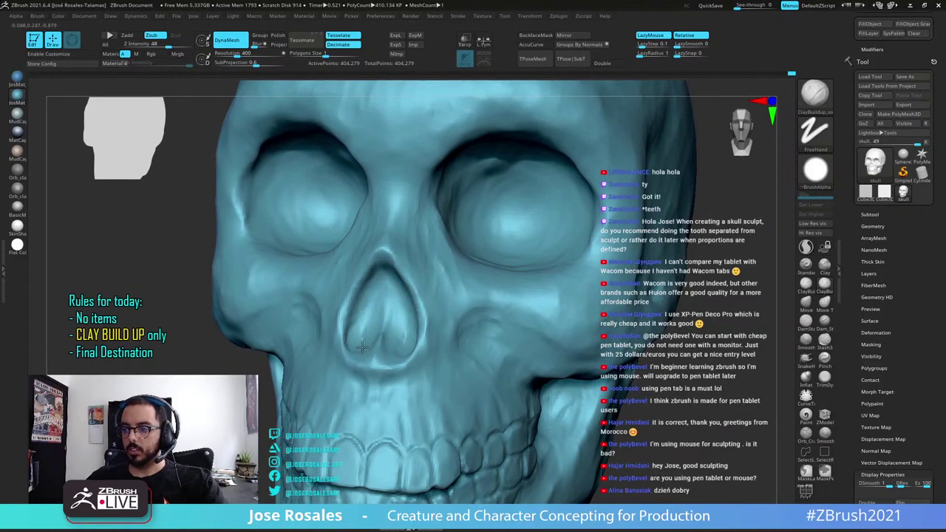
pyautogui.moveTo(362, 346); pyautogui.dragTo(391, 343, button='right')
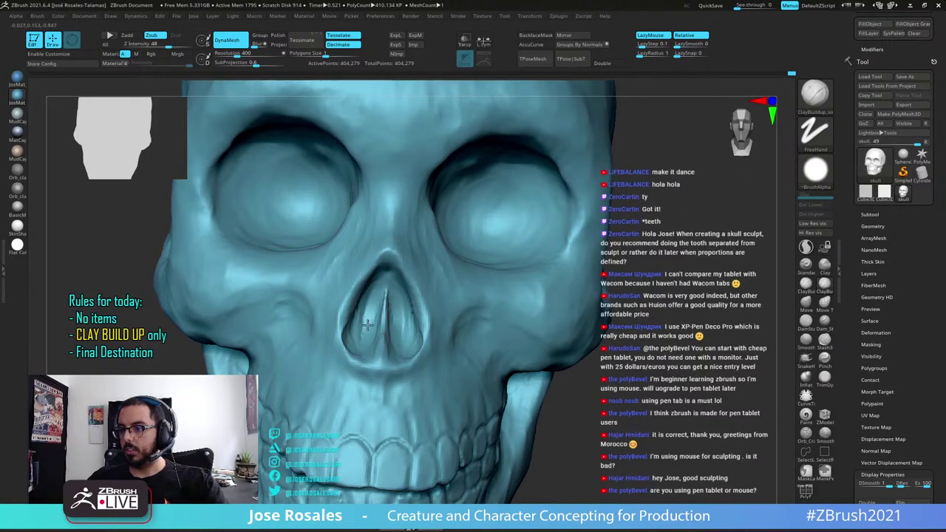
pyautogui.moveTo(354, 337); pyautogui.dragTo(333, 349, button='right')
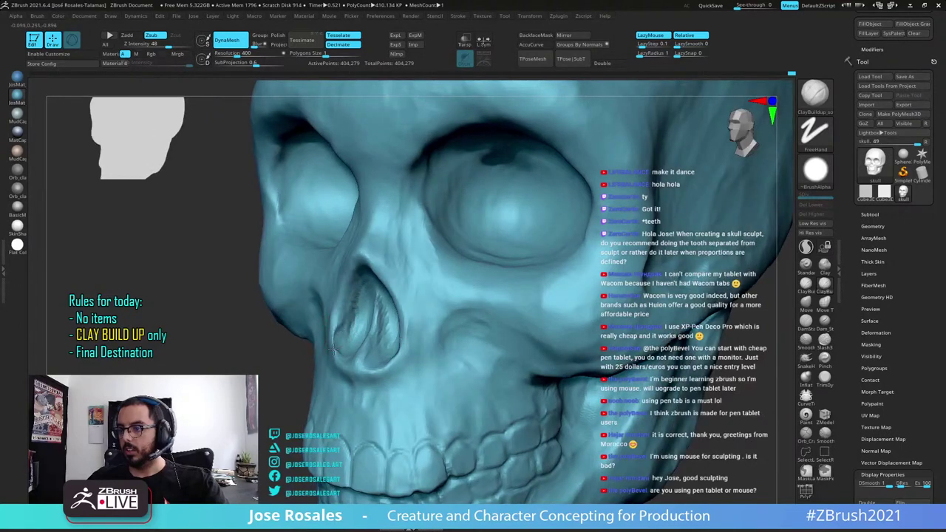
# Define the lower rim of the nasal opening with BackfaceMask enabled, and switch BackfaceMask off again
pyautogui.click(548, 36)
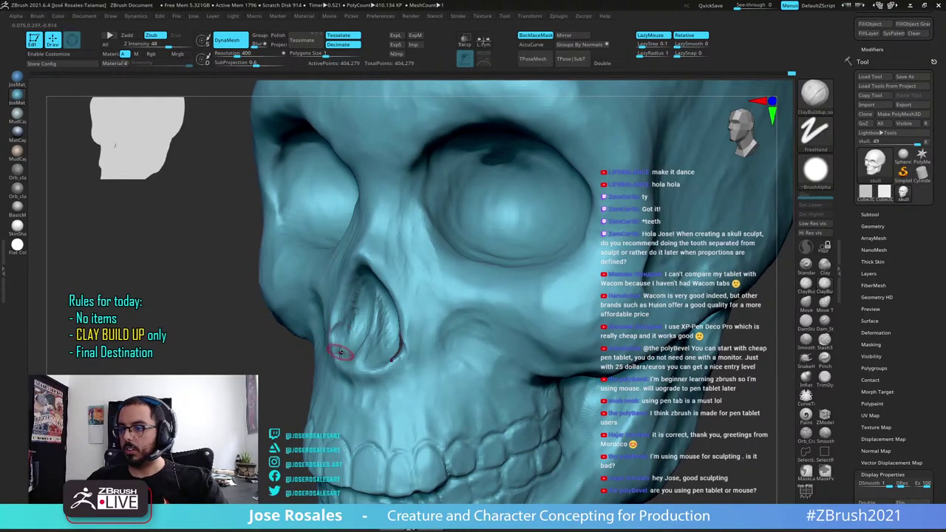
pyautogui.moveTo(340, 352); pyautogui.dragTo(359, 332, button='right')
pyautogui.moveTo(436, 221); pyautogui.dragTo(519, 110, button='right')
pyautogui.click(536, 36)
# Refine the nasal opening's edges and the septum from front and three-quarter views, dismissing the undo-history notice
pyautogui.moveTo(403, 298)
pyautogui.mouseDown(button='right')
pyautogui.moveTo(530, 301)
pyautogui.moveTo(376, 329)
pyautogui.moveTo(396, 317)
pyautogui.moveTo(389, 327)
pyautogui.moveTo(385, 309)
pyautogui.moveTo(409, 298)
pyautogui.moveTo(408, 277)
pyautogui.mouseUp(button='right')
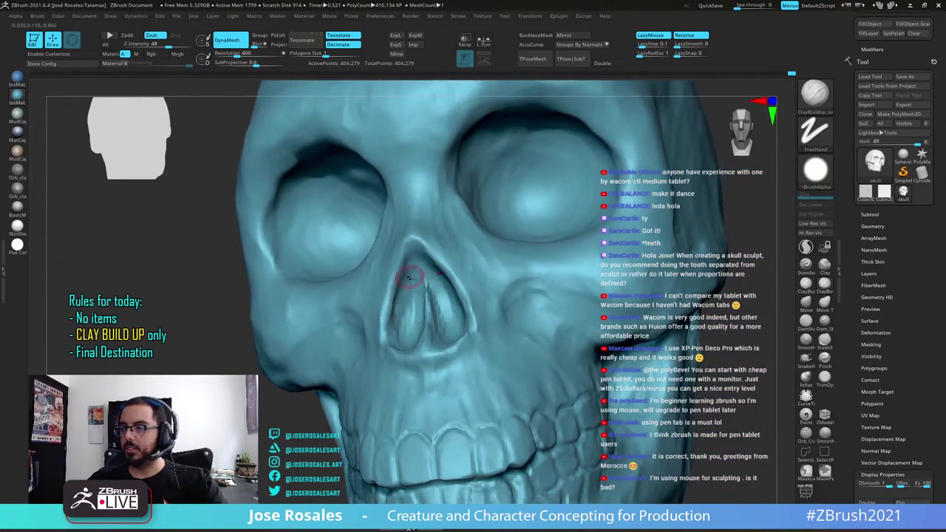
pyautogui.moveTo(401, 353)
pyautogui.mouseDown(button='right')
pyautogui.moveTo(412, 336)
pyautogui.moveTo(446, 352)
pyautogui.mouseUp(button='right')
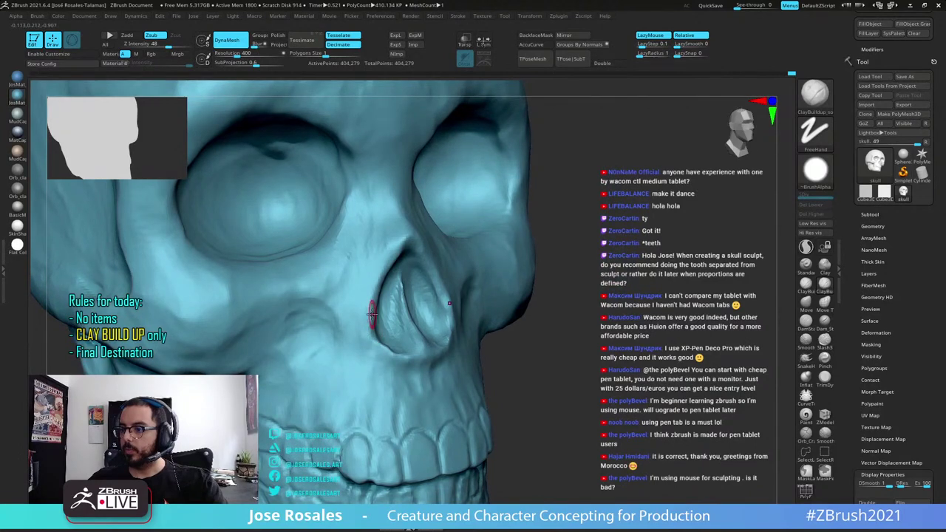
pyautogui.keyDown('ctrl'); pyautogui.moveTo(322, 319); pyautogui.dragTo(332, 284, button='right'); pyautogui.keyUp('ctrl')
pyautogui.moveTo(414, 347)
pyautogui.mouseDown(button='right')
pyautogui.moveTo(443, 348)
pyautogui.moveTo(452, 377)
pyautogui.mouseUp(button='right')
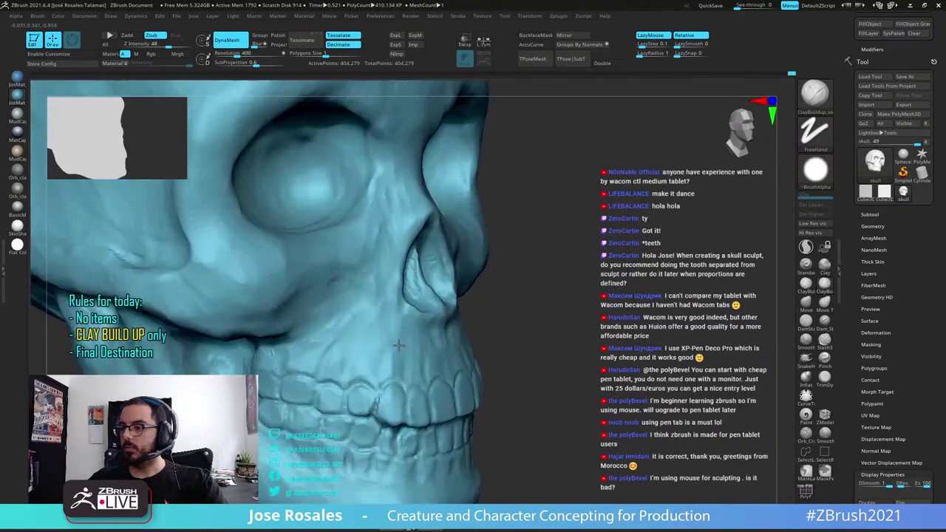
pyautogui.moveTo(452, 340)
pyautogui.mouseDown(button='right')
pyautogui.moveTo(412, 310)
pyautogui.moveTo(443, 325)
pyautogui.mouseUp(button='right')
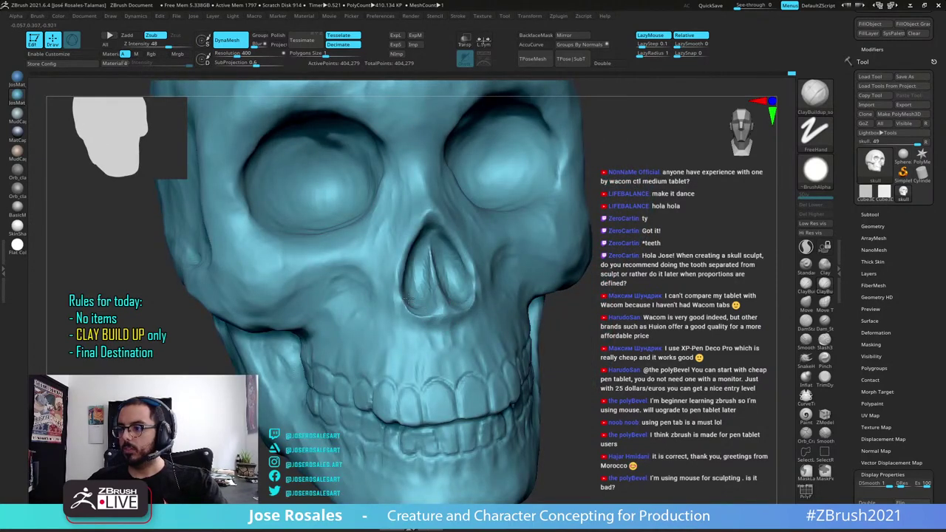
pyautogui.moveTo(409, 301); pyautogui.dragTo(365, 300, button='right')
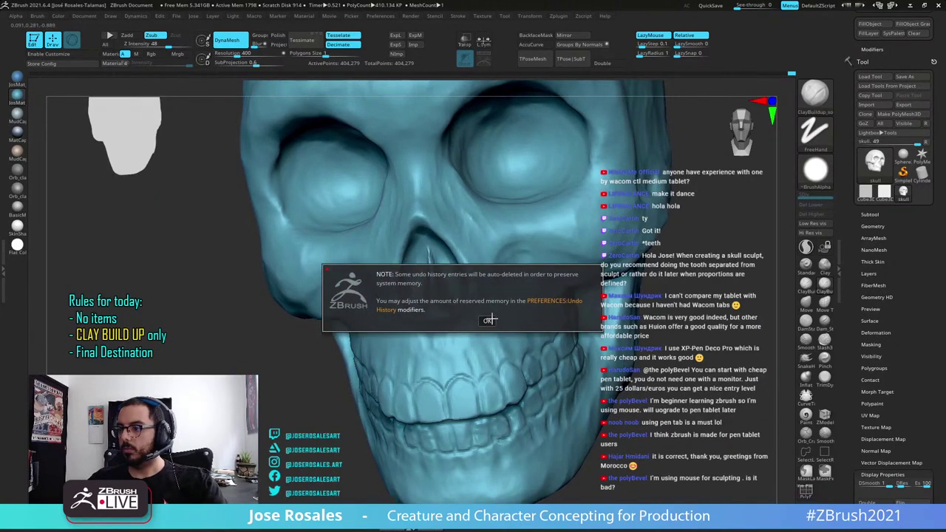
pyautogui.click(488, 319)
pyautogui.moveTo(491, 331); pyautogui.dragTo(464, 305, button='right')
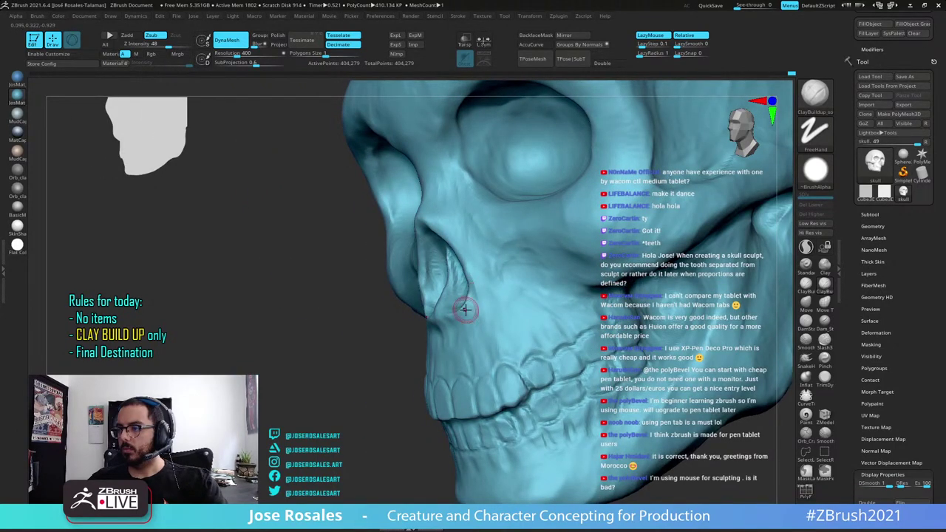
# Carve vertical strokes inside the nasal cavity to shape the rounded forms on both sides of the septum
pyautogui.moveTo(523, 253); pyautogui.dragTo(521, 283, button='right')
pyautogui.moveTo(602, 272)
pyautogui.mouseDown(button='right')
pyautogui.moveTo(623, 240)
pyautogui.moveTo(666, 241)
pyautogui.moveTo(575, 253)
pyautogui.moveTo(523, 277)
pyautogui.mouseUp(button='right')
pyautogui.moveTo(523, 278); pyautogui.dragTo(583, 251, button='right')
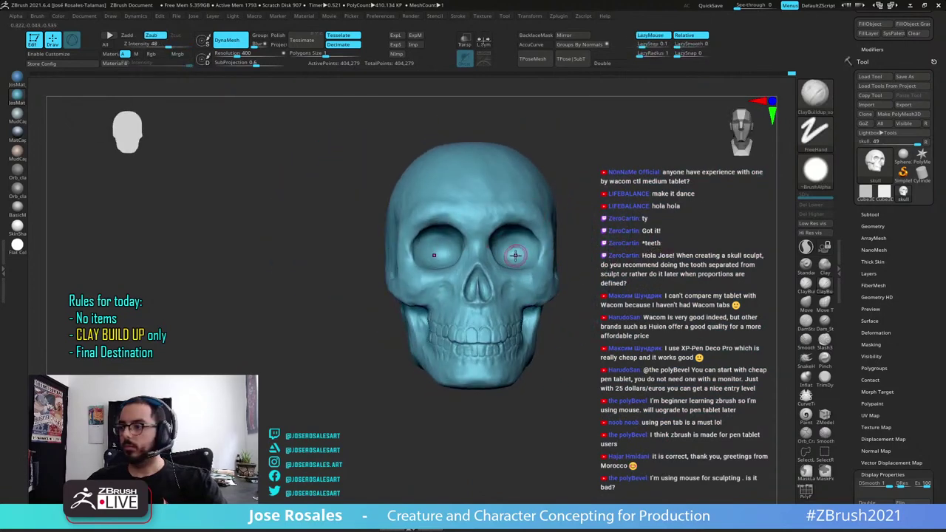
pyautogui.keyDown('alt'); pyautogui.moveTo(515, 256); pyautogui.dragTo(530, 258, button='right'); pyautogui.keyUp('alt')
pyautogui.keyDown('ctrl'); pyautogui.moveTo(529, 258); pyautogui.dragTo(492, 300, button='right'); pyautogui.keyUp('ctrl')
pyautogui.moveTo(453, 284); pyautogui.dragTo(458, 316)
pyautogui.moveTo(473, 311); pyautogui.dragTo(456, 307, button='right')
pyautogui.moveTo(455, 301); pyautogui.dragTo(463, 314)
pyautogui.moveTo(473, 317); pyautogui.dragTo(449, 312, button='right')
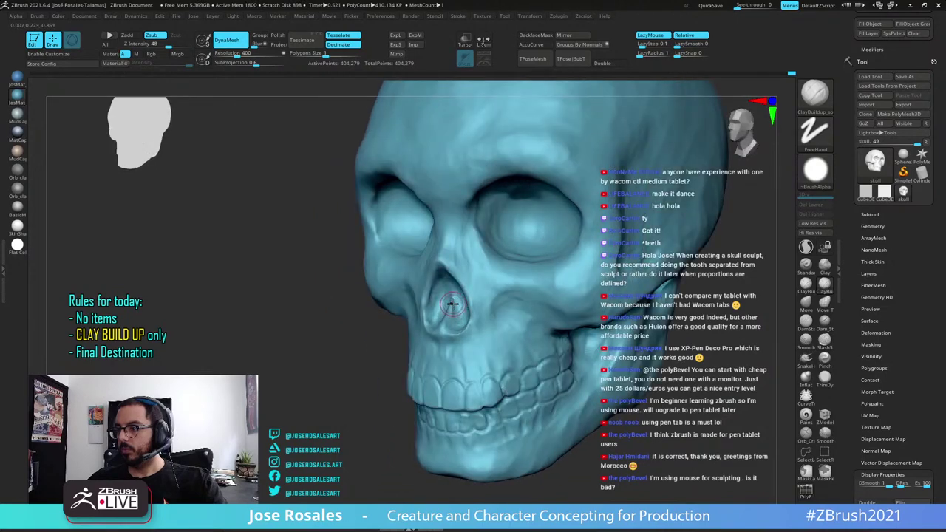
pyautogui.moveTo(451, 300); pyautogui.dragTo(456, 320)
pyautogui.moveTo(457, 318); pyautogui.dragTo(487, 316, button='right')
pyautogui.moveTo(450, 297); pyautogui.dragTo(452, 318)
pyautogui.moveTo(476, 318); pyautogui.dragTo(506, 317, button='right')
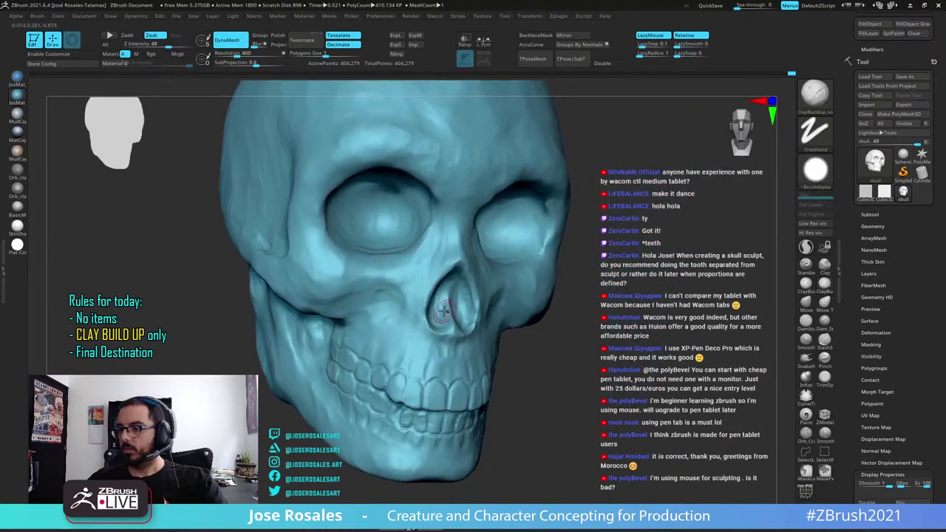
pyautogui.moveTo(443, 297); pyautogui.dragTo(440, 319)
pyautogui.moveTo(480, 318); pyautogui.dragTo(445, 316, button='right')
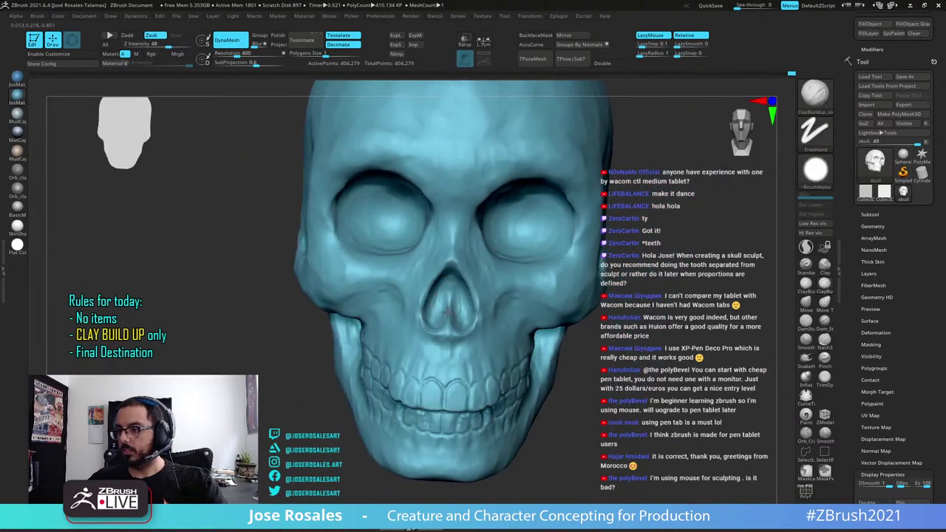
# Save the skull to disk and check the whole form from front and three-quarter views
pyautogui.keyDown('ctrl'); pyautogui.moveTo(591, 296); pyautogui.dragTo(625, 259, button='right'); pyautogui.keyUp('ctrl')
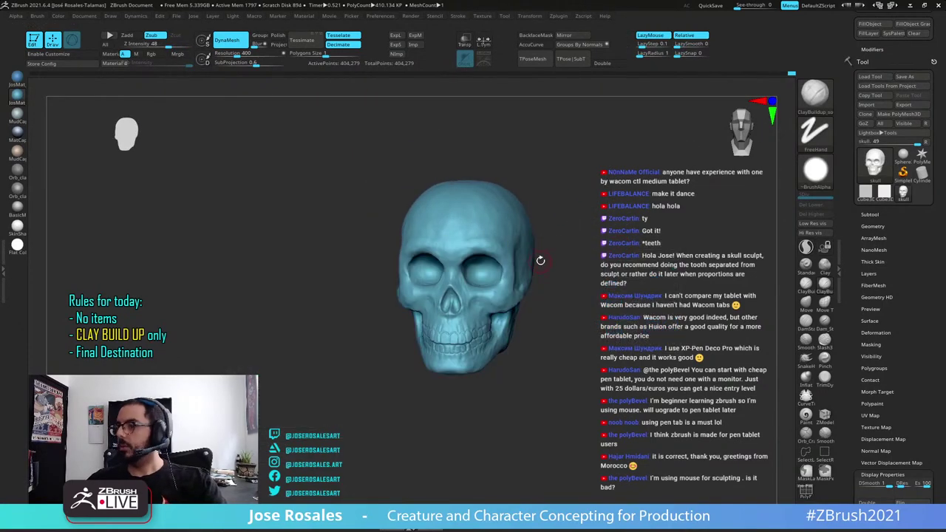
pyautogui.moveTo(657, 214); pyautogui.dragTo(607, 272, button='right')
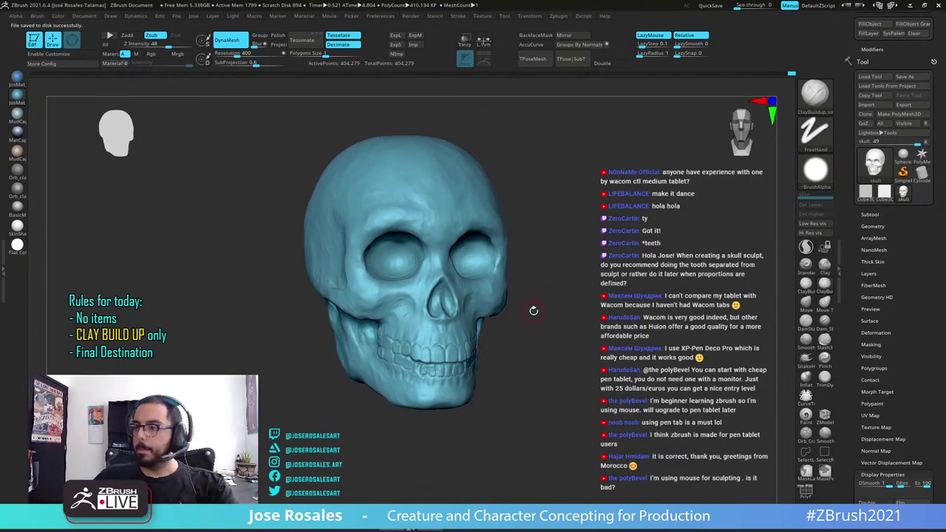
pyautogui.moveTo(533, 311); pyautogui.dragTo(581, 311)
# Resize the brush, set Z Intensity to 61 and carve the scalloped gum line above the upper teeth
pyautogui.press('s')
pyautogui.keyDown('alt'); pyautogui.moveTo(544, 319); pyautogui.dragTo(547, 399, button='right'); pyautogui.keyUp('alt')
pyautogui.press('s')
pyautogui.moveTo(440, 352); pyautogui.dragTo(485, 361)
pyautogui.press('u')
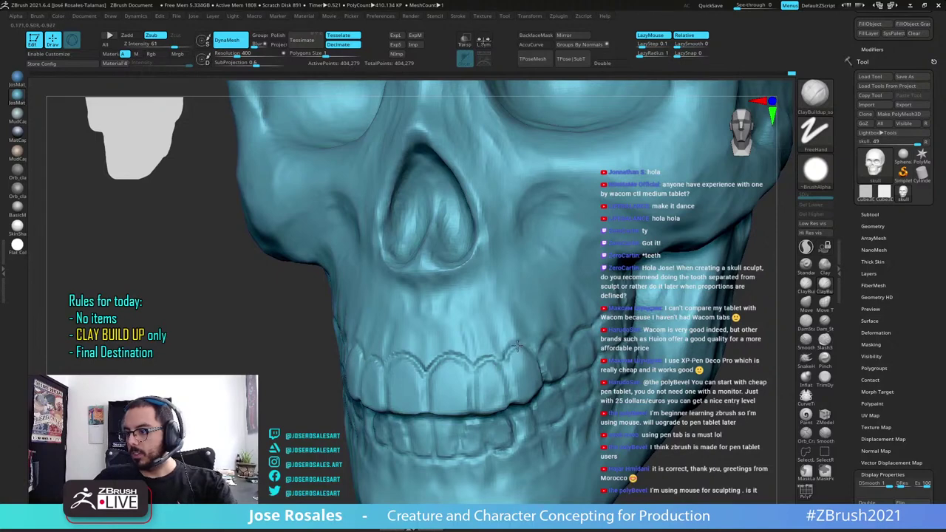
pyautogui.moveTo(545, 345); pyautogui.dragTo(476, 345, button='right')
pyautogui.moveTo(545, 347); pyautogui.dragTo(558, 337)
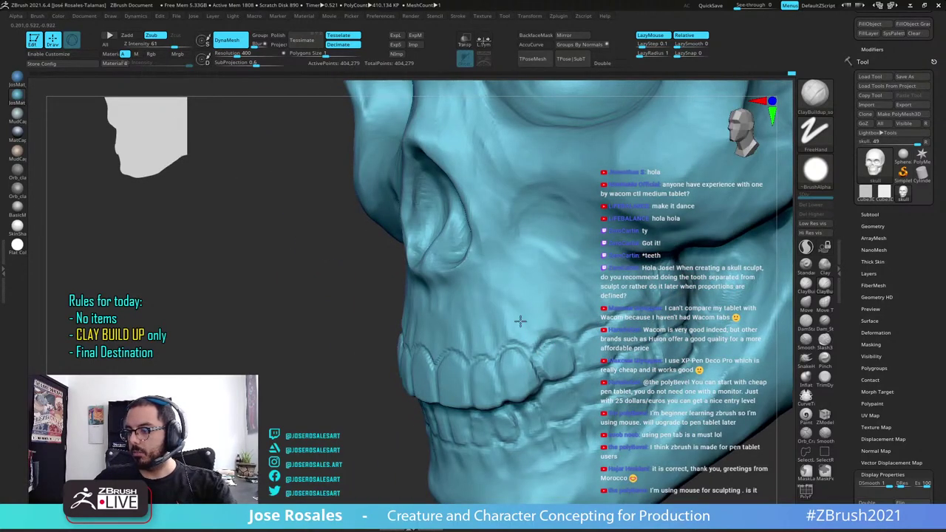
# Carve the gum line and root ends beneath the lower front teeth
pyautogui.moveTo(520, 322); pyautogui.dragTo(497, 387, button='right')
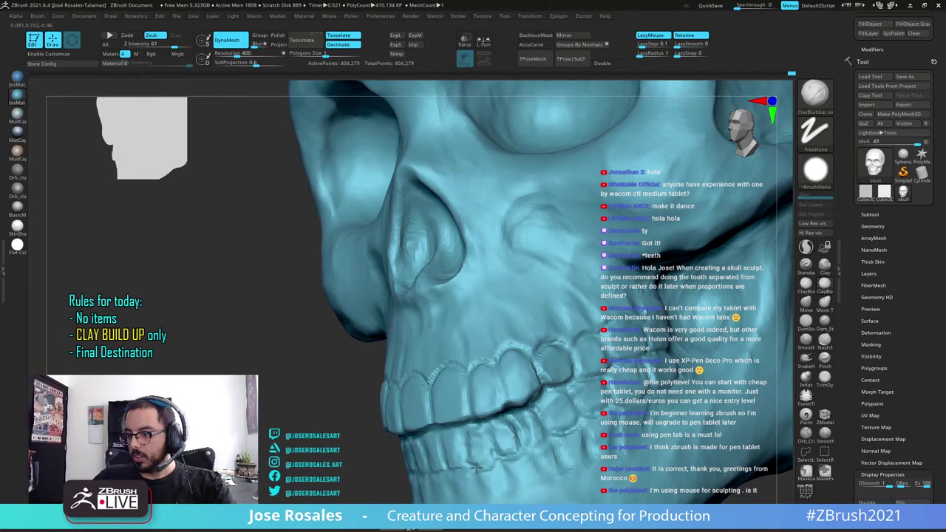
pyautogui.moveTo(510, 455); pyautogui.dragTo(588, 459, button='right')
pyautogui.moveTo(458, 462); pyautogui.dragTo(475, 462)
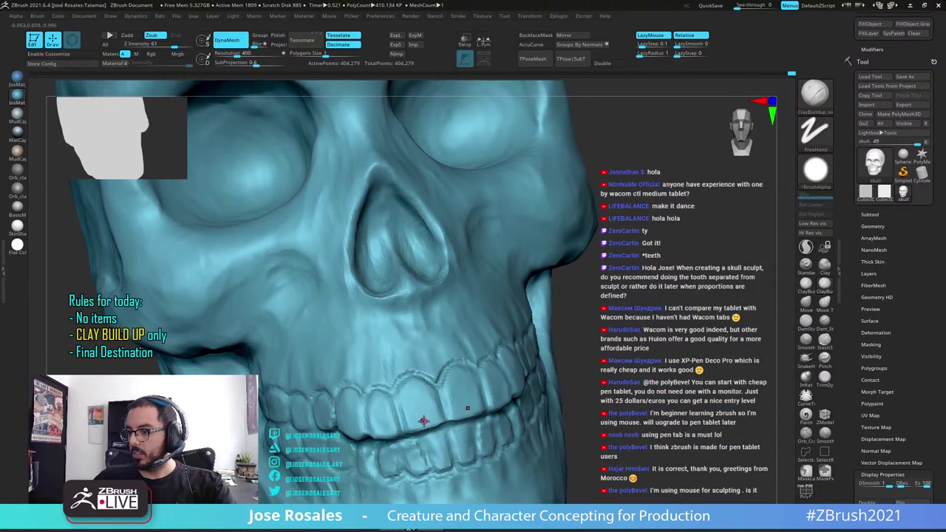
pyautogui.moveTo(451, 355); pyautogui.dragTo(464, 359)
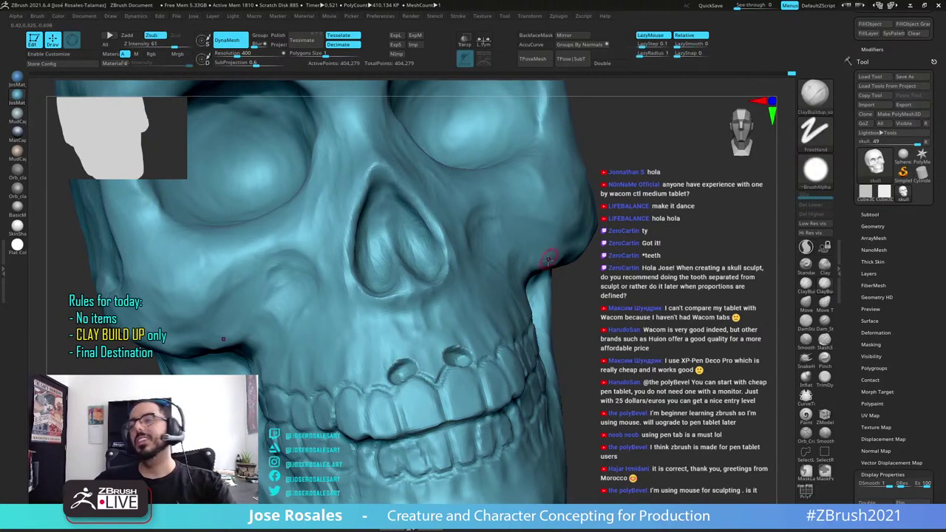
pyautogui.moveTo(566, 282)
pyautogui.mouseDown()
pyautogui.moveTo(566, 323)
pyautogui.moveTo(642, 319)
pyautogui.mouseUp()
pyautogui.hotkey('ctrl', 'z')
pyautogui.hotkey('ctrl', 'z')
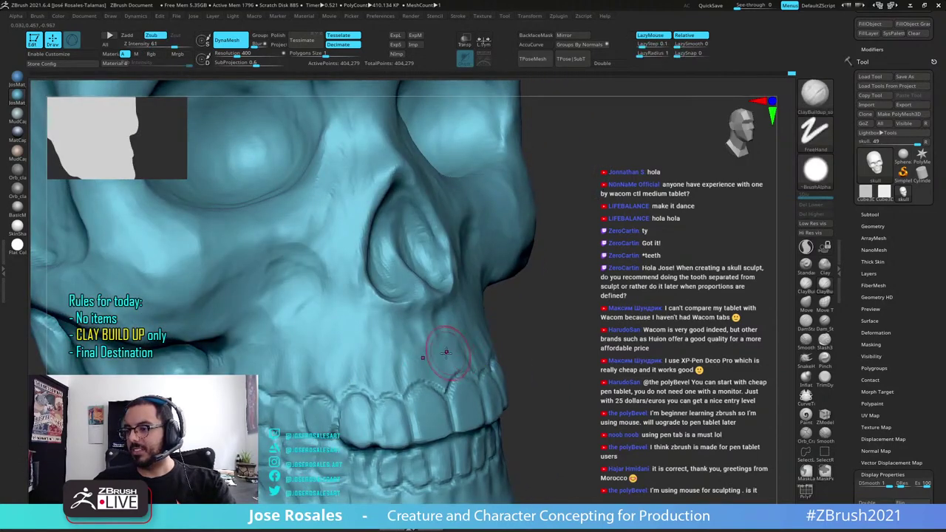
# Lower Z Intensity to 12 and softly sculpt the root forms between the nasal opening and upper front teeth
pyautogui.moveTo(550, 325); pyautogui.dragTo(443, 329)
pyautogui.moveTo(444, 348); pyautogui.dragTo(490, 354, button='right')
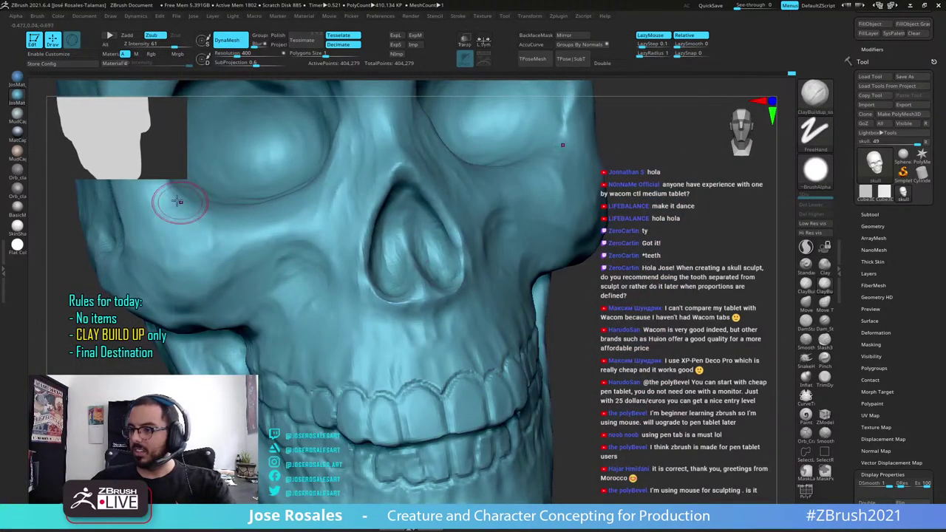
pyautogui.press('u')
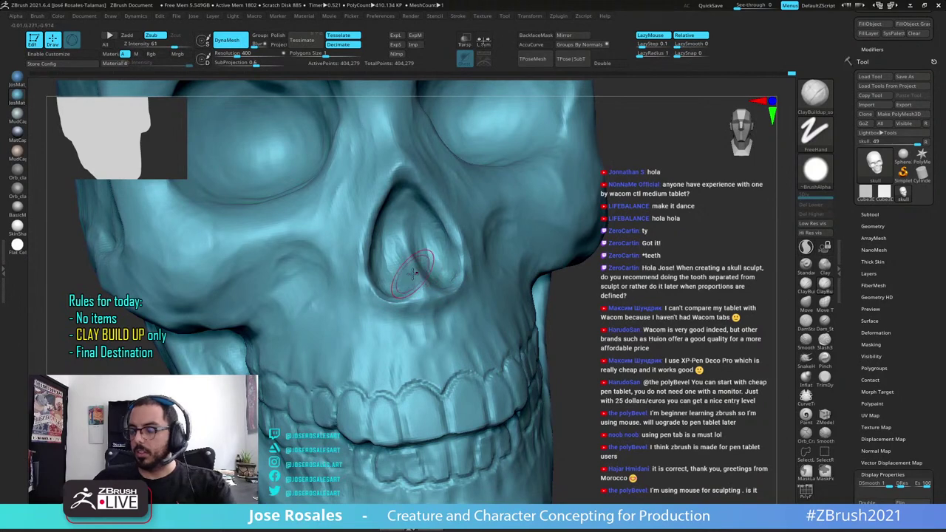
pyautogui.press('u')
pyautogui.moveTo(411, 274); pyautogui.dragTo(384, 273)
pyautogui.moveTo(475, 364); pyautogui.dragTo(408, 394, button='right')
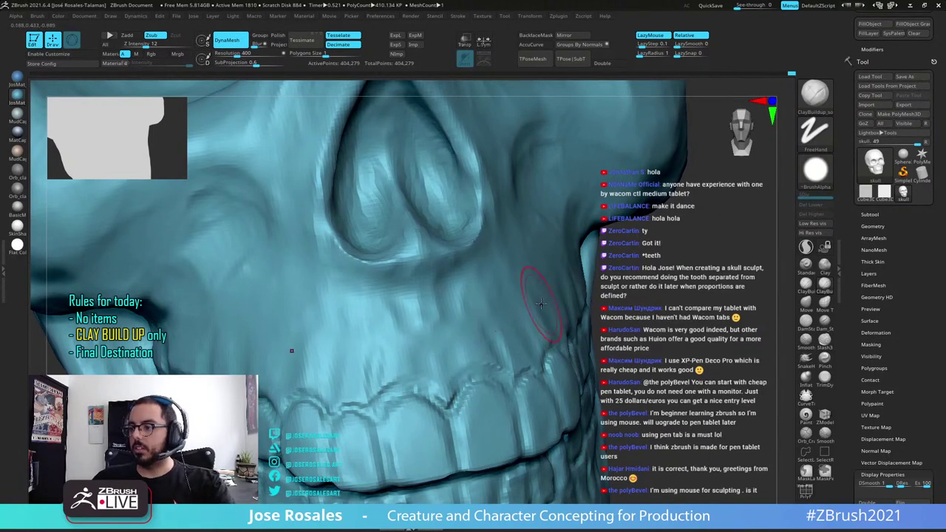
pyautogui.moveTo(528, 295)
pyautogui.mouseDown(button='right')
pyautogui.moveTo(517, 295)
pyautogui.moveTo(515, 255)
pyautogui.mouseUp(button='right')
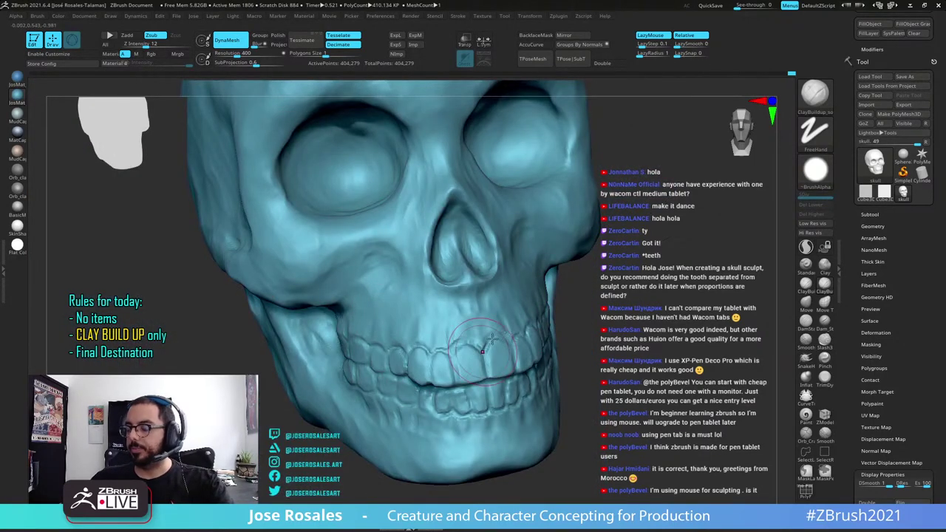
# Save the skull tool to disk and check the teeth from the side and front
pyautogui.moveTo(472, 350); pyautogui.dragTo(569, 344, button='right')
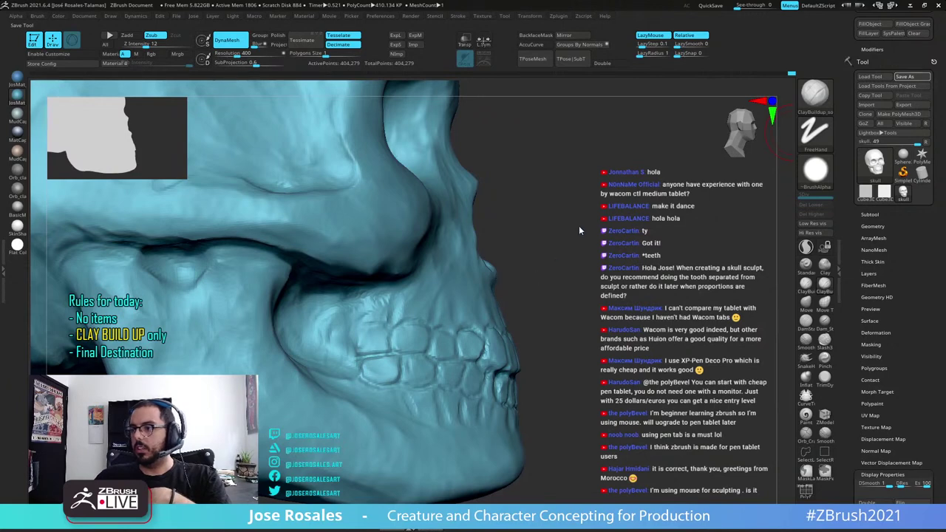
pyautogui.moveTo(551, 284)
pyautogui.mouseDown()
pyautogui.moveTo(555, 333)
pyautogui.moveTo(584, 320)
pyautogui.mouseUp()
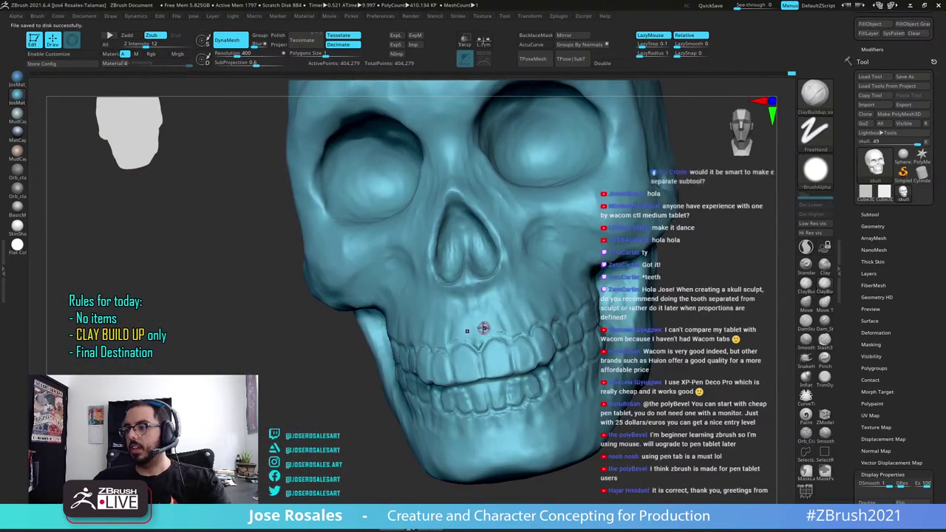
# Lower Z Intensity to 7 and check the upper front teeth and nasal opening up close and from the front
pyautogui.moveTo(483, 328)
pyautogui.mouseDown(button='right')
pyautogui.moveTo(517, 332)
pyautogui.moveTo(503, 377)
pyautogui.mouseUp(button='right')
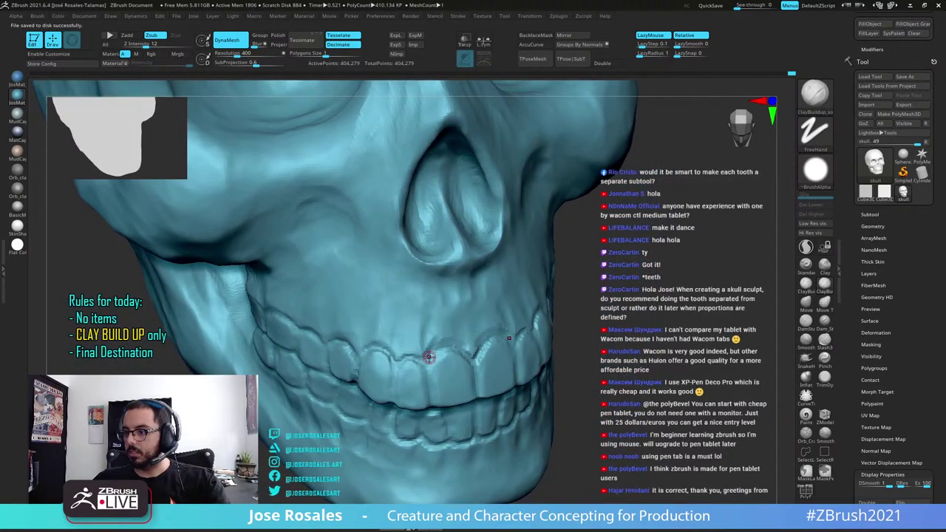
pyautogui.press('u')
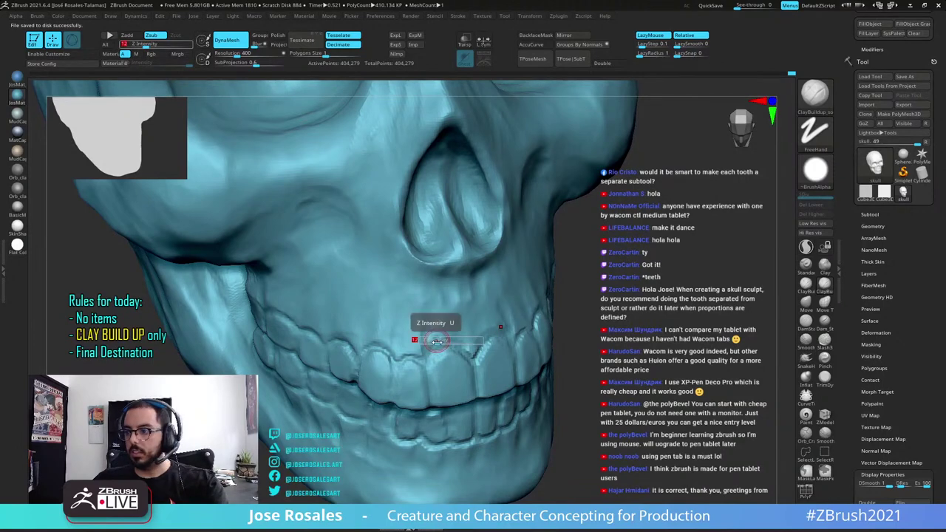
pyautogui.moveTo(436, 342)
pyautogui.mouseDown()
pyautogui.moveTo(426, 315)
pyautogui.moveTo(428, 337)
pyautogui.mouseUp()
pyautogui.moveTo(443, 322)
pyautogui.mouseDown(button='right')
pyautogui.moveTo(439, 295)
pyautogui.moveTo(376, 292)
pyautogui.mouseUp(button='right')
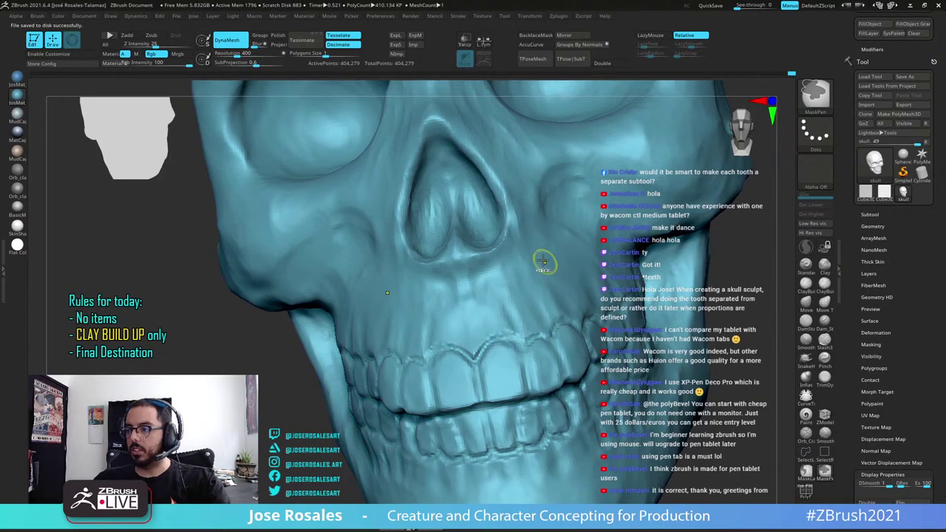
pyautogui.moveTo(443, 293)
pyautogui.mouseDown(button='right')
pyautogui.moveTo(495, 304)
pyautogui.moveTo(496, 267)
pyautogui.mouseUp(button='right')
pyautogui.keyDown('shift'); pyautogui.moveTo(497, 267); pyautogui.dragTo(500, 261, button='right'); pyautogui.keyUp('shift')
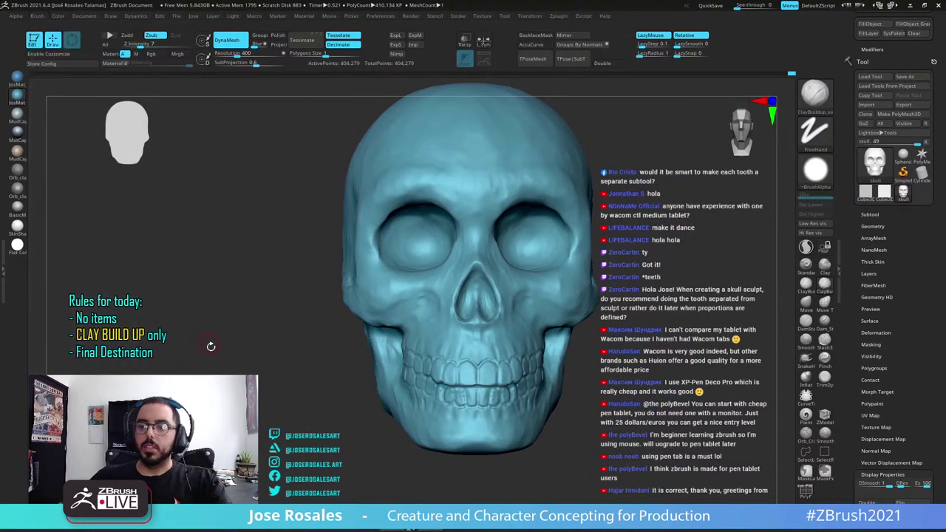
# Reset all brushes to their defaults, try strokes on the upper jaw above the side teeth and undo the last one
pyautogui.click(37, 15)
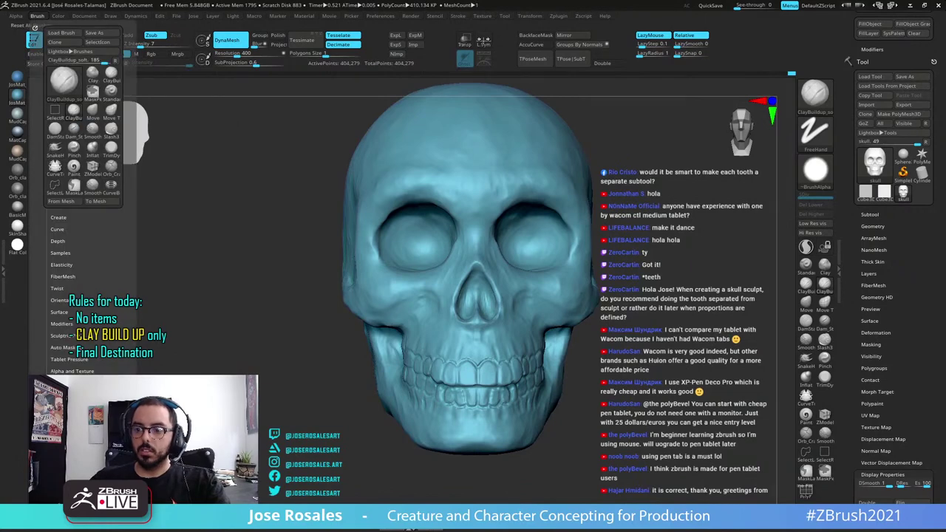
pyautogui.moveTo(602, 319)
pyautogui.mouseDown(button='right')
pyautogui.moveTo(532, 327)
pyautogui.moveTo(506, 381)
pyautogui.mouseUp(button='right')
pyautogui.moveTo(509, 321); pyautogui.dragTo(520, 348)
pyautogui.moveTo(452, 341); pyautogui.dragTo(503, 343, button='right')
pyautogui.moveTo(478, 310); pyautogui.dragTo(459, 358)
pyautogui.moveTo(521, 316)
pyautogui.mouseDown(button='right')
pyautogui.moveTo(500, 339)
pyautogui.moveTo(470, 339)
pyautogui.mouseUp(button='right')
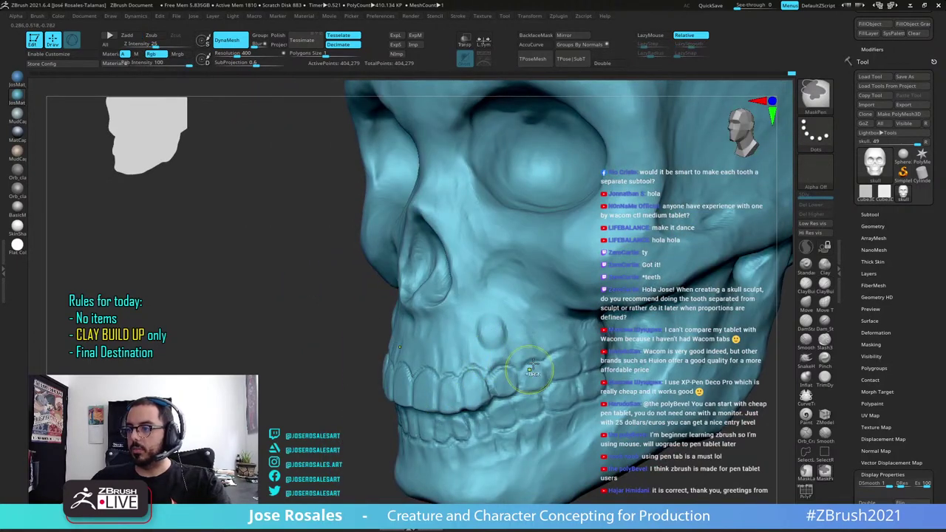
pyautogui.hotkey('ctrl', 'z')
pyautogui.moveTo(569, 272)
pyautogui.keyDown('ctrl'); pyautogui.mouseDown(button='right')
pyautogui.moveTo(628, 185)
pyautogui.moveTo(680, 159)
pyautogui.mouseUp(button='right'); pyautogui.keyUp('ctrl')
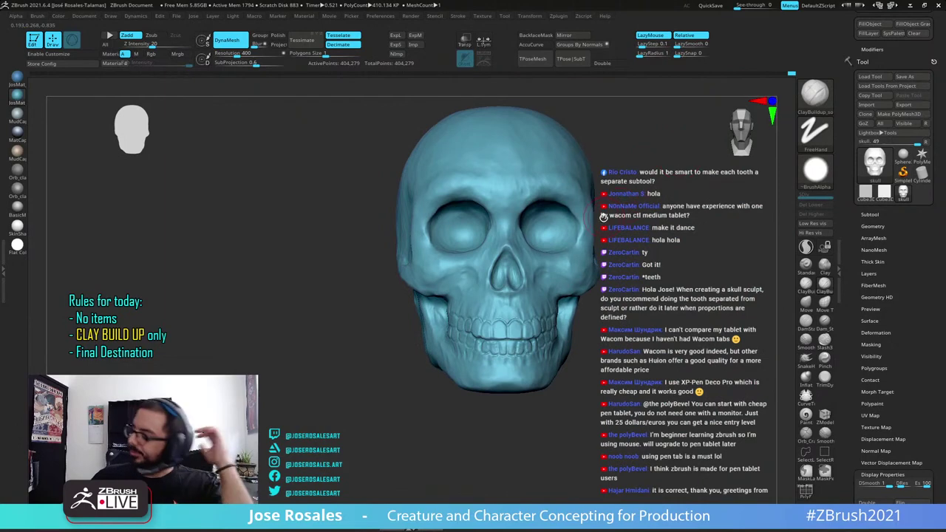
# Examine the overall form of the skull from the front and from both three-quarter sides
pyautogui.moveTo(522, 321); pyautogui.dragTo(466, 310, button='right')
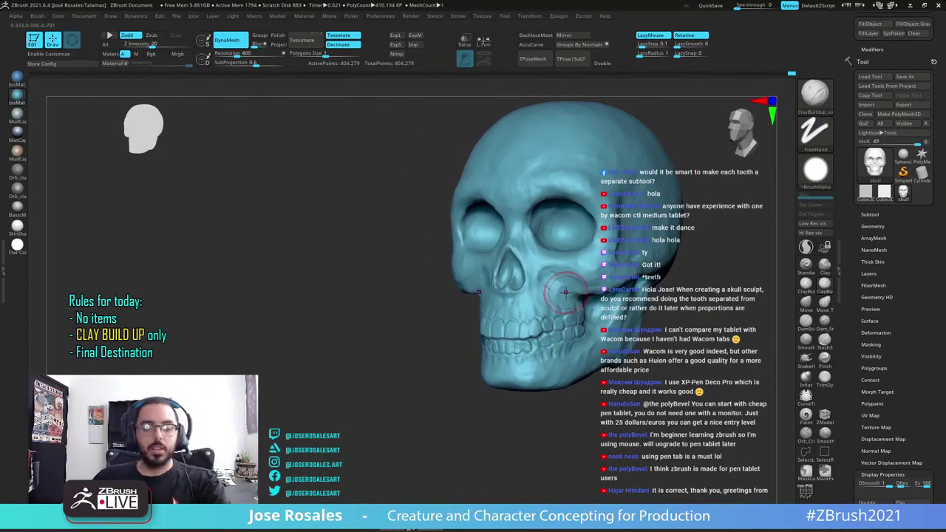
pyautogui.keyDown('alt'); pyautogui.moveTo(551, 303); pyautogui.dragTo(490, 356, button='right'); pyautogui.keyUp('alt')
pyautogui.moveTo(548, 310); pyautogui.dragTo(571, 325, button='right')
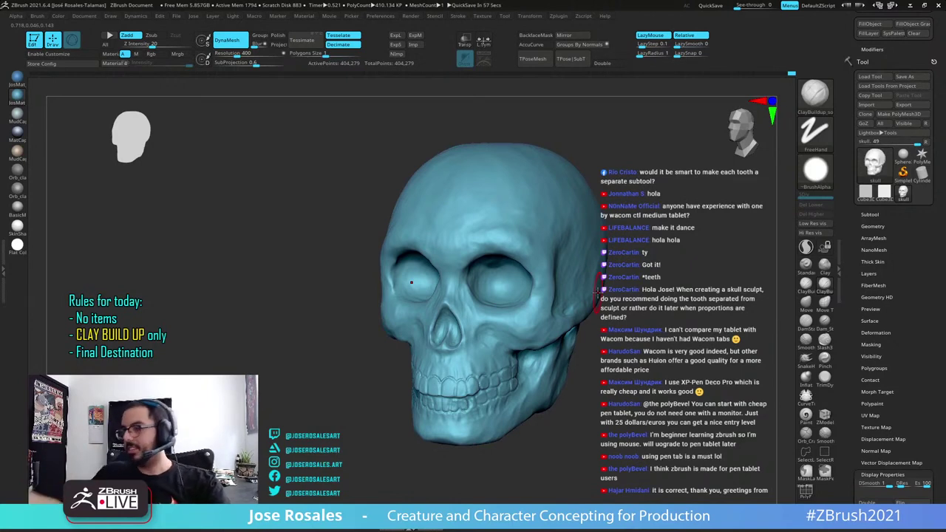
pyautogui.moveTo(420, 322); pyautogui.dragTo(728, 347, button='right')
pyautogui.moveTo(406, 400); pyautogui.dragTo(299, 399, button='right')
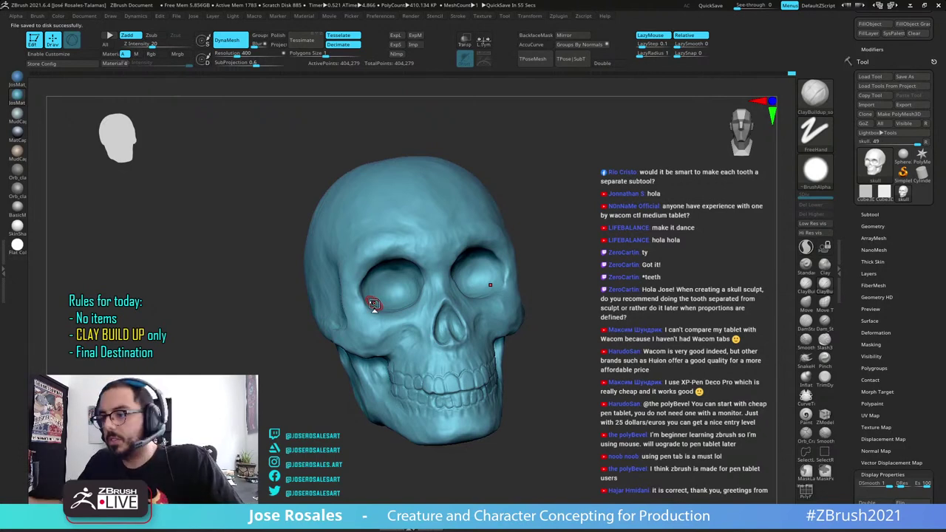
pyautogui.moveTo(510, 414); pyautogui.dragTo(371, 408)
pyautogui.keyDown('alt'); pyautogui.moveTo(371, 408); pyautogui.dragTo(366, 350); pyautogui.keyUp('alt')
# Hide the surrounding interface, frame the skull in straight front view and stamp a snapshot of it onto the canvas
pyautogui.press('Tab')
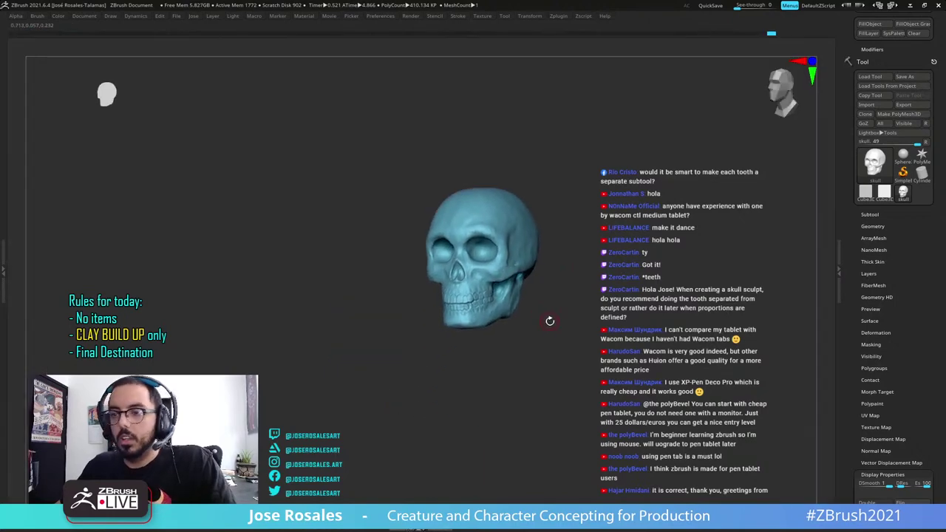
pyautogui.keyDown('alt'); pyautogui.moveTo(549, 321); pyautogui.dragTo(561, 370); pyautogui.keyUp('alt')
pyautogui.keyDown('alt'); pyautogui.moveTo(509, 337); pyautogui.dragTo(488, 313); pyautogui.keyUp('alt')
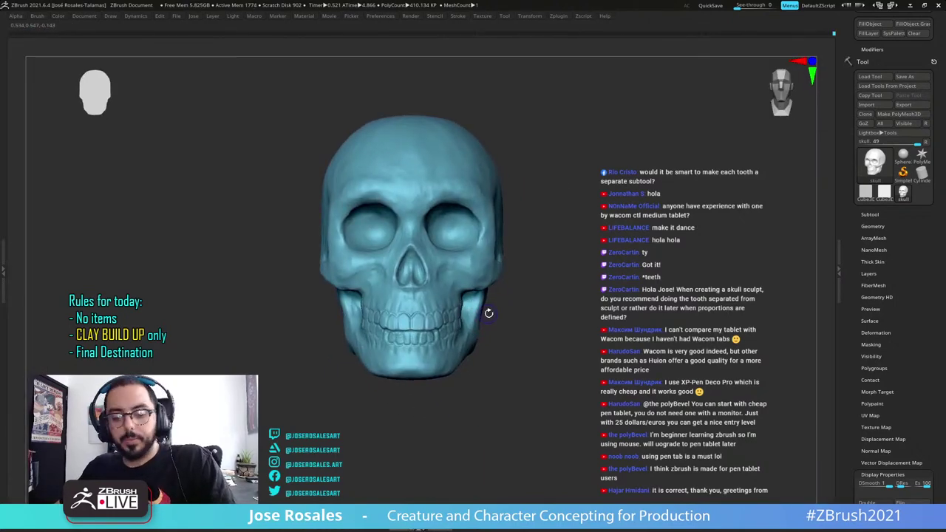
pyautogui.hotkey('shift', 's')
# Stamp two more snapshots flanking the front view: the skull turned to face each side
pyautogui.keyDown('alt'); pyautogui.moveTo(514, 345); pyautogui.dragTo(727, 360); pyautogui.keyUp('alt')
pyautogui.moveTo(728, 360); pyautogui.dragTo(403, 384)
pyautogui.hotkey('shift', 's')
pyautogui.moveTo(403, 385); pyautogui.dragTo(244, 351)
pyautogui.keyDown('alt'); pyautogui.moveTo(243, 352); pyautogui.dragTo(252, 381, button='right'); pyautogui.keyUp('alt')
pyautogui.hotkey('shift', 's')
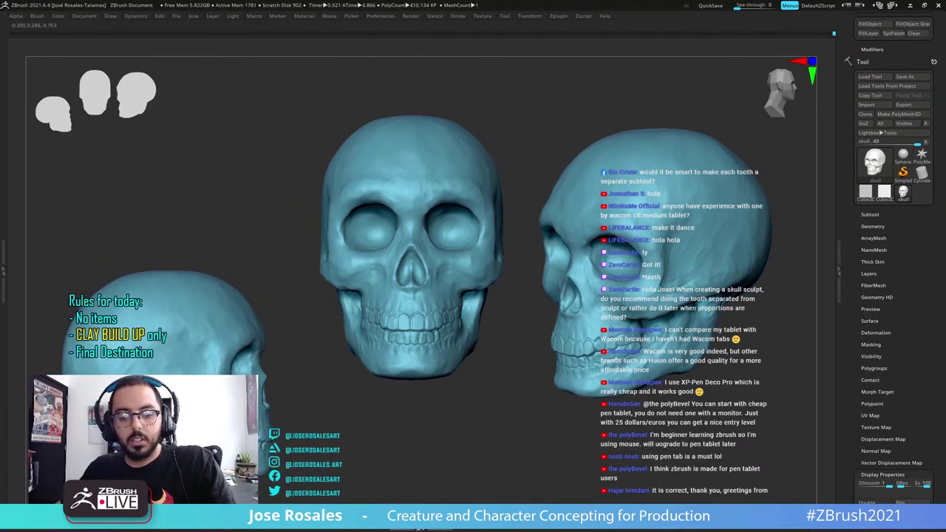
# Pose the skull tilted, seen from above in three-quarter view, and stamp it as a snapshot above the lower side view
pyautogui.keyDown('alt'); pyautogui.moveTo(198, 351); pyautogui.dragTo(181, 180, button='right'); pyautogui.keyUp('alt')
pyautogui.moveTo(251, 188); pyautogui.dragTo(186, 174, button='right')
pyautogui.moveTo(256, 226); pyautogui.dragTo(209, 206, button='right')
pyautogui.moveTo(208, 205); pyautogui.dragTo(253, 212)
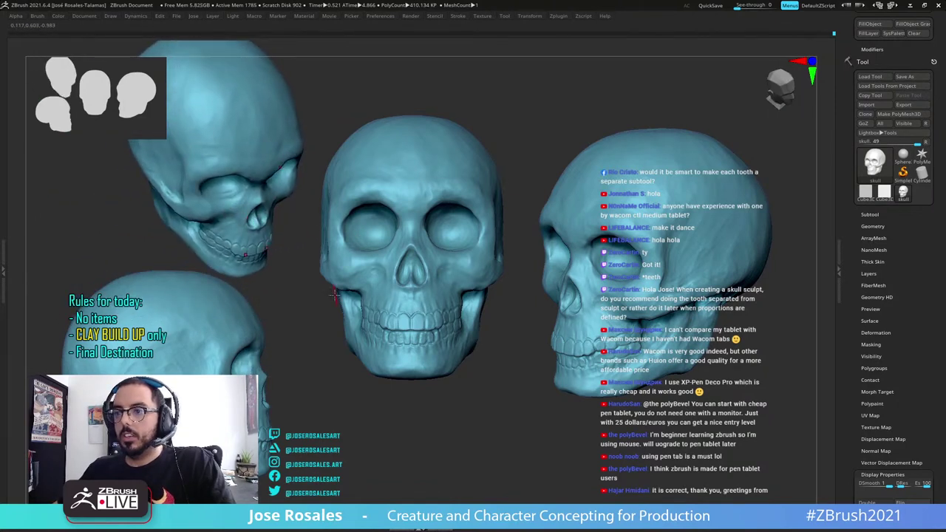
pyautogui.hotkey('shift', 's')
# Place the live skull below the front-view snapshot, scaled smaller and turned to a low-angle three-quarter view
pyautogui.keyDown('alt'); pyautogui.moveTo(254, 214); pyautogui.dragTo(462, 432, button='right'); pyautogui.keyUp('alt')
pyautogui.moveTo(462, 433); pyautogui.dragTo(503, 463, button='right')
pyautogui.moveTo(502, 466); pyautogui.dragTo(552, 369)
pyautogui.moveTo(552, 370)
pyautogui.mouseDown(button='right')
pyautogui.moveTo(564, 369)
pyautogui.moveTo(542, 389)
pyautogui.moveTo(559, 381)
pyautogui.mouseUp(button='right')
pyautogui.moveTo(827, 393); pyautogui.dragTo(827, 401)
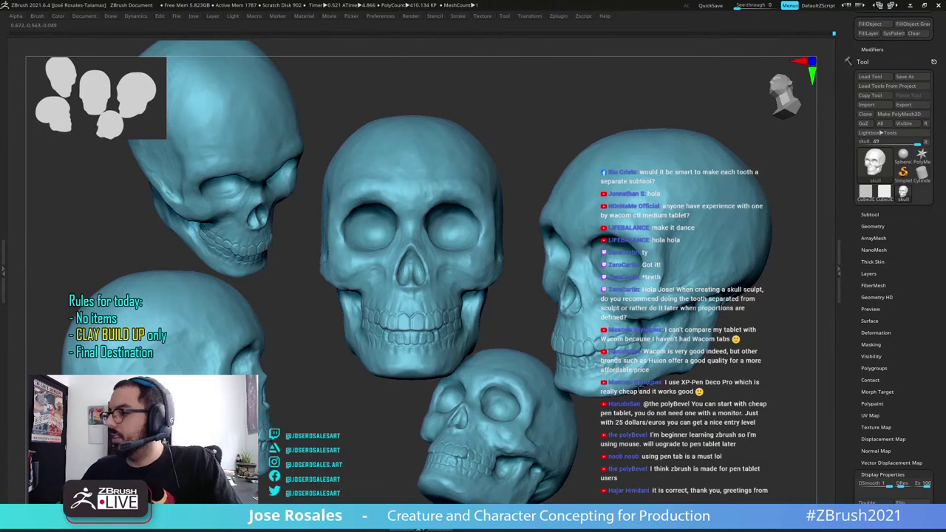
pyautogui.click(897, 473)
pyautogui.click(893, 475)
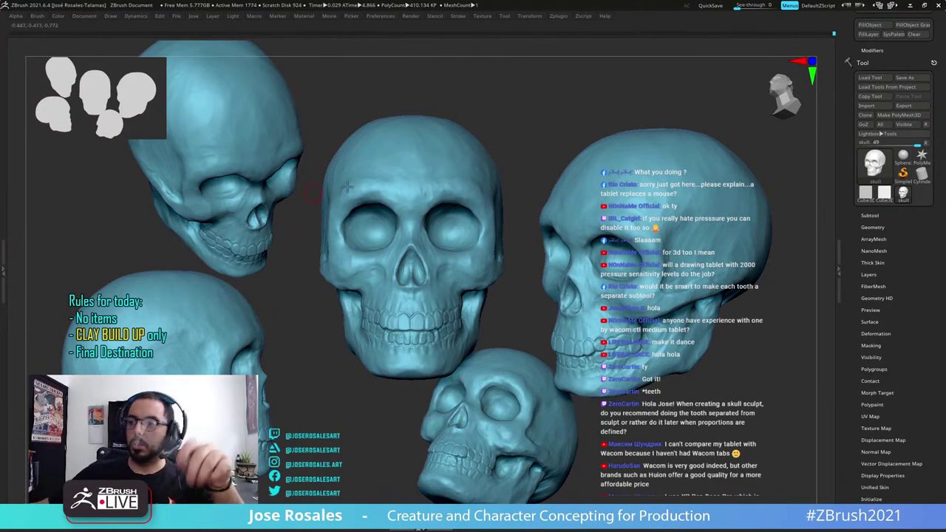
pyautogui.moveTo(554, 119); pyautogui.dragTo(540, 159)
pyautogui.click(873, 238)
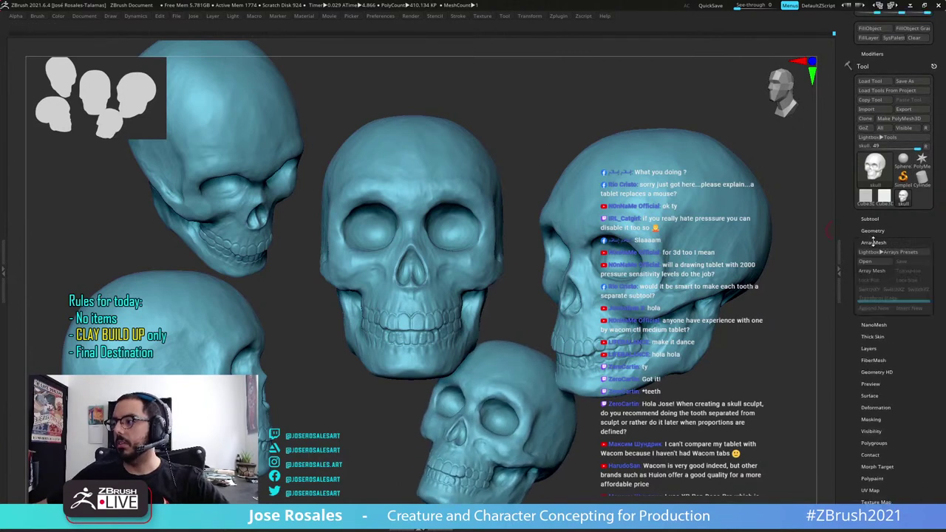
pyautogui.click(872, 244)
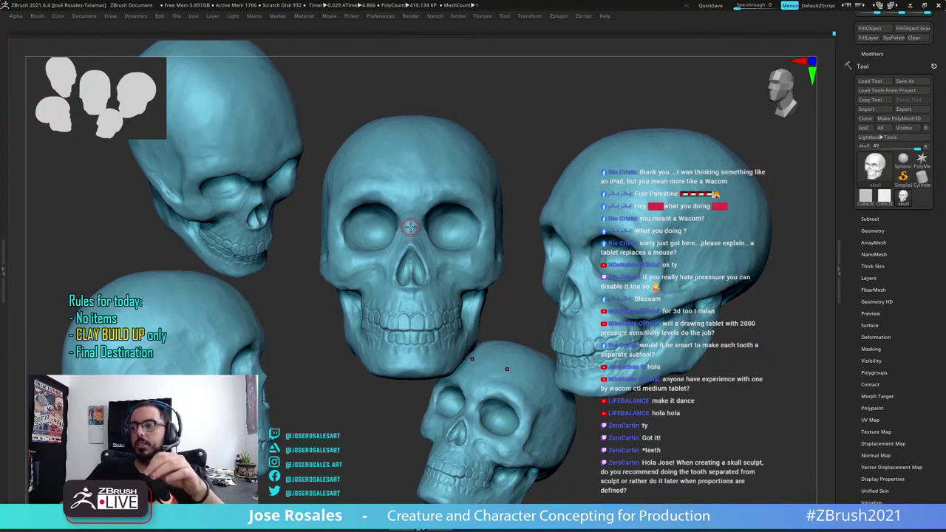
pyautogui.moveTo(660, 255); pyautogui.dragTo(603, 296)
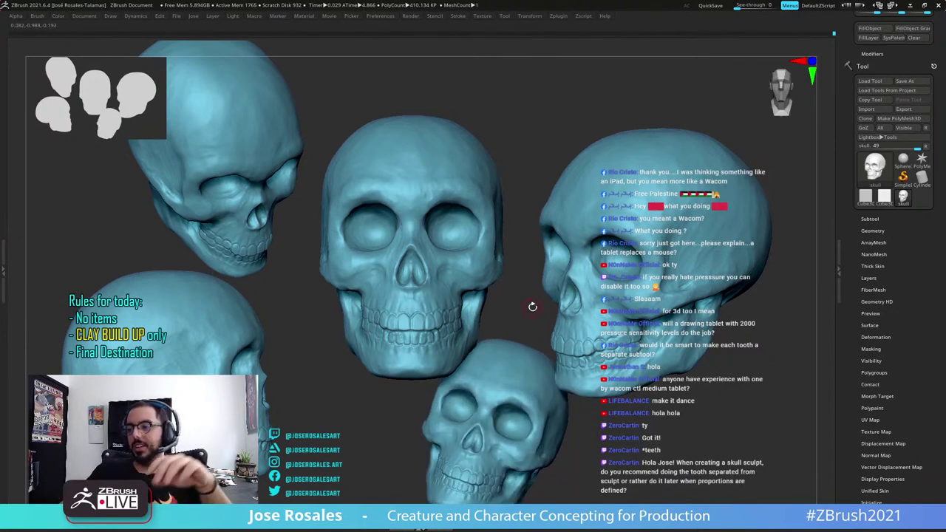